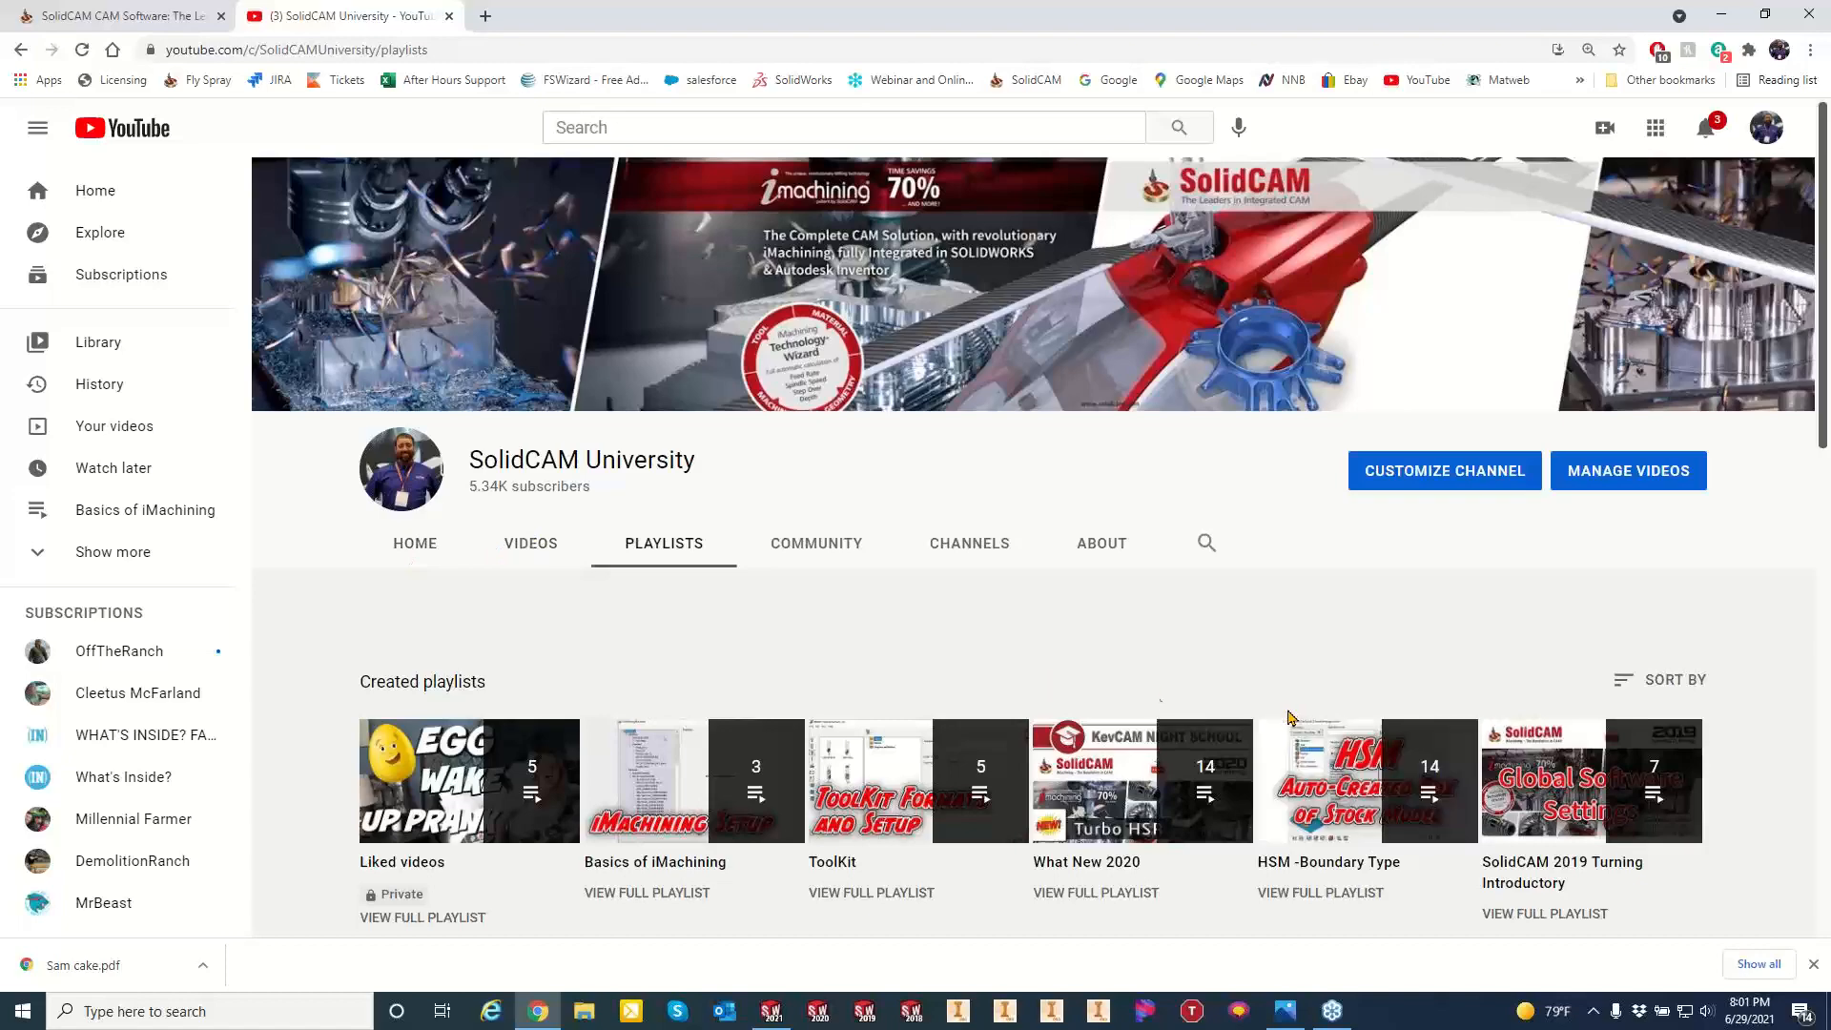
# Browse the uploaded videos on the SolidCAM University channel.
pyautogui.click(530, 550)
pyautogui.scroll(-14, 525, 681)
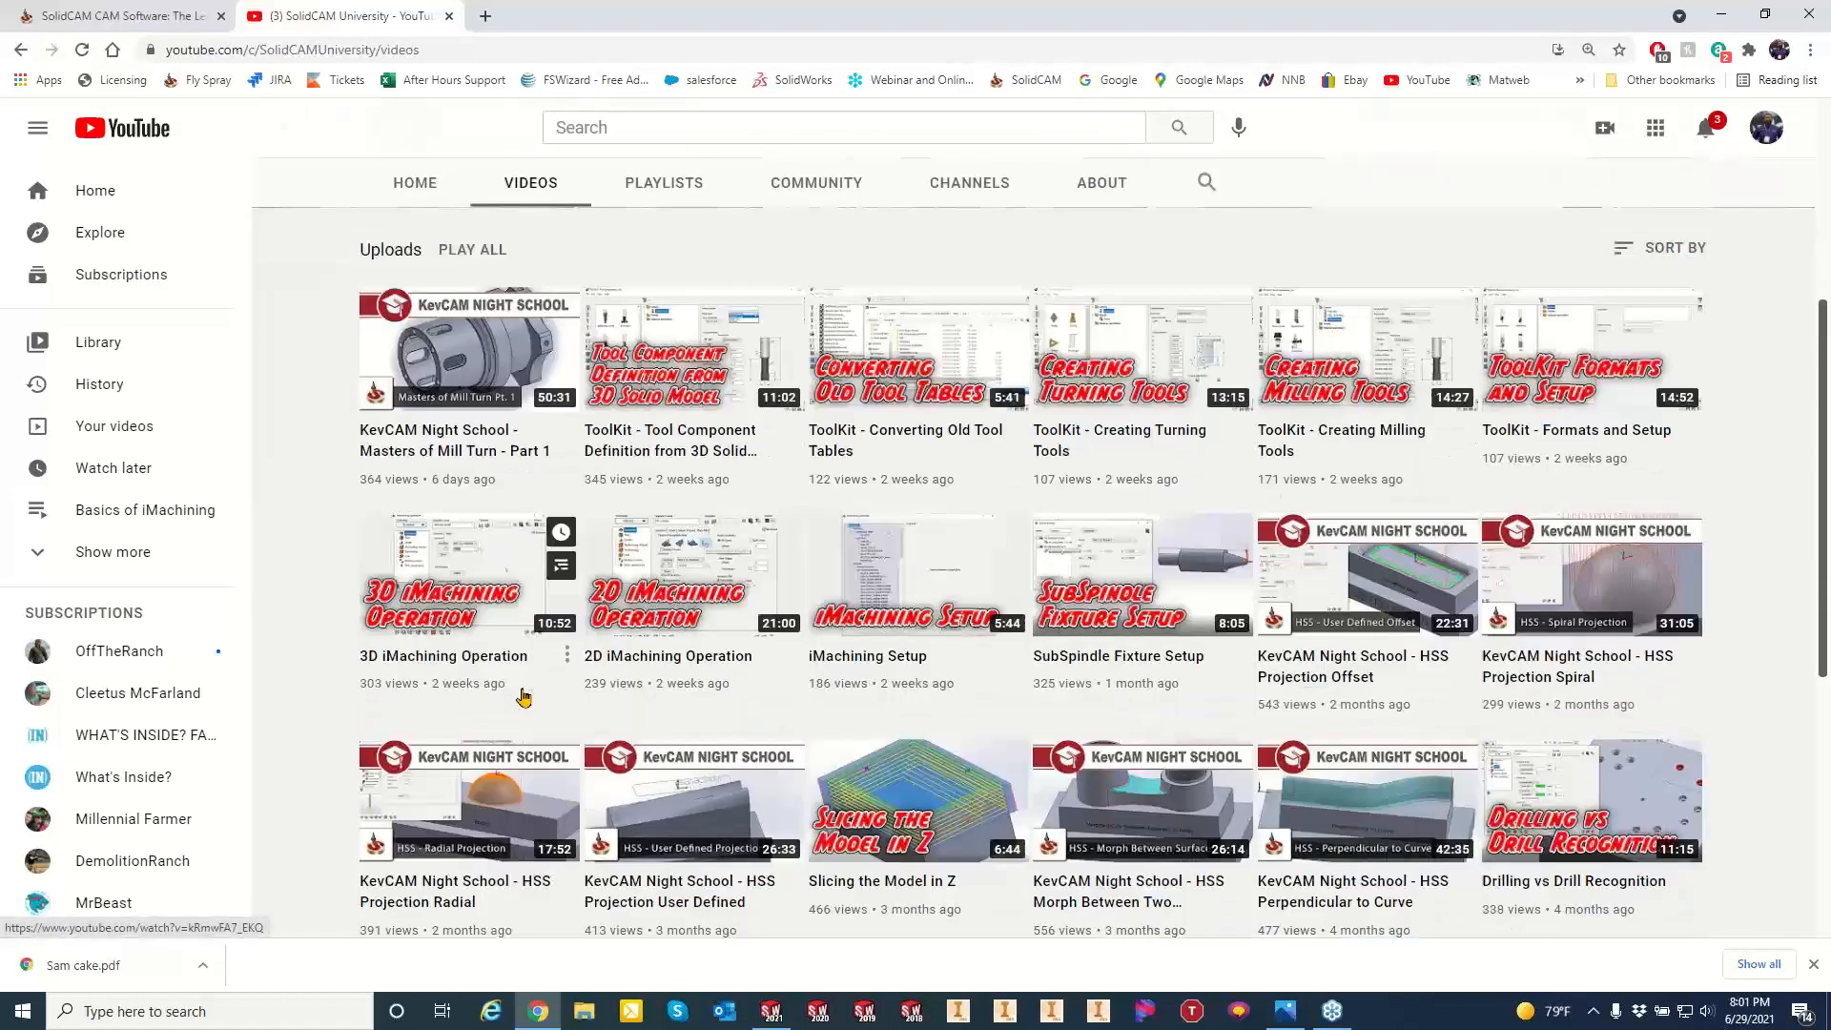
pyautogui.scroll(14, 527, 702)
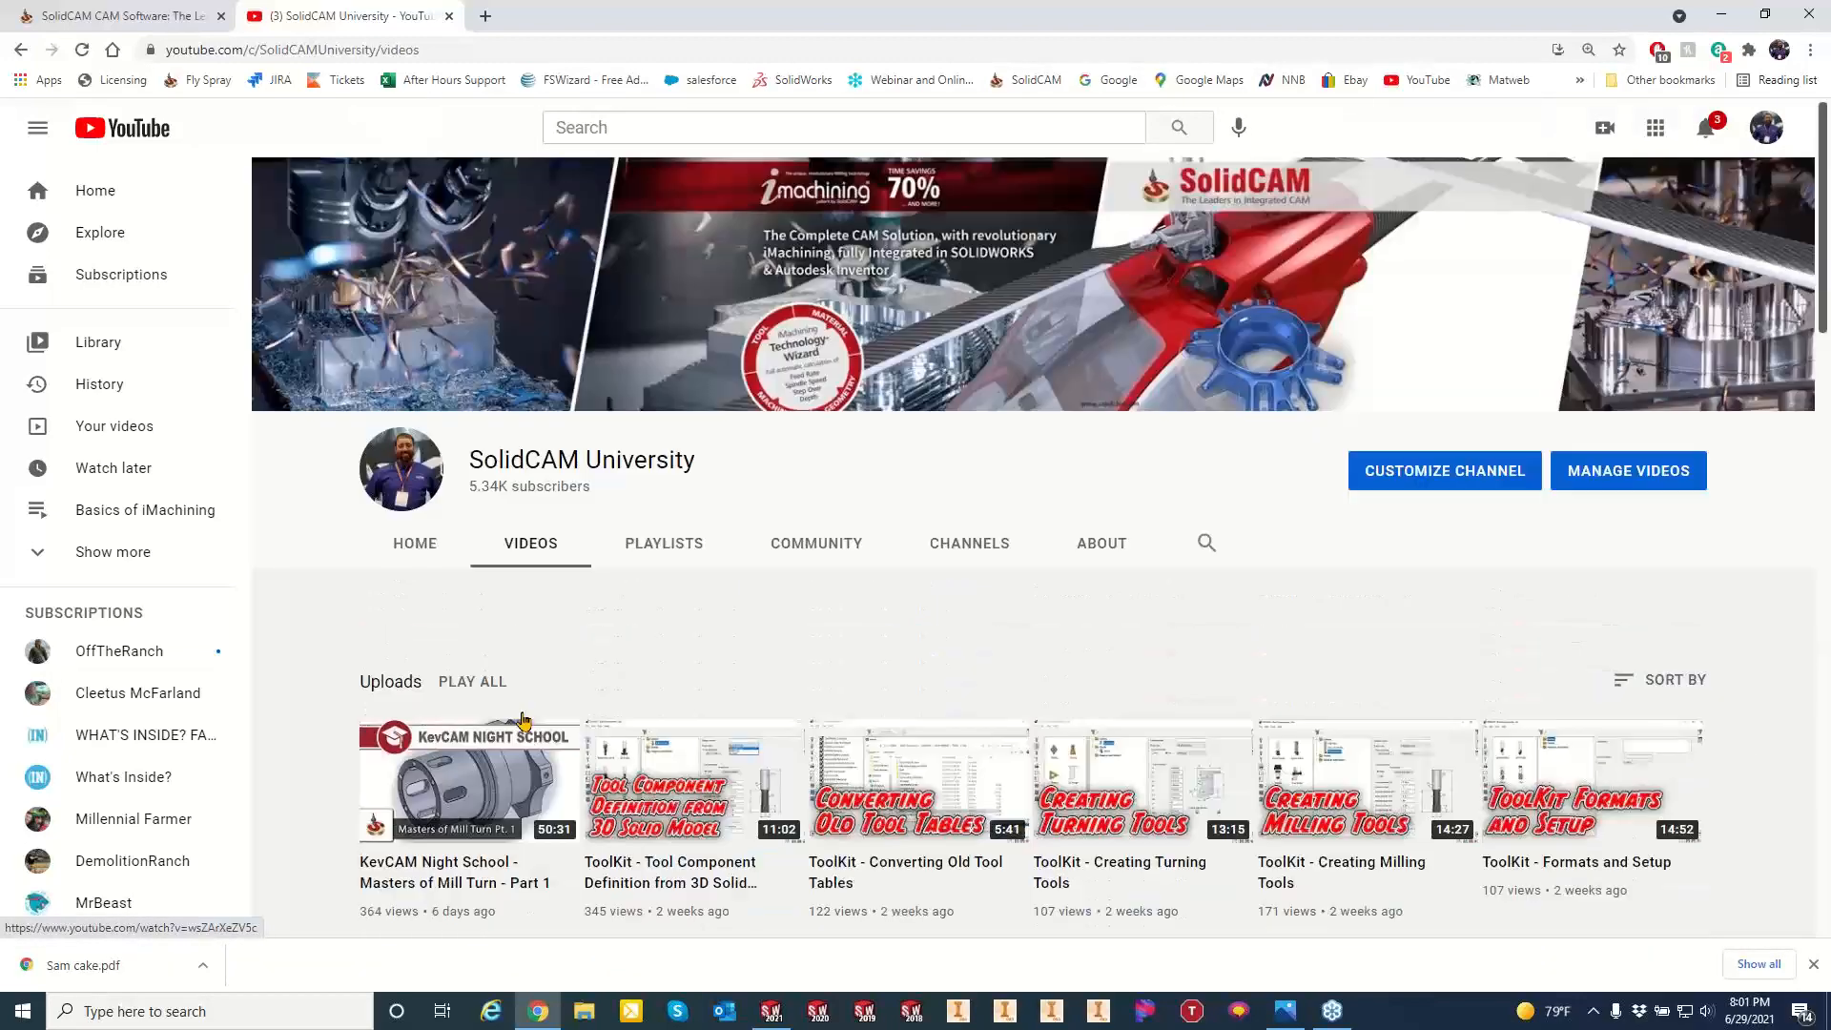
# Search the SolidCAM University channel for "tool sheet" and look through the matching videos.
pyautogui.click(1203, 546)
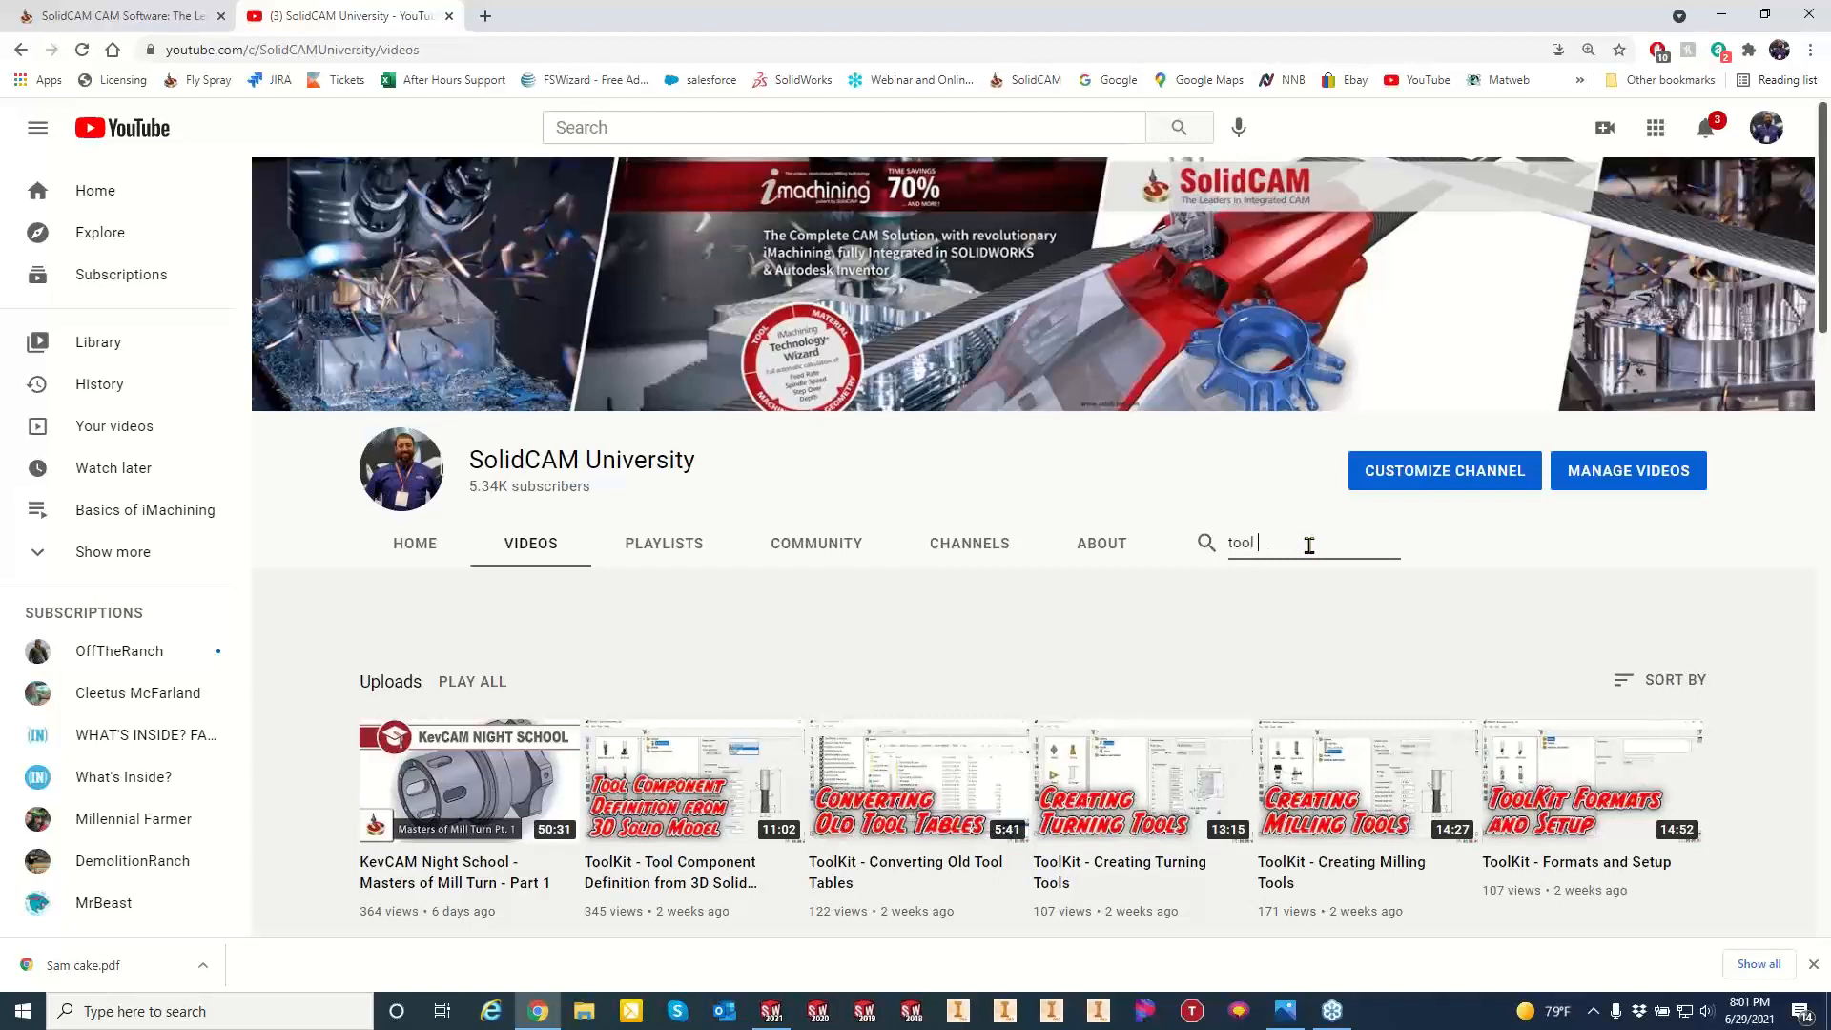
pyautogui.write('t')
pyautogui.press('Return')
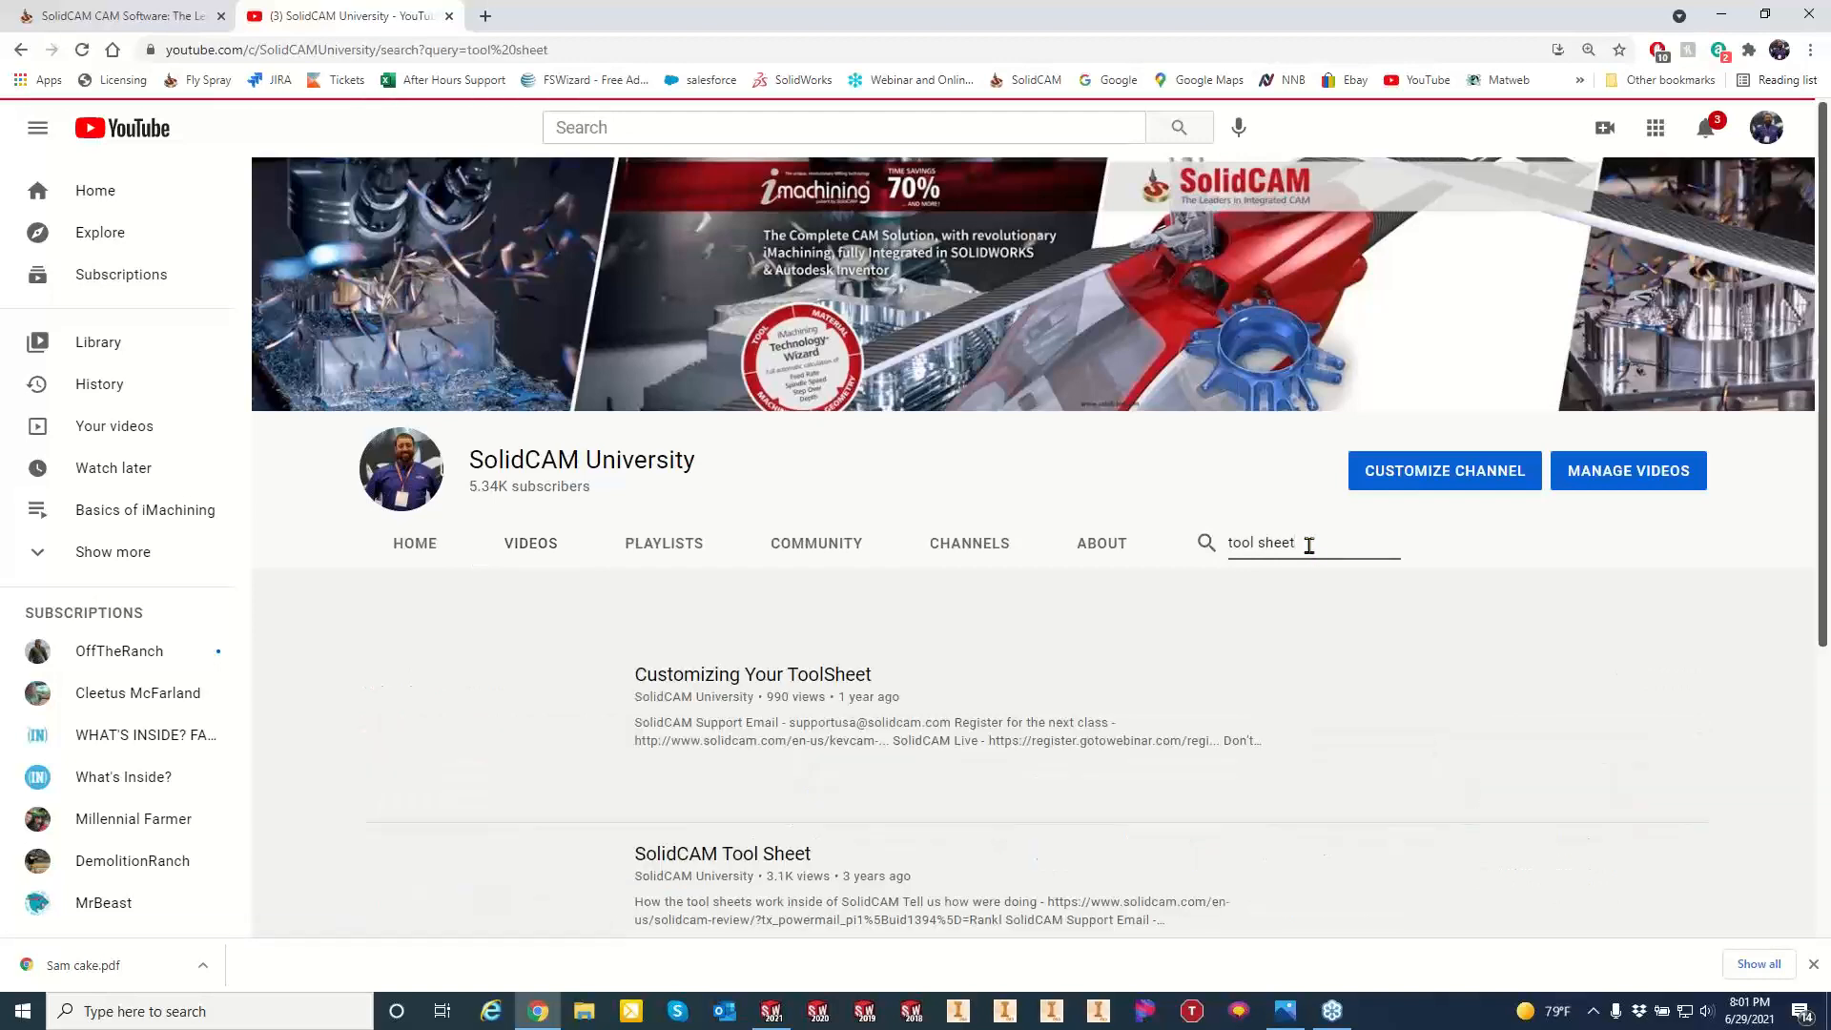
pyautogui.scroll(-2, 1120, 832)
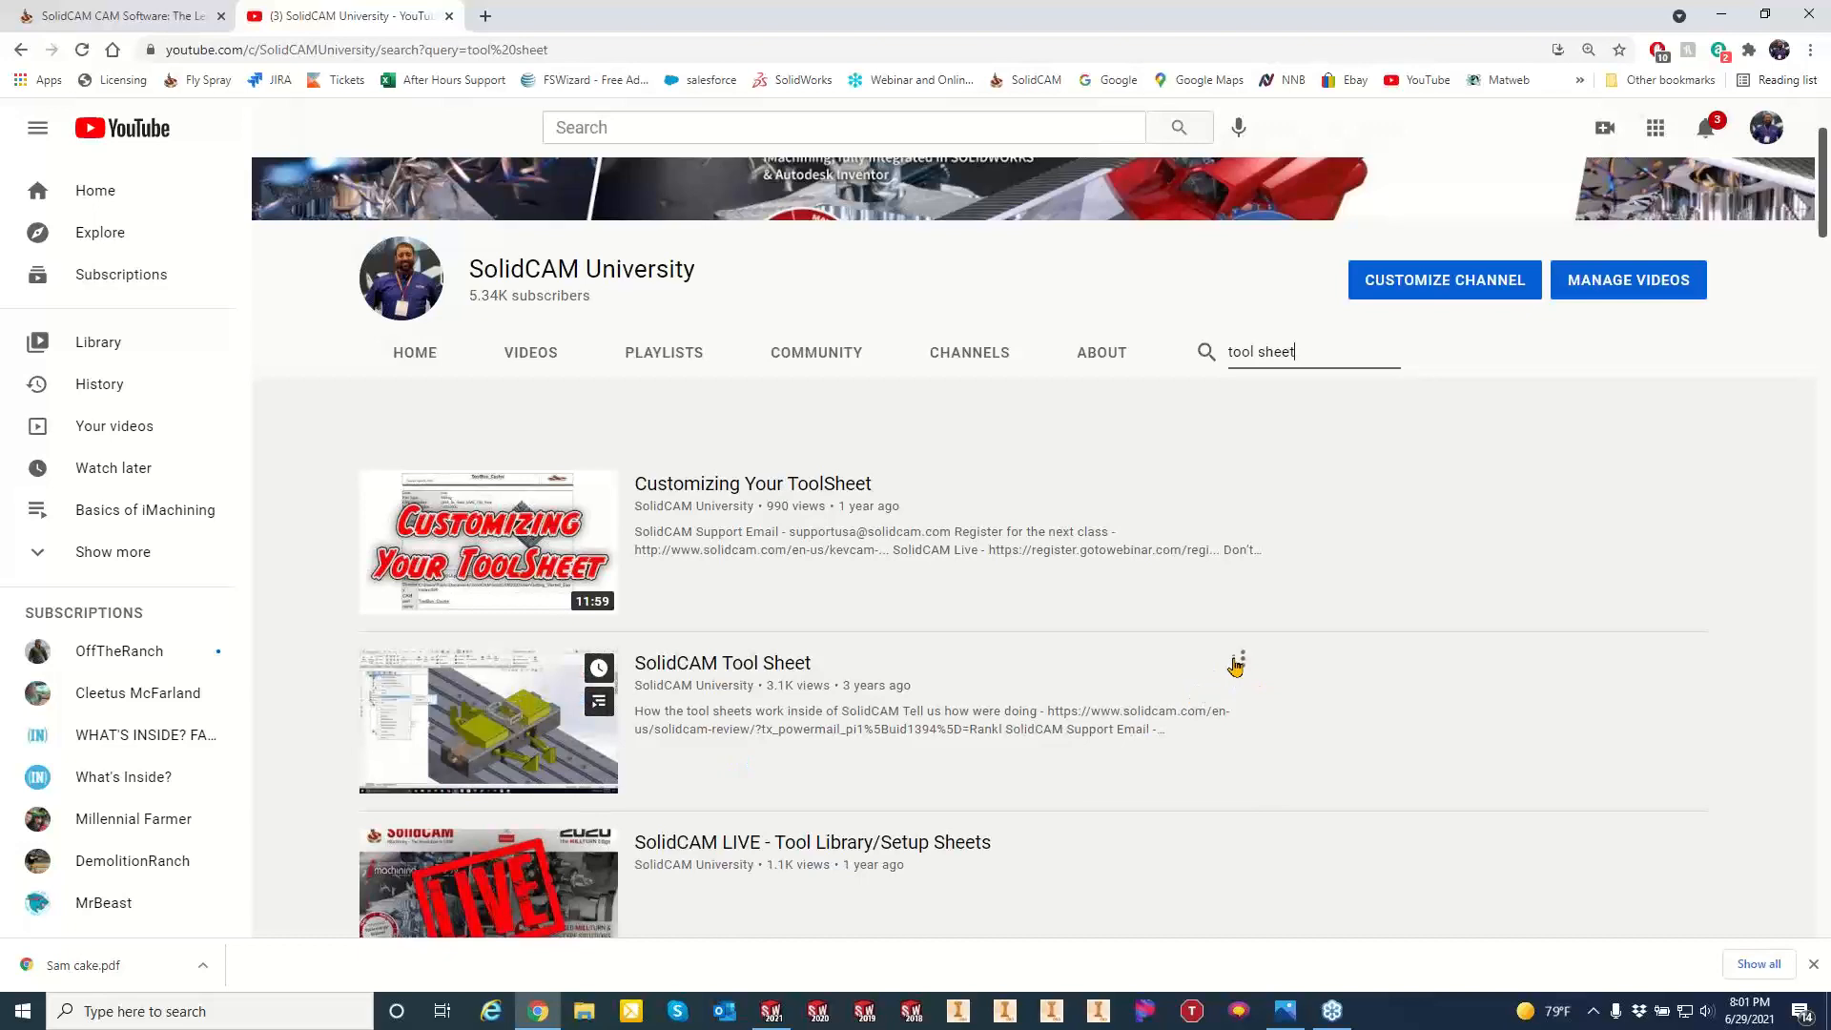
# Switch to the SolidCAM website and open the KevCAM Night School page to view the class dates.
pyautogui.click(140, 15)
pyautogui.scroll(-3, 848, 510)
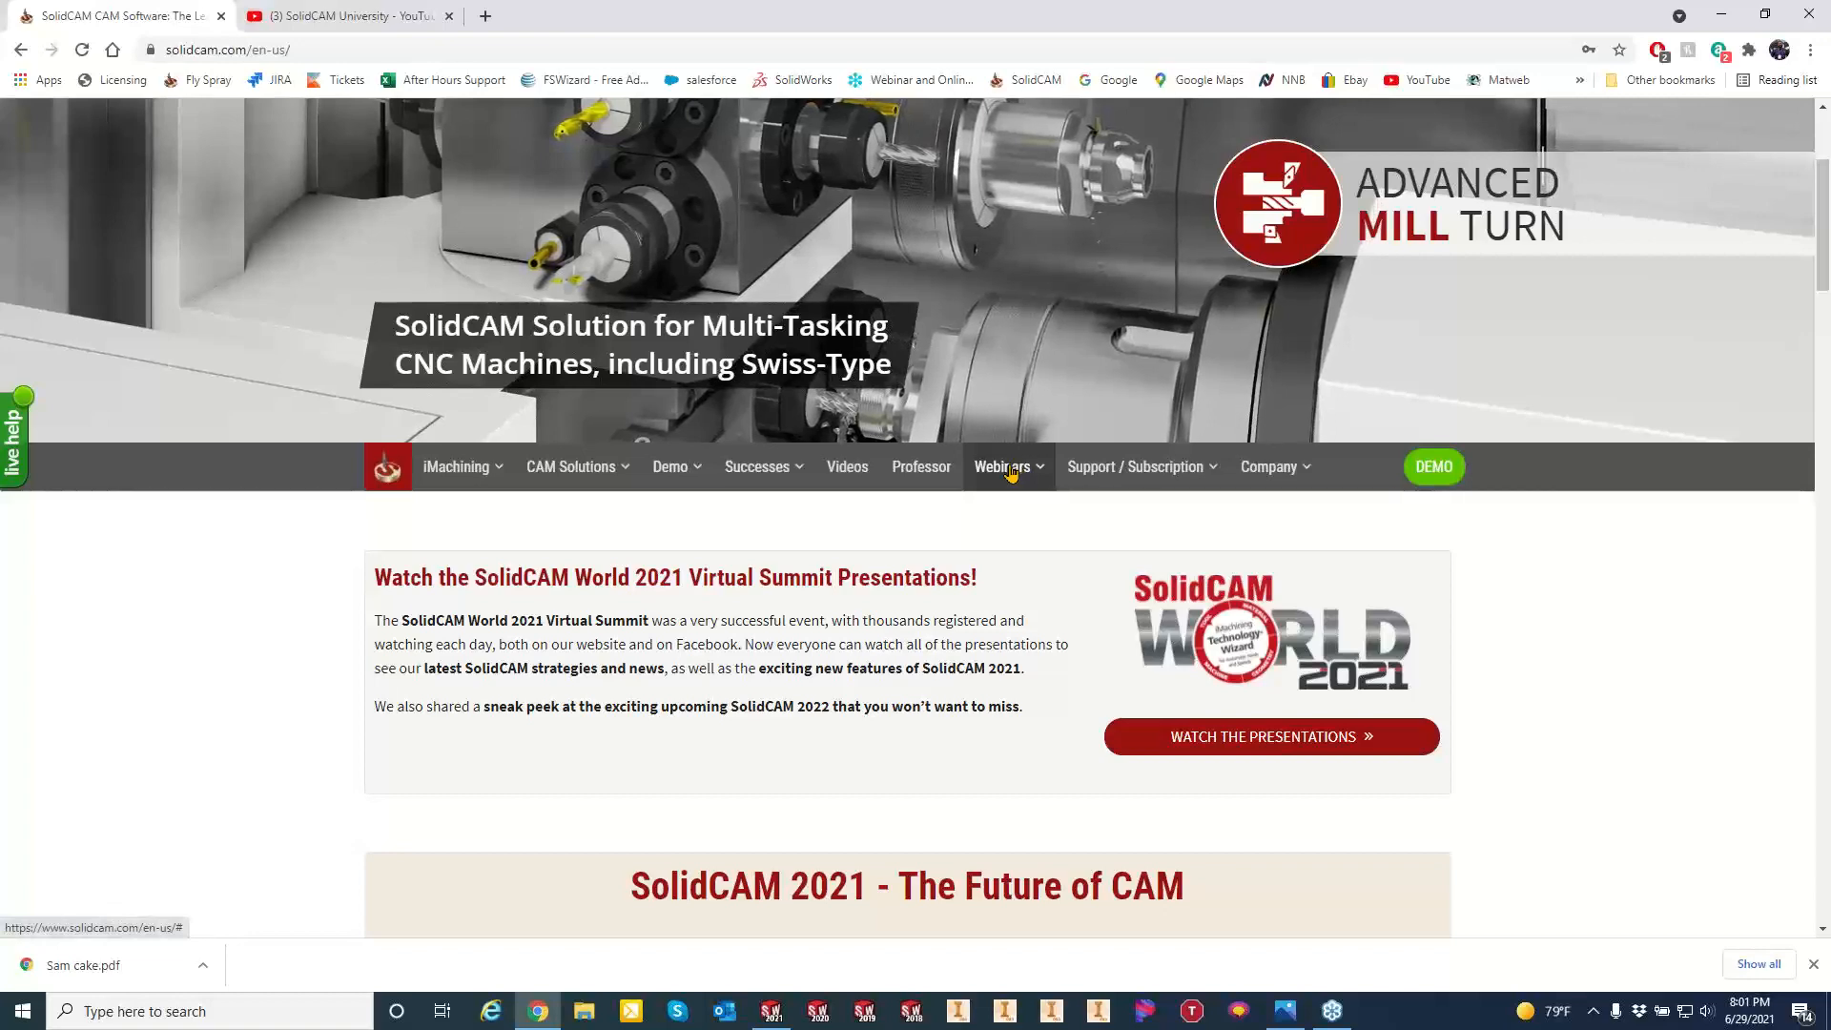
pyautogui.click(1011, 470)
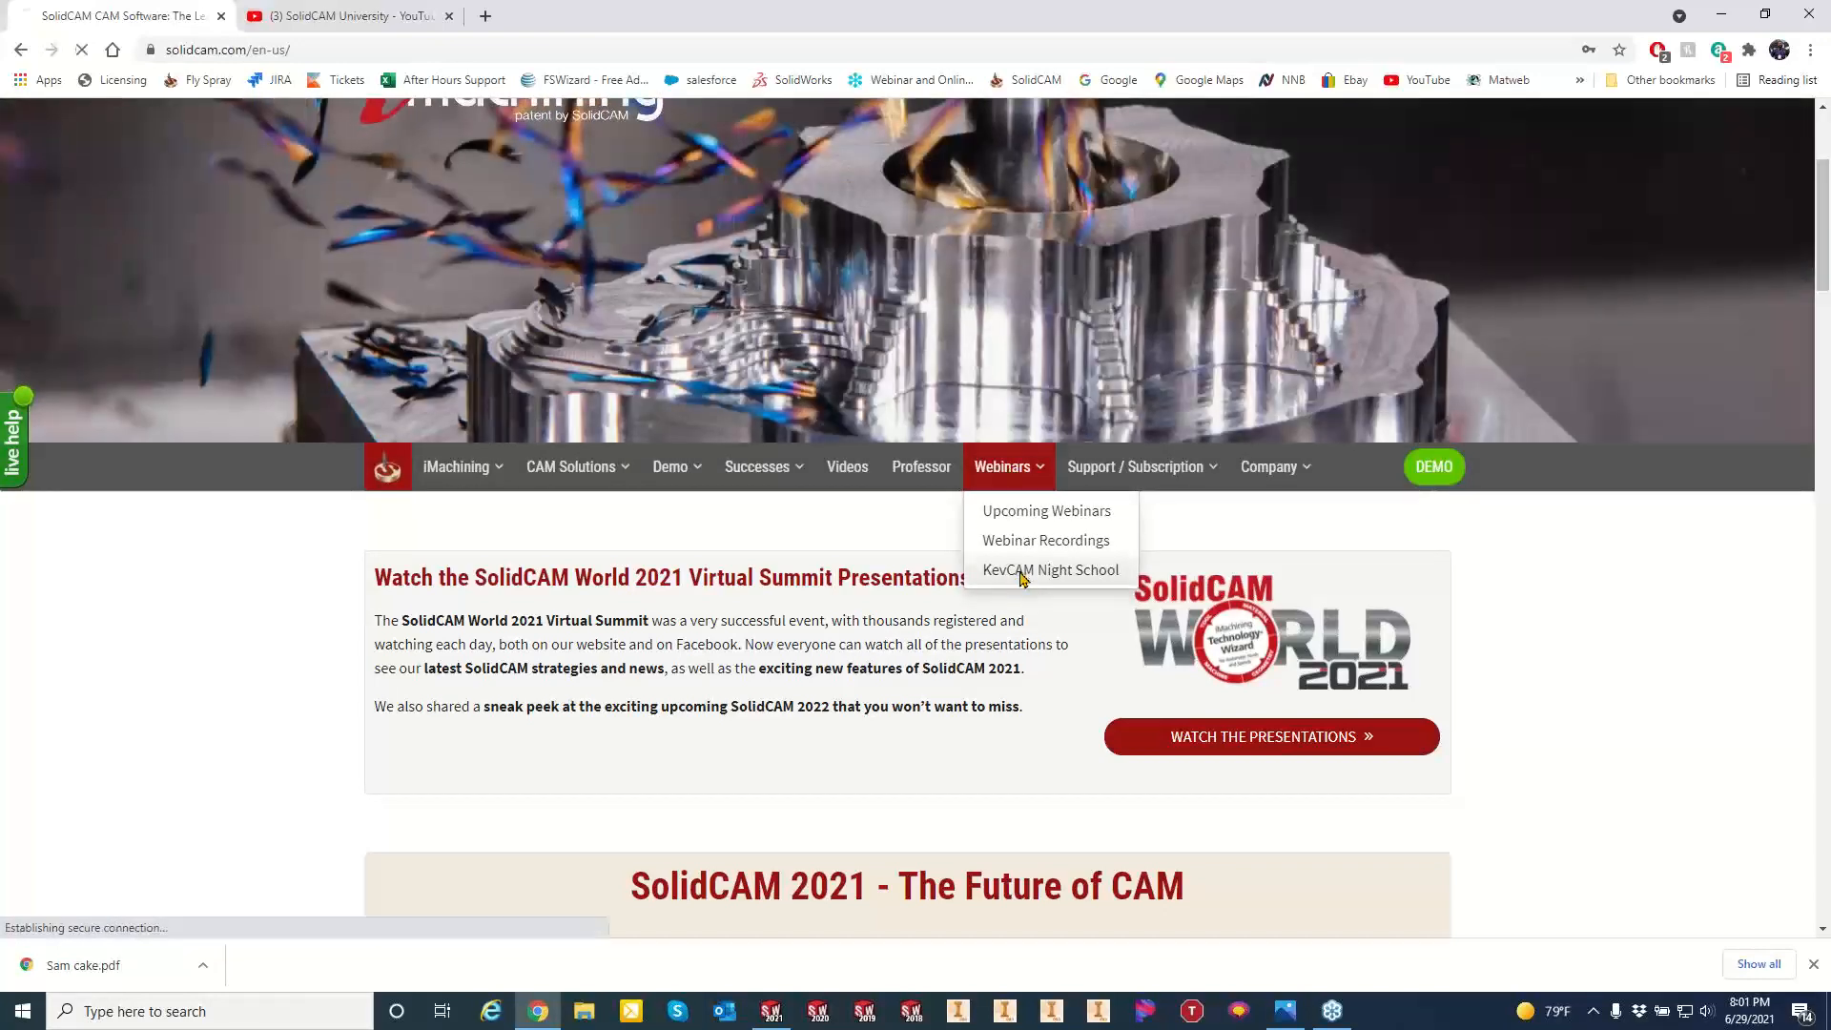
pyautogui.click(1025, 572)
pyautogui.scroll(-4, 1021, 584)
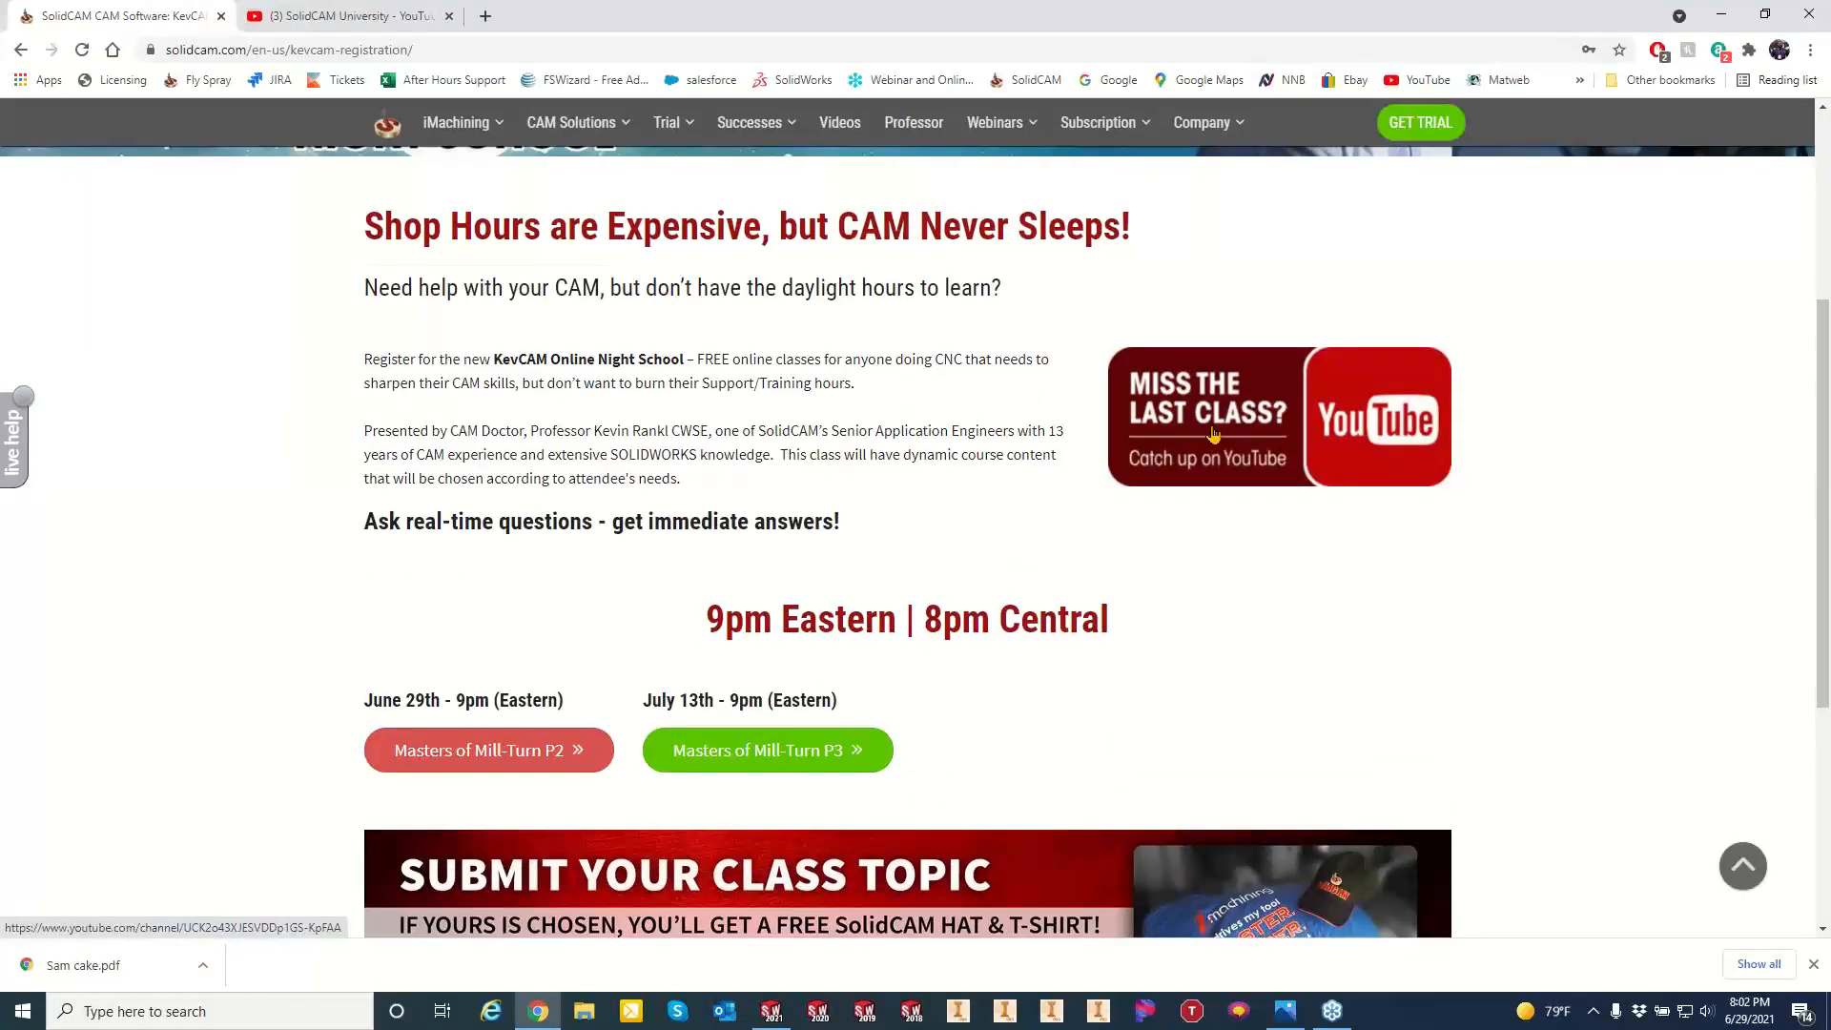
# Switch to SOLIDWORKS and delete the G_iMT_wall_floor_faces, D_drill and D_drill_1 operations from the CAM tree.
pyautogui.click(1721, 13)
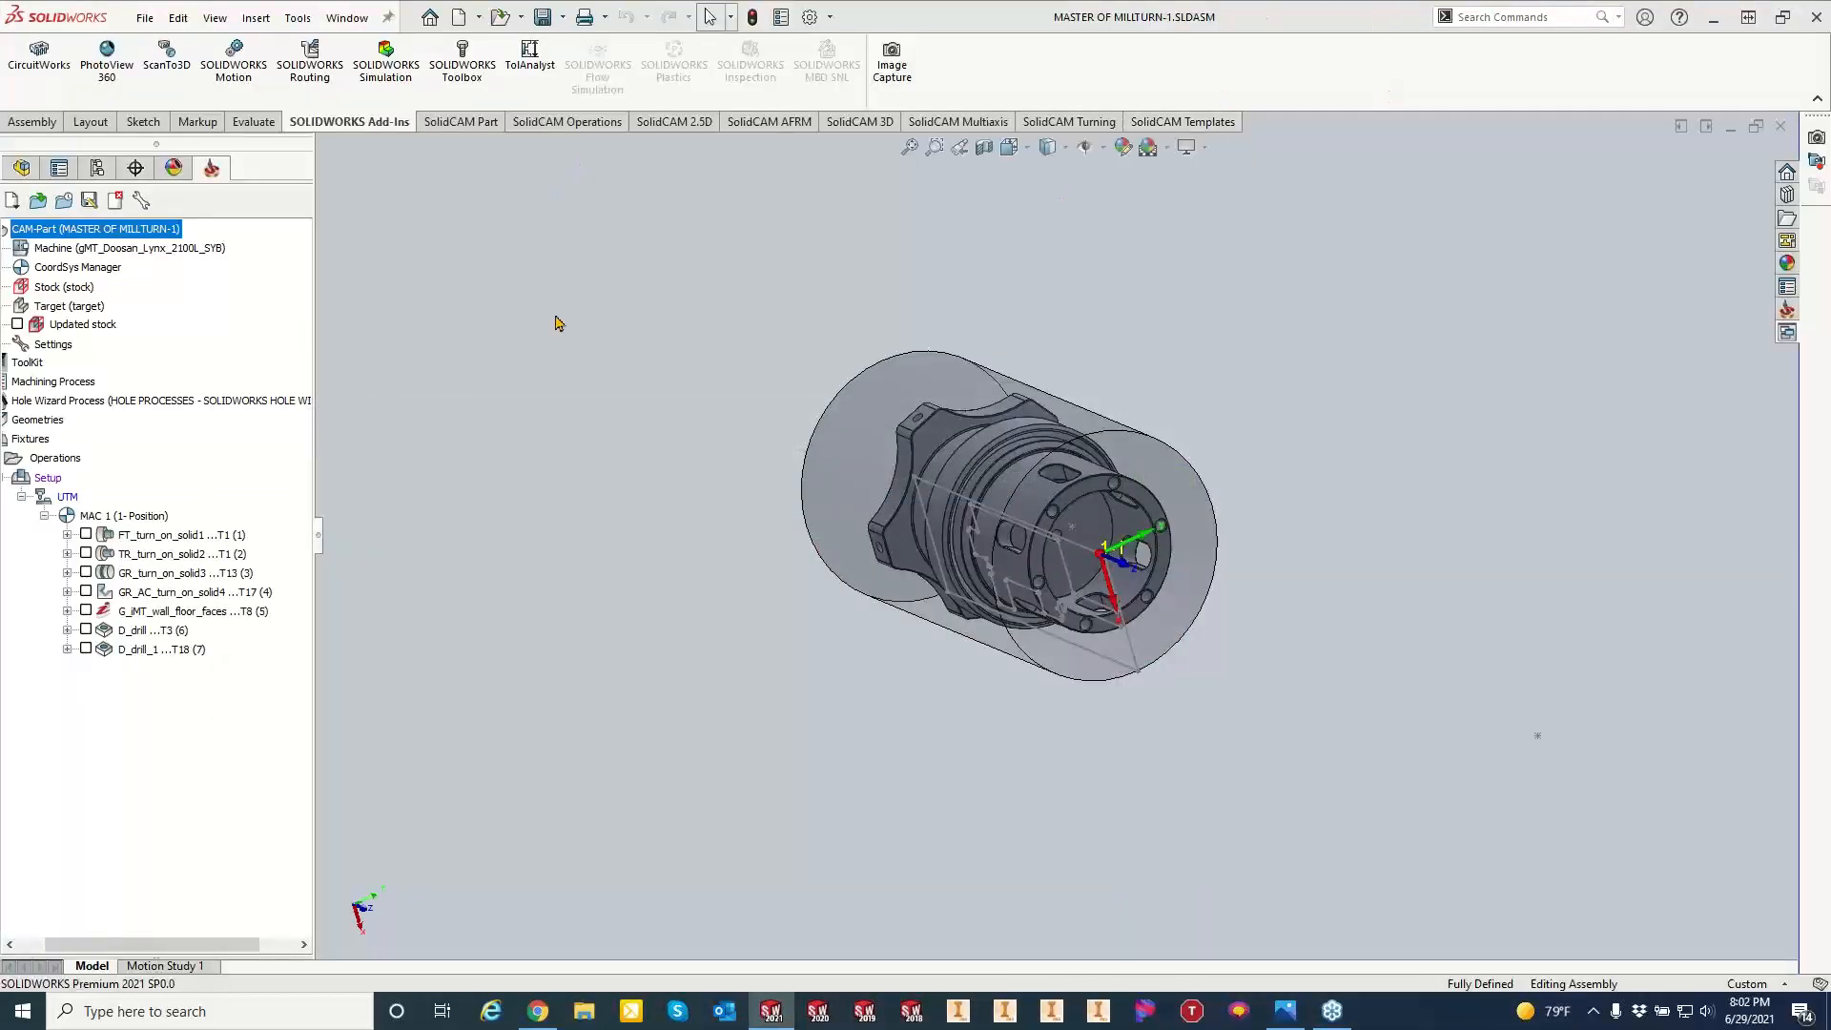
pyautogui.scroll(-1, 1412, 618)
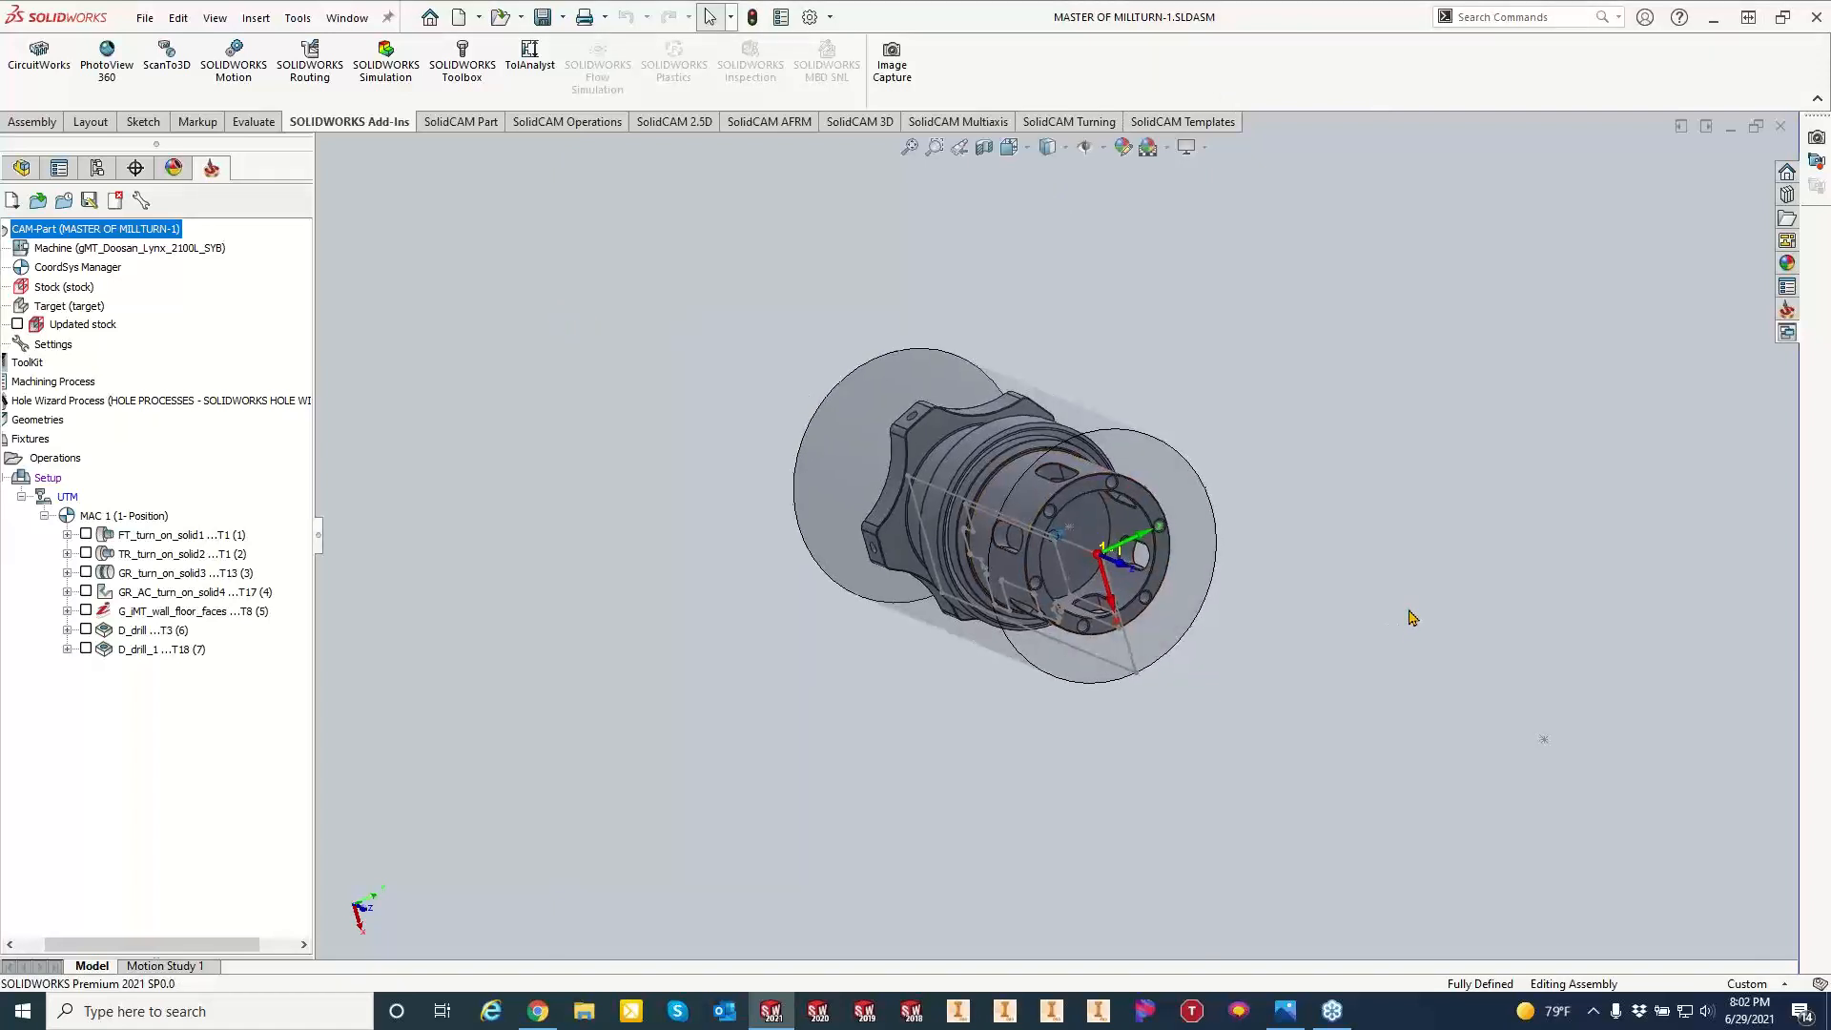
pyautogui.scroll(-2, 1412, 619)
pyautogui.click(134, 611)
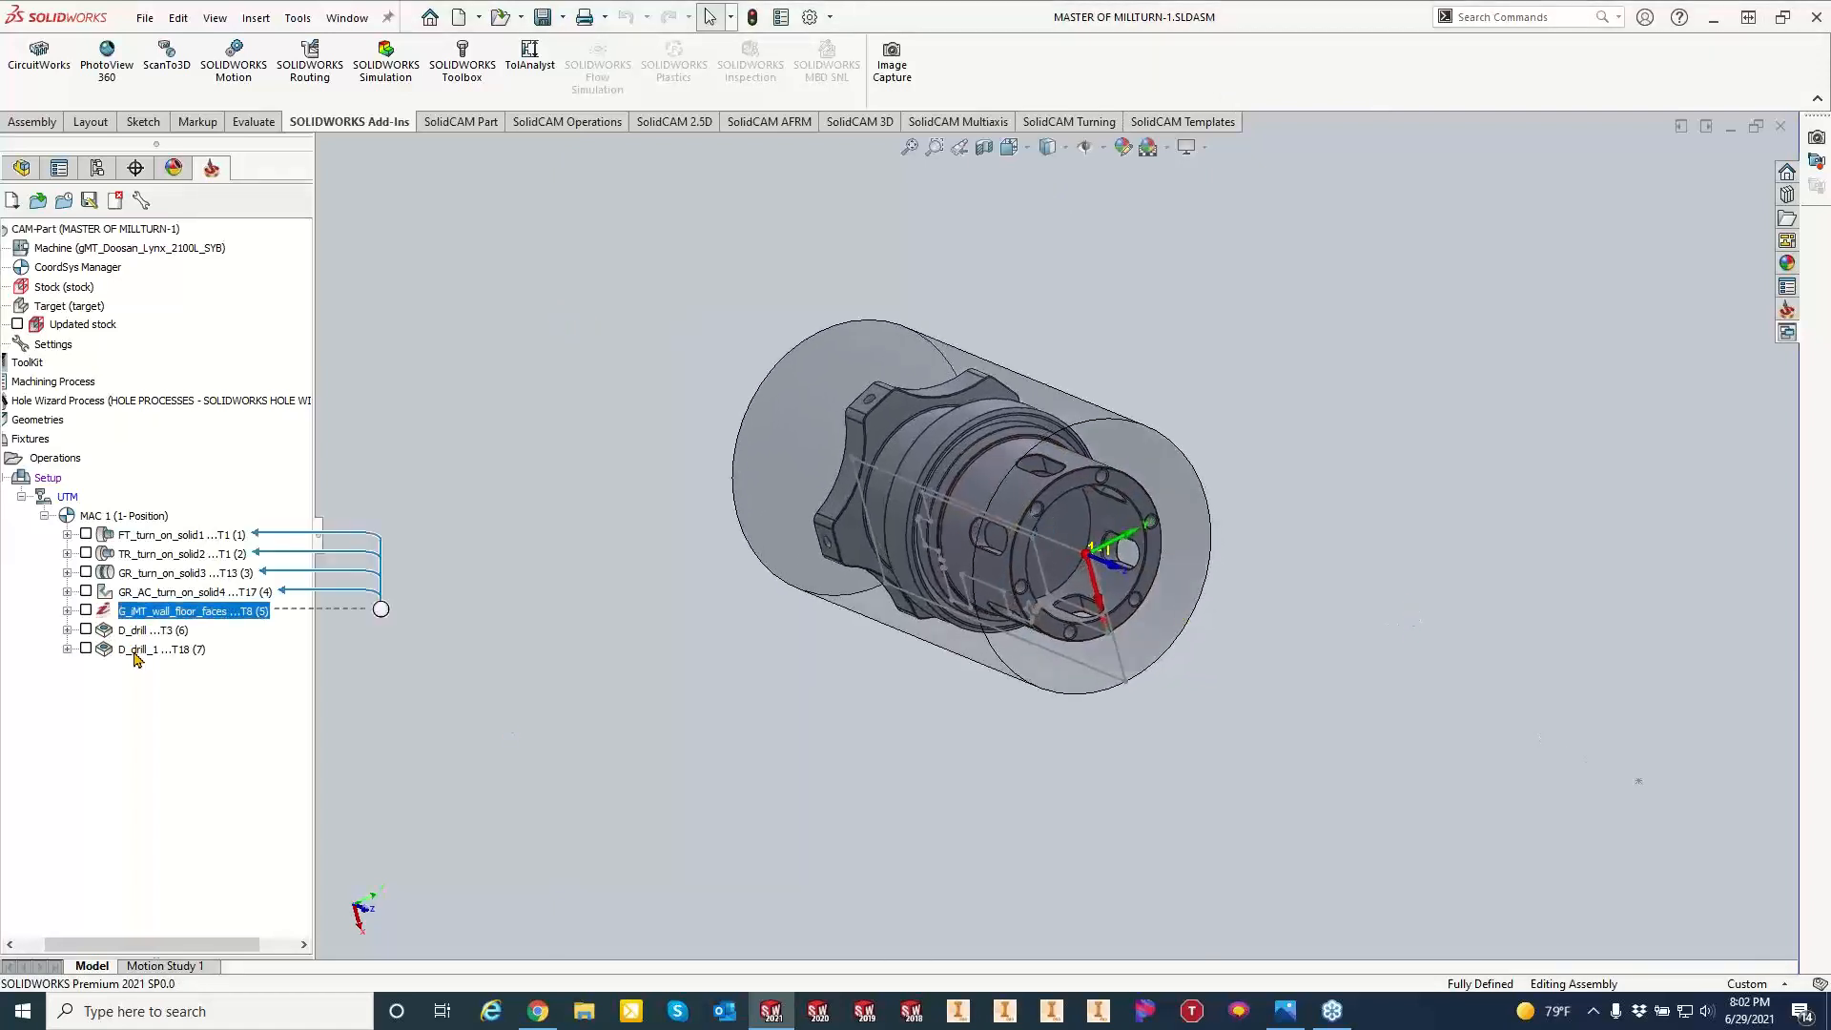
pyautogui.keyDown('shift'); pyautogui.click(132, 657); pyautogui.keyUp('shift')
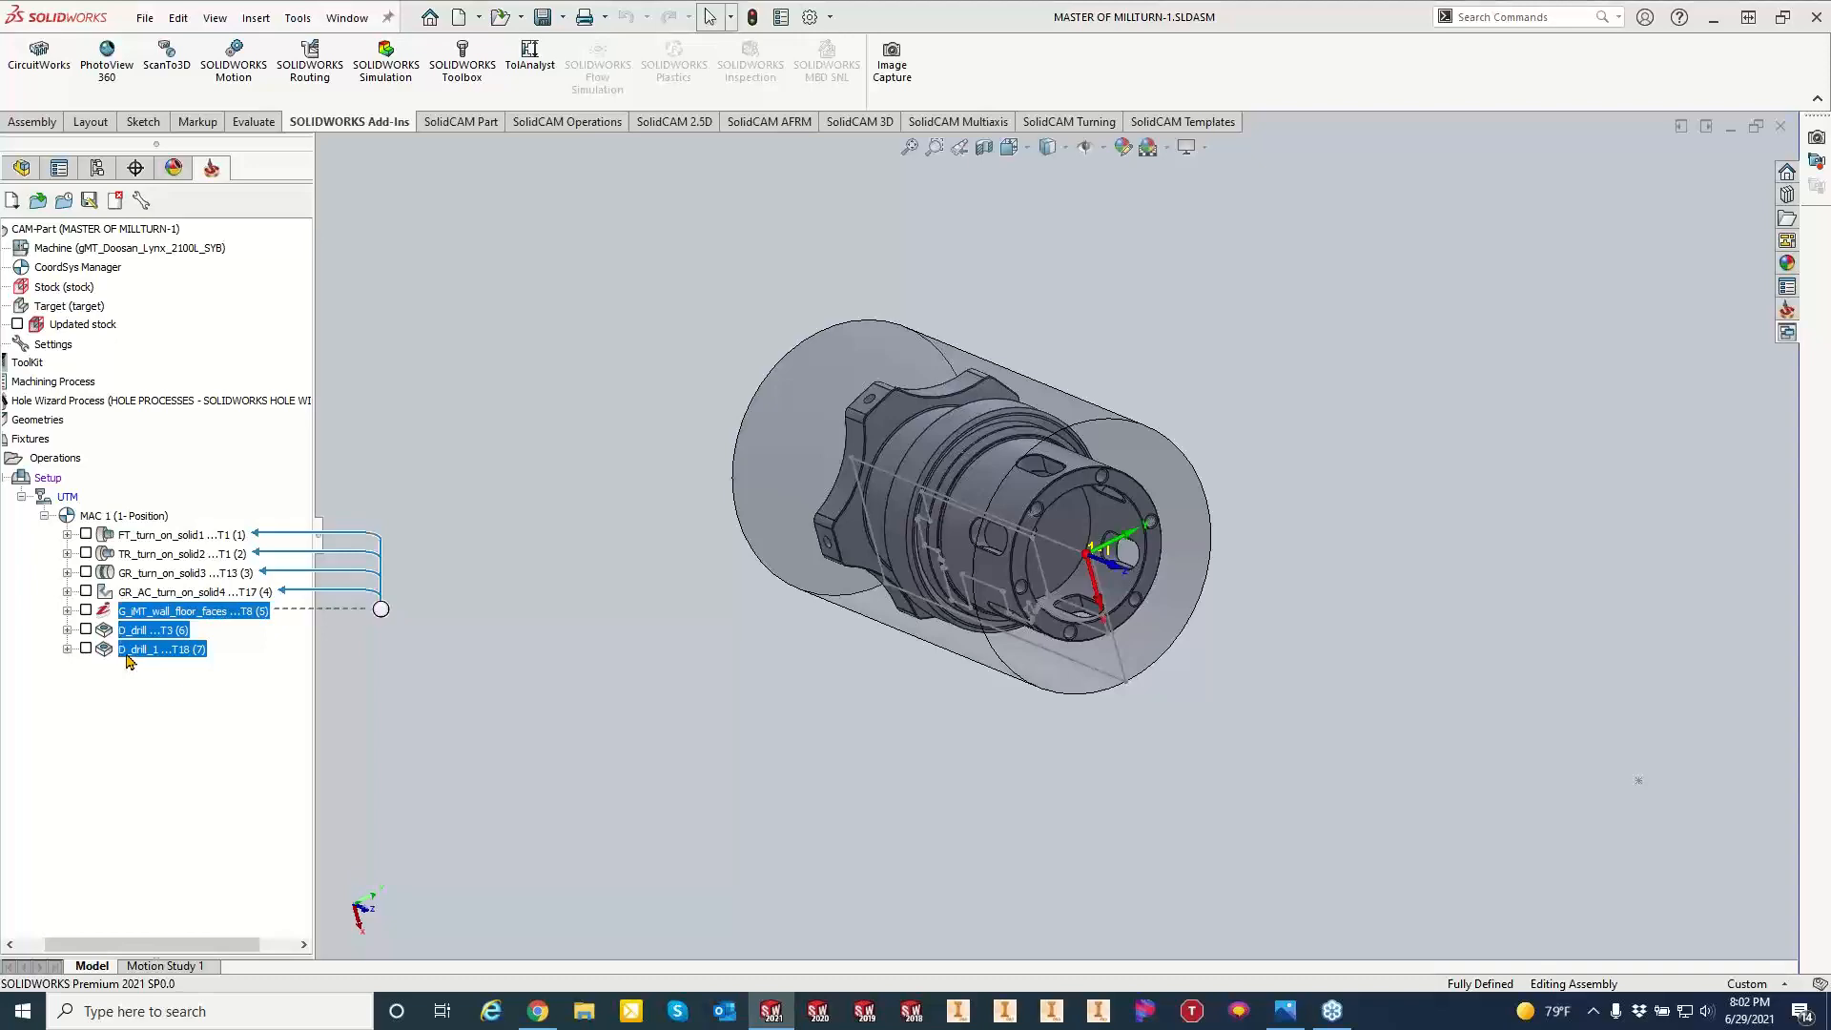
pyautogui.press('Delete')
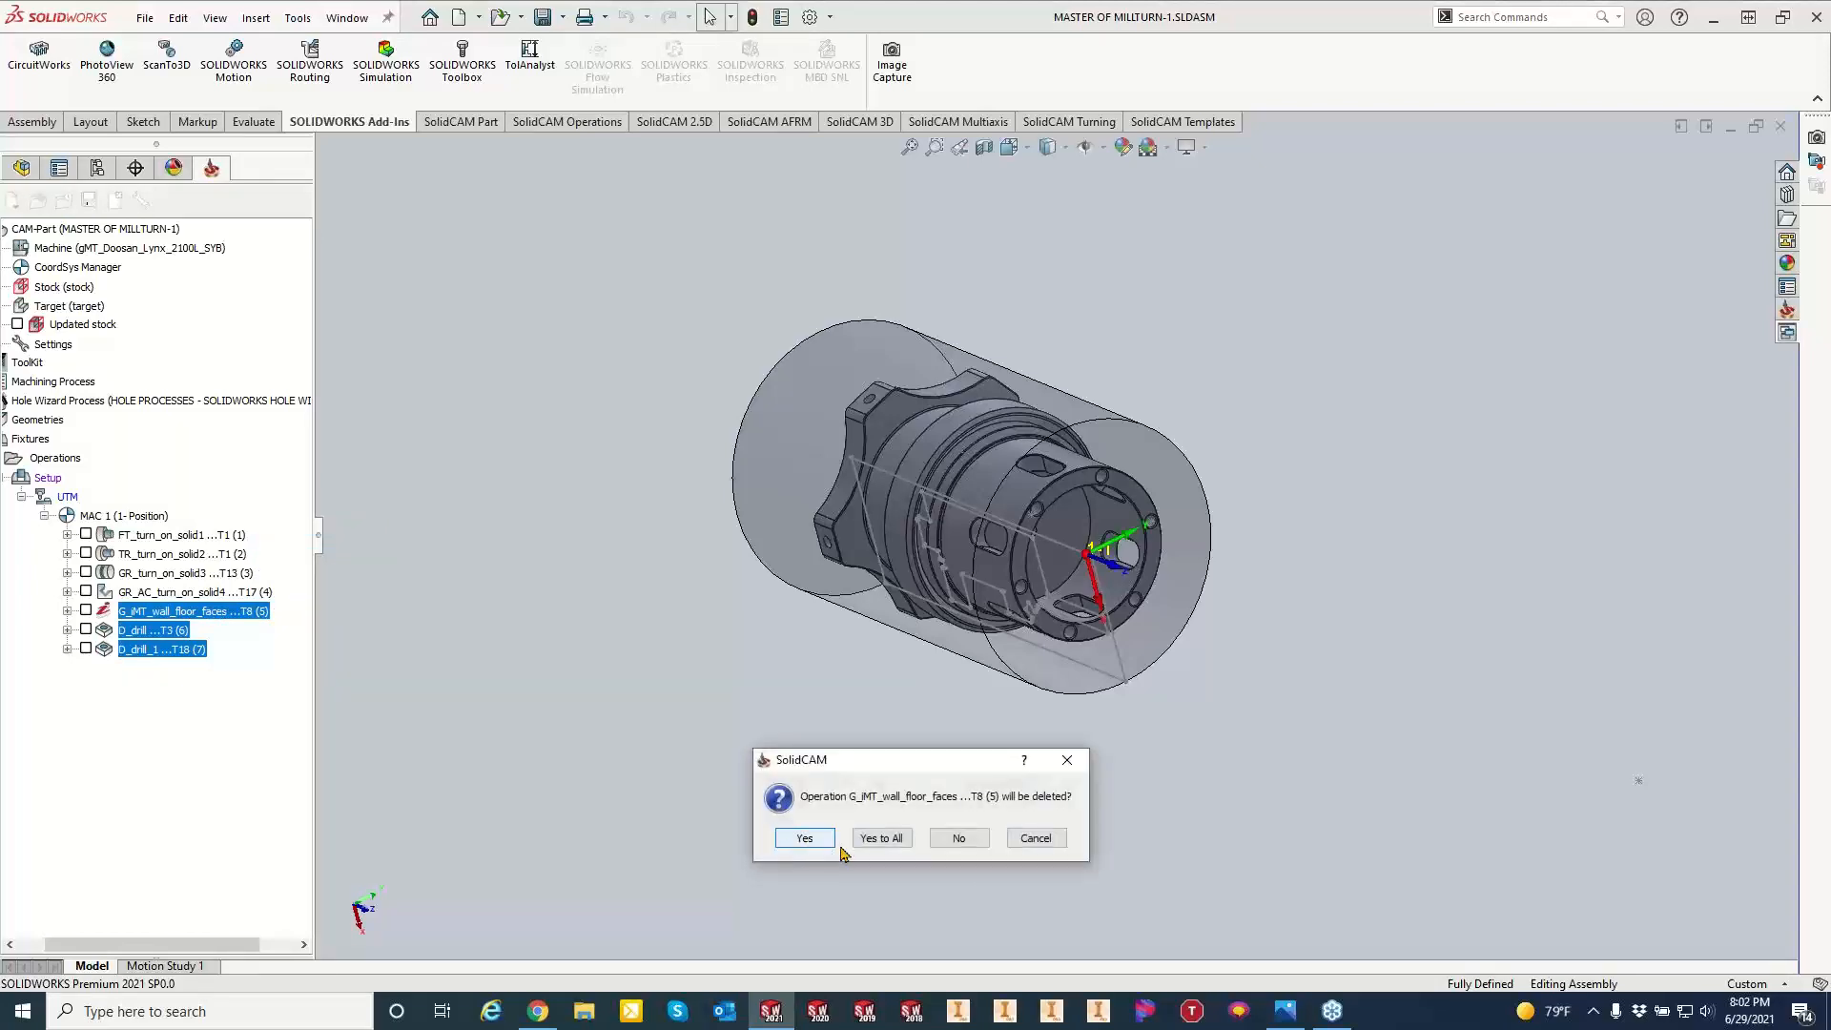
pyautogui.click(869, 837)
# Run the Turning simulation for all remaining operations and close the simulation.
pyautogui.scroll(-3, 1090, 505)
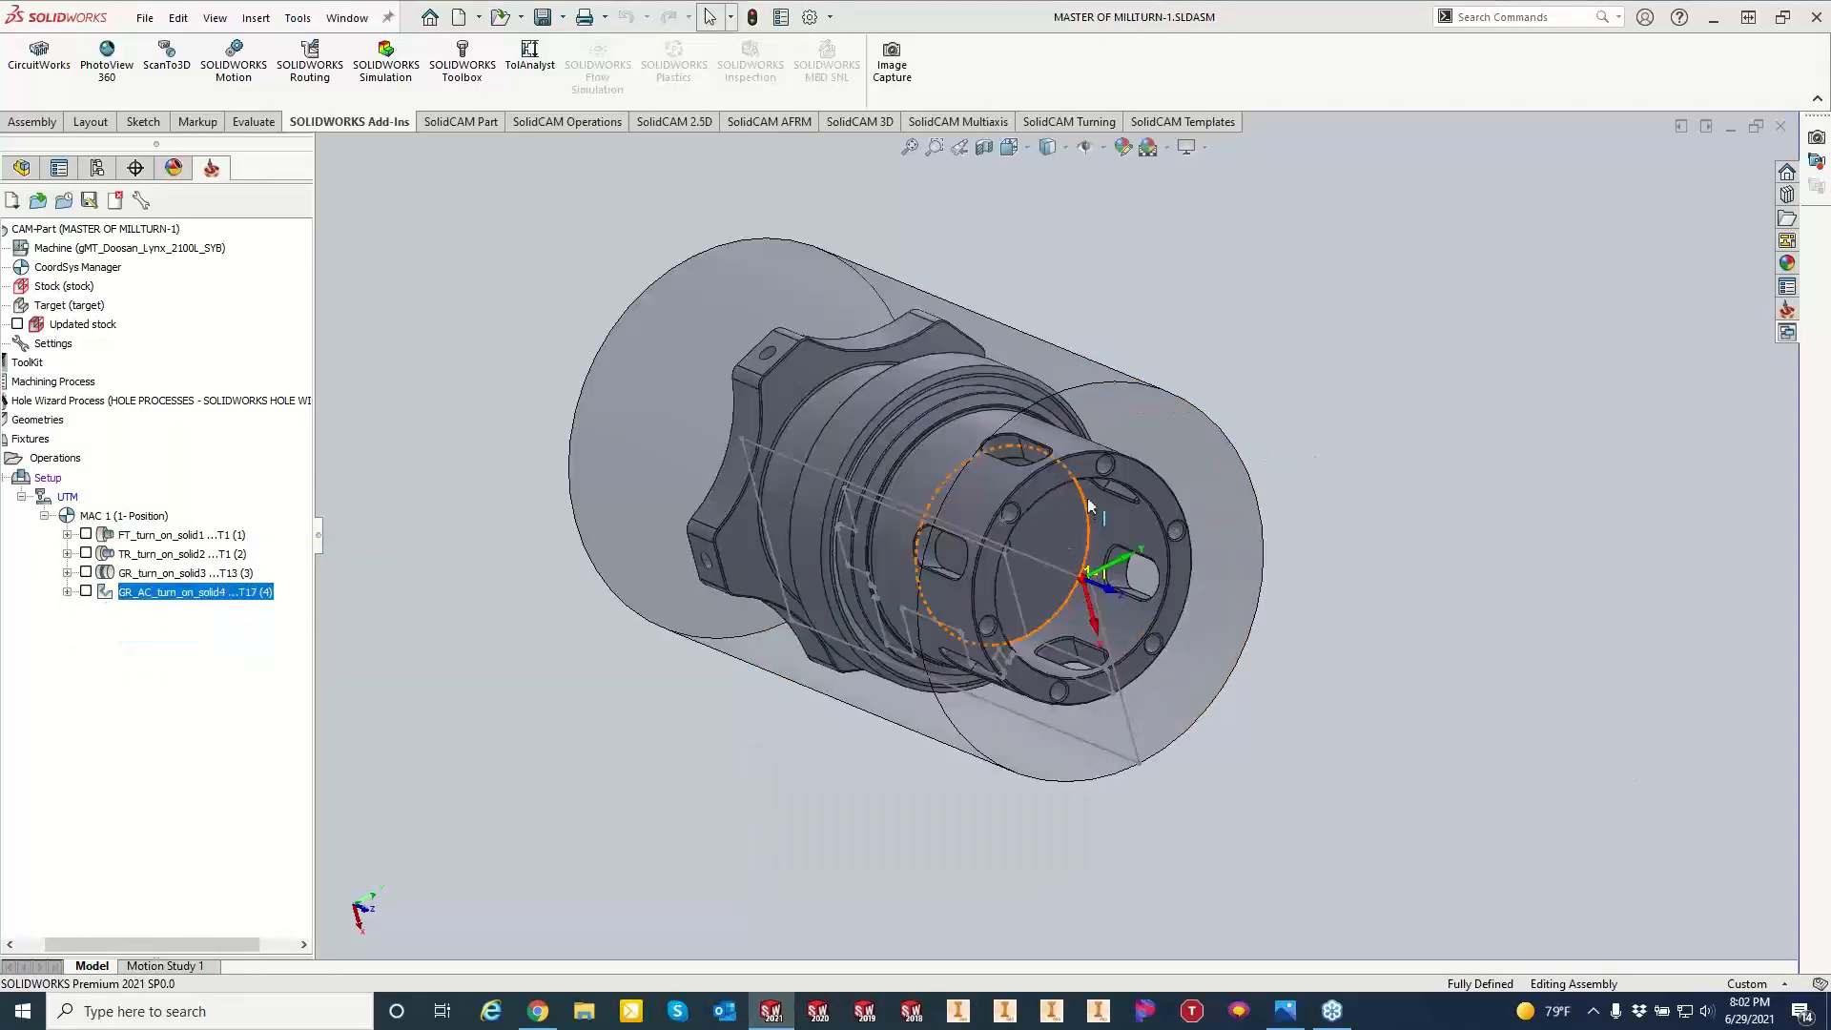
pyautogui.moveTo(1090, 505); pyautogui.dragTo(1097, 658, button='middle')
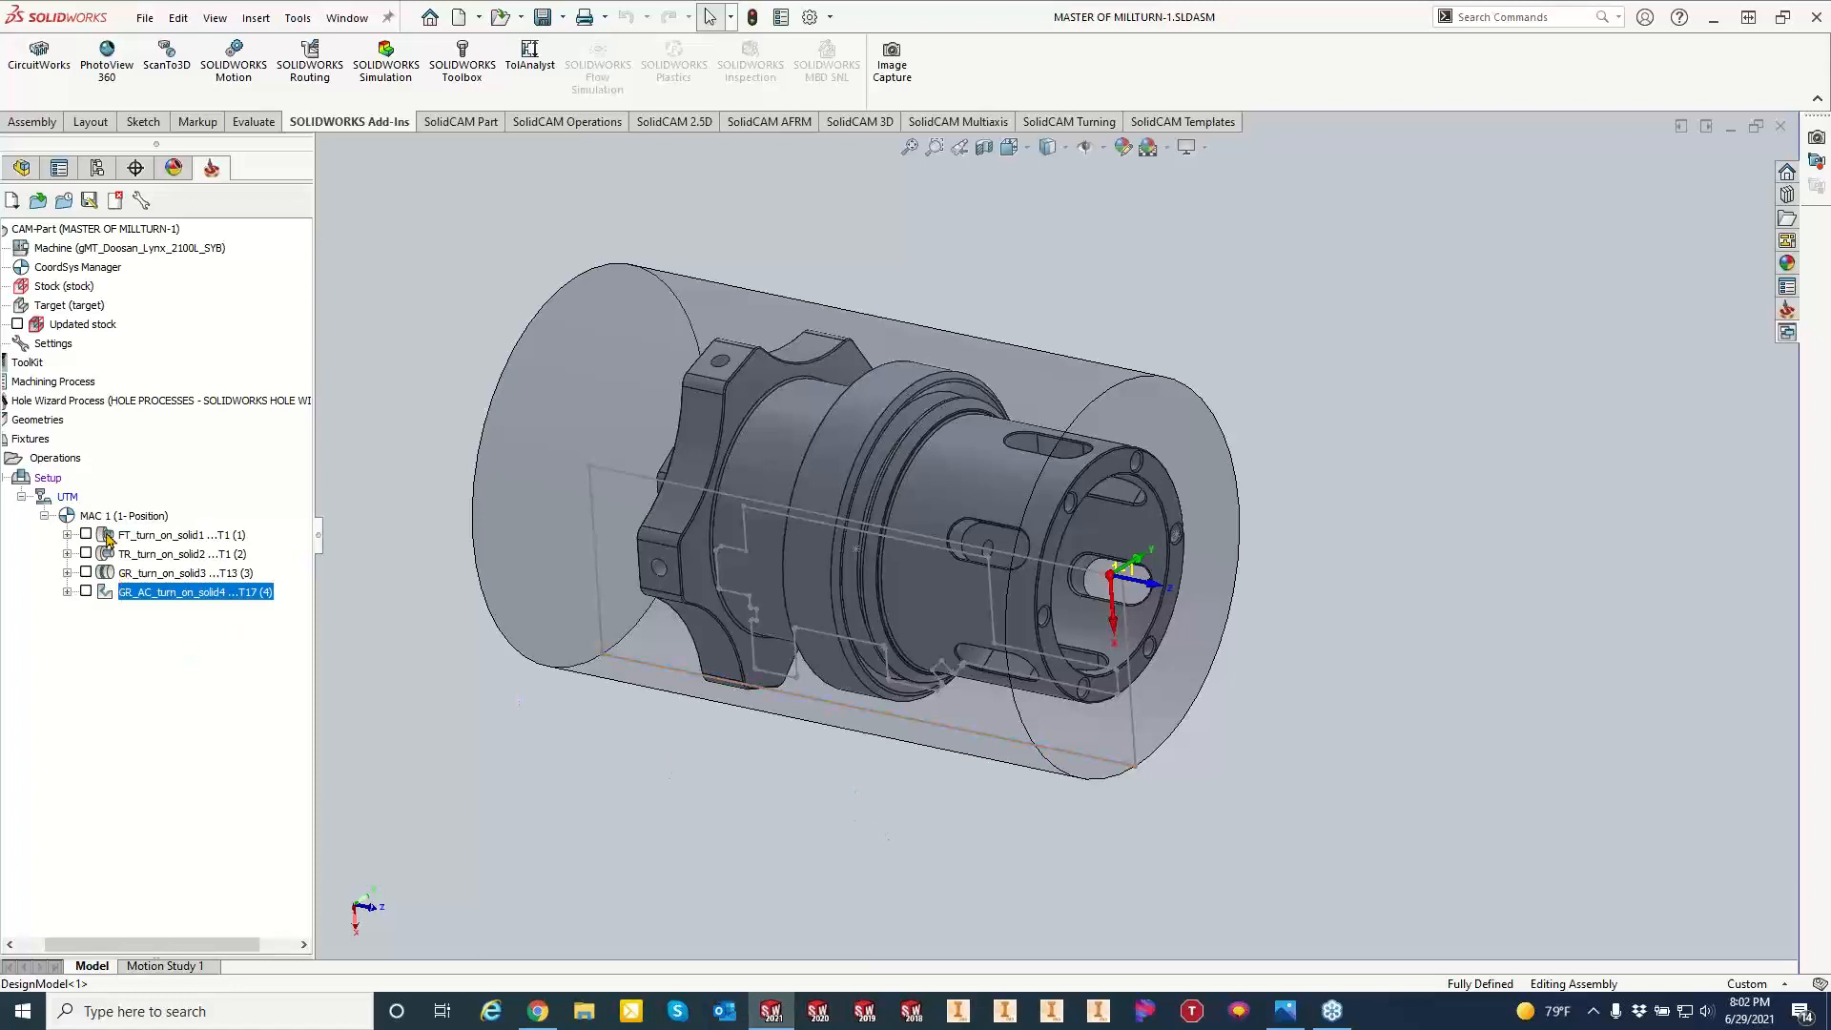
pyautogui.rightClick(66, 466)
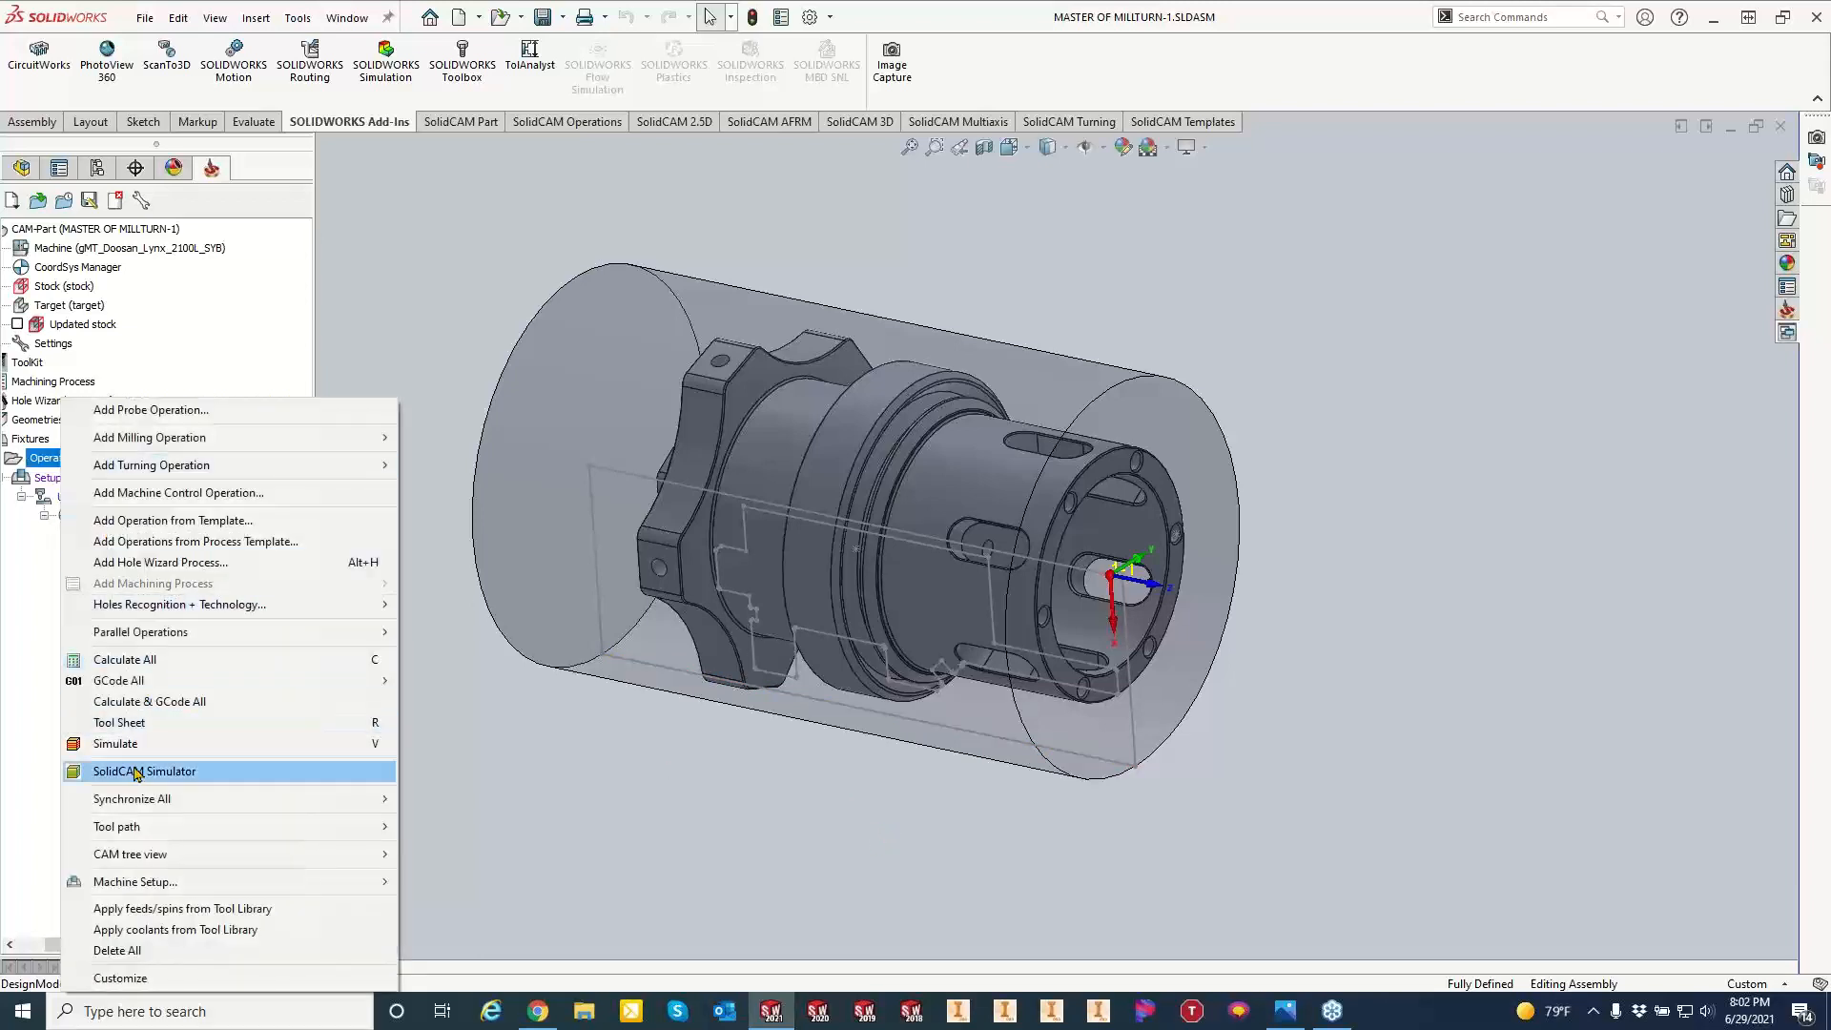
pyautogui.click(133, 745)
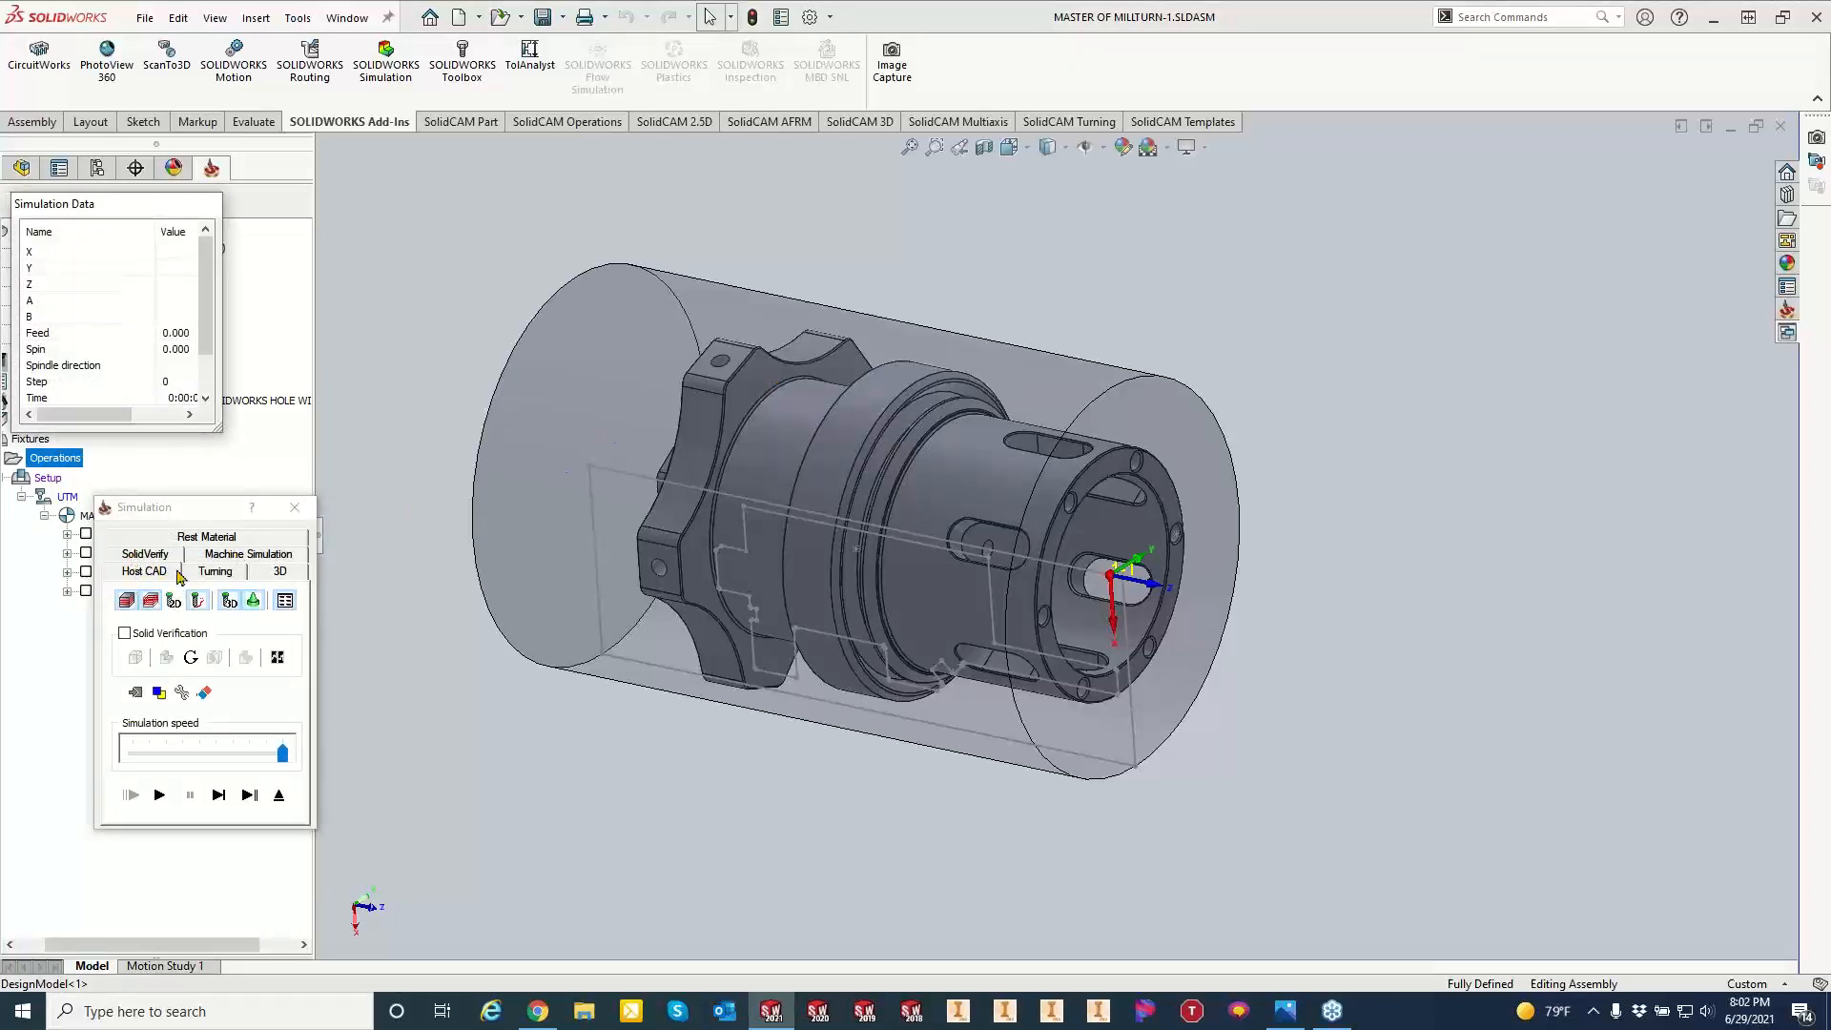
pyautogui.click(216, 572)
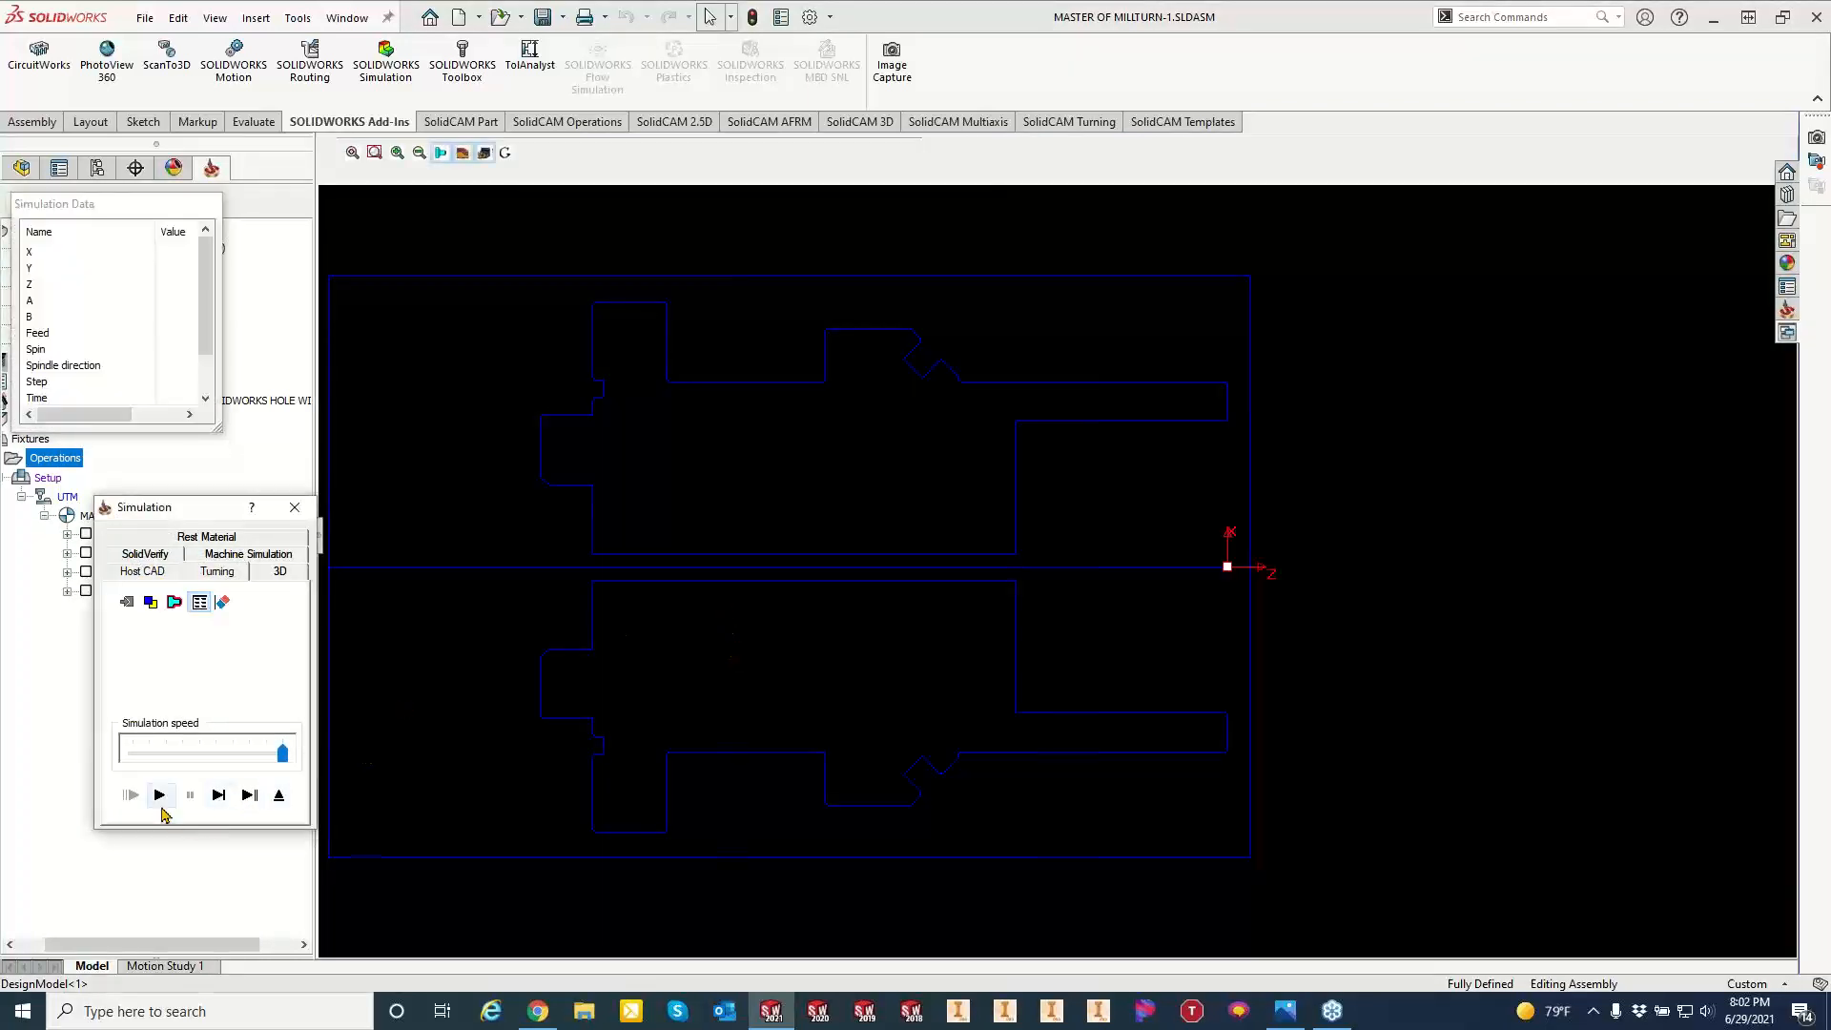
pyautogui.click(160, 795)
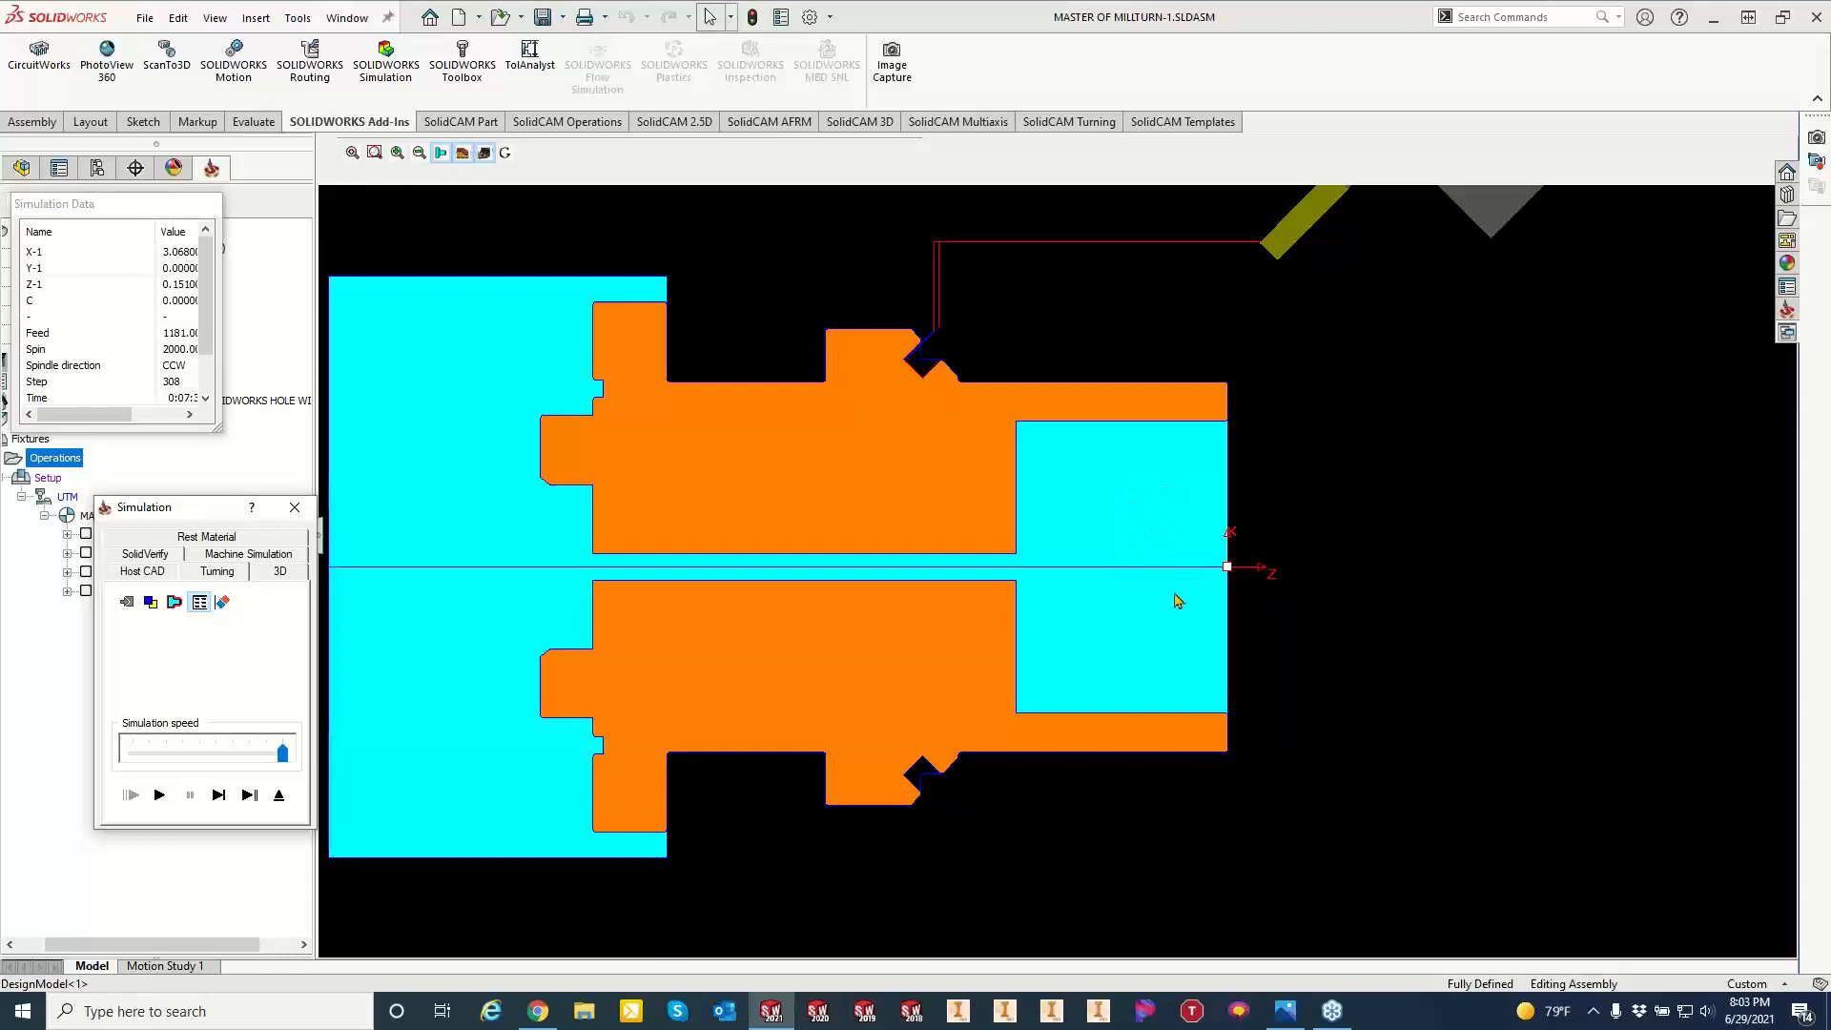
pyautogui.click(295, 508)
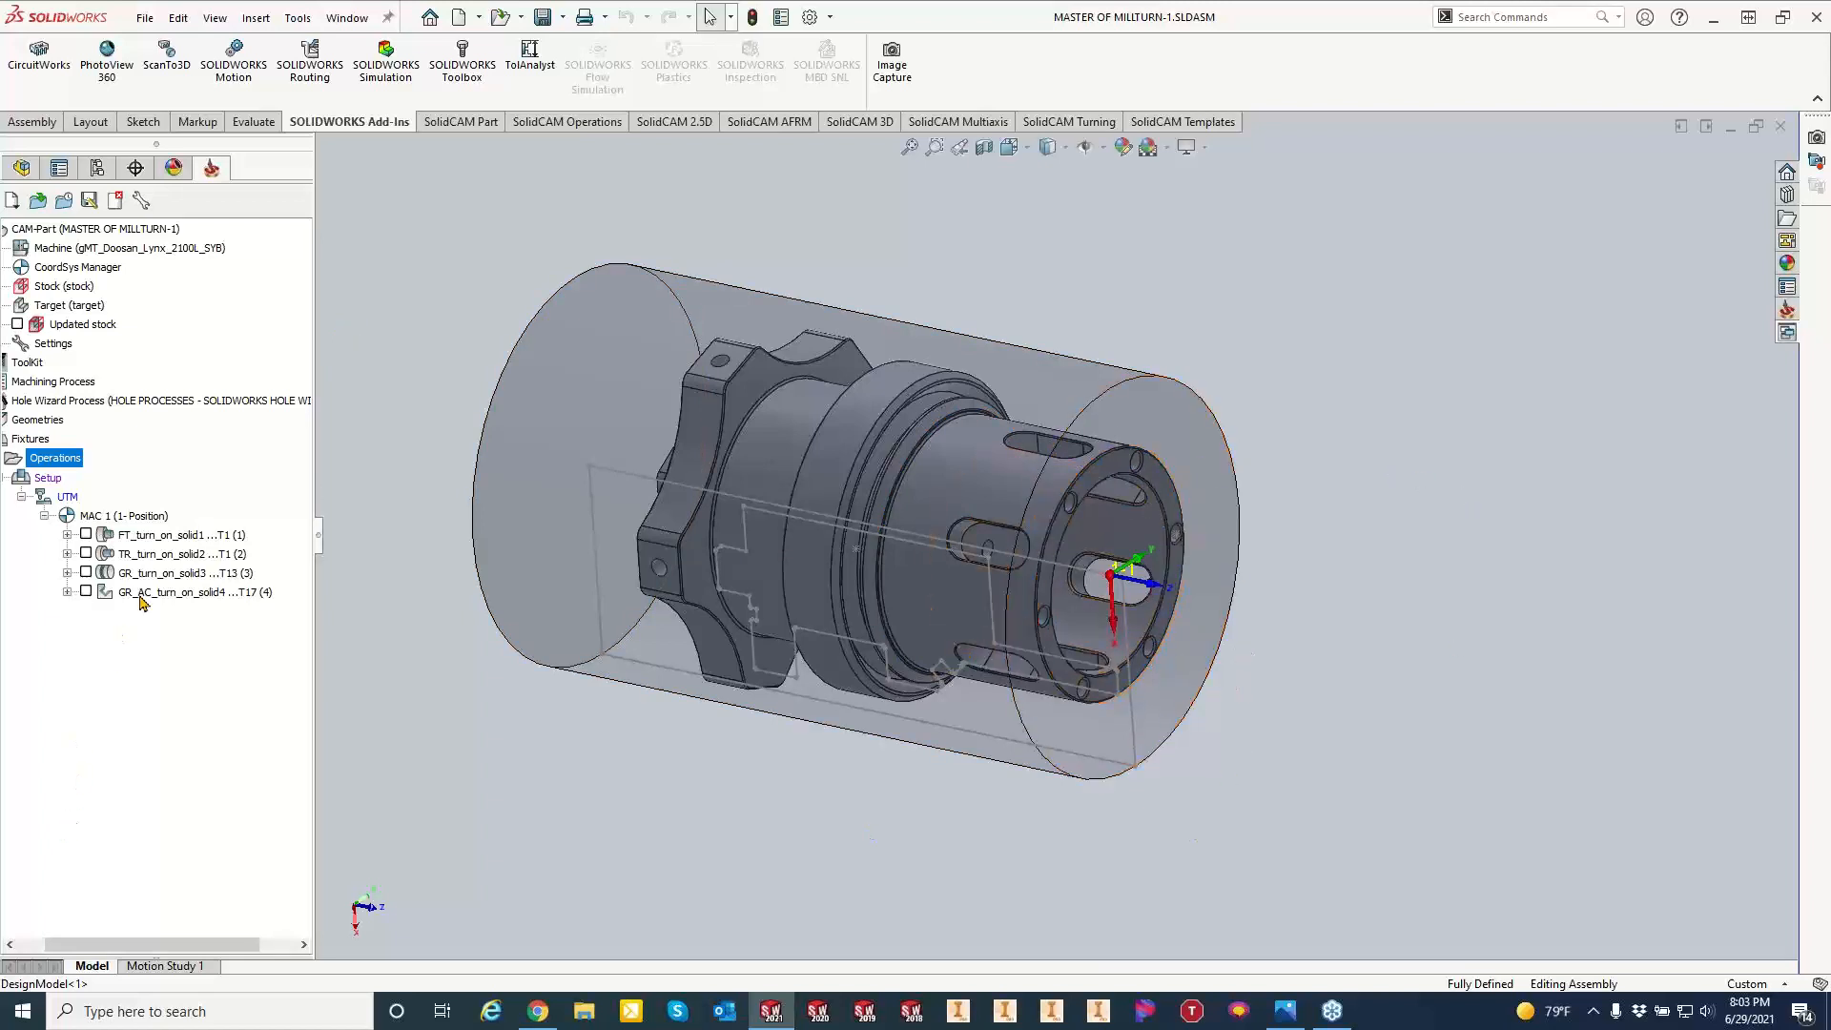
# Check the diameters of the part's front bore and the stock's outer edge, and inspect the bore's interior.
pyautogui.scroll(-2, 1191, 687)
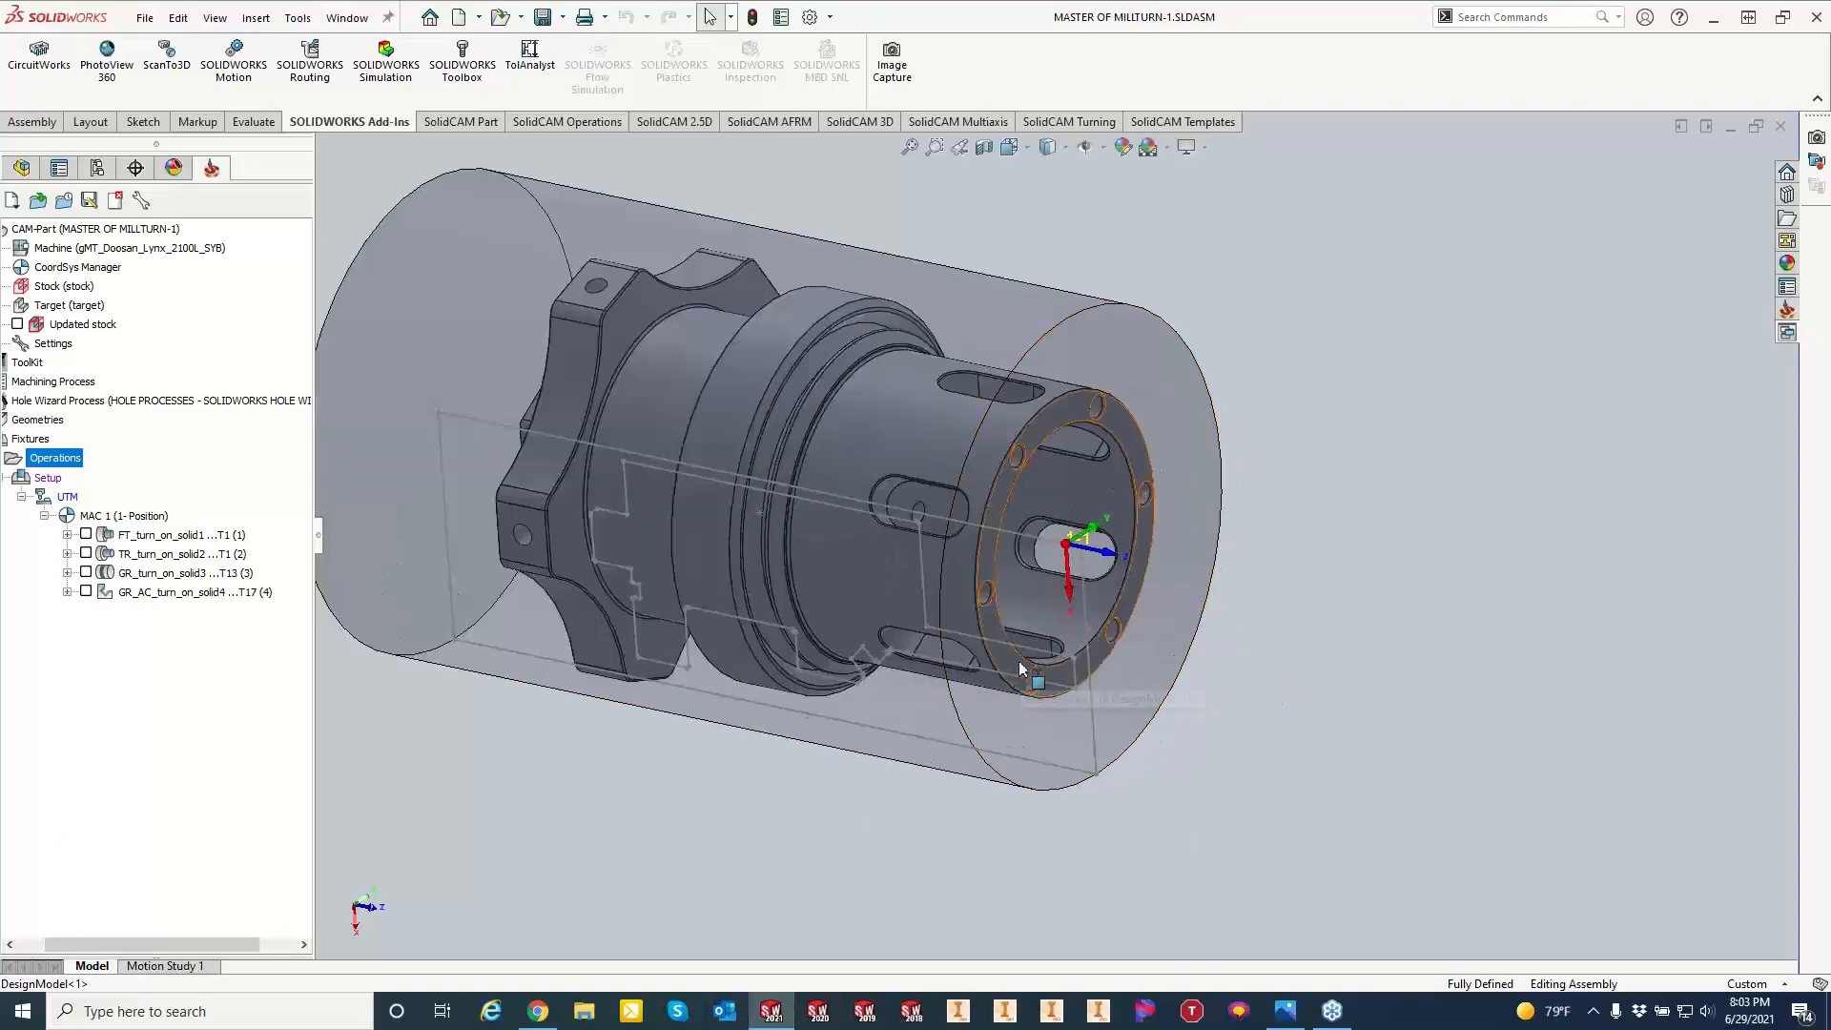
pyautogui.moveTo(1020, 667); pyautogui.dragTo(971, 345, button='middle')
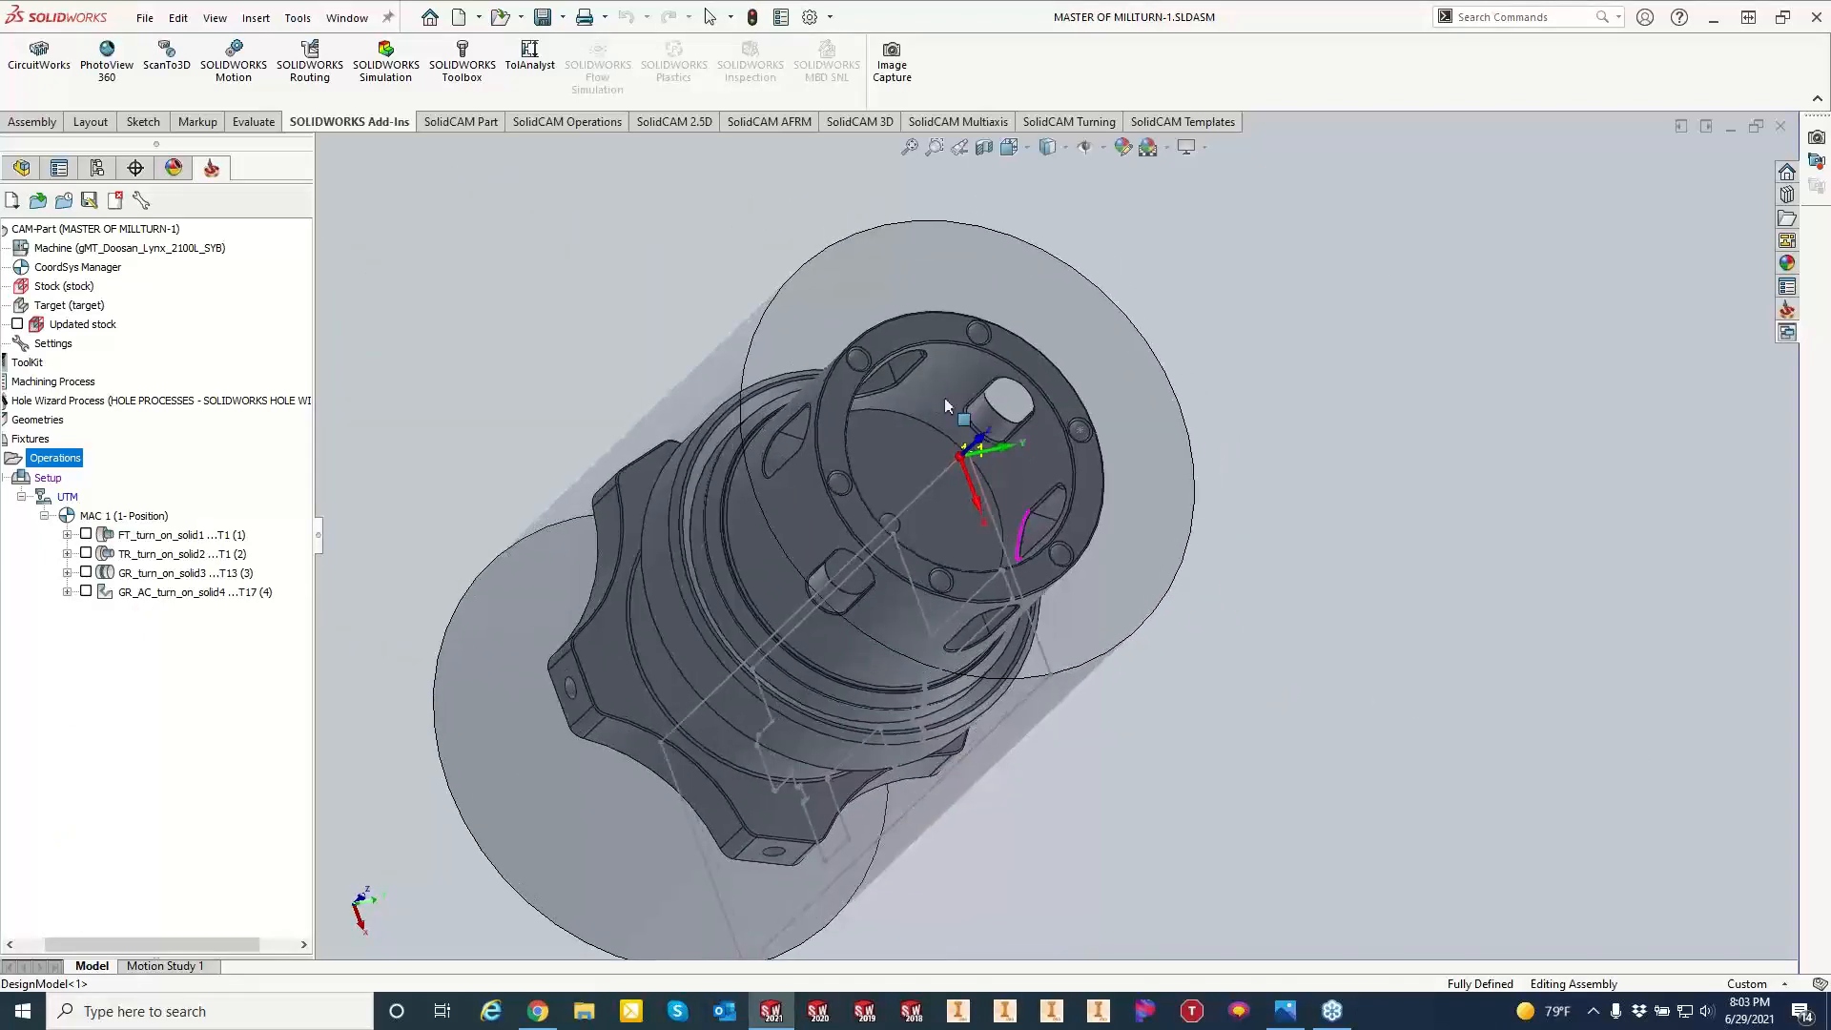
pyautogui.click(972, 355)
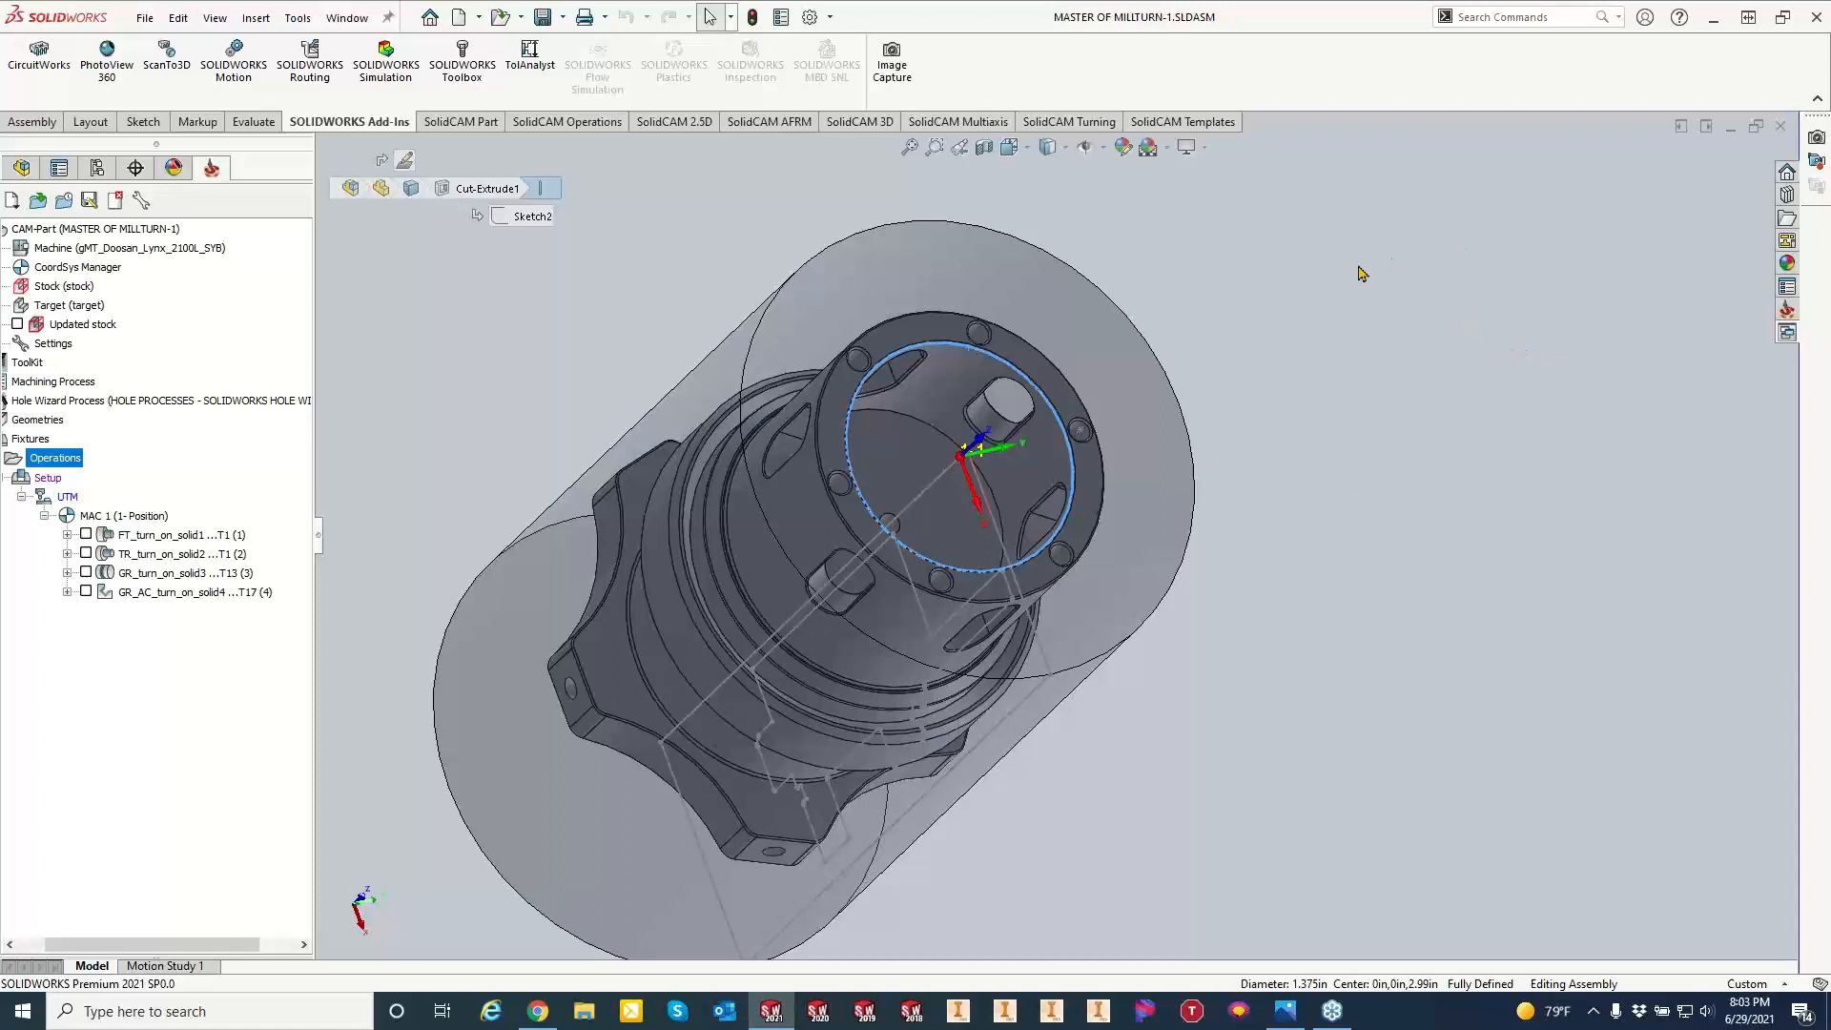
pyautogui.click(934, 226)
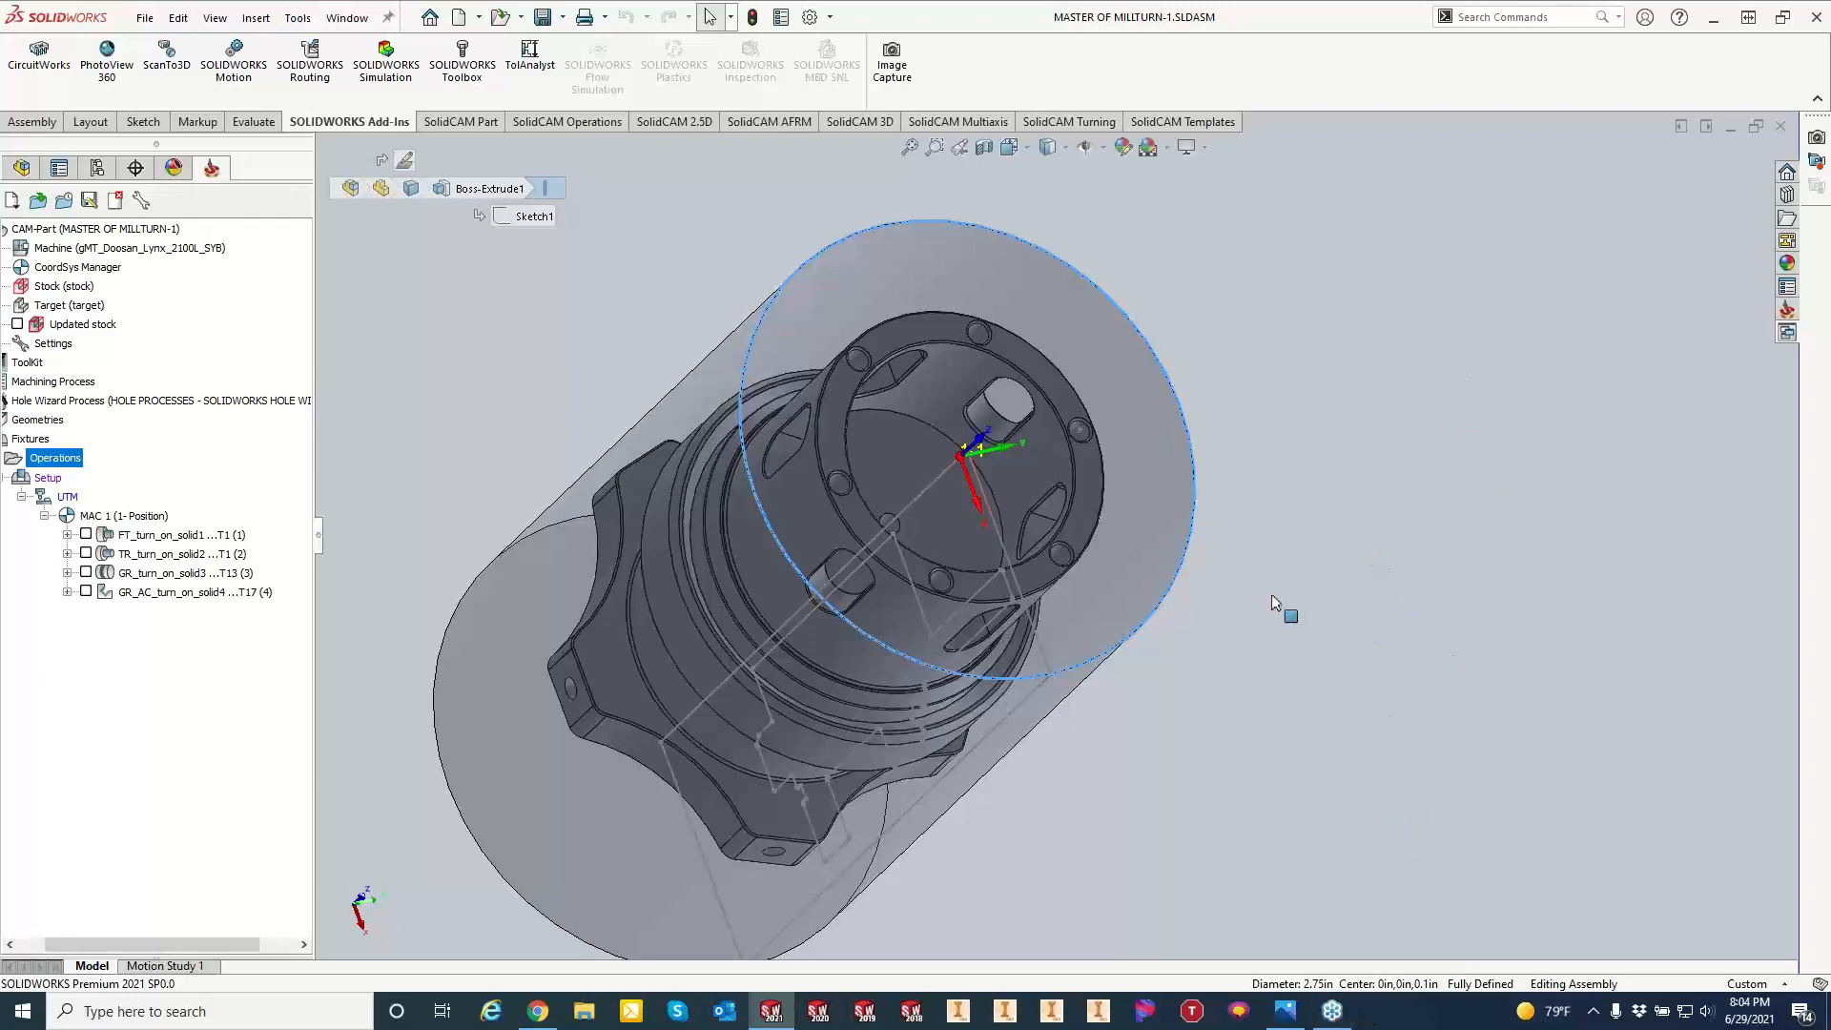
pyautogui.click(1050, 416)
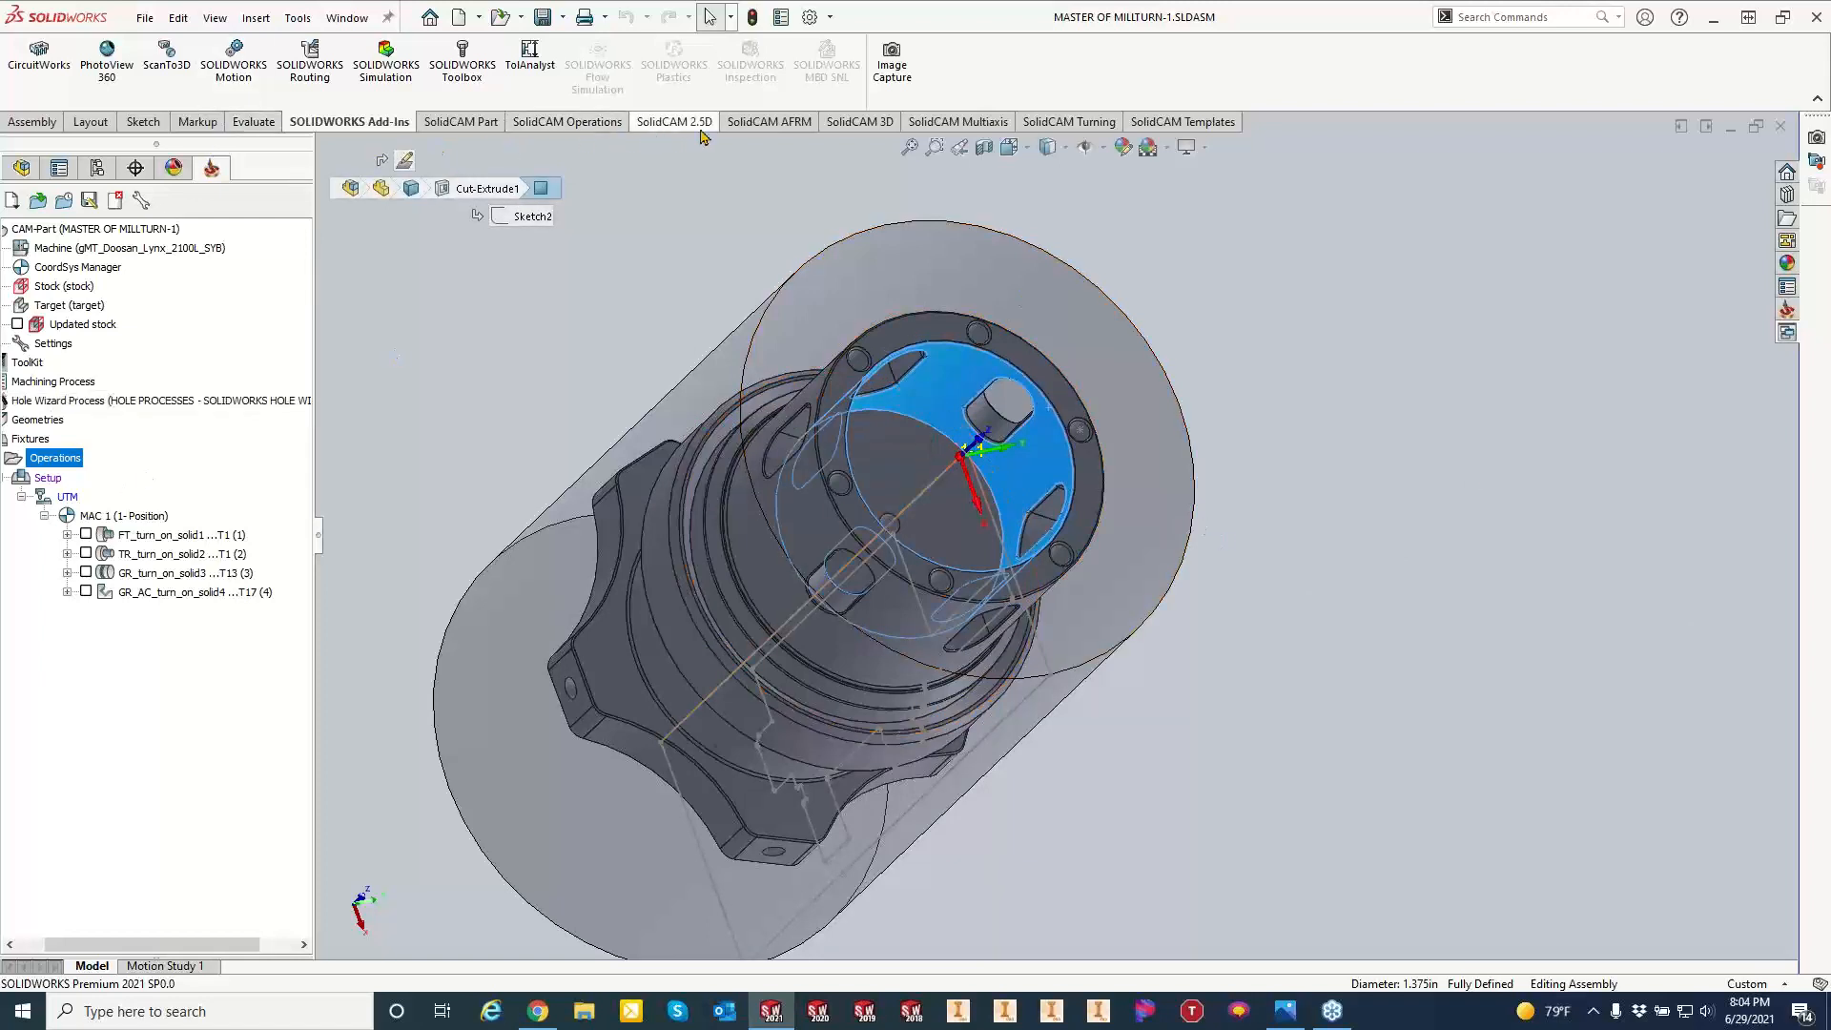
pyautogui.click(1093, 125)
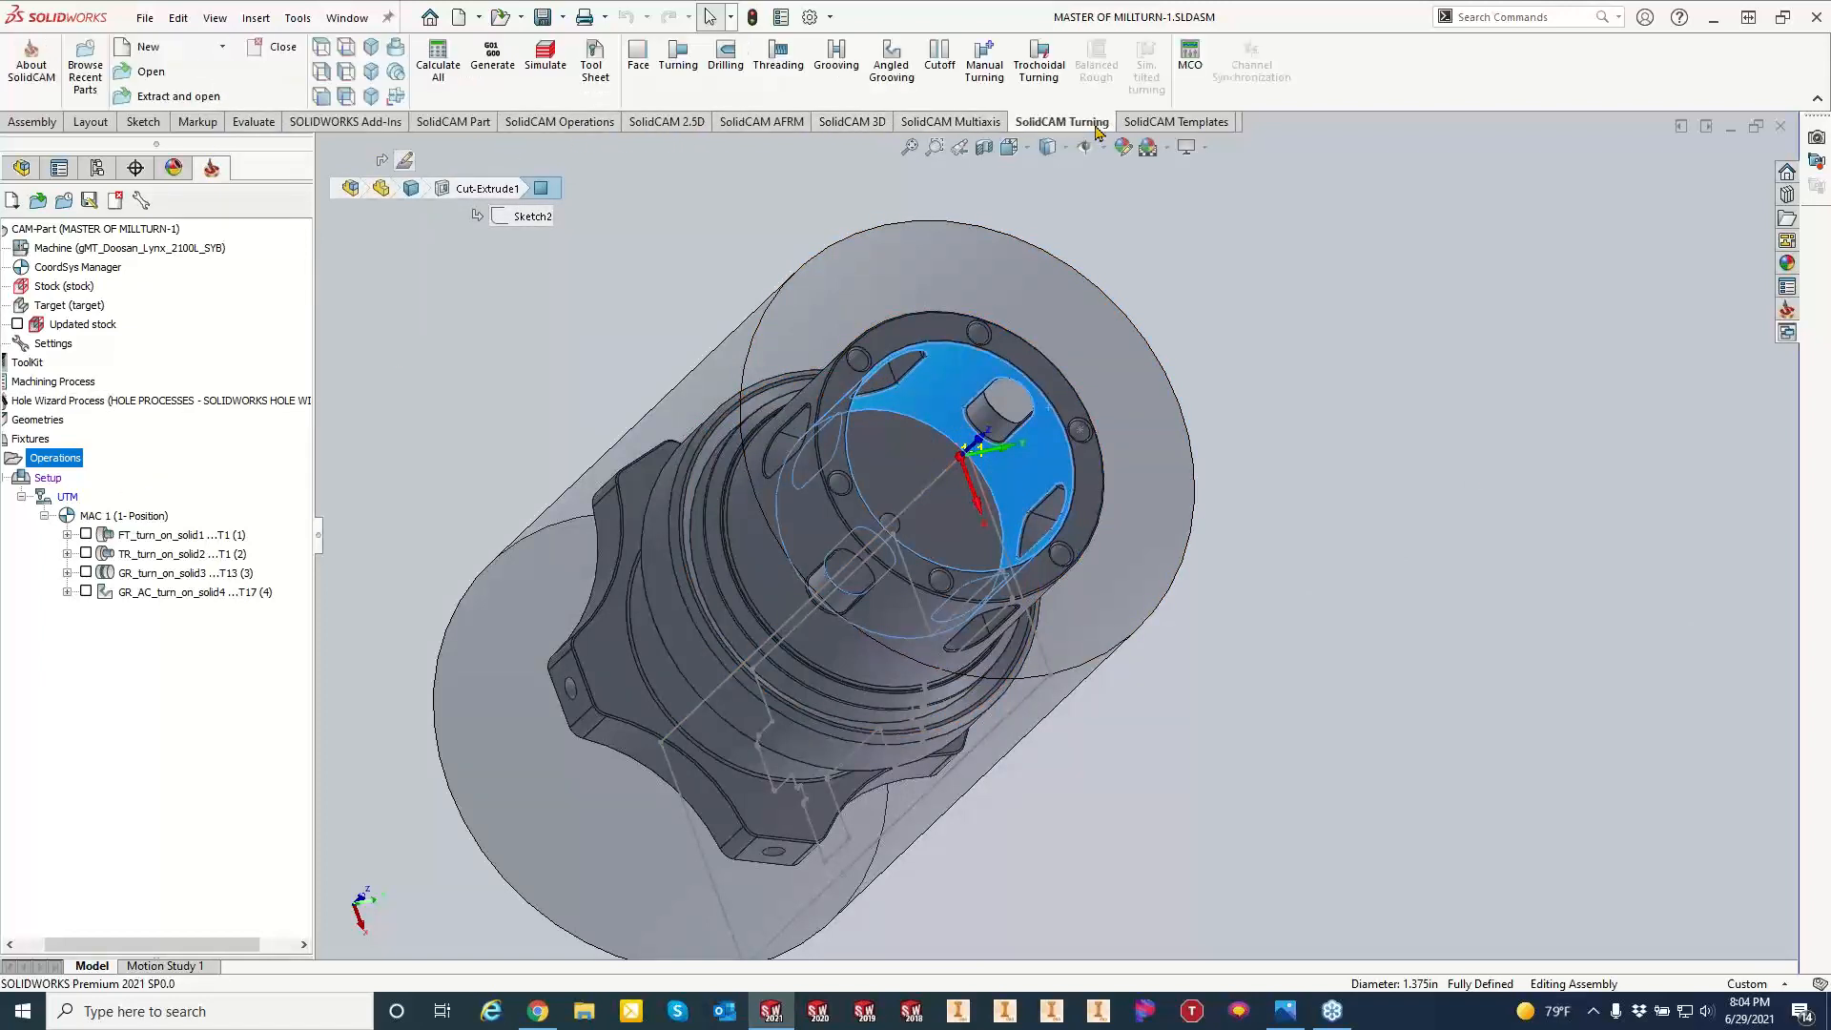
pyautogui.scroll(1, 1066, 397)
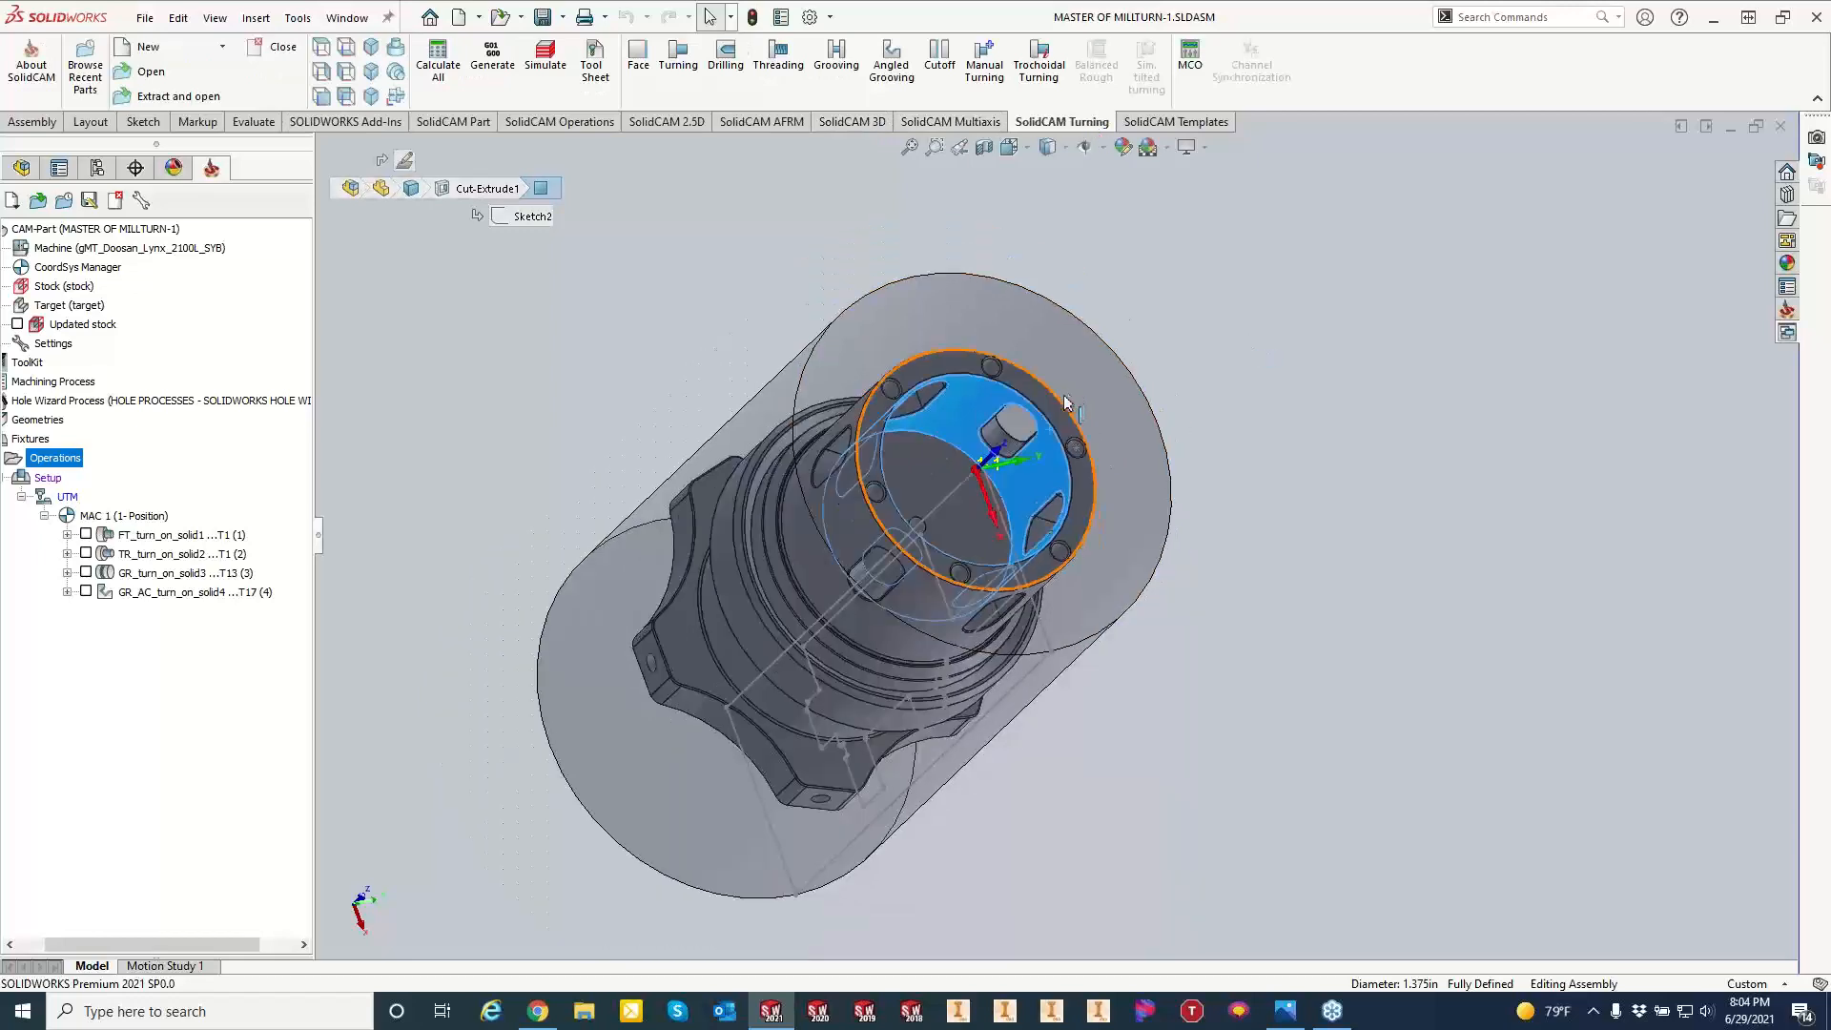
pyautogui.moveTo(1064, 398); pyautogui.dragTo(1049, 567, button='middle')
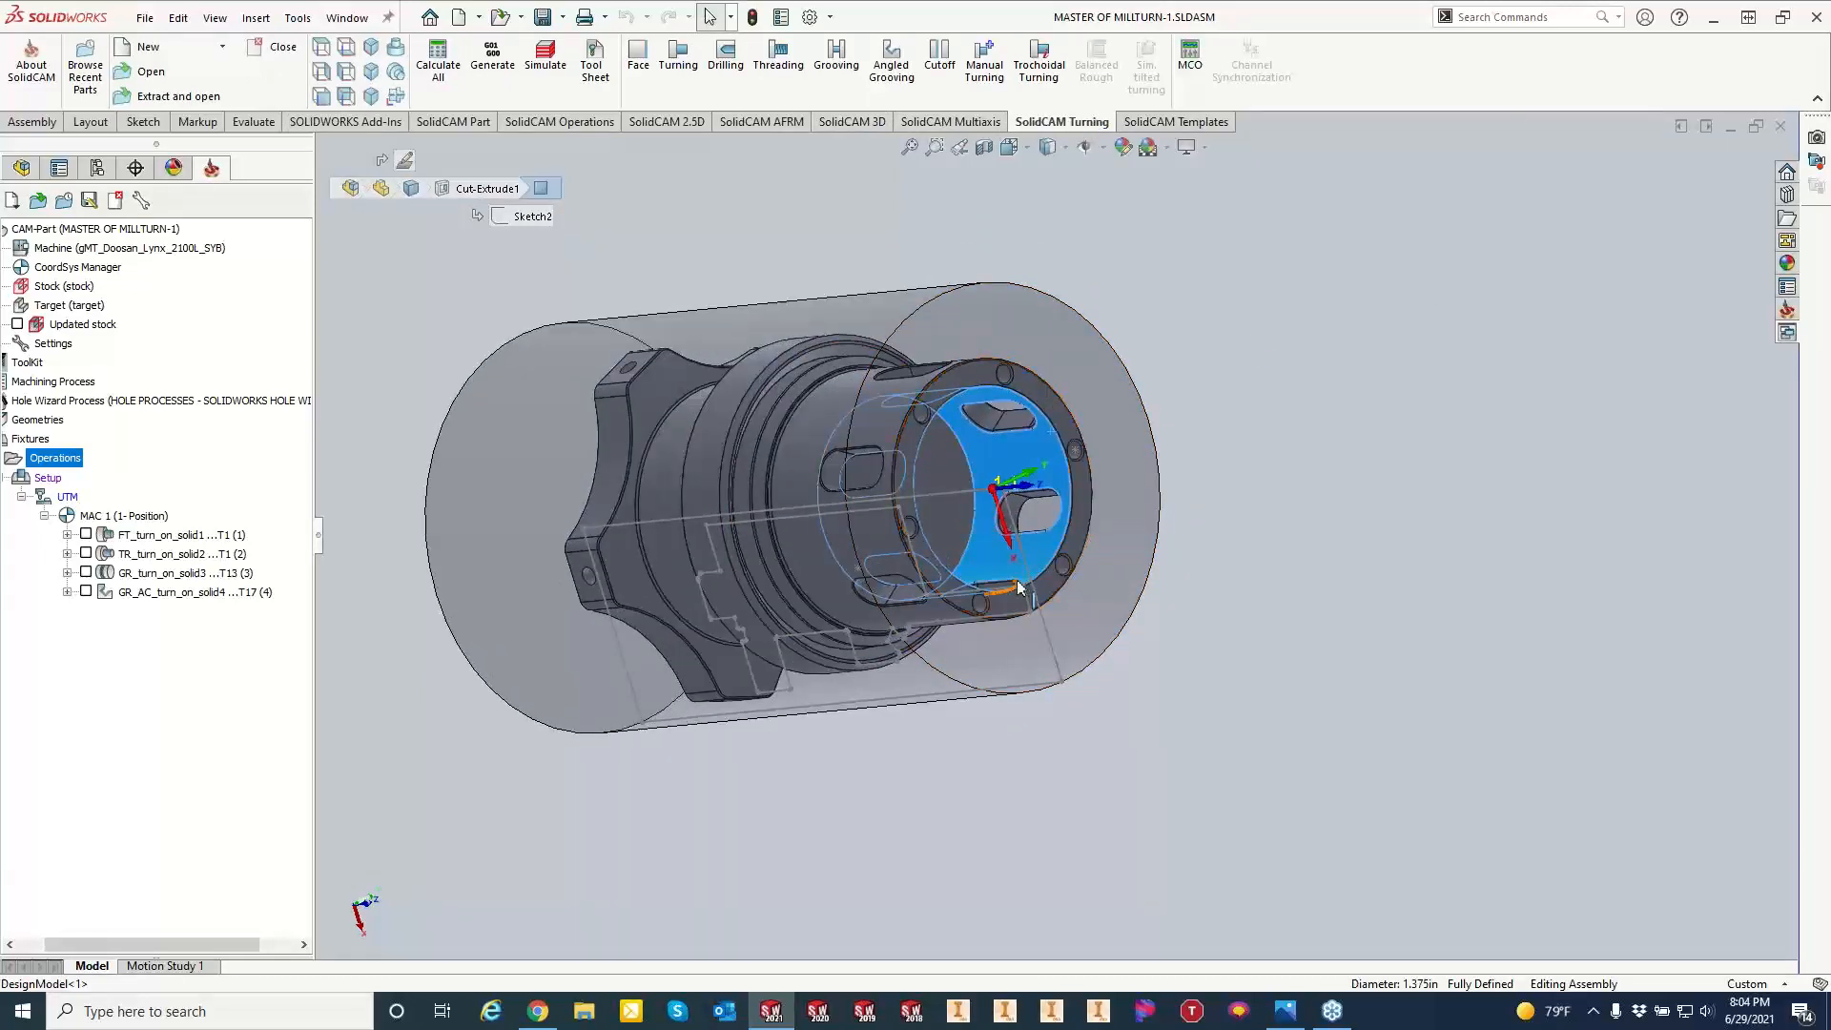
pyautogui.moveTo(972, 431); pyautogui.dragTo(959, 434, button='middle')
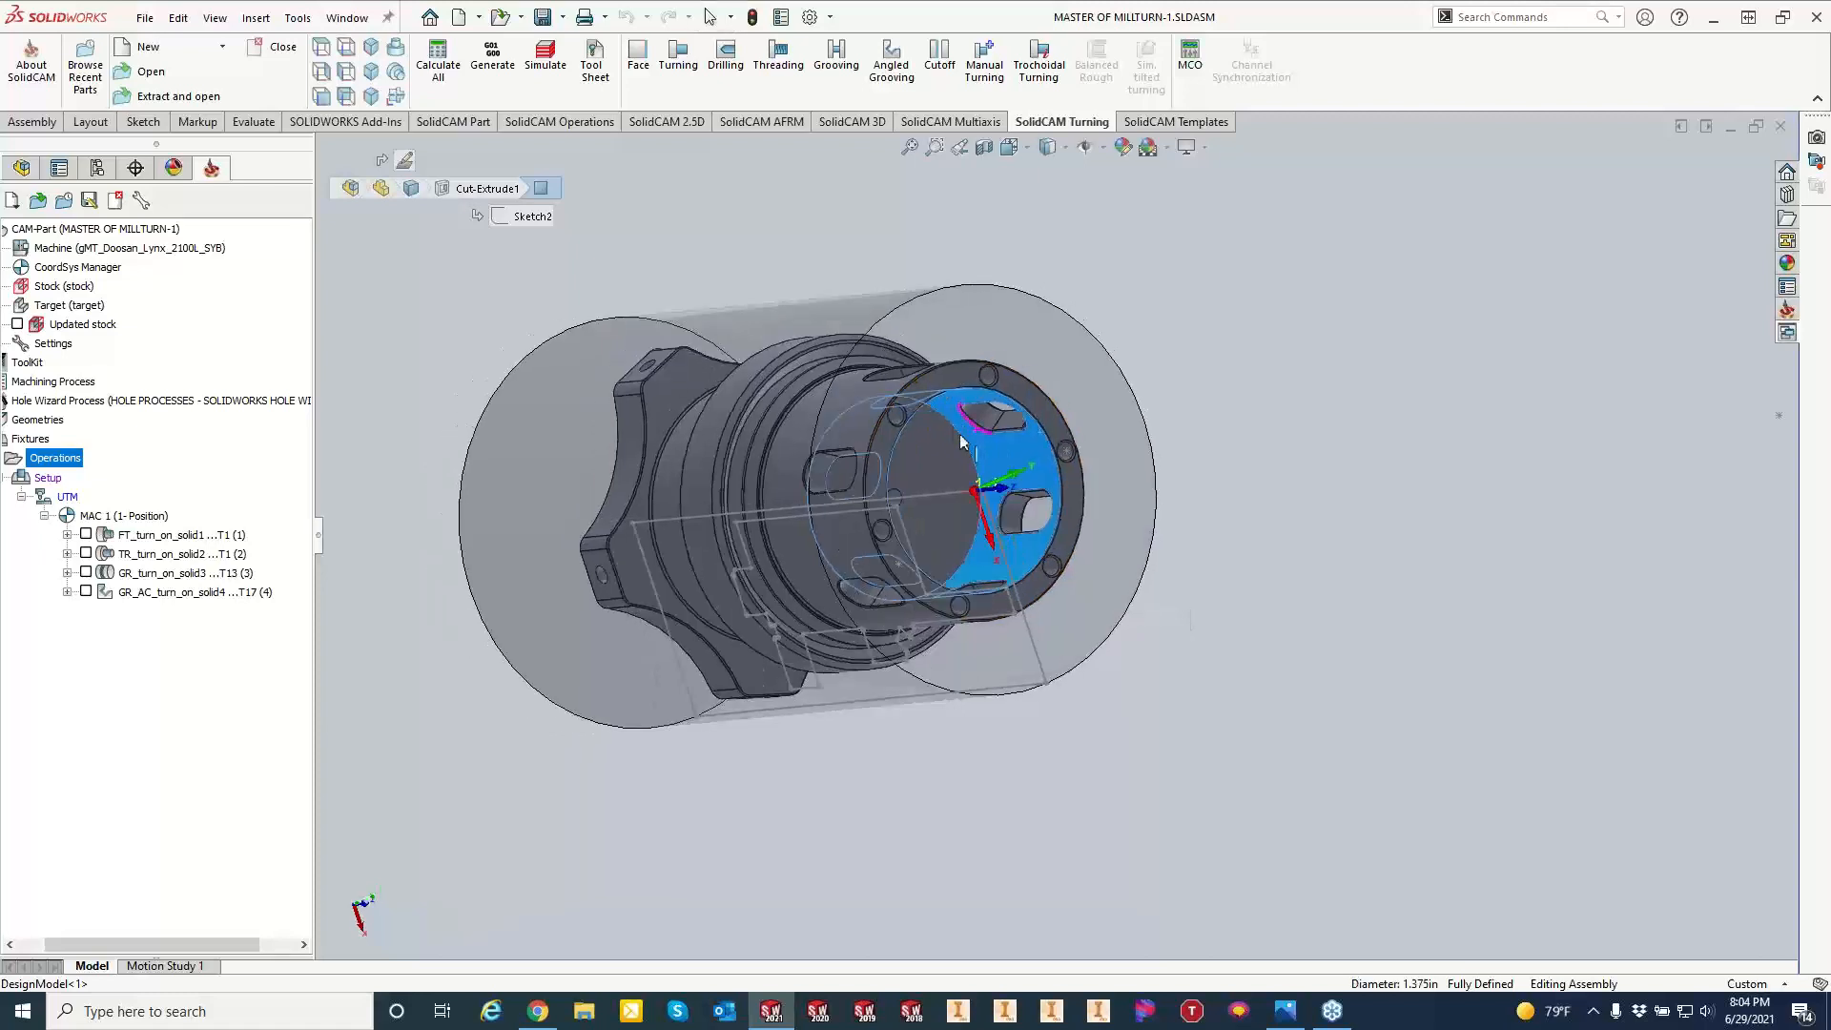
pyautogui.click(1334, 475)
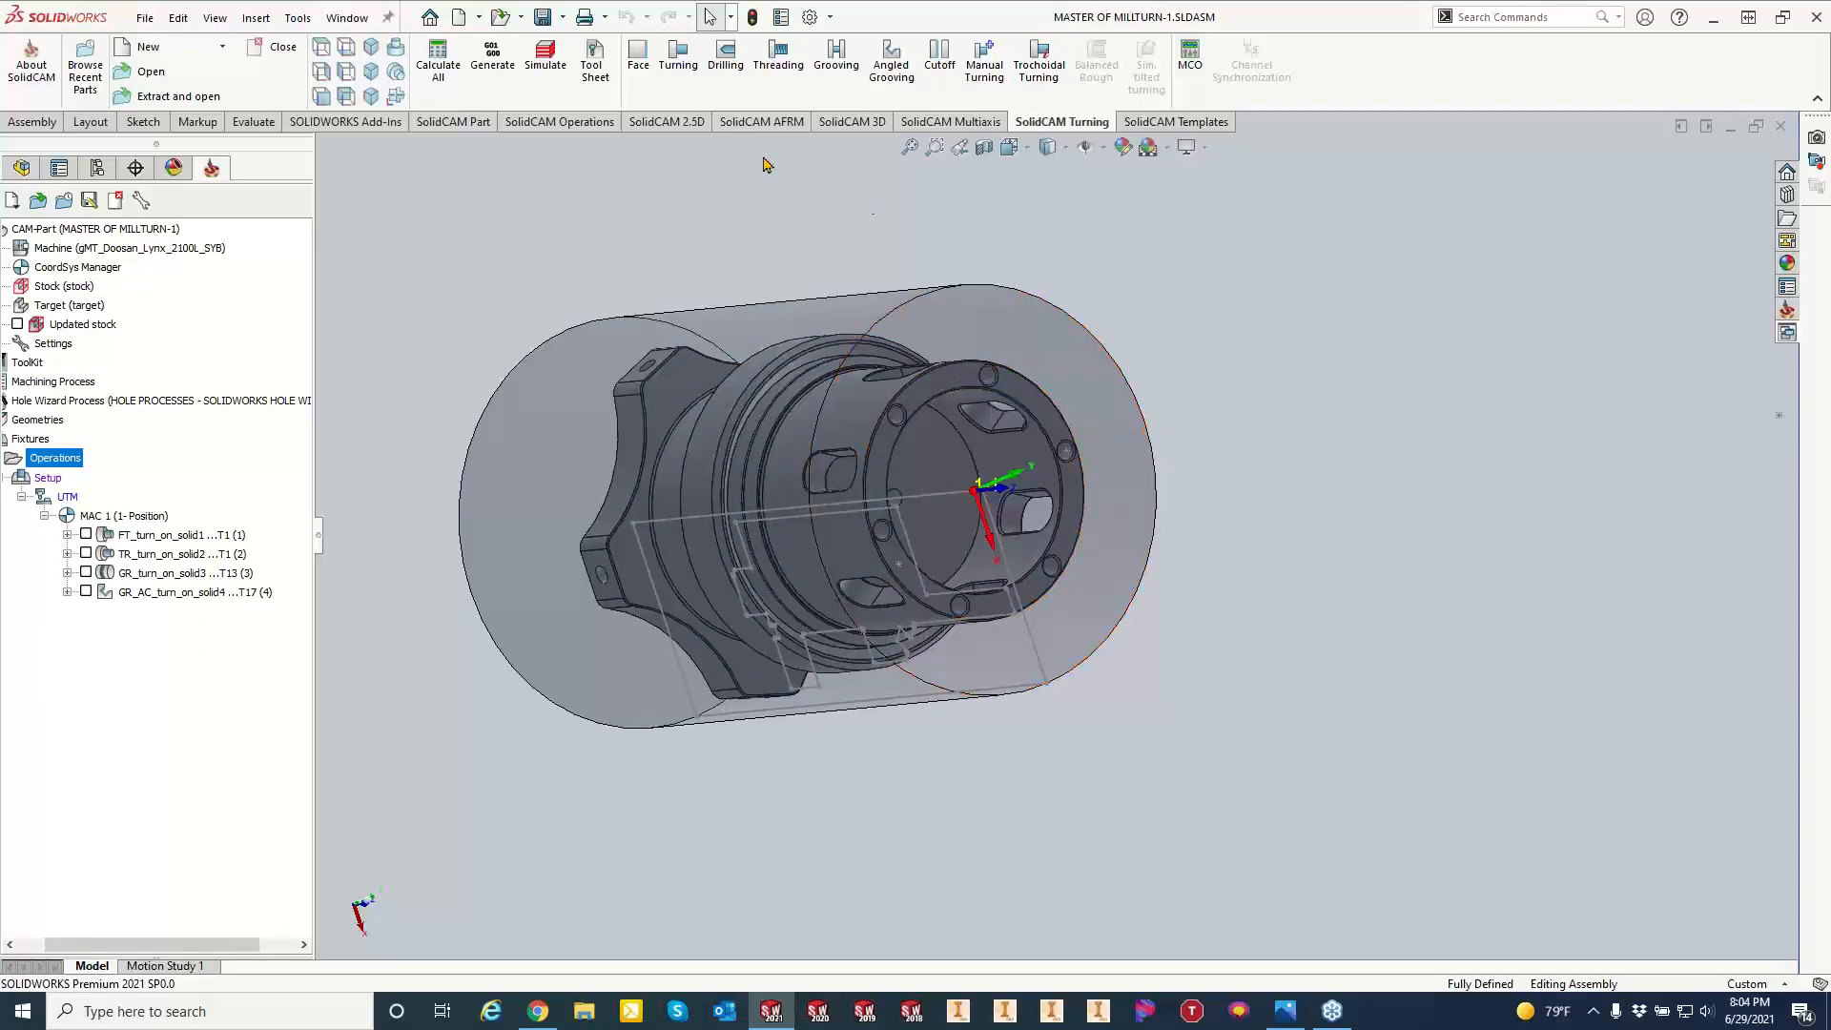
# Start a new turning drilling operation and open the tool table to choose its tool.
pyautogui.click(695, 127)
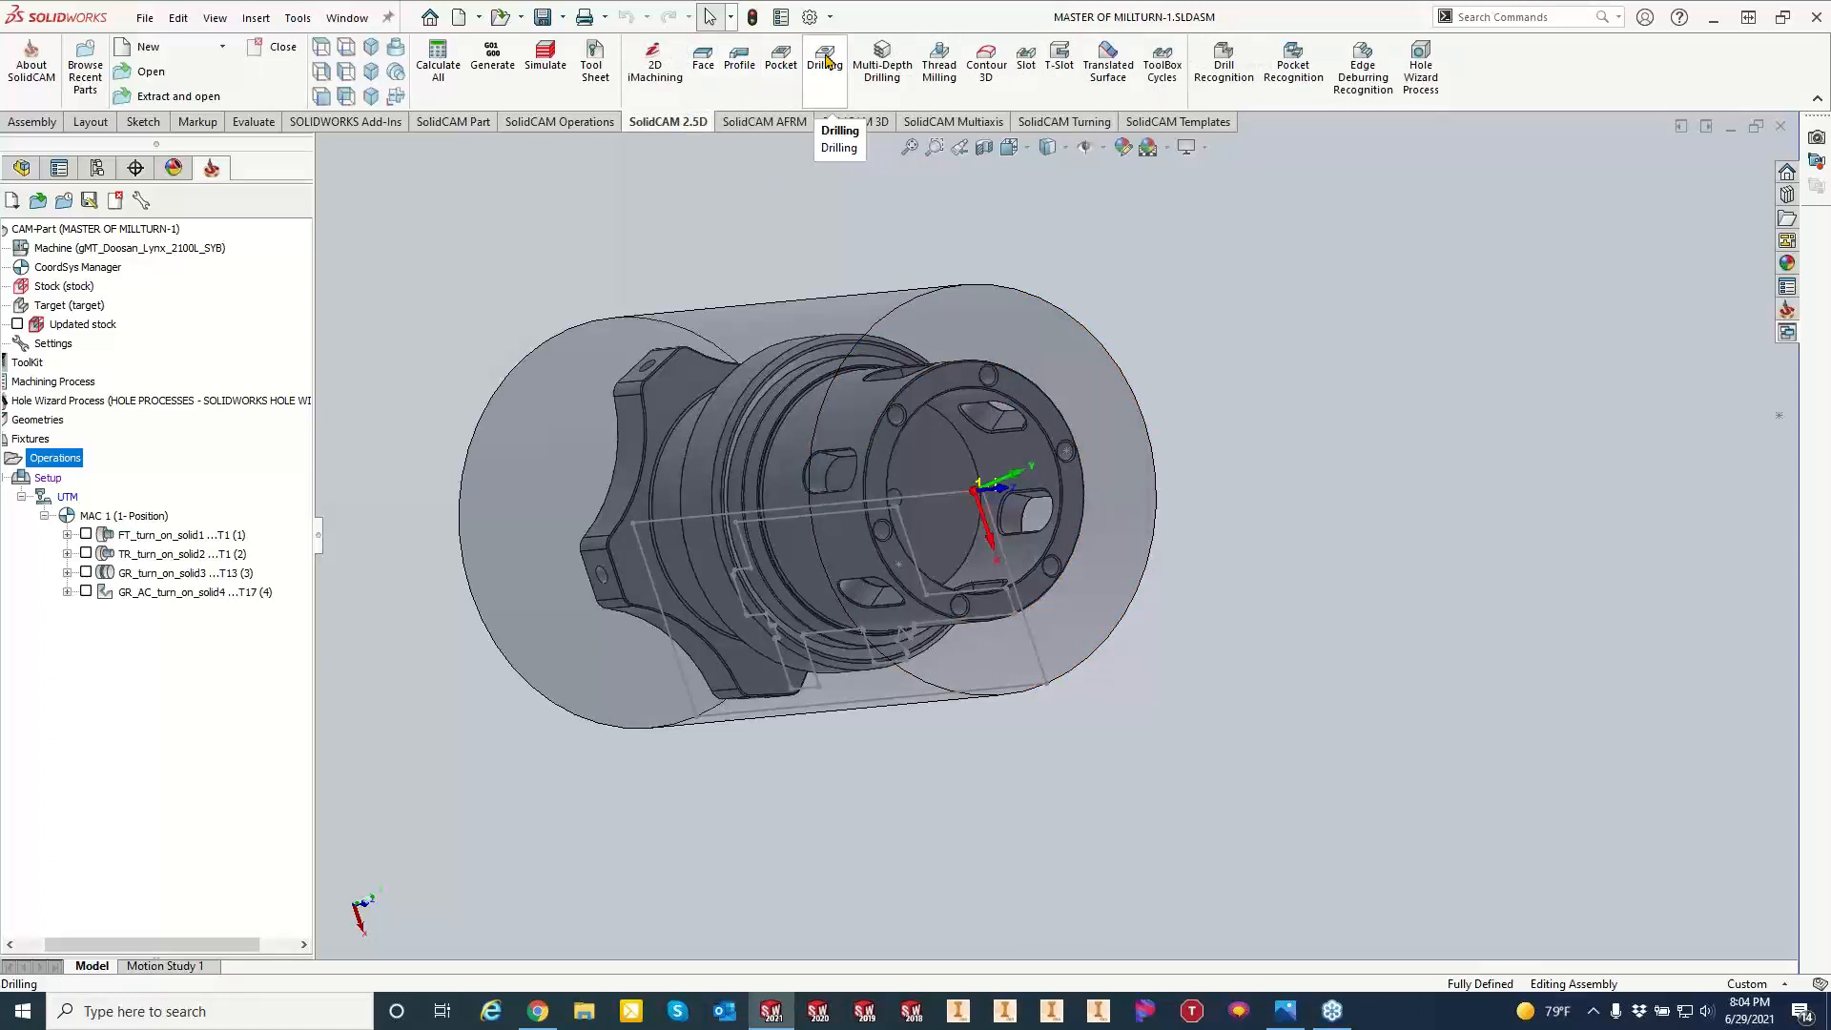
pyautogui.click(1074, 124)
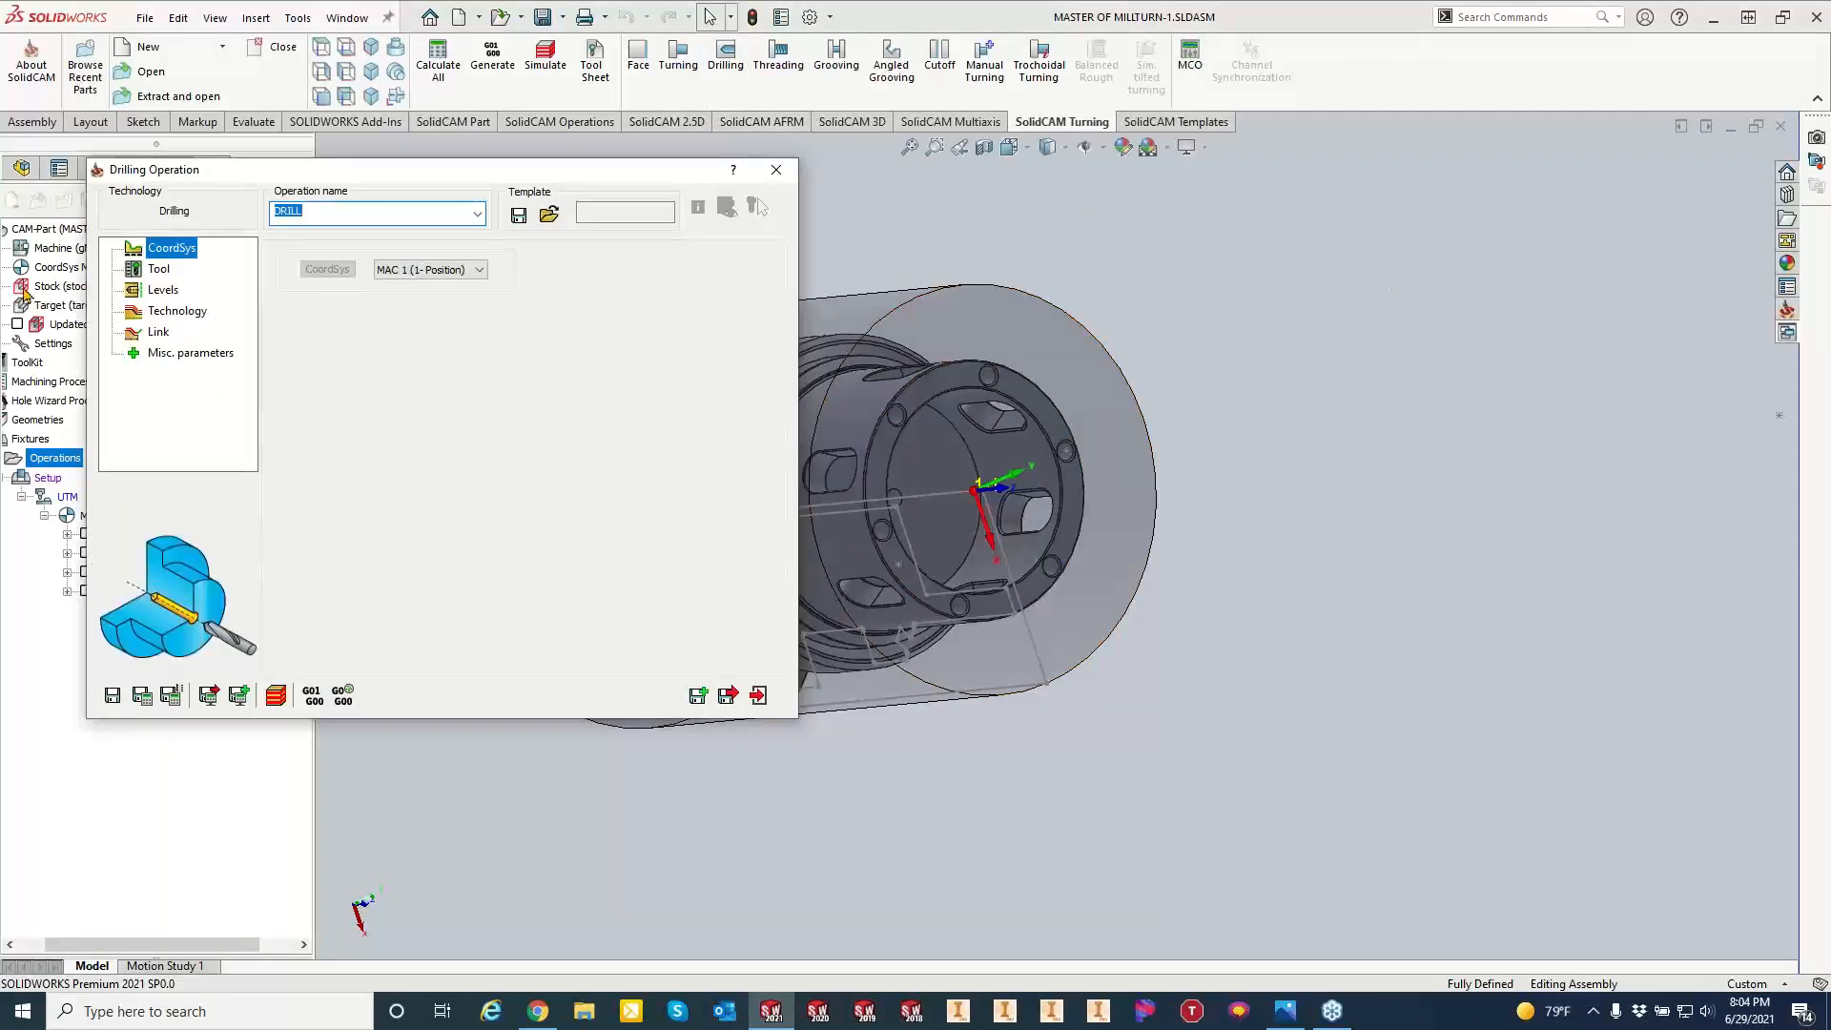
pyautogui.click(159, 270)
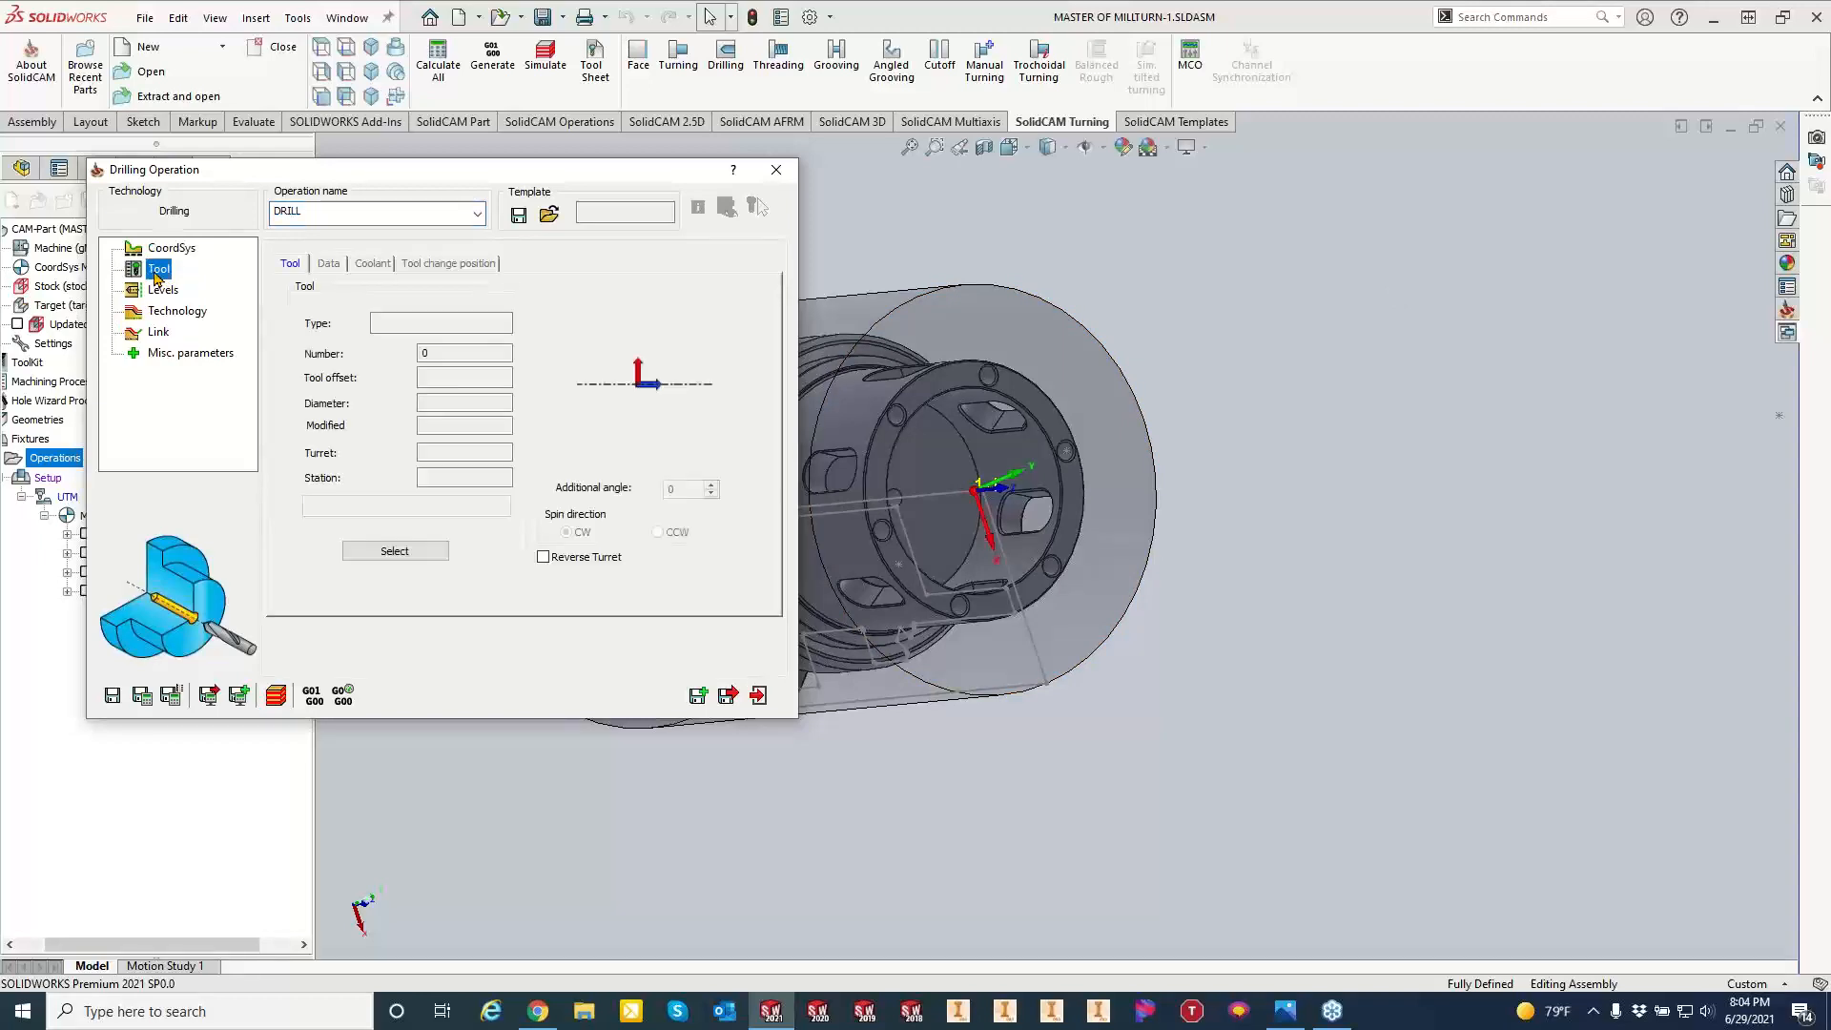
pyautogui.click(405, 556)
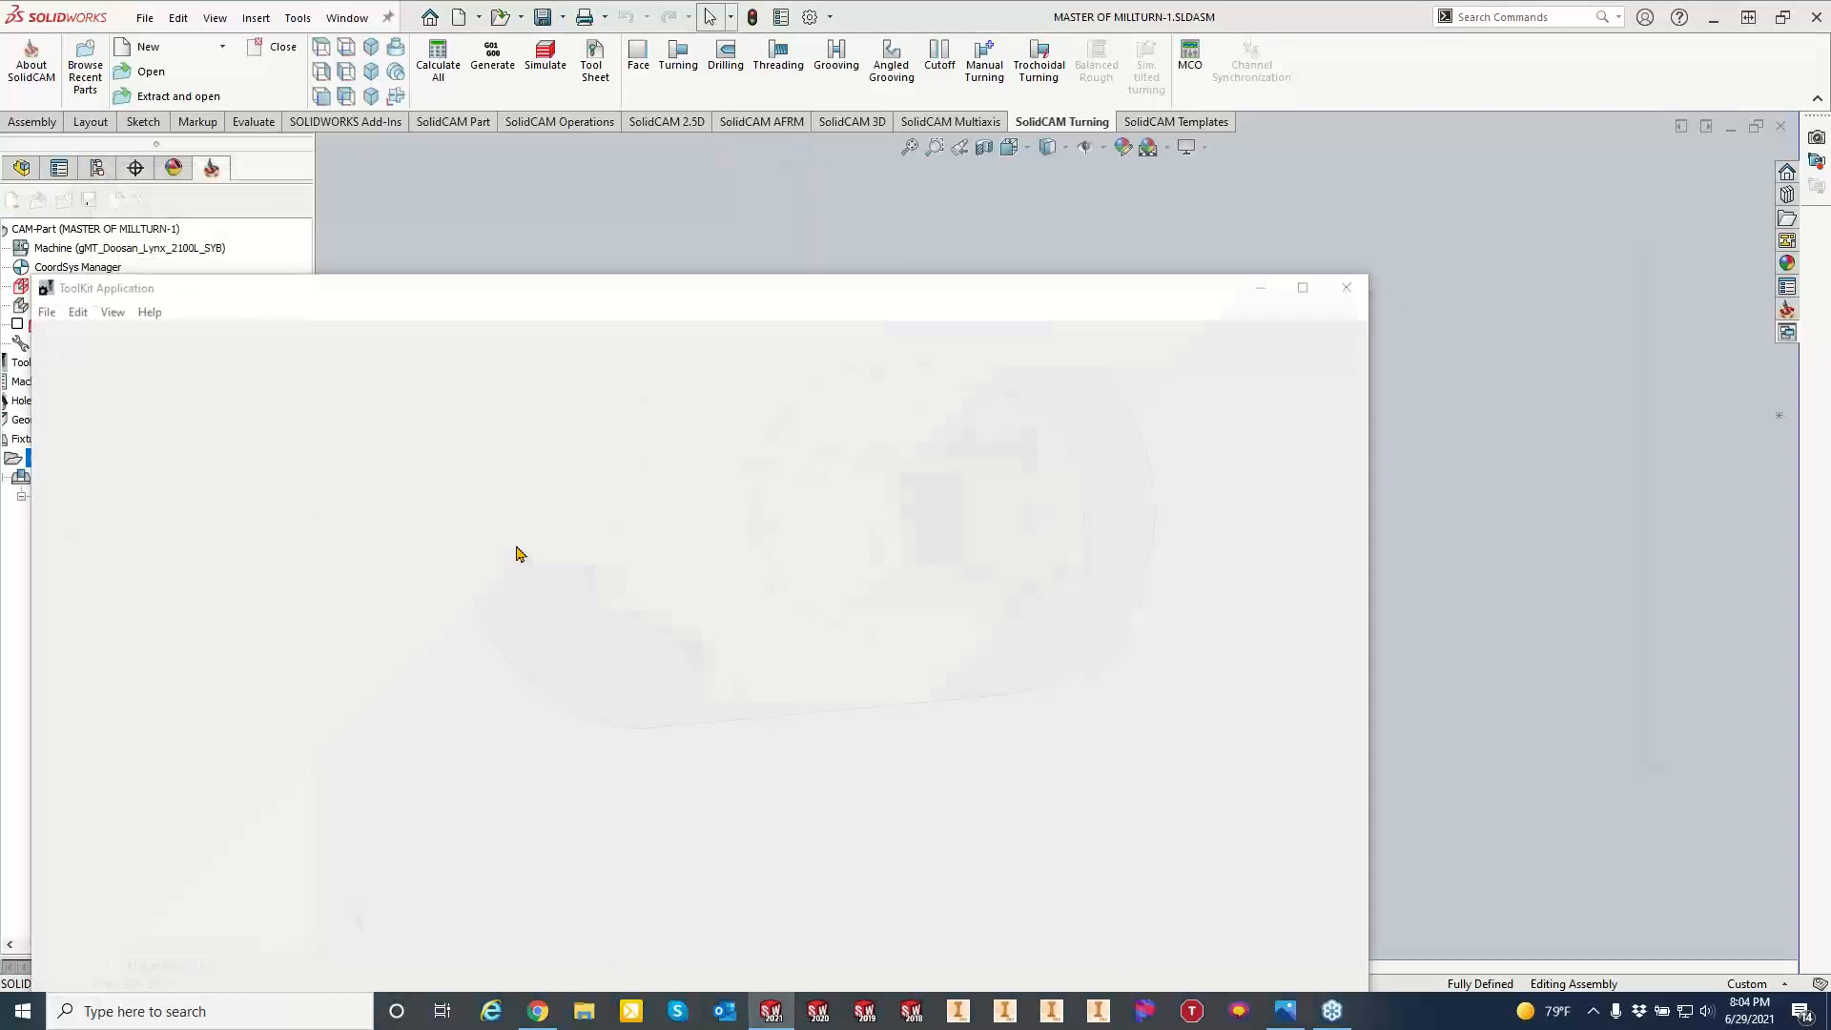
# Add a new drill to the tool table and set its diameter to 1 in.
pyautogui.moveTo(612, 214); pyautogui.dragTo(637, 135)
pyautogui.click(561, 295)
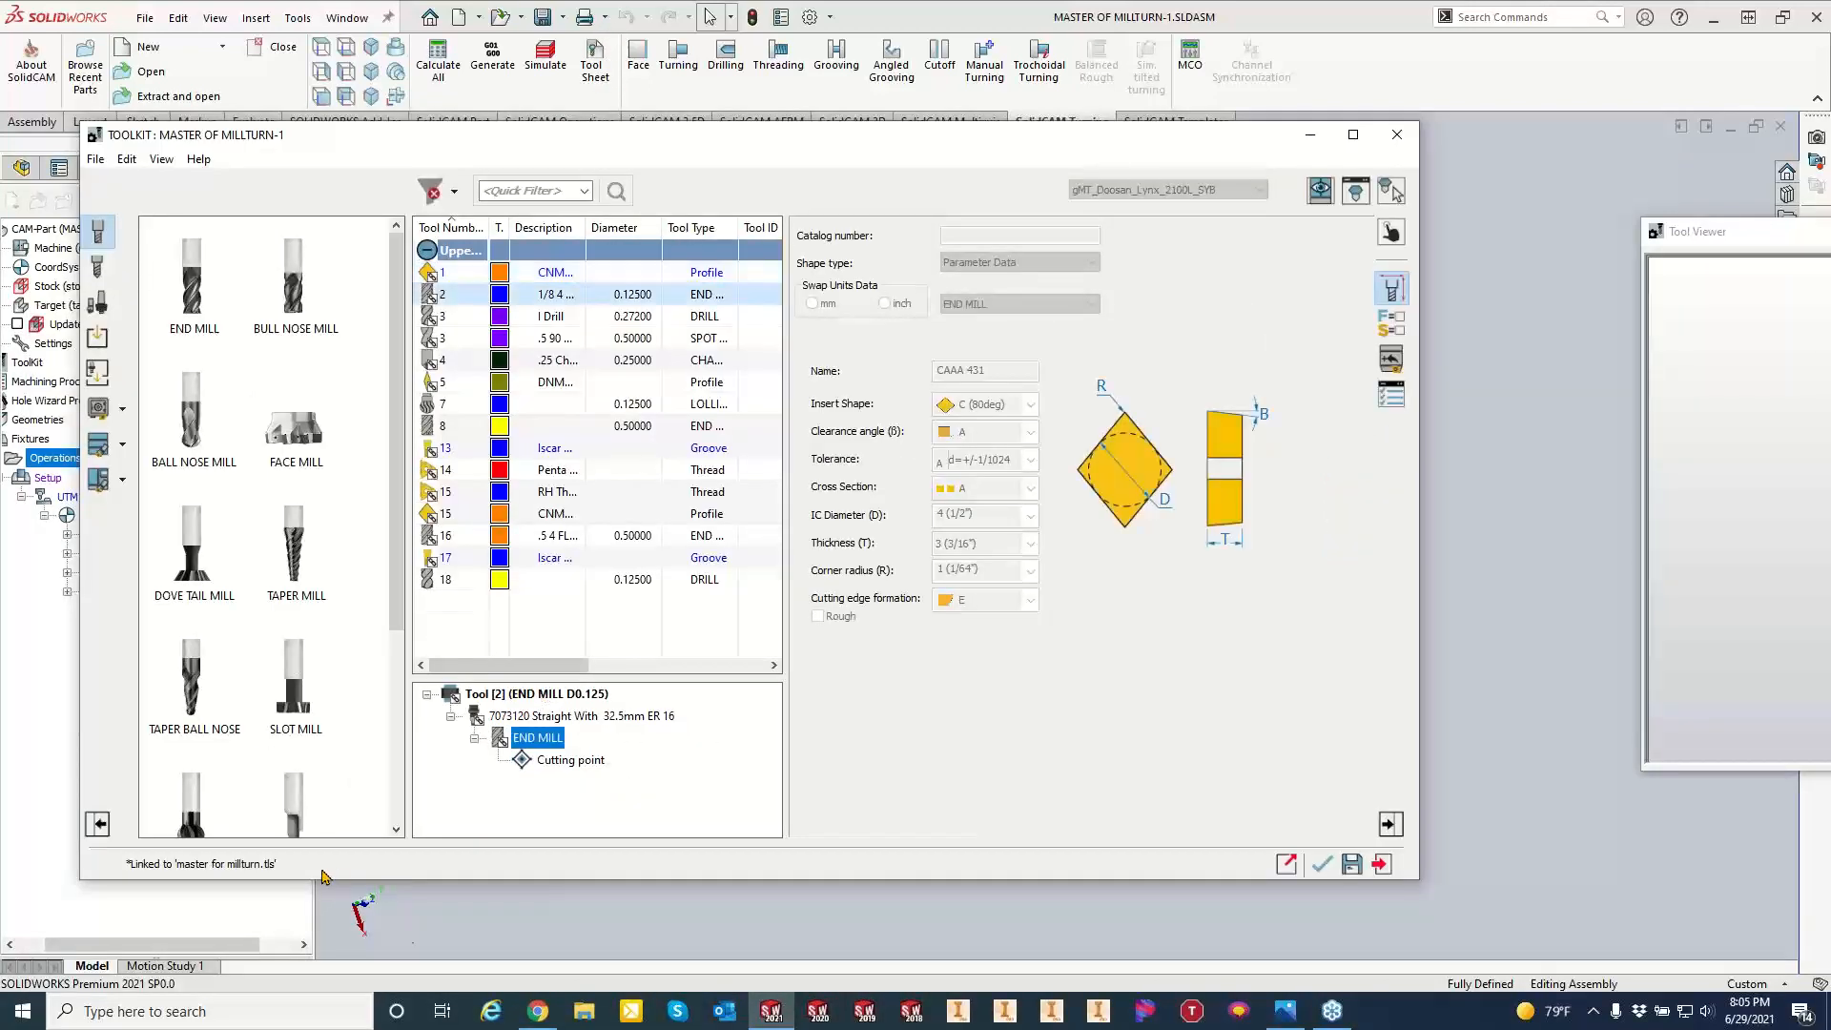
pyautogui.click(95, 272)
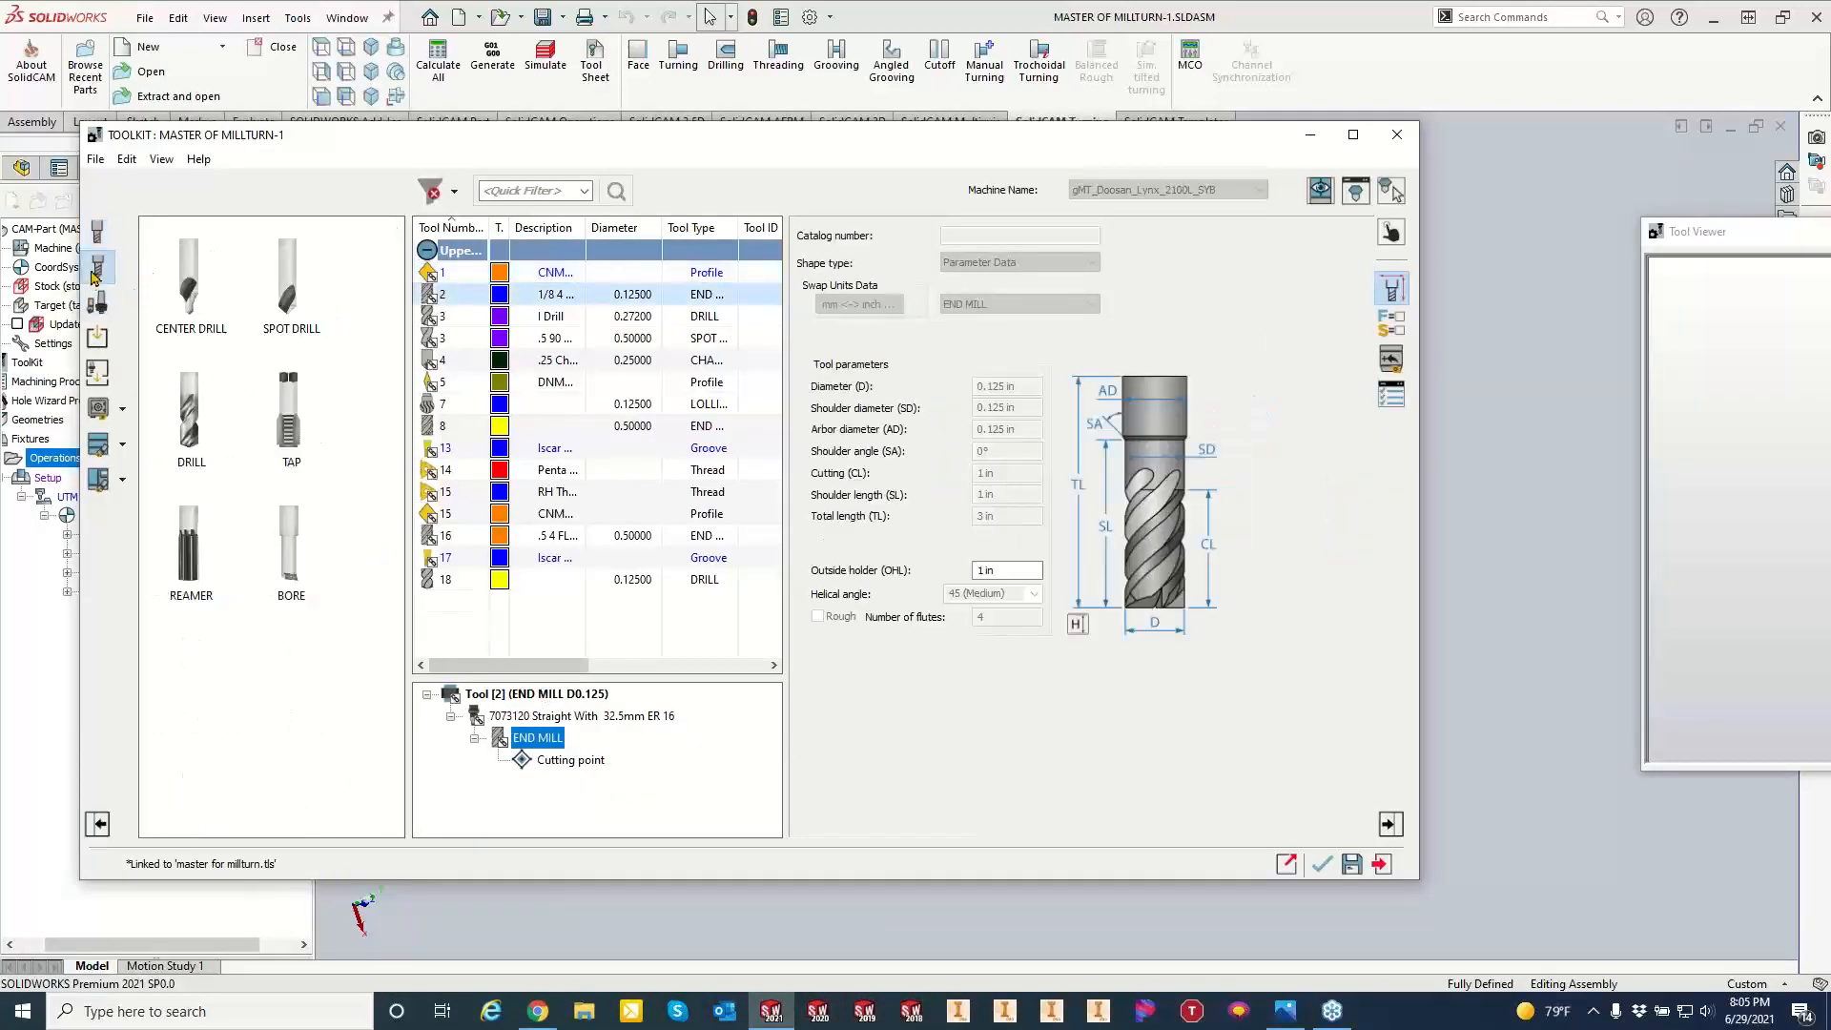
pyautogui.moveTo(190, 420); pyautogui.dragTo(550, 634)
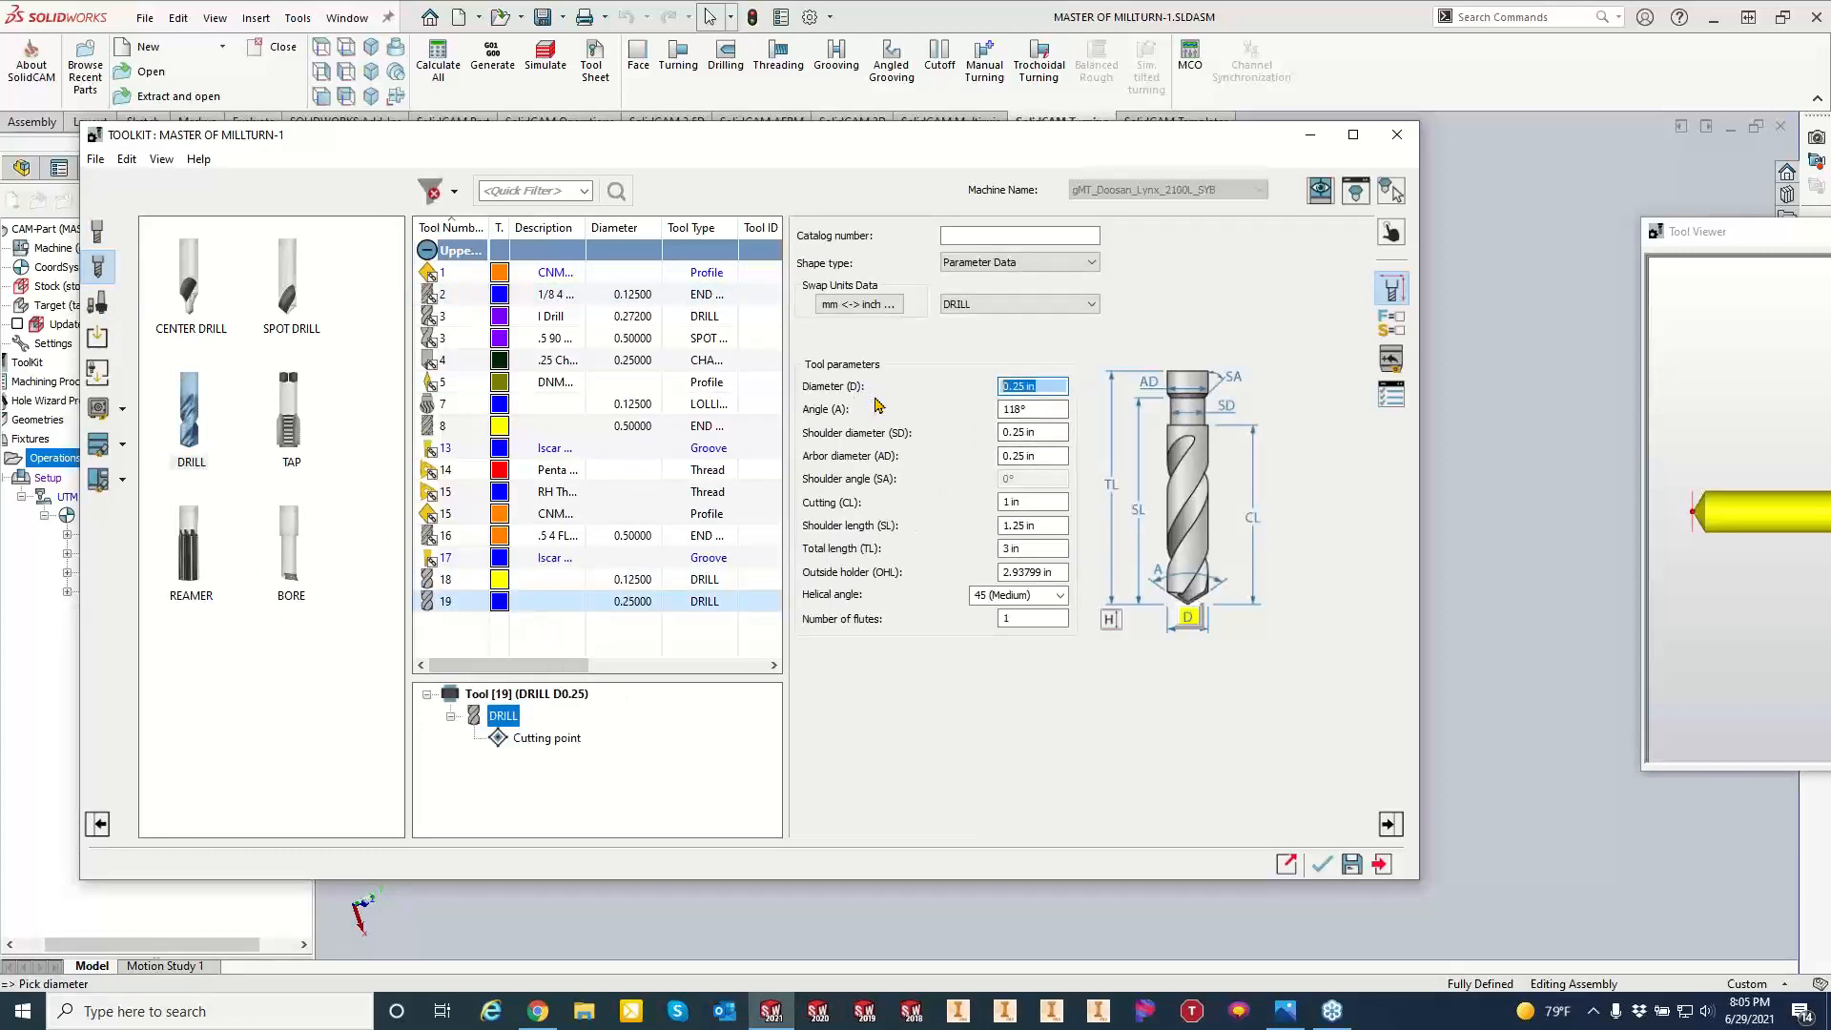
pyautogui.write('1.')
pyautogui.press('Return')
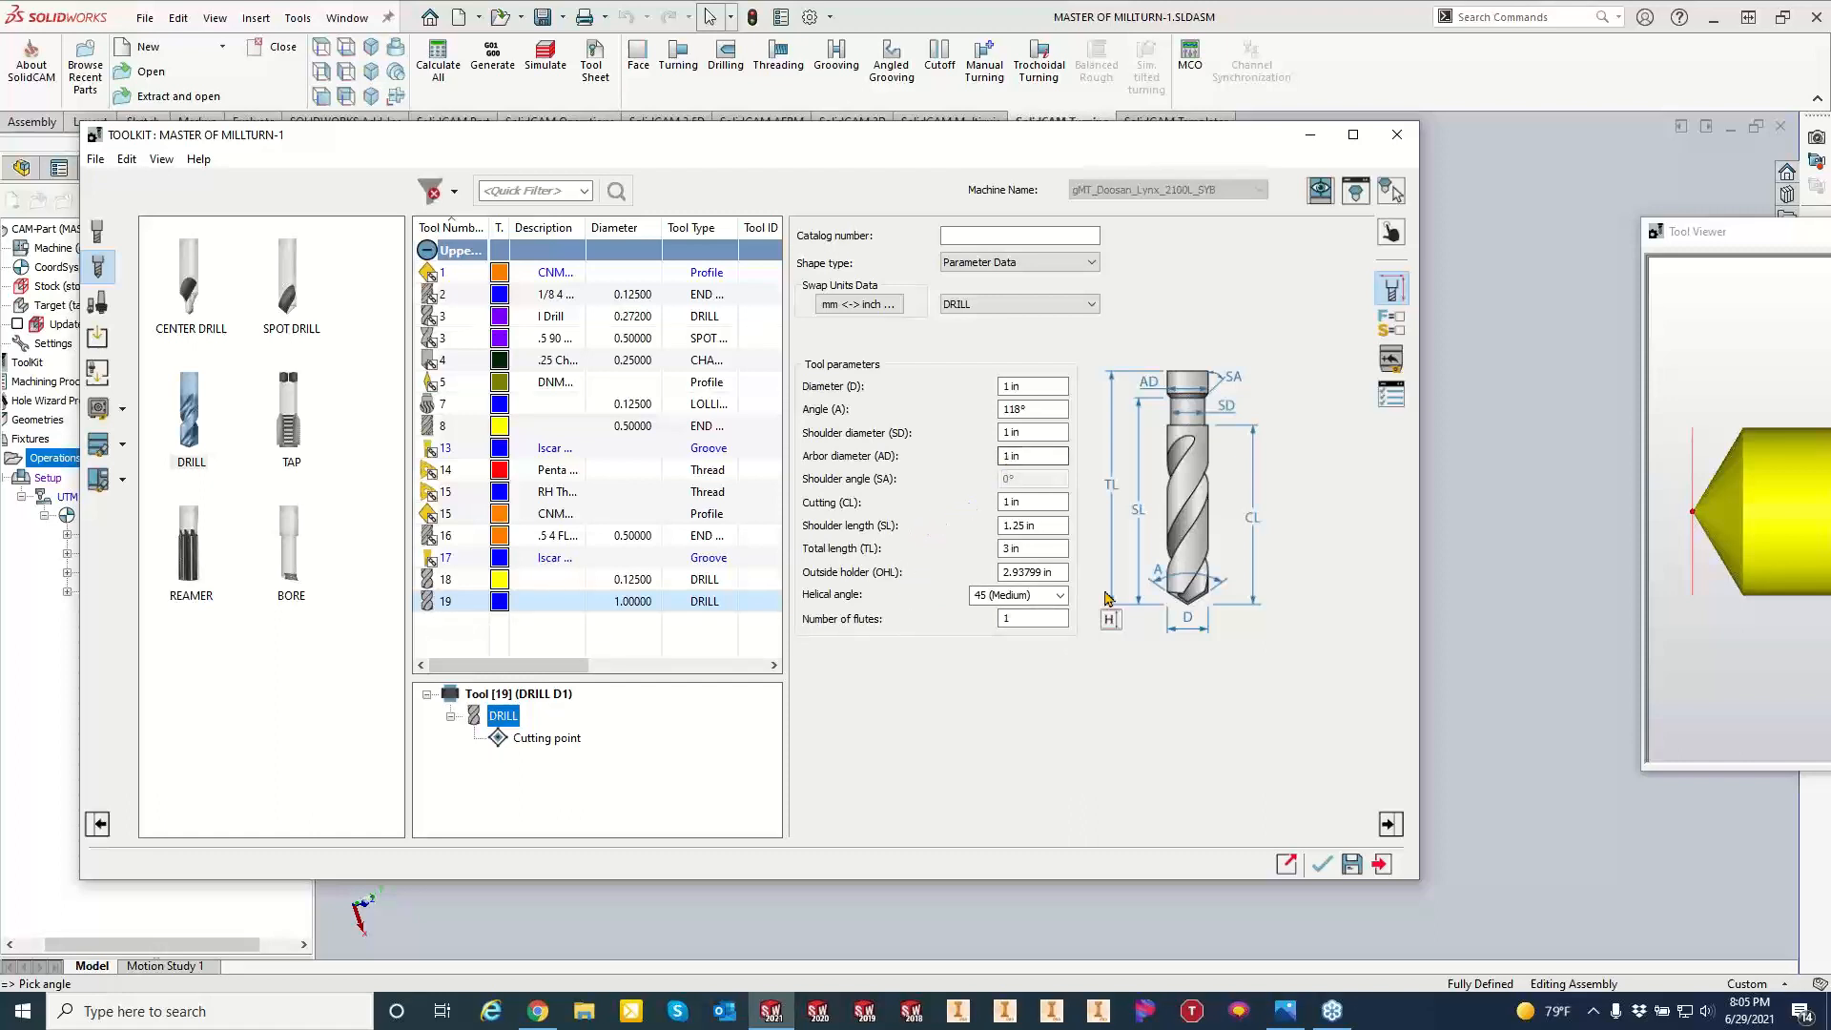
# Check the new drill's shape in the Tool Viewer and assign it to the drilling operation.
pyautogui.click(998, 308)
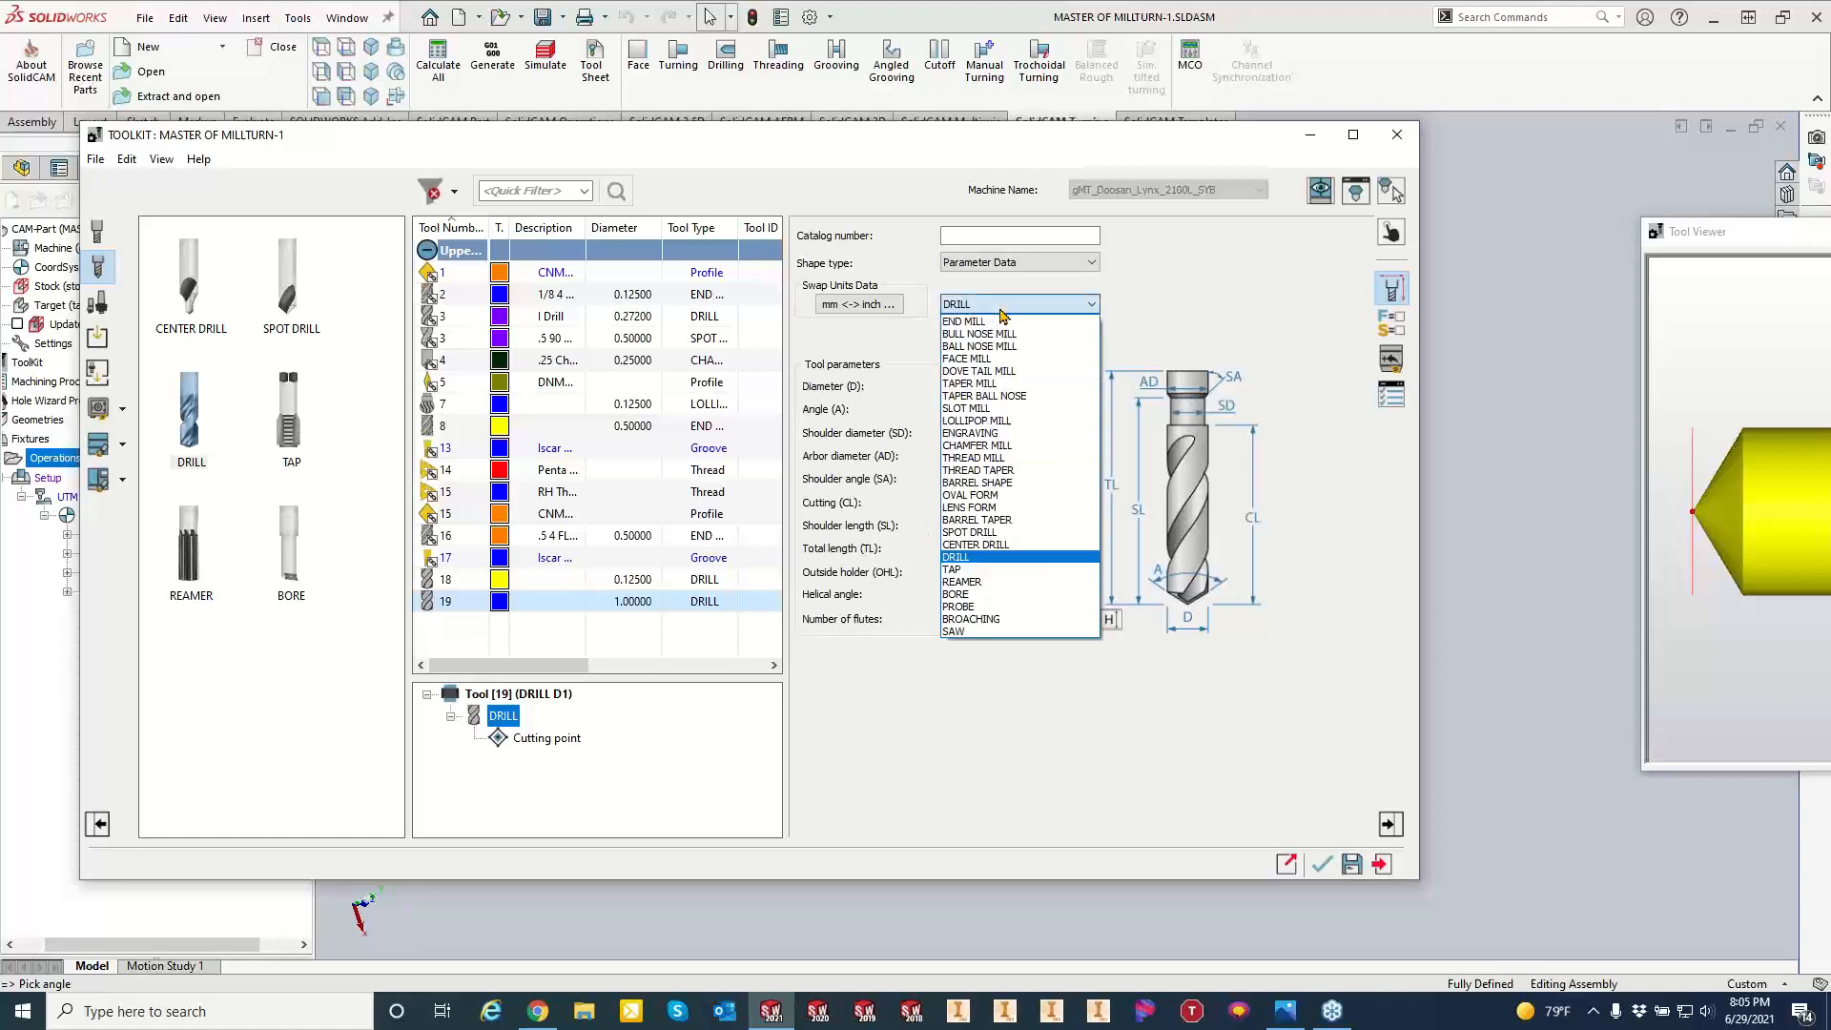
pyautogui.click(998, 308)
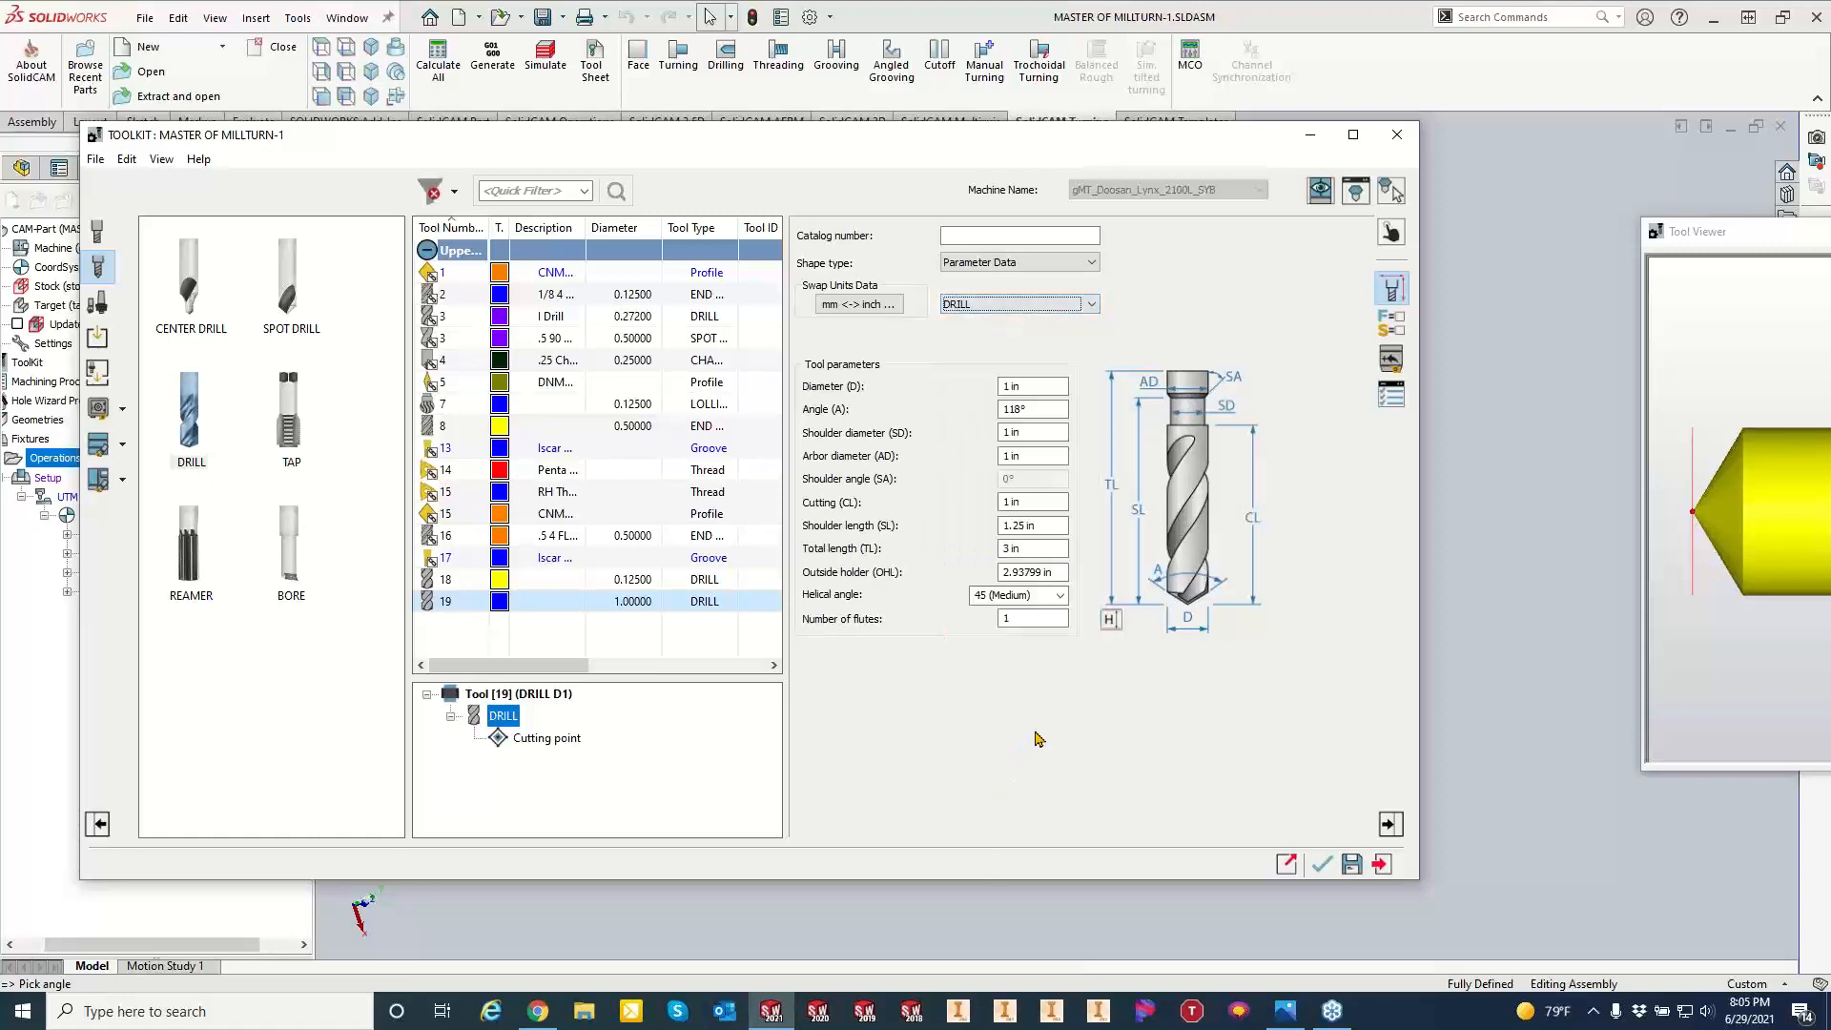
pyautogui.click(1650, 546)
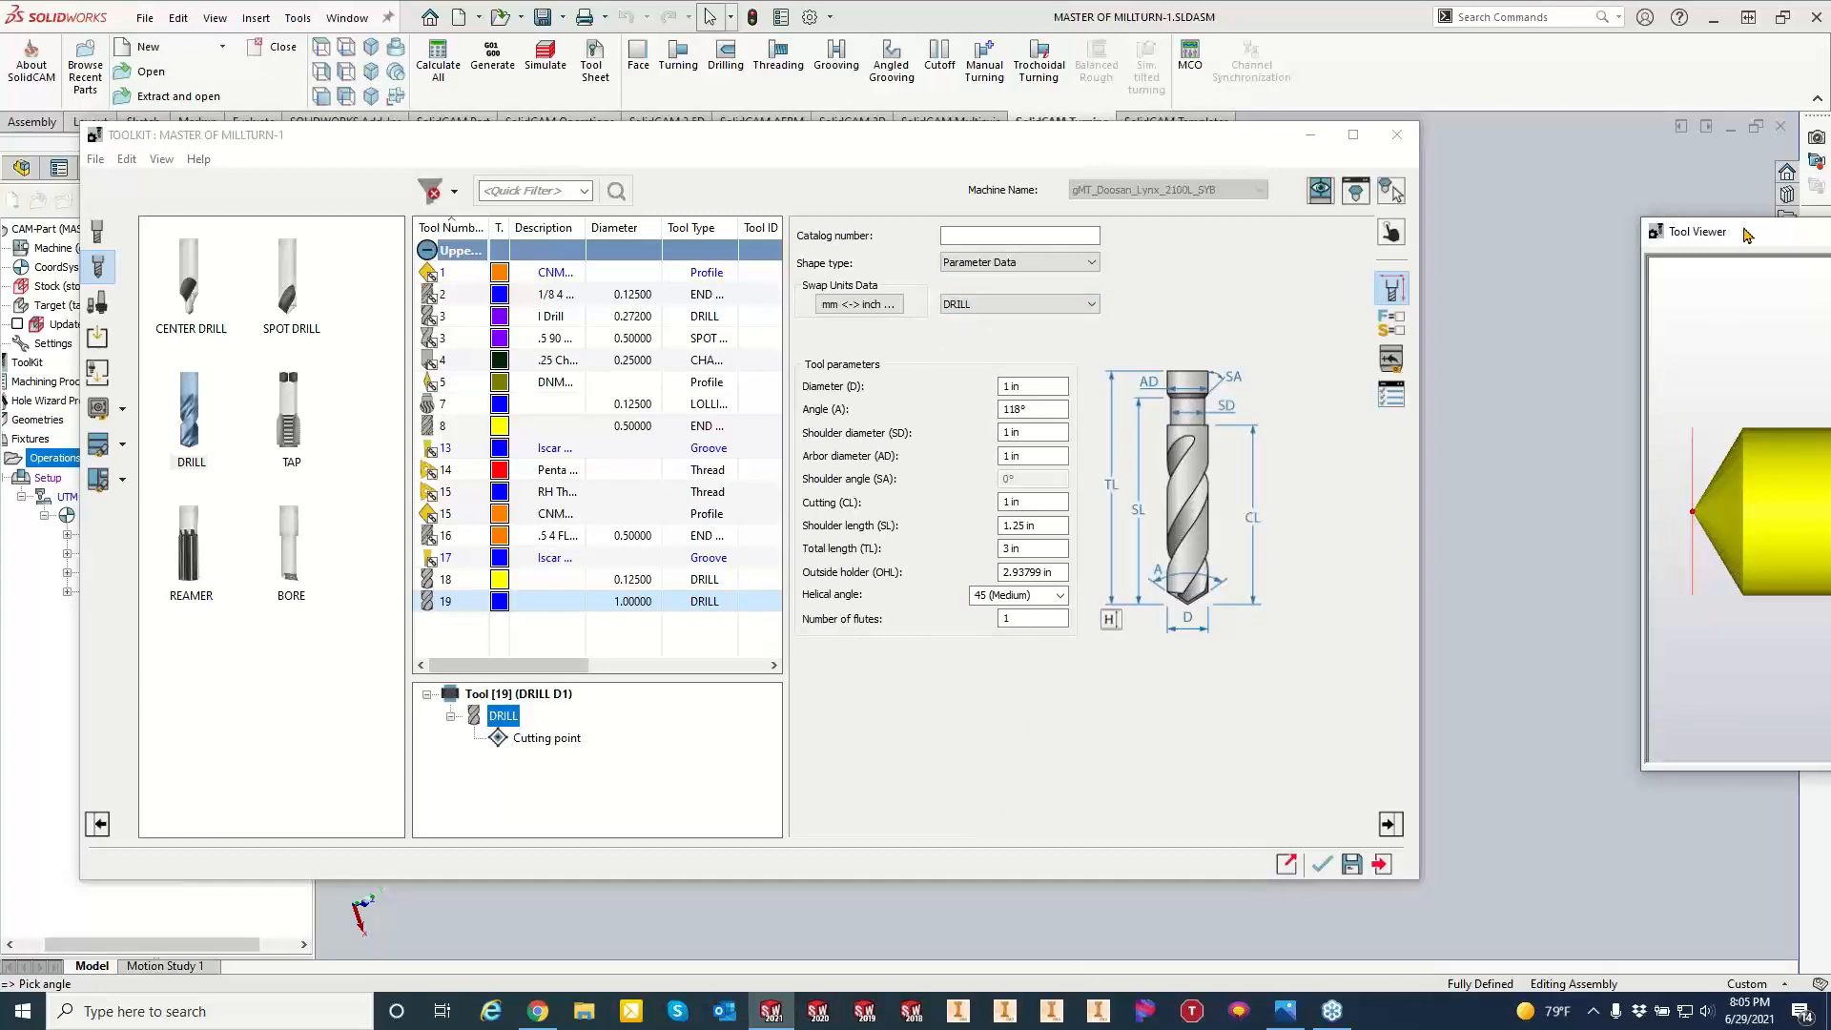
pyautogui.moveTo(1747, 235); pyautogui.dragTo(1512, 218)
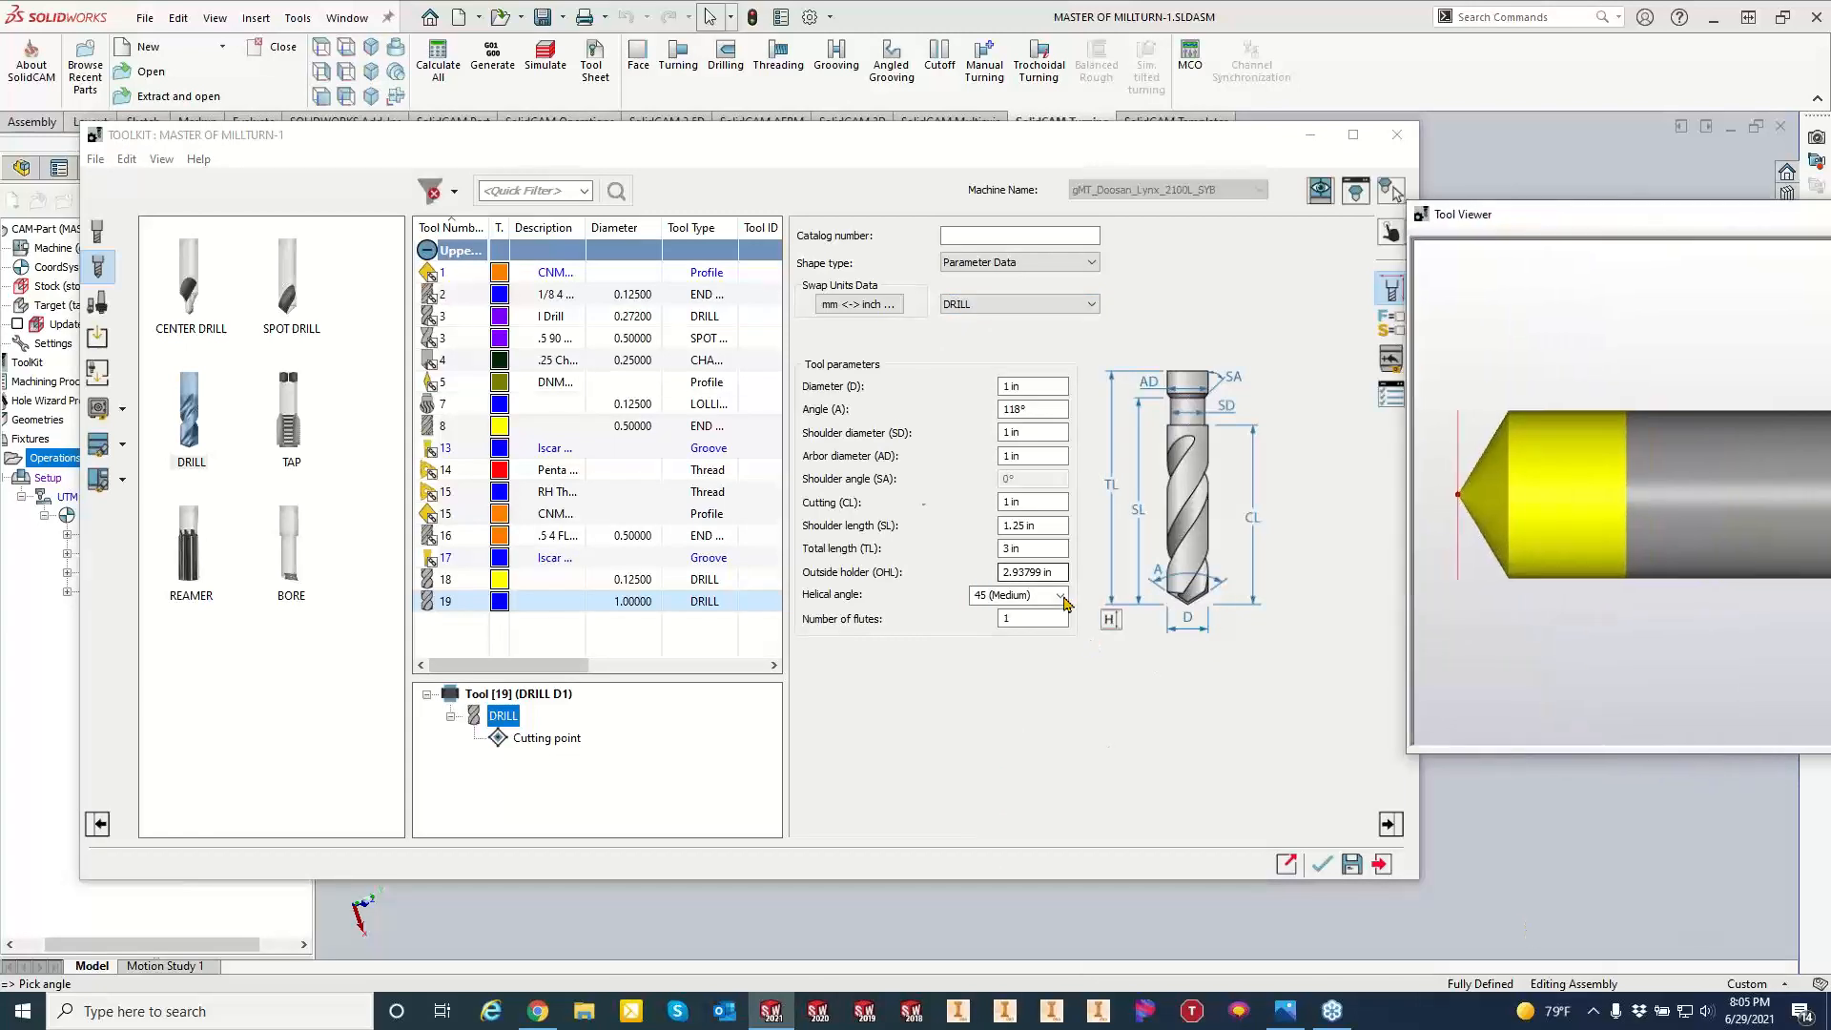
pyautogui.click(1323, 873)
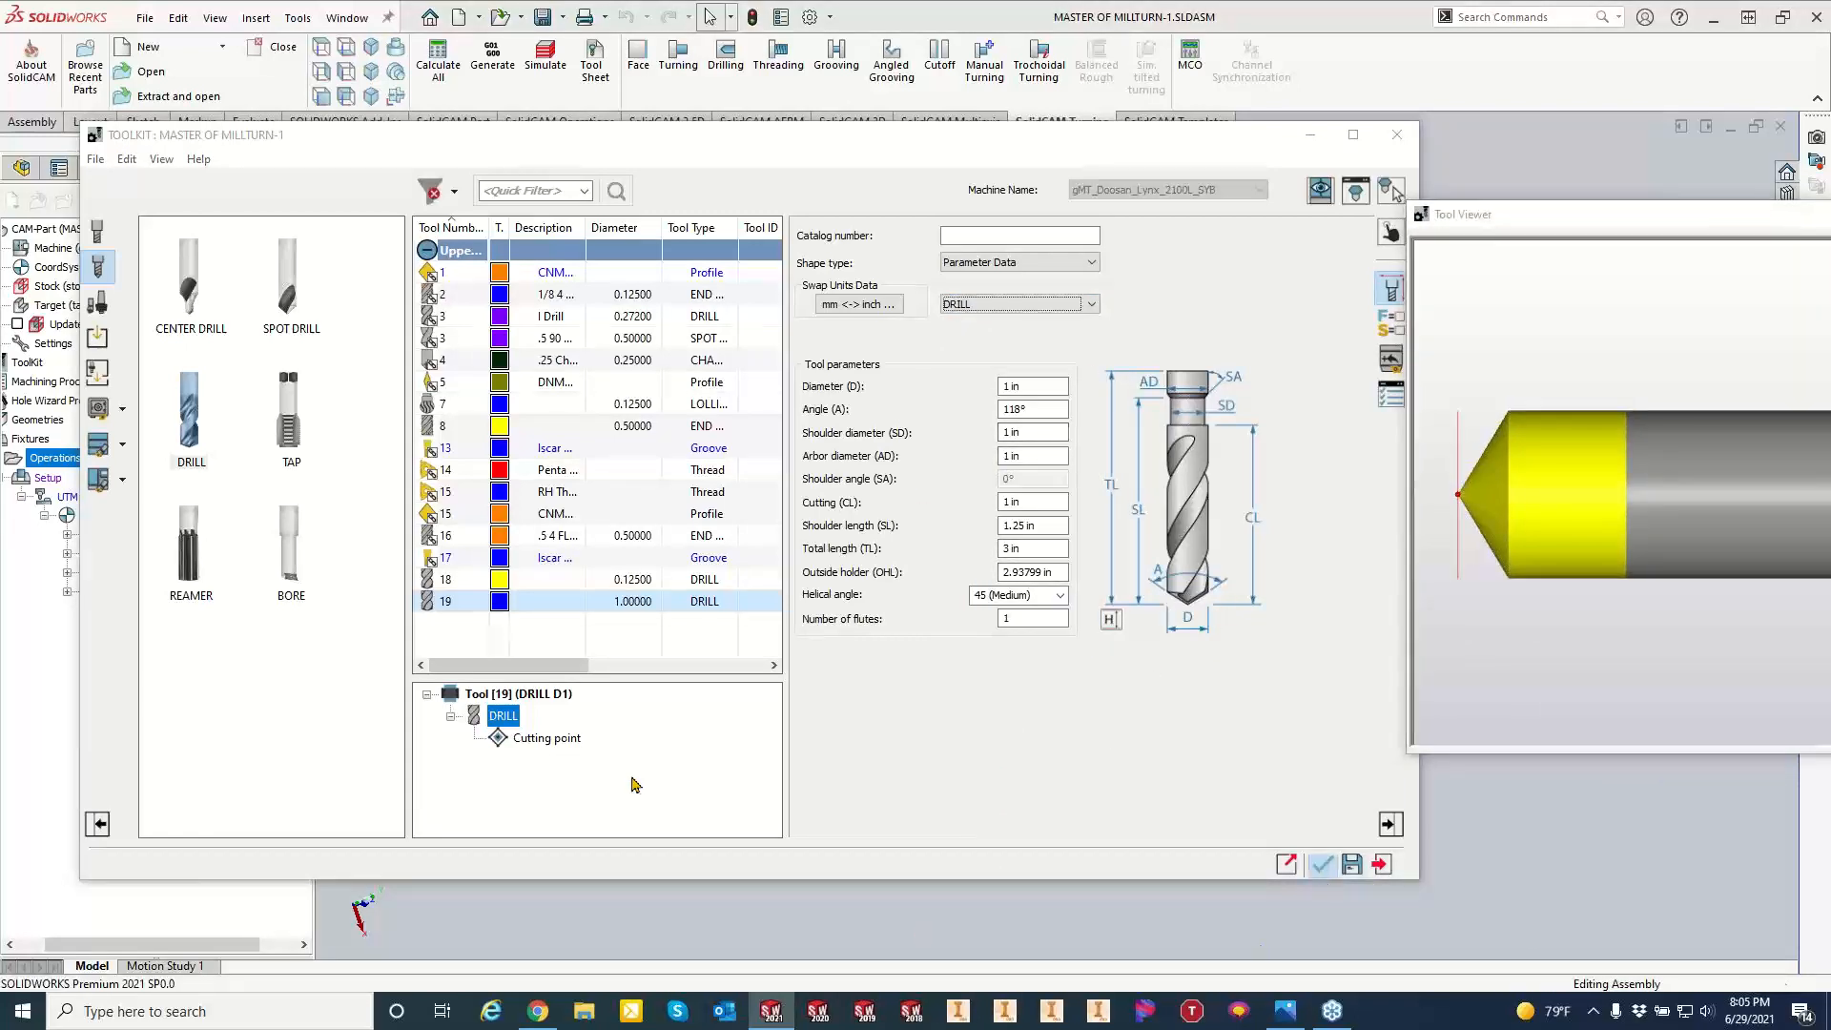
pyautogui.click(1323, 866)
# Set the drill start at the part's front ring face and the drill end at the bore's floor face.
pyautogui.click(164, 290)
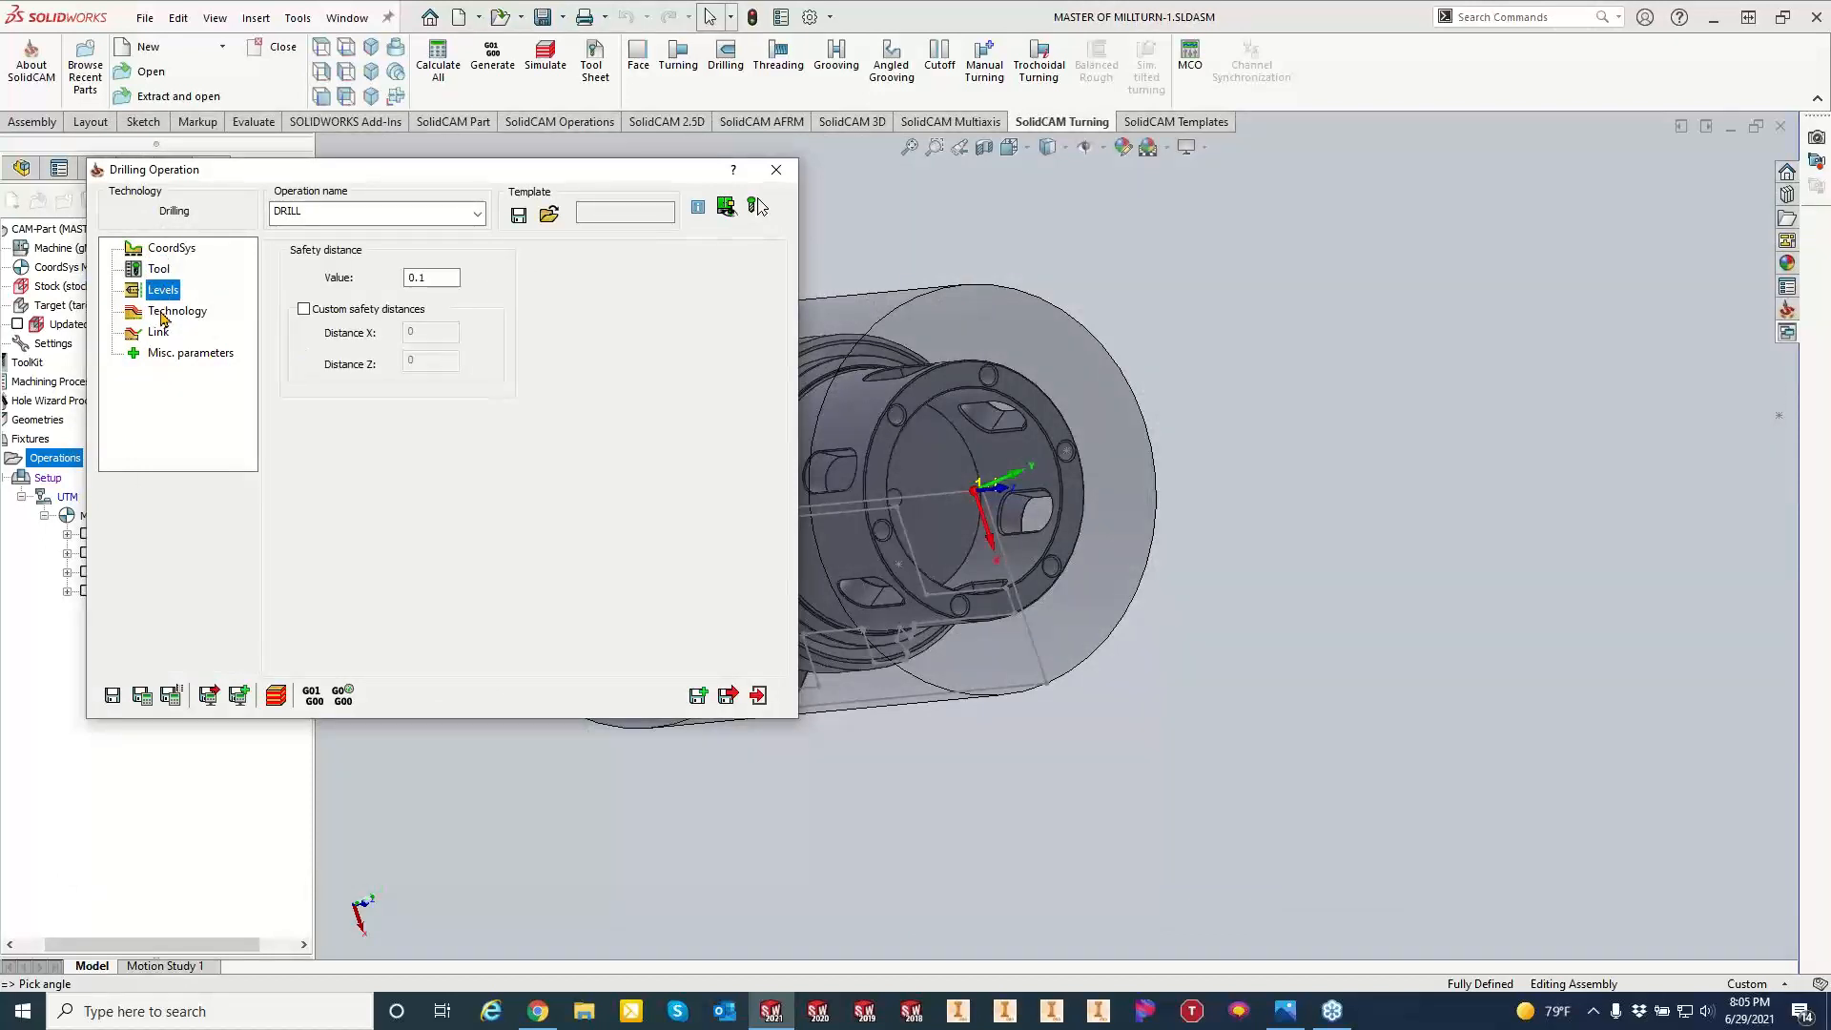
pyautogui.click(176, 312)
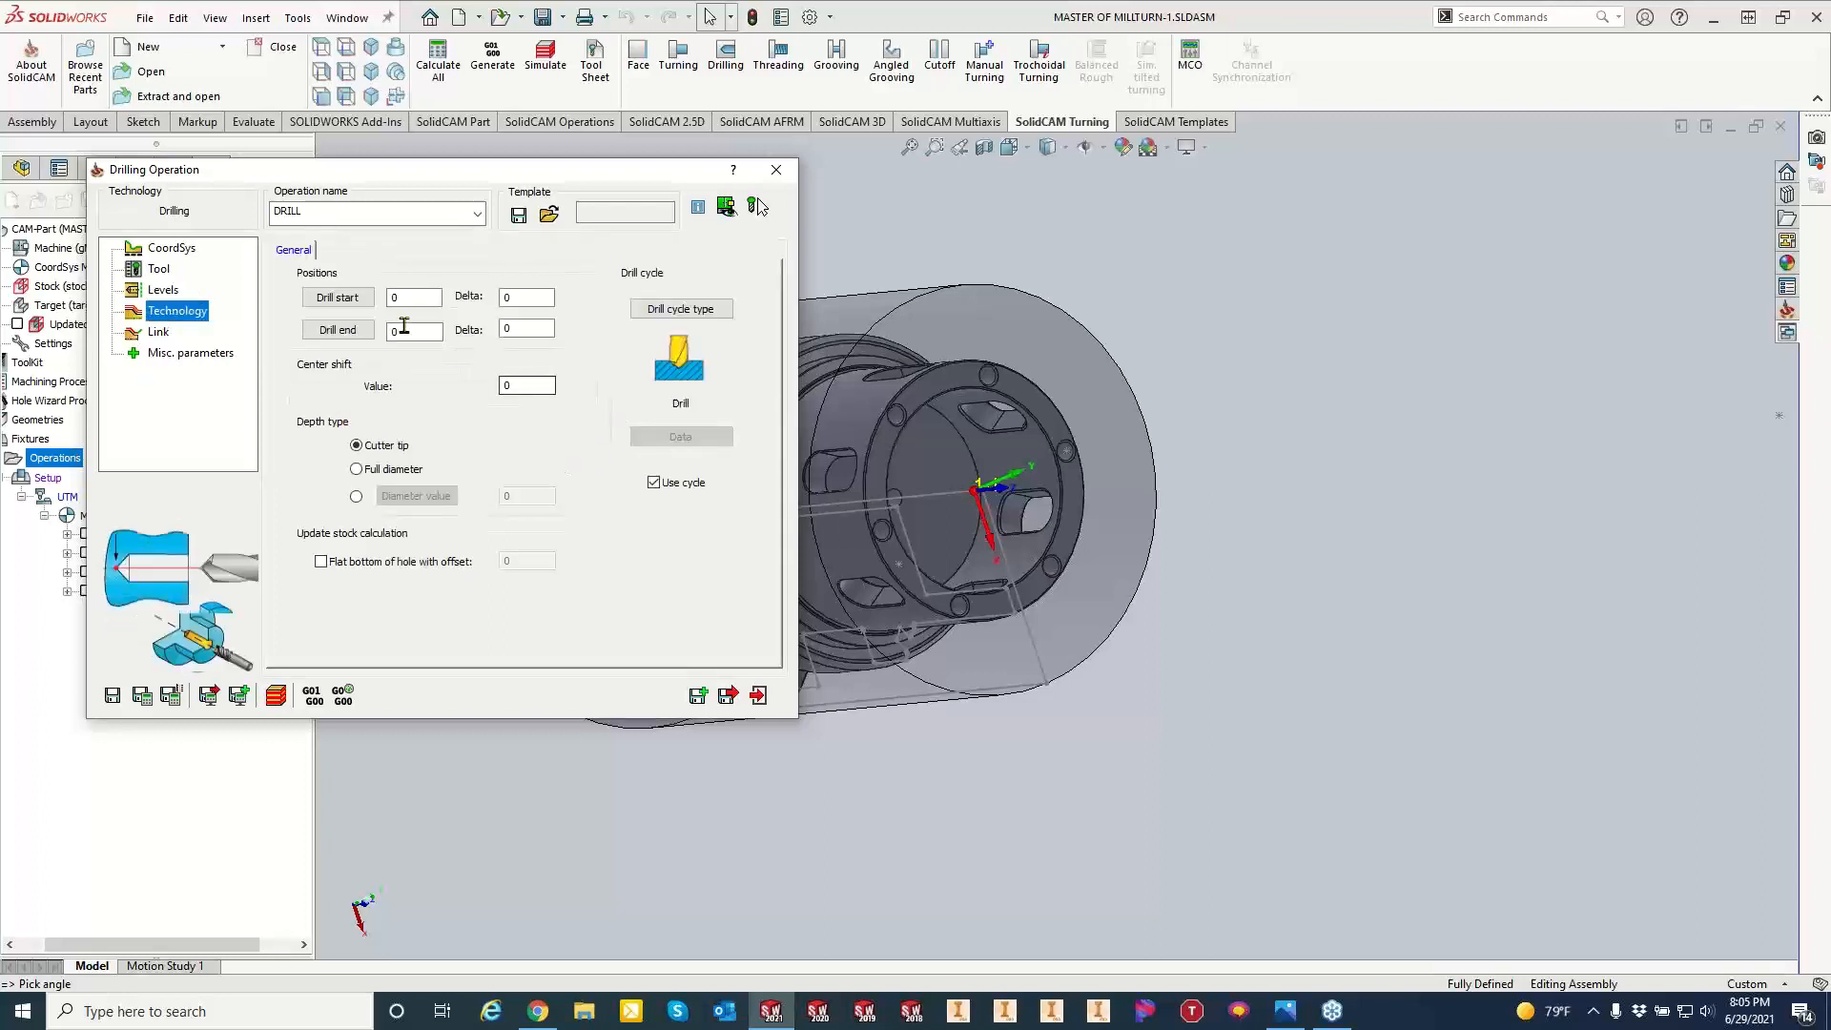
pyautogui.click(356, 298)
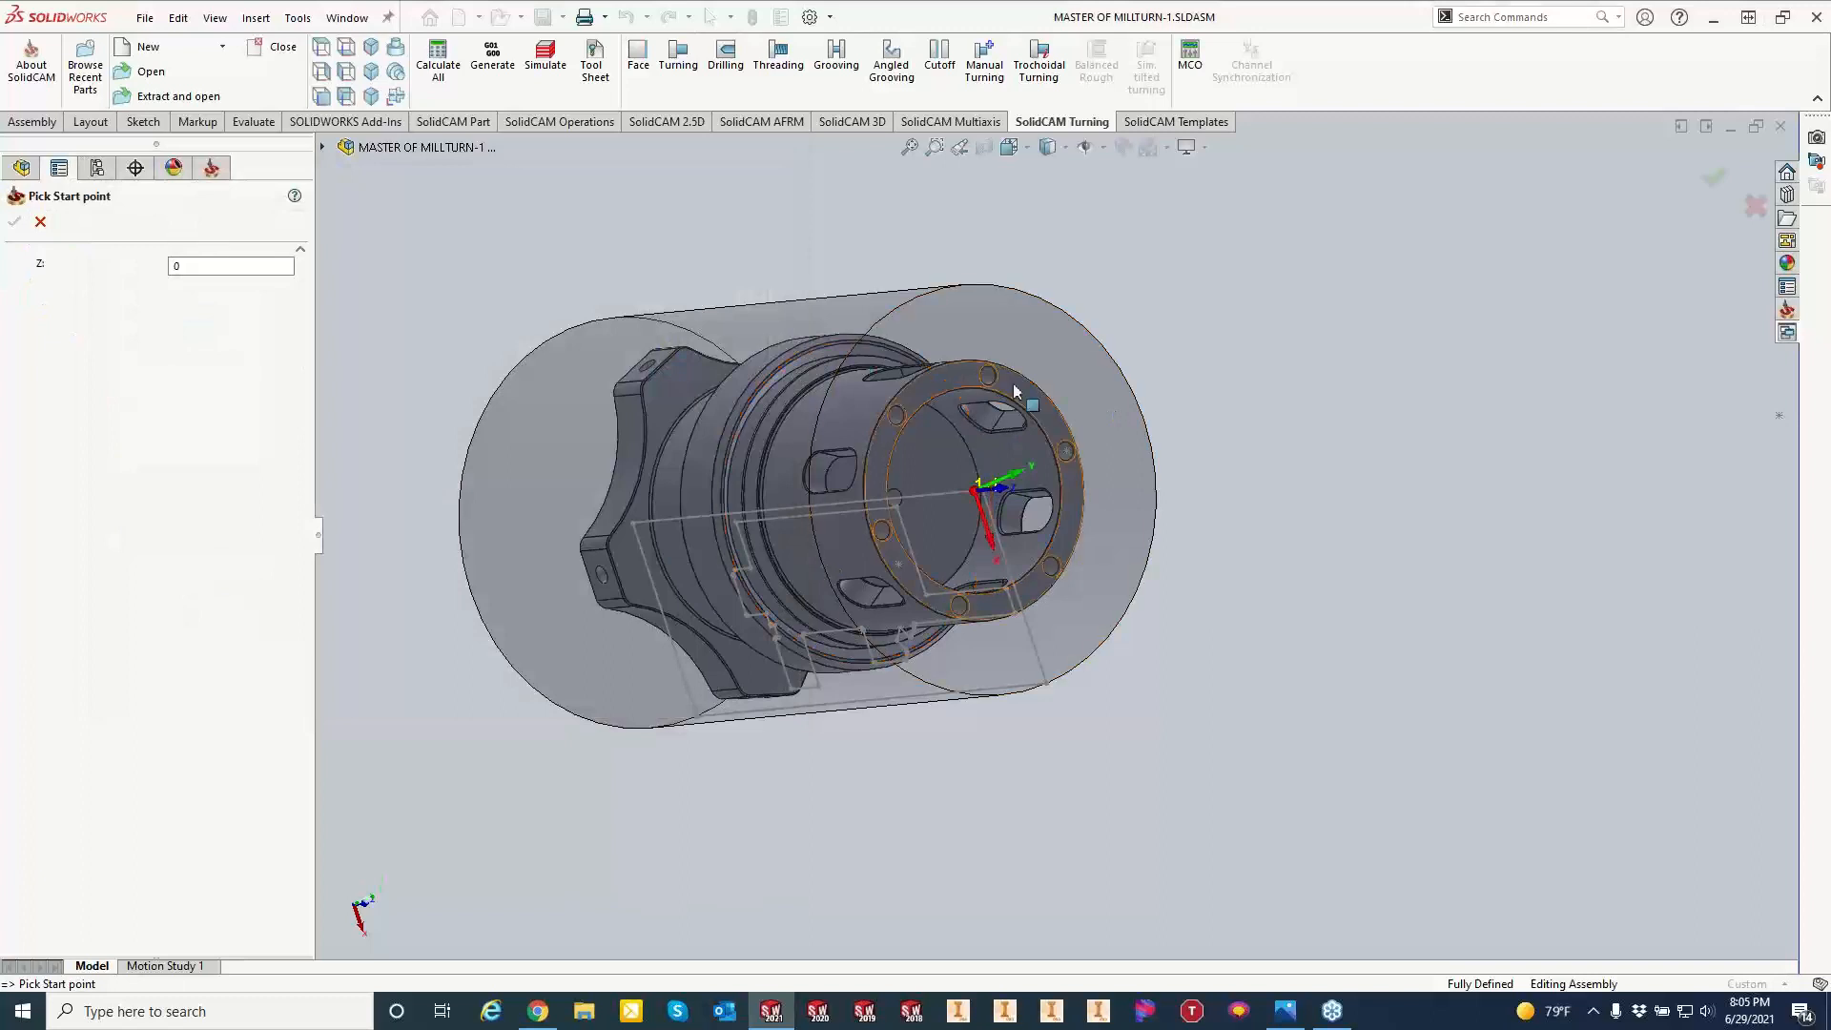
pyautogui.click(1023, 395)
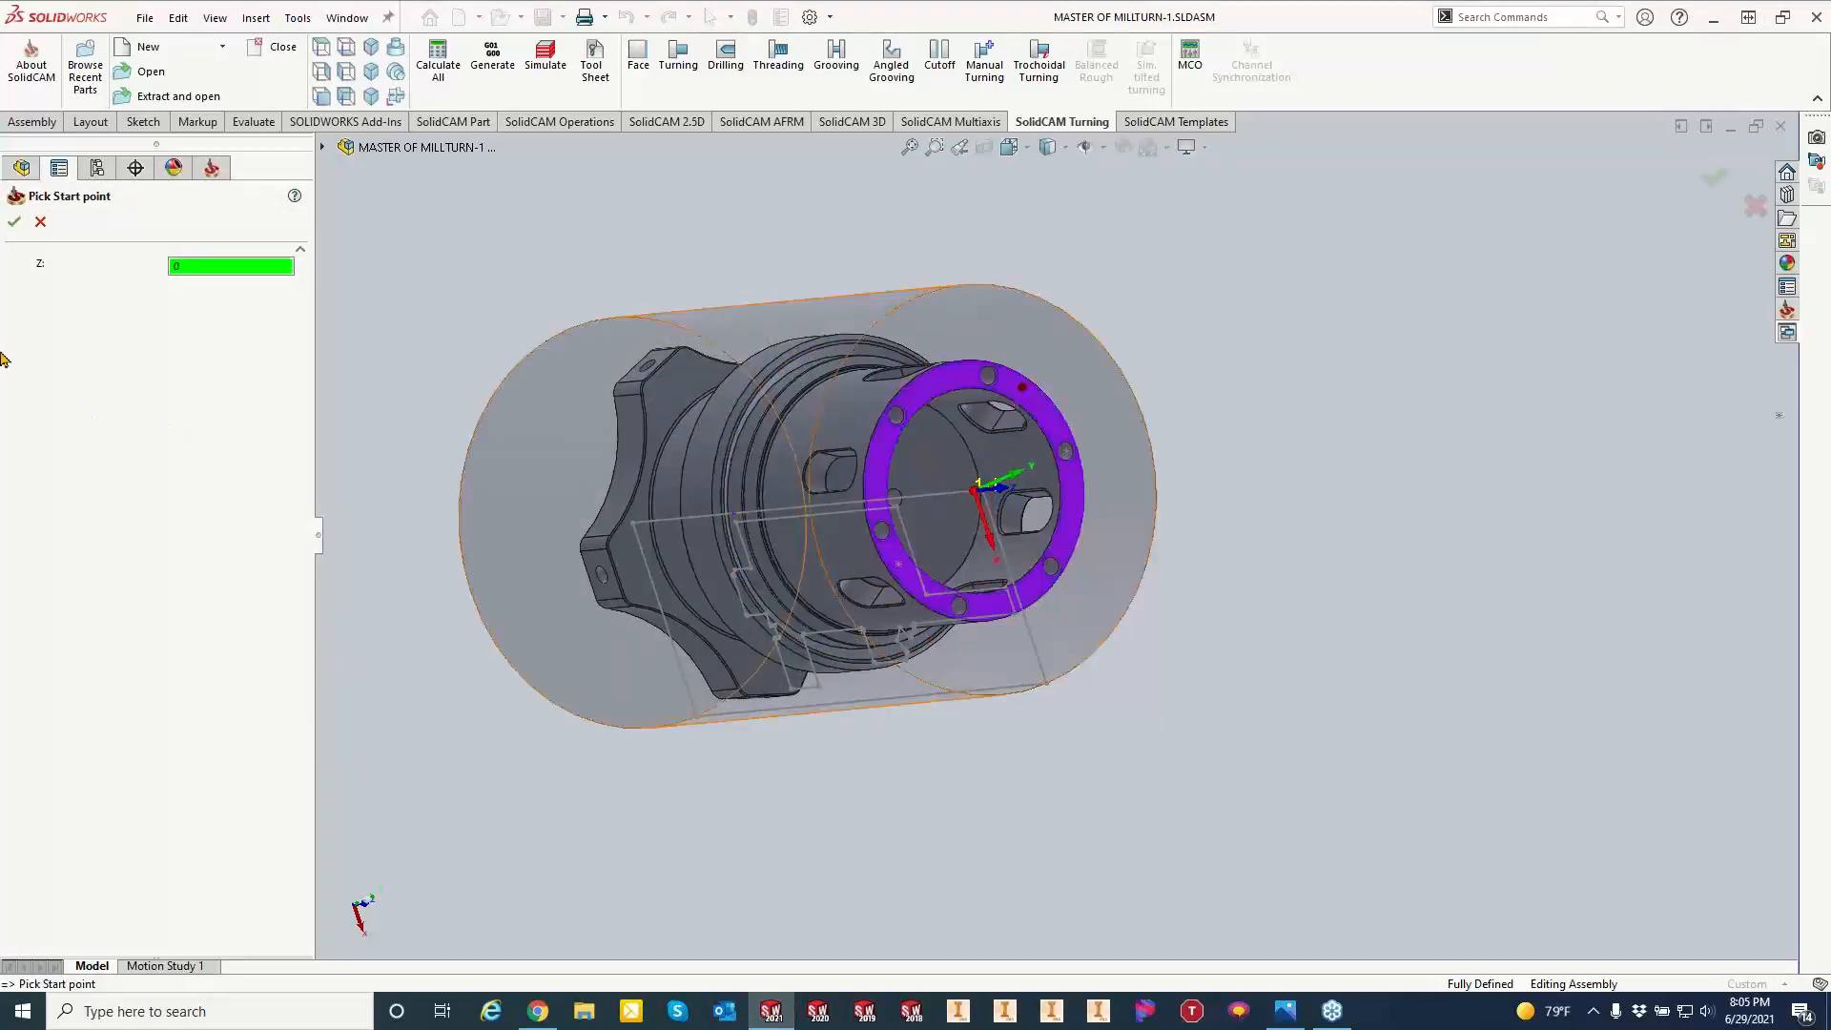
pyautogui.click(14, 221)
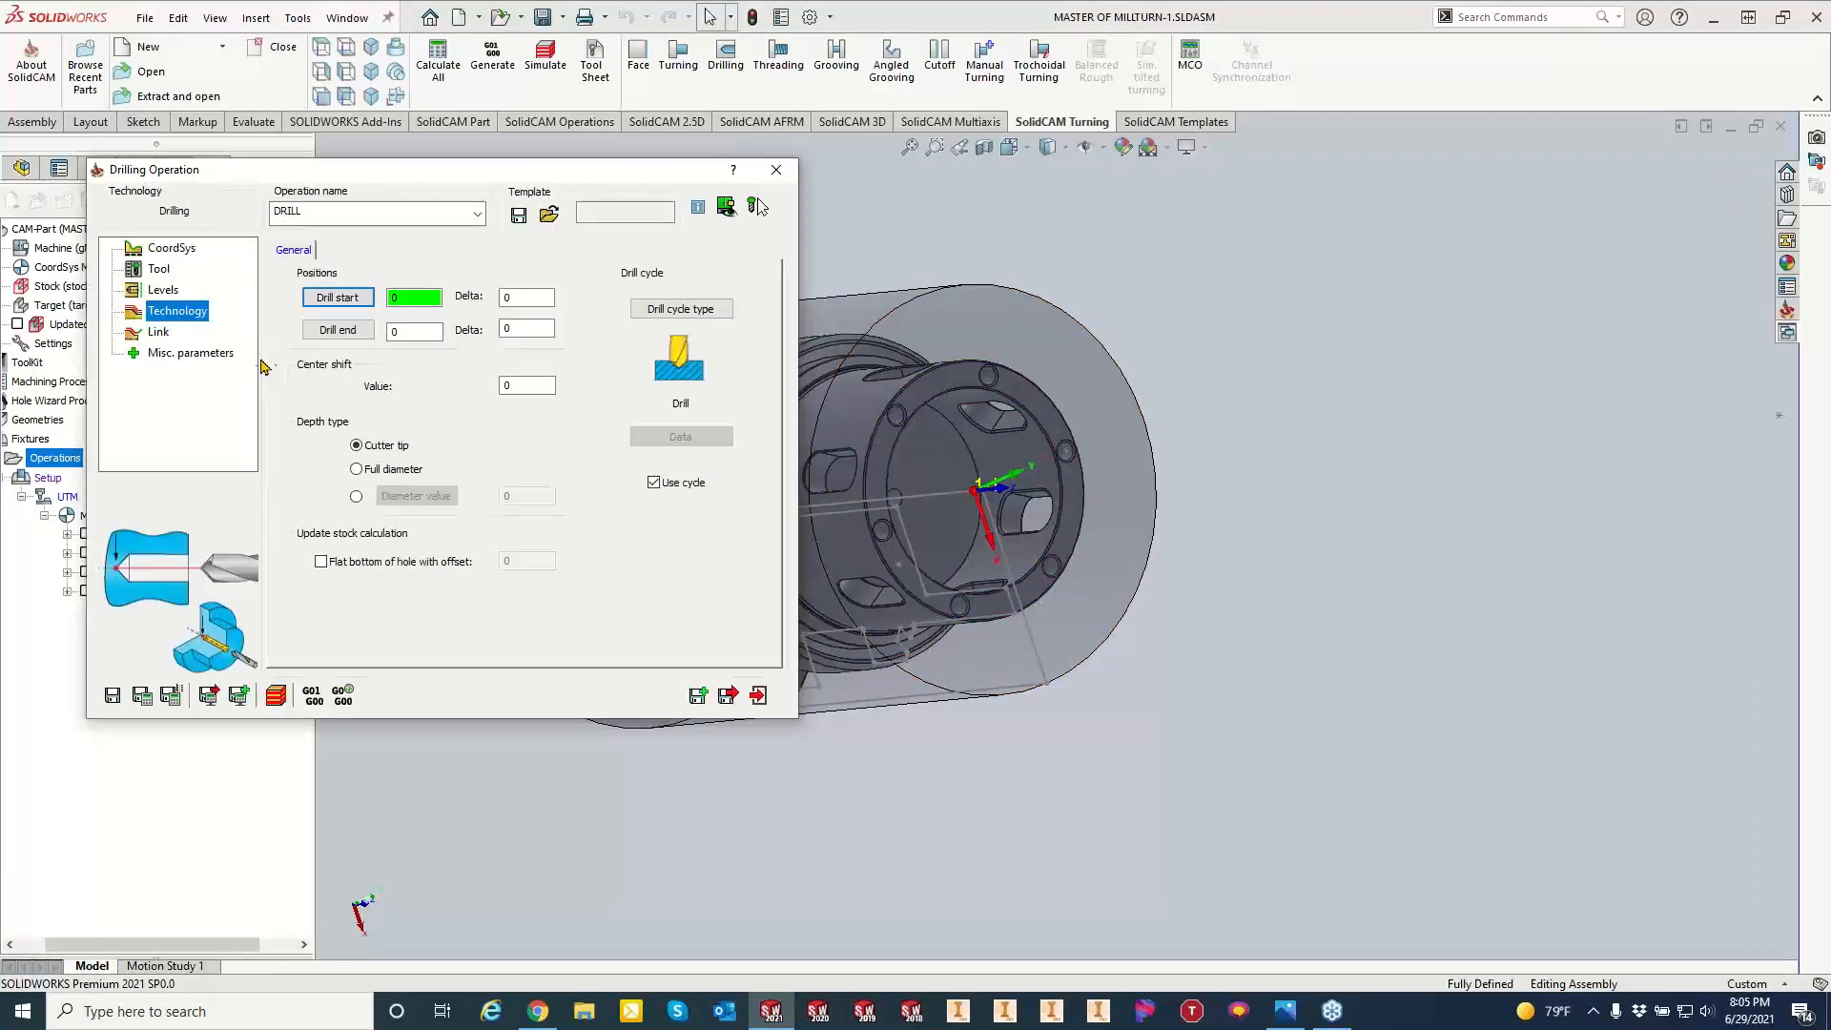
pyautogui.click(338, 330)
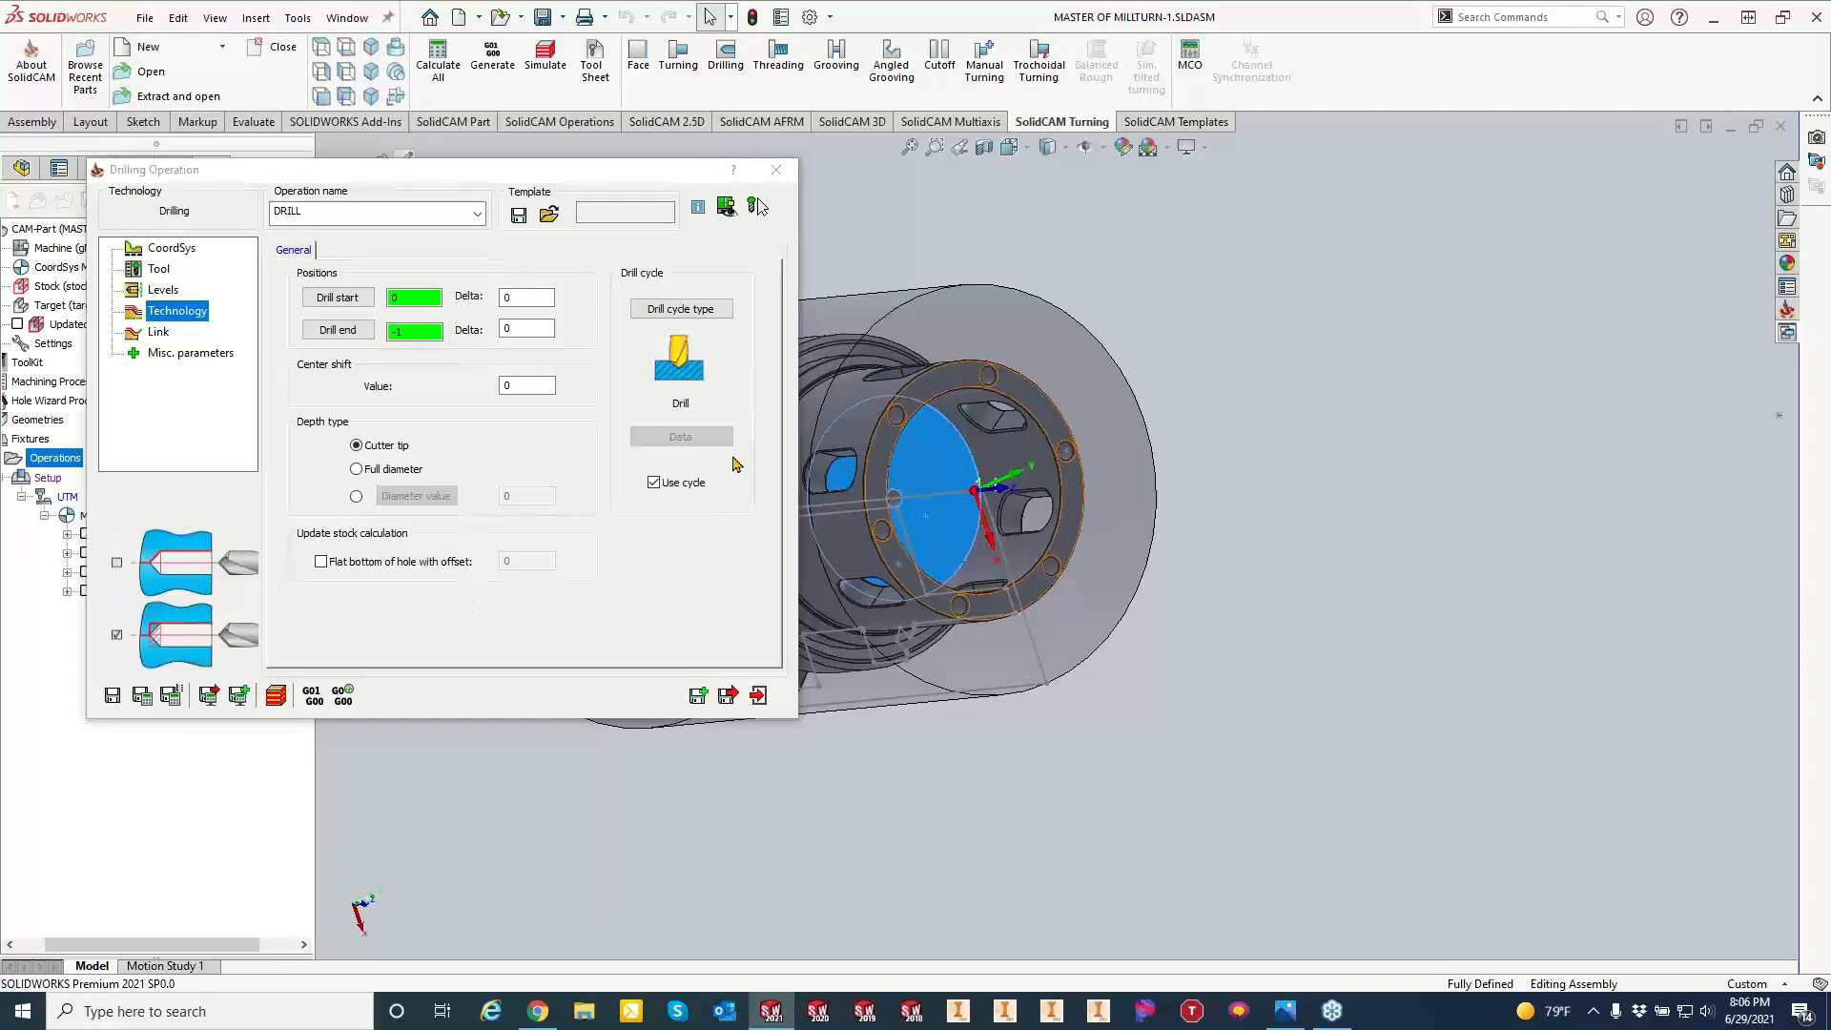
# Set the drill cycle to Drill Peck with a step down of .25.
pyautogui.click(680, 309)
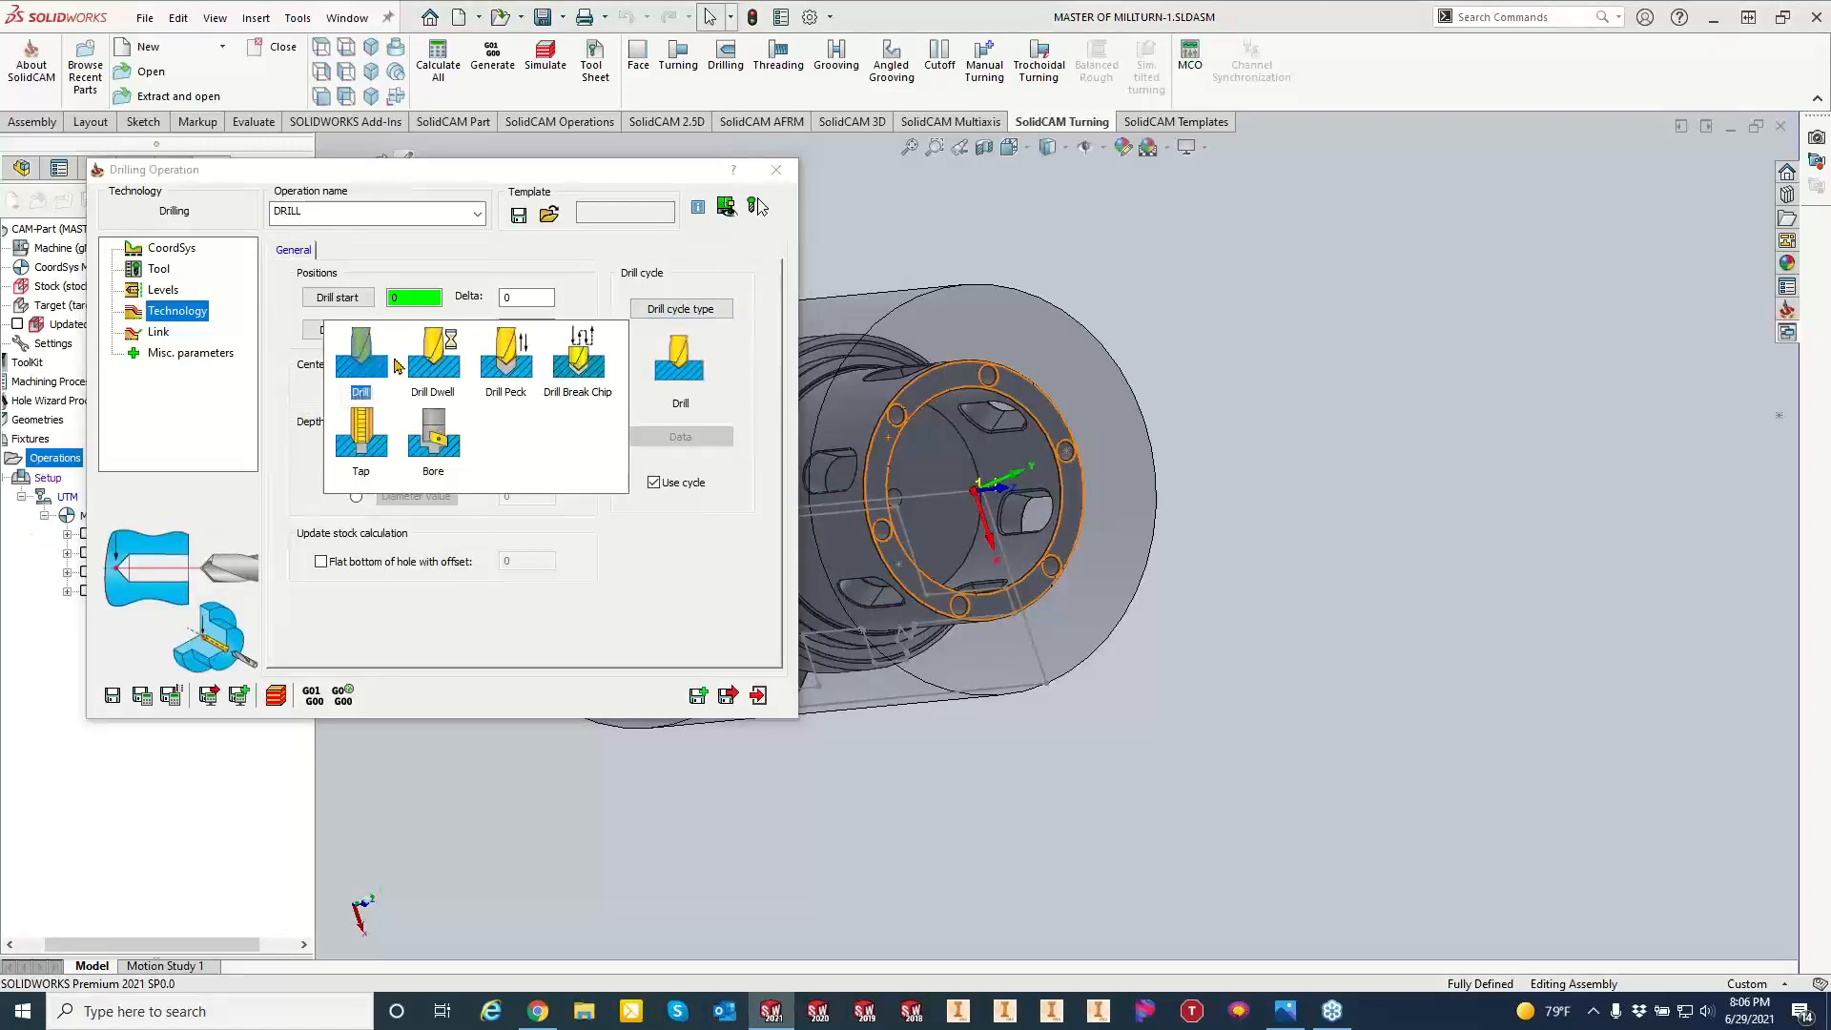
pyautogui.click(505, 357)
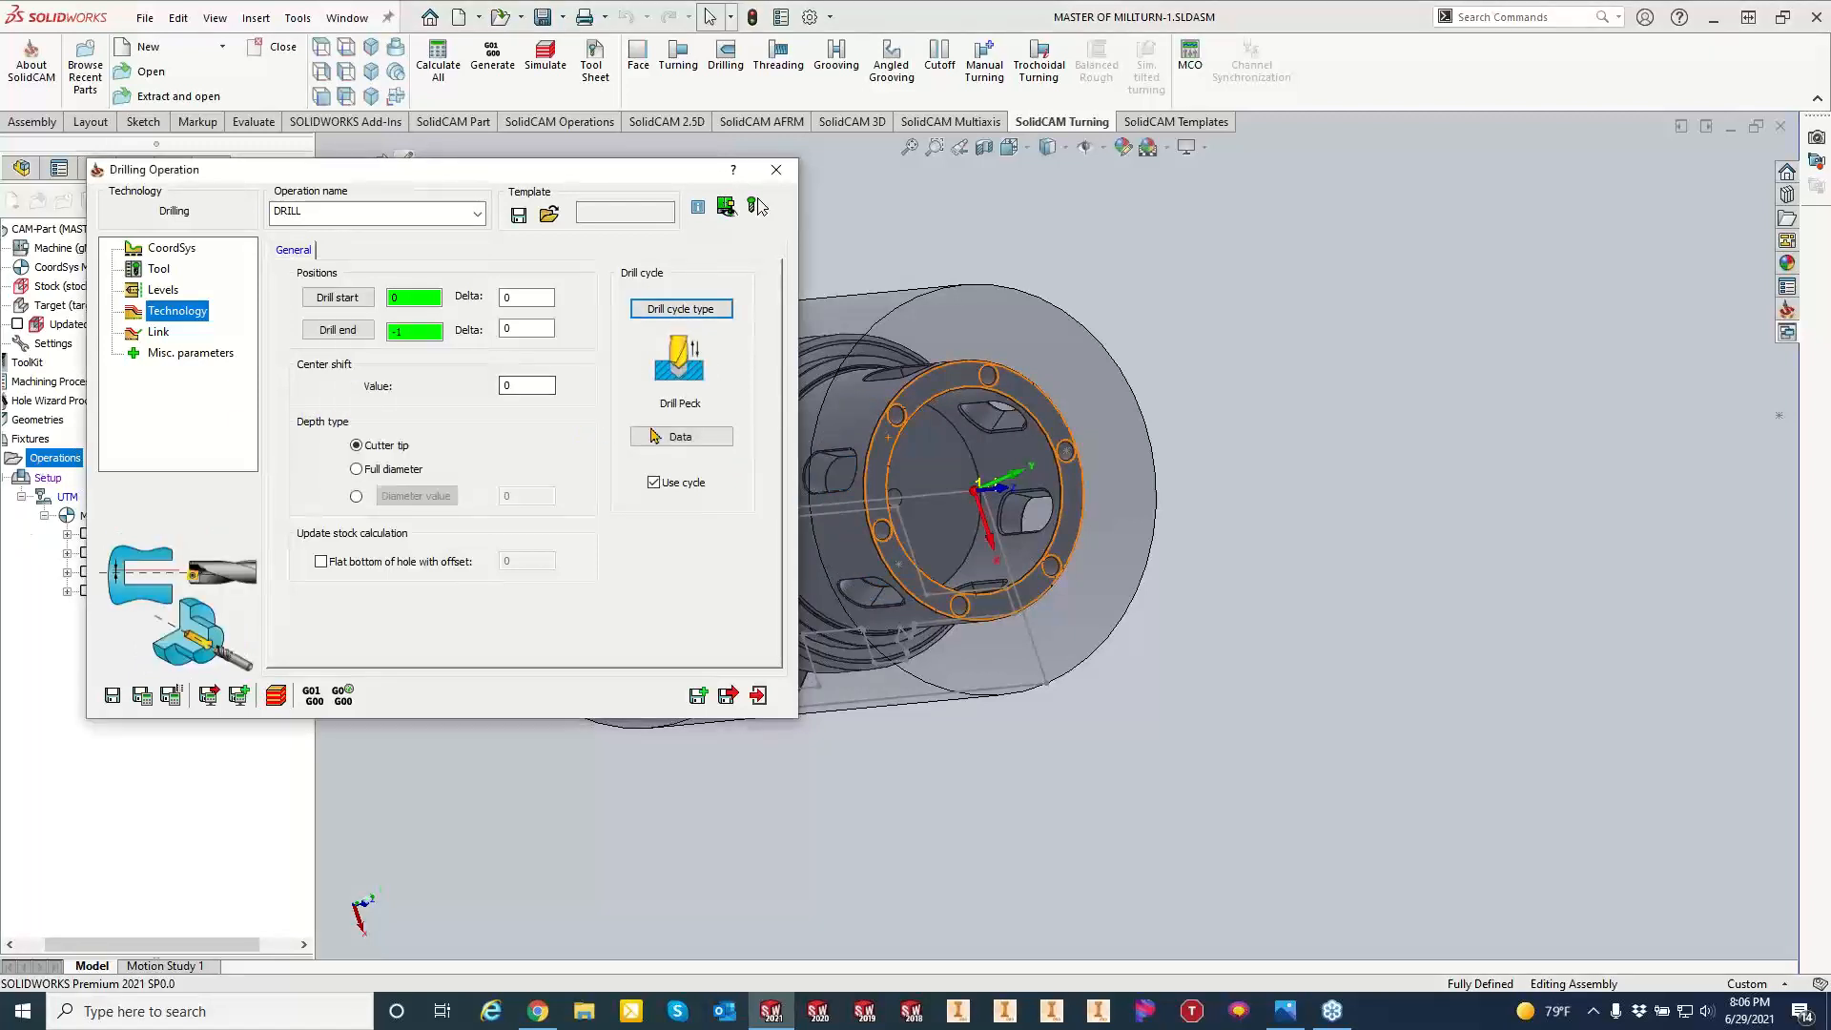
pyautogui.click(679, 435)
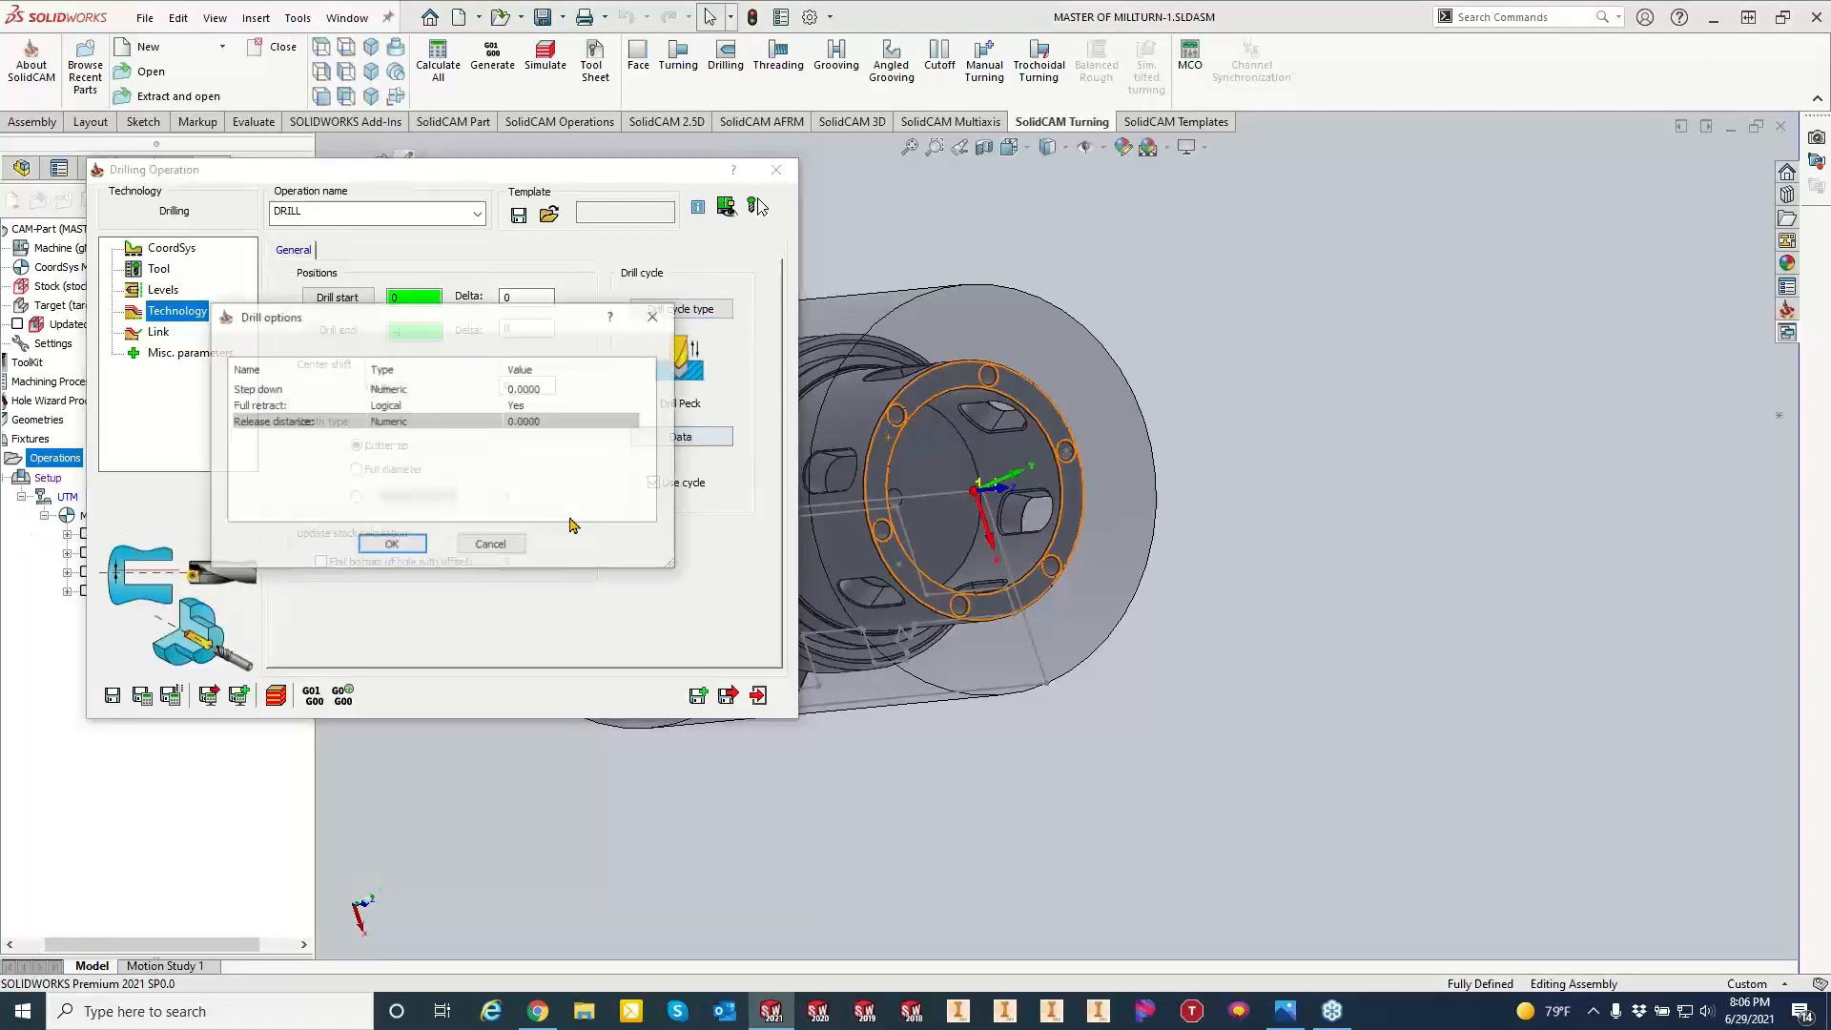
pyautogui.doubleClick(530, 388)
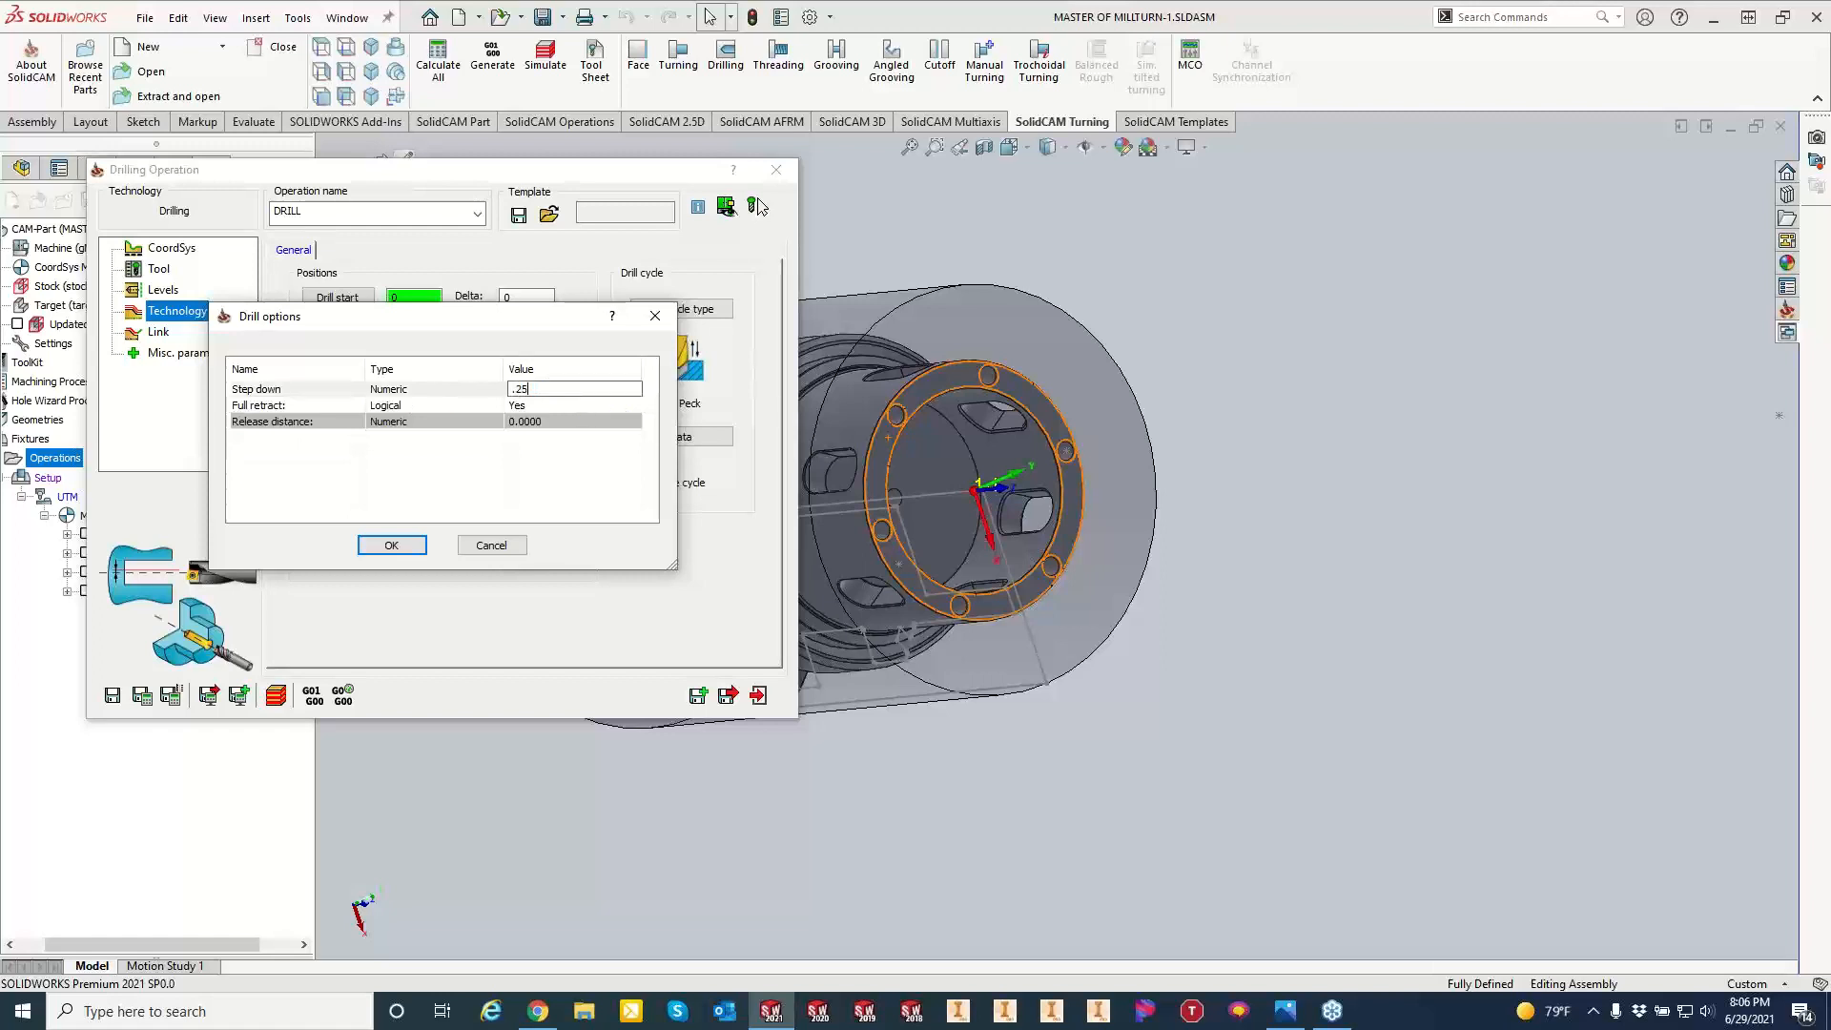
pyautogui.click(391, 545)
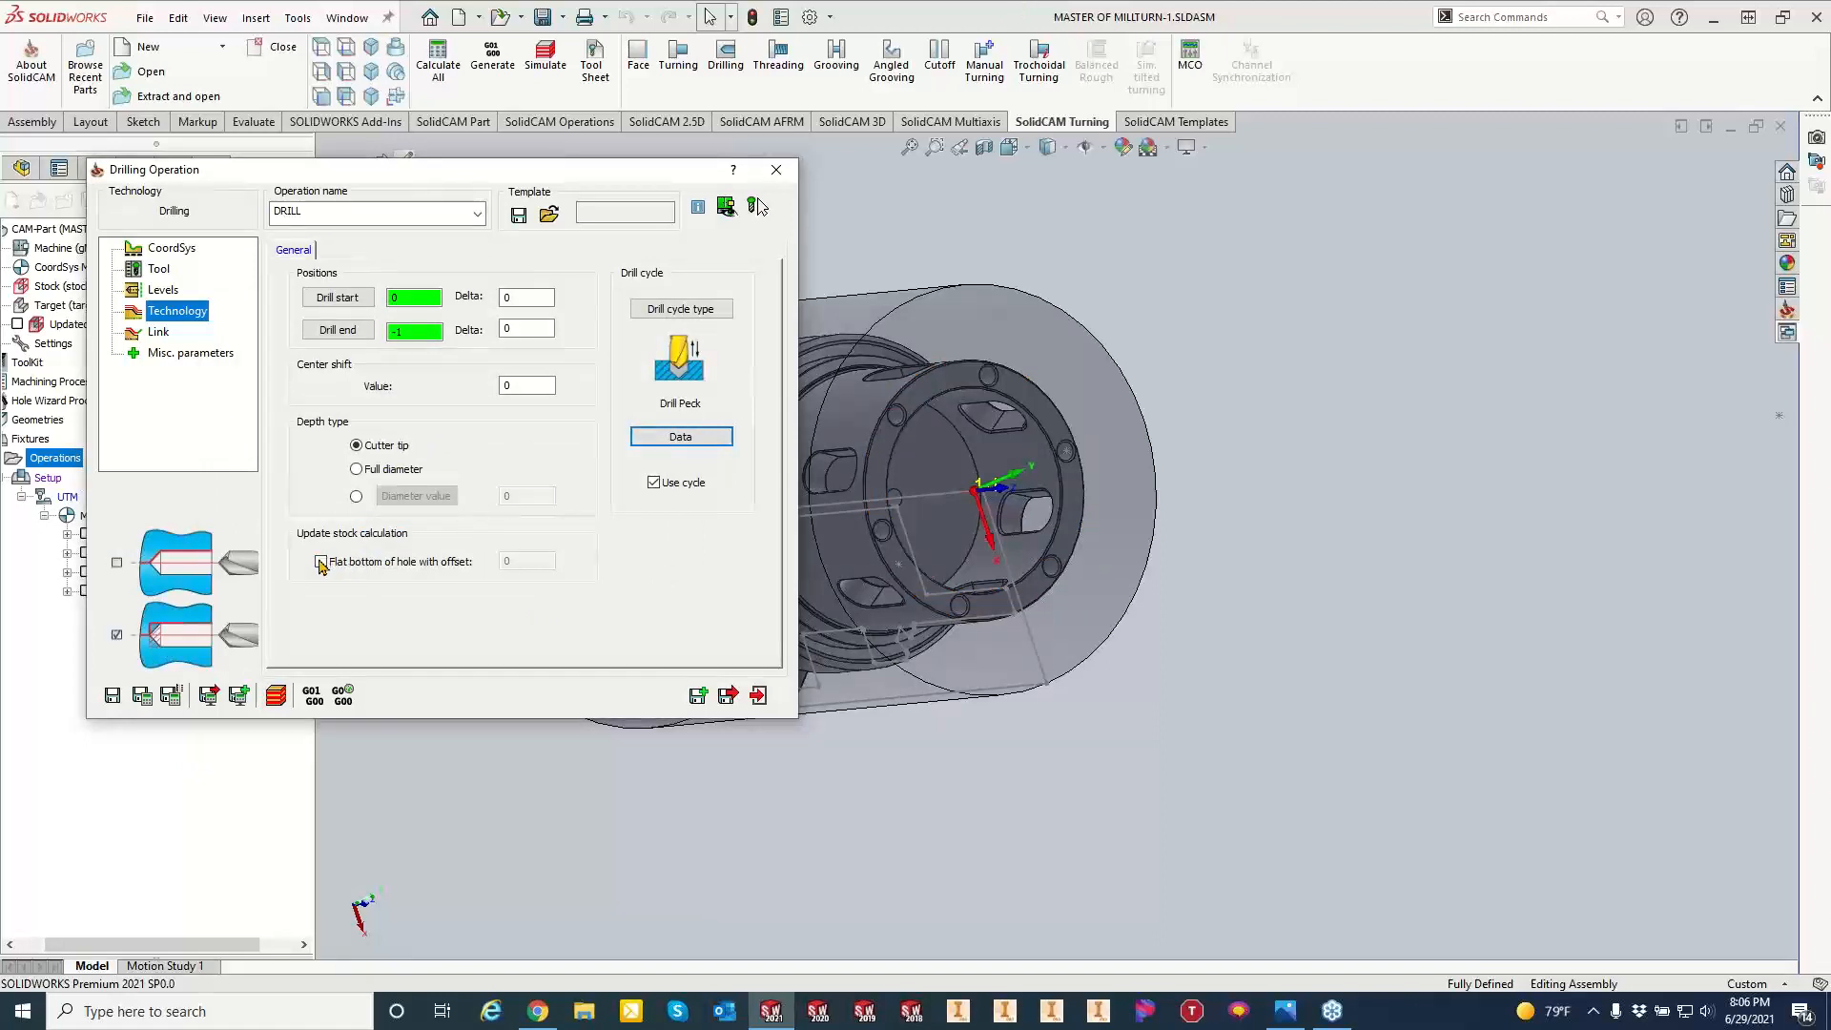
# Save and calculate the drilling operation, and run its Turning simulation before closing the operation.
pyautogui.click(140, 697)
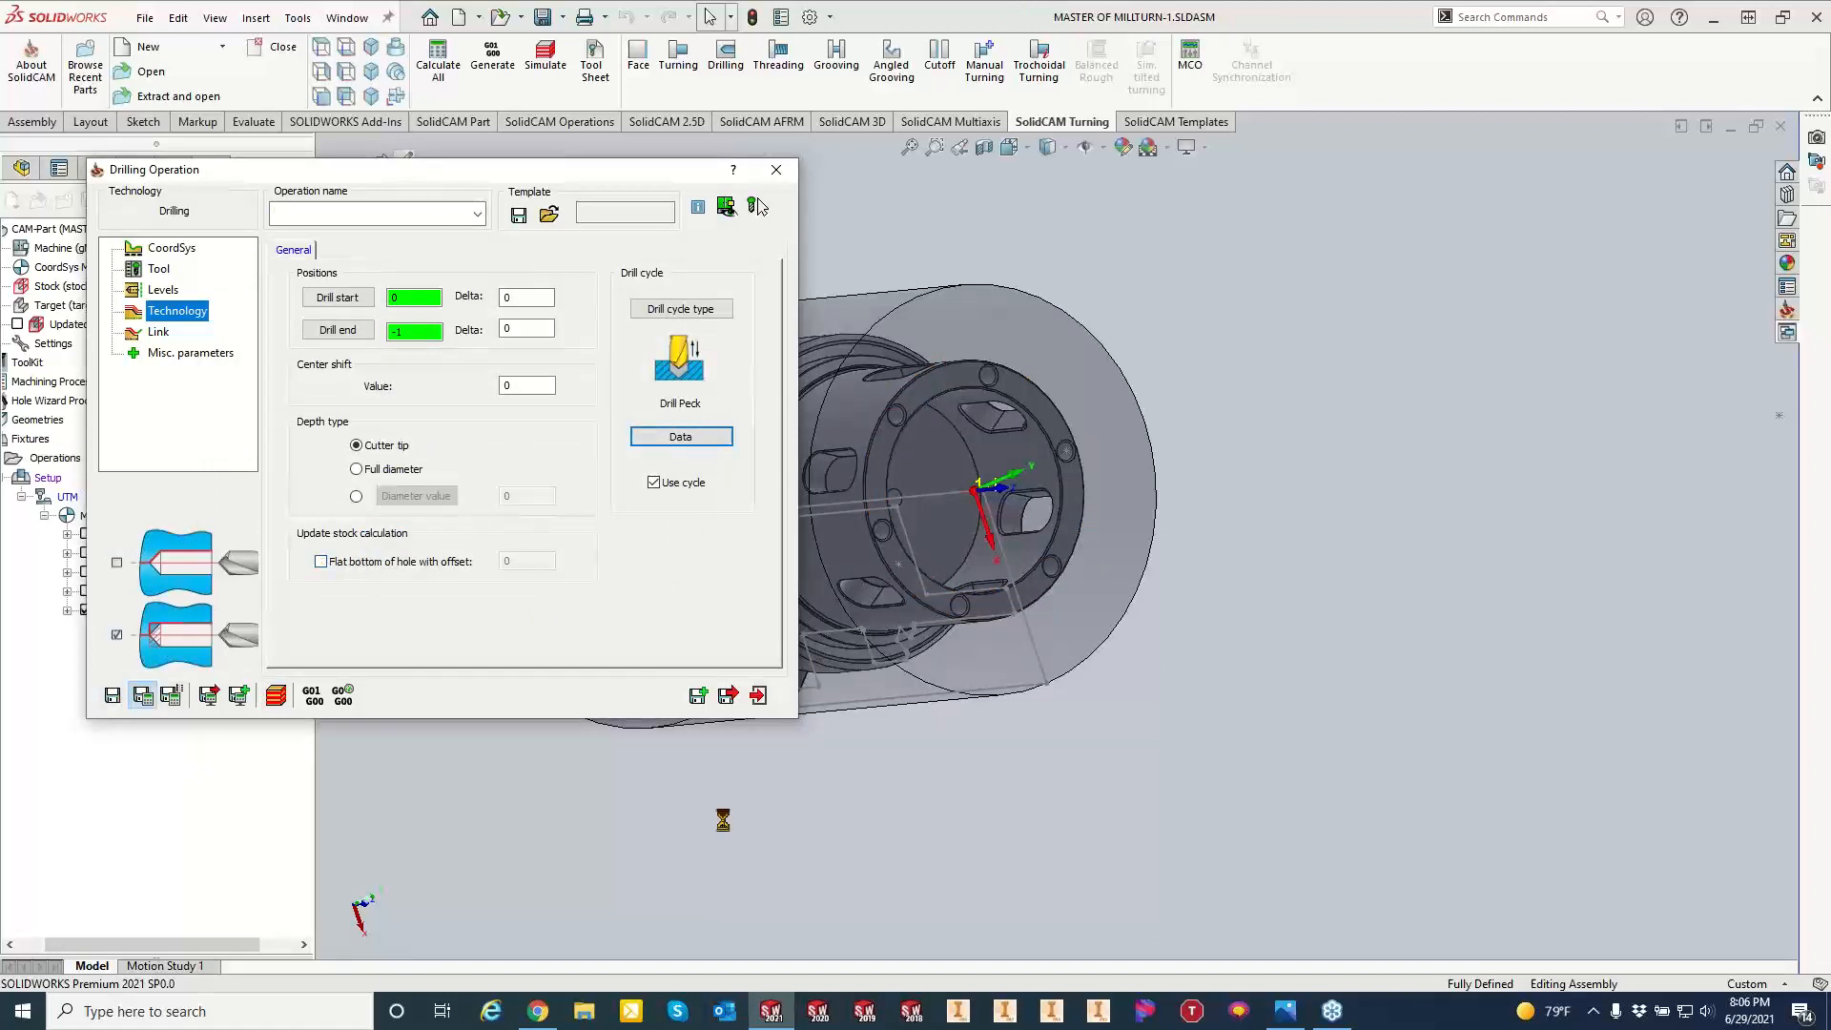
pyautogui.click(277, 696)
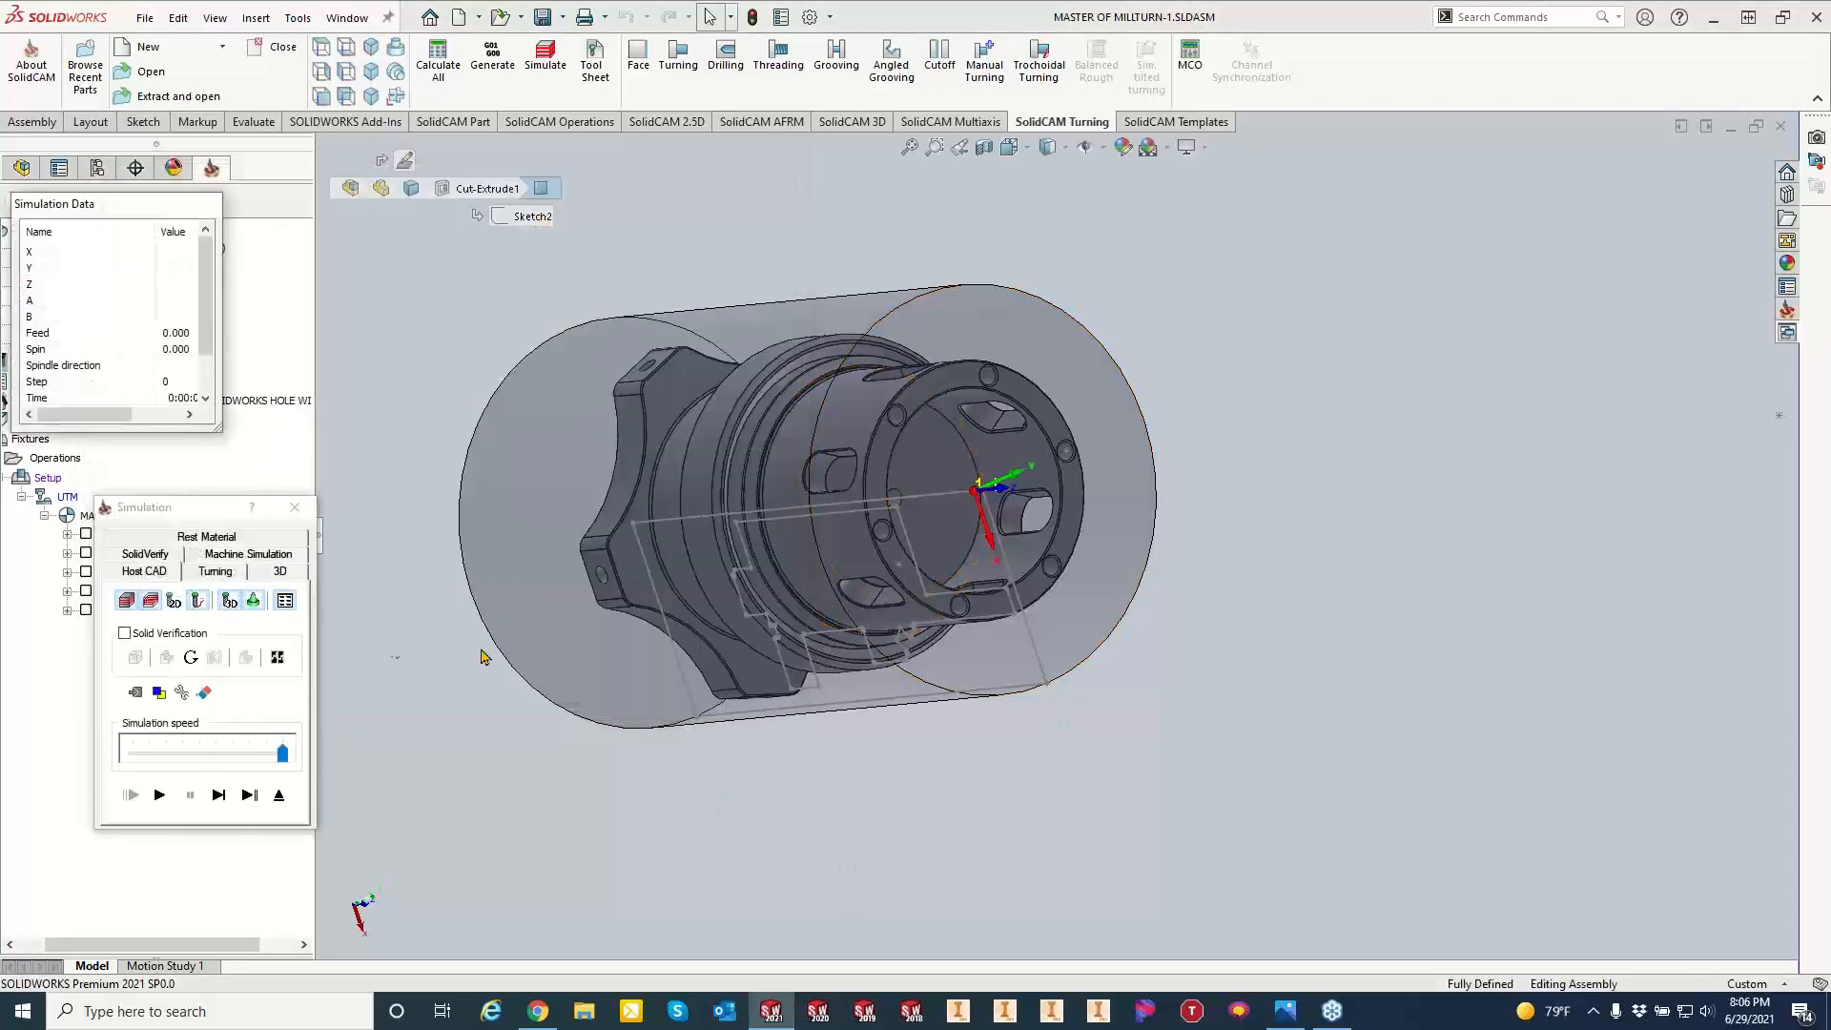
pyautogui.click(215, 571)
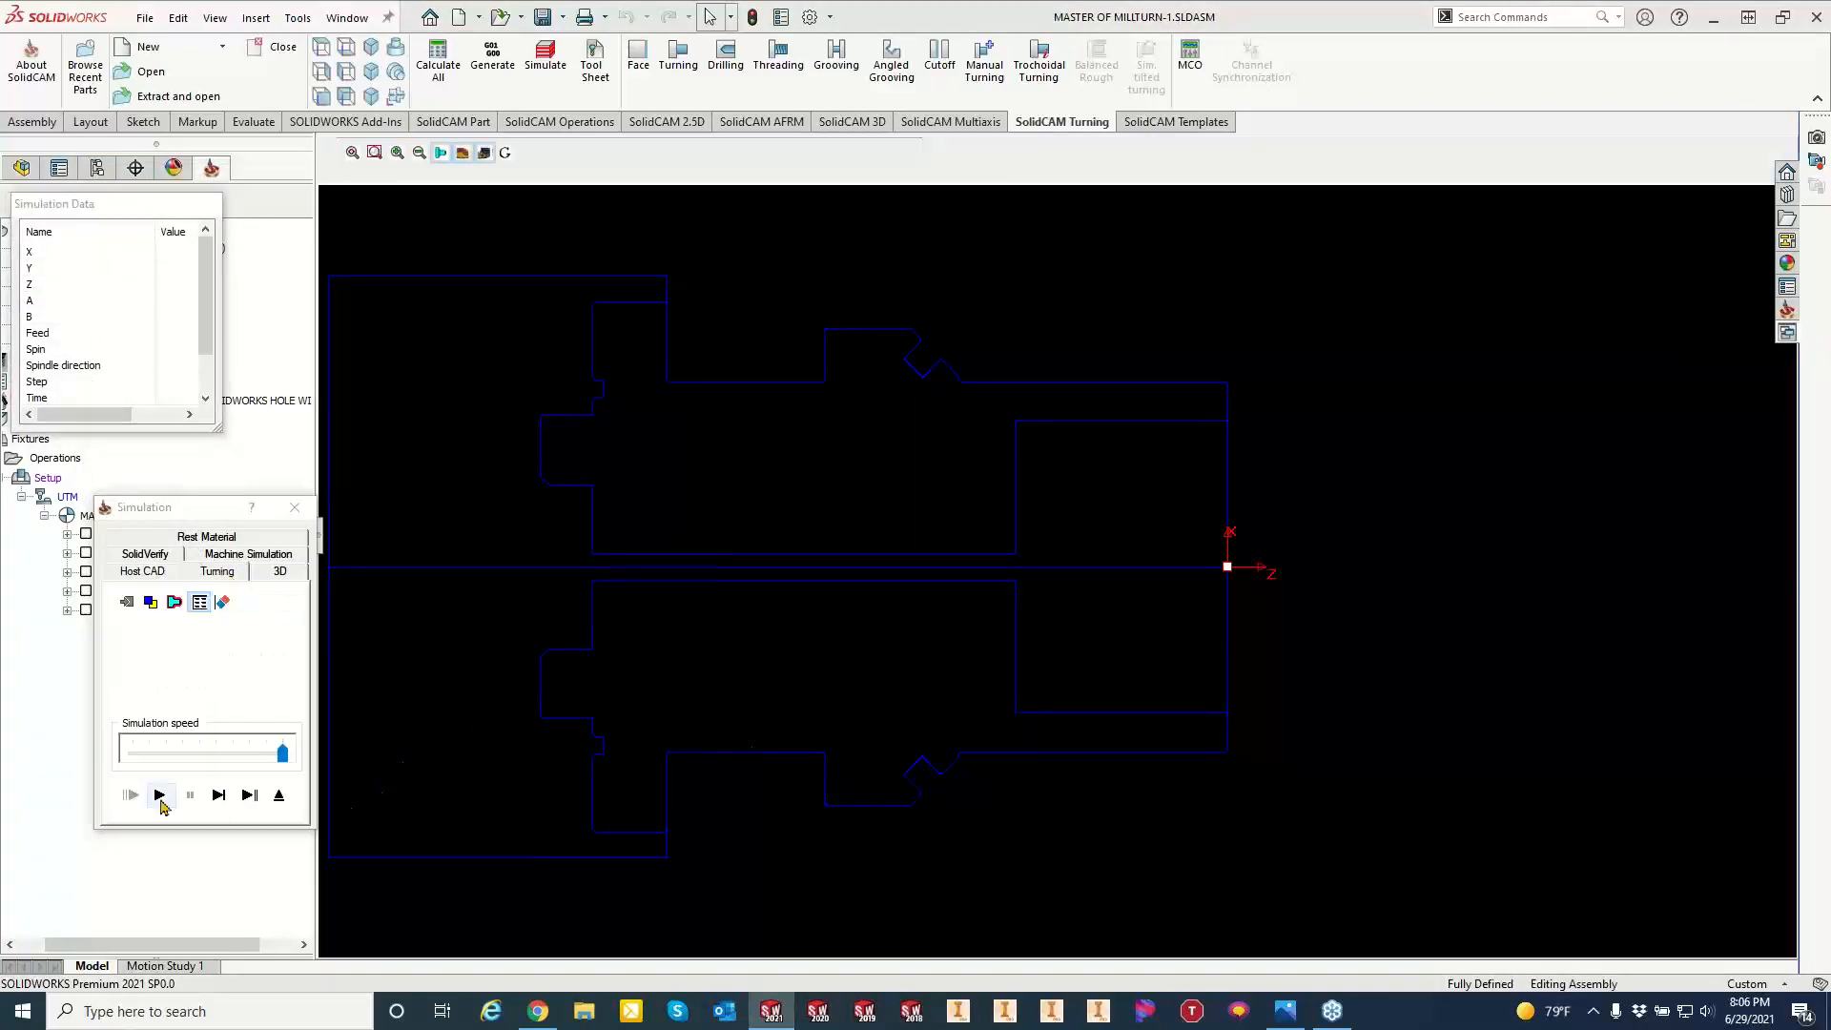
pyautogui.click(159, 795)
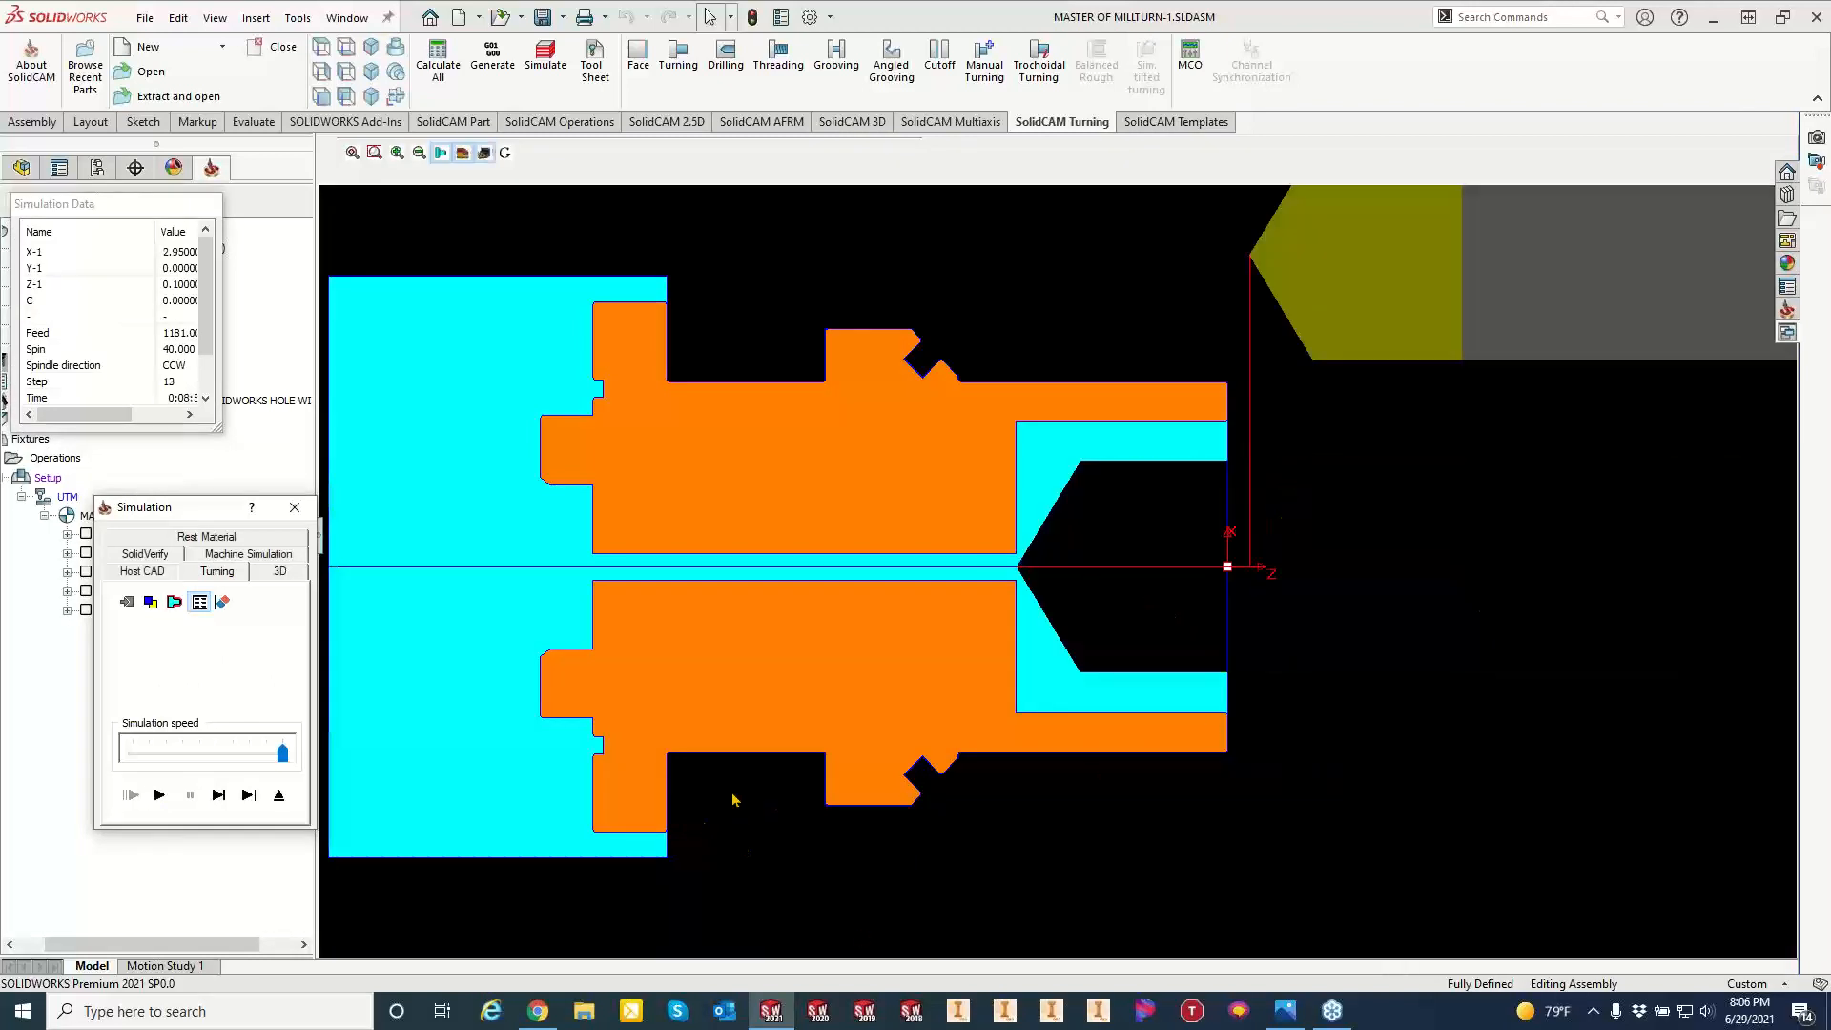
pyautogui.click(294, 506)
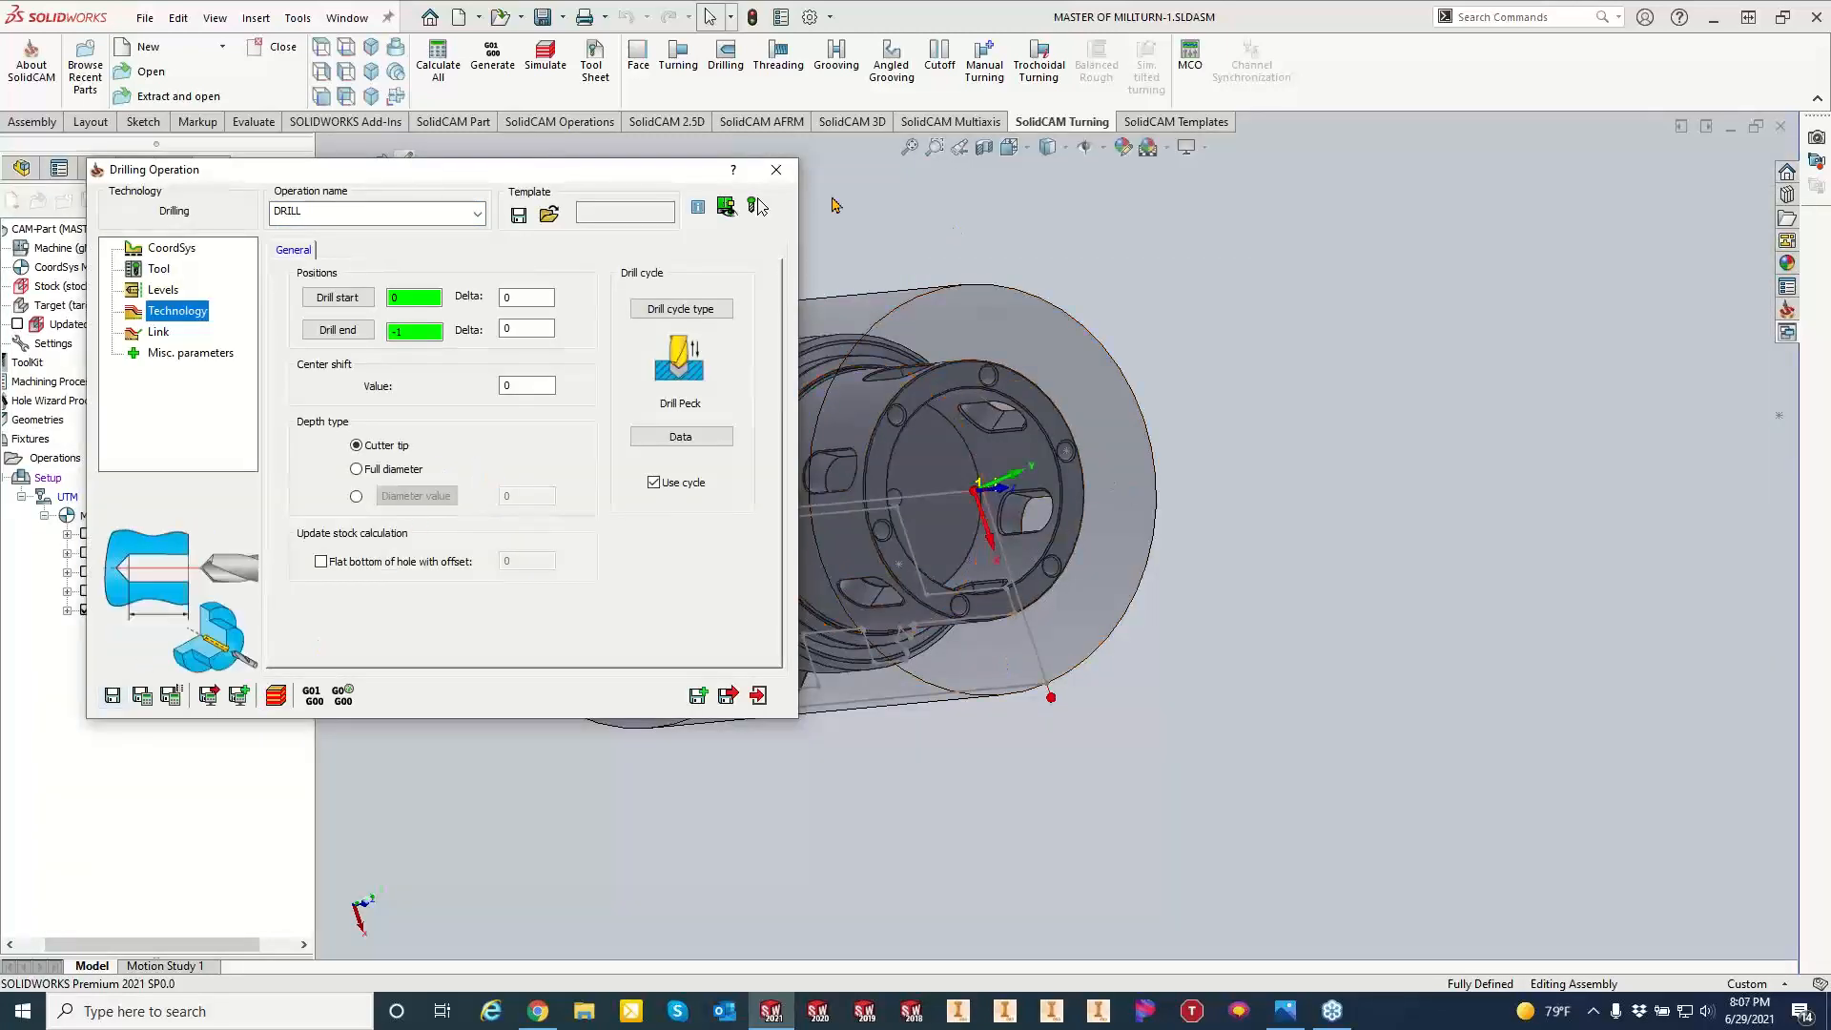
pyautogui.click(775, 169)
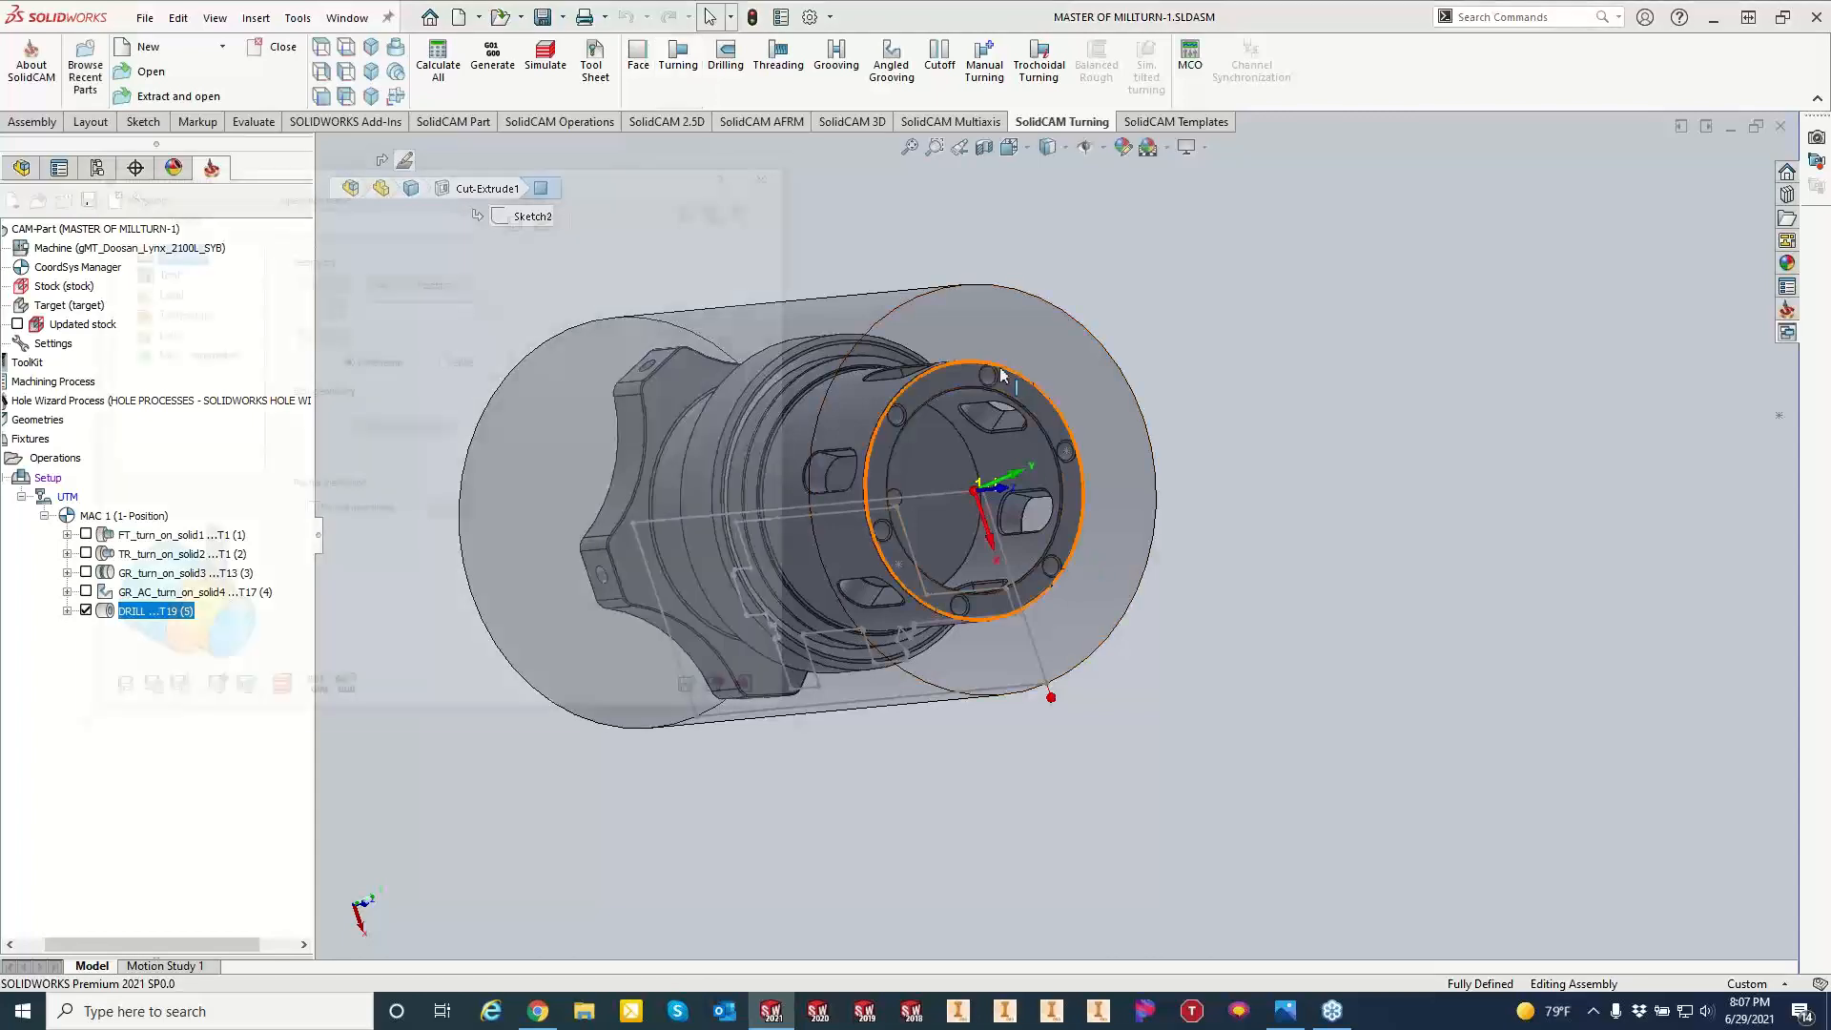
# Start a new turning operation and define its geometry from the bore's inner cylindrical face as both start and end.
pyautogui.click(334, 308)
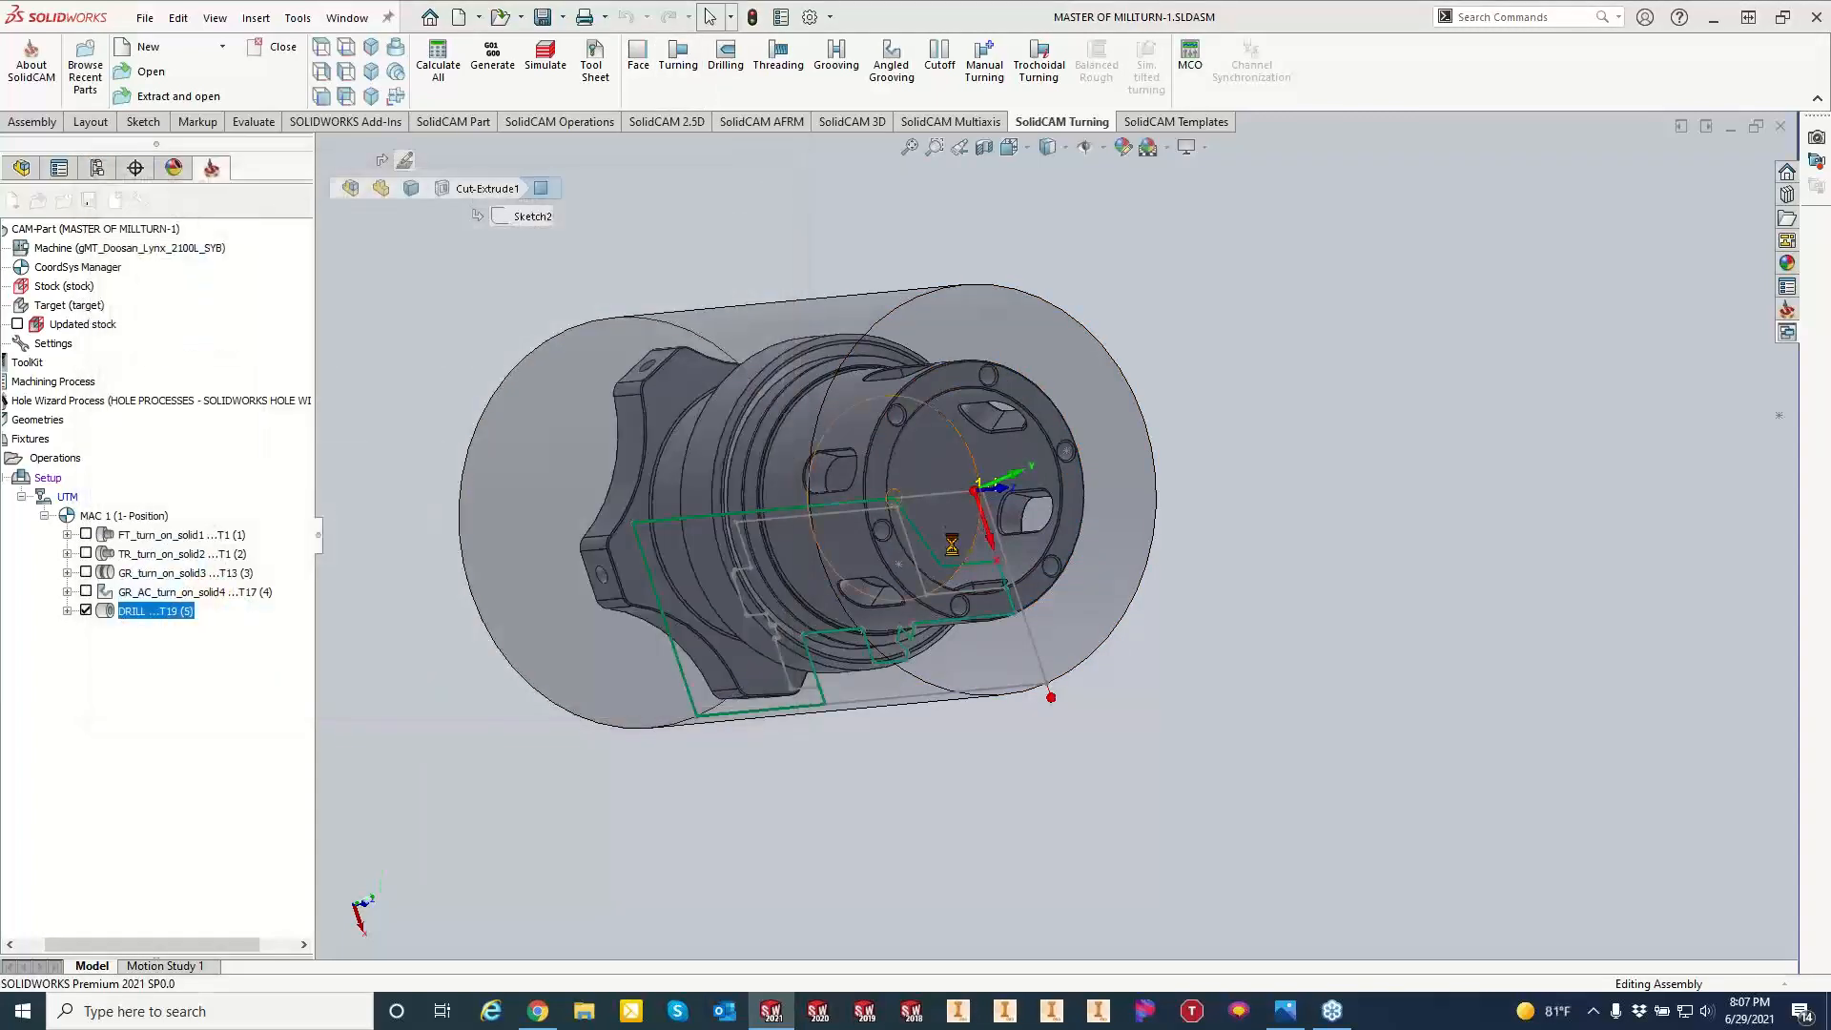
pyautogui.moveTo(953, 536); pyautogui.dragTo(686, 551, button='middle')
pyautogui.click(40, 221)
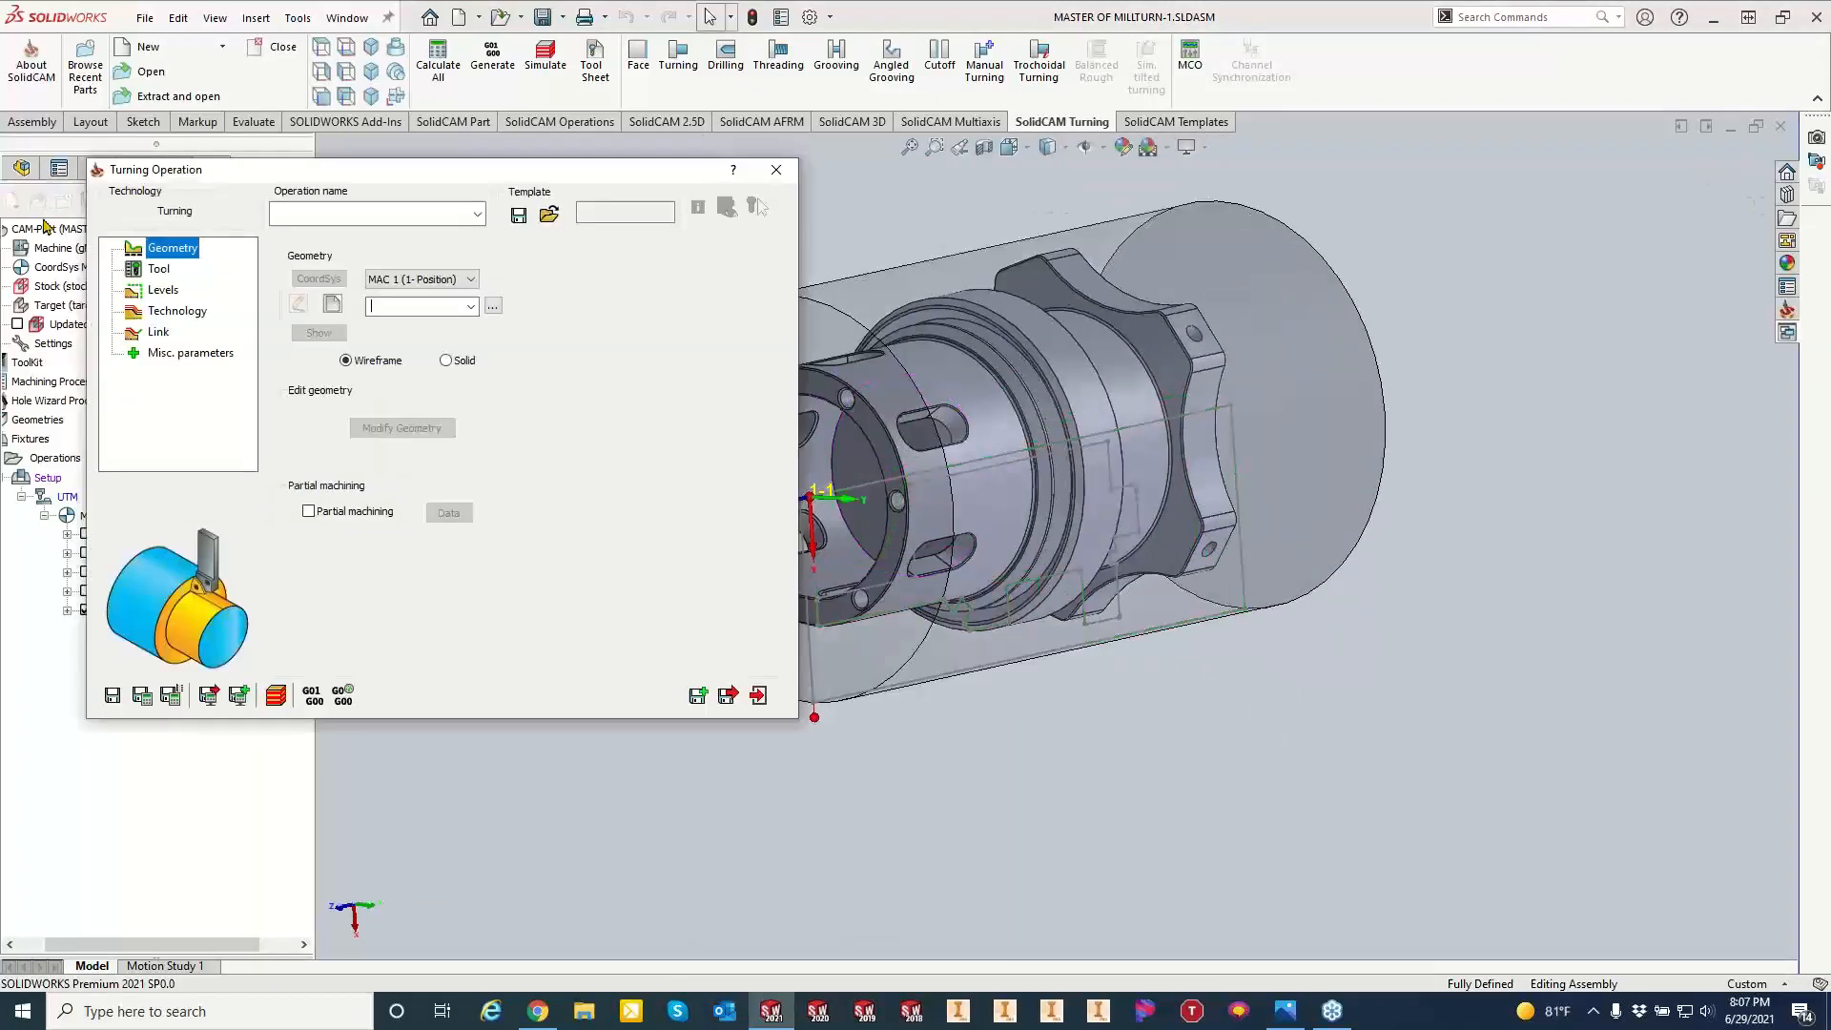
pyautogui.click(332, 304)
pyautogui.moveTo(879, 577); pyautogui.dragTo(763, 577, button='middle')
pyautogui.click(758, 579)
pyautogui.click(760, 580)
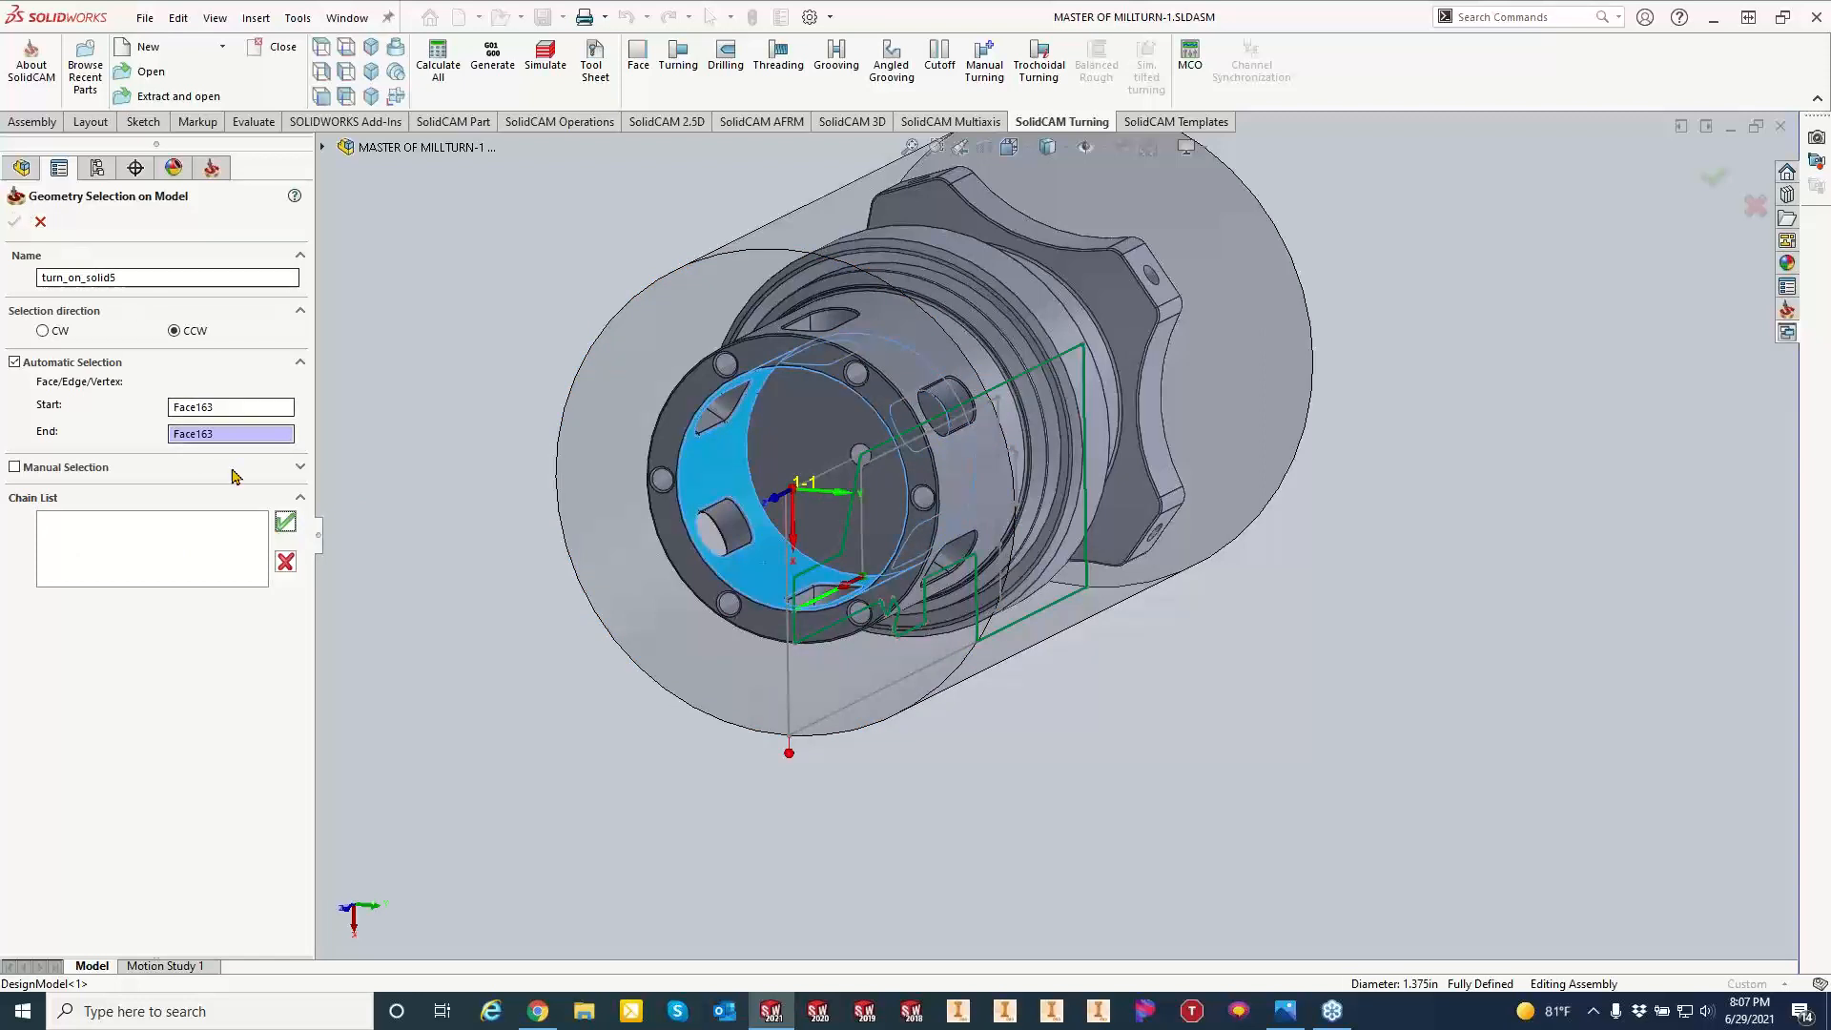
pyautogui.click(285, 522)
pyautogui.click(13, 222)
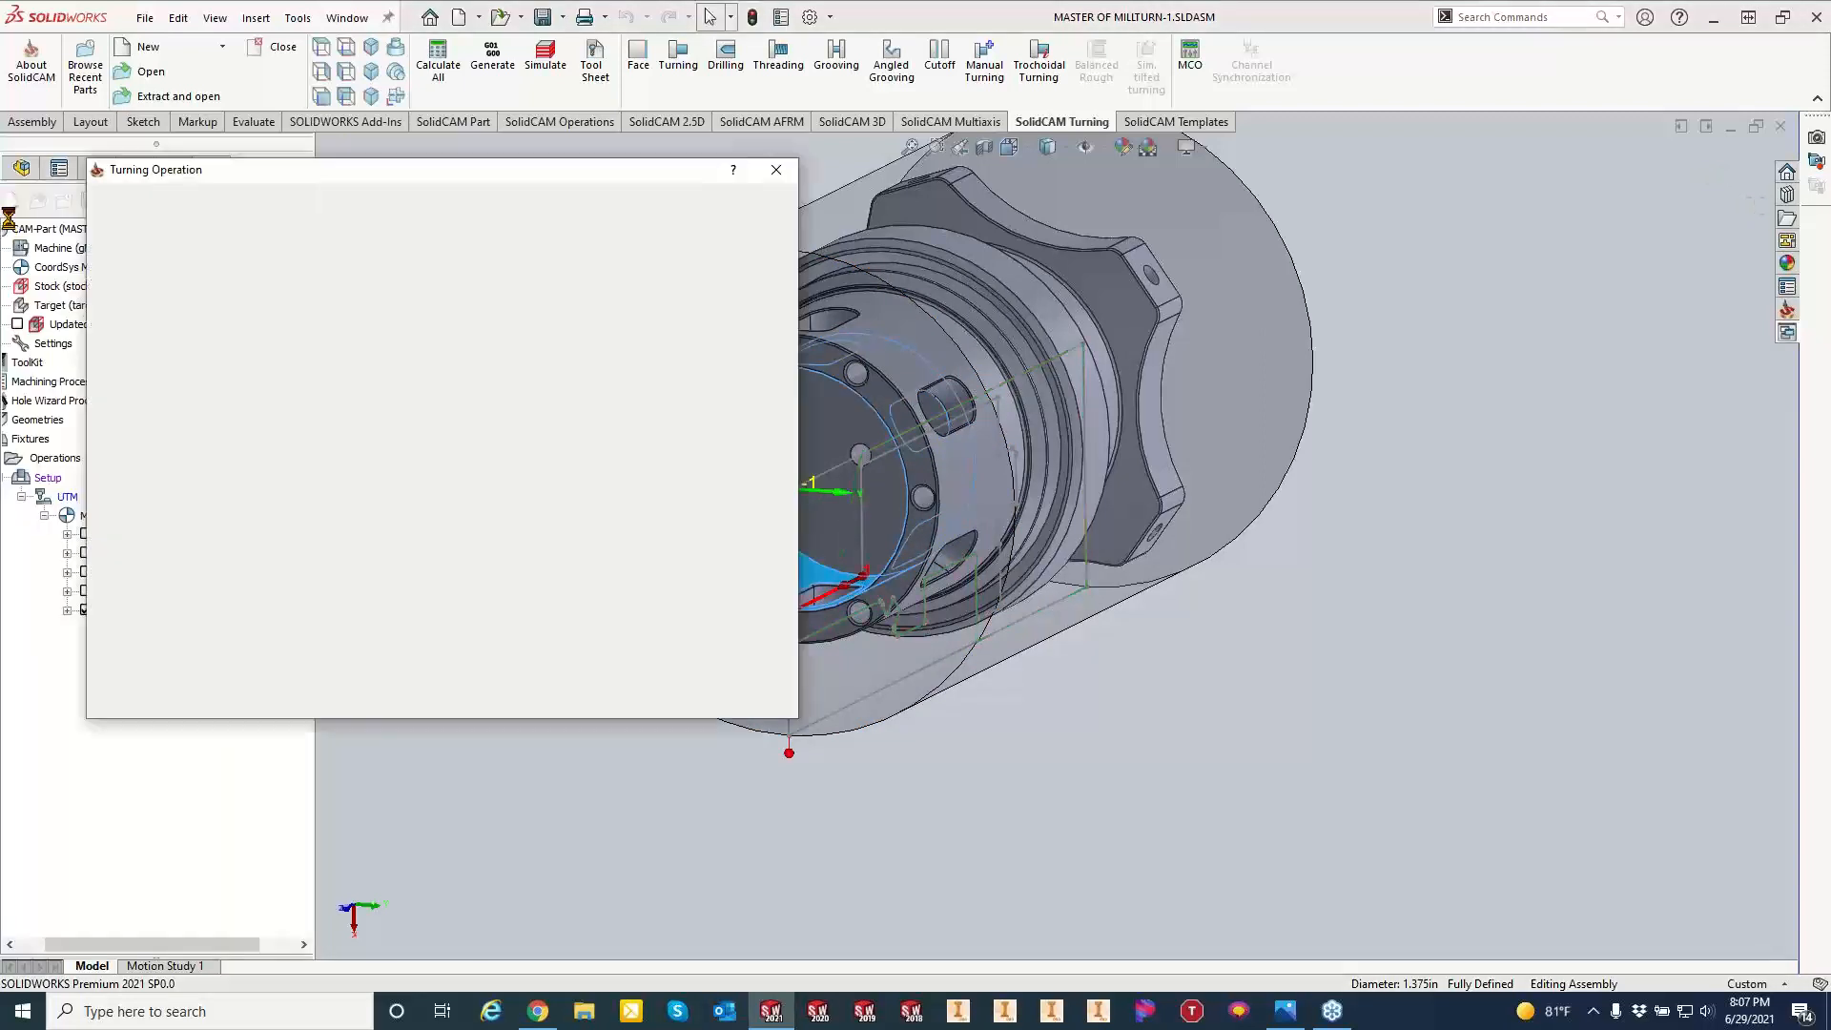
# Reverse the direction of Chain 1 in the turning geometry and accept the modified geometry.
pyautogui.click(397, 434)
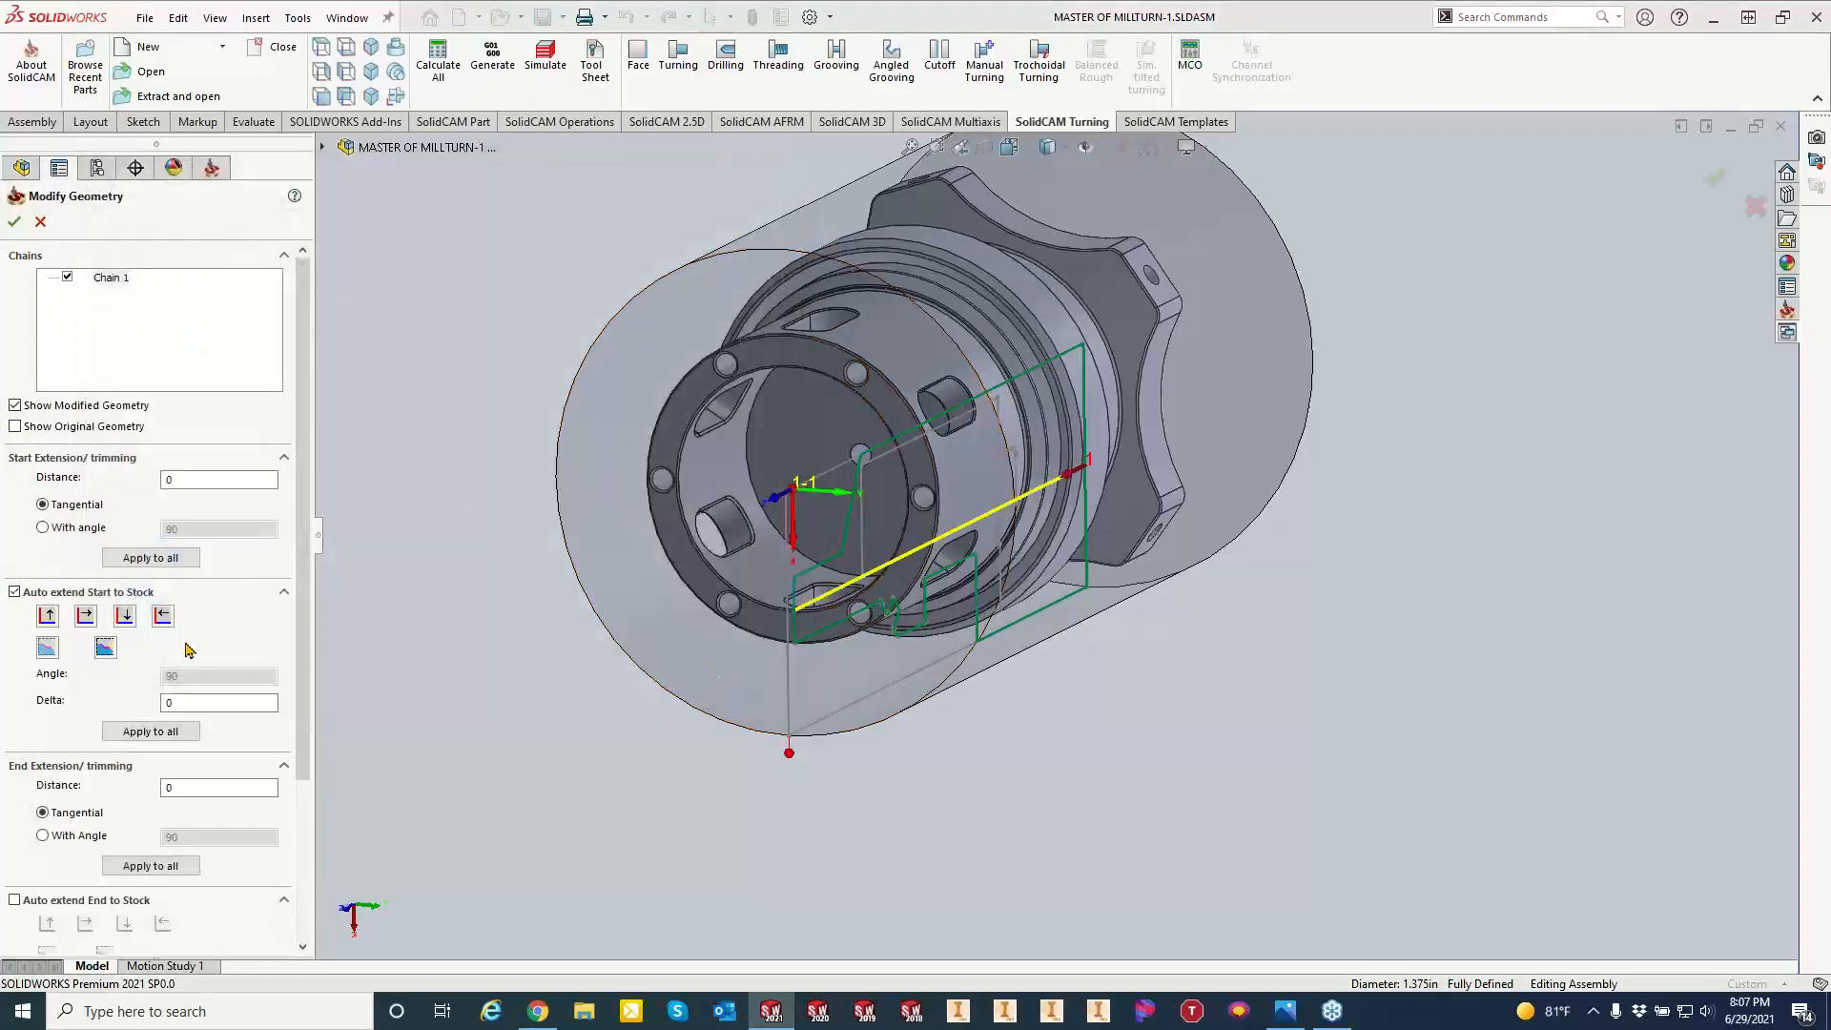
pyautogui.rightClick(114, 280)
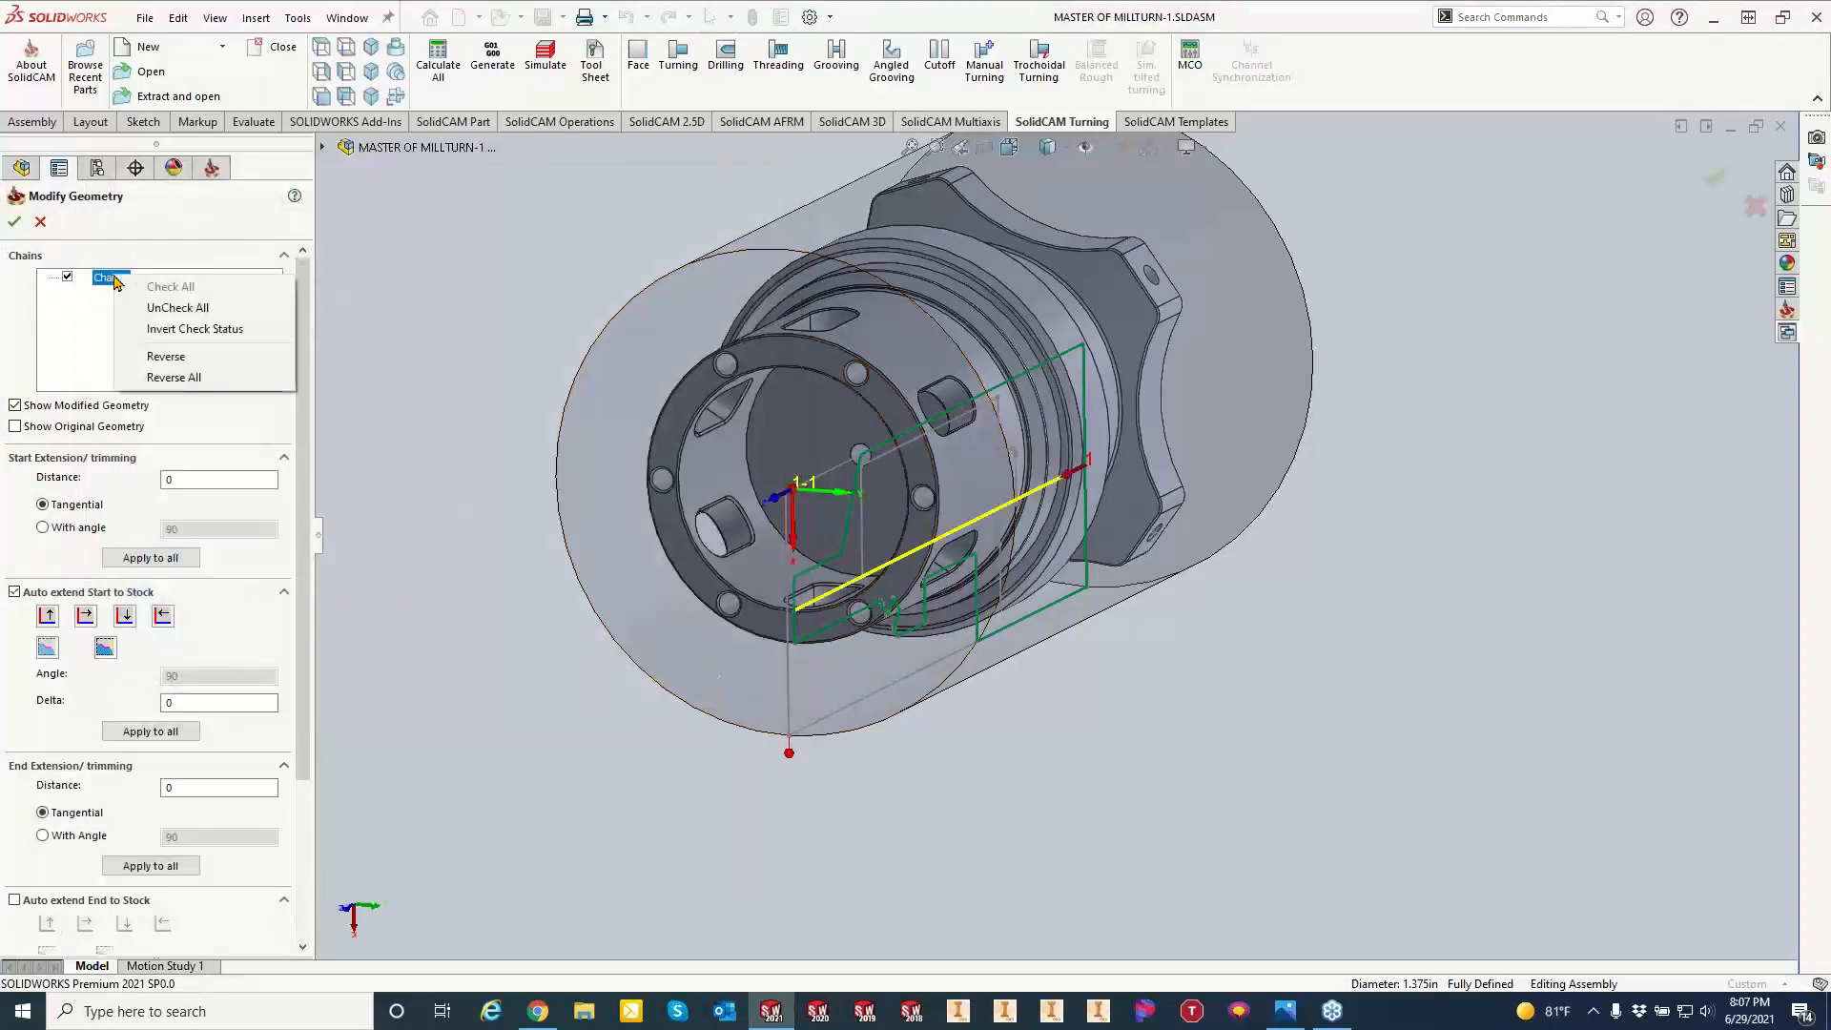
pyautogui.click(162, 355)
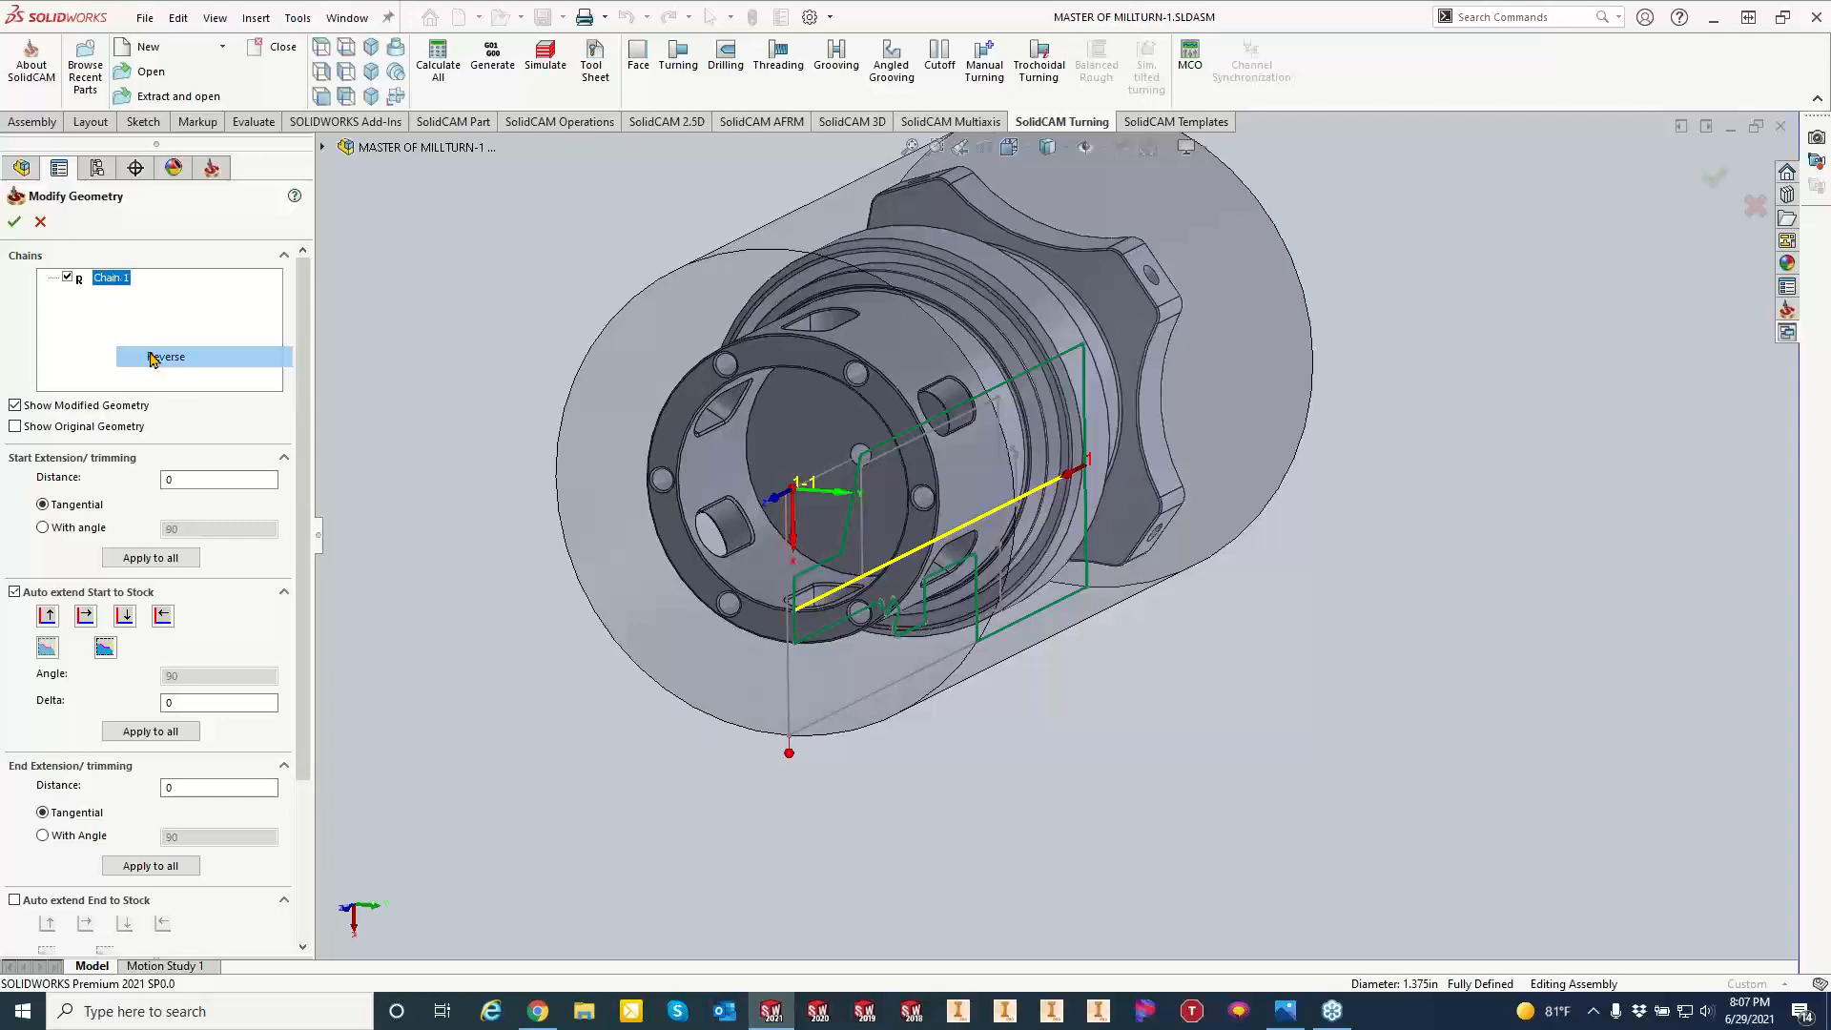
pyautogui.moveTo(719, 548); pyautogui.dragTo(961, 658, button='middle')
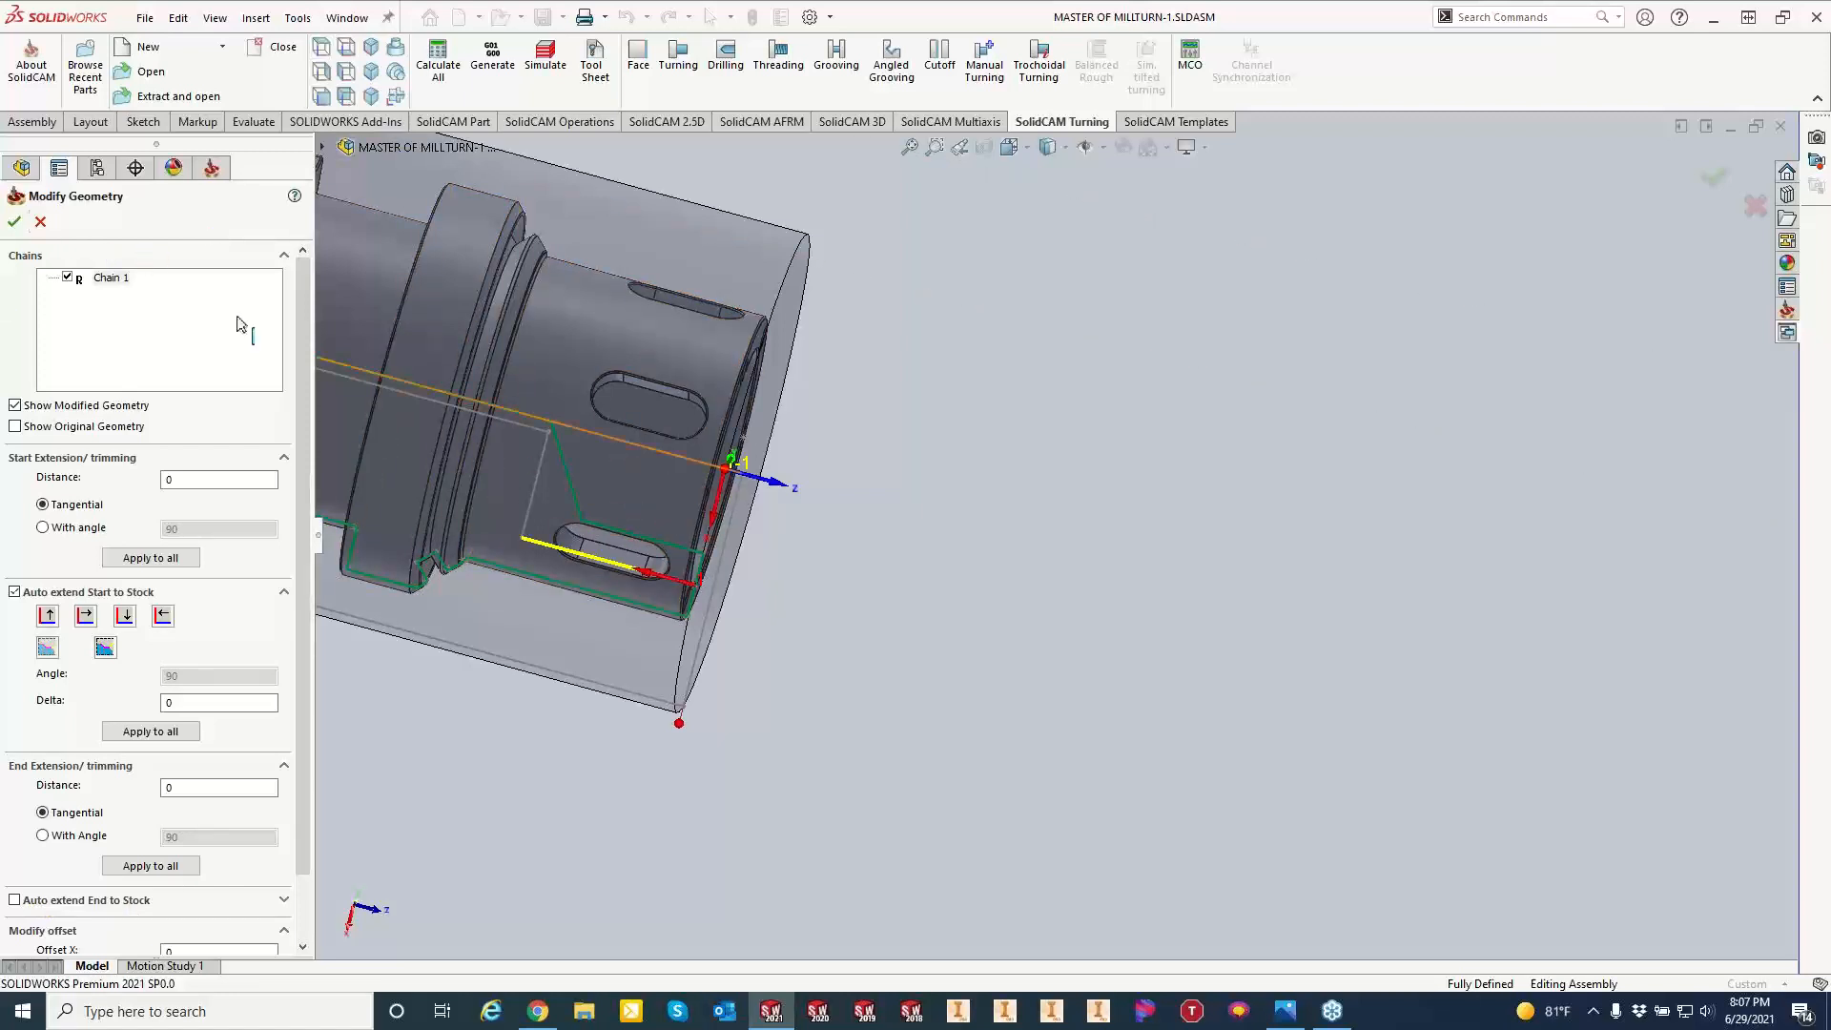
pyautogui.click(15, 221)
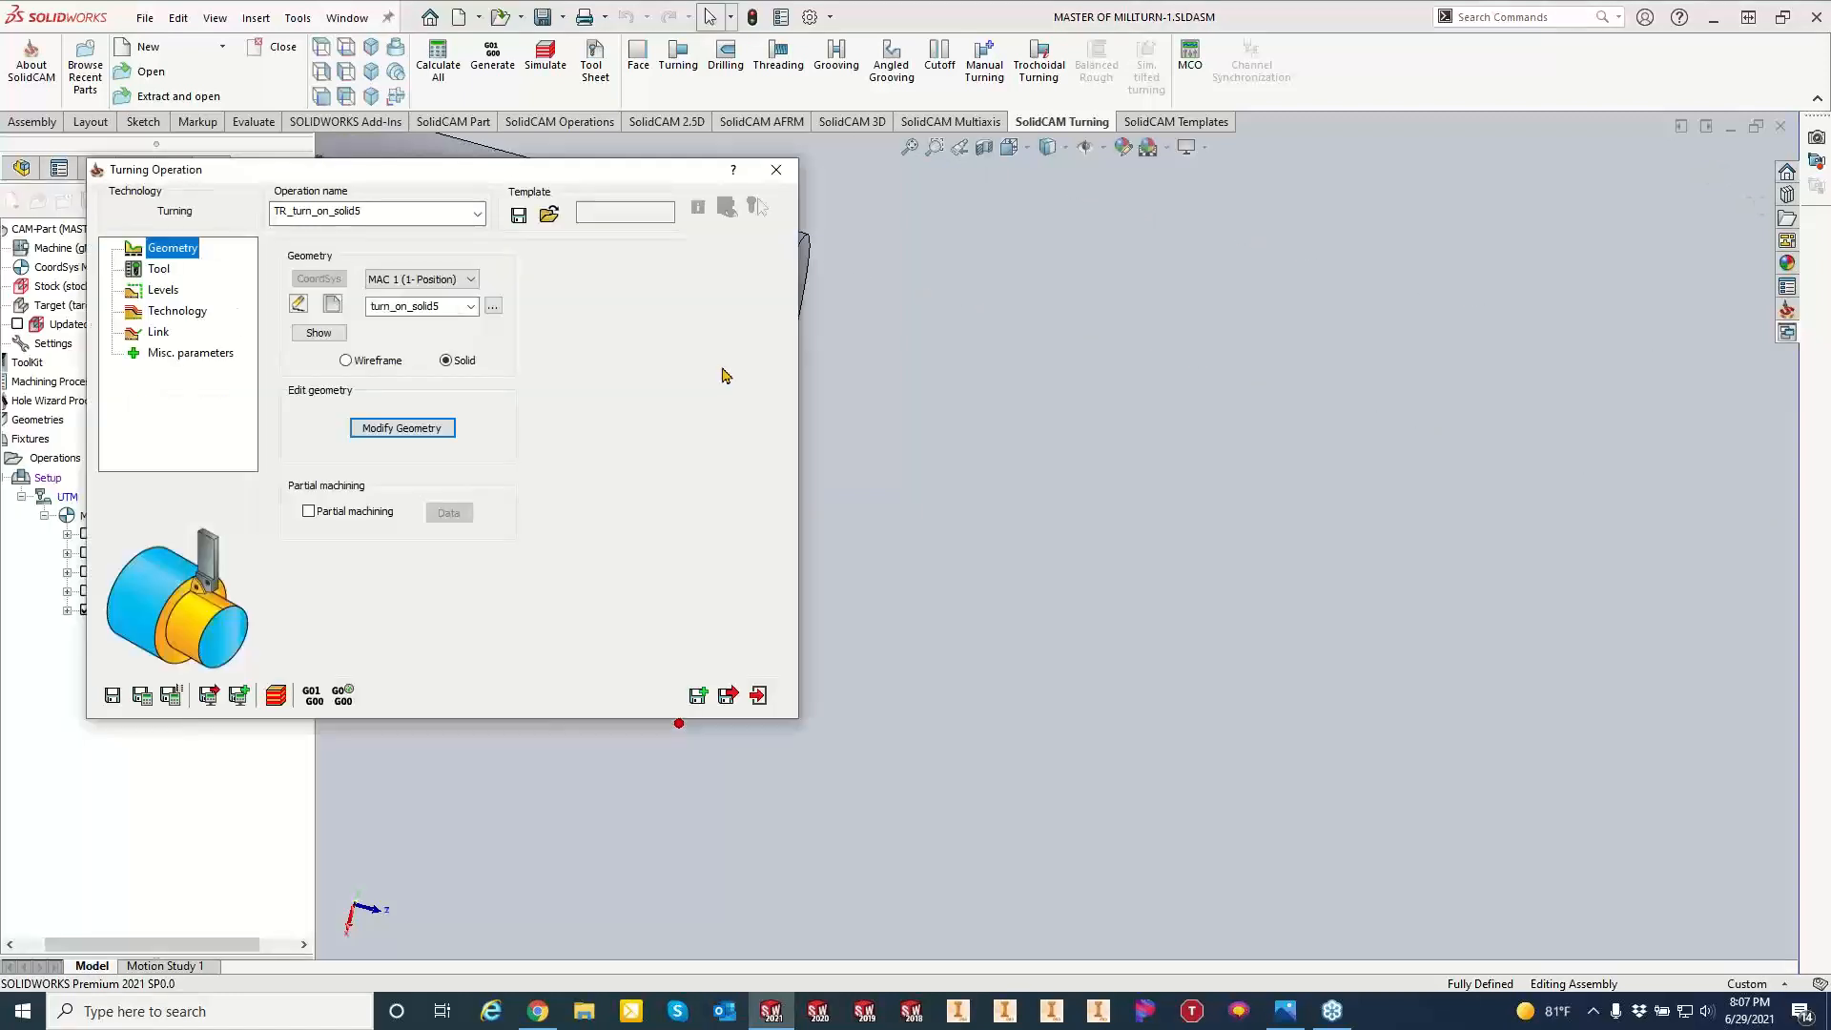
# Add a new Int. Turning tool to the upper turret's tool list for this turning operation.
pyautogui.click(159, 269)
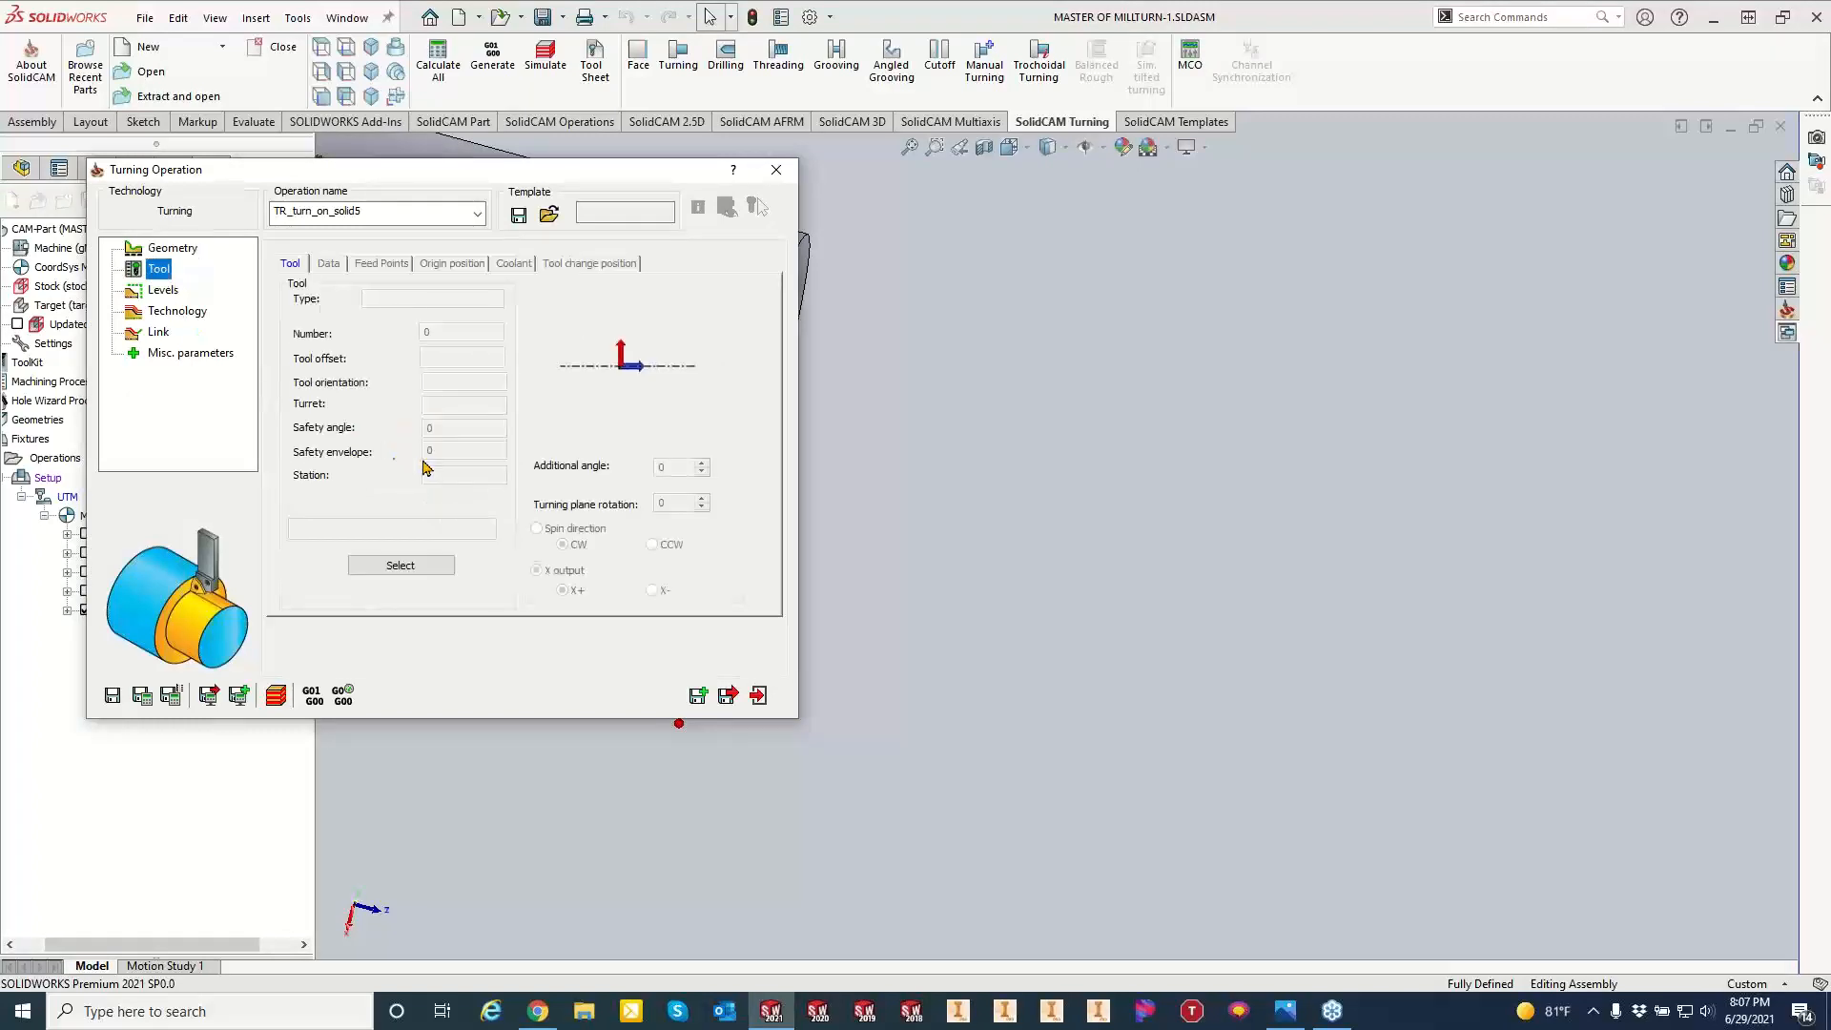
pyautogui.click(425, 569)
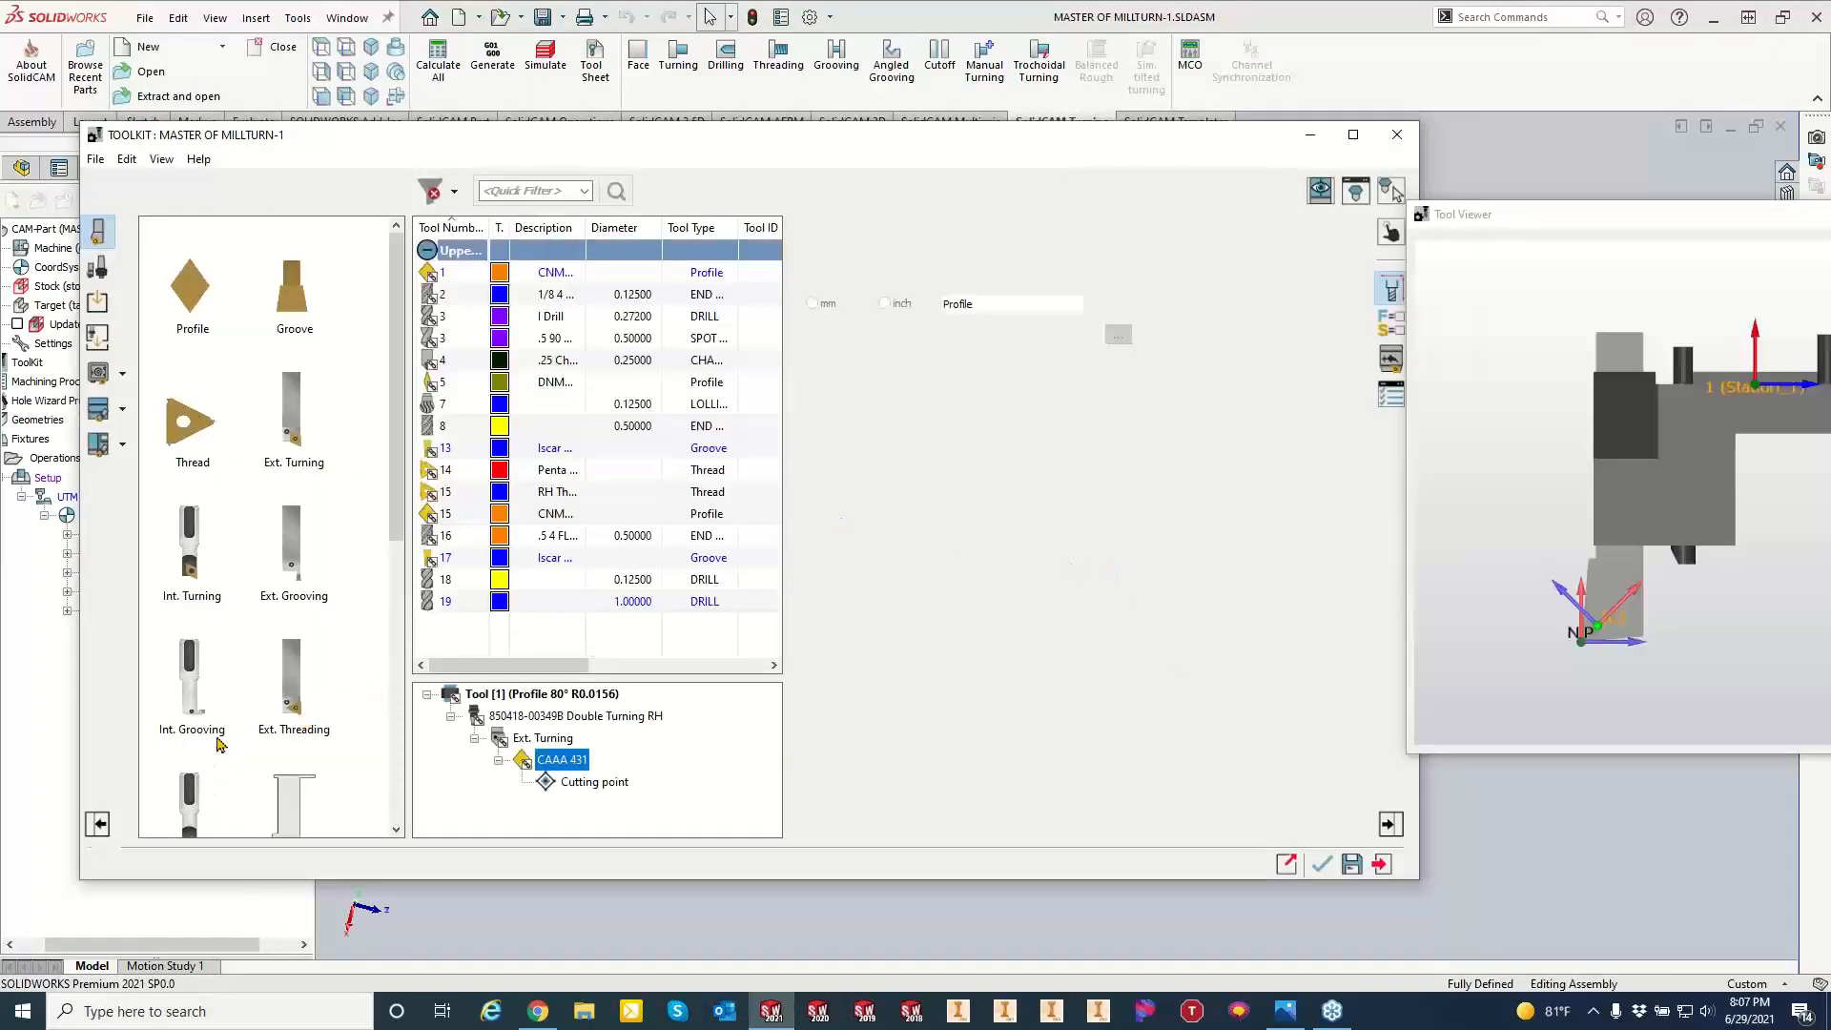
pyautogui.click(195, 554)
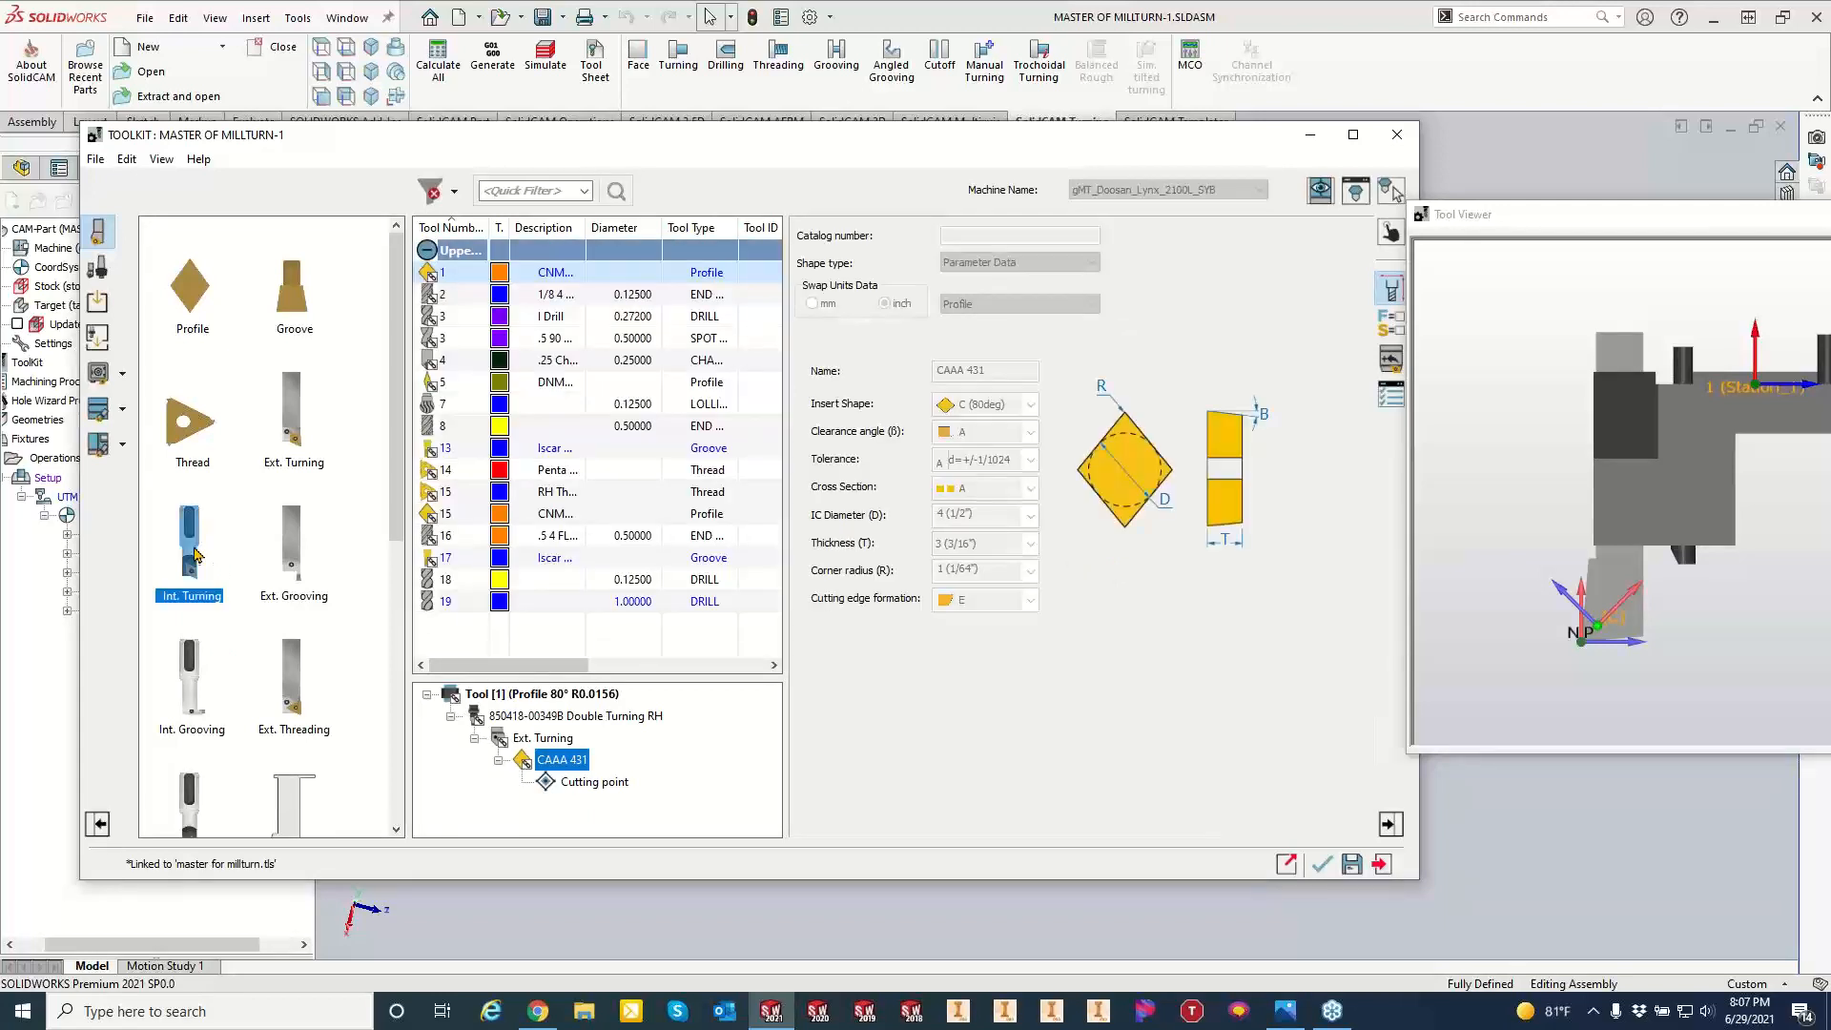
pyautogui.moveTo(195, 563); pyautogui.dragTo(479, 642)
pyautogui.moveTo(480, 641); pyautogui.dragTo(480, 642)
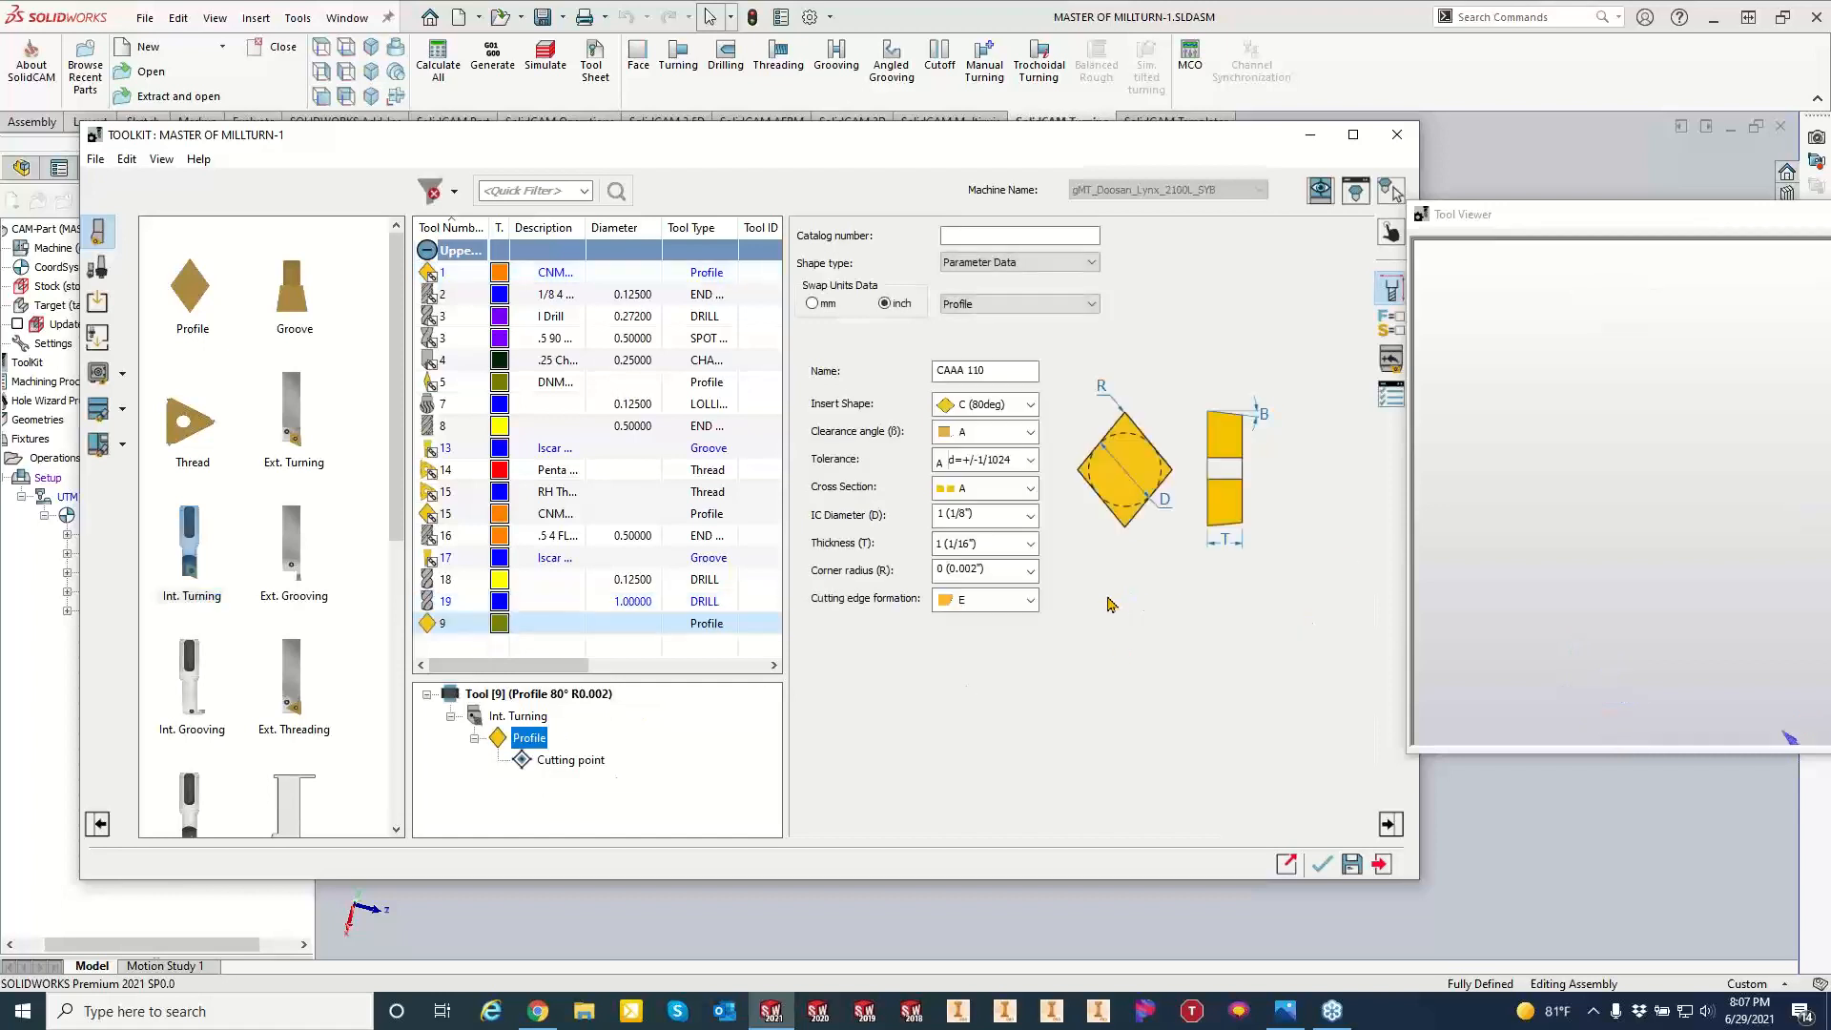
# Inspect the new tool's insert and its Int. Turning holder in the Tool Viewer.
pyautogui.rightClick(1654, 576)
pyautogui.click(1678, 630)
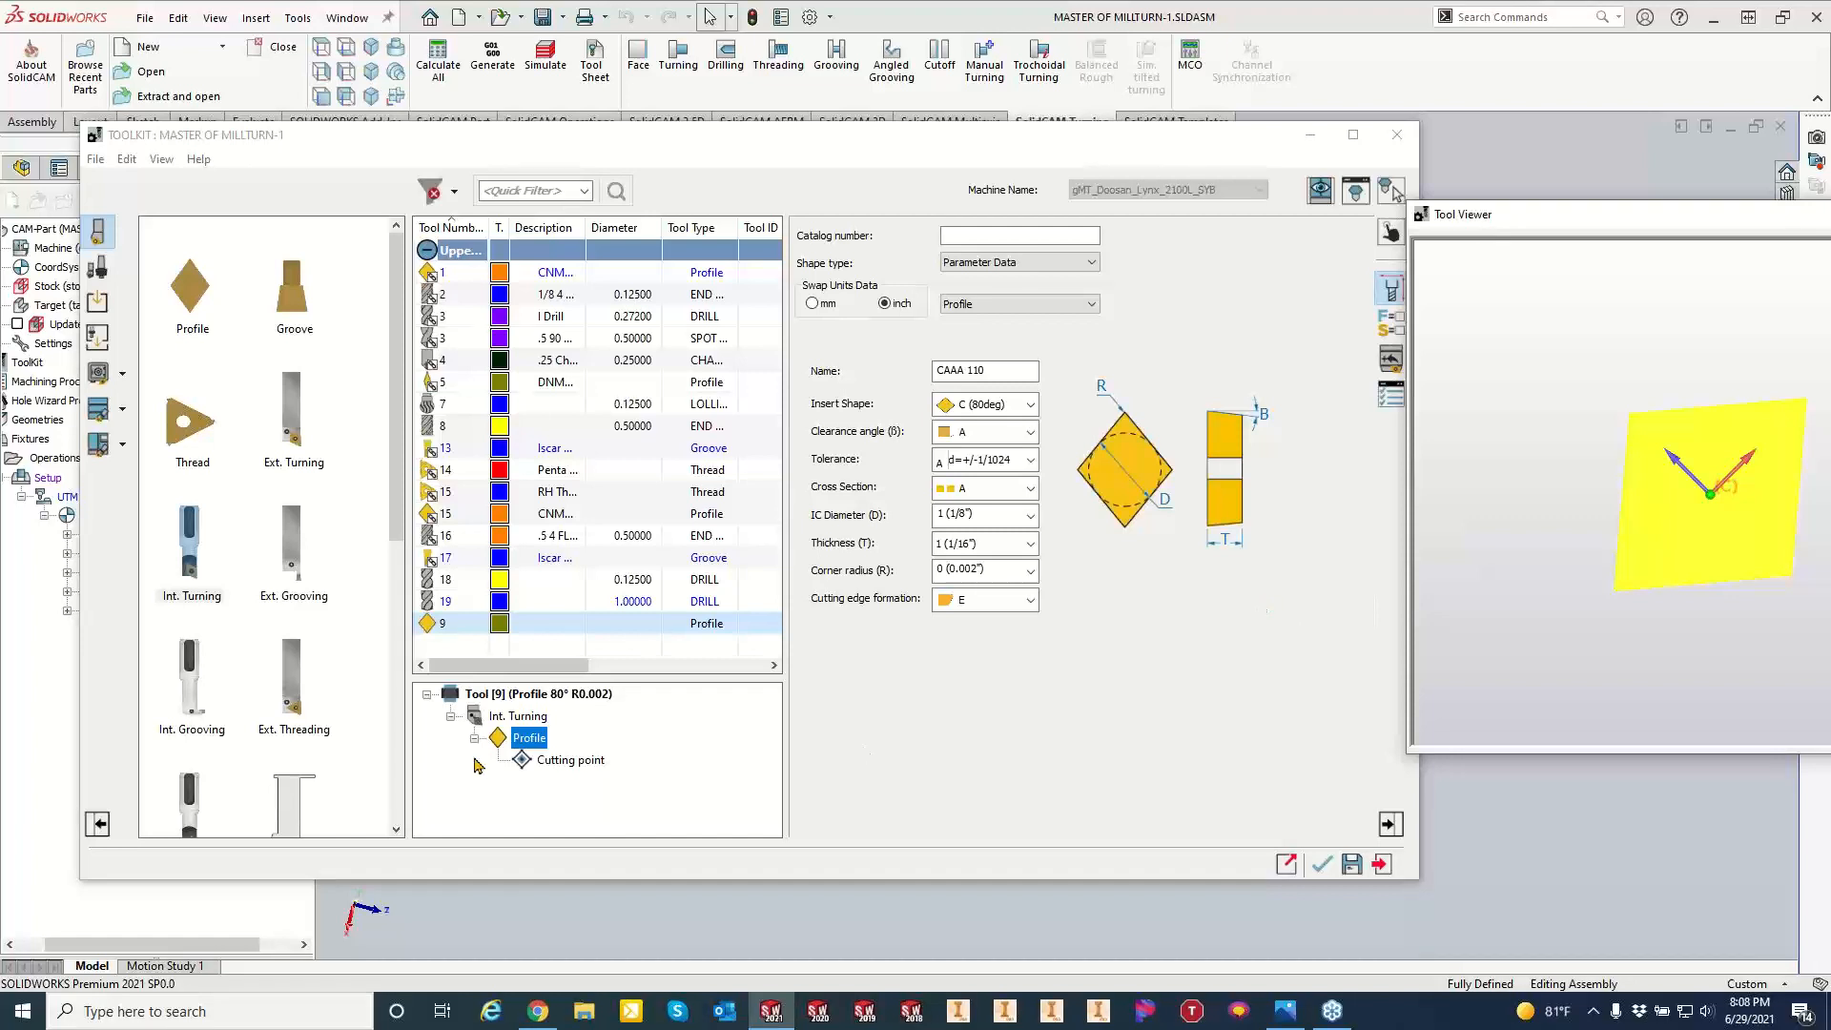
pyautogui.click(515, 717)
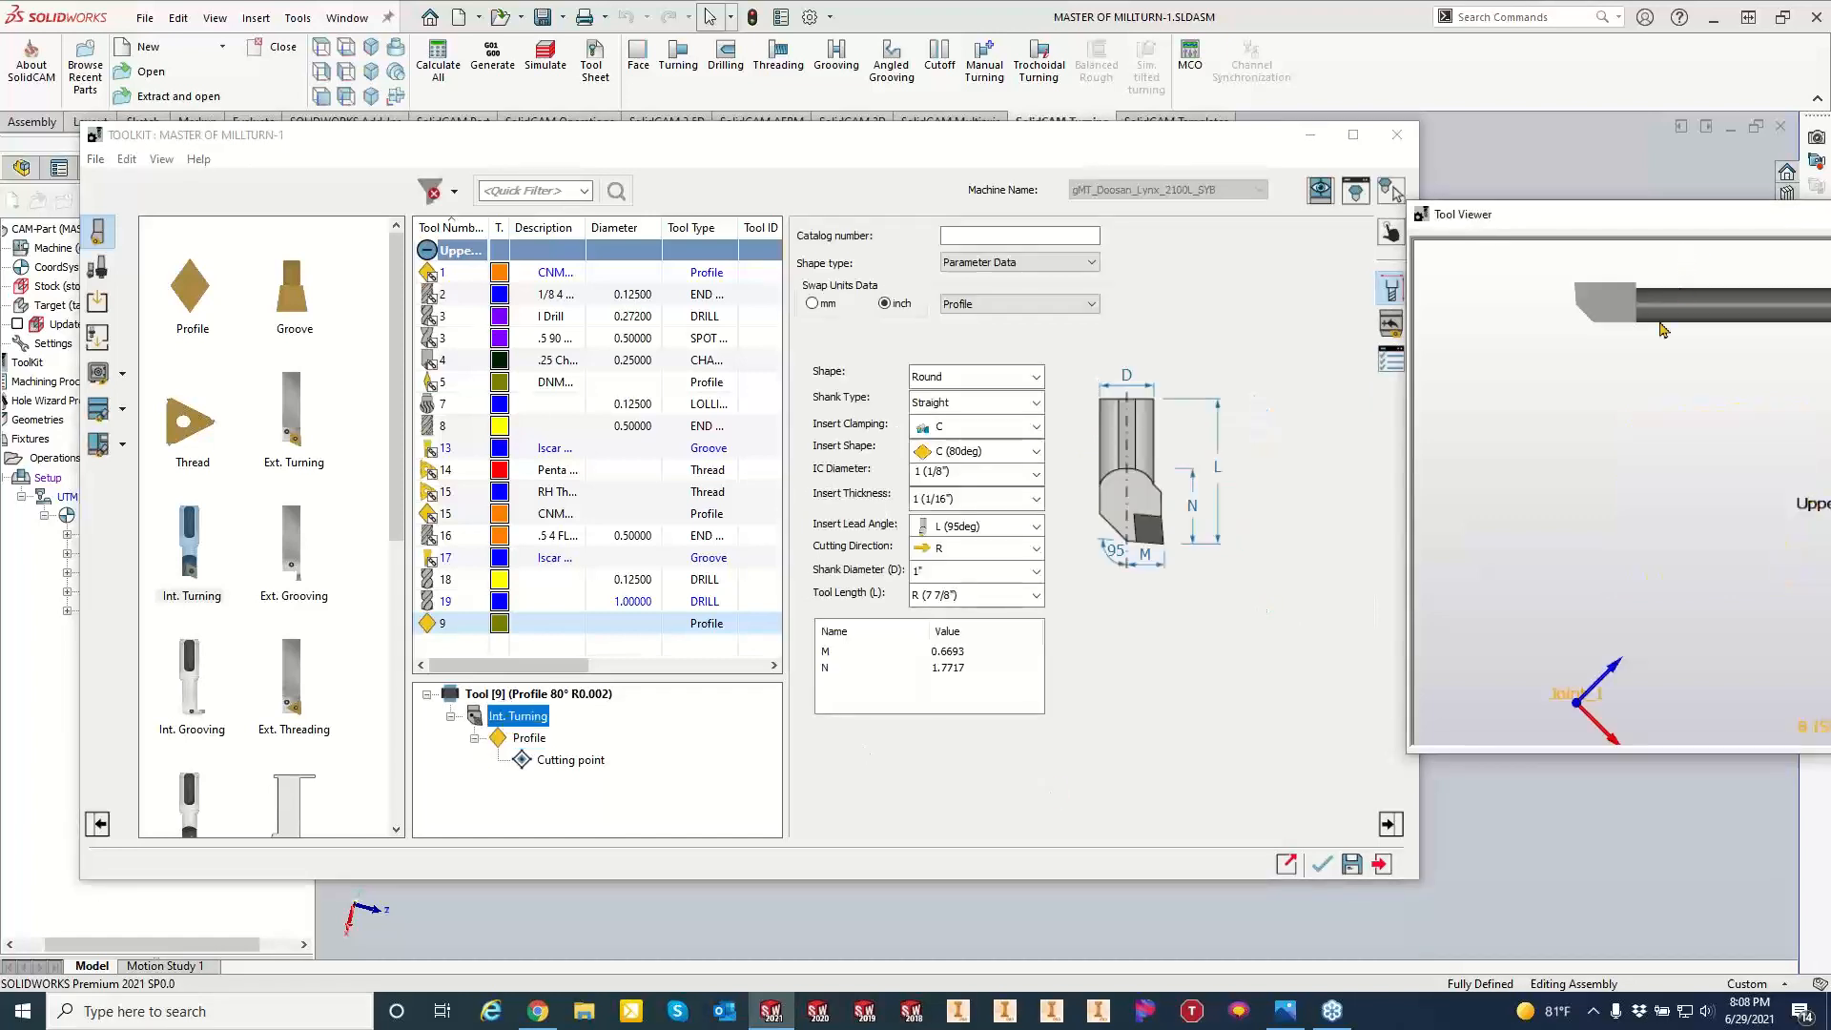
pyautogui.moveTo(1179, 143); pyautogui.dragTo(1099, 24)
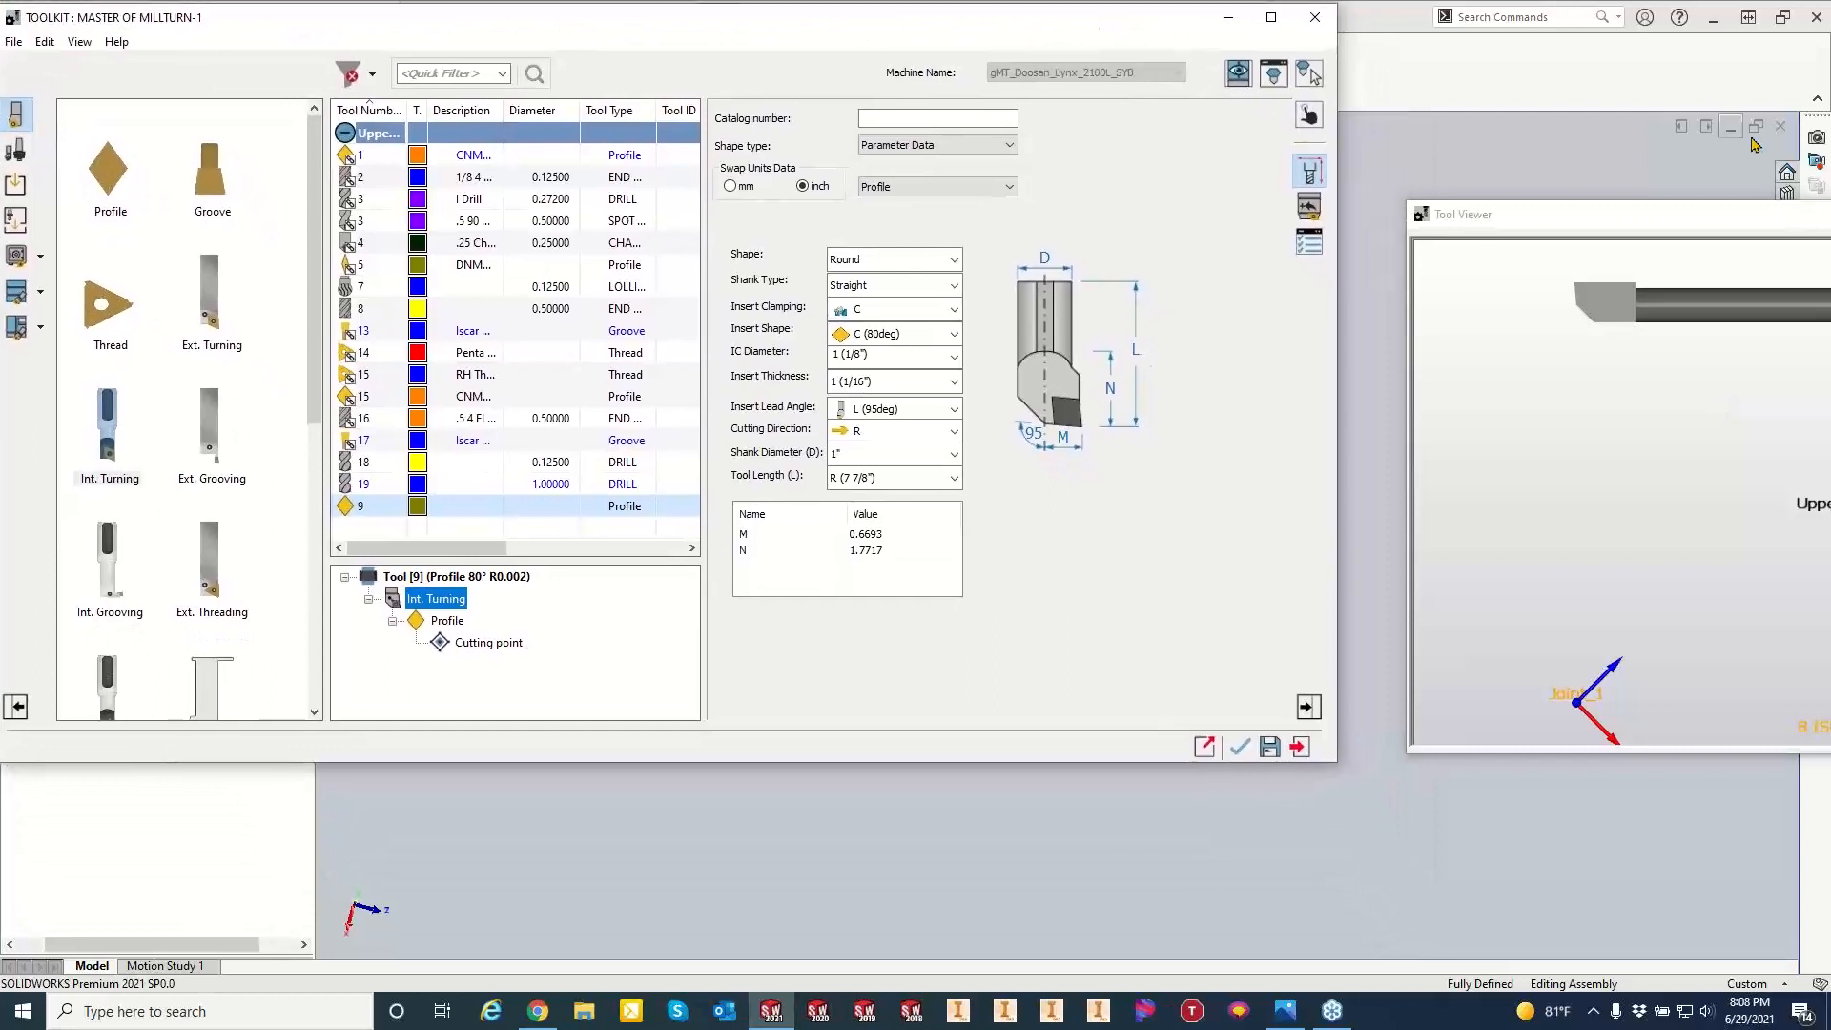
pyautogui.moveTo(1667, 215); pyautogui.dragTo(1452, 358)
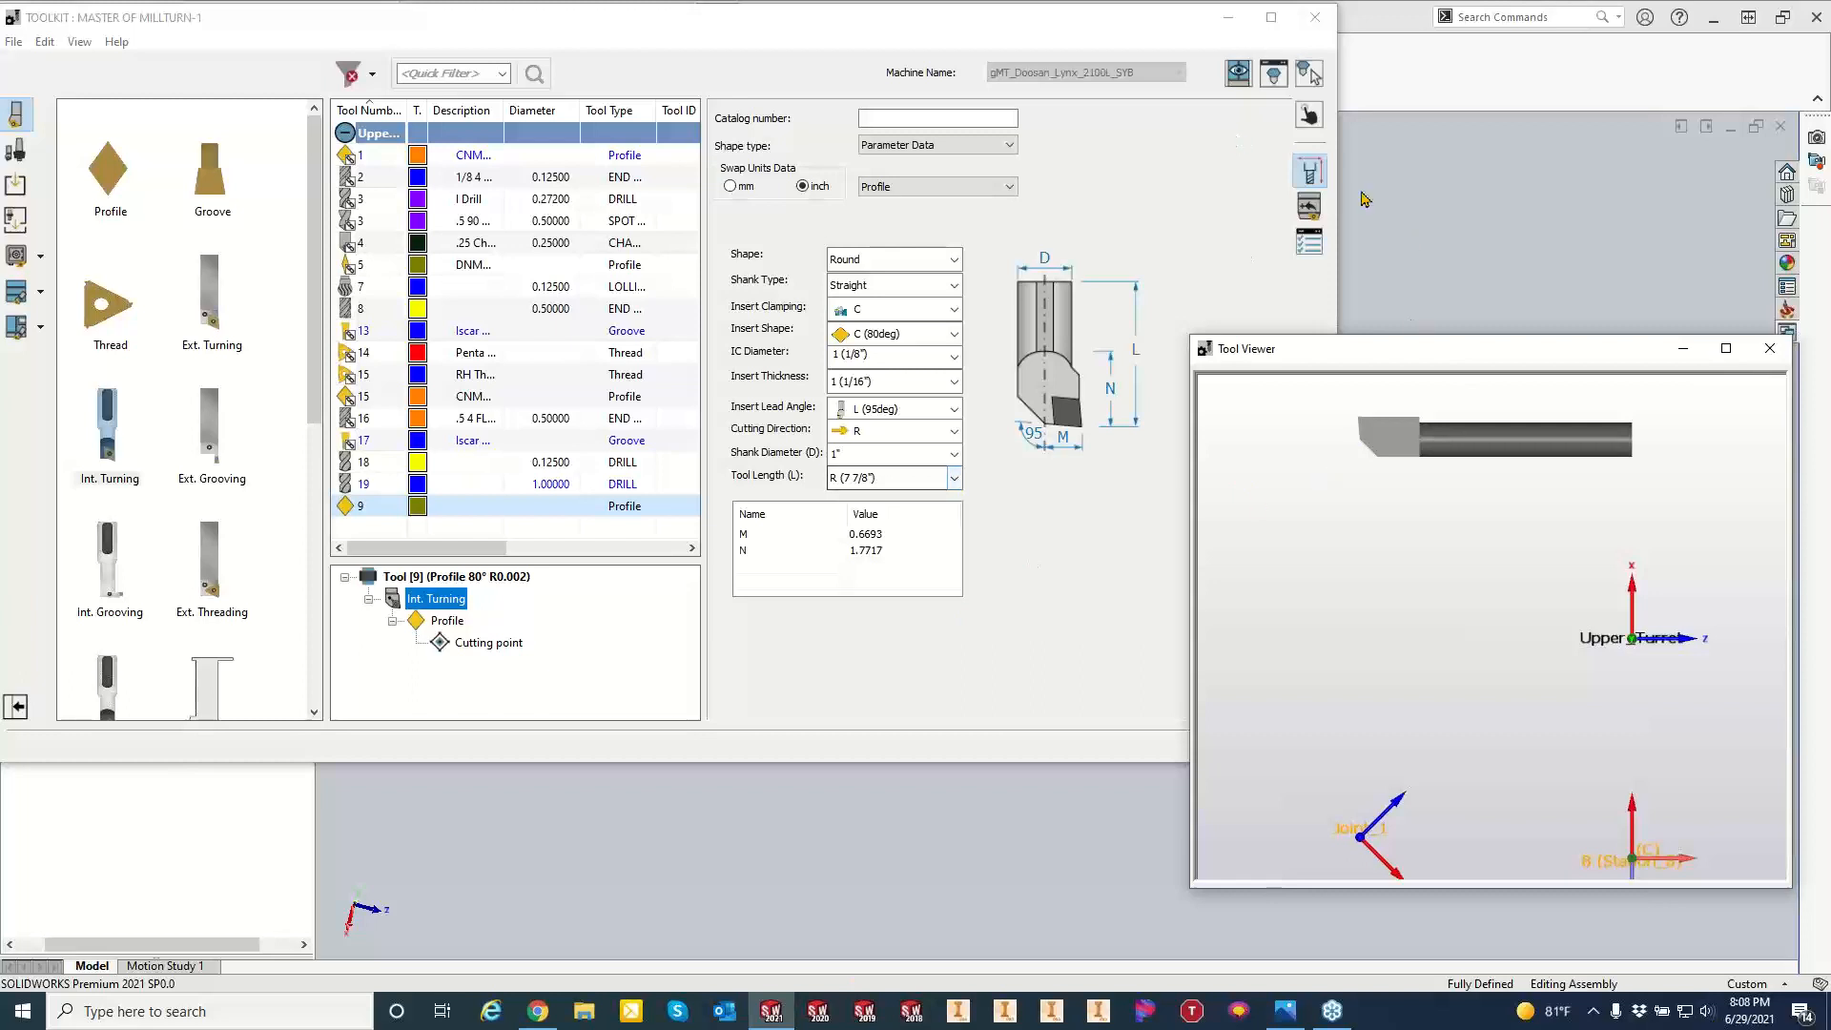
# Check the internal turning tool's mounting in the machine preview, and select the tool for the operation.
pyautogui.click(1273, 76)
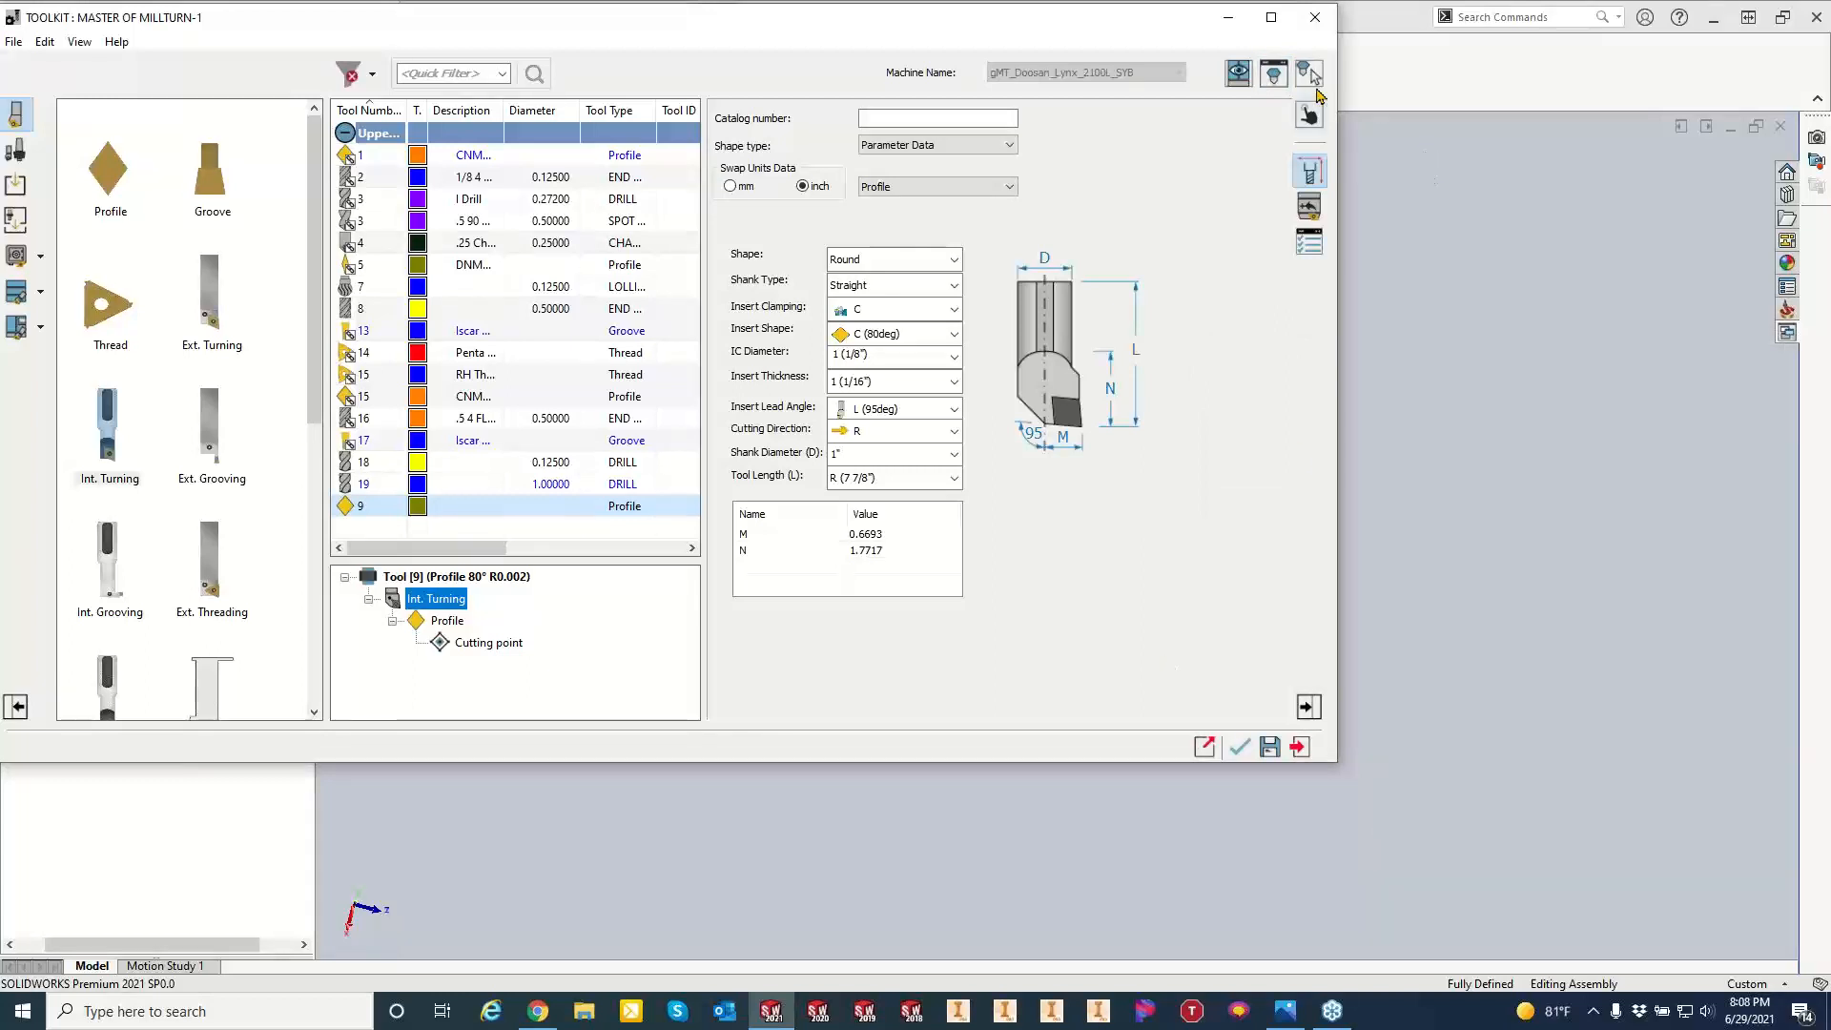
pyautogui.click(1238, 75)
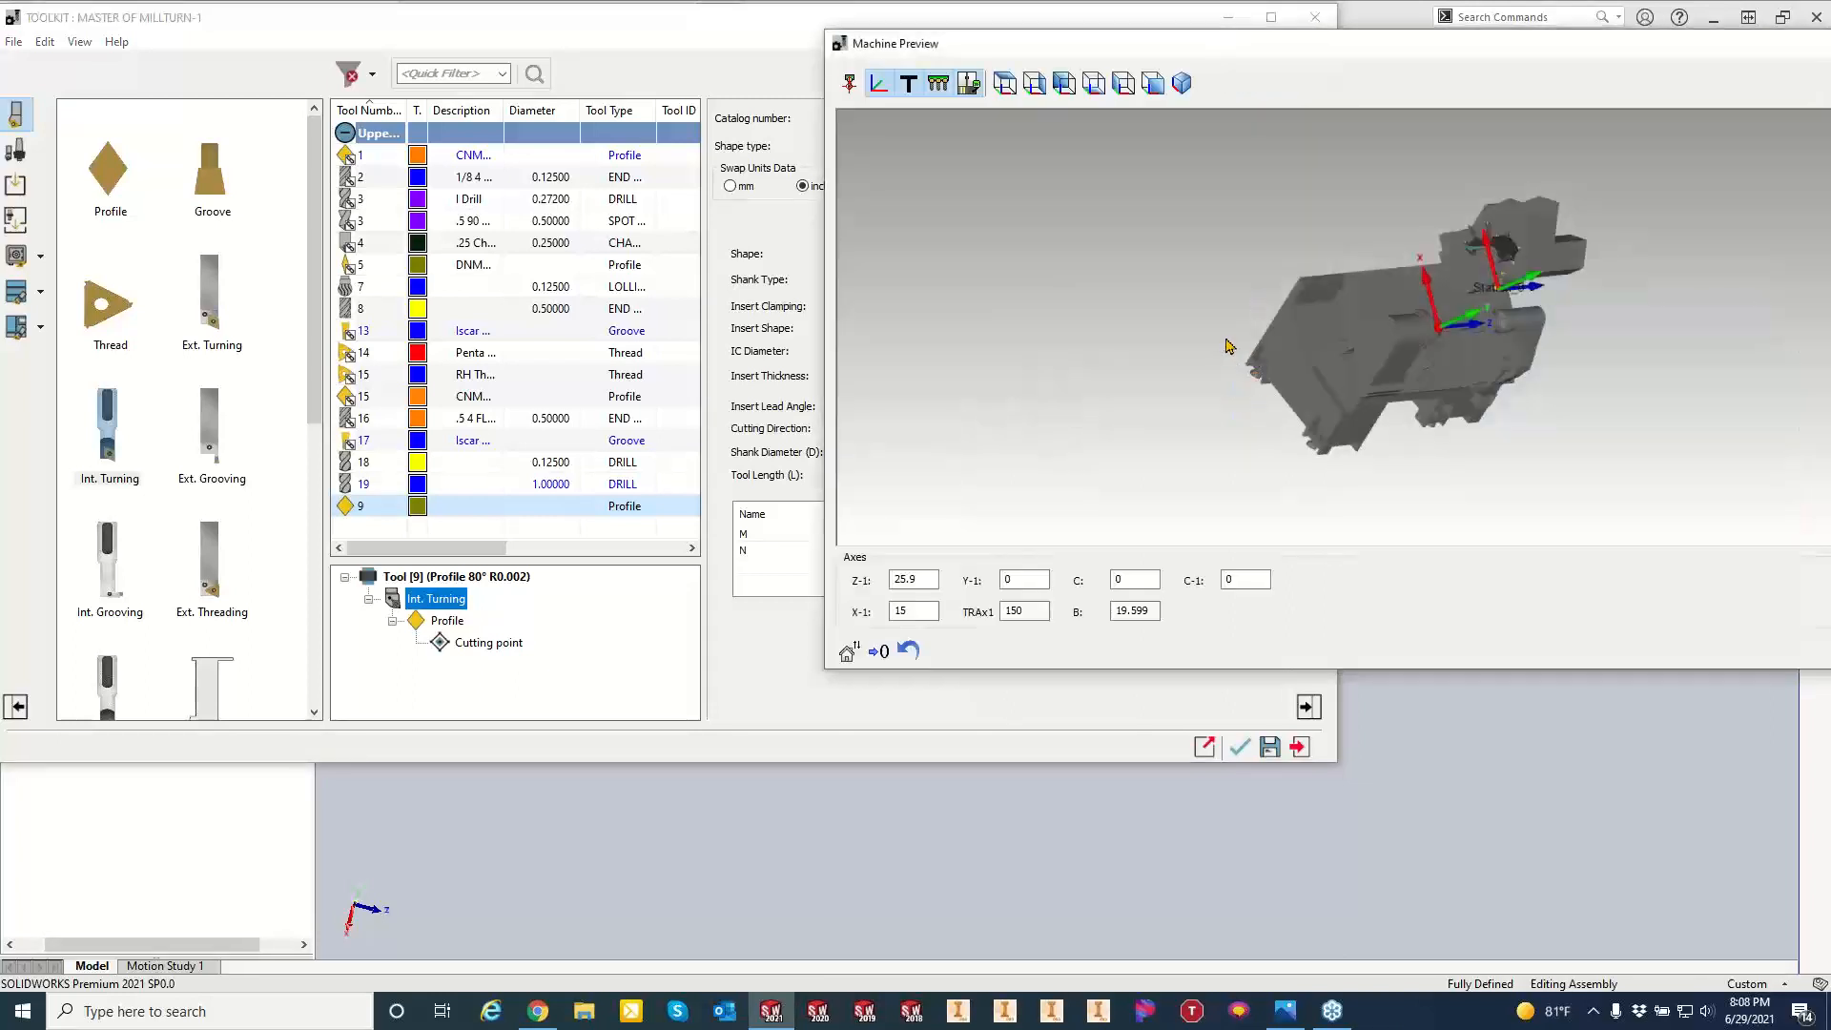
pyautogui.scroll(5, 1457, 288)
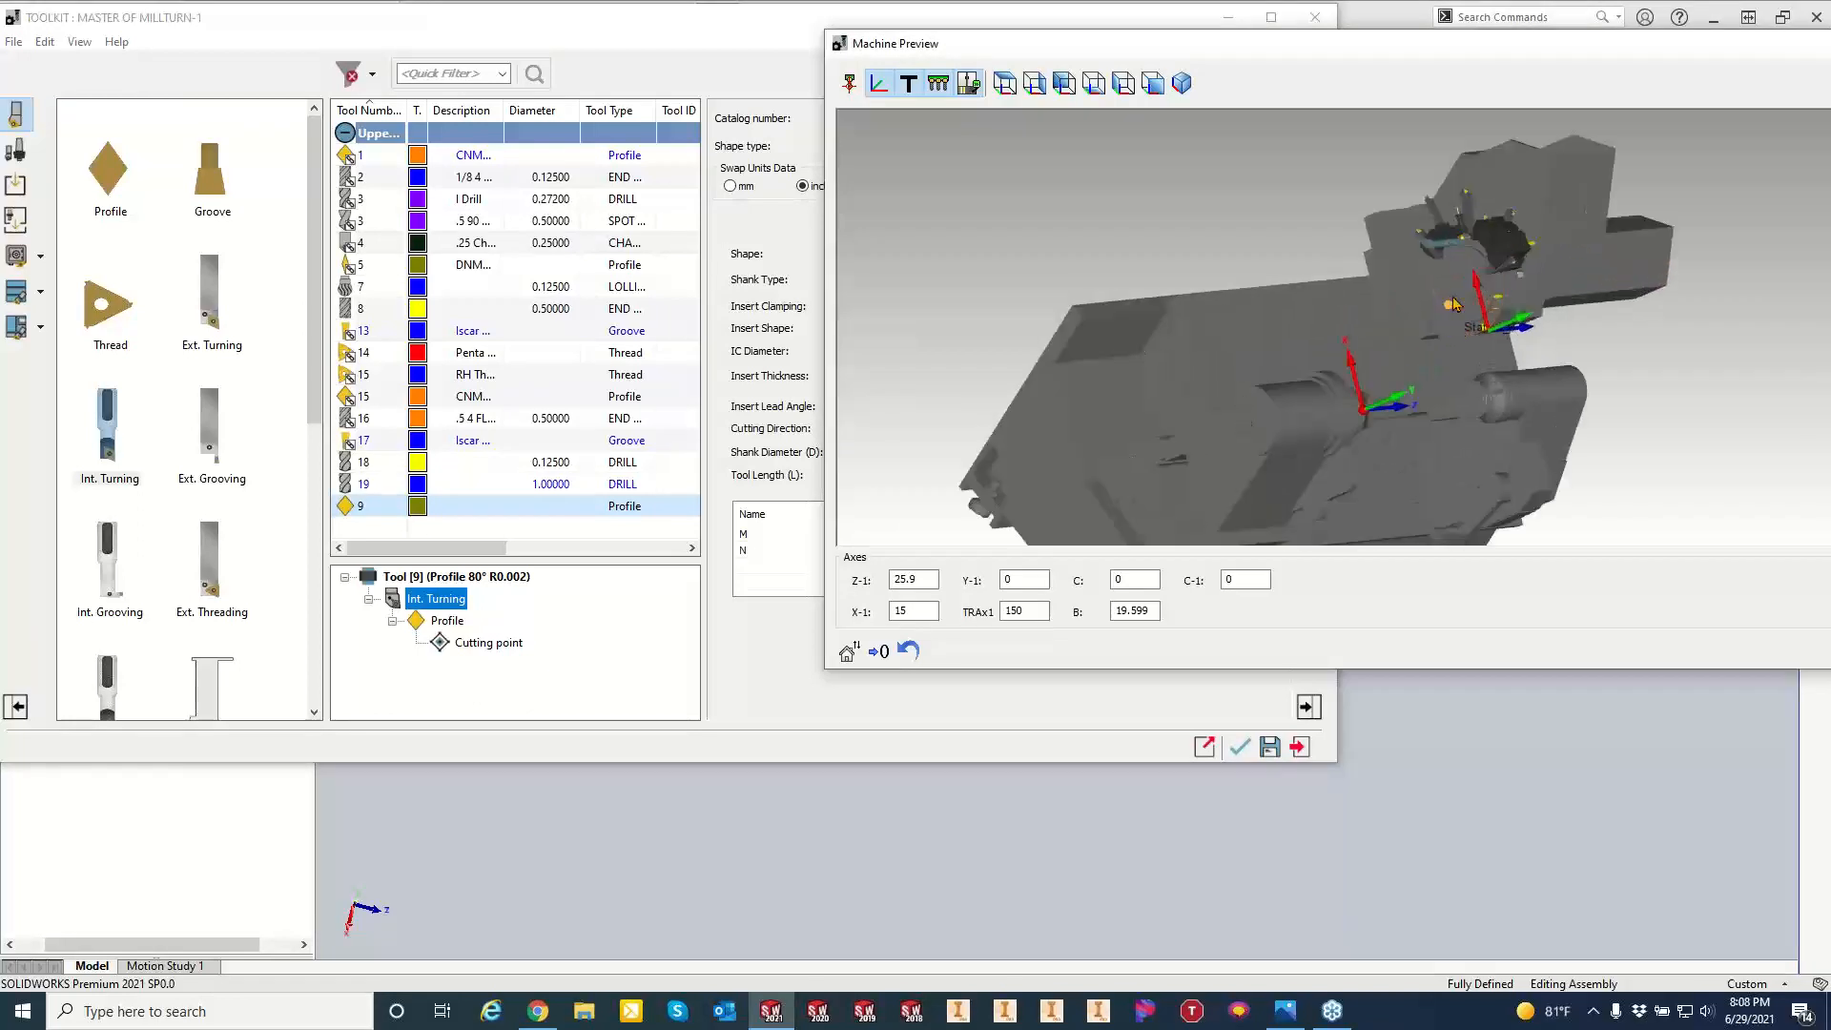
pyautogui.moveTo(1457, 288); pyautogui.dragTo(1361, 317, button='middle')
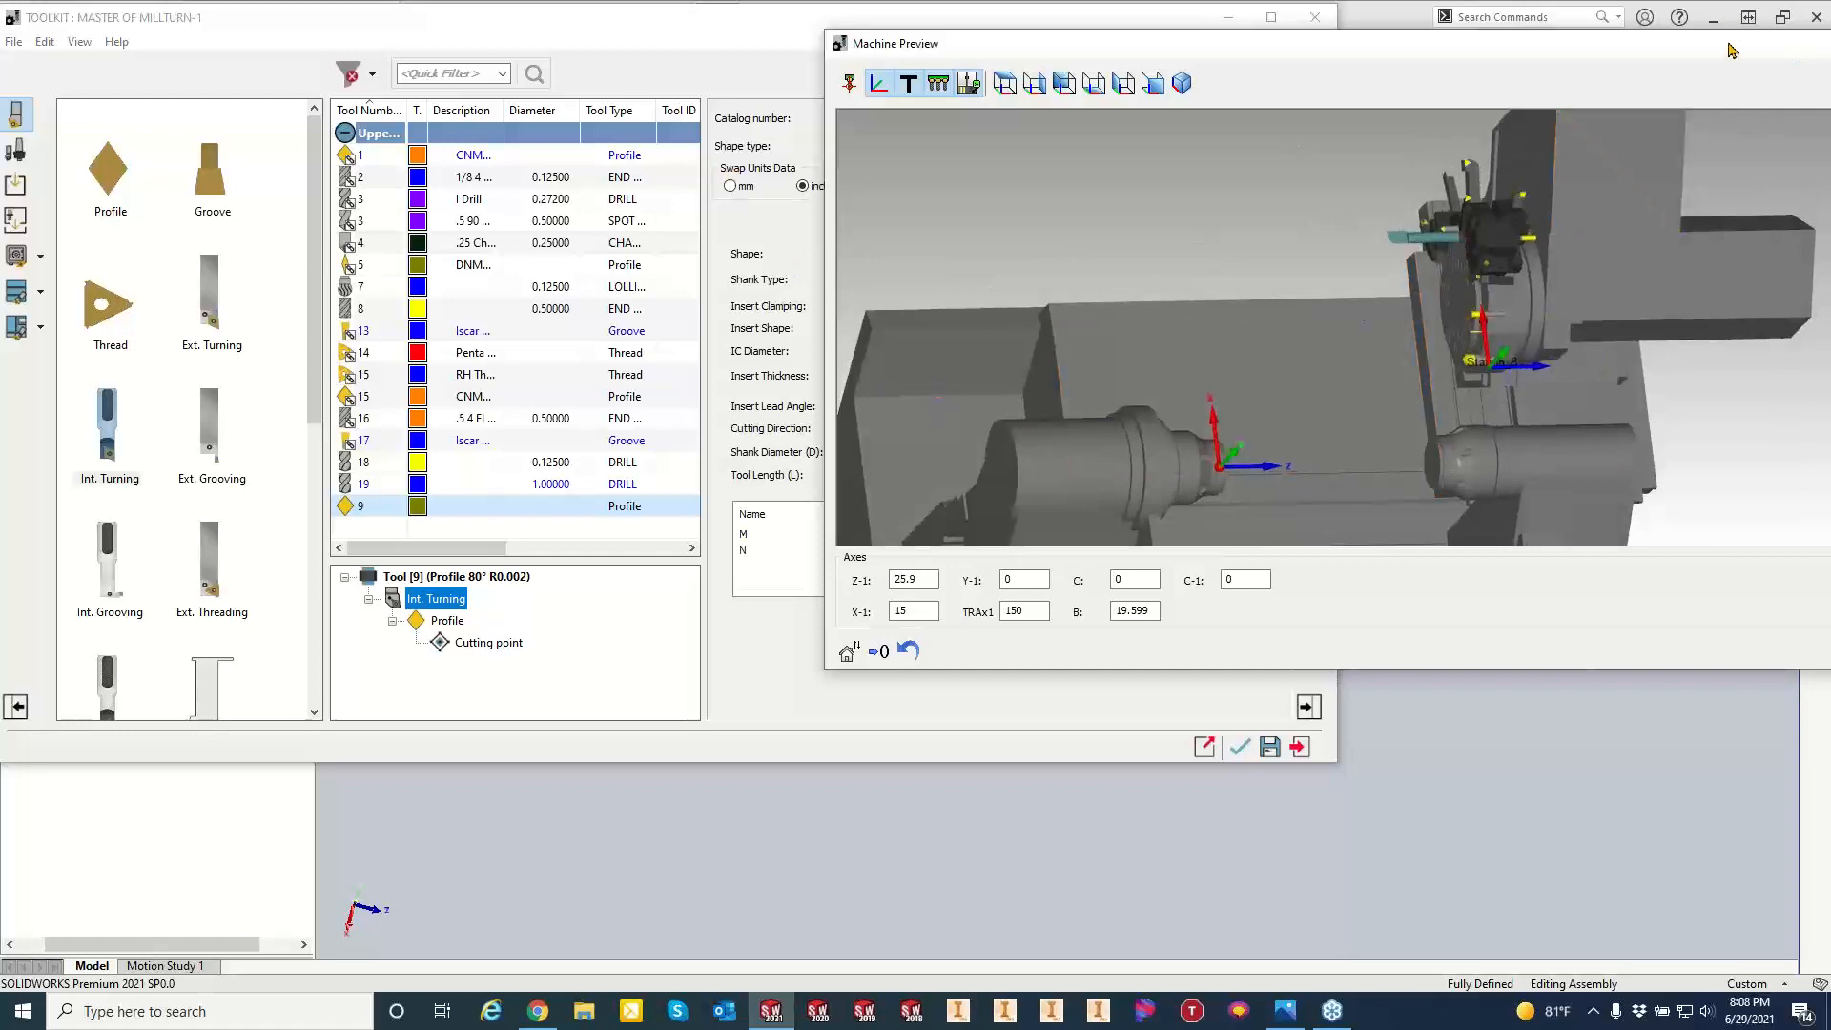
pyautogui.moveTo(1737, 50); pyautogui.dragTo(1317, 76)
pyautogui.click(1568, 53)
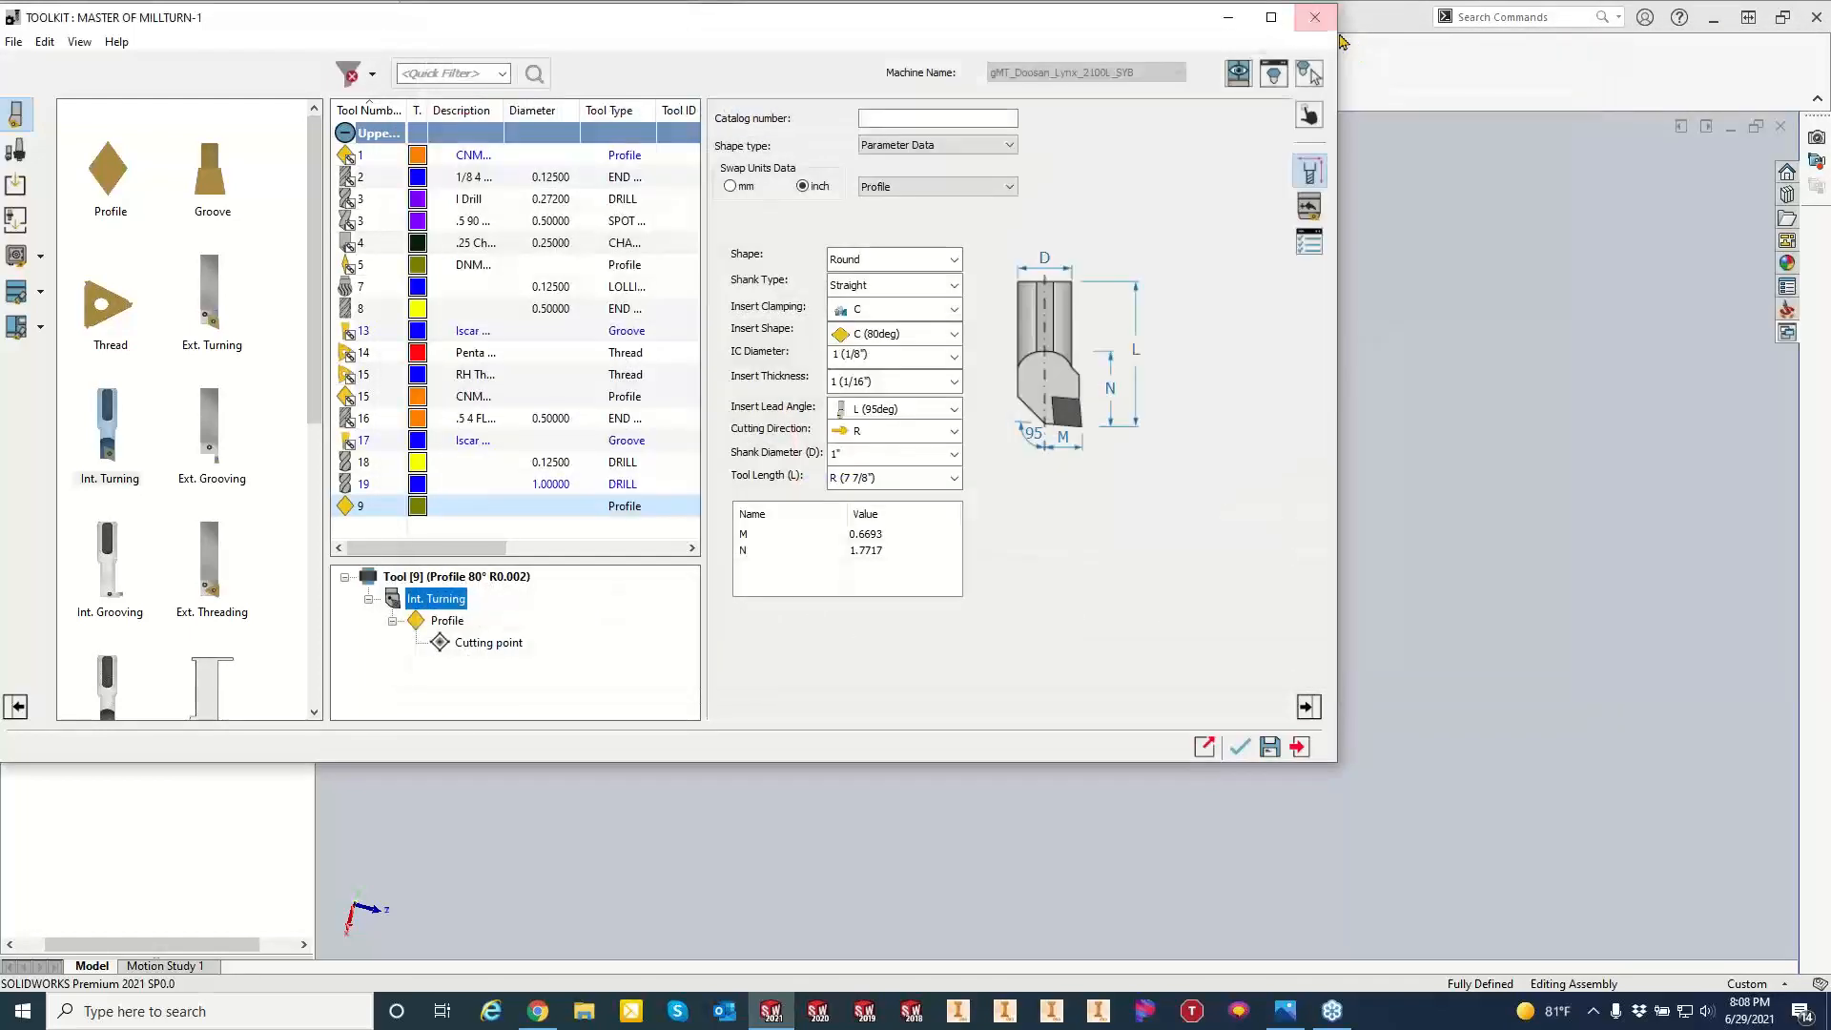
pyautogui.click(1239, 749)
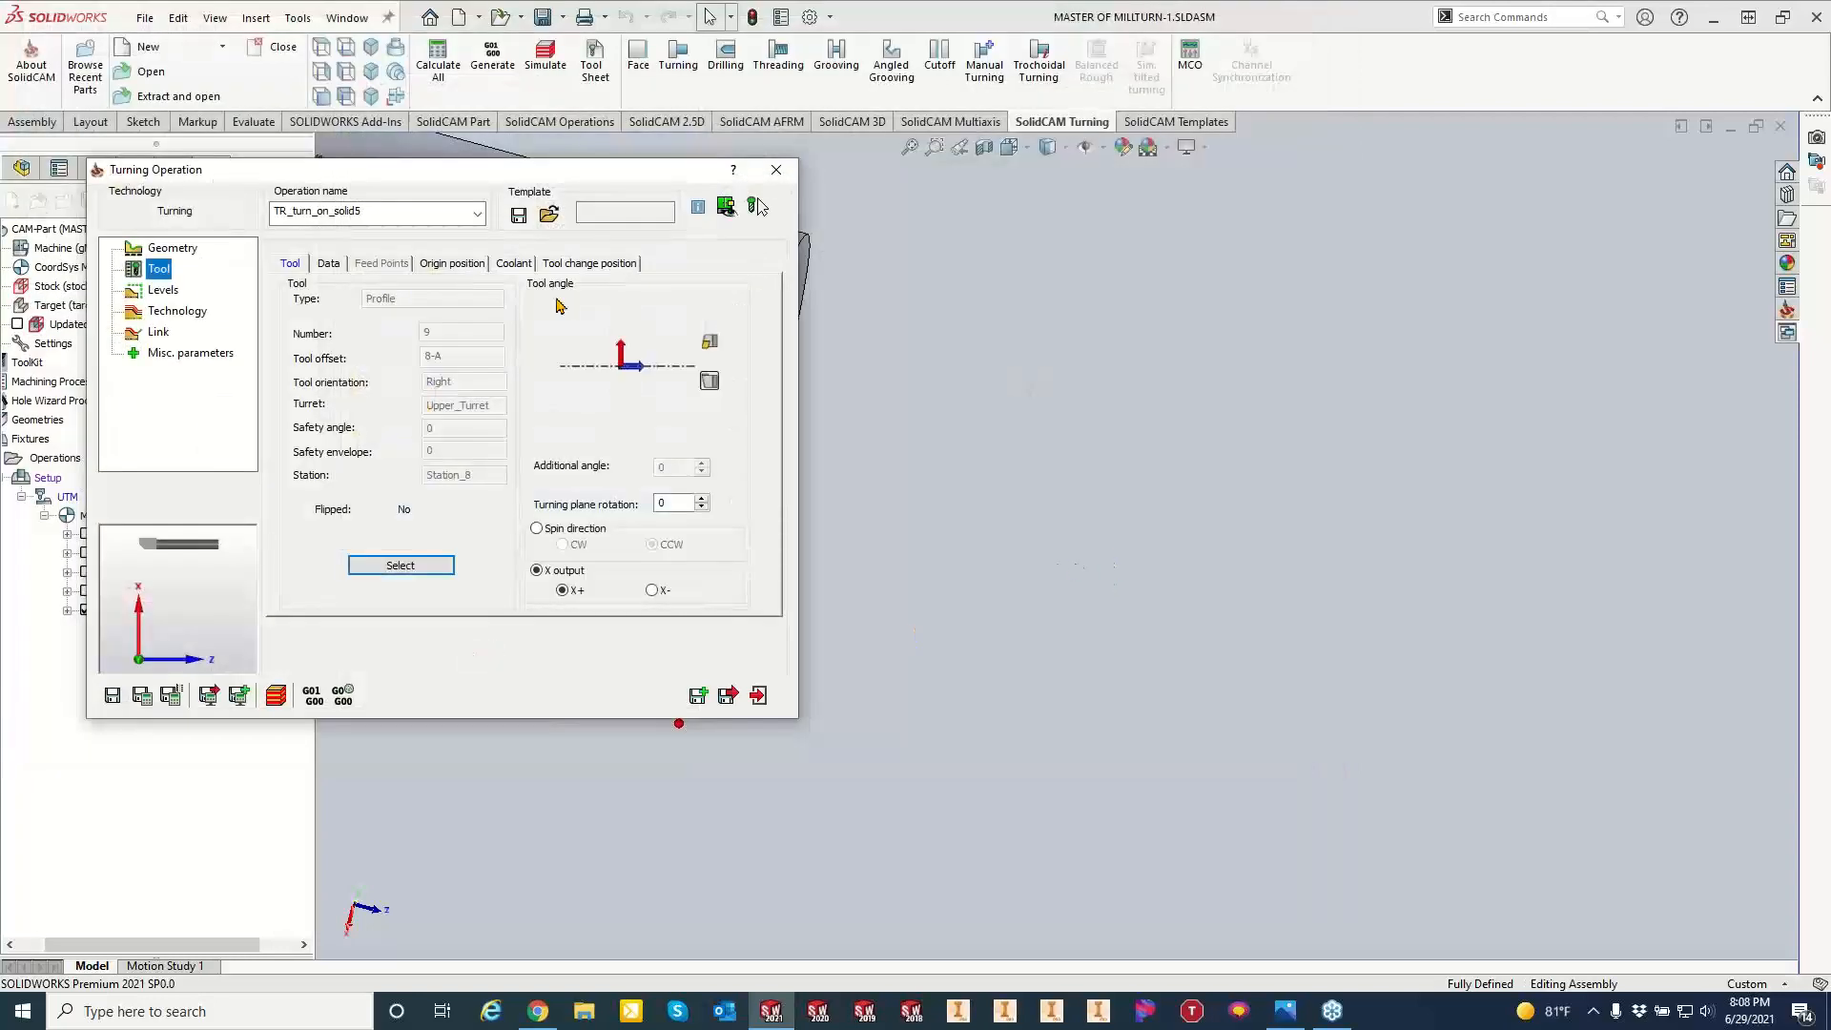
# Set the turning mode to long internal and the rough offset to type Distance with a value of 0.01.
pyautogui.click(178, 310)
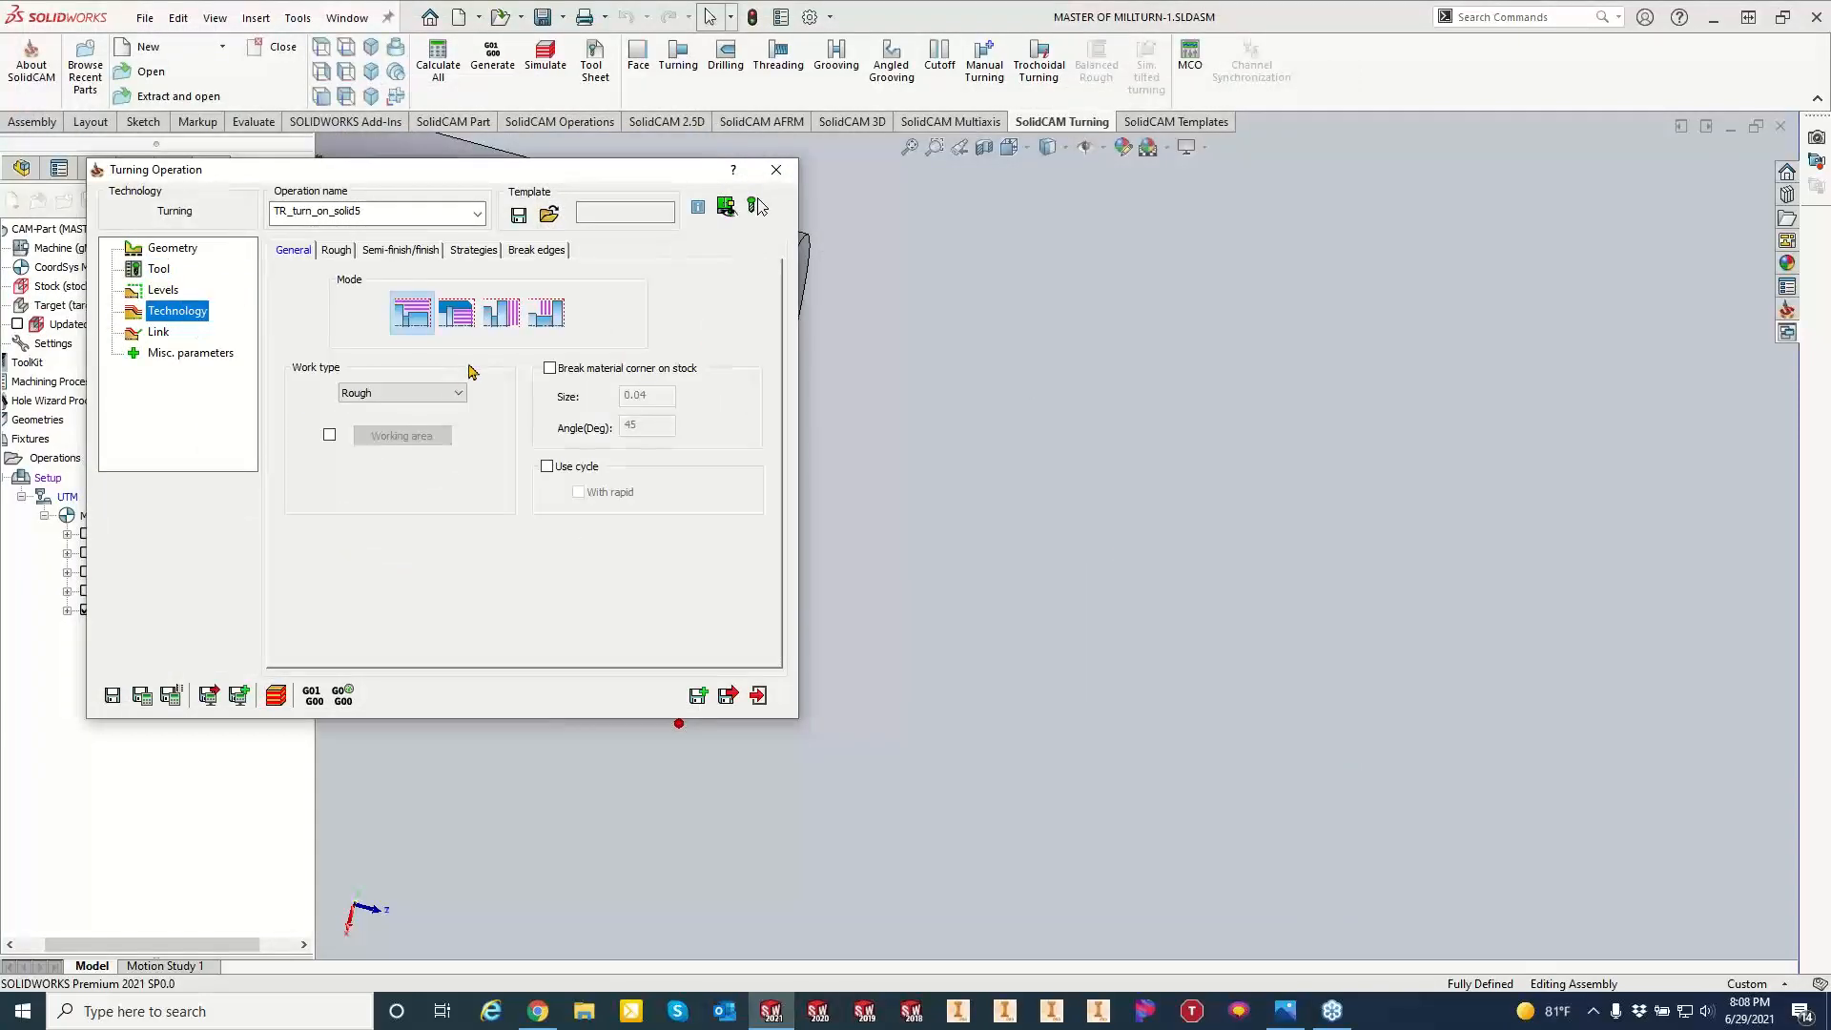
pyautogui.click(461, 316)
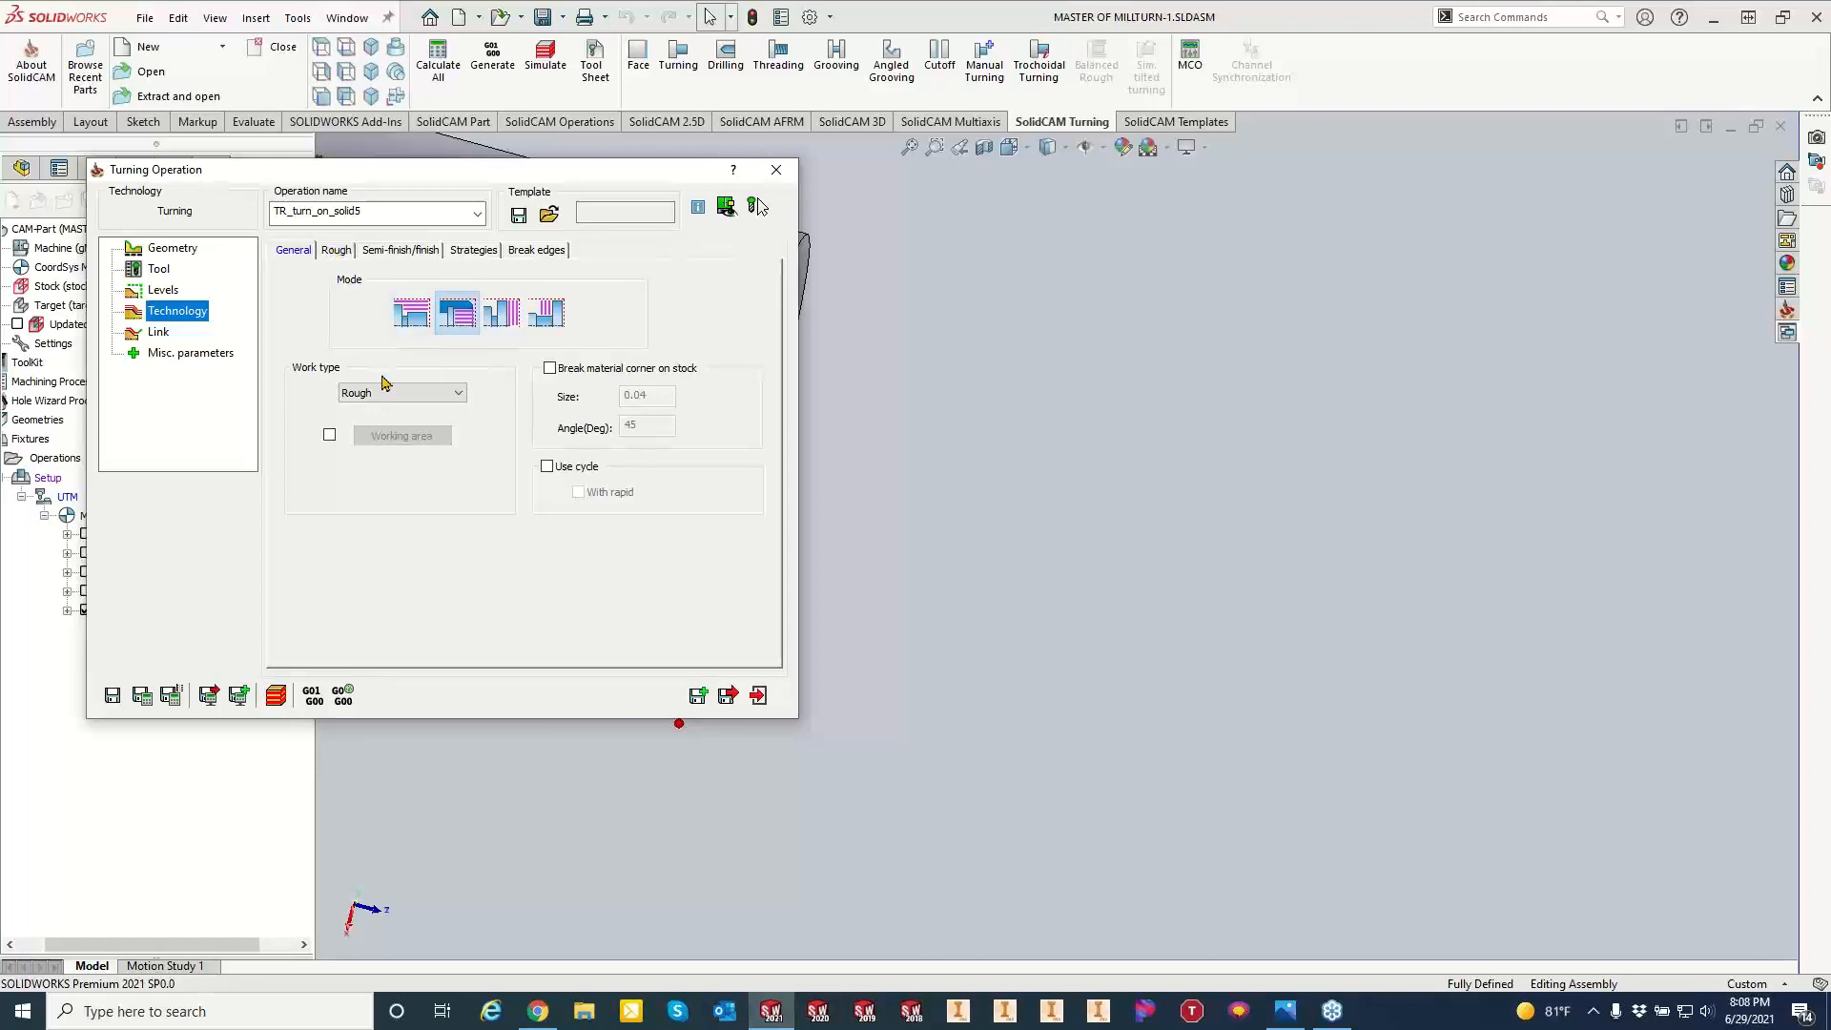
pyautogui.click(337, 249)
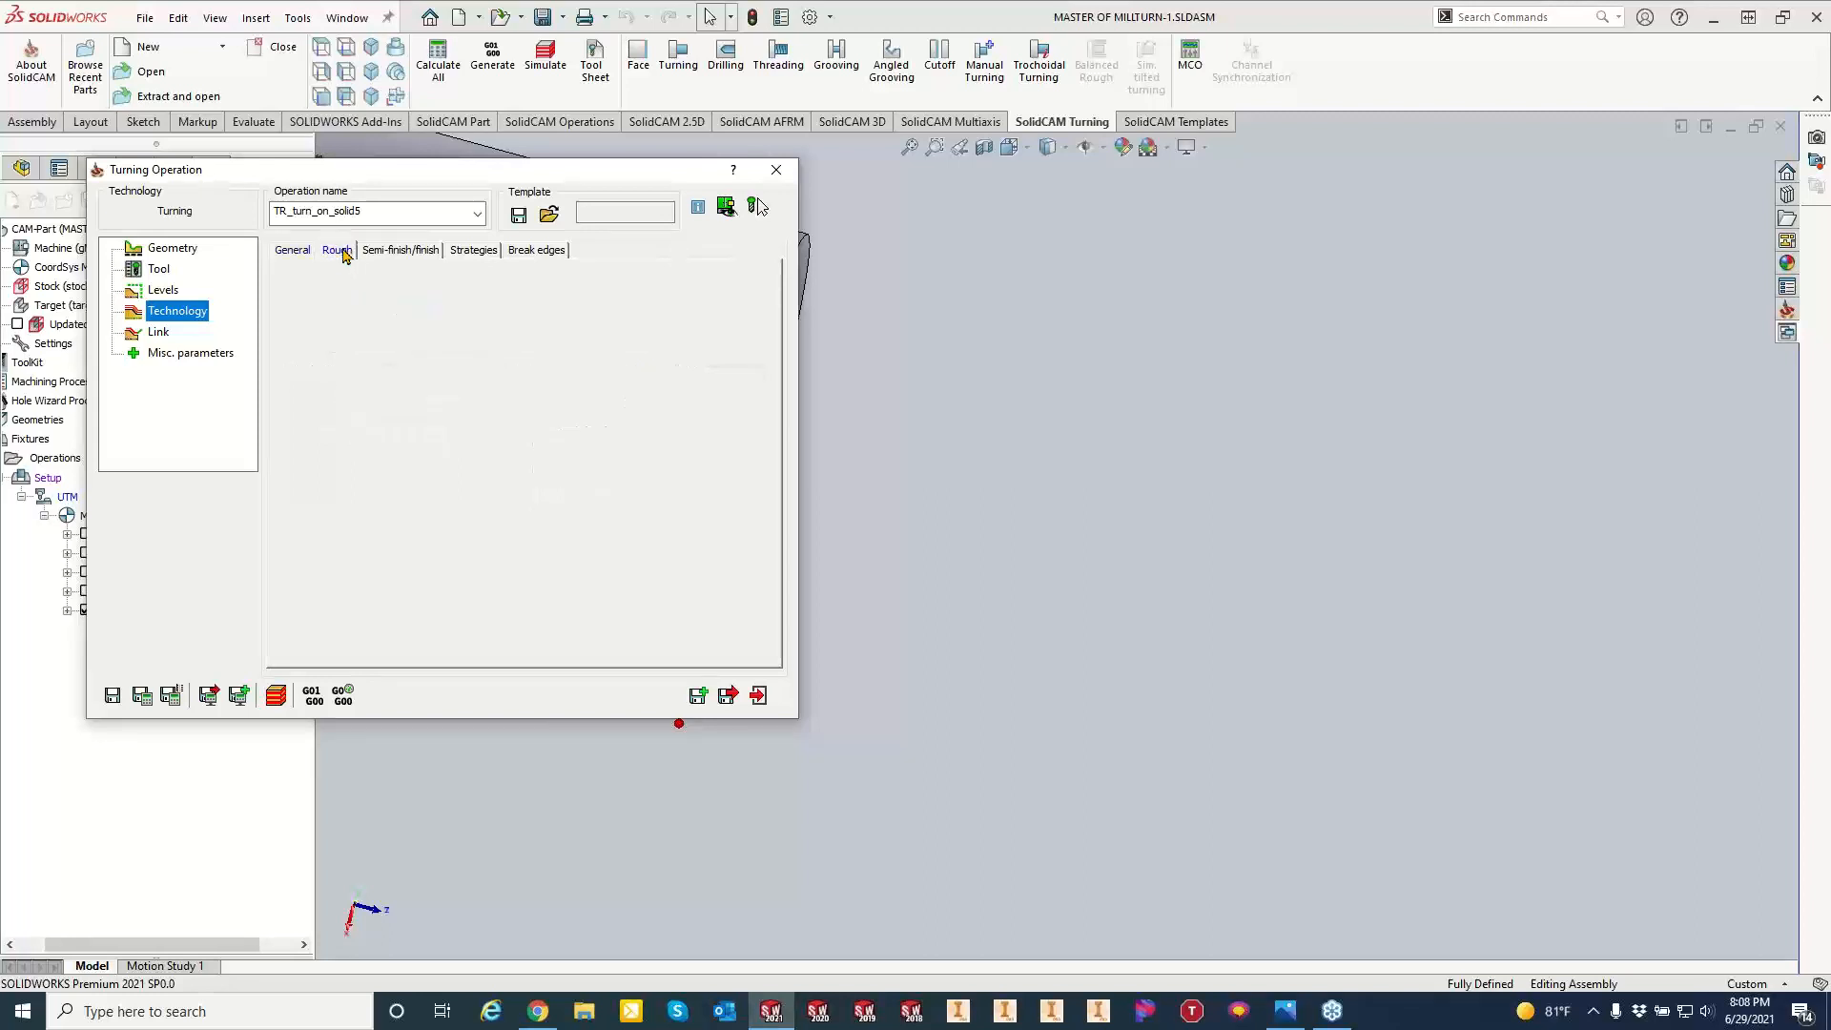
pyautogui.click(640, 305)
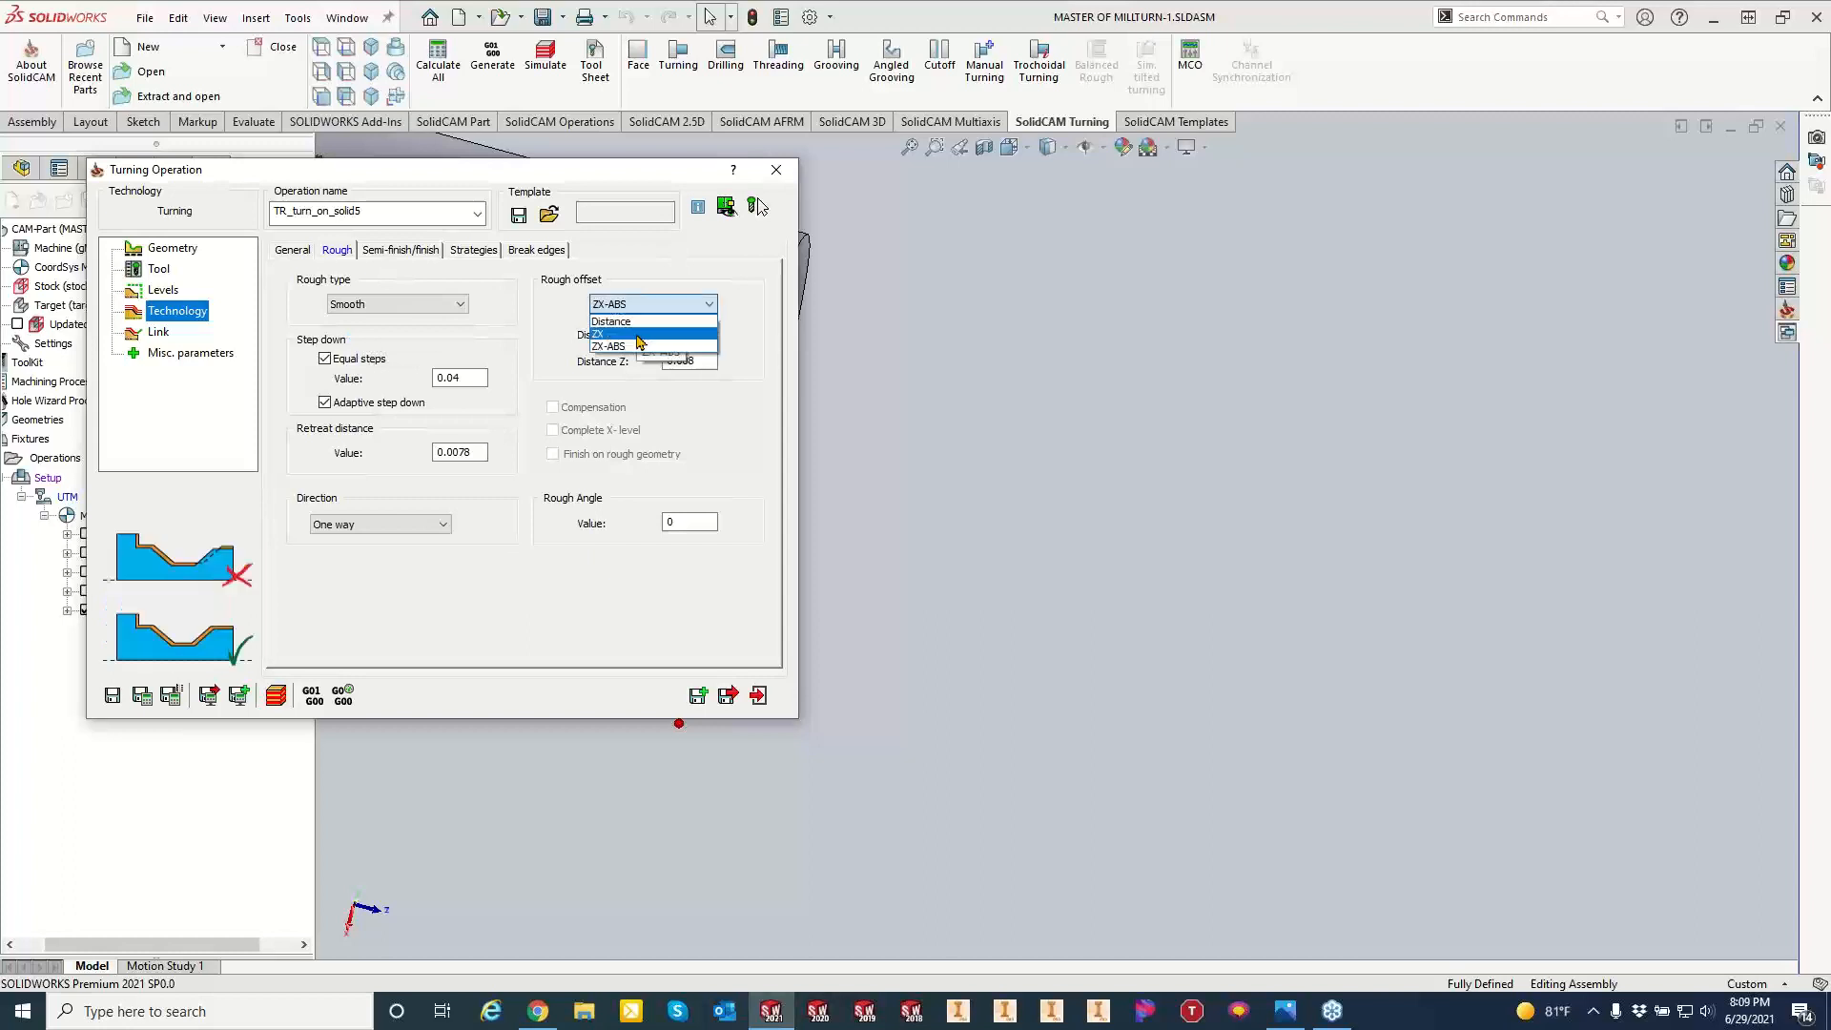
pyautogui.click(634, 333)
pyautogui.click(652, 304)
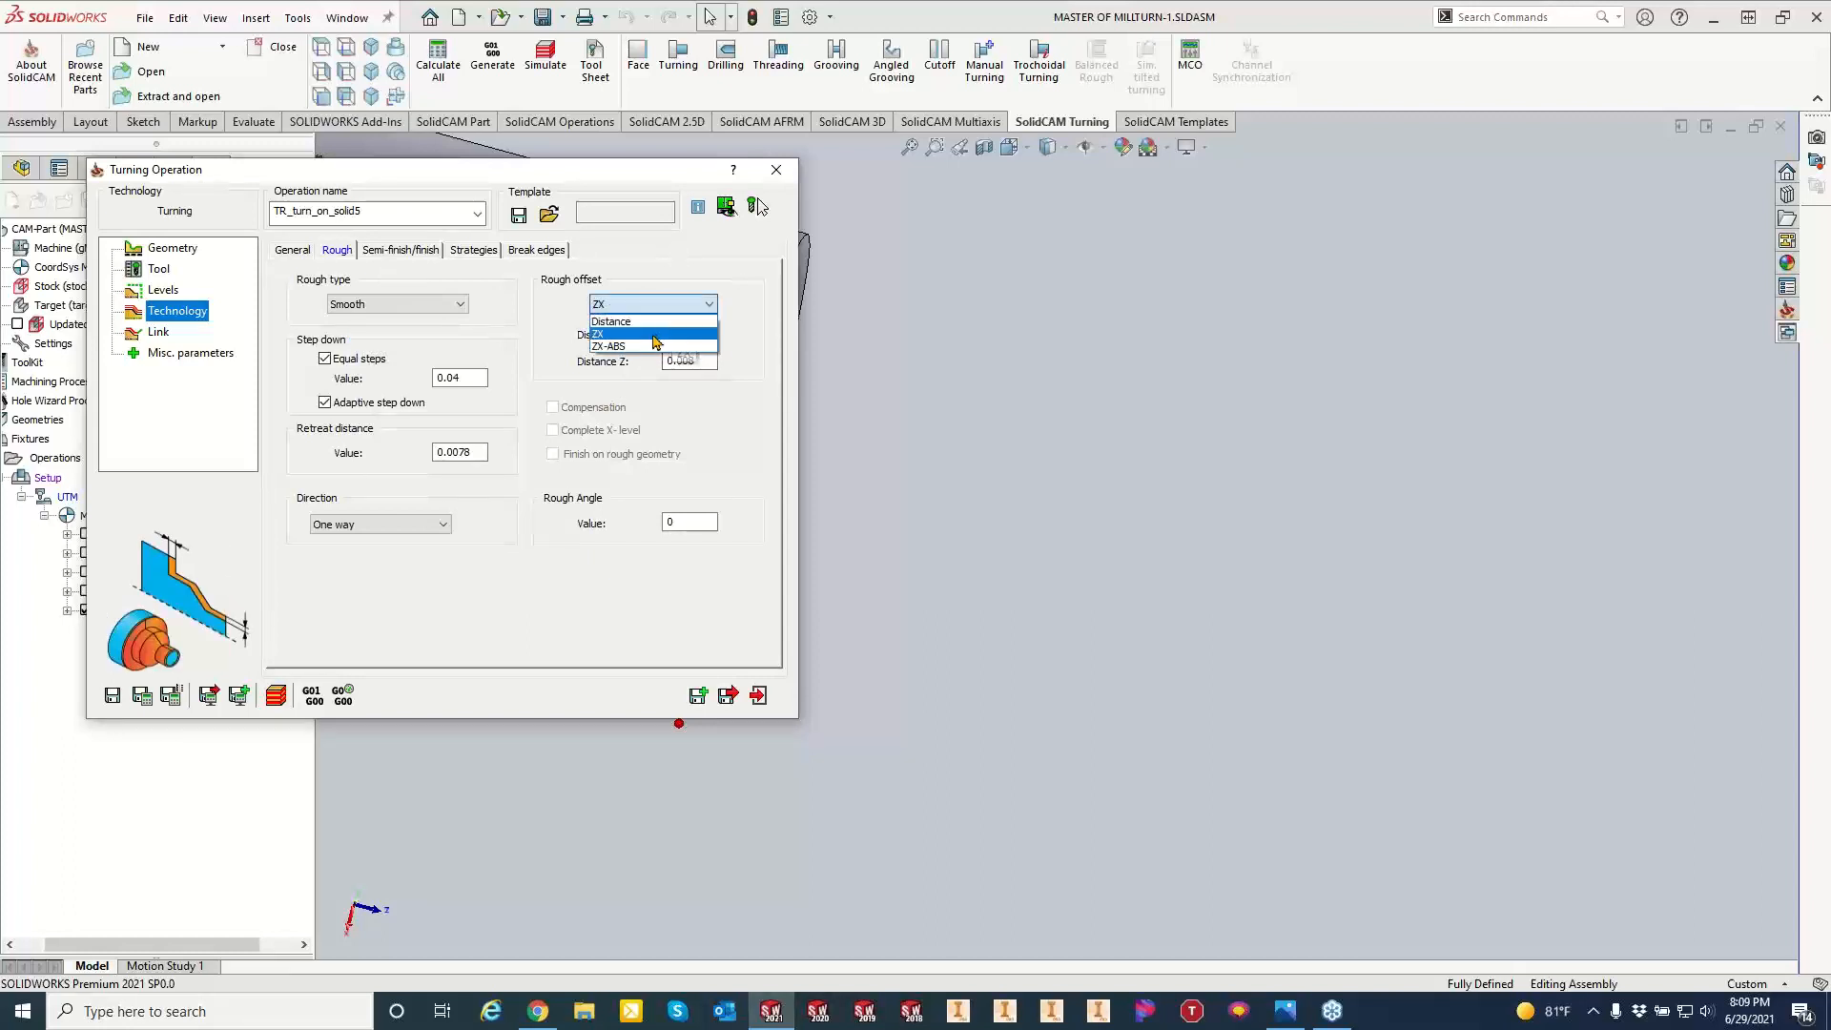
pyautogui.click(639, 321)
pyautogui.moveTo(683, 335); pyautogui.dragTo(701, 335)
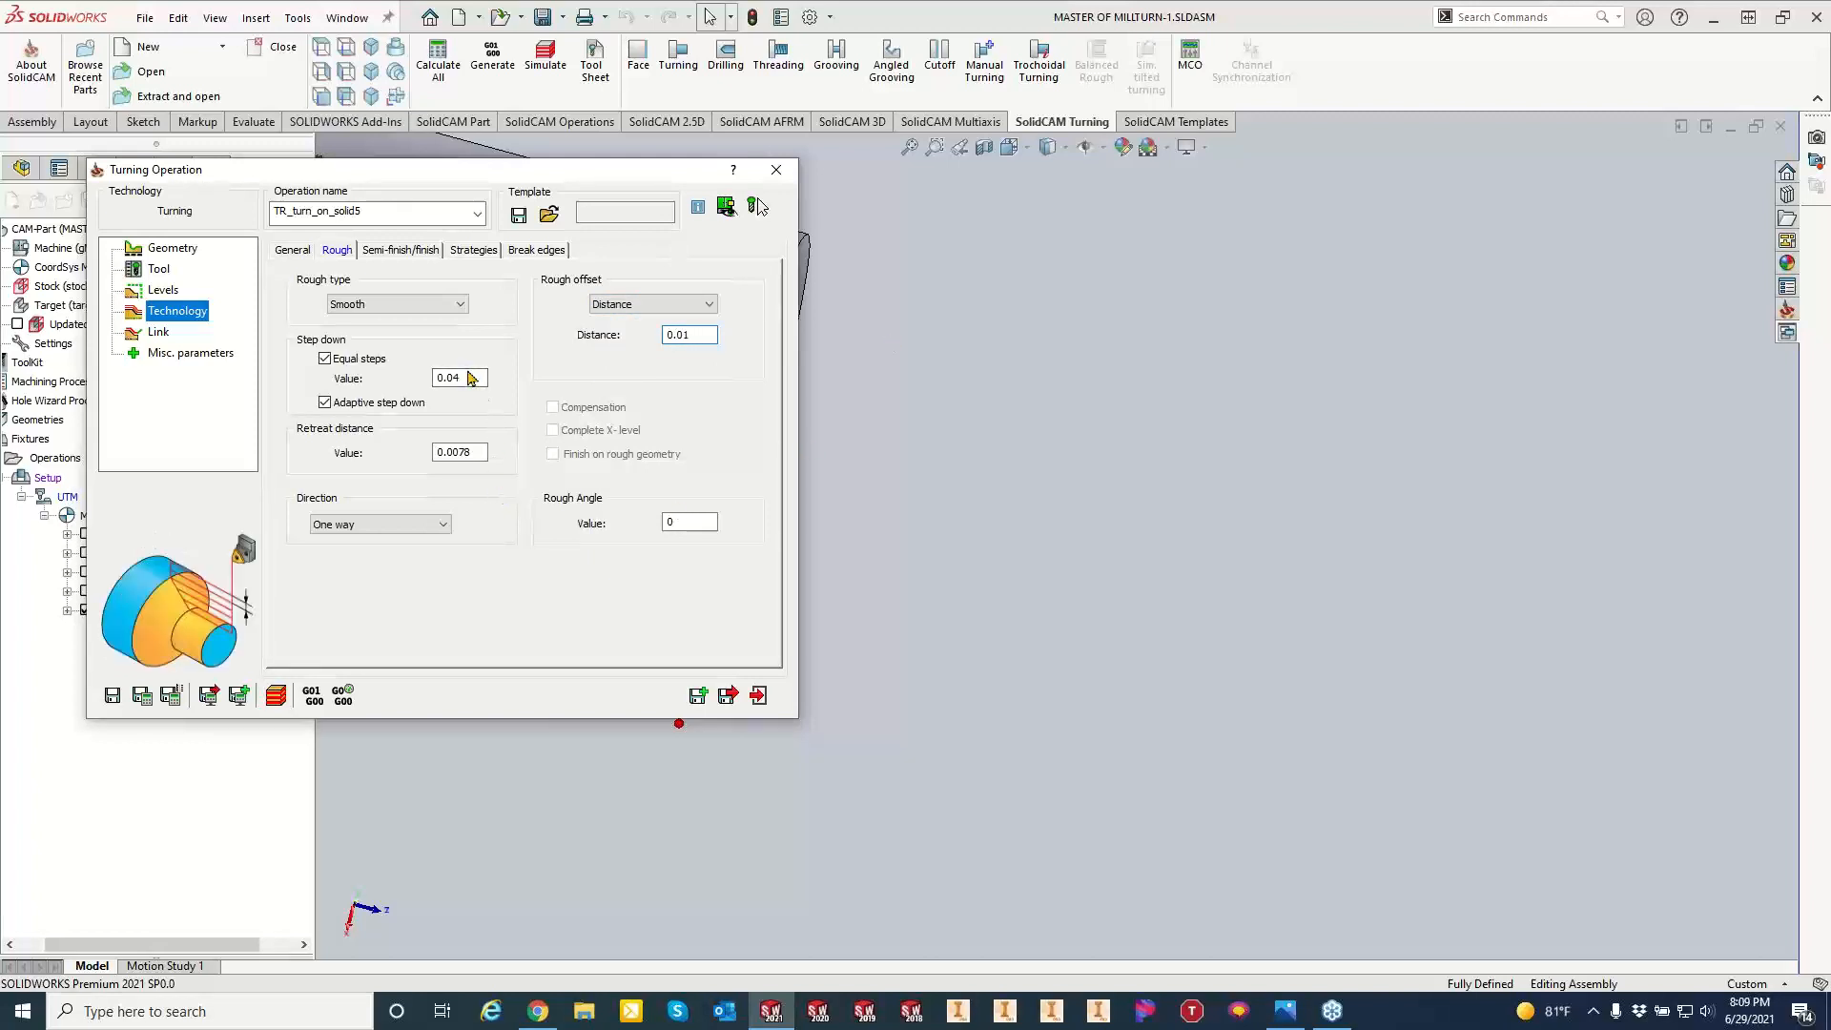
# Set the finish to ISO-Turning method on rest material only and enable its compensation.
pyautogui.click(401, 250)
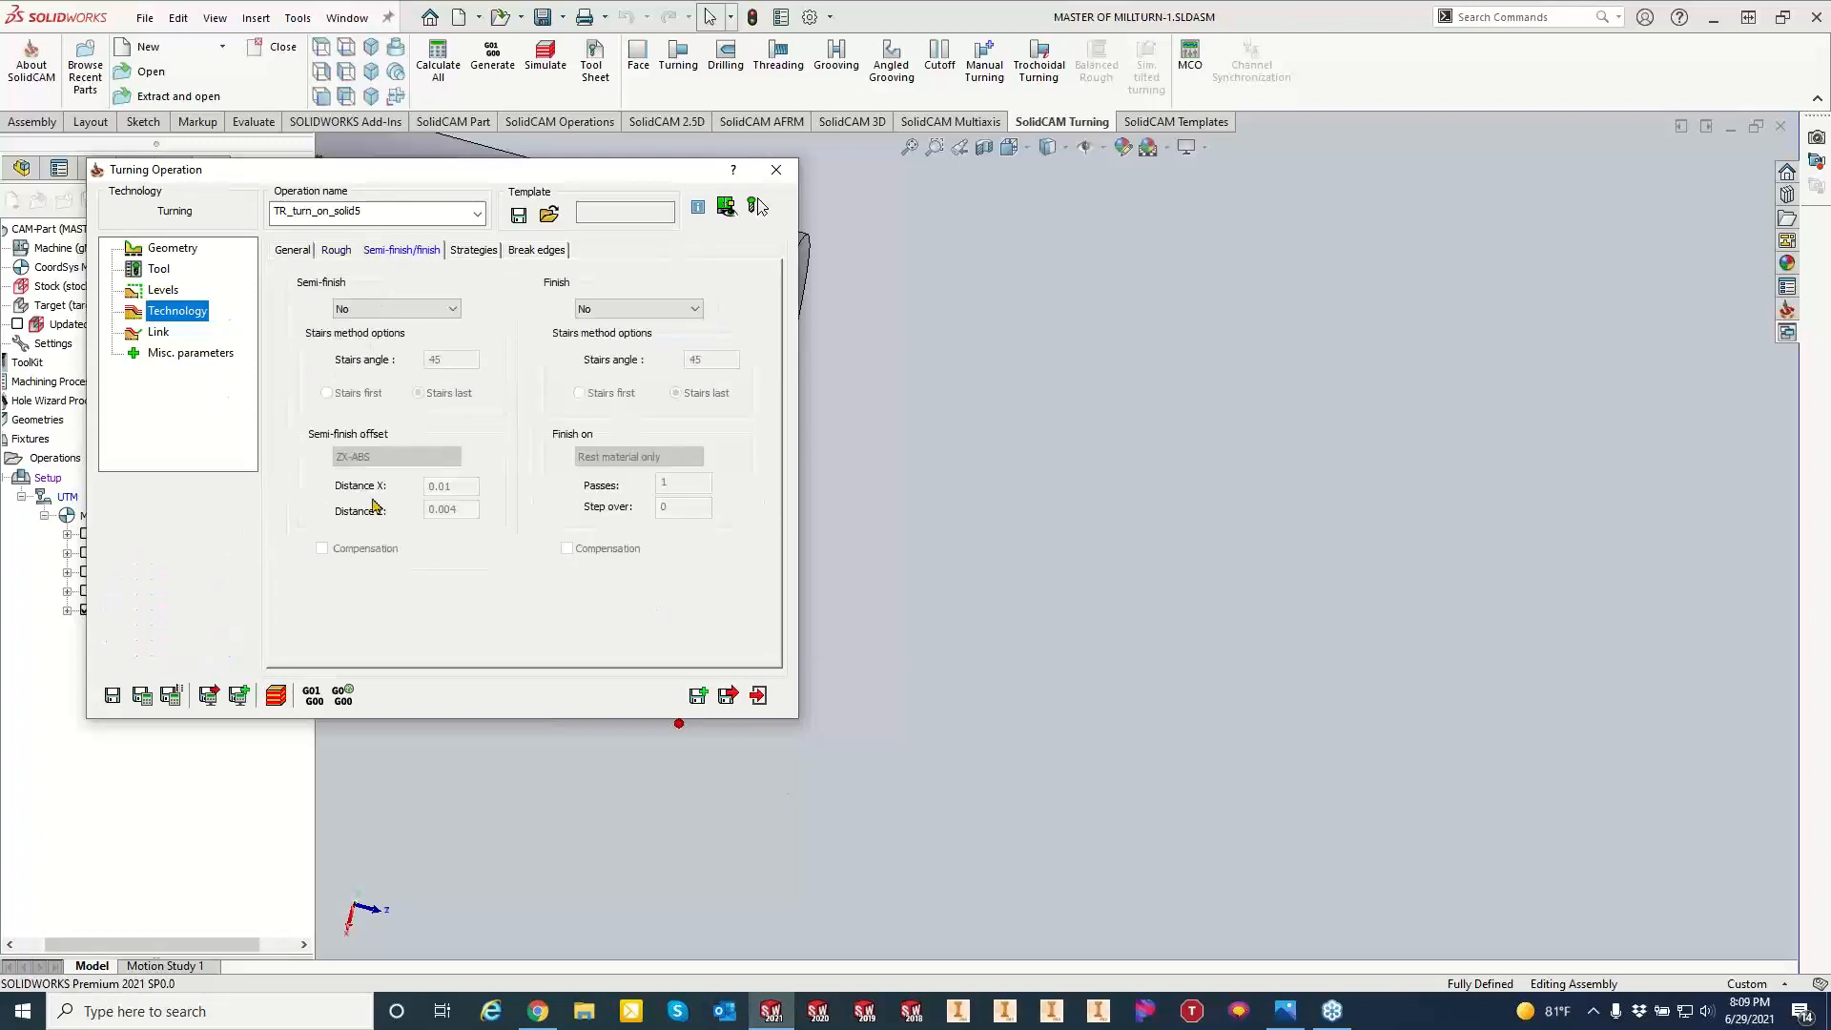
pyautogui.click(630, 309)
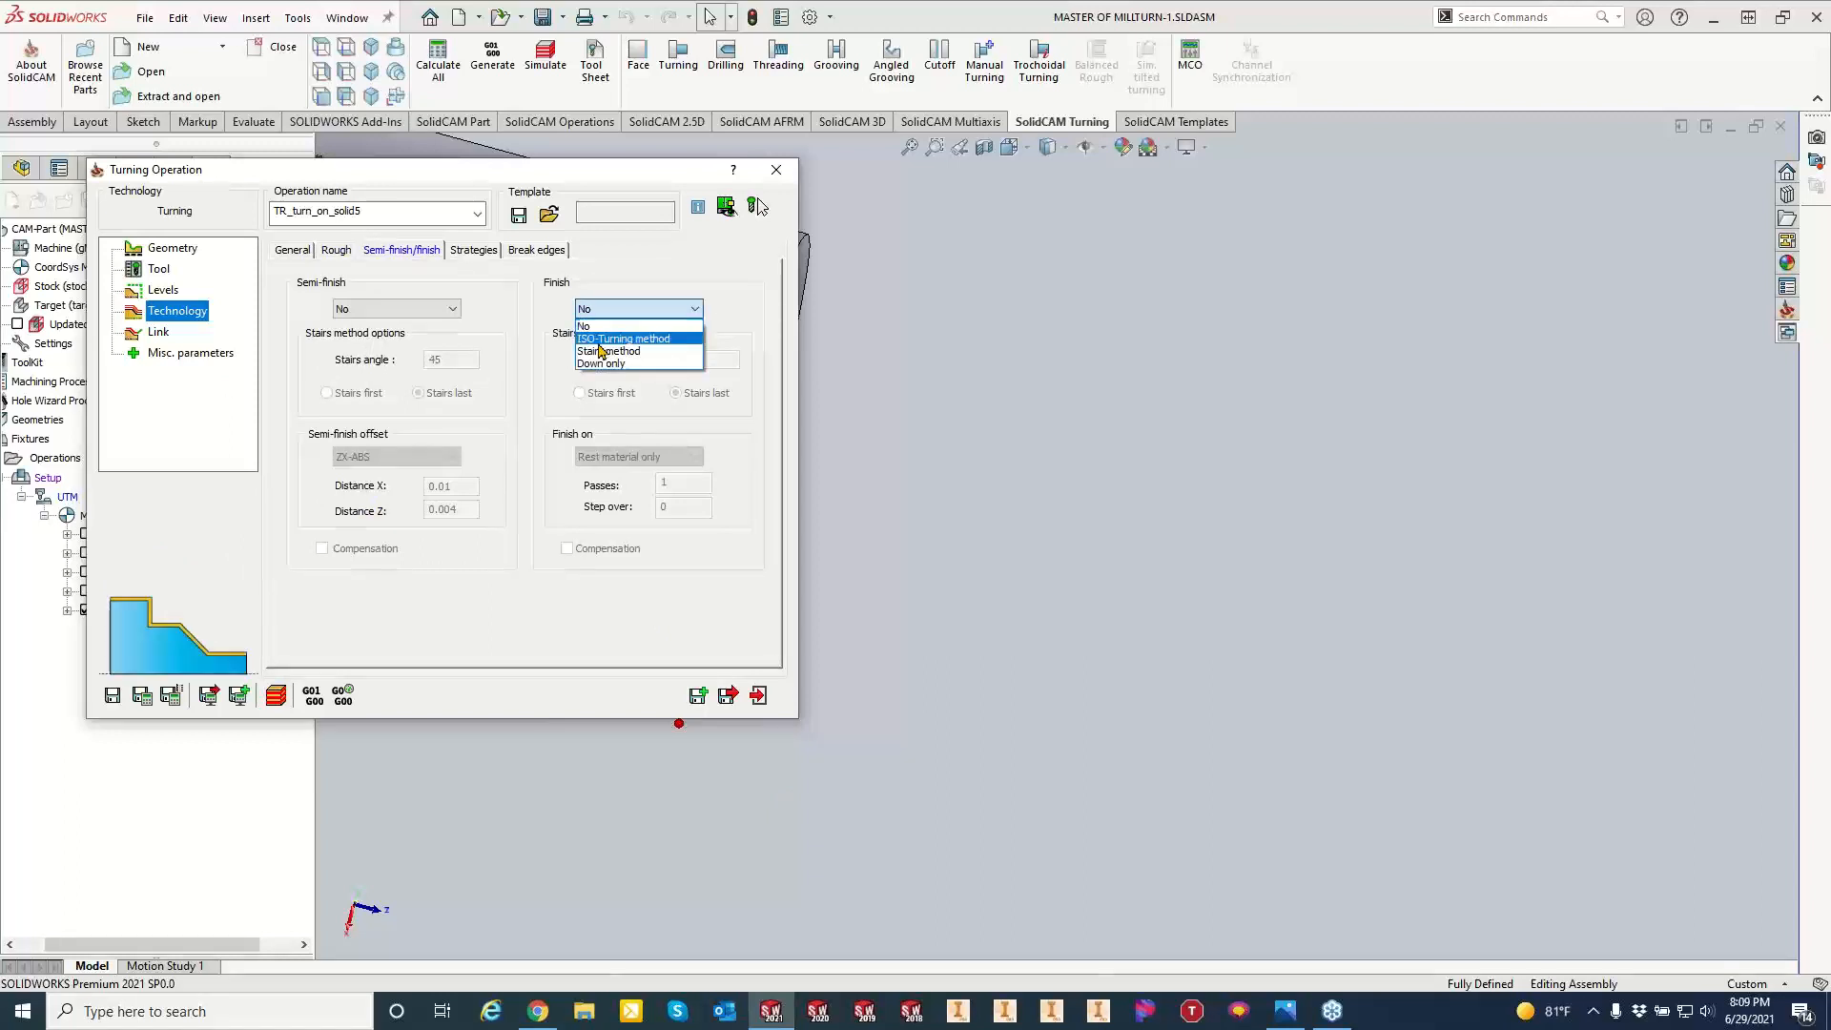
pyautogui.click(600, 341)
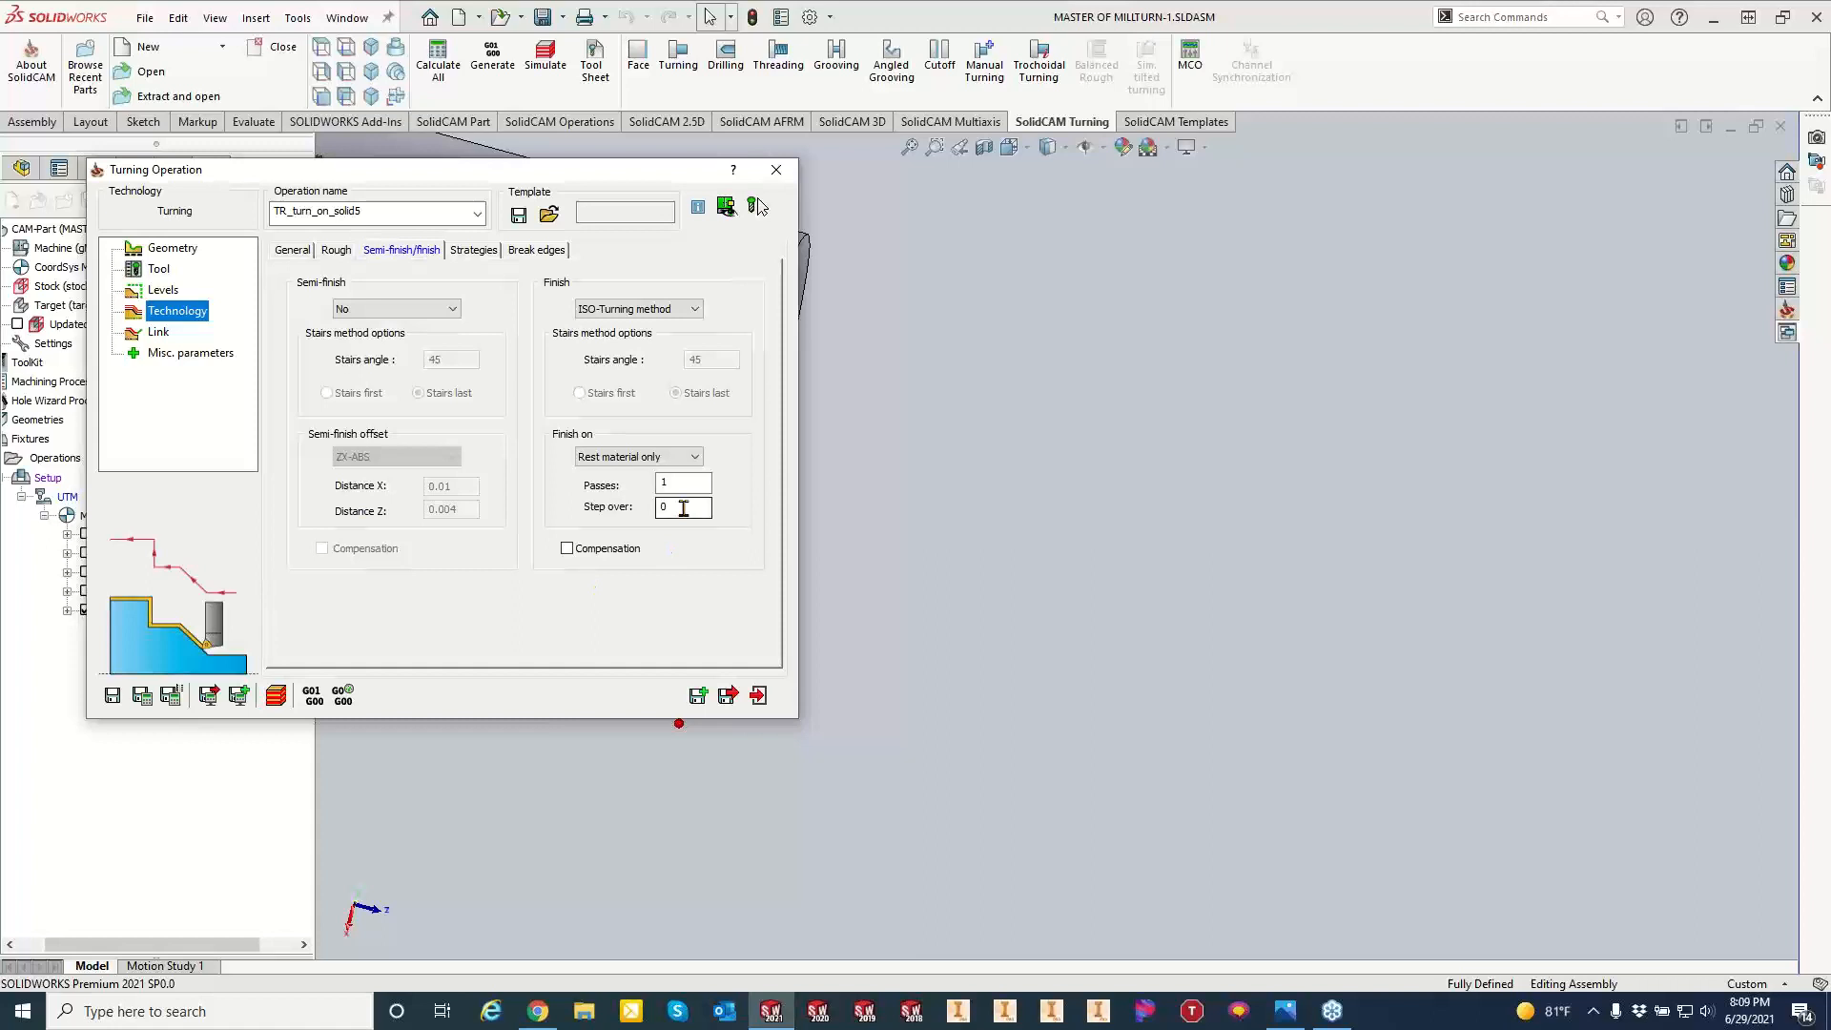
pyautogui.click(567, 548)
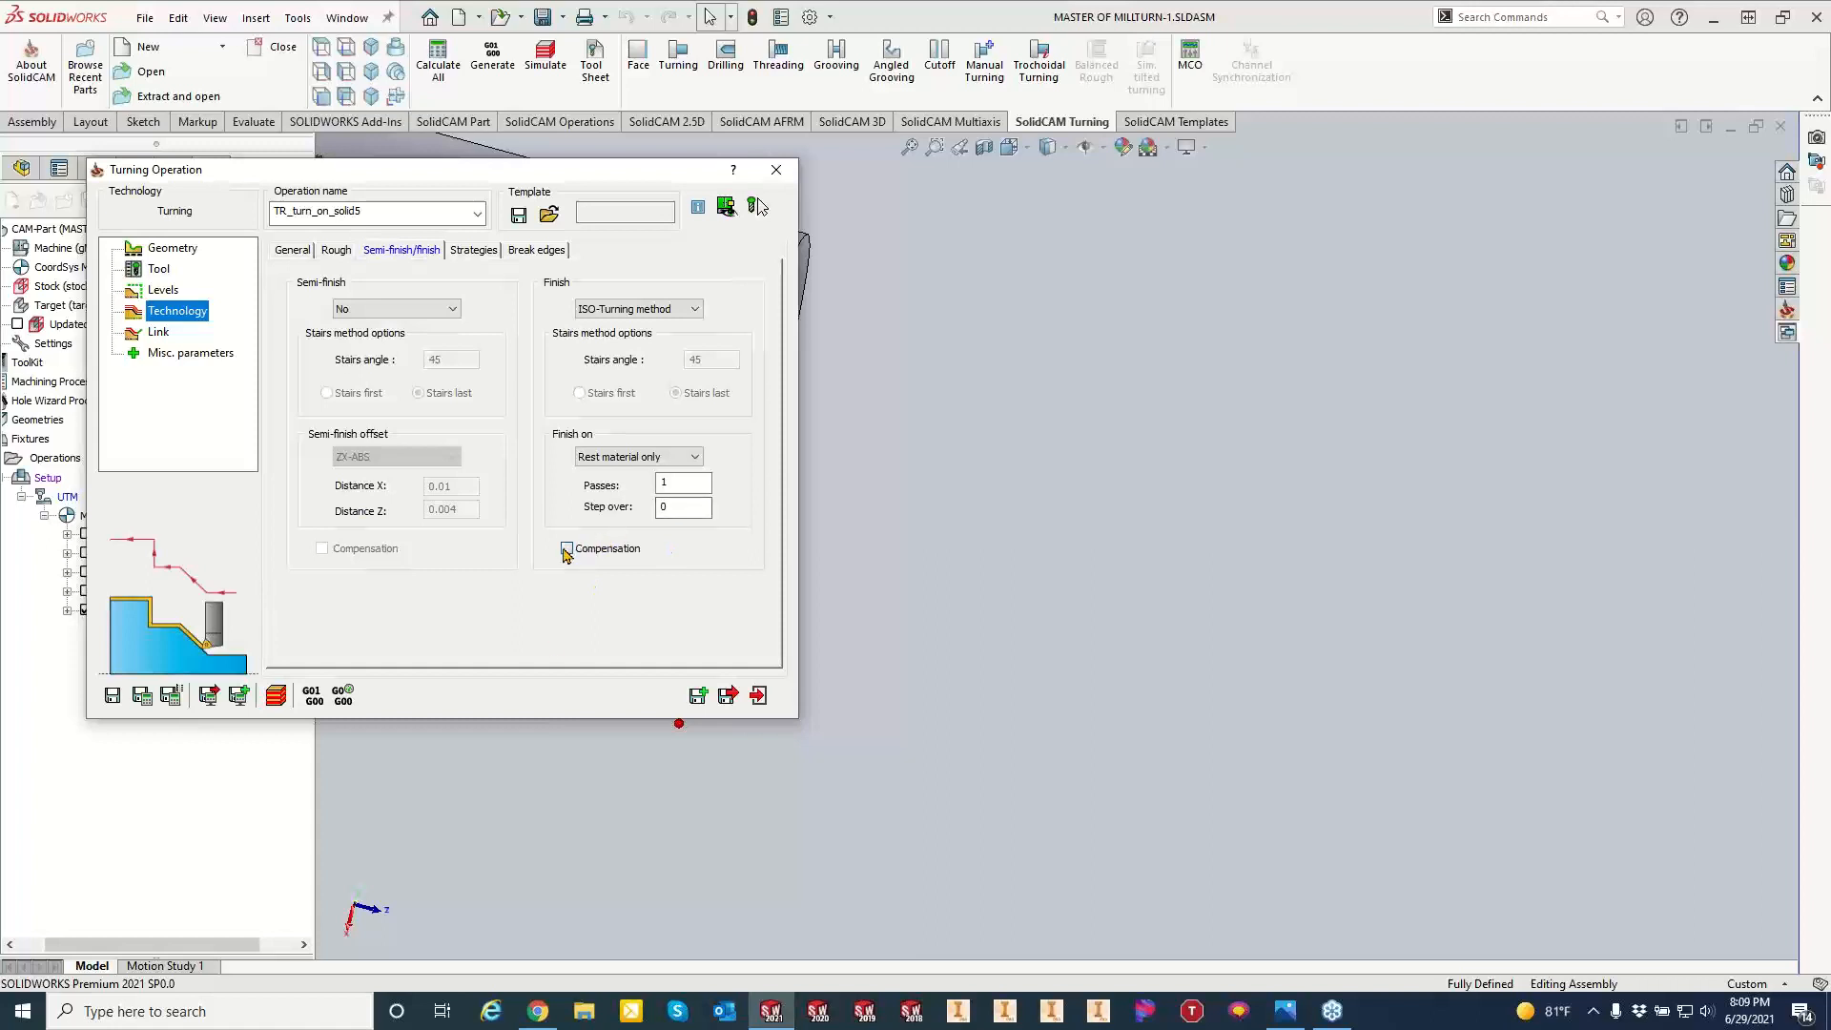
# Save and calculate the internal turning operation, and run its Turning simulation before closing the operation.
pyautogui.click(141, 696)
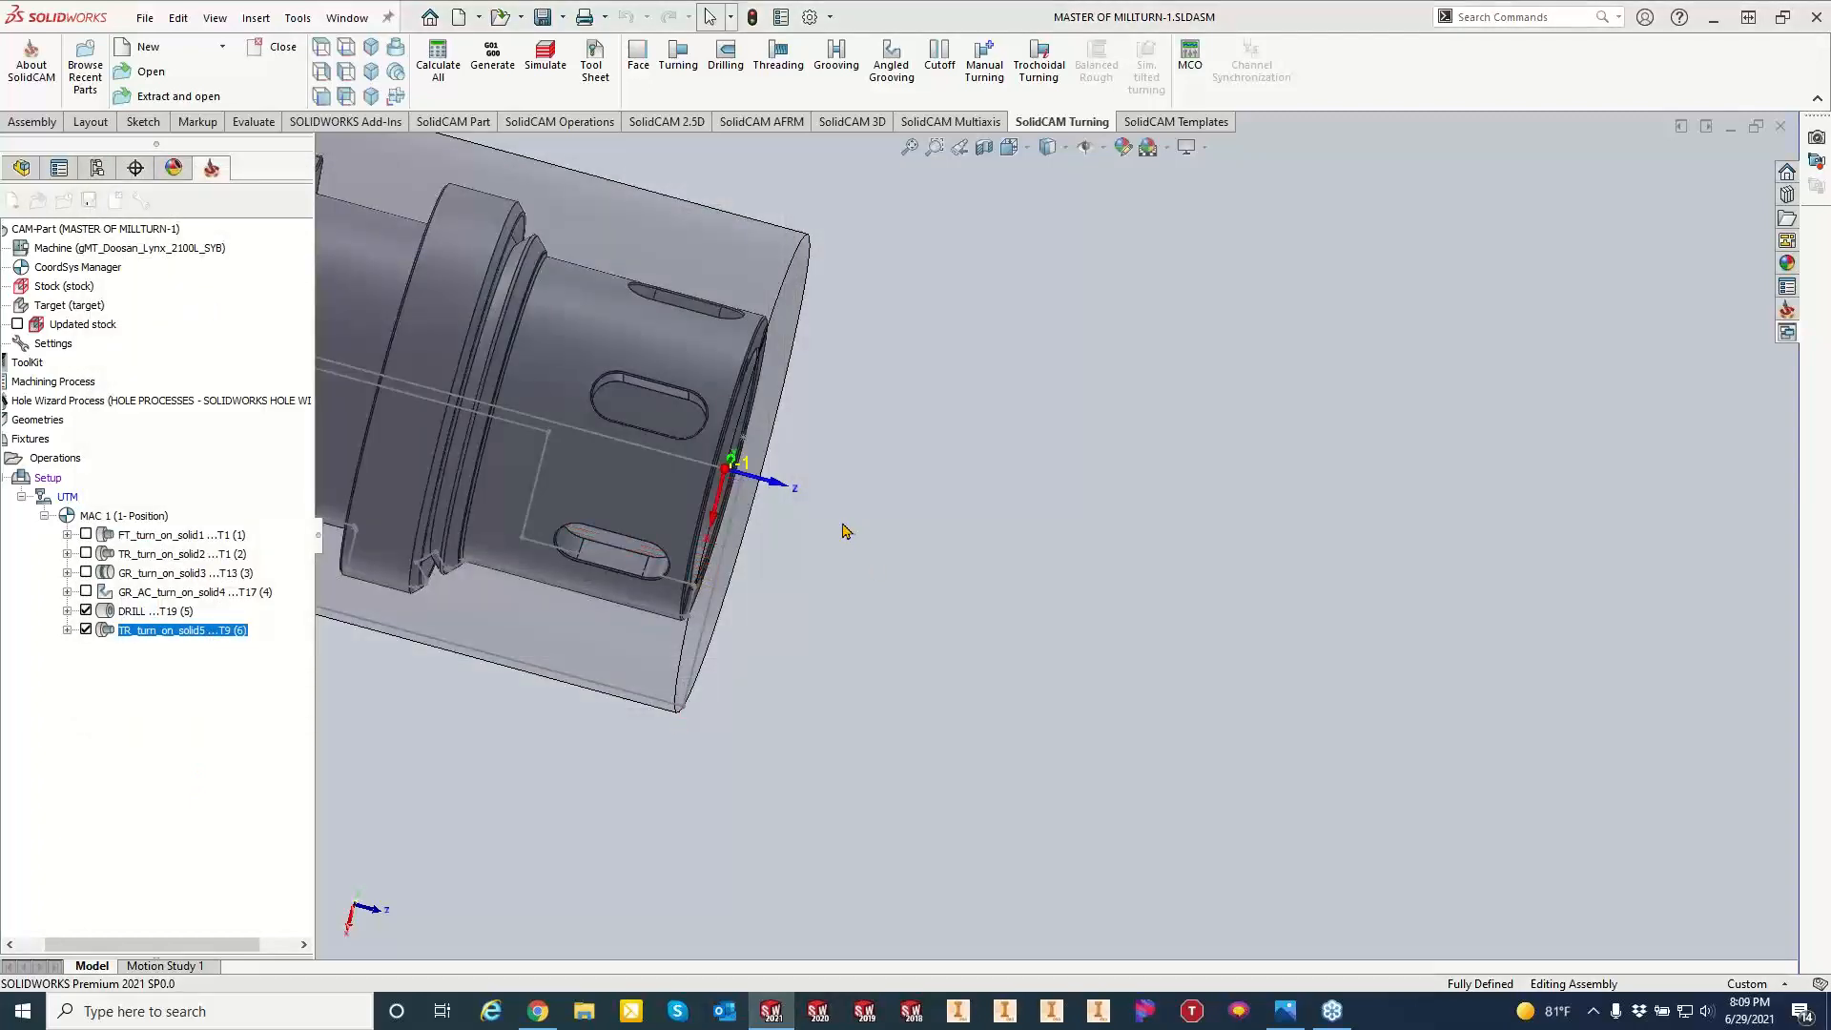
pyautogui.click(210, 574)
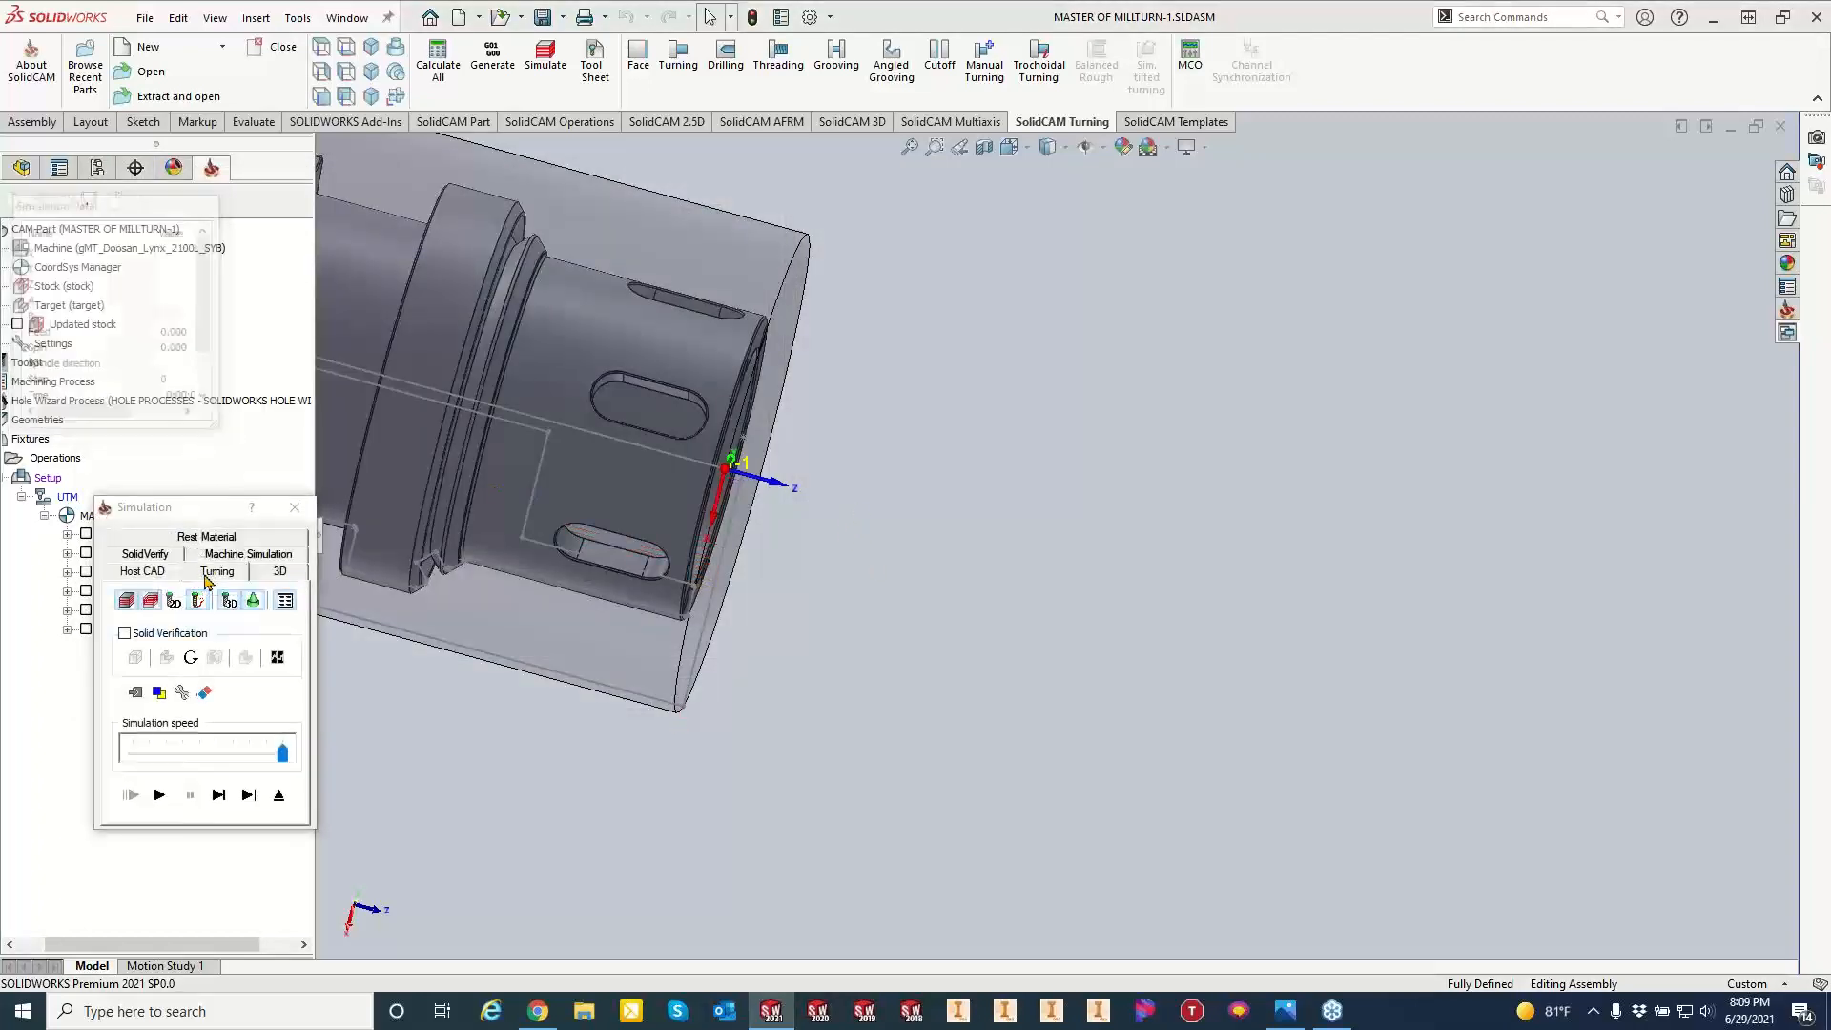
pyautogui.click(159, 794)
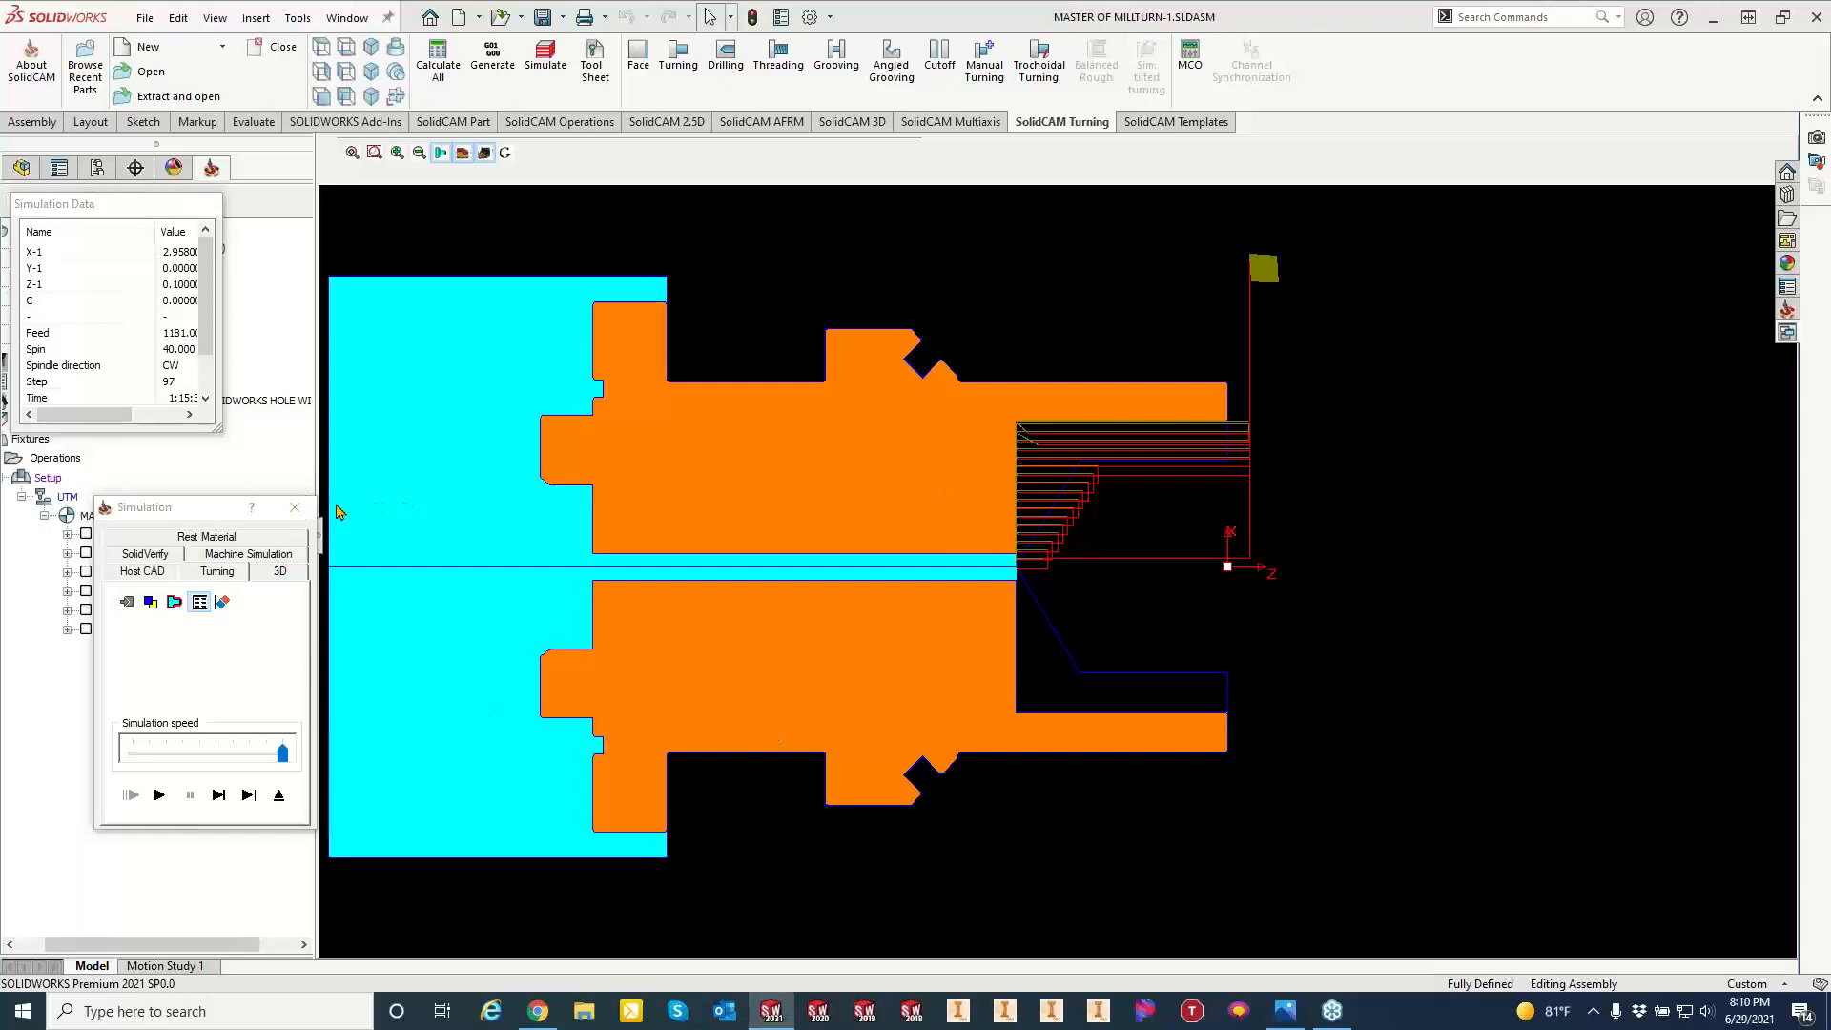
pyautogui.click(295, 506)
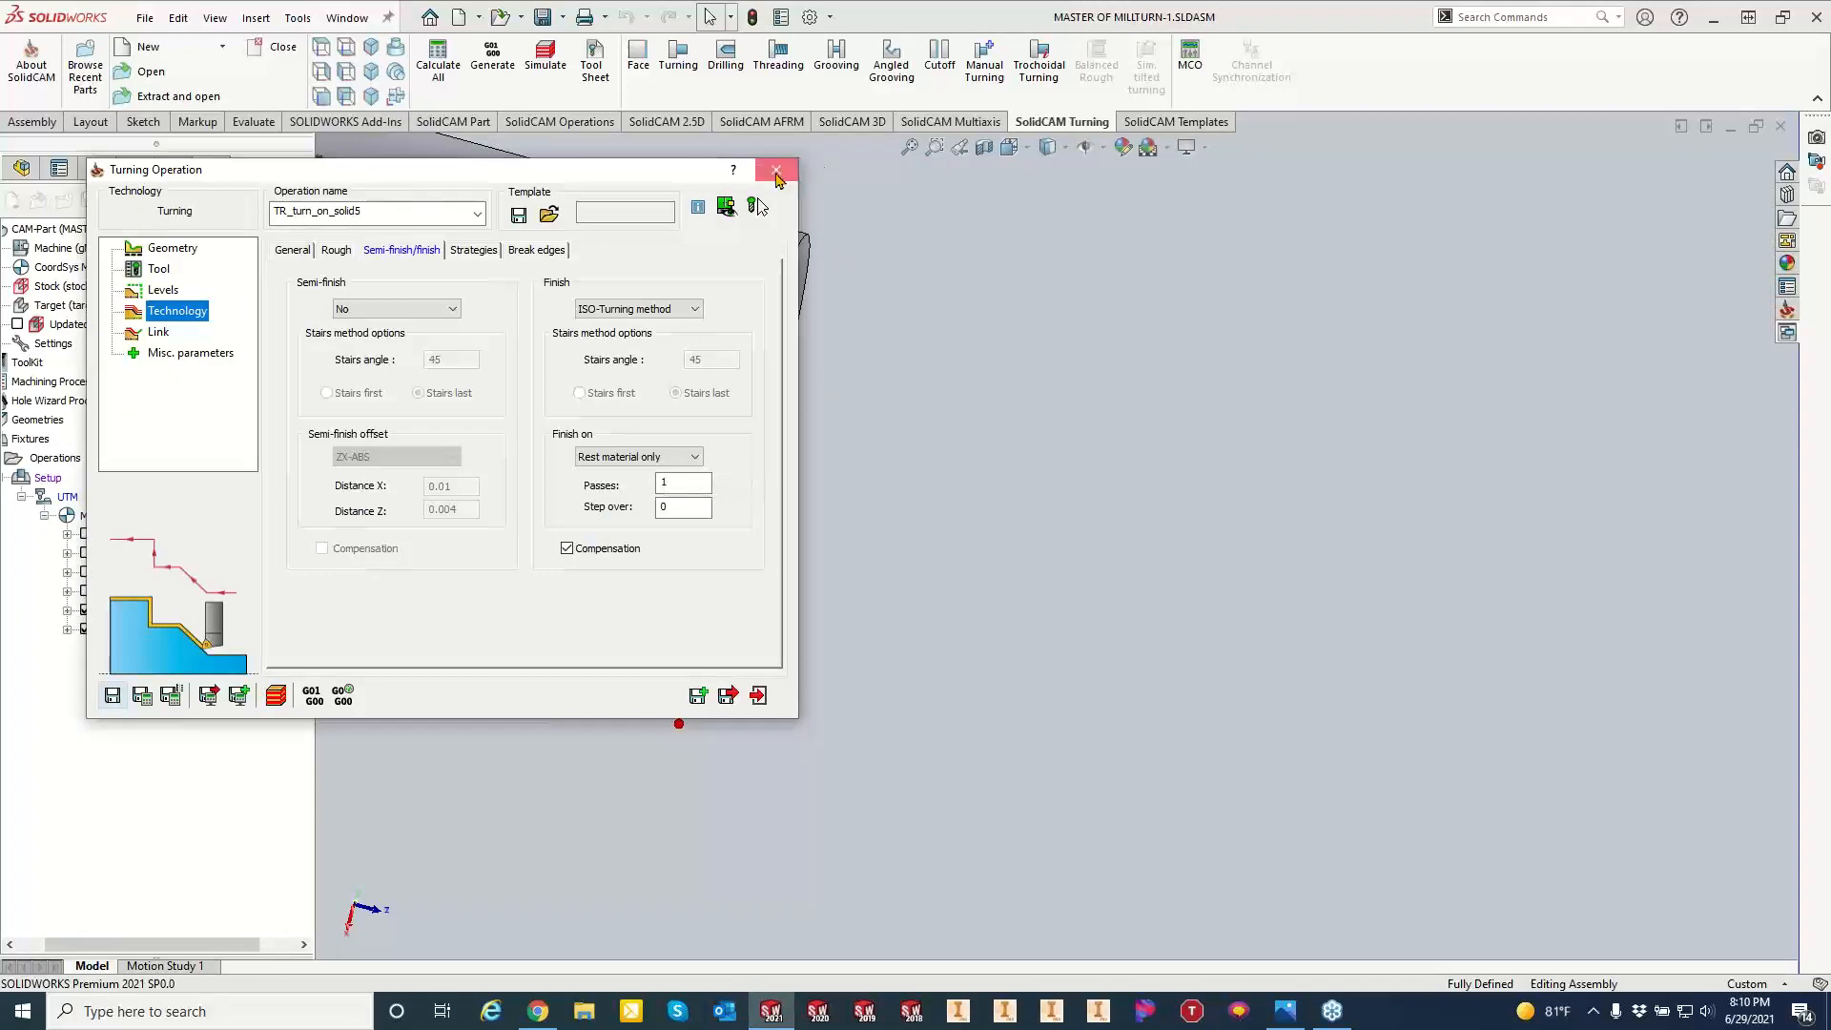
pyautogui.click(138, 695)
pyautogui.scroll(5, 686, 546)
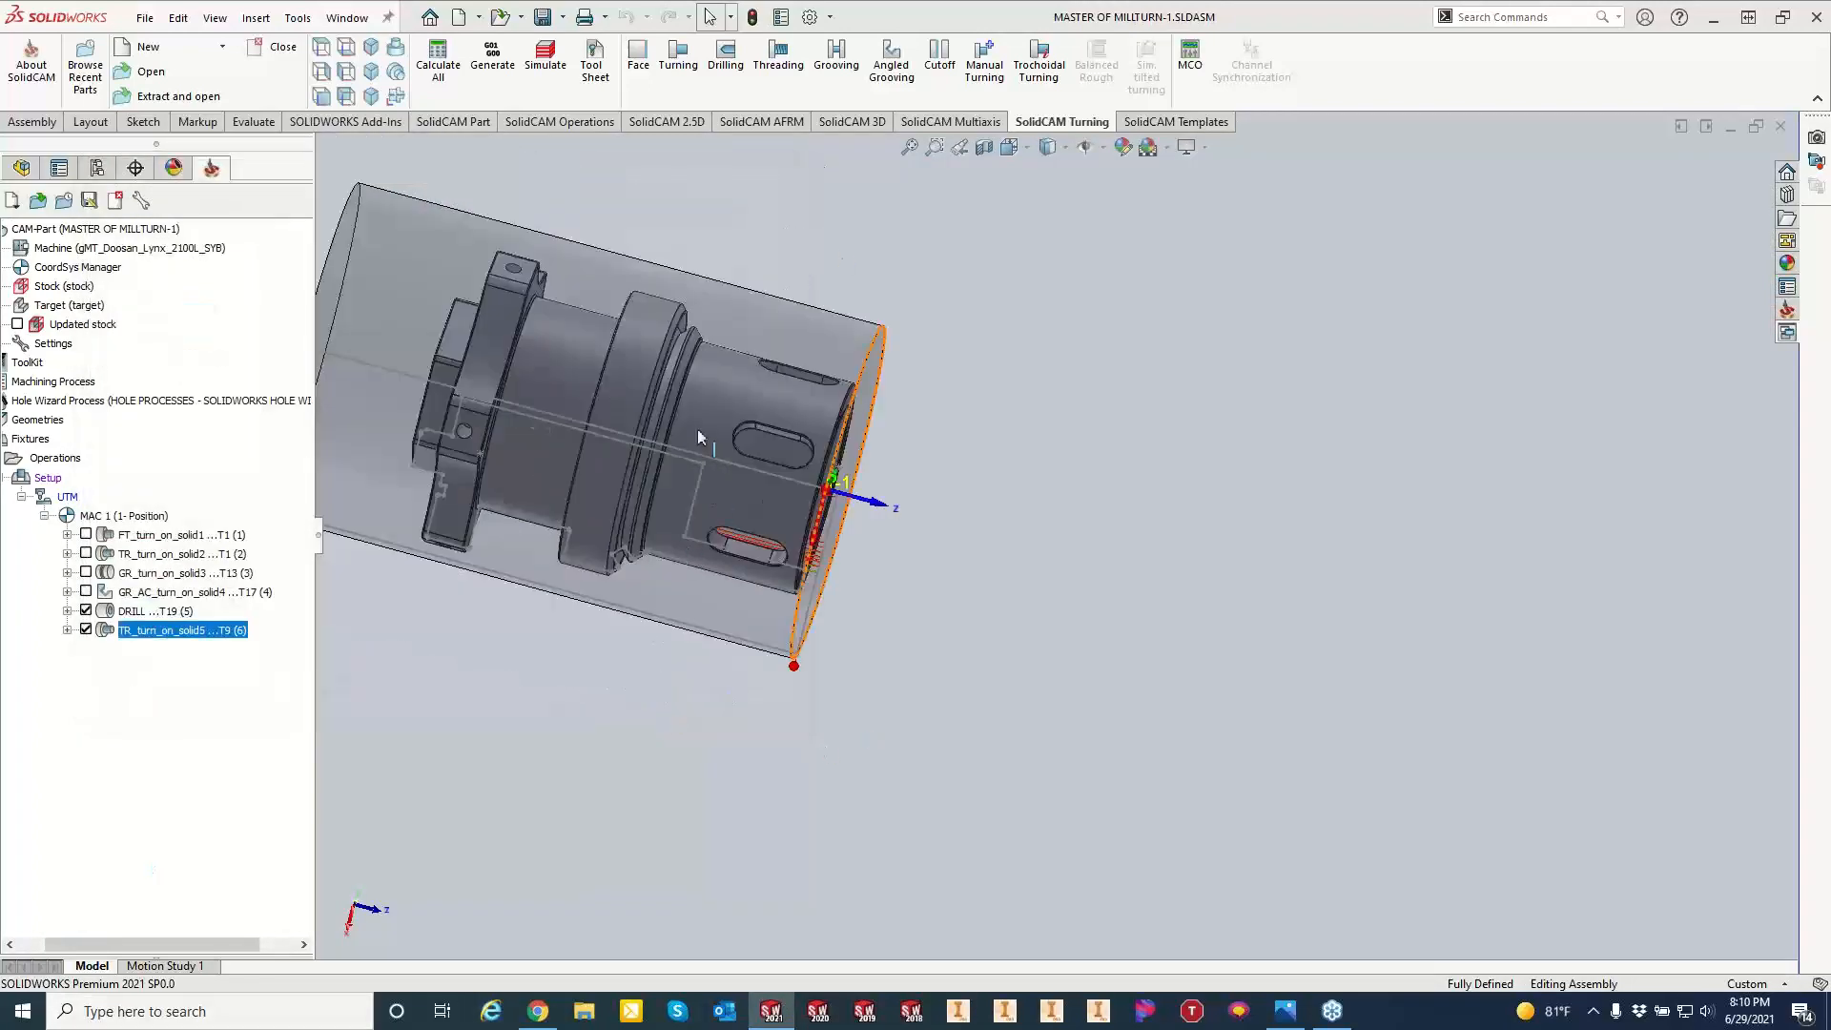
pyautogui.scroll(-2, 701, 398)
pyautogui.scroll(-2, 1013, 656)
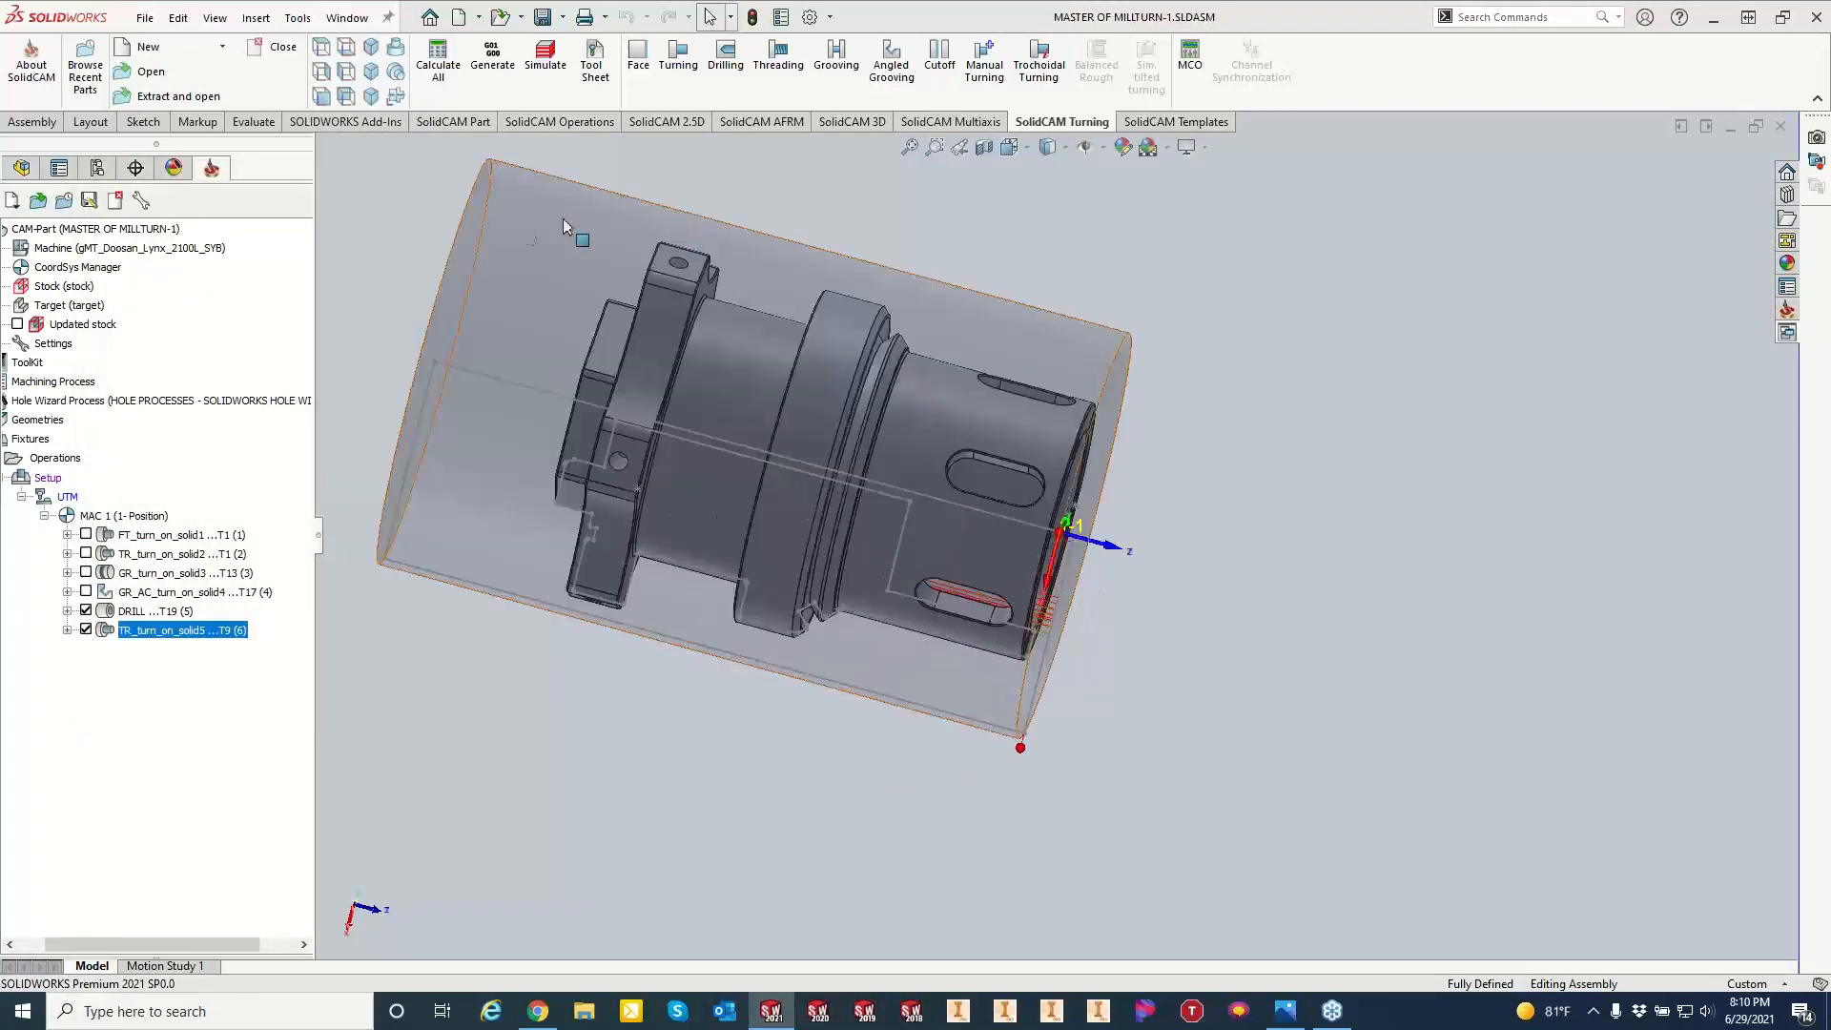
# Examine the part's front ring face, its holes and slots, and the internal turning toolpath in the bore from several angles.
pyautogui.scroll(1, 487, 258)
pyautogui.scroll(-1, 487, 261)
pyautogui.moveTo(919, 502); pyautogui.dragTo(929, 283, button='middle')
pyautogui.moveTo(996, 649); pyautogui.dragTo(1004, 229, button='middle')
pyautogui.scroll(2, 1121, 855)
pyautogui.moveTo(991, 751); pyautogui.dragTo(940, 312, button='middle')
pyautogui.scroll(-3, 1306, 767)
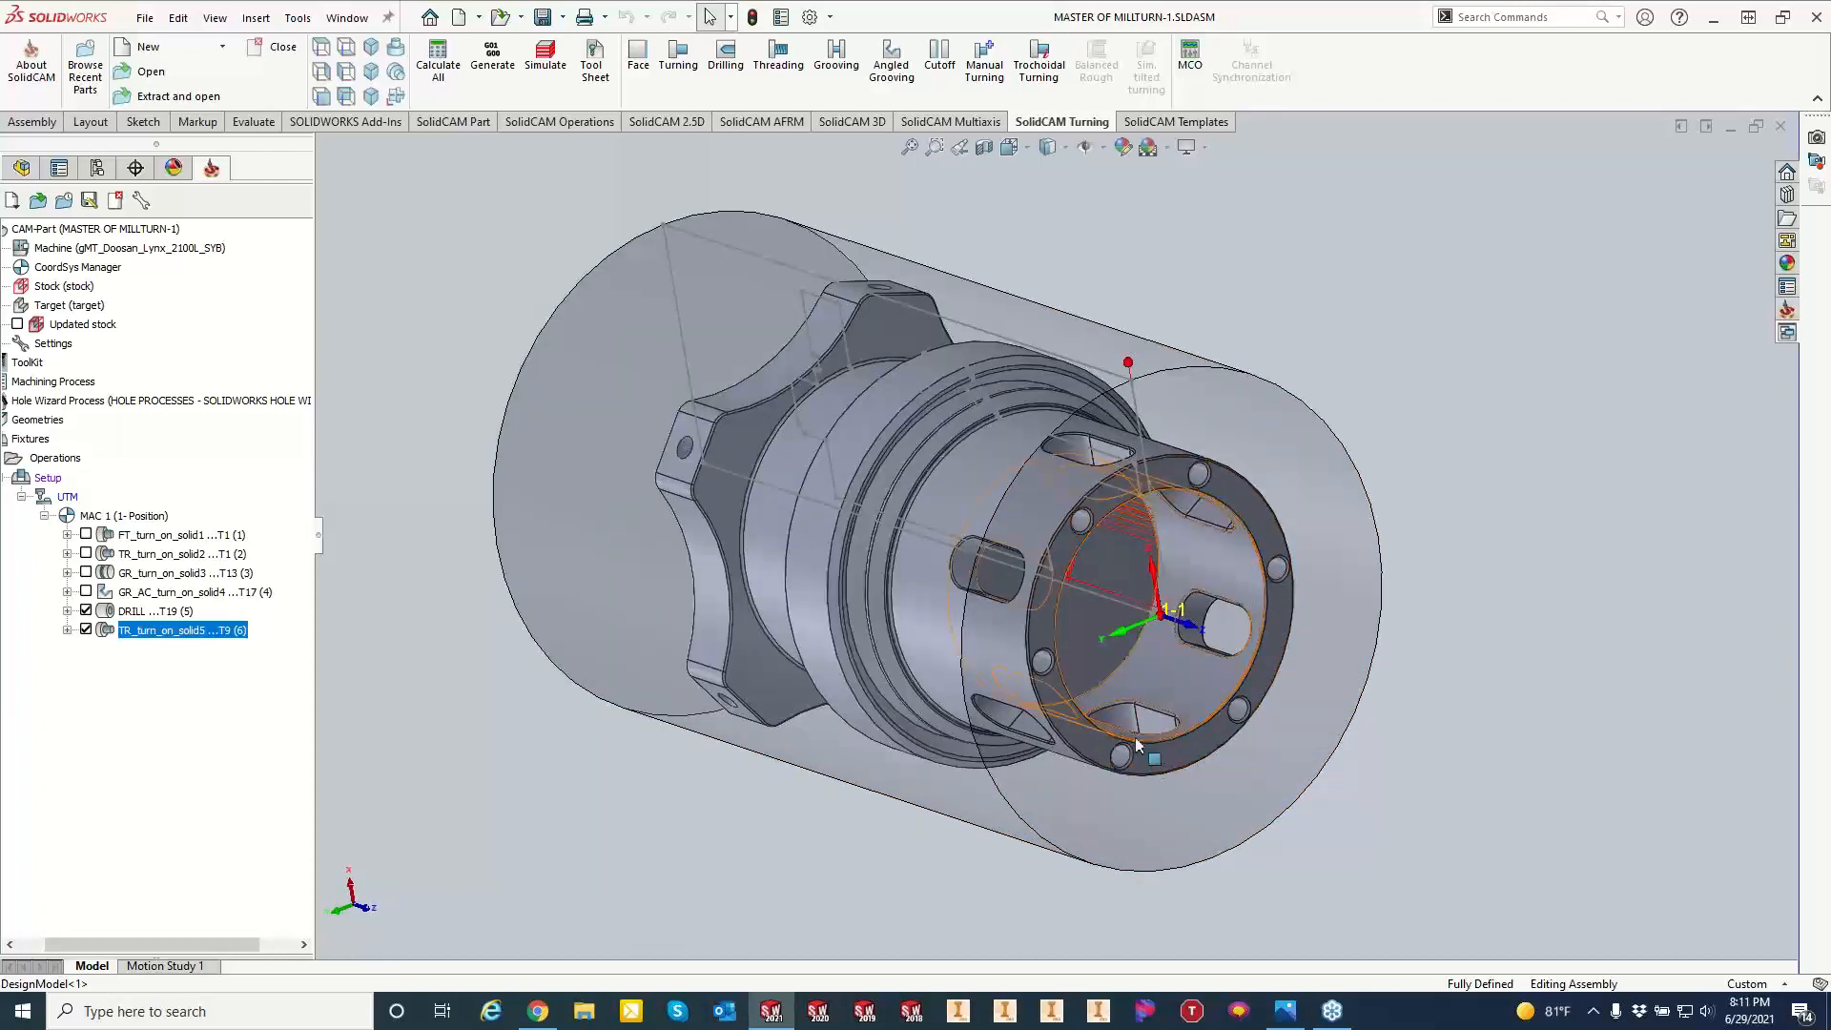
pyautogui.scroll(-2, 1231, 648)
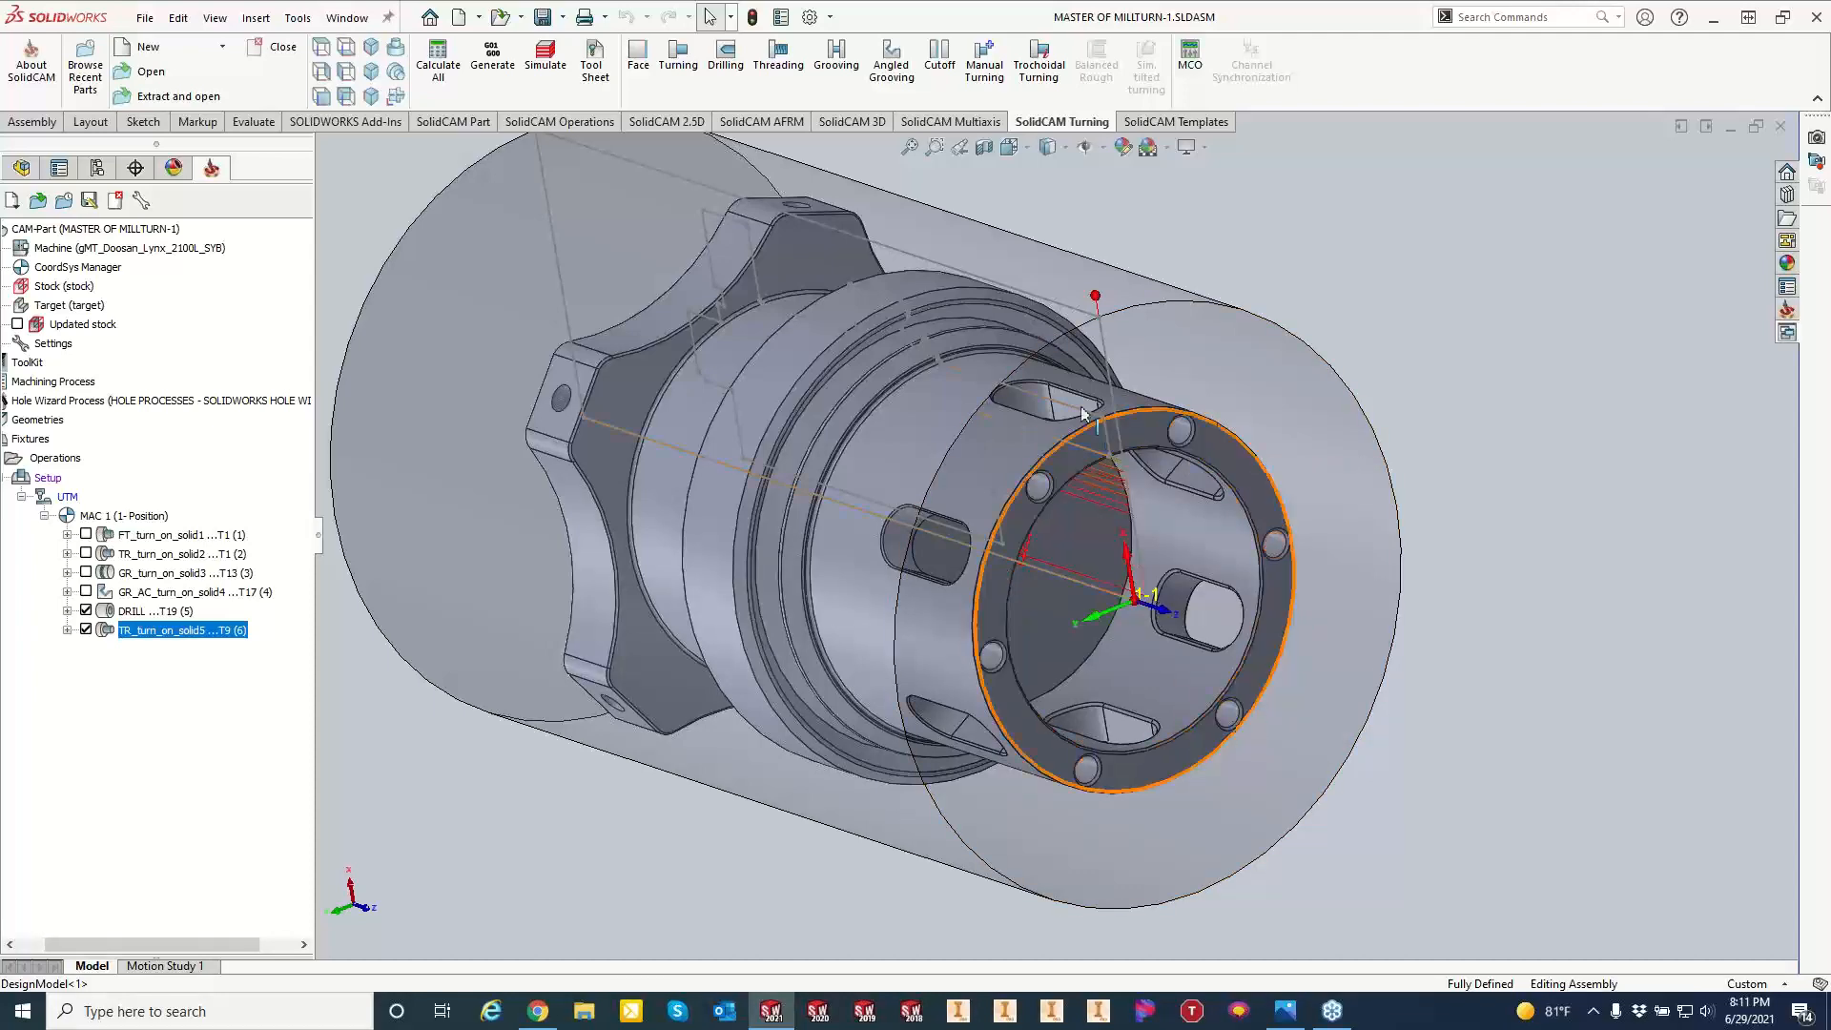
pyautogui.moveTo(987, 414); pyautogui.dragTo(1060, 462, button='middle')
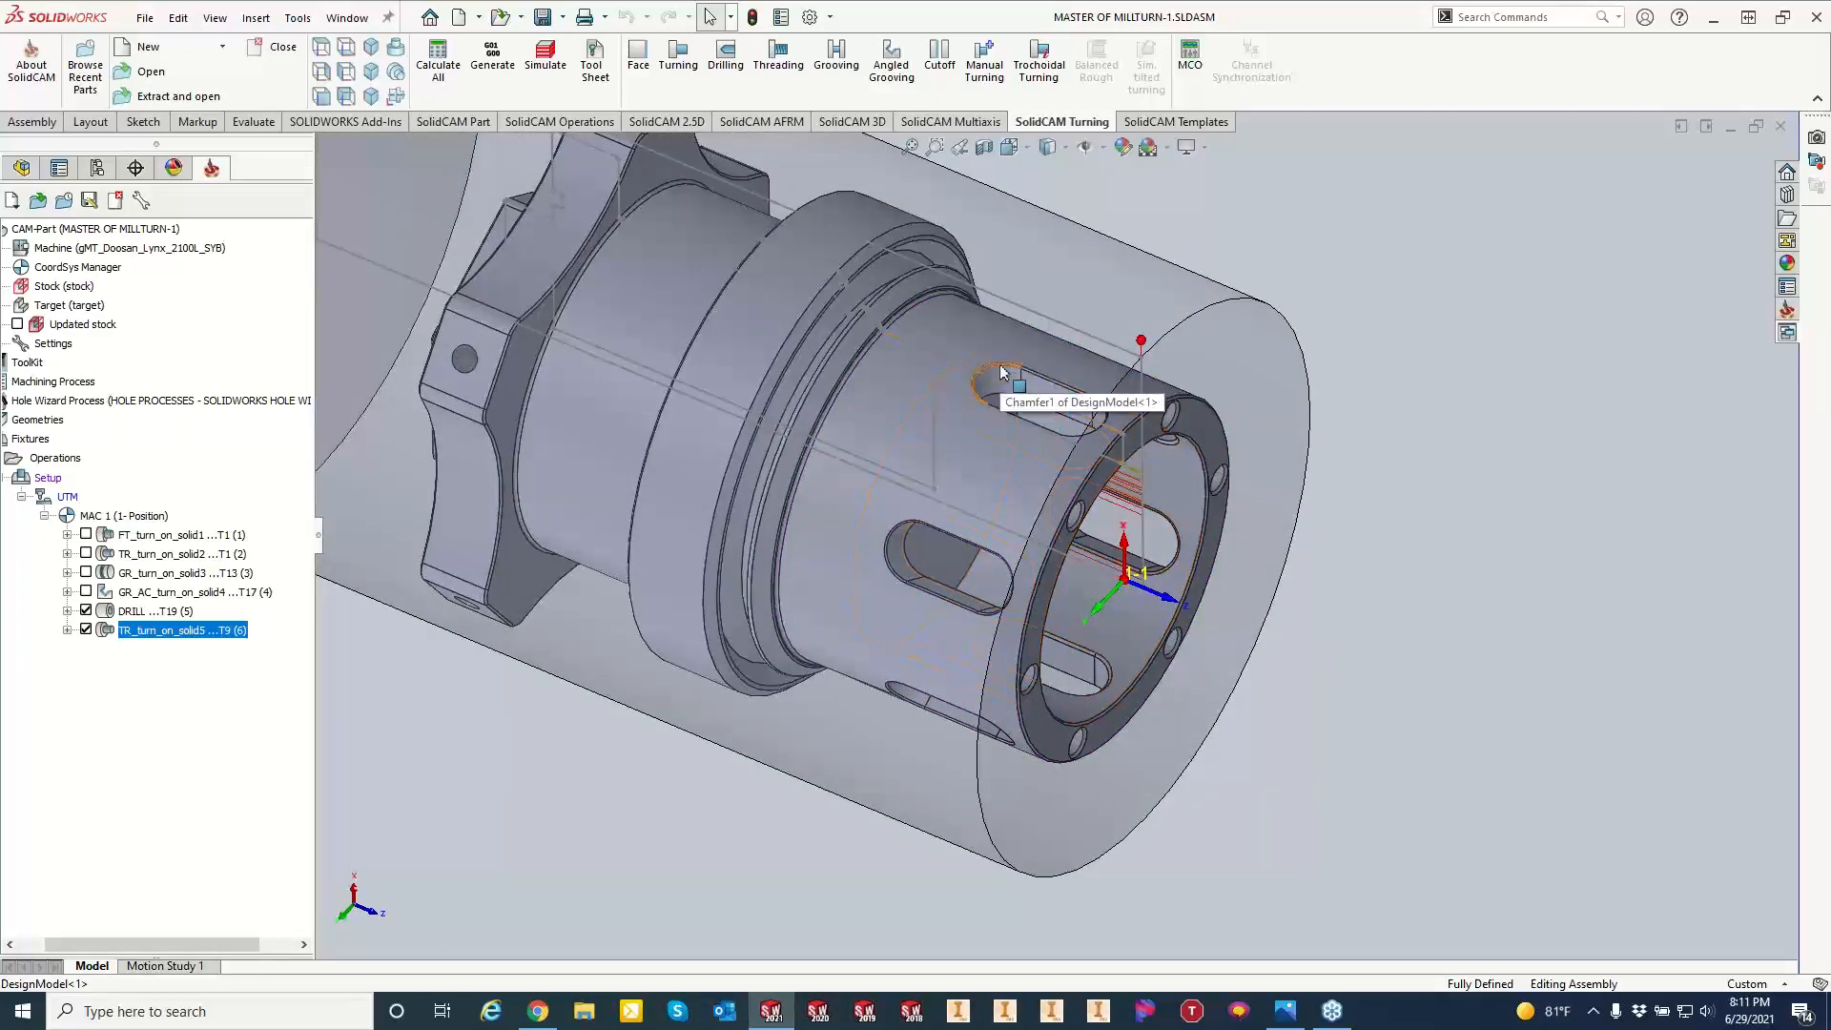
pyautogui.moveTo(1002, 372); pyautogui.dragTo(1053, 240, button='middle')
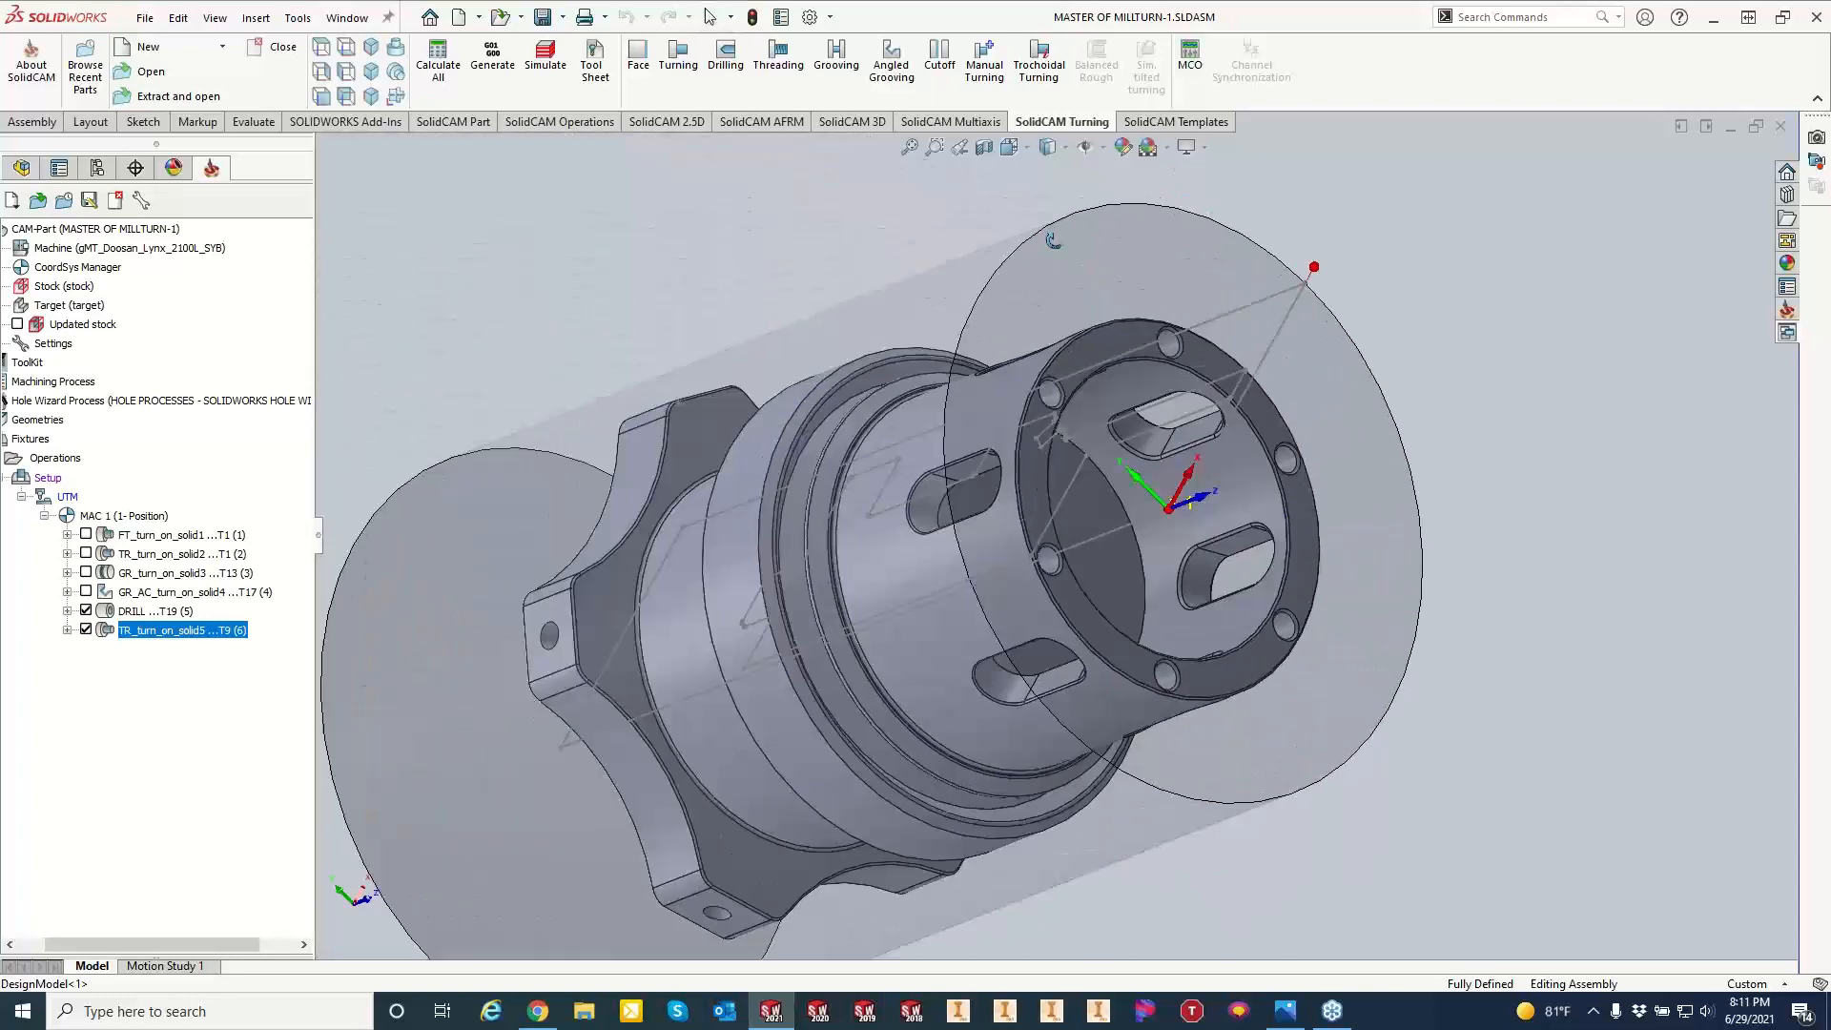
pyautogui.scroll(-4, 1155, 375)
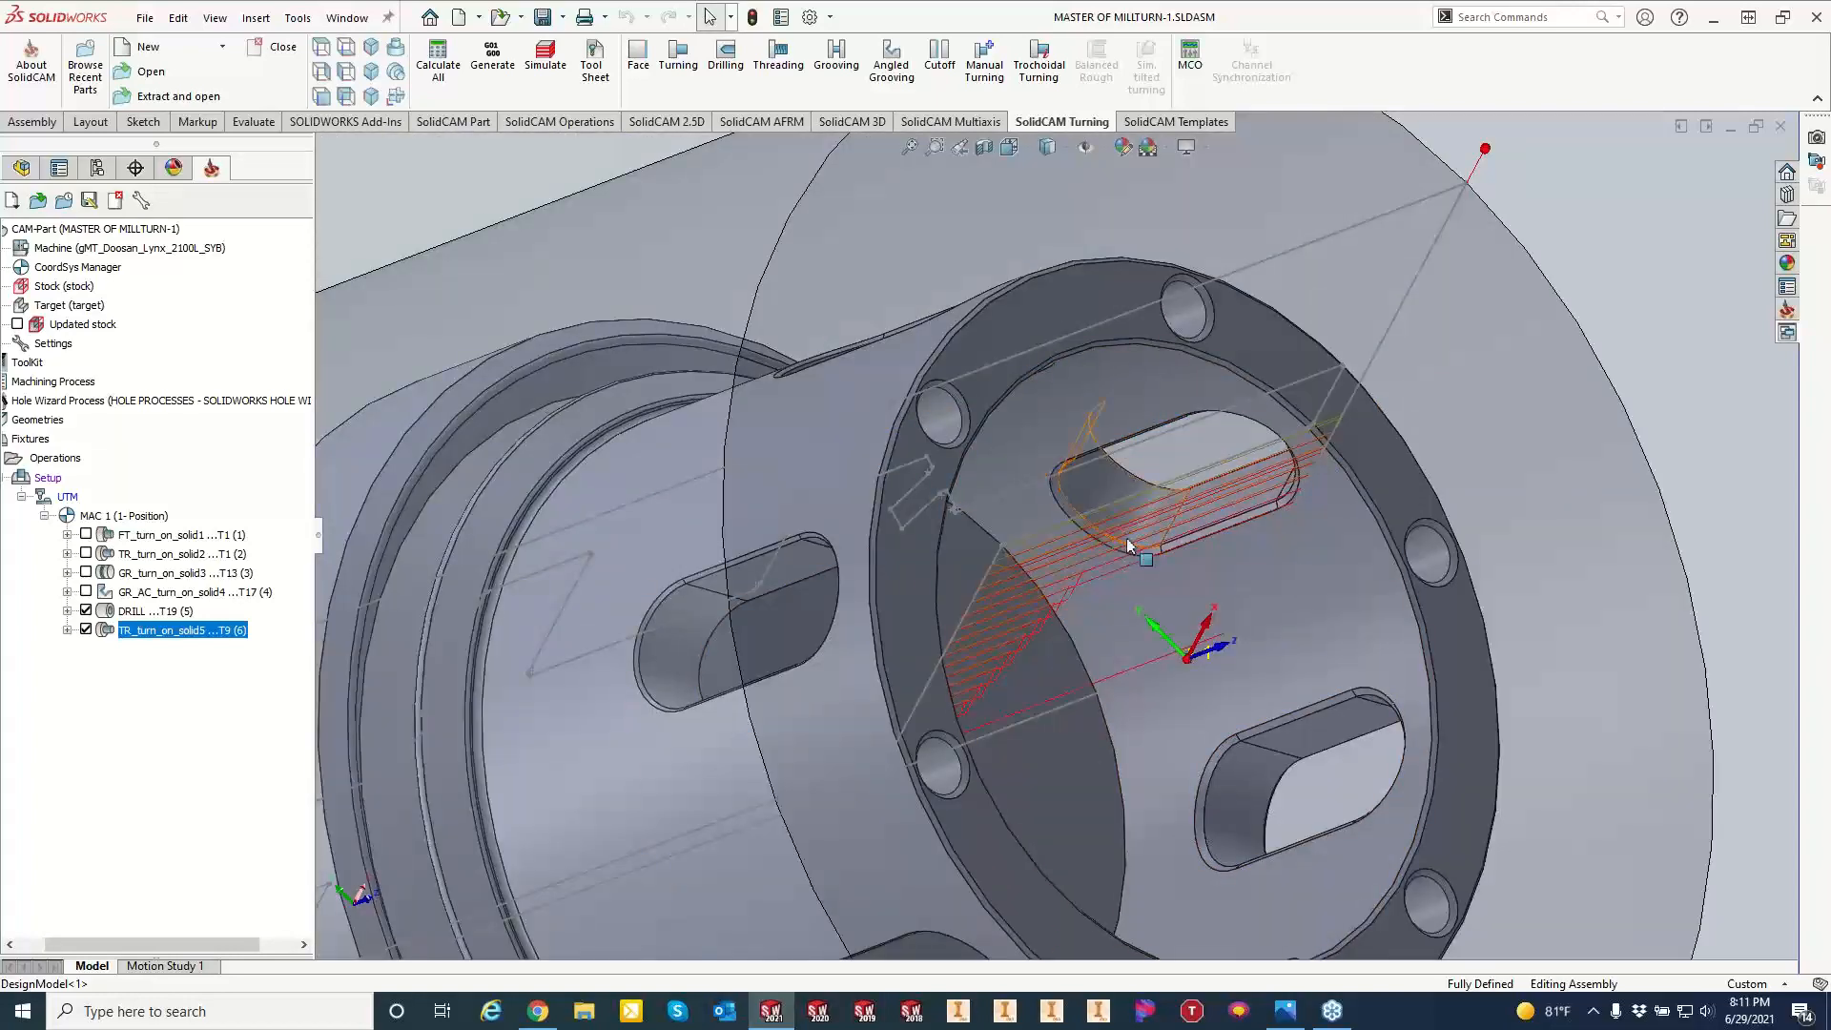
pyautogui.scroll(4, 1125, 538)
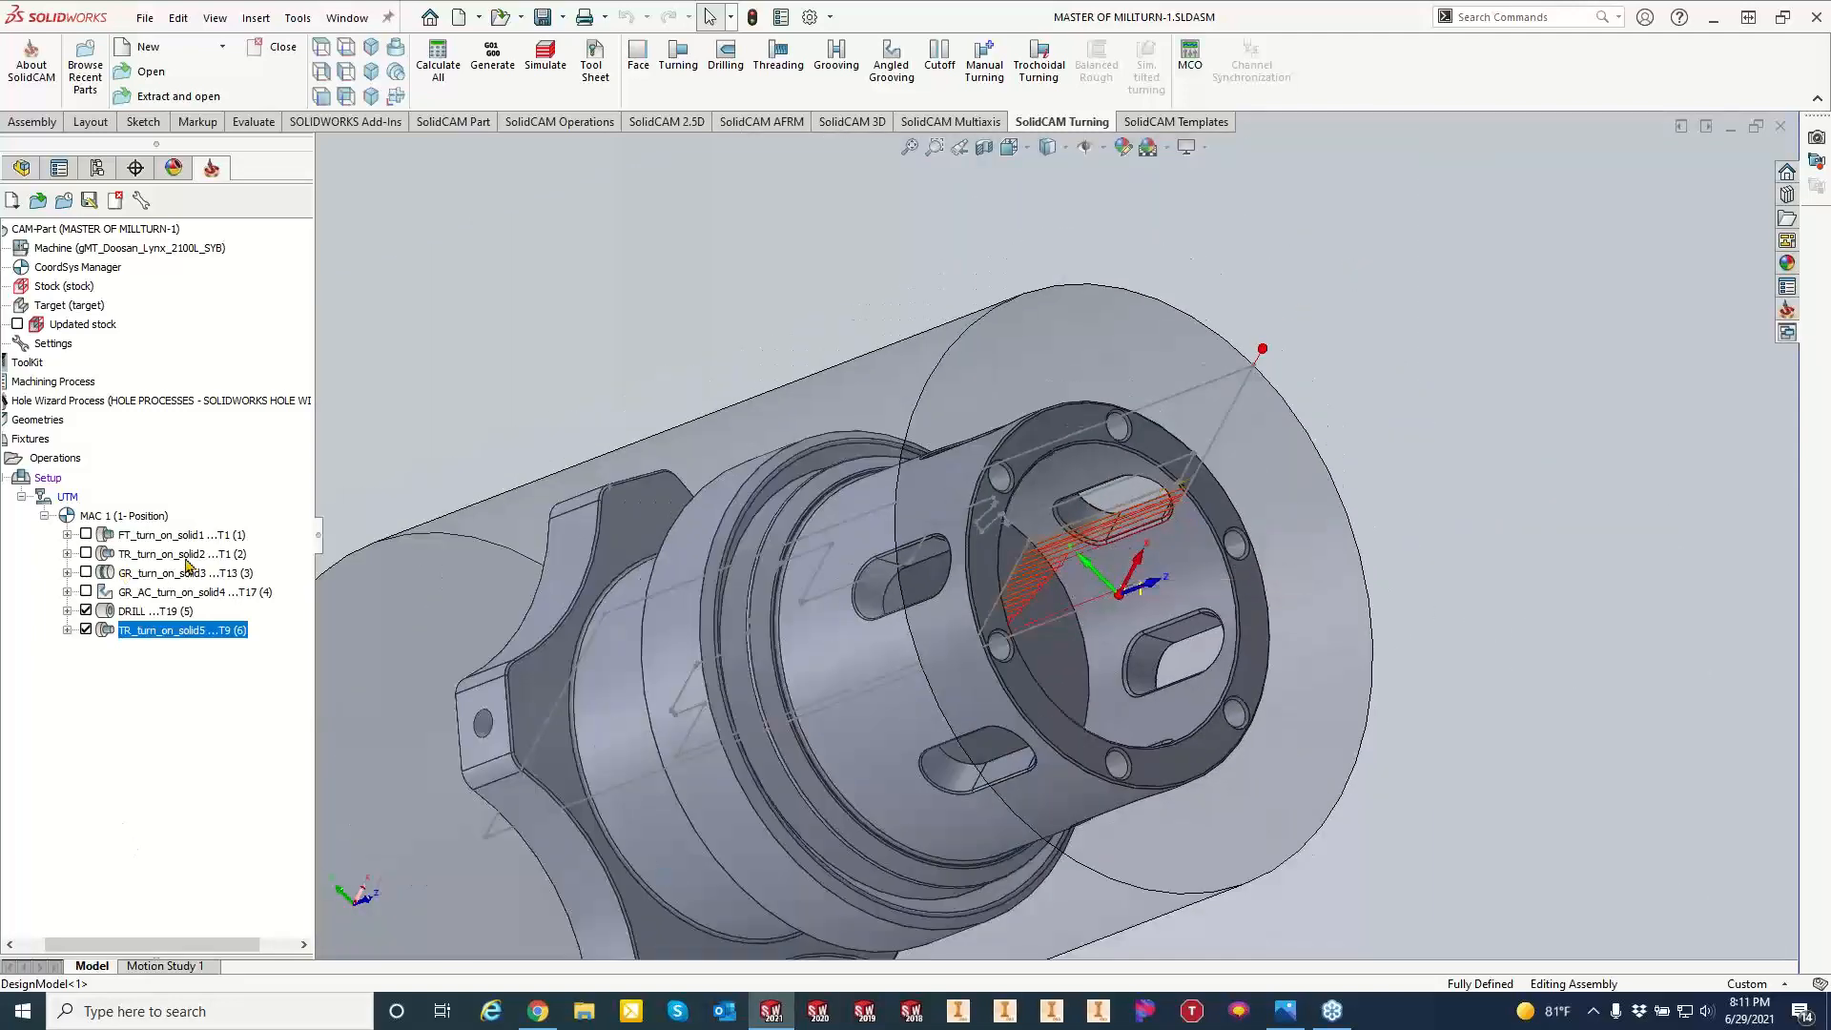
# Turn off the display of all operations and start a new 2.5D drilling operation.
pyautogui.moveTo(317, 548); pyautogui.dragTo(429, 548)
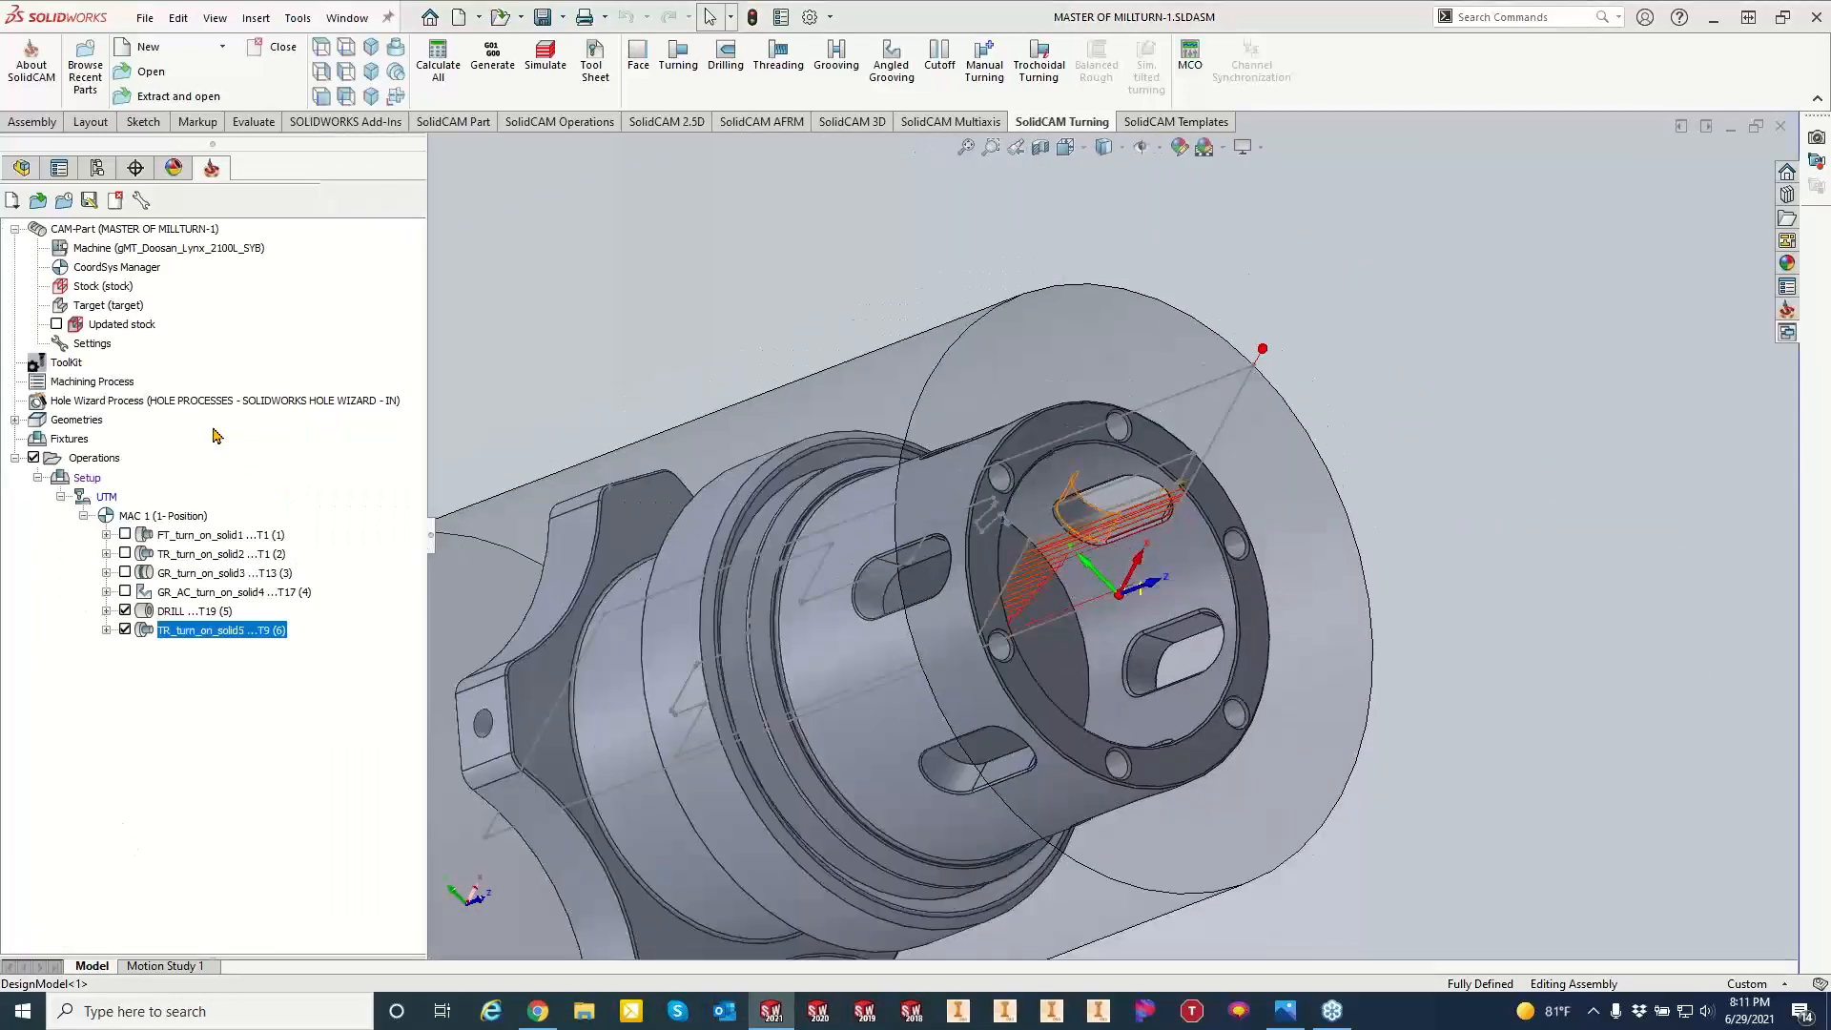
pyautogui.click(33, 459)
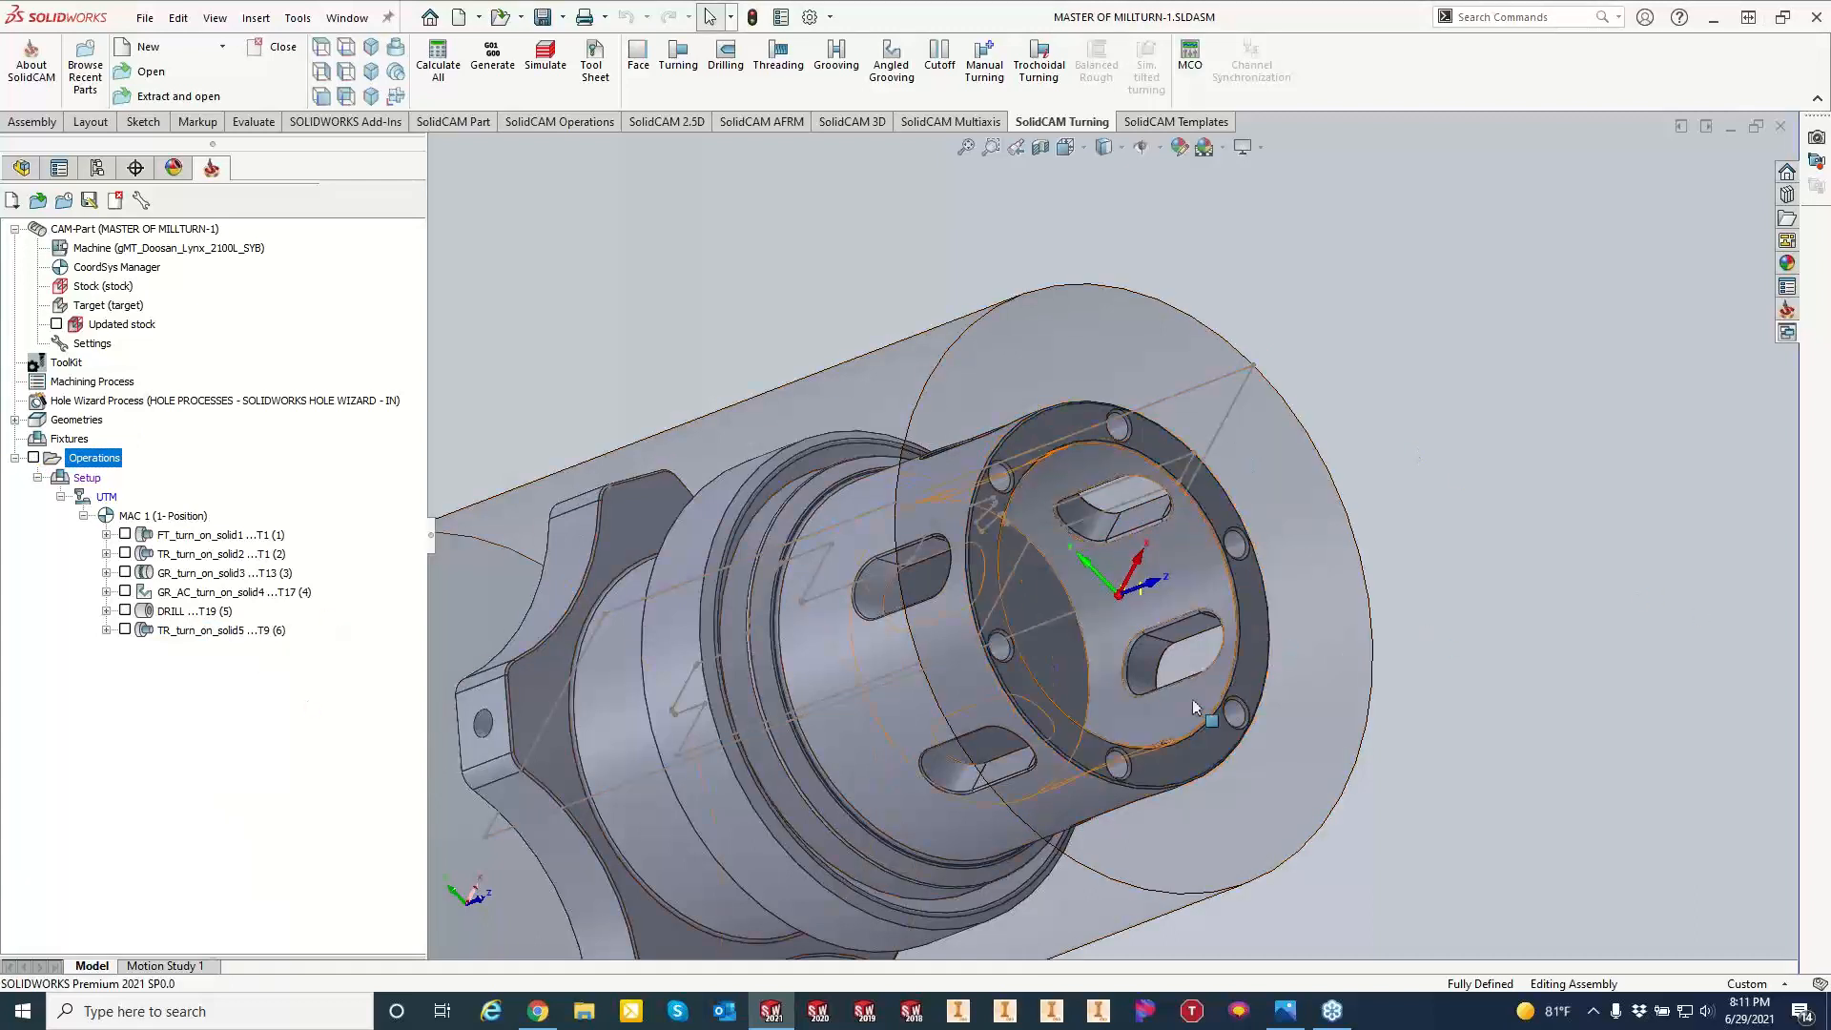
pyautogui.click(682, 122)
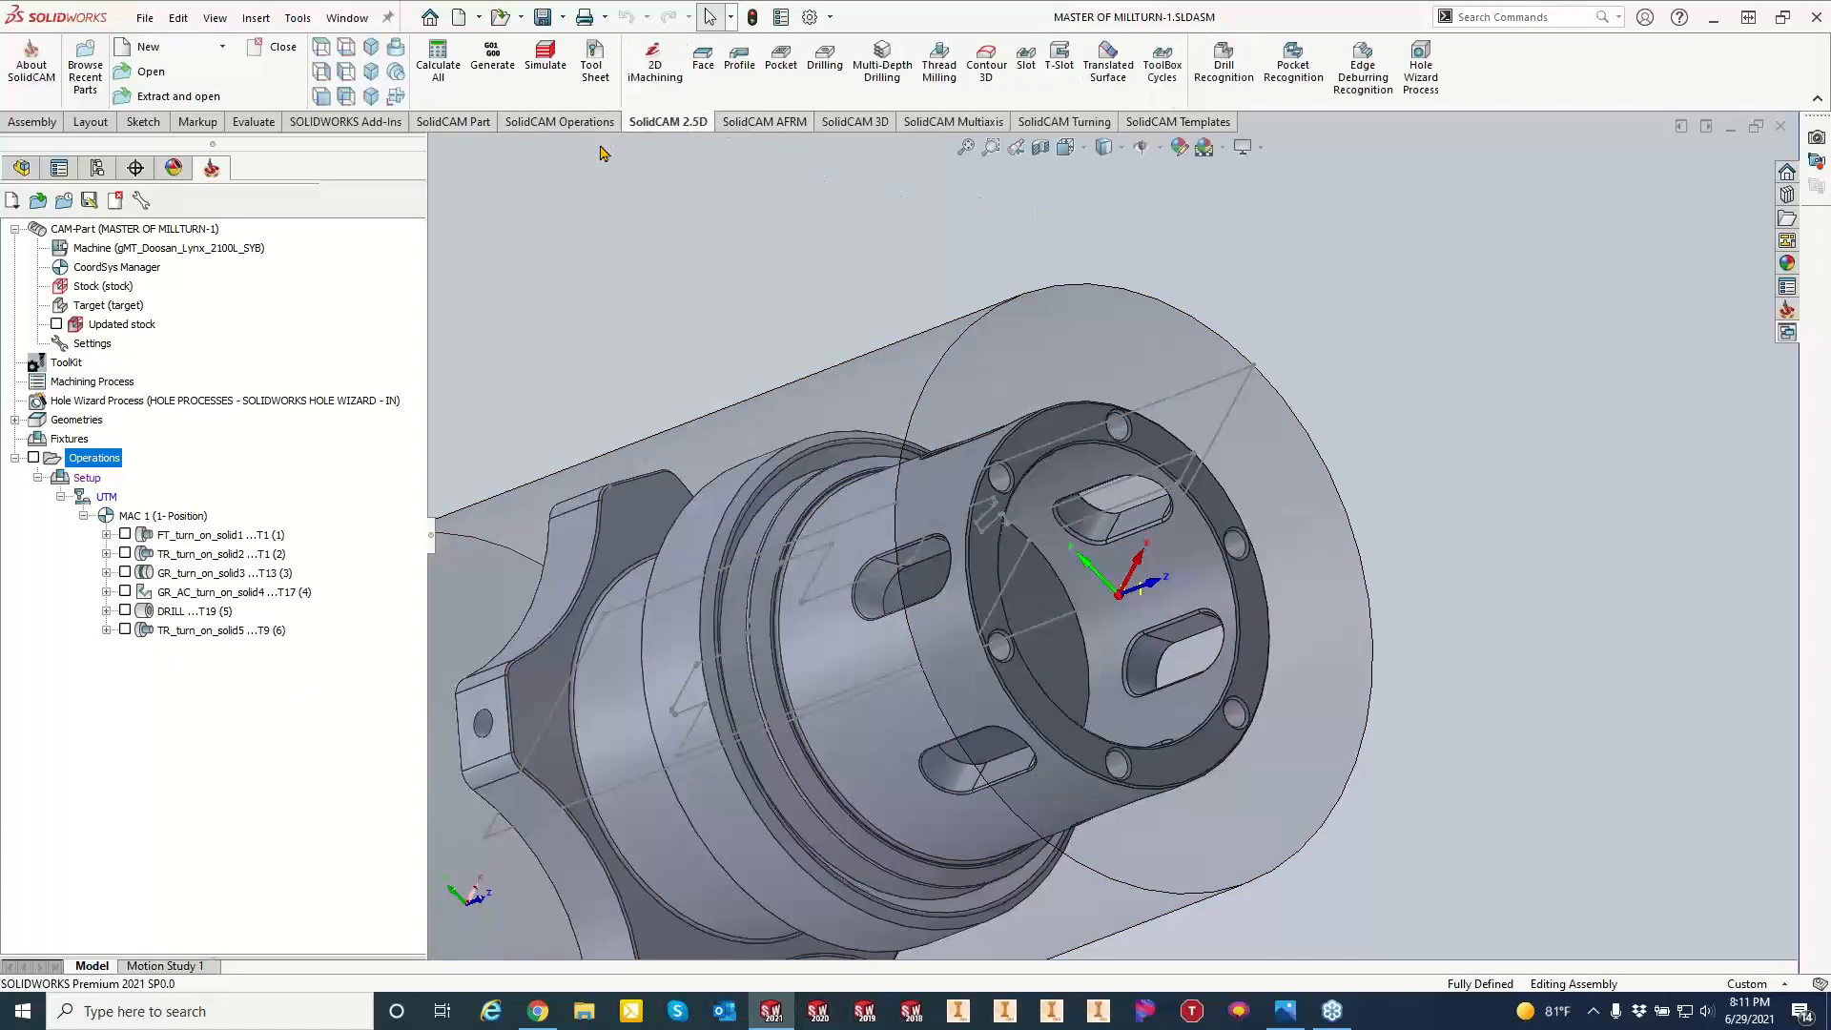
pyautogui.click(831, 73)
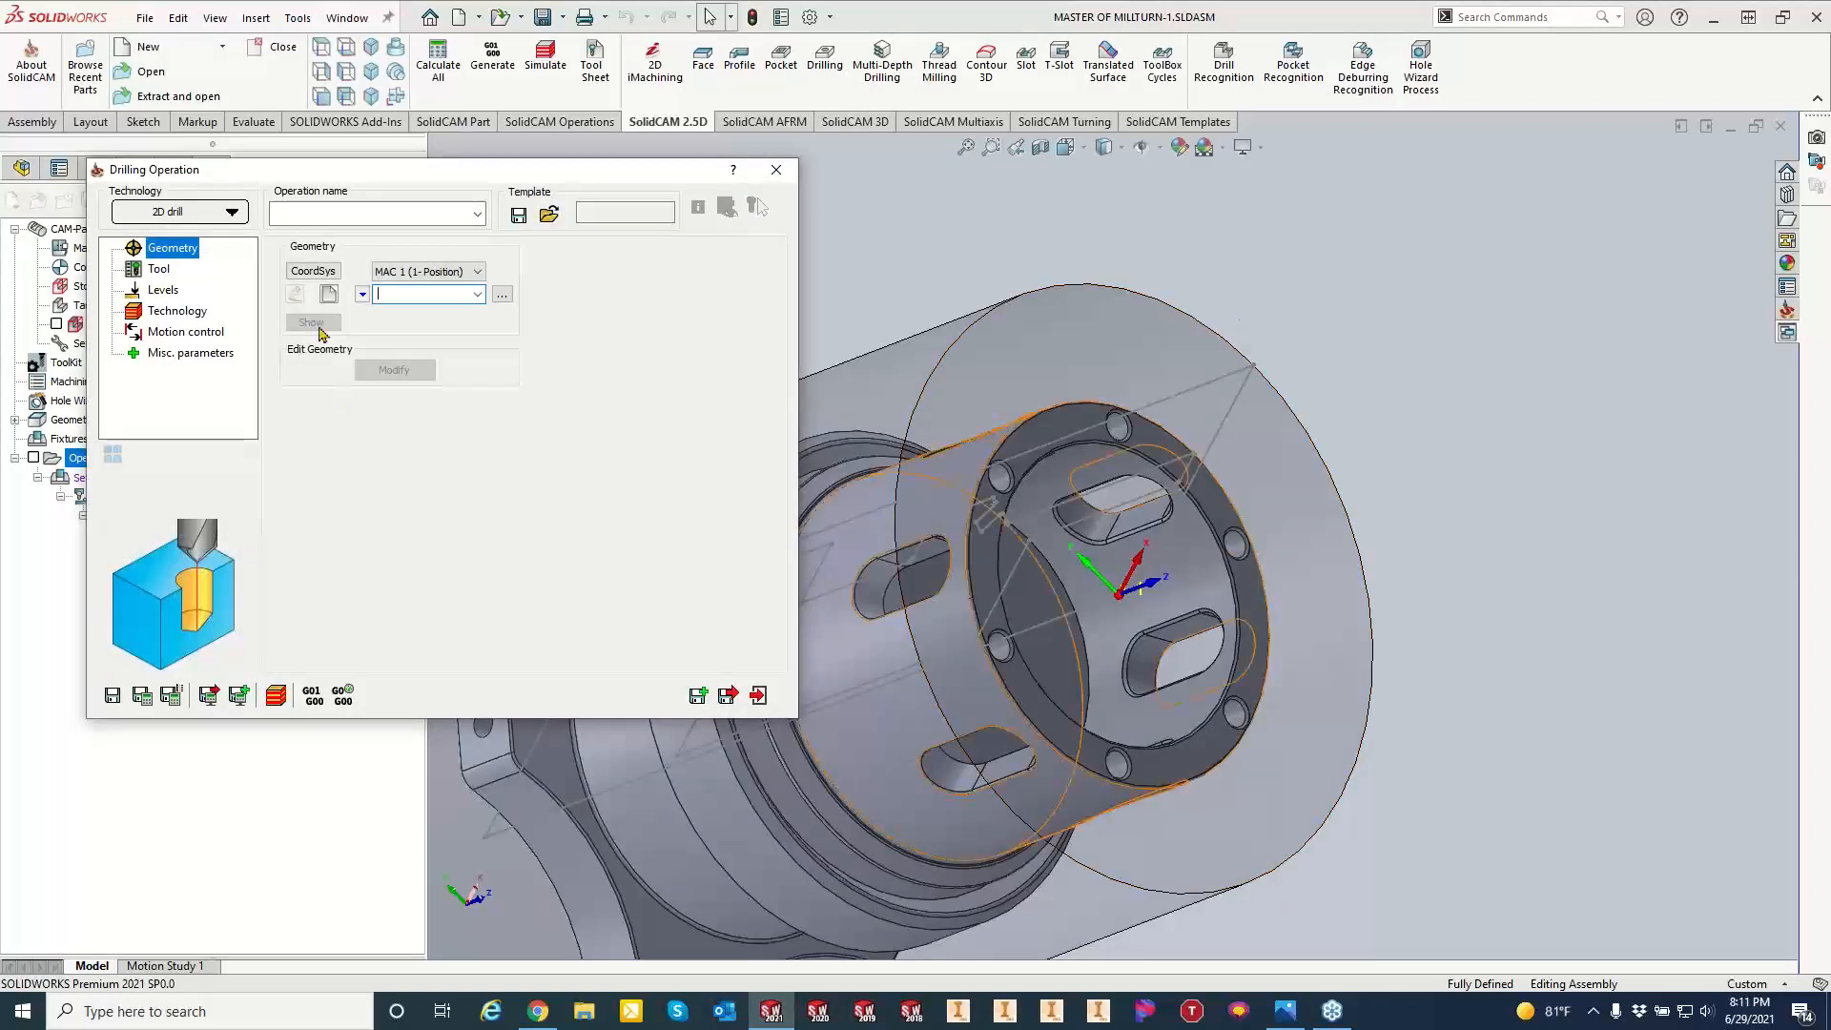
# Define the drill geometry drill1 from the hole centers on the front ring face, and review its listed hole positions.
pyautogui.click(329, 296)
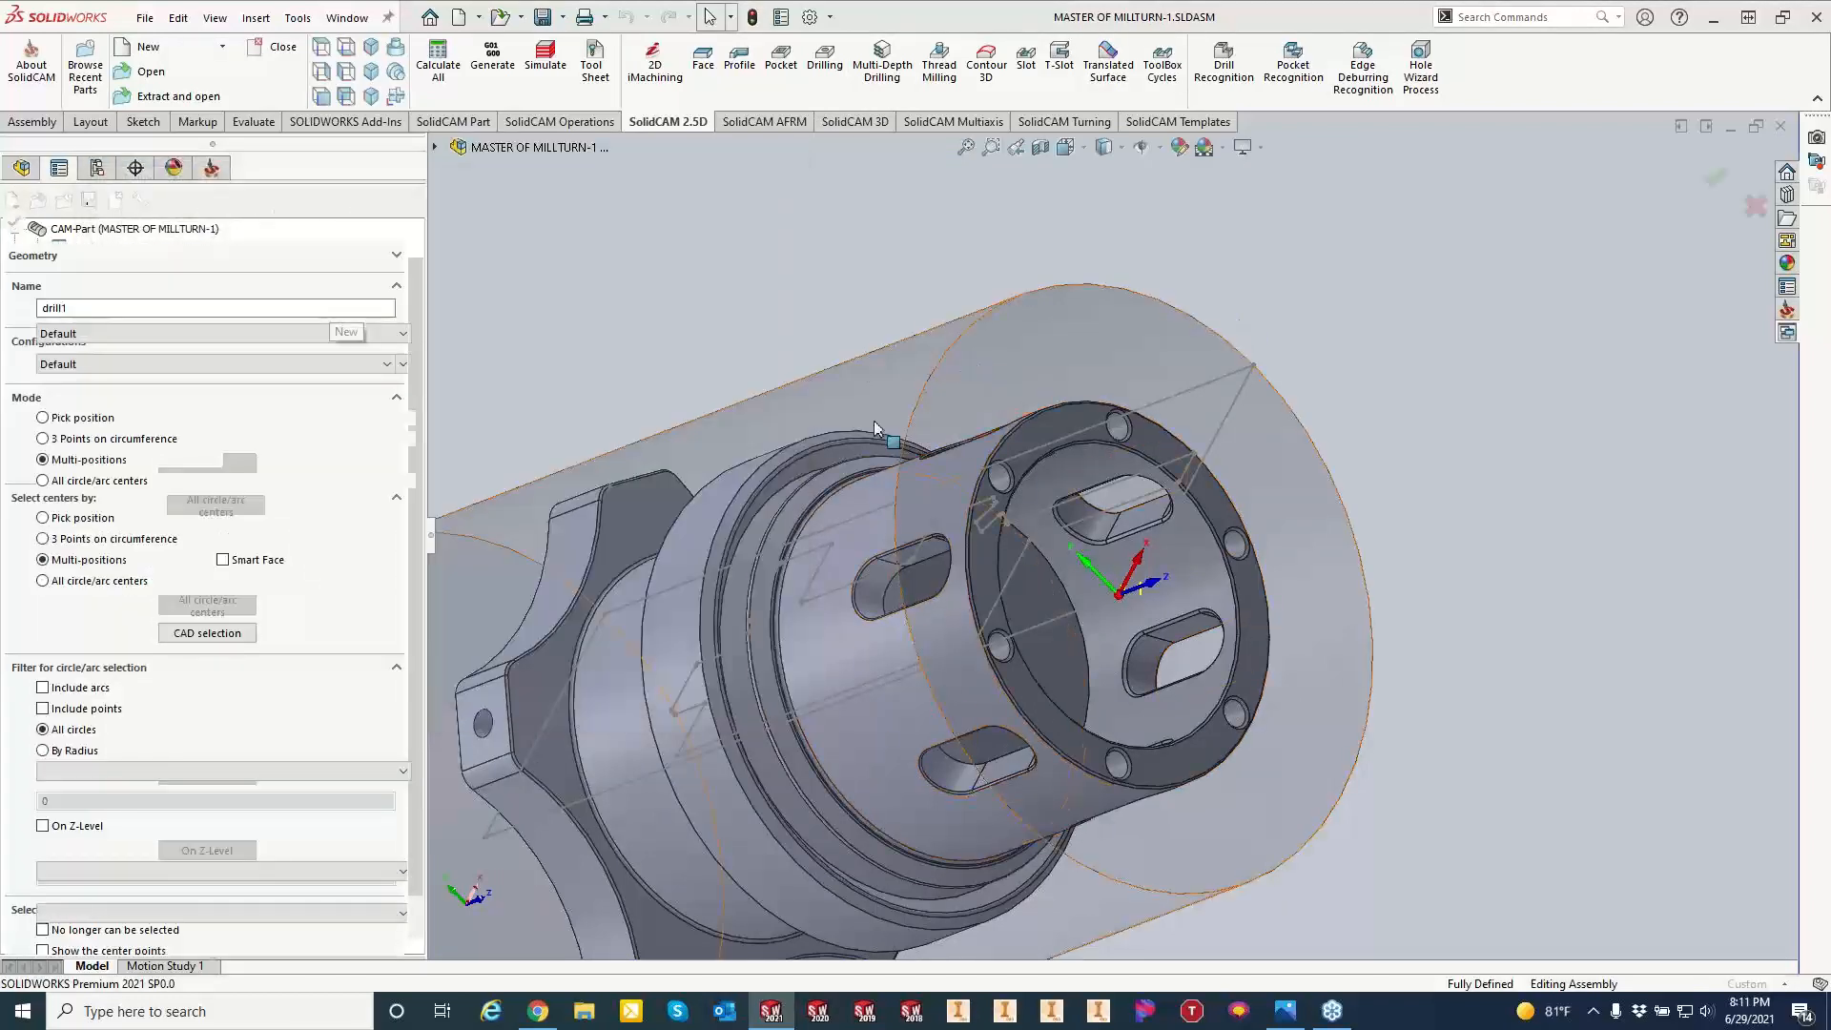
pyautogui.click(1049, 425)
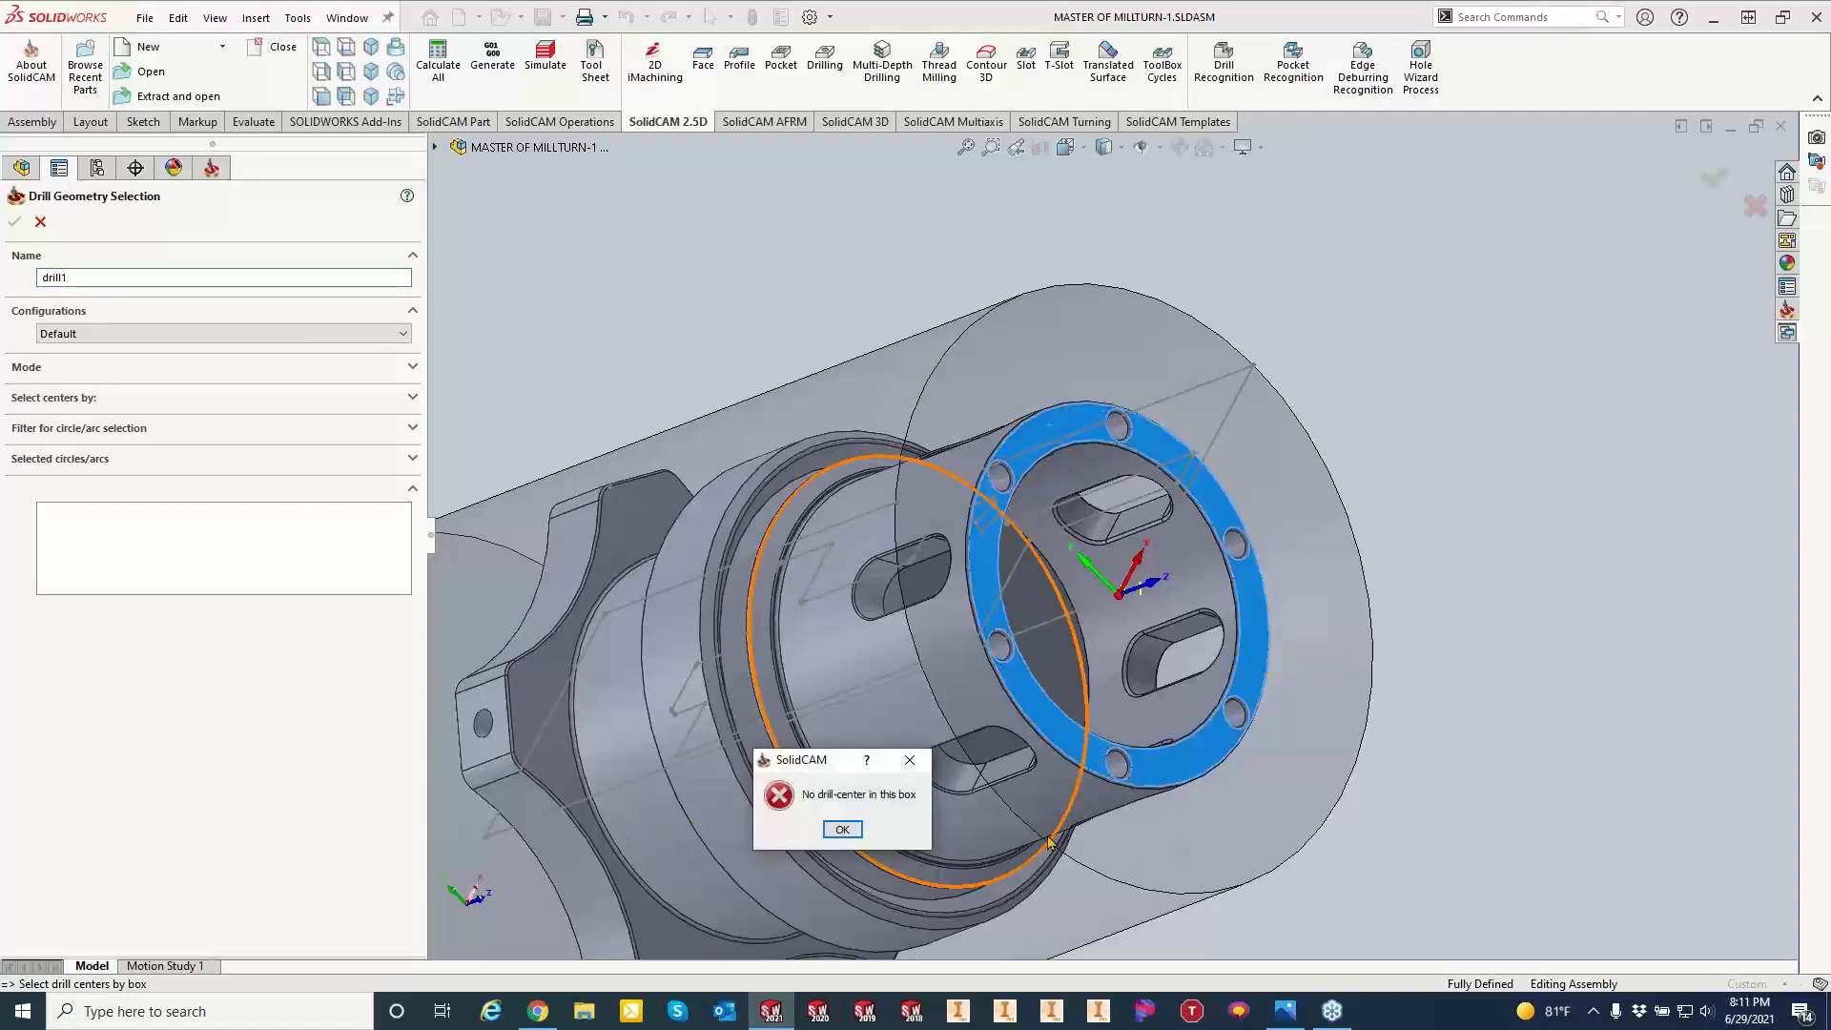
pyautogui.click(842, 828)
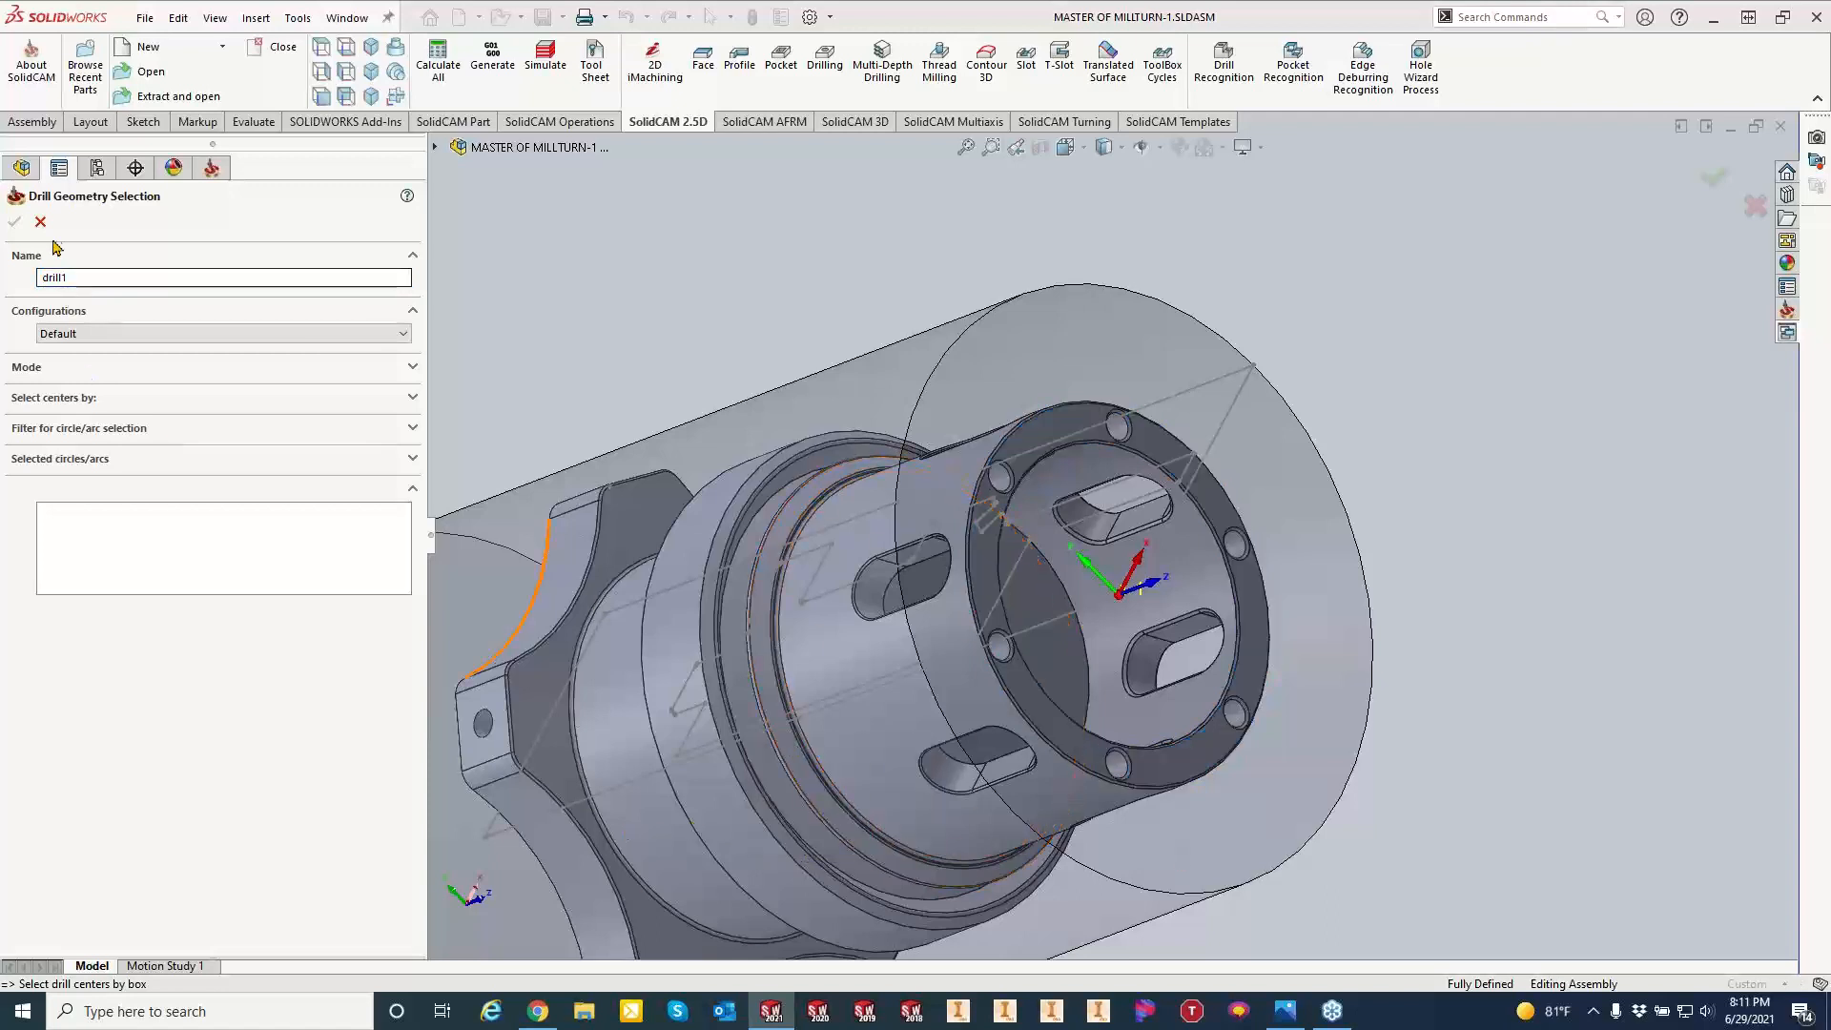
pyautogui.click(1042, 426)
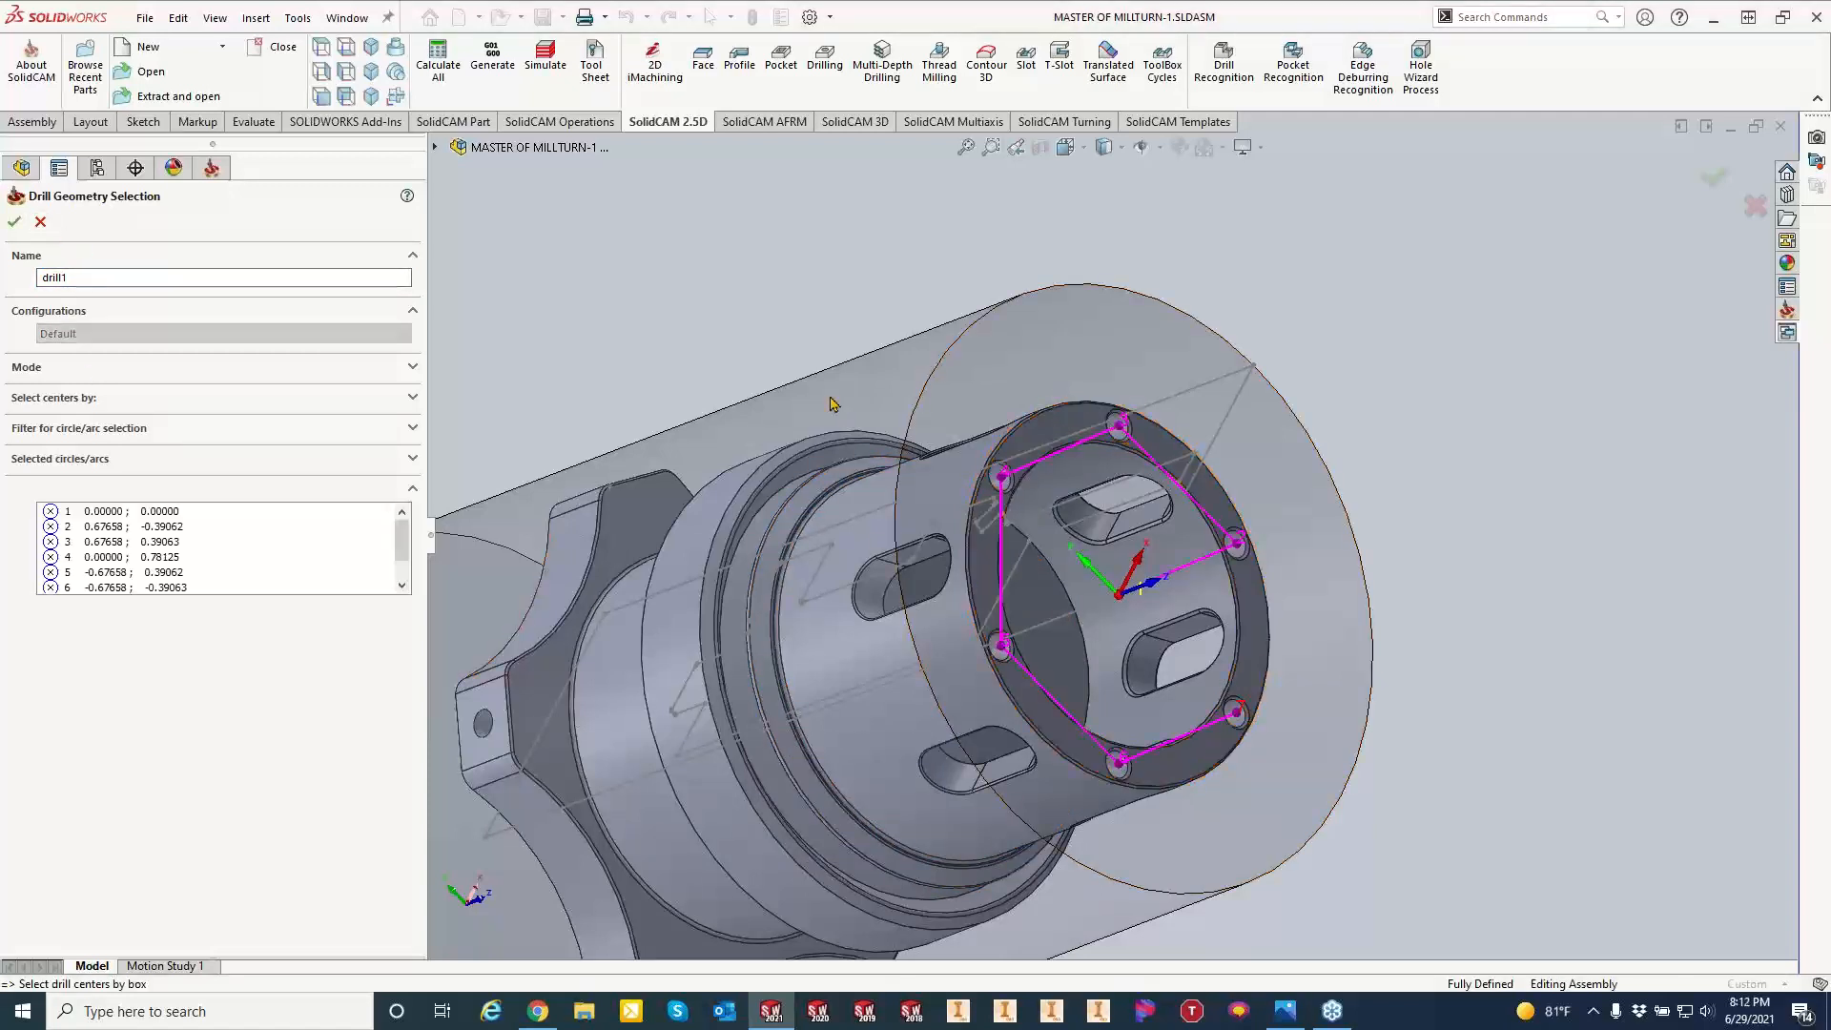
pyautogui.click(14, 221)
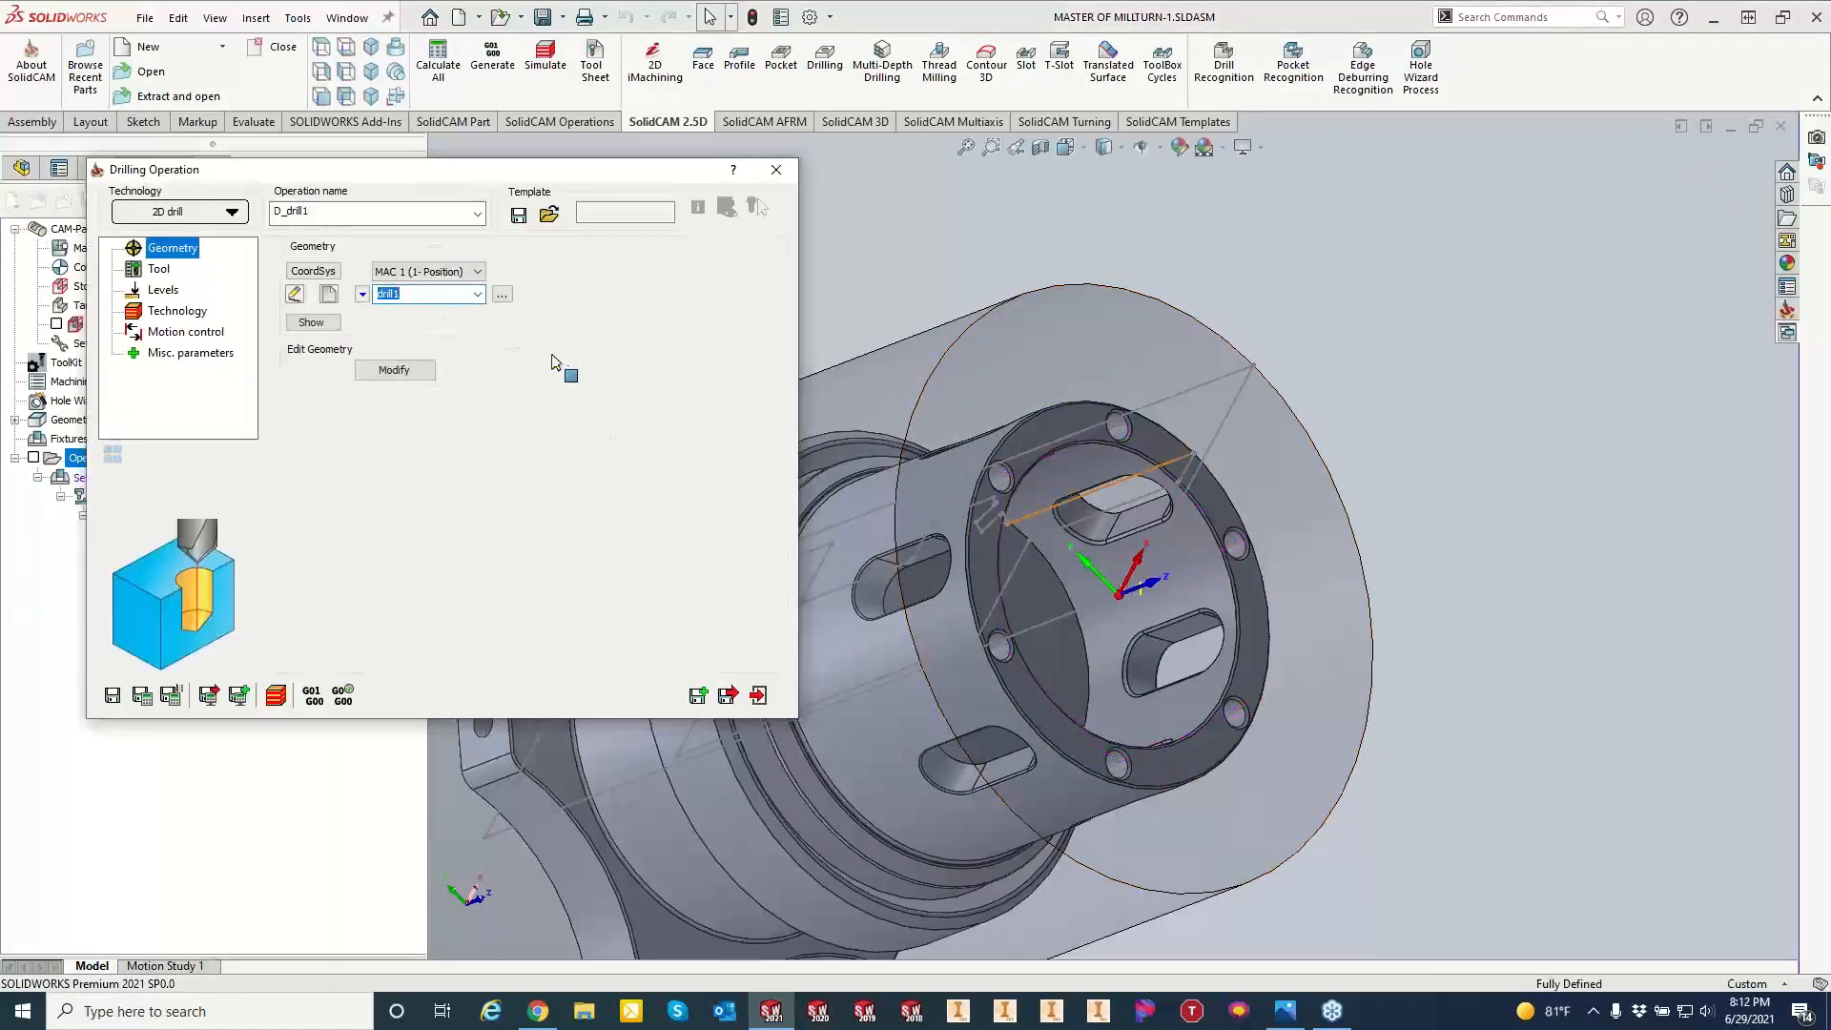
pyautogui.click(394, 371)
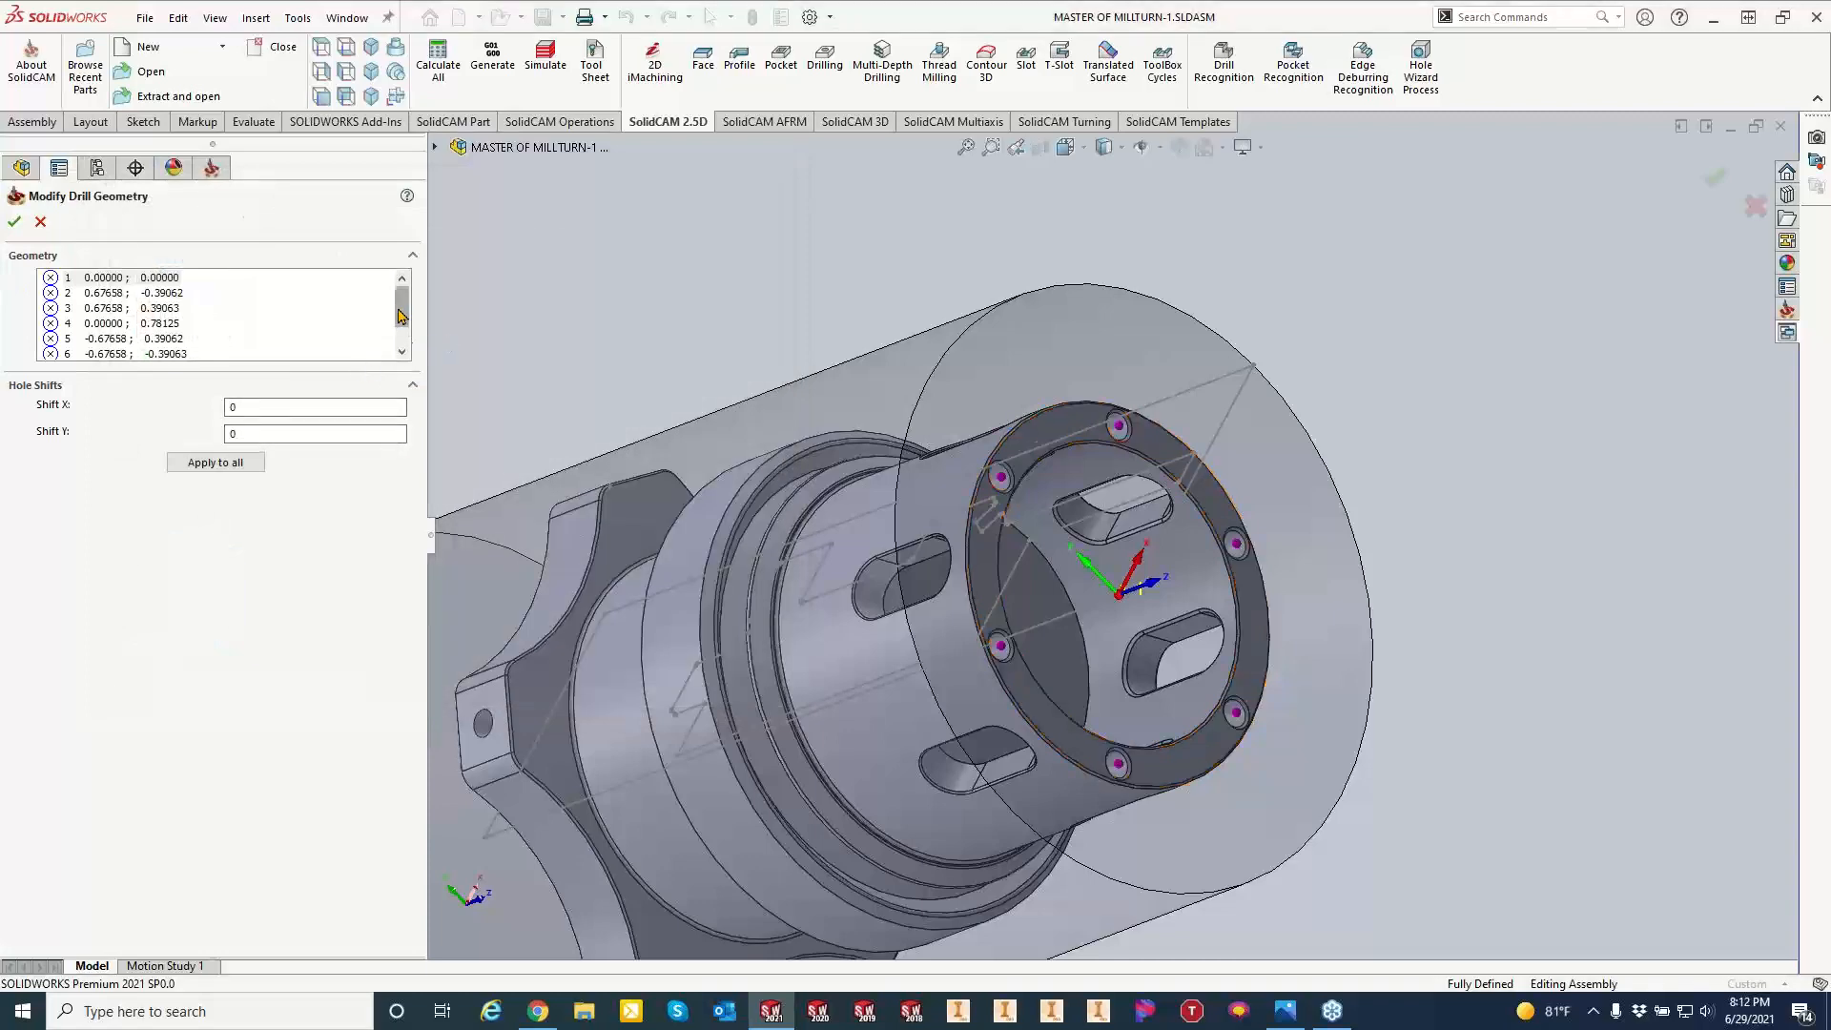
pyautogui.scroll(-1, 239, 314)
pyautogui.moveTo(1211, 631); pyautogui.dragTo(1130, 839, button='middle')
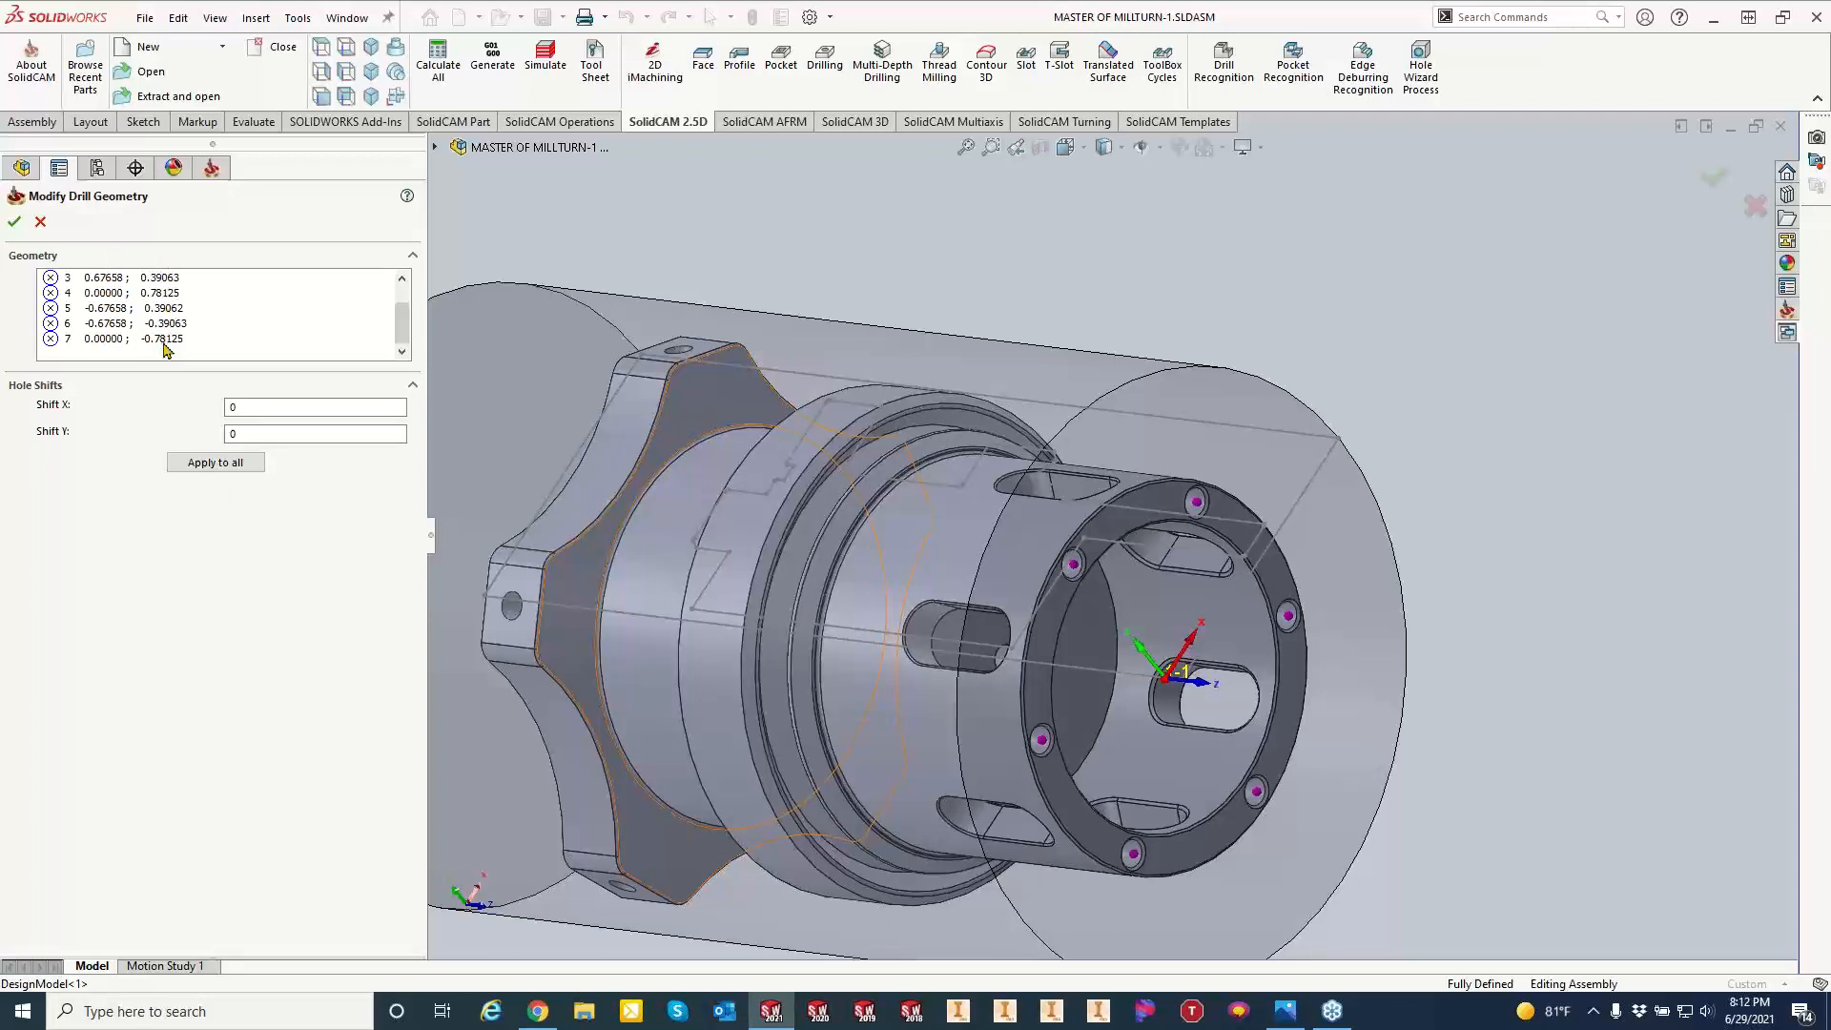
pyautogui.click(15, 221)
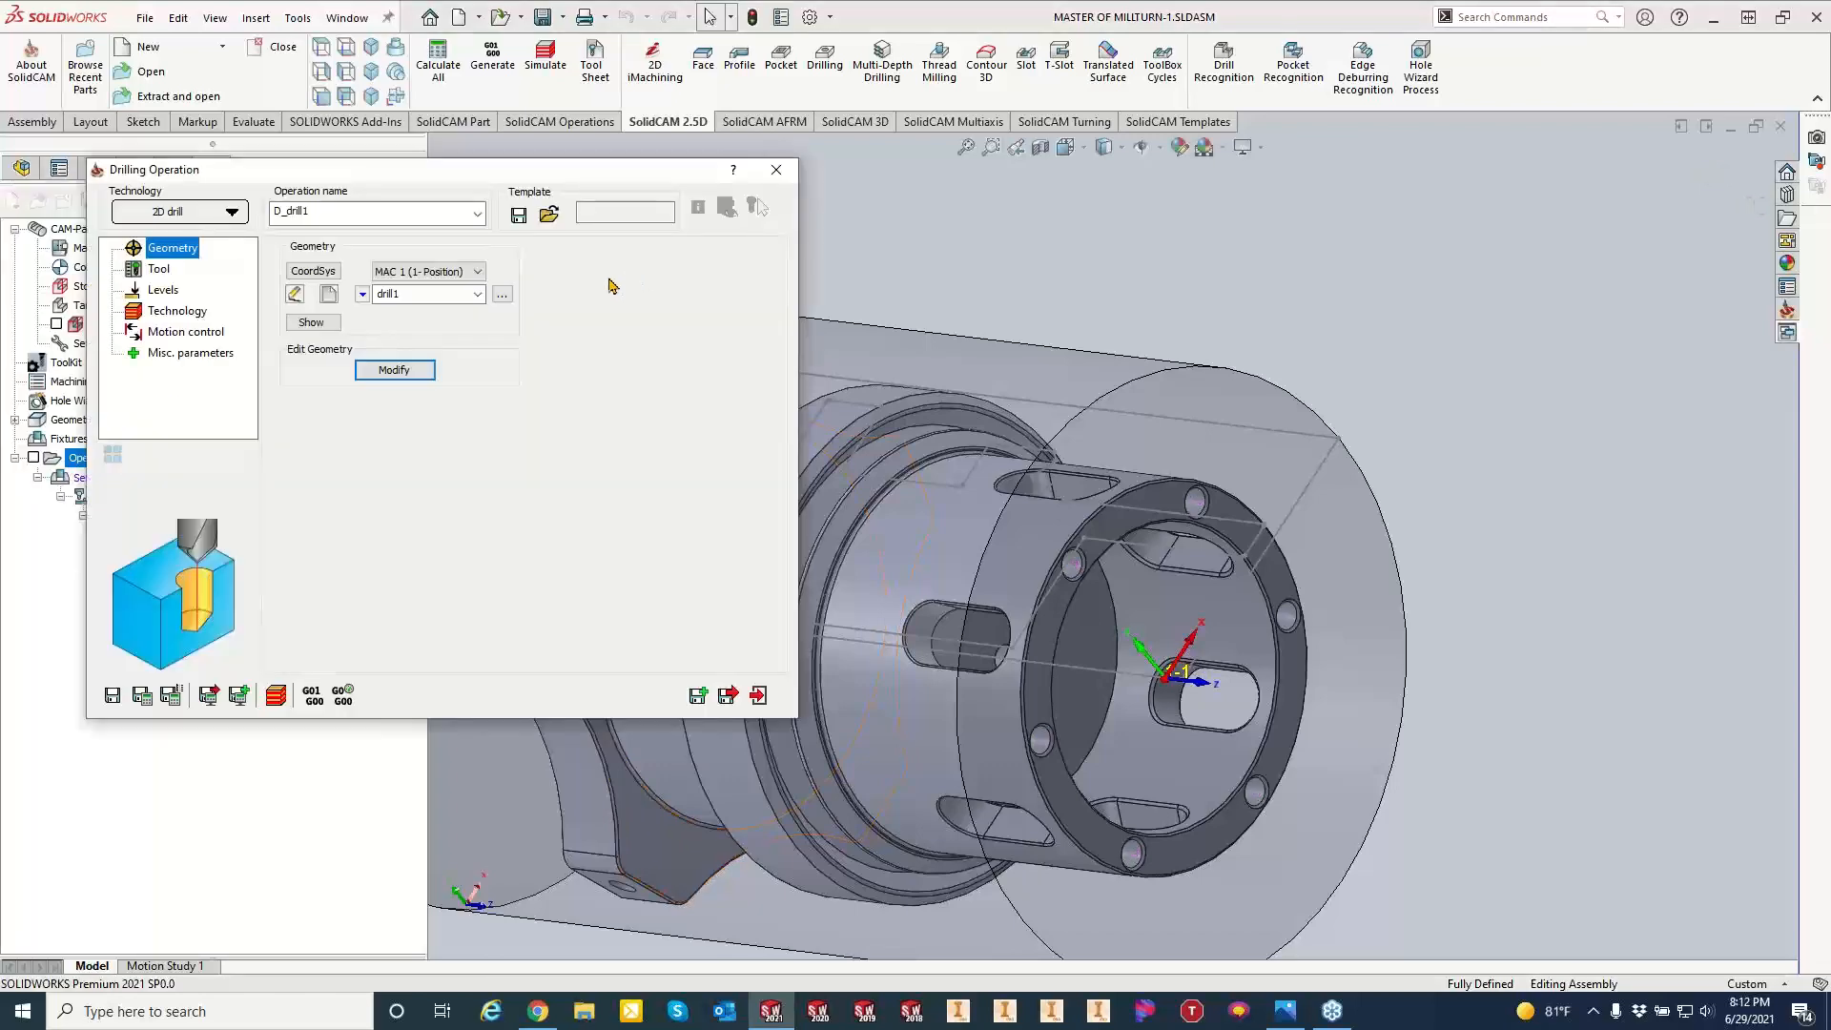
# Examine the chamfer mill, drills, spot drill and end mill available in the toolkit for the drilling operation.
pyautogui.click(158, 270)
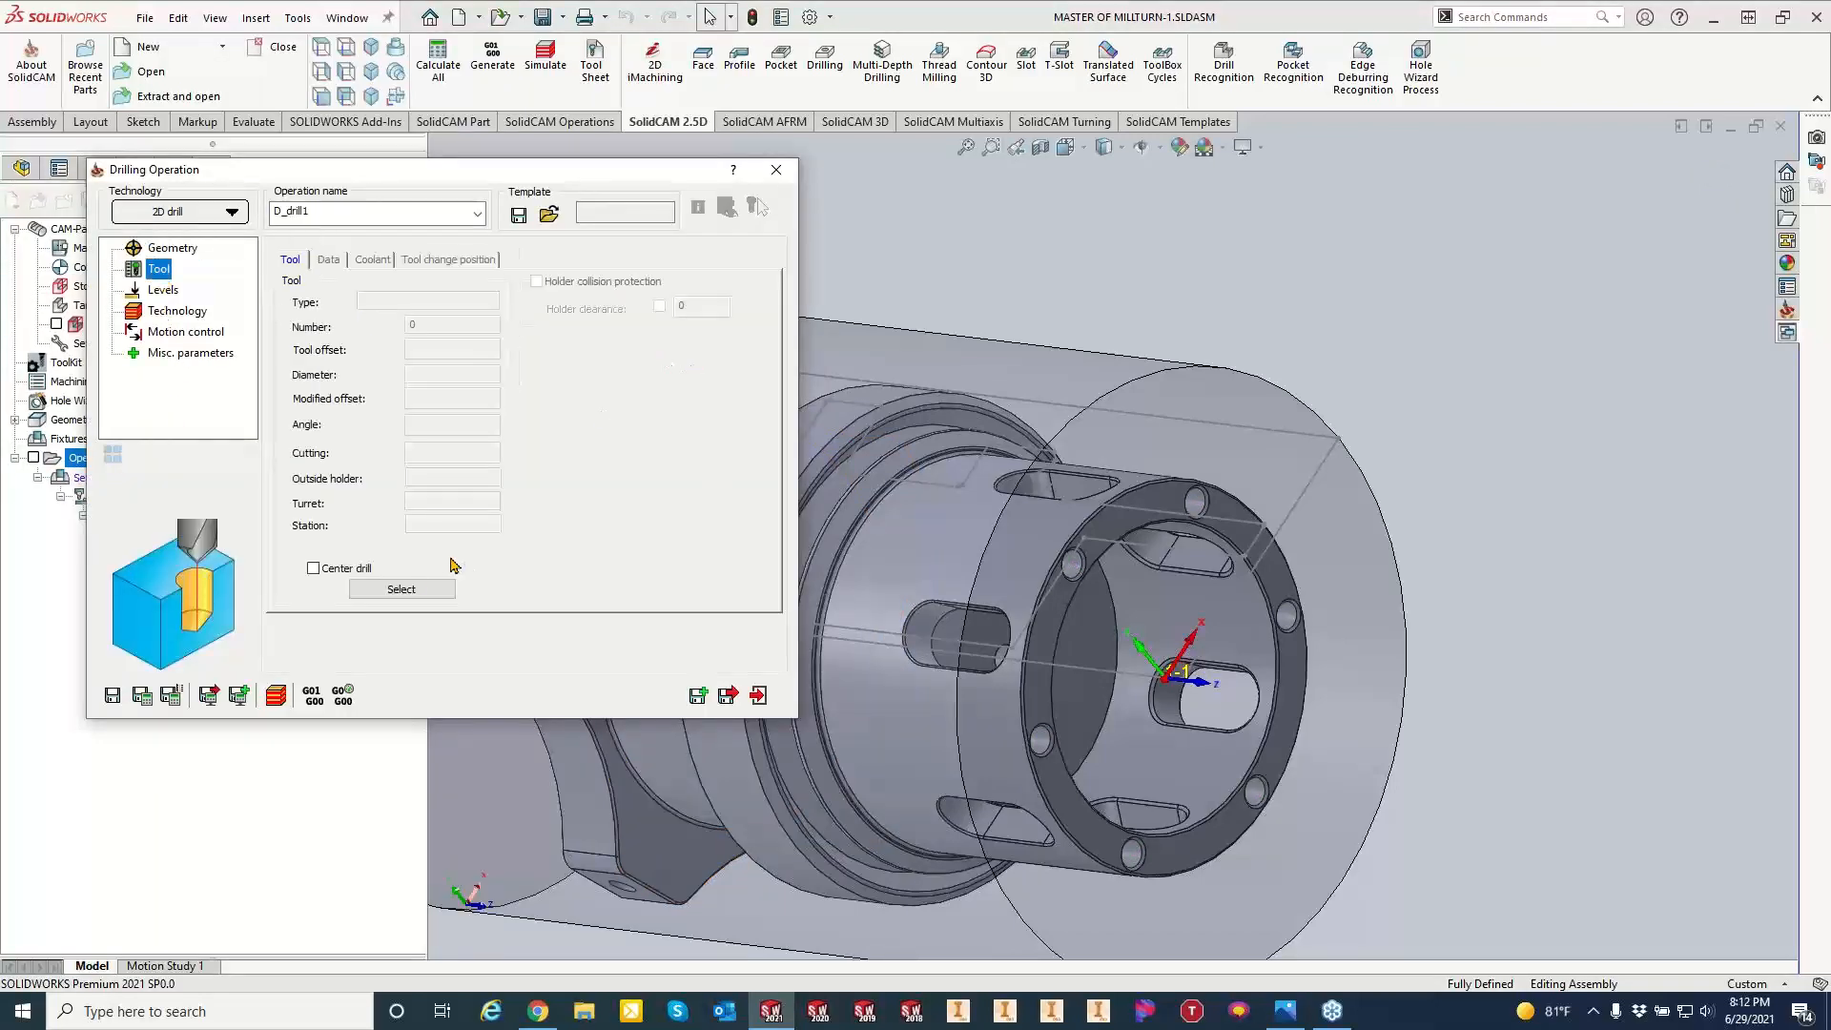
pyautogui.click(402, 589)
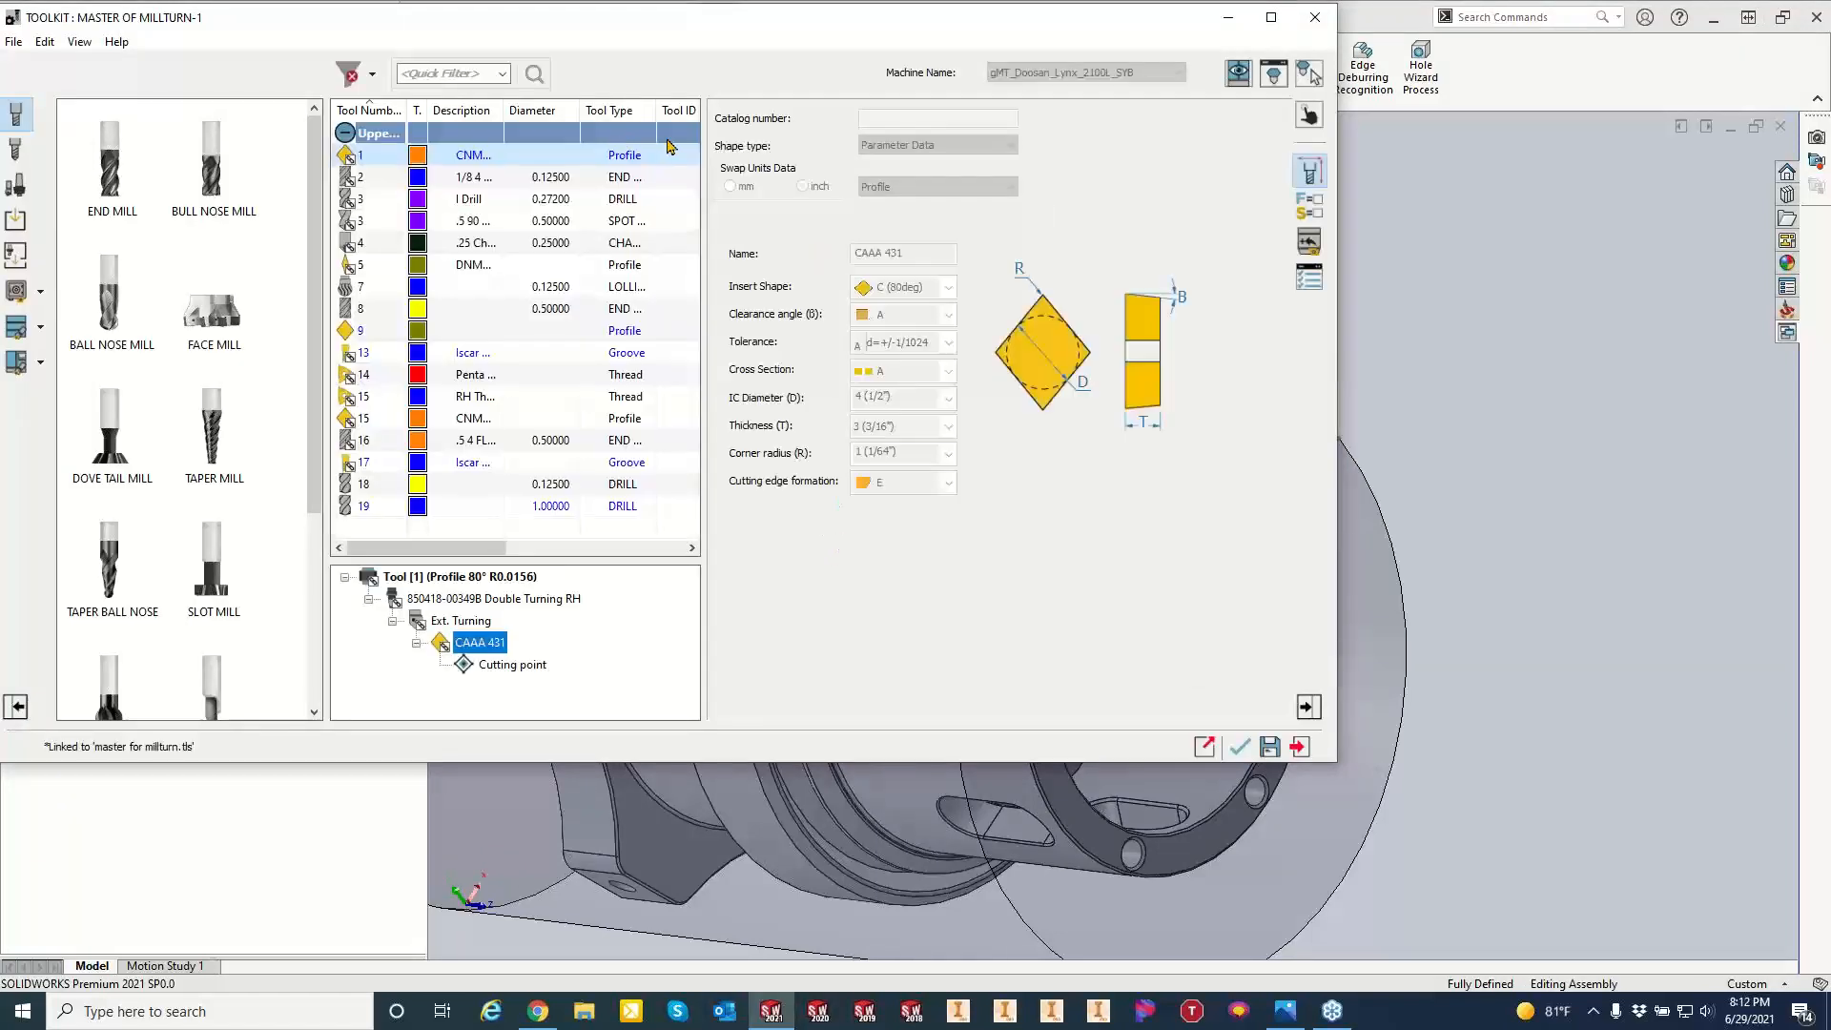
pyautogui.click(382, 244)
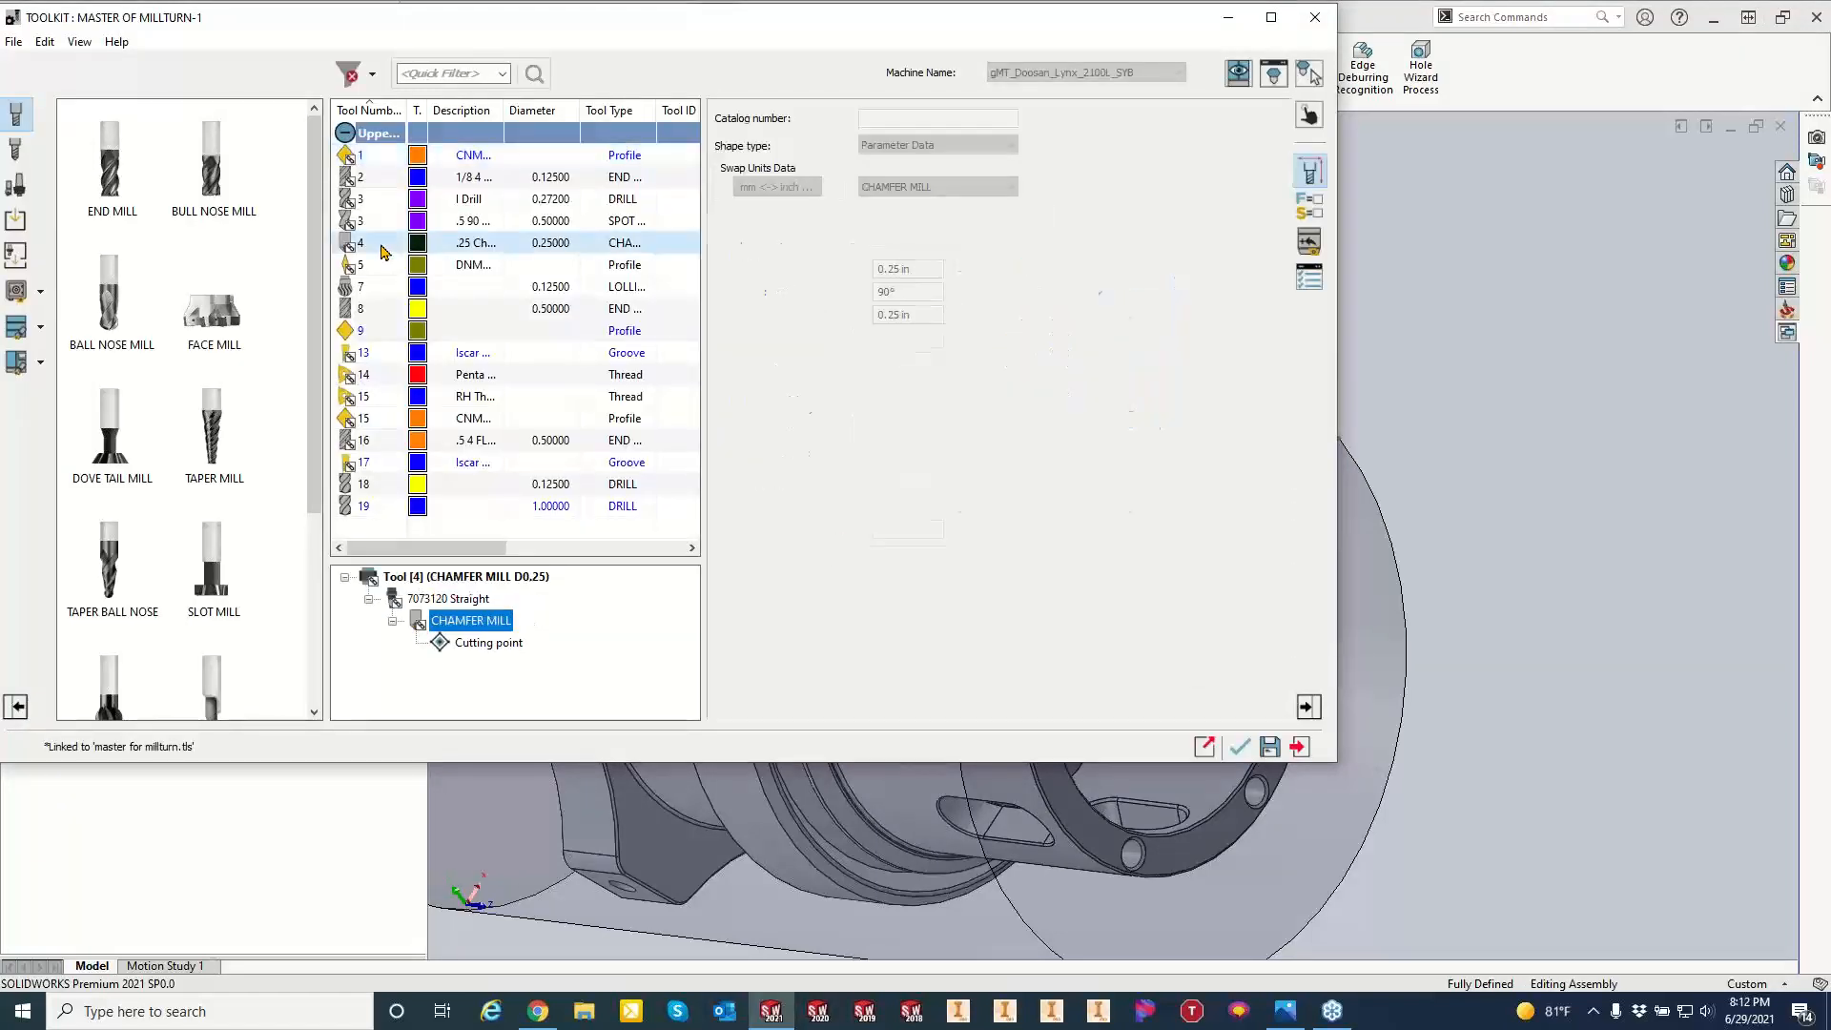
pyautogui.click(373, 495)
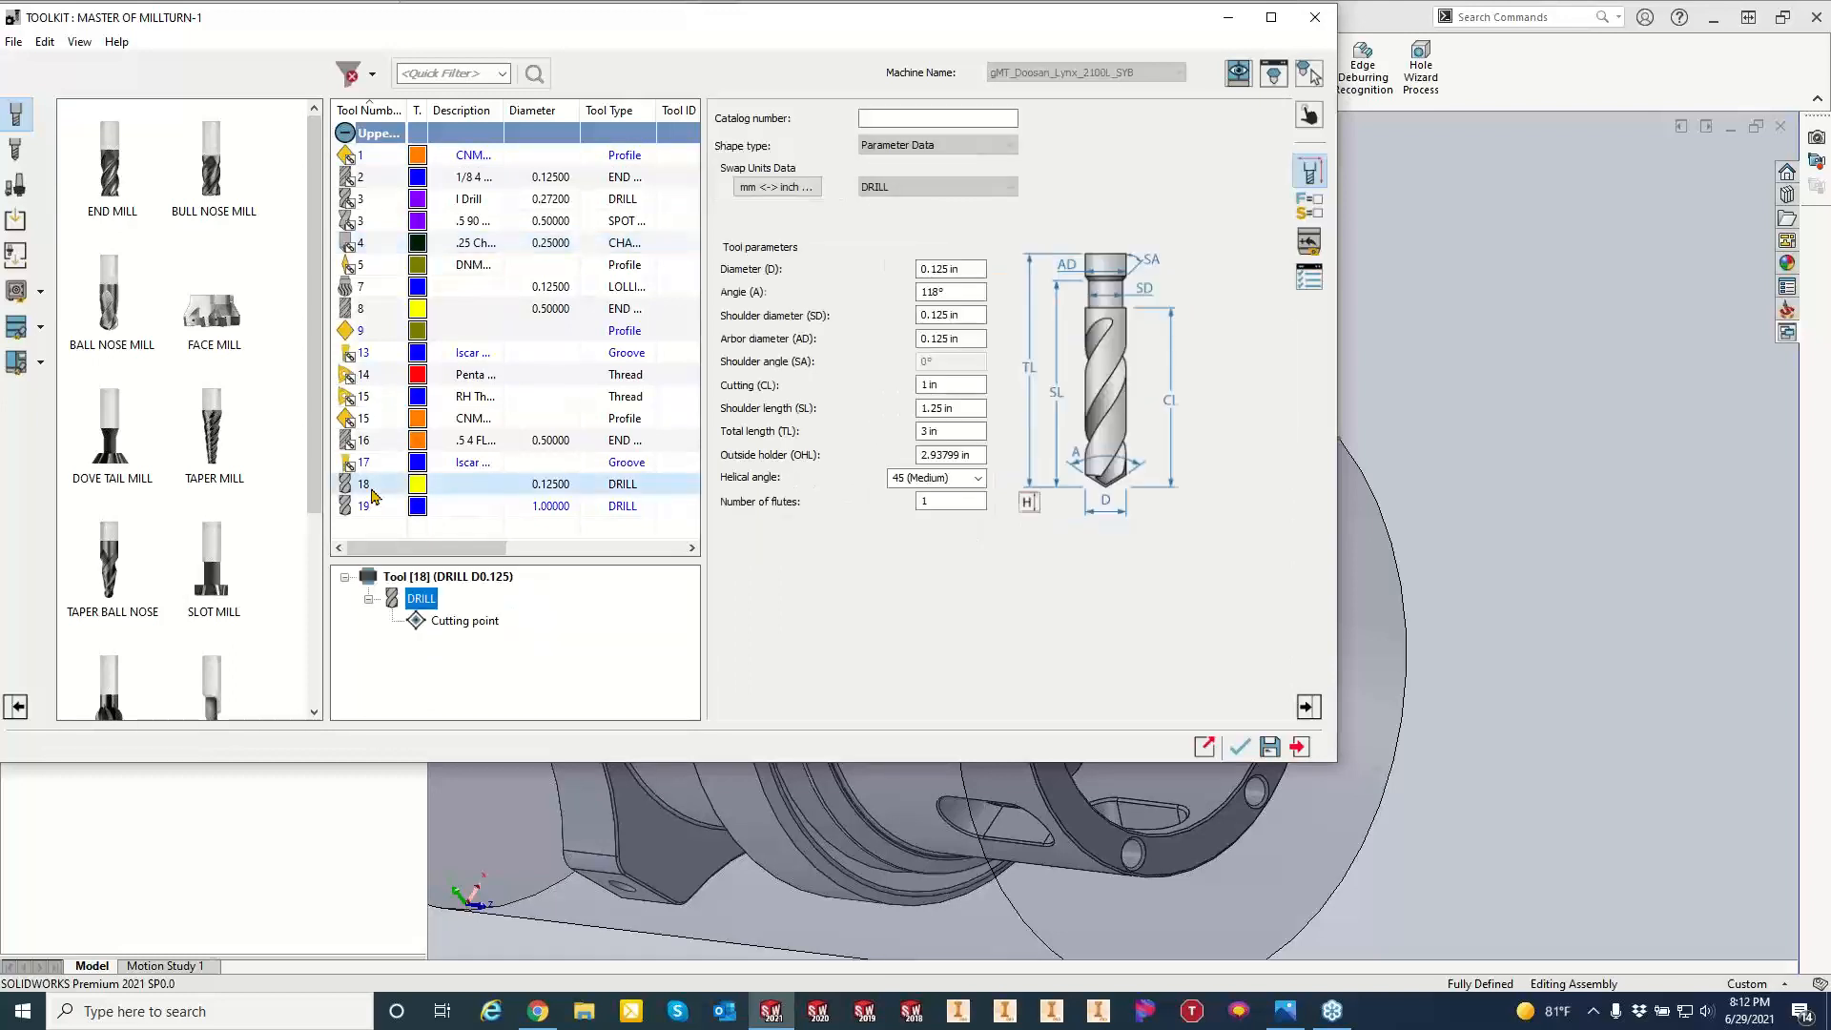
pyautogui.click(373, 506)
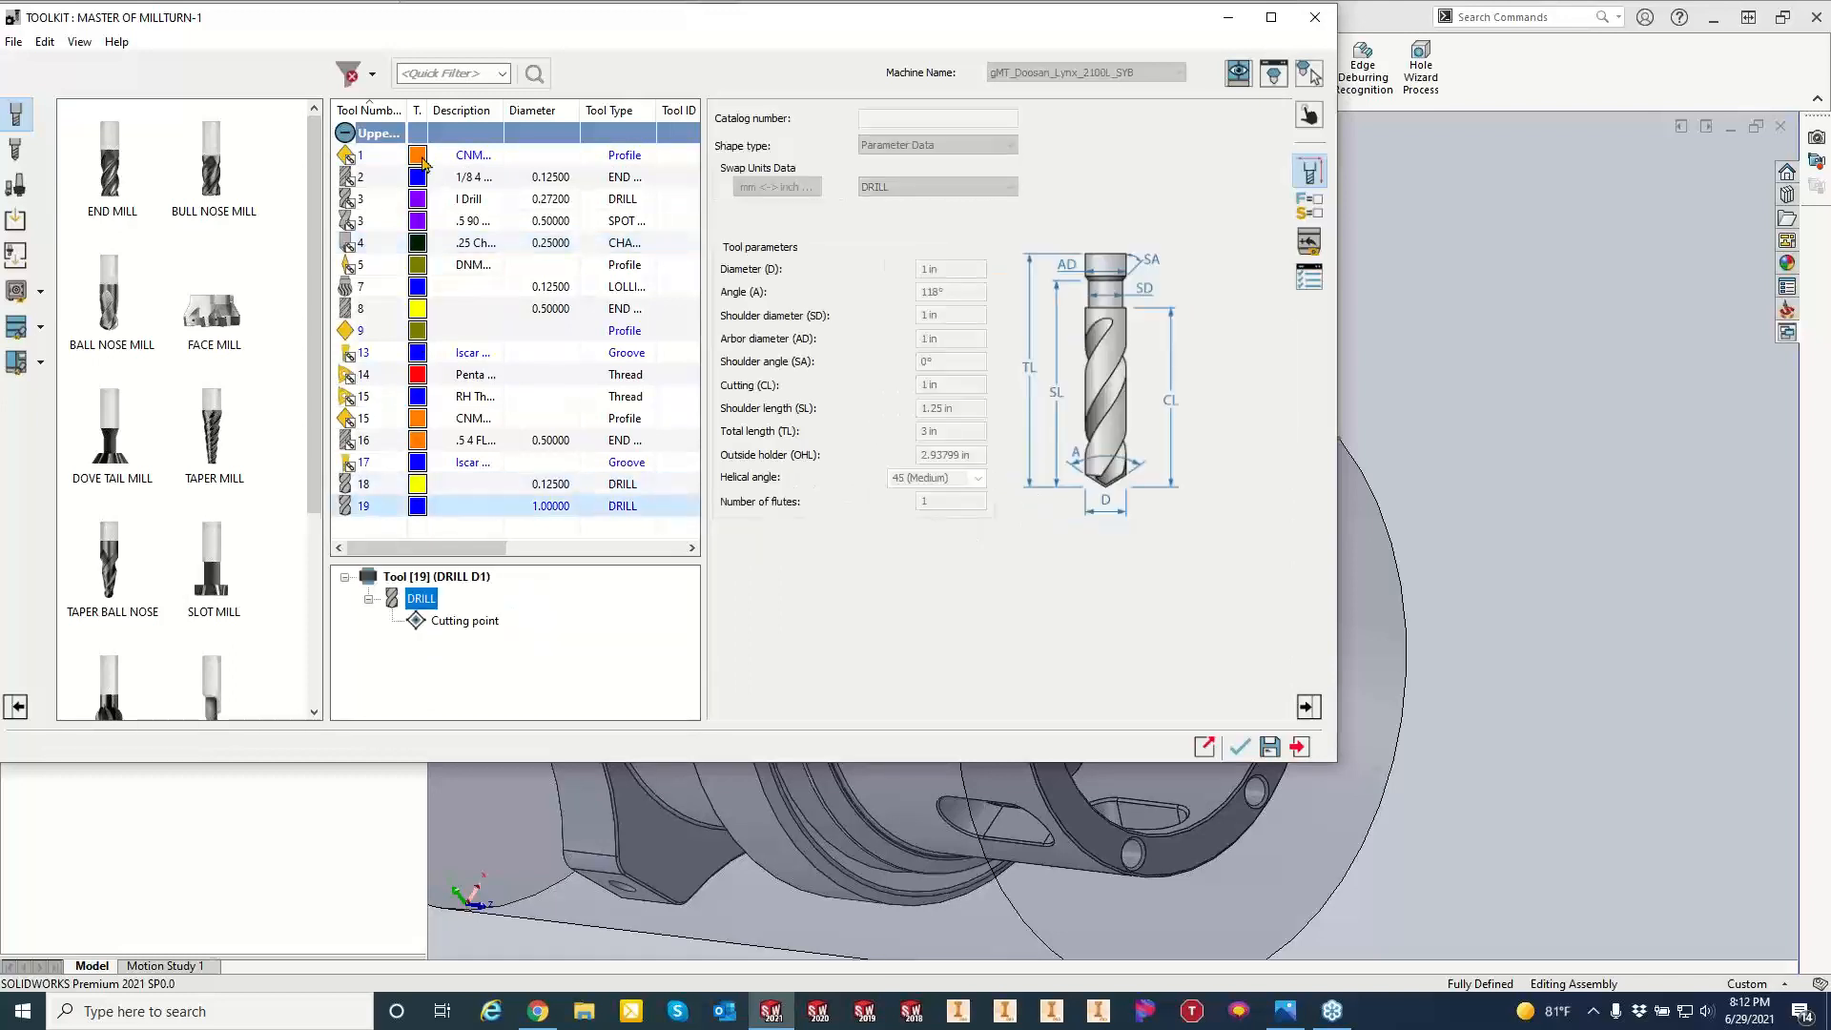
pyautogui.click(373, 222)
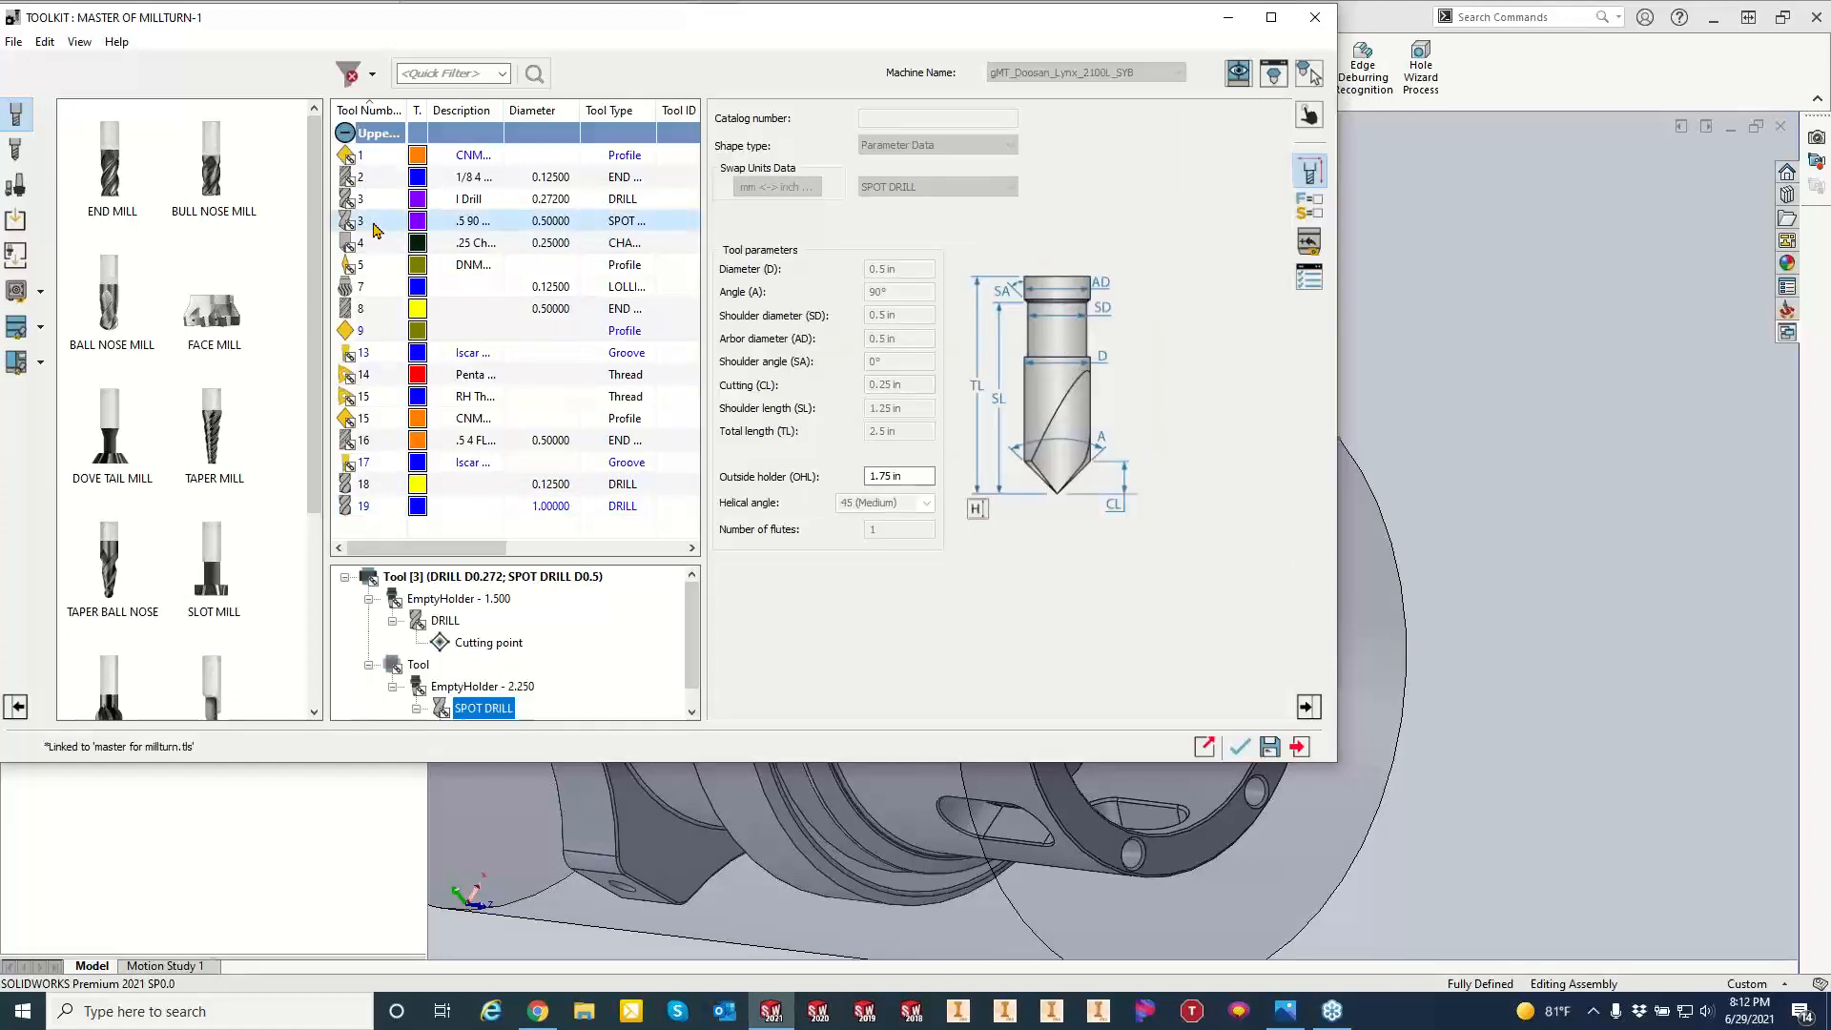
pyautogui.click(380, 246)
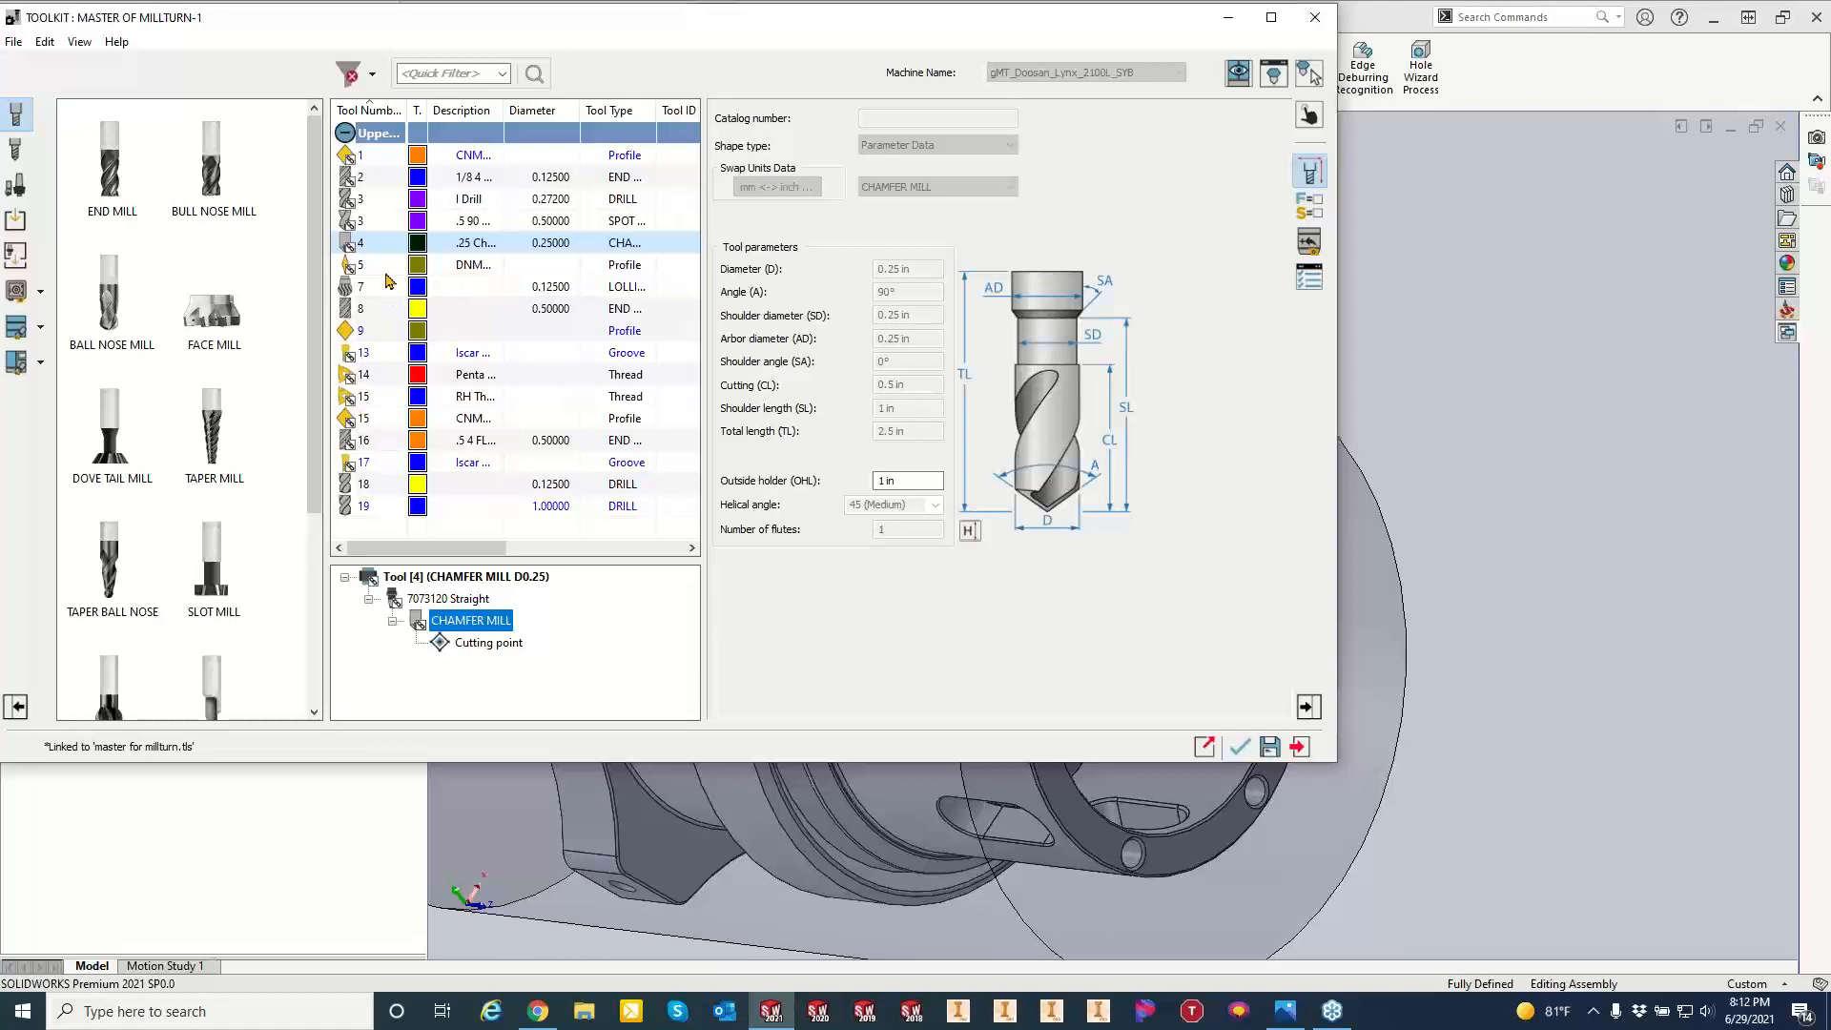
pyautogui.click(372, 208)
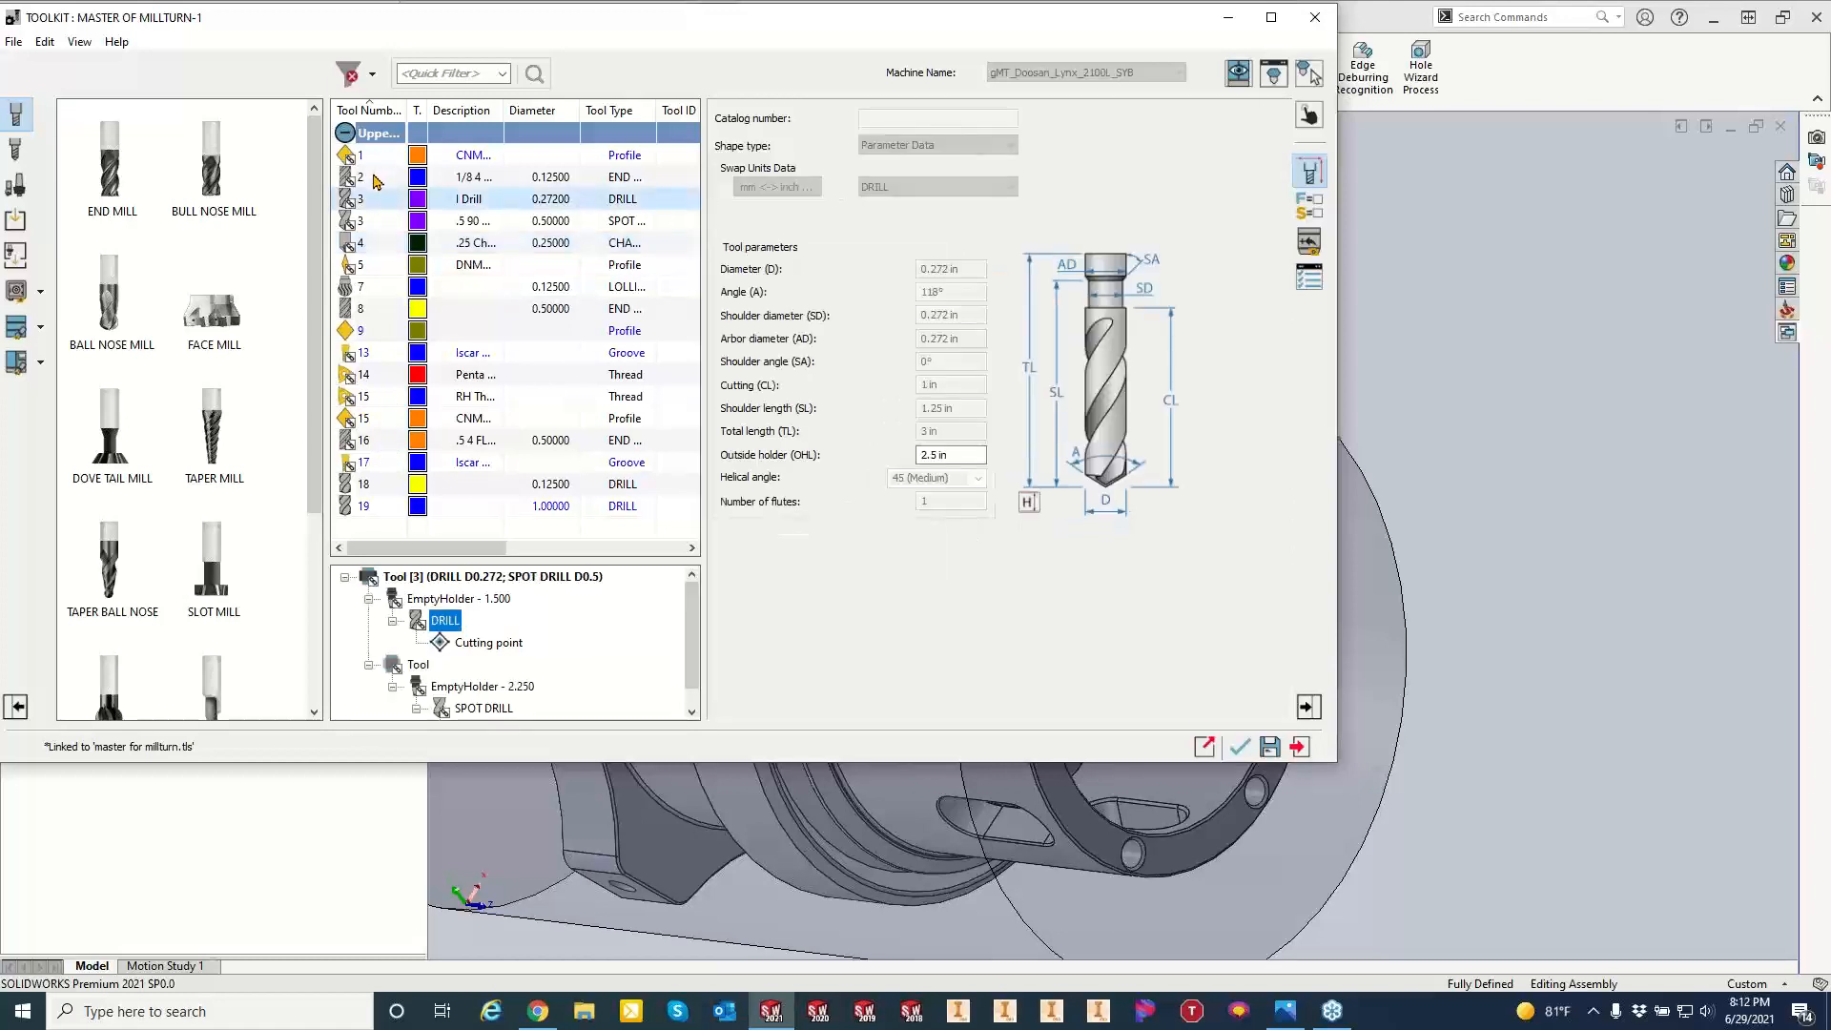
pyautogui.click(374, 178)
pyautogui.click(375, 201)
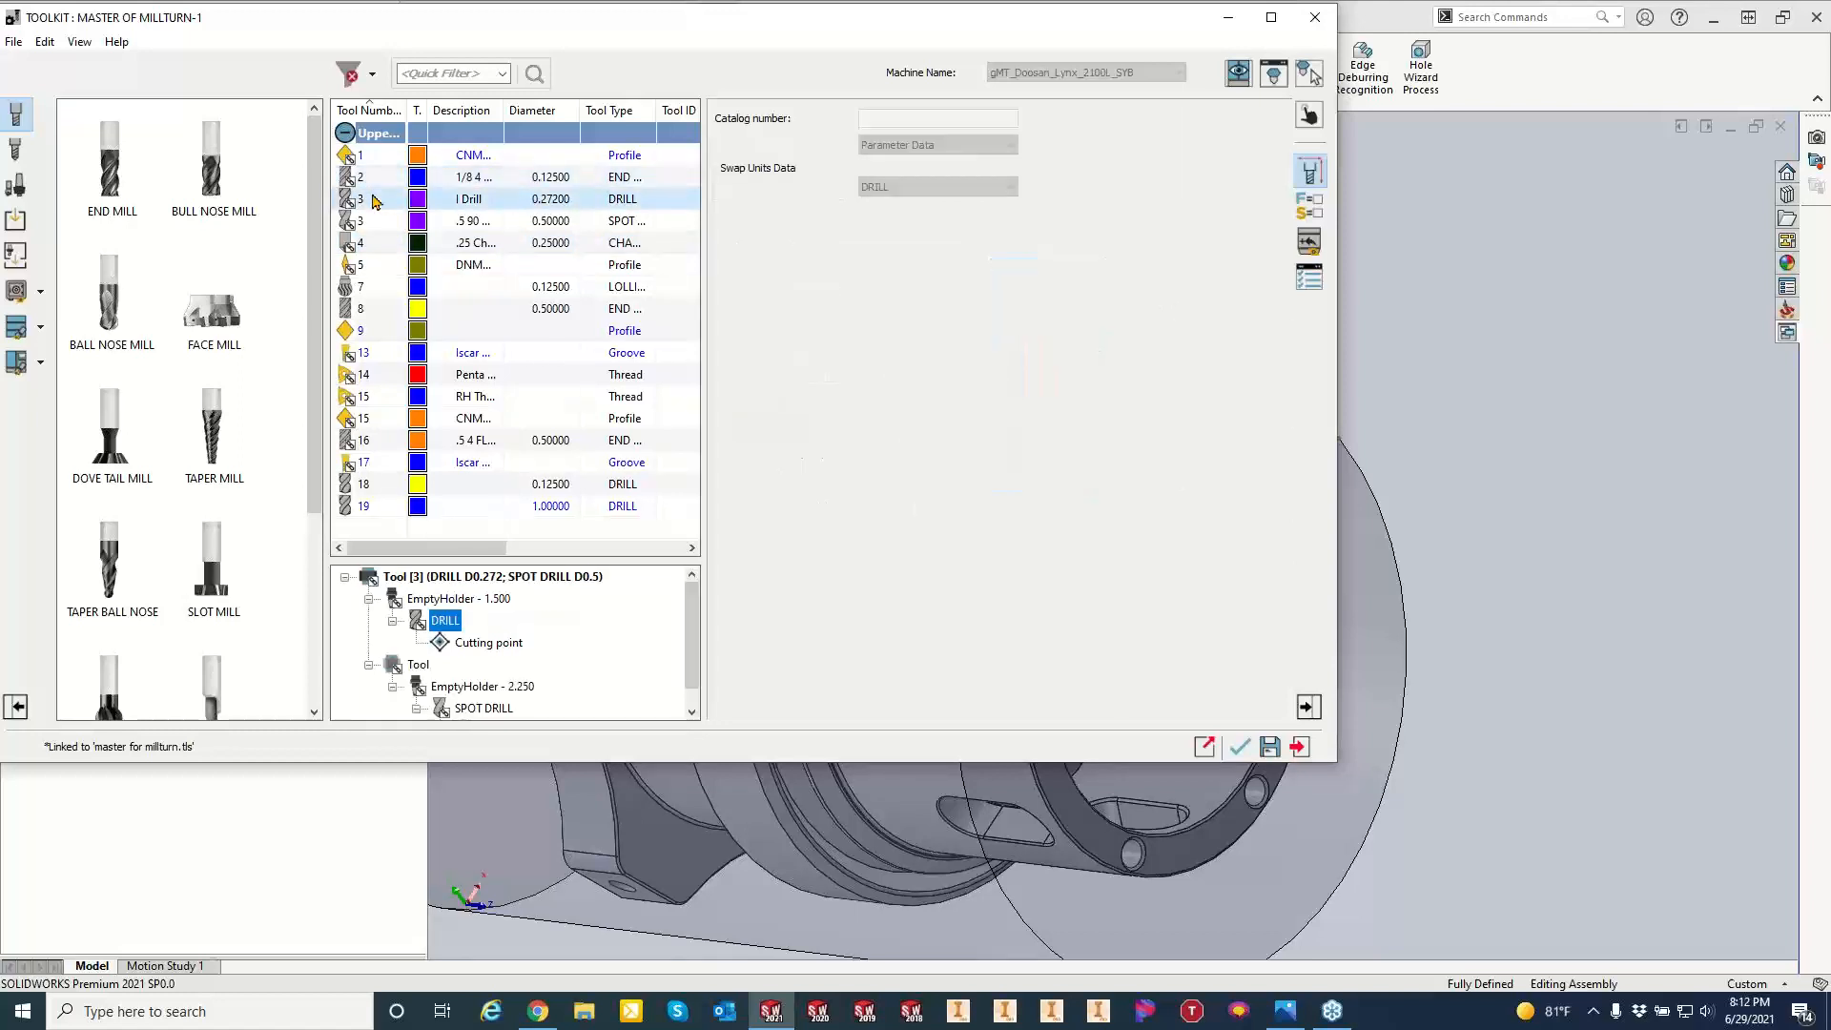
# Preview tool 3, the 0.5 in 90° spot drill, in the Tool Viewer and assign it to the drilling operation.
pyautogui.click(366, 222)
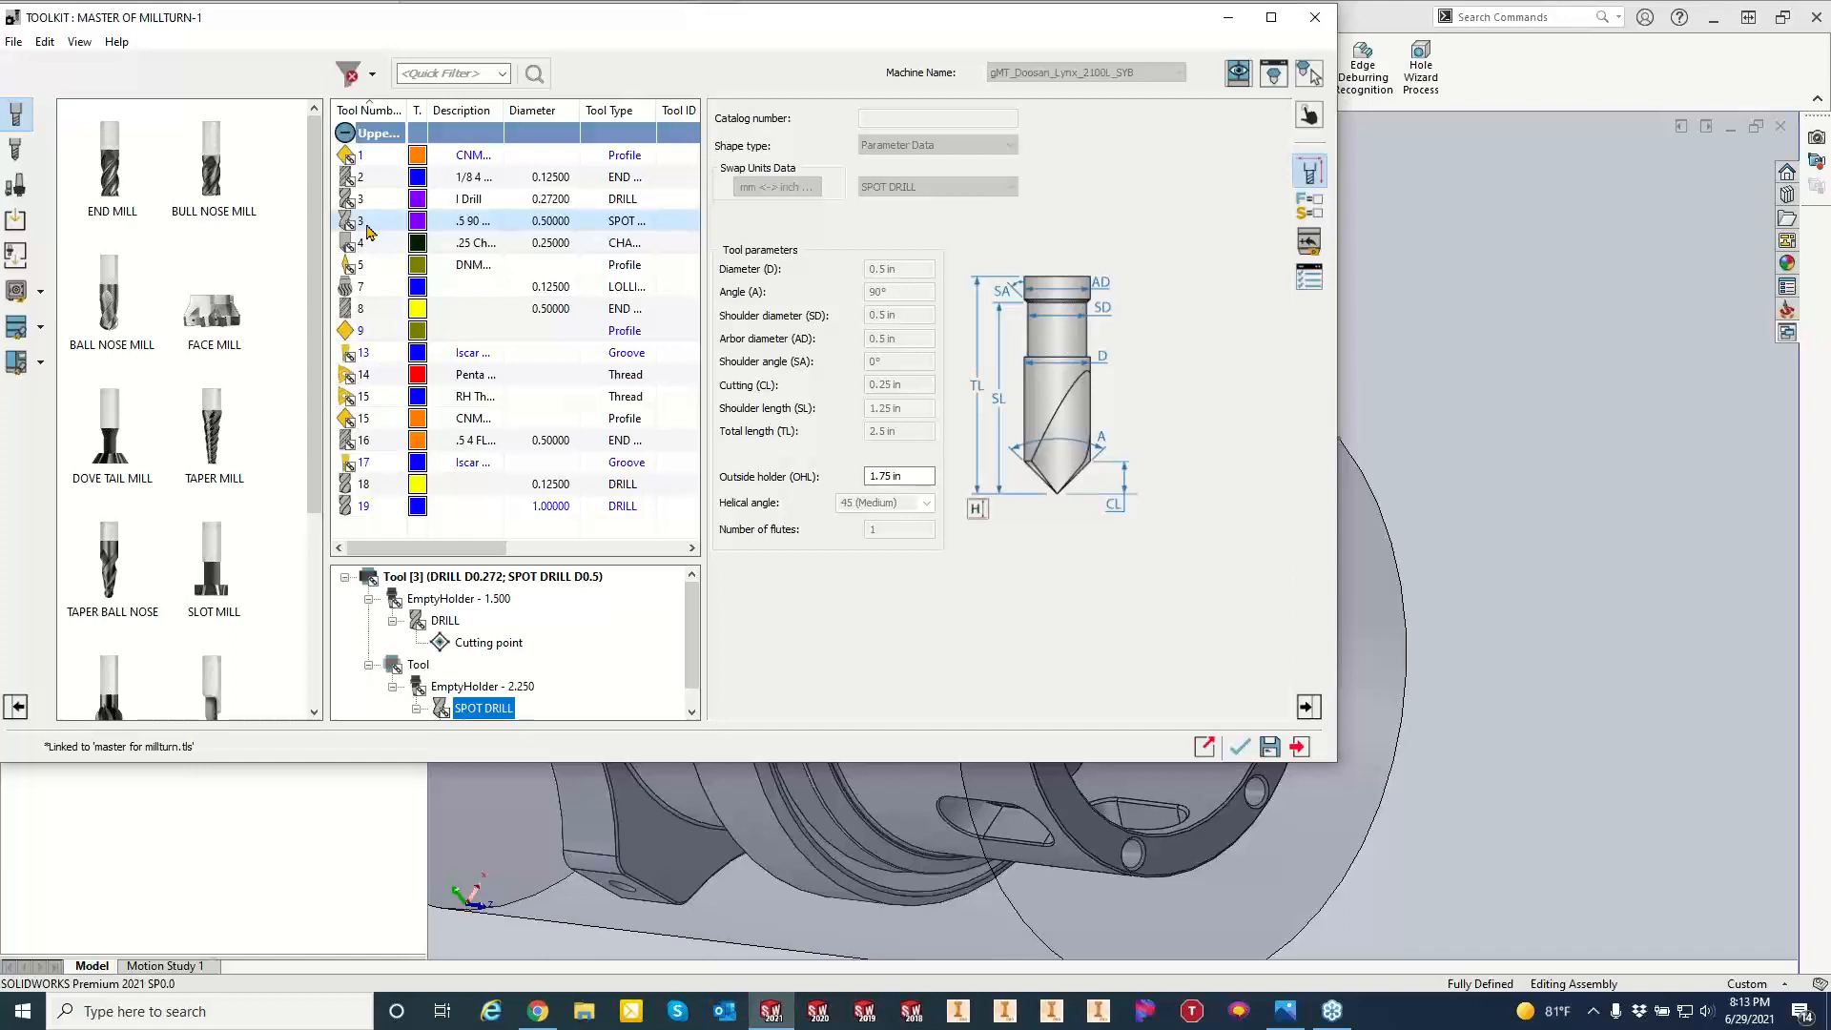
pyautogui.click(1274, 74)
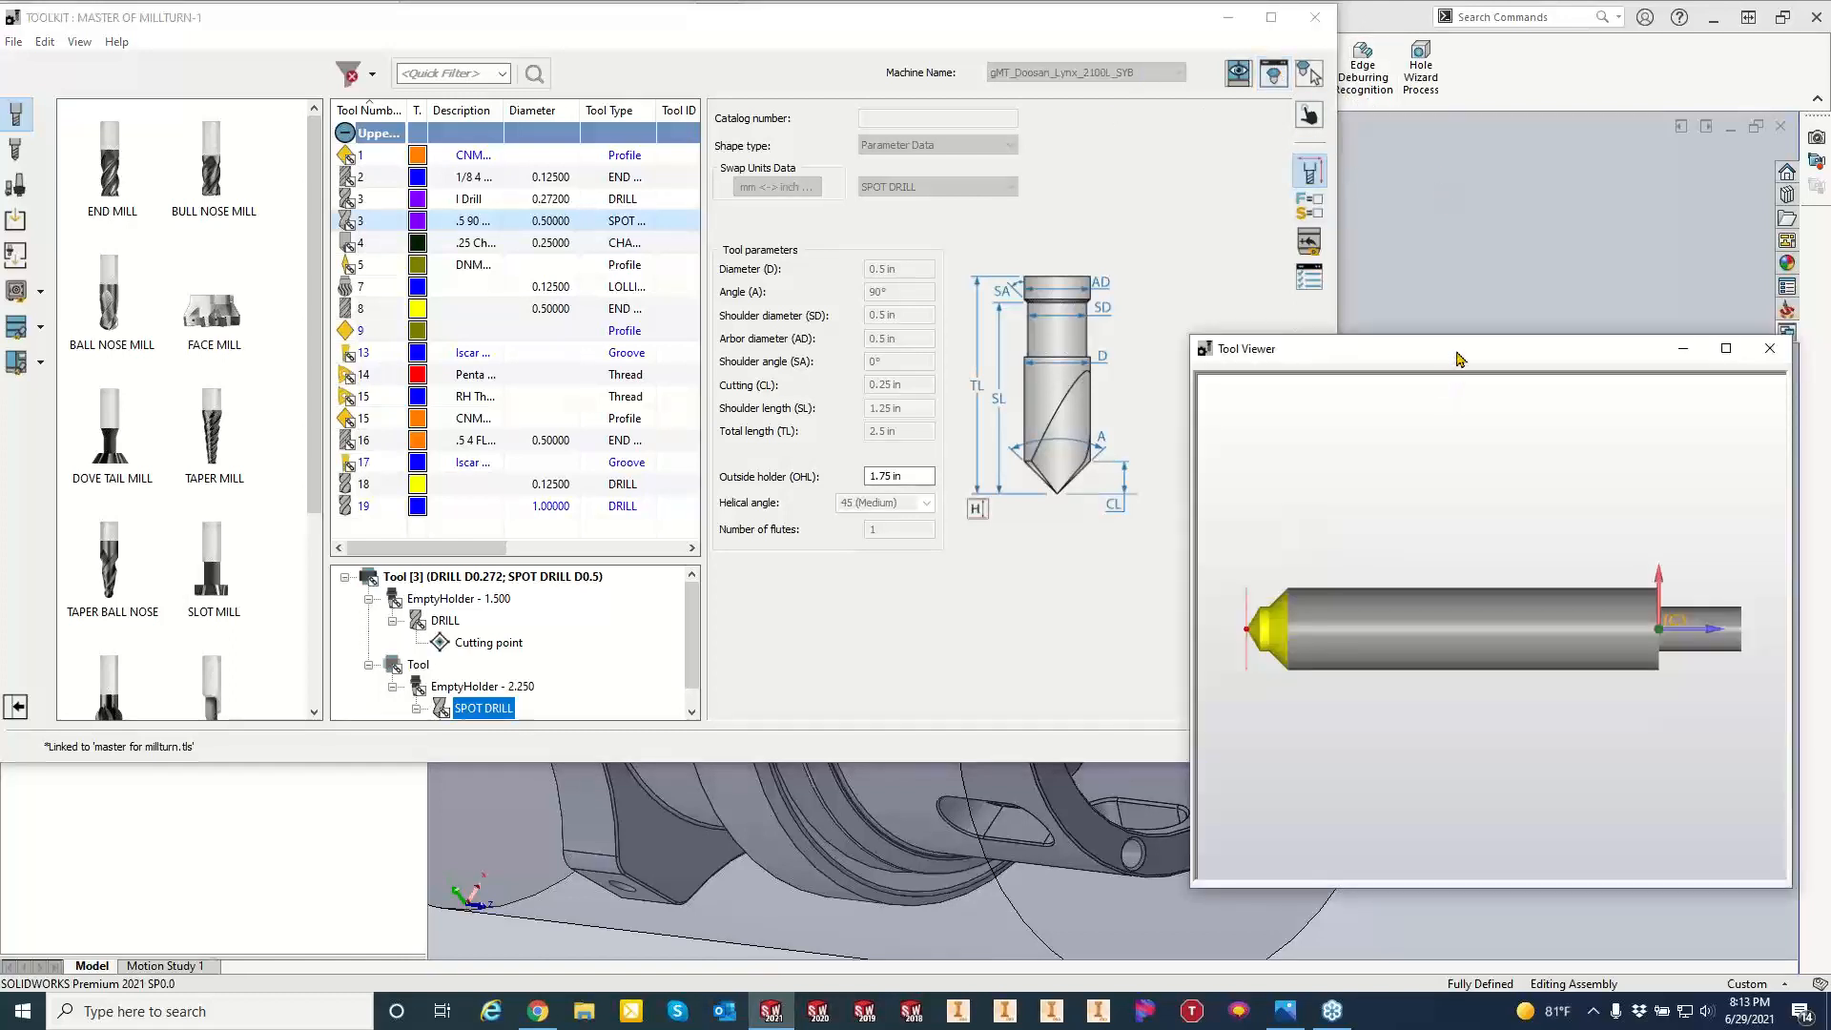
pyautogui.moveTo(1457, 358); pyautogui.dragTo(1320, 346)
pyautogui.click(1625, 315)
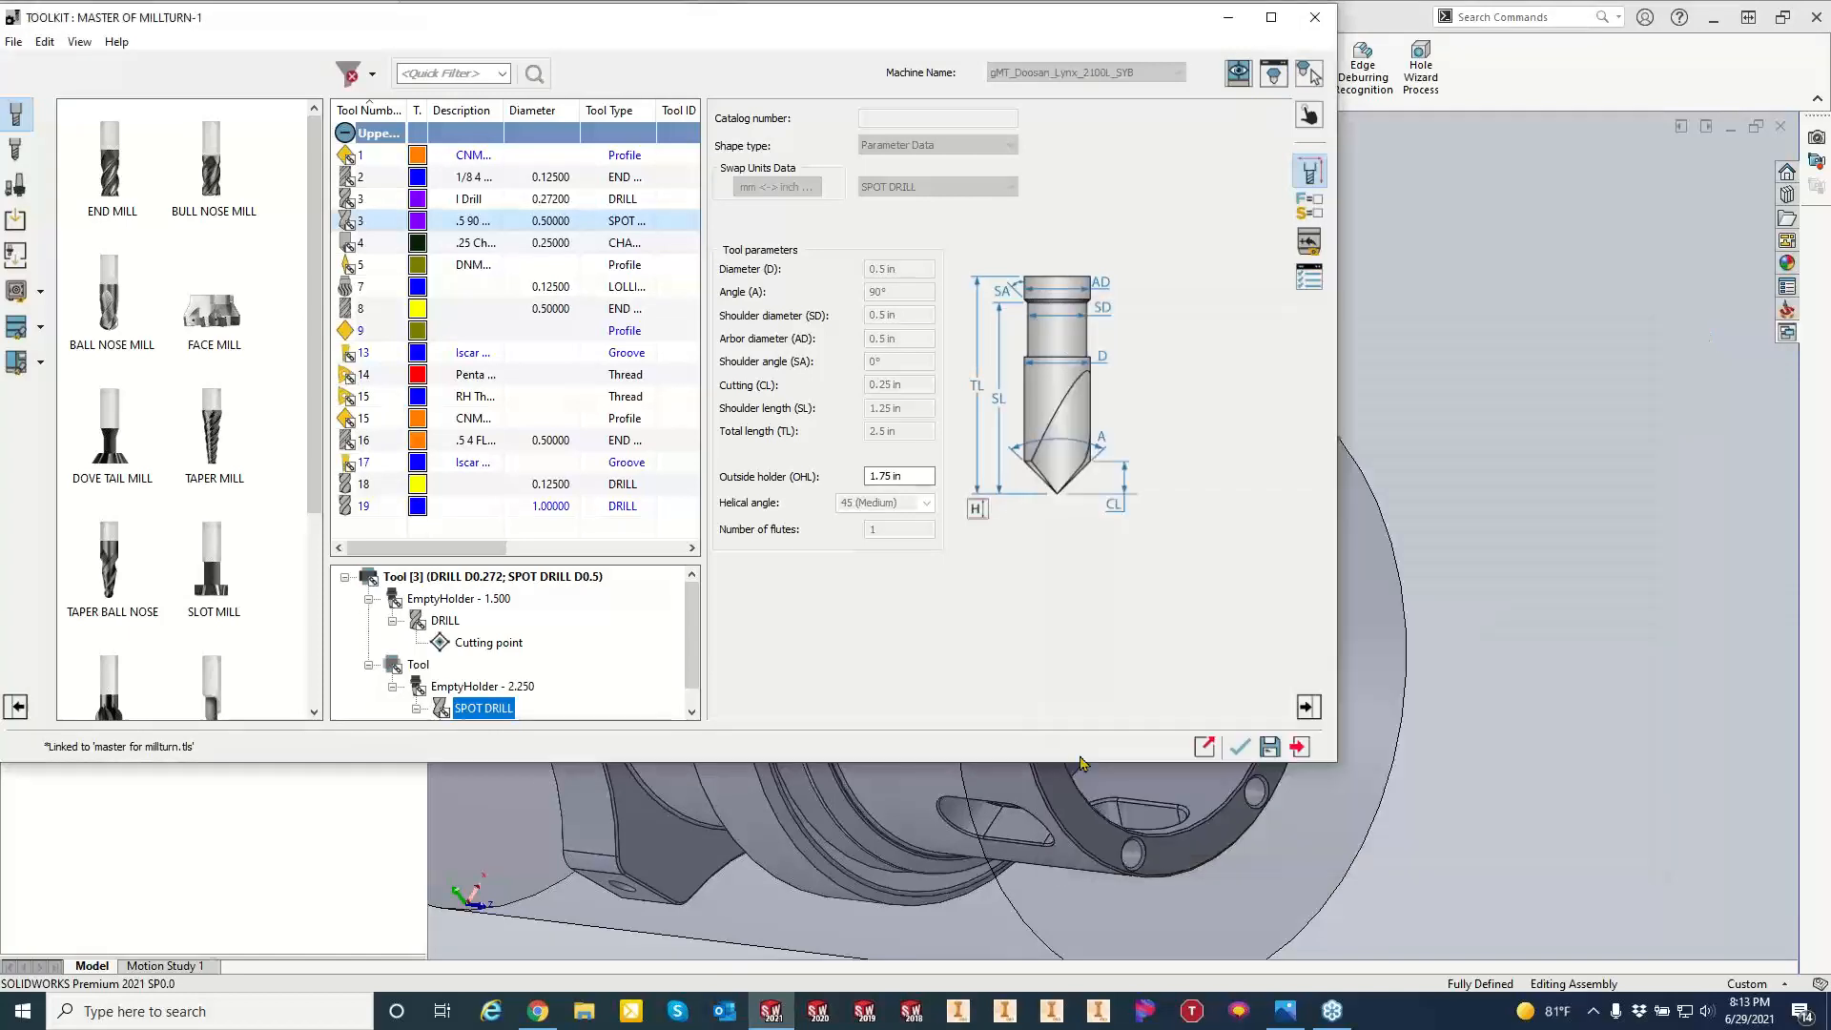
pyautogui.click(1238, 747)
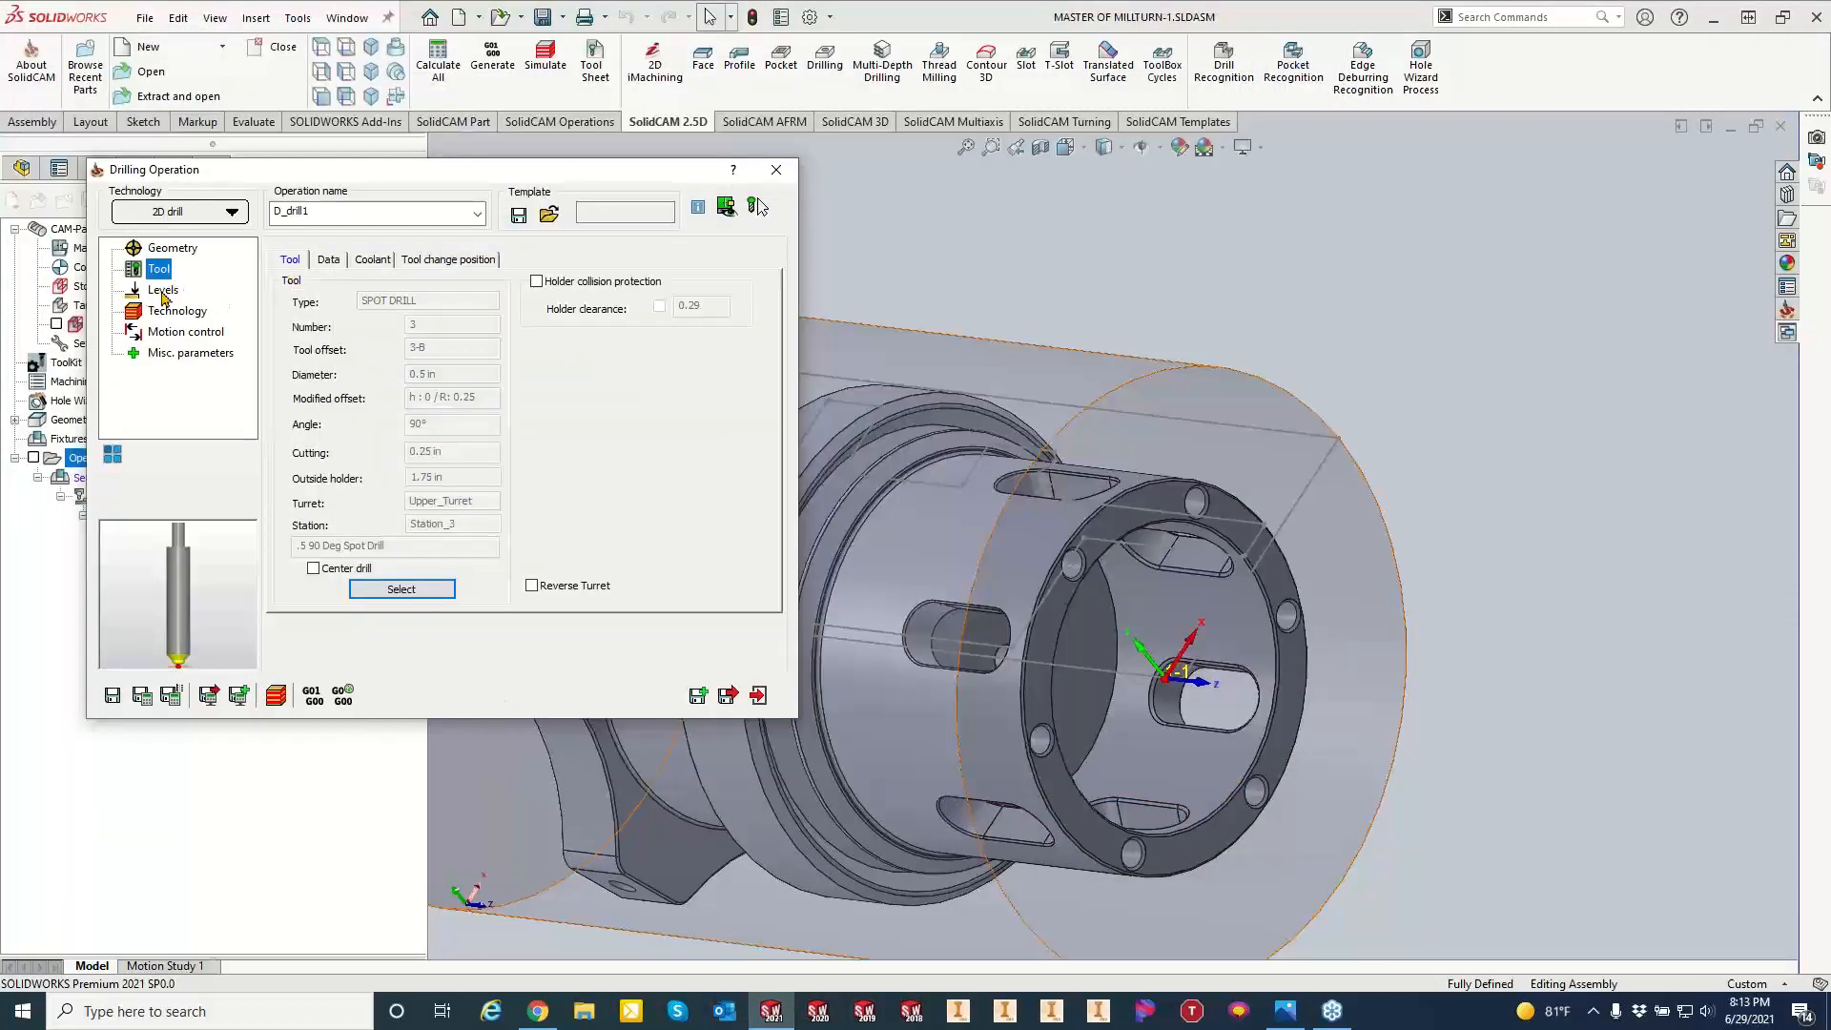
# Define both the upper level and the drill depth of the drilling operation from the front ring face.
pyautogui.click(164, 318)
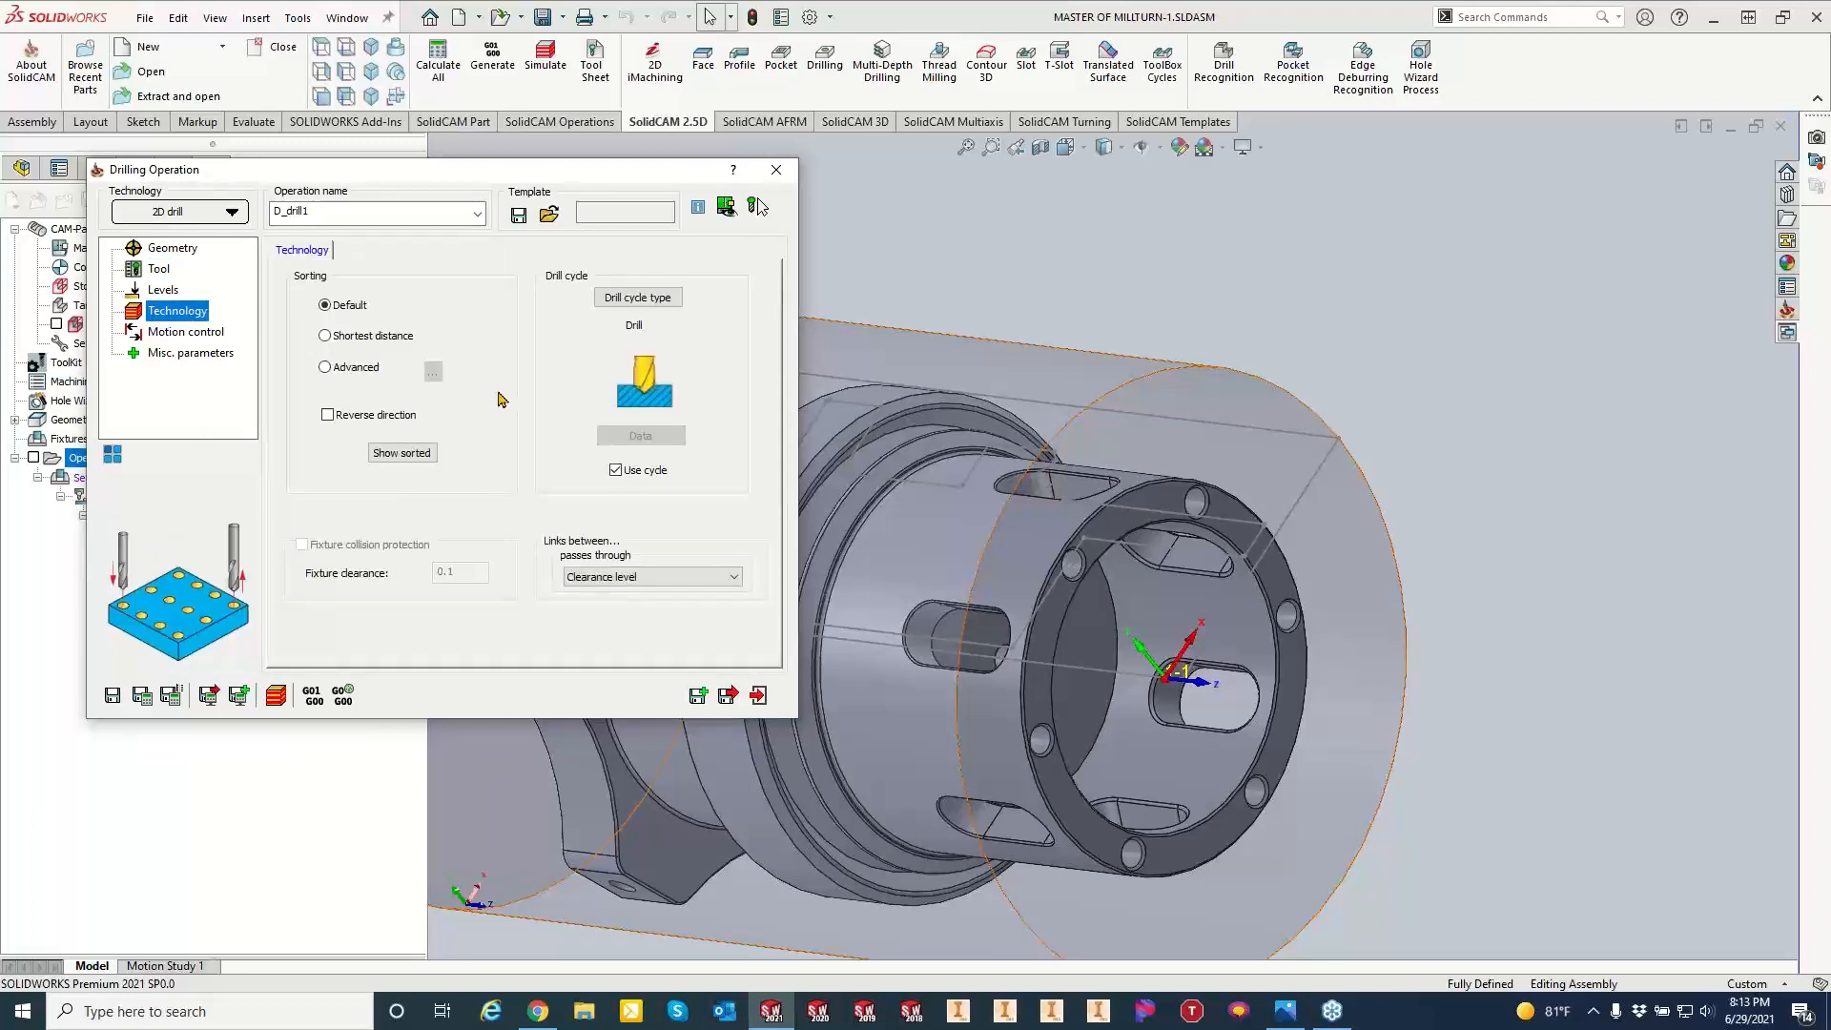
pyautogui.click(164, 290)
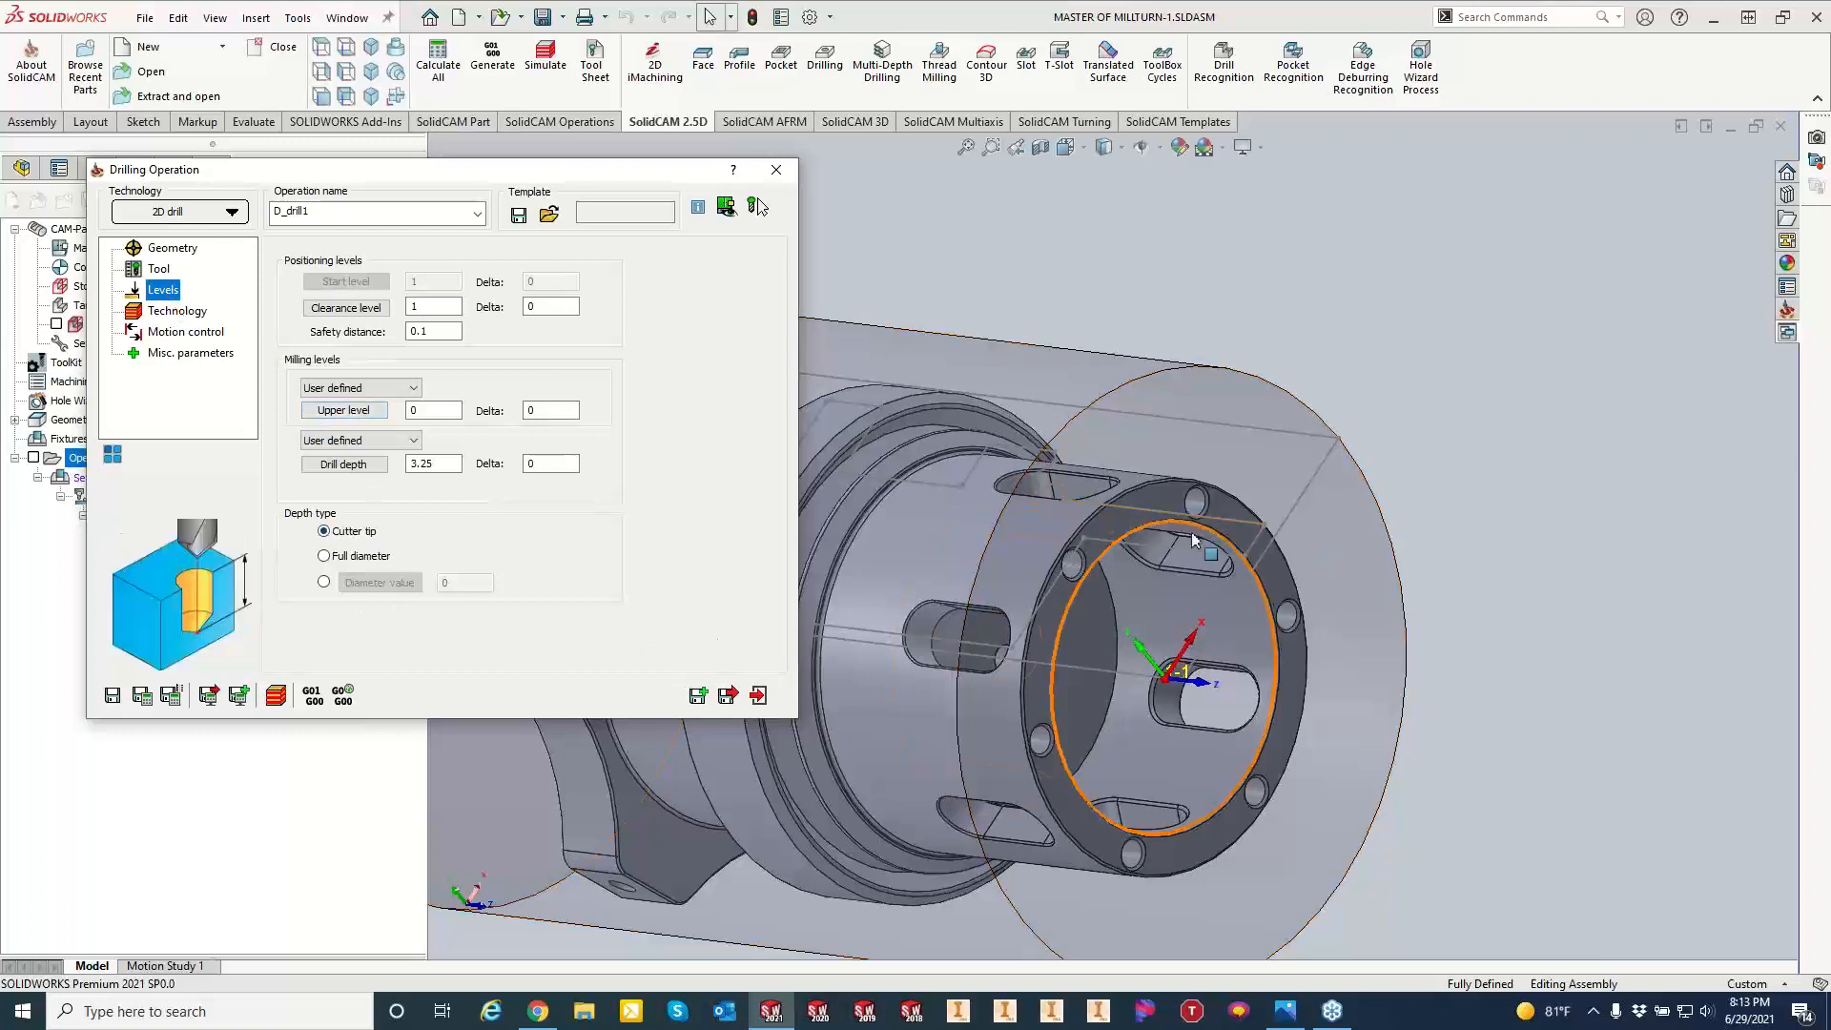
pyautogui.click(434, 410)
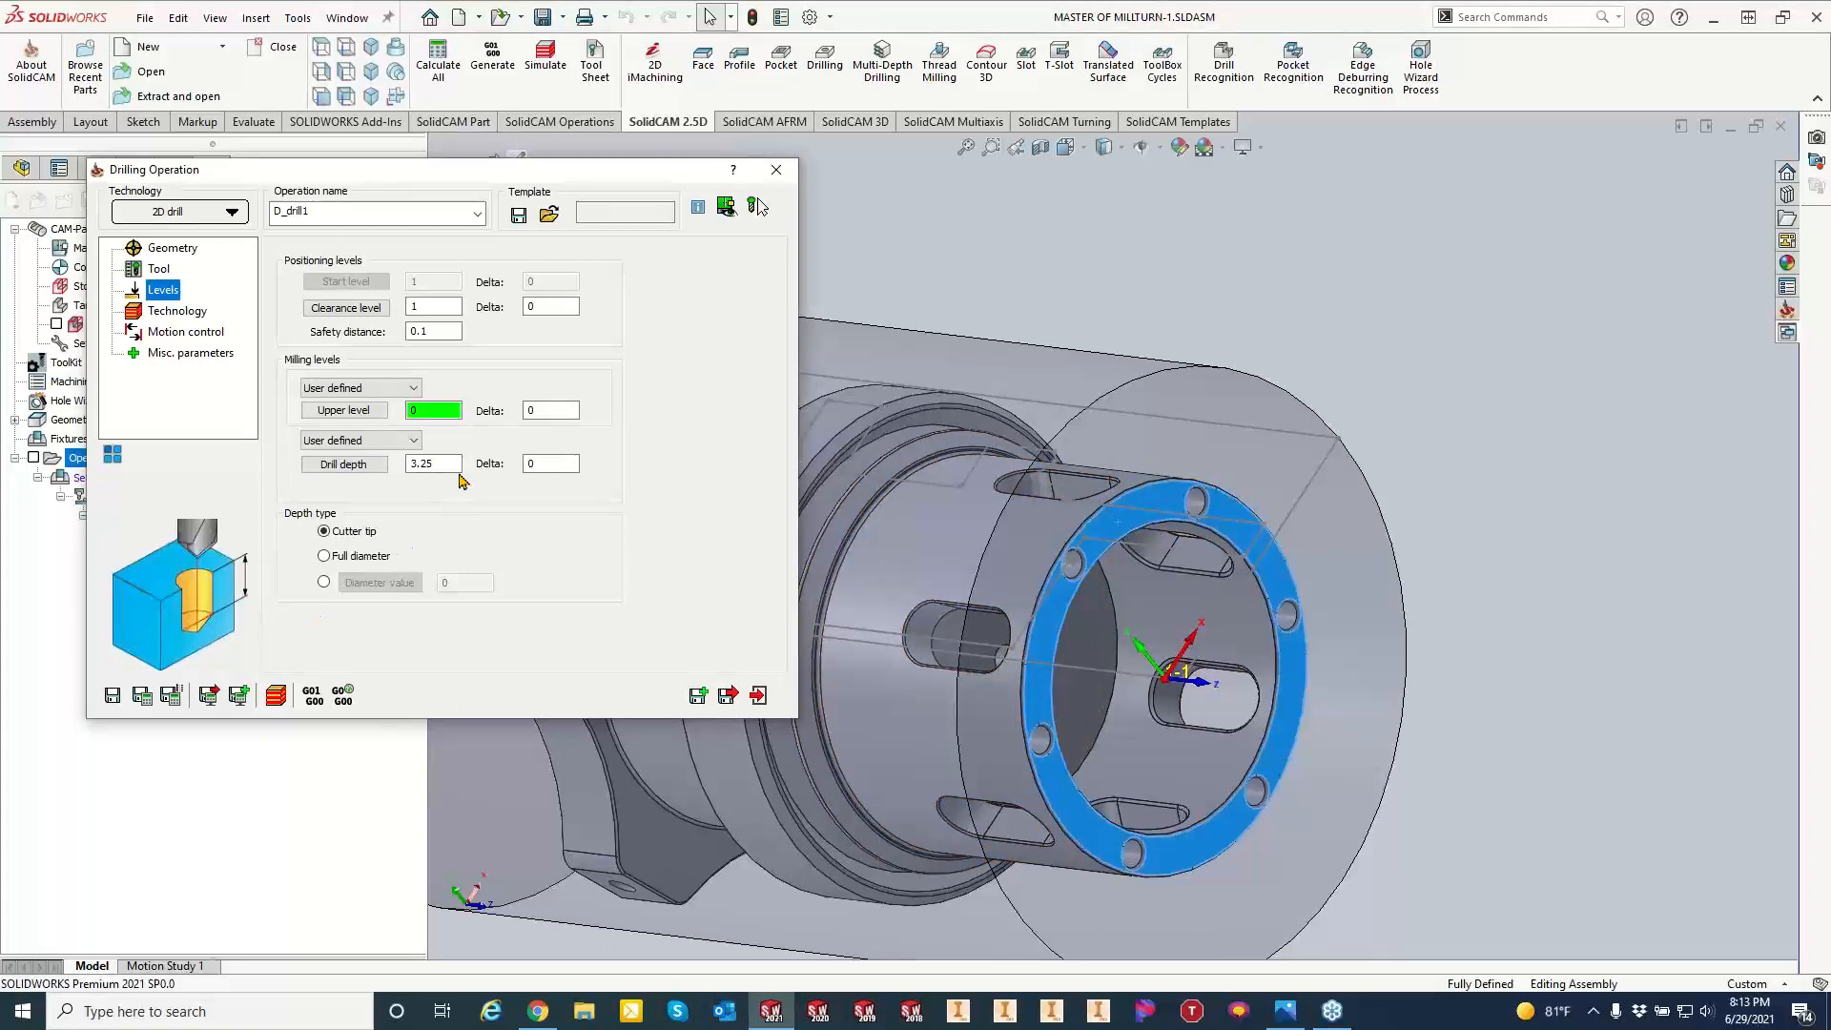
pyautogui.click(455, 464)
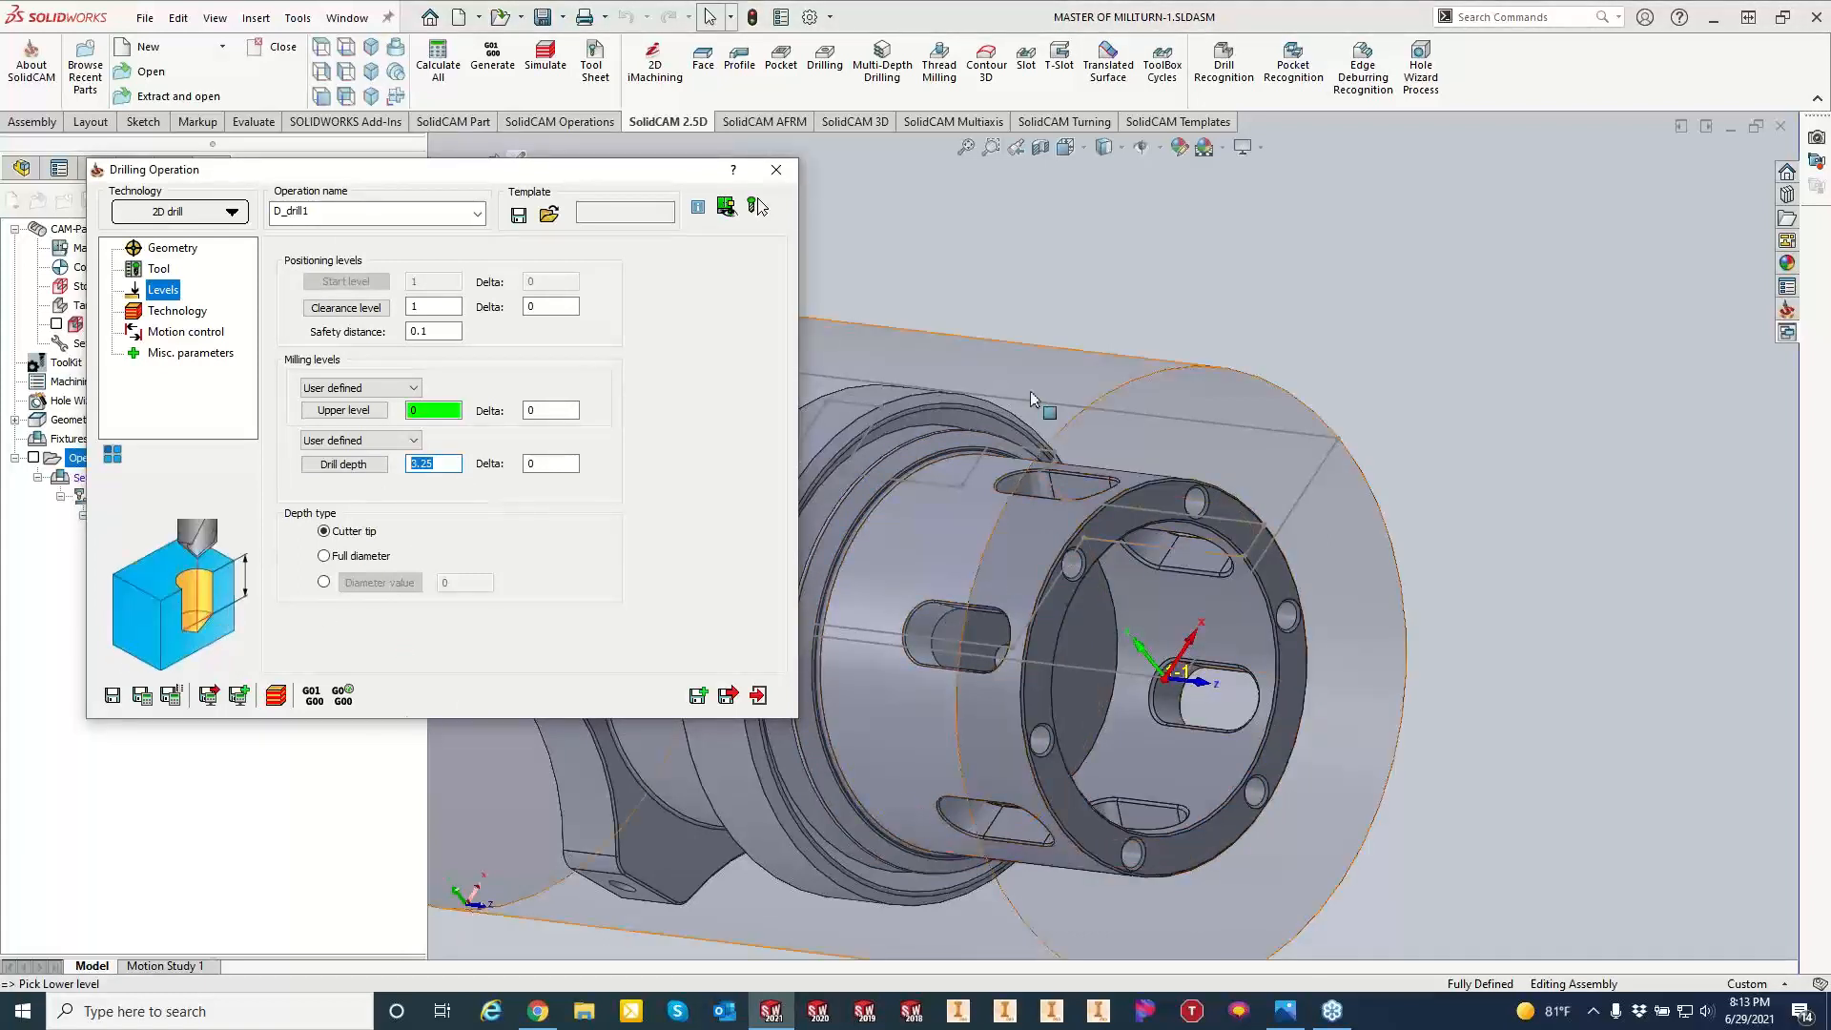
pyautogui.click(1149, 522)
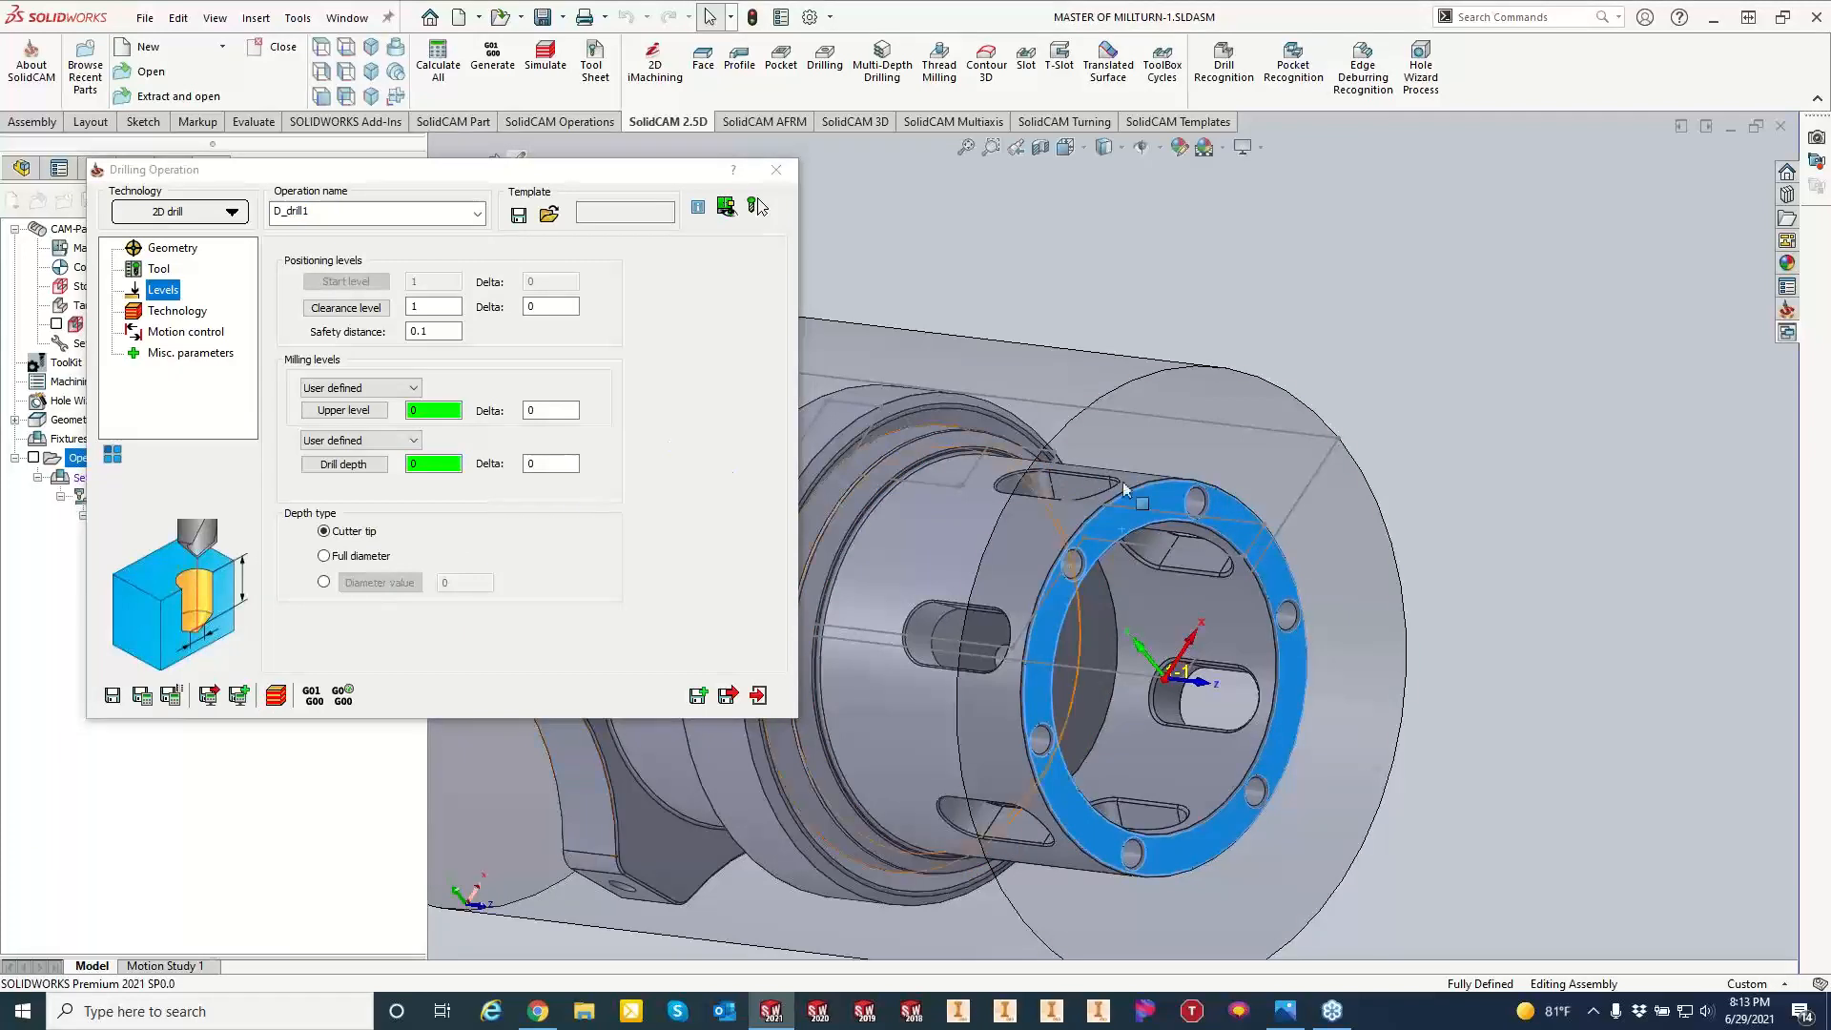
# Set the depth type to a diameter value of 0.15 in from a front hole's outer chamfer edge and calculate the operation.
pyautogui.scroll(-3, 1165, 537)
pyautogui.scroll(-2, 1165, 537)
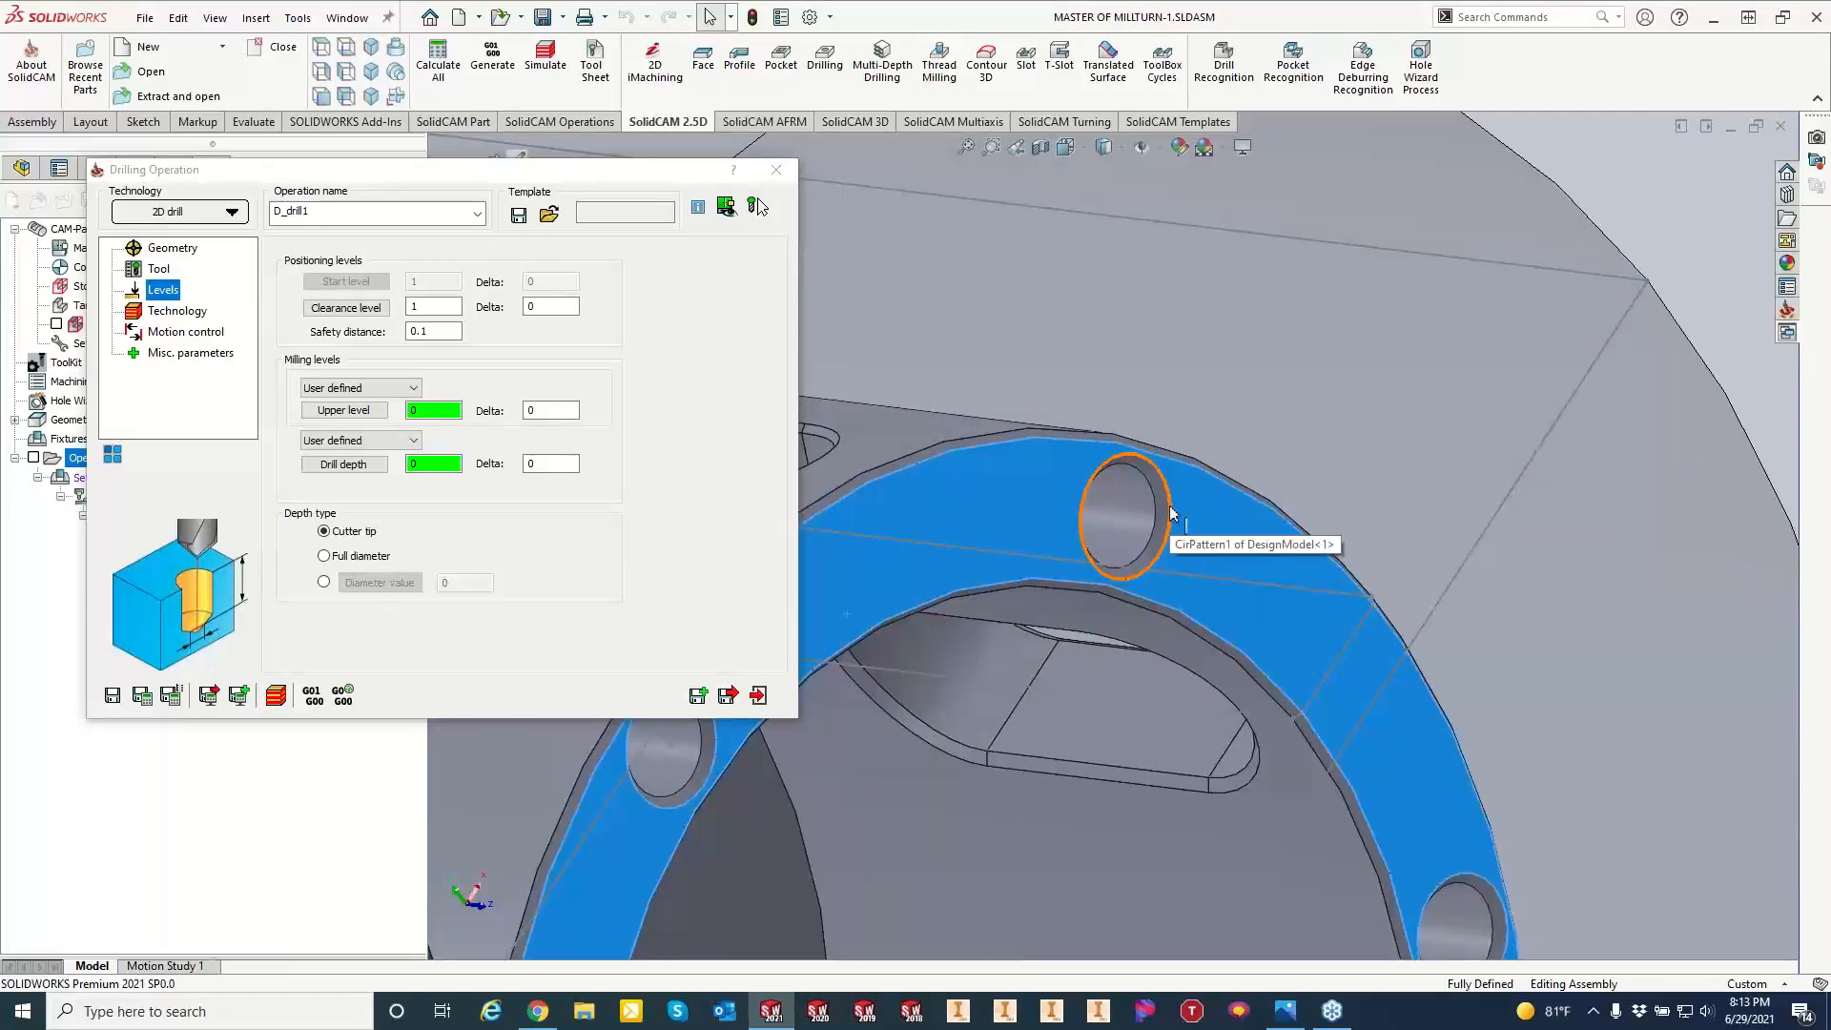
pyautogui.click(324, 583)
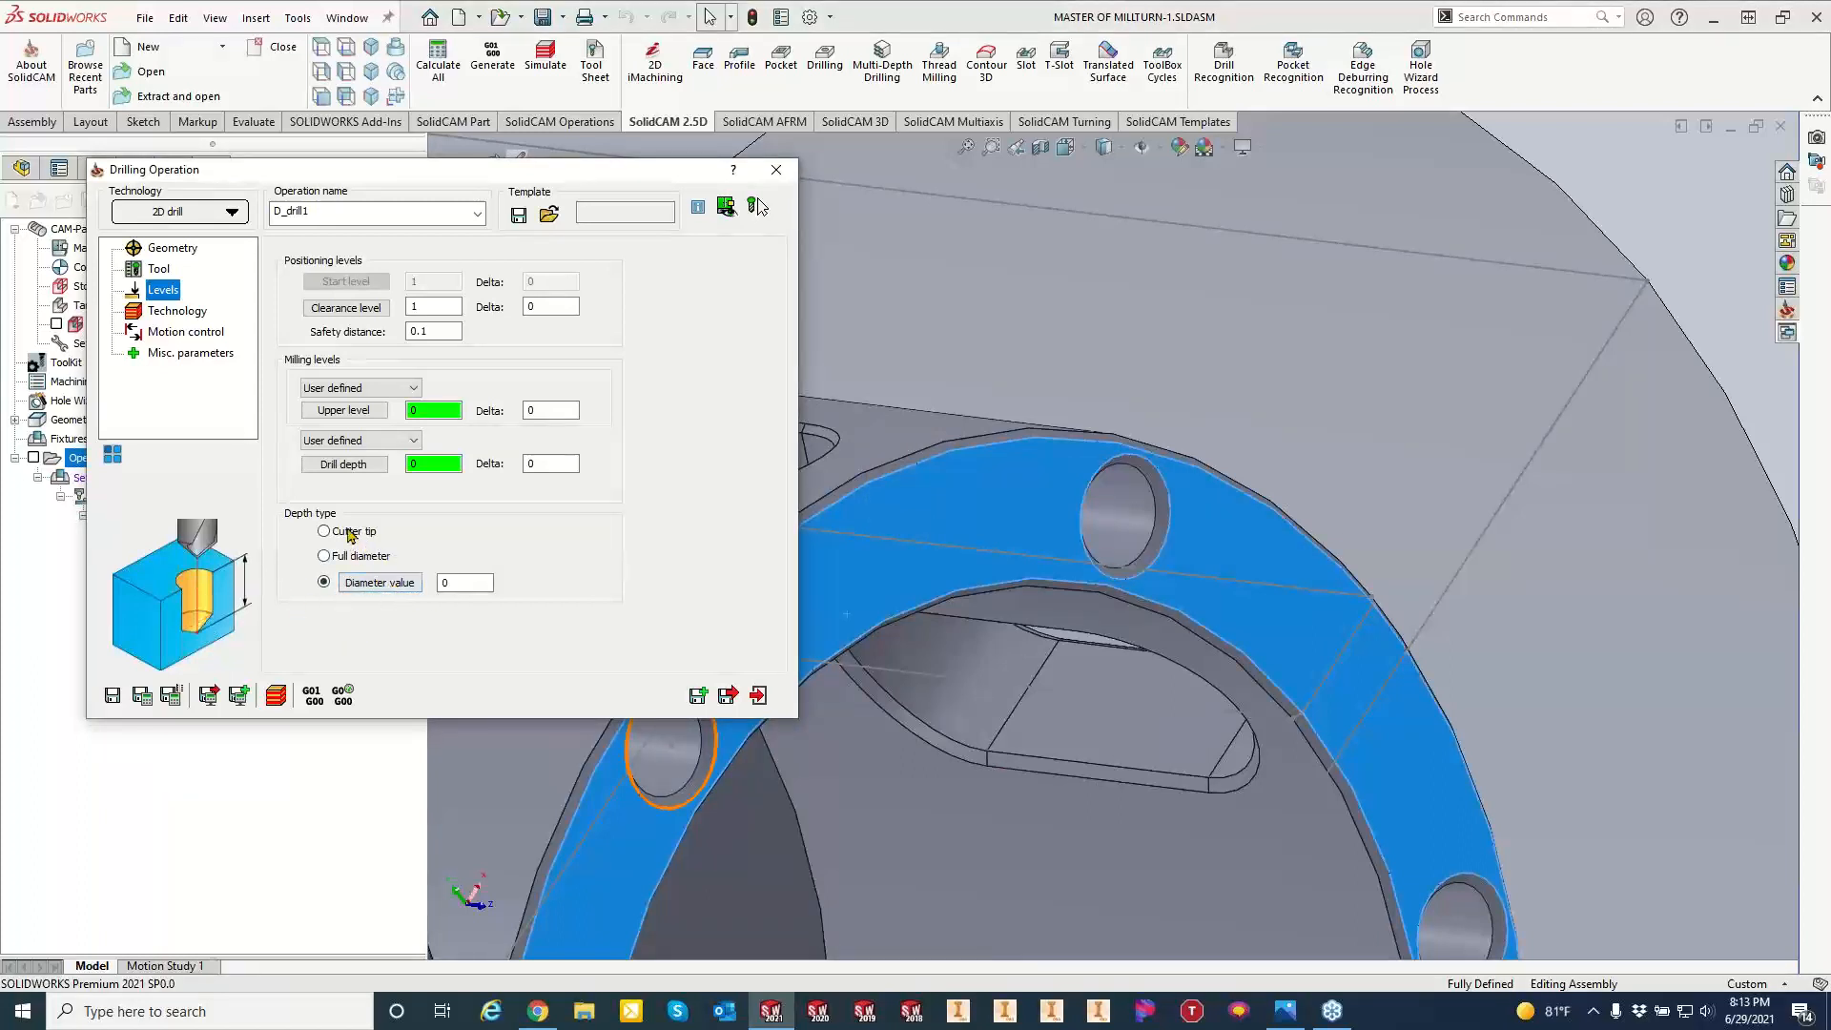
pyautogui.click(394, 589)
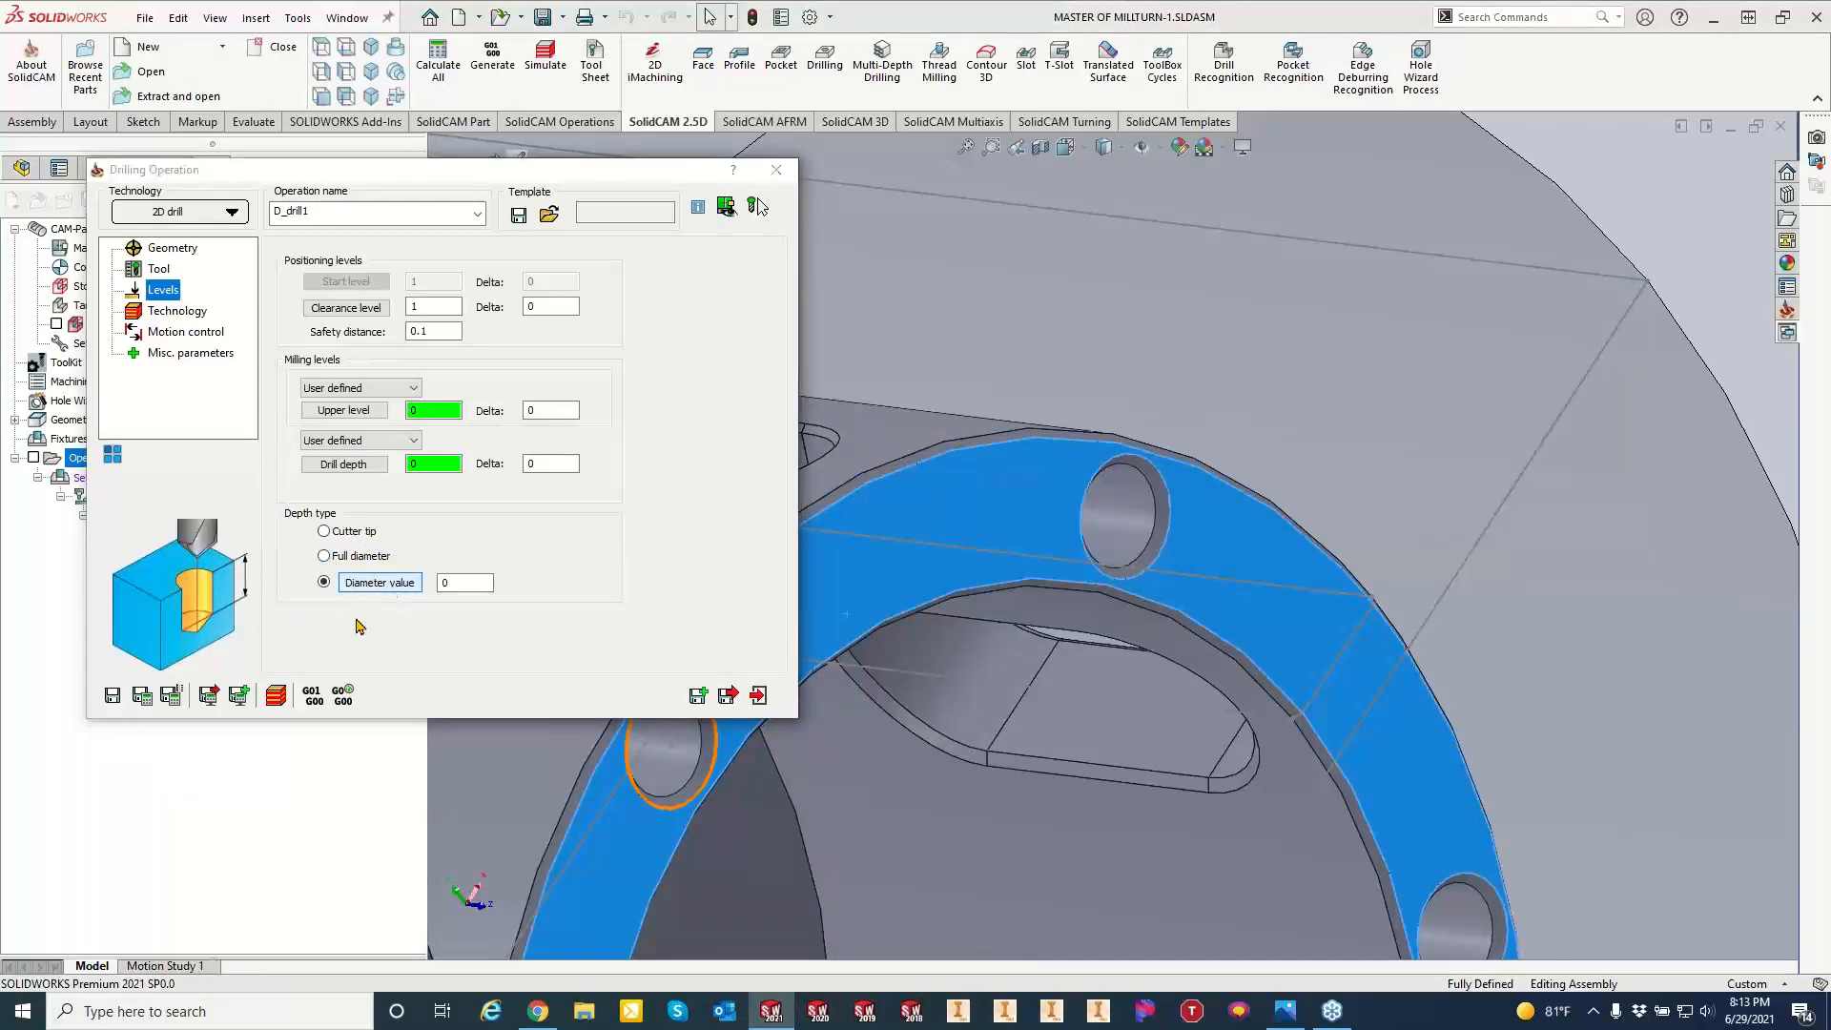
pyautogui.click(1169, 517)
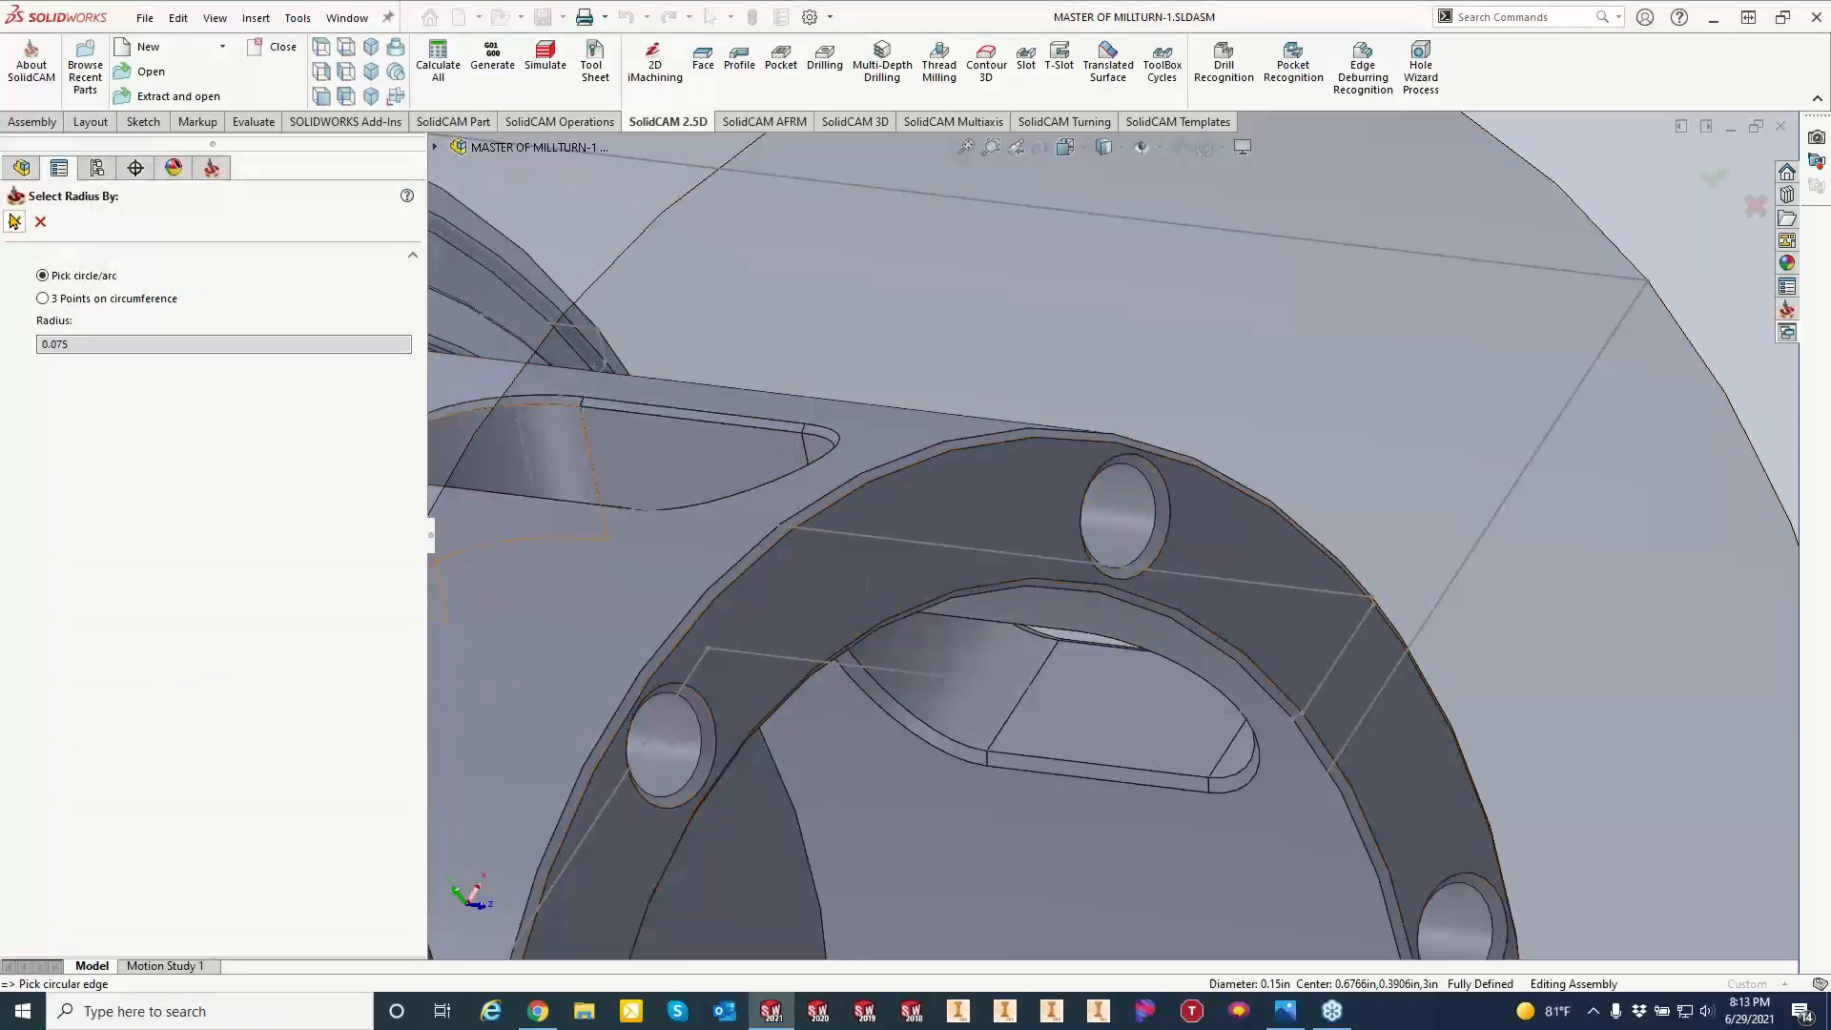
pyautogui.click(15, 222)
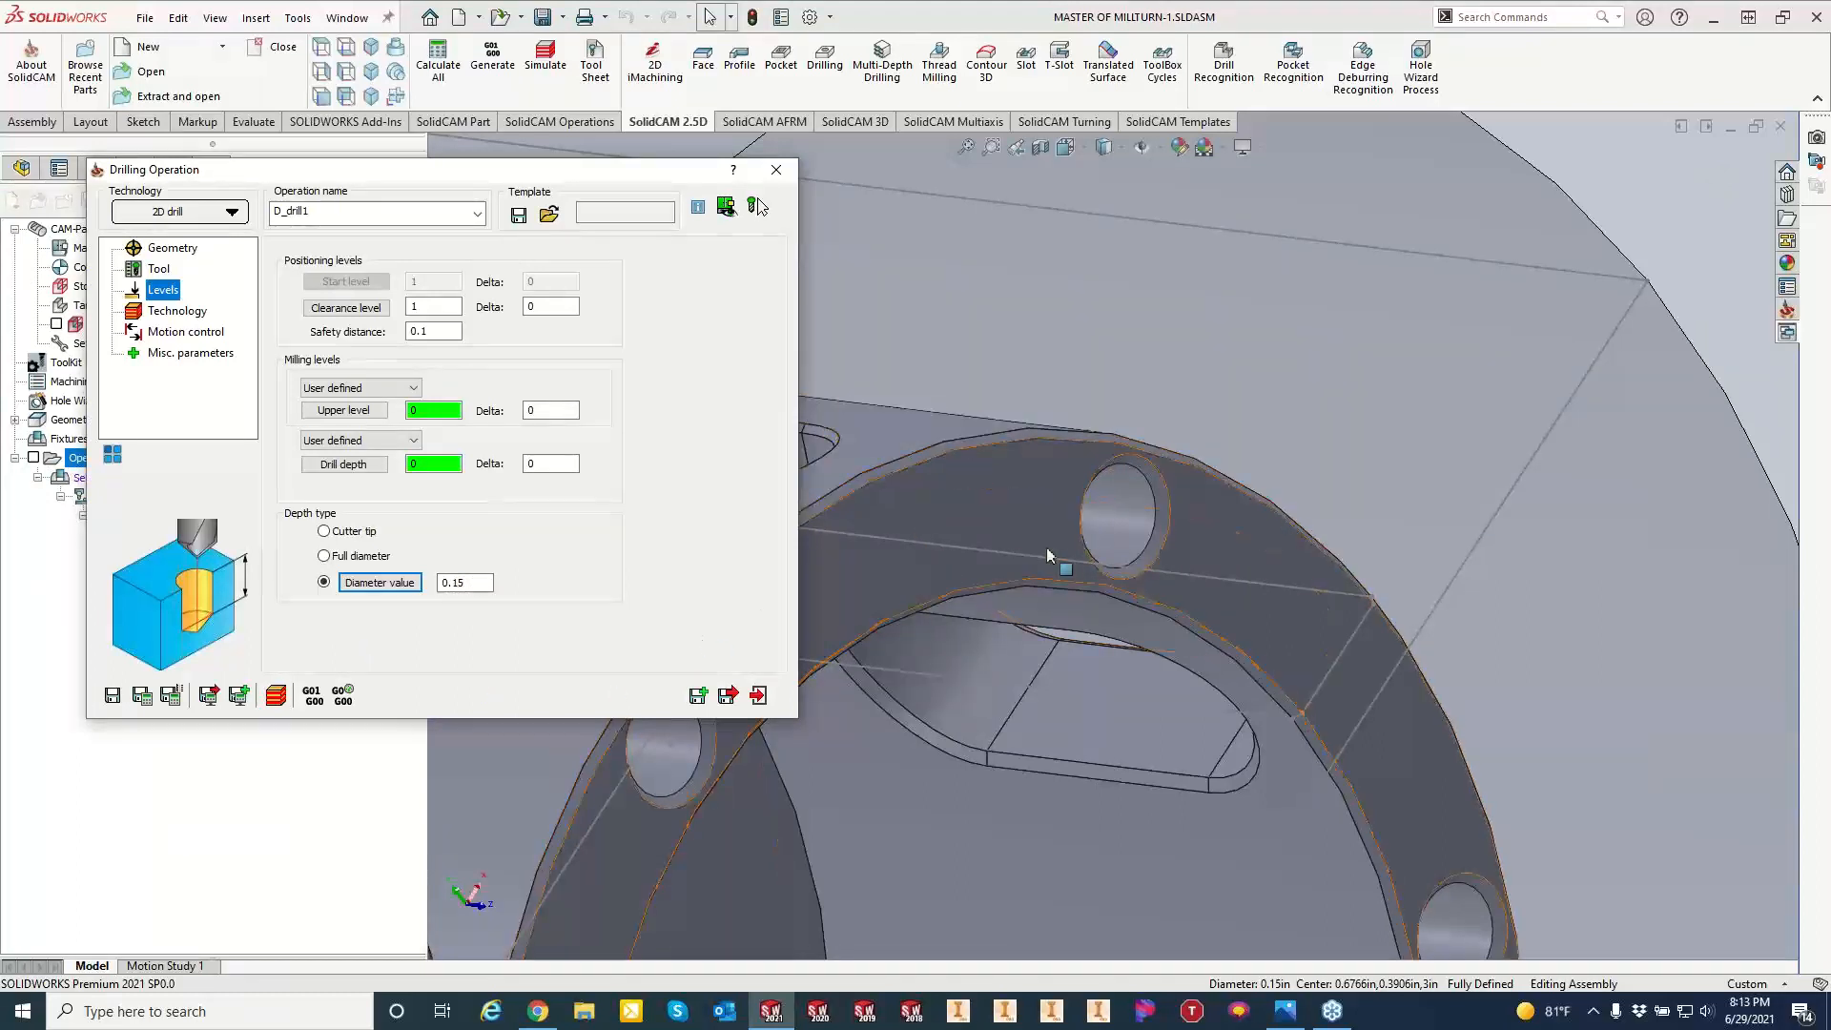
pyautogui.click(1165, 539)
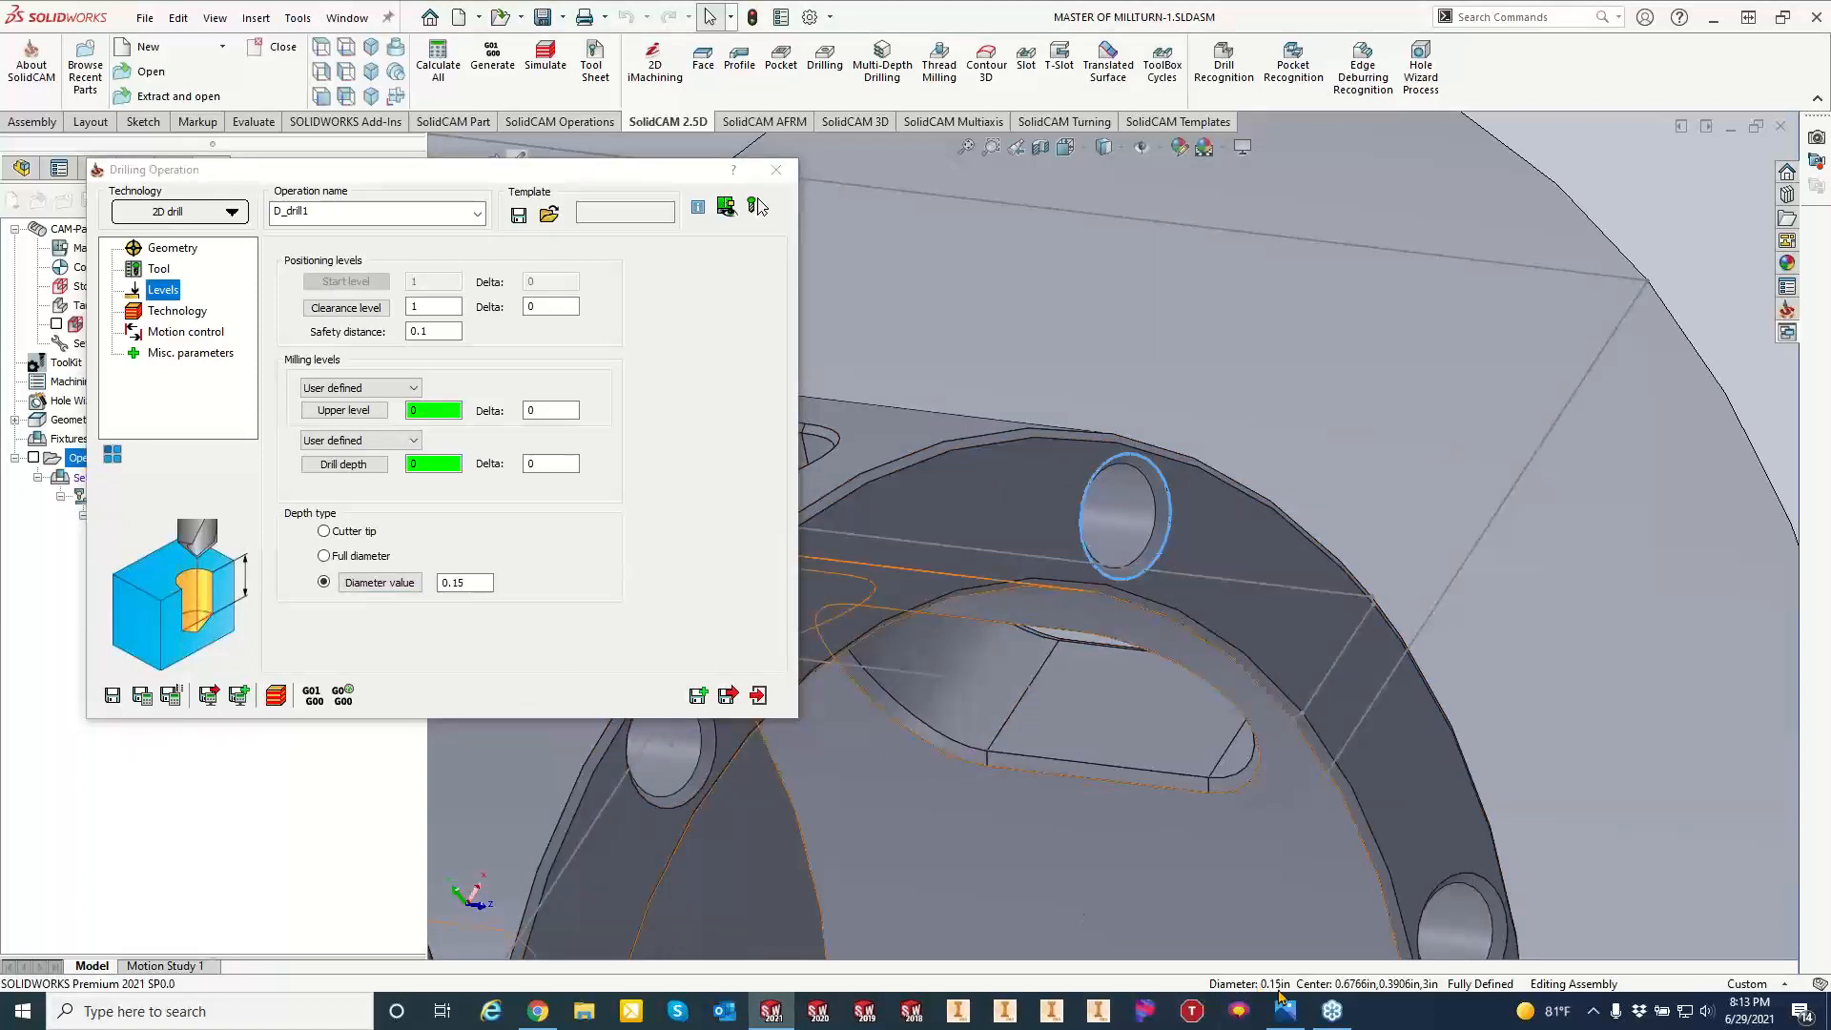
pyautogui.click(143, 697)
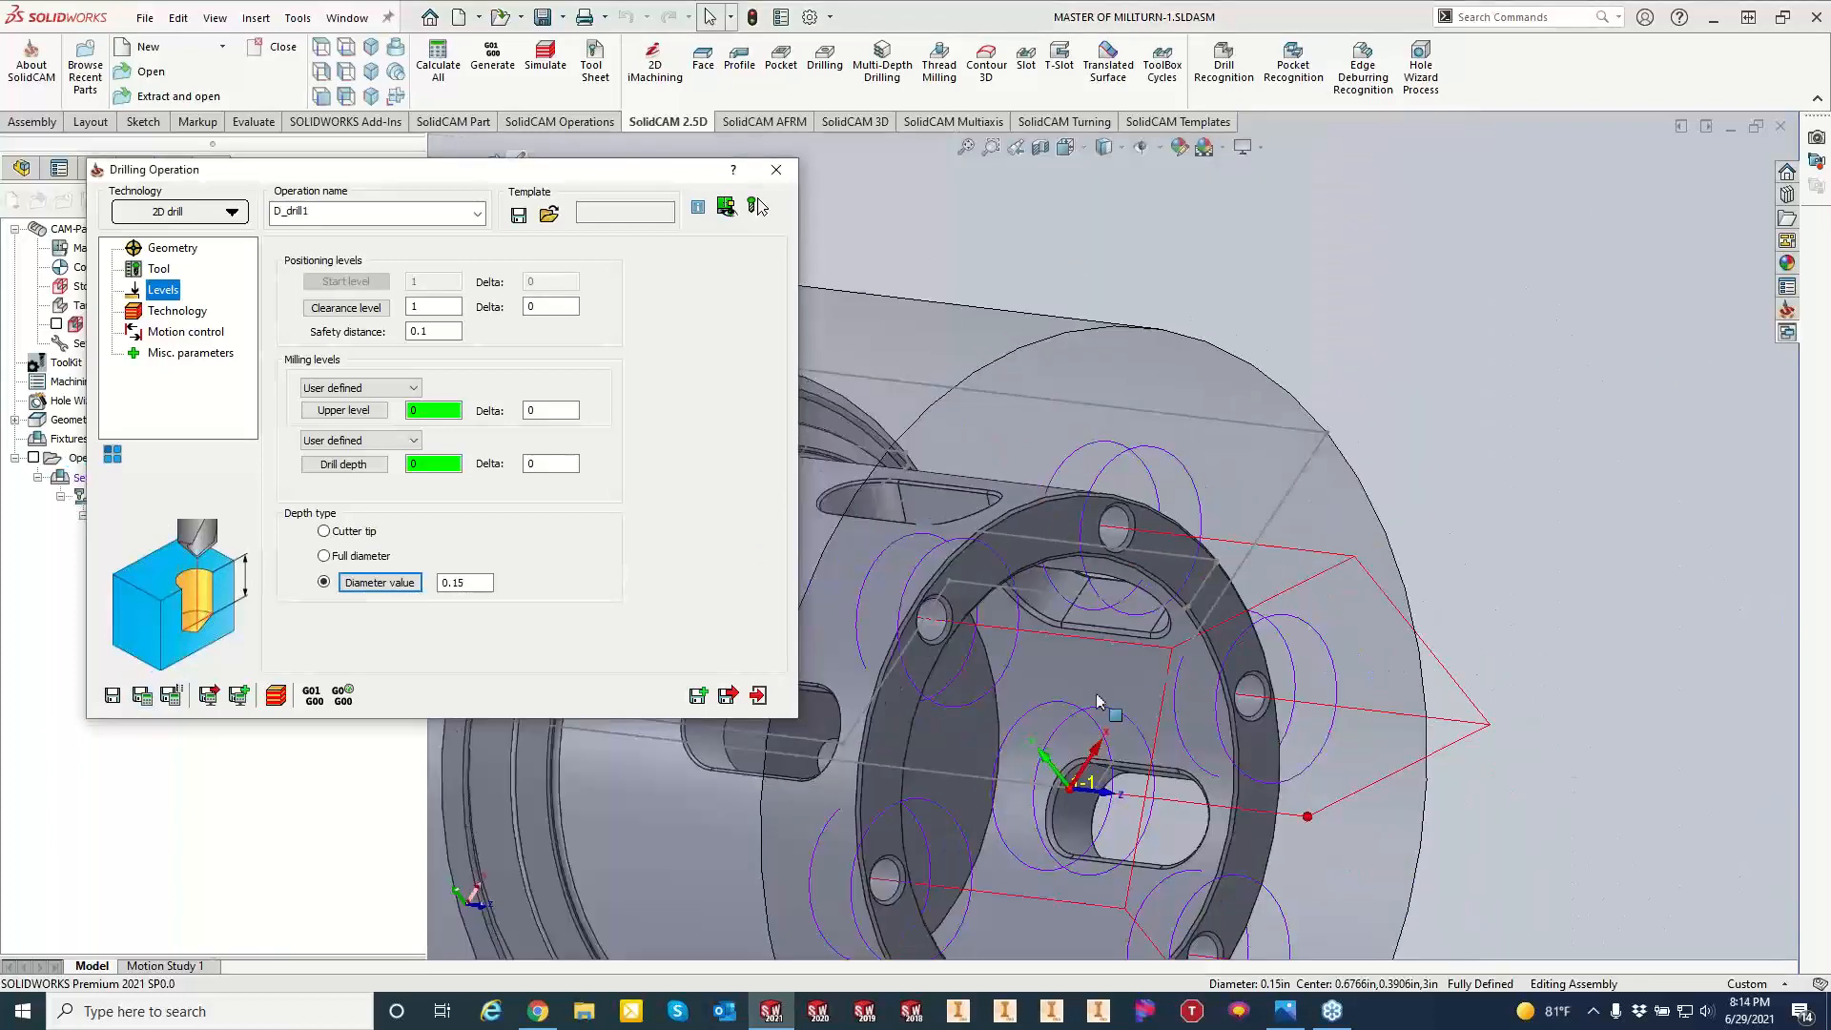
# Delete the center position at 0, 0 from the drill1 geometry and recalculate the drilling operation.
pyautogui.moveTo(1096, 701); pyautogui.dragTo(1054, 663, button='middle')
pyautogui.click(157, 250)
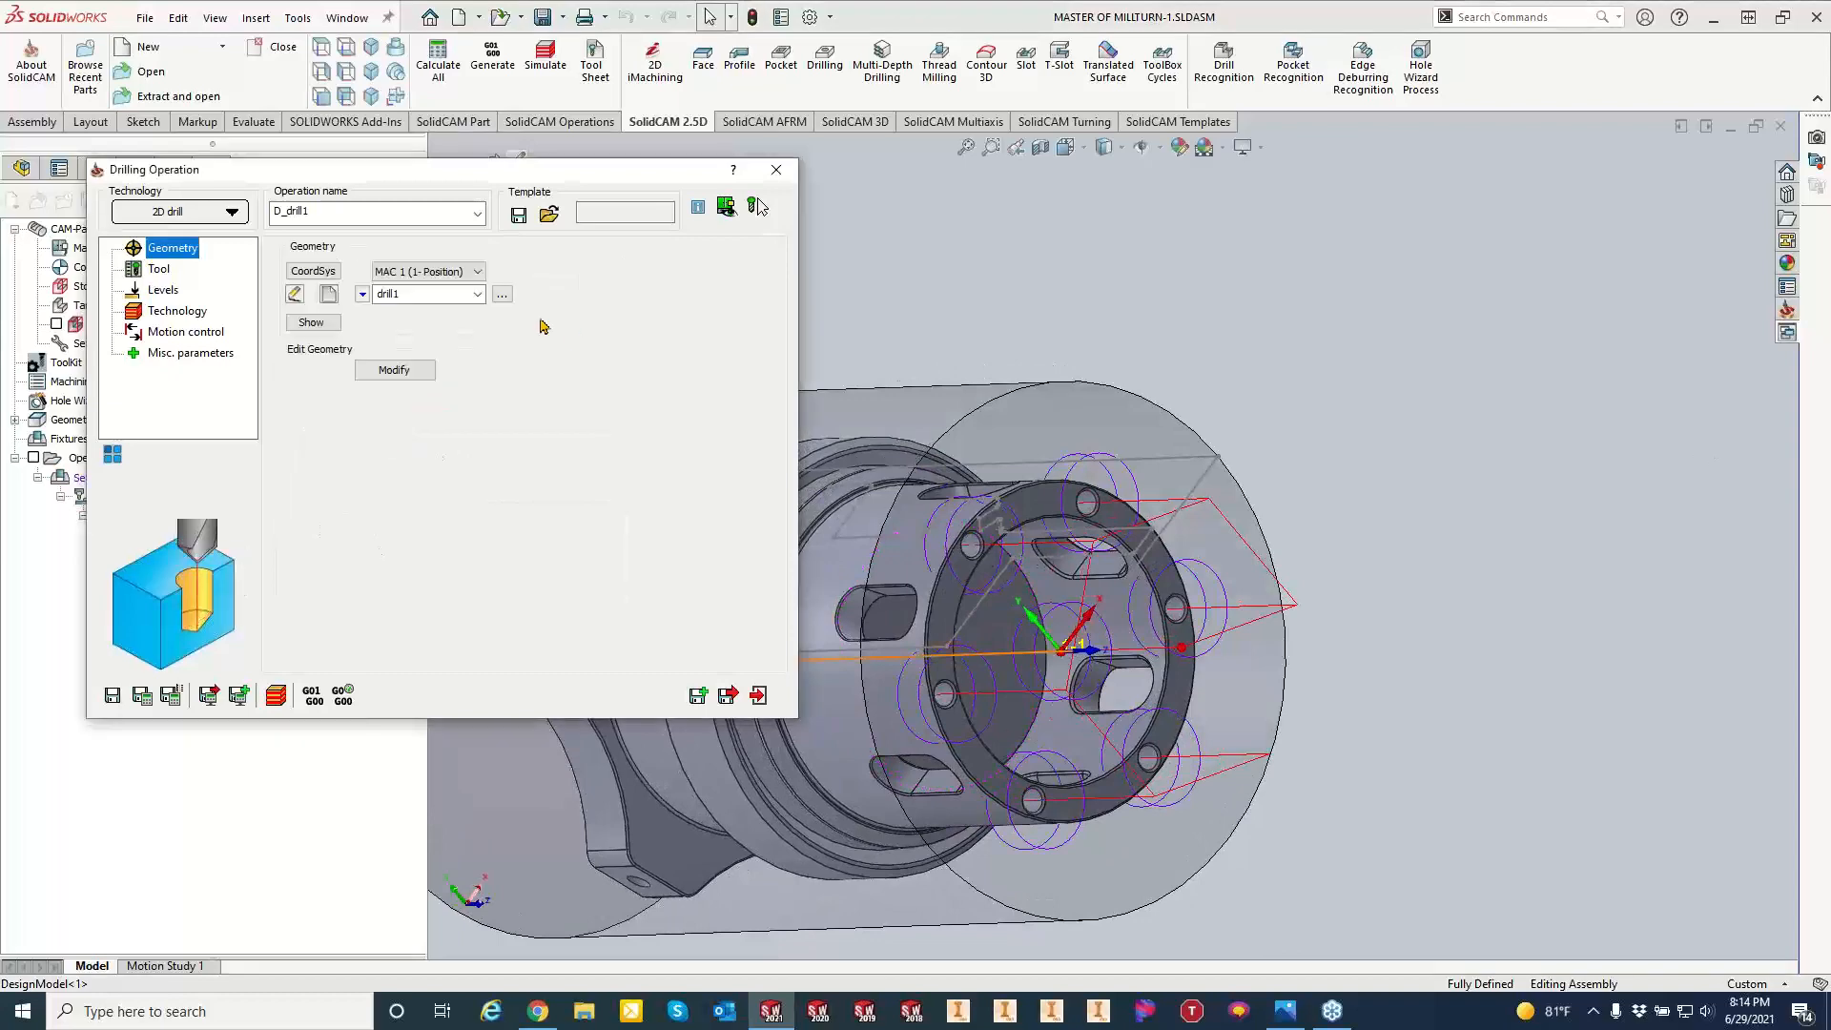
pyautogui.click(296, 295)
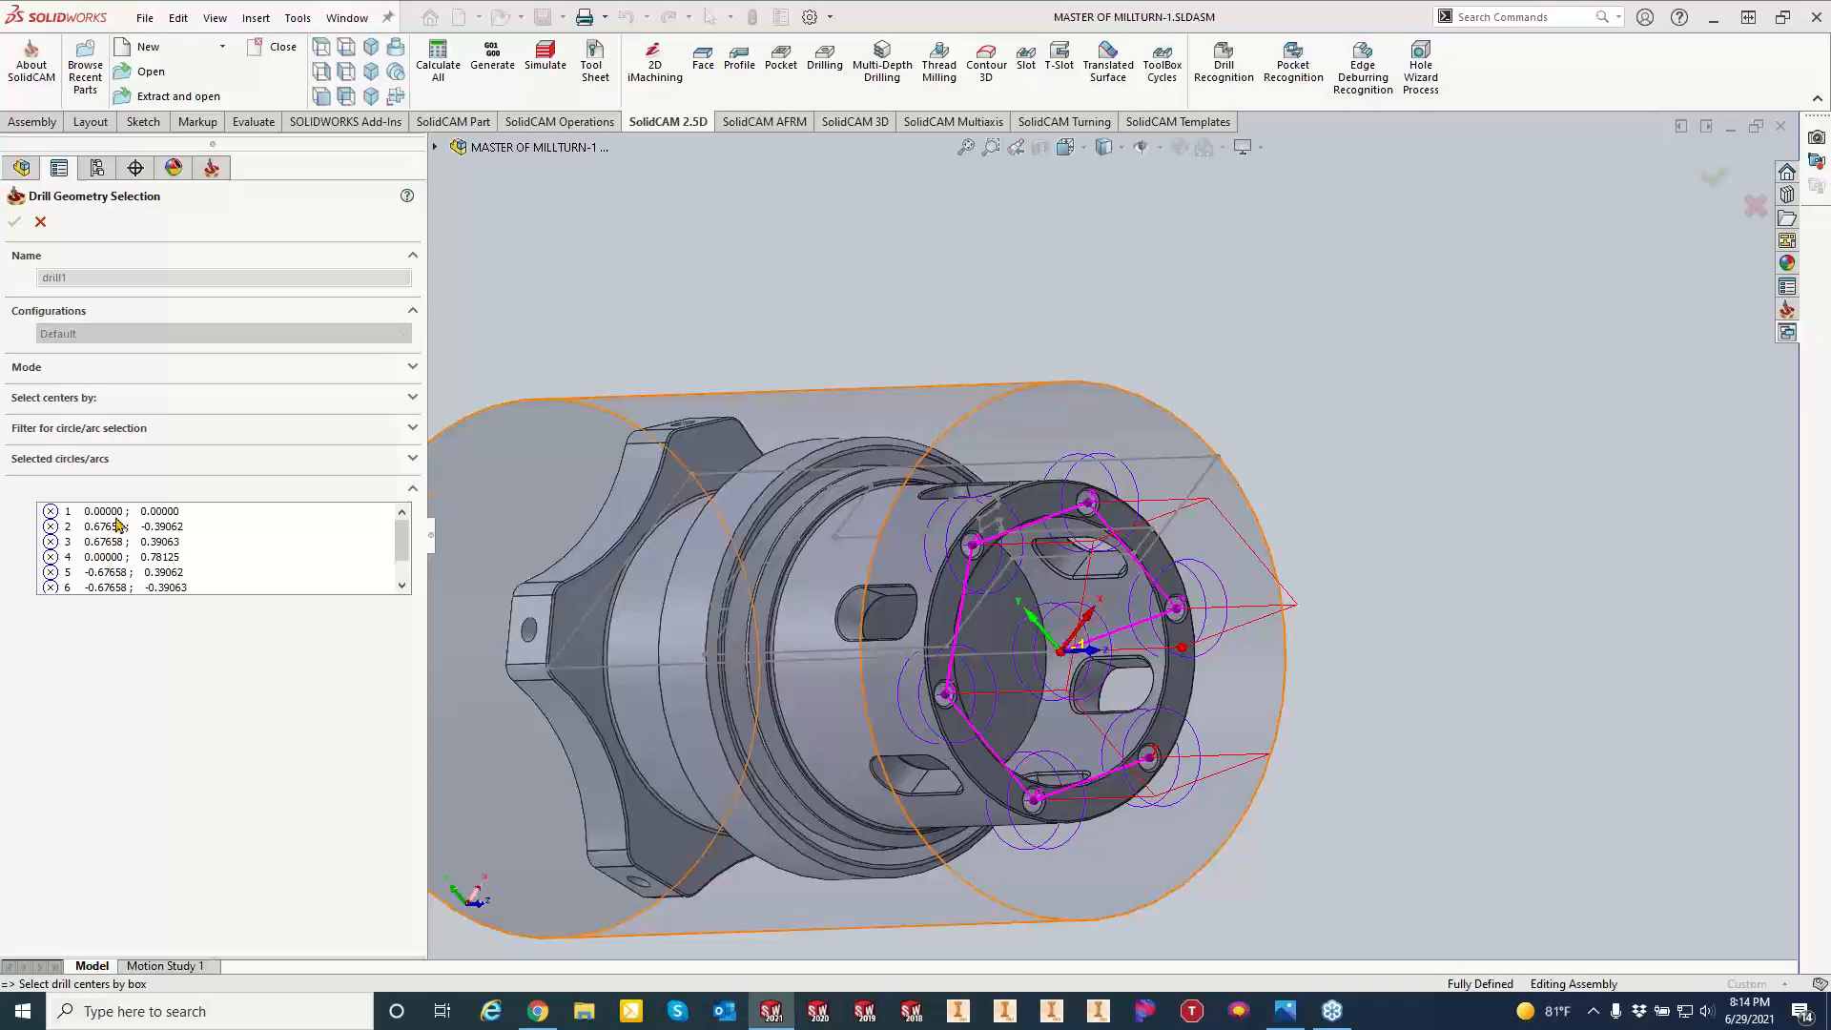
pyautogui.rightClick(114, 518)
pyautogui.click(157, 521)
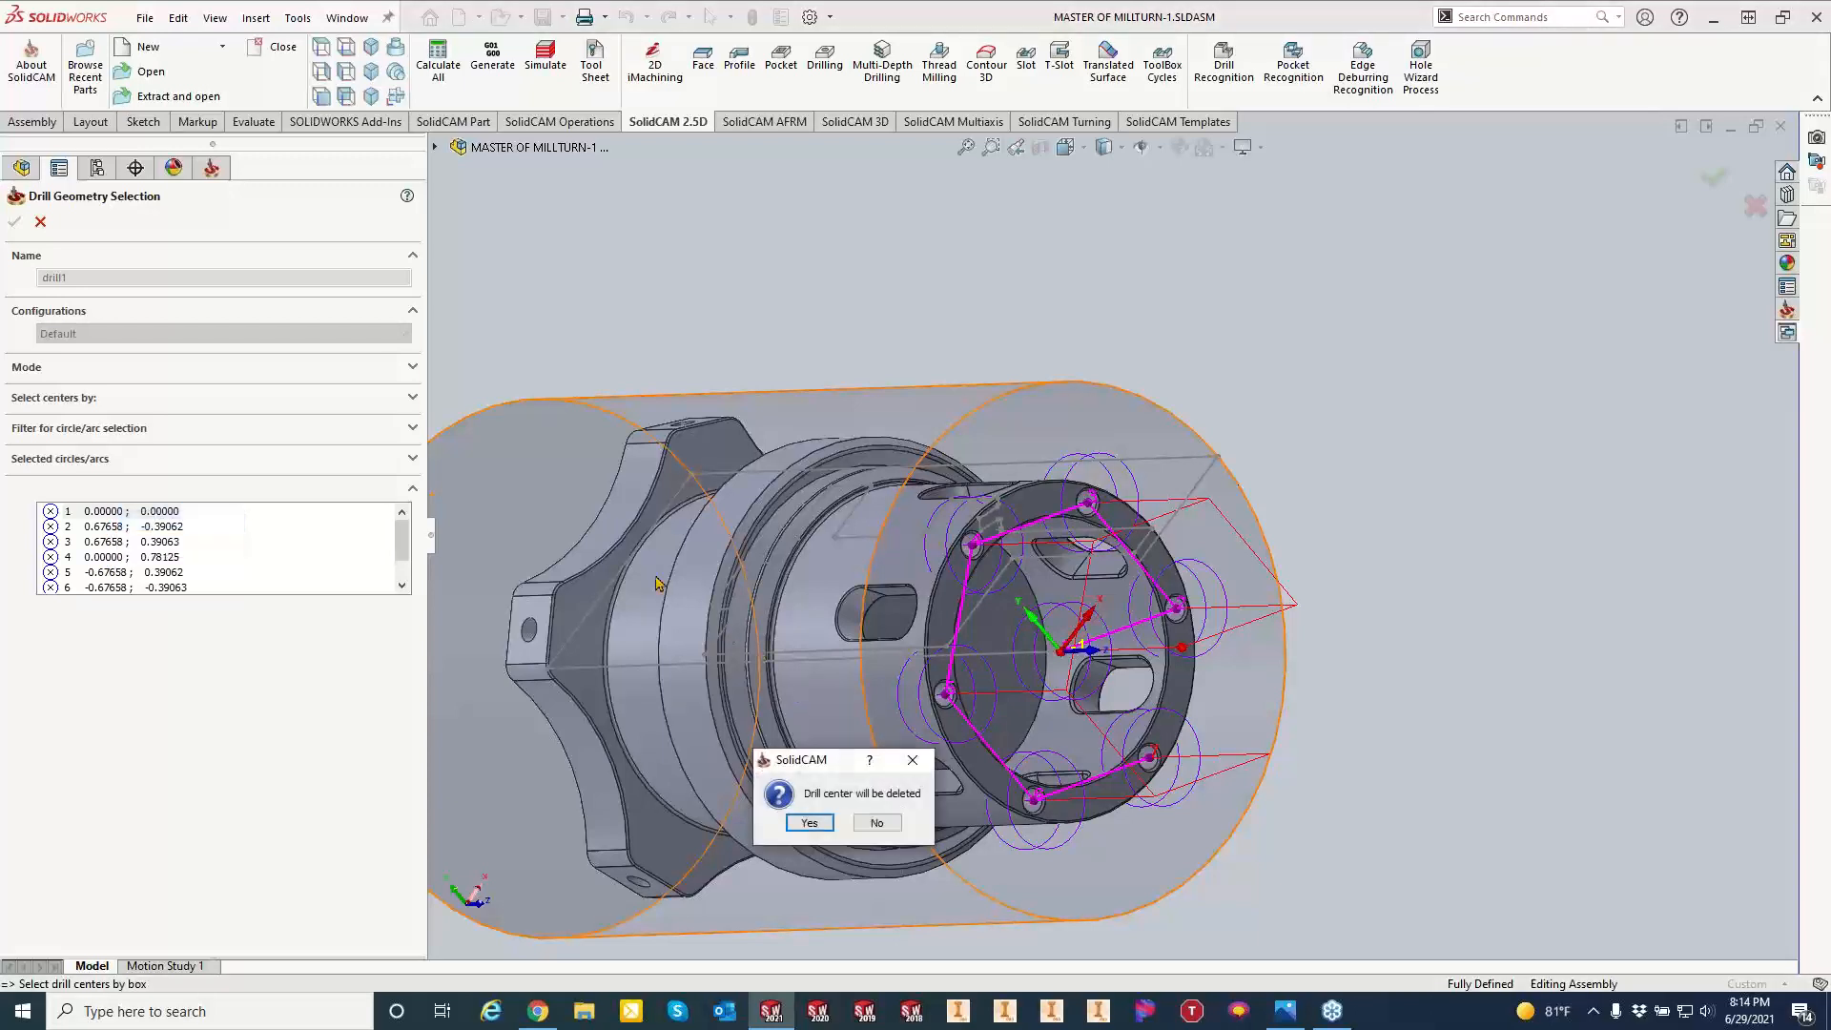
pyautogui.click(809, 822)
pyautogui.click(17, 223)
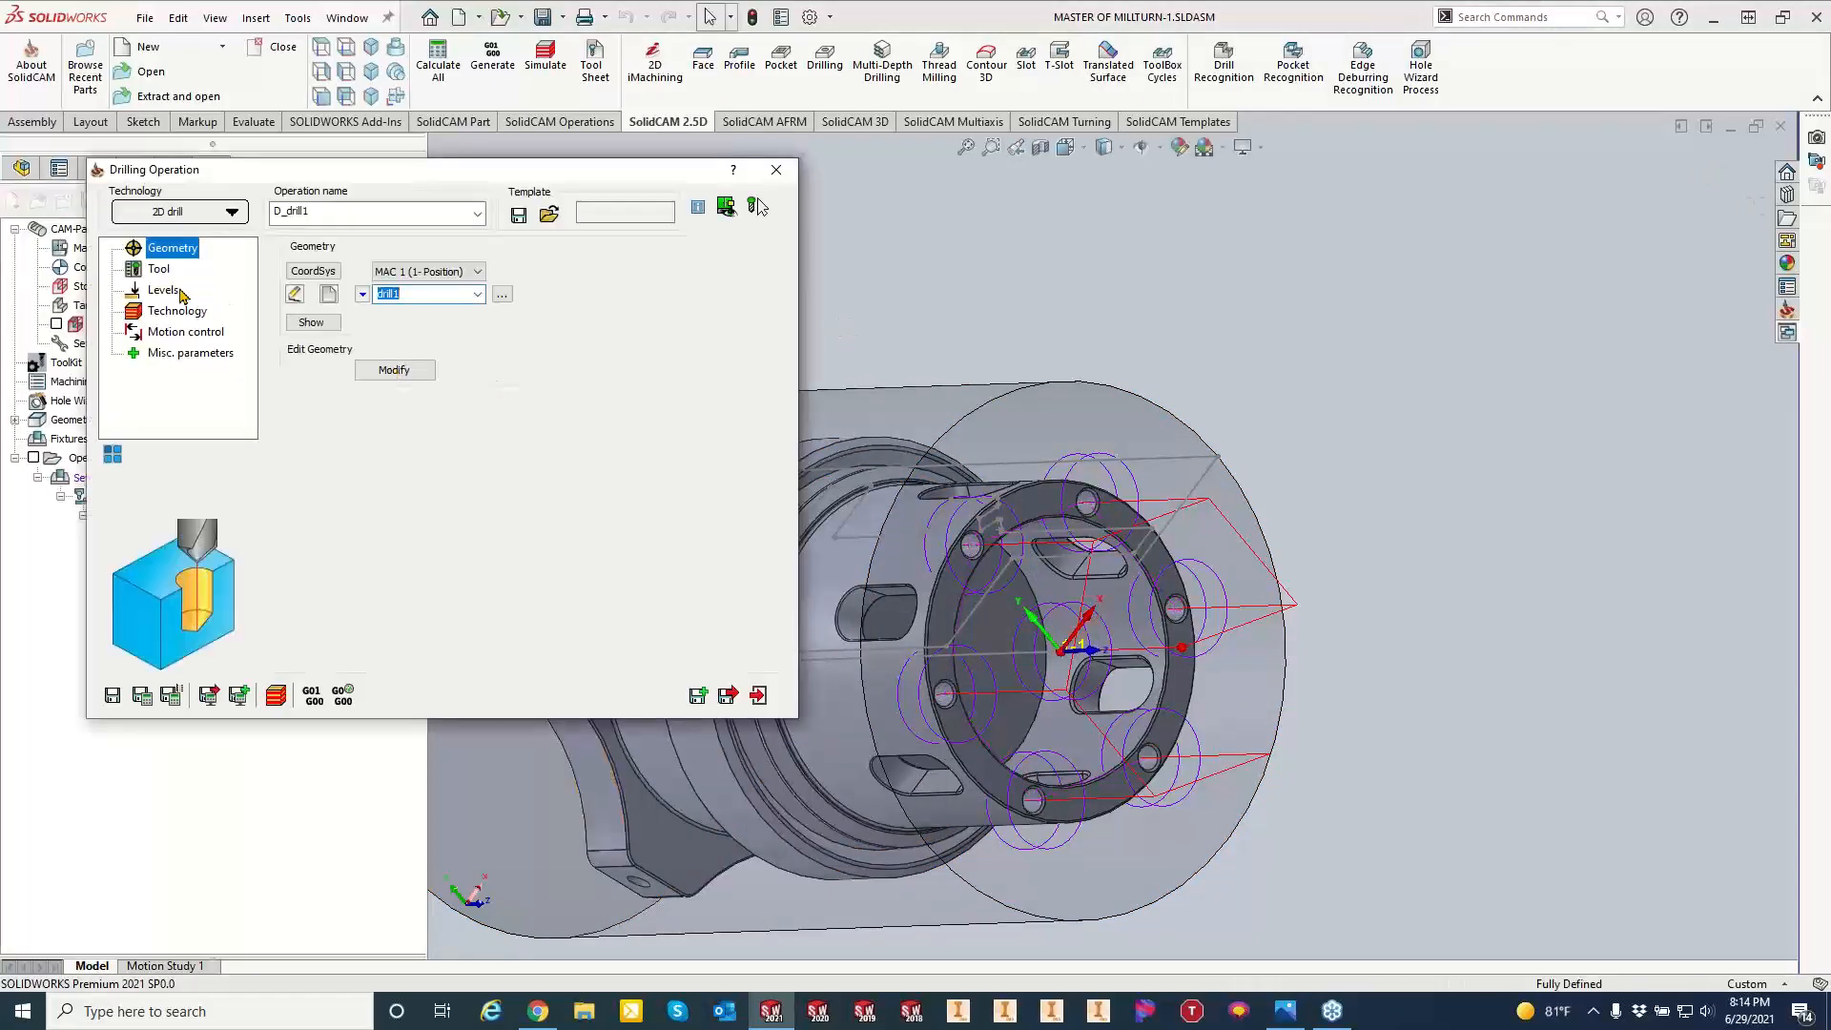
pyautogui.click(180, 294)
pyautogui.click(174, 313)
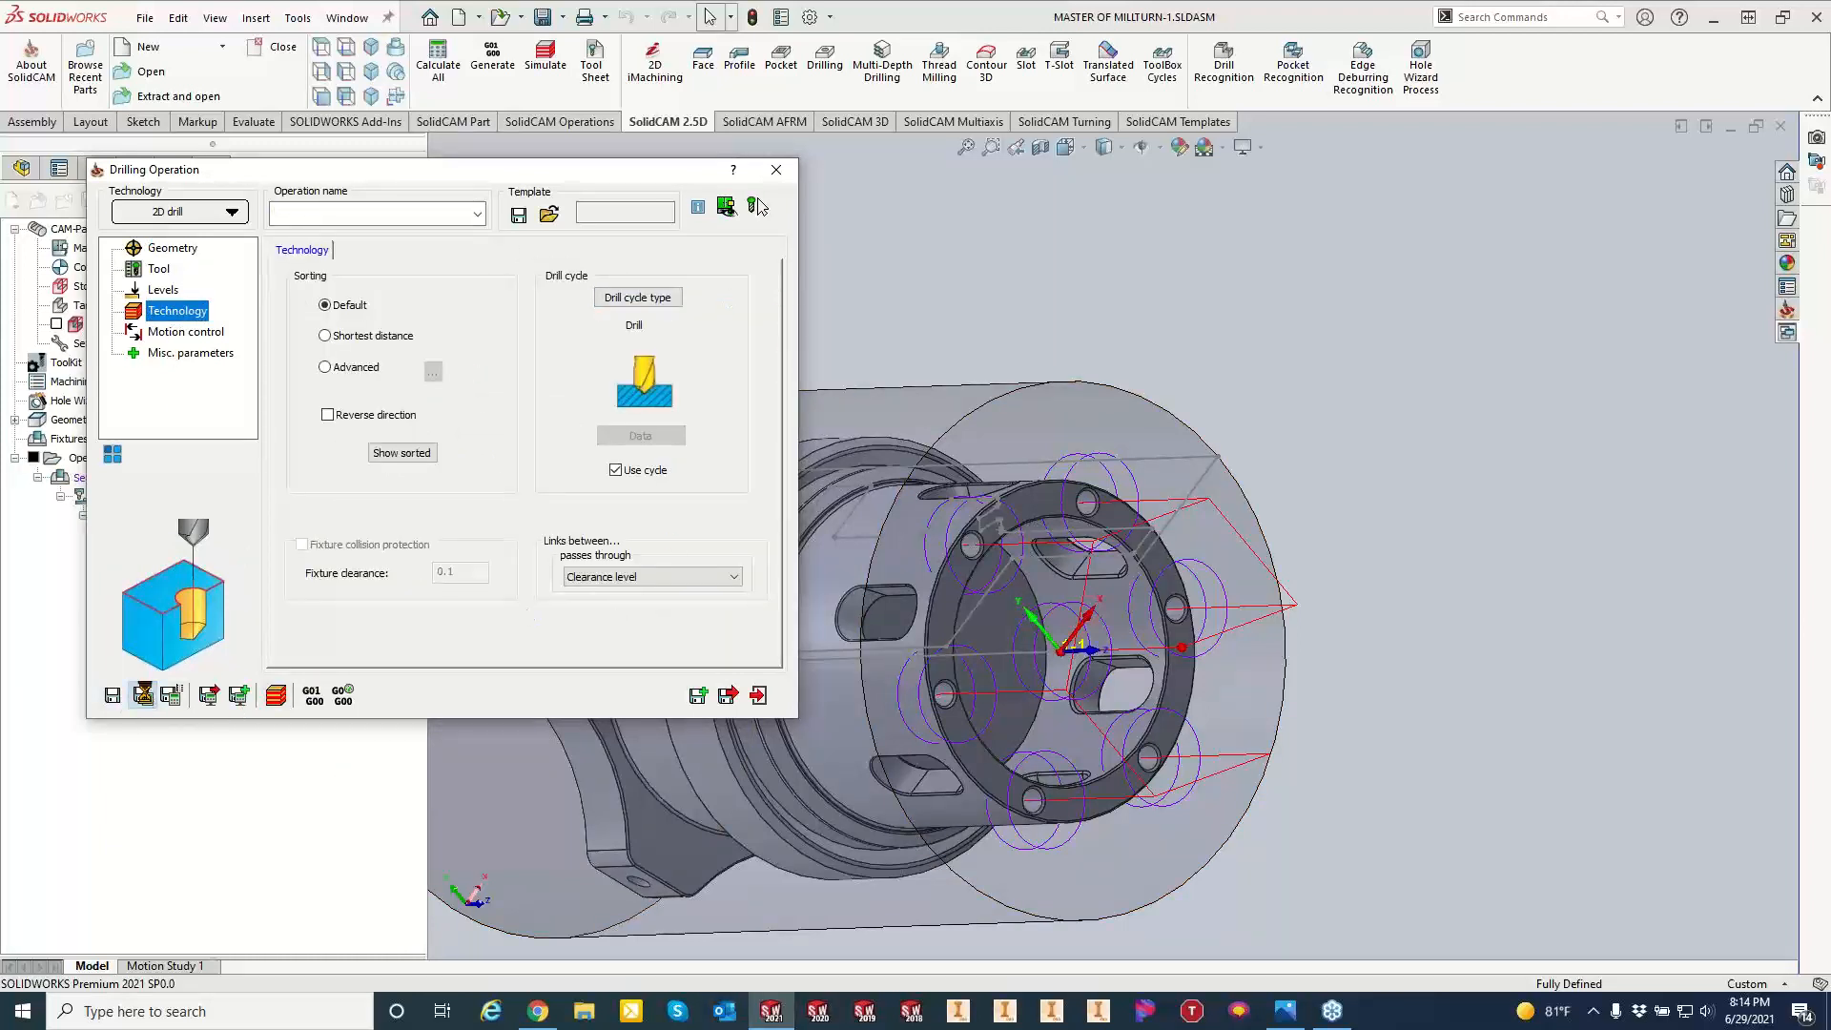
pyautogui.click(143, 695)
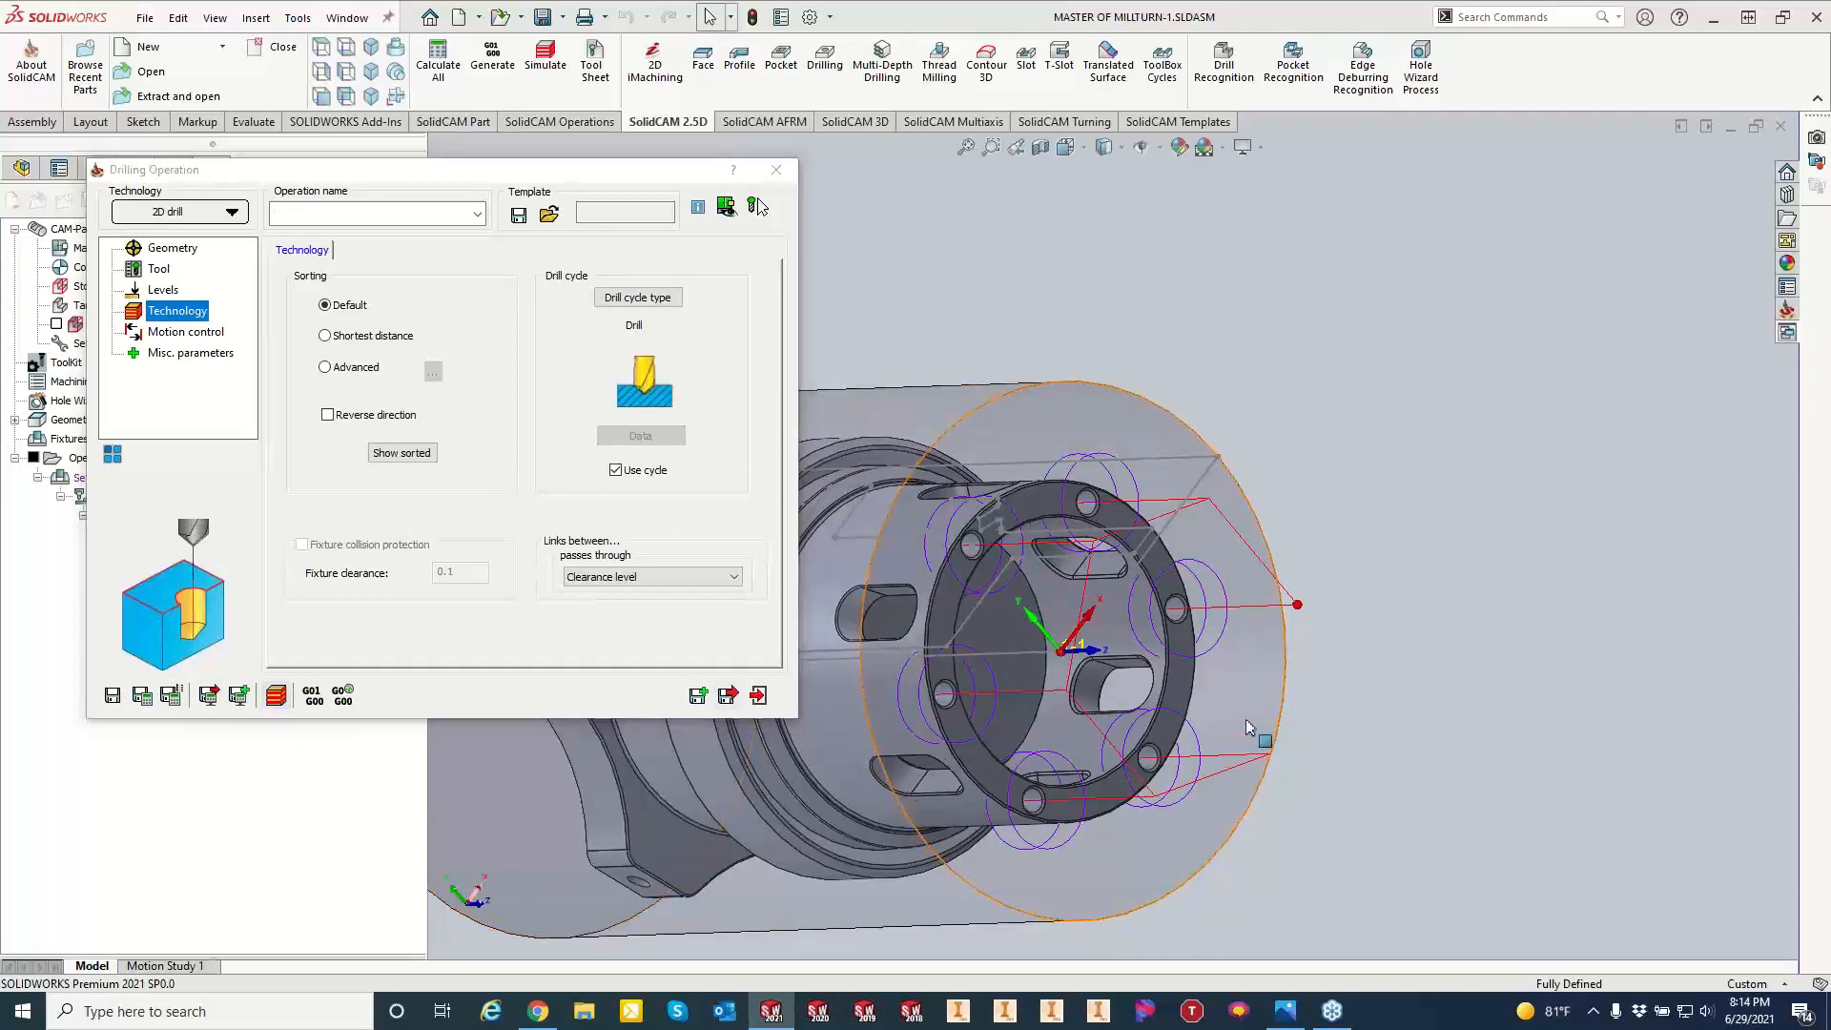
# Play the drilling operation in the Turning simulation.
pyautogui.click(756, 207)
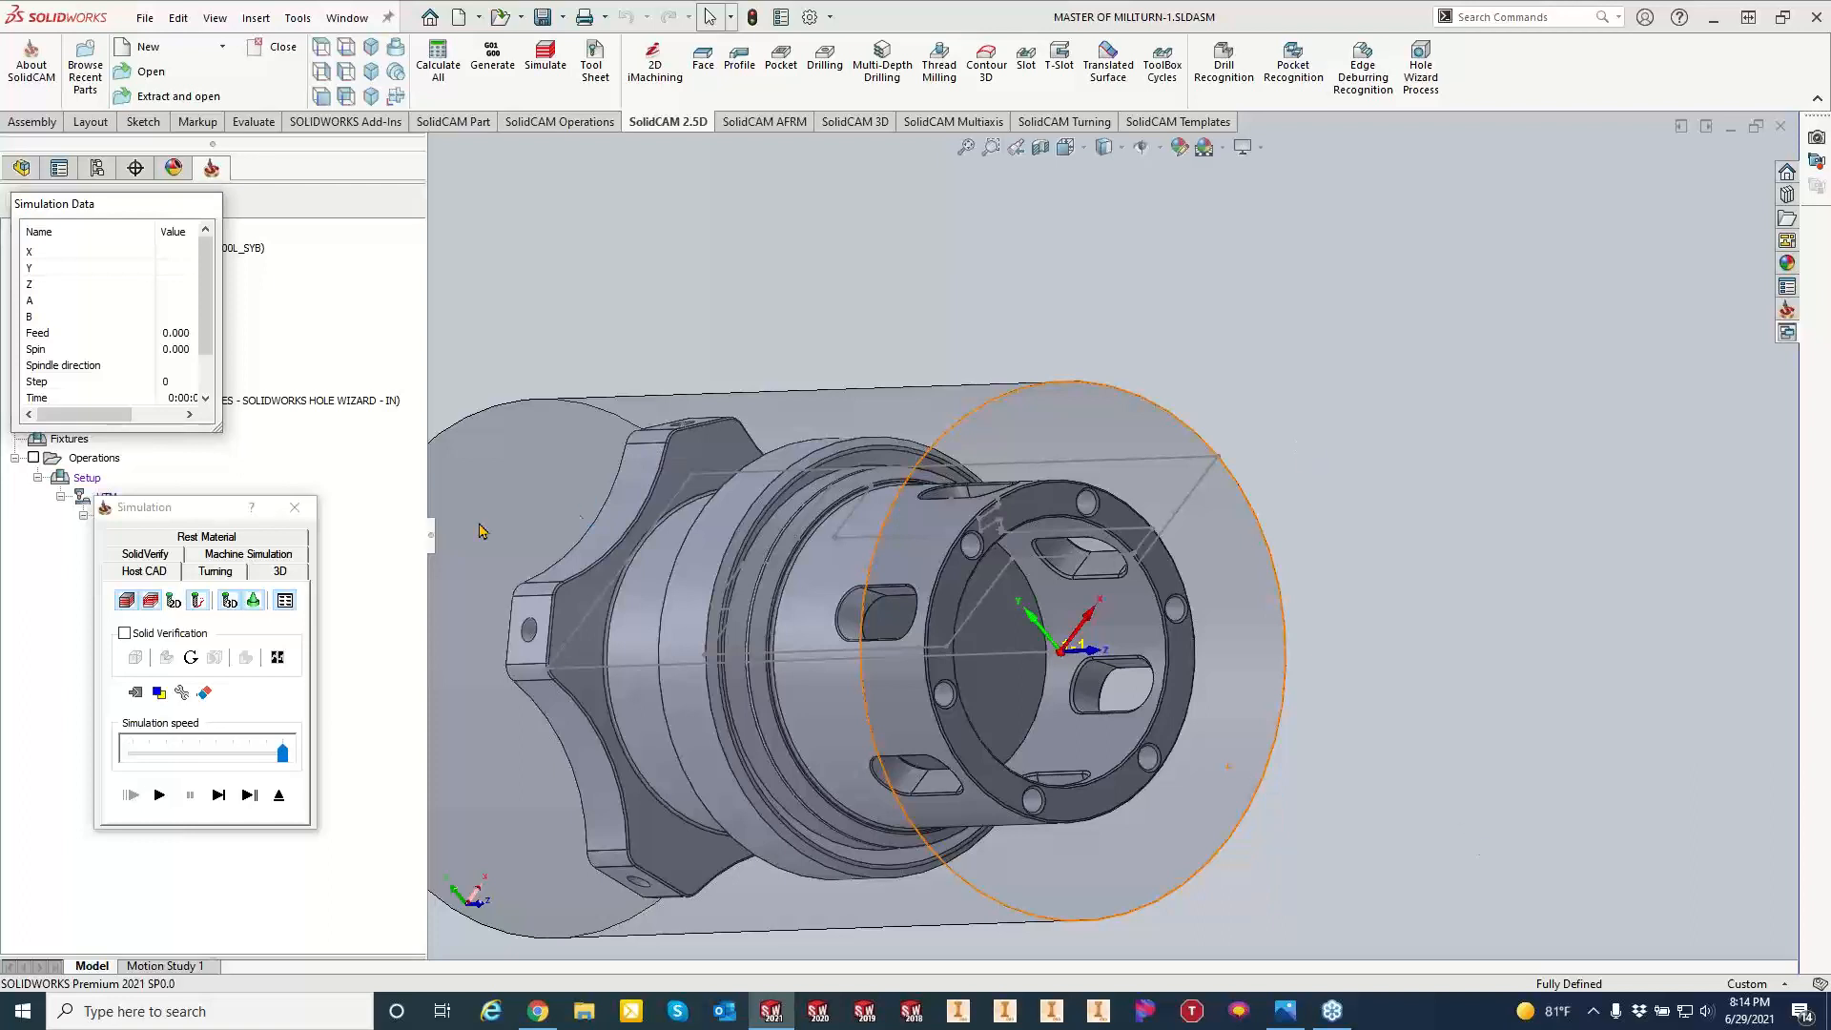
pyautogui.click(212, 575)
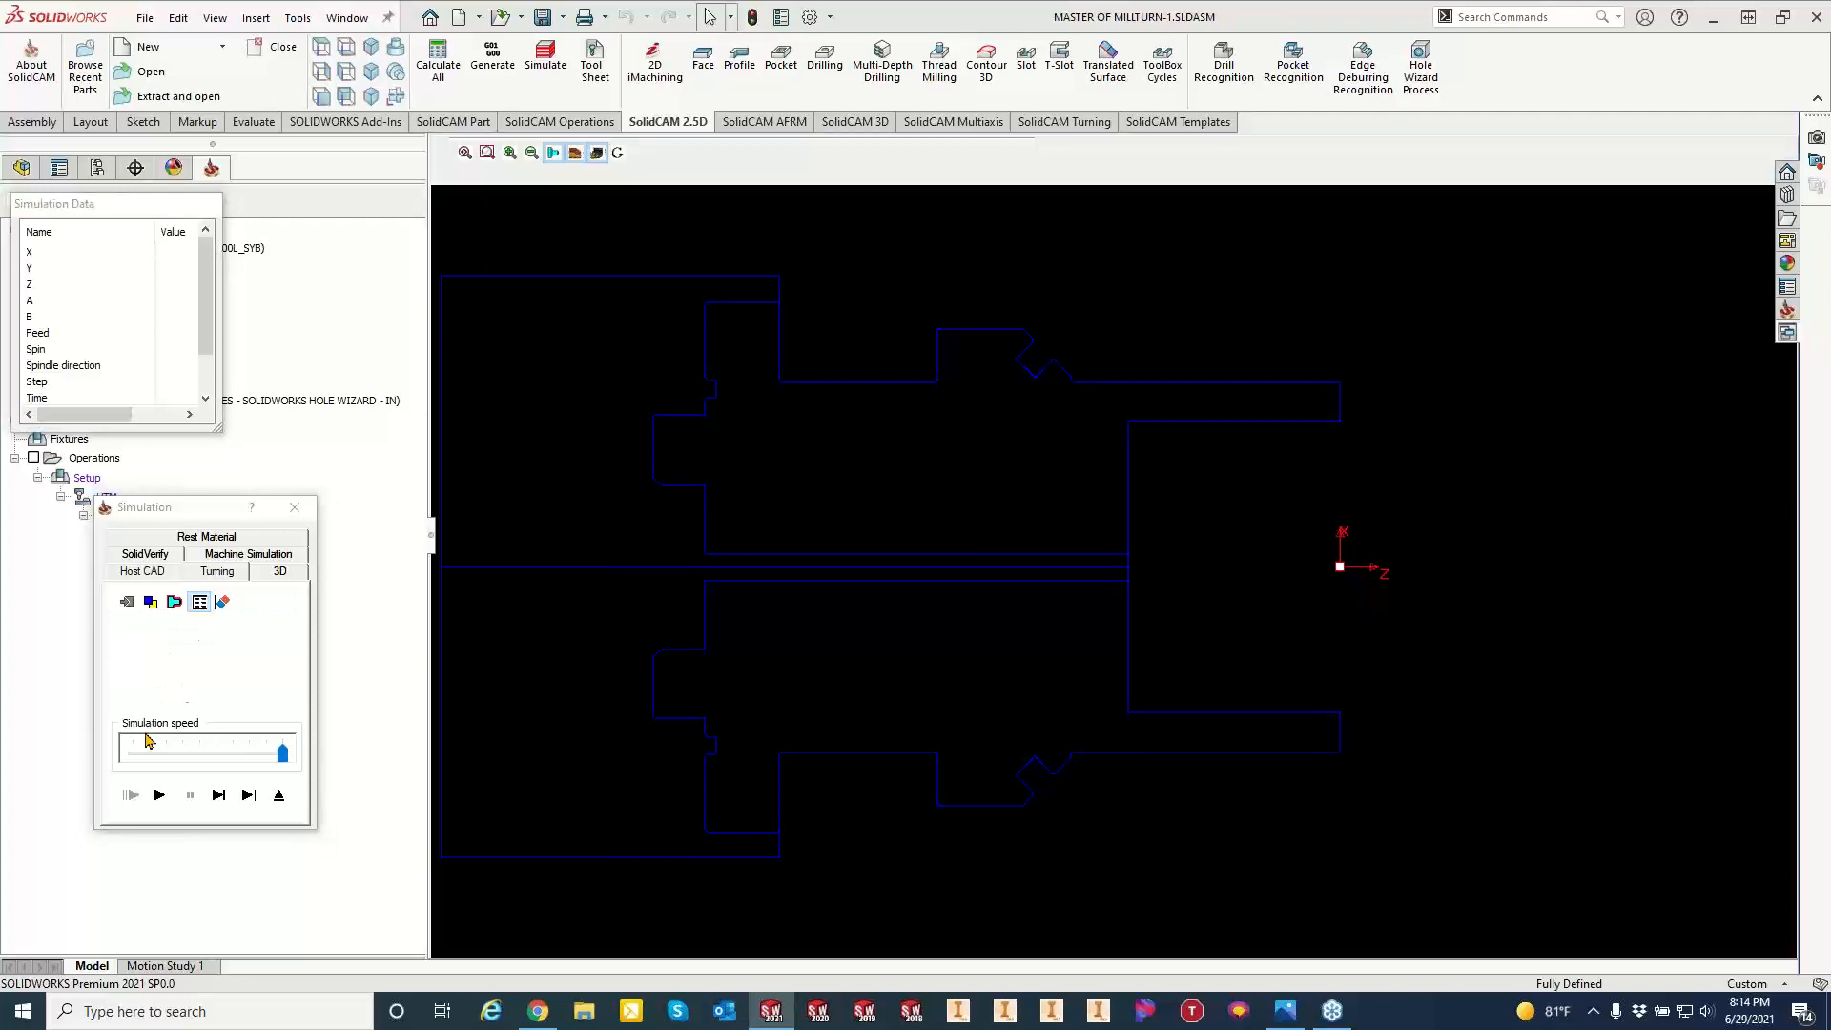
pyautogui.click(159, 794)
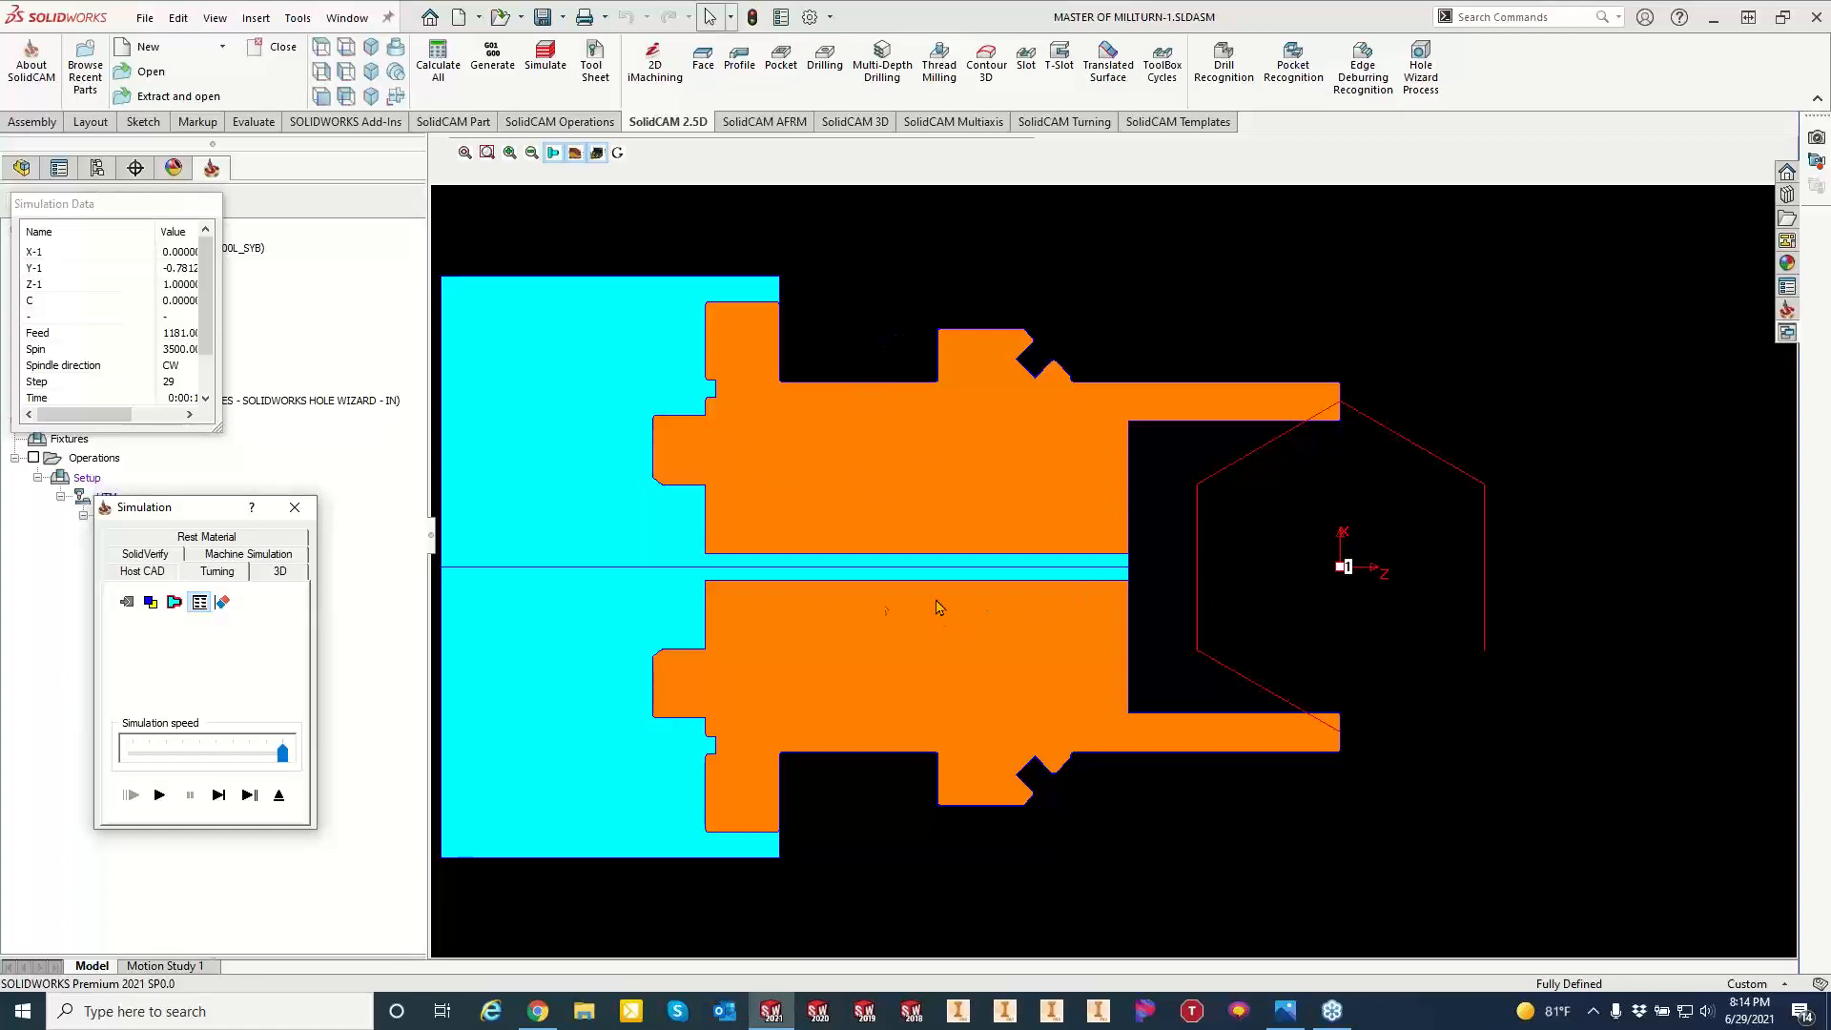
# Simulate spot drilling of the front-face holes in SolidVerify and close the simulation.
pyautogui.click(129, 557)
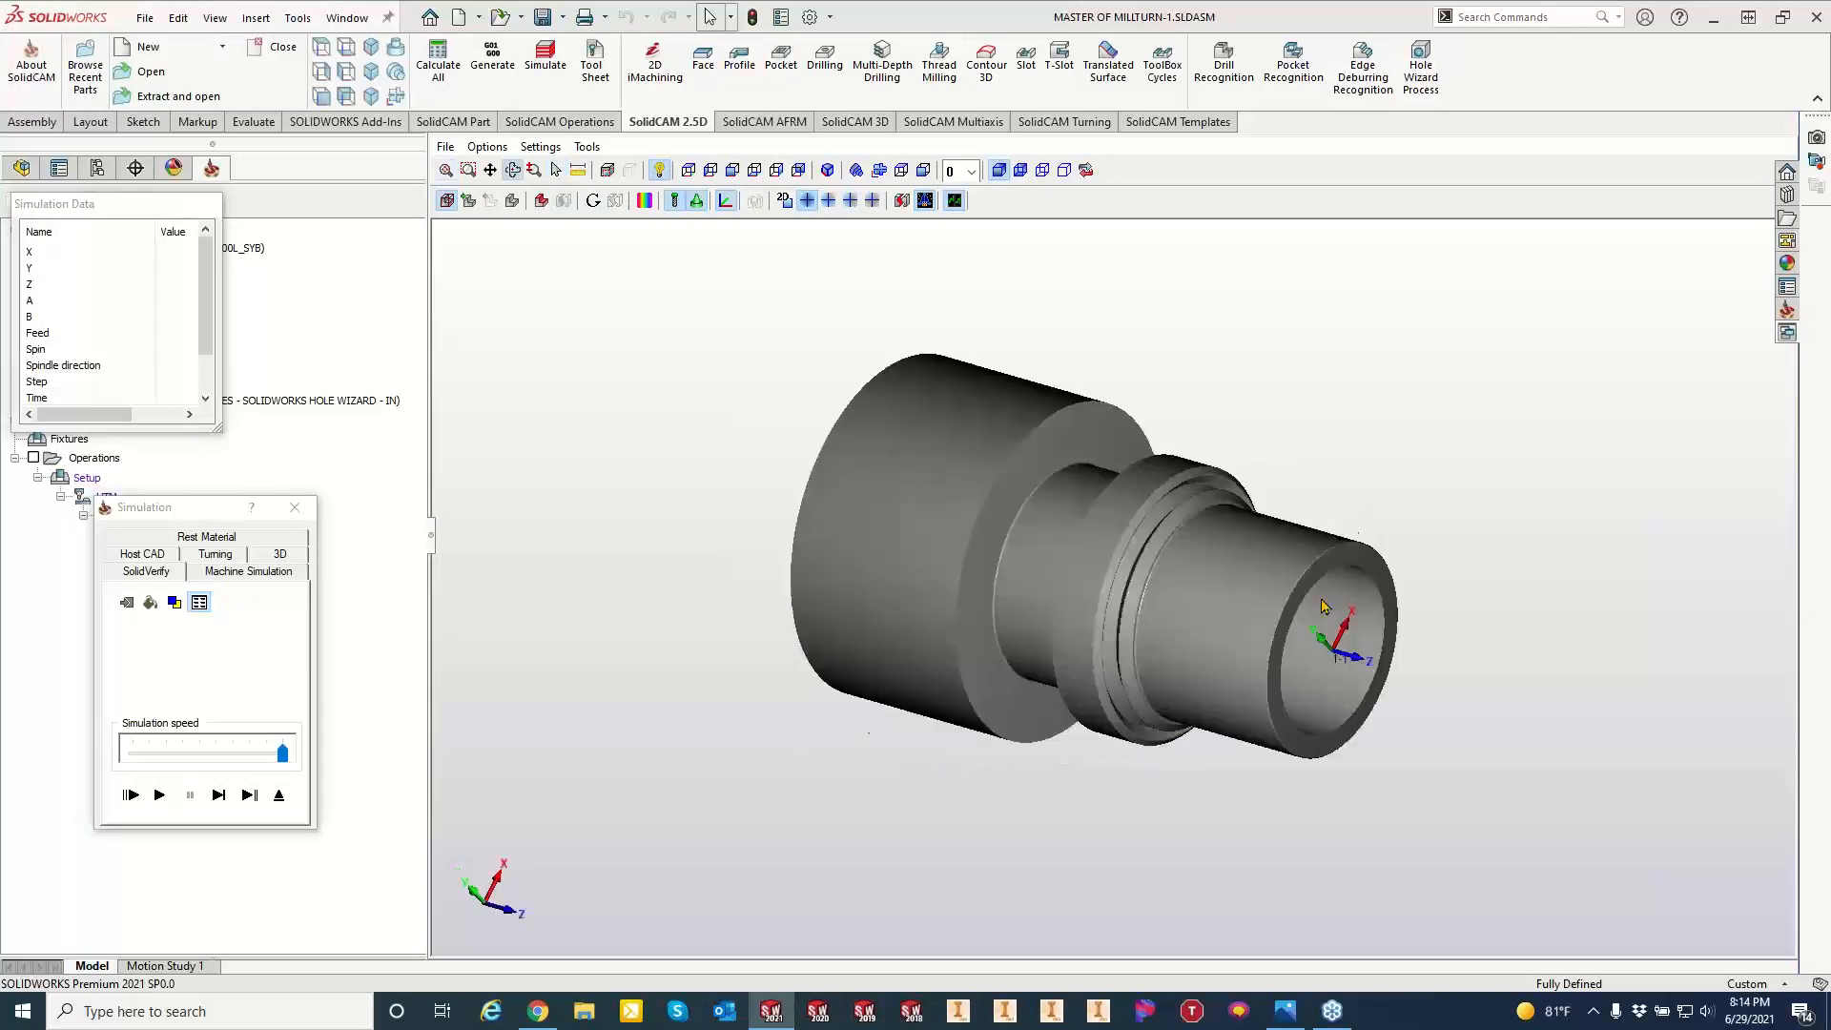
pyautogui.scroll(2, 1390, 645)
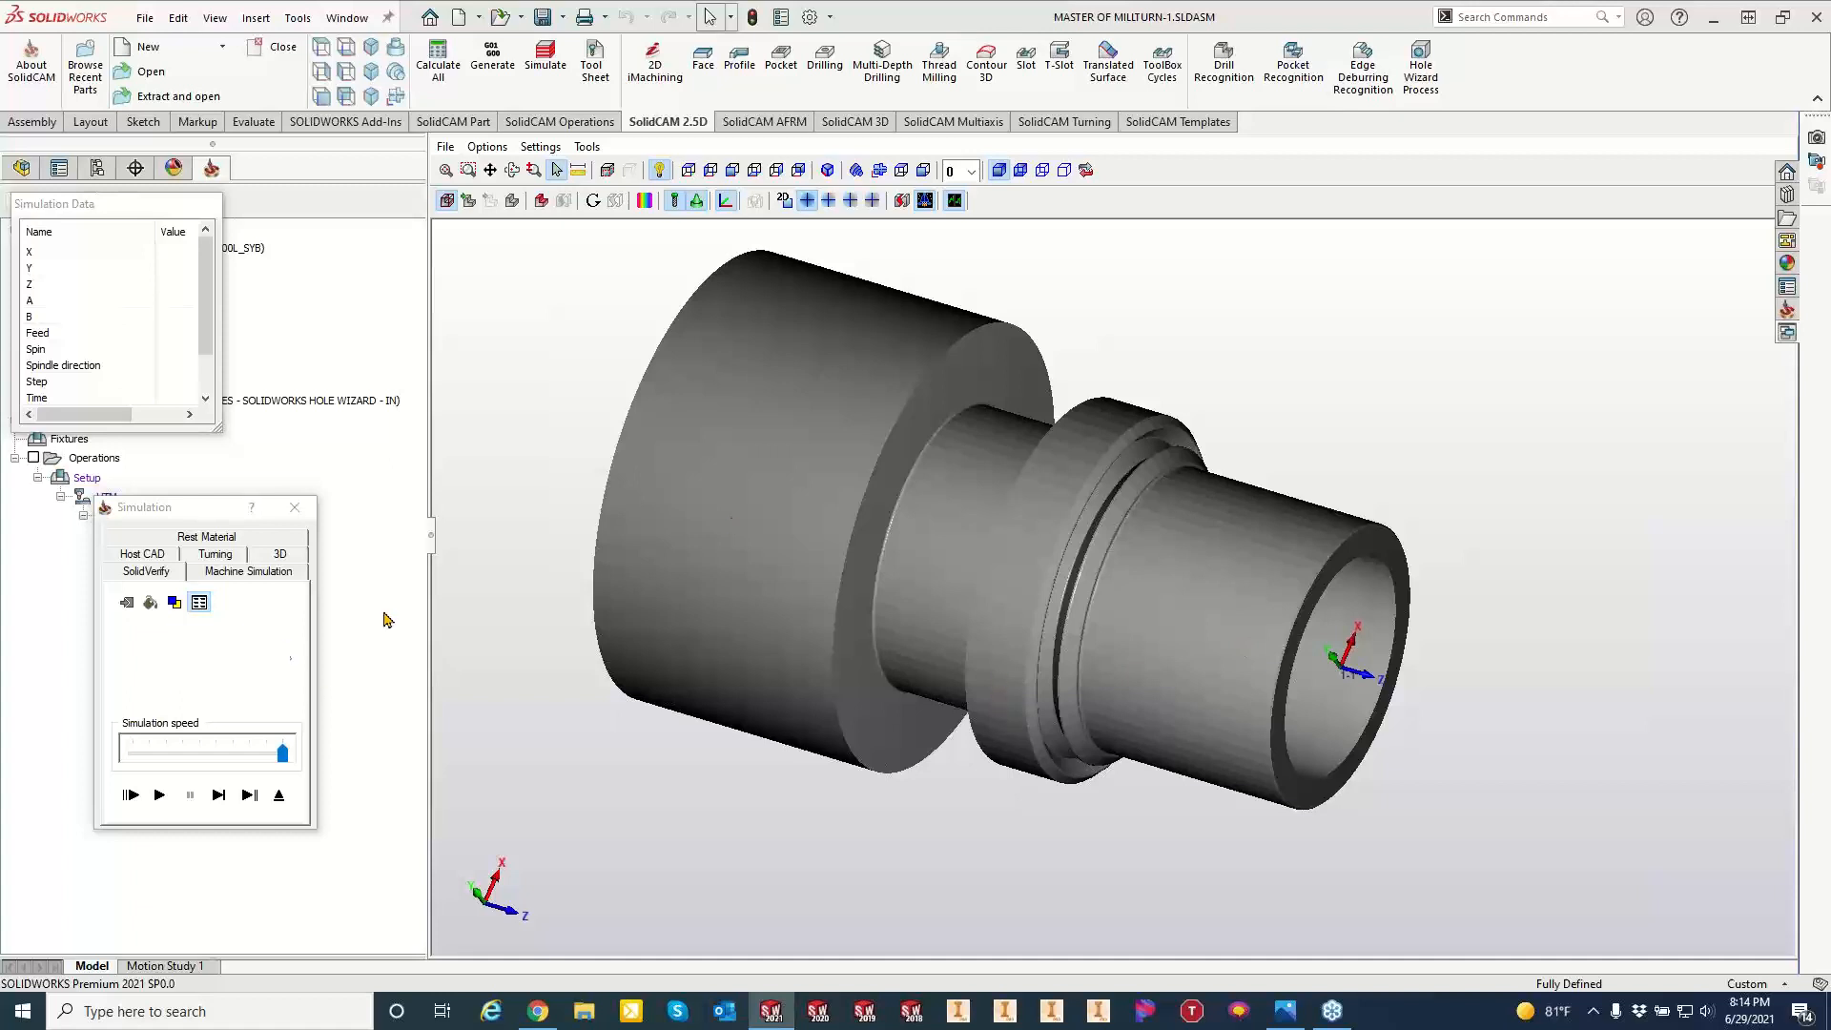
pyautogui.moveTo(1373, 517); pyautogui.dragTo(1310, 515, button='middle')
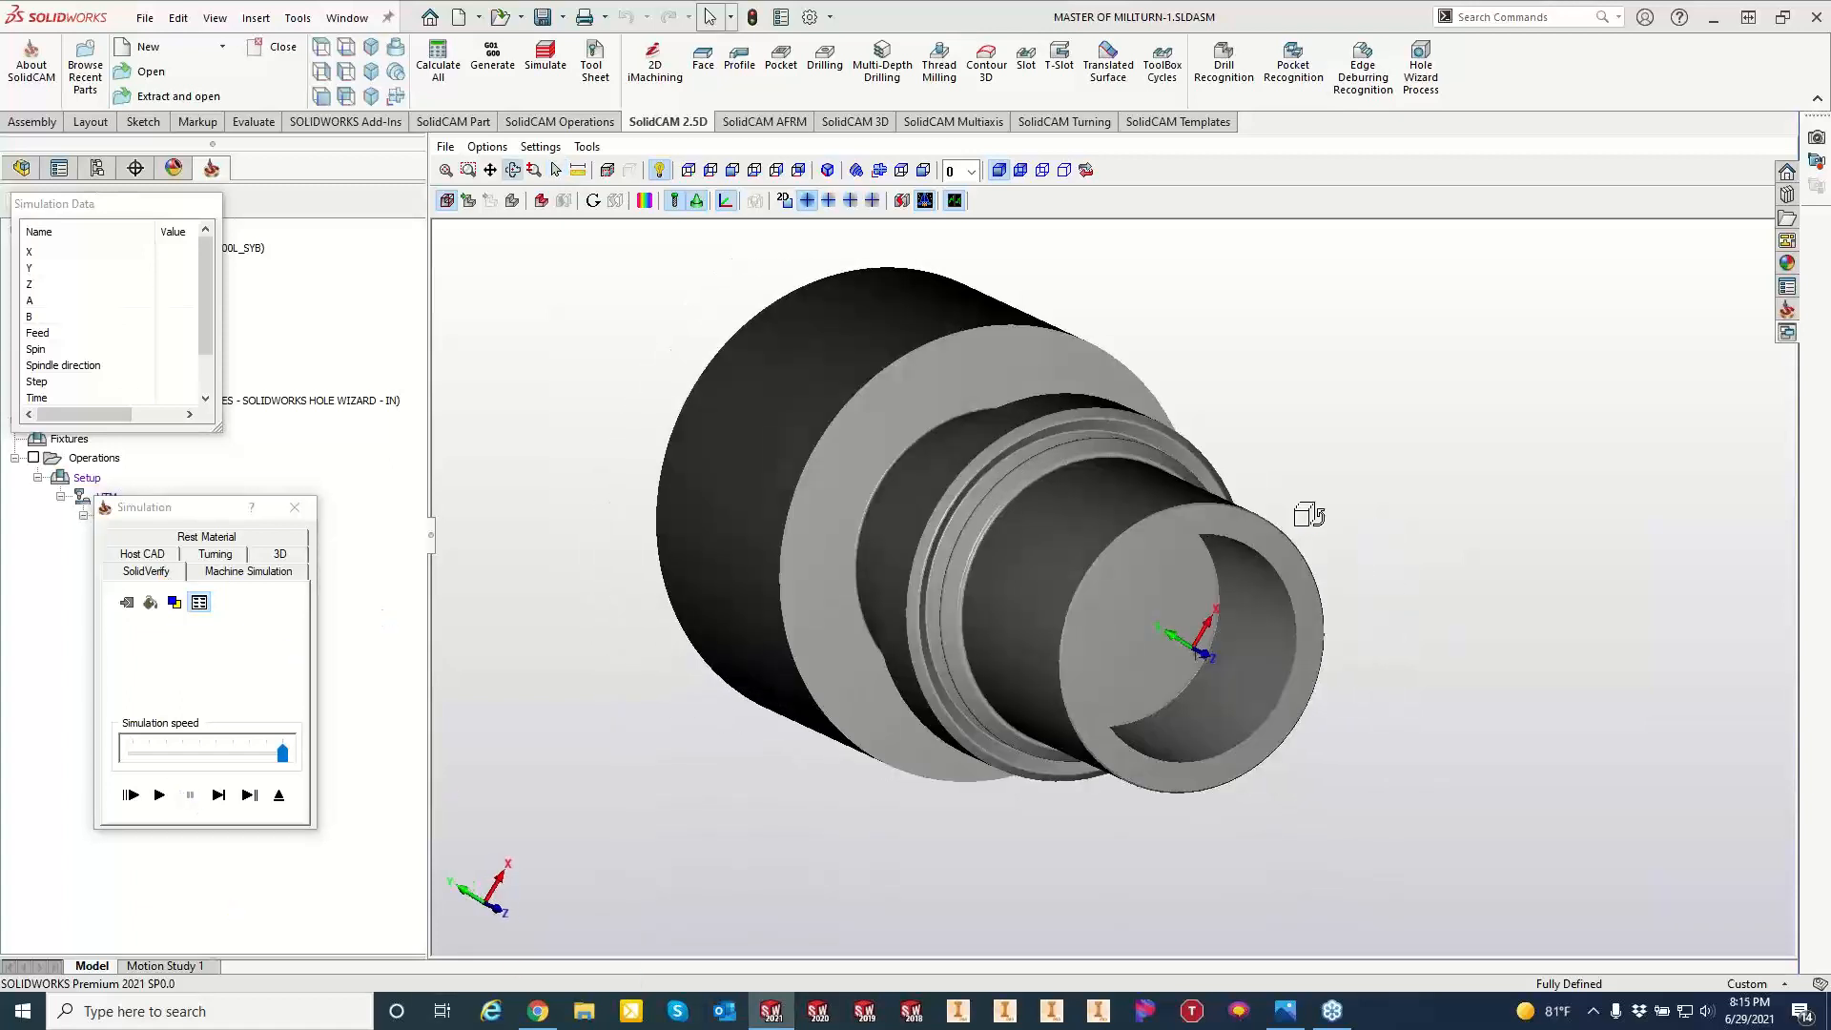
pyautogui.click(220, 795)
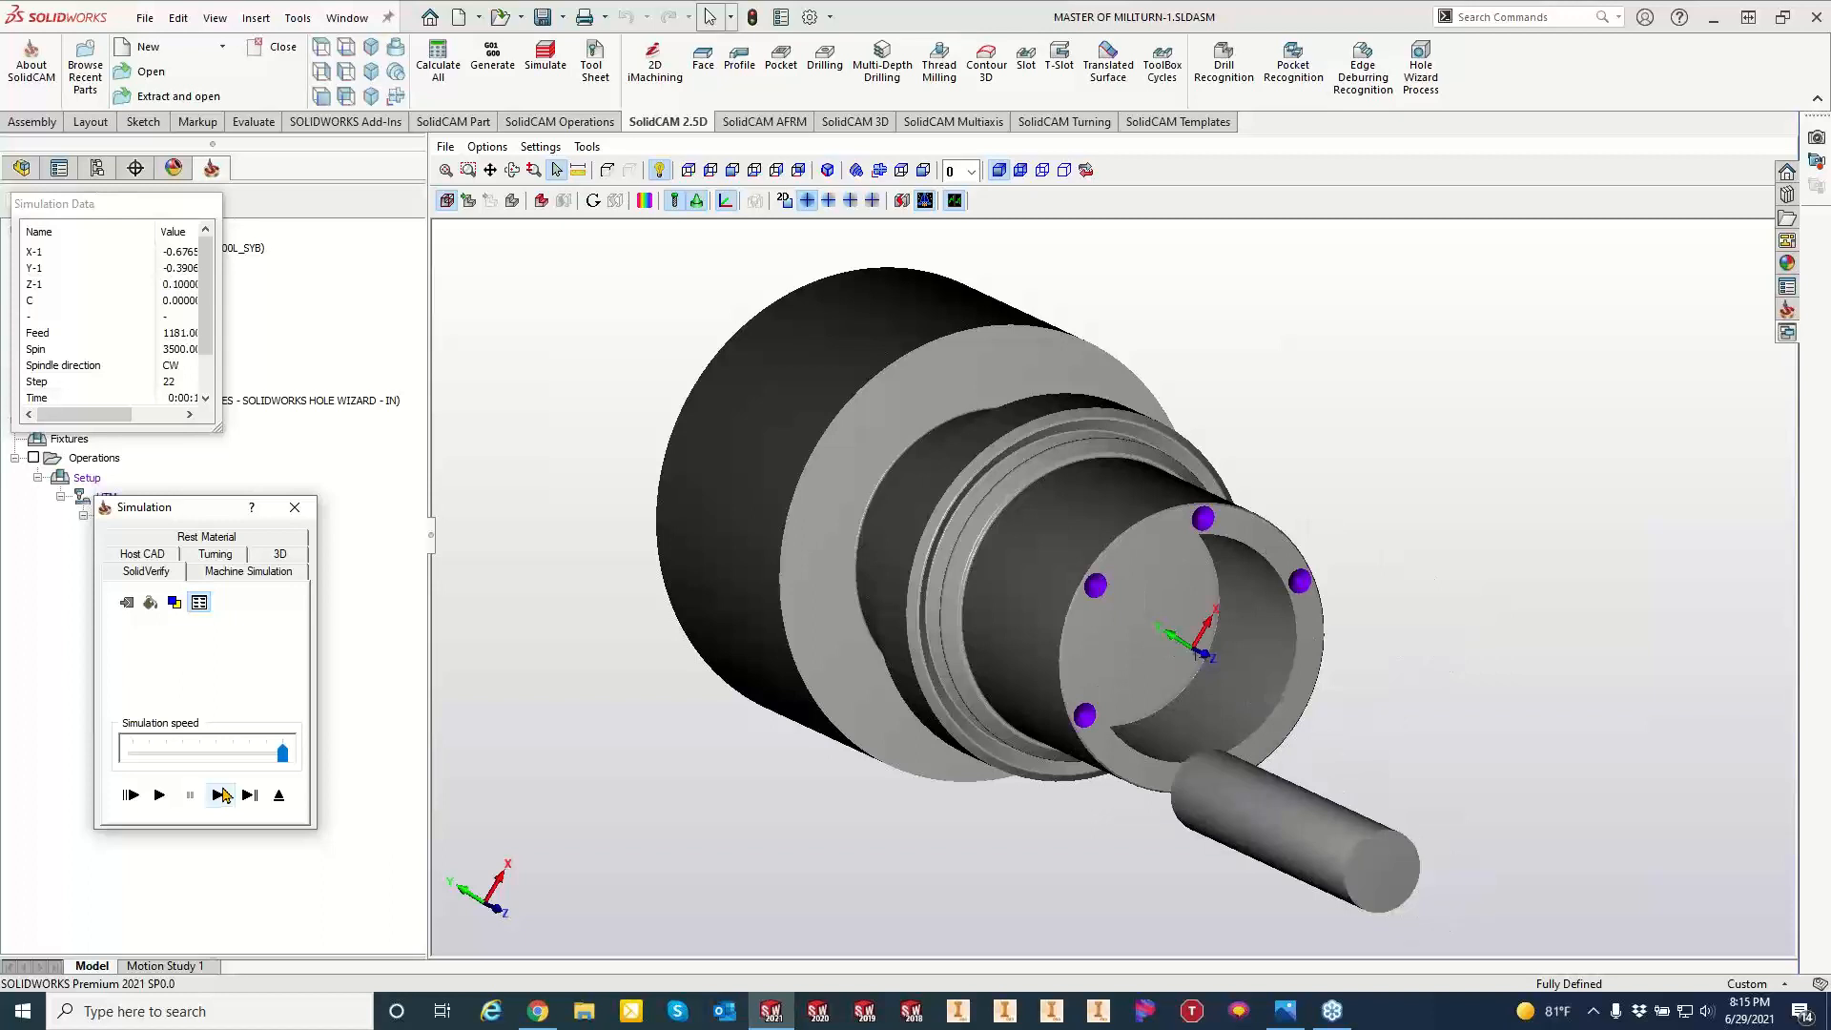
pyautogui.click(223, 795)
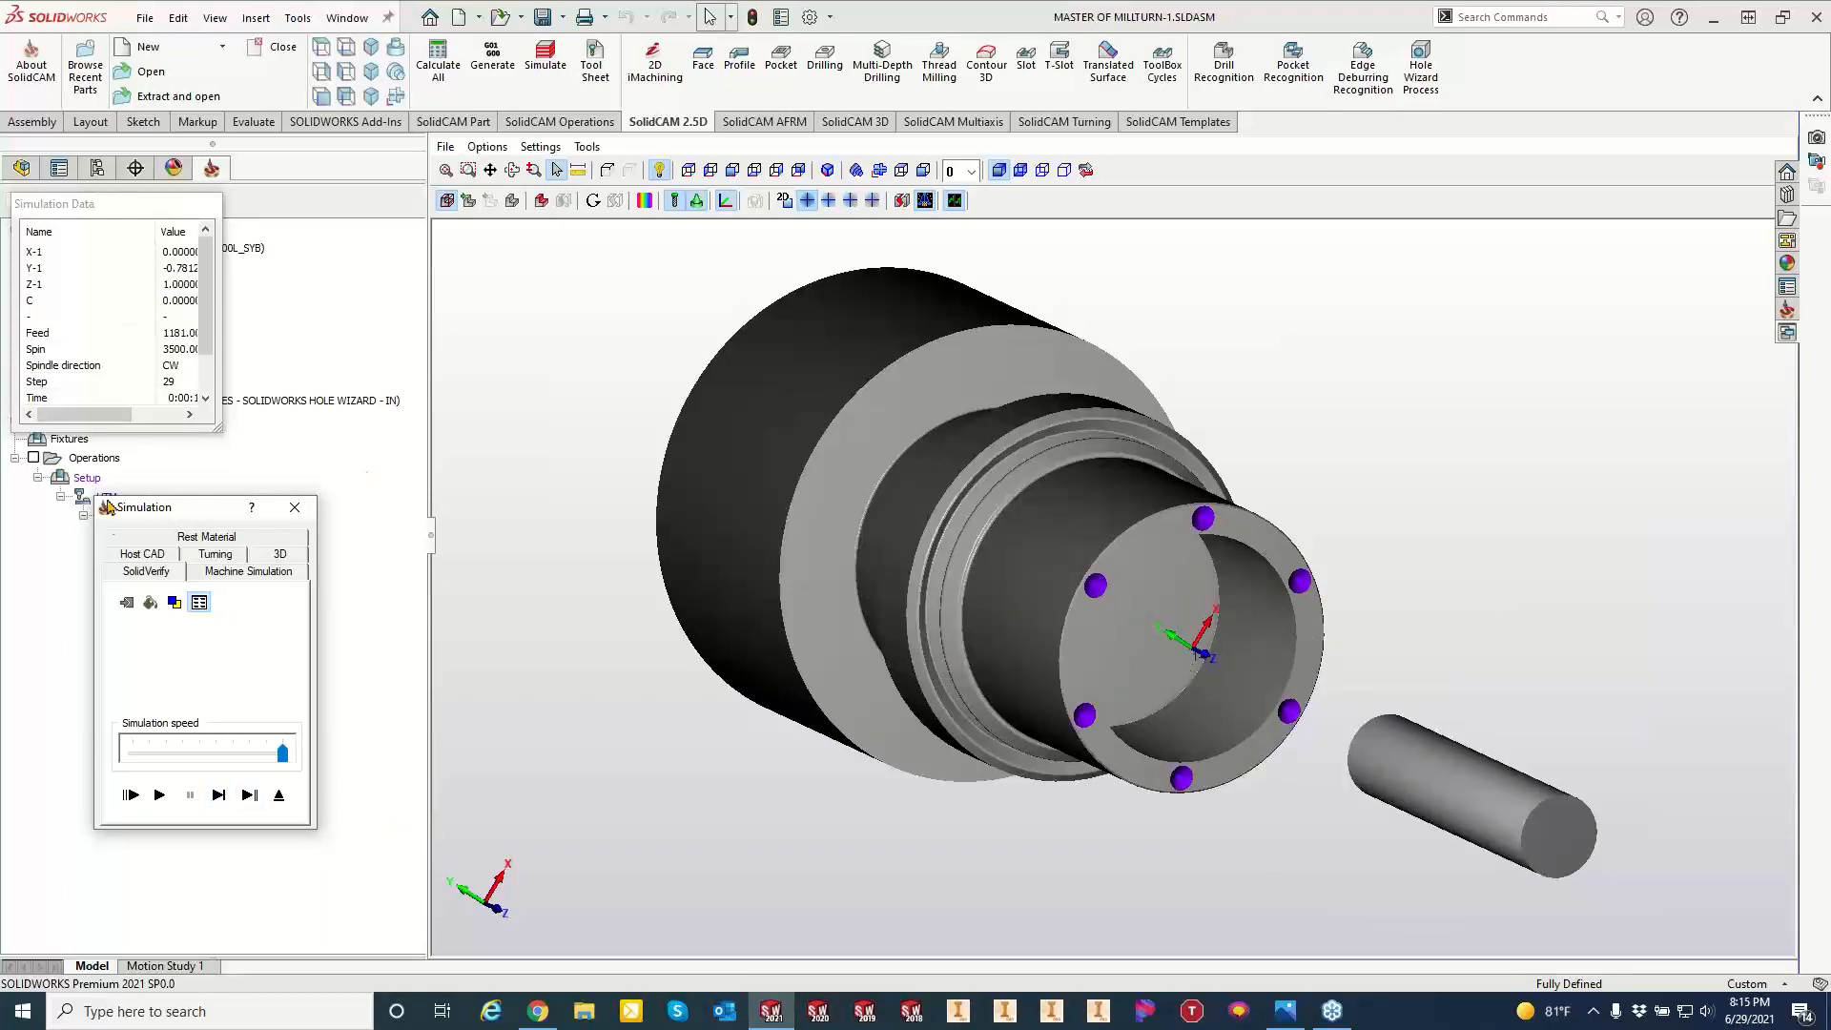
pyautogui.click(295, 506)
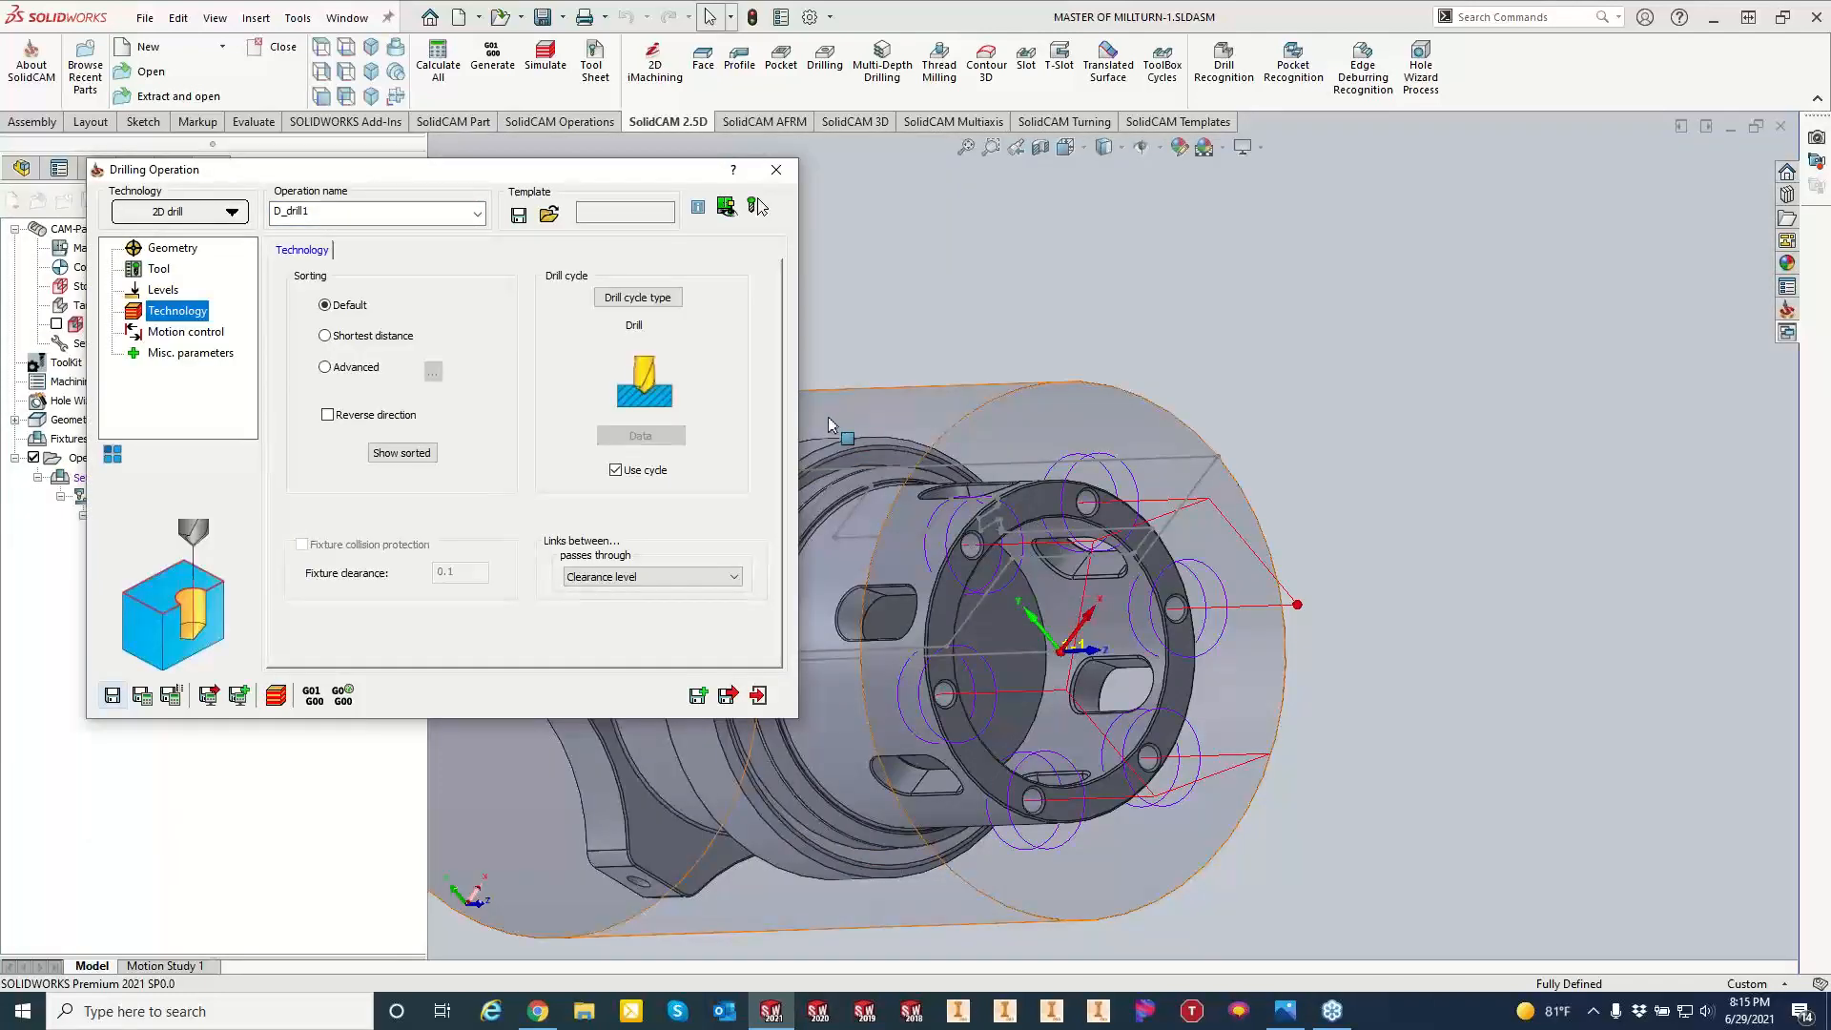
# Examine the linear and circular patterns offered by advanced sorting, without applying one.
pyautogui.click(324, 370)
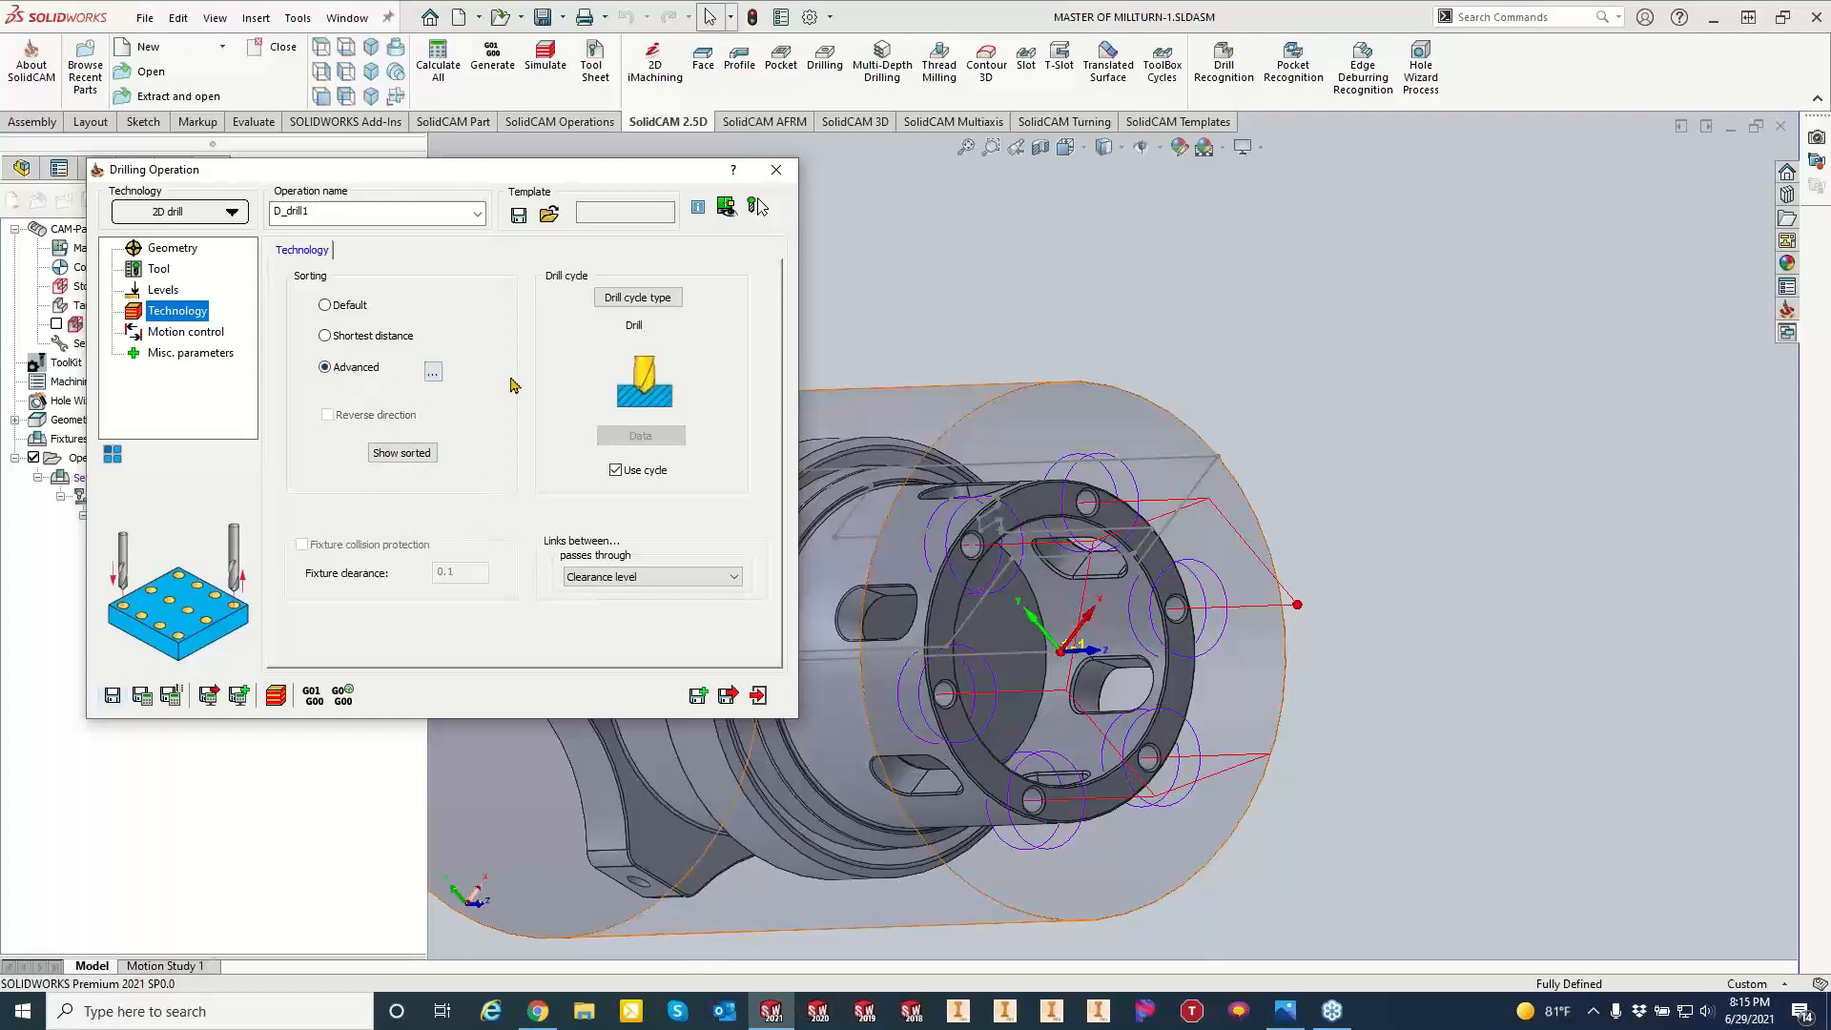
pyautogui.click(433, 371)
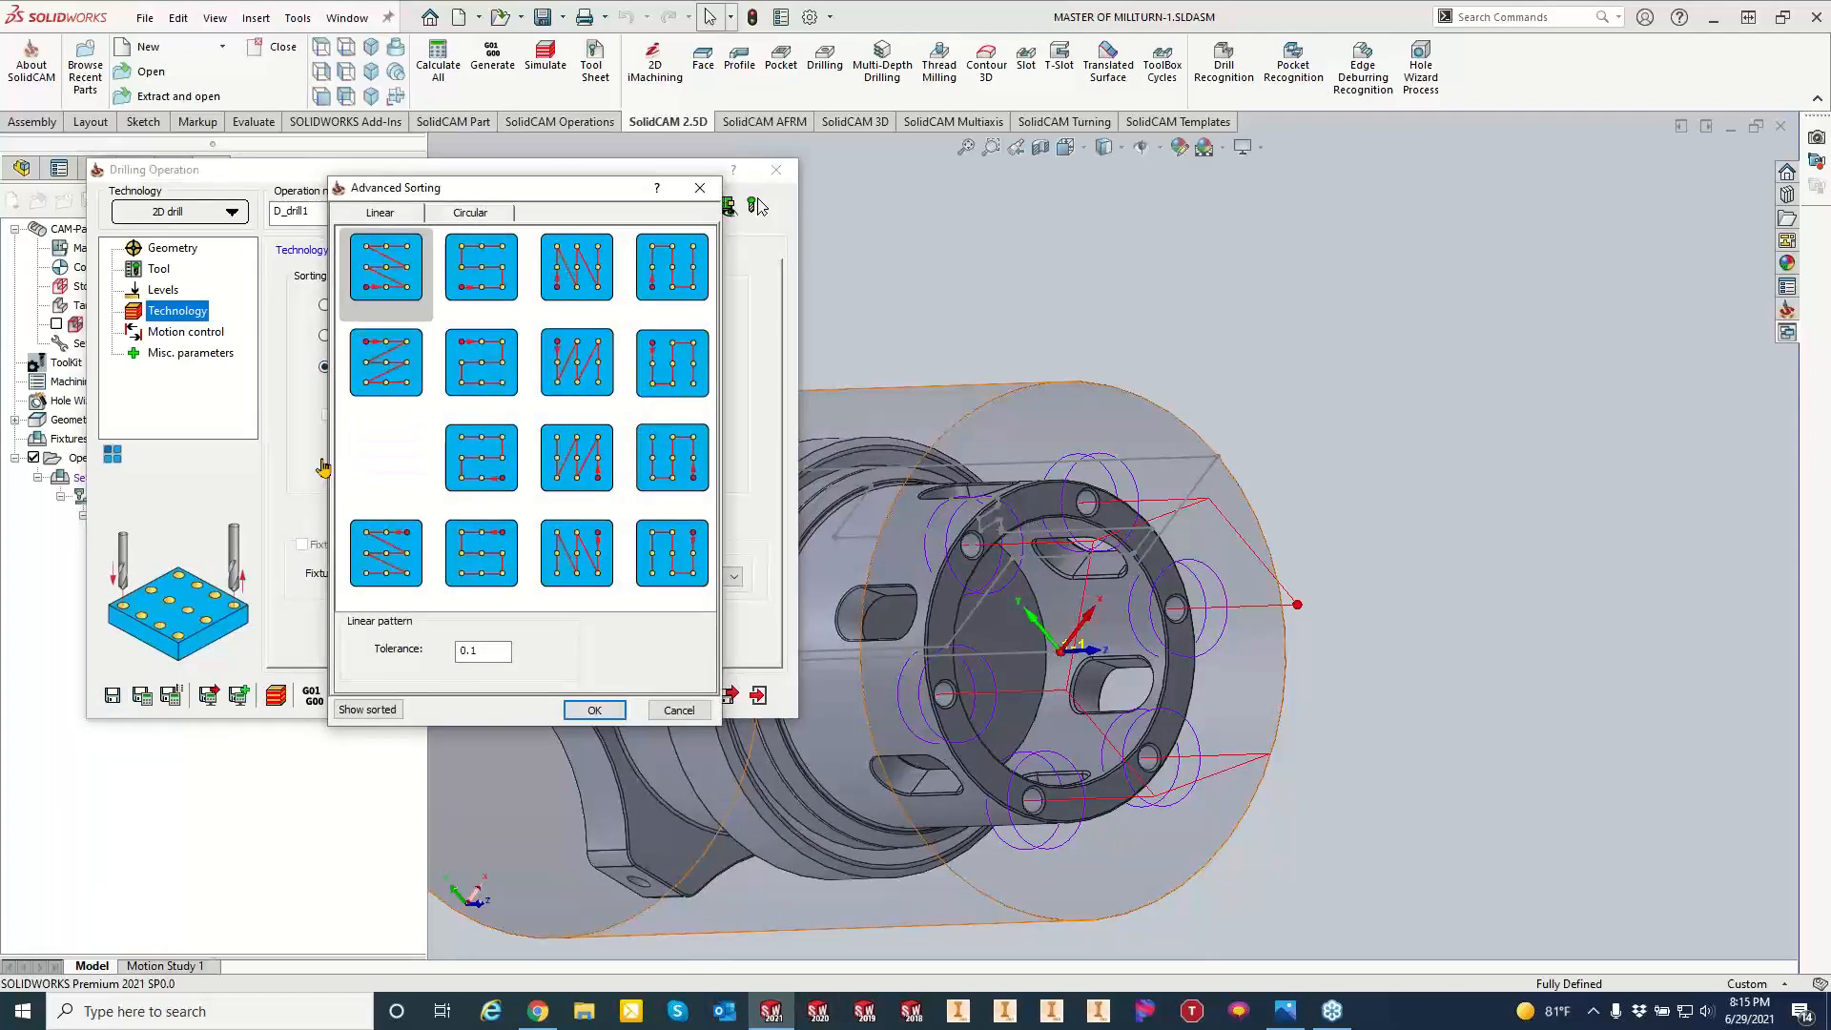
pyautogui.click(482, 219)
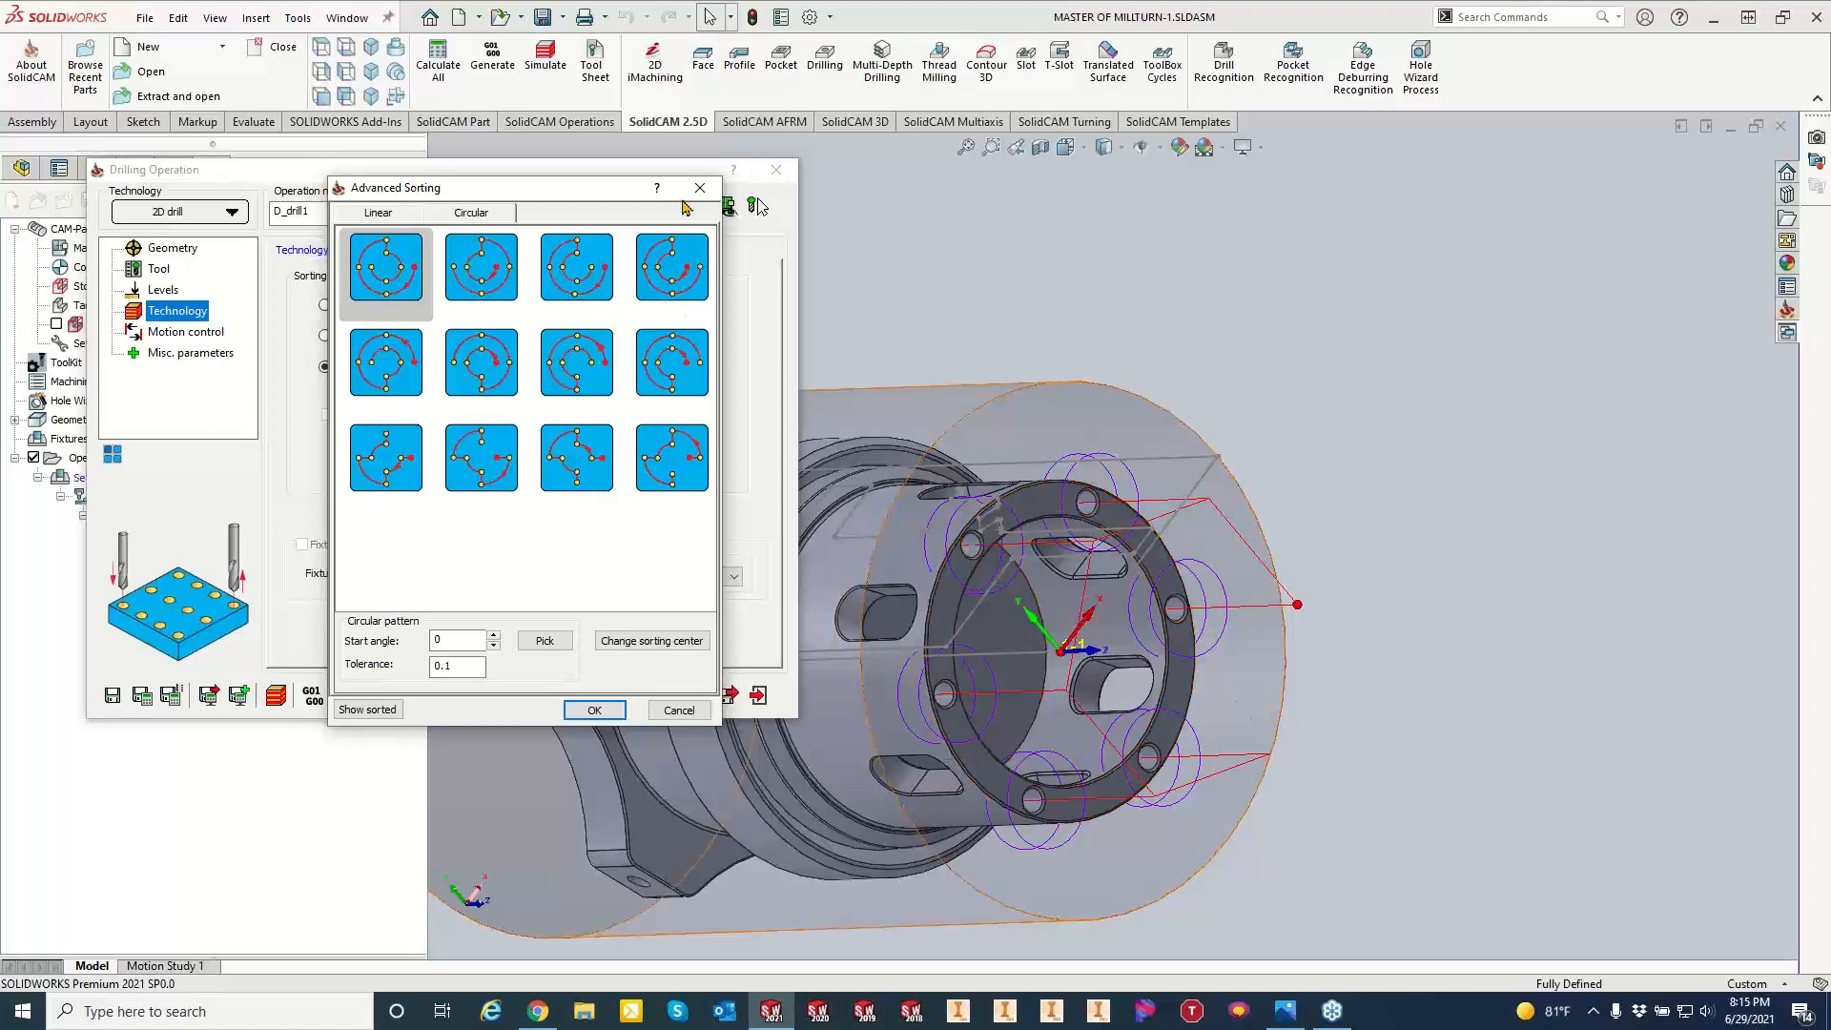
pyautogui.click(699, 188)
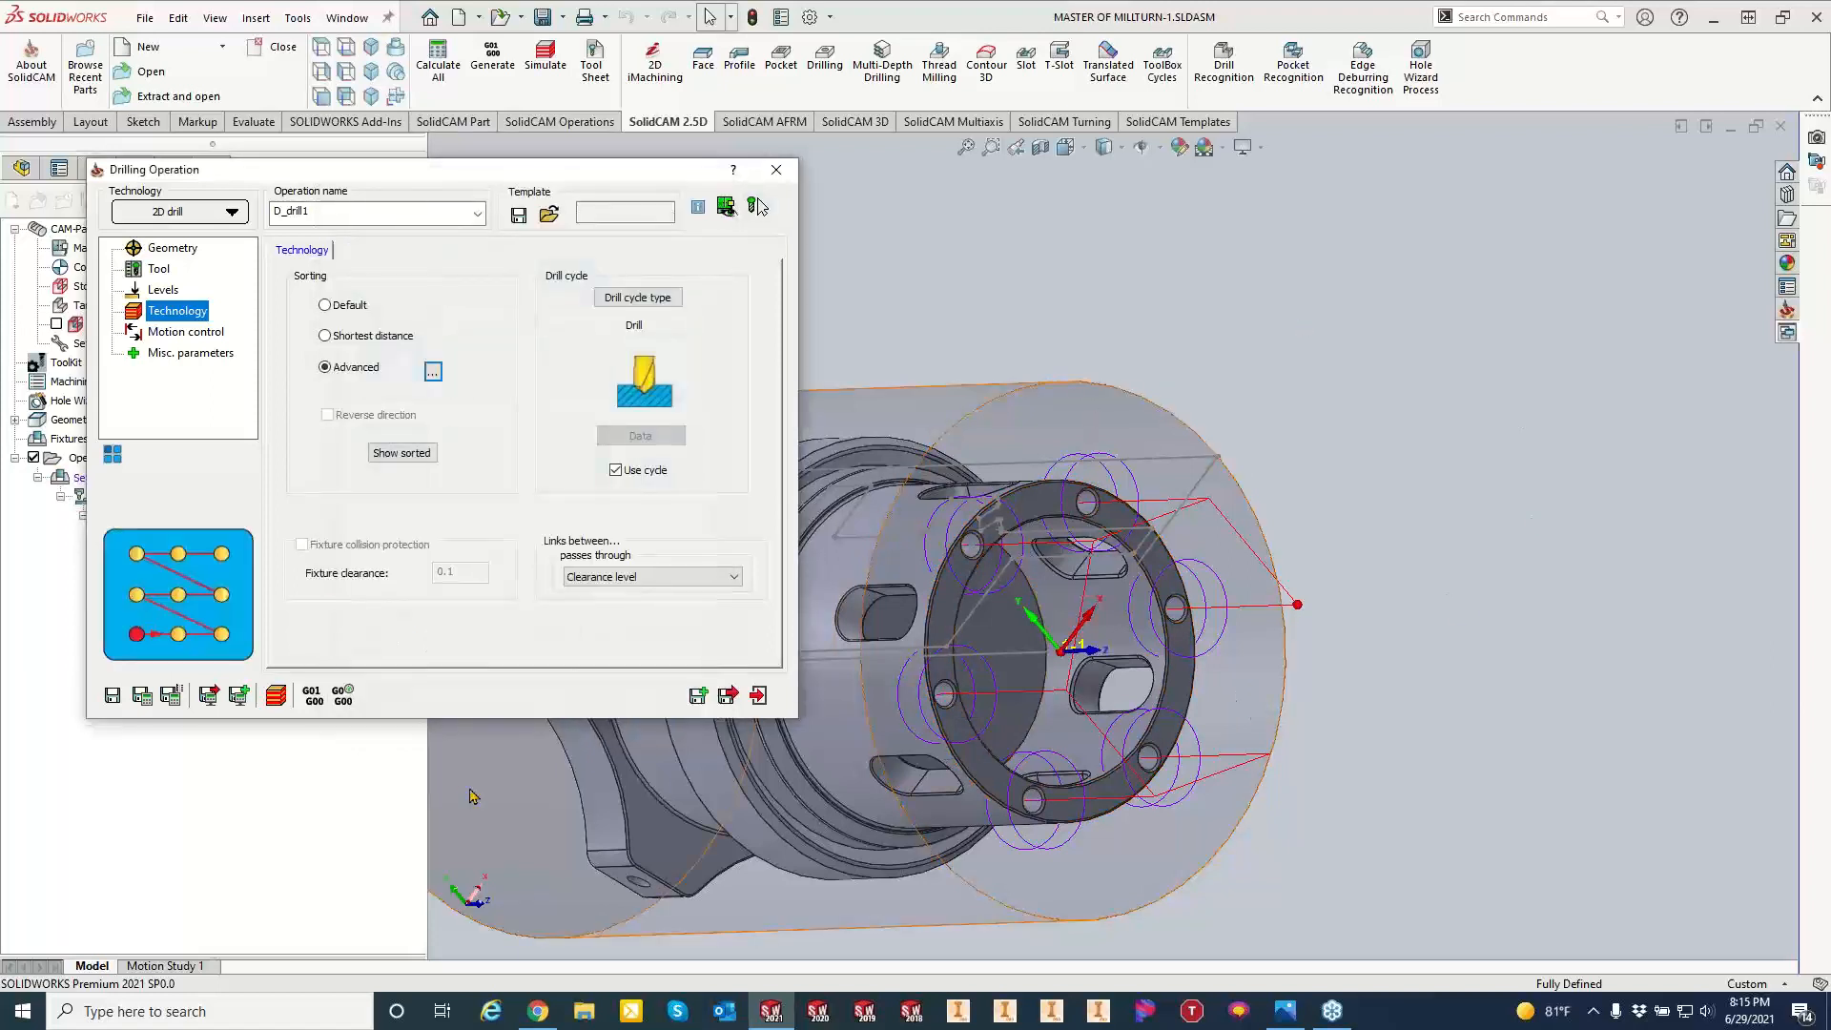
# Sort the holes by shortest distance, recalculate the spot drilling operation, and save it with a copy for the next drilling.
pyautogui.click(325, 336)
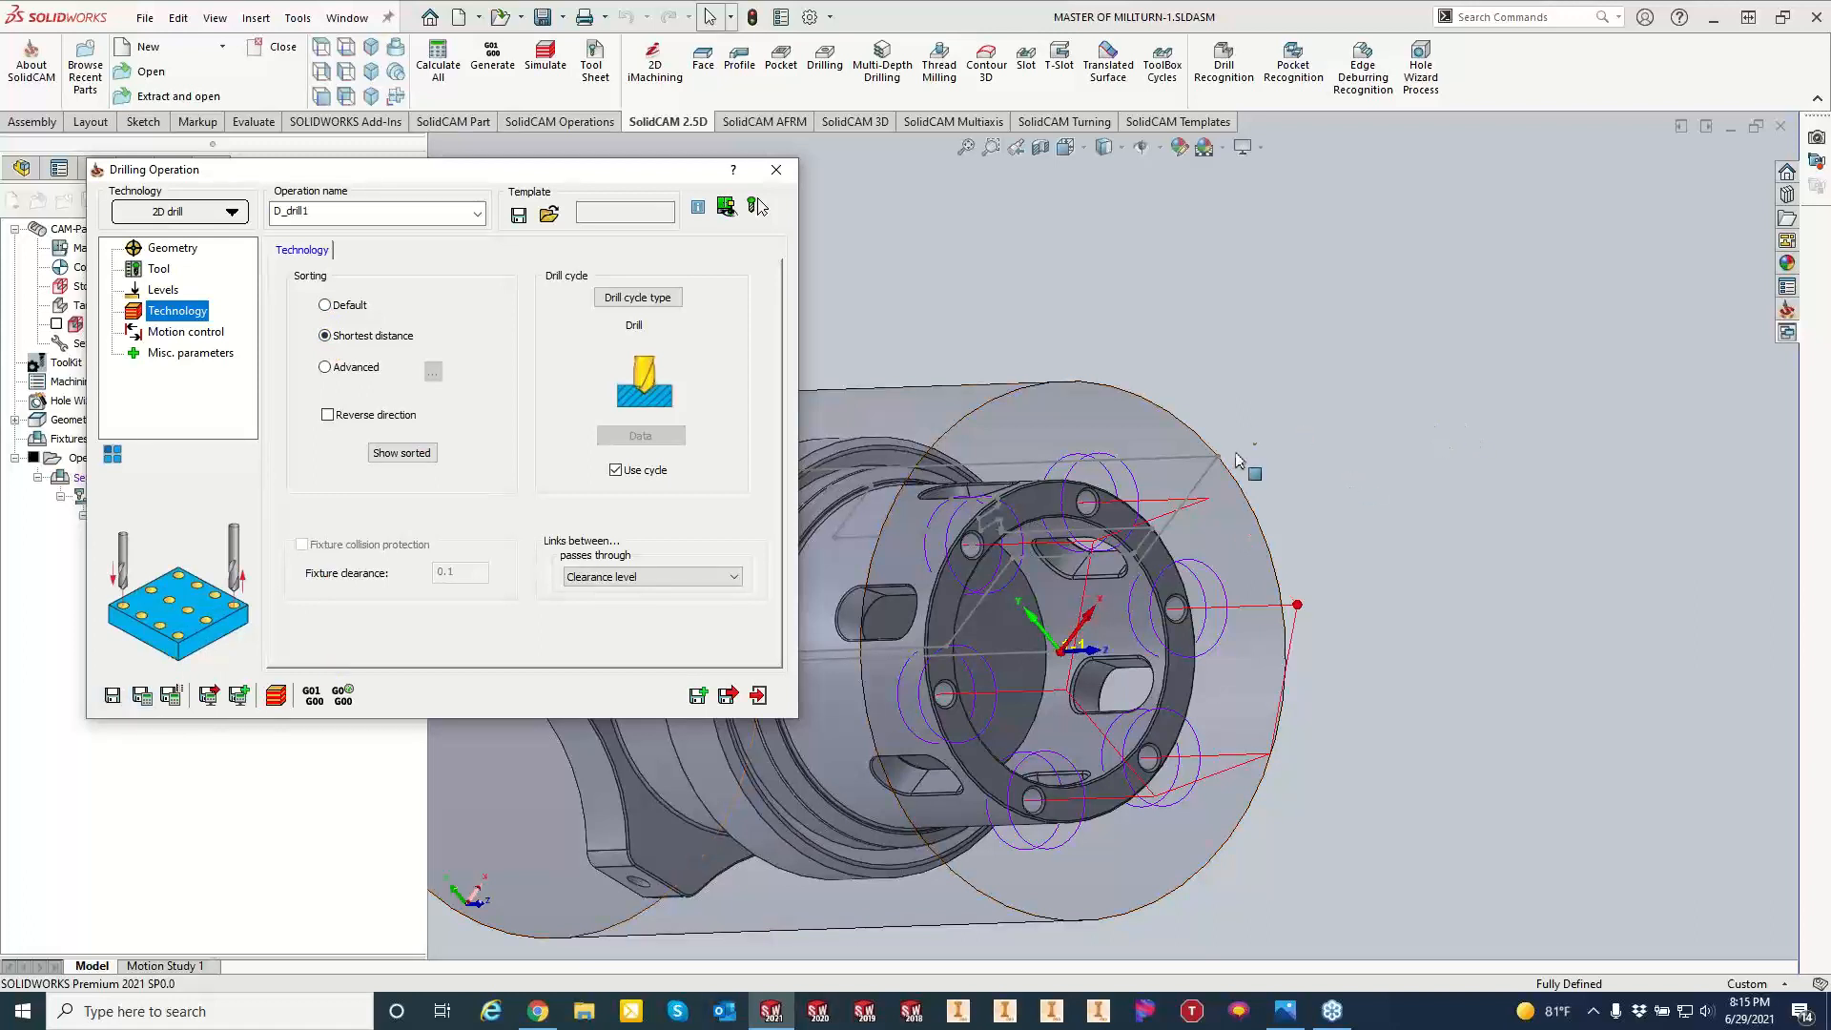
pyautogui.click(698, 696)
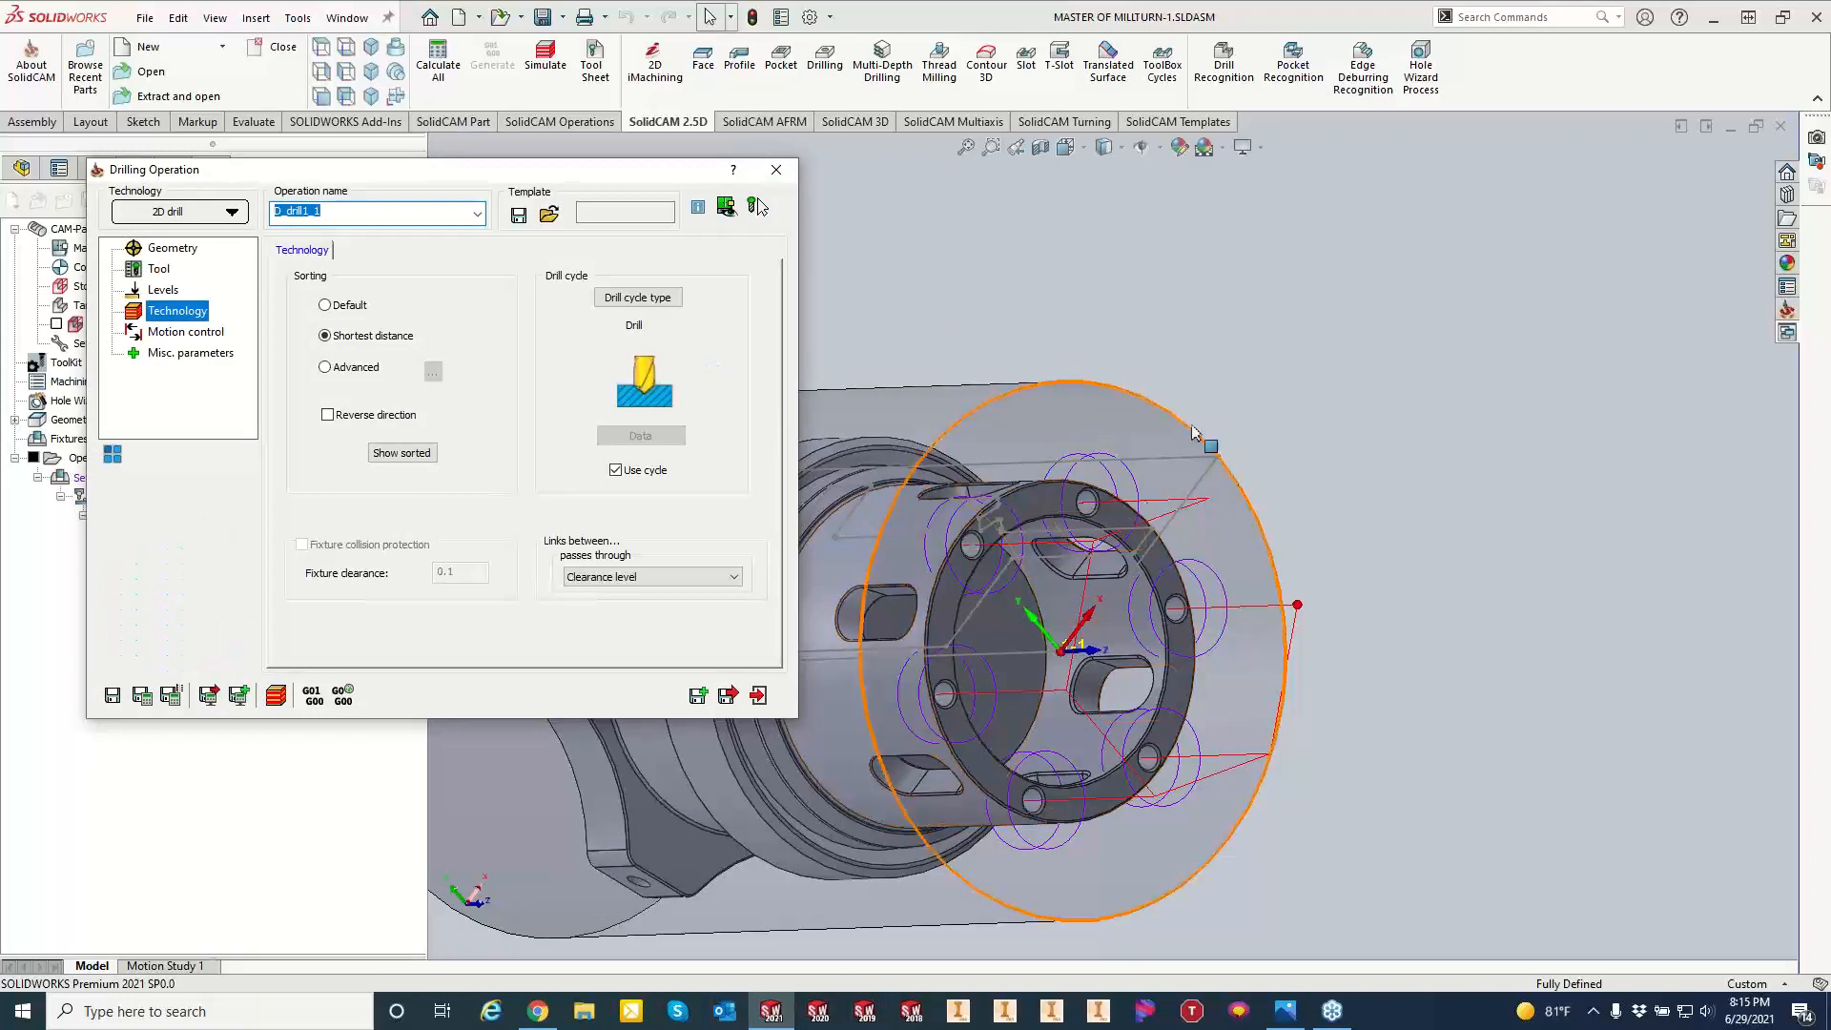
# Assign tool 18, the 0.125 in drill, to the copied drilling operation.
pyautogui.click(1077, 503)
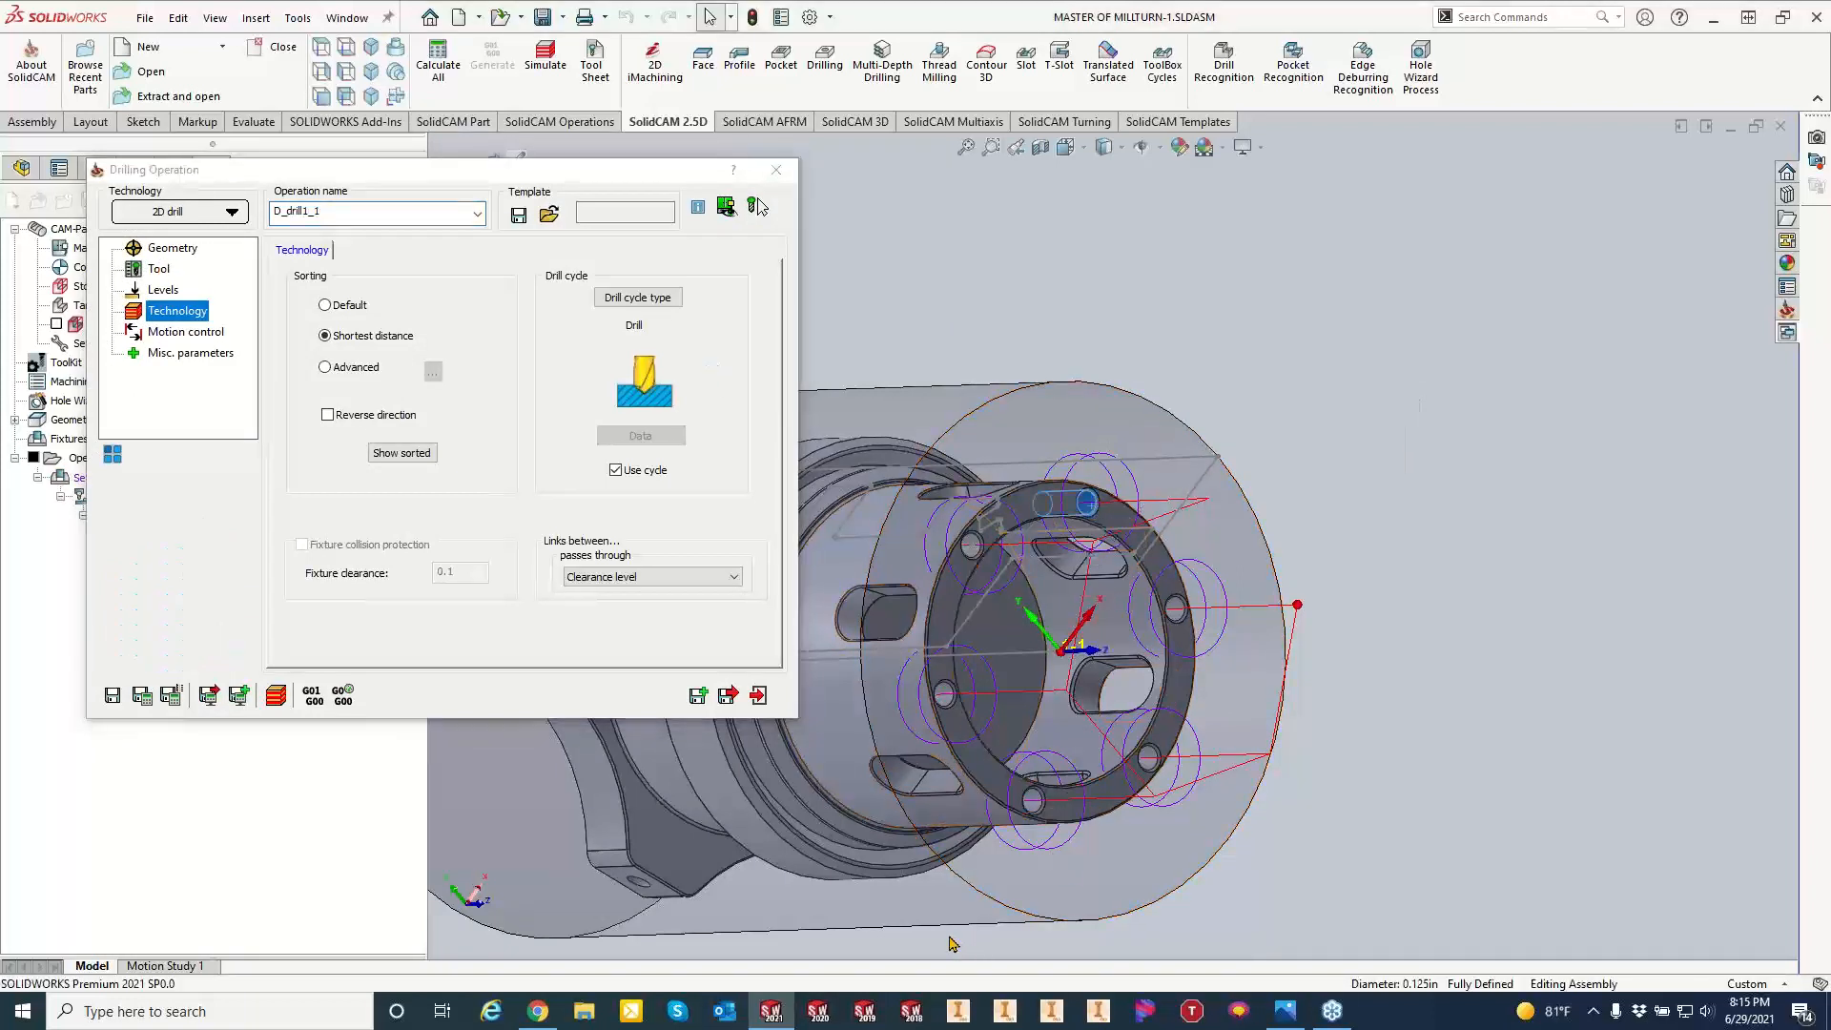
pyautogui.click(155, 270)
pyautogui.click(408, 584)
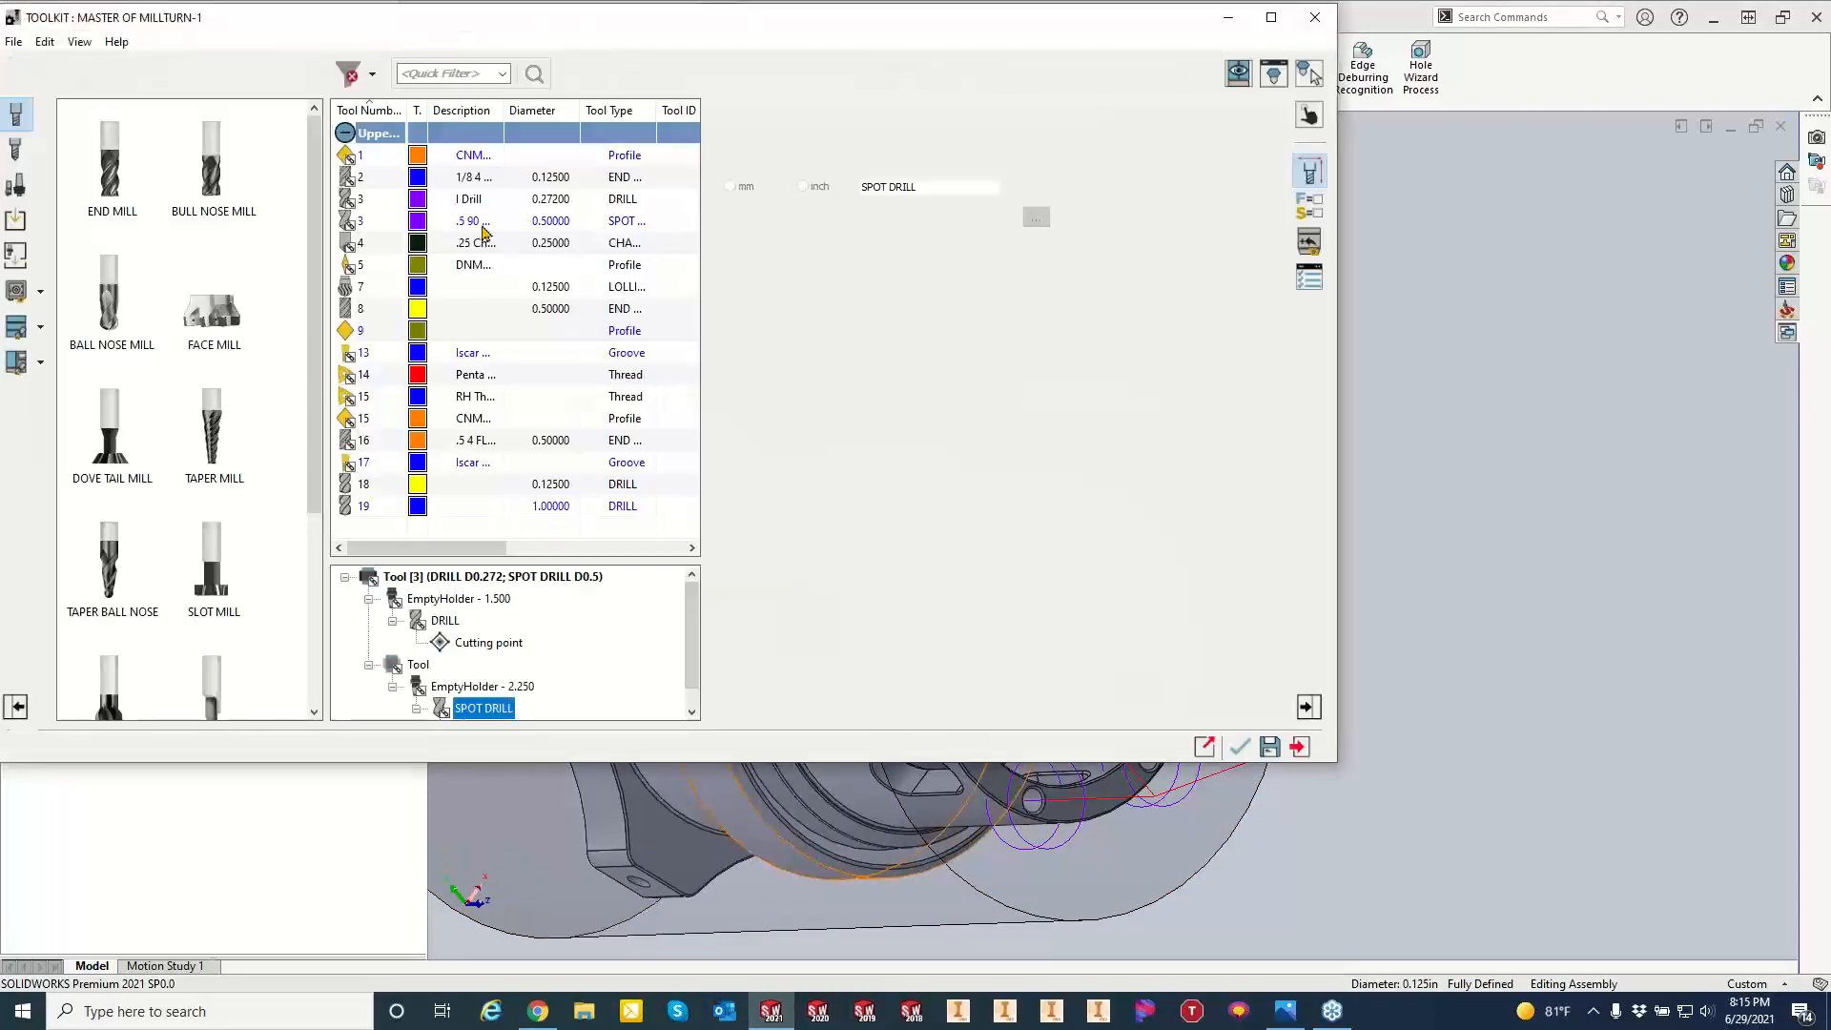
pyautogui.click(370, 200)
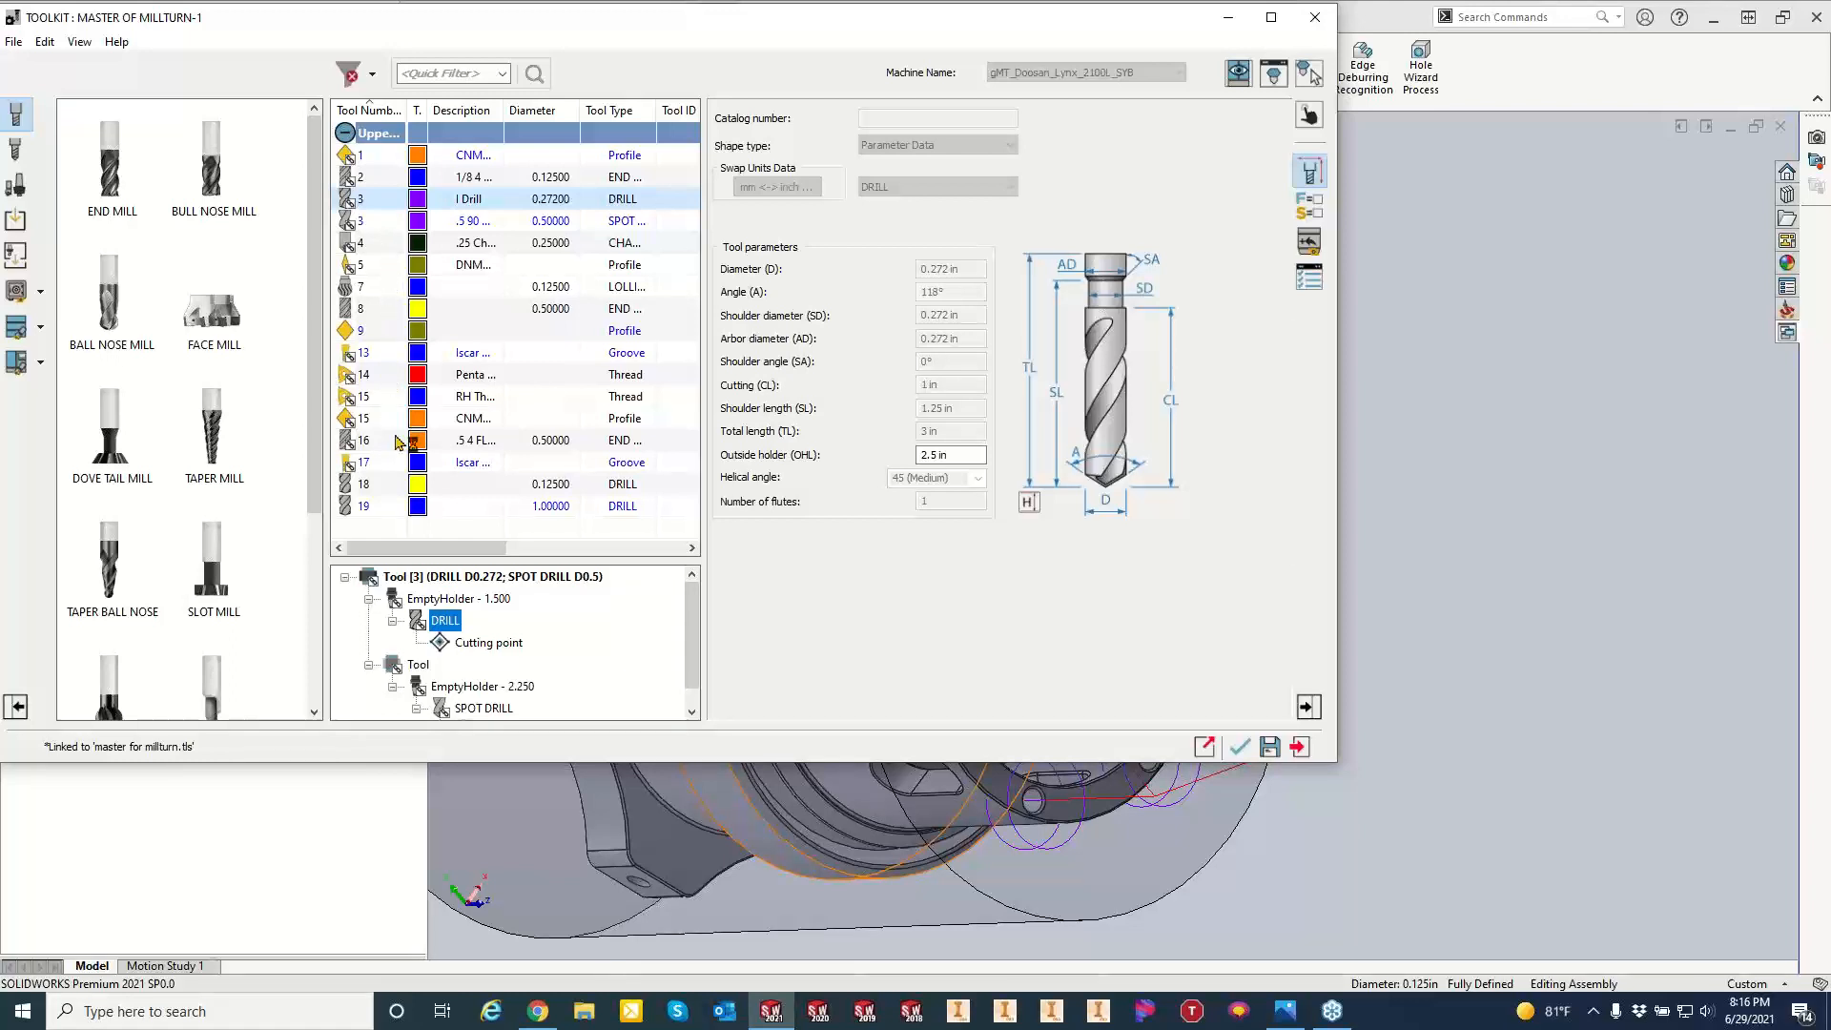
pyautogui.click(400, 485)
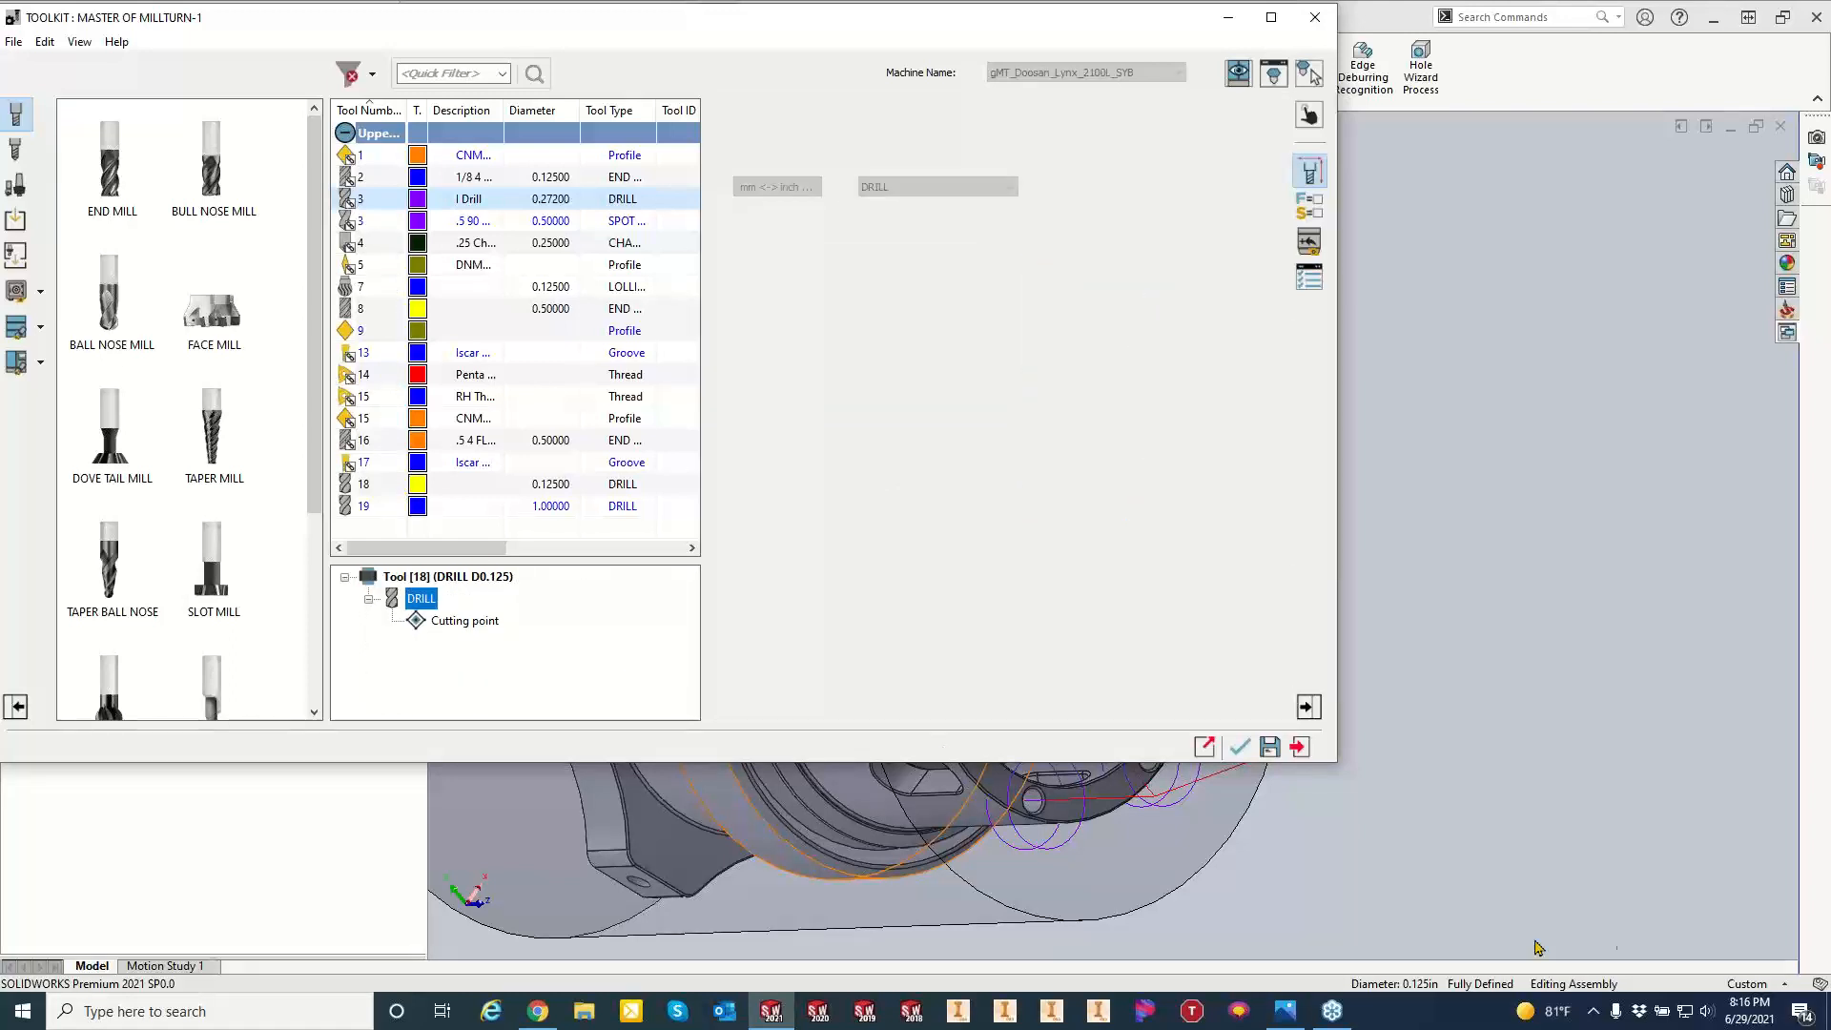
pyautogui.click(1239, 748)
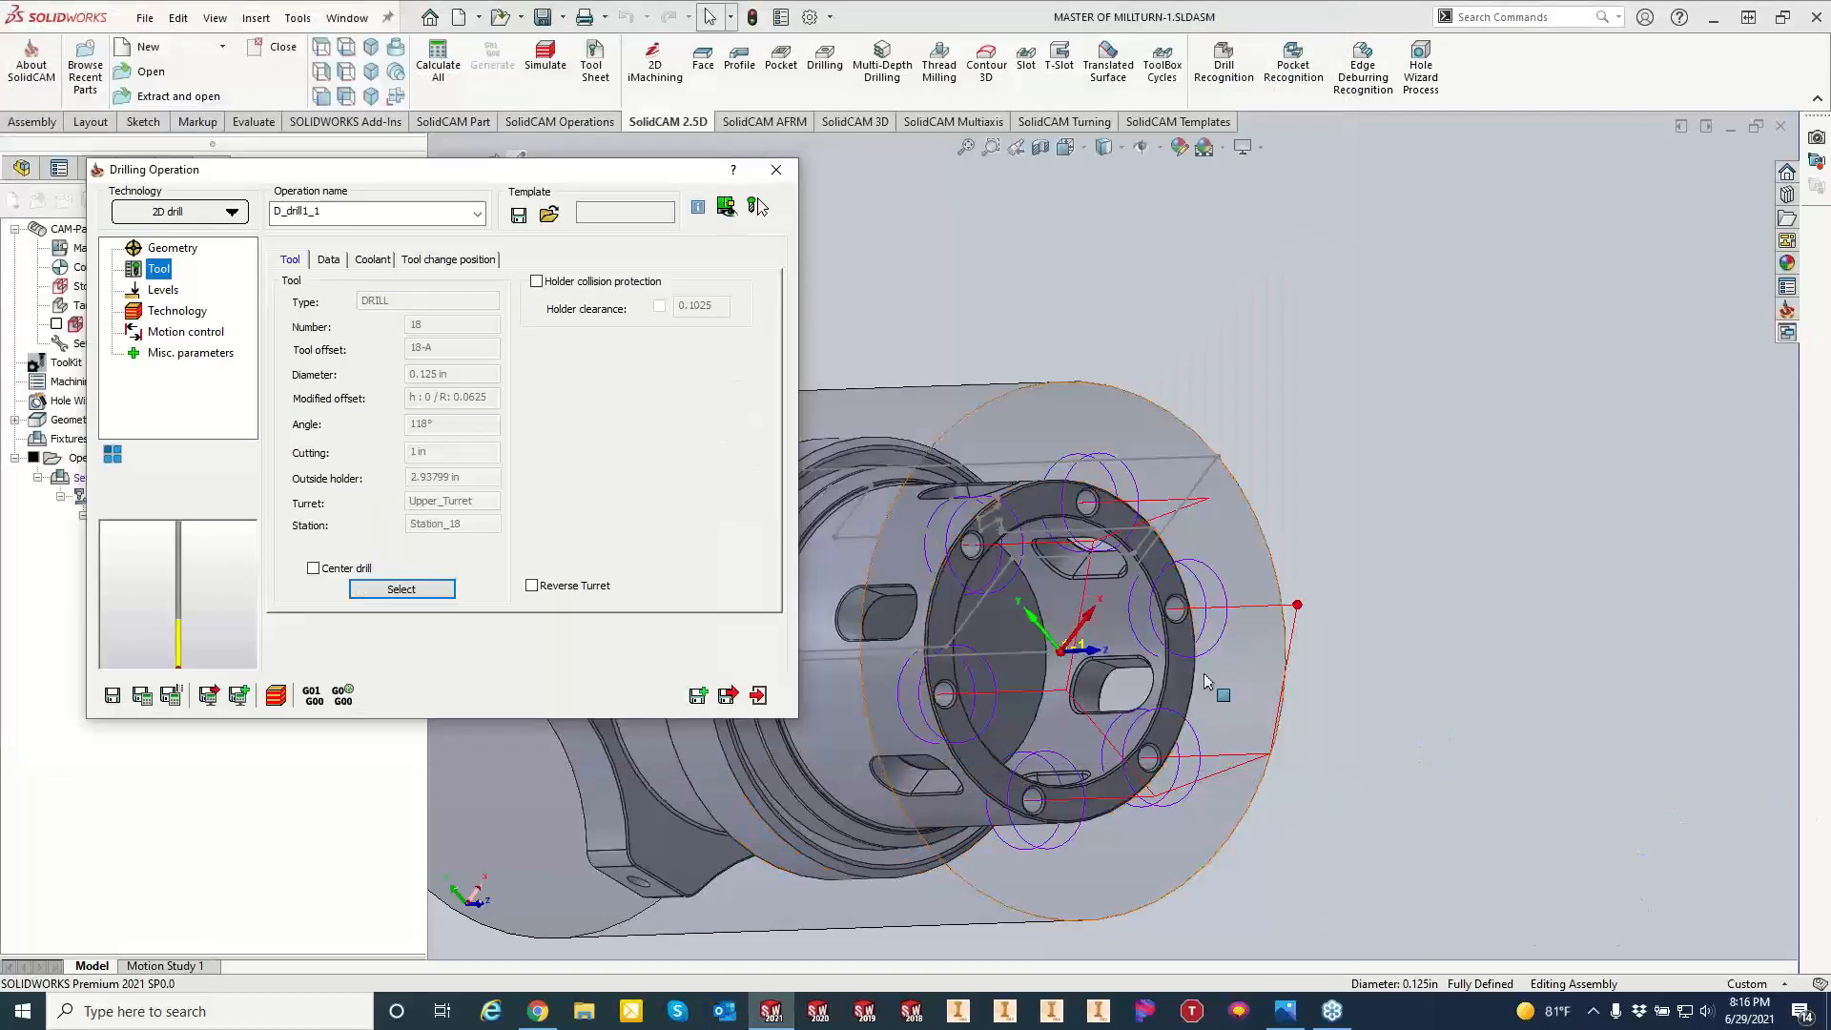
# Set the drill depth to 0.375 from the hole's bottom edge and measure the depth to full diameter.
pyautogui.click(163, 290)
pyautogui.scroll(-5, 1008, 499)
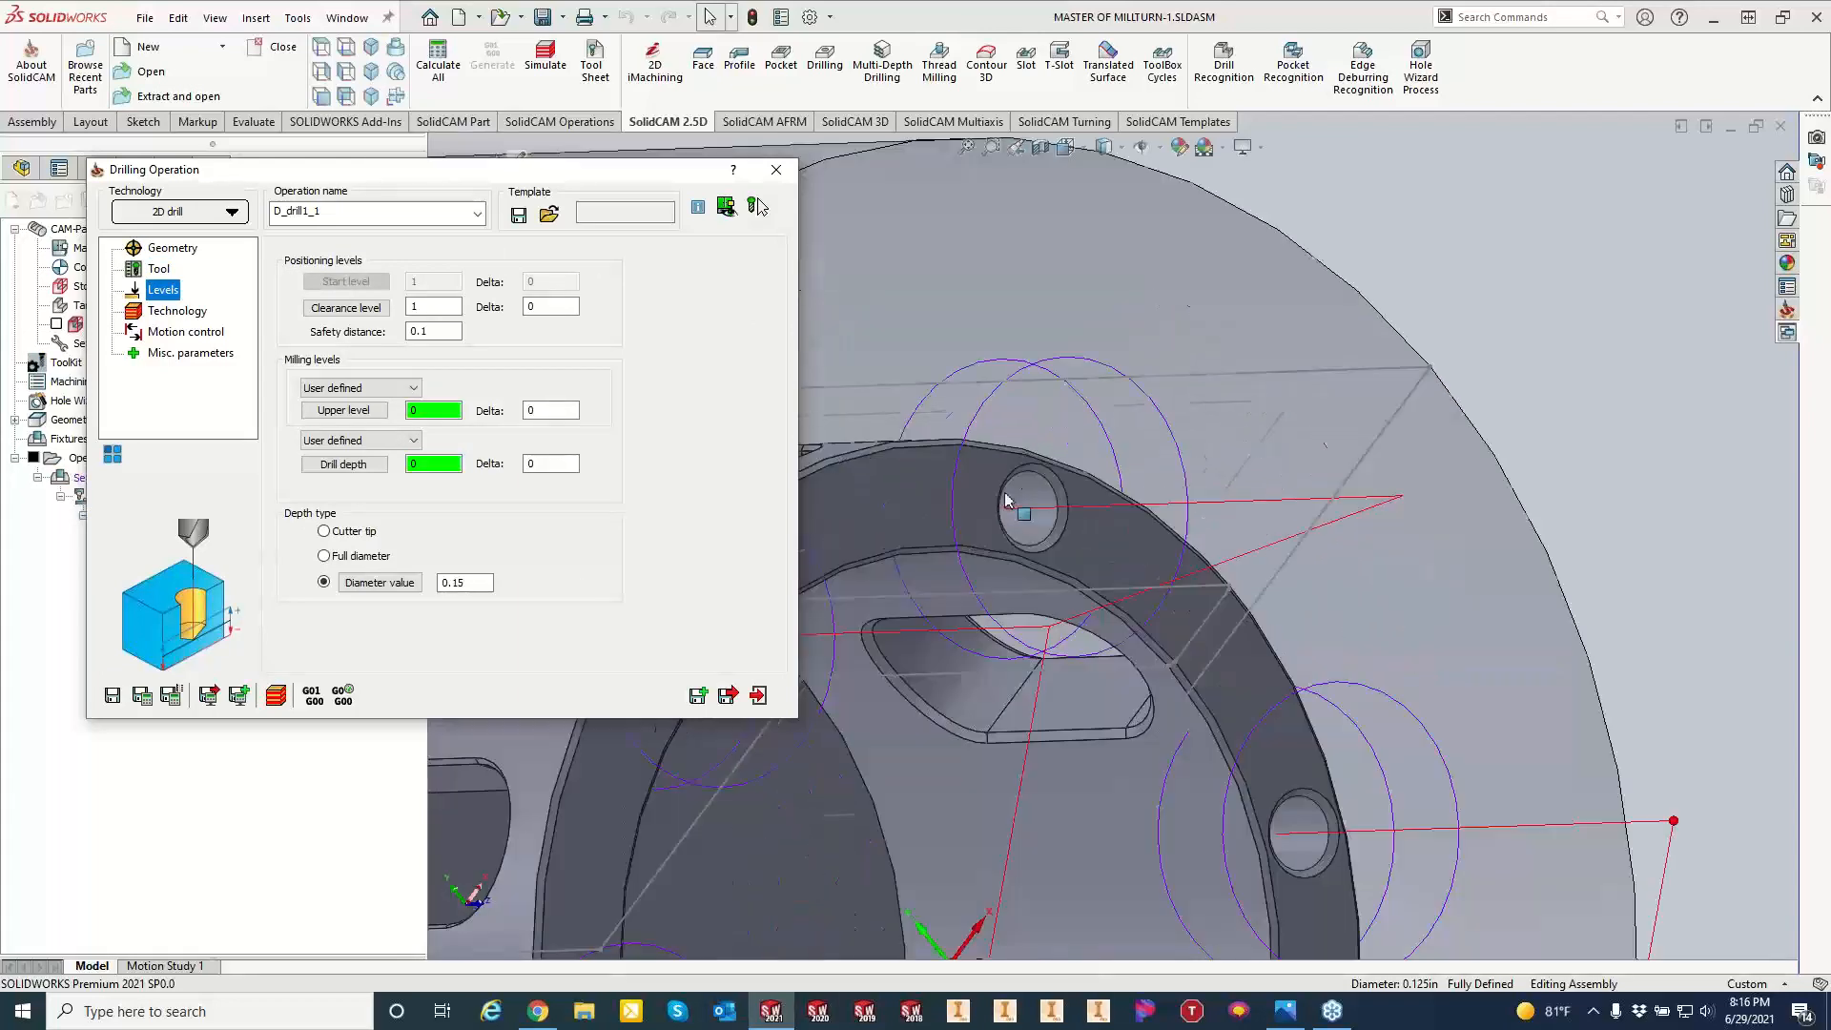
pyautogui.moveTo(1008, 500)
pyautogui.mouseDown(button='middle')
pyautogui.moveTo(1052, 564)
pyautogui.moveTo(1006, 525)
pyautogui.mouseUp(button='middle')
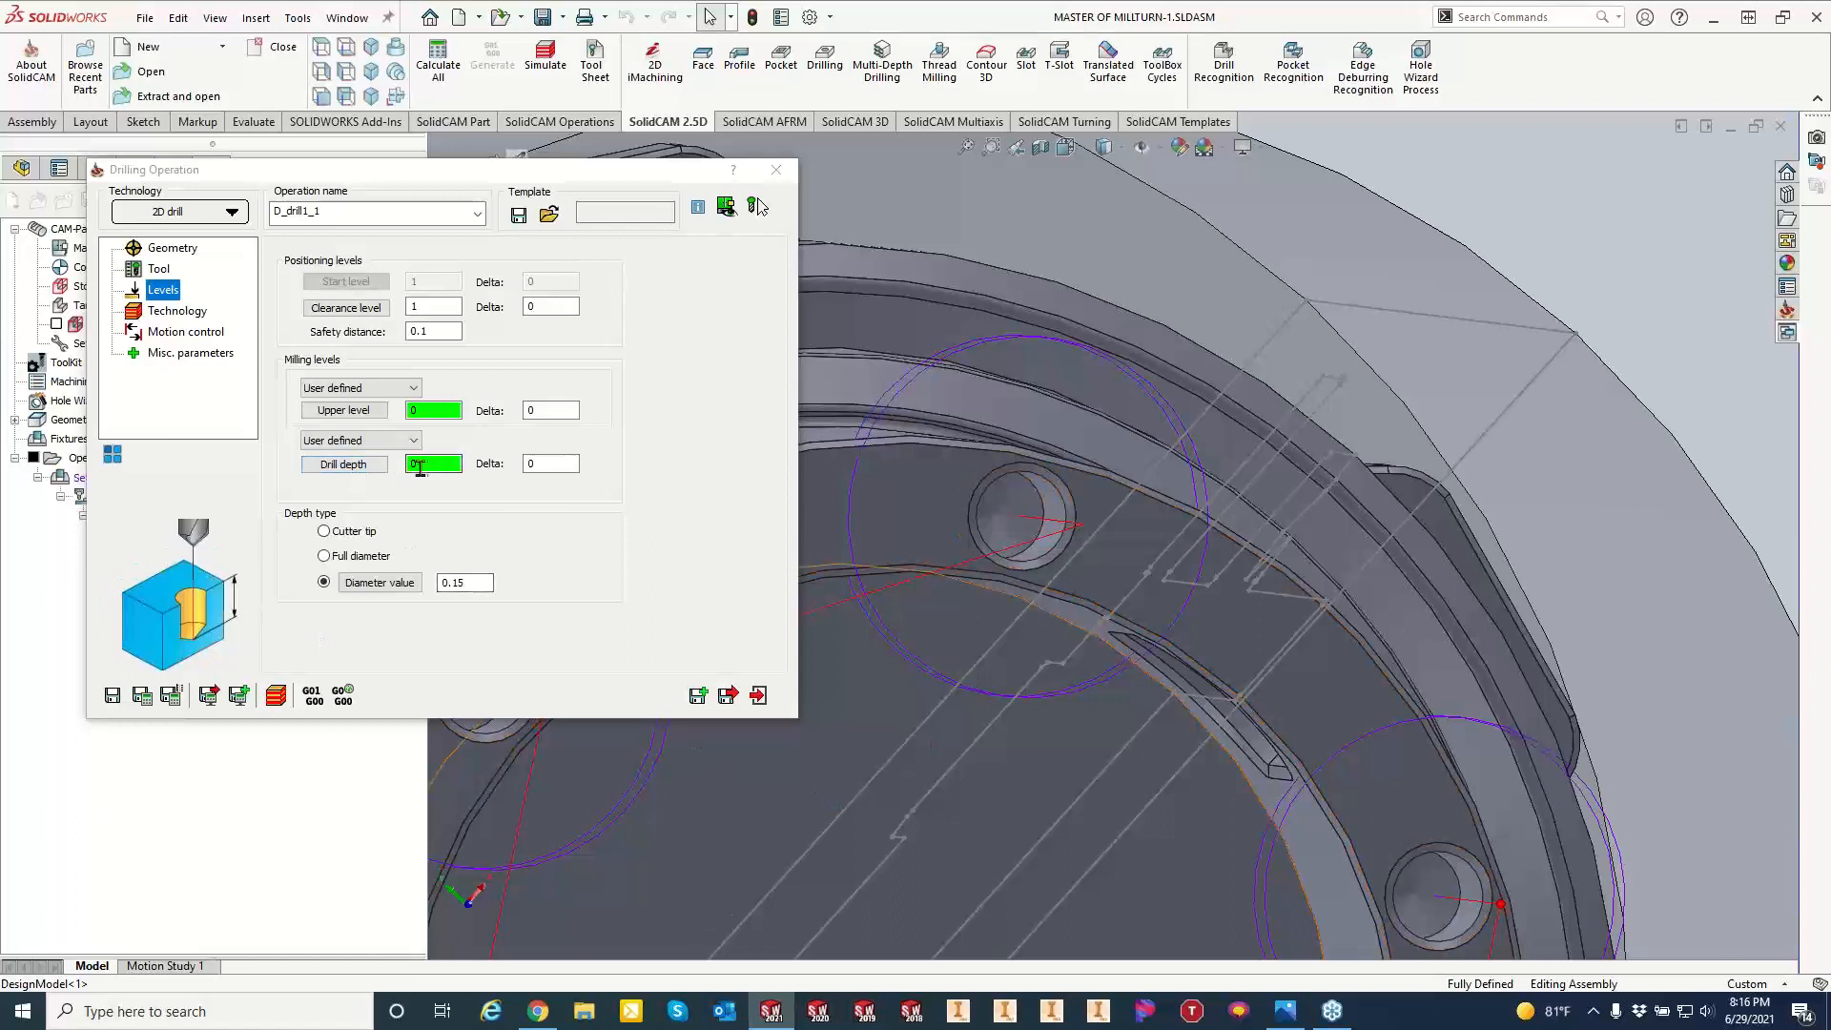
pyautogui.click(1016, 548)
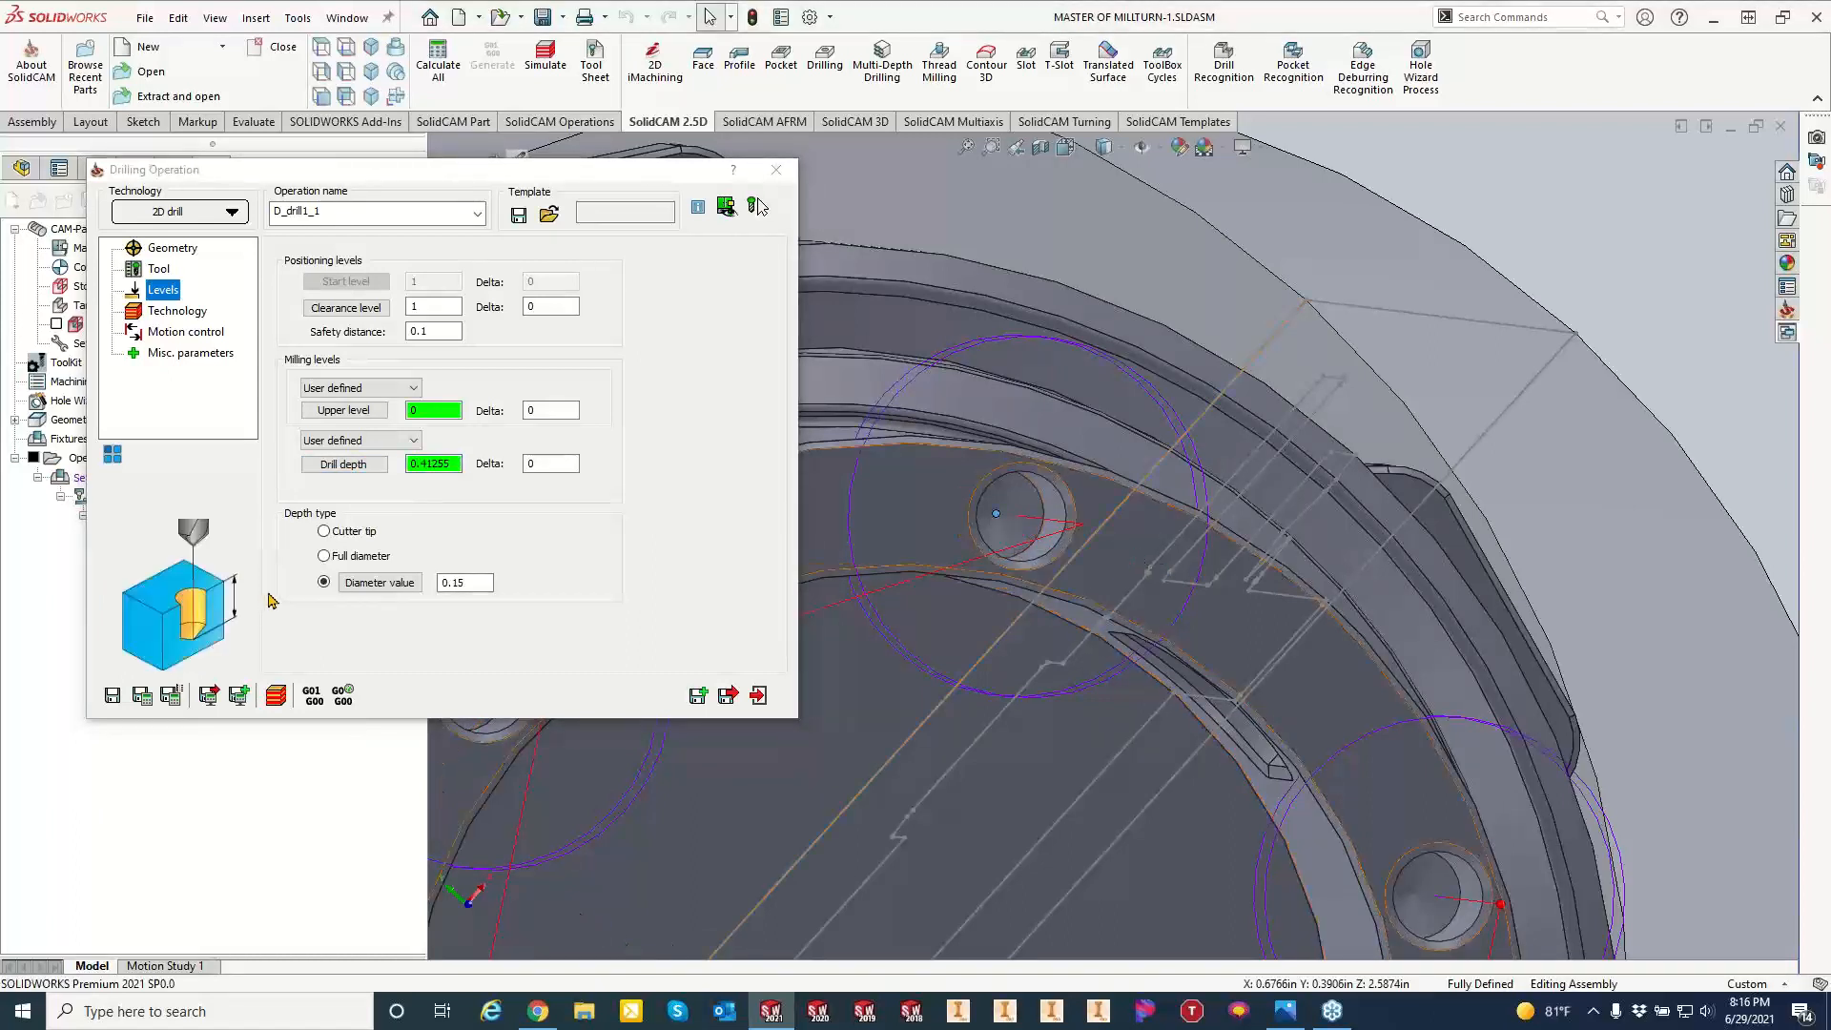
pyautogui.click(324, 533)
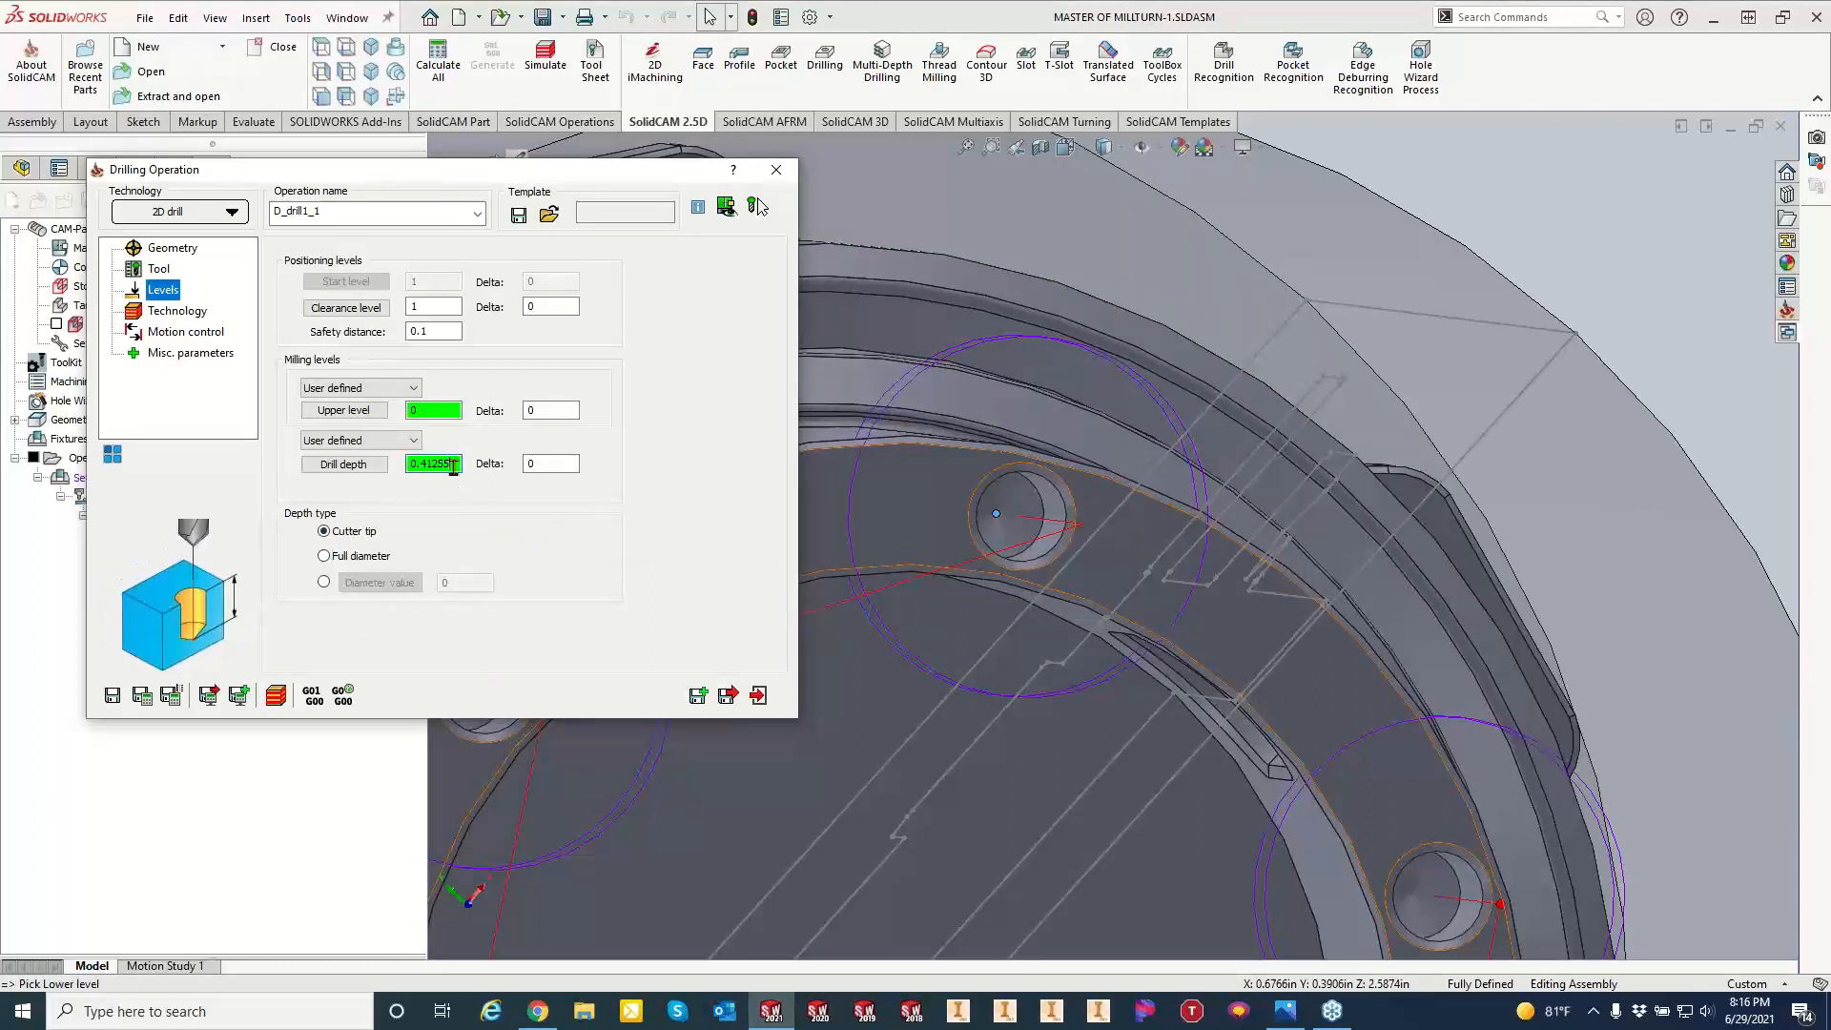
pyautogui.click(1042, 513)
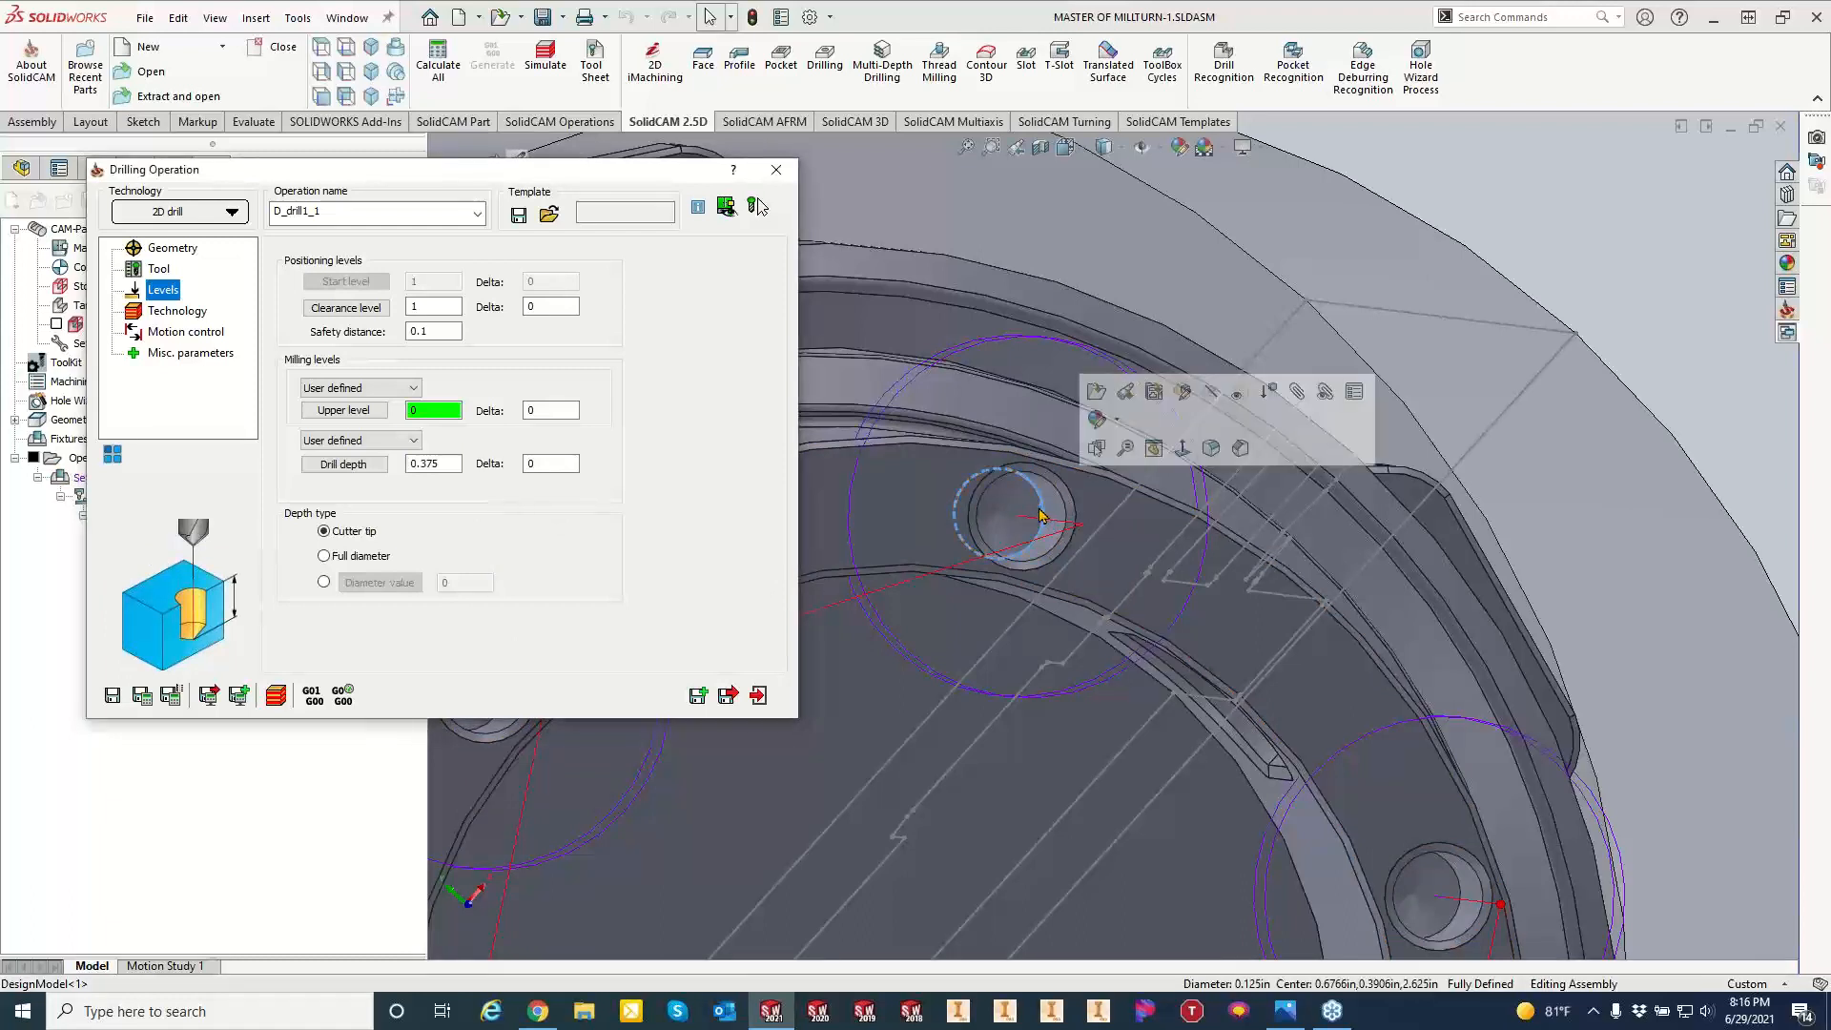
pyautogui.click(323, 555)
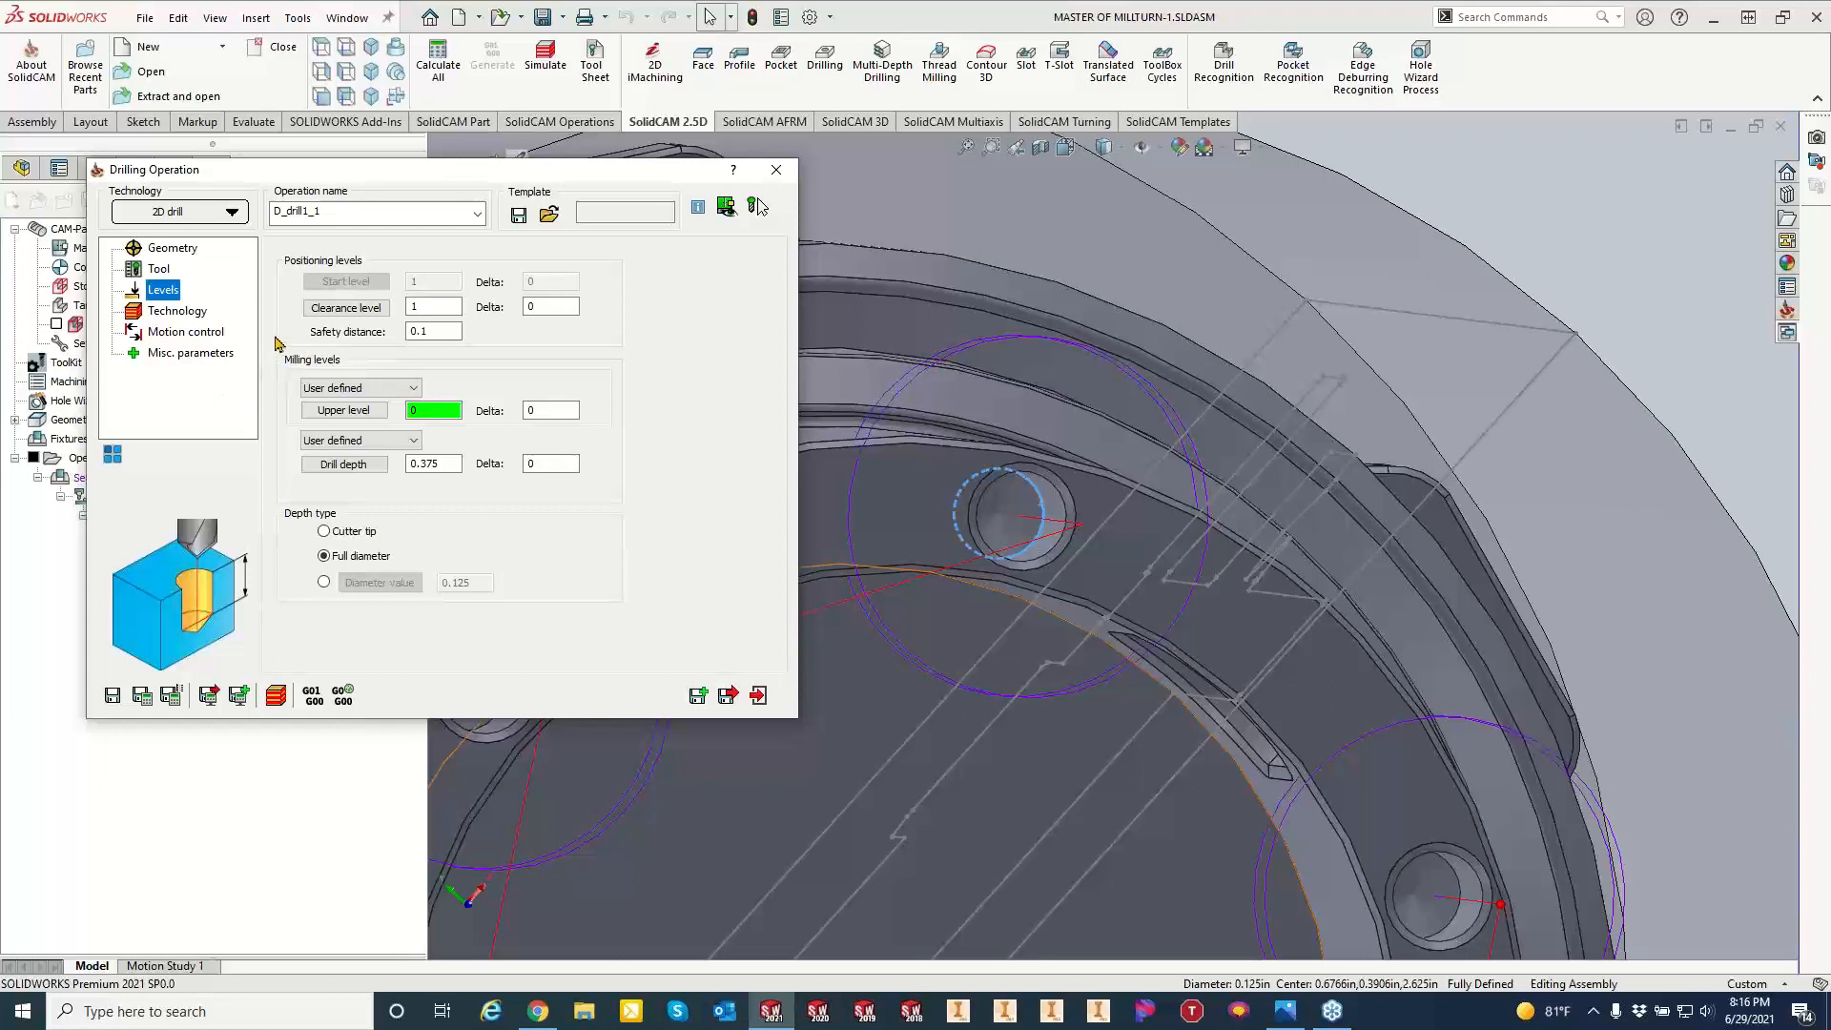
# Change the drill cycle to Drill Peck with a 0.1 step down, then save and calculate the operation.
pyautogui.click(166, 313)
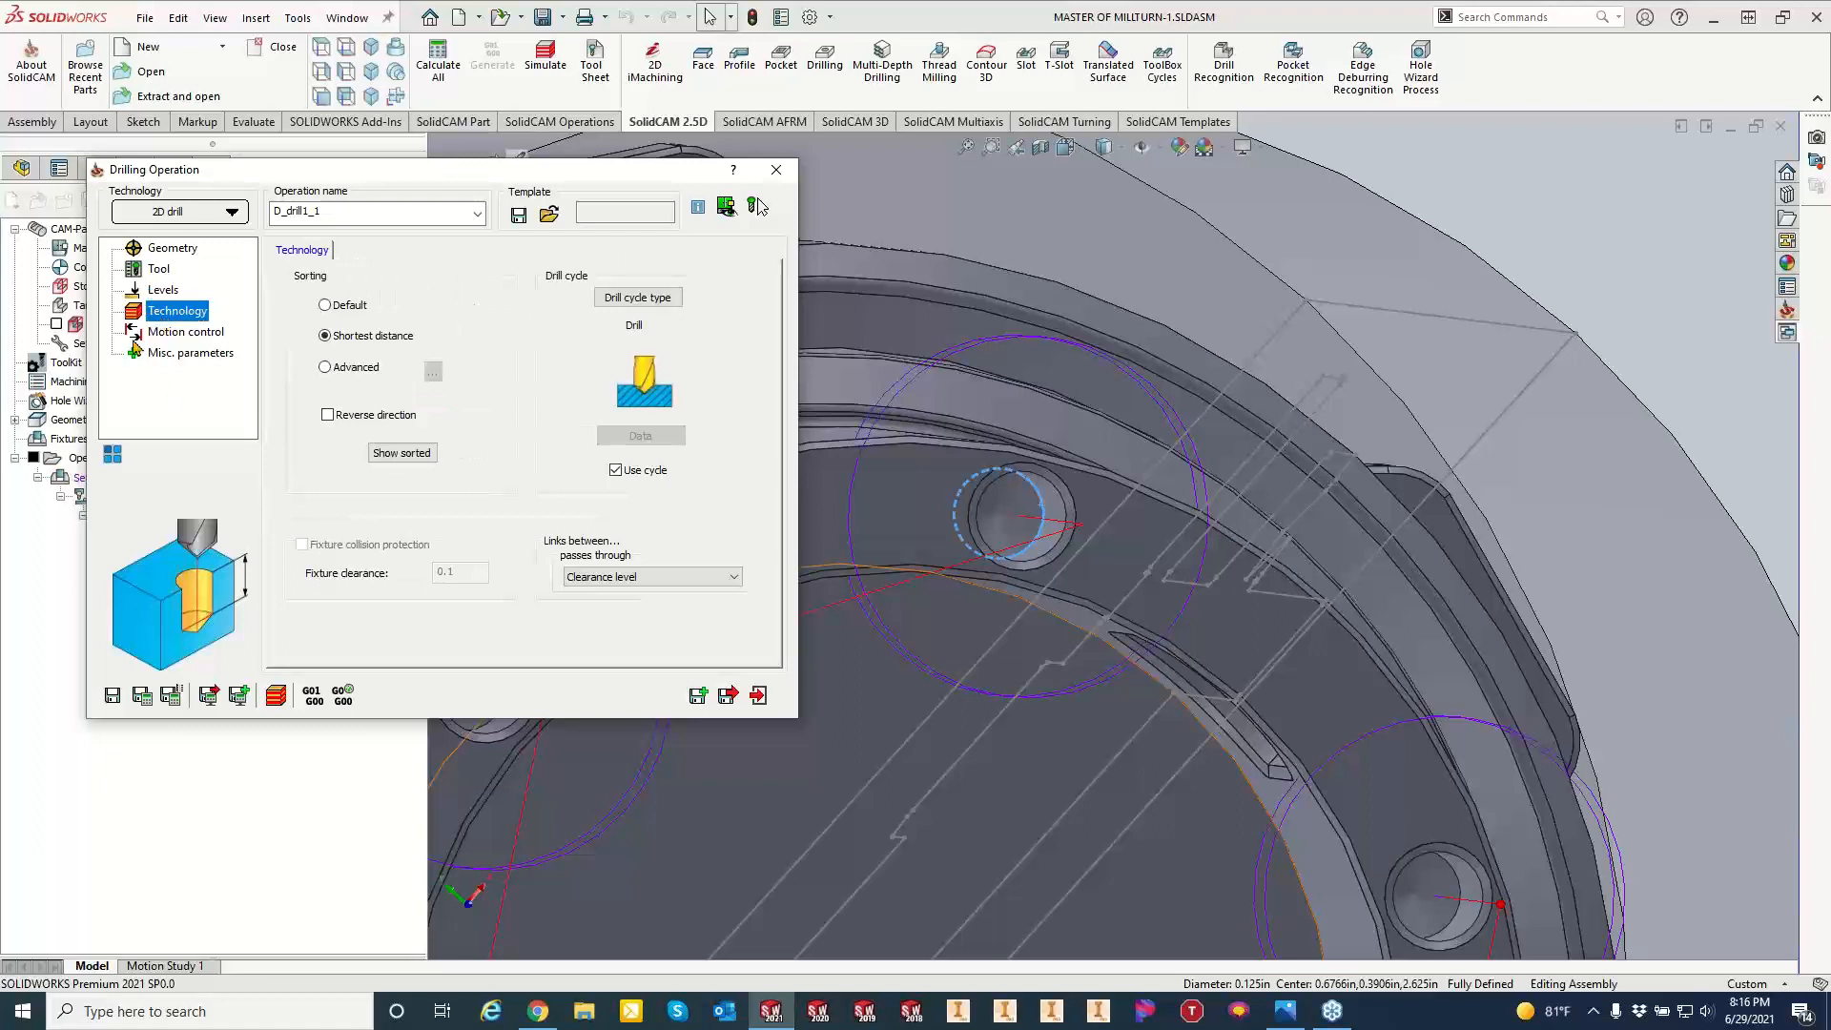
pyautogui.click(620, 296)
pyautogui.click(479, 355)
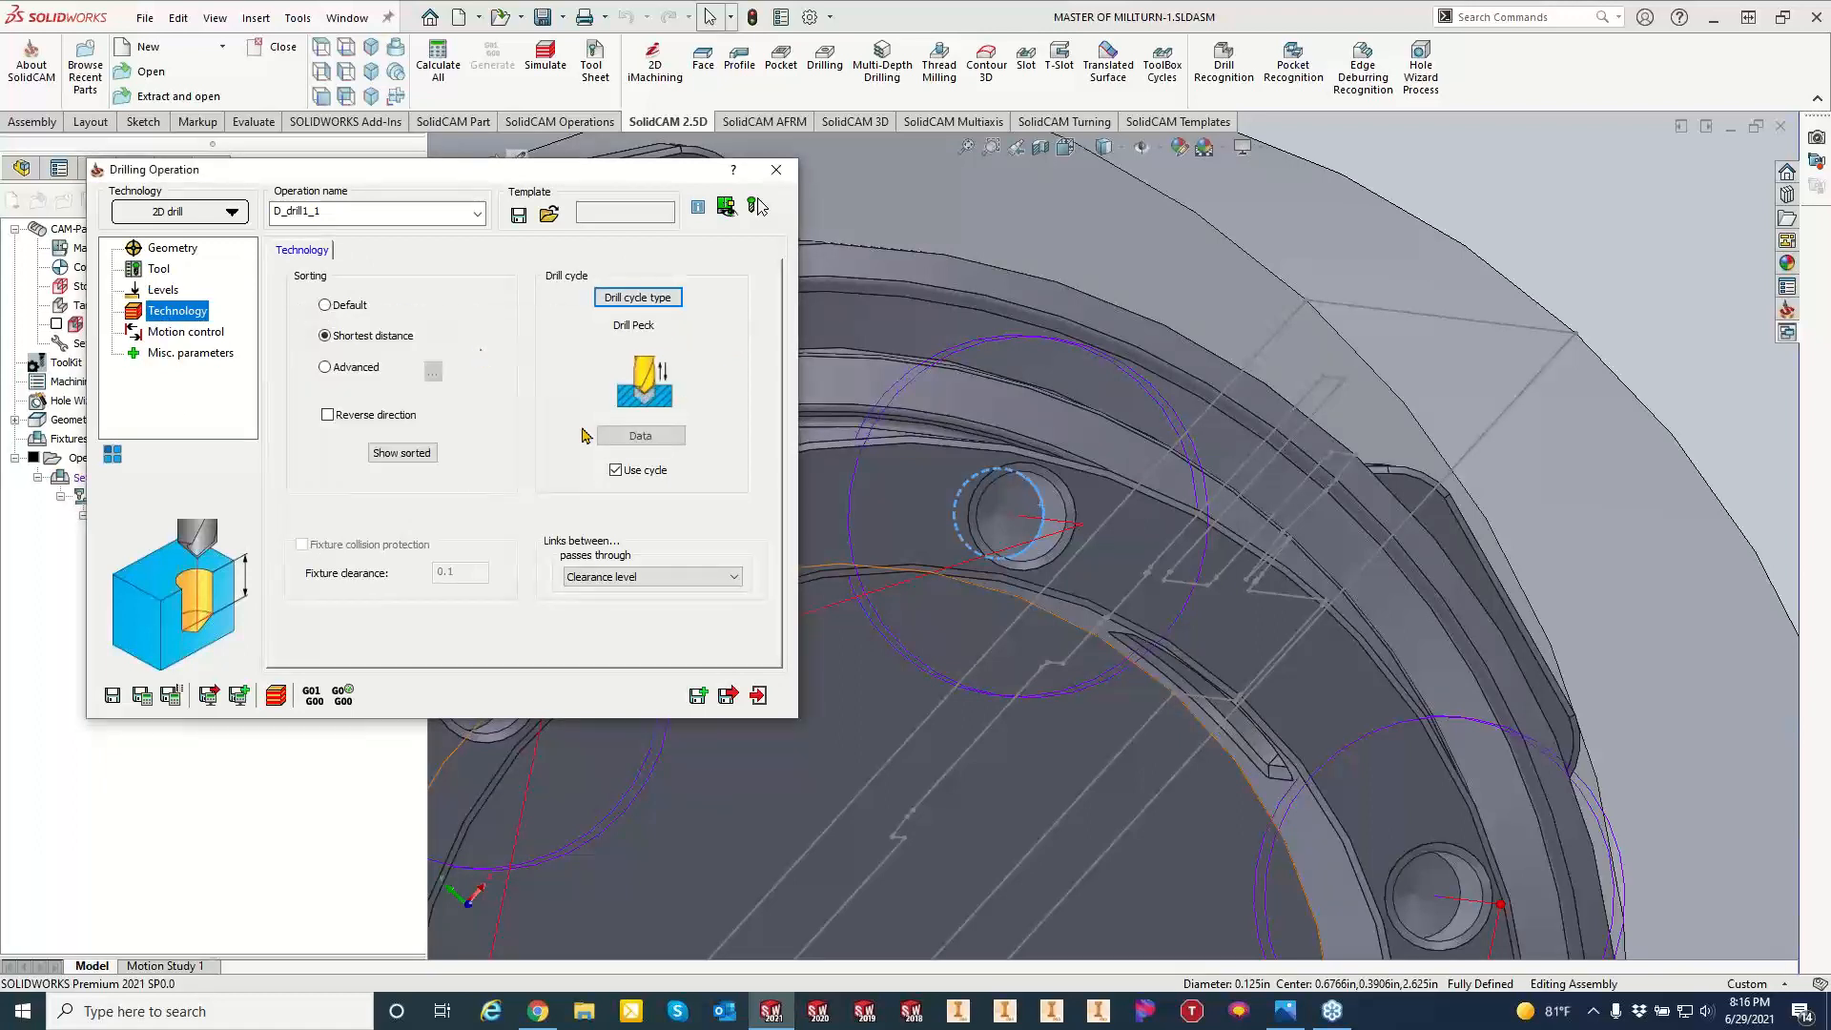
pyautogui.click(640, 436)
pyautogui.click(550, 391)
pyautogui.click(562, 390)
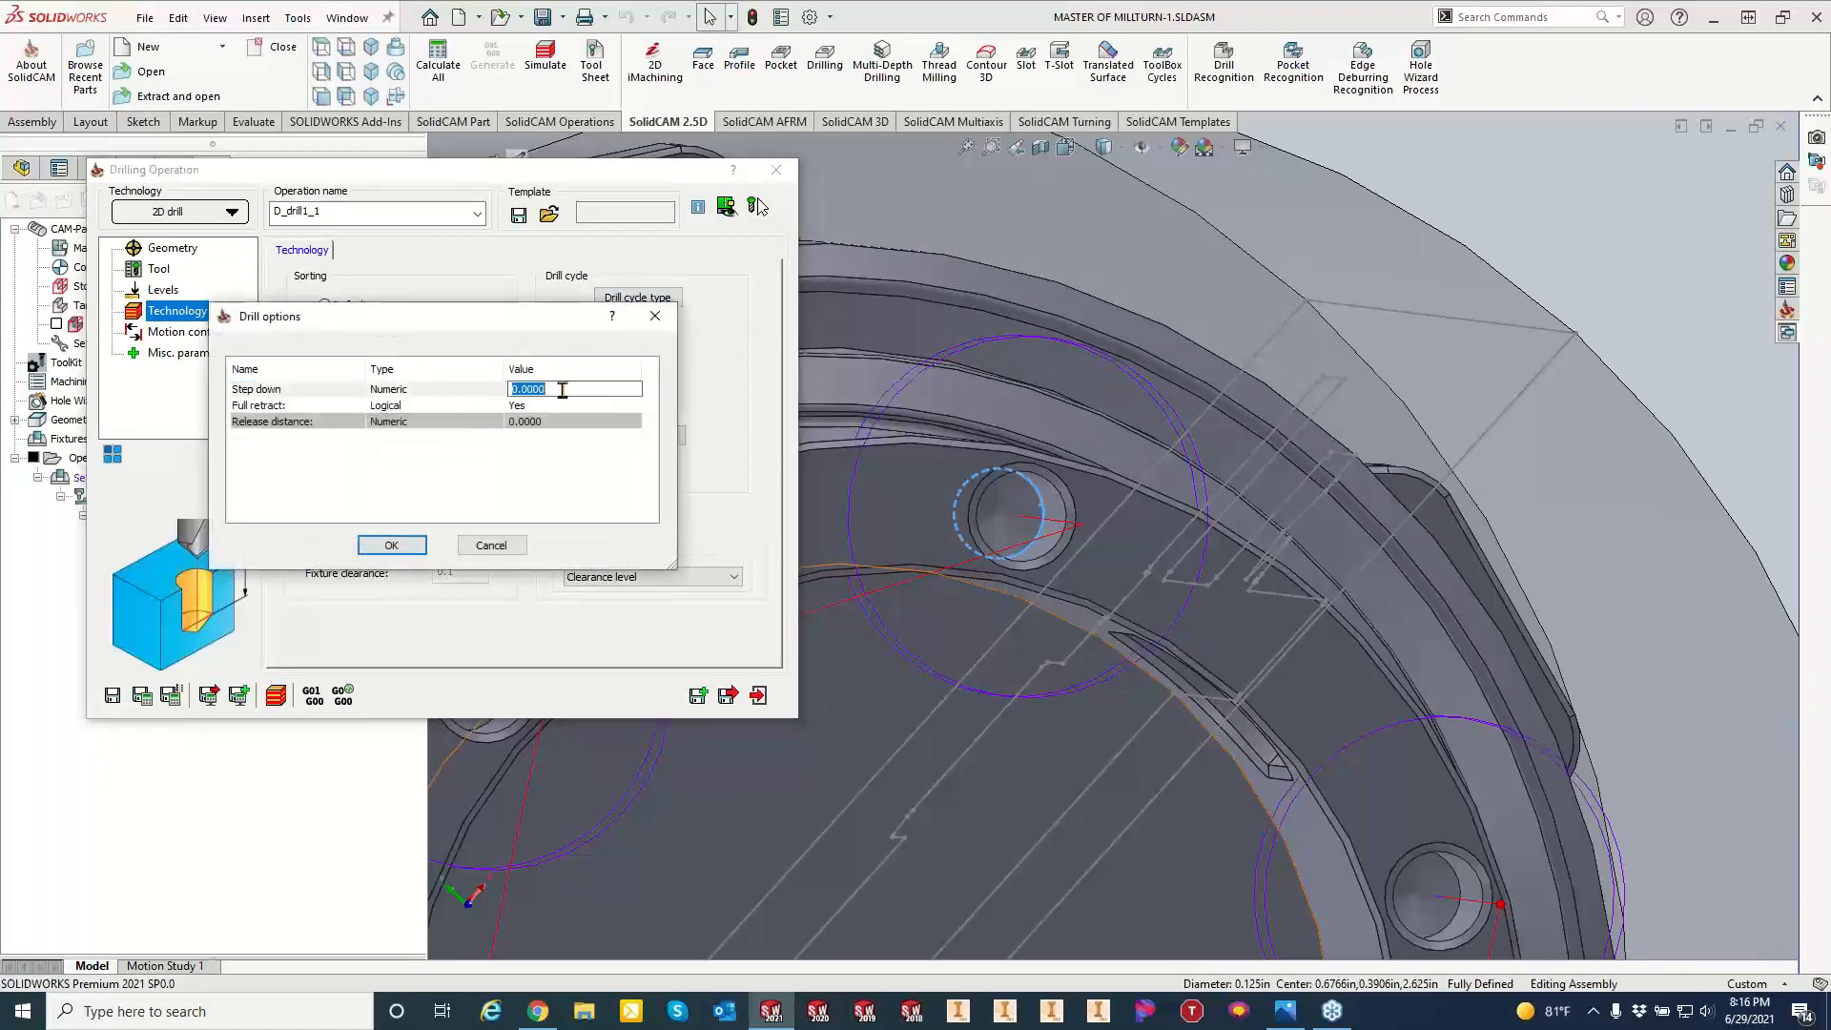
pyautogui.write('.1')
pyautogui.click(422, 544)
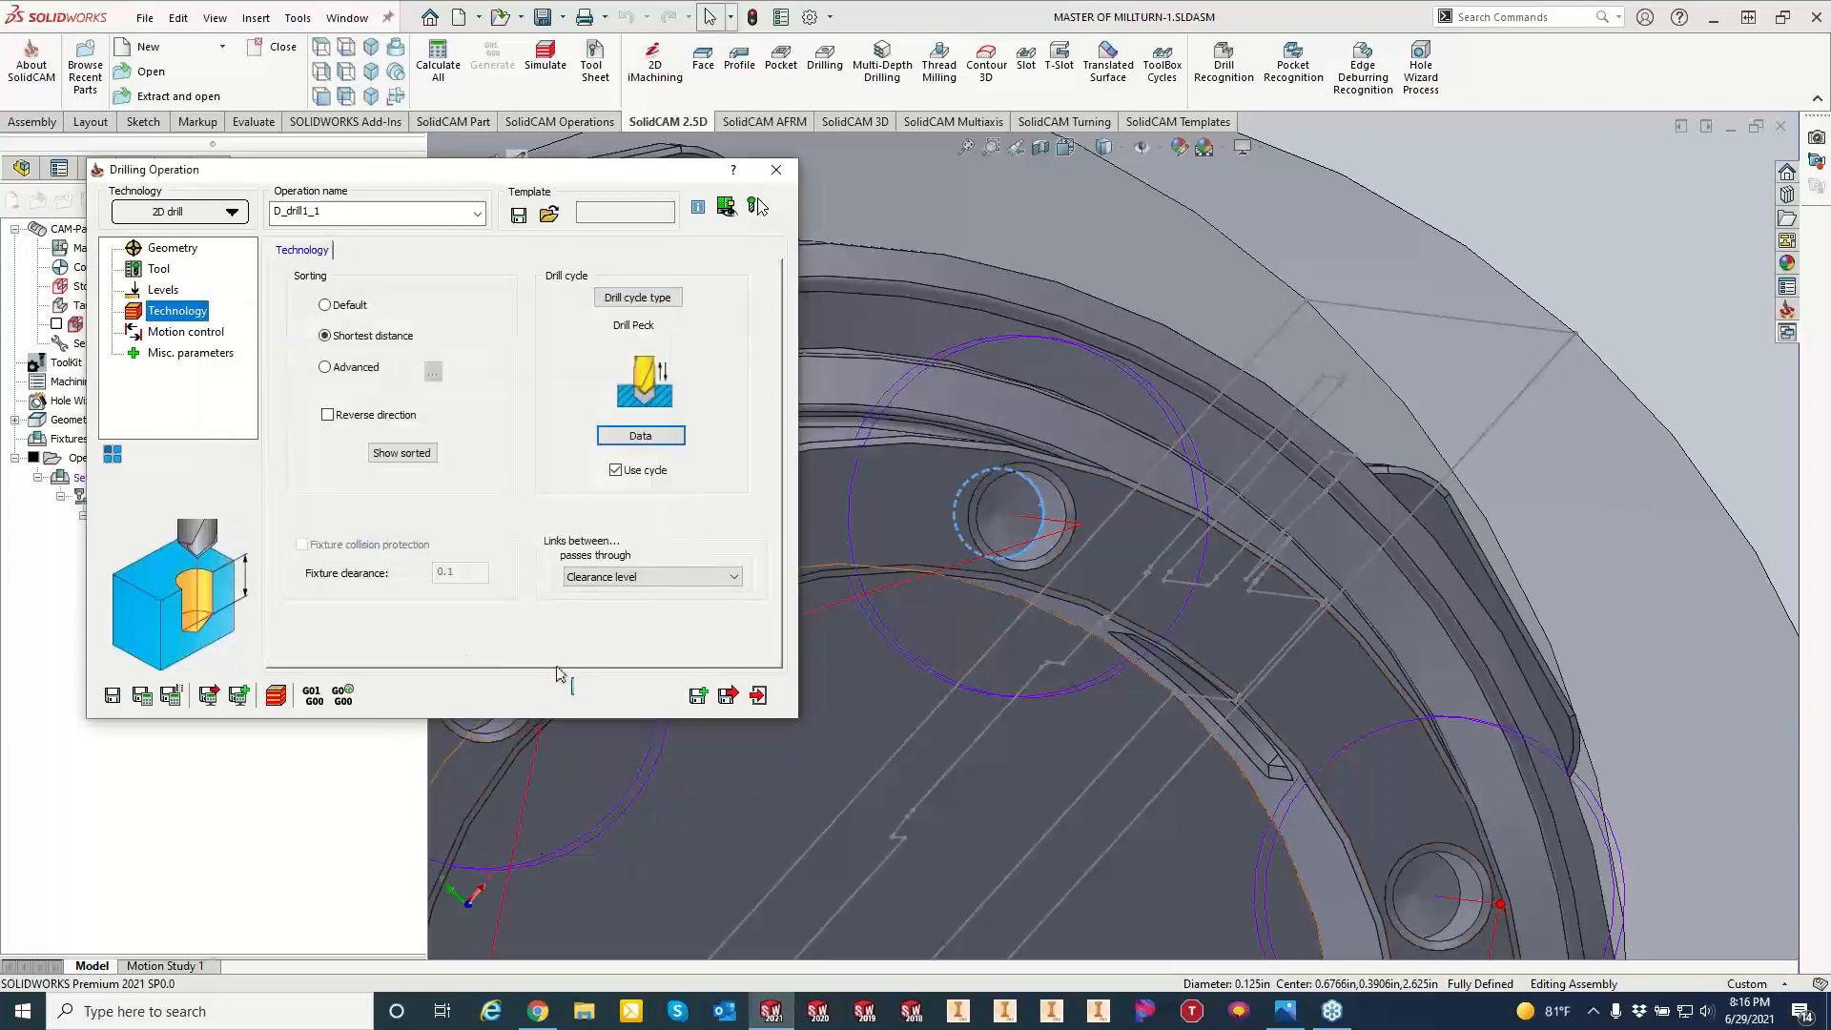
pyautogui.click(143, 698)
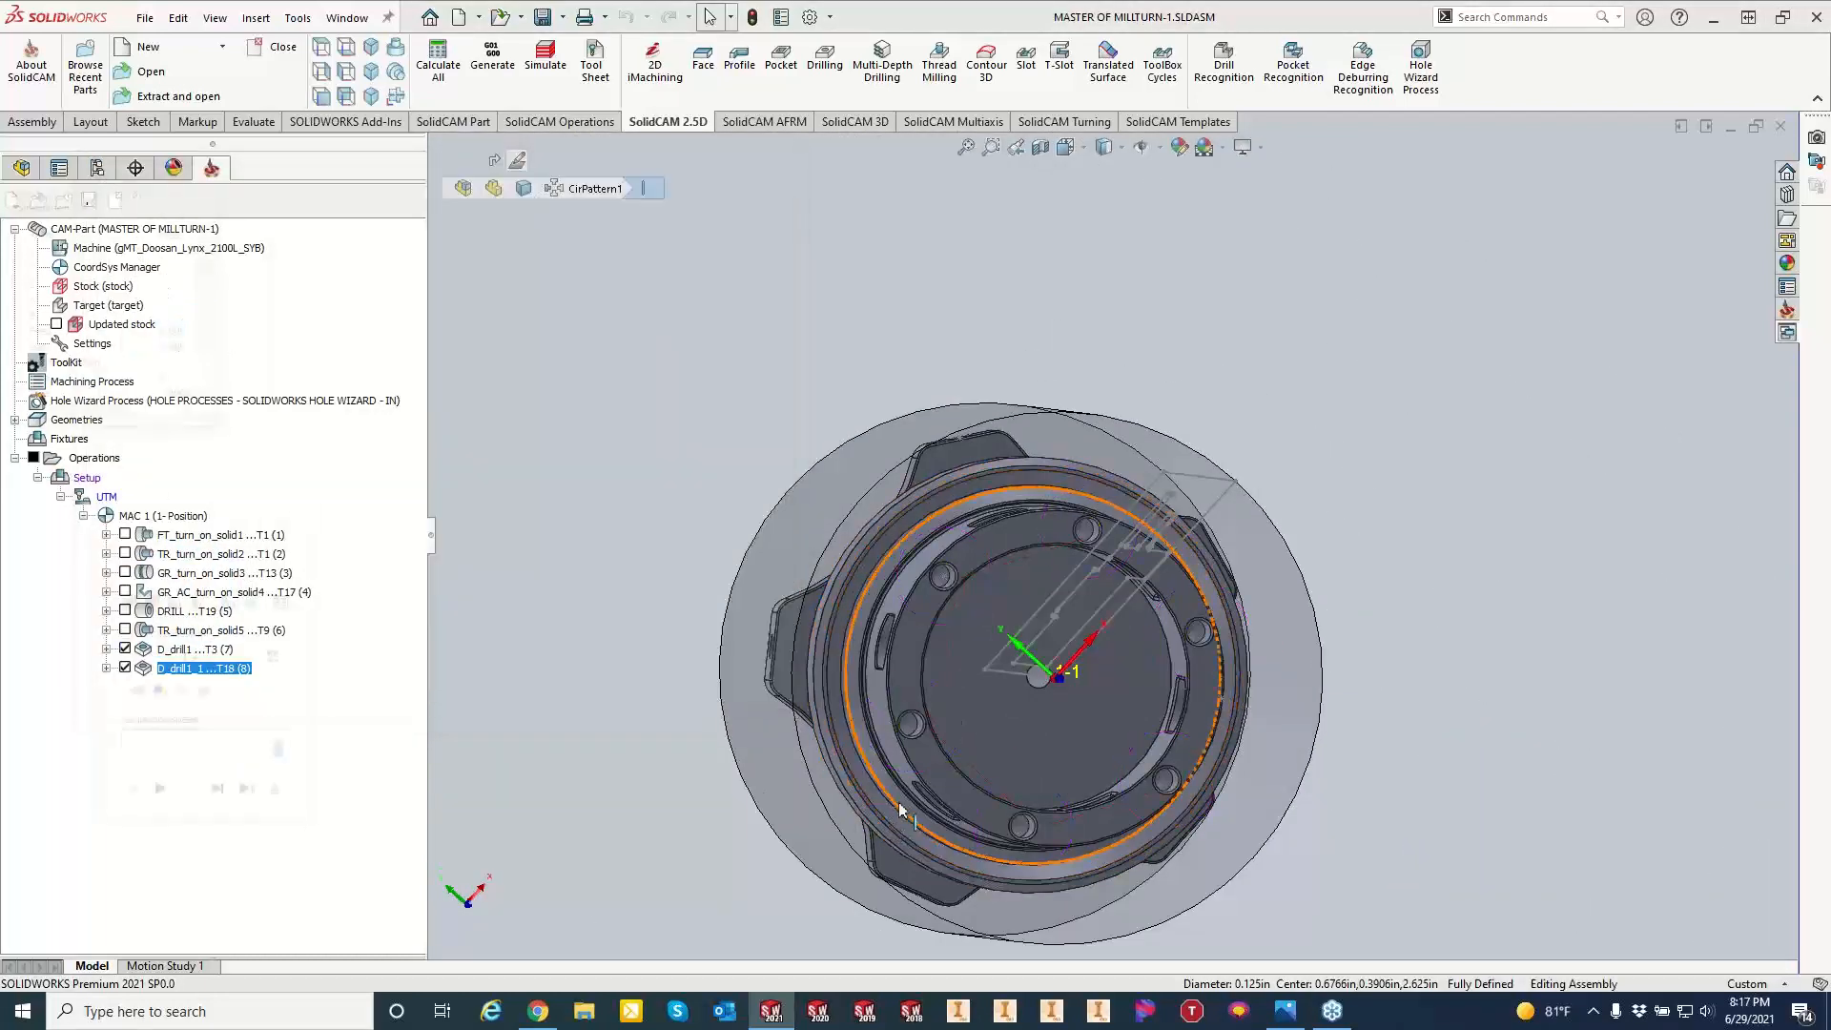
# Simulate the peck drilling in SolidVerify at full speed and at slow speed, and examine a drilled hole up close.
pyautogui.click(157, 556)
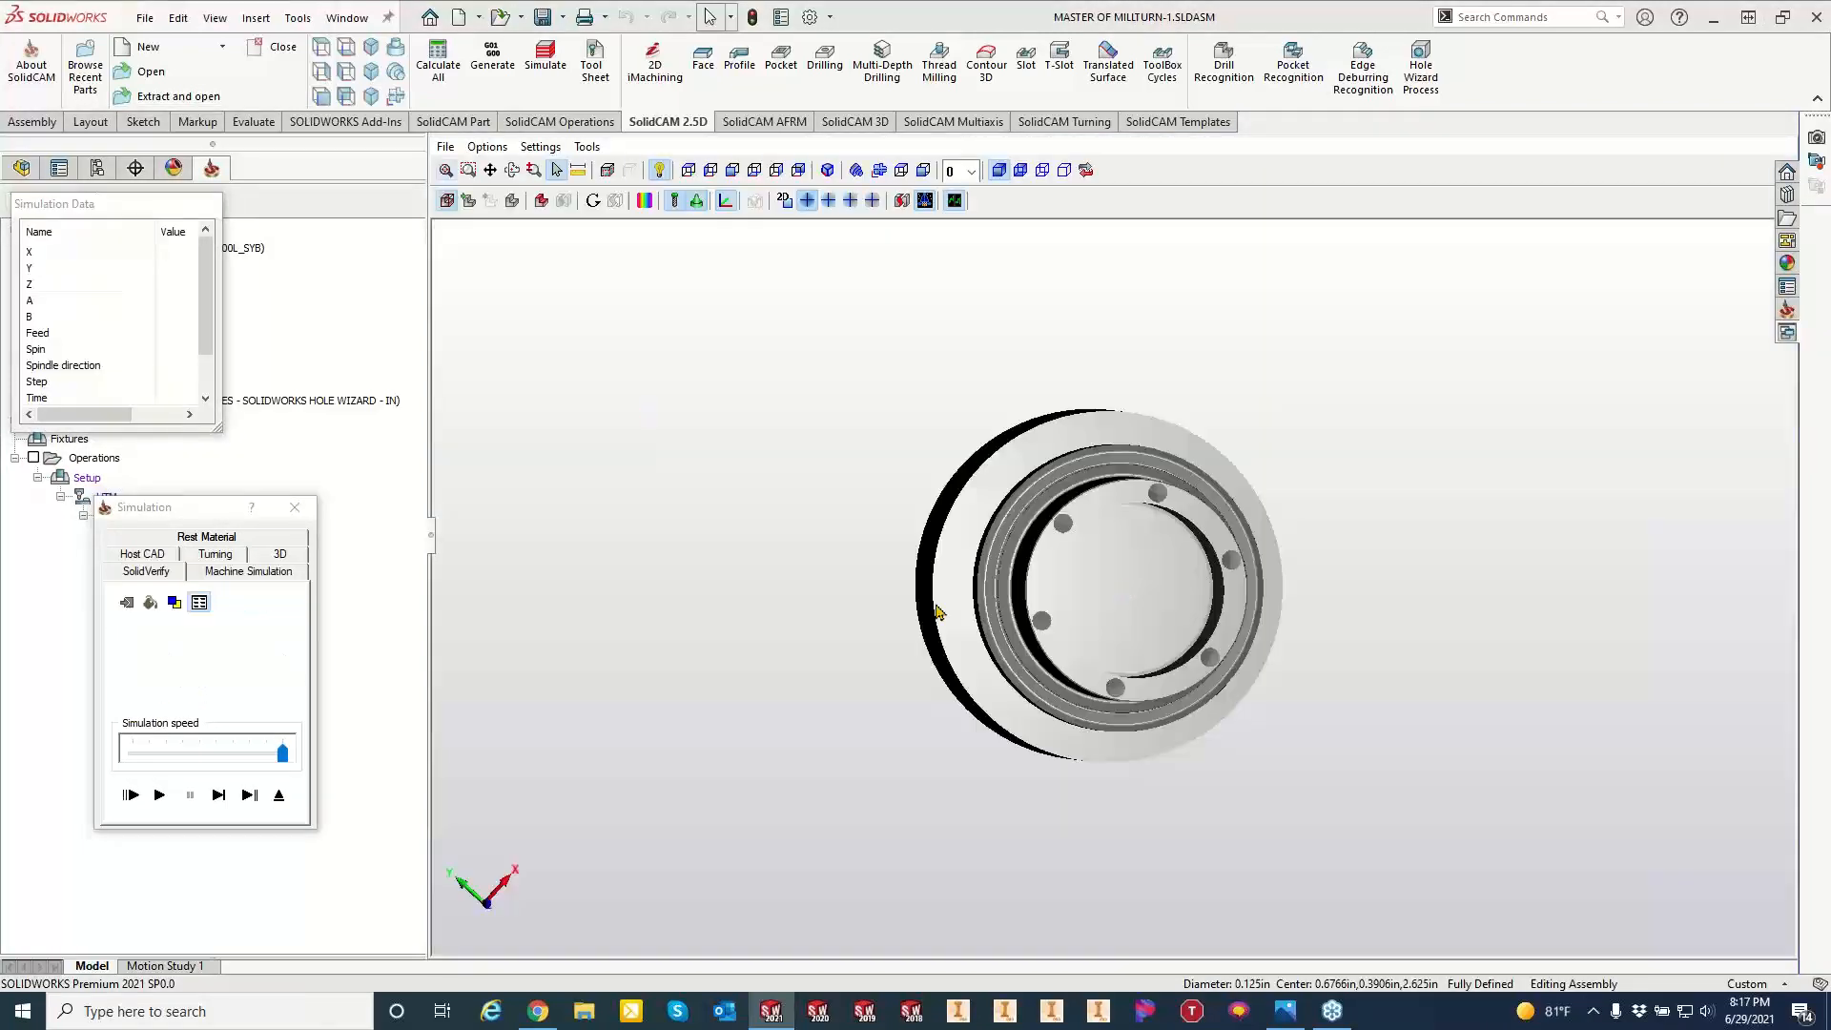
pyautogui.moveTo(935, 611); pyautogui.dragTo(485, 708, button='middle')
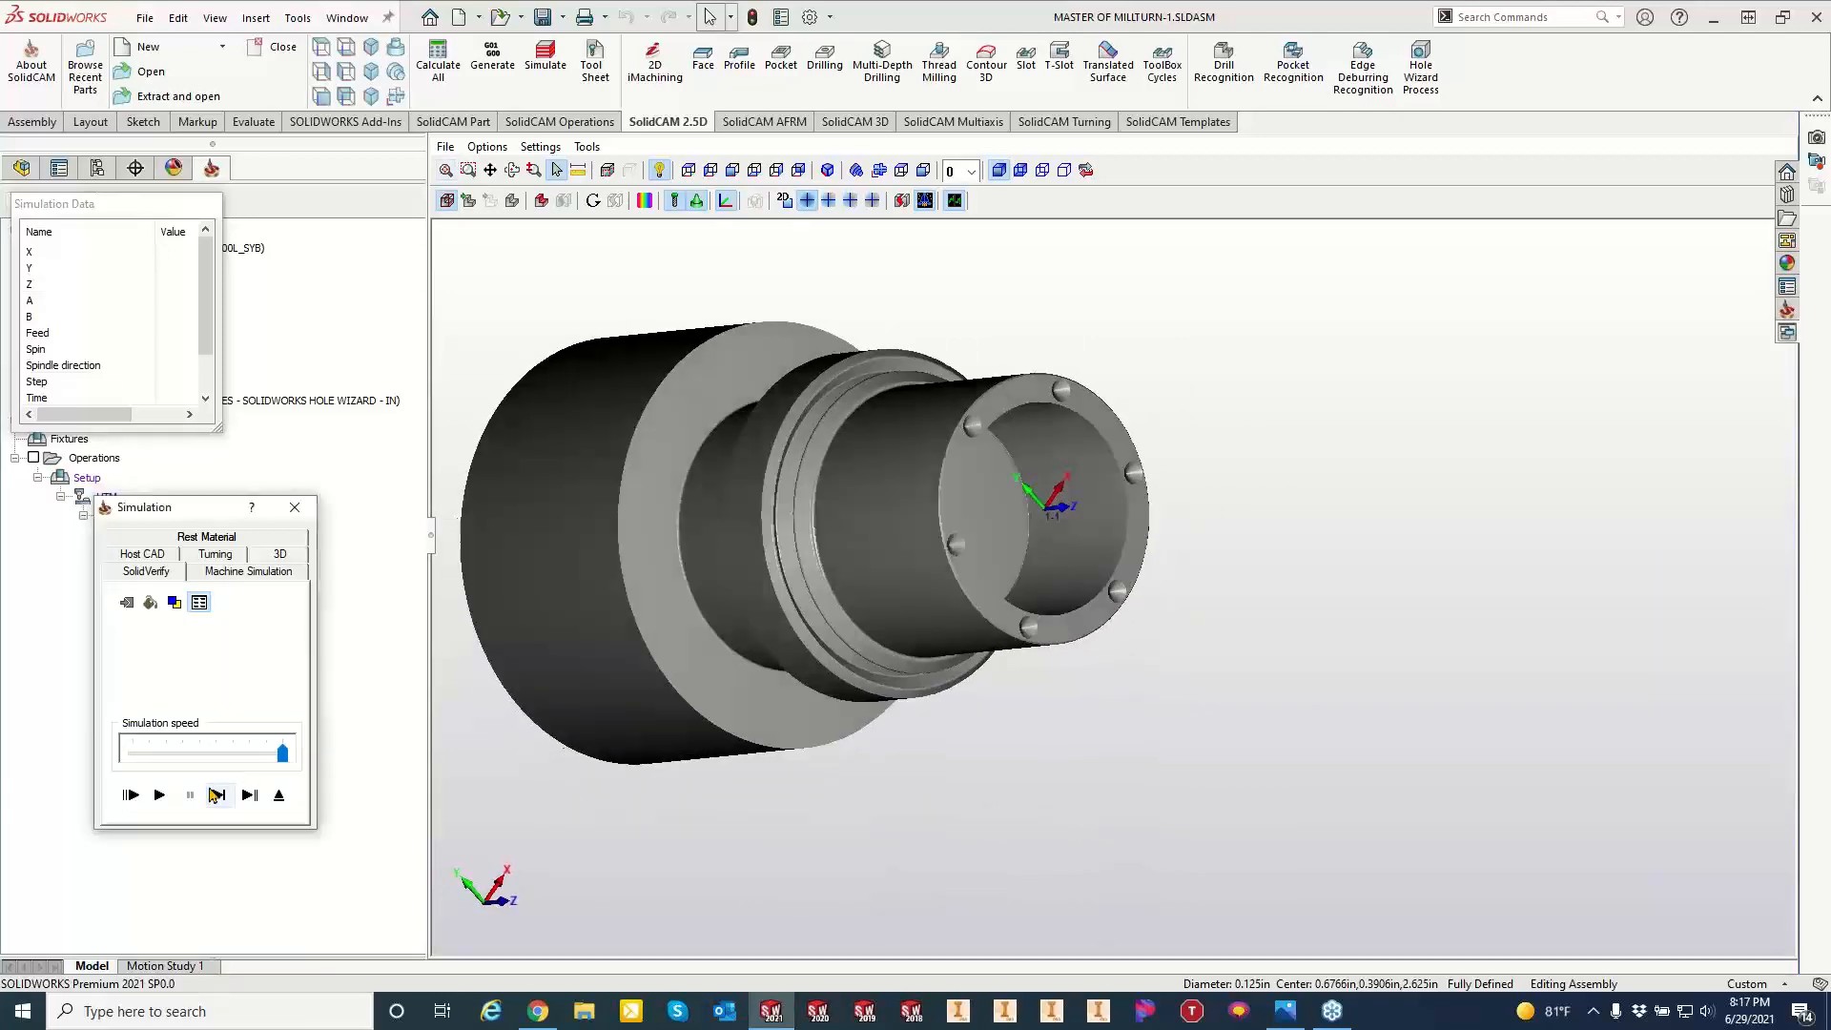
pyautogui.click(159, 794)
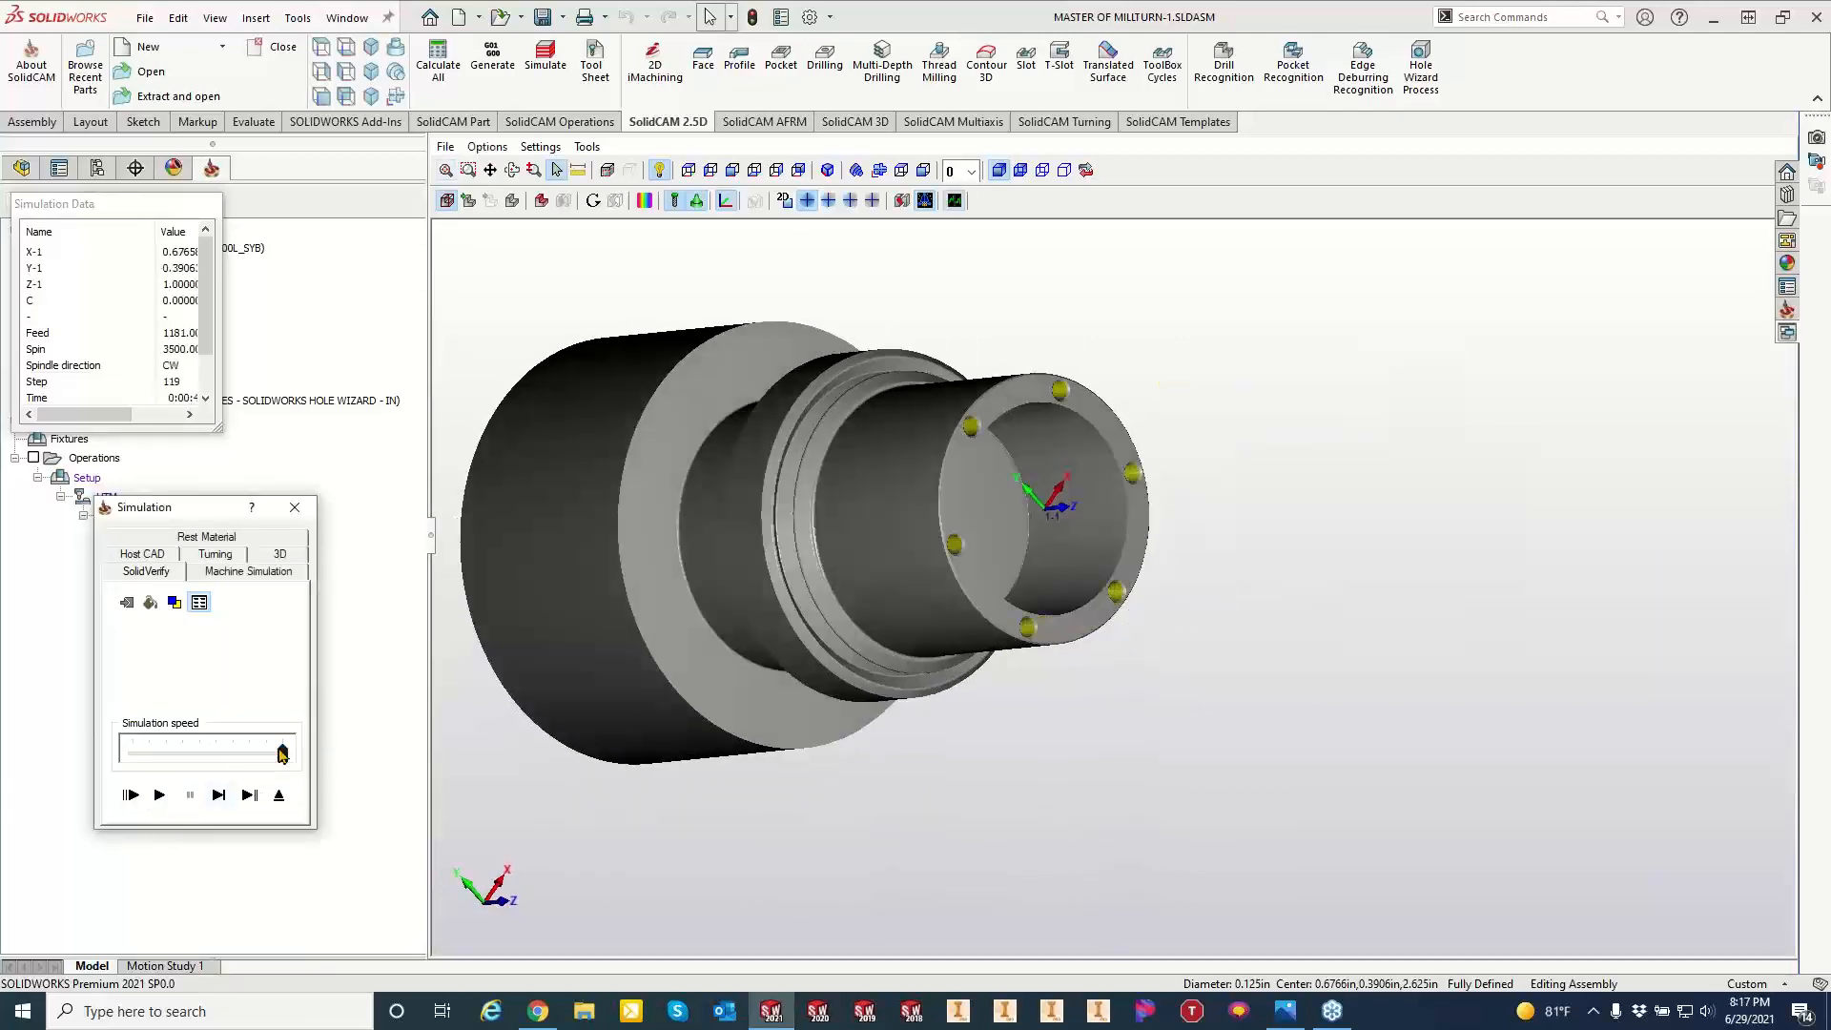
pyautogui.moveTo(283, 753); pyautogui.dragTo(132, 754)
pyautogui.click(159, 794)
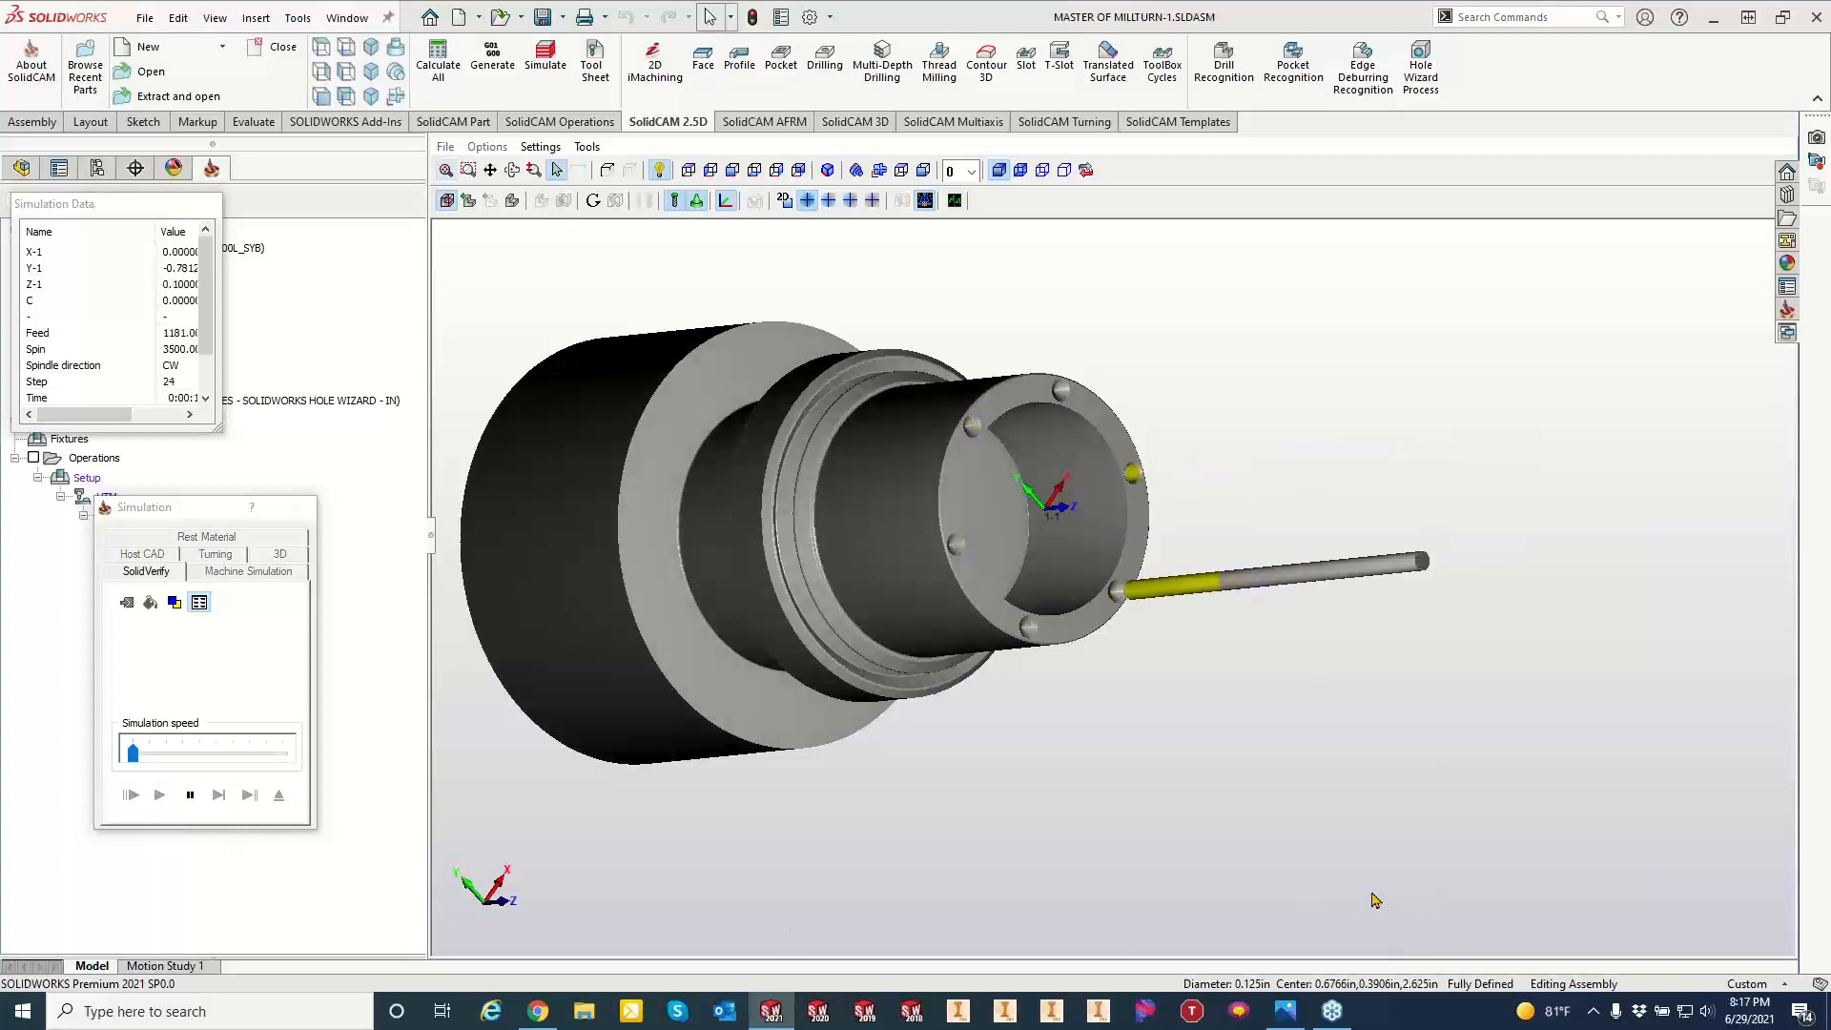
pyautogui.scroll(8, 1134, 471)
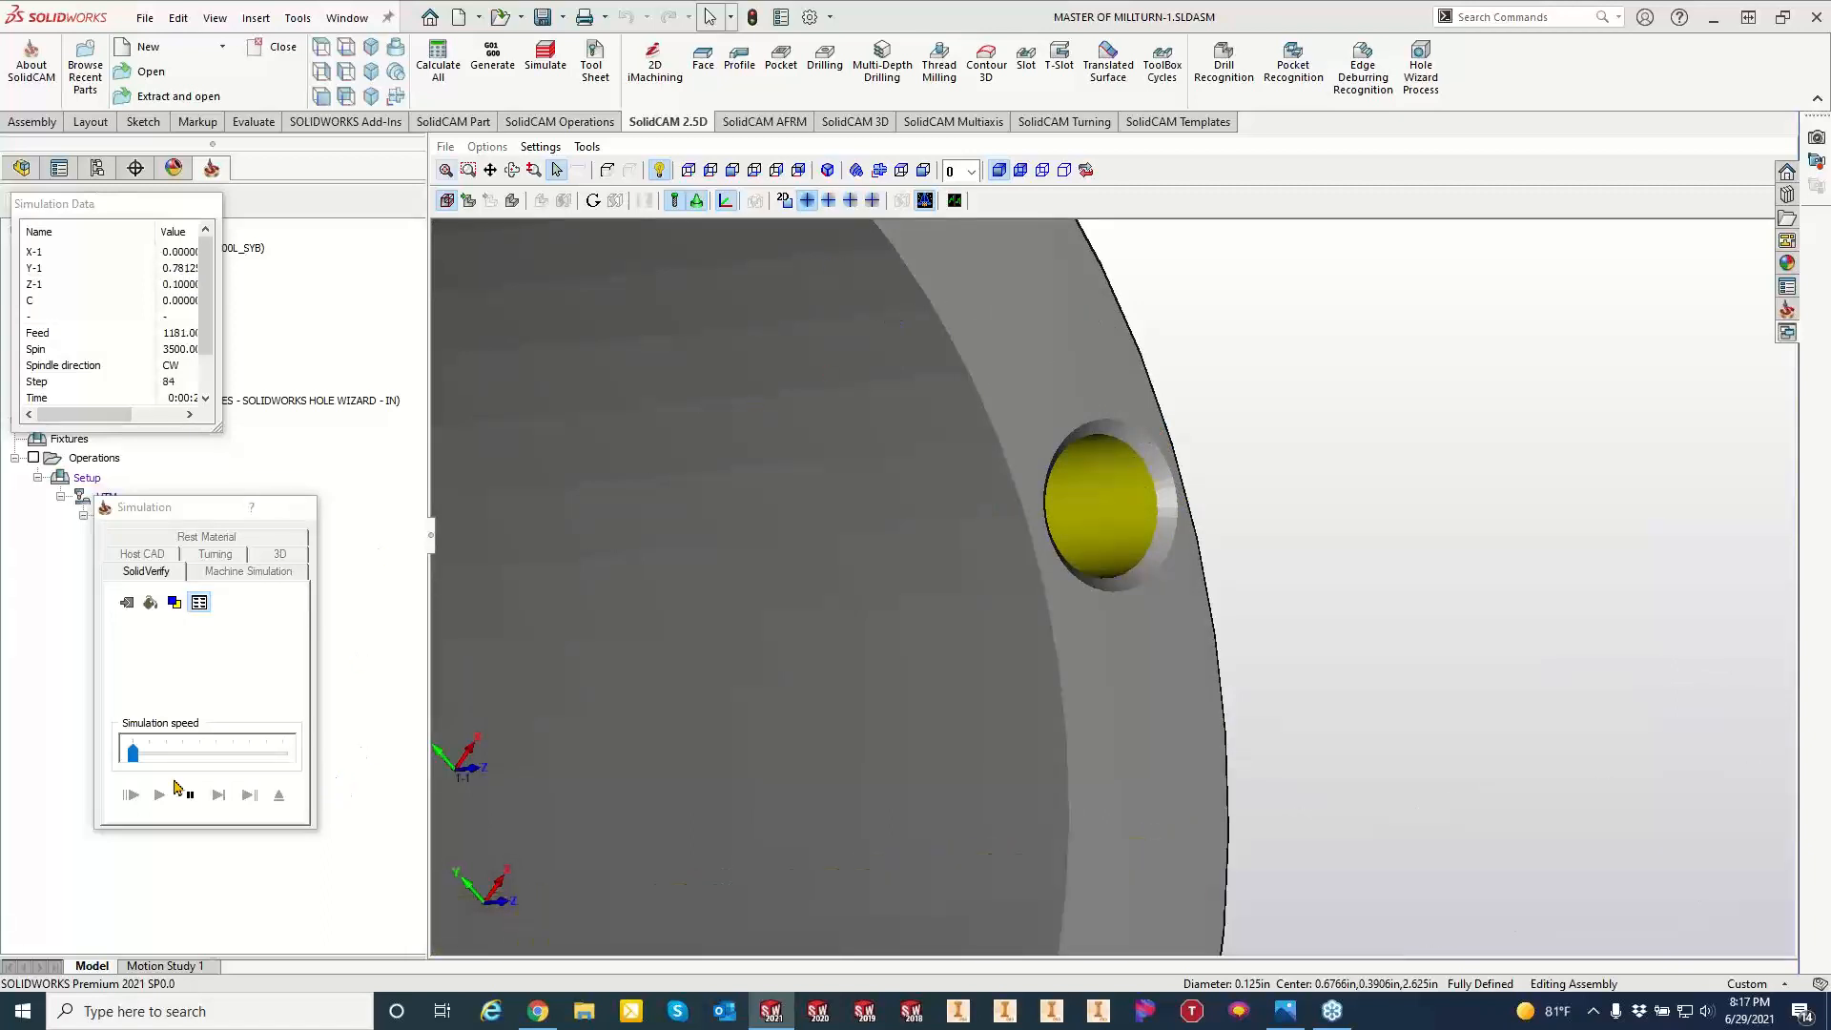
pyautogui.moveTo(133, 753); pyautogui.dragTo(282, 754)
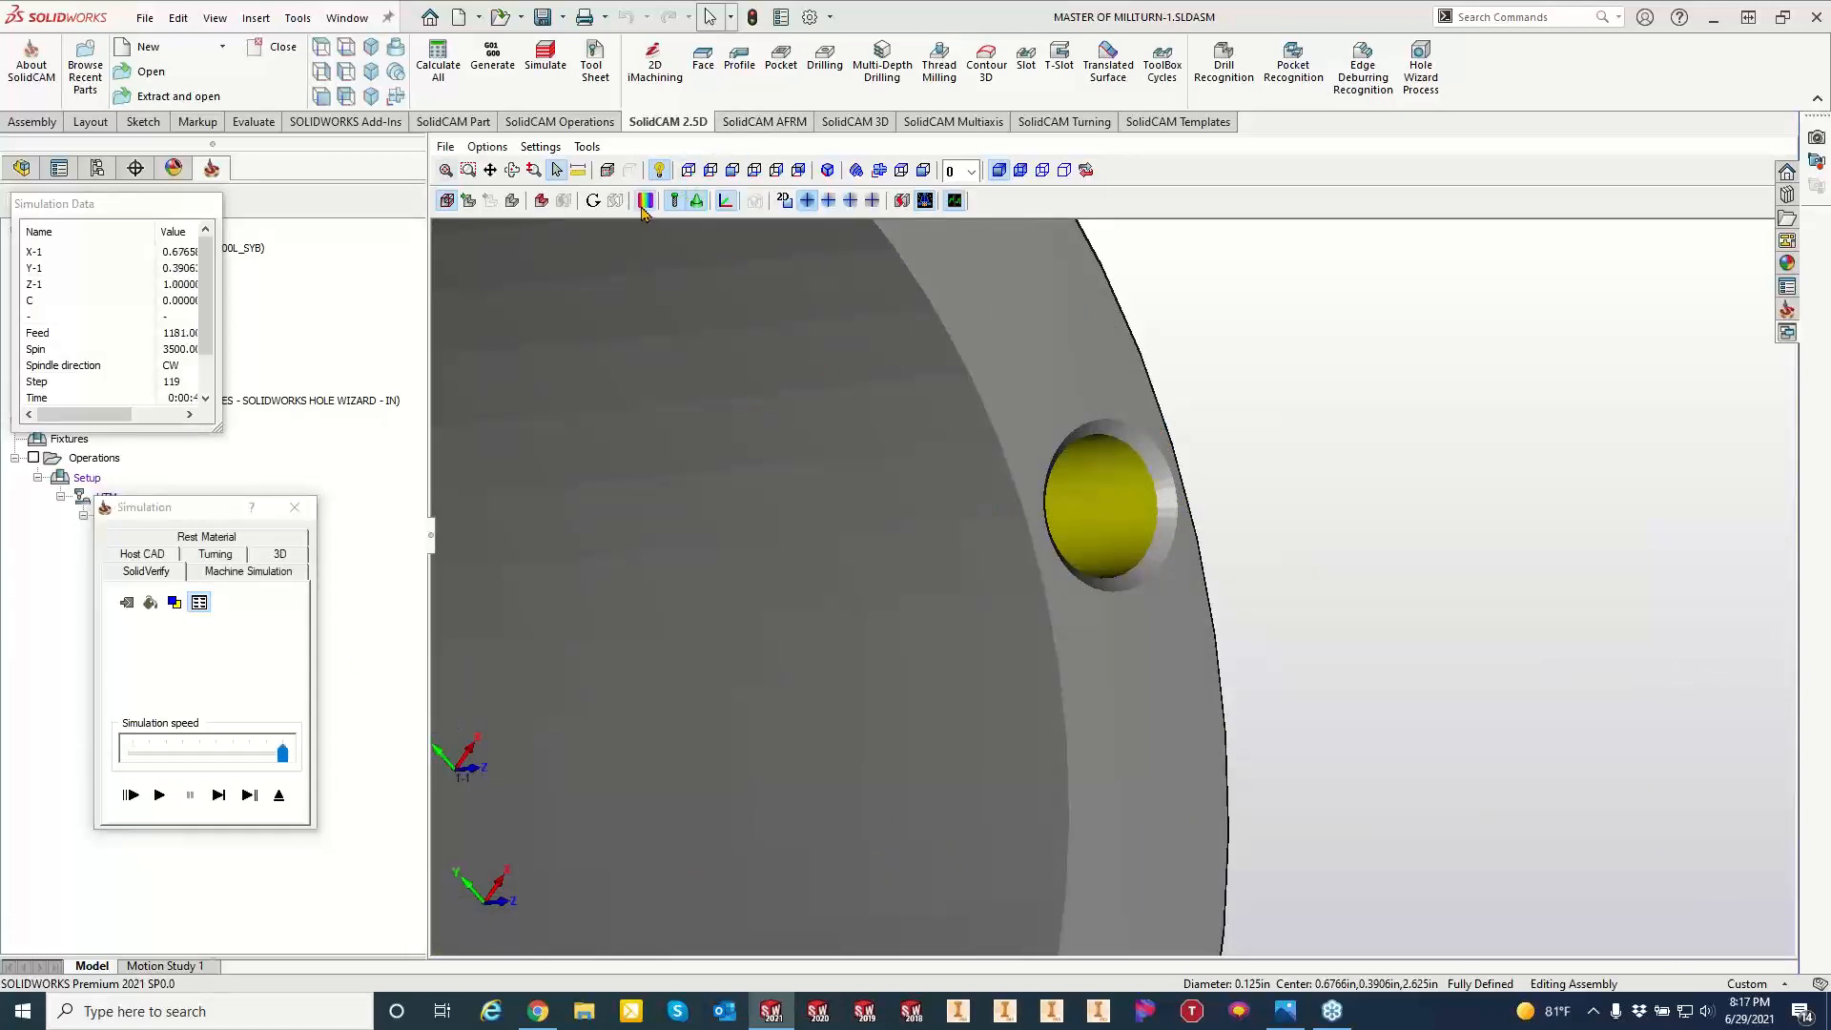
# Compare the machined stock with the target model, then close the simulation and the drilling operation.
pyautogui.click(644, 204)
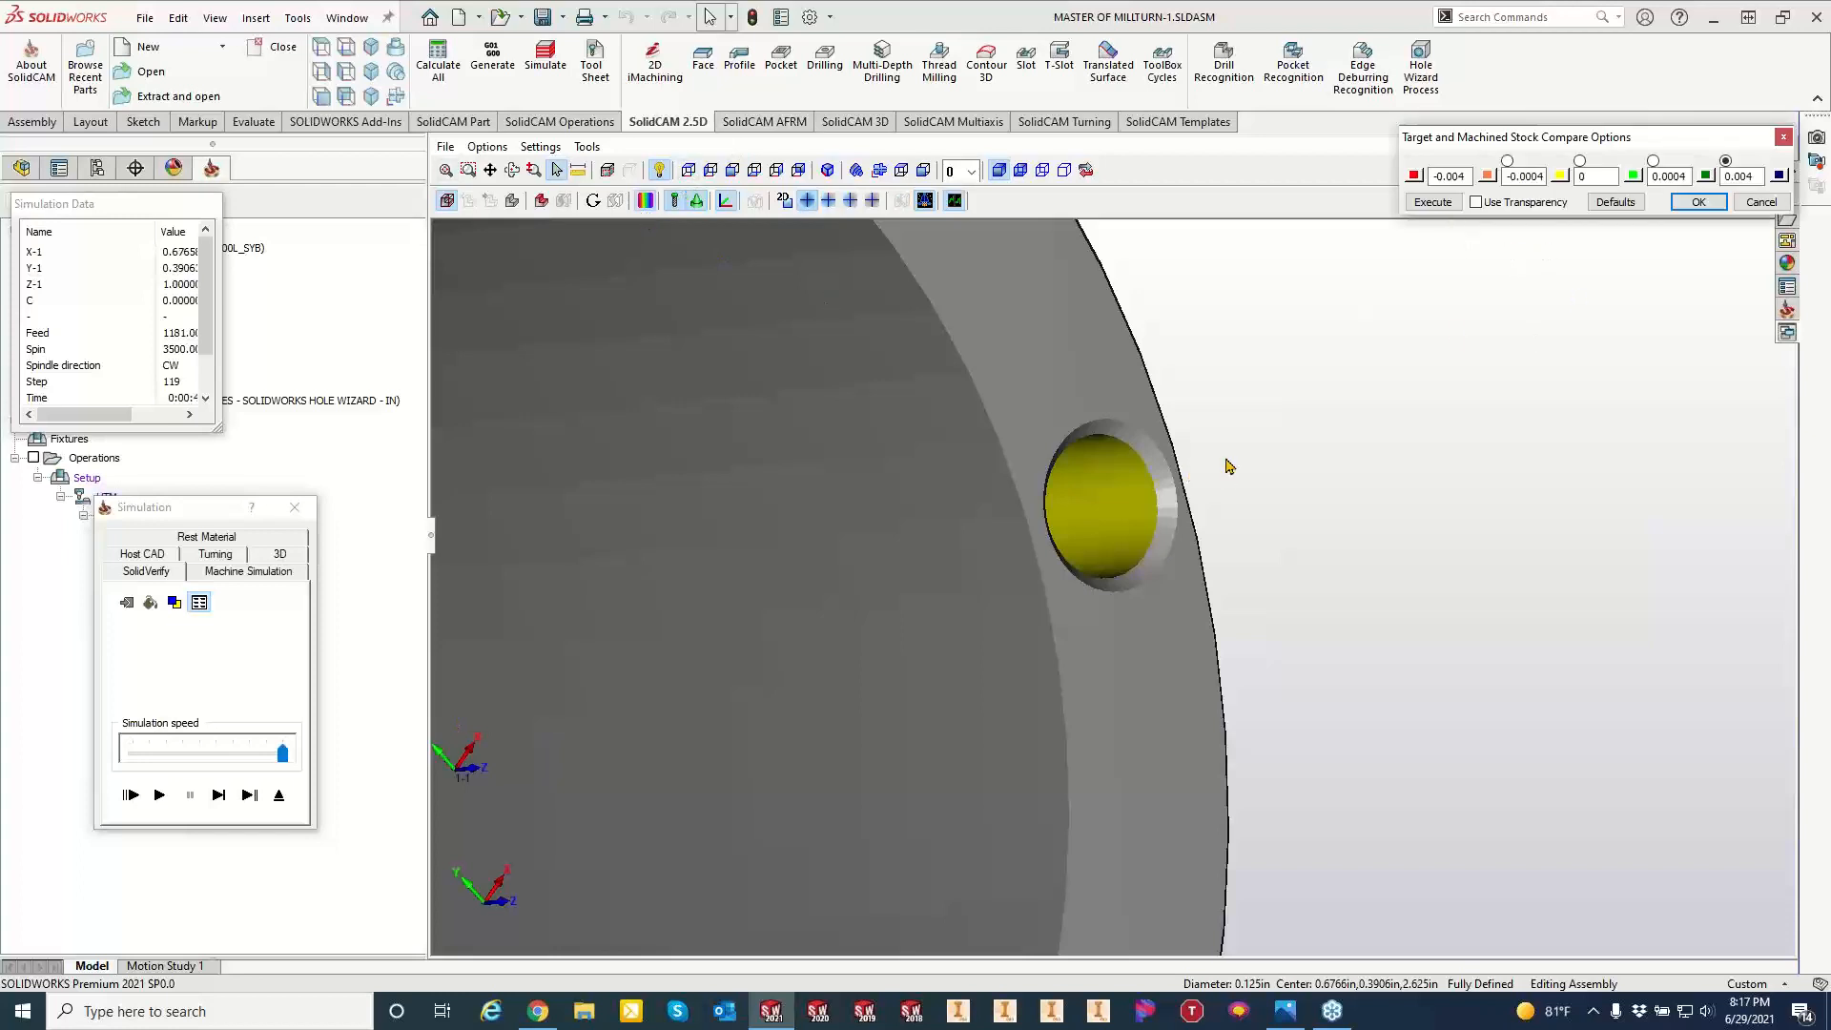
pyautogui.click(1432, 202)
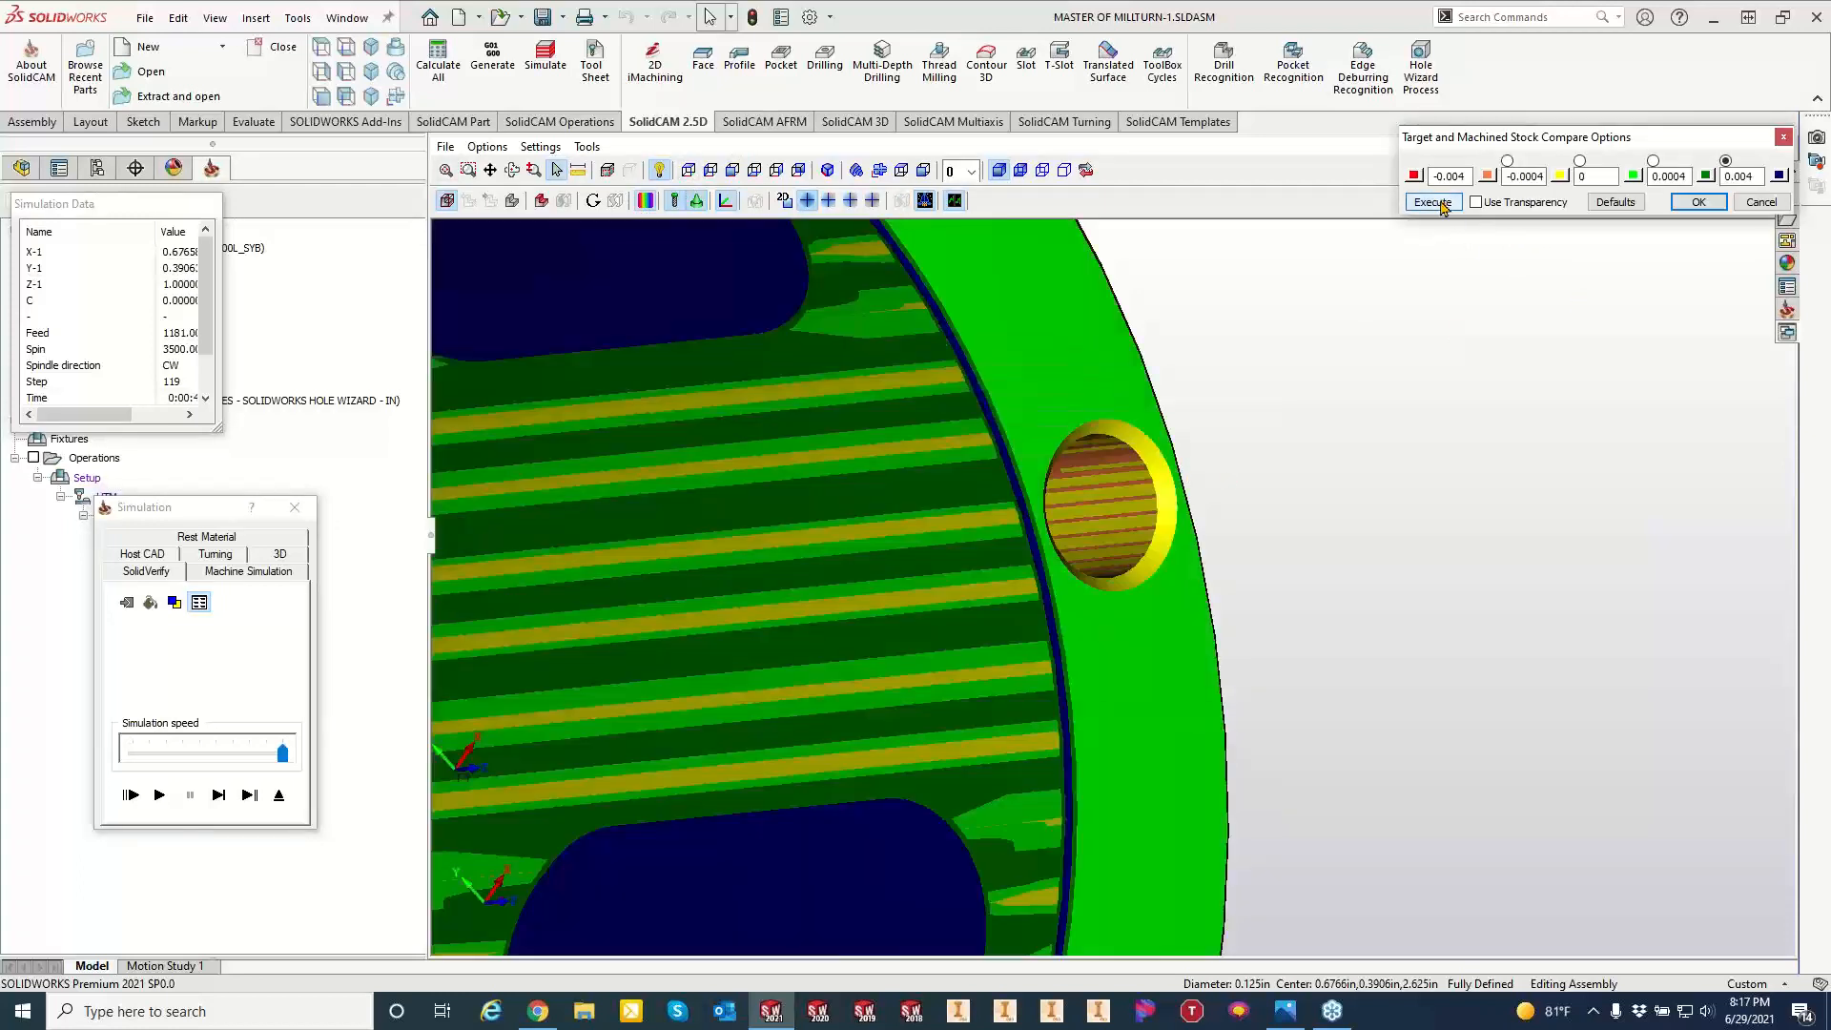
pyautogui.click(1602, 180)
pyautogui.click(295, 506)
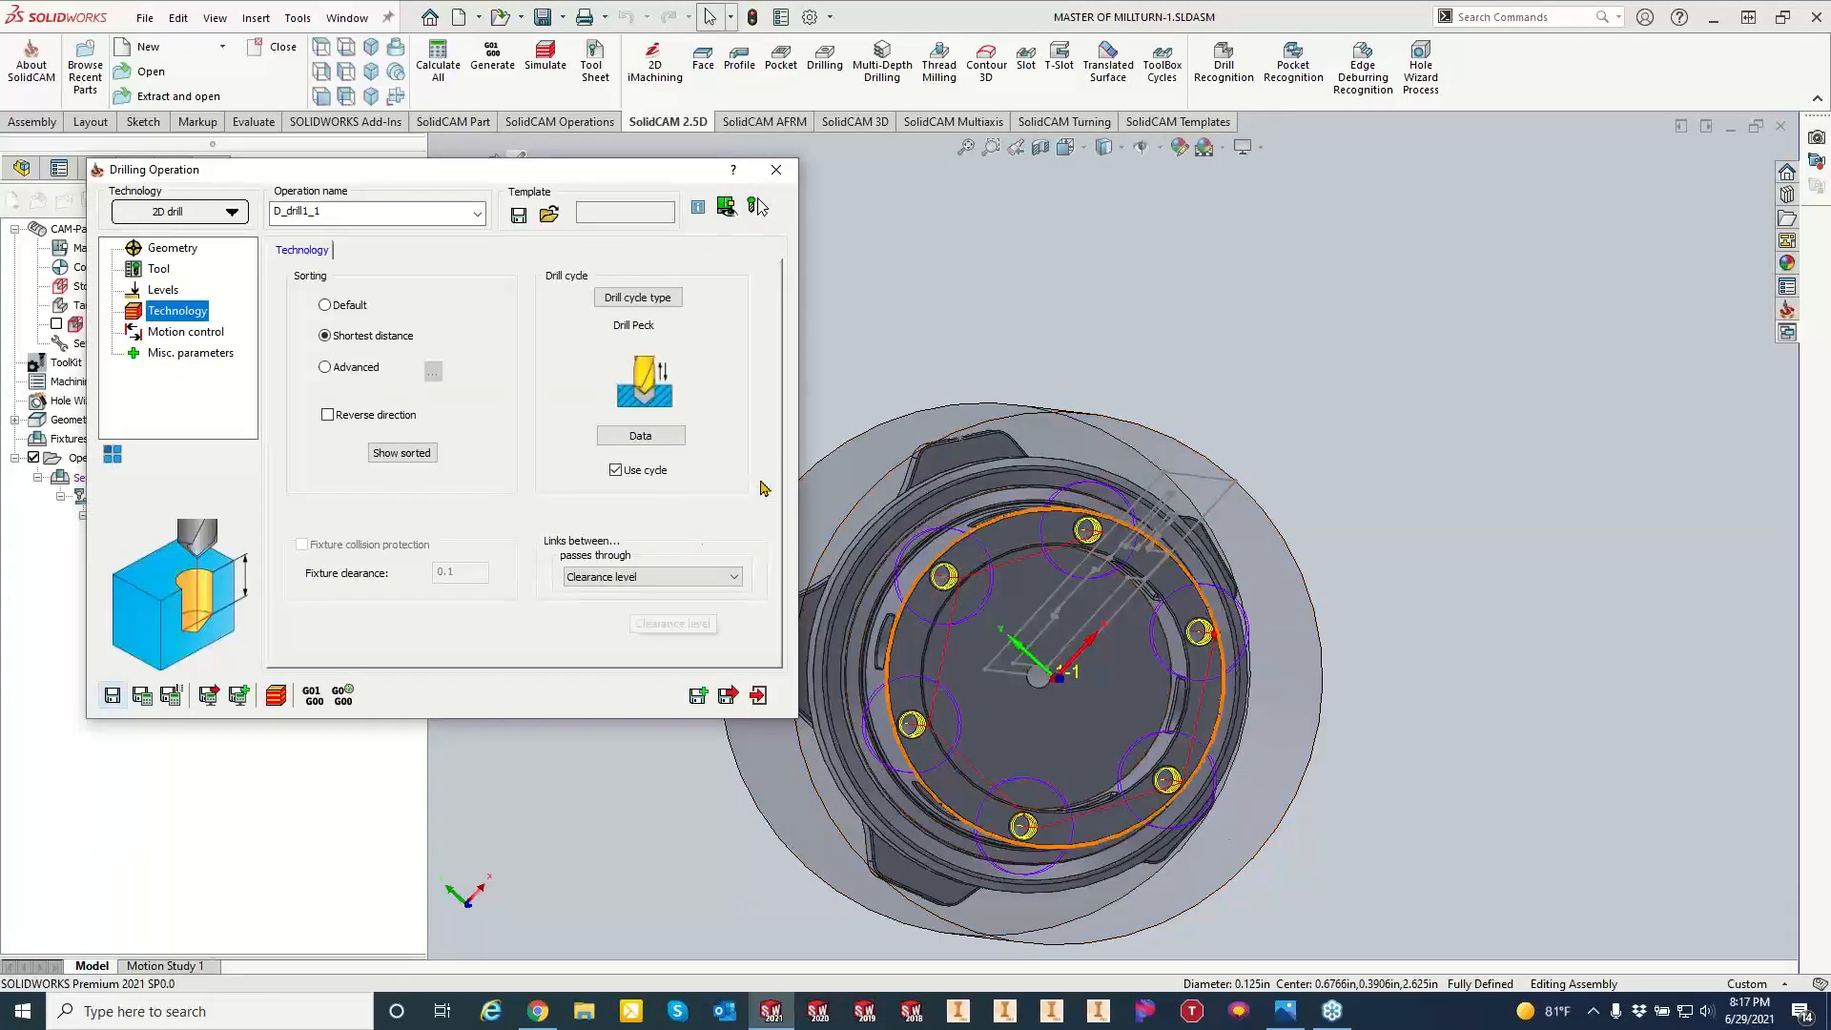
pyautogui.click(774, 172)
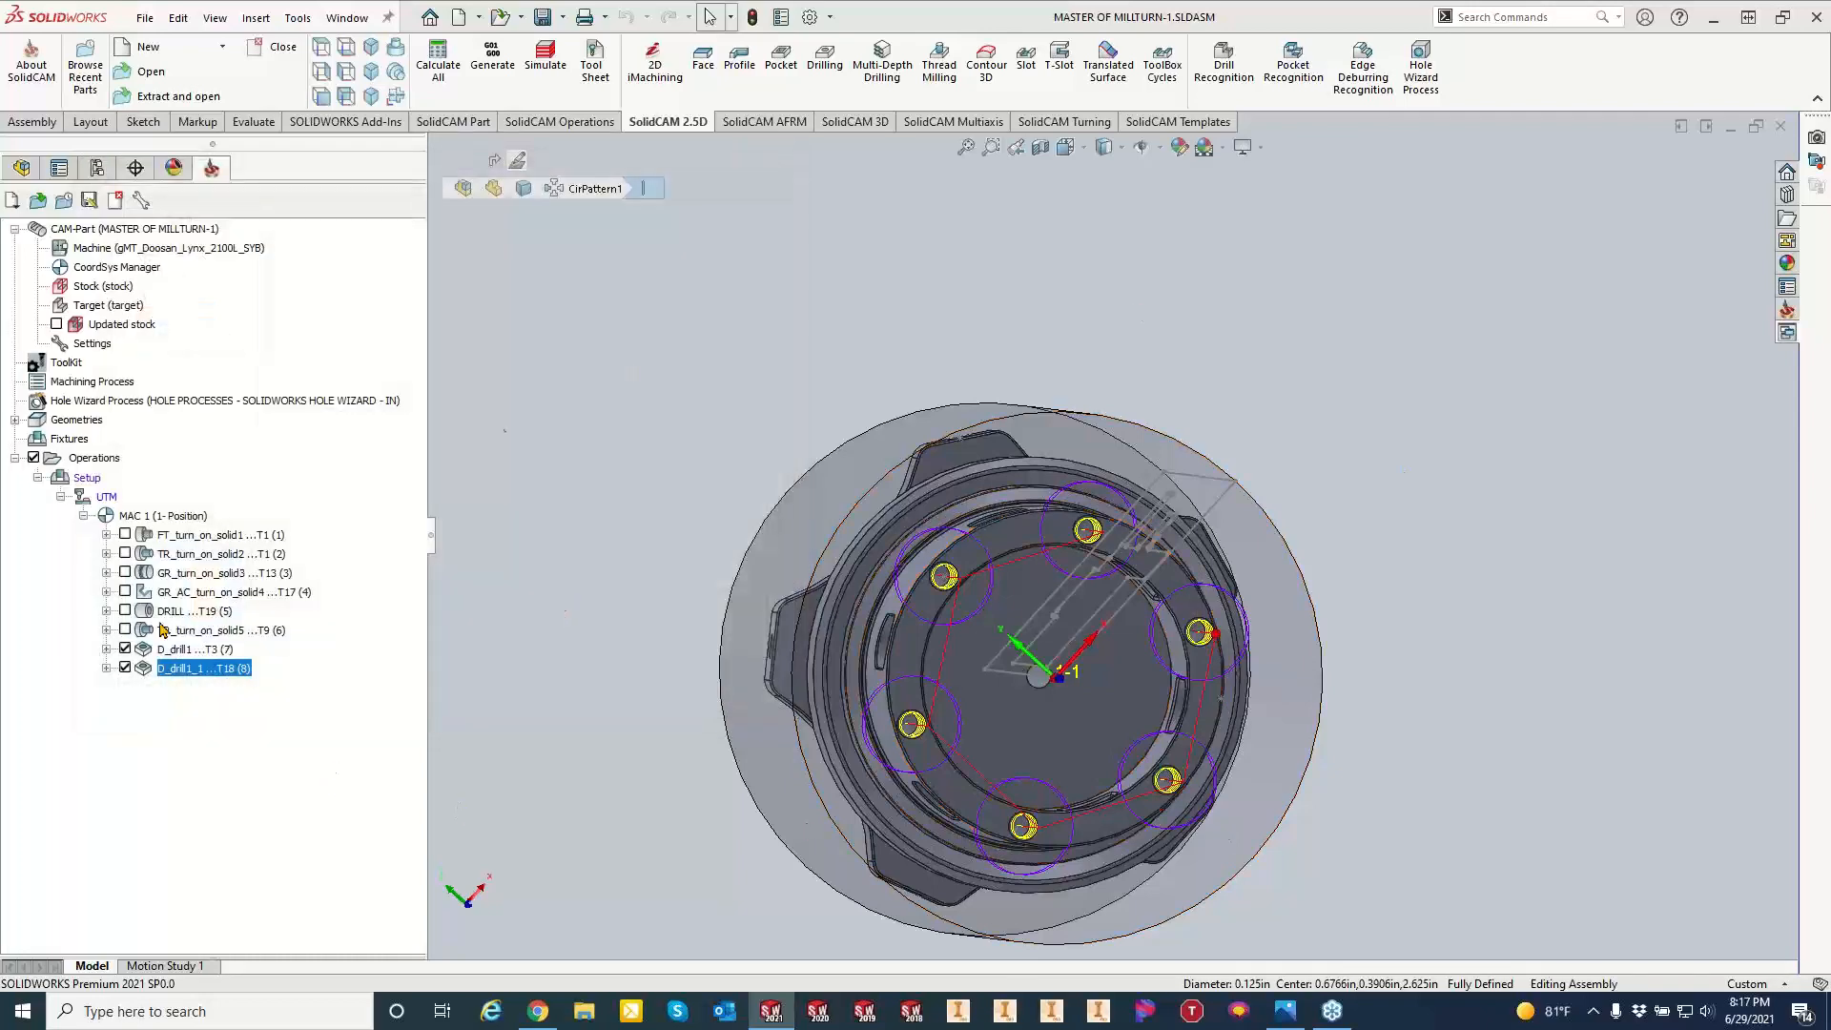
# Open a combined SolidVerify simulation of the D_drill1 and D_drill1_1 operations.
pyautogui.keyDown('ctrl'); pyautogui.click(194, 650); pyautogui.keyUp('ctrl')
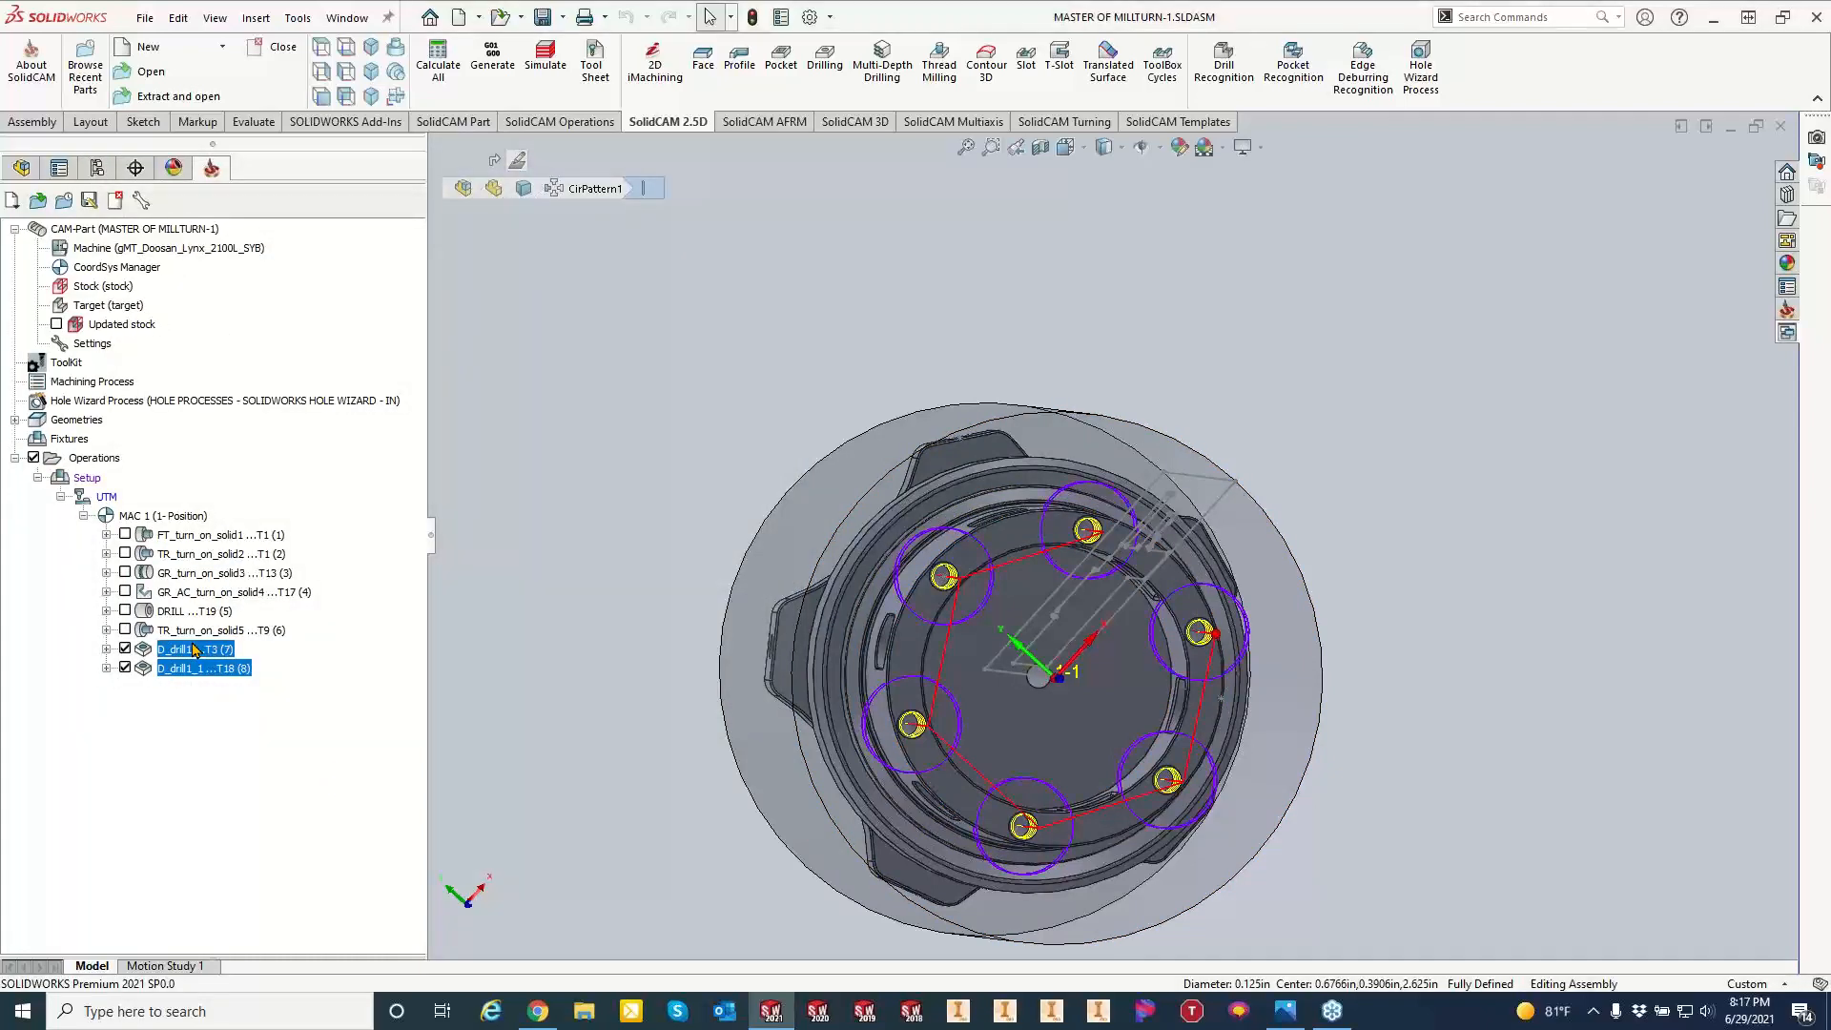
pyautogui.rightClick(198, 654)
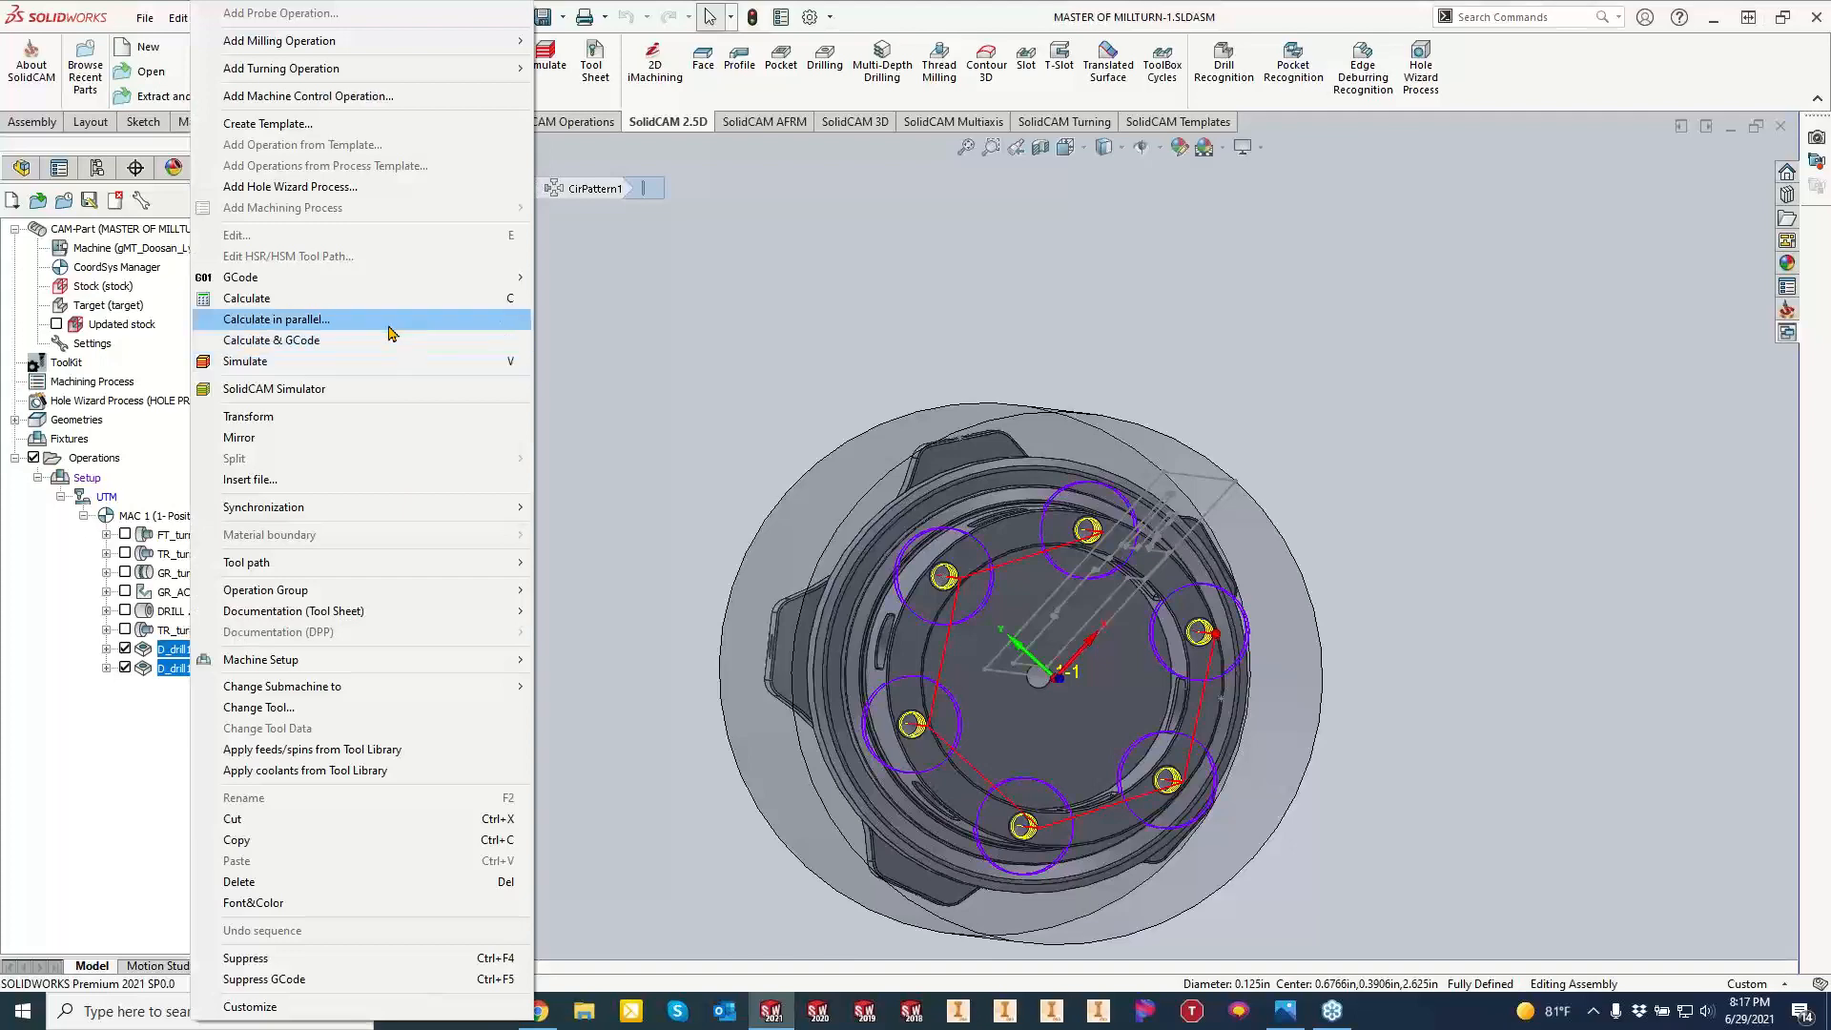
pyautogui.click(329, 363)
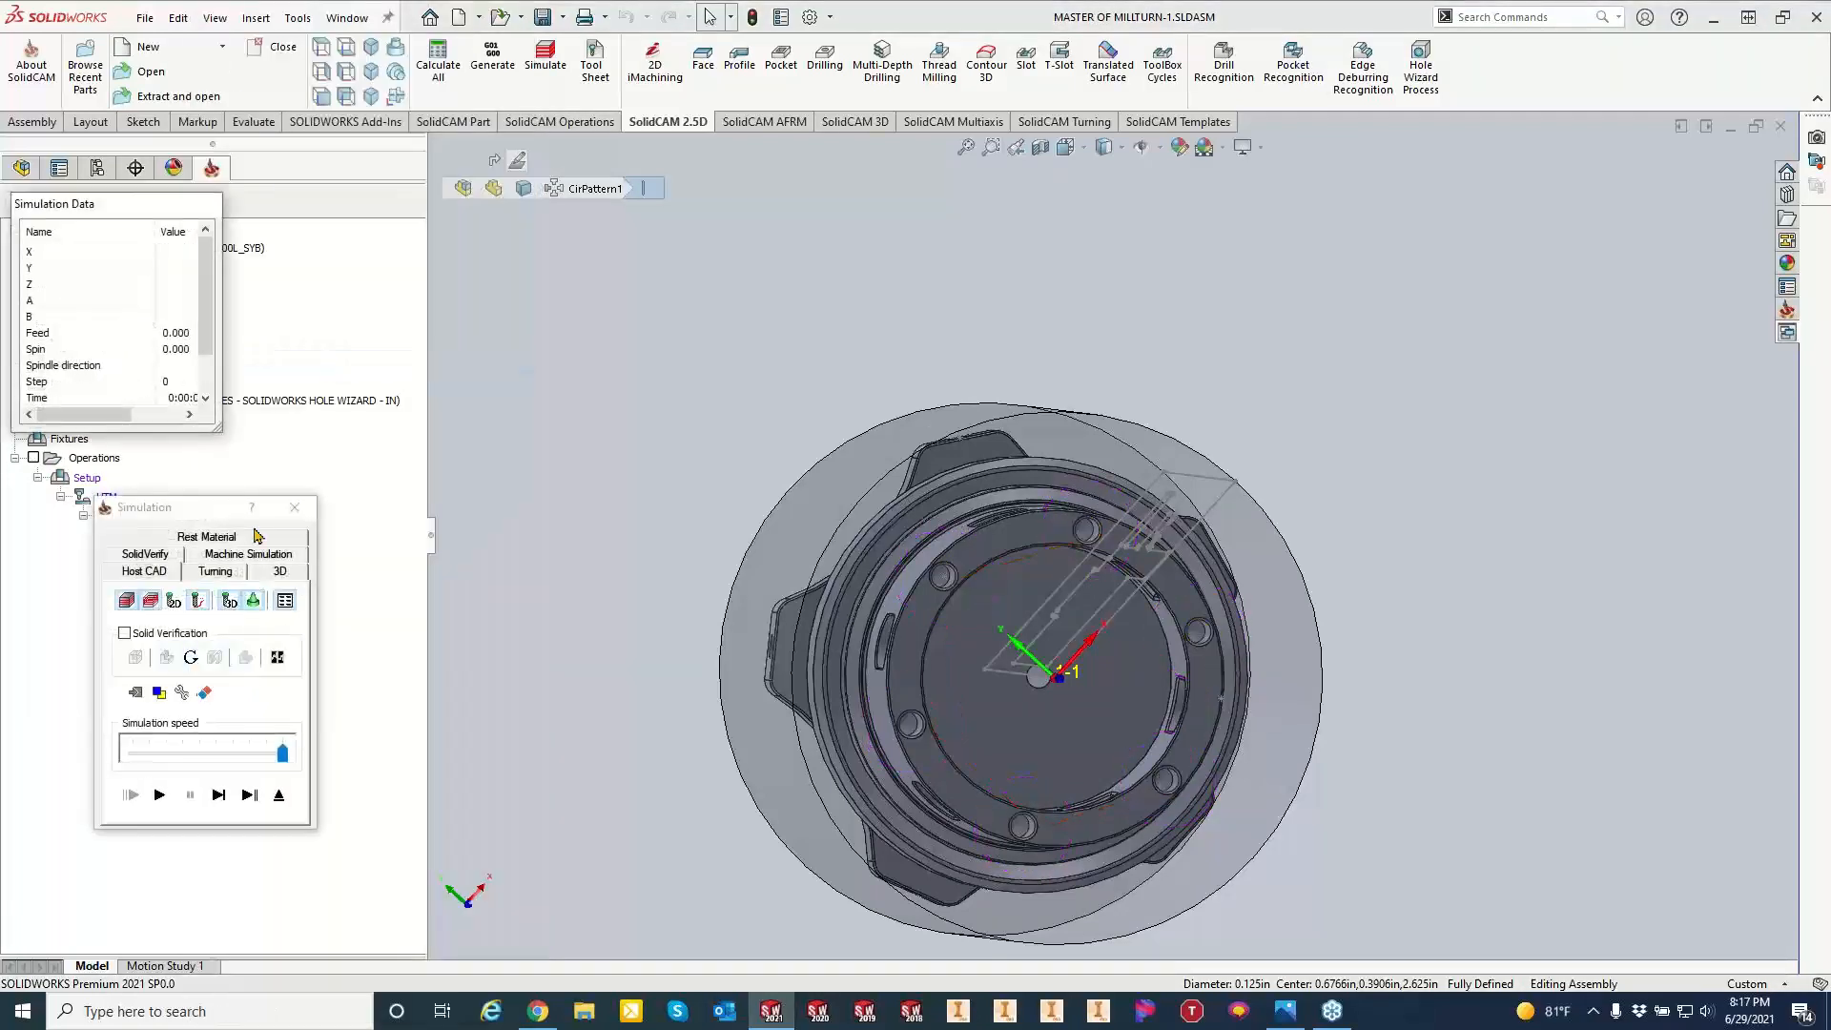
pyautogui.click(145, 554)
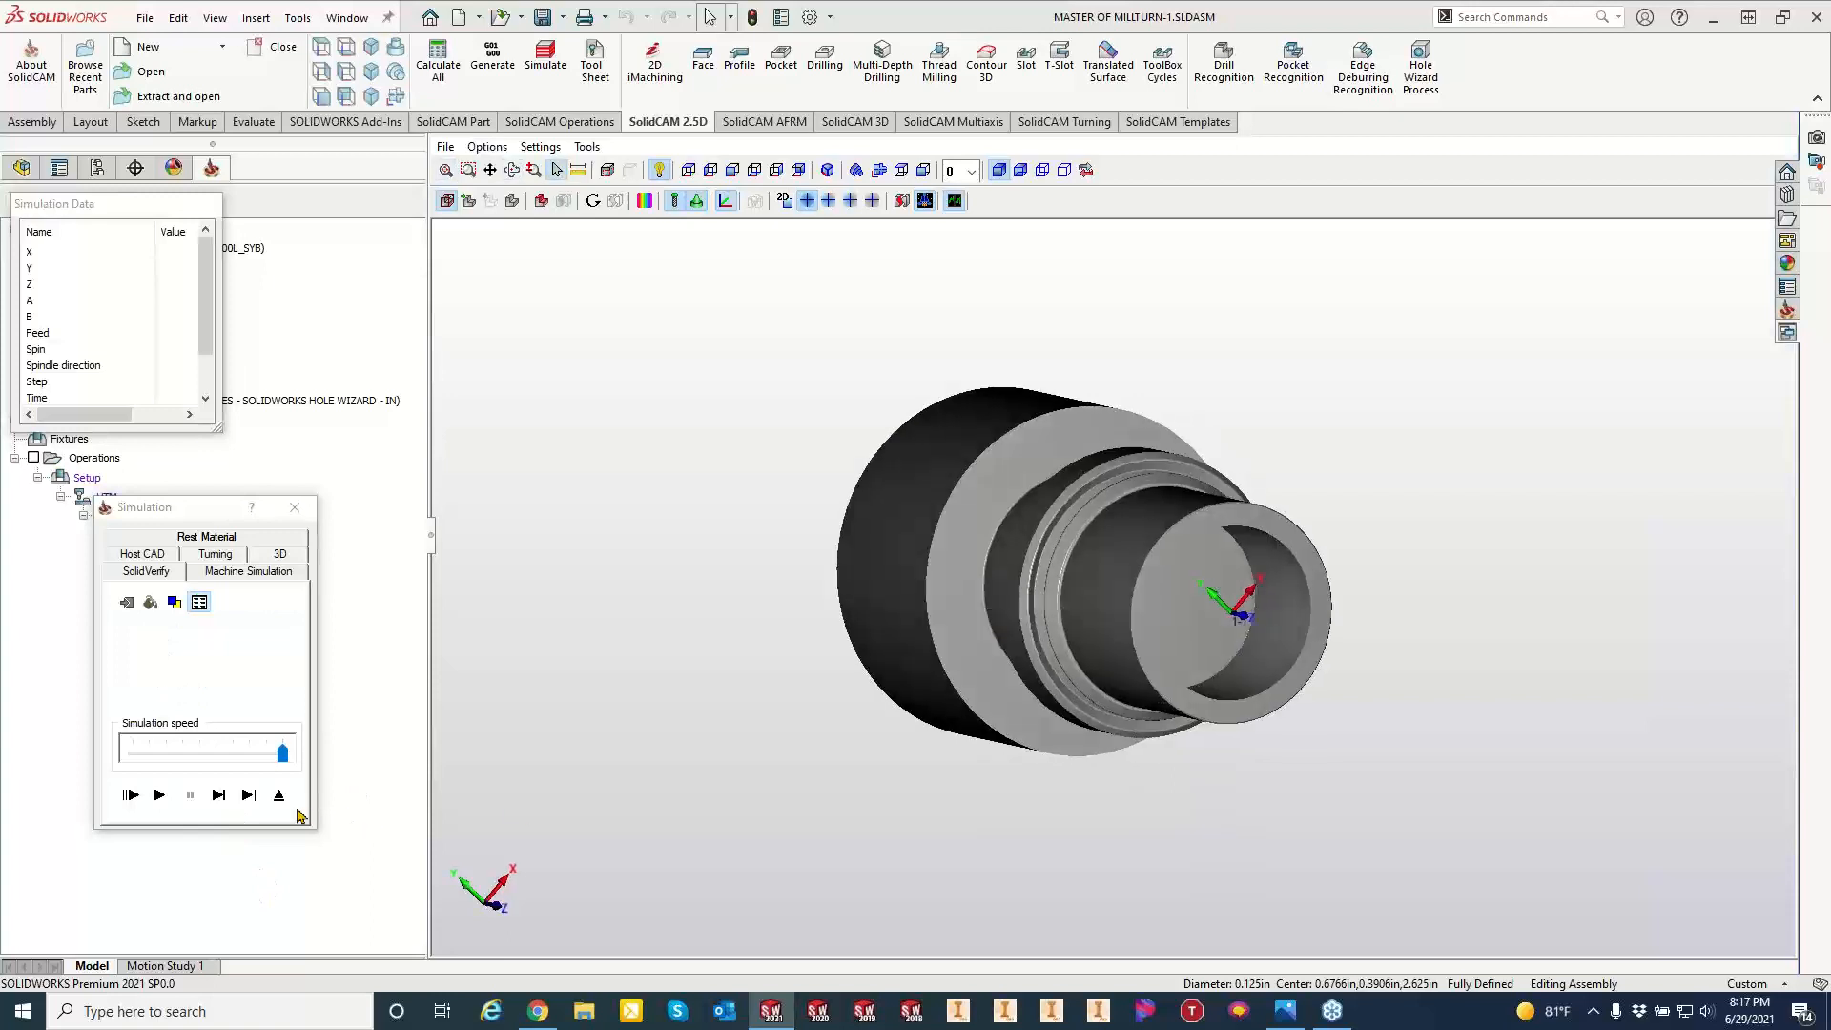
# Advance the SolidVerify simulation move by move through the spot drilling of all six front-face holes.
pyautogui.click(218, 799)
pyautogui.click(218, 799)
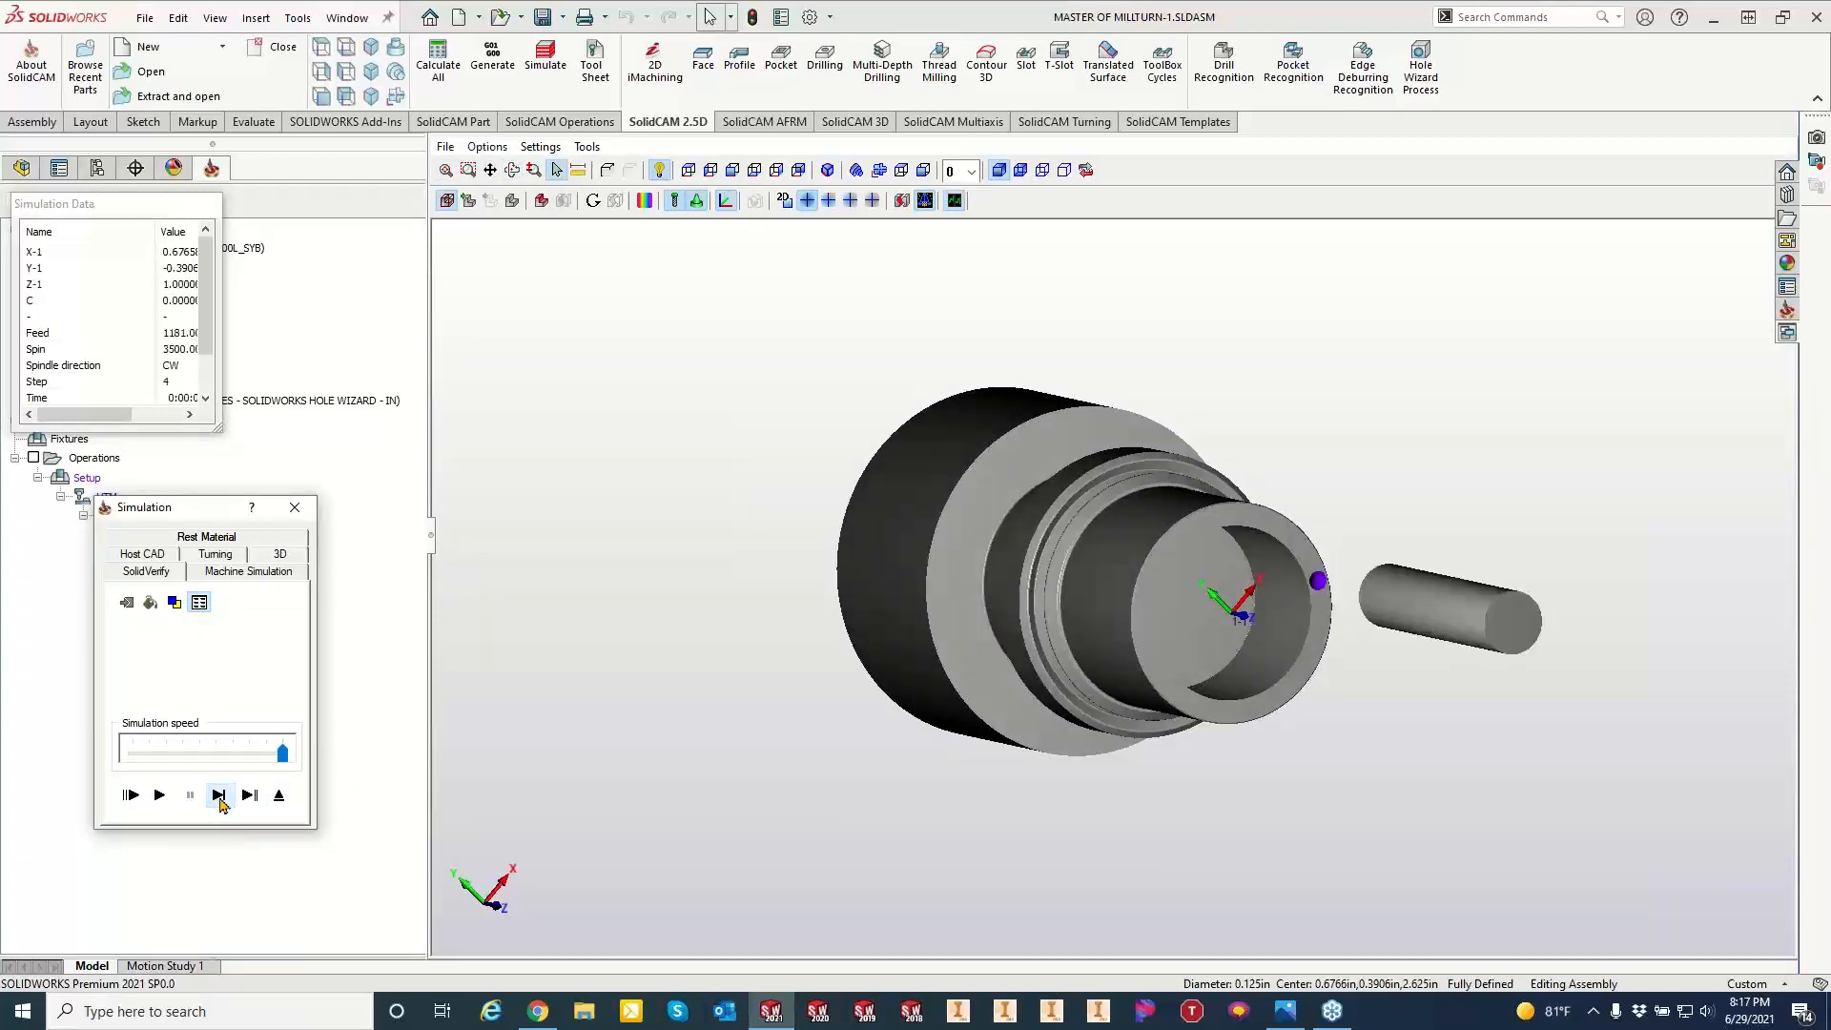
pyautogui.click(219, 799)
pyautogui.click(224, 796)
pyautogui.click(224, 796)
pyautogui.click(225, 795)
pyautogui.click(225, 796)
pyautogui.click(225, 797)
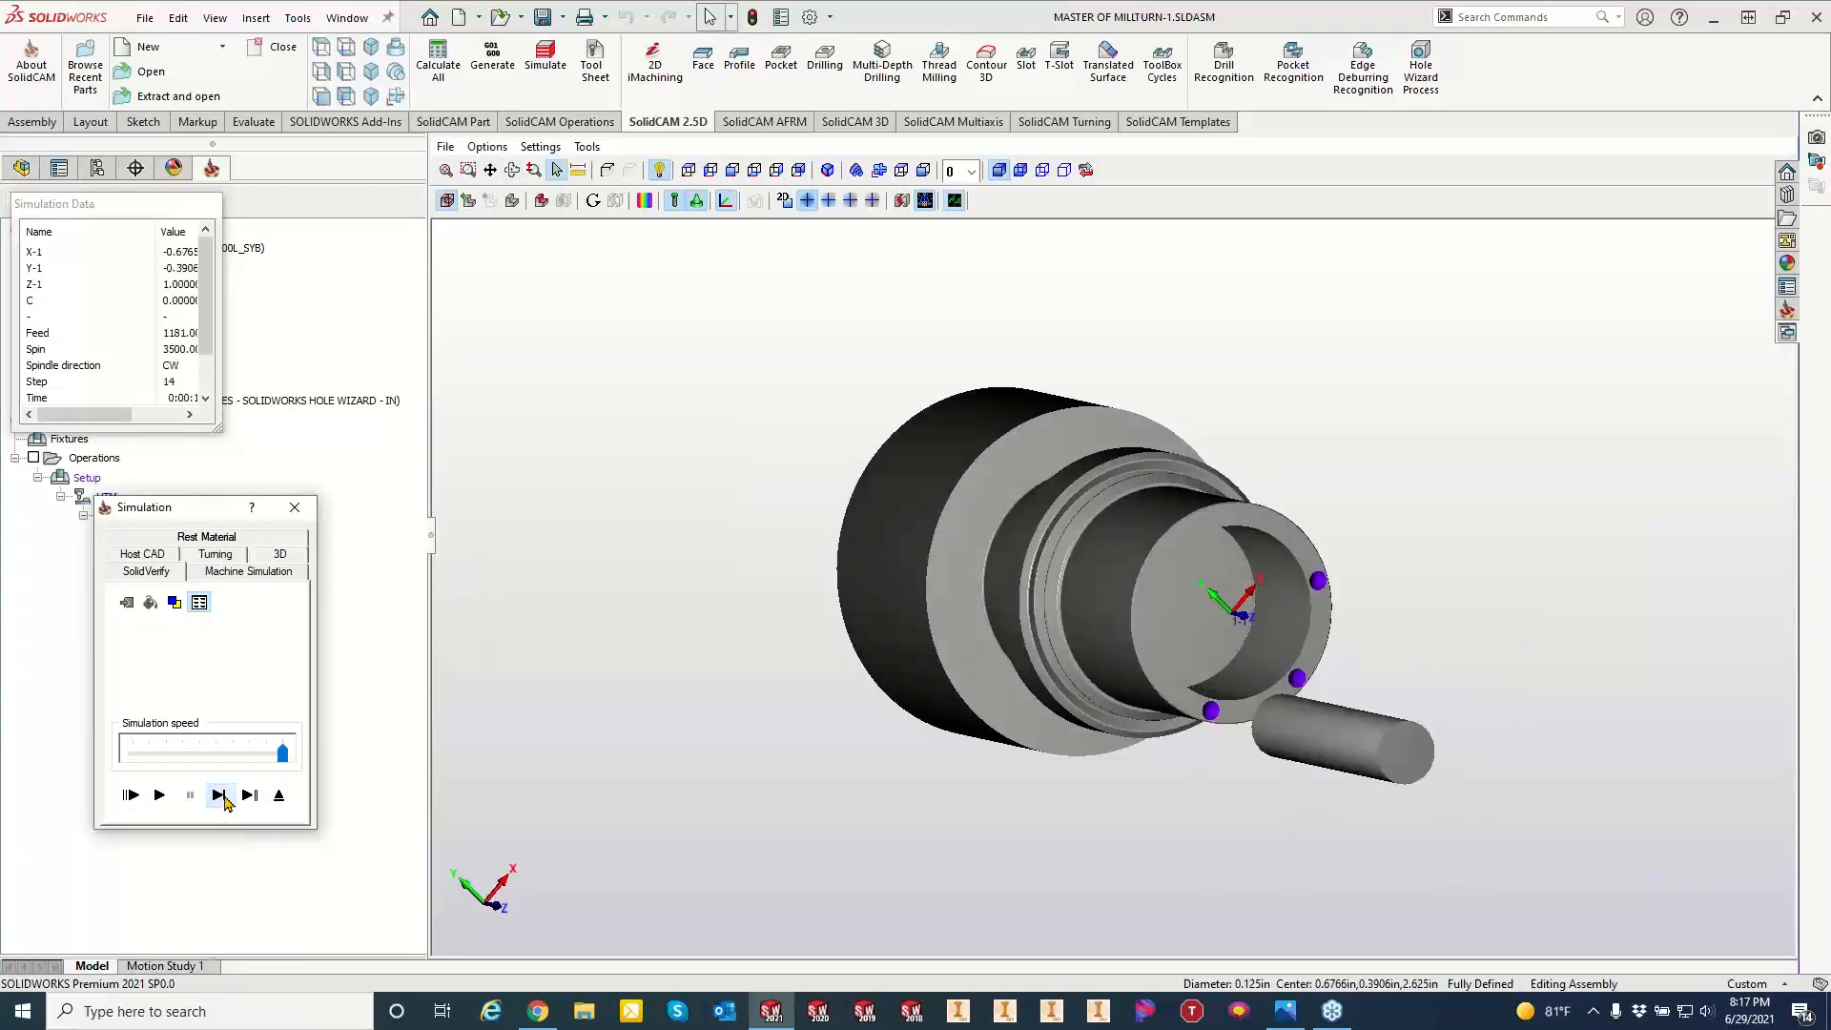
pyautogui.click(225, 796)
pyautogui.click(225, 796)
pyautogui.click(225, 796)
pyautogui.click(225, 796)
pyautogui.click(225, 796)
pyautogui.click(225, 797)
pyautogui.click(225, 796)
pyautogui.click(225, 796)
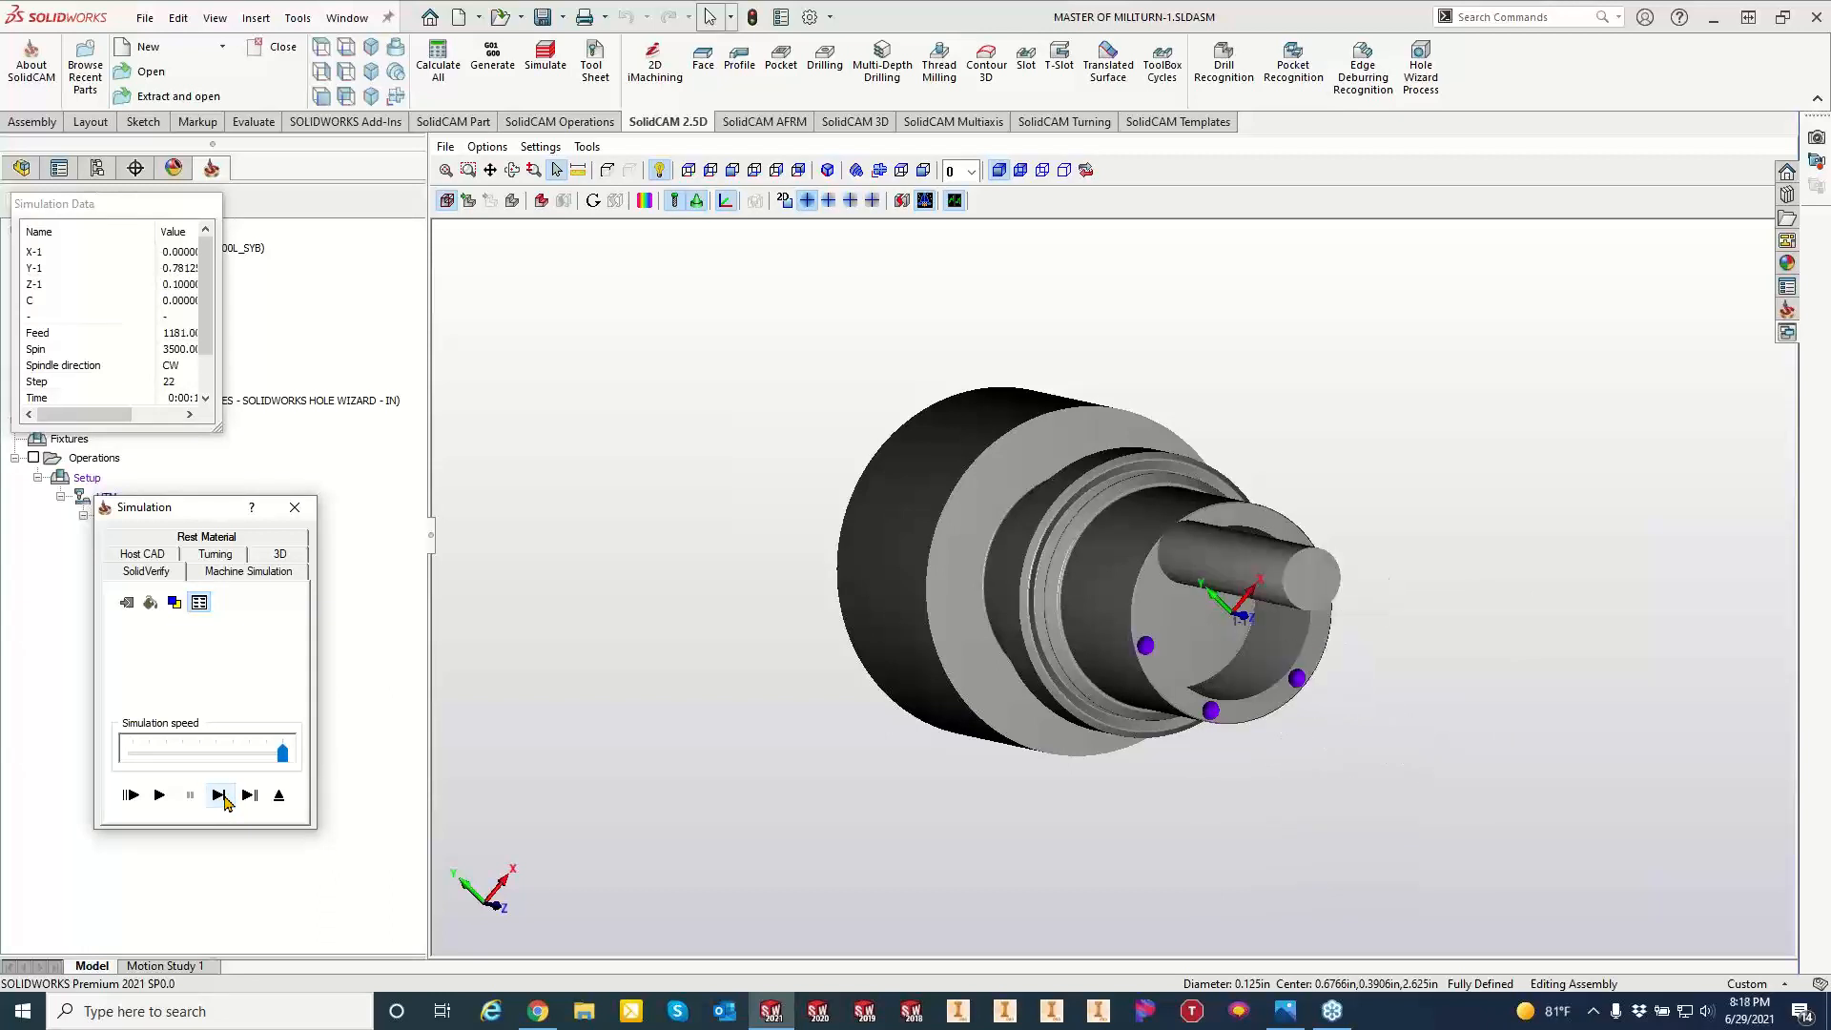
pyautogui.click(225, 796)
pyautogui.click(225, 796)
pyautogui.click(225, 796)
pyautogui.click(225, 796)
pyautogui.click(225, 796)
pyautogui.click(225, 796)
pyautogui.click(225, 797)
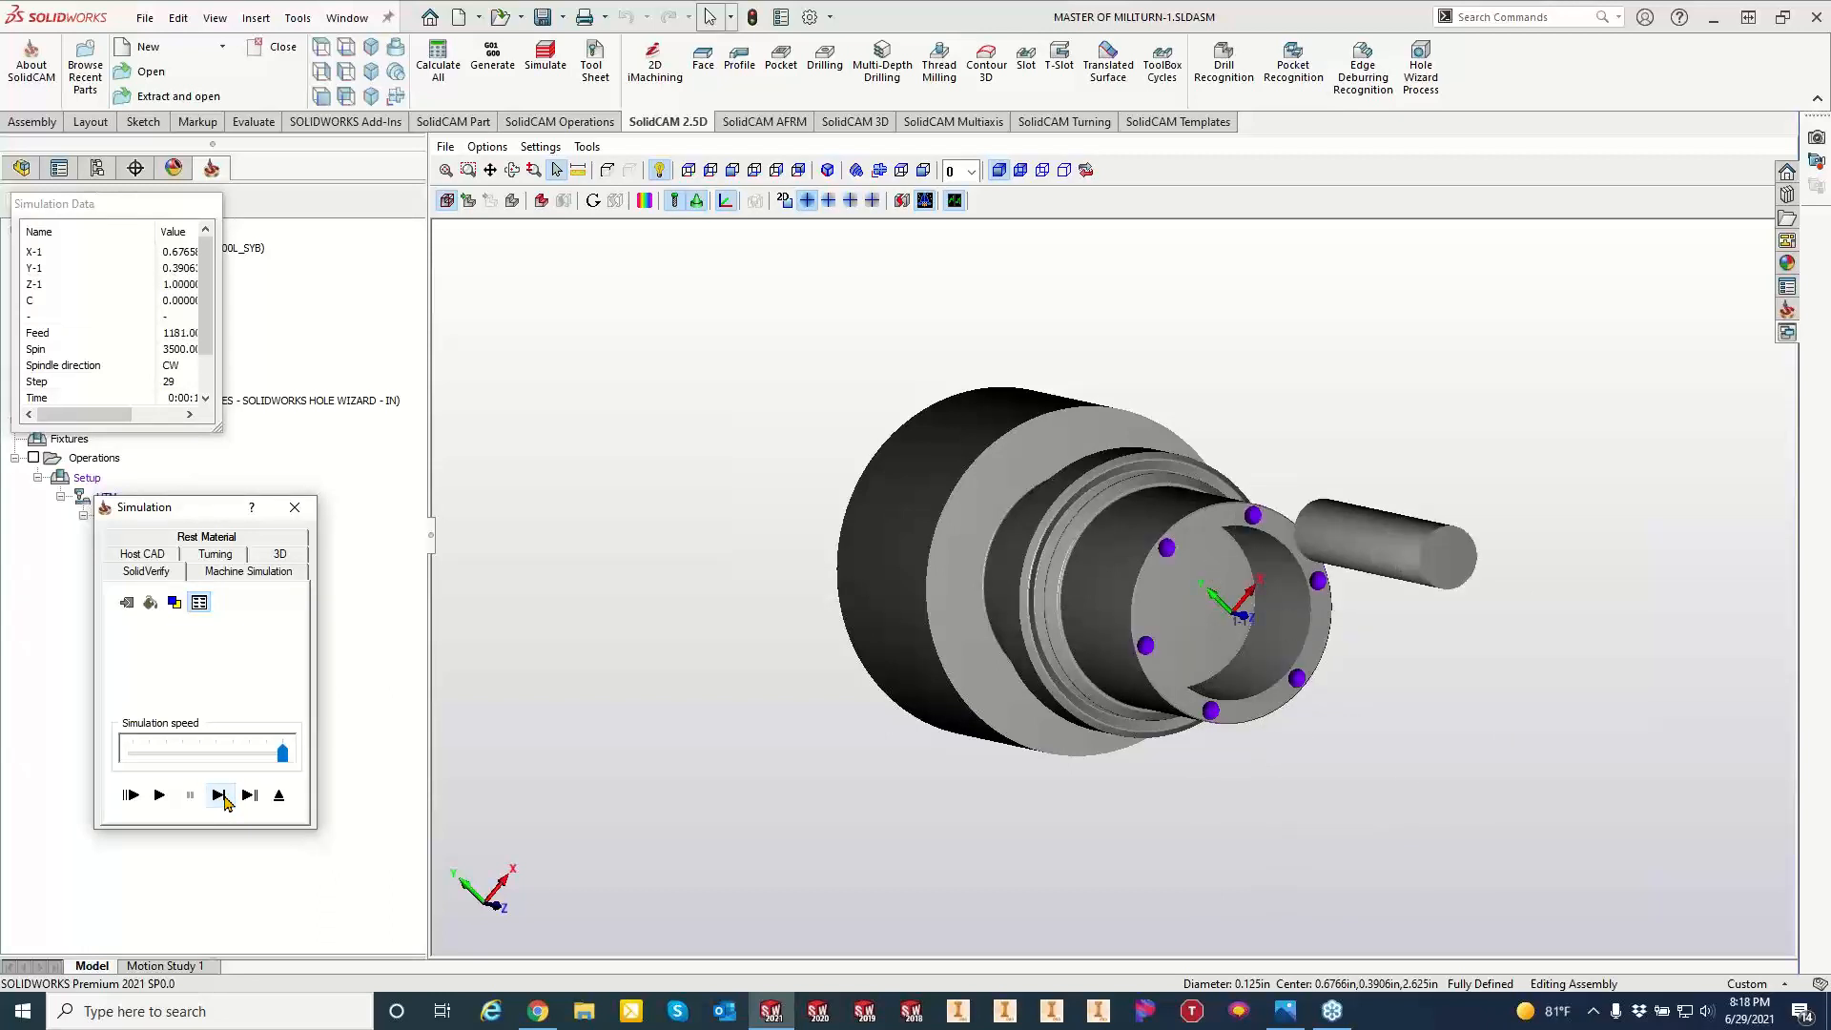
# Advance move by move through the peck drilling of the first hole, then close the simulation.
pyautogui.click(225, 796)
pyautogui.click(225, 796)
pyautogui.click(225, 797)
pyautogui.click(225, 796)
pyautogui.click(225, 796)
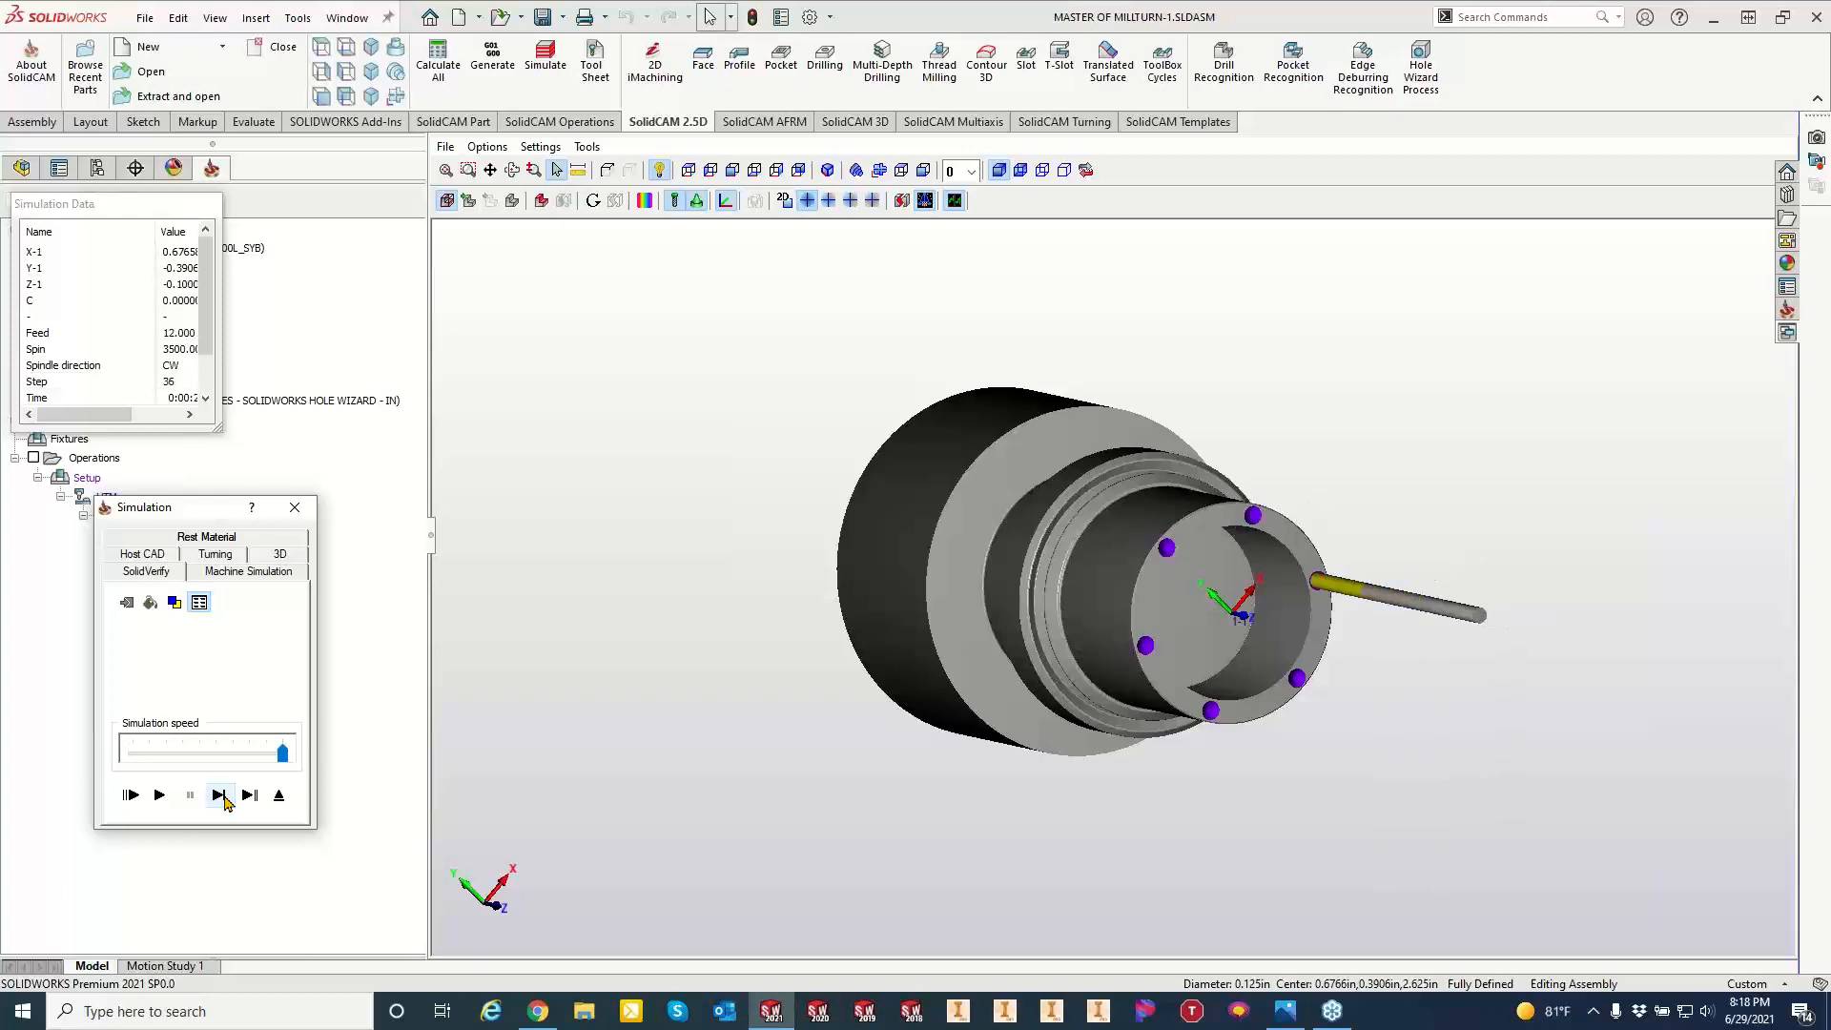
pyautogui.click(225, 796)
pyautogui.click(225, 796)
pyautogui.click(222, 797)
pyautogui.click(222, 797)
pyautogui.click(222, 797)
pyautogui.click(222, 798)
pyautogui.click(222, 797)
pyautogui.click(222, 798)
pyautogui.click(223, 797)
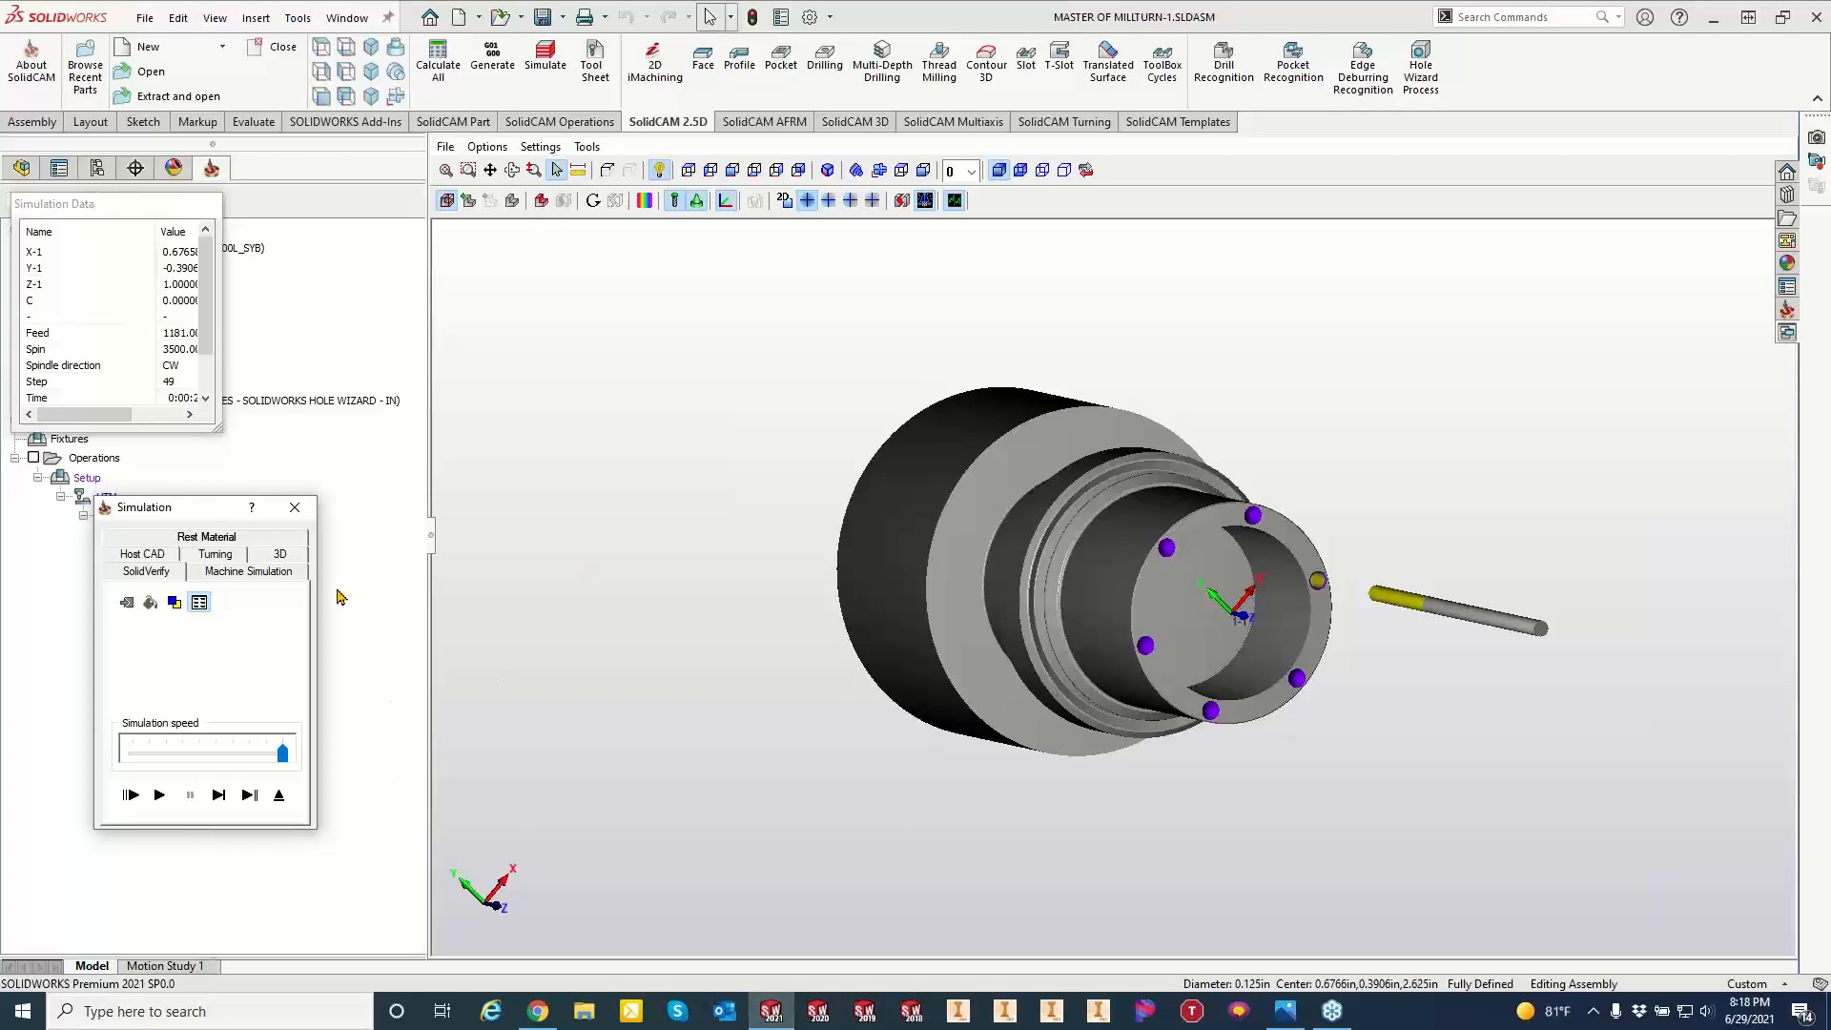
pyautogui.click(294, 507)
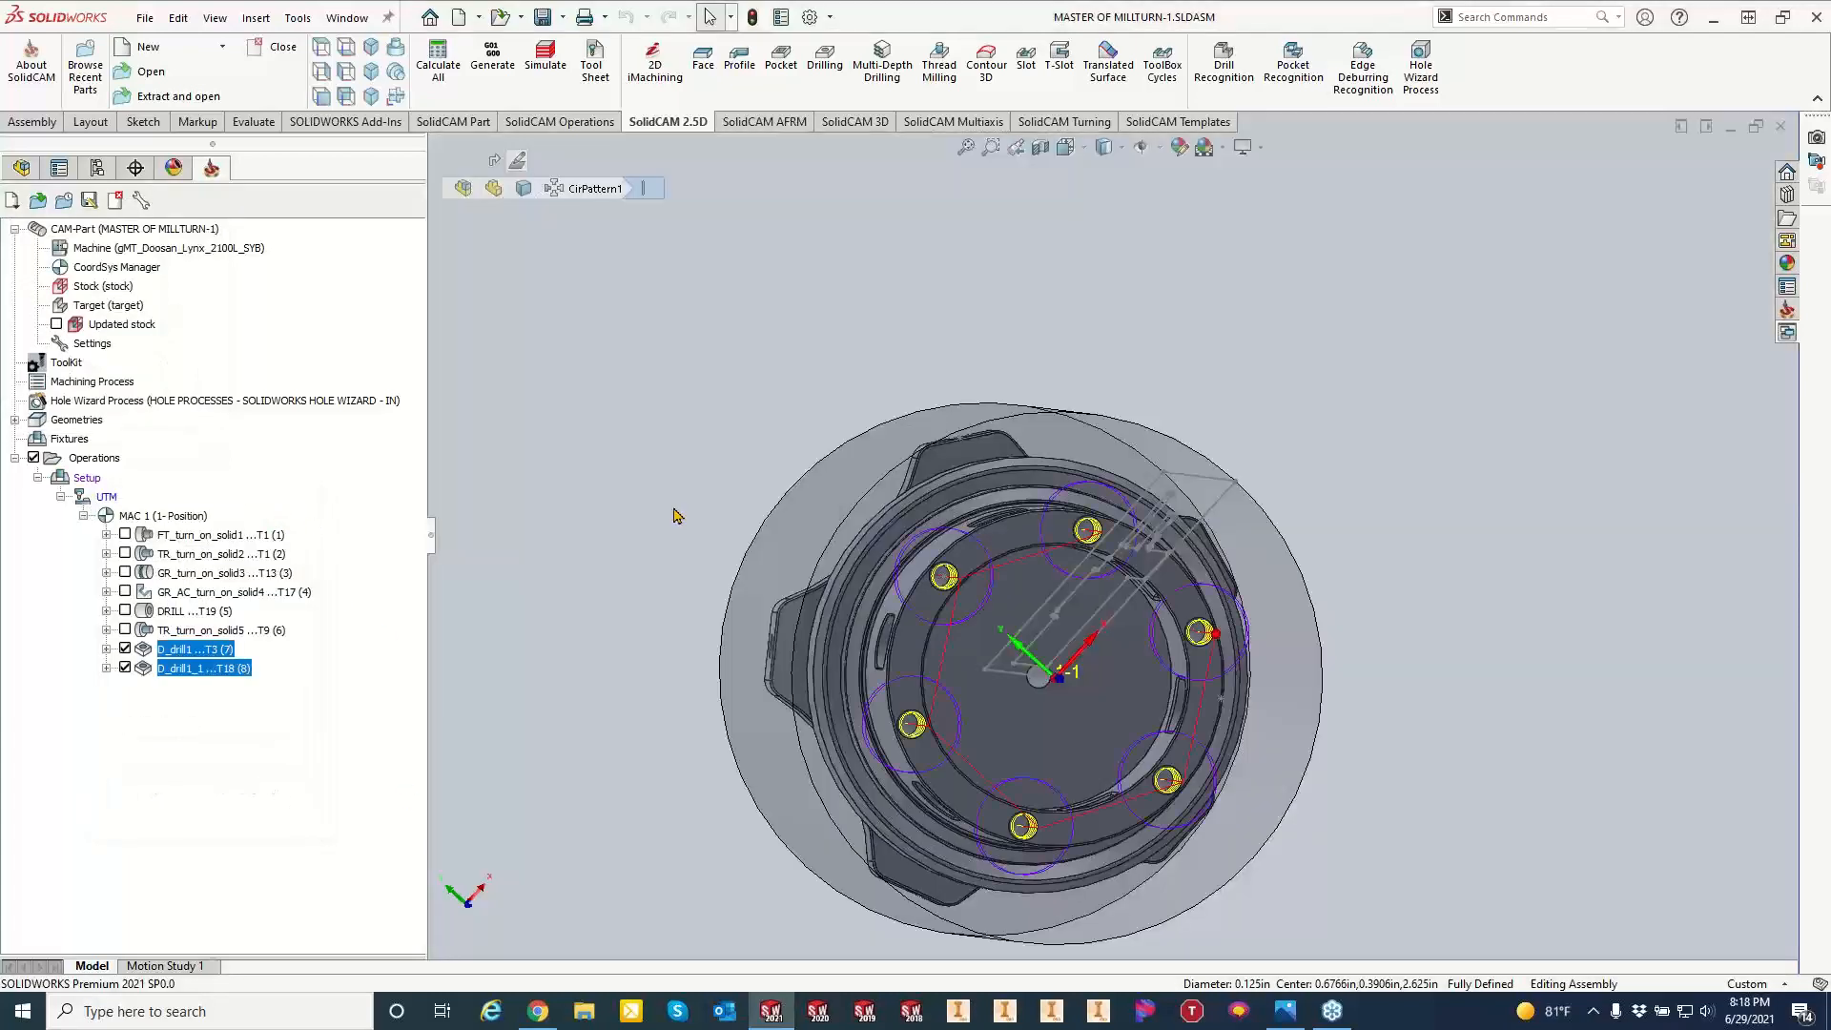
# Try the reversed hole sorting direction in the D_drill1_1 operation, then close the operation without saving.
pyautogui.click(218, 668)
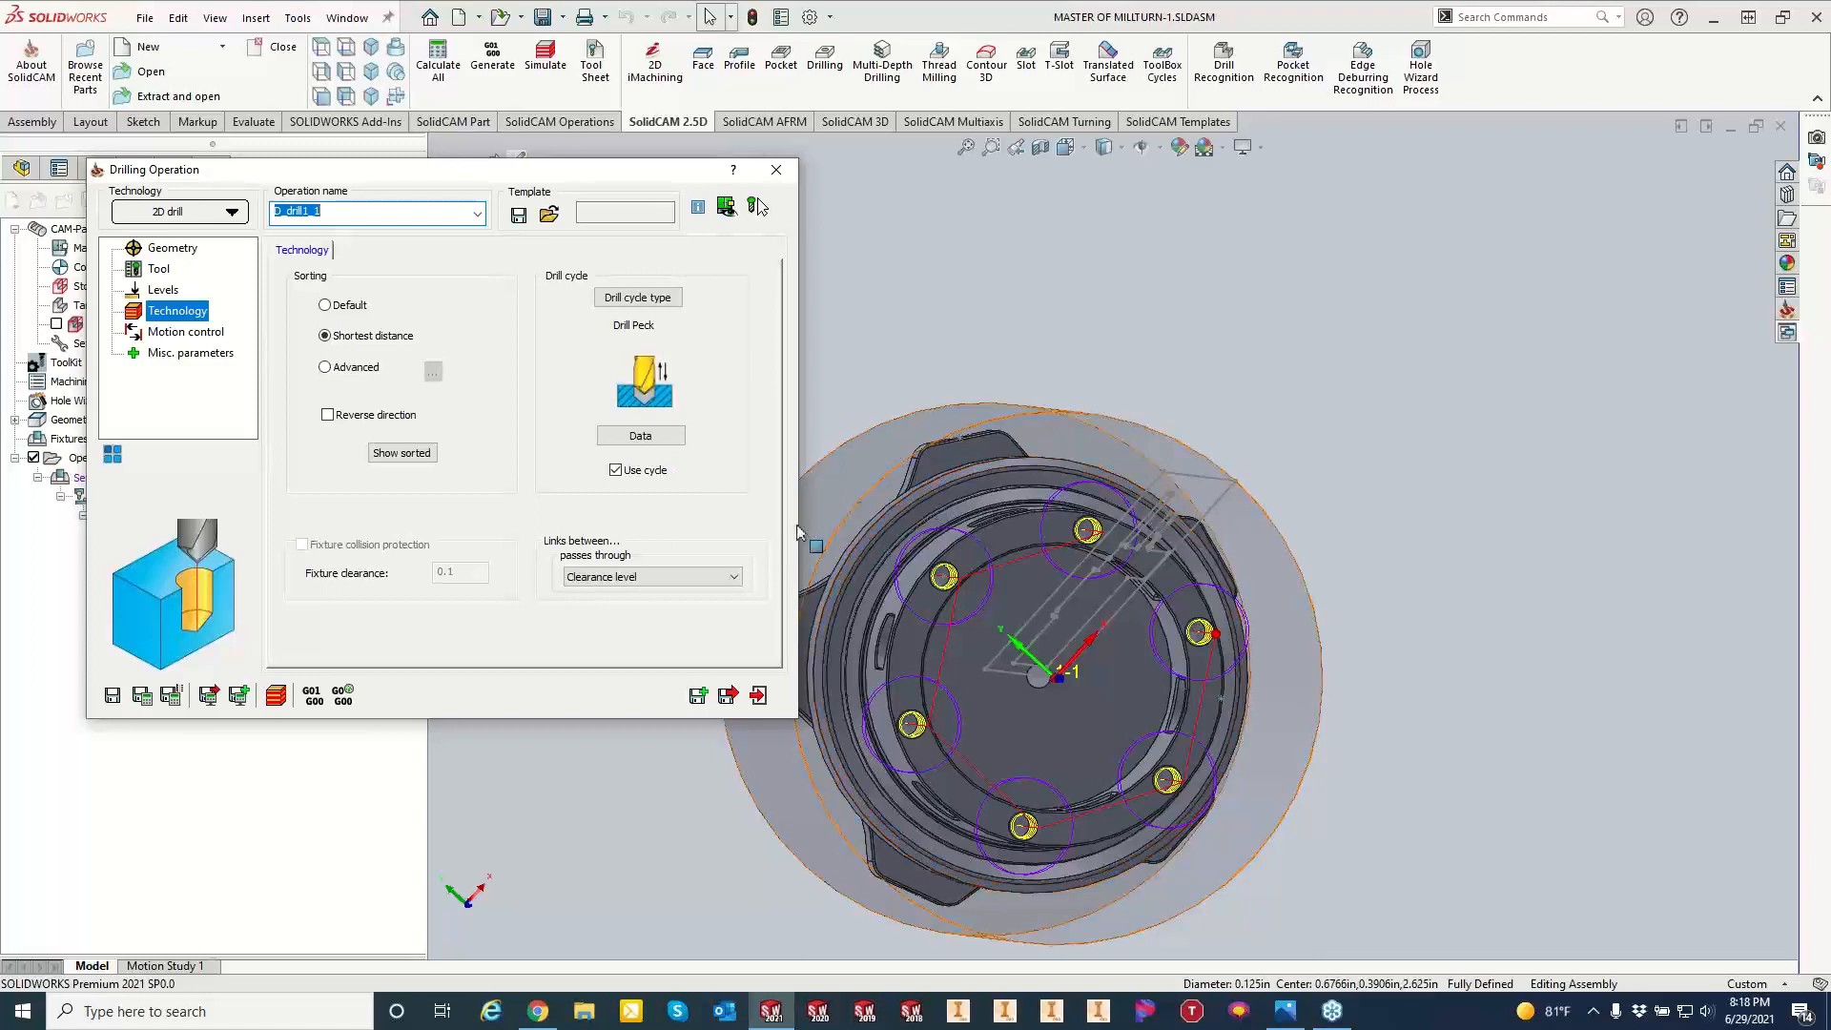
pyautogui.click(330, 416)
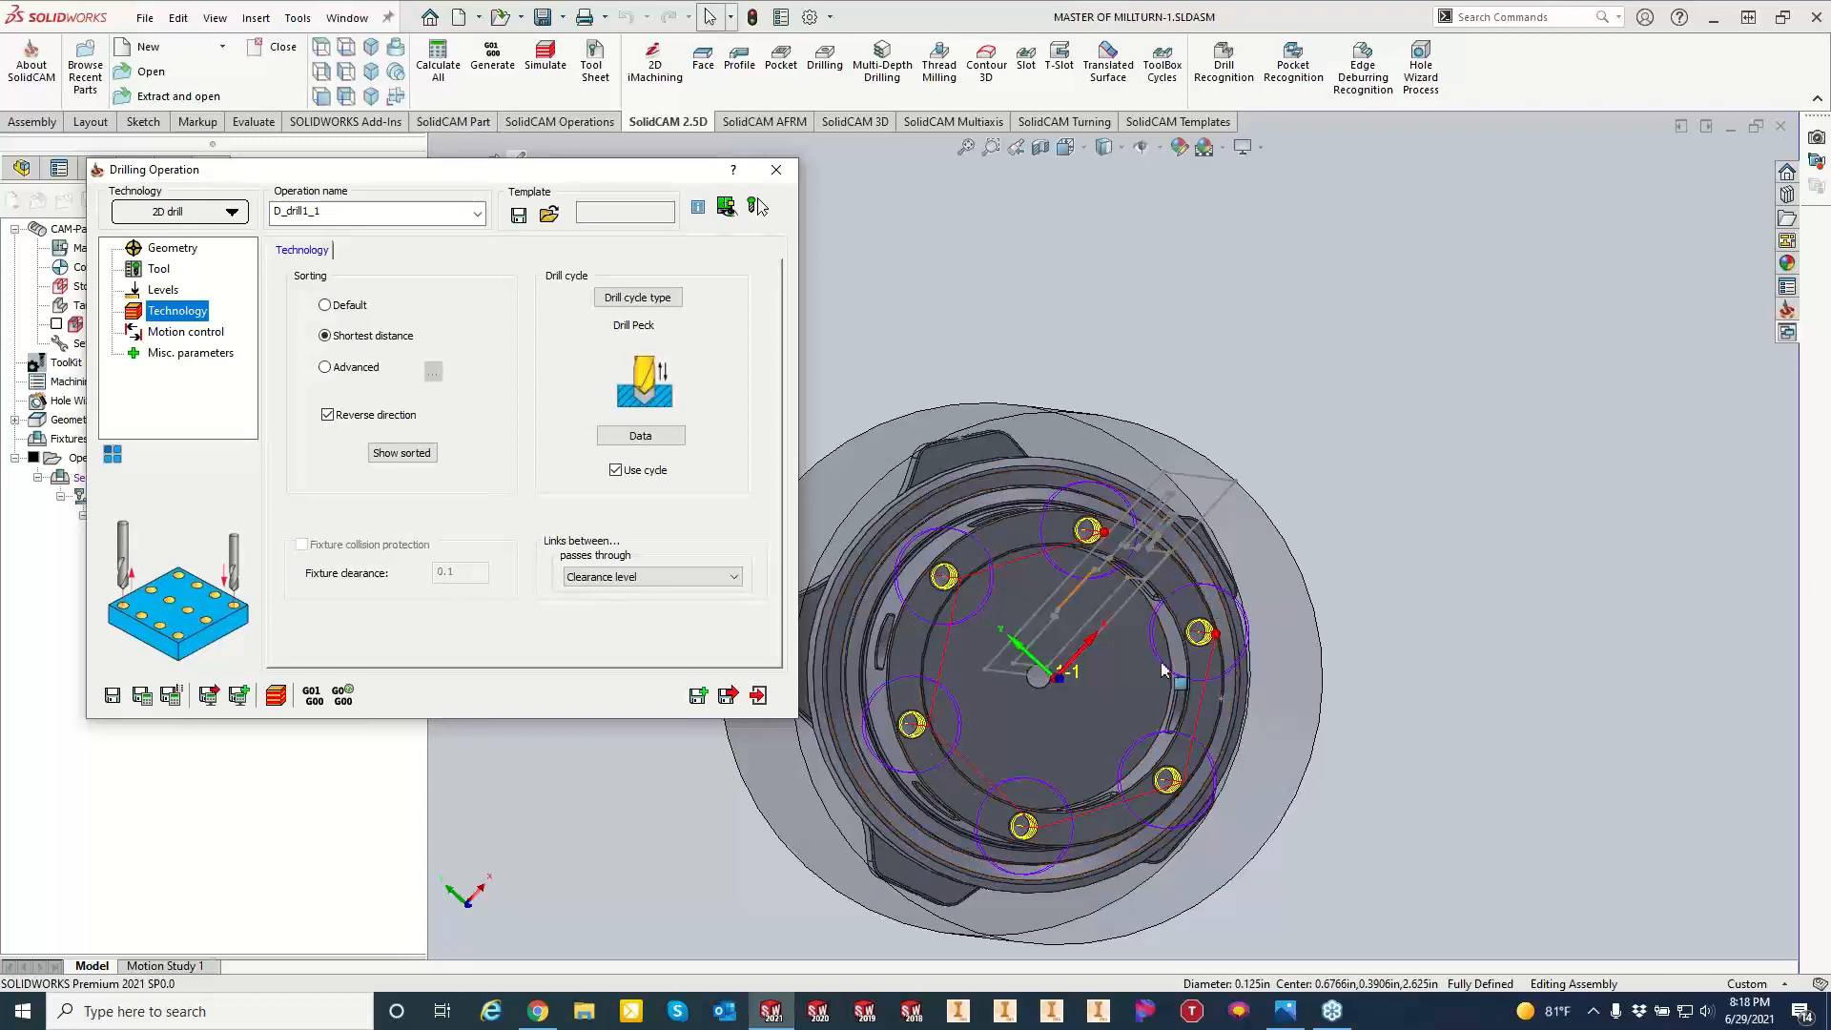
pyautogui.moveTo(780, 1017)
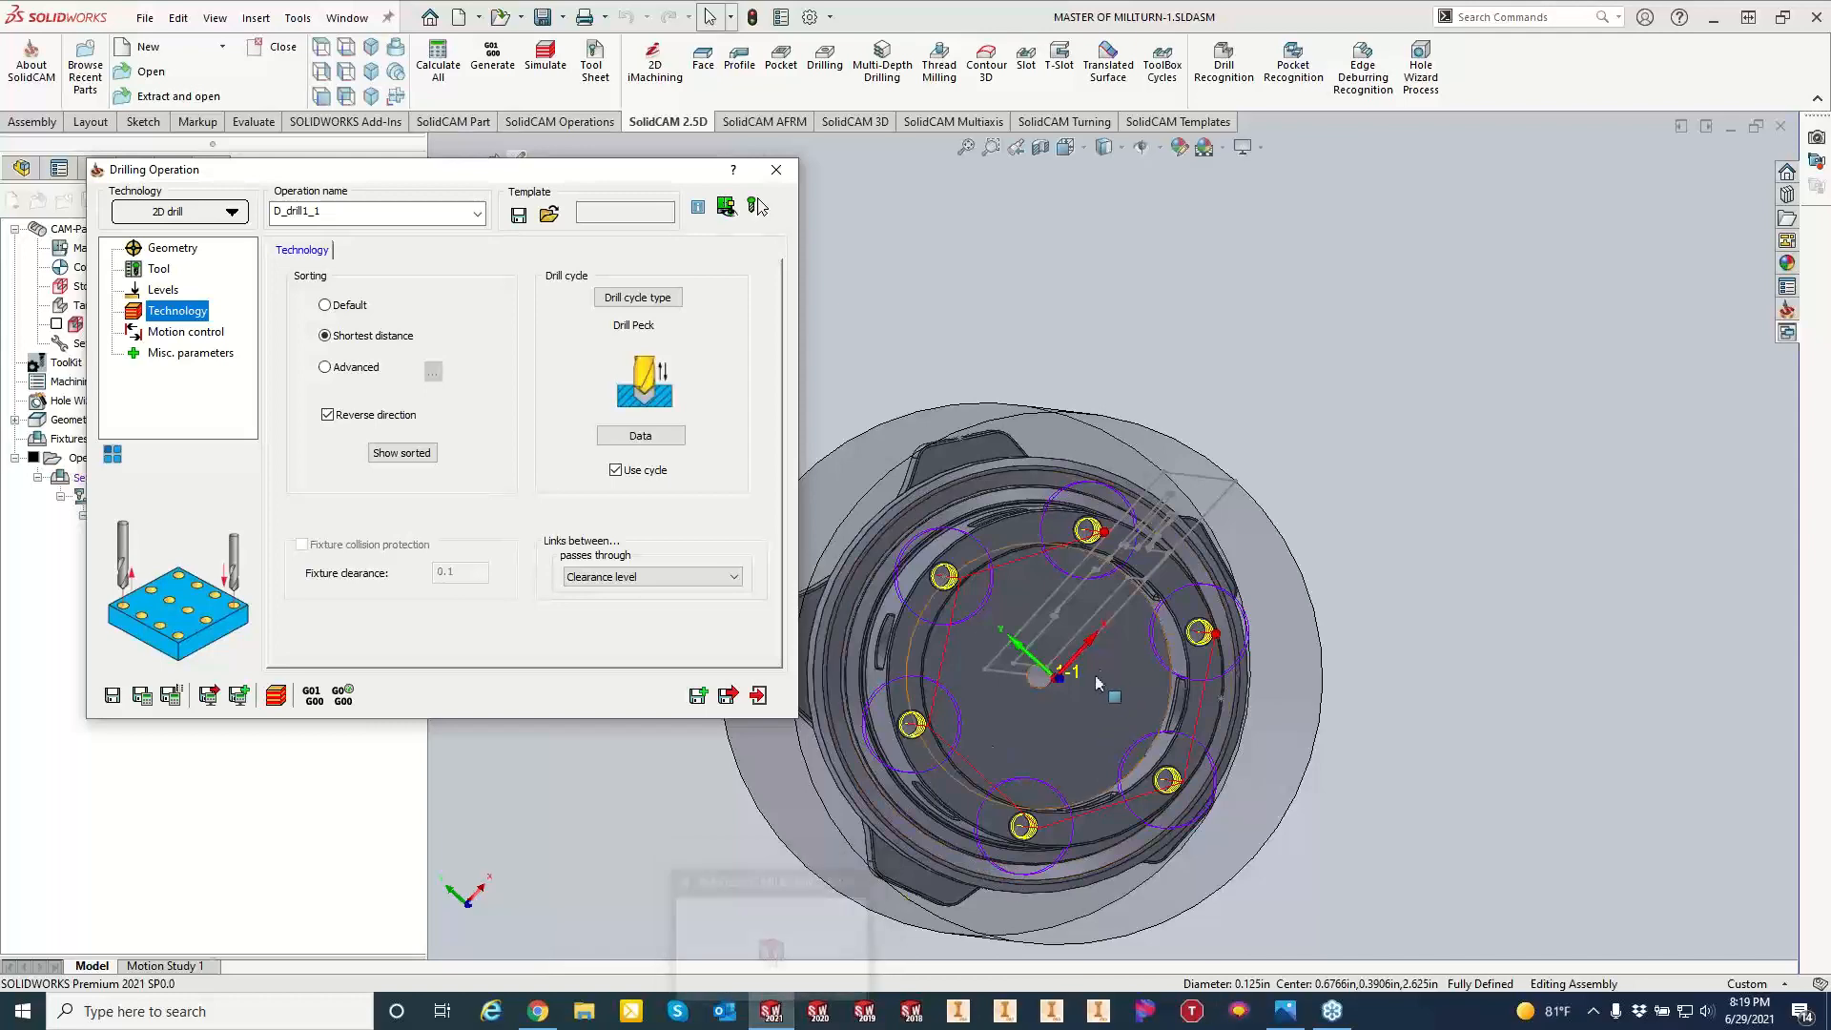
pyautogui.click(776, 170)
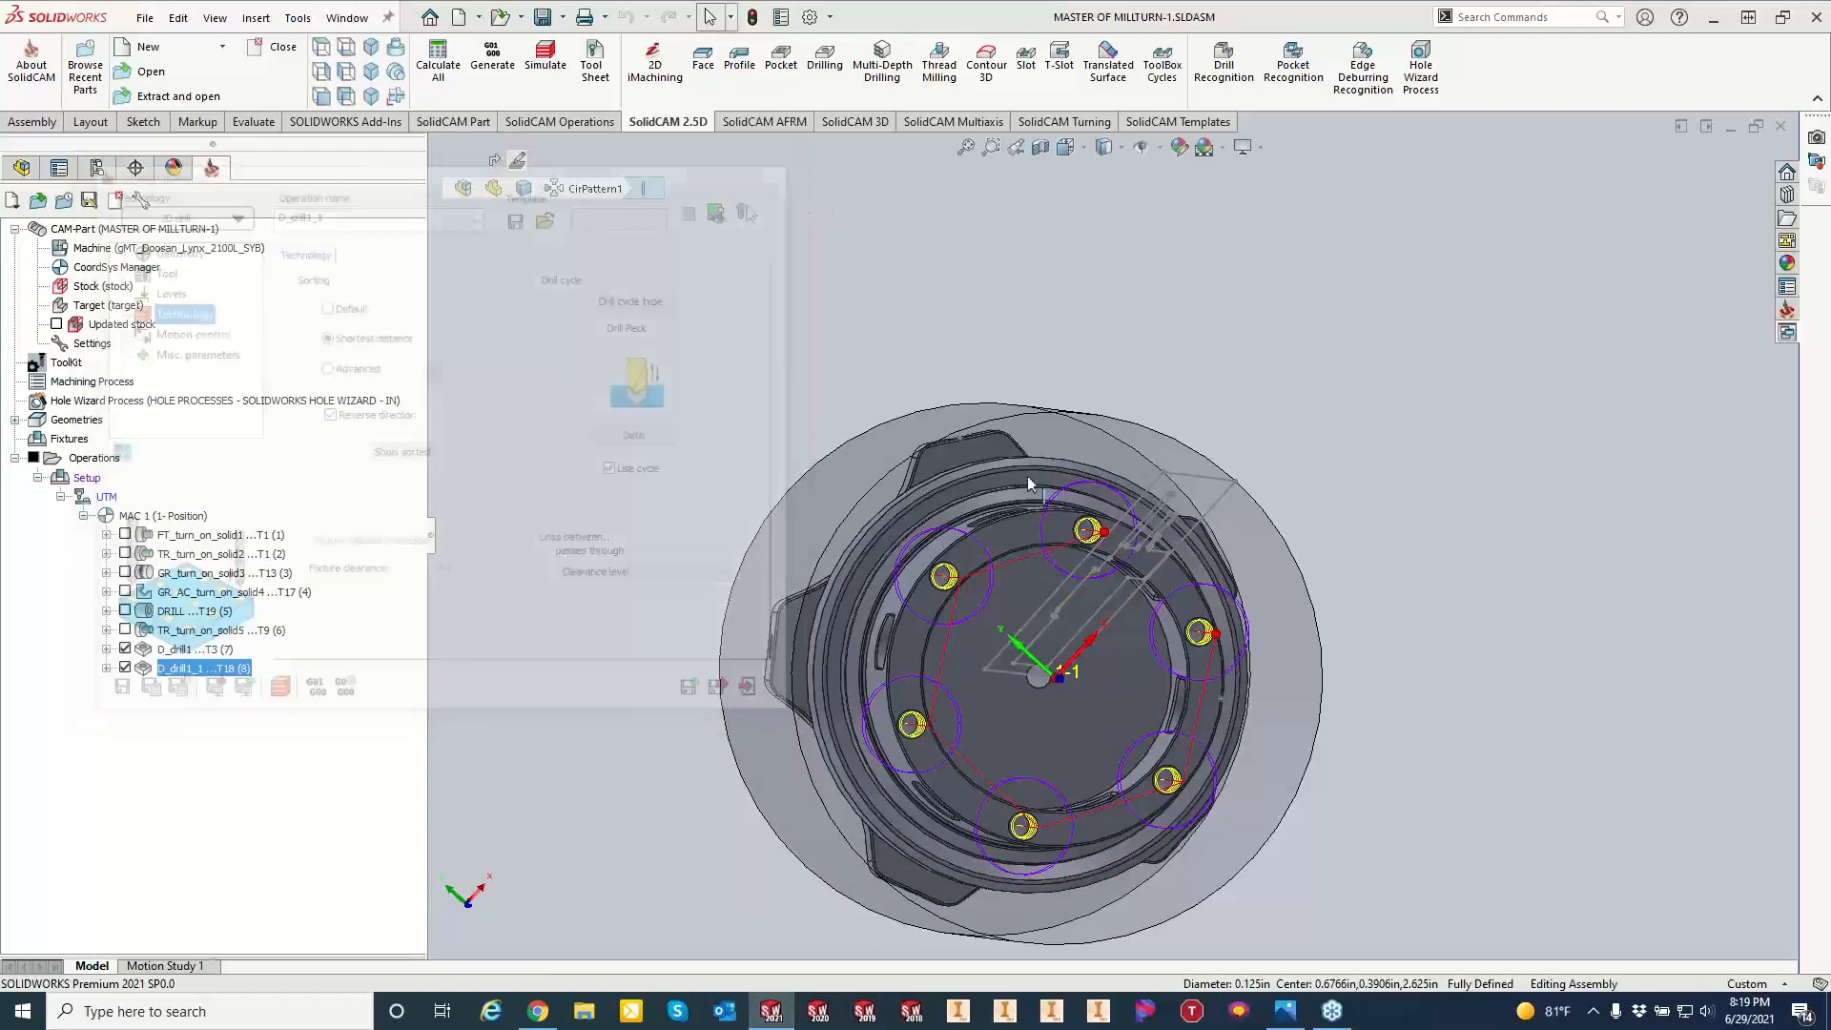
# Hide the toolpaths of D_drill1 and D_drill1_1, and start a new 2.5D Profile operation for the radial slots.
pyautogui.click(125, 649)
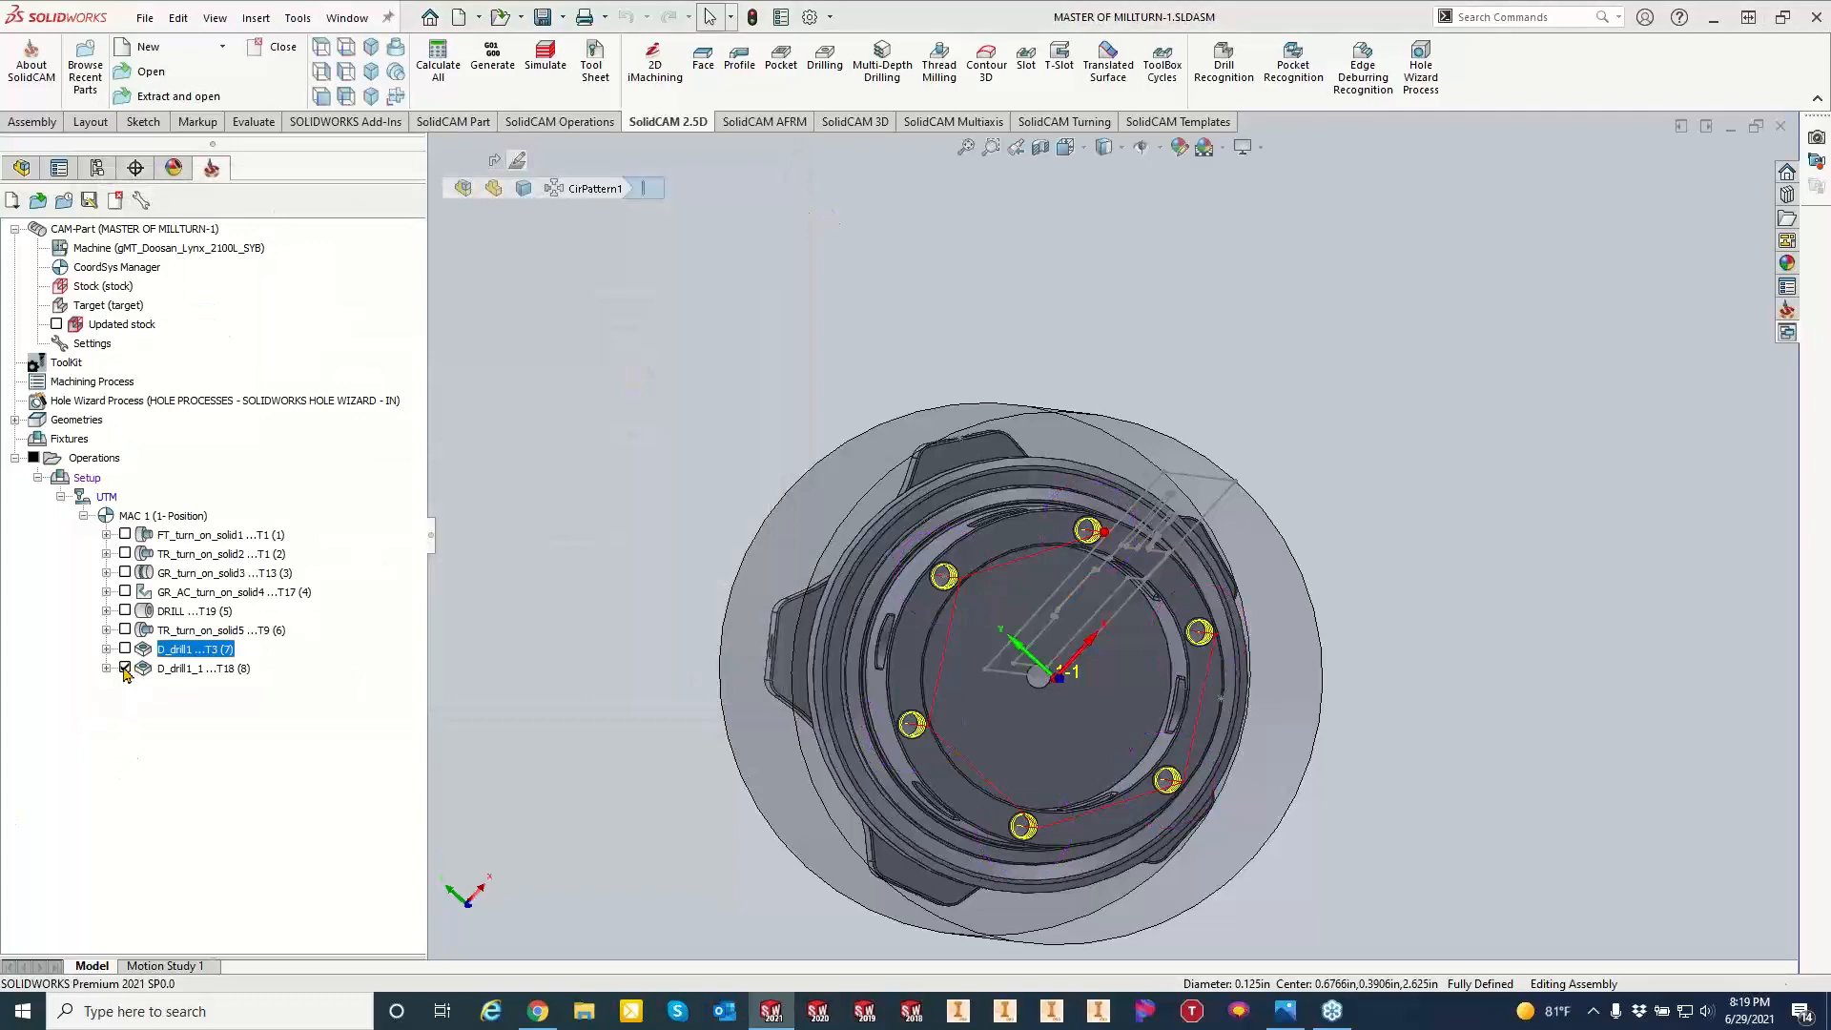
pyautogui.click(125, 668)
pyautogui.moveTo(697, 595); pyautogui.dragTo(1268, 562, button='middle')
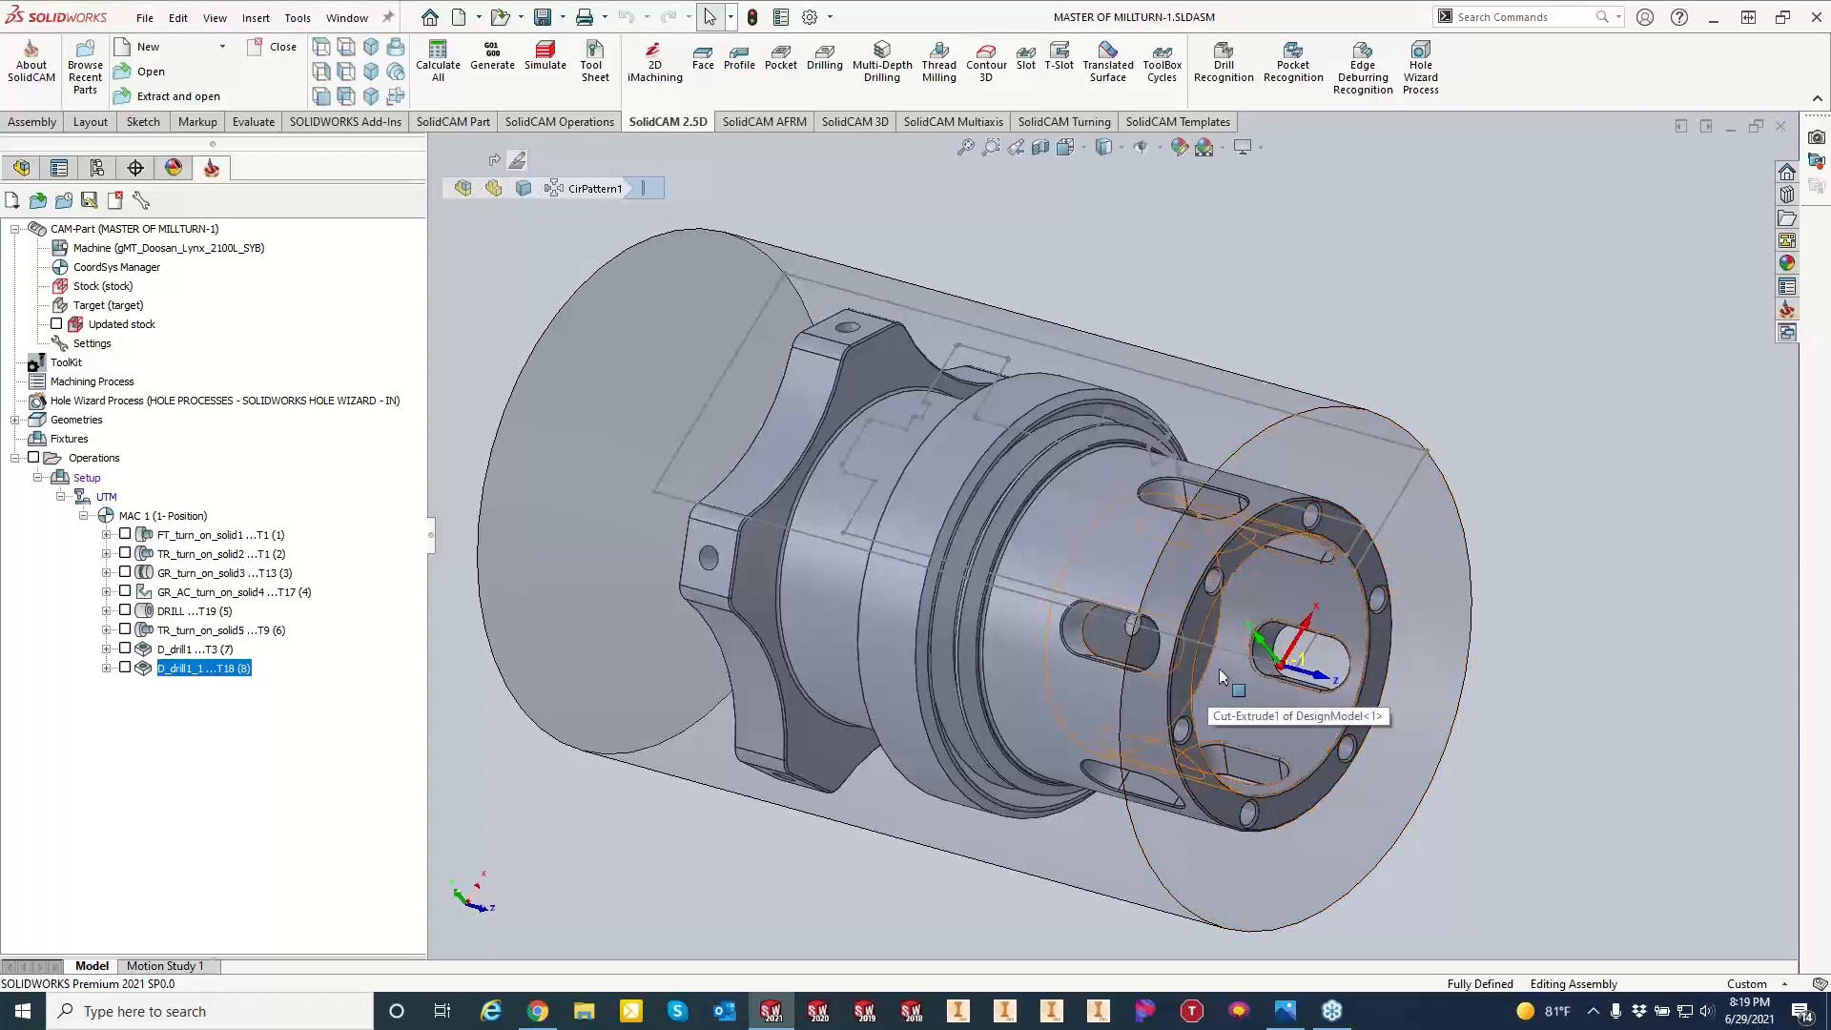
pyautogui.scroll(-2, 1207, 513)
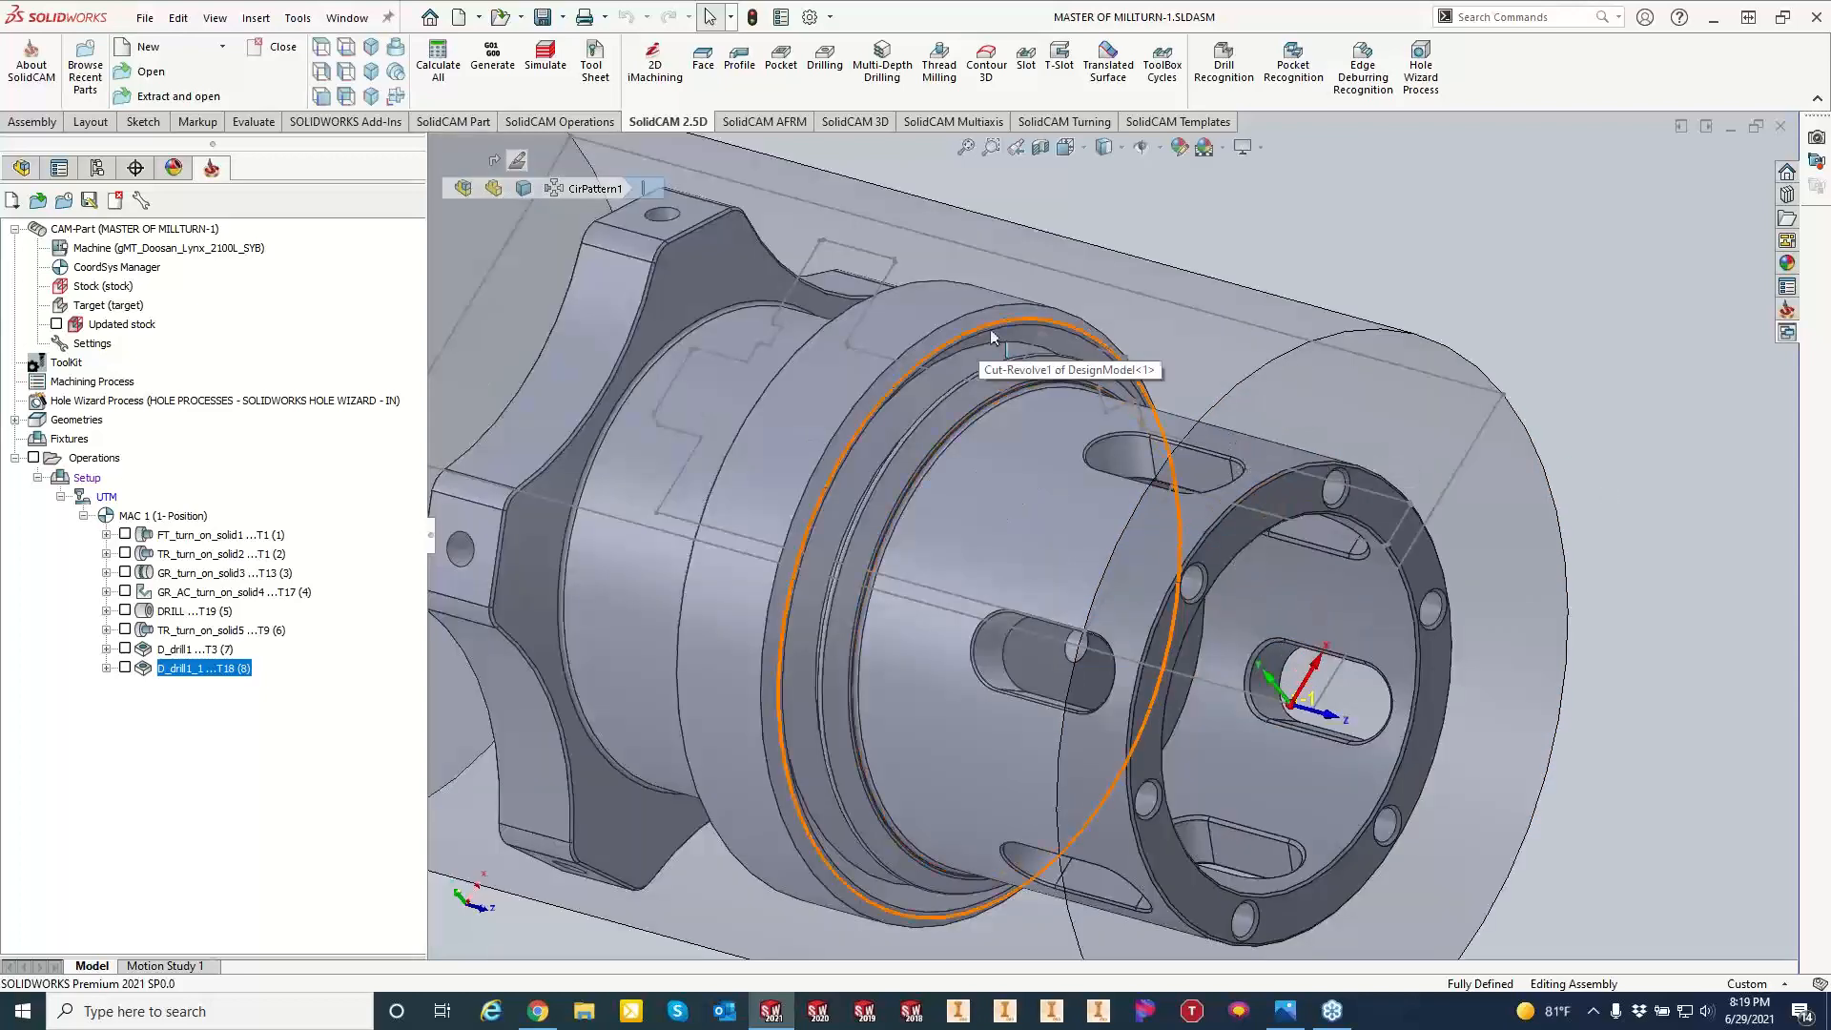
pyautogui.scroll(-2, 1256, 446)
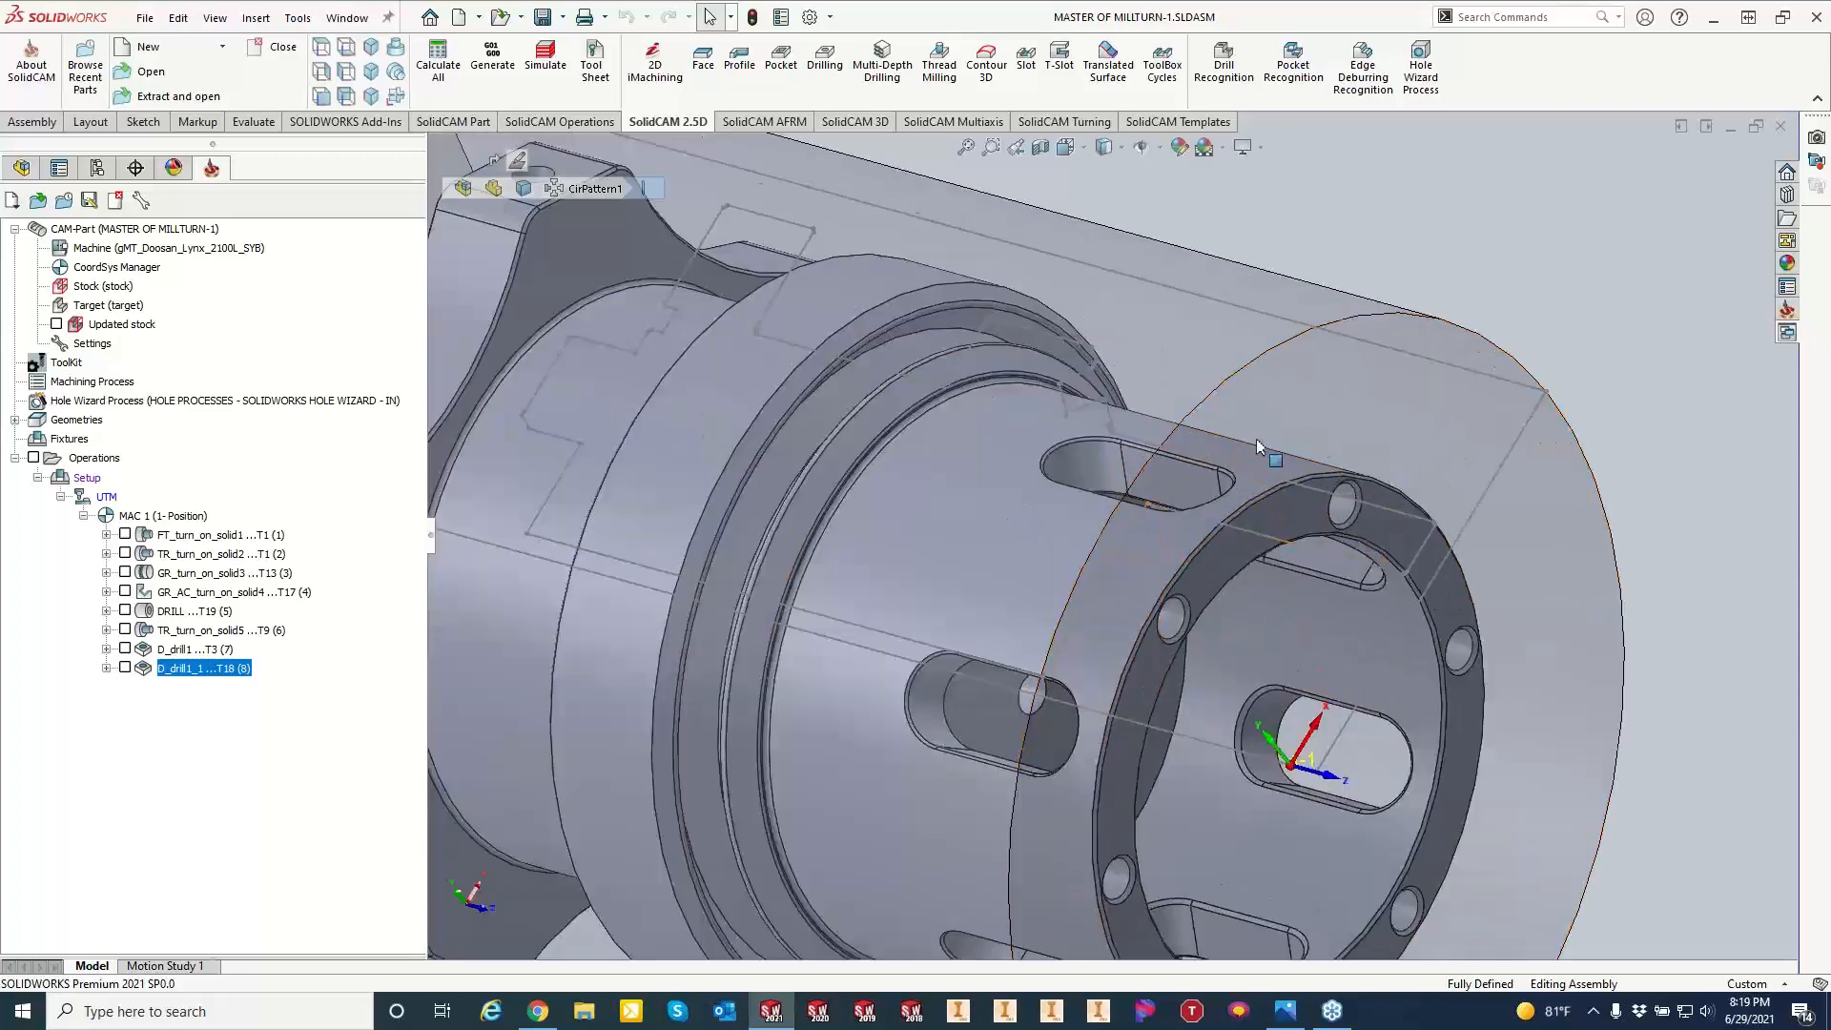
pyautogui.moveTo(1272, 605); pyautogui.dragTo(1143, 376, button='middle')
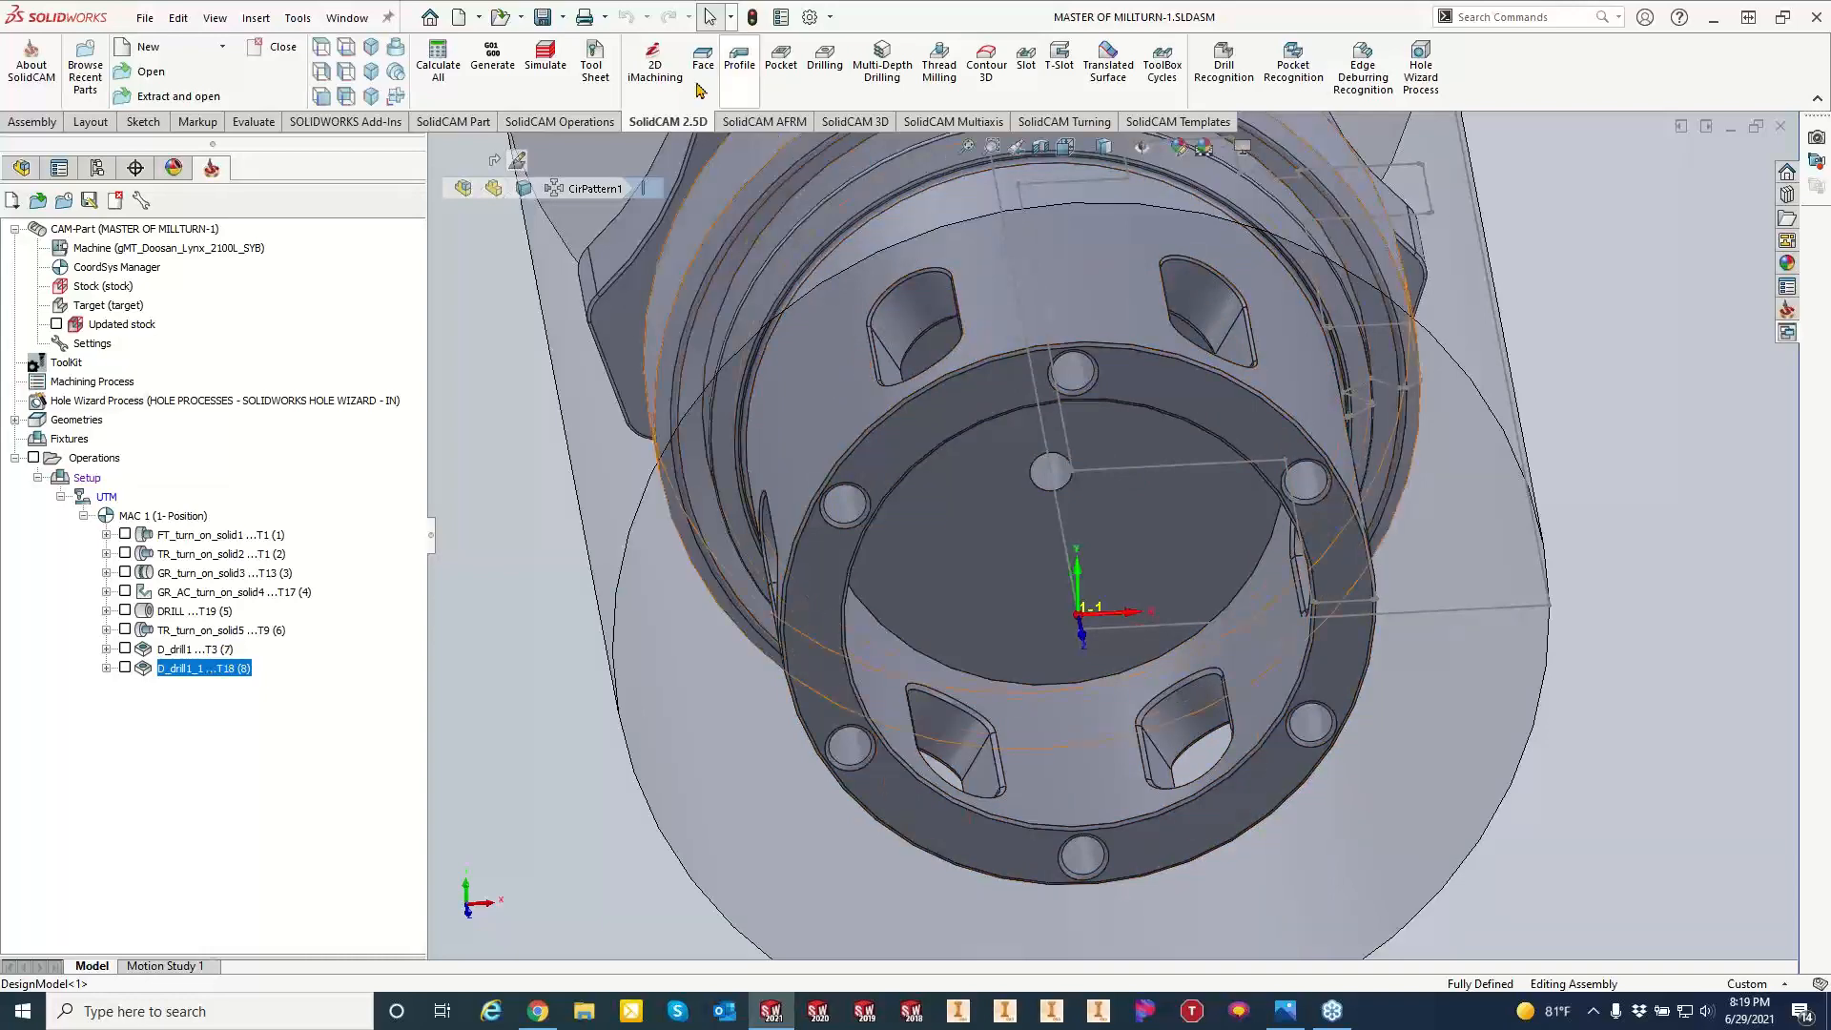
pyautogui.click(741, 63)
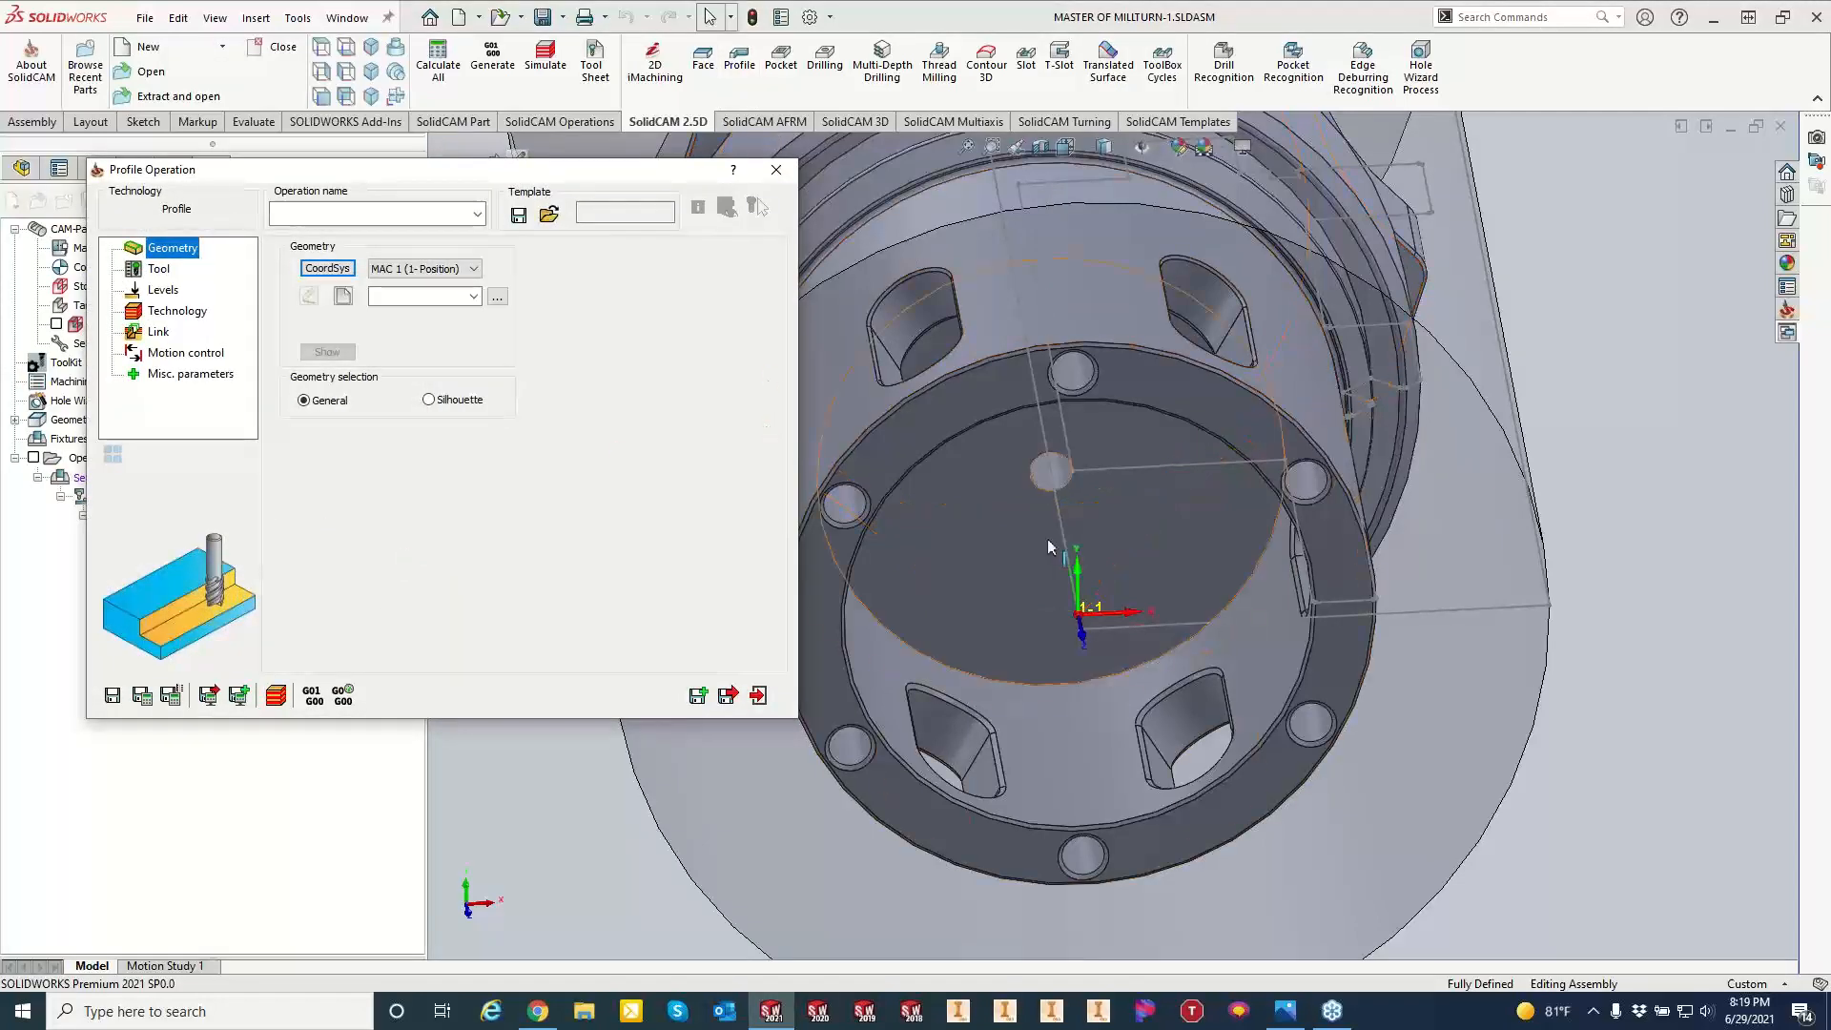
pyautogui.moveTo(1205, 632); pyautogui.dragTo(1377, 654, button='middle')
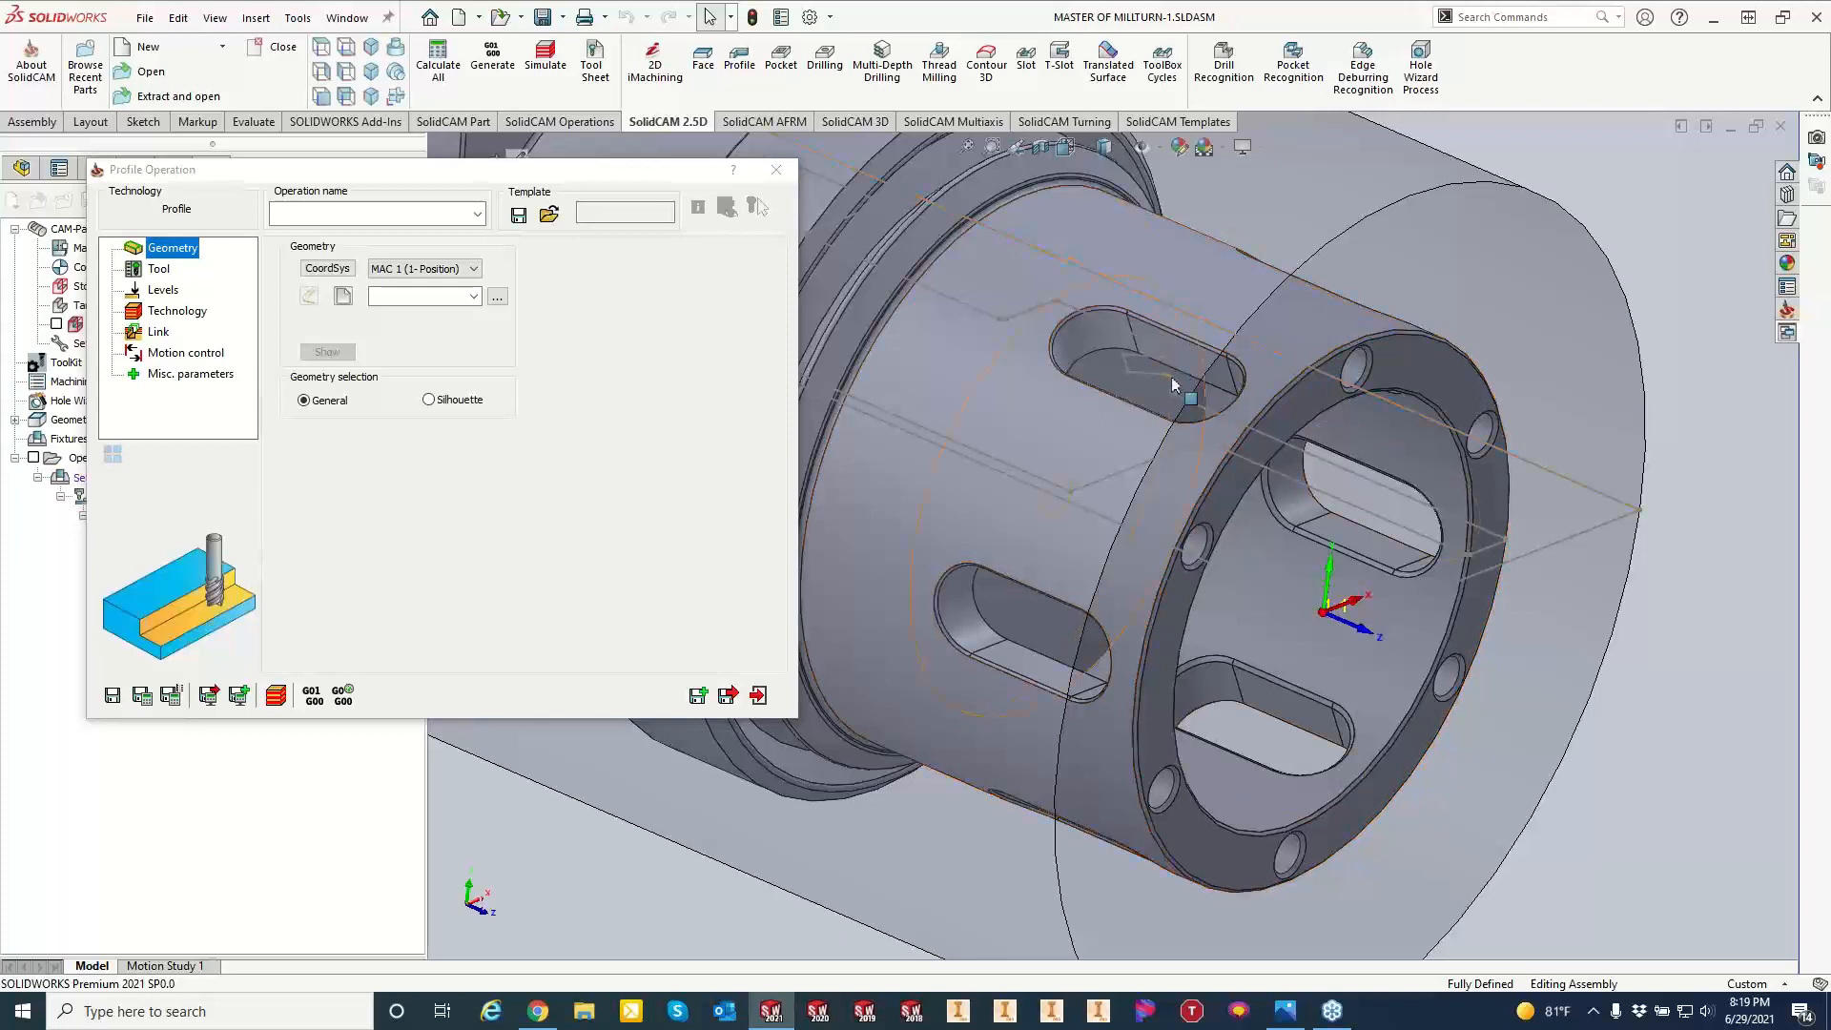
# Add a second position under machine coordinate system 1, defined from a wall face of an upper radial slot with its origin at CoordSys #1.
pyautogui.click(325, 270)
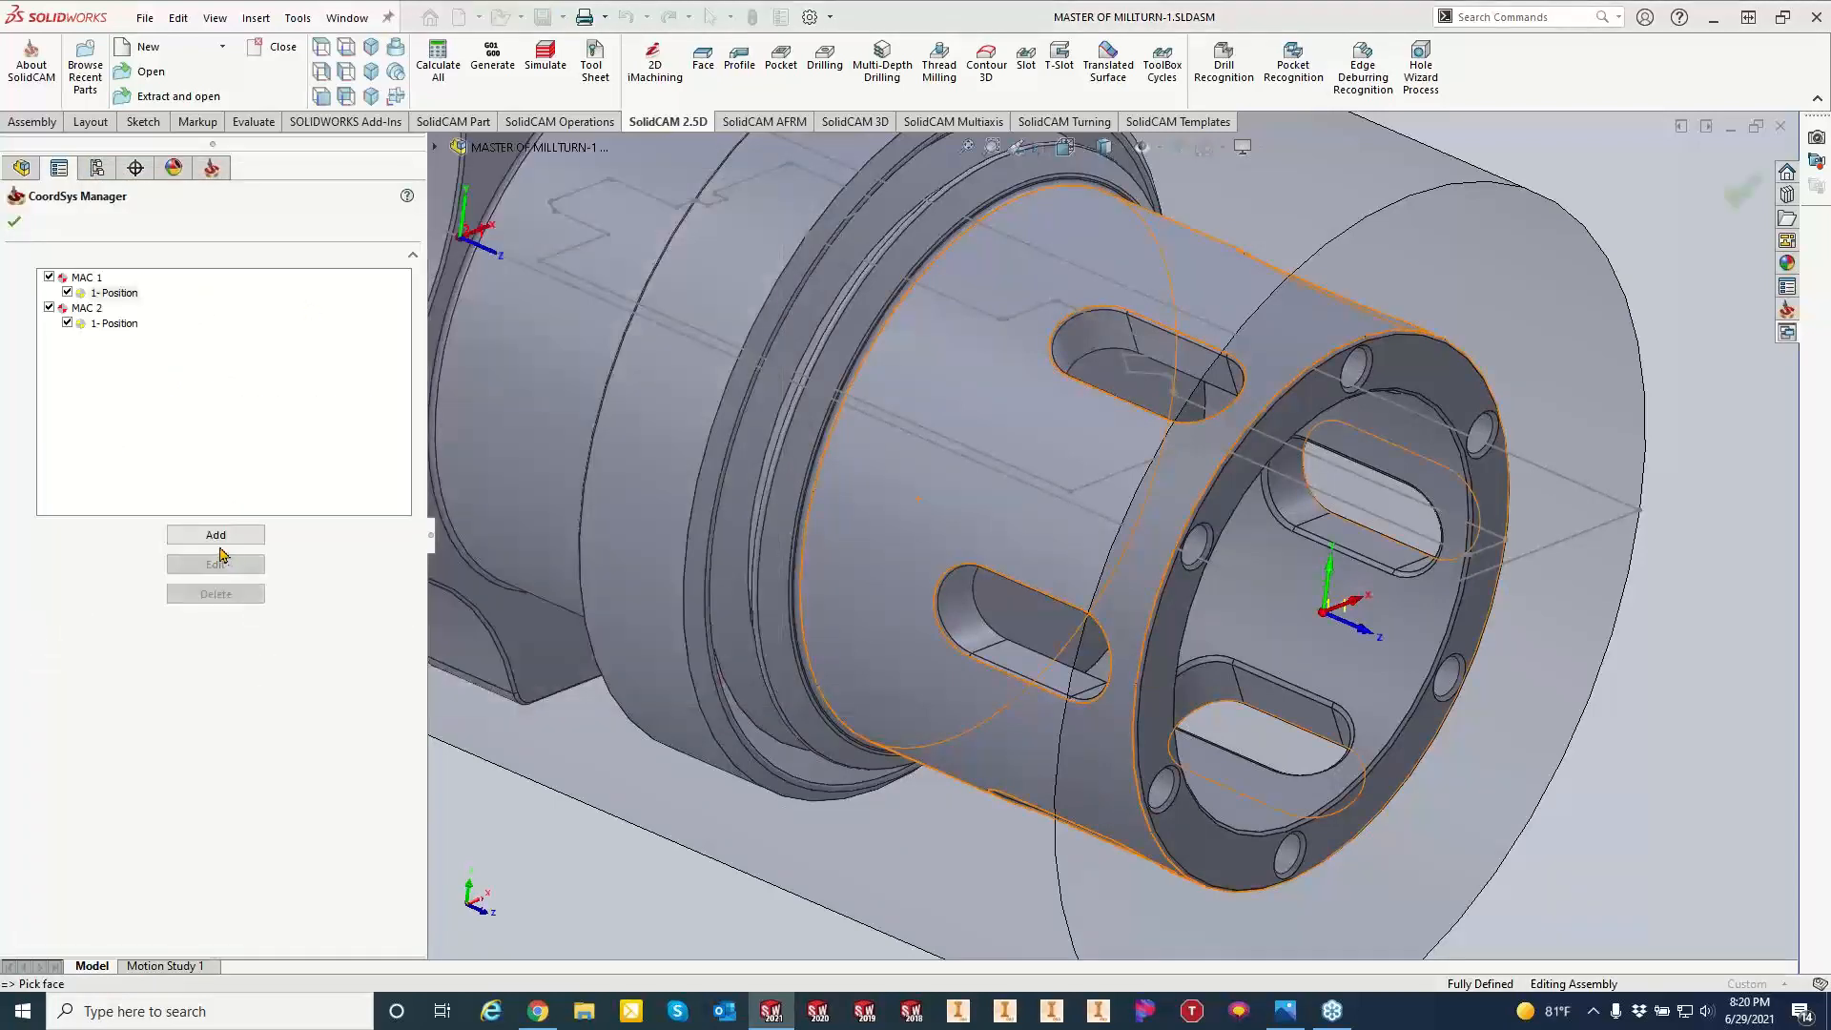
pyautogui.click(222, 532)
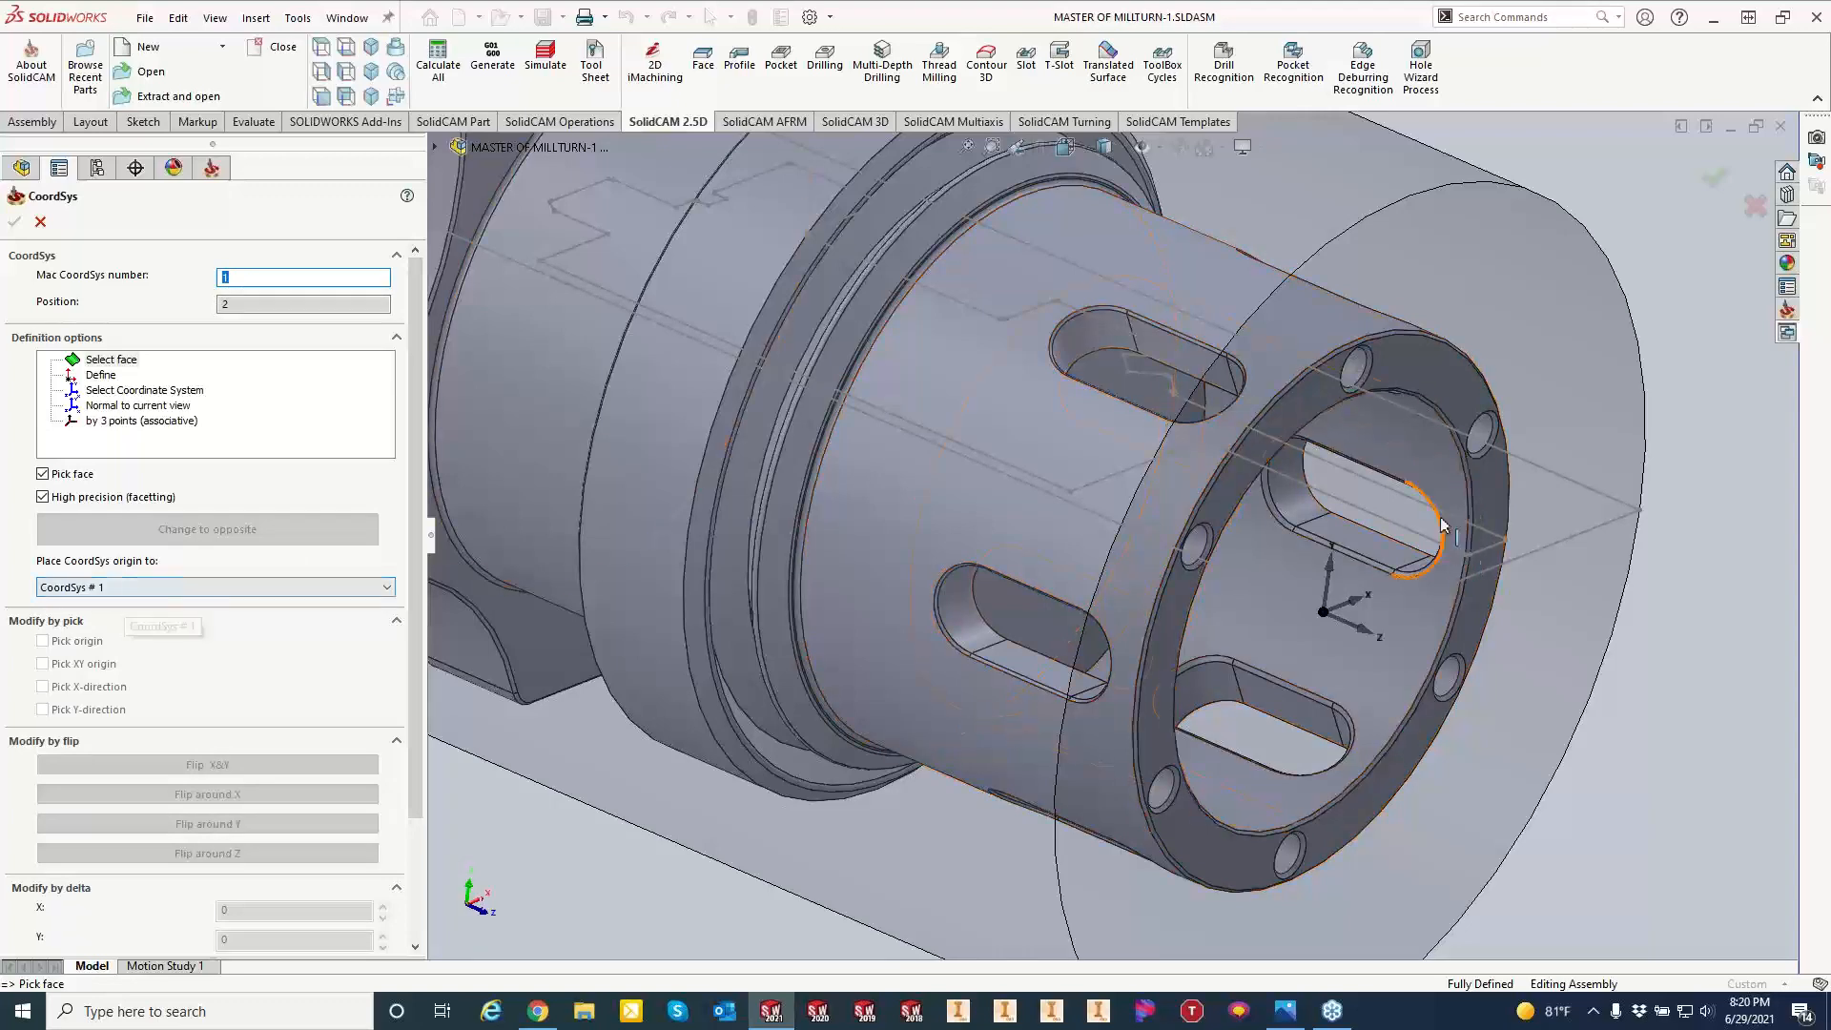
pyautogui.moveTo(1300, 531); pyautogui.dragTo(1316, 277, button='middle')
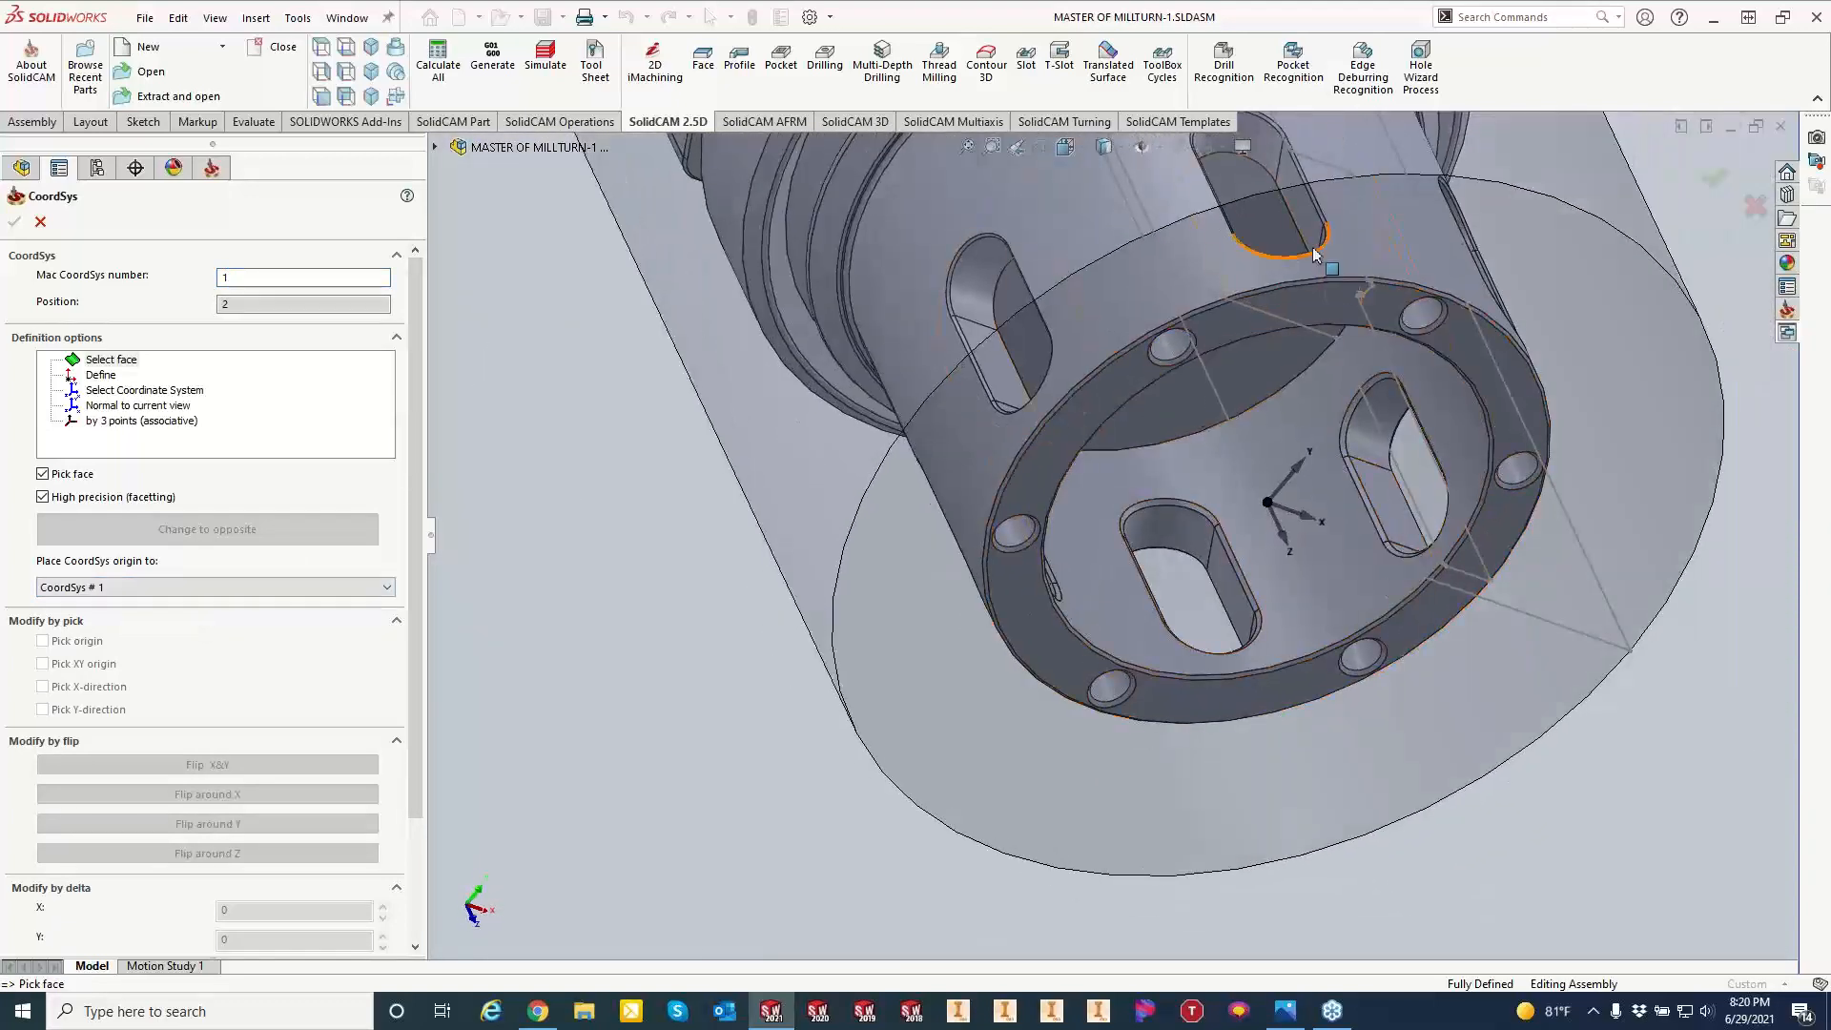
pyautogui.click(1304, 215)
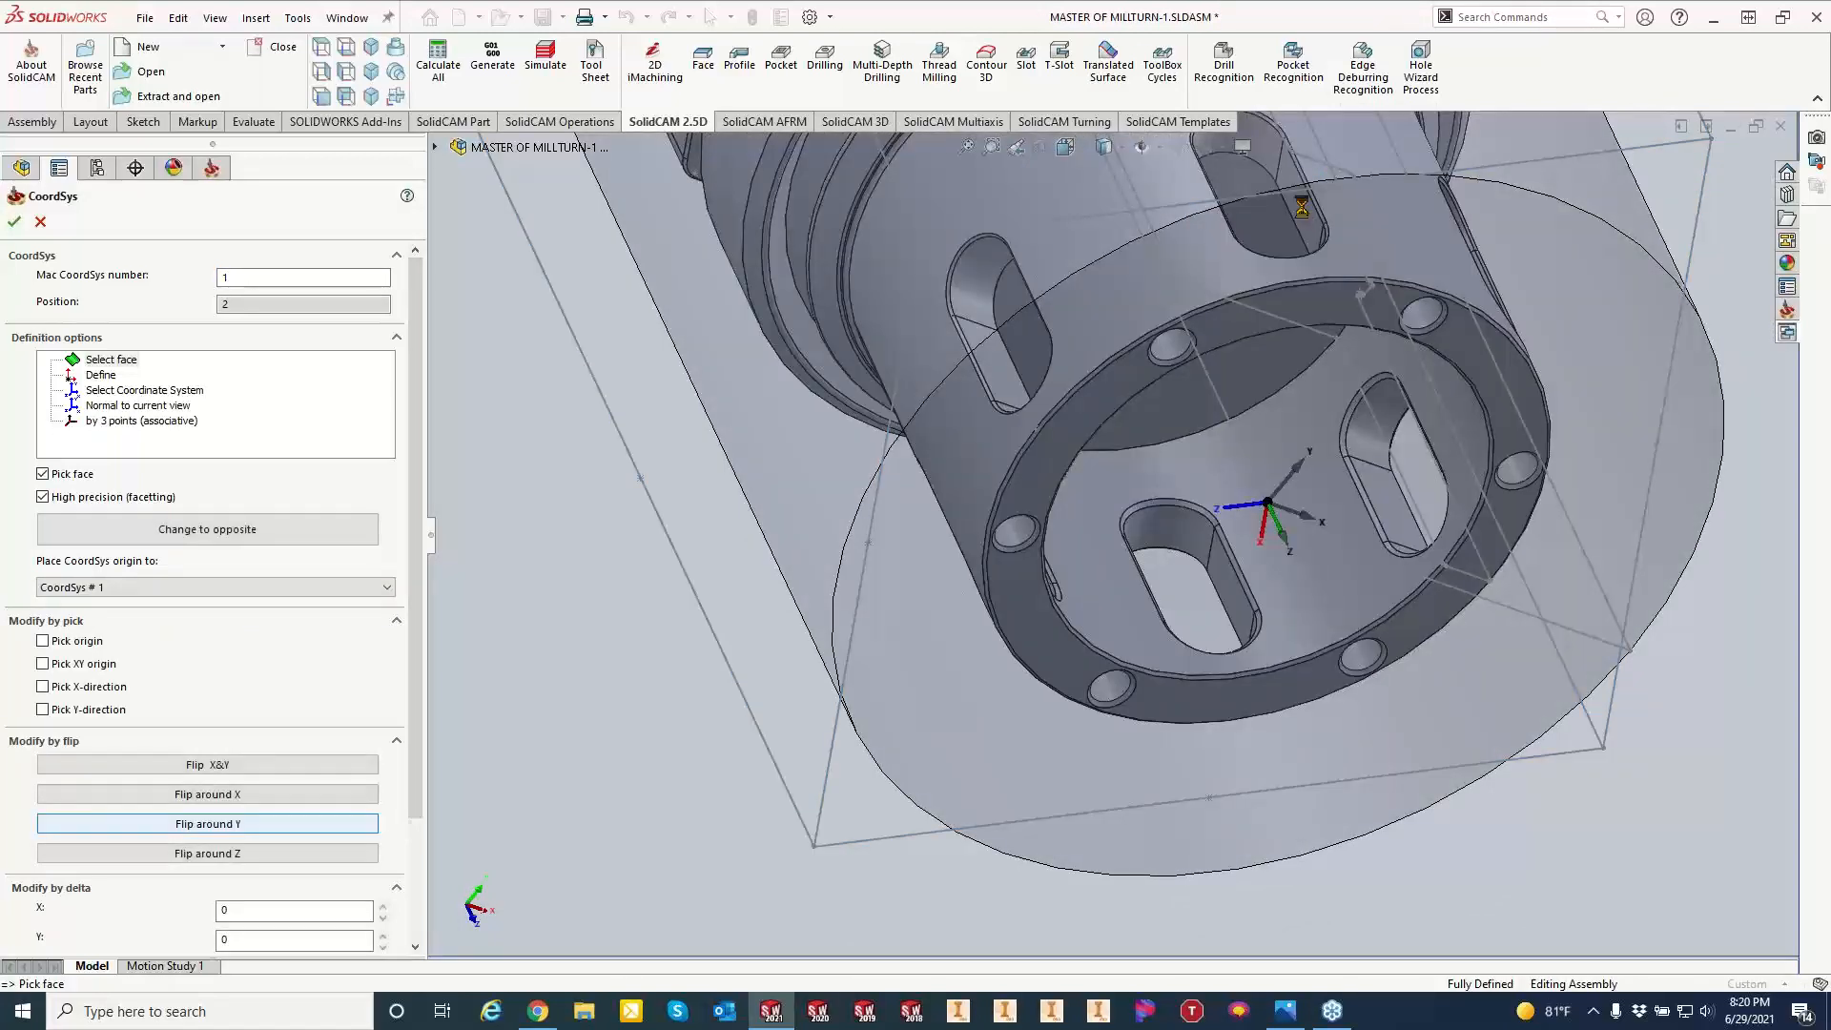
pyautogui.moveTo(1278, 633)
pyautogui.mouseDown(button='middle')
pyautogui.moveTo(1248, 595)
pyautogui.moveTo(1271, 618)
pyautogui.mouseUp(button='middle')
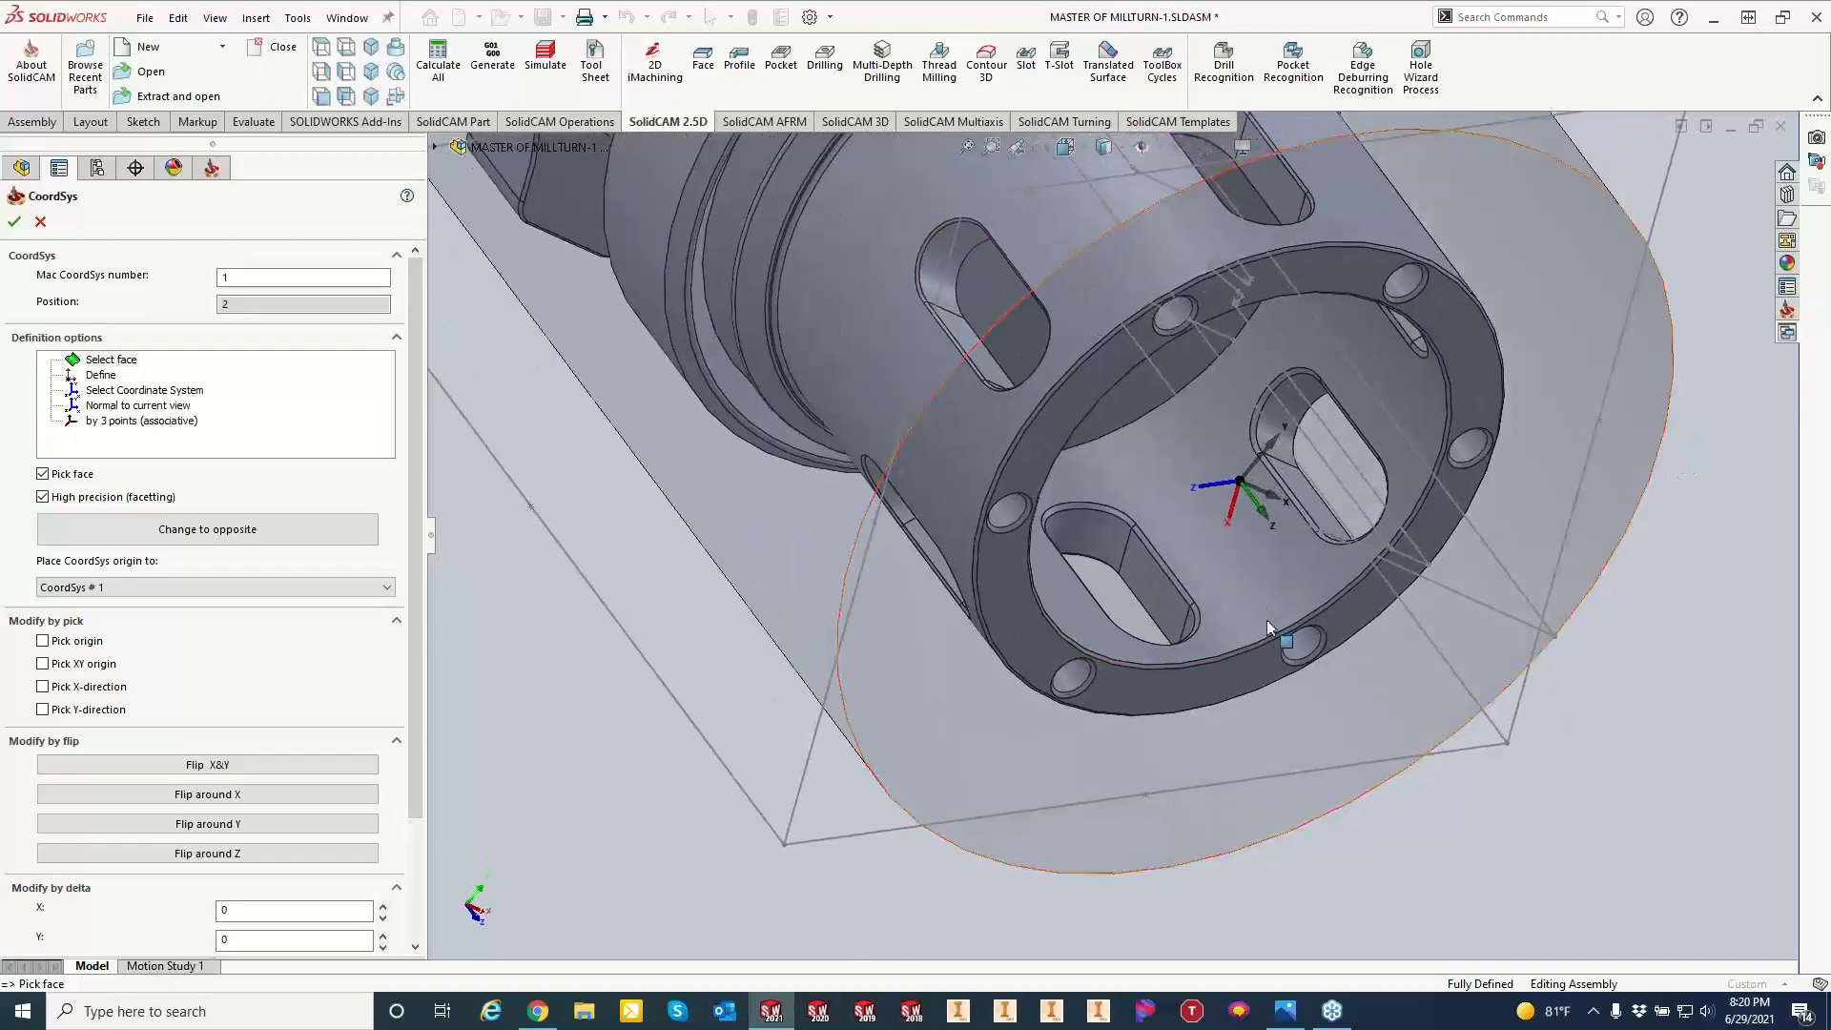
# Flip the new coordinate system around Y and Z until its Z axis points outward through the slot, then accept it for the profile operation.
pyautogui.click(267, 826)
pyautogui.click(267, 826)
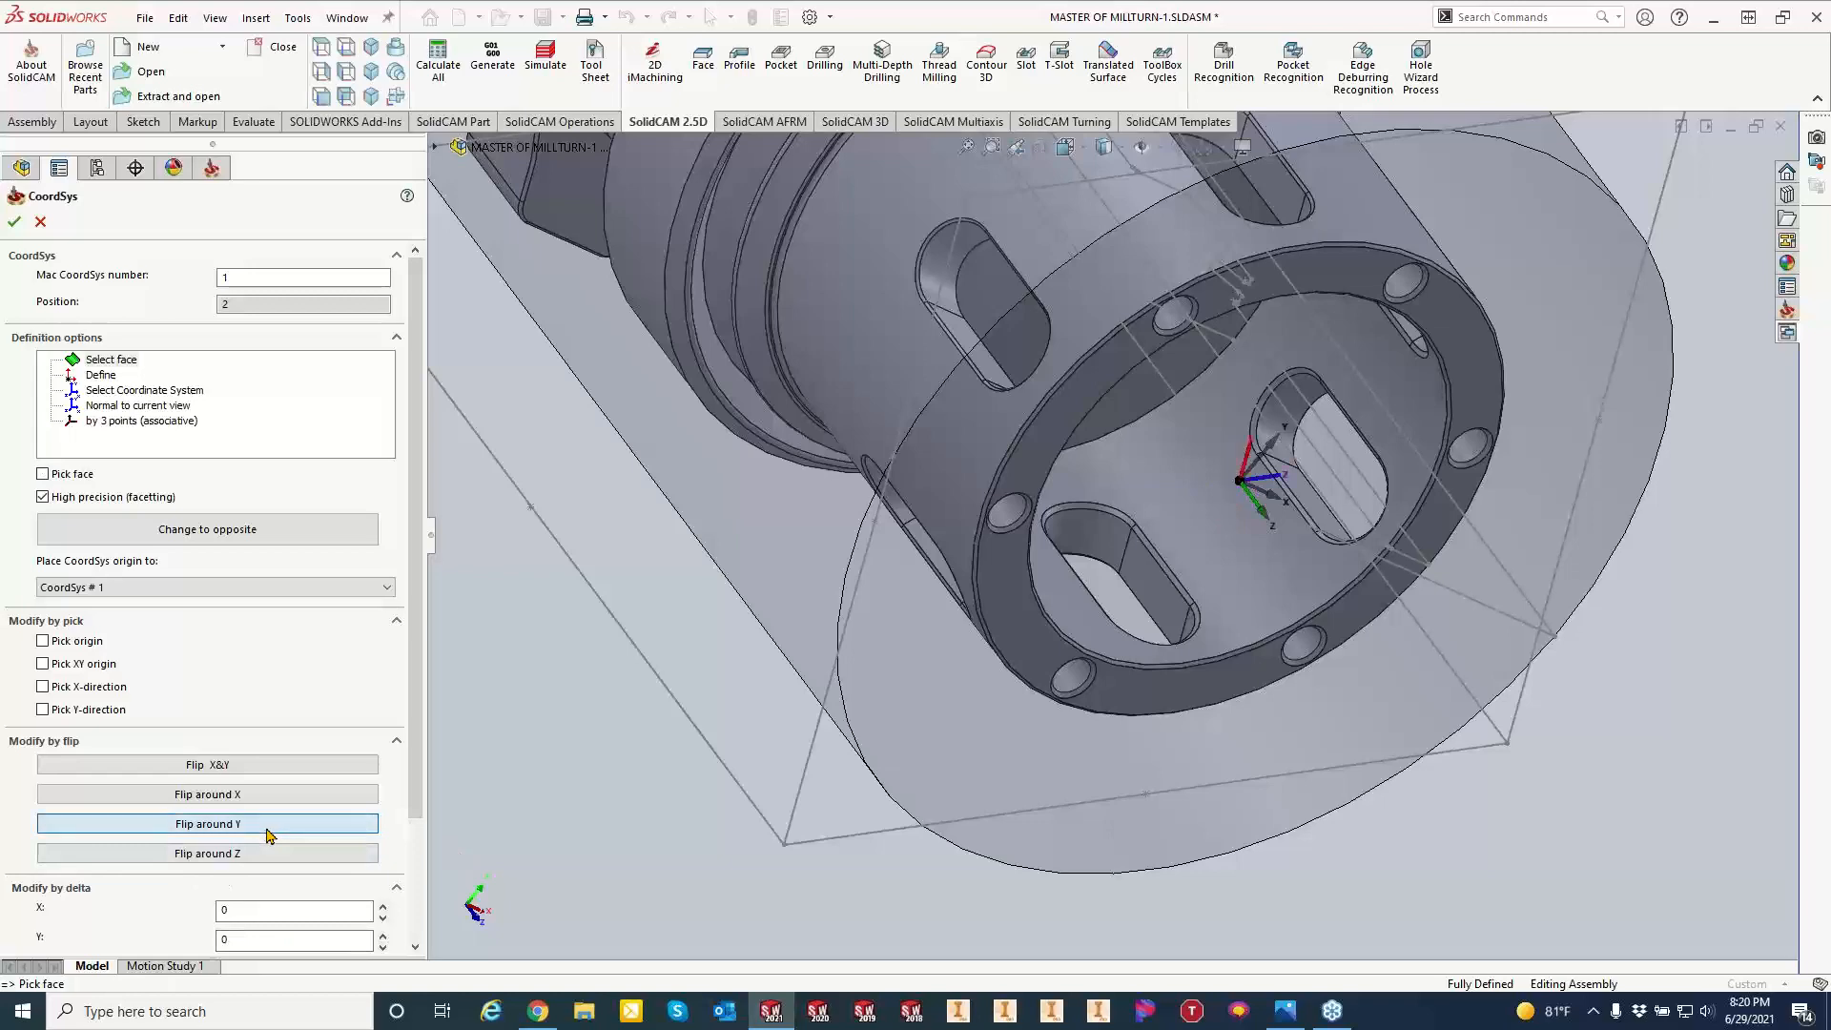
pyautogui.click(268, 831)
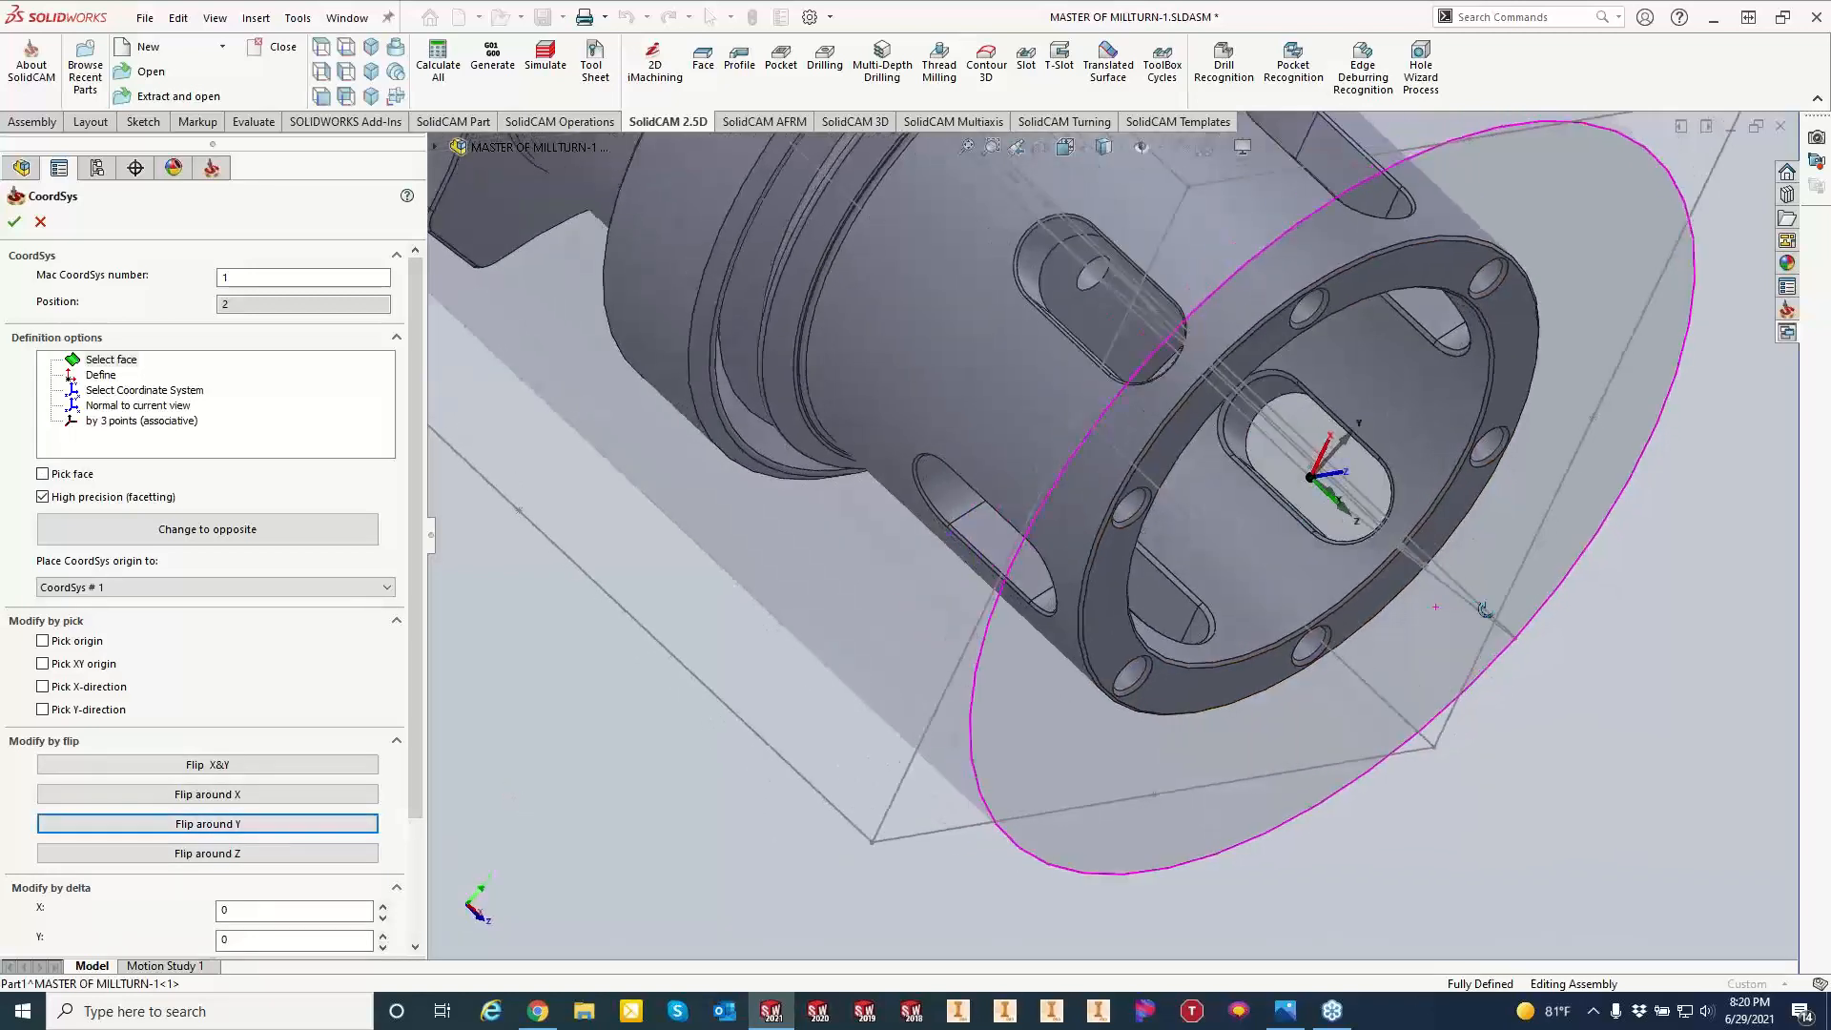
pyautogui.click(260, 824)
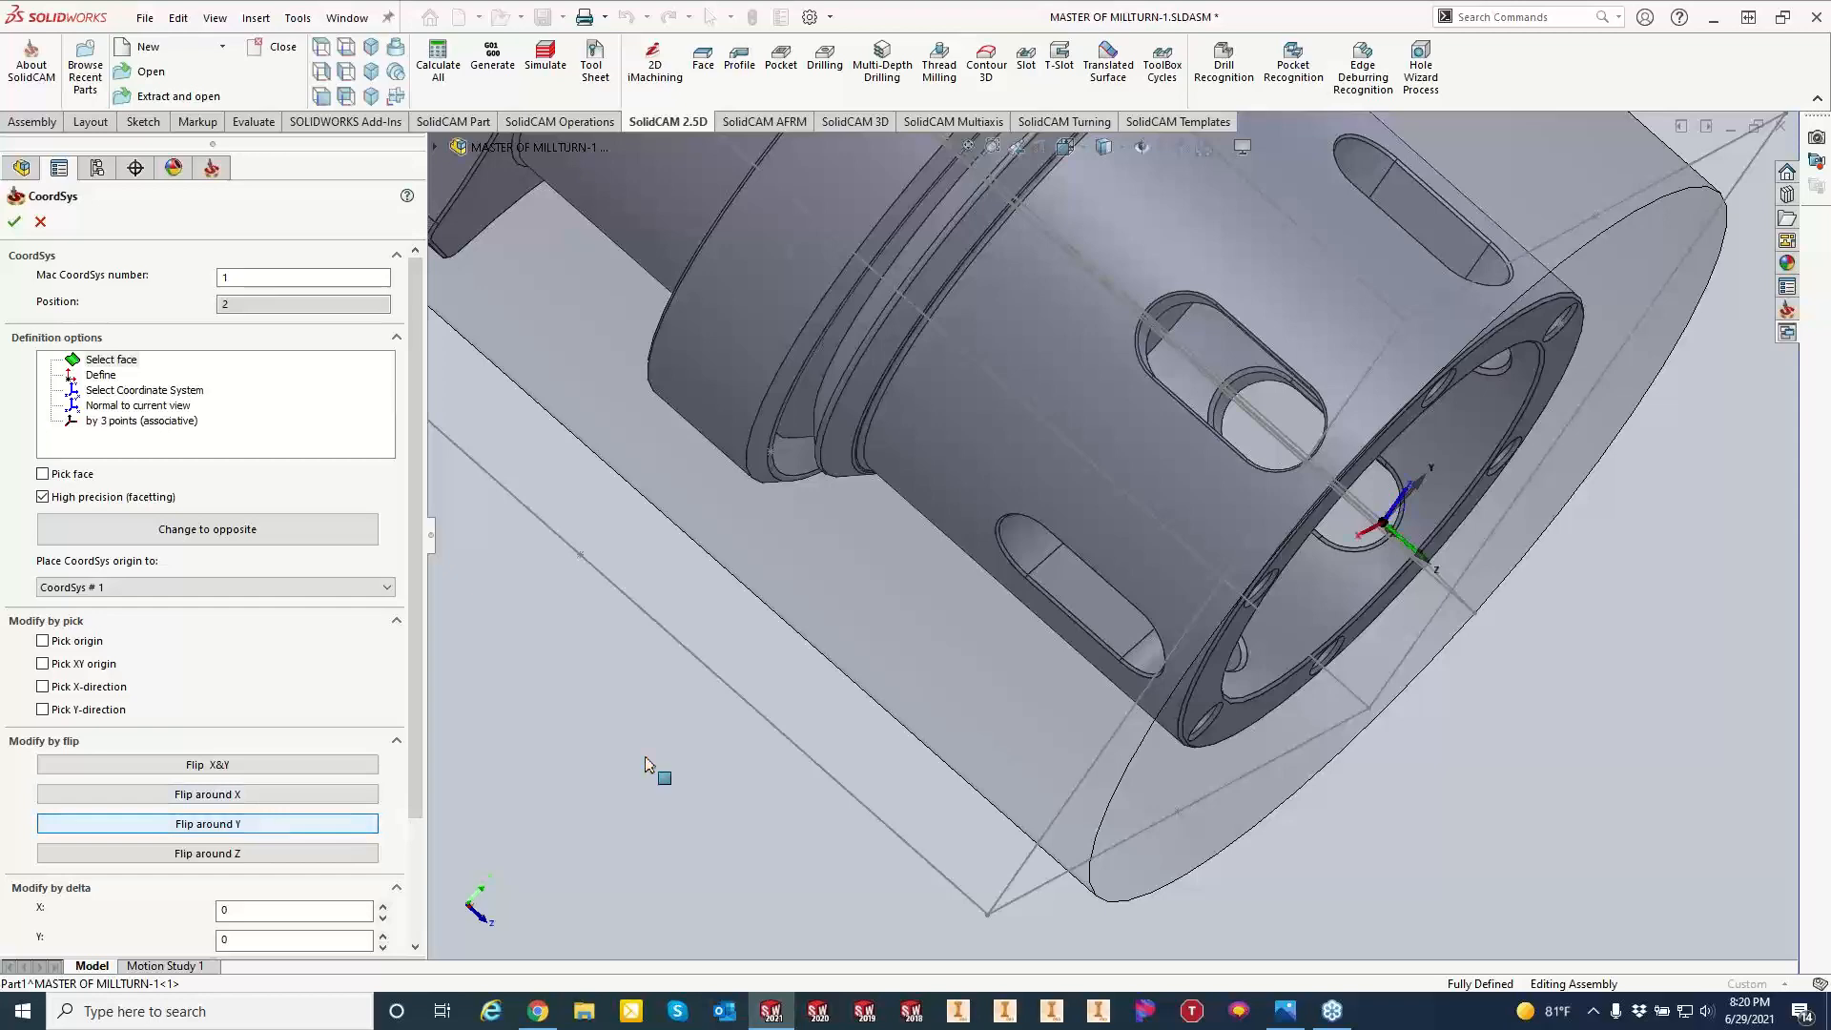
pyautogui.click(269, 853)
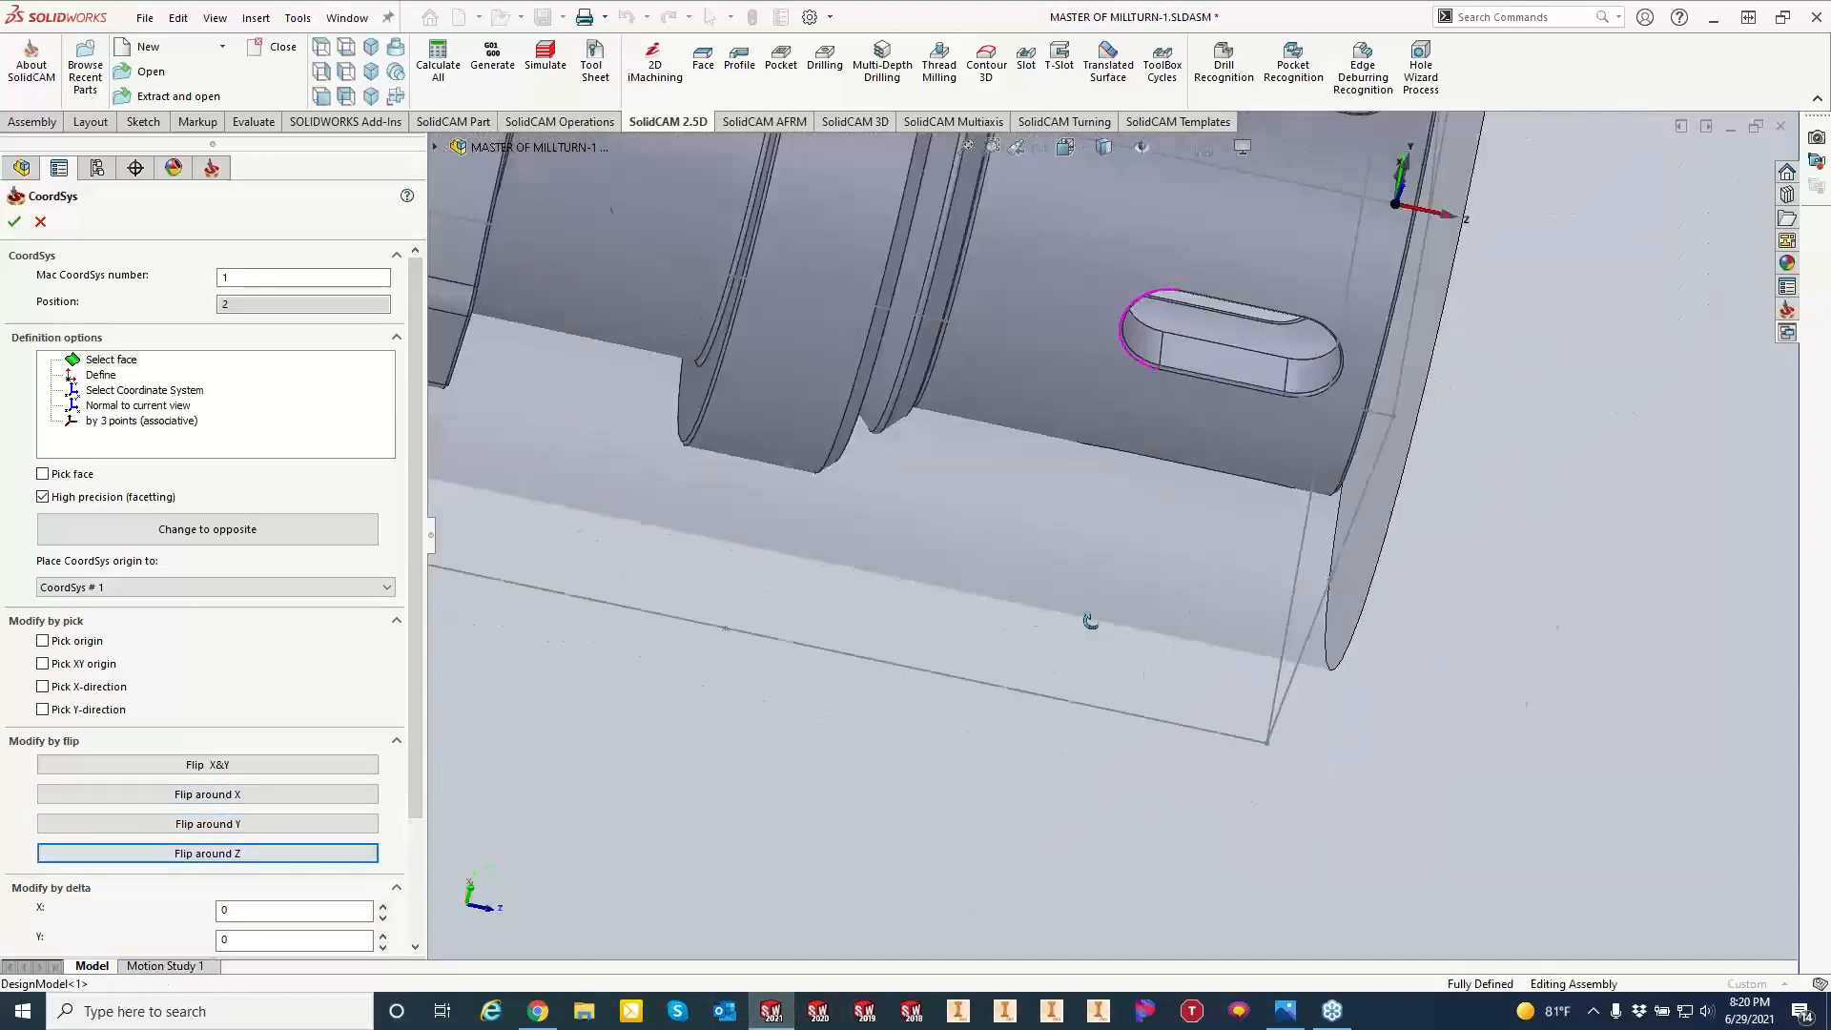
pyautogui.scroll(-3, 1390, 275)
pyautogui.moveTo(1192, 466); pyautogui.dragTo(1189, 335, button='middle')
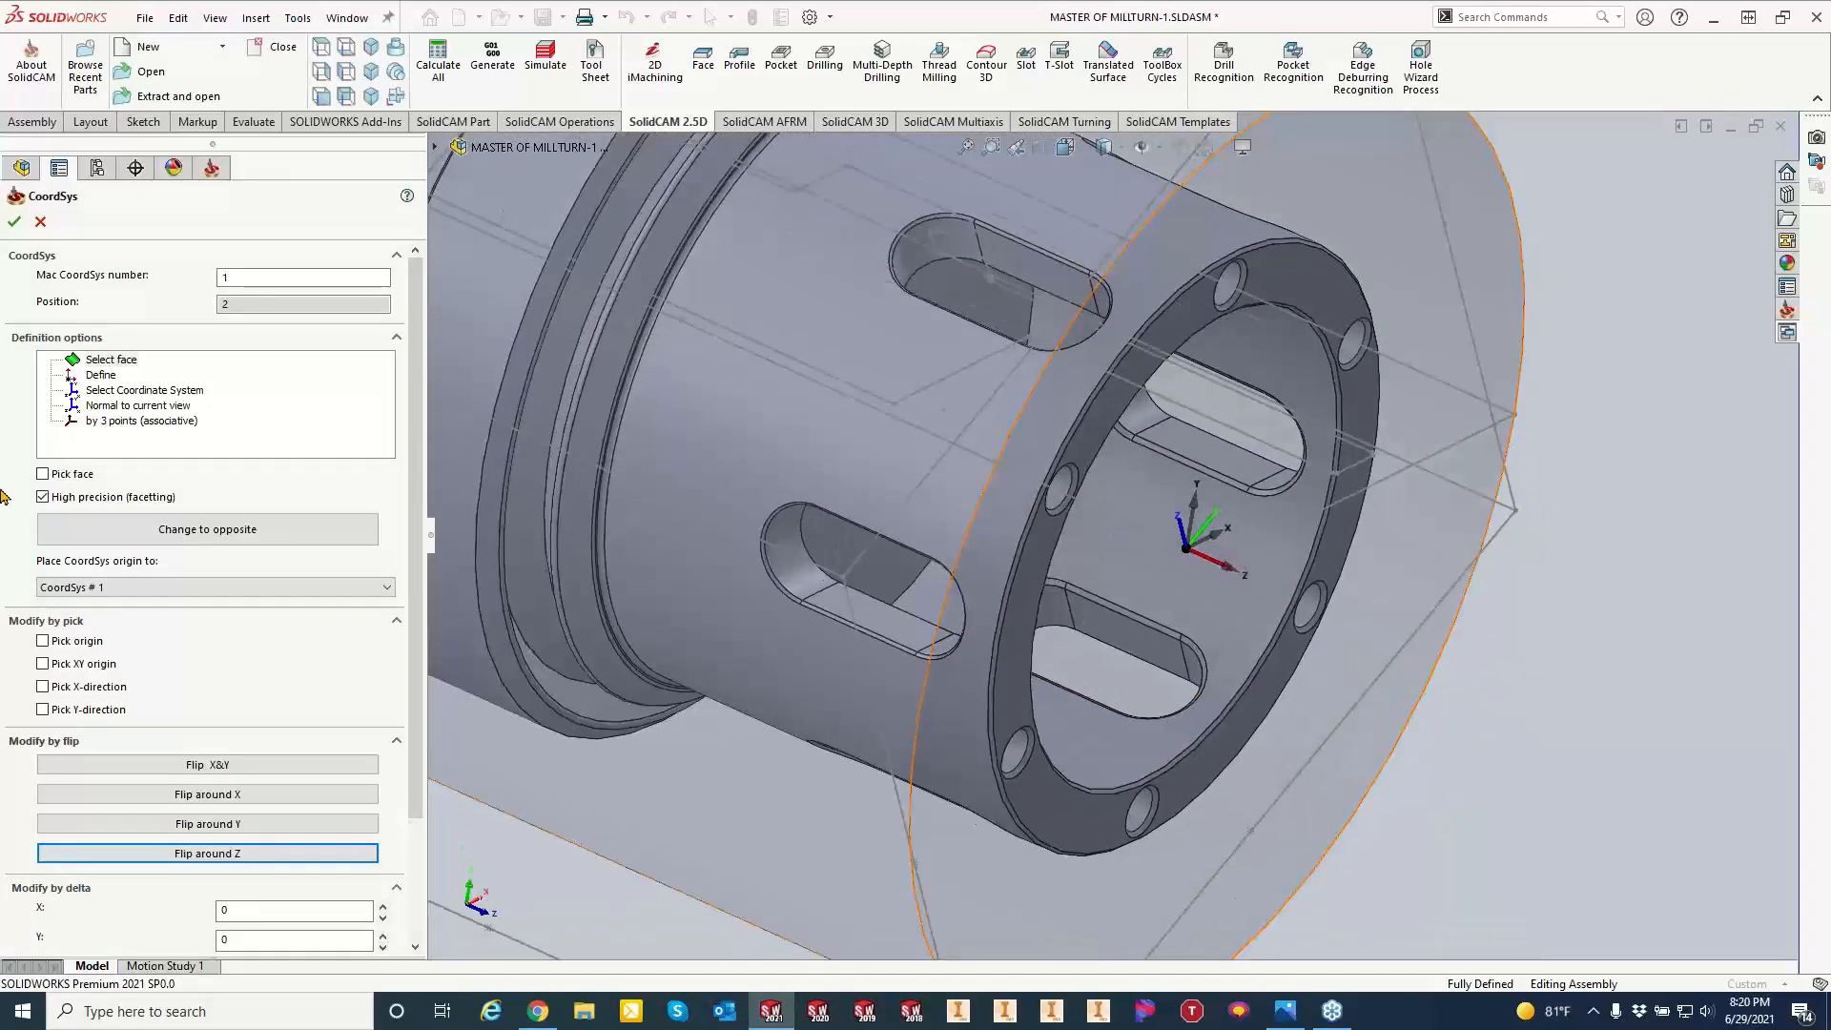
pyautogui.click(14, 221)
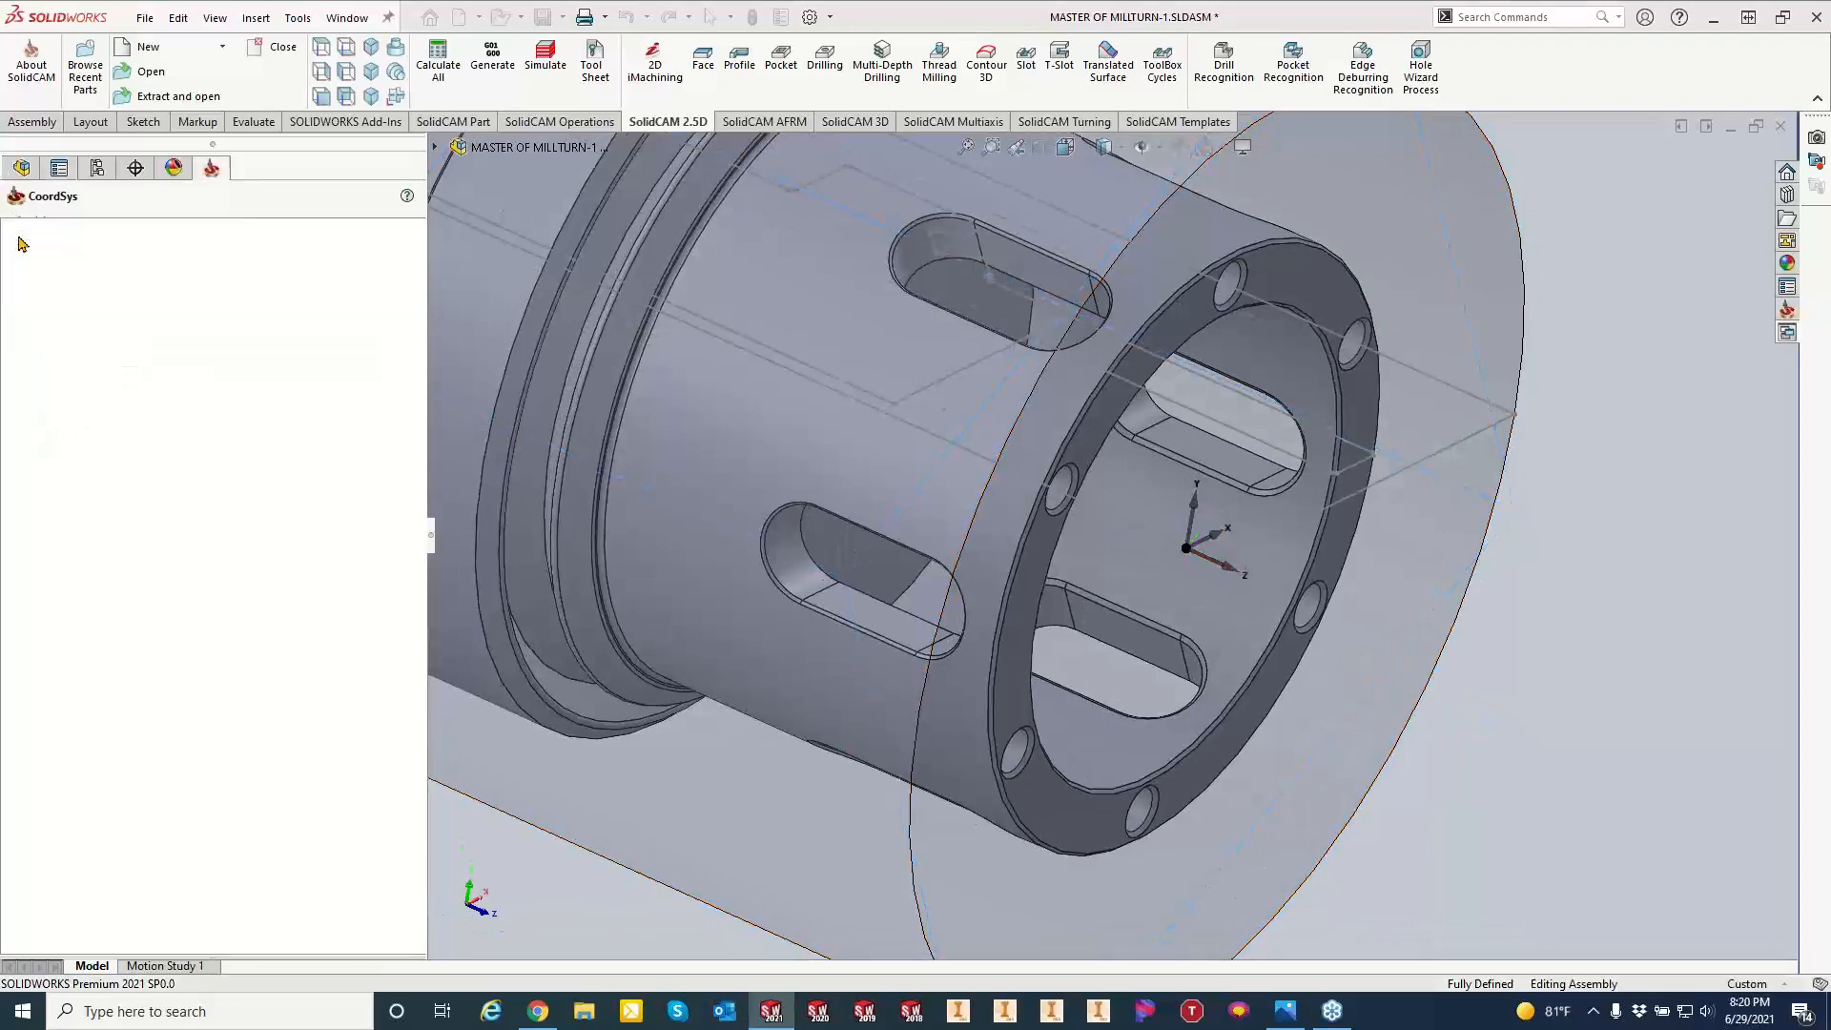
pyautogui.click(17, 235)
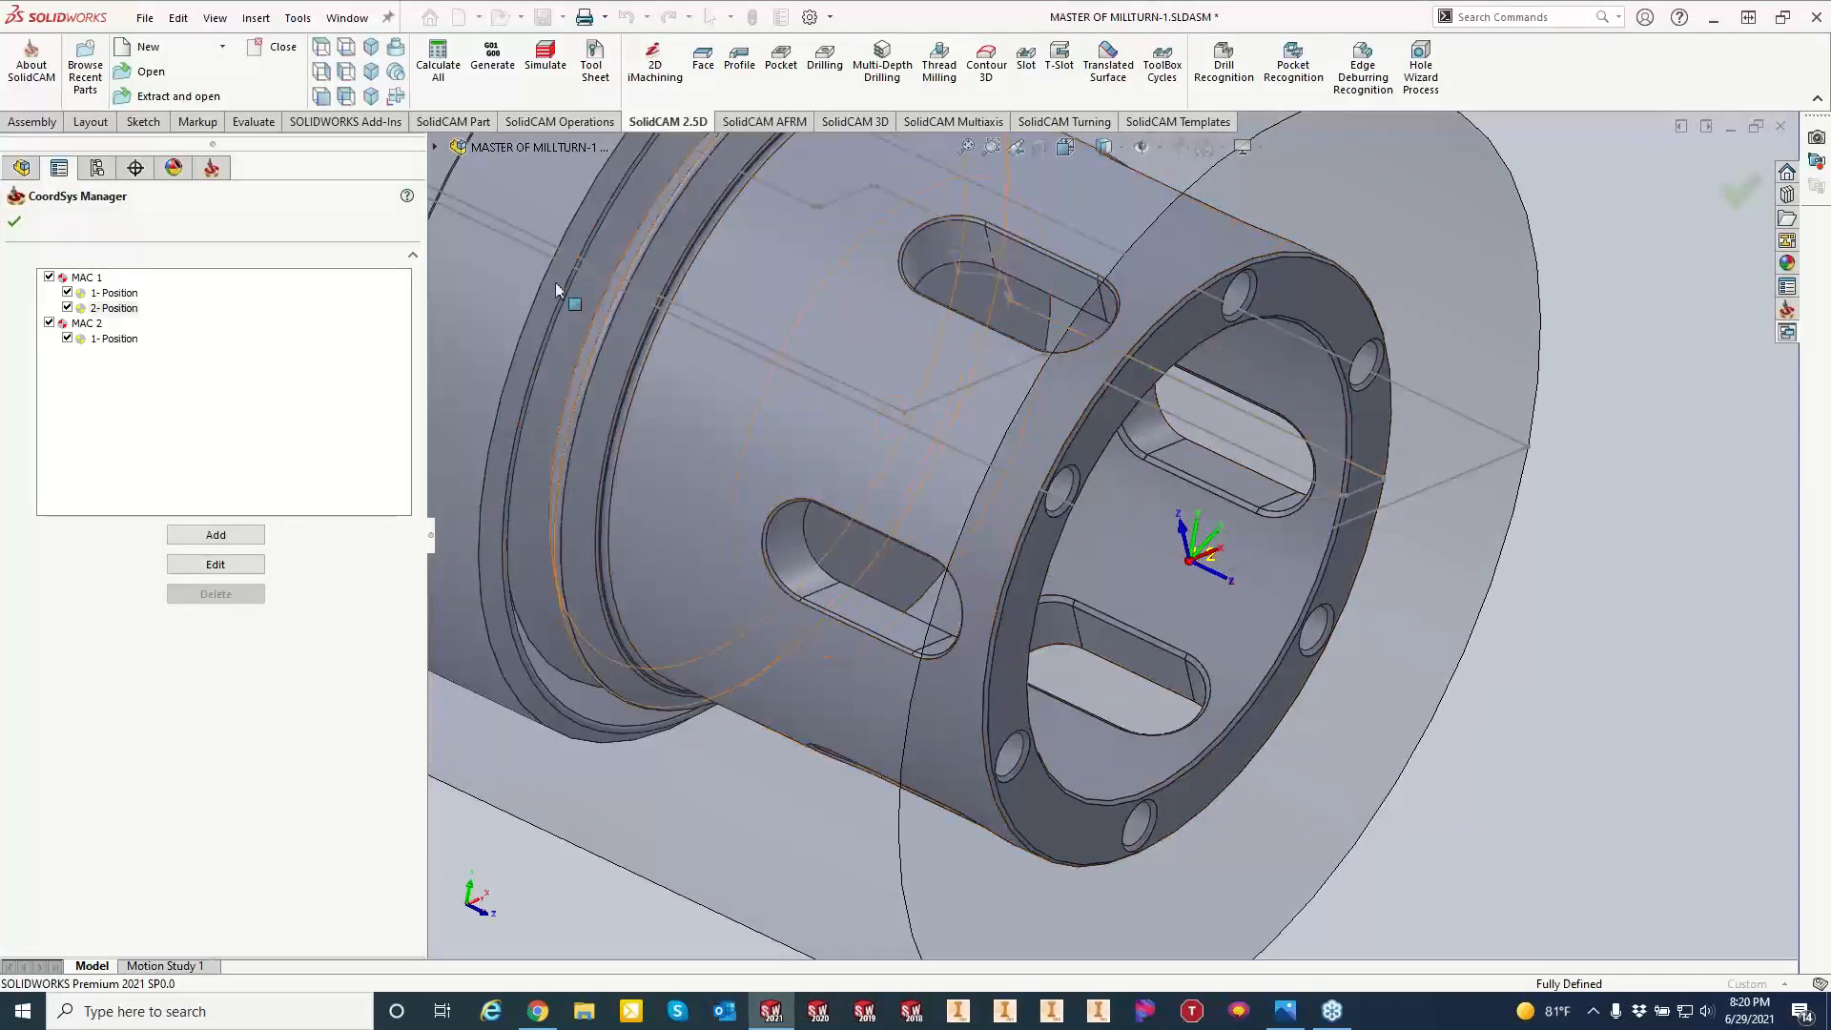
pyautogui.click(13, 222)
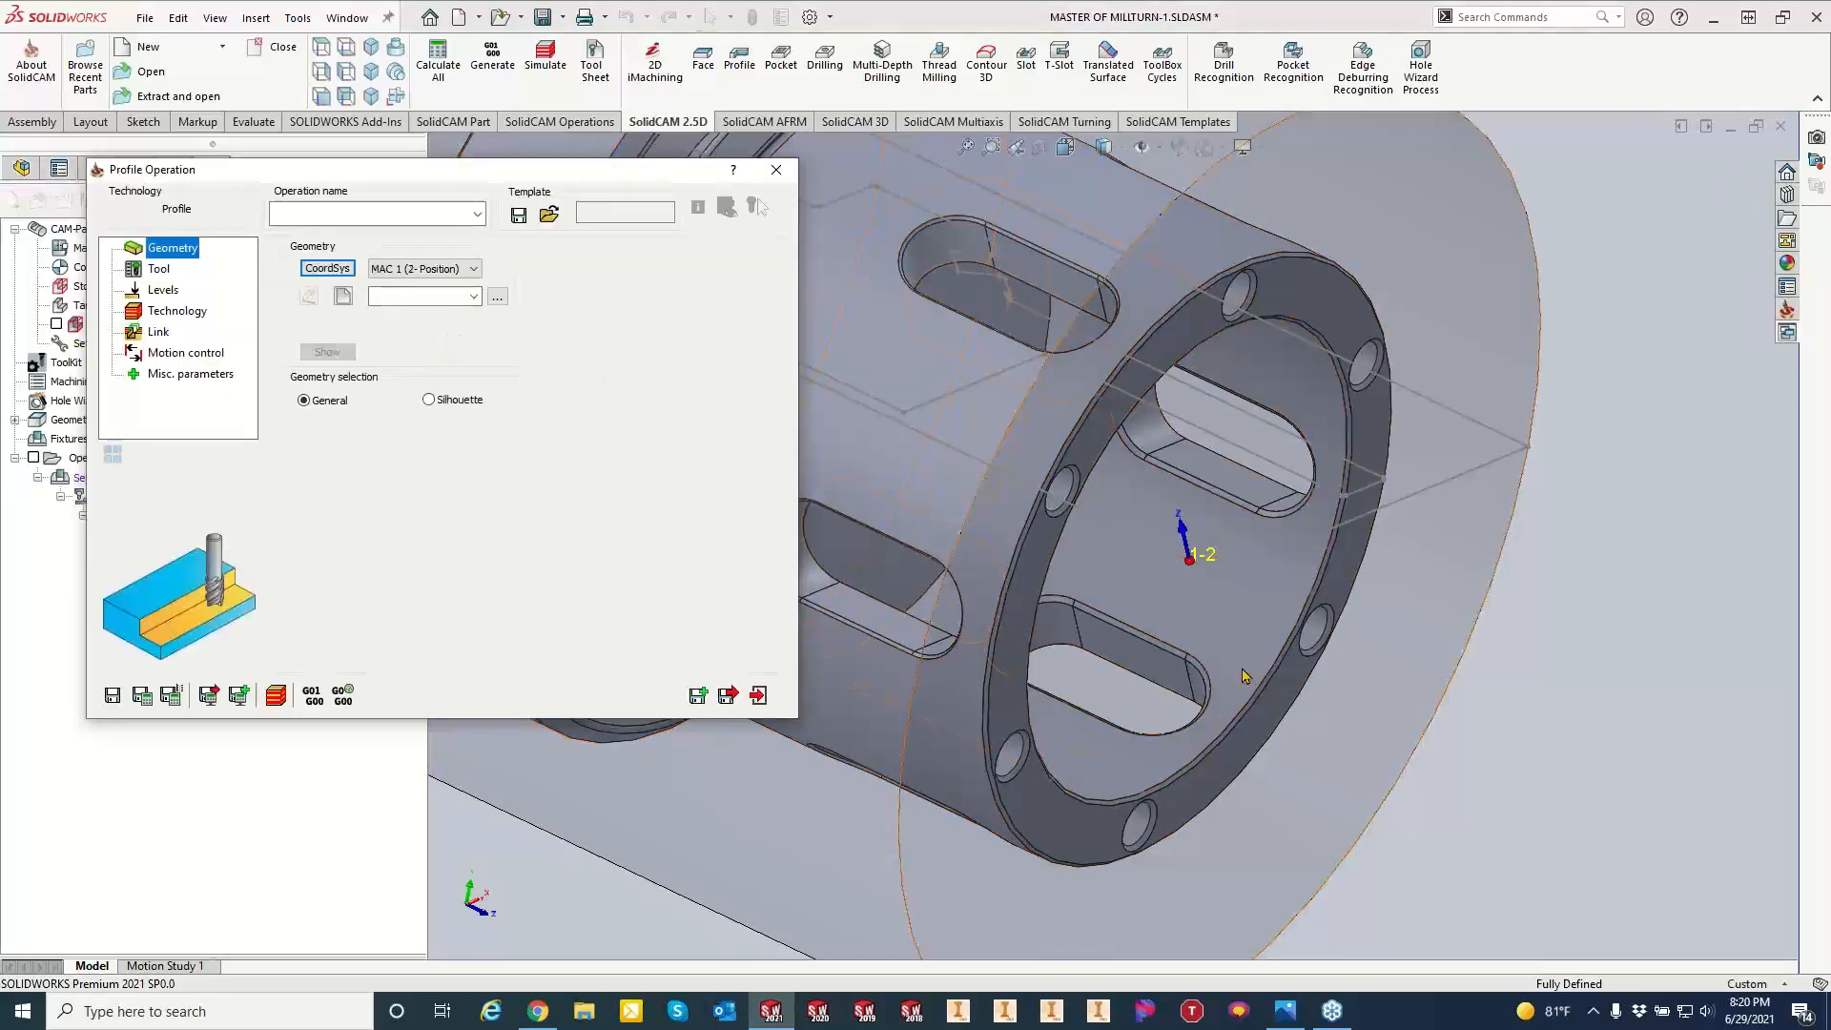
# Define the profile geometry as a closed flat chain around the upper slot's edge, then open the operation's tool settings.
pyautogui.click(1568, 650)
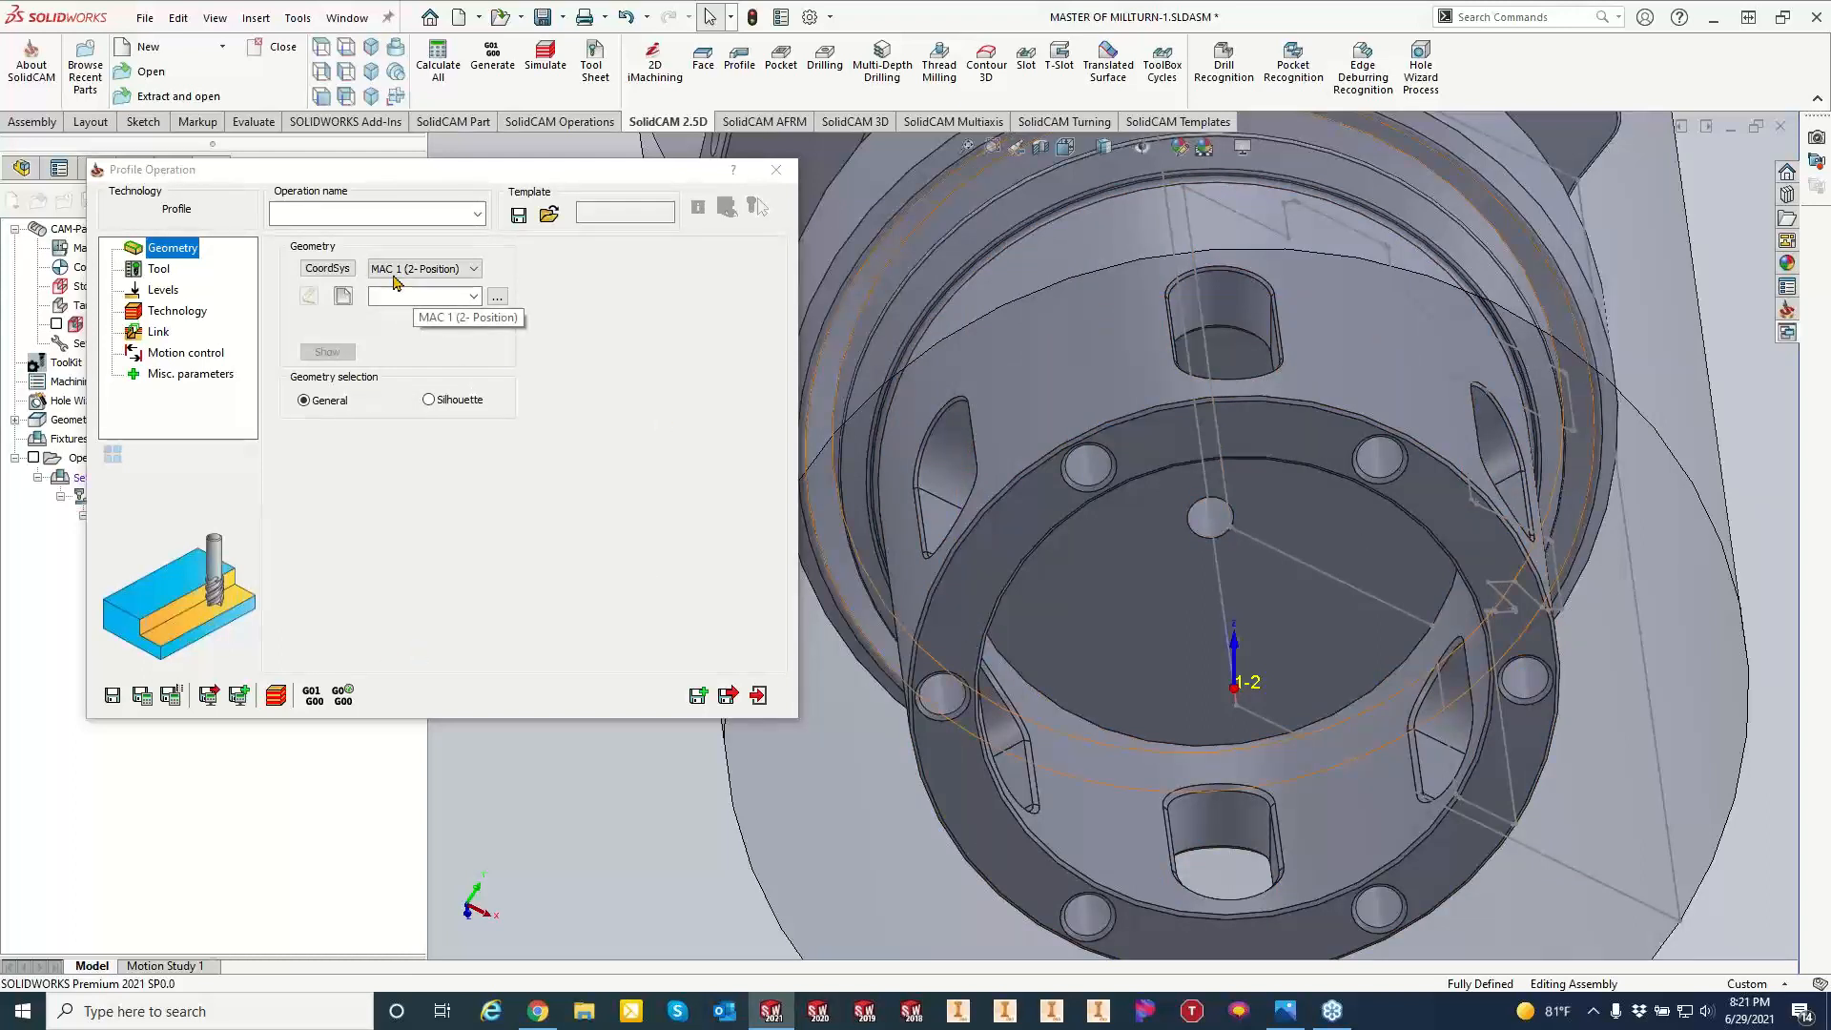
pyautogui.click(344, 295)
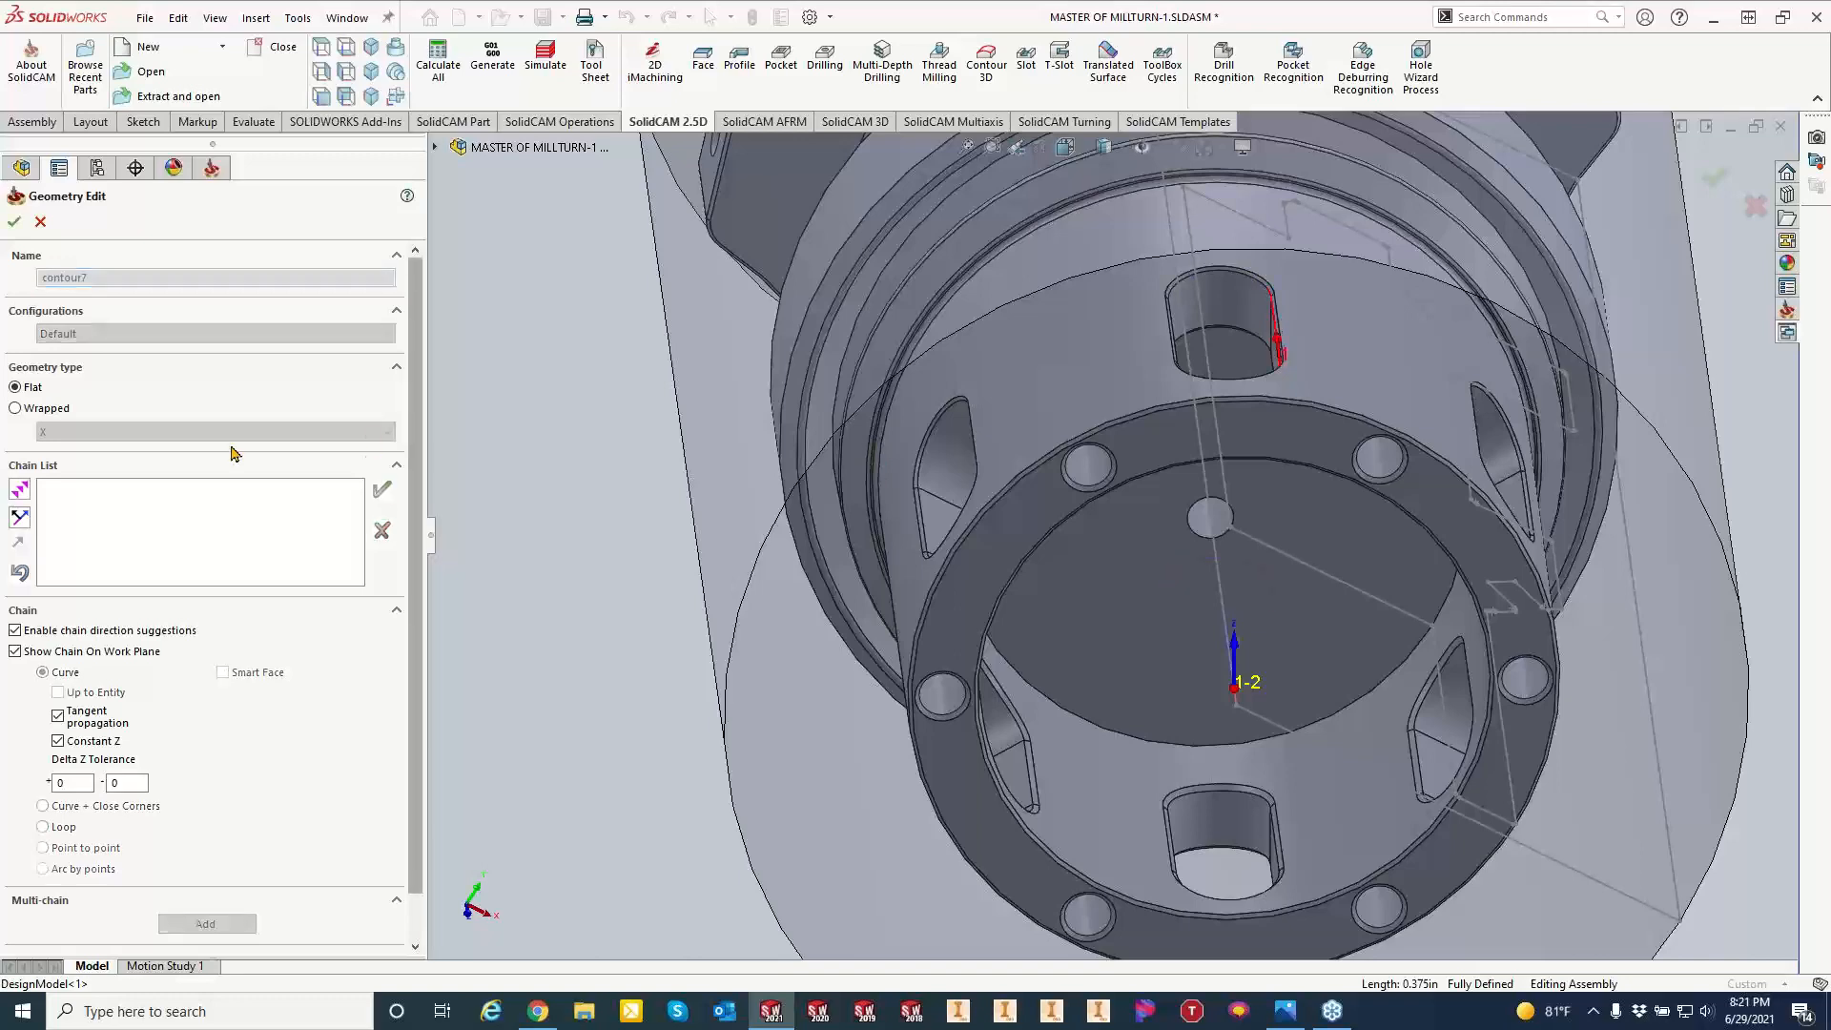
pyautogui.click(19, 489)
pyautogui.click(15, 222)
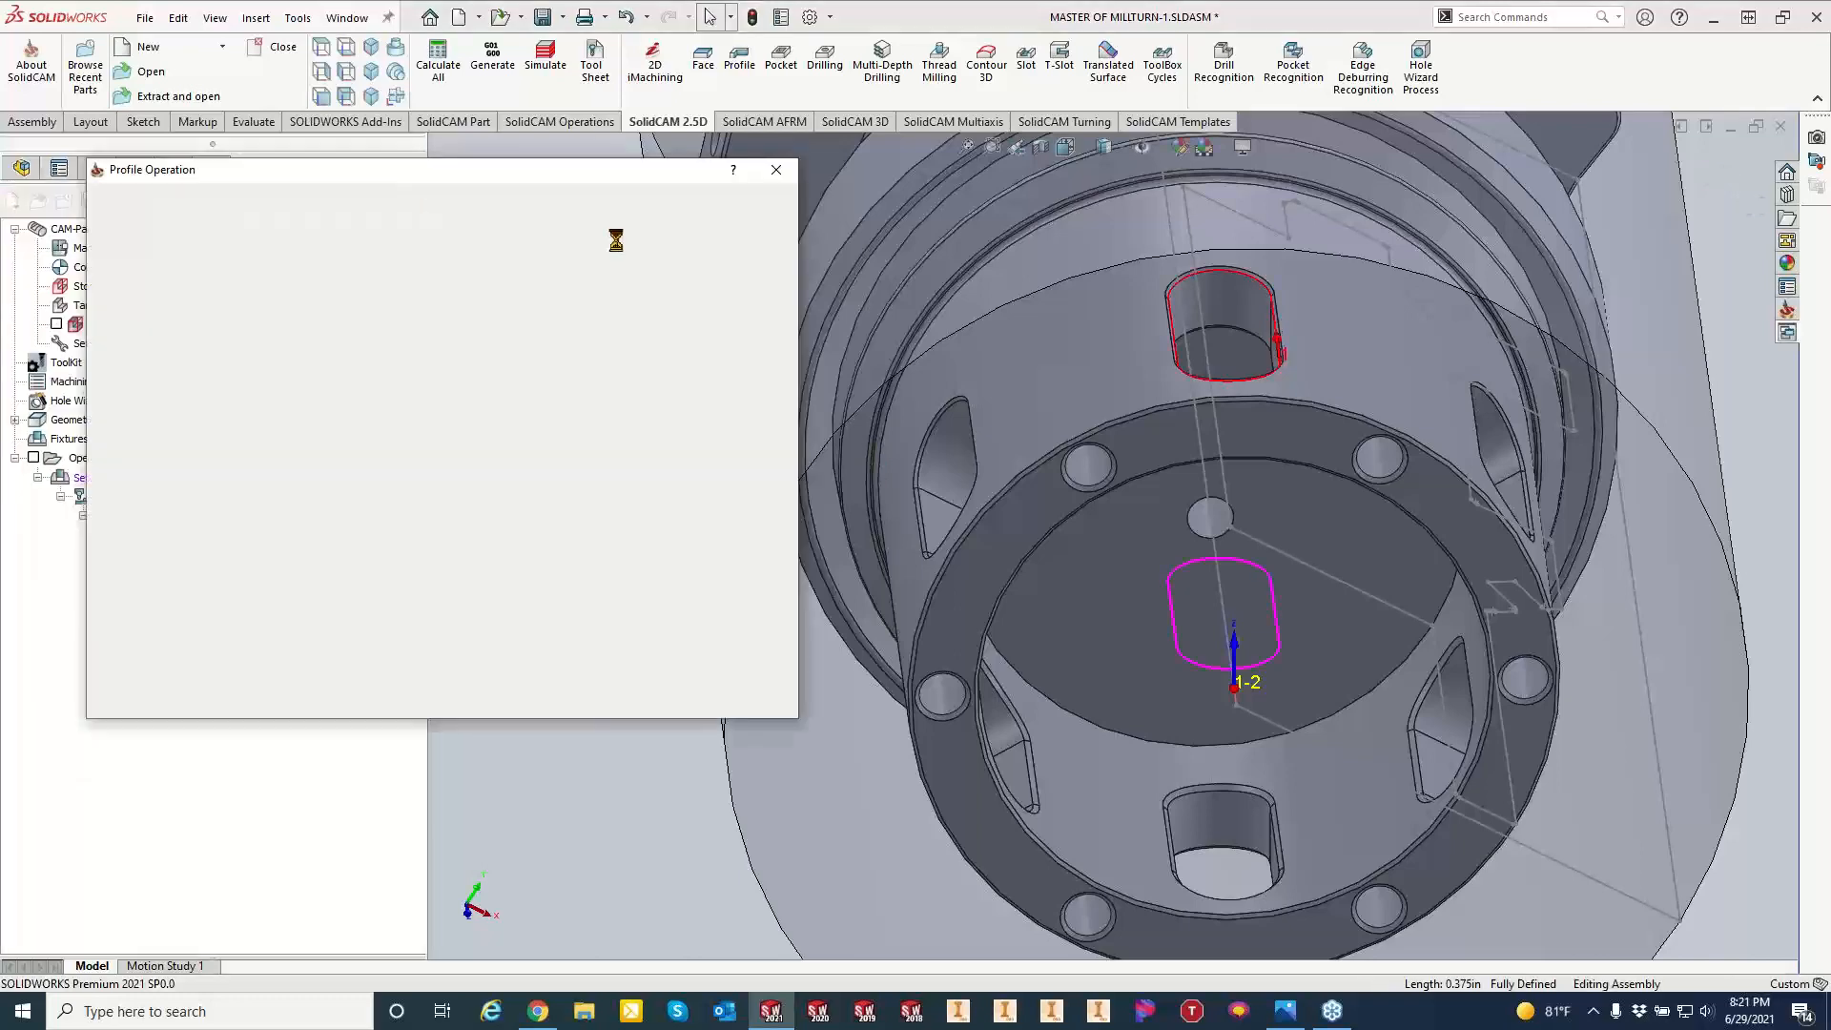
pyautogui.click(141, 274)
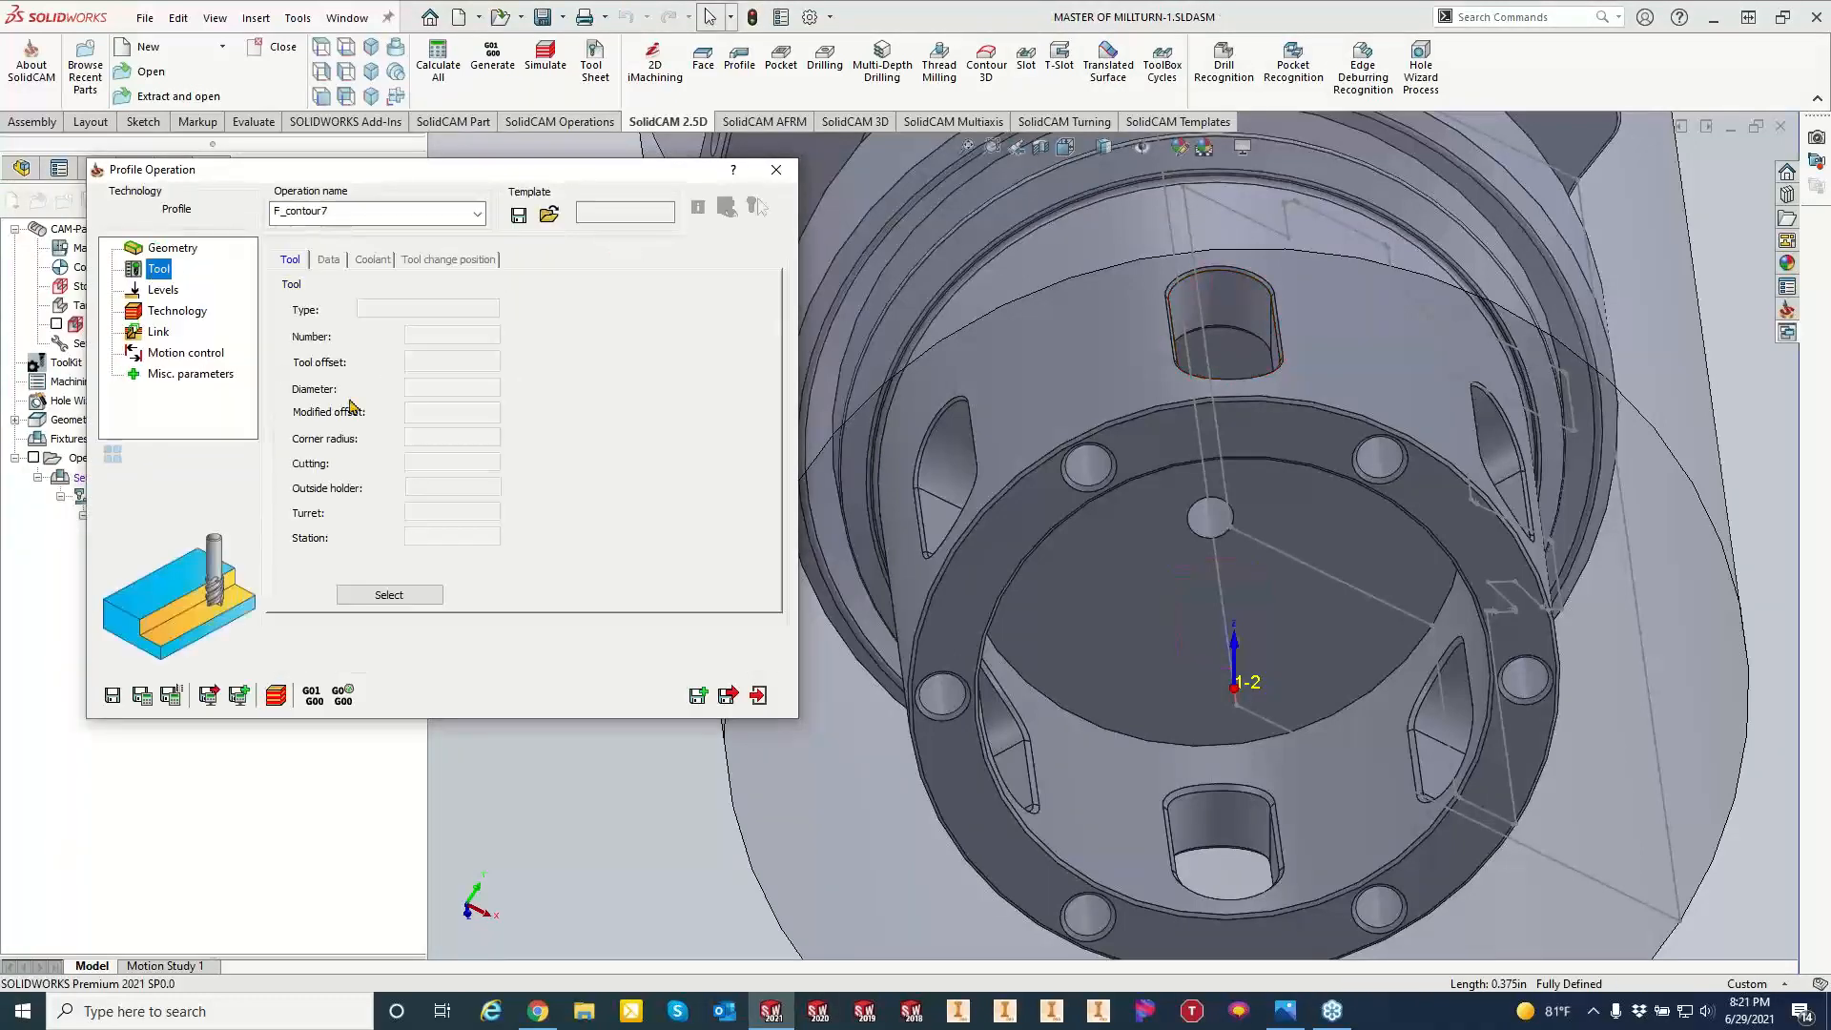
# Open the tool table for the profile operation and select tool 2, the 1/8 in 4-flute end mill.
pyautogui.click(409, 601)
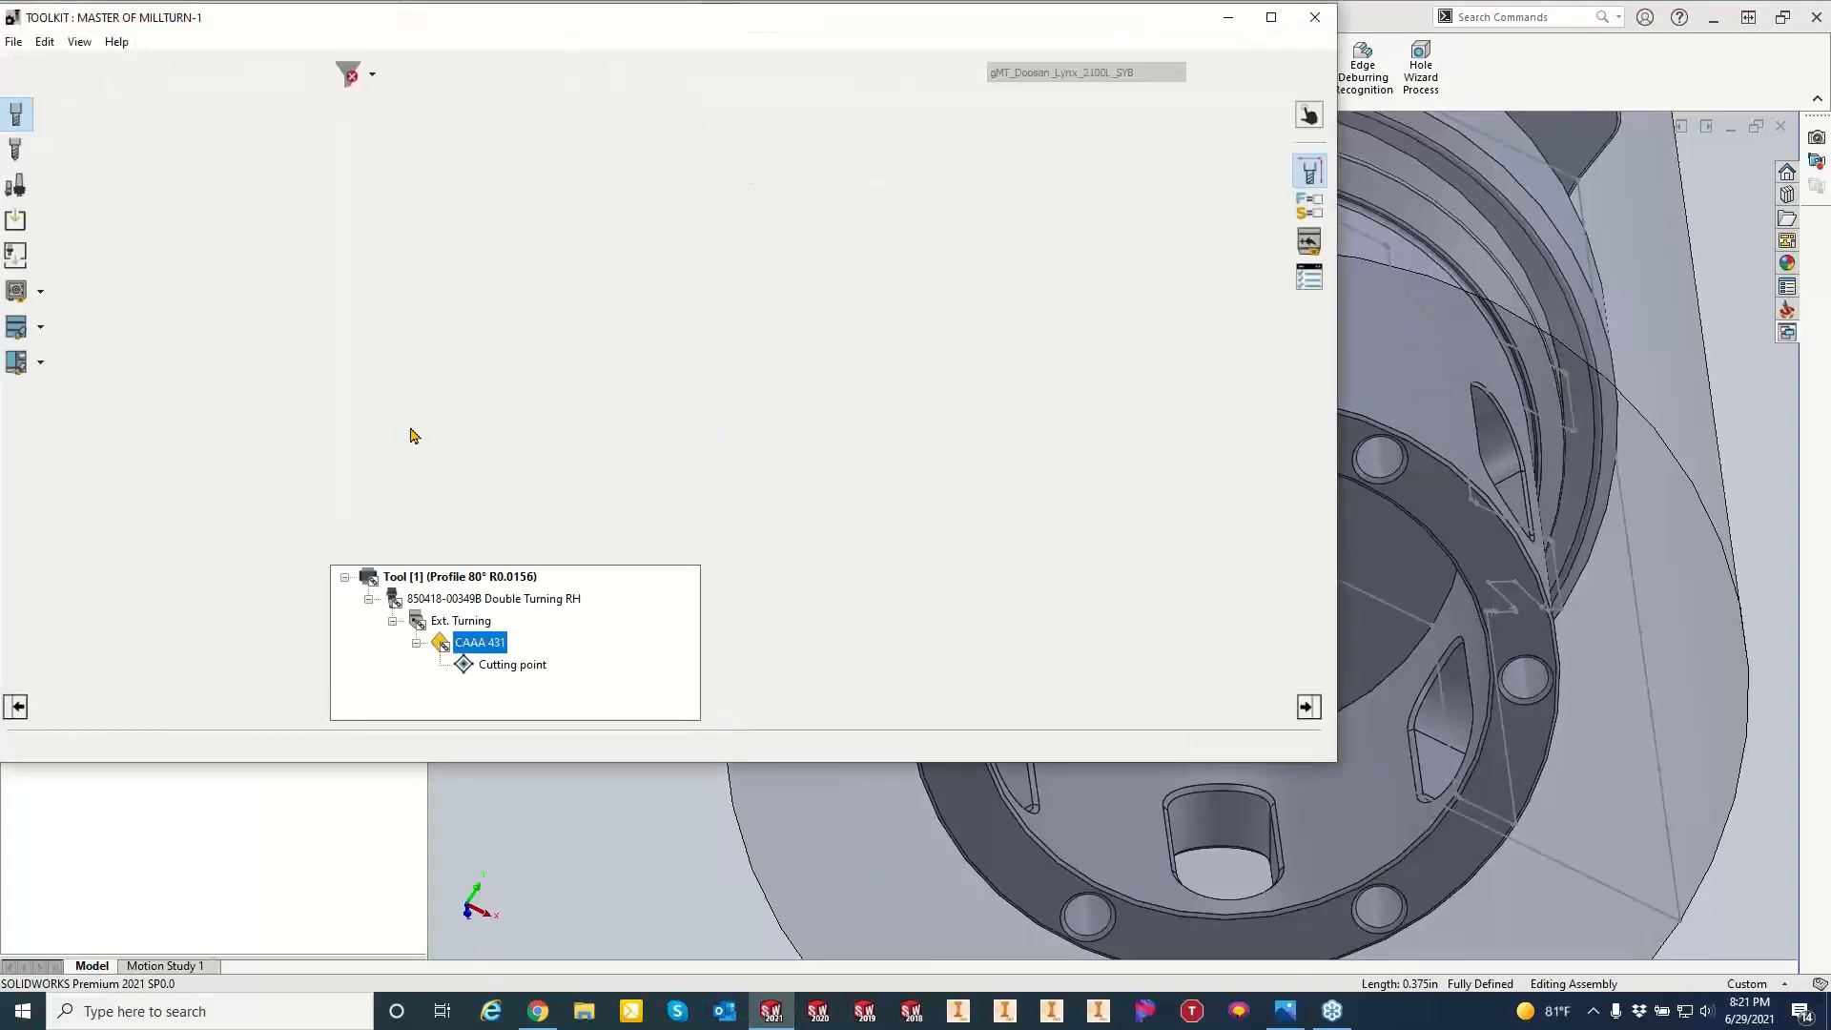
pyautogui.click(378, 445)
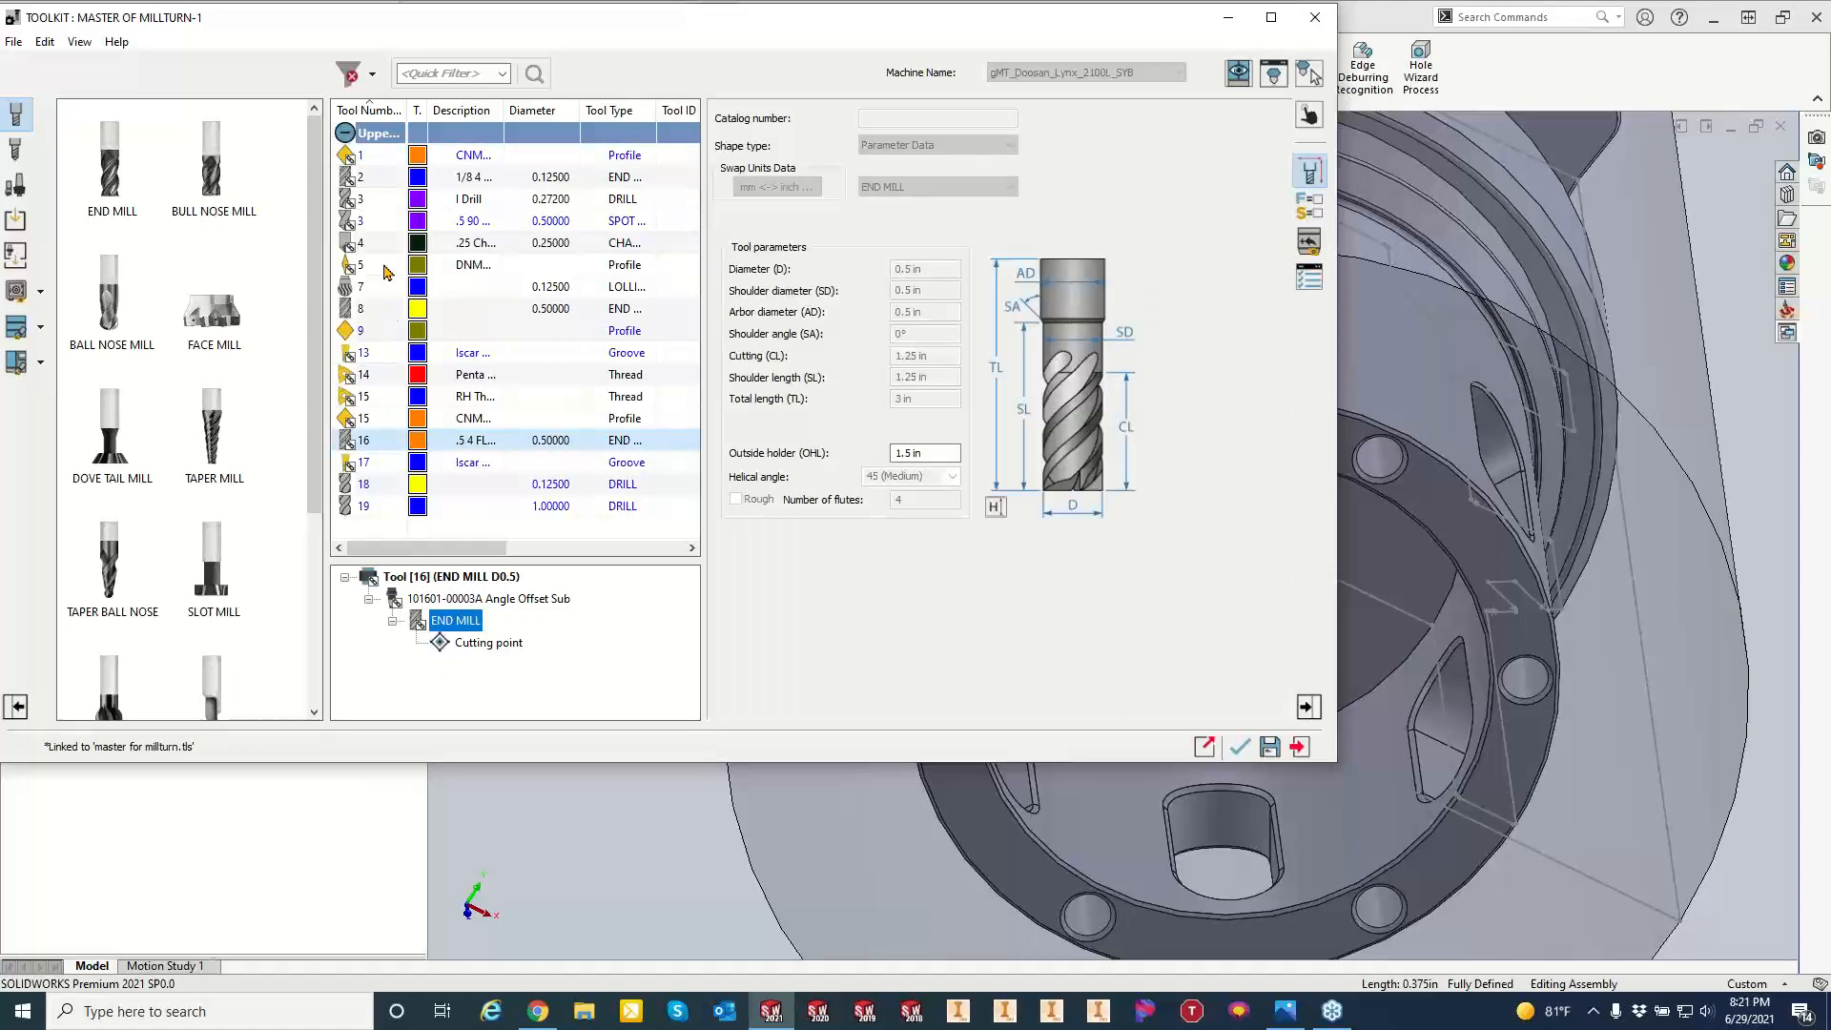
pyautogui.click(379, 181)
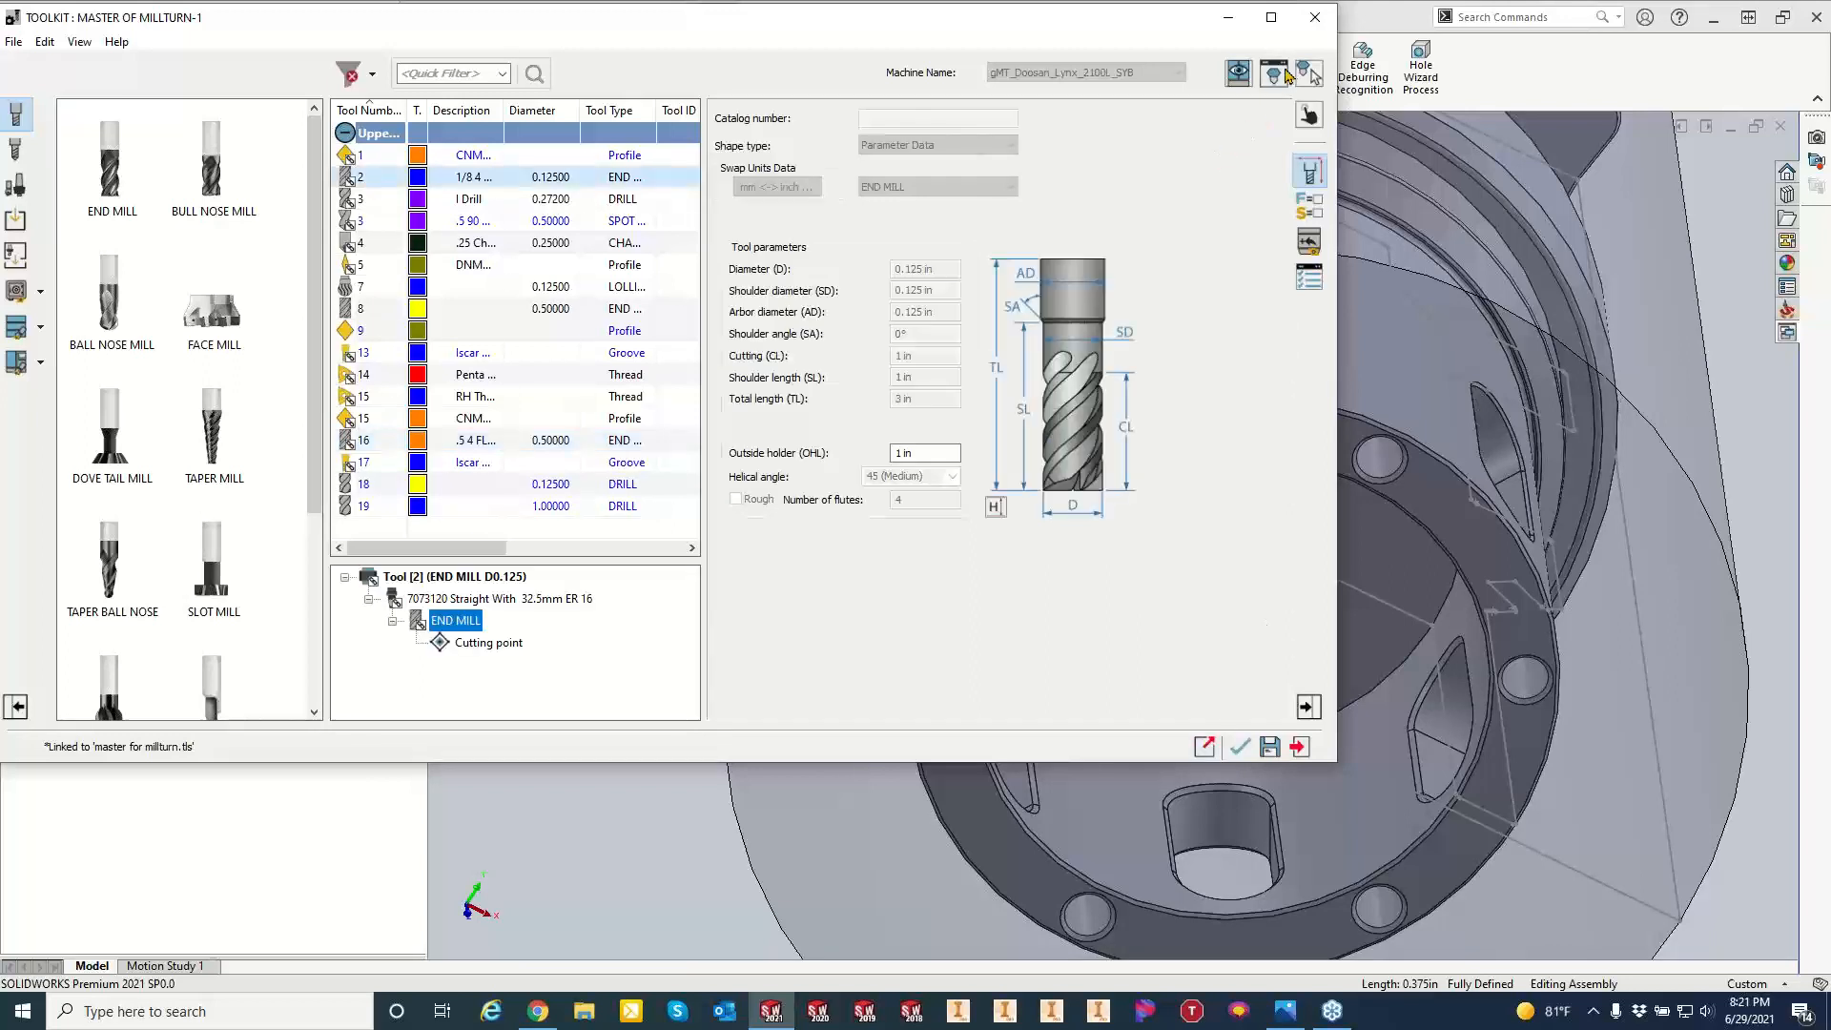
# Examine how the 1/8 in end mill and its holder sit on the turret in the machine preview.
pyautogui.click(1248, 74)
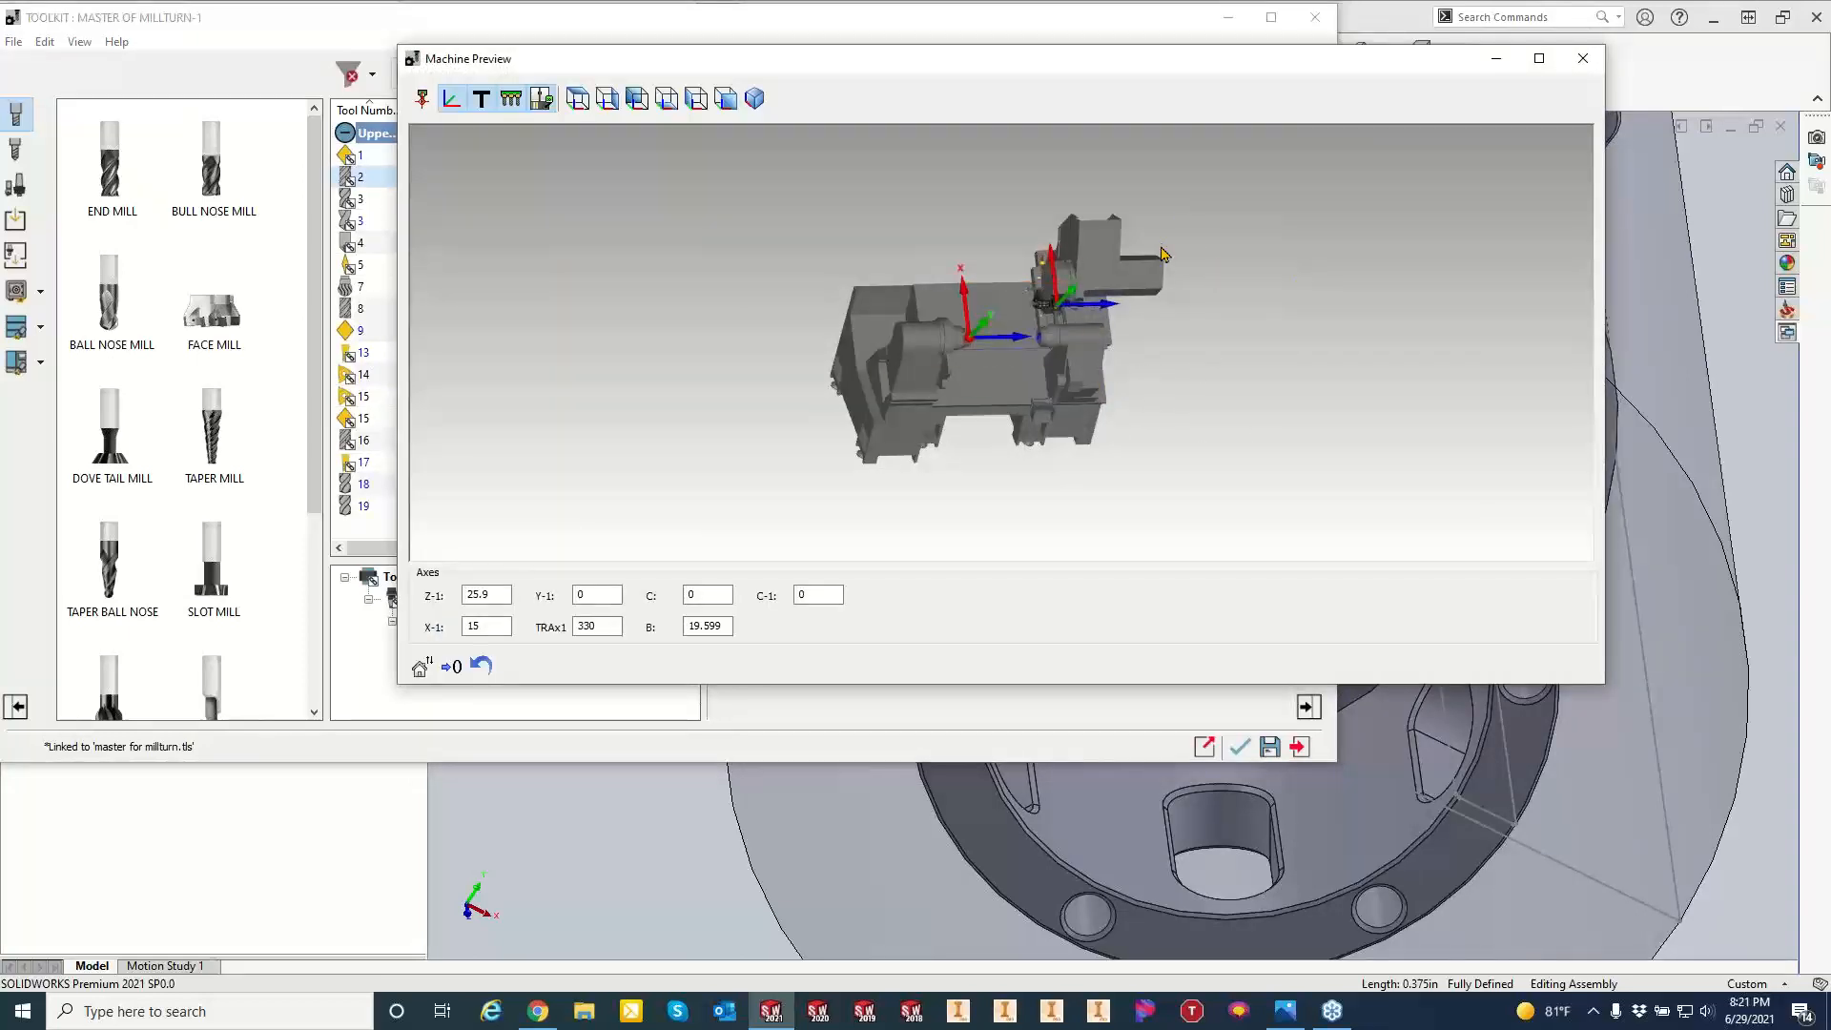
pyautogui.moveTo(1161, 249); pyautogui.dragTo(1170, 263, button='middle')
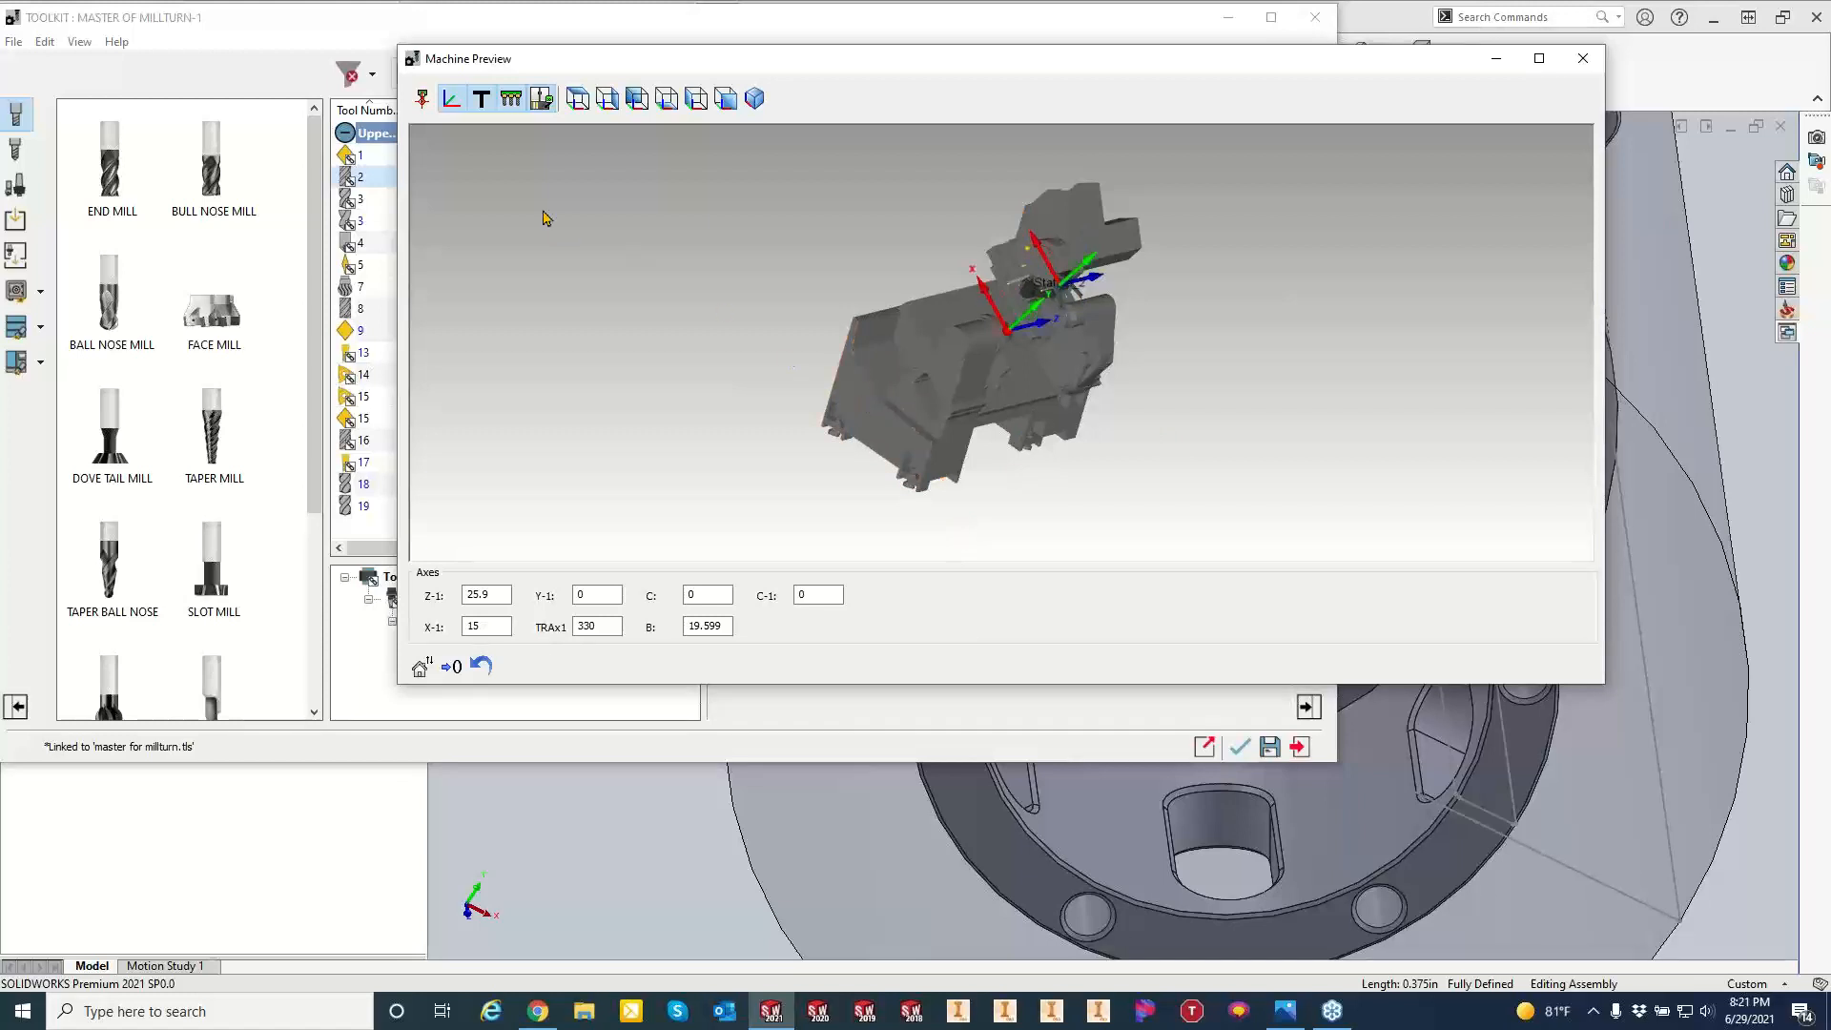
pyautogui.click(423, 99)
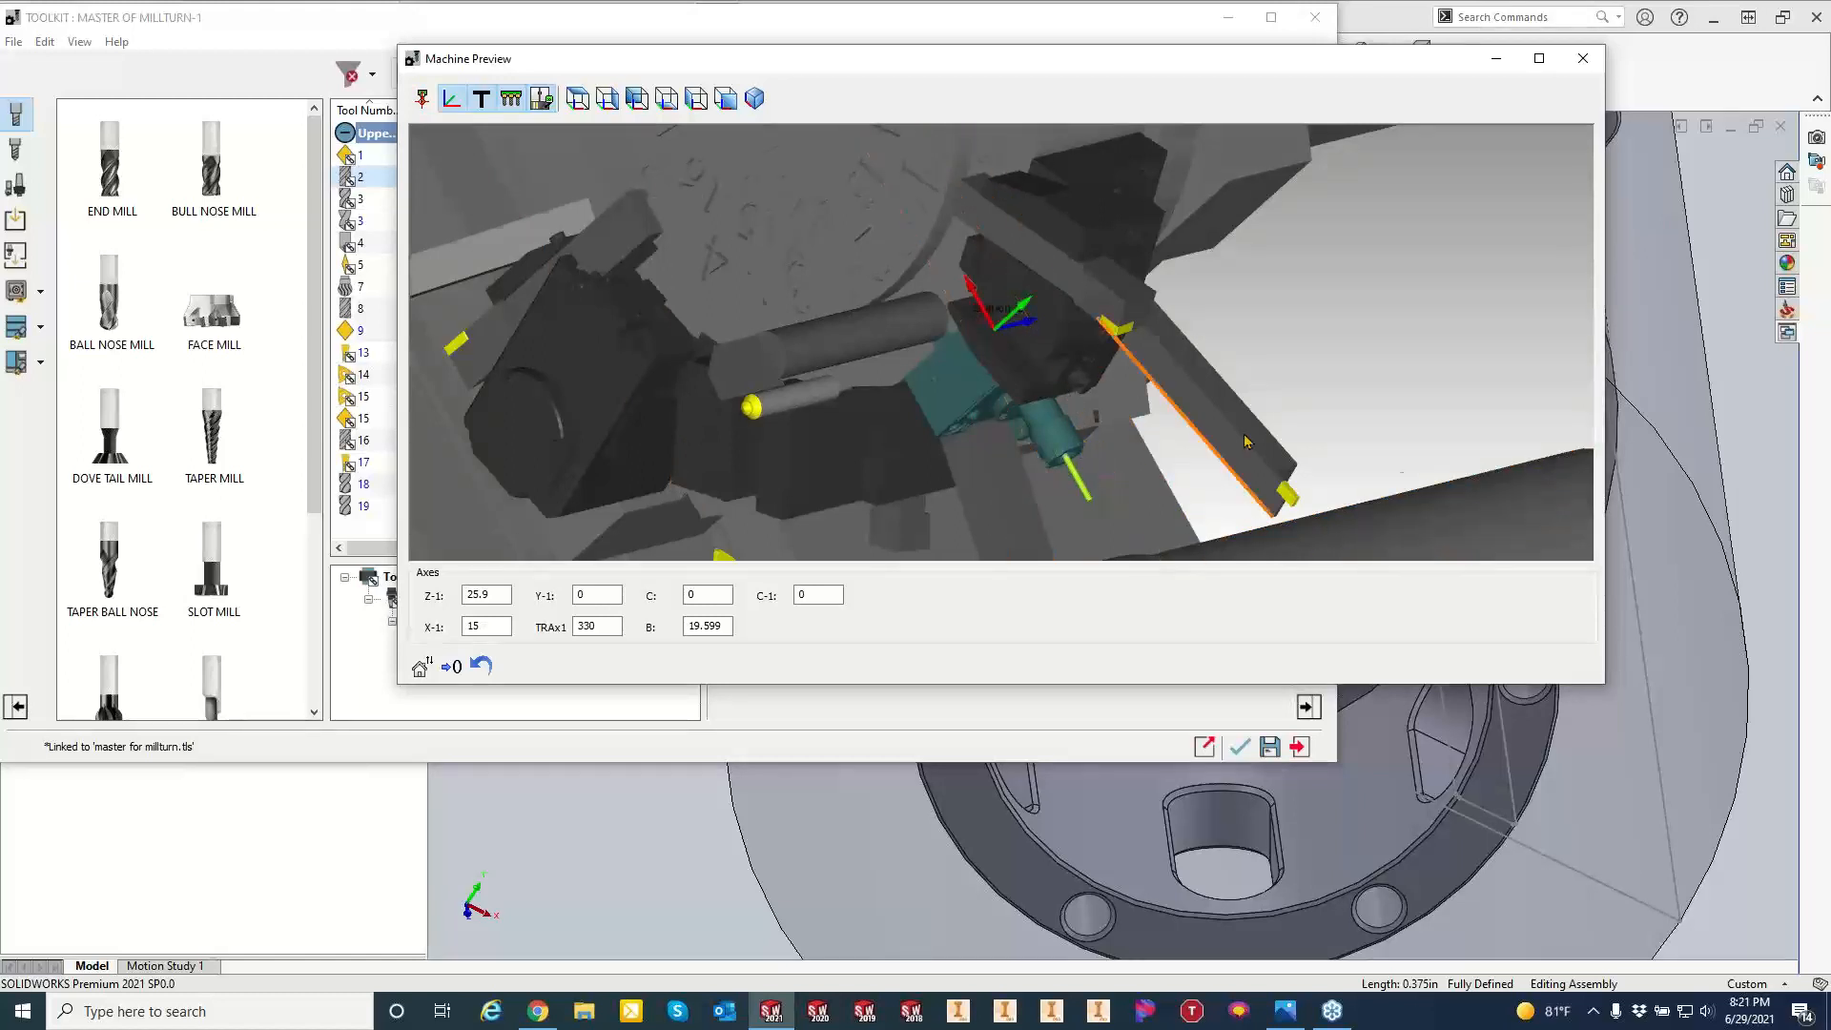
pyautogui.scroll(-4, 1243, 439)
pyautogui.moveTo(1239, 435); pyautogui.dragTo(1039, 366, button='middle')
pyautogui.click(1583, 59)
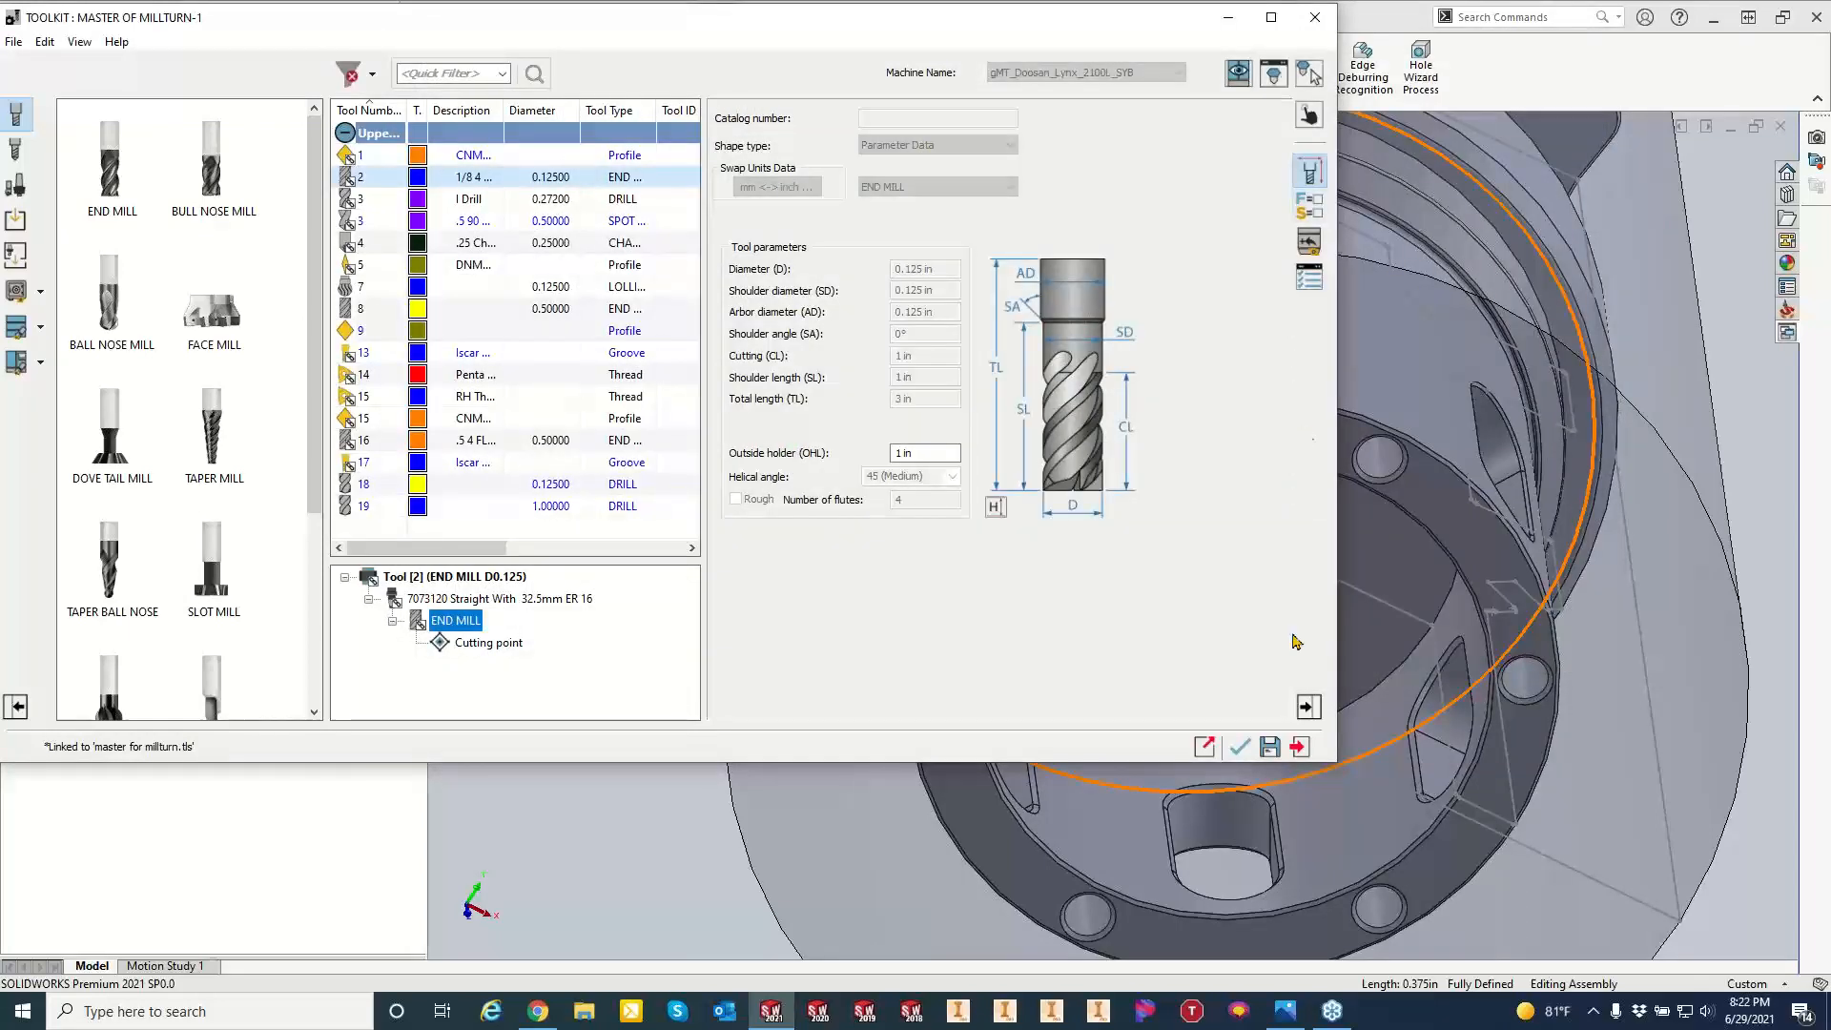
# Assign the 1/8 in end mill to the profile operation and set its spin rate to 1000 rpm.
pyautogui.click(1237, 748)
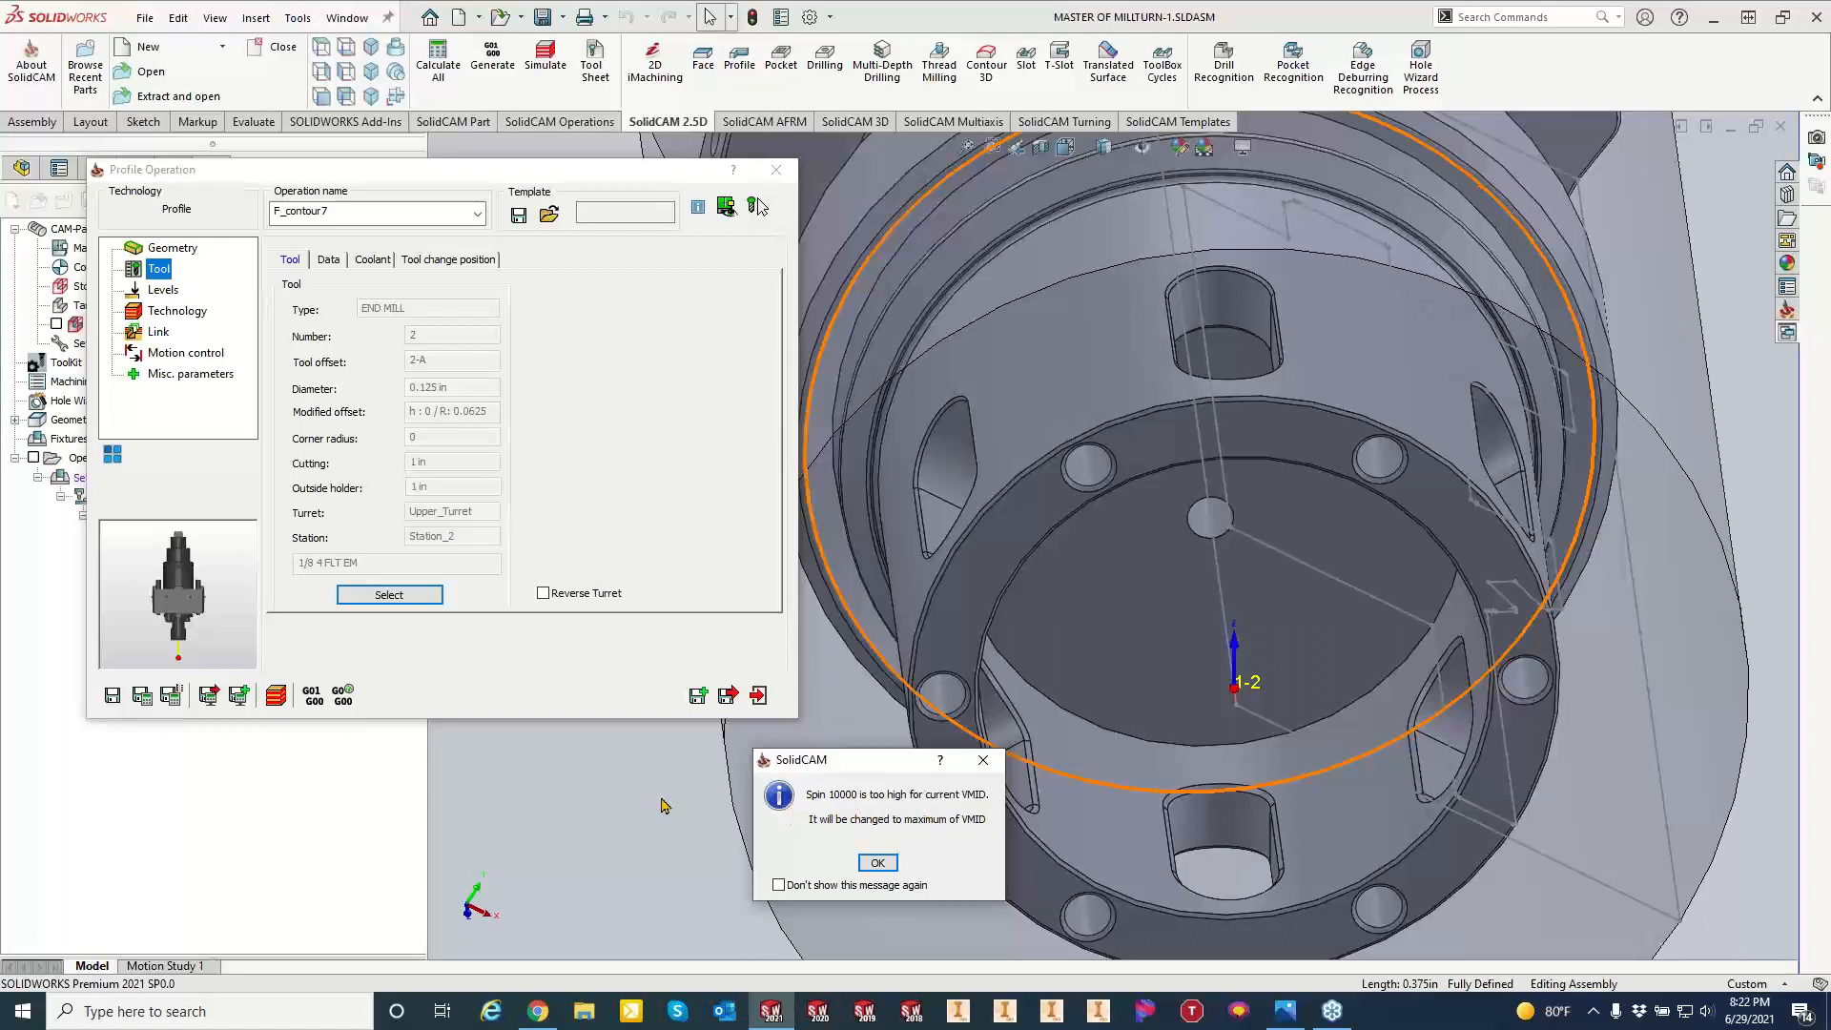
pyautogui.click(878, 862)
pyautogui.doubleClick(595, 339)
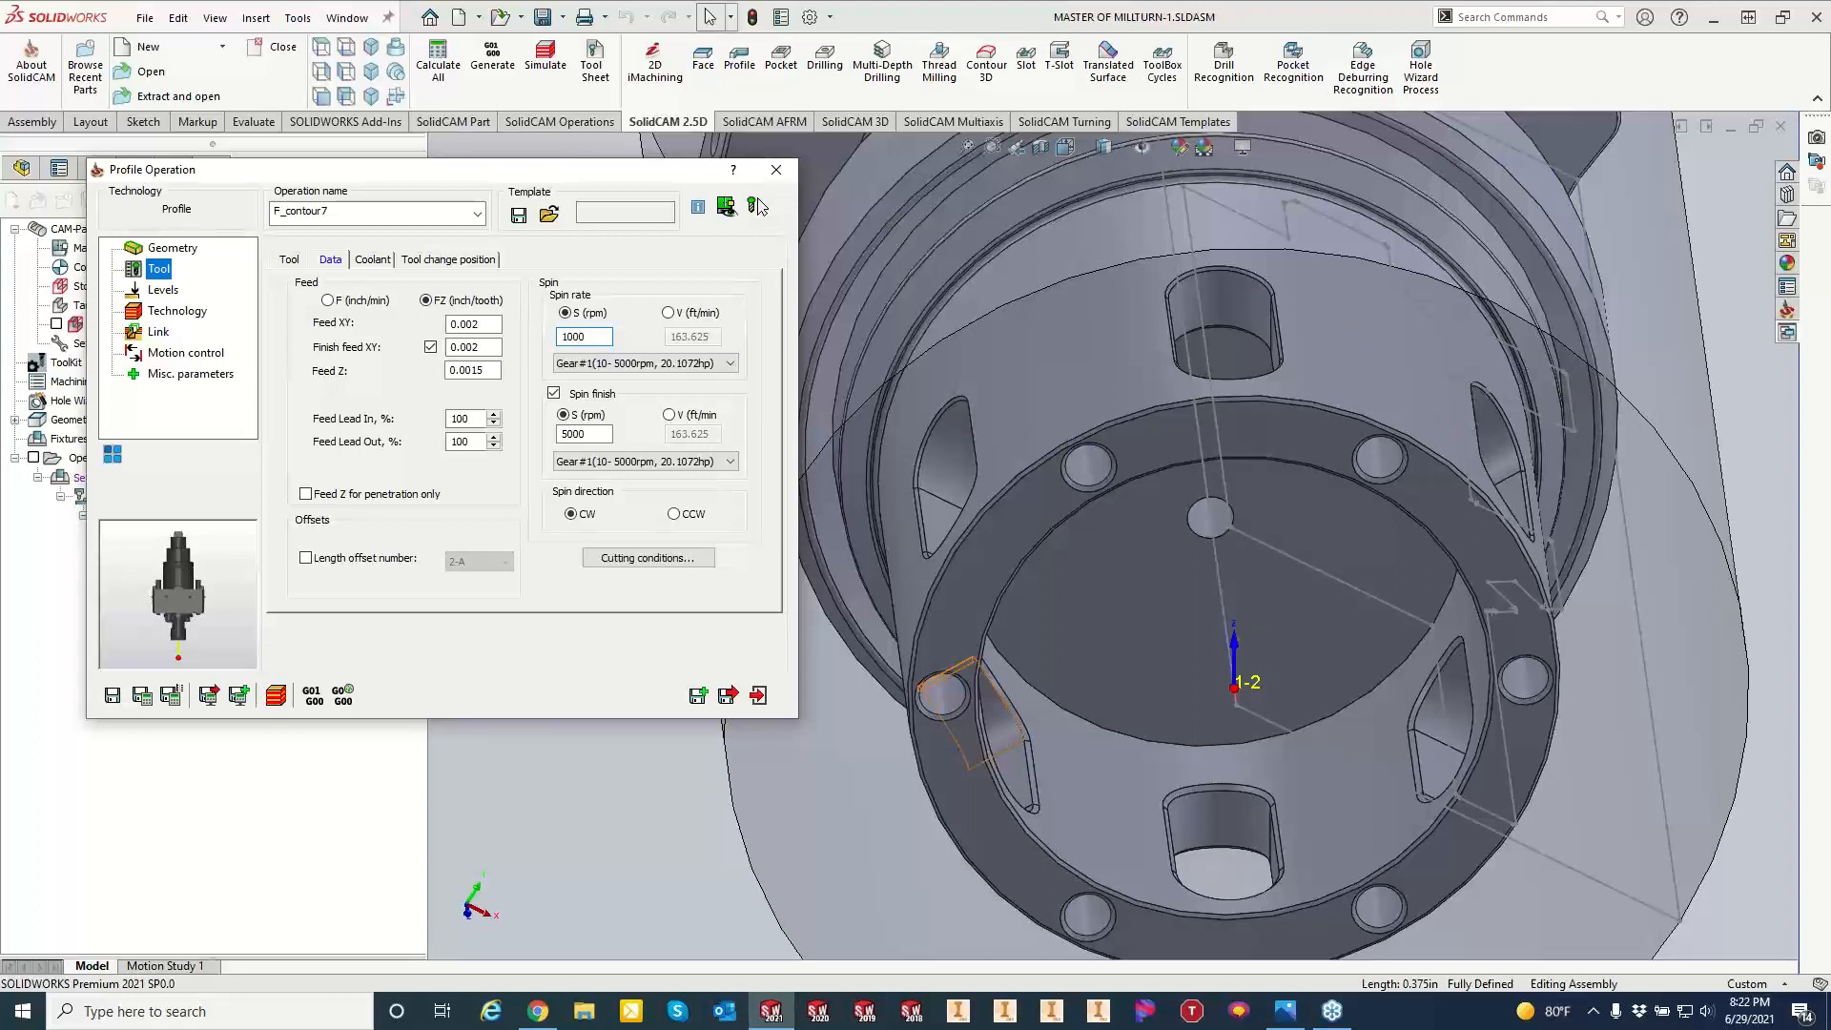
# Define the upper milling level from the end point of the upper slot's outer side edge.
pyautogui.click(158, 290)
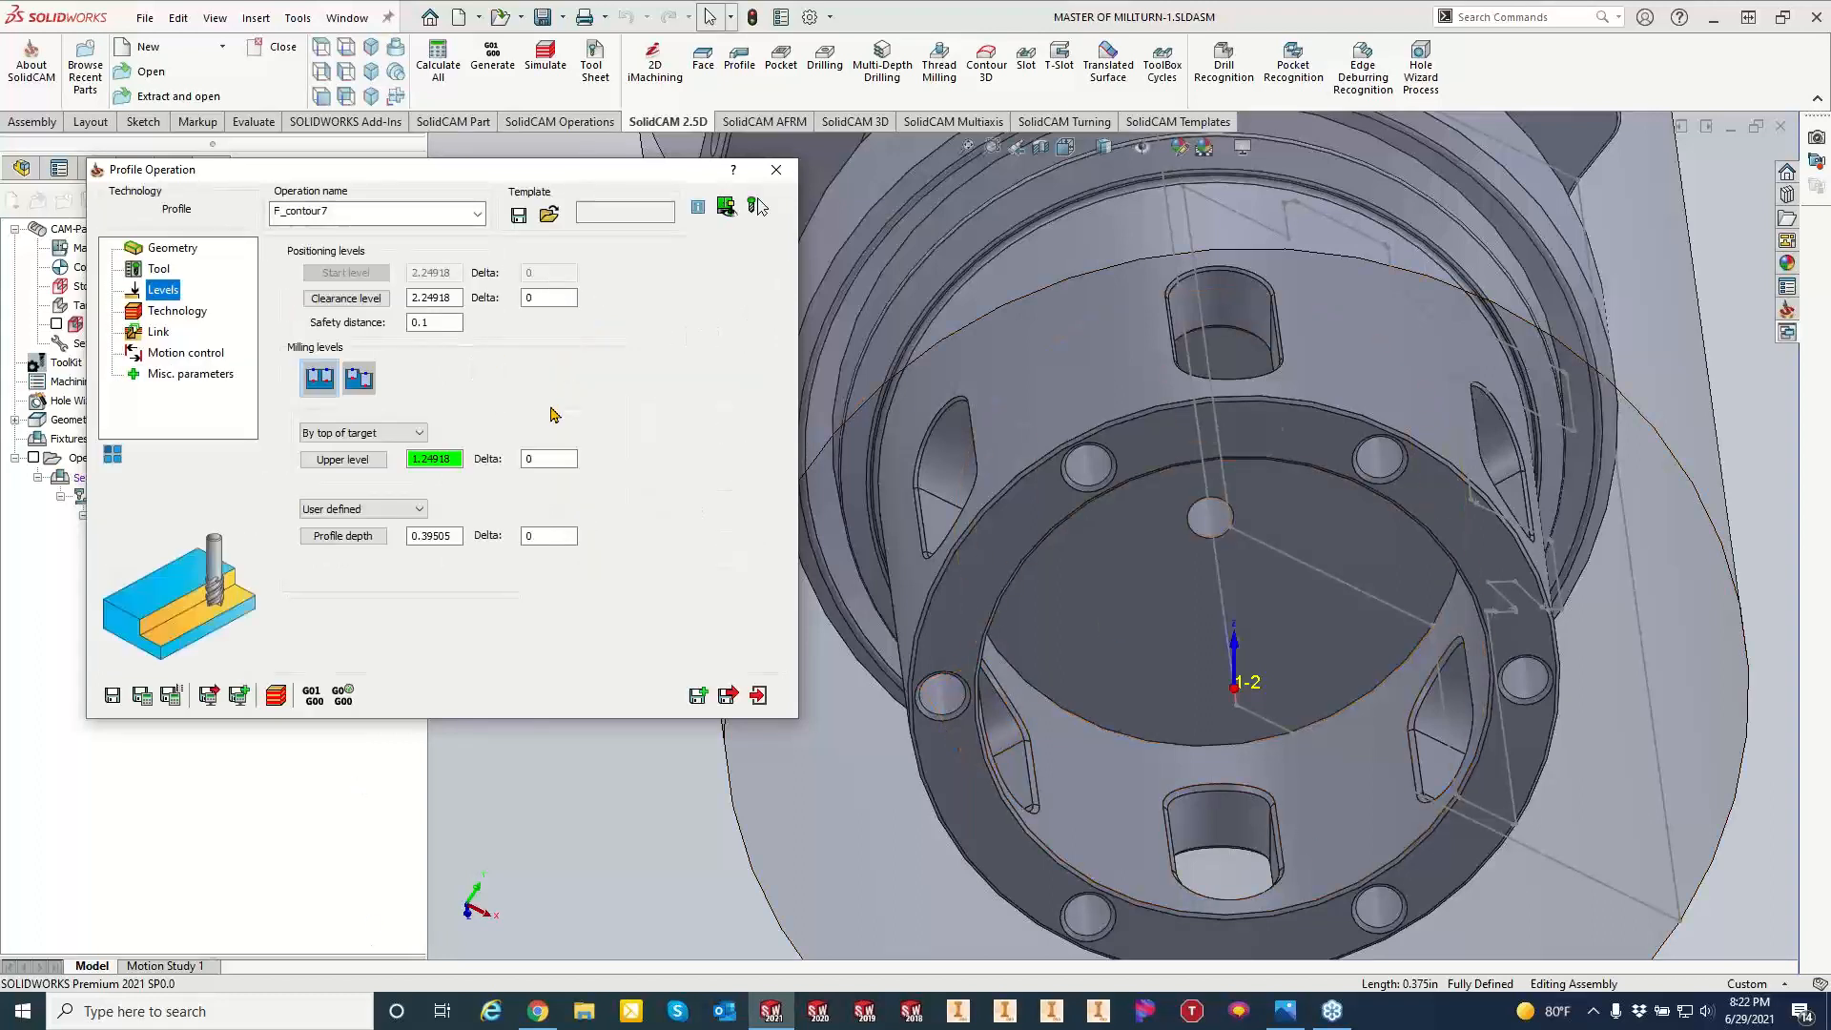
pyautogui.click(444, 460)
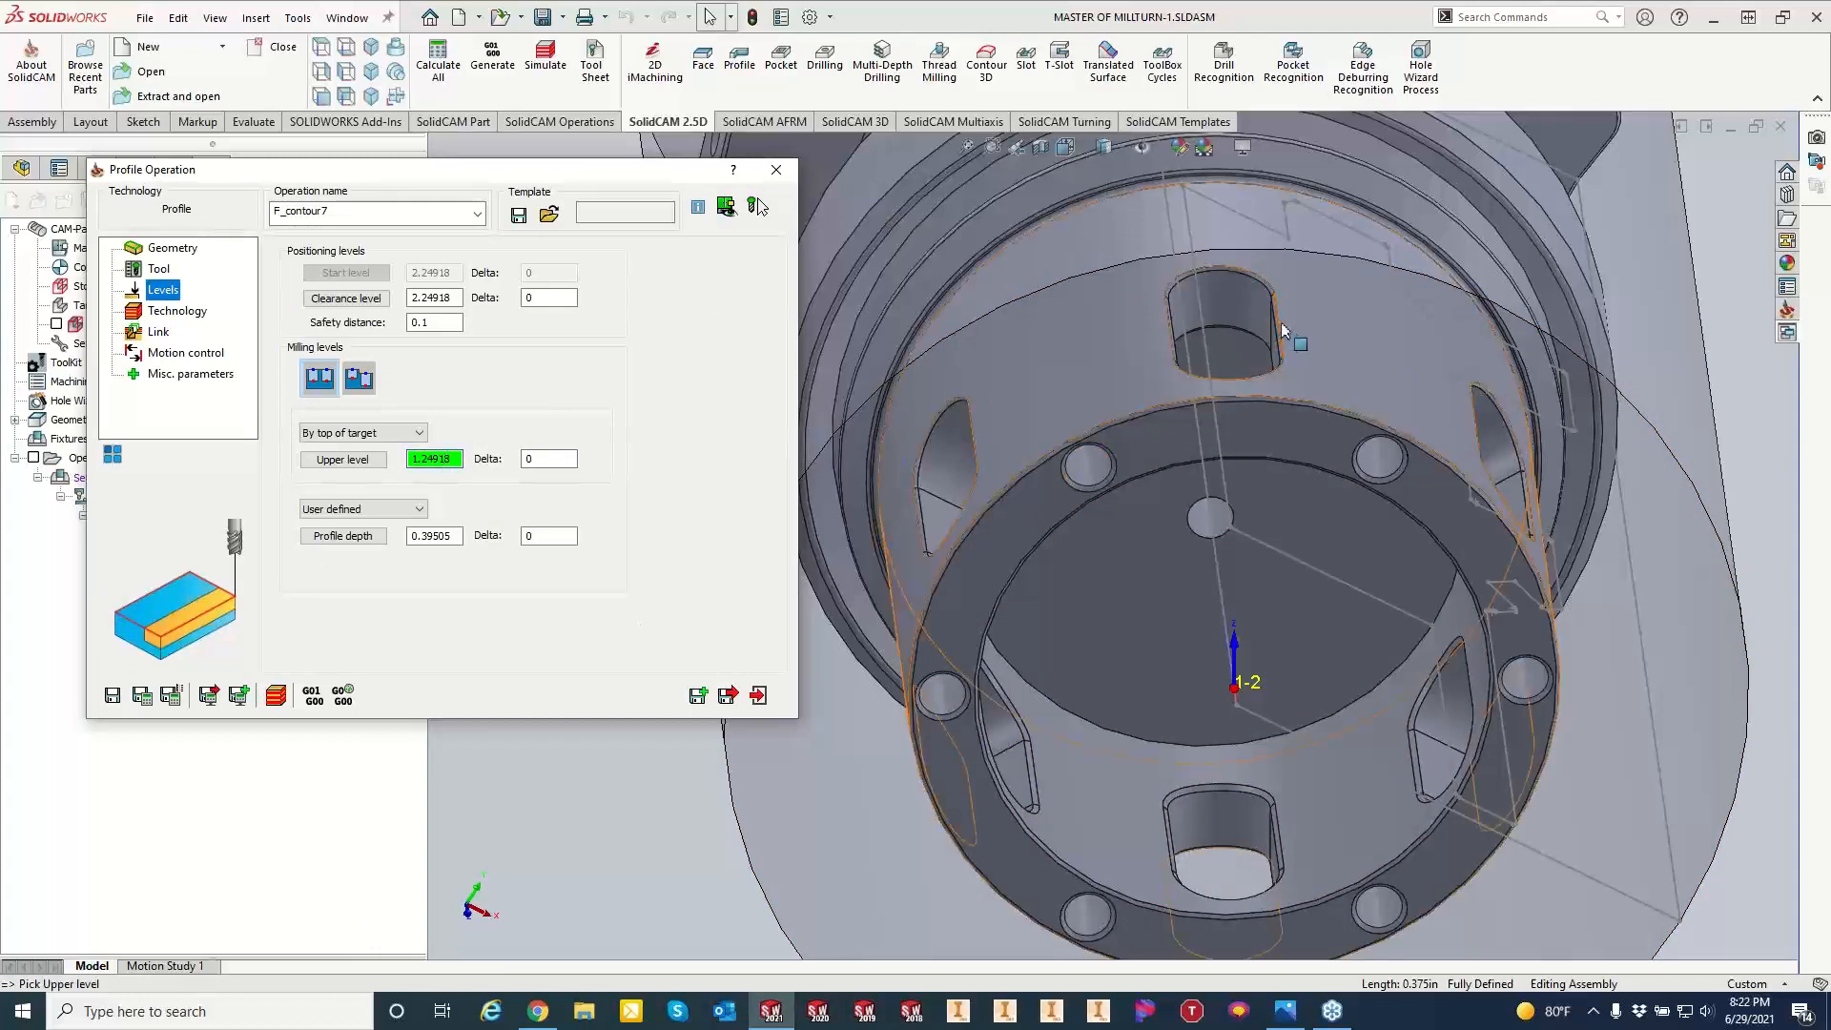
pyautogui.click(1283, 329)
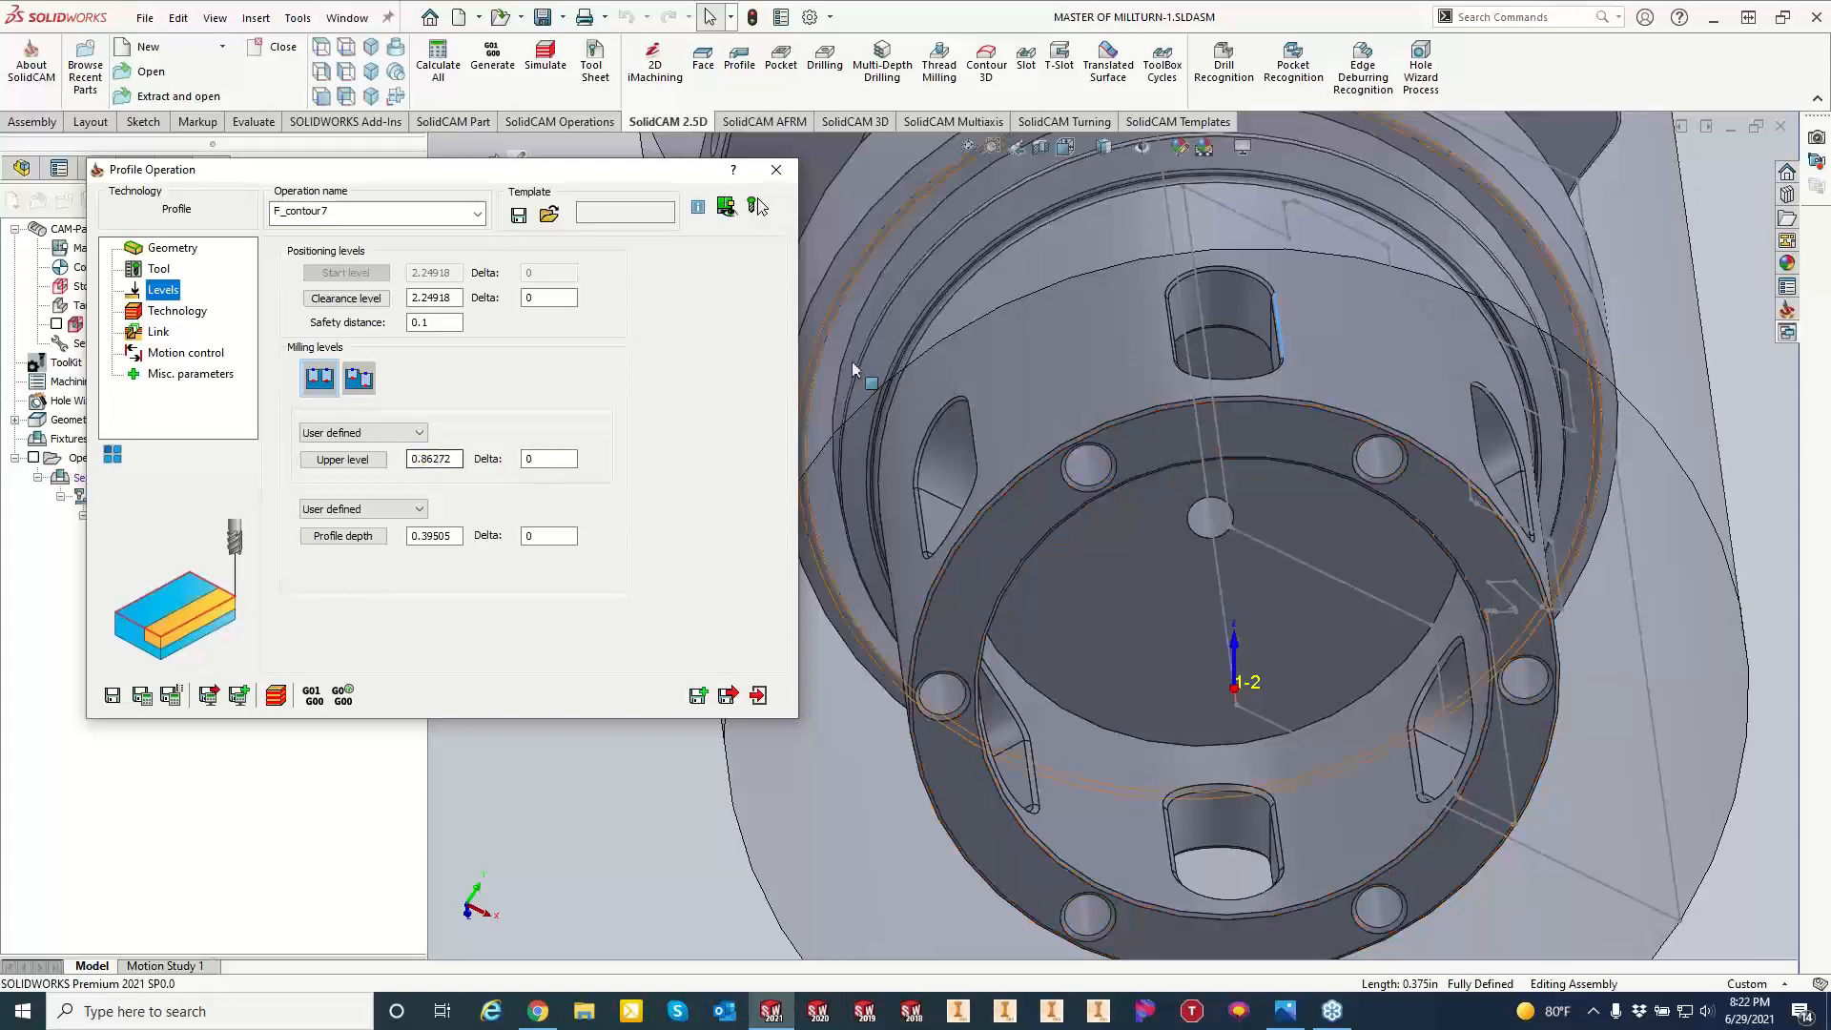
pyautogui.scroll(-4, 1307, 357)
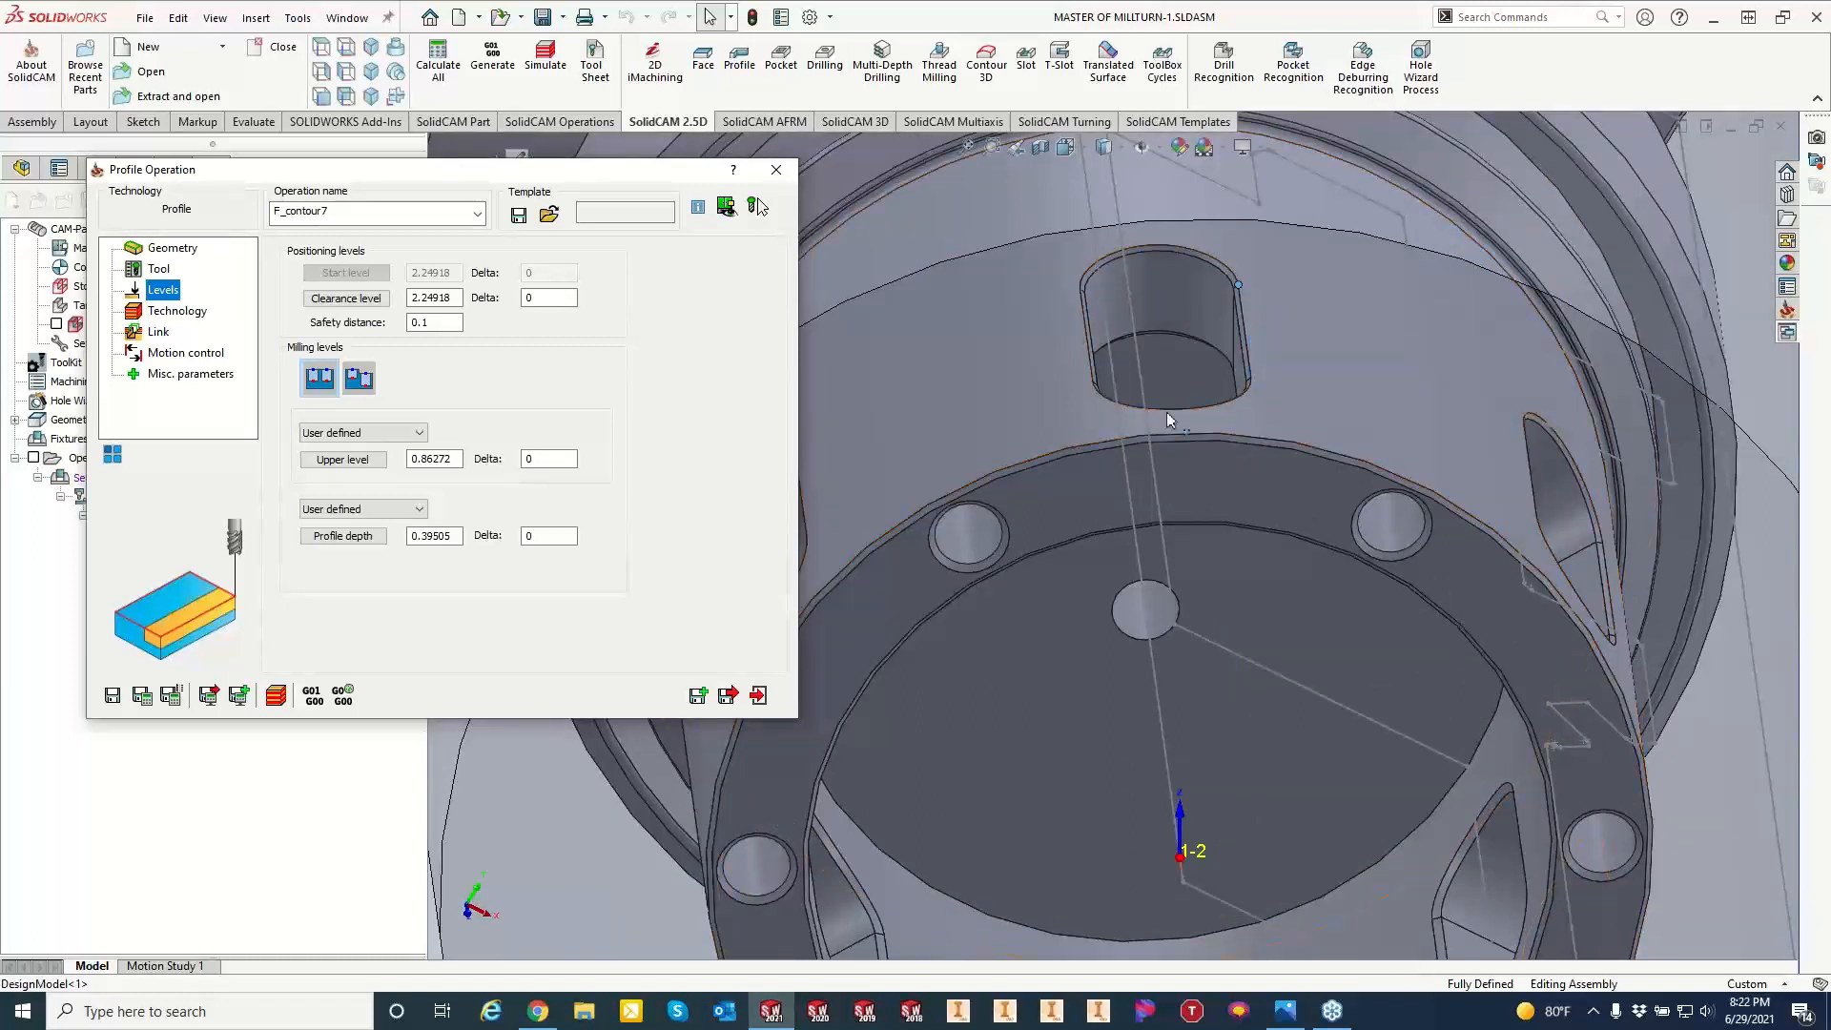
pyautogui.click(435, 458)
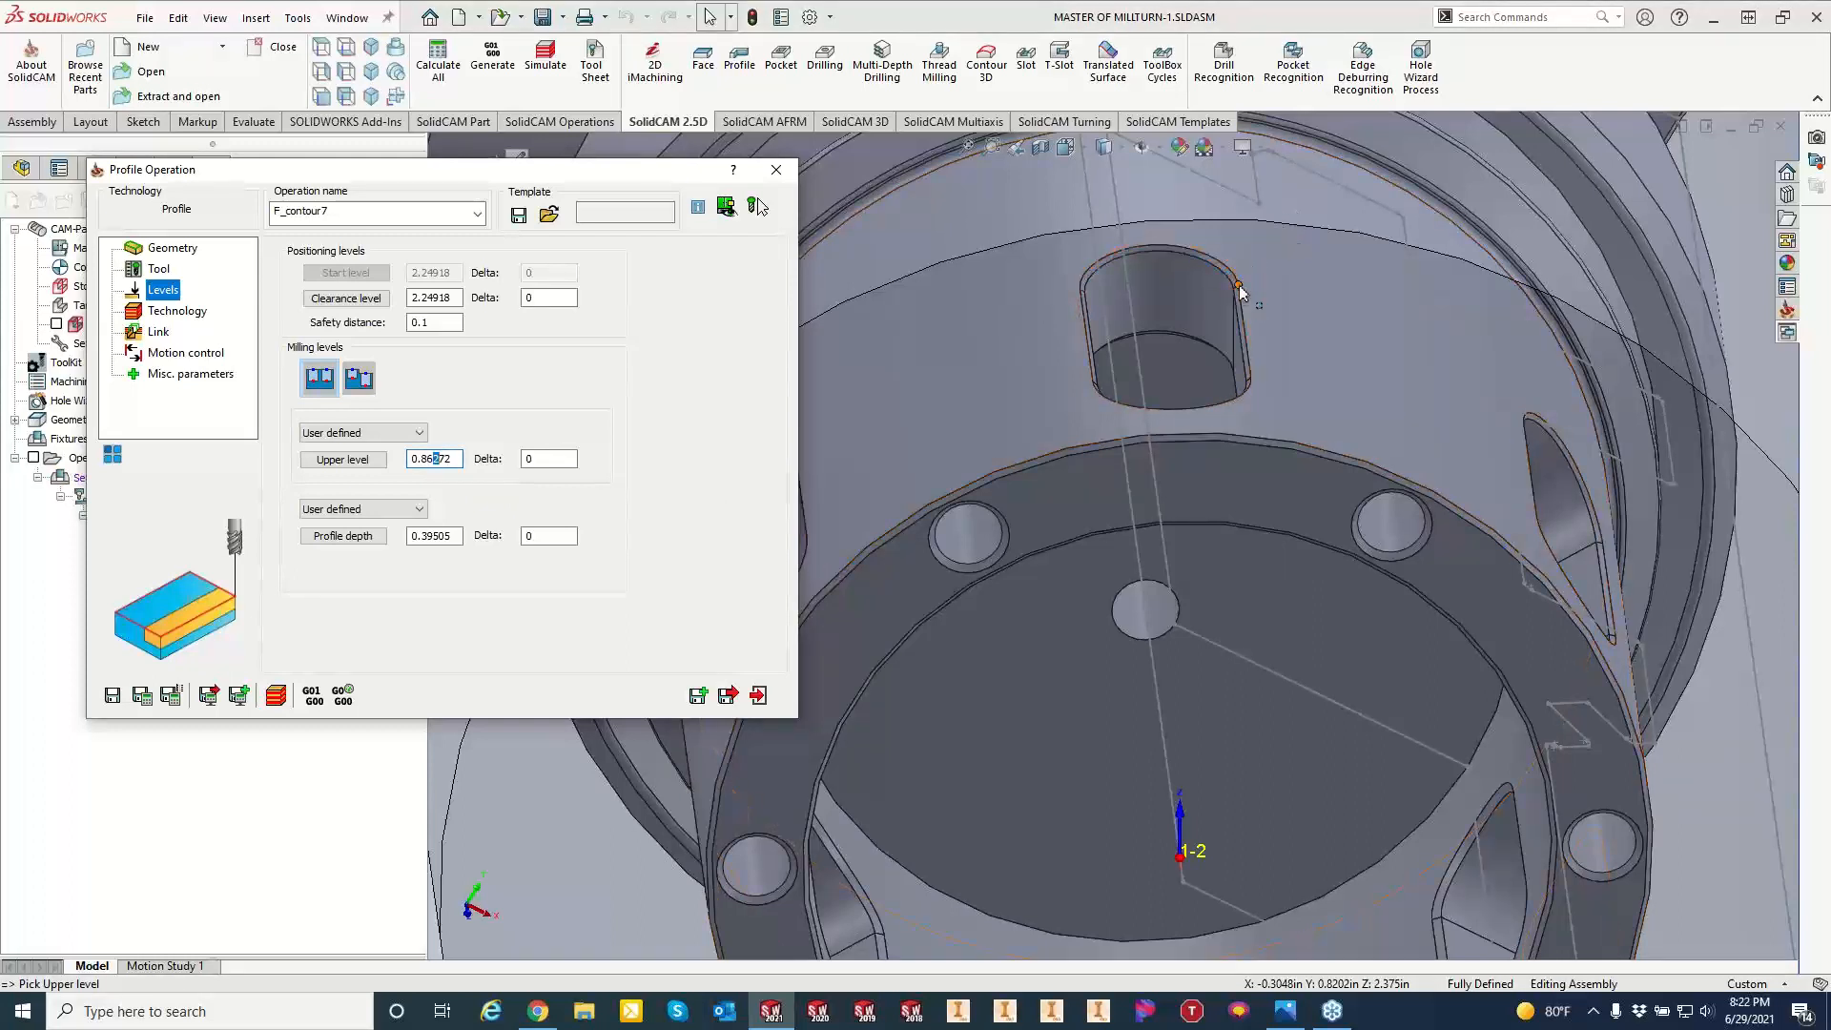
pyautogui.click(1241, 295)
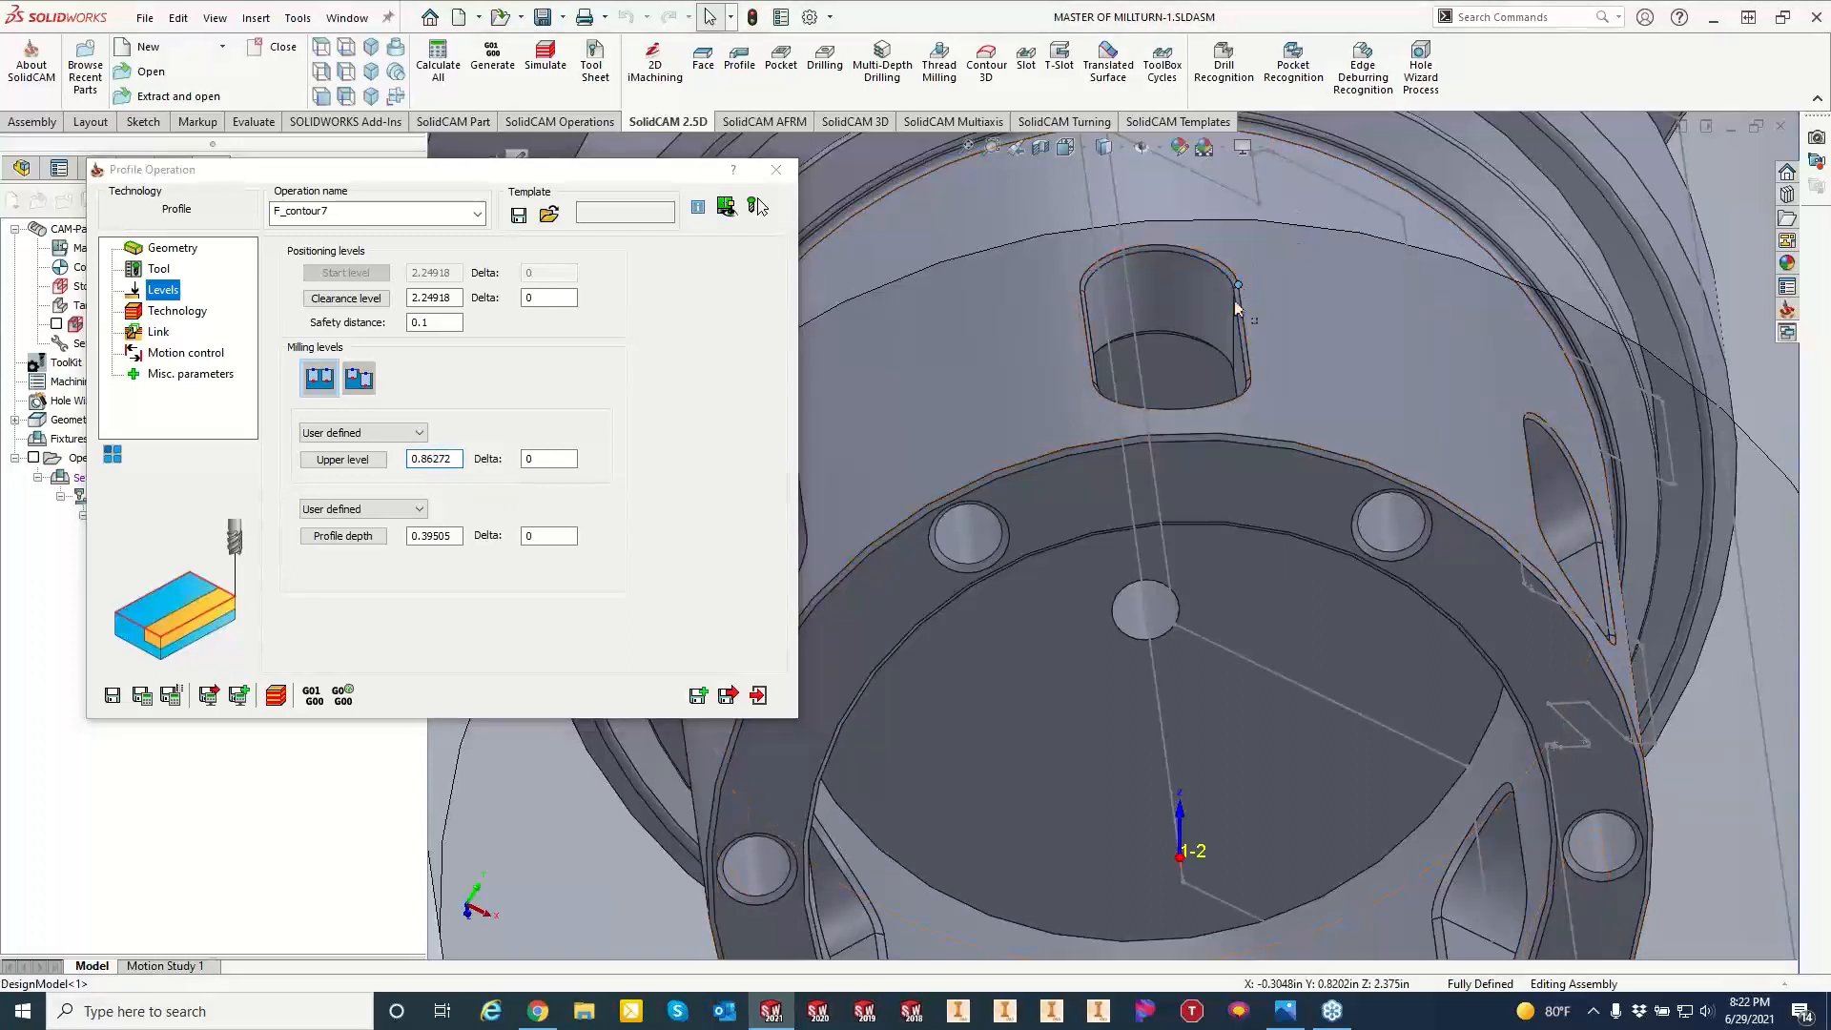
# Pick the profile depth at an inner corner of the upper slot and set its delta to -0.05.
pyautogui.click(421, 537)
pyautogui.moveTo(1141, 662); pyautogui.dragTo(1211, 315, button='middle')
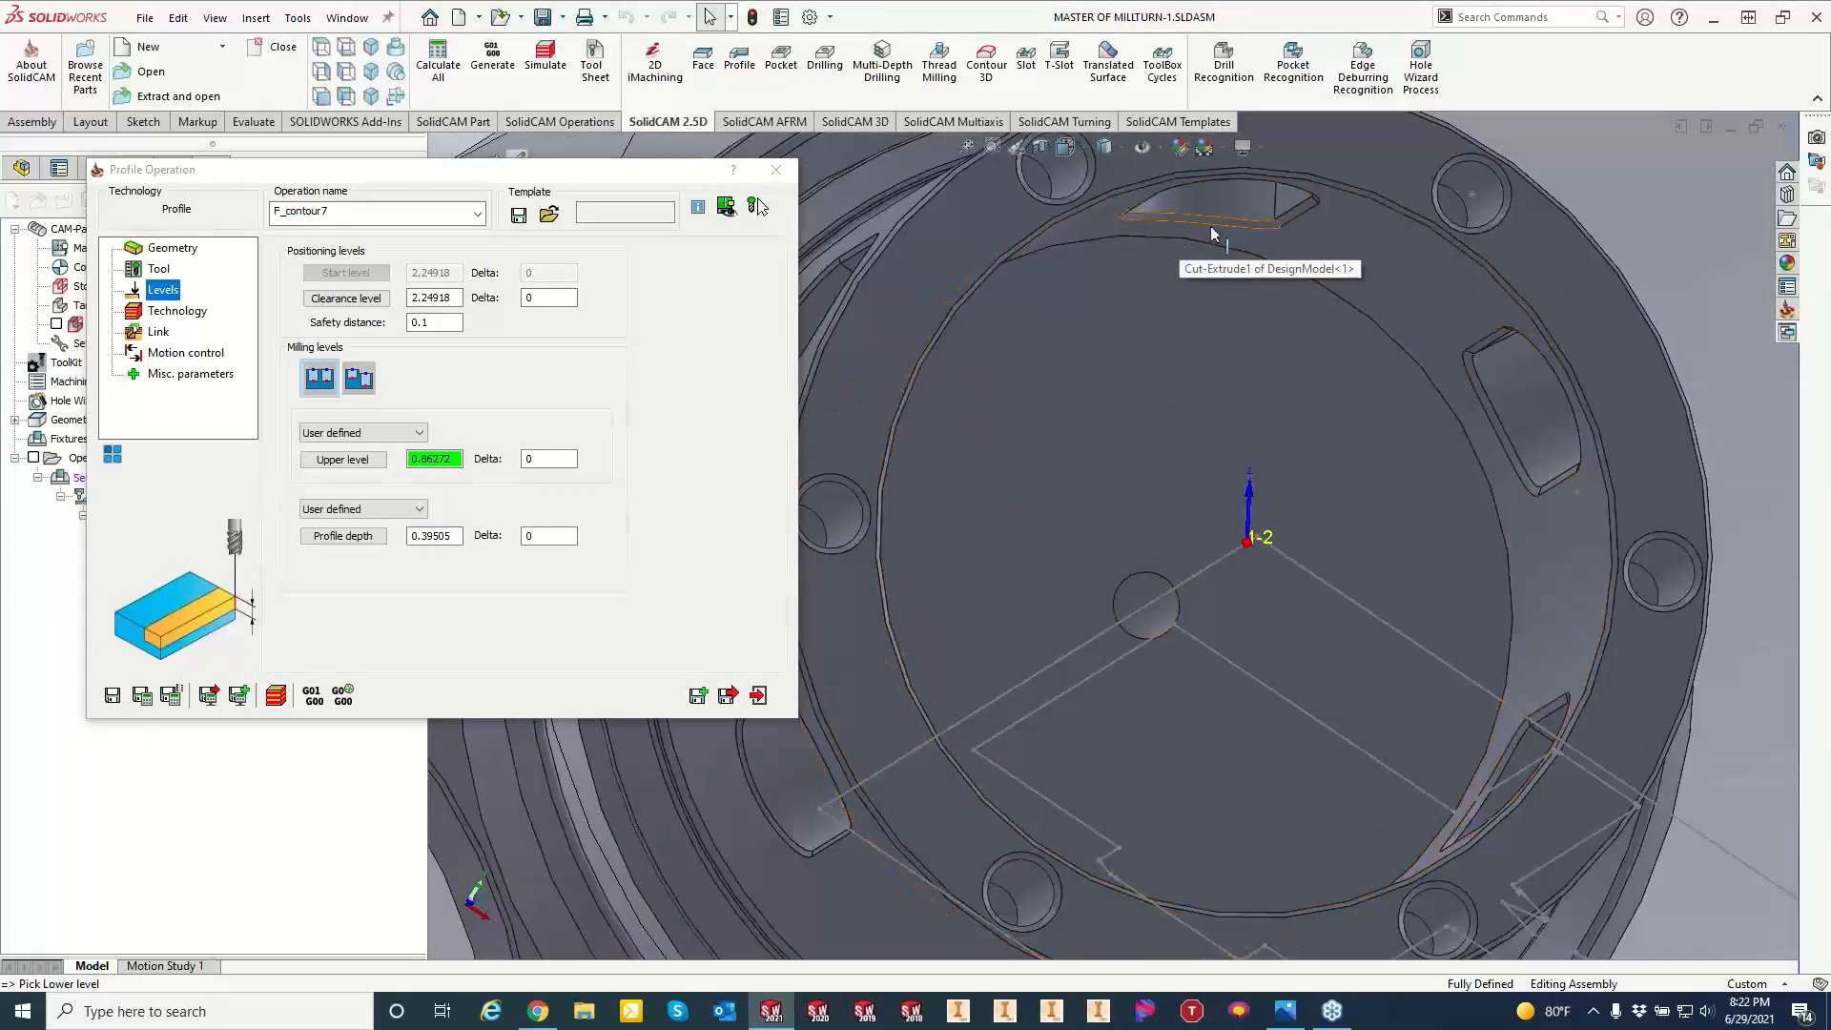
pyautogui.click(1274, 220)
pyautogui.click(550, 535)
pyautogui.doubleClick(540, 542)
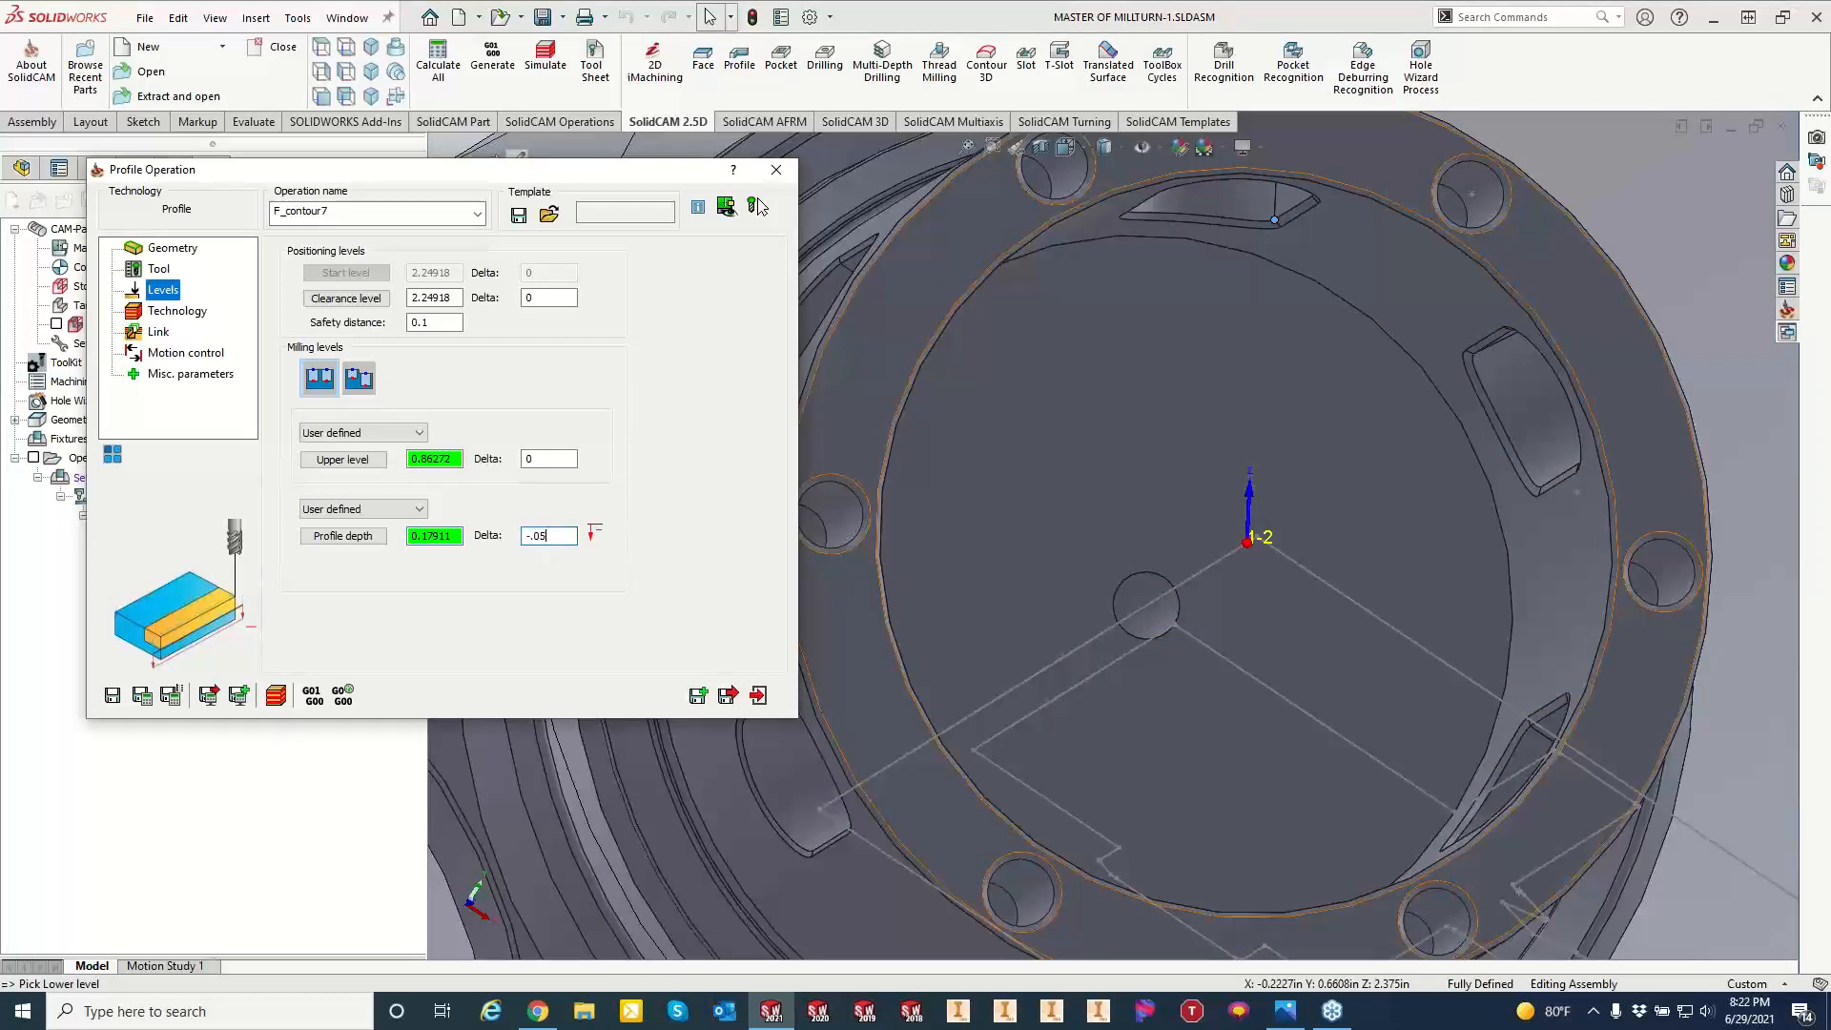
# Use the Helical depth type with a finish step down of 0.1, then save and calculate the profile operation.
pyautogui.click(172, 311)
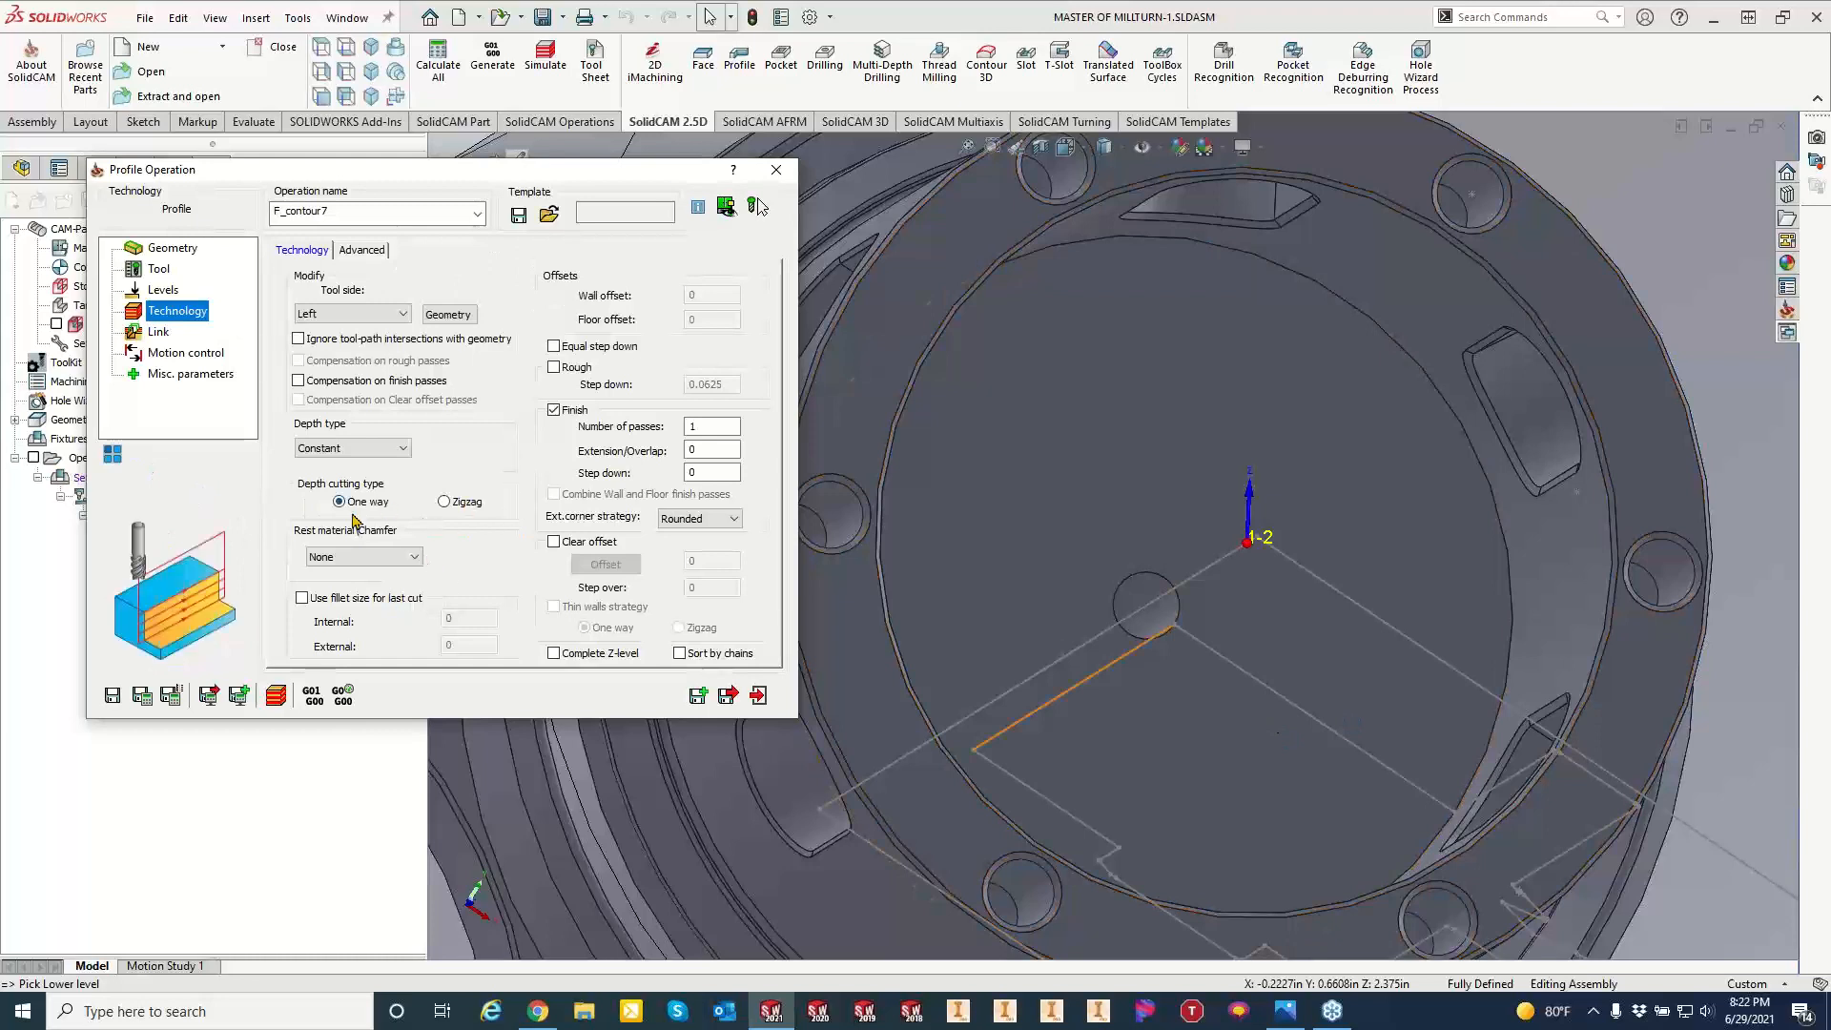
pyautogui.click(376, 448)
pyautogui.click(358, 490)
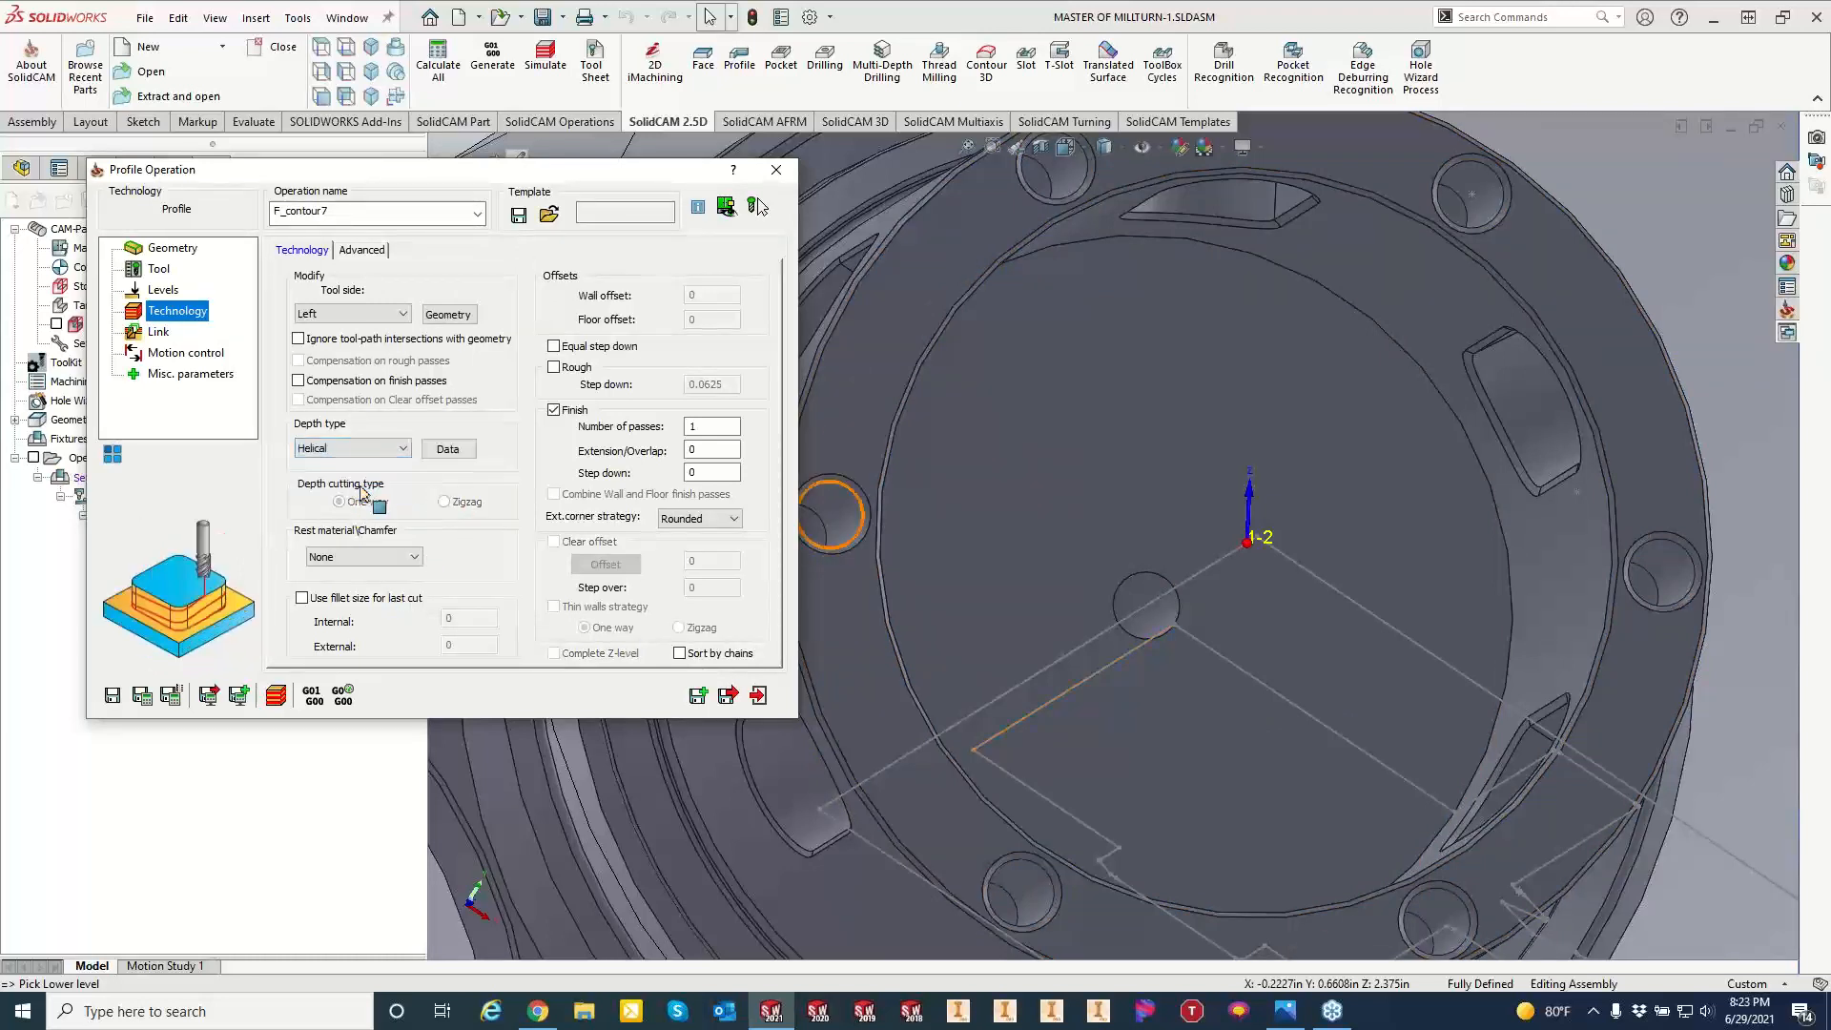
pyautogui.doubleClick(707, 473)
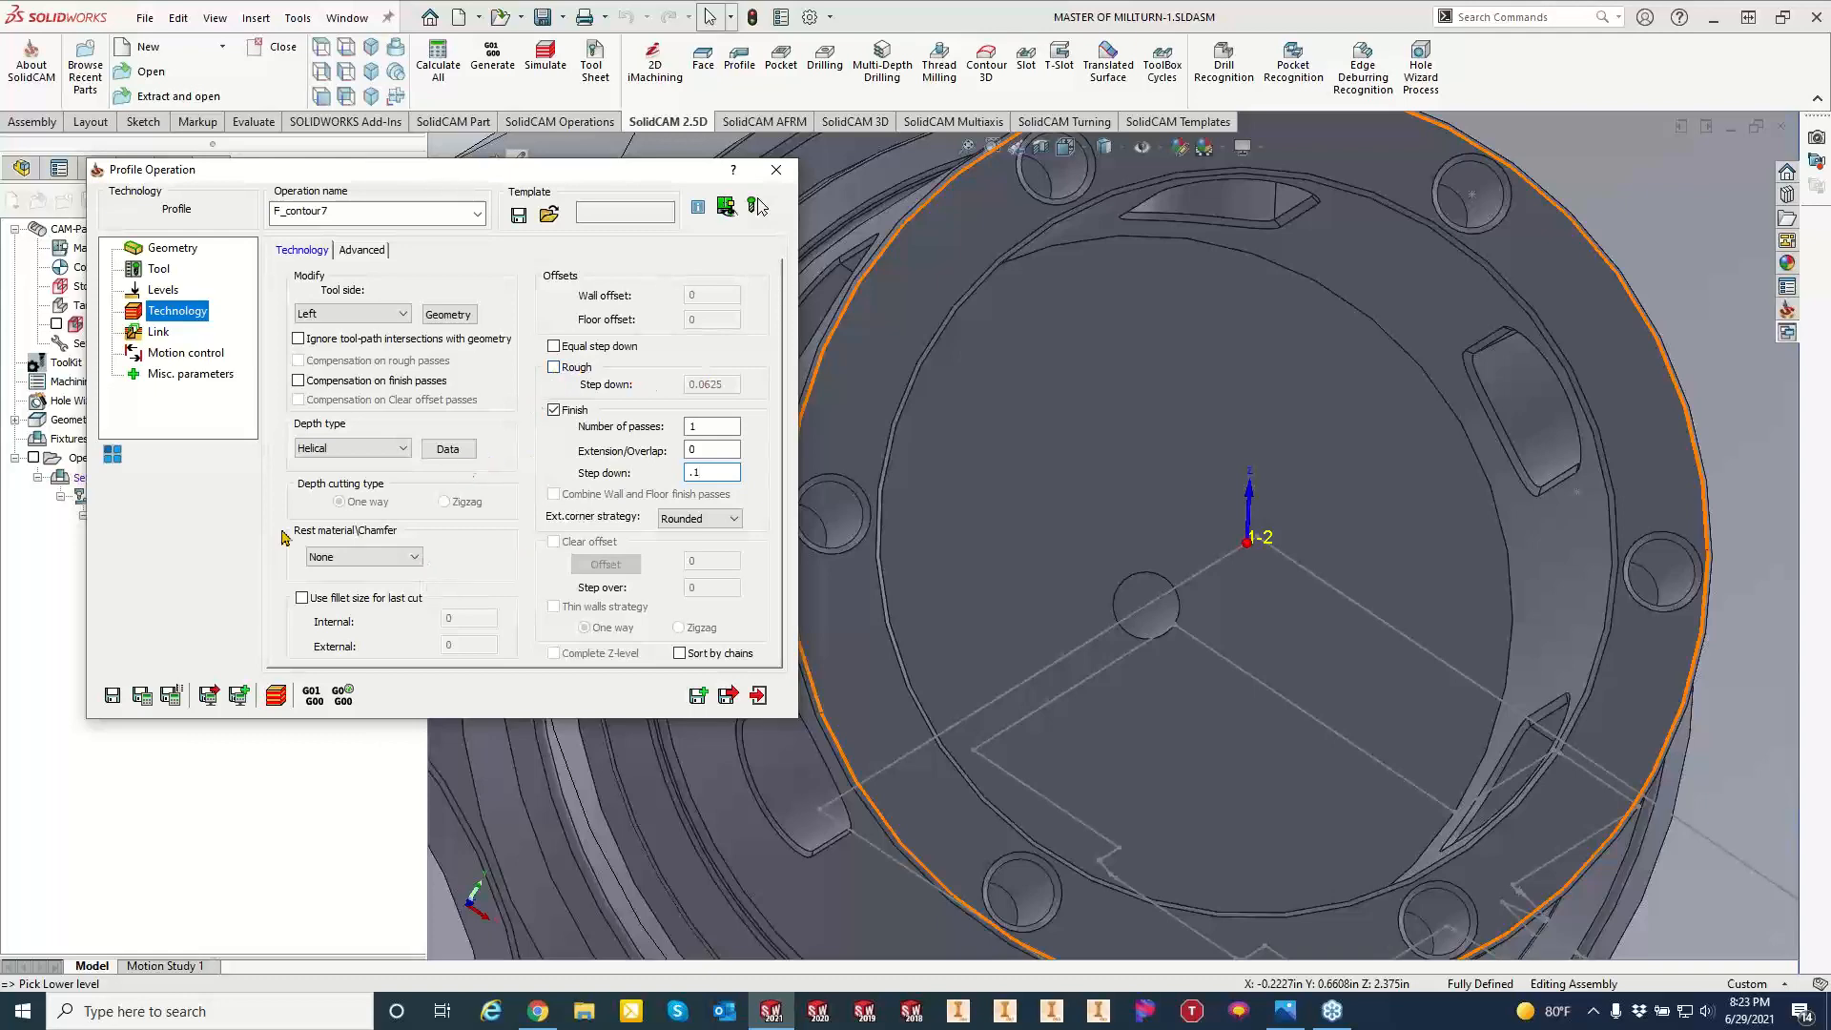
pyautogui.click(155, 333)
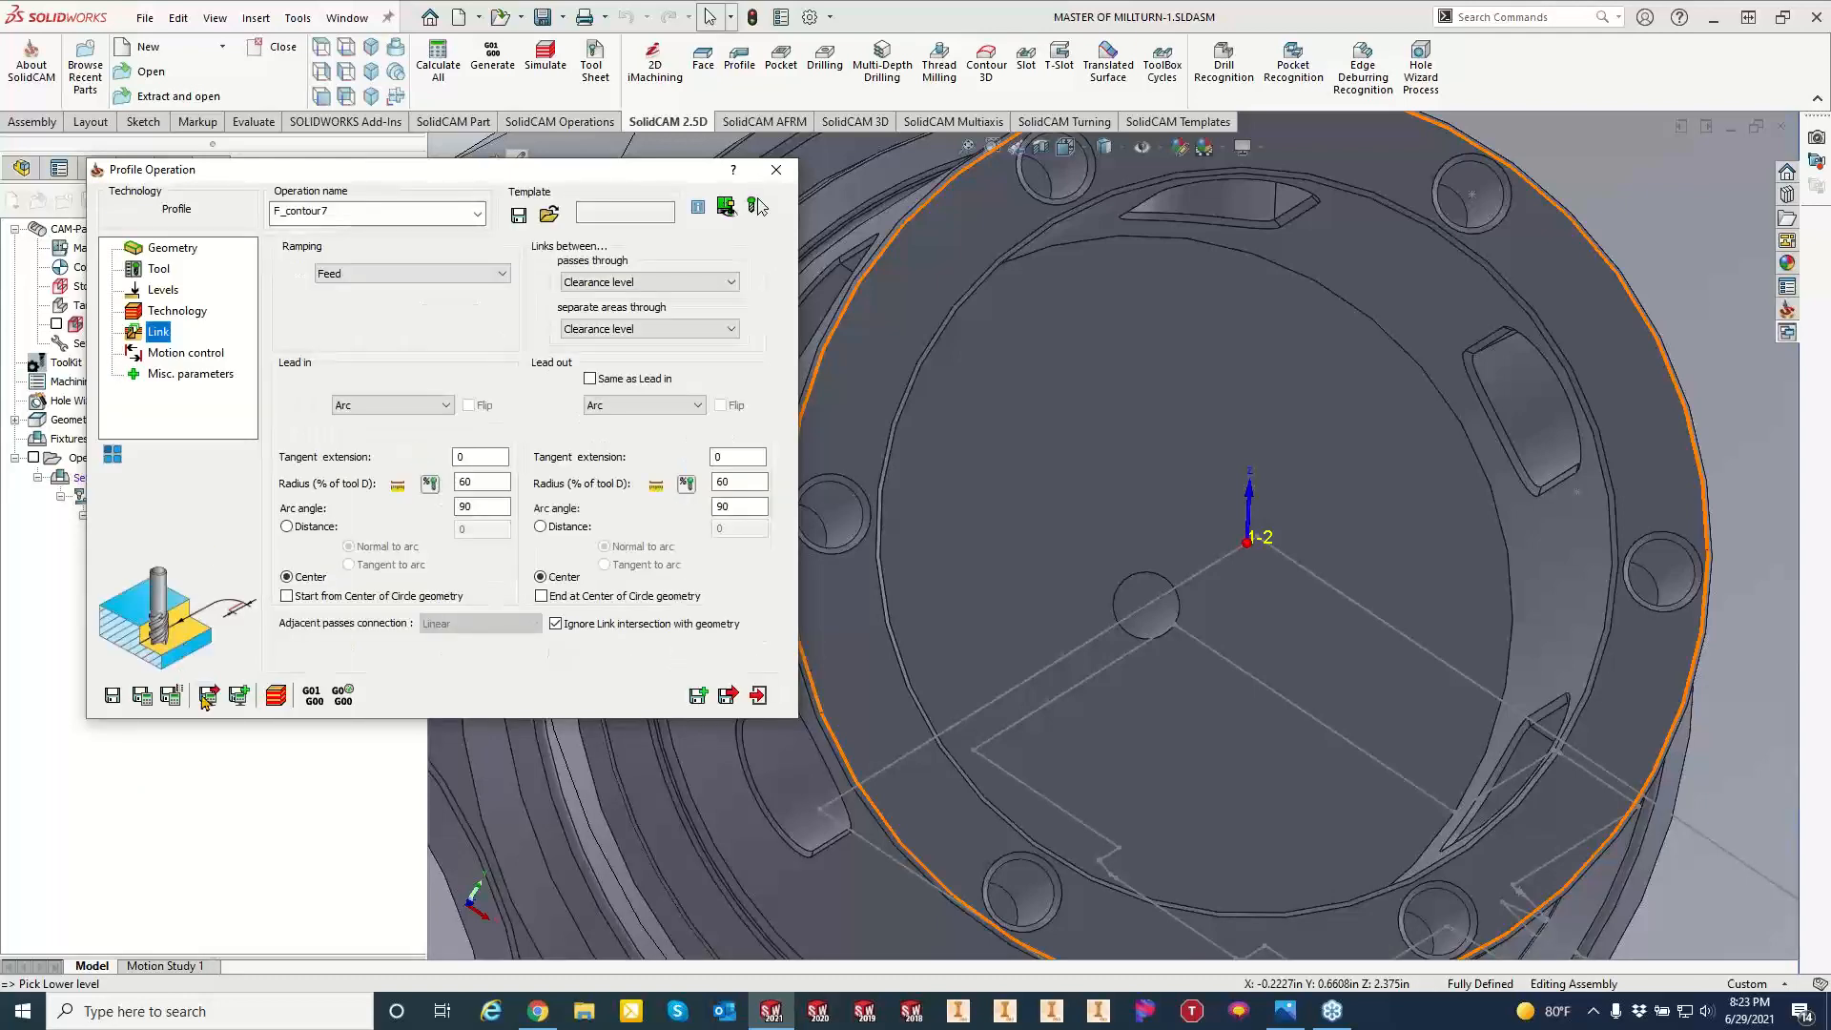
pyautogui.click(153, 701)
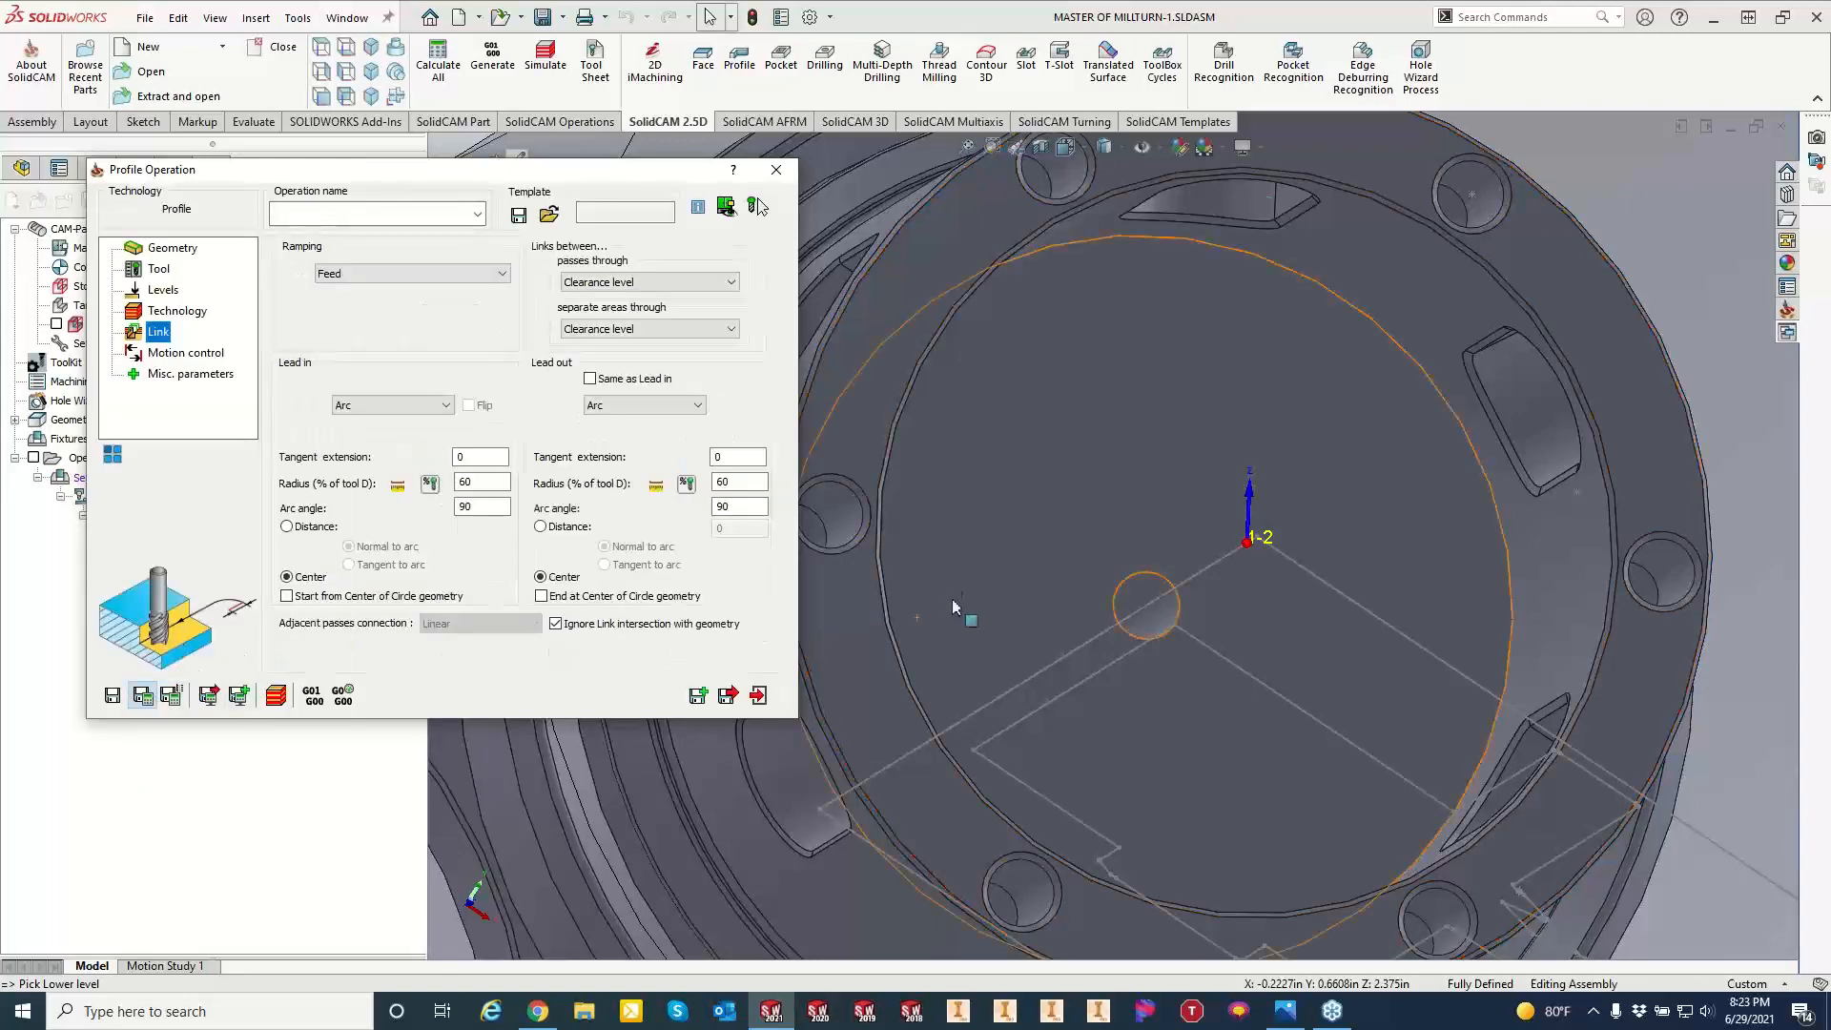
# Simulate the profile operation in SolidVerify and inspect the milled slot on the part.
pyautogui.scroll(3, 1096, 545)
pyautogui.scroll(1, 1228, 346)
pyautogui.moveTo(1084, 370); pyautogui.dragTo(973, 611, button='middle')
pyautogui.click(275, 696)
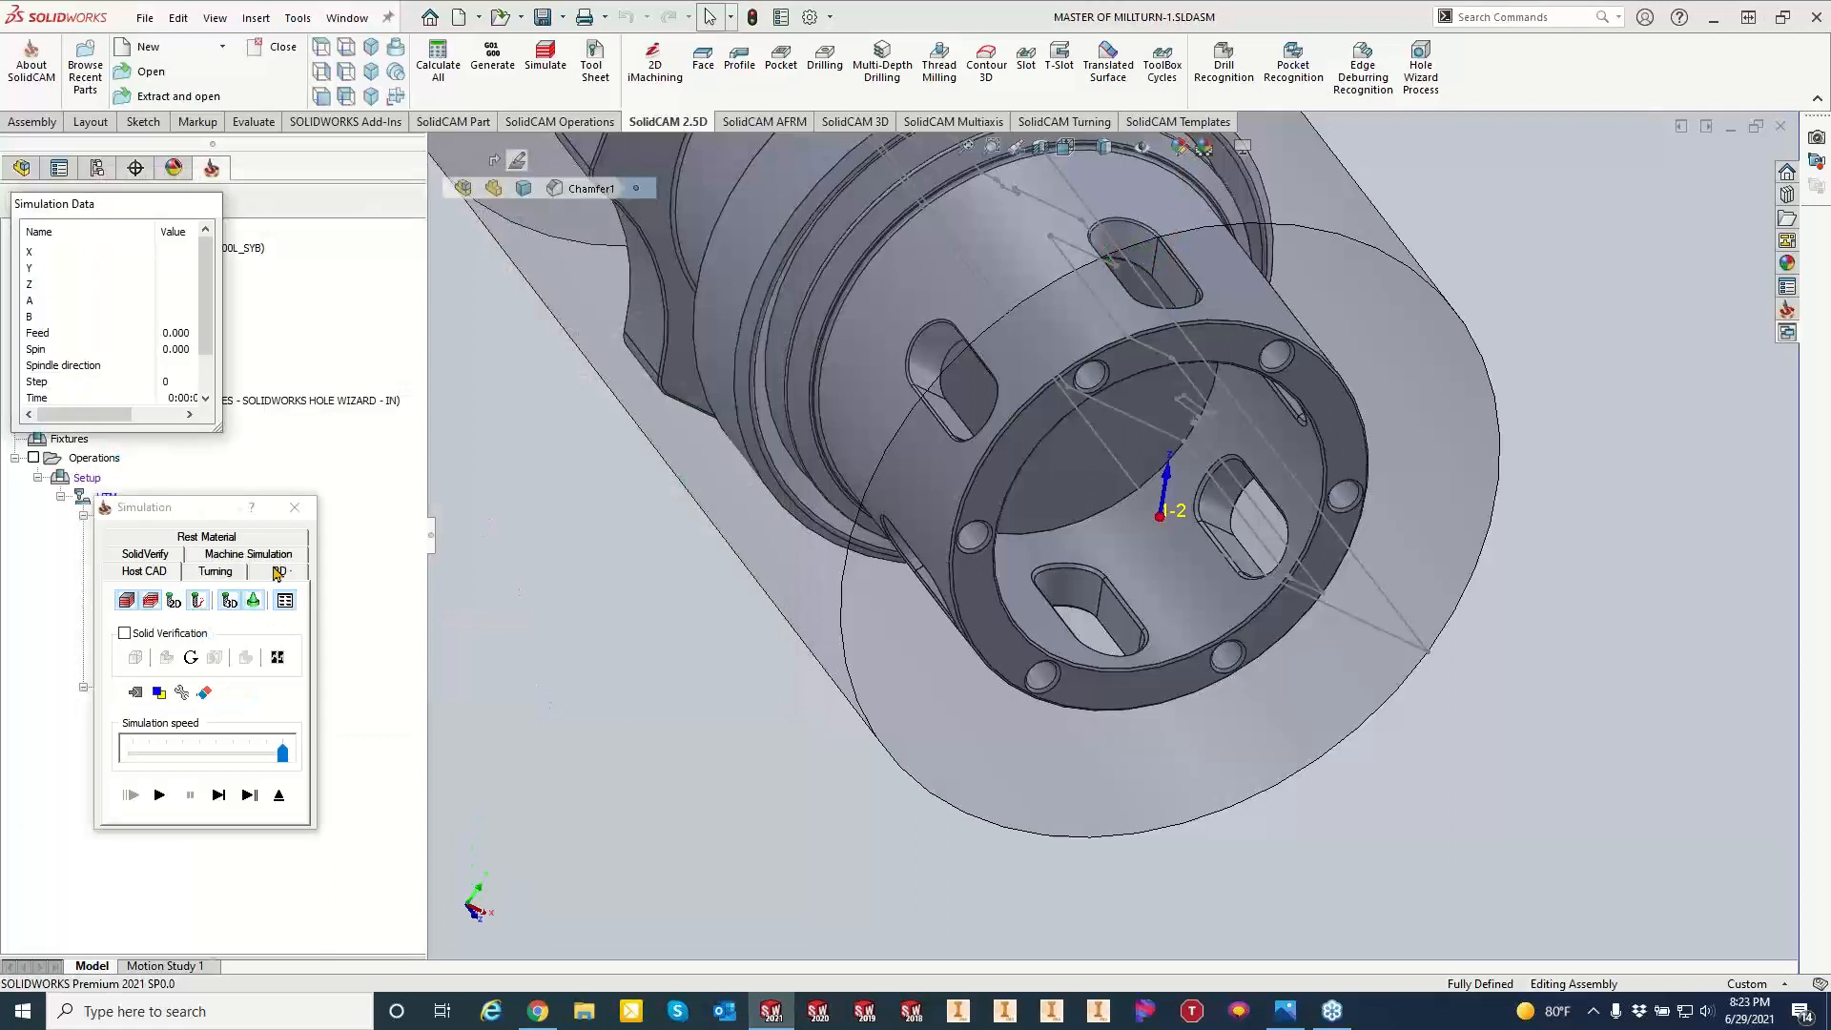
pyautogui.click(146, 554)
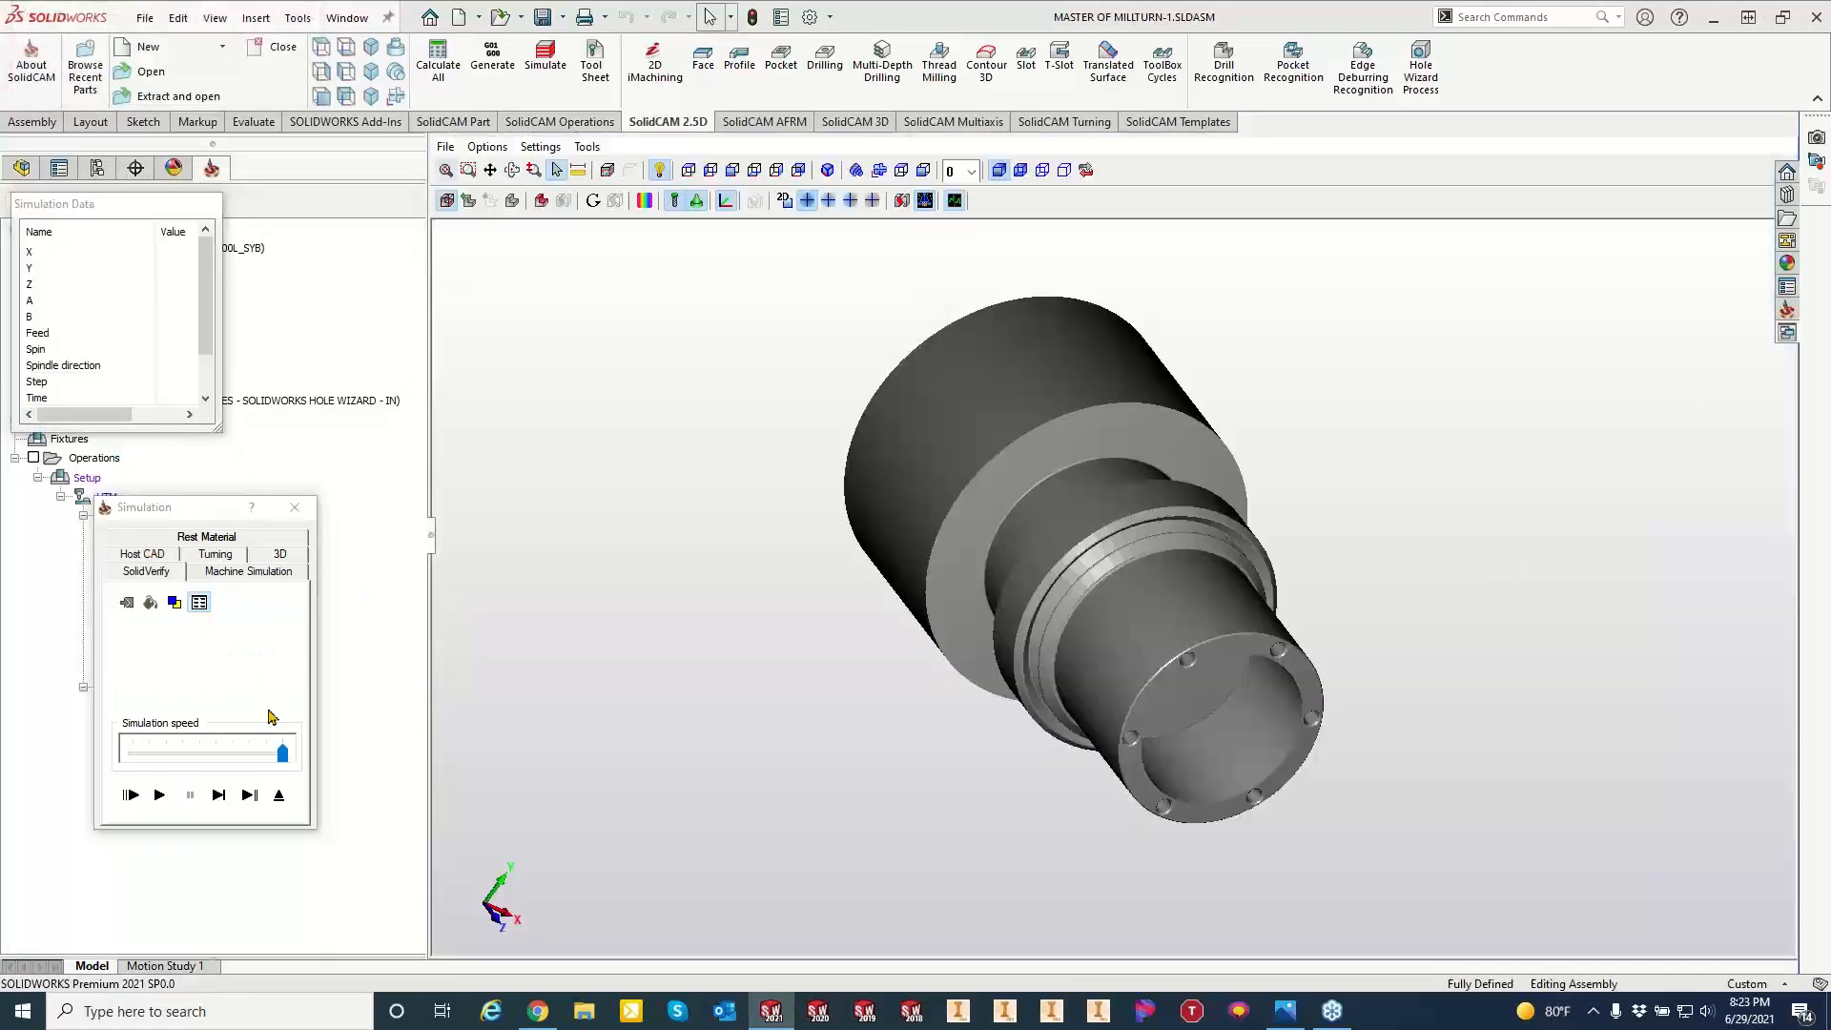
pyautogui.click(164, 794)
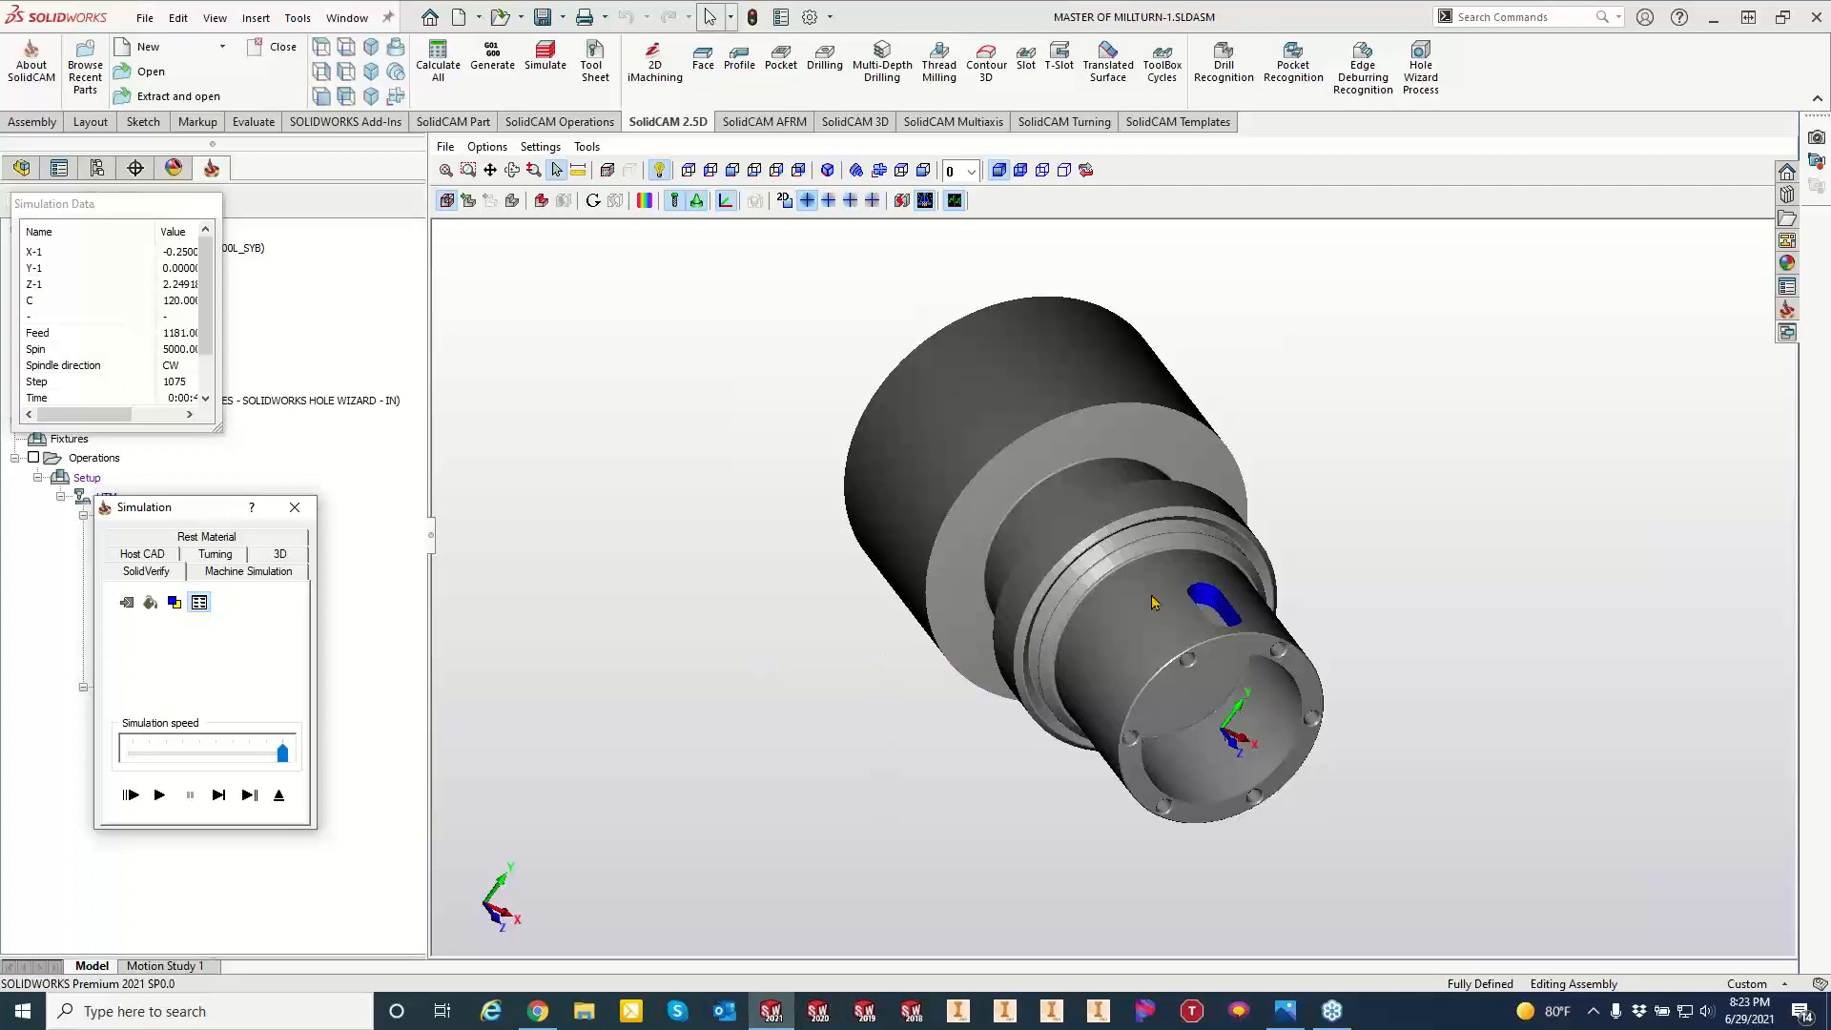
pyautogui.moveTo(1202, 626); pyautogui.dragTo(1175, 608, button='middle')
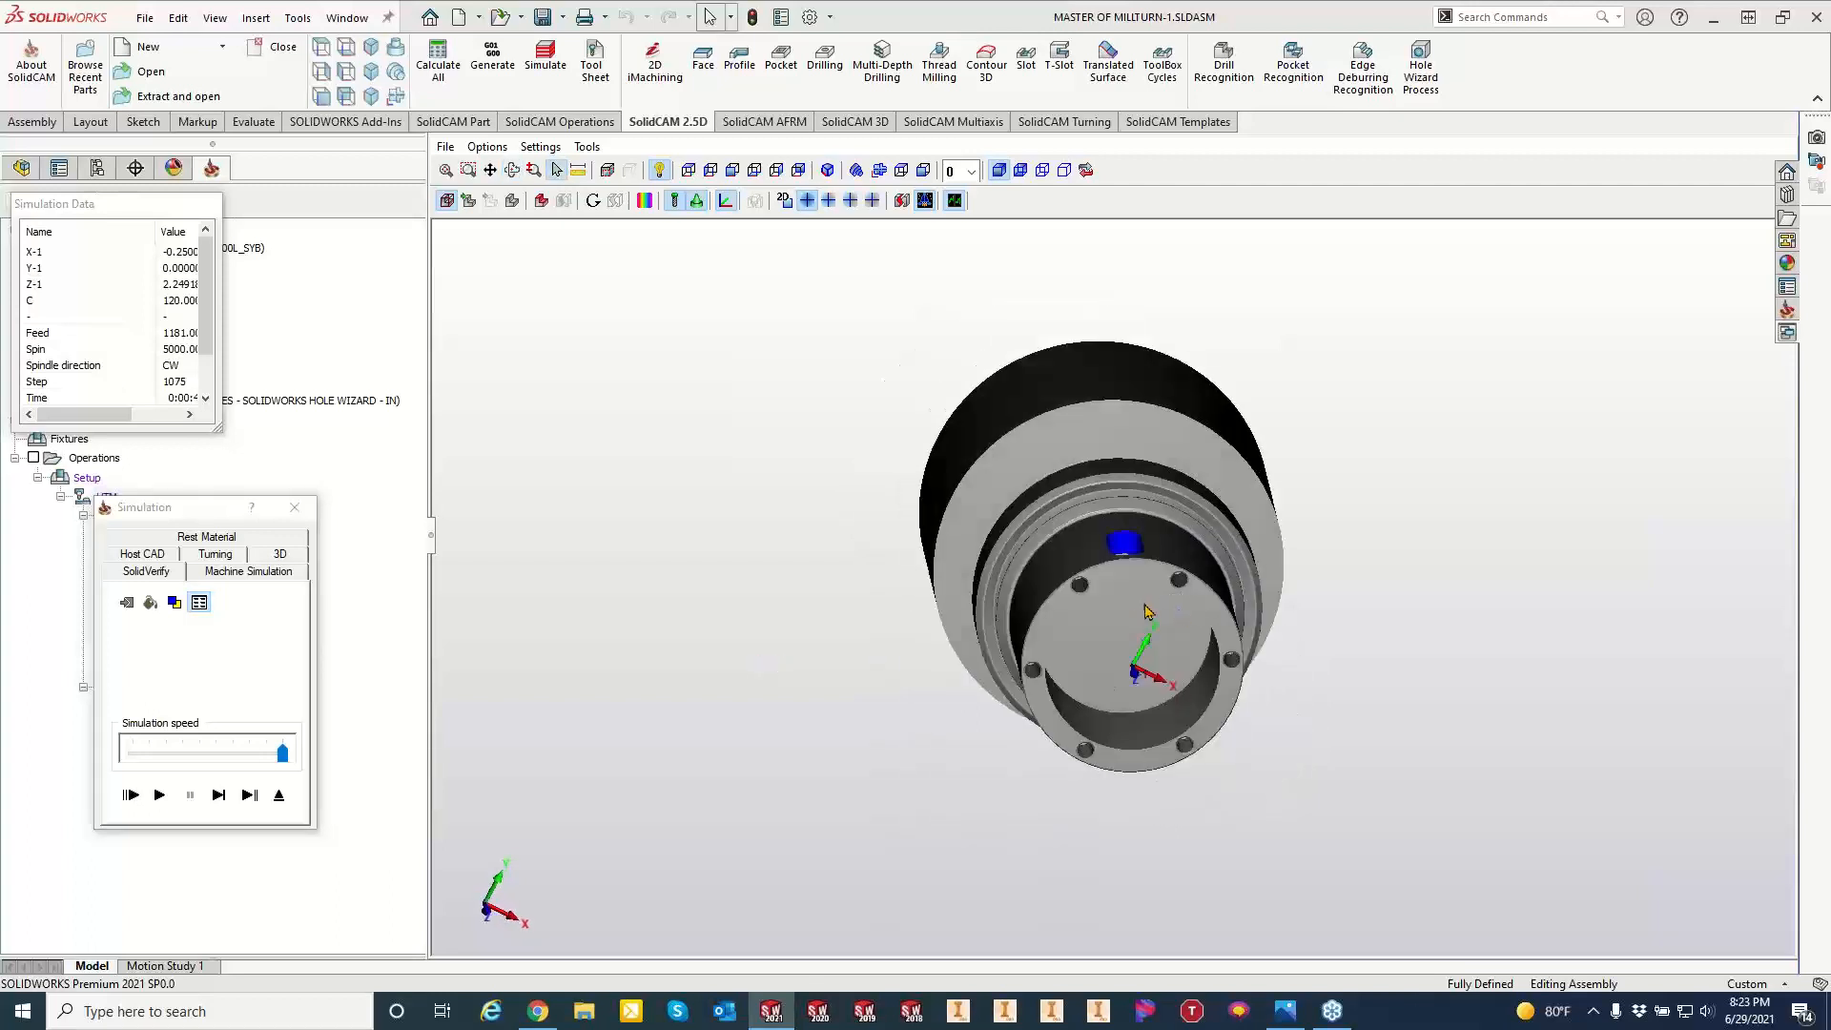
# Compare the machined stock with the target model, examine the material deviations around the slots, and close the simulation.
pyautogui.moveTo(958, 488); pyautogui.dragTo(1135, 469, button='middle')
pyautogui.click(644, 203)
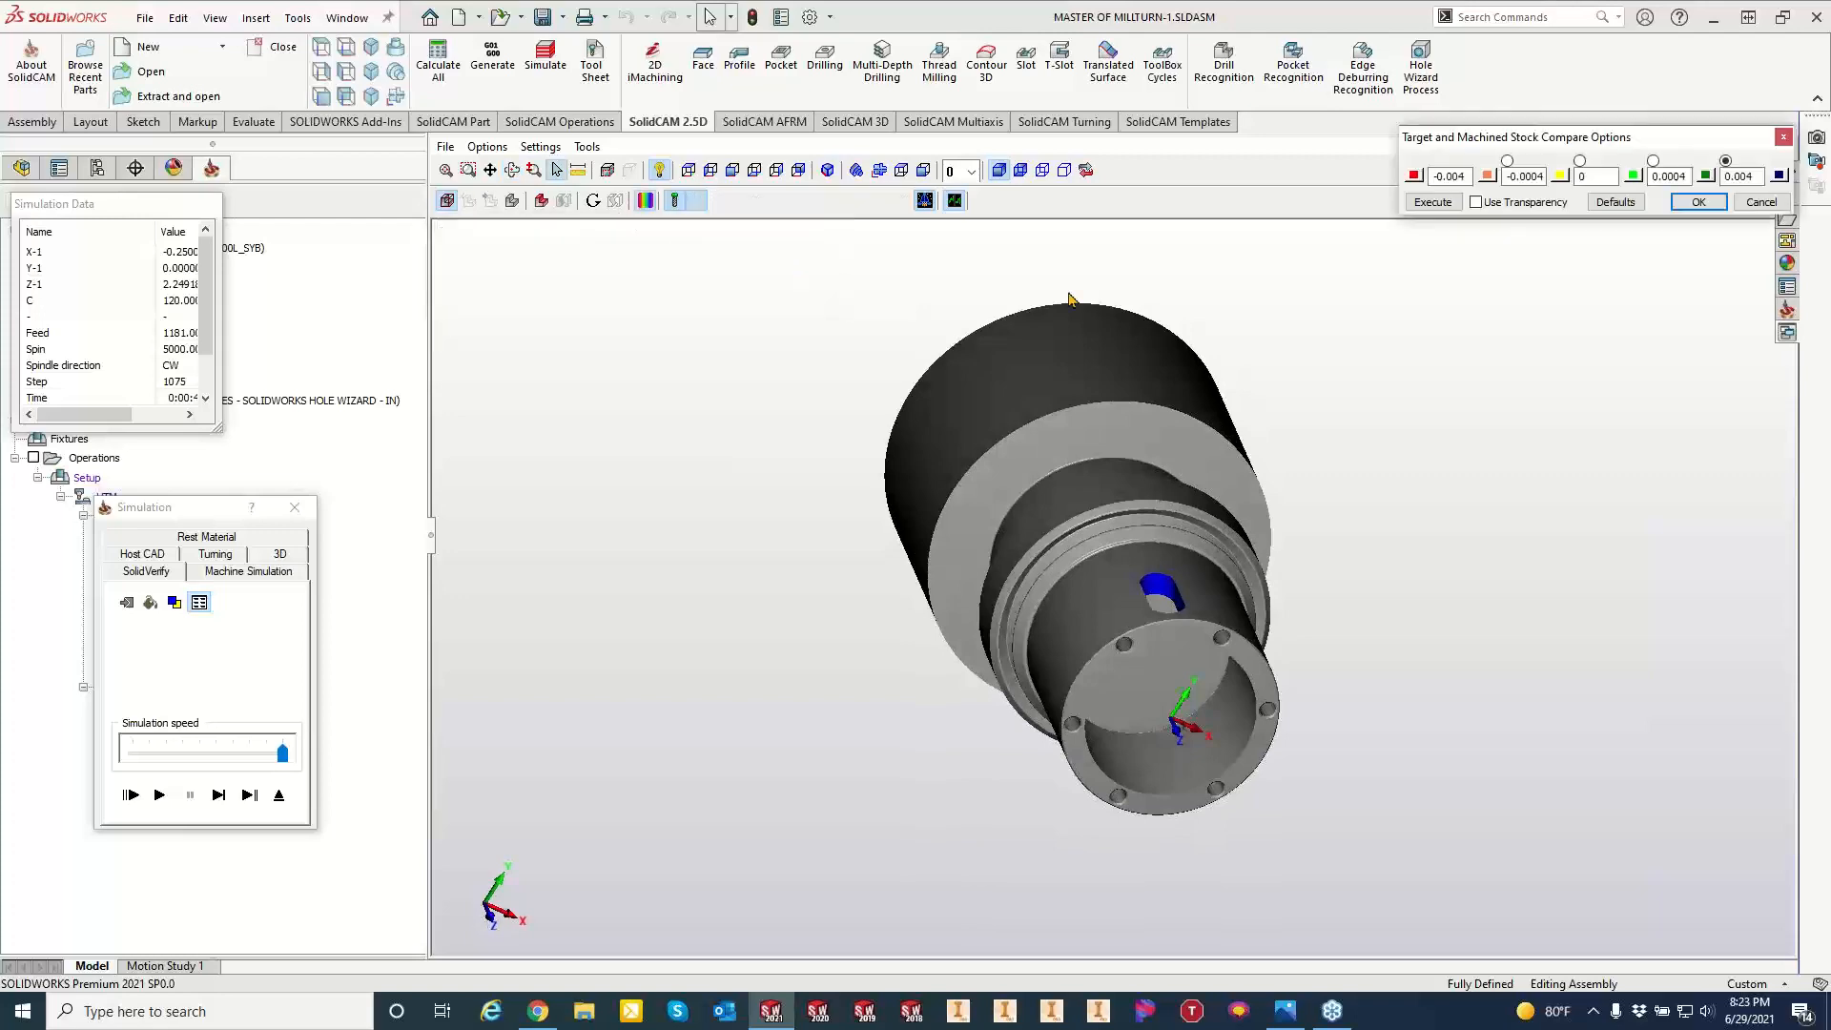
pyautogui.click(1432, 203)
pyautogui.scroll(-8, 1135, 665)
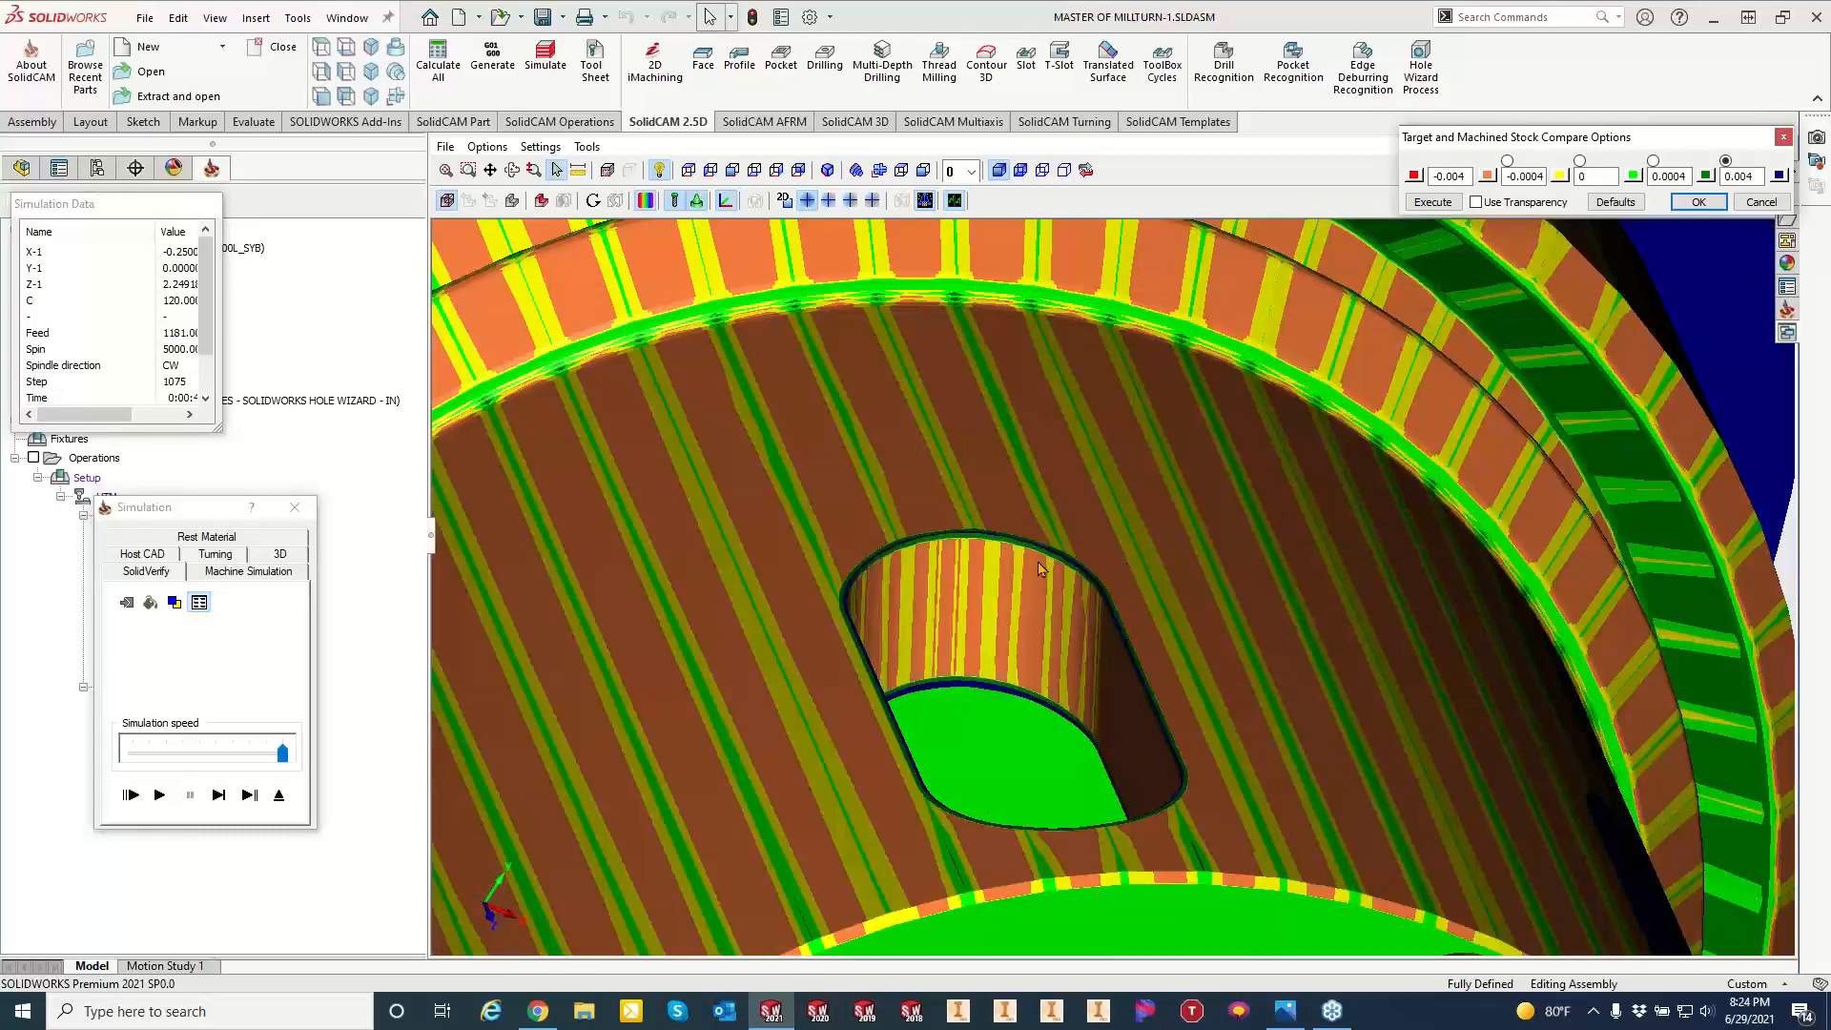
pyautogui.scroll(9, 901, 620)
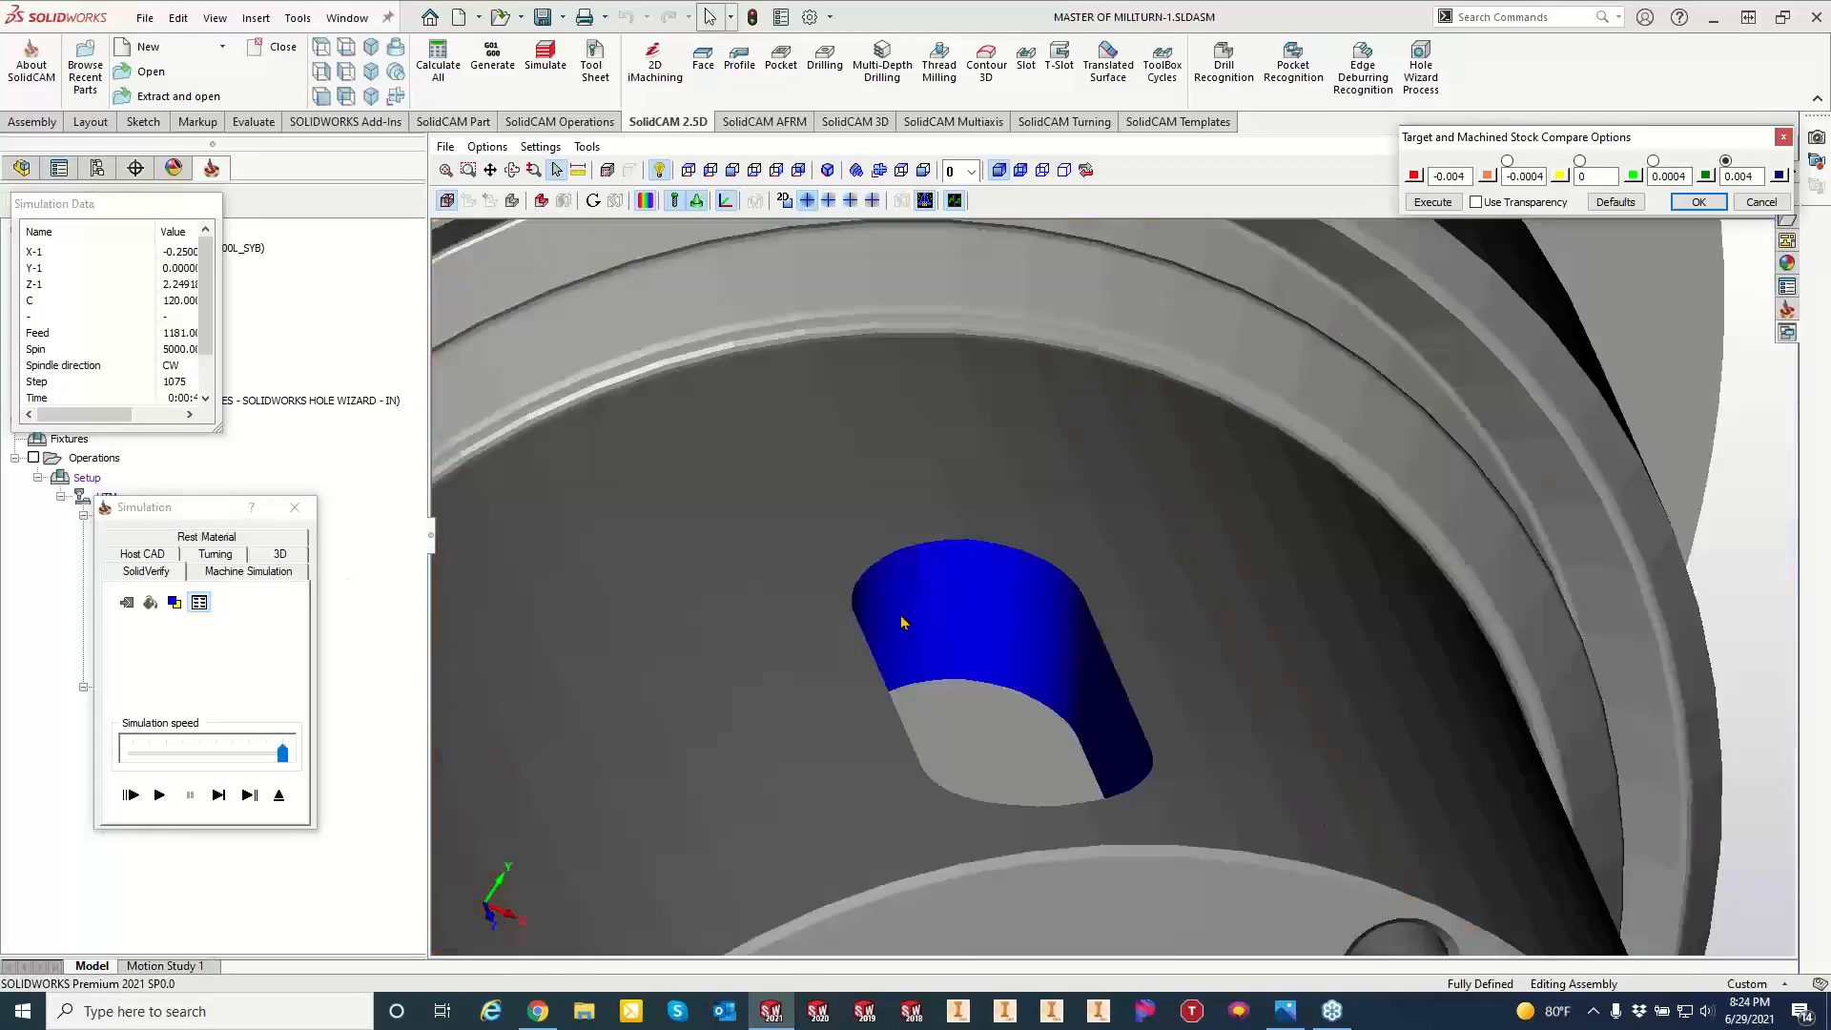
pyautogui.moveTo(898, 718); pyautogui.dragTo(930, 719, button='middle')
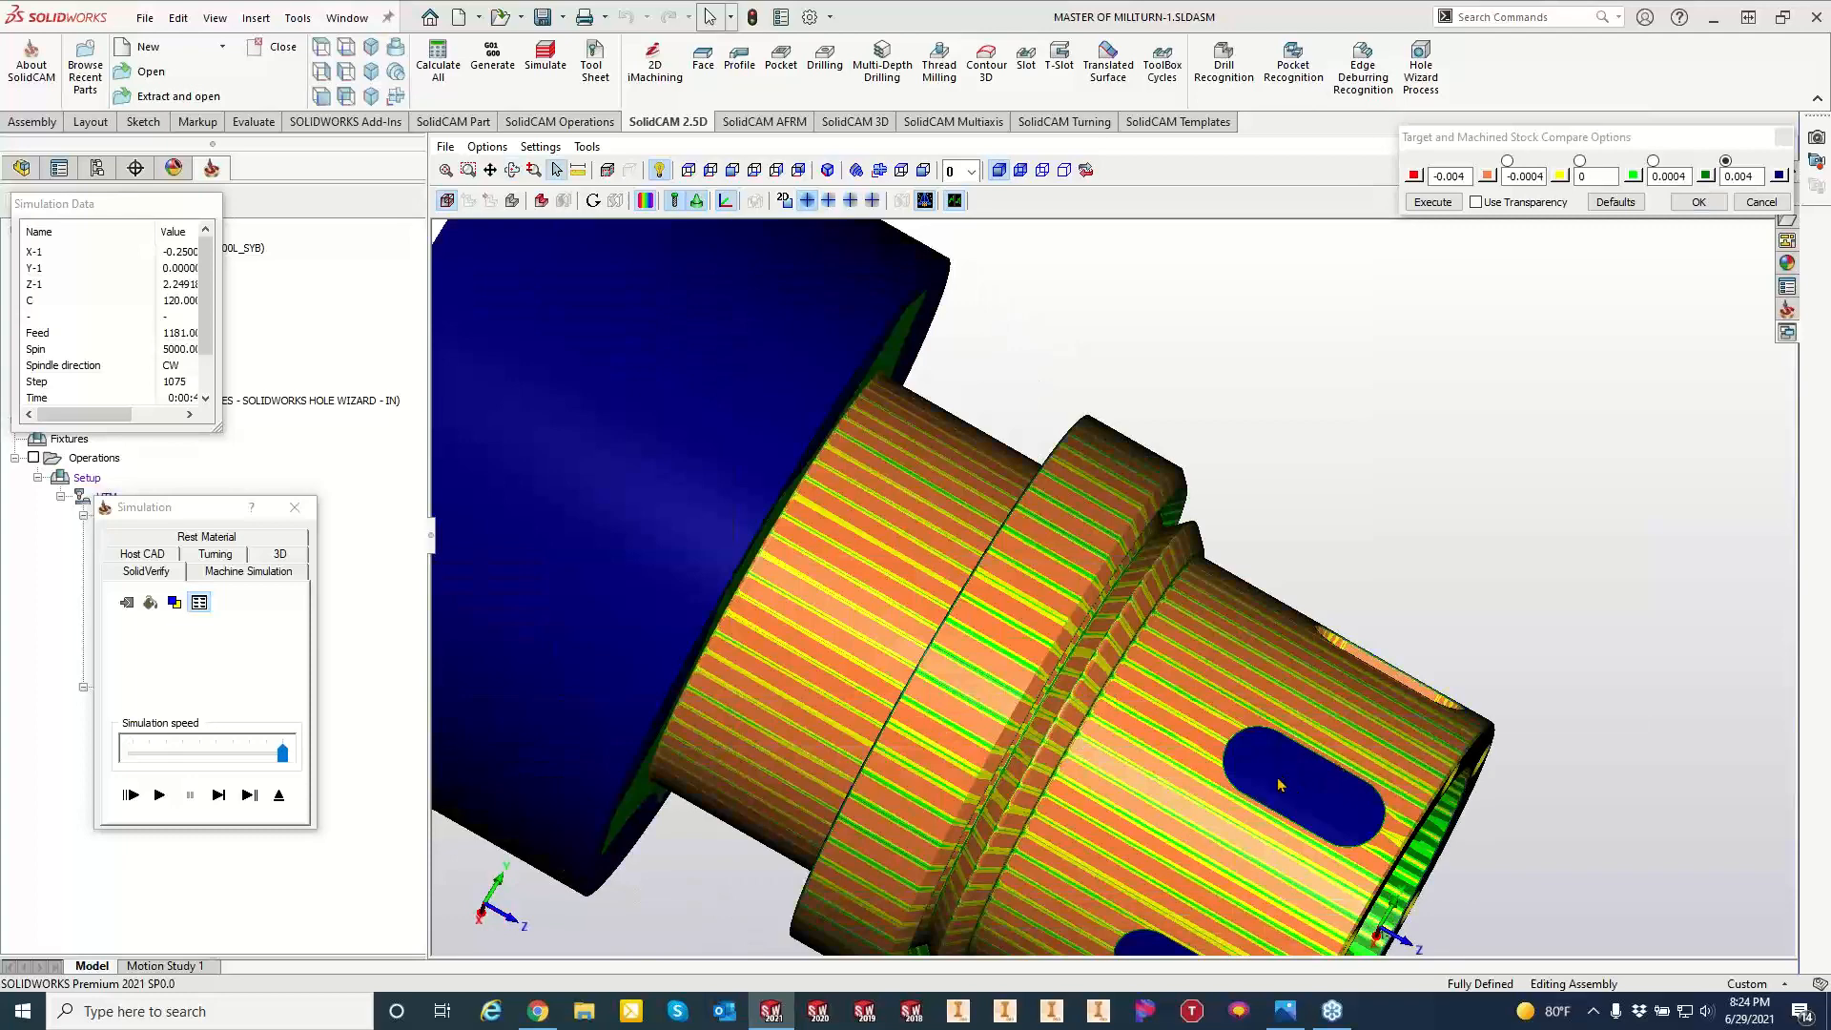
pyautogui.scroll(5, 1273, 782)
pyautogui.click(295, 512)
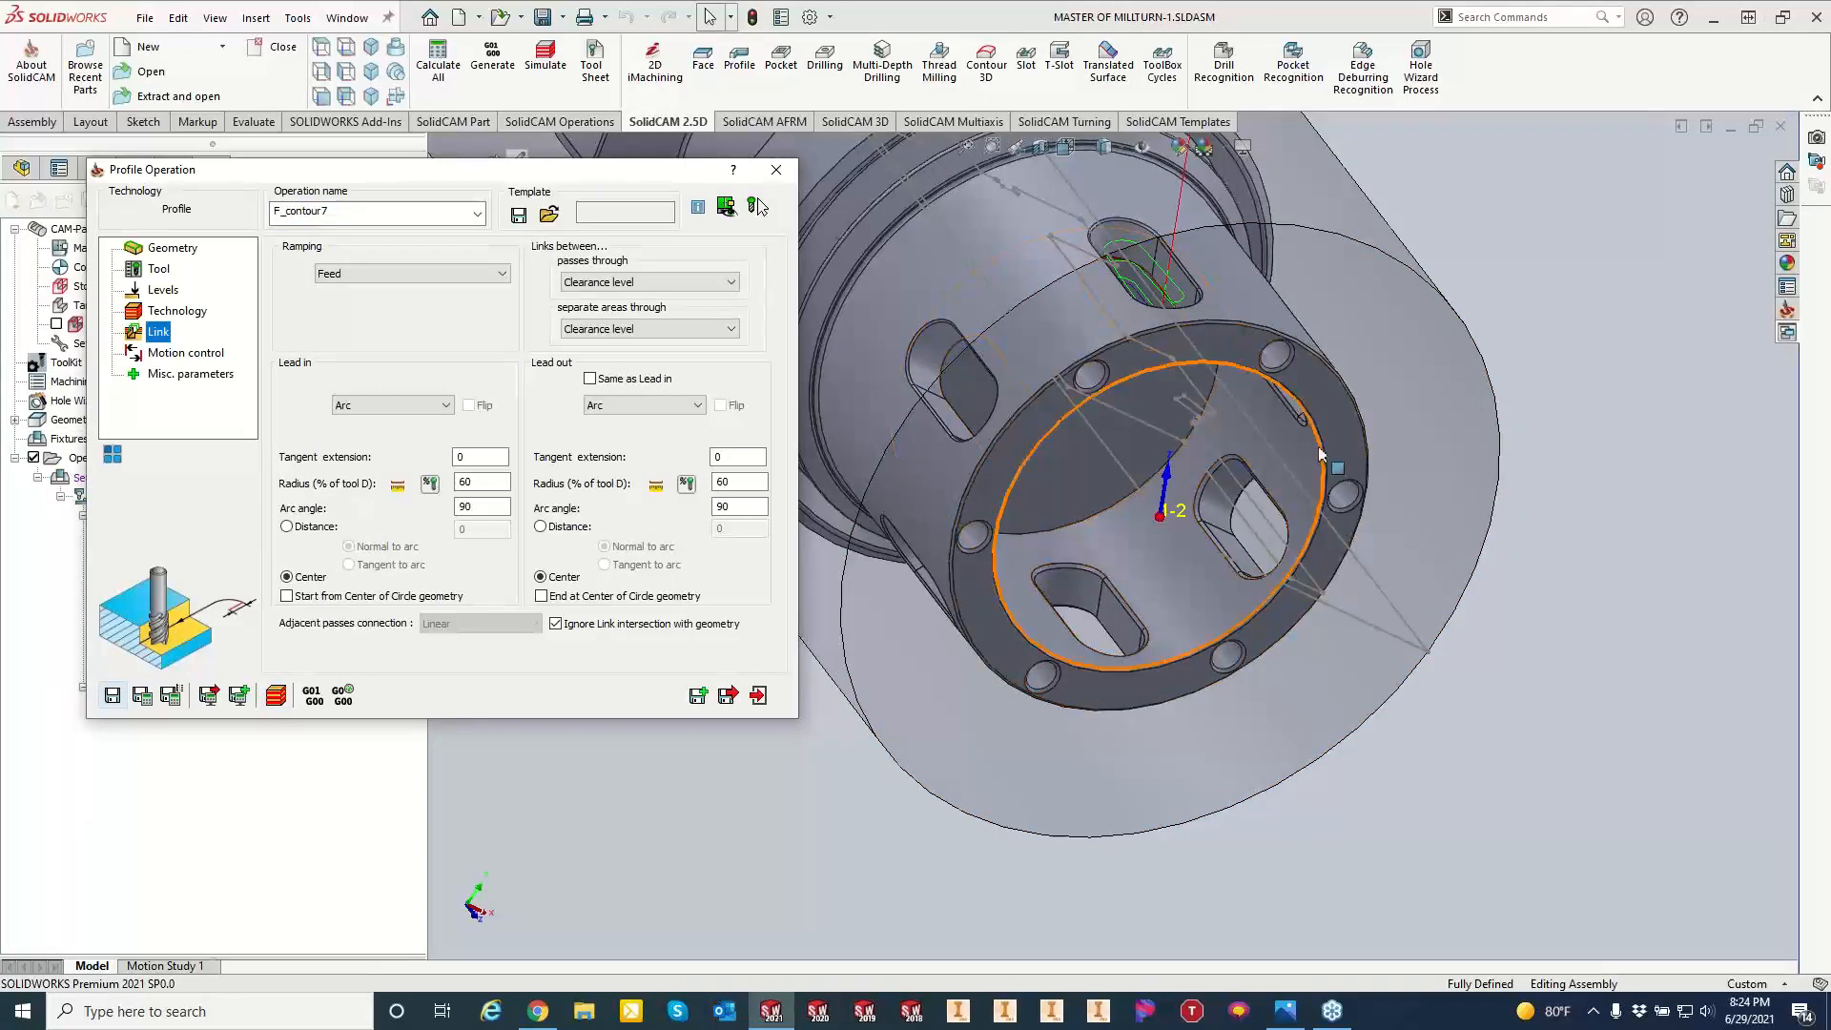
# Leave the profile operation's settings and start a 4-axis transformation of the F_contour7 operation.
pyautogui.scroll(5, 1186, 597)
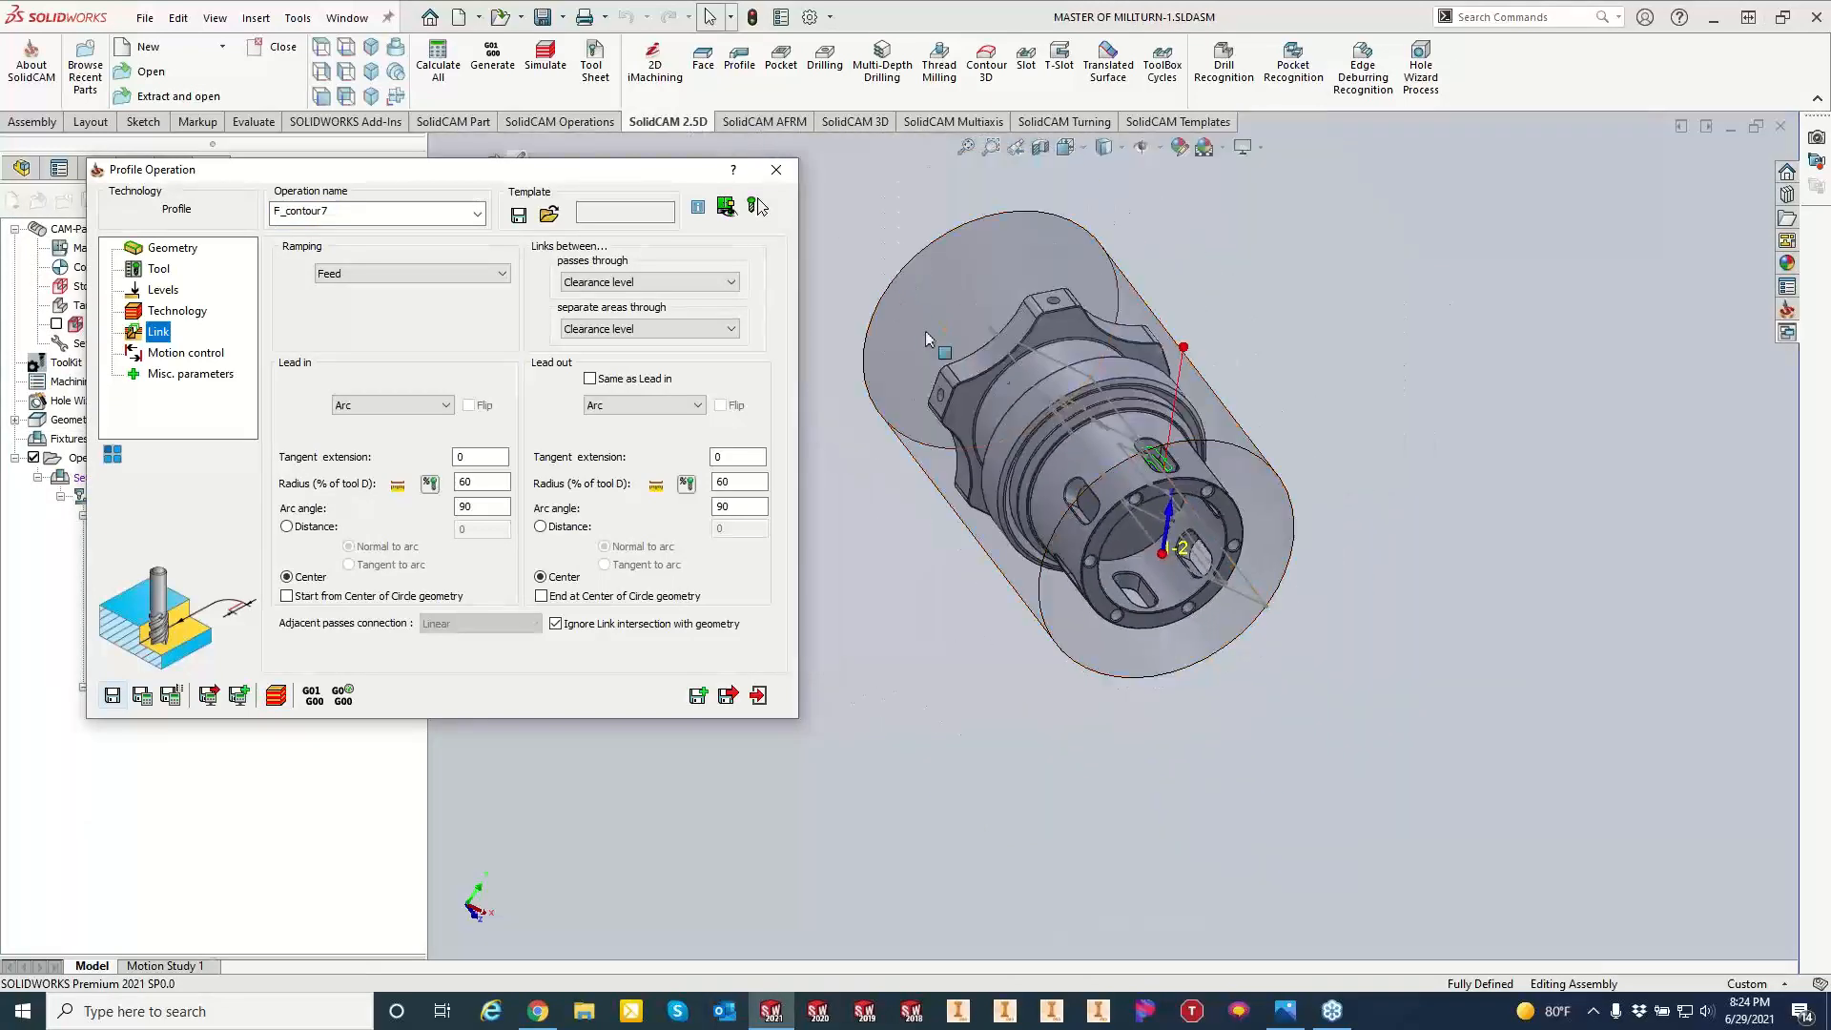
pyautogui.scroll(-2, 881, 202)
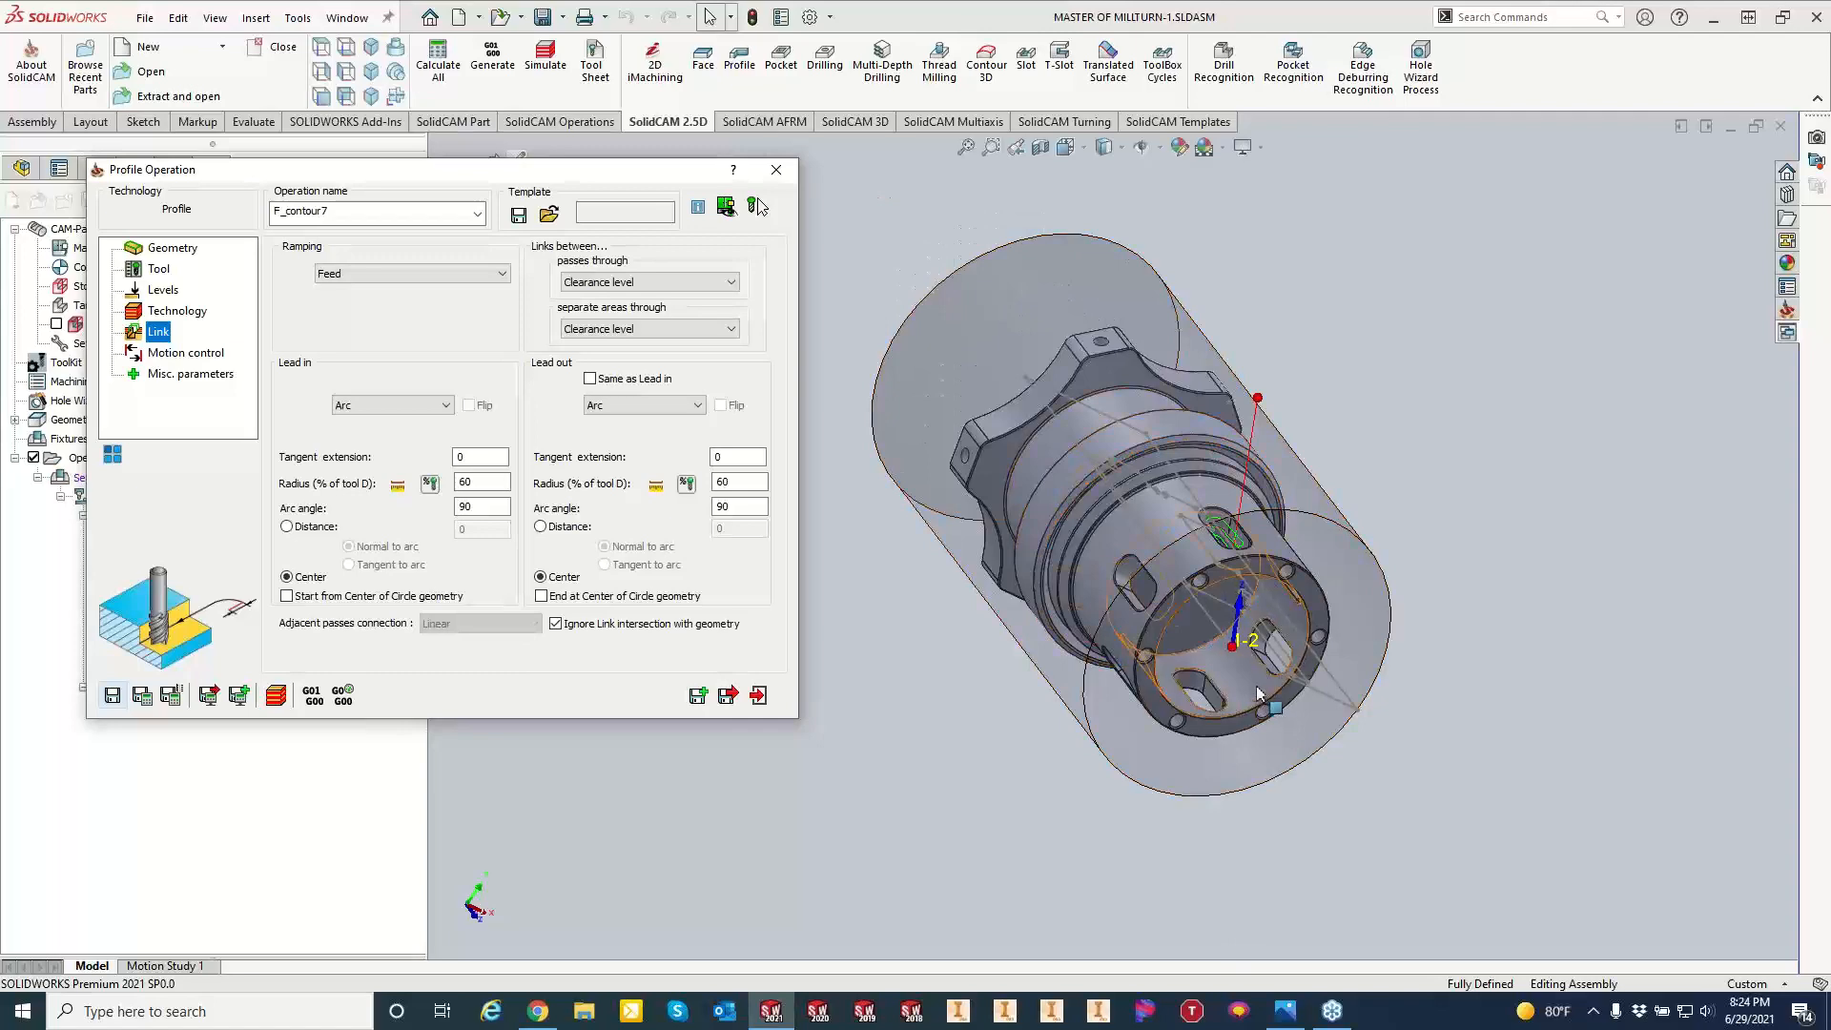
pyautogui.moveTo(1268, 696); pyautogui.dragTo(1550, 722, button='middle')
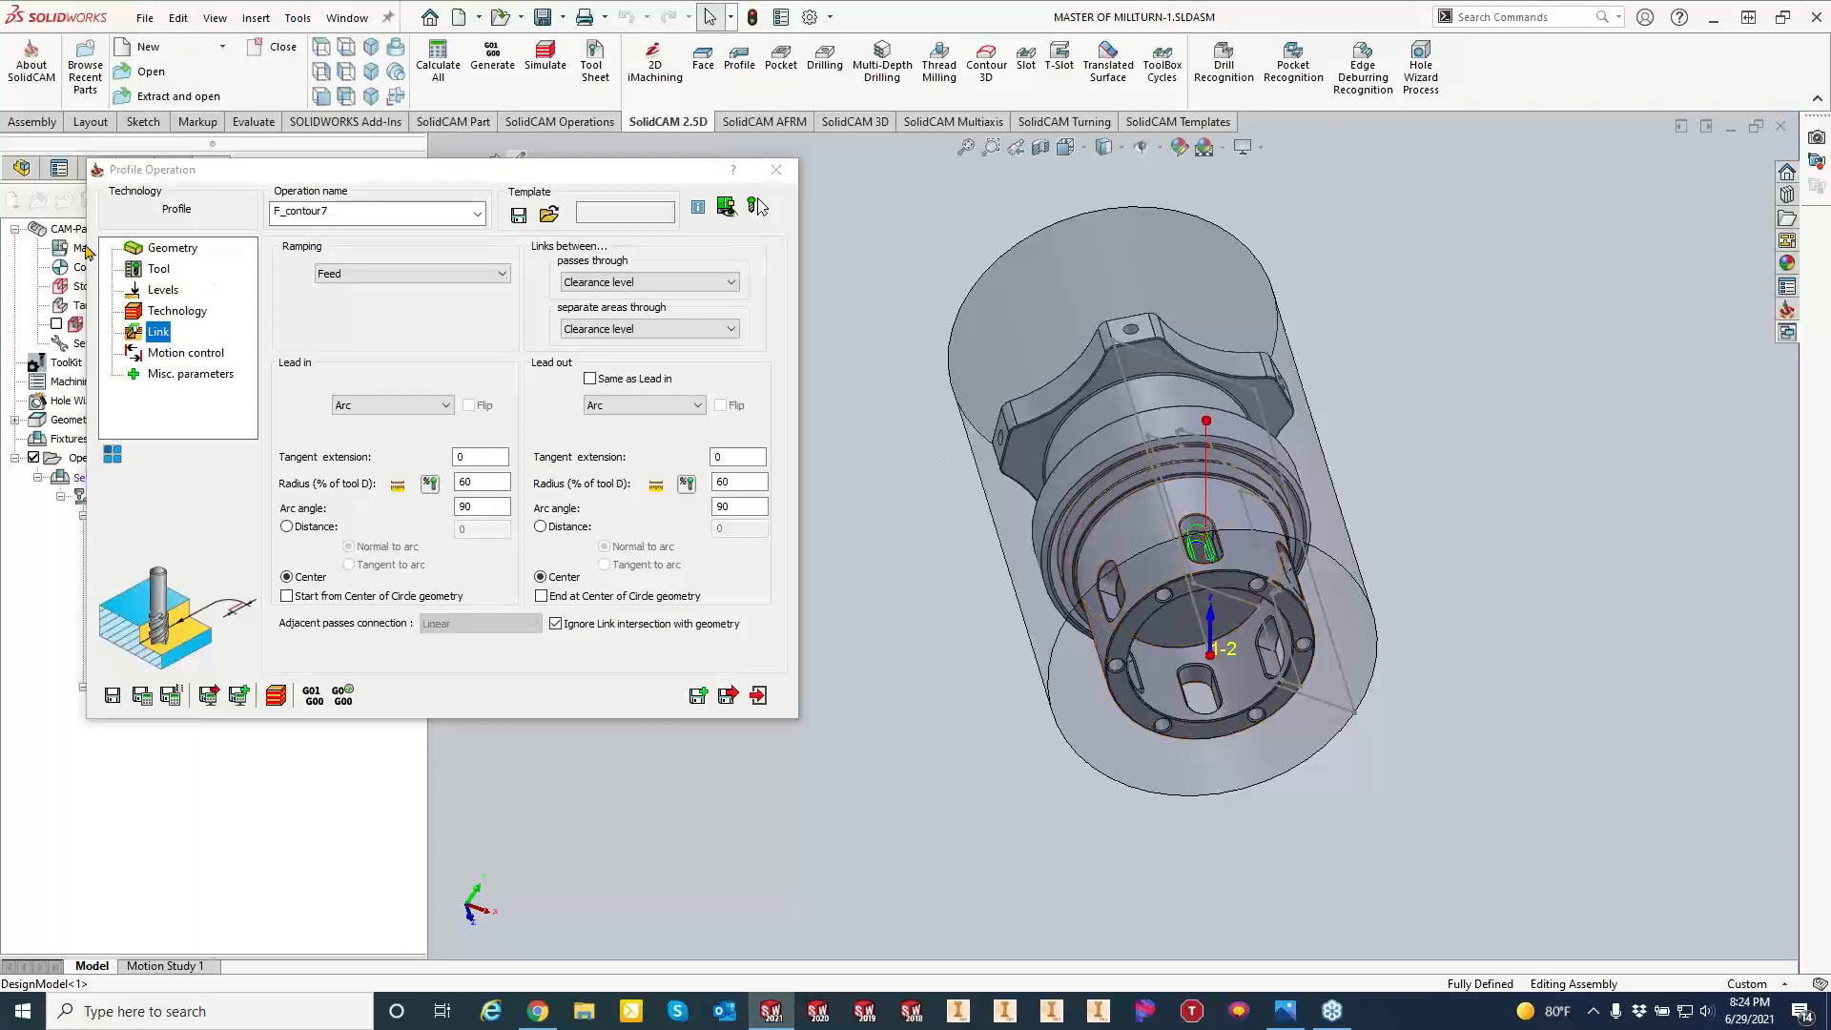
pyautogui.click(166, 250)
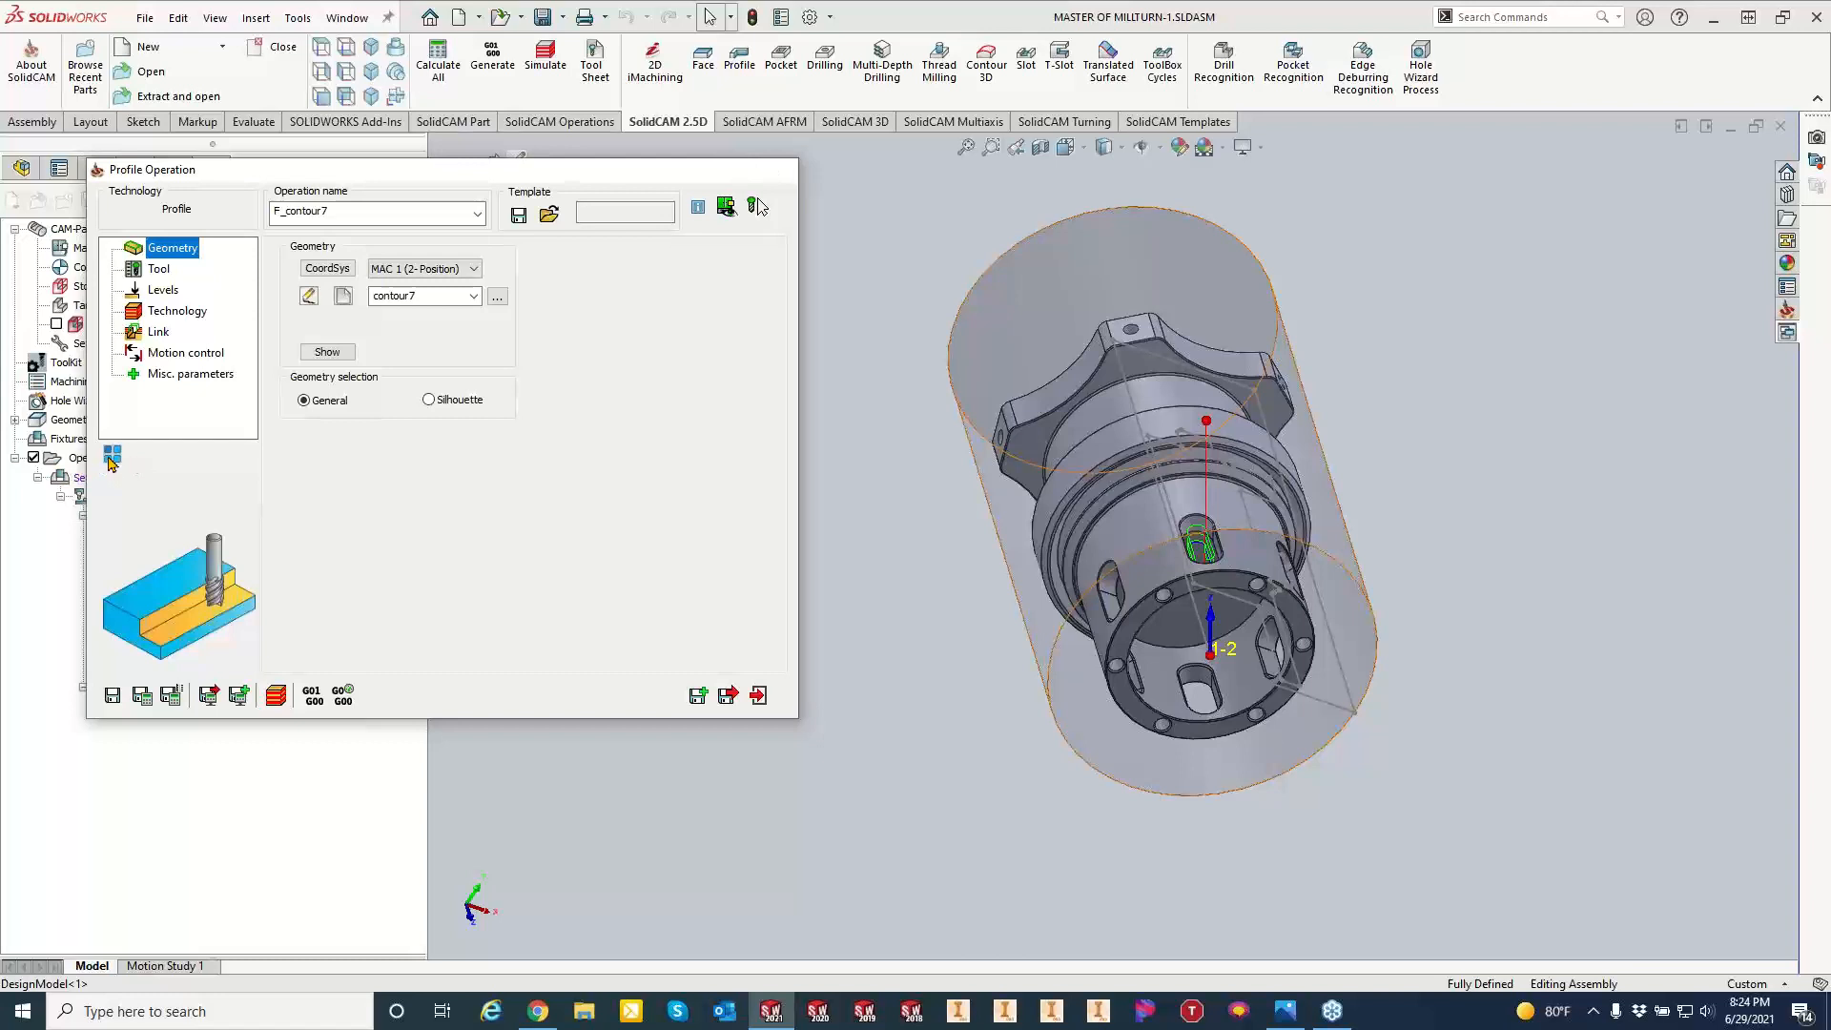
pyautogui.click(110, 459)
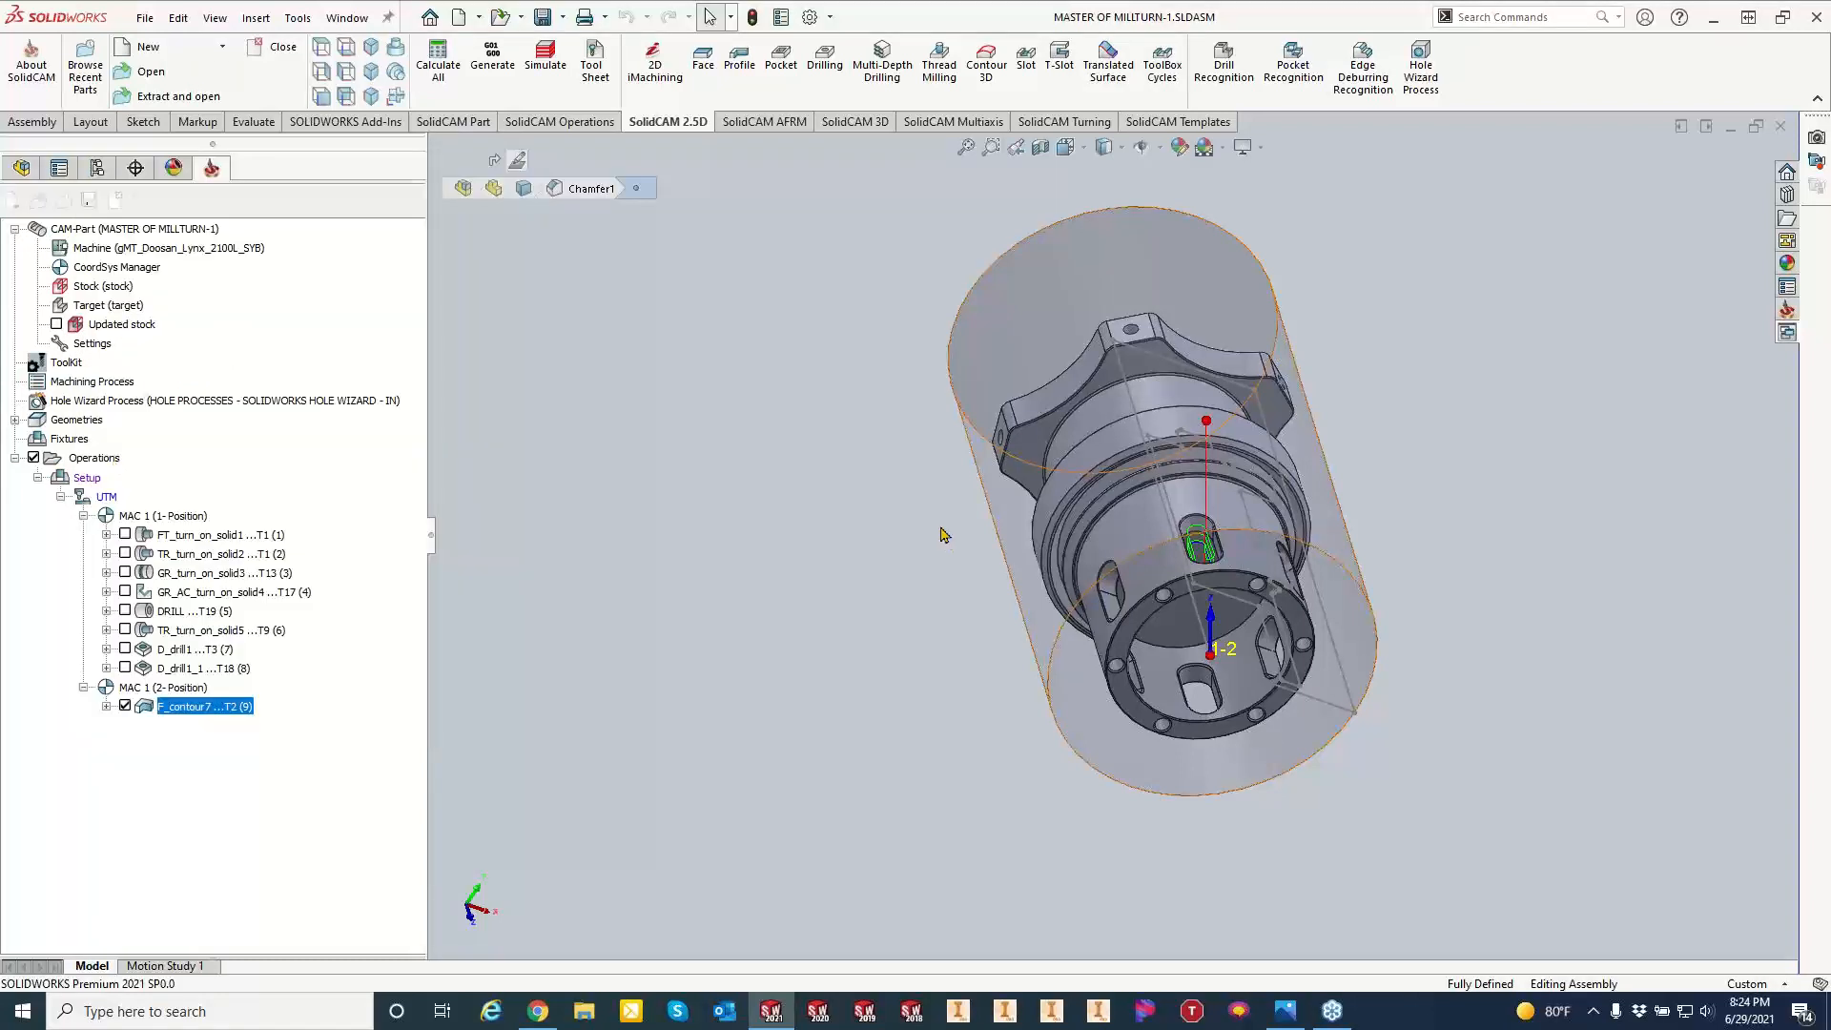
pyautogui.rightClick(203, 713)
pyautogui.click(446, 523)
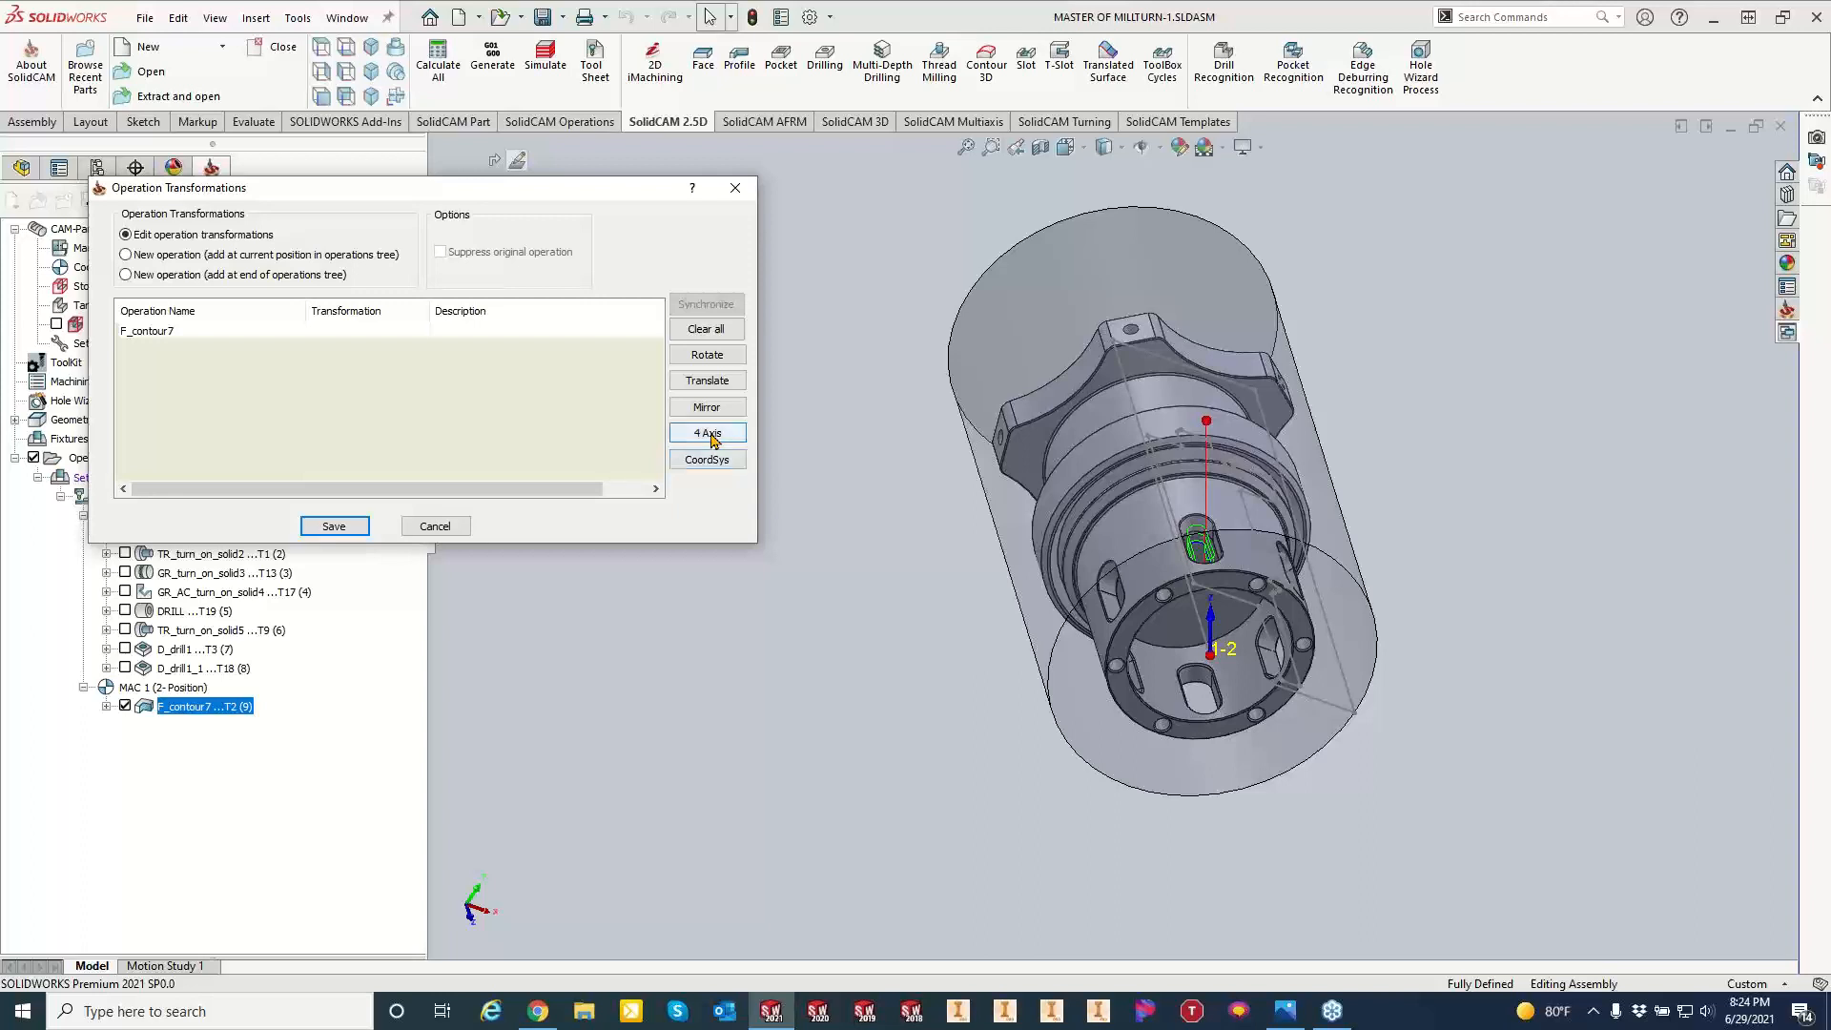
pyautogui.click(708, 434)
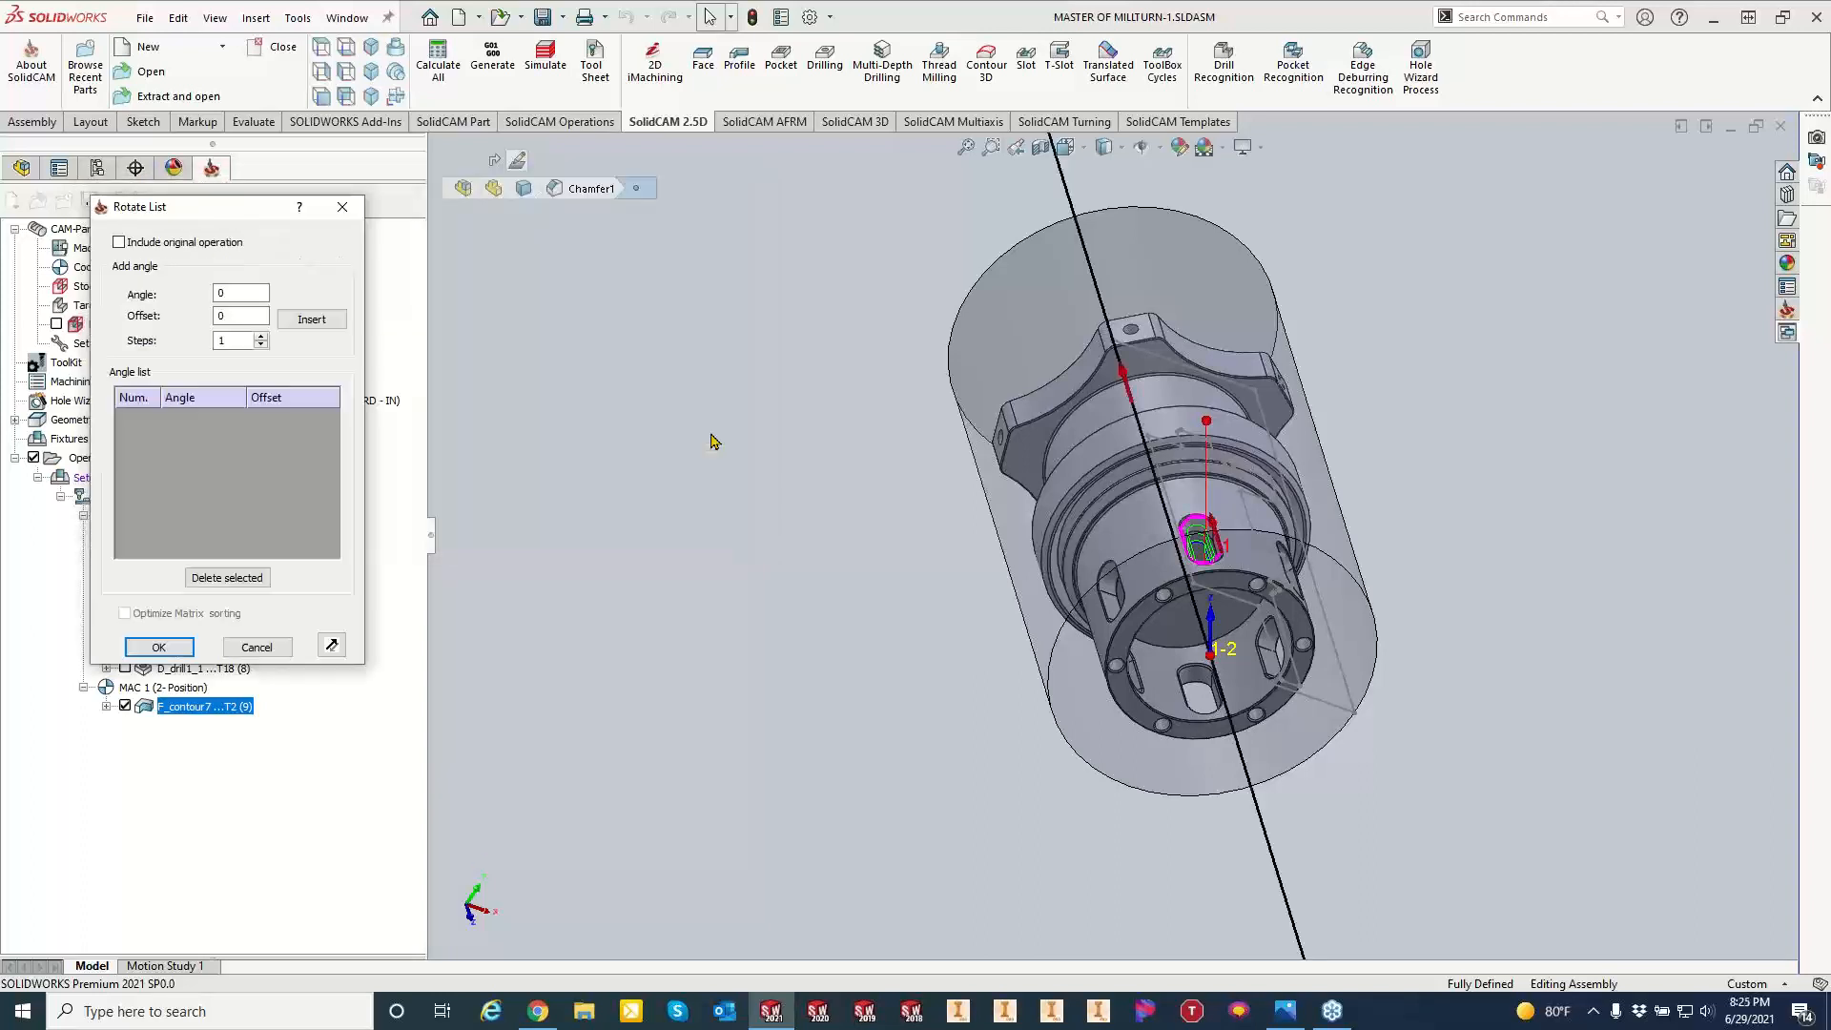
# Include the original operation, add 5 rotation steps at a 60° angle to the list, and save the transformation.
pyautogui.click(120, 242)
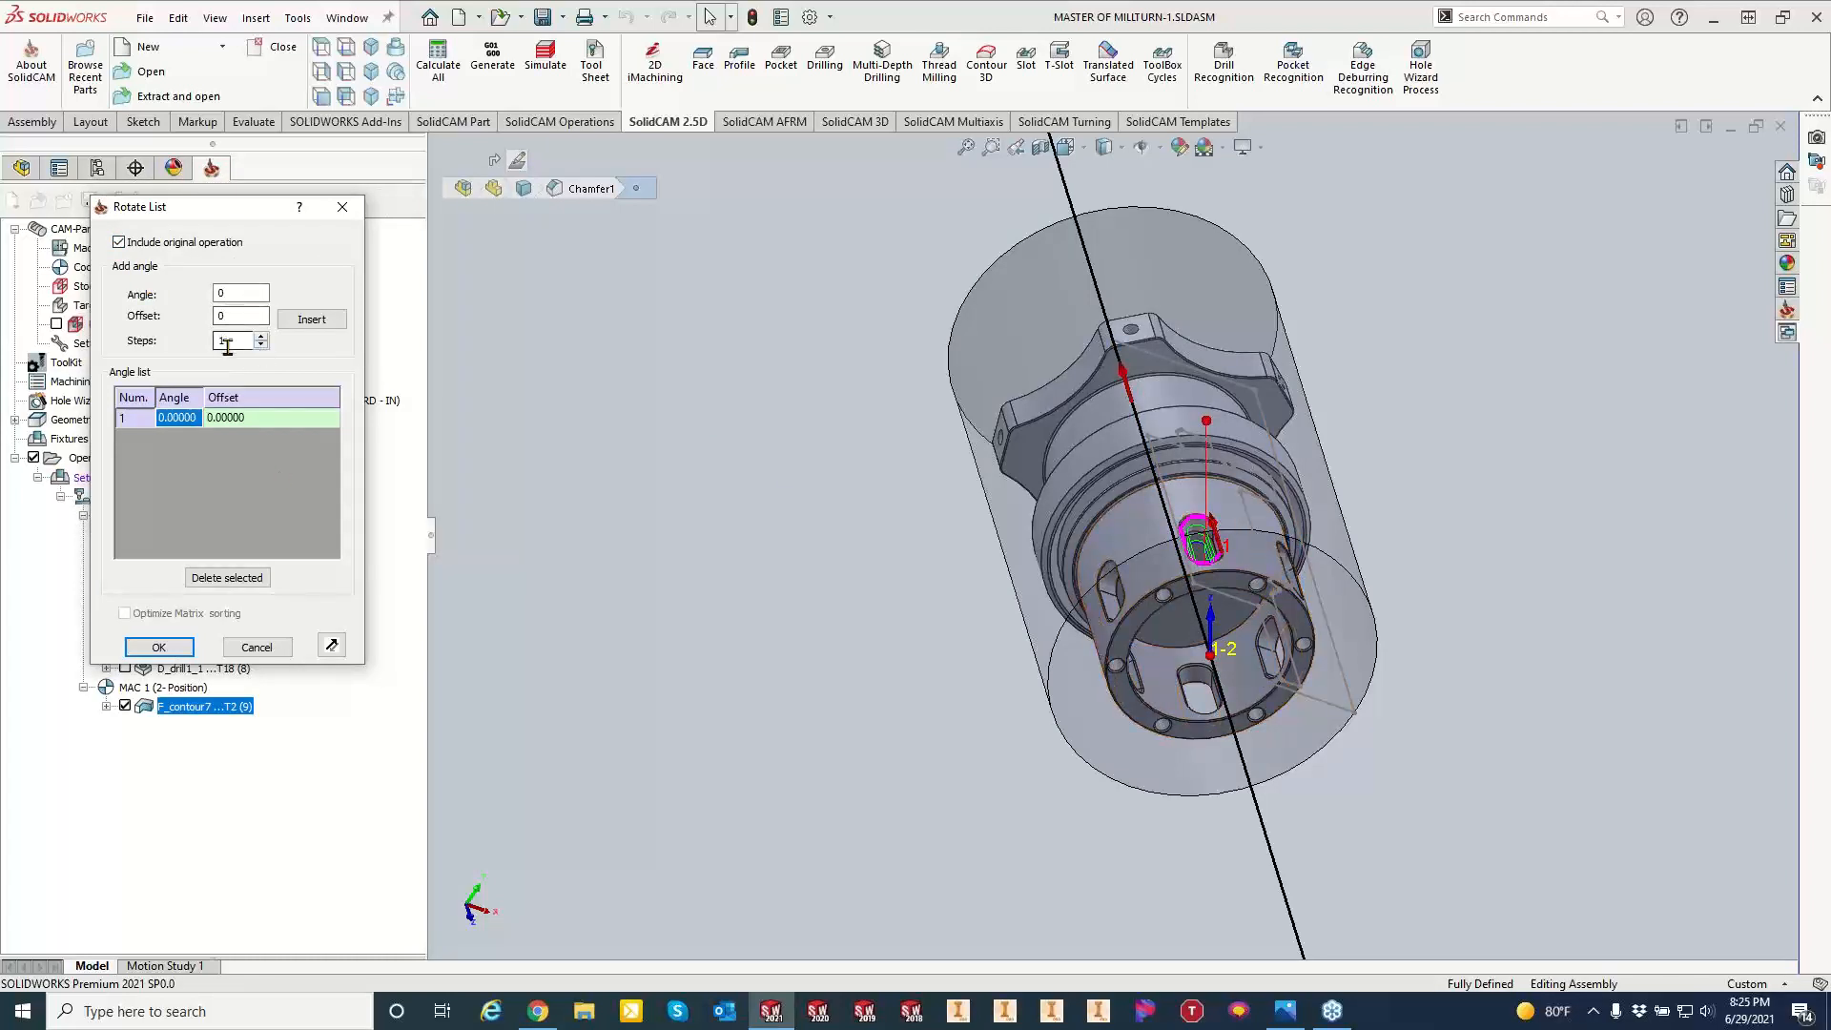
pyautogui.moveTo(229, 344); pyautogui.dragTo(204, 347)
pyautogui.write('5')
pyautogui.doubleClick(221, 294)
pyautogui.write('60')
pyautogui.click(318, 320)
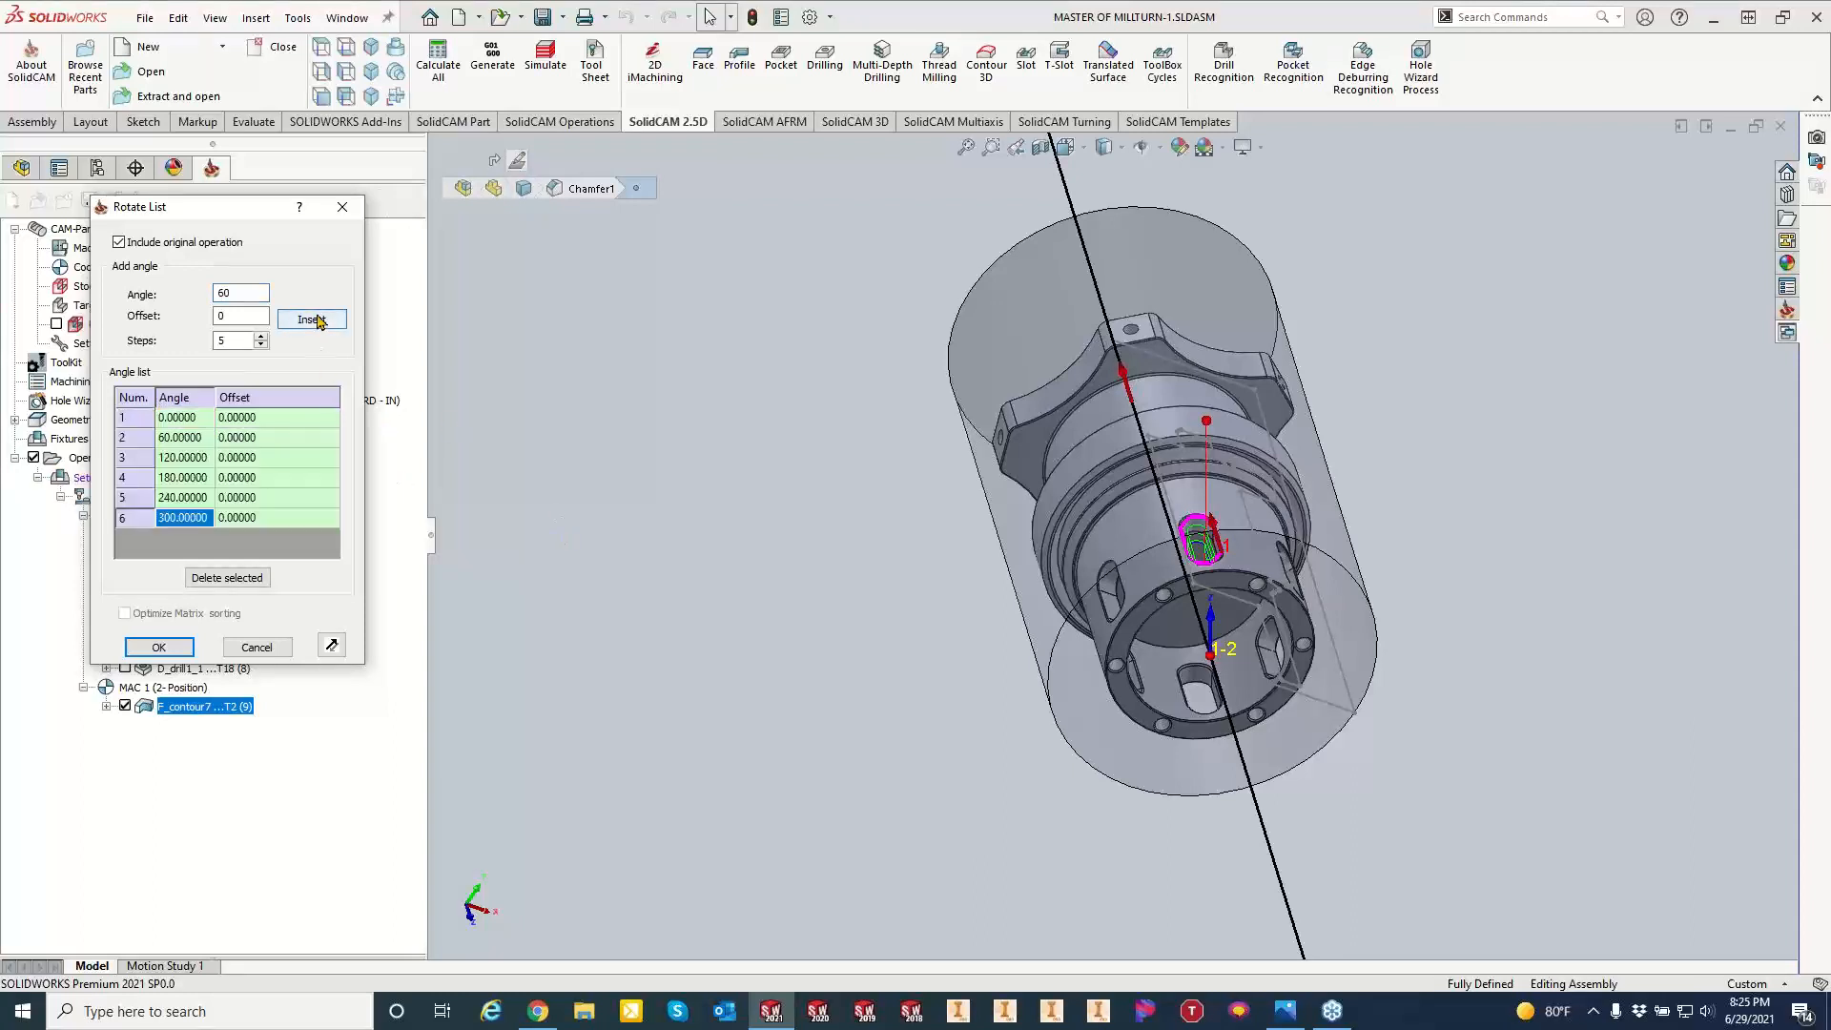
pyautogui.moveTo(1083, 560); pyautogui.dragTo(1089, 524, button='middle')
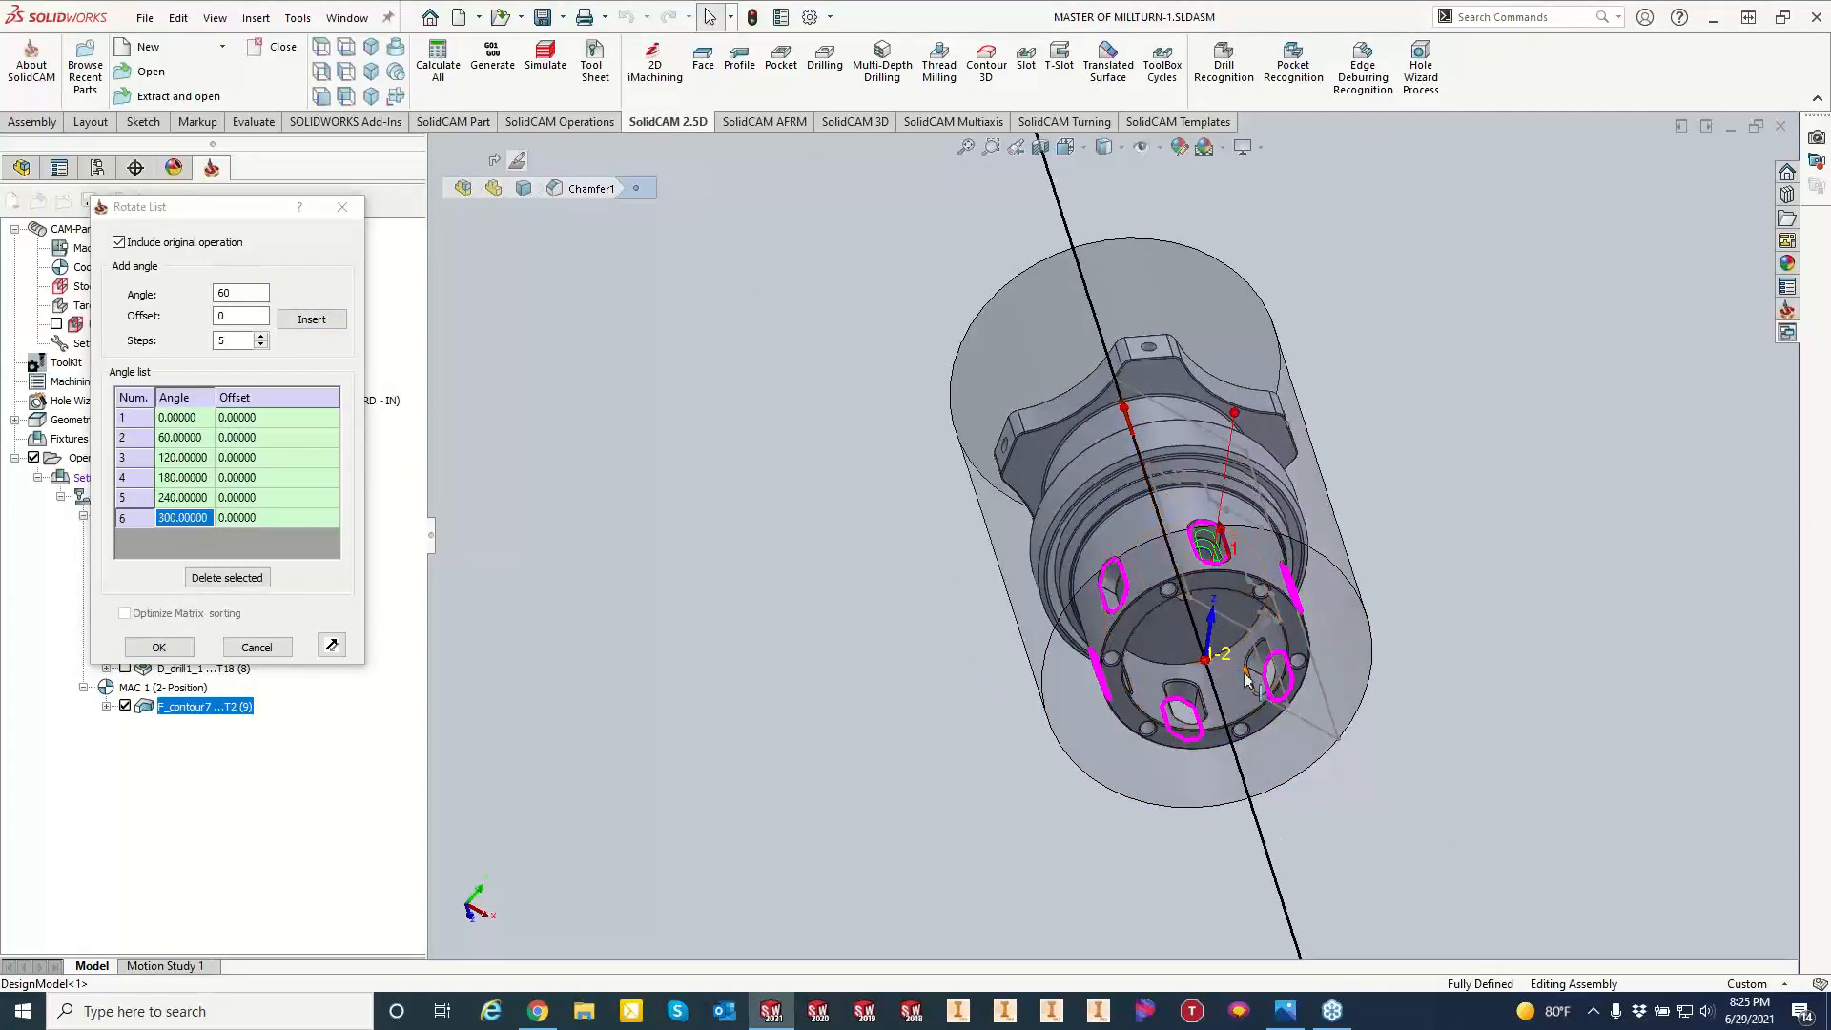
pyautogui.click(158, 646)
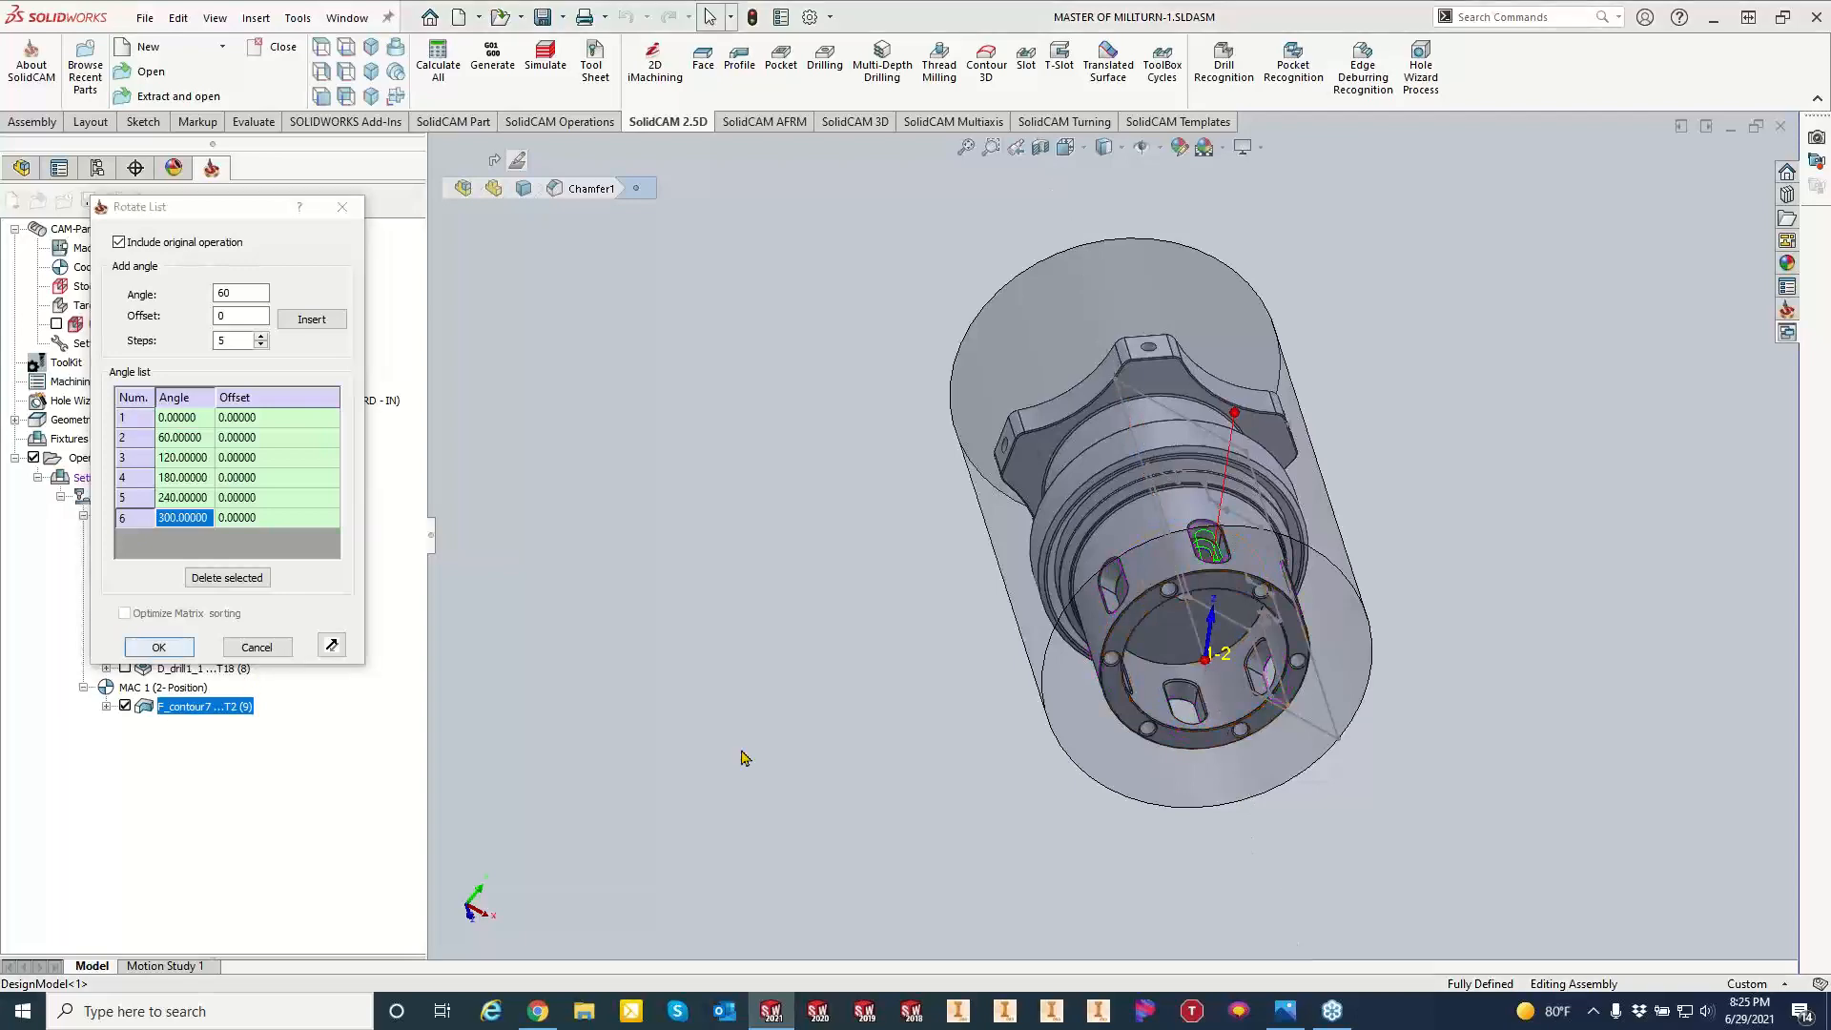
pyautogui.click(332, 526)
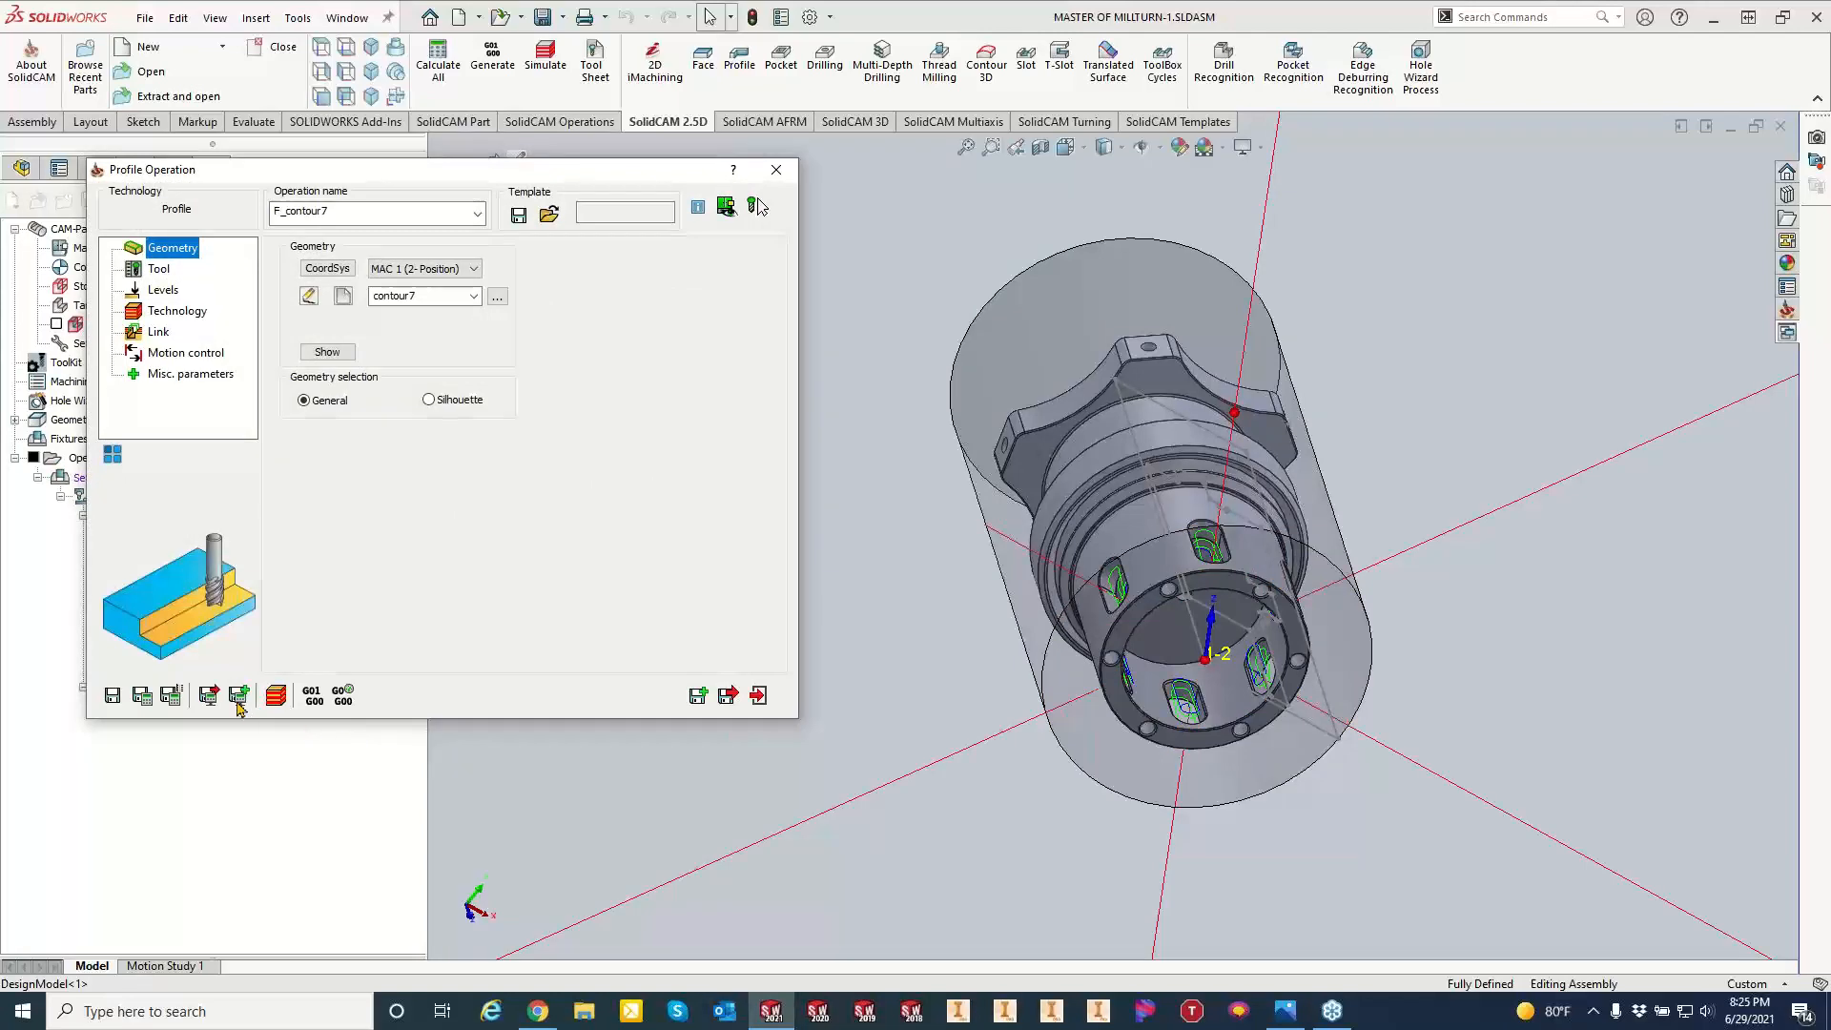
# Run a SolidVerify simulation of the rotated slot-milling operation to check all the slots, and close it.
pyautogui.click(758, 696)
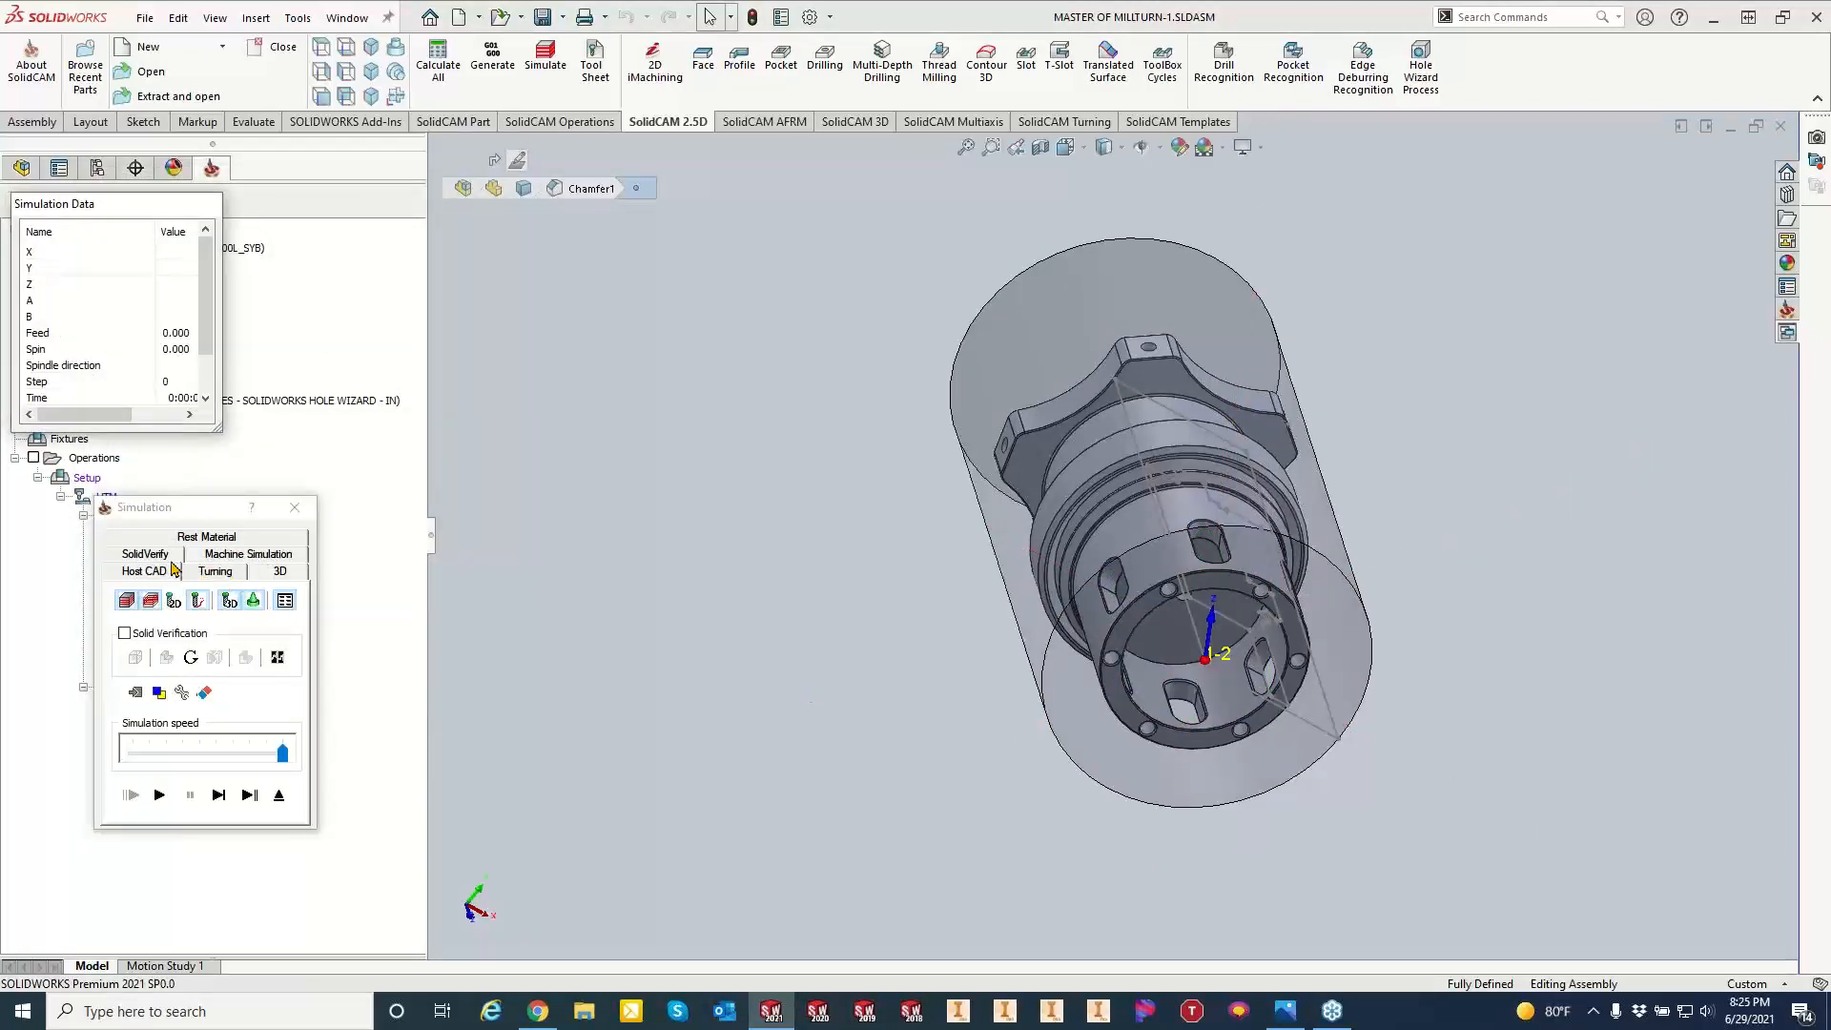
pyautogui.click(159, 555)
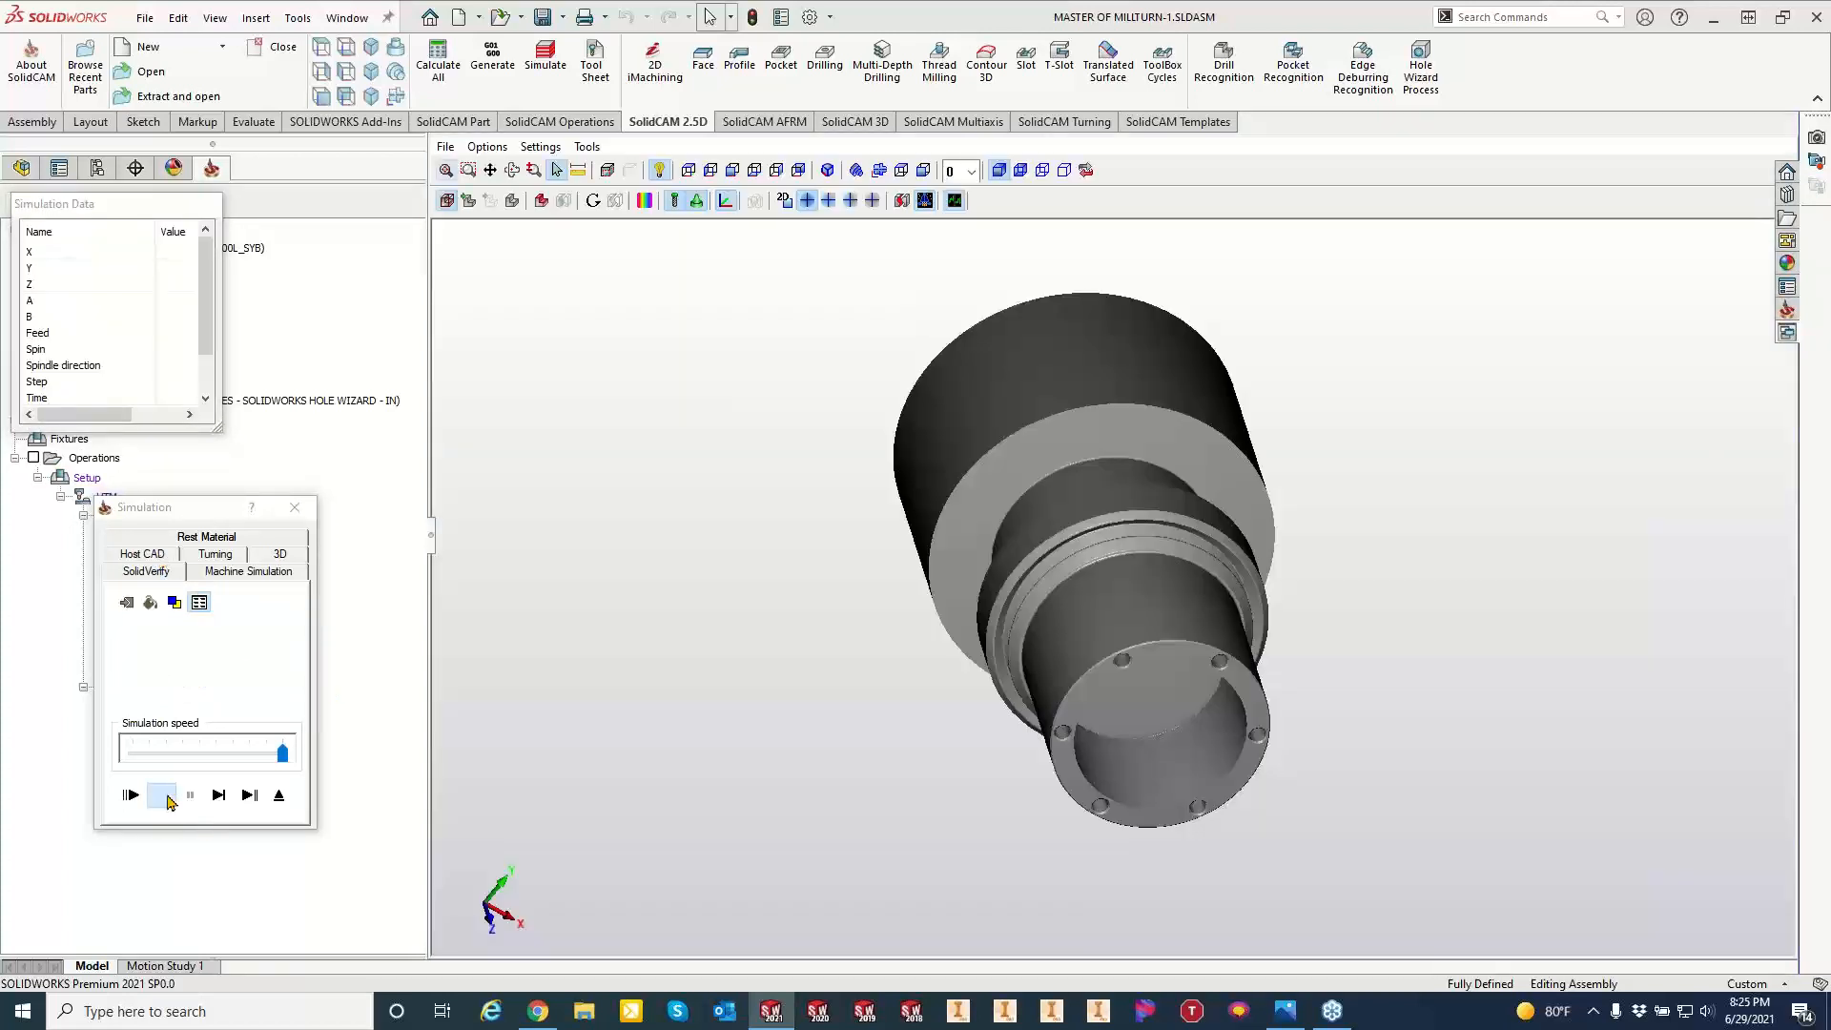
pyautogui.click(164, 795)
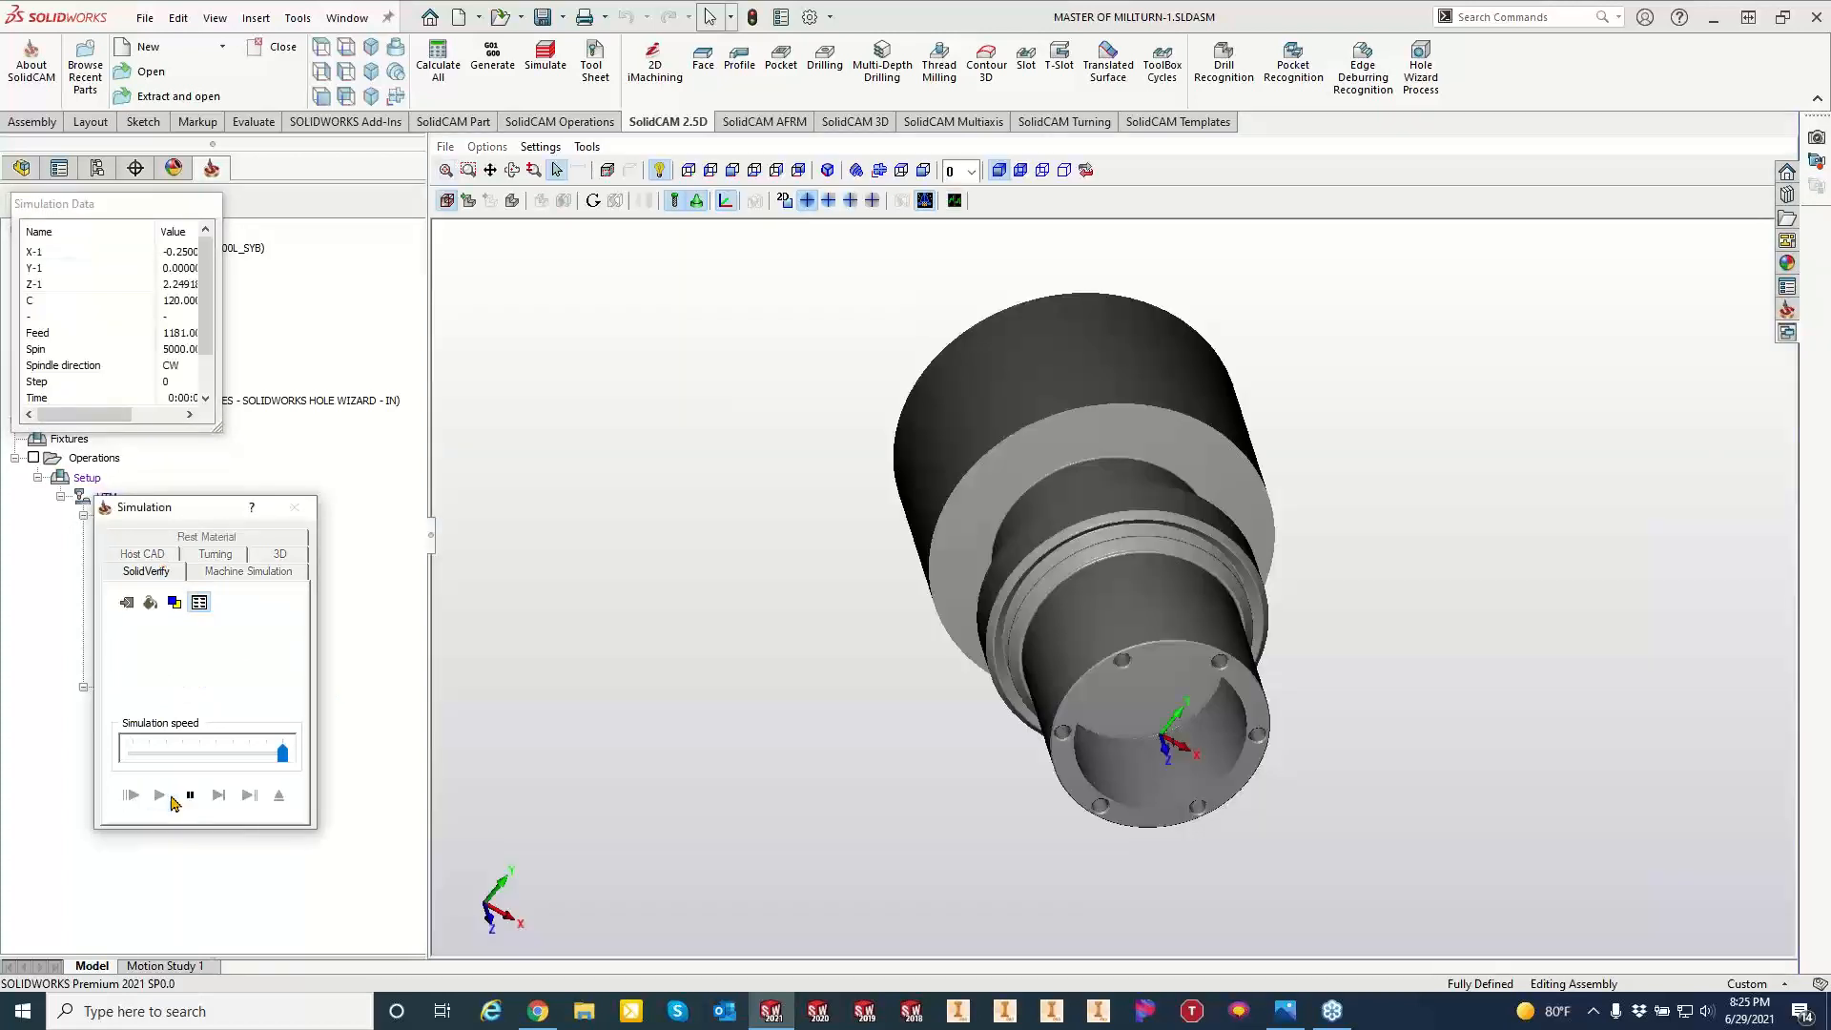
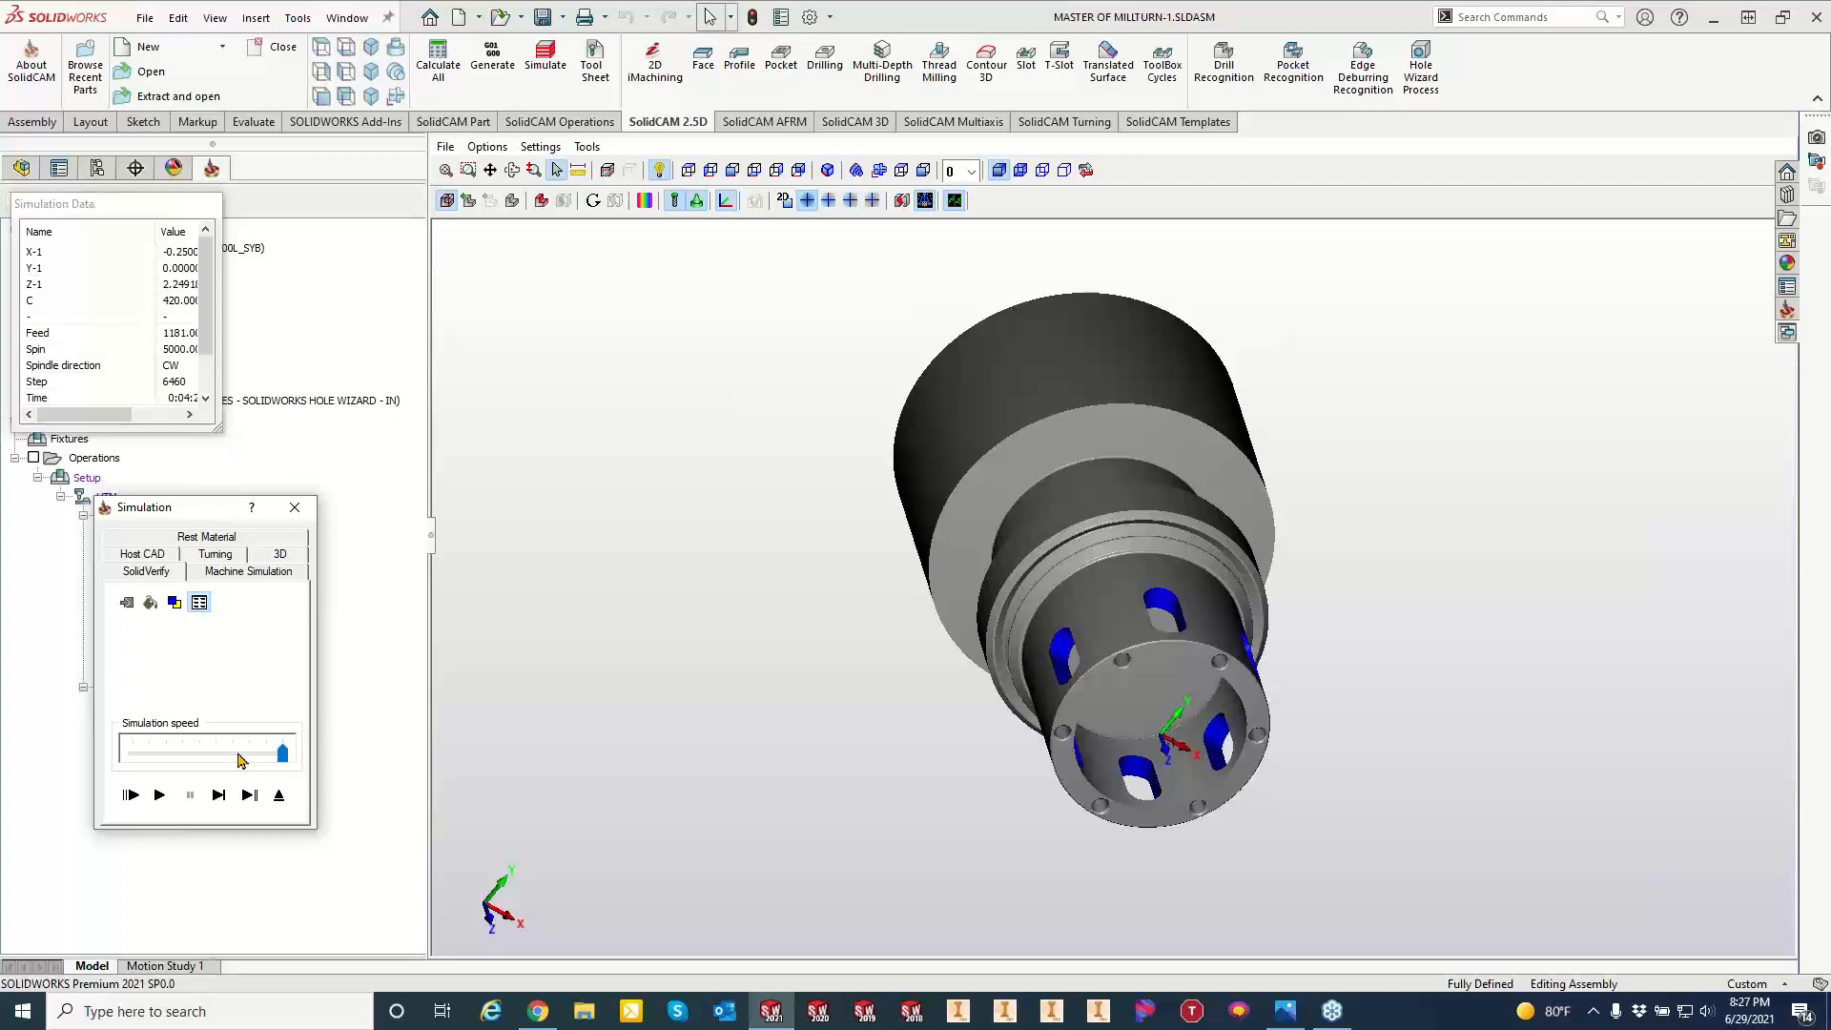
pyautogui.click(295, 507)
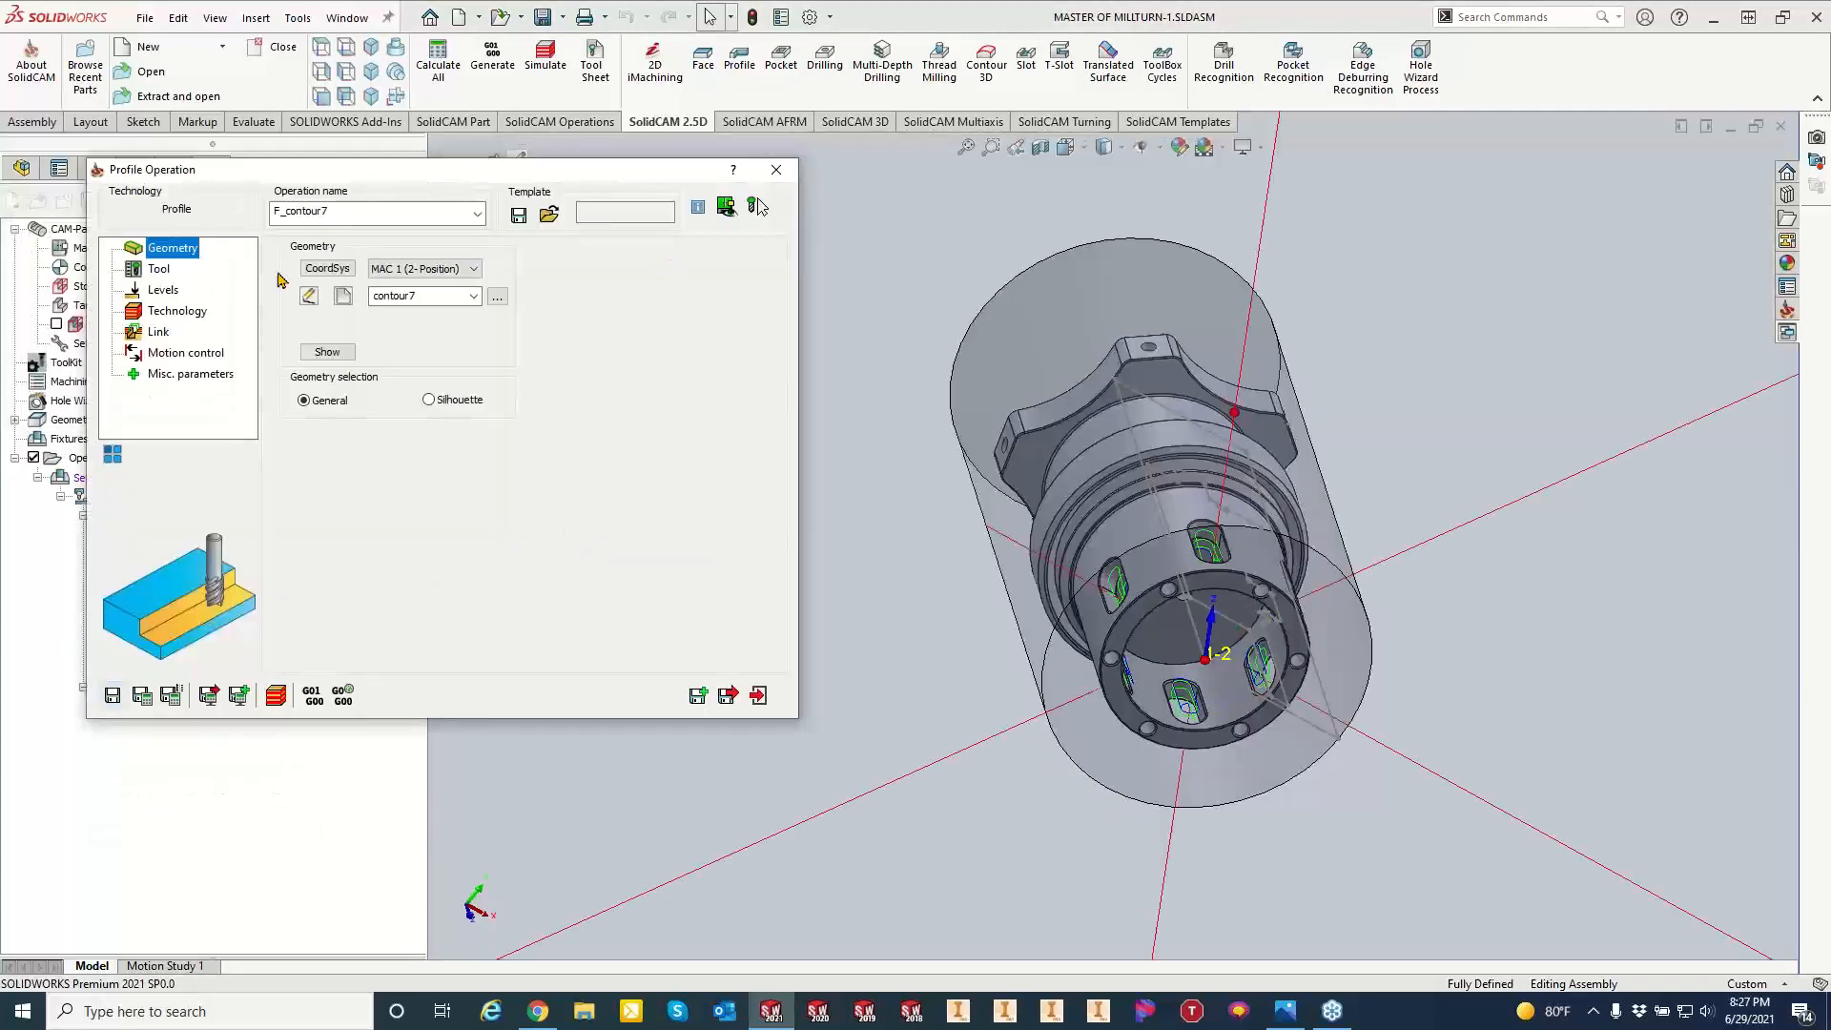
# Review the coordinate system positions defined under MAC 1 and MAC 2, and close the profile operation.
pyautogui.click(307, 270)
pyautogui.click(110, 308)
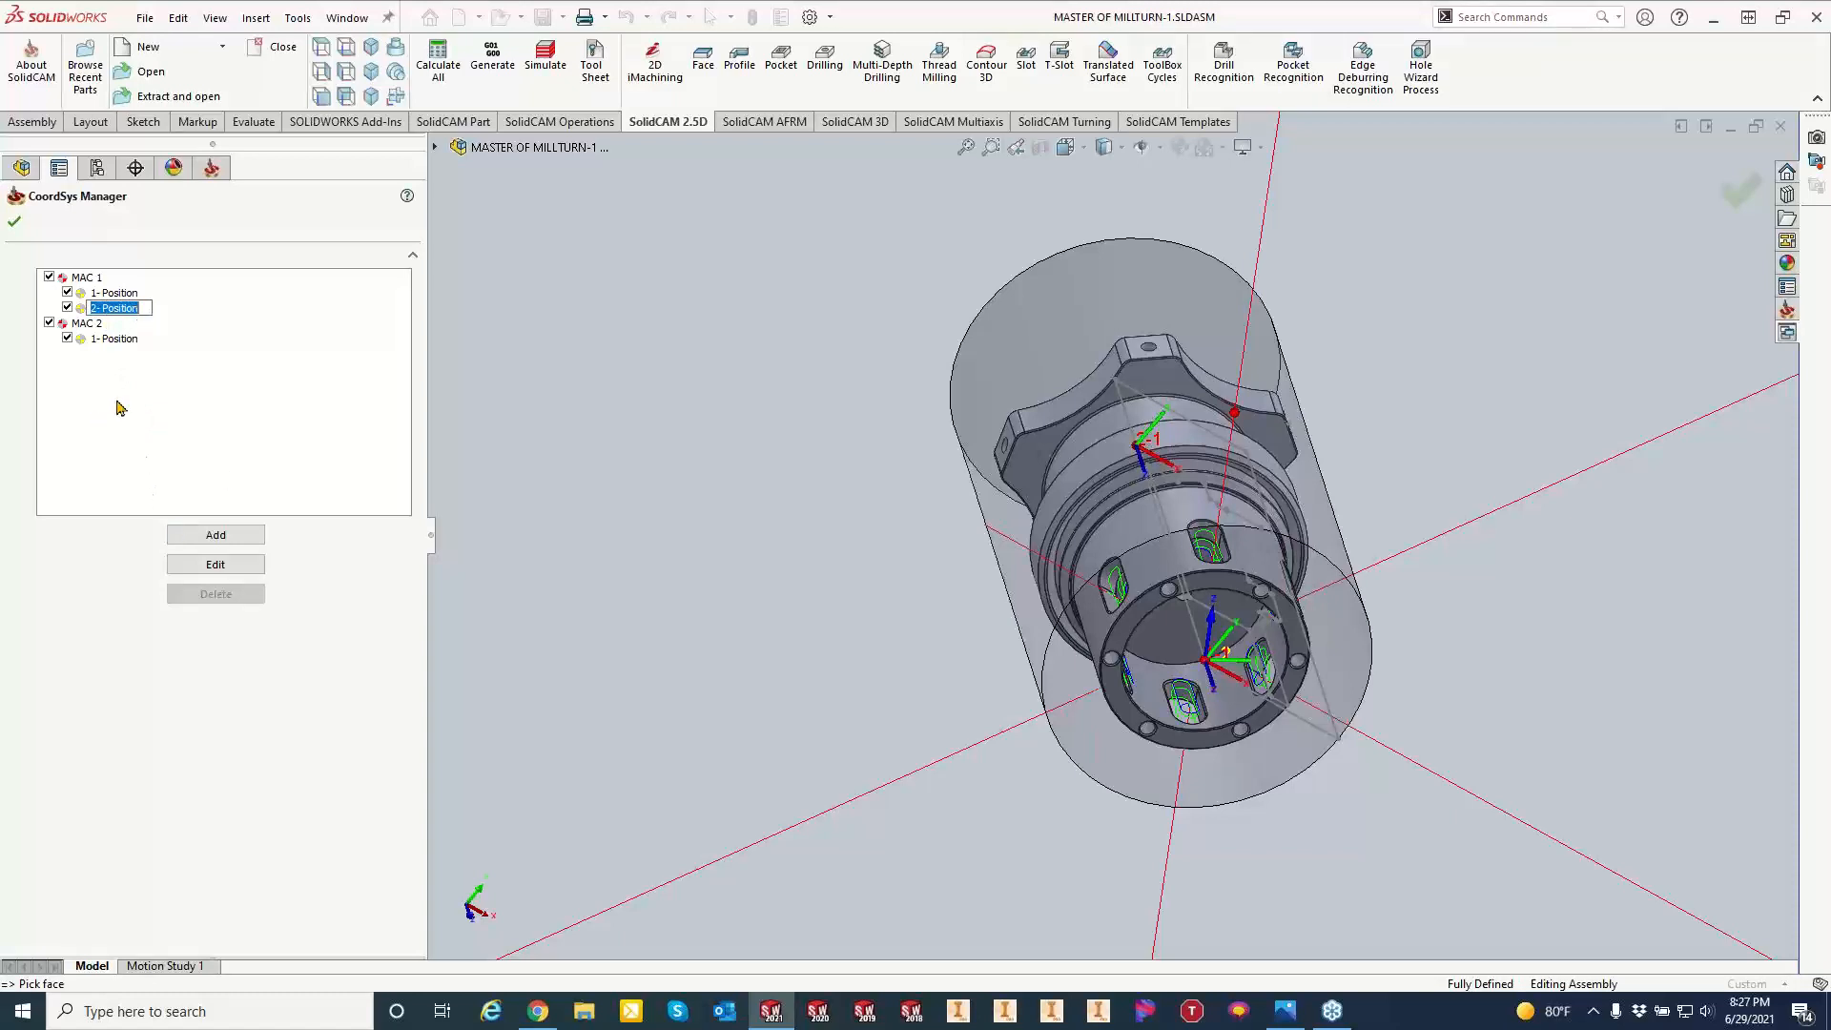
pyautogui.click(185, 391)
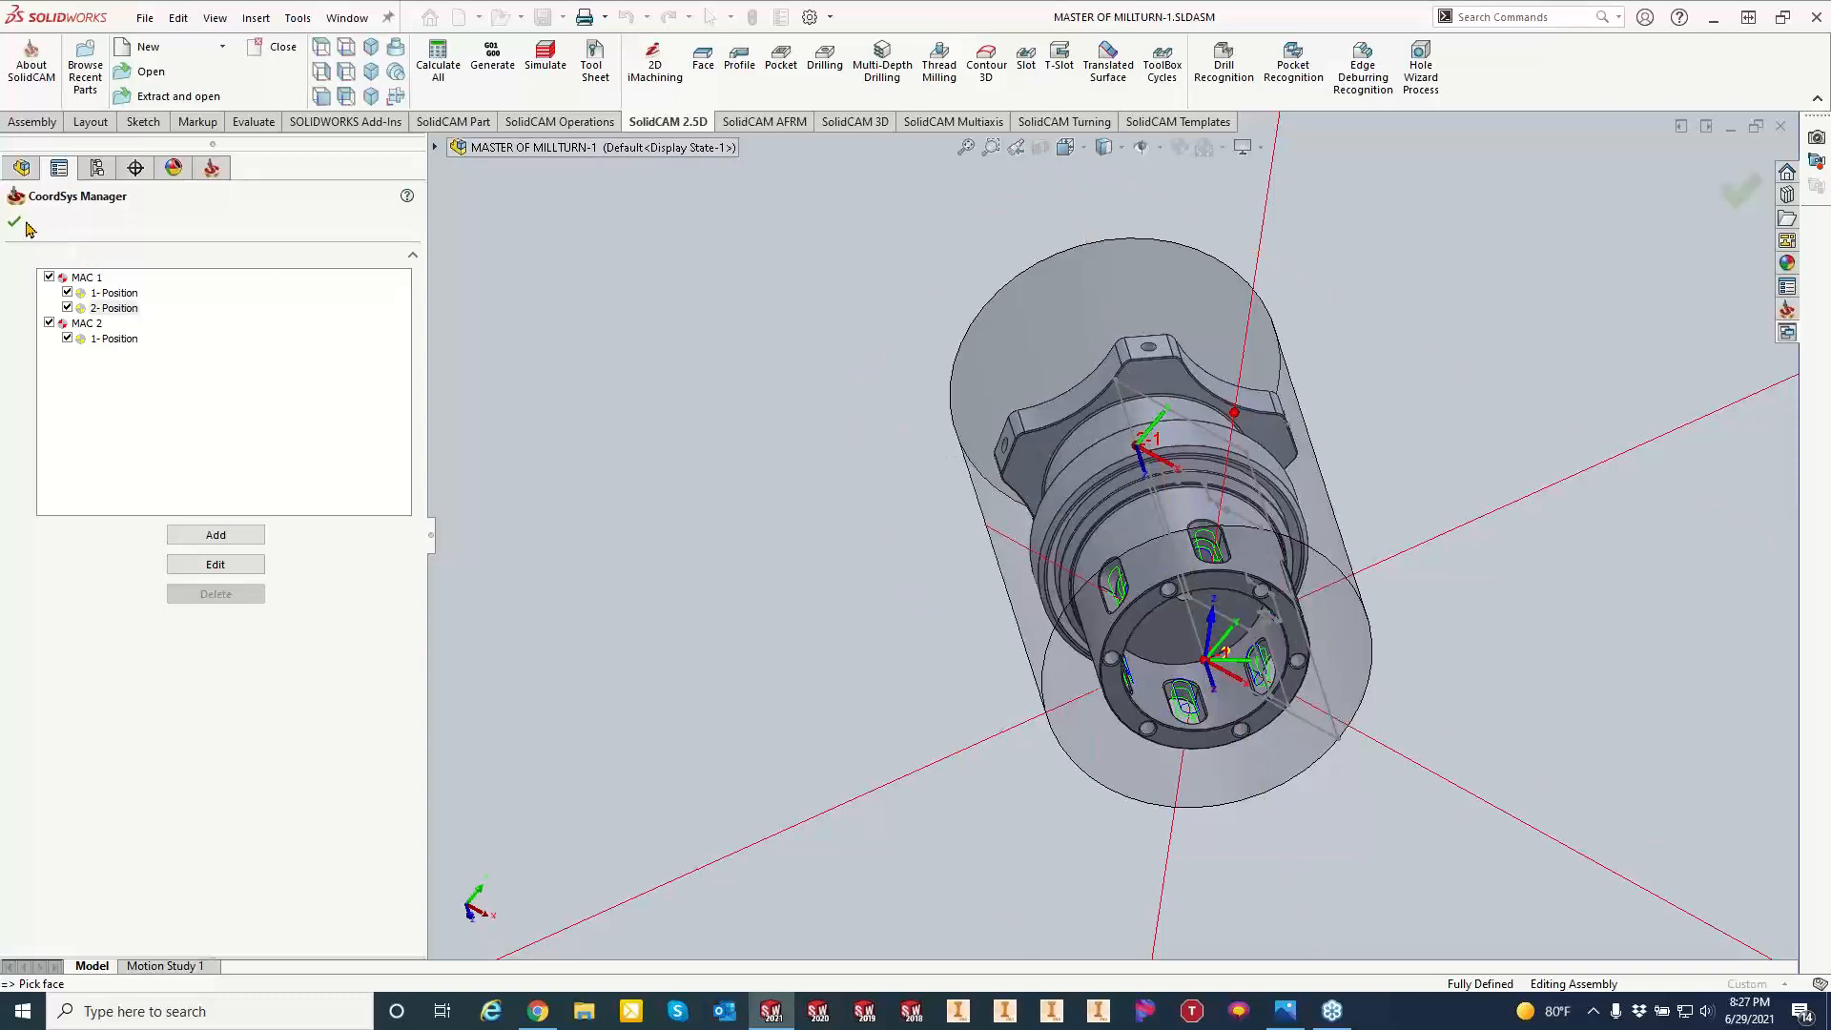
pyautogui.click(14, 221)
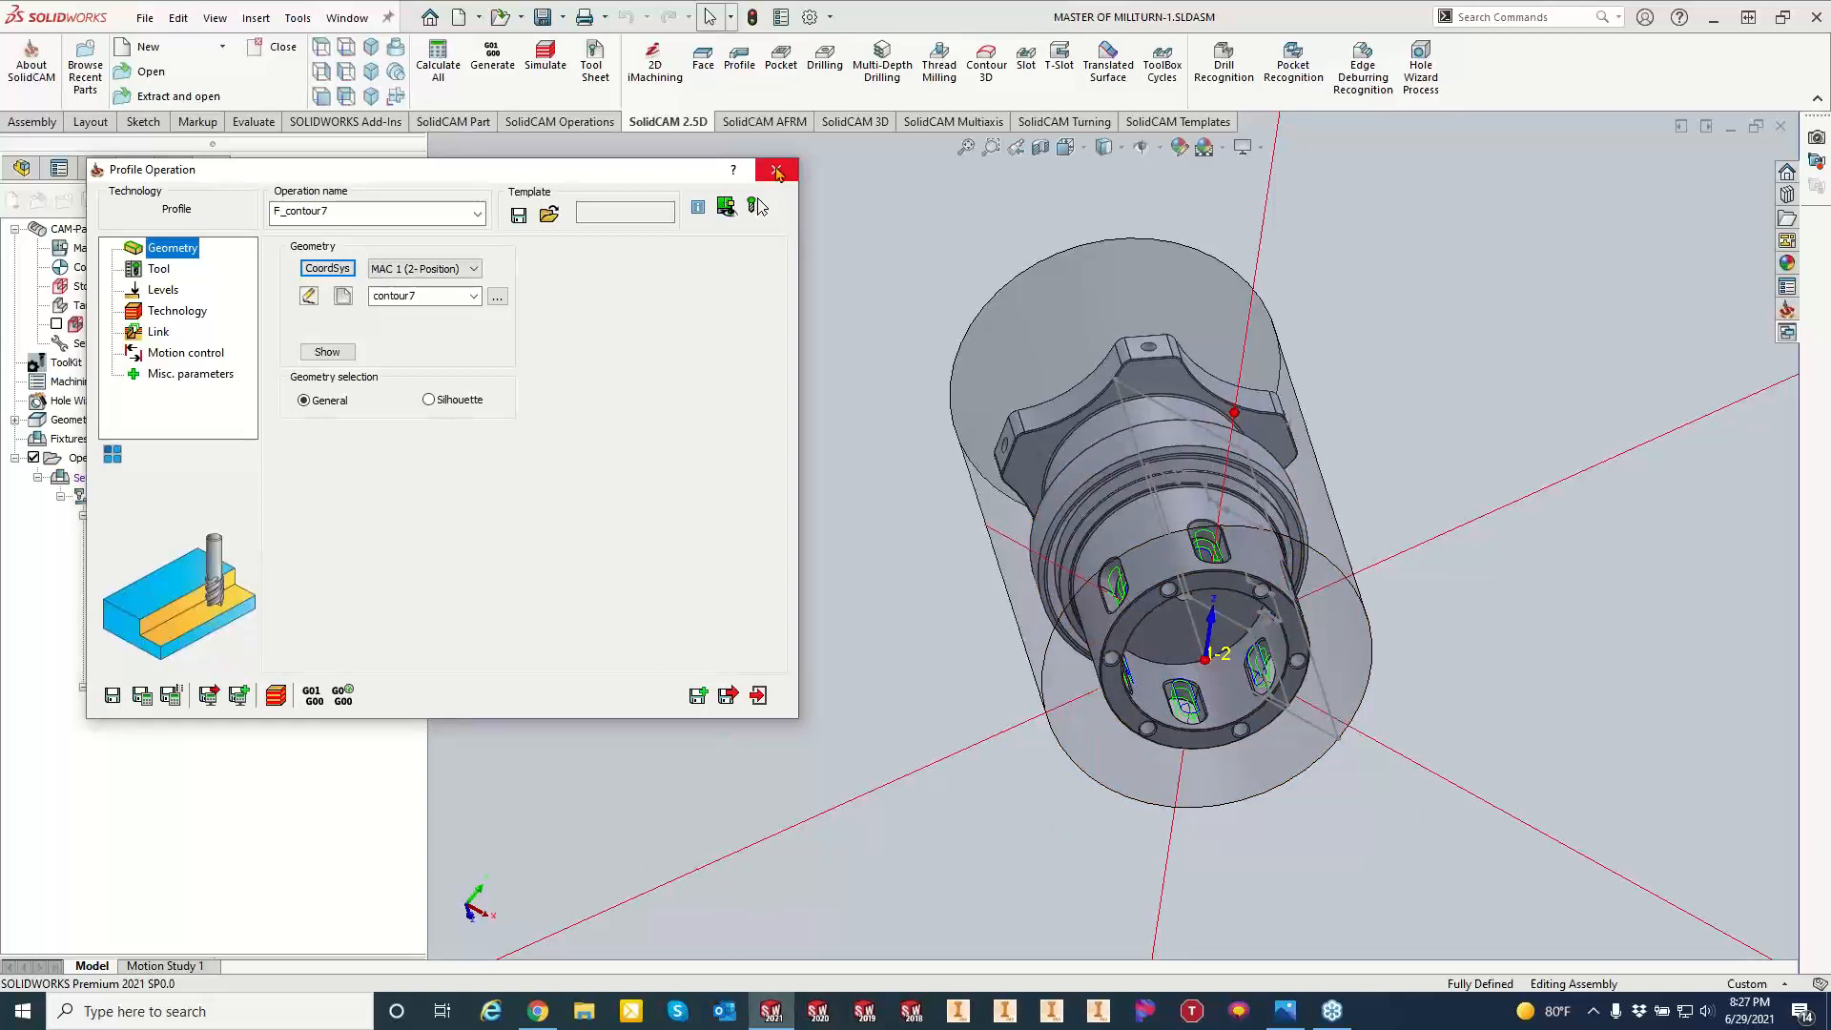
pyautogui.click(776, 169)
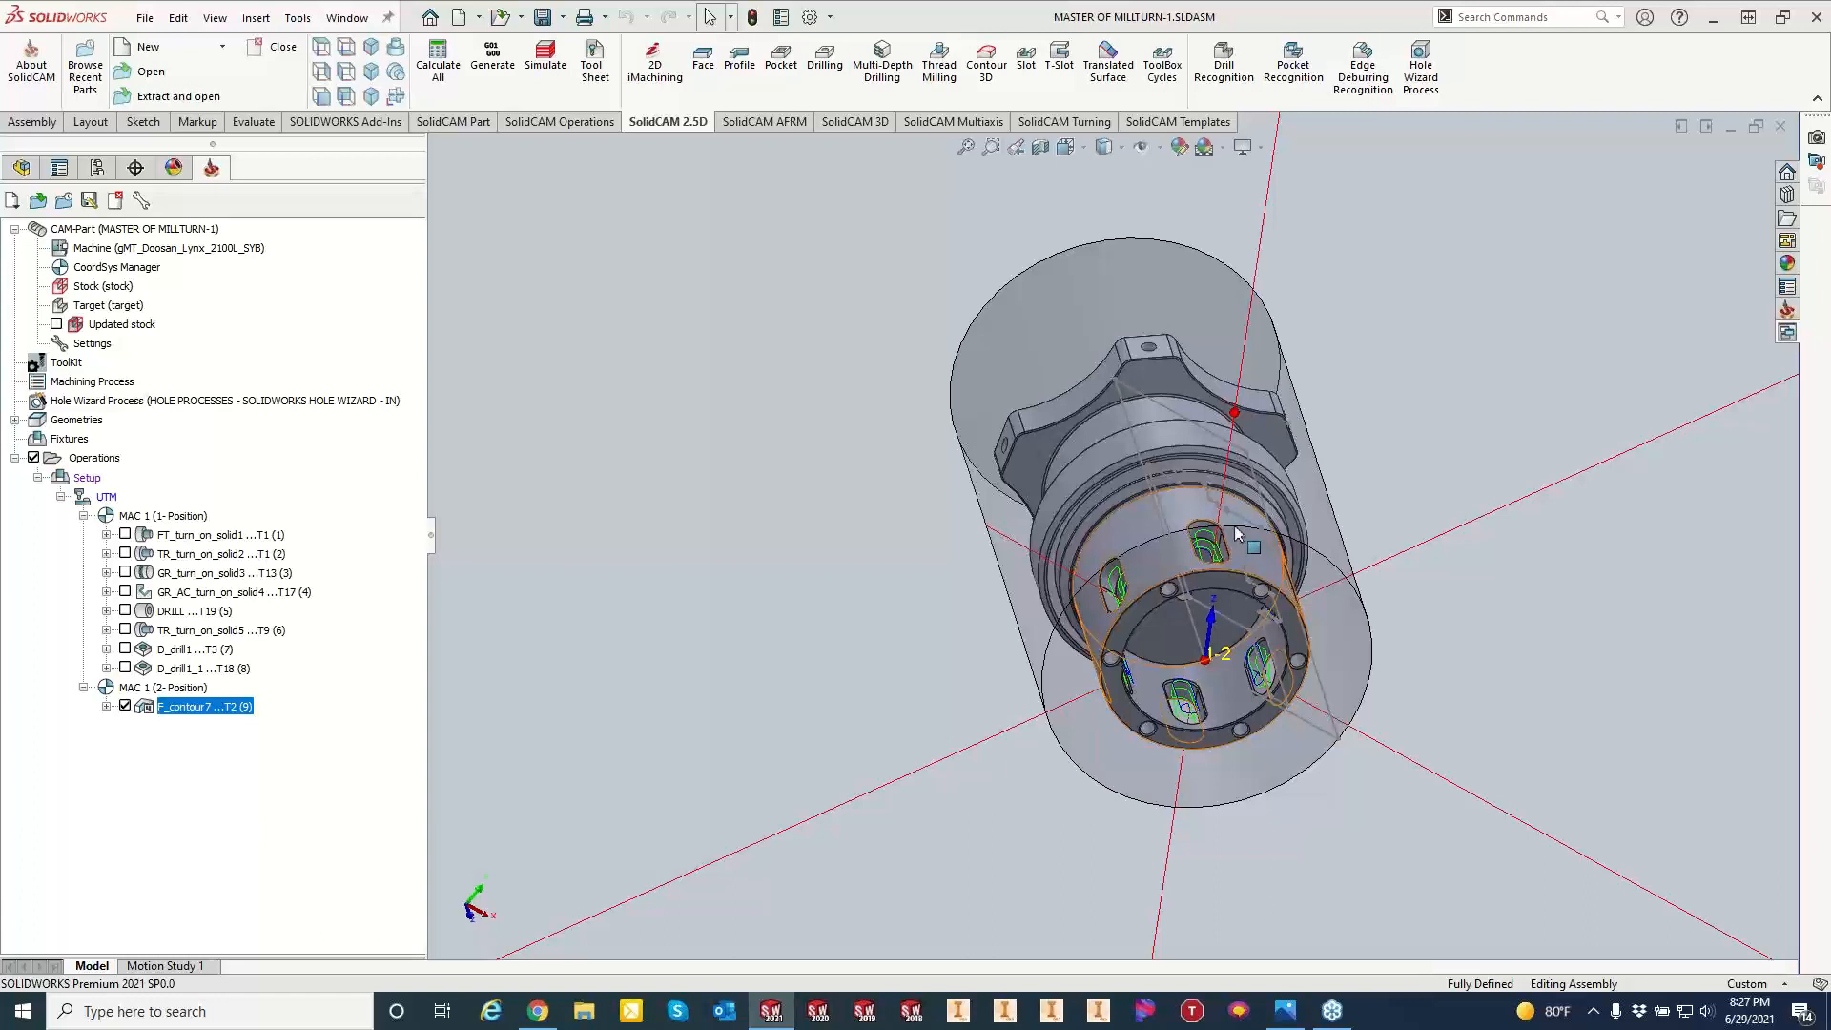
# Hide the F_contour7 toolpath and define a new profile operation on MAC 1 (2-Position) using the slot's outer edge chain.
pyautogui.click(125, 707)
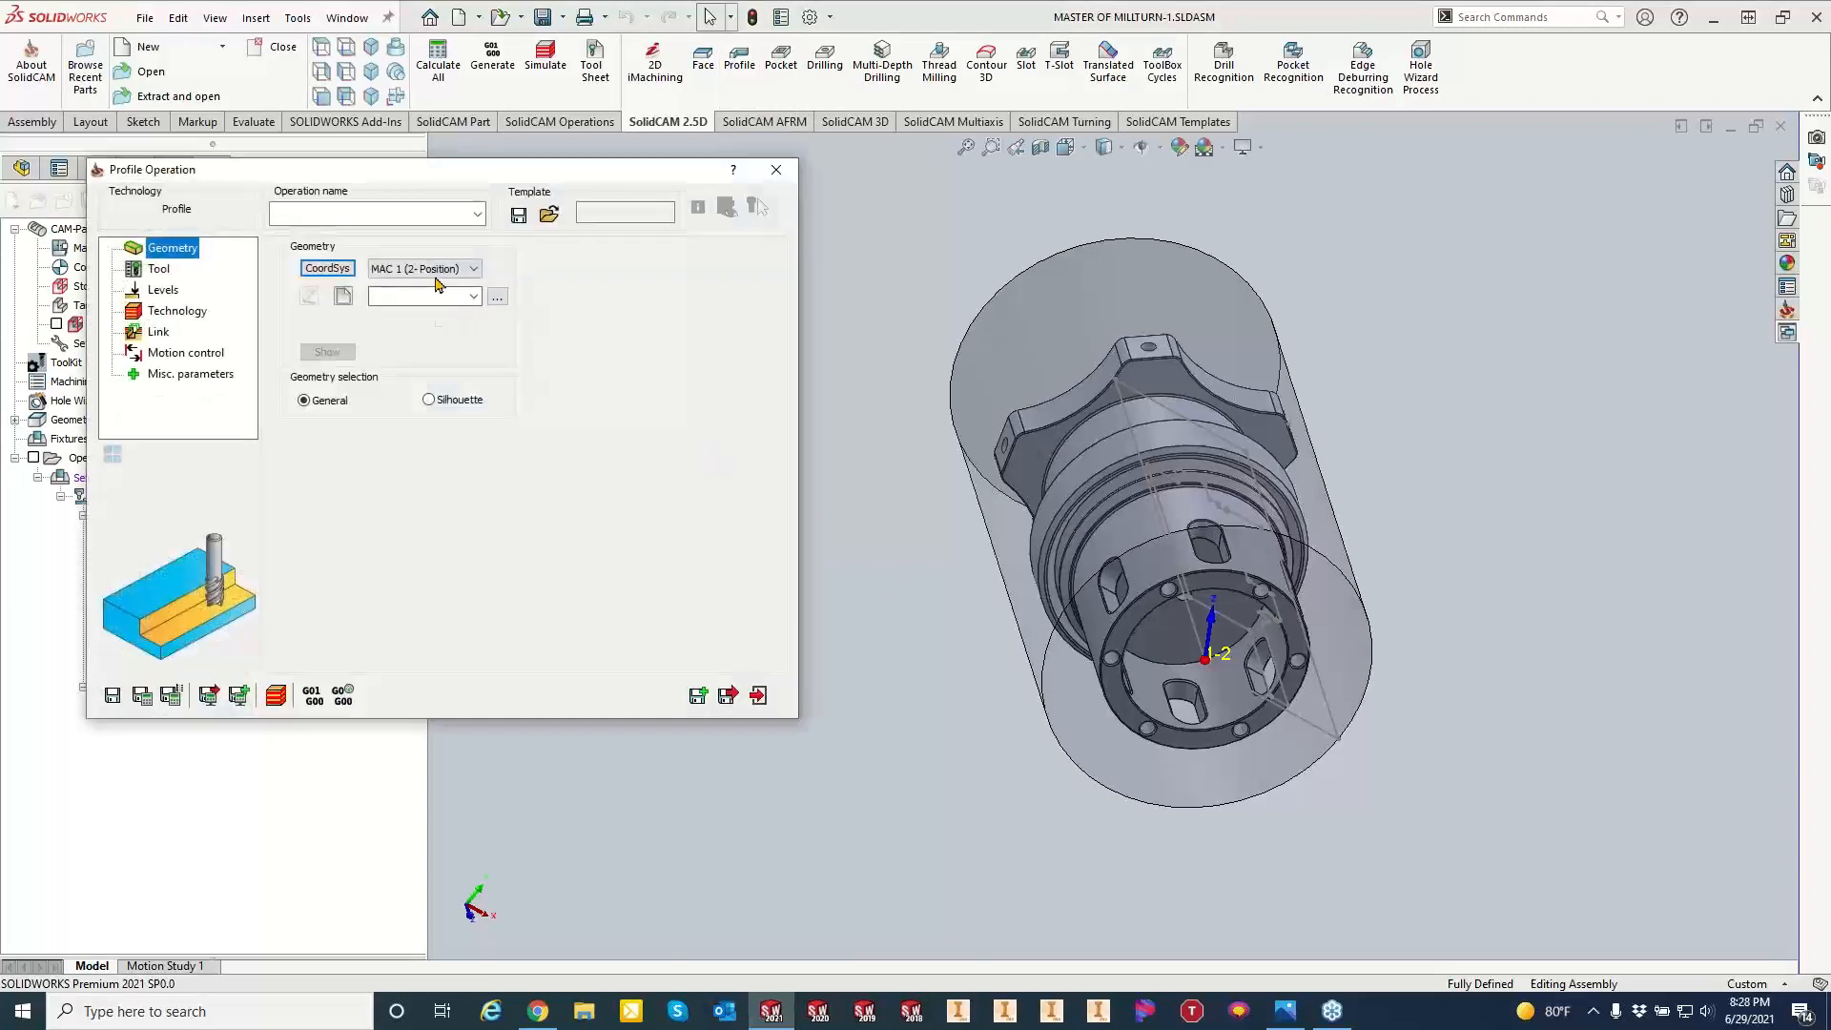
pyautogui.click(342, 296)
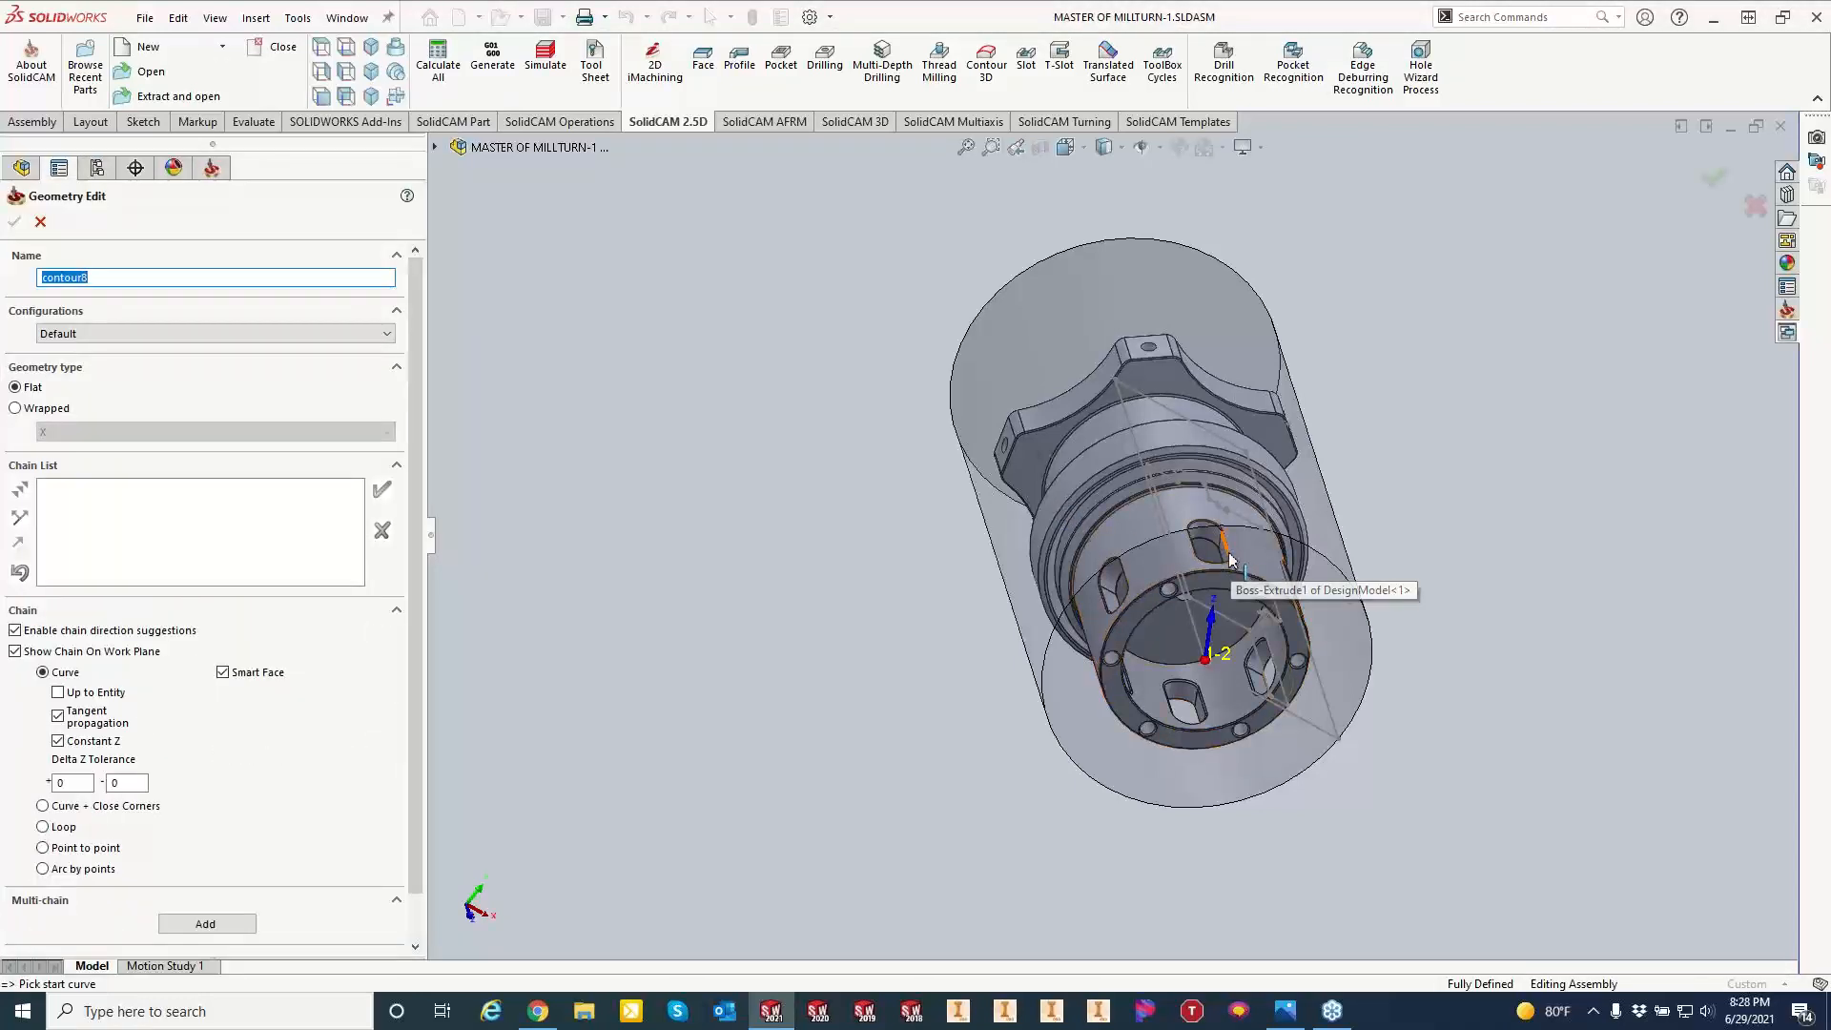
pyautogui.scroll(-2, 1220, 565)
pyautogui.scroll(-3, 1220, 564)
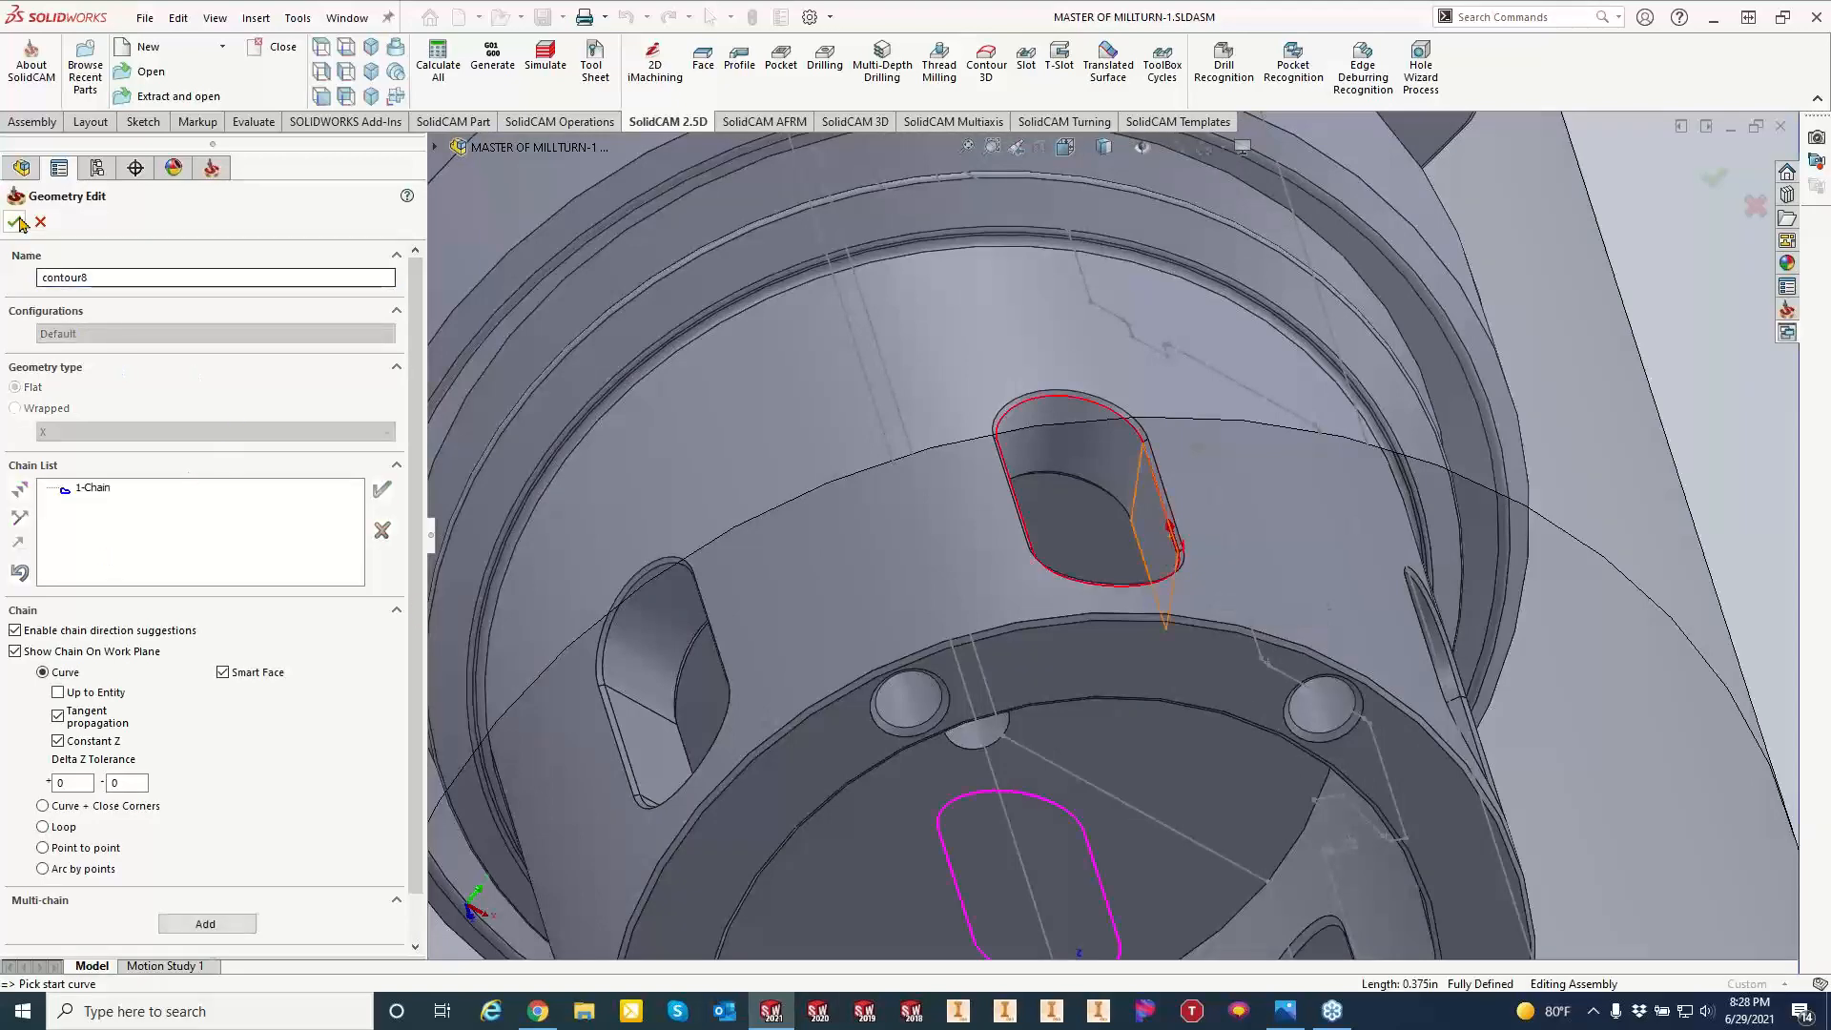
pyautogui.click(14, 221)
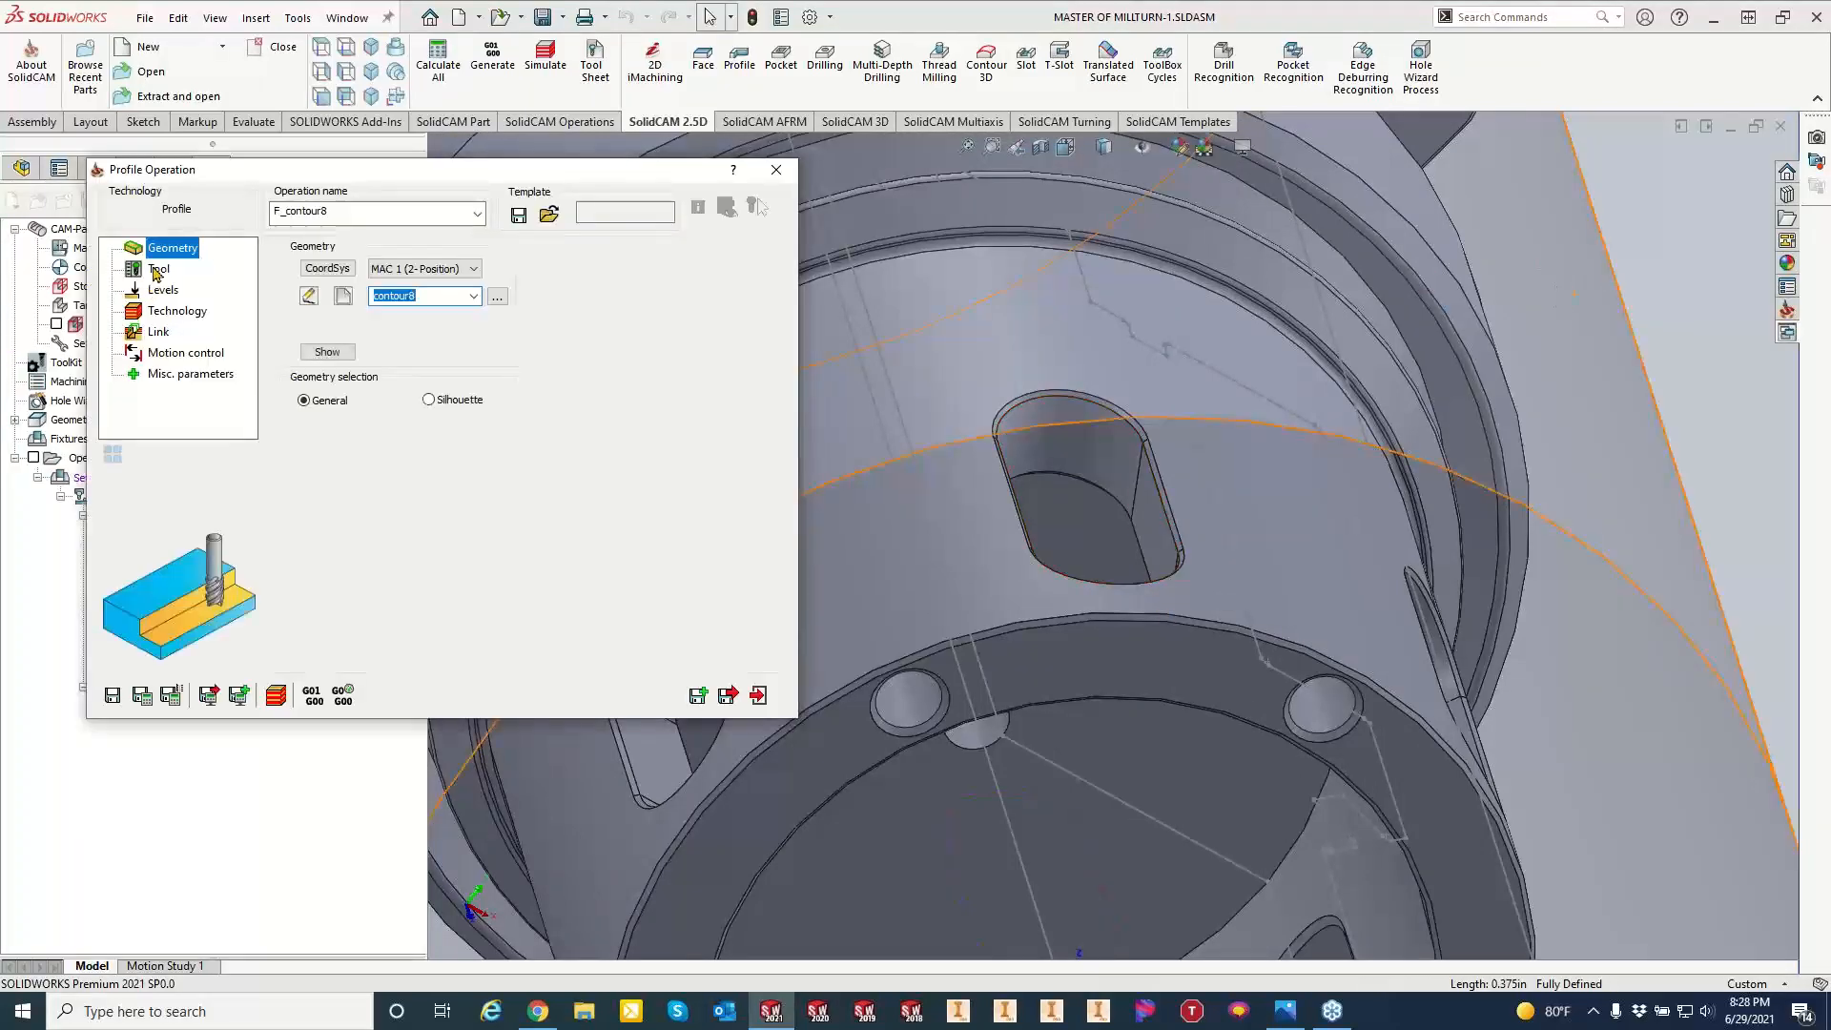
# Assign tool 4, the 0.25 in chamfer mill with a 90° angle, to the new profile operation and accept its spin limit.
pyautogui.click(158, 270)
pyautogui.click(410, 596)
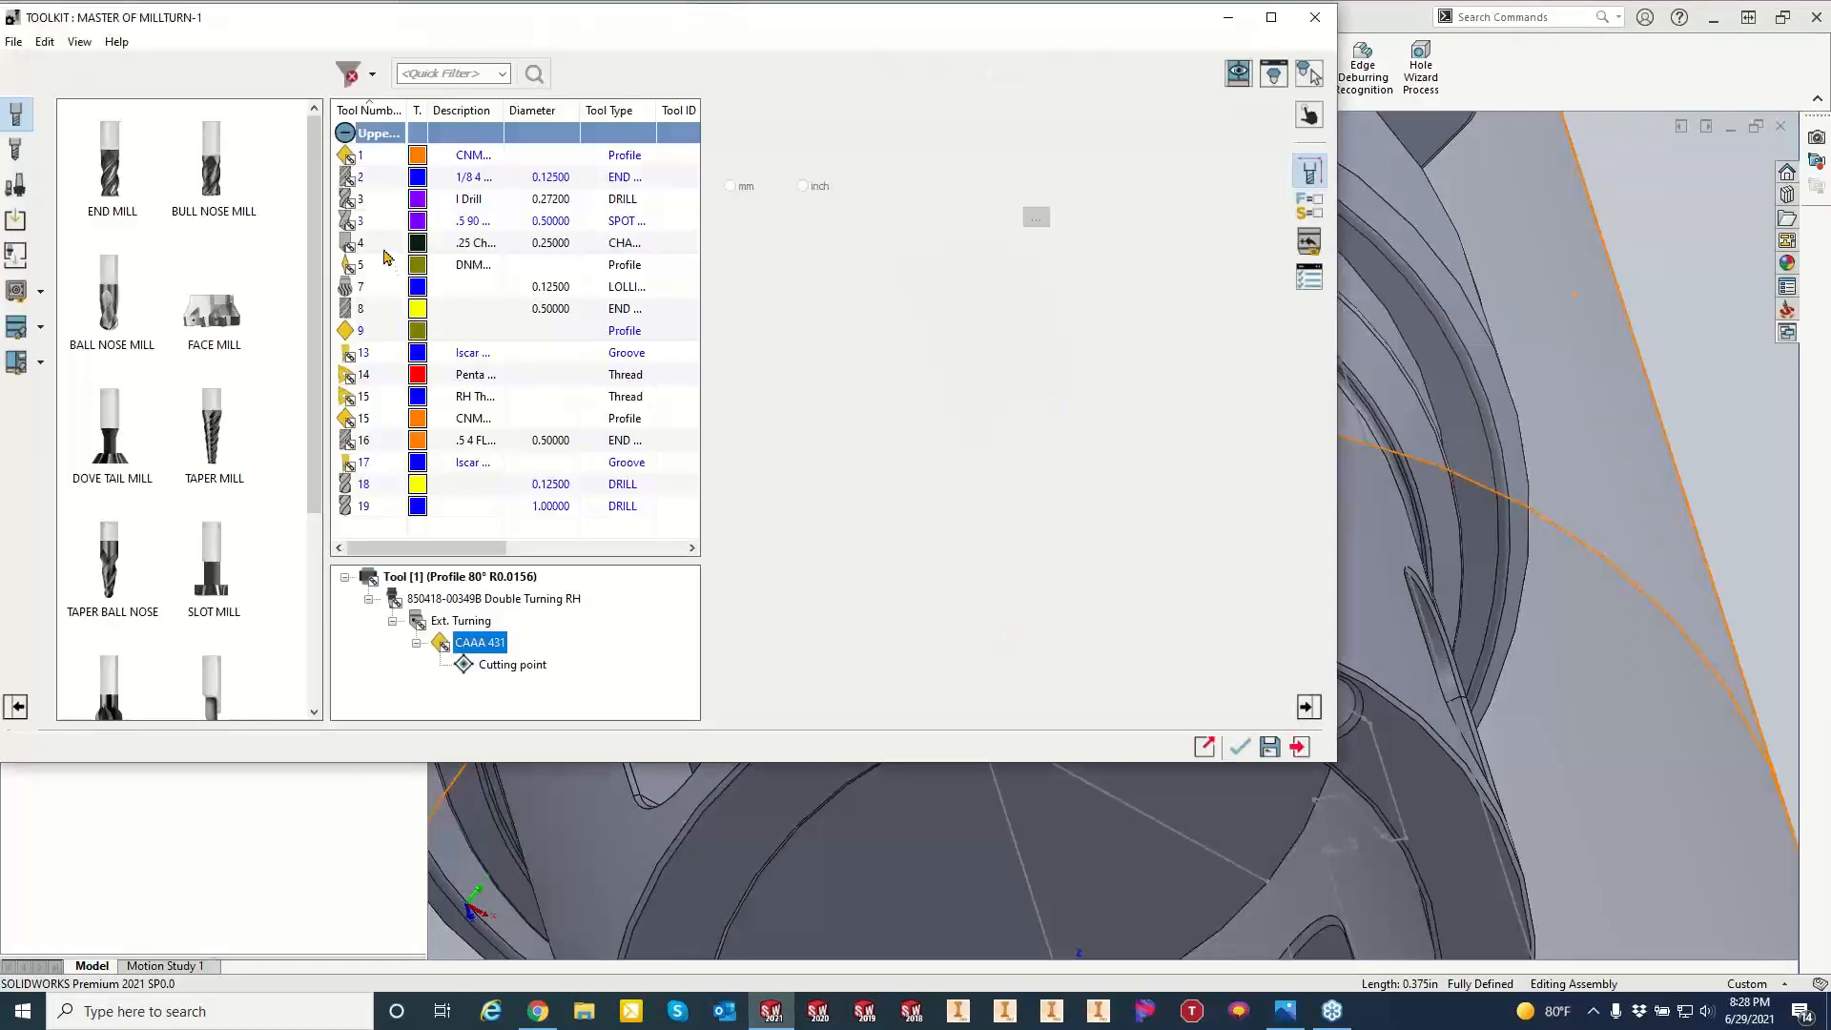
pyautogui.click(388, 255)
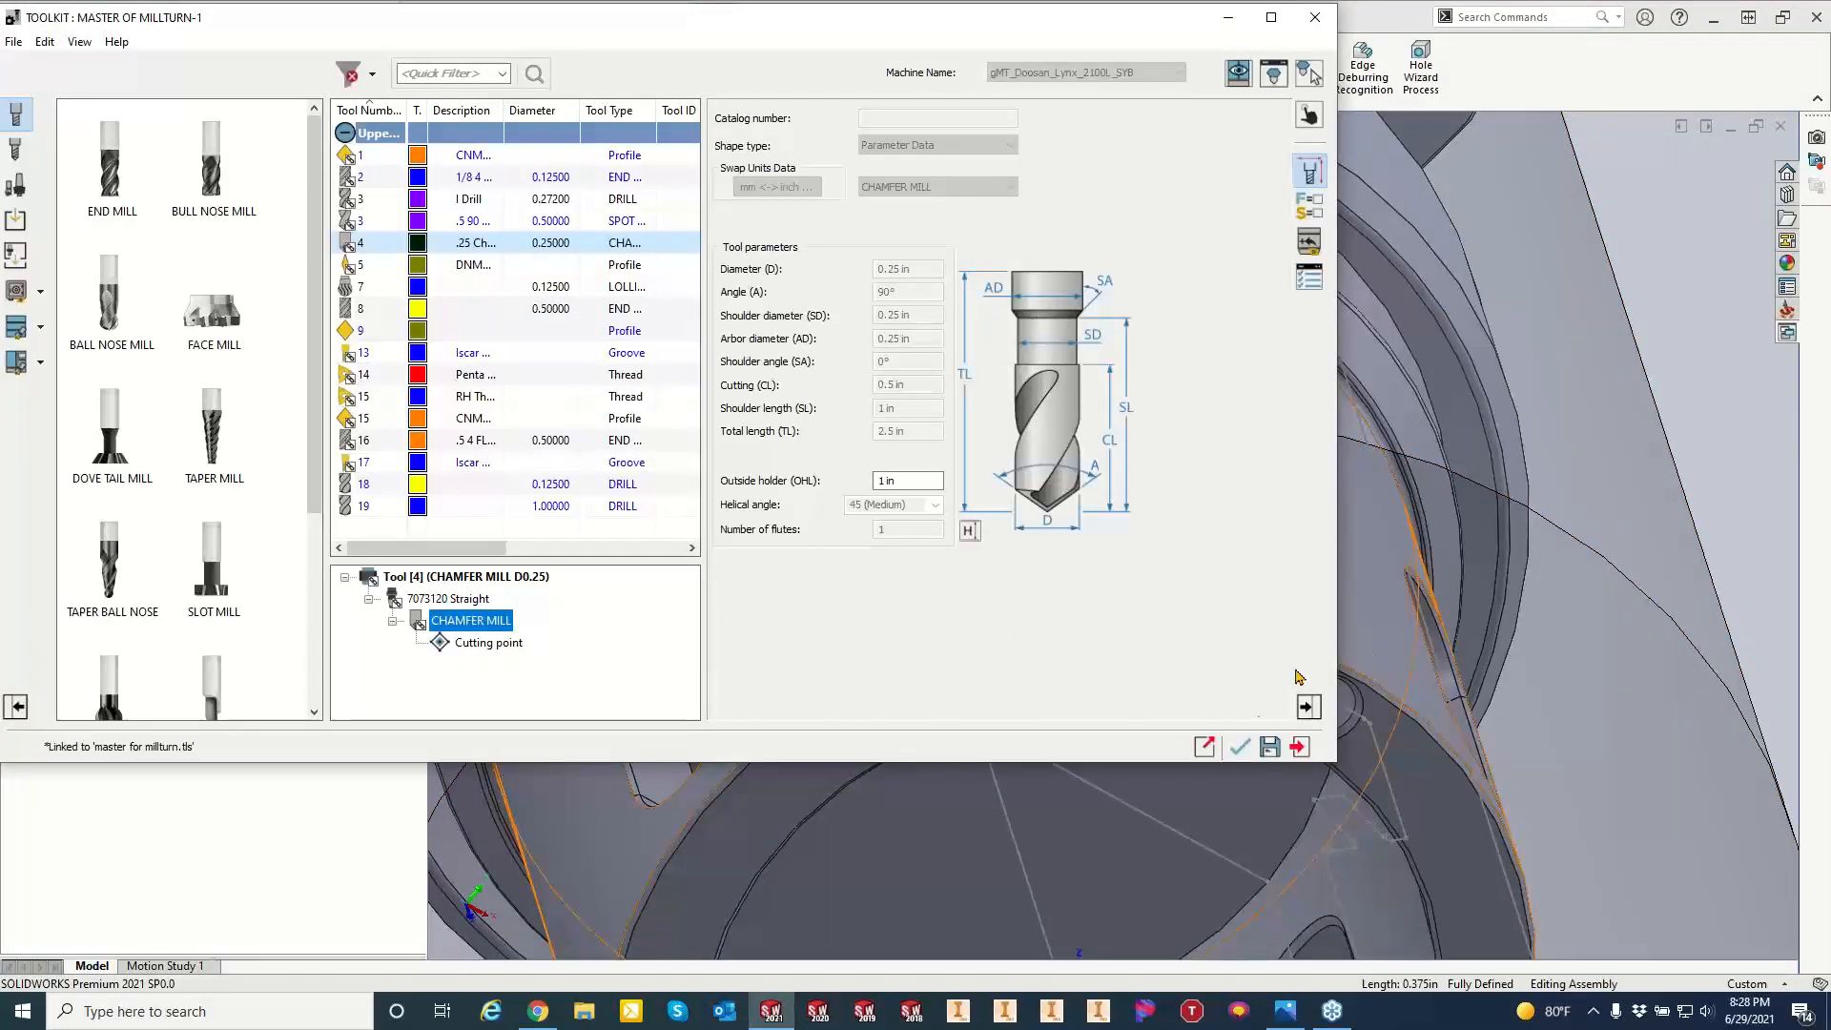
pyautogui.click(1238, 747)
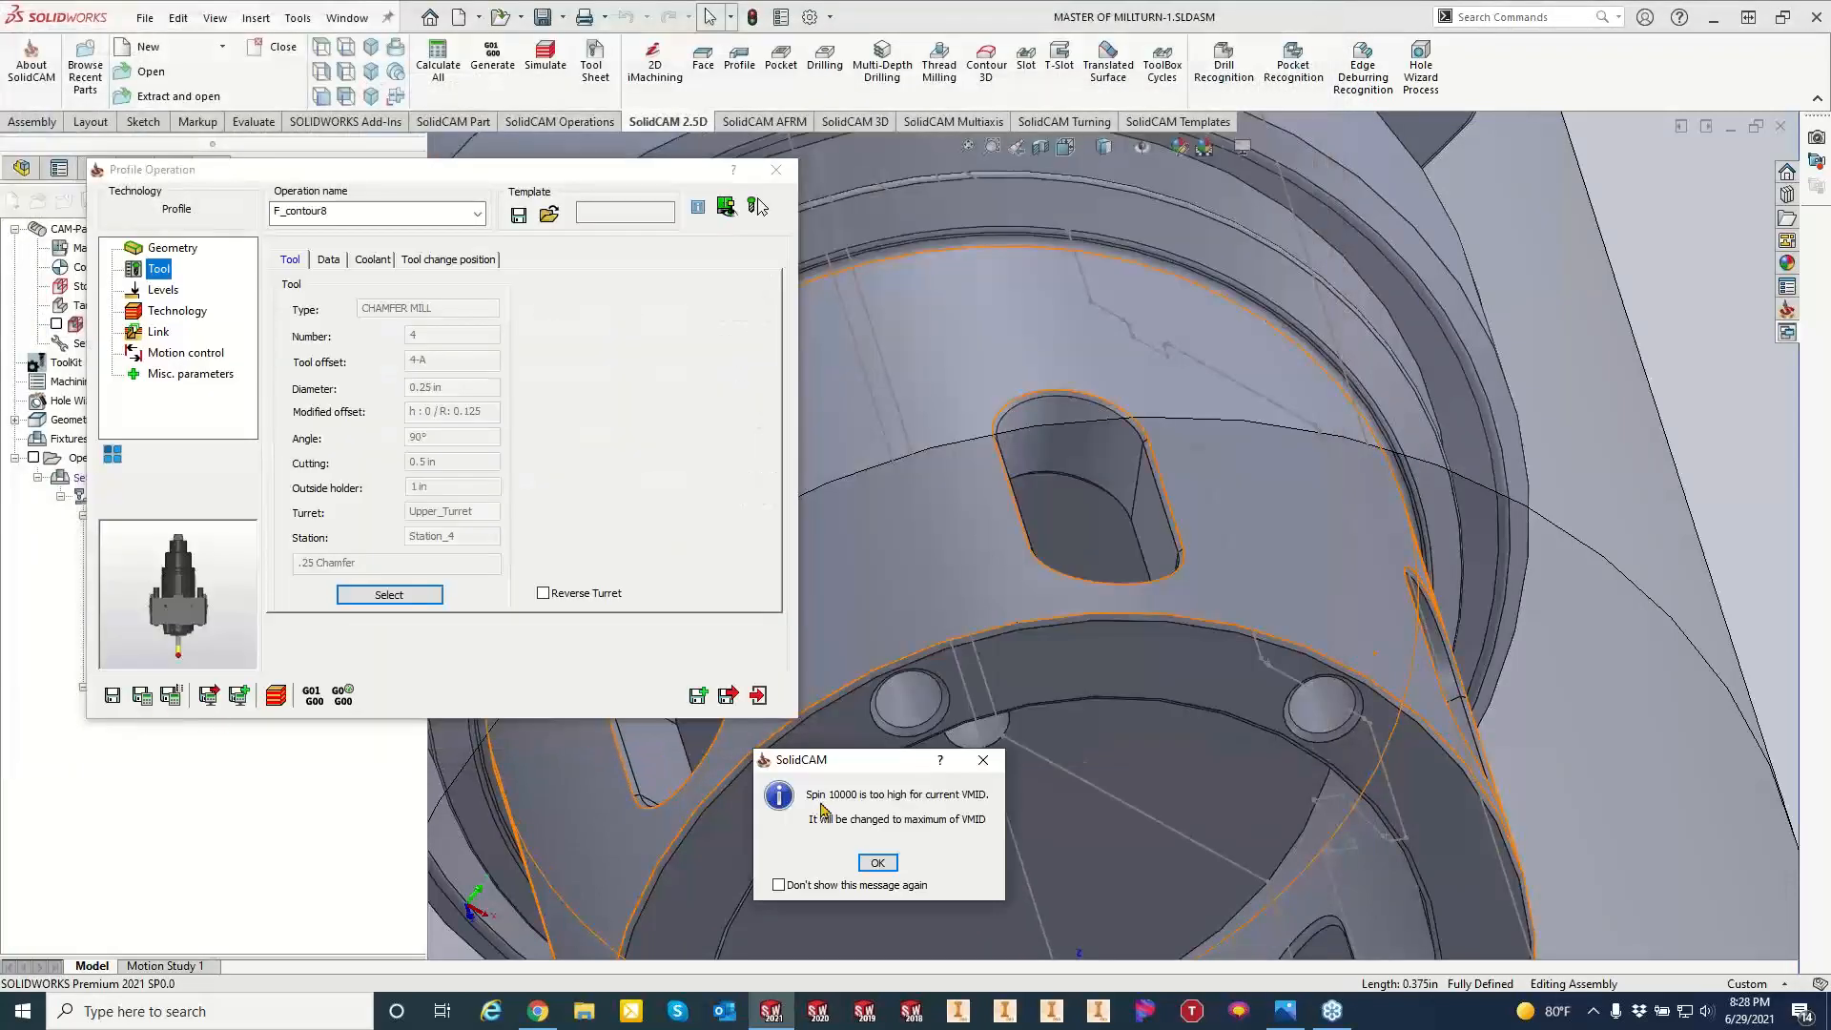
pyautogui.click(877, 862)
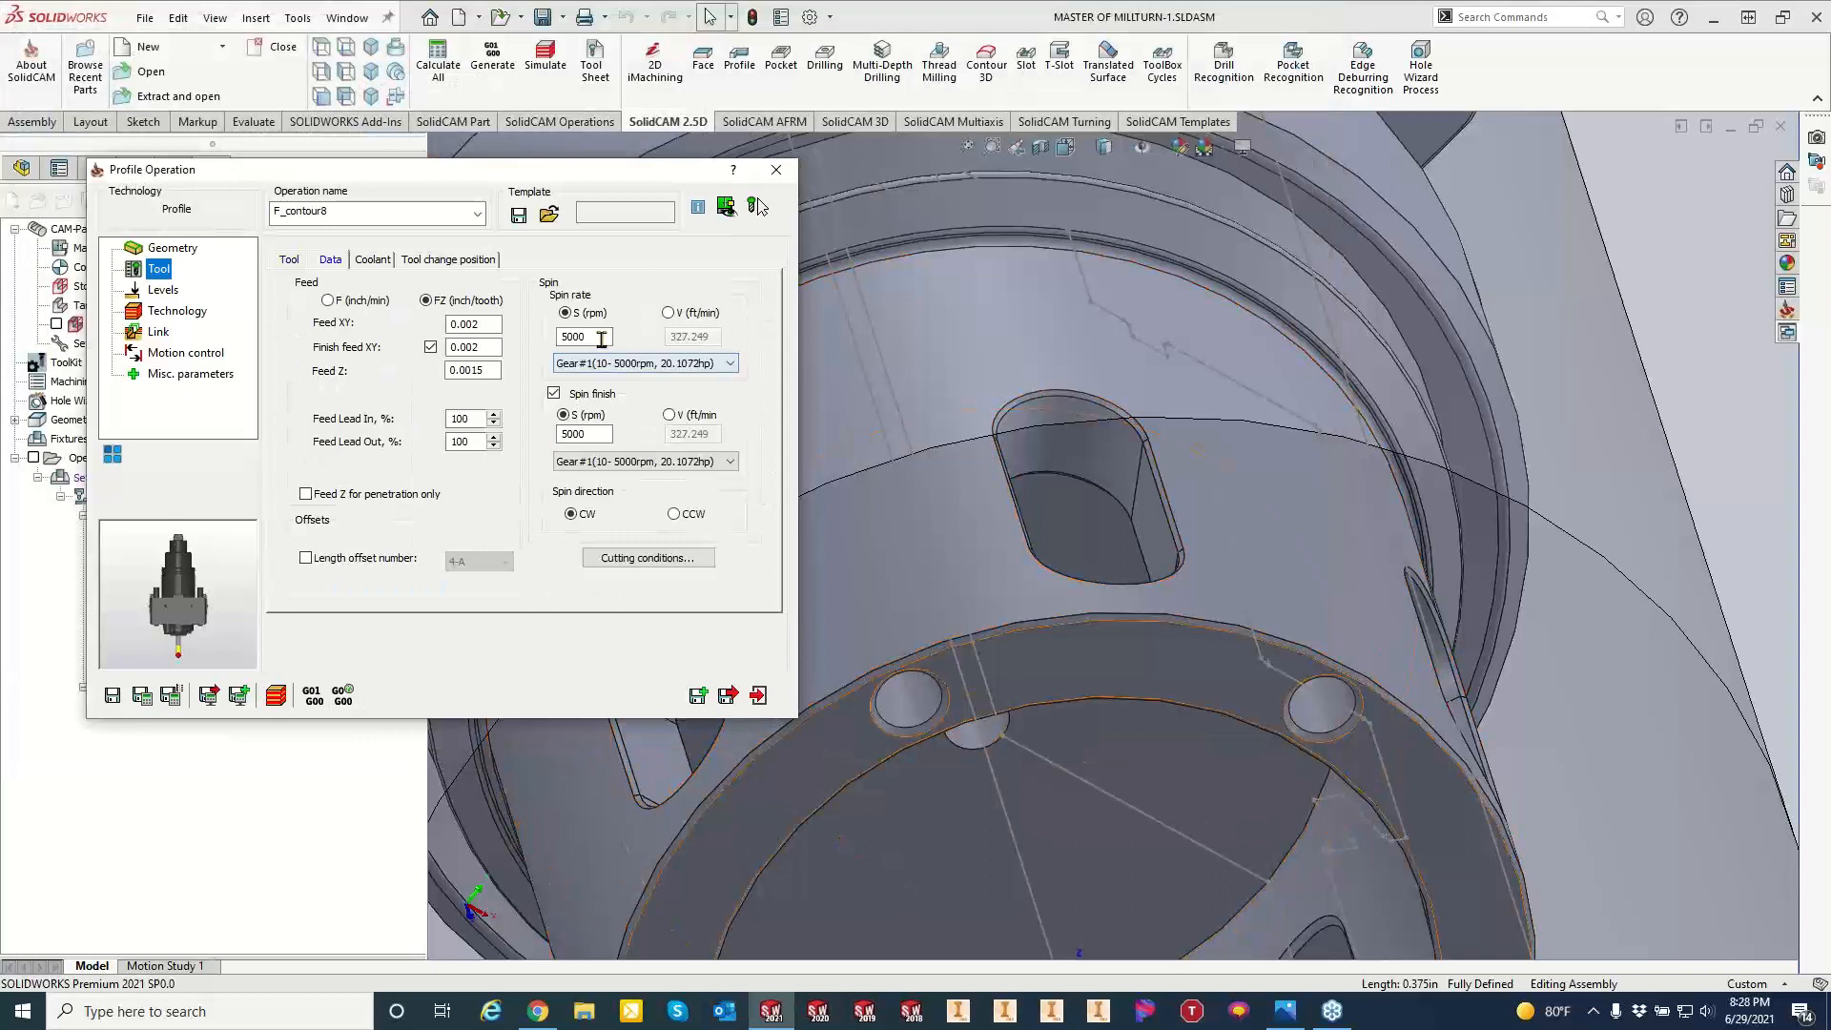
pyautogui.write('1')
# Define the profile operation's upper level at about 0.863 in and profile depth at about 0.0086 in from the slot chamfer's outer and inner edges.
pyautogui.click(162, 290)
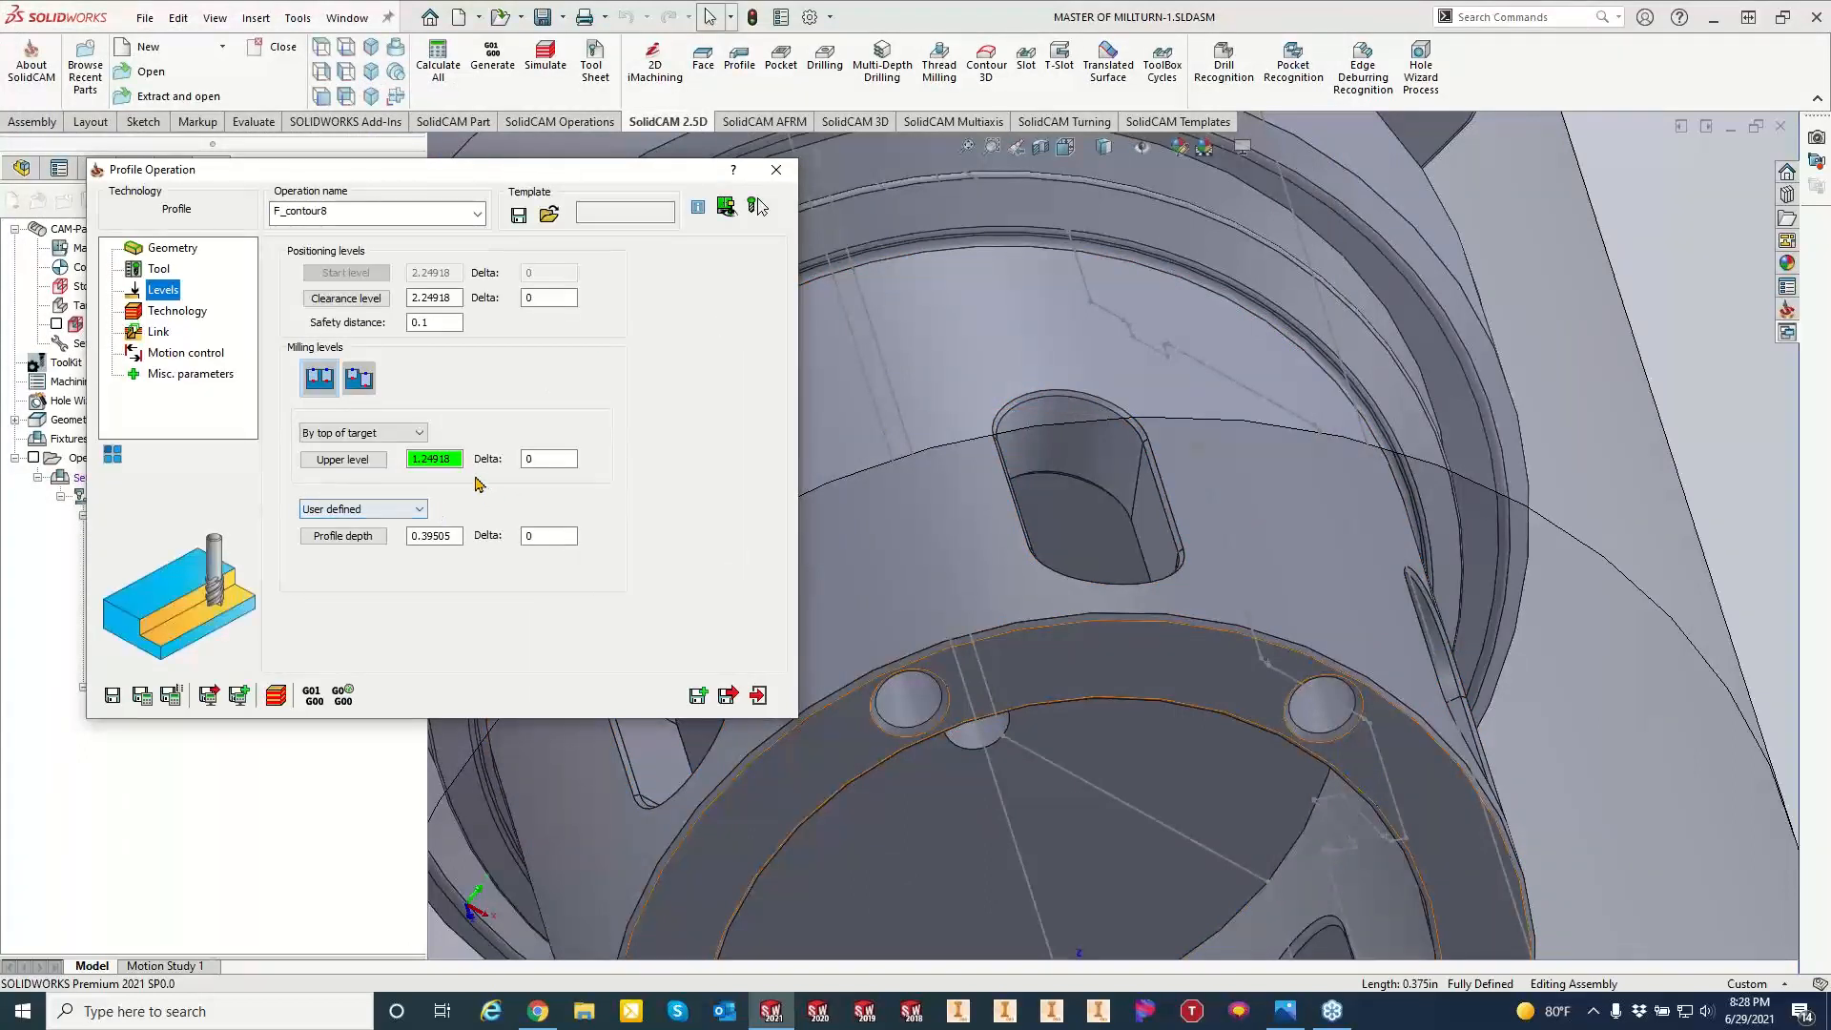
pyautogui.click(343, 458)
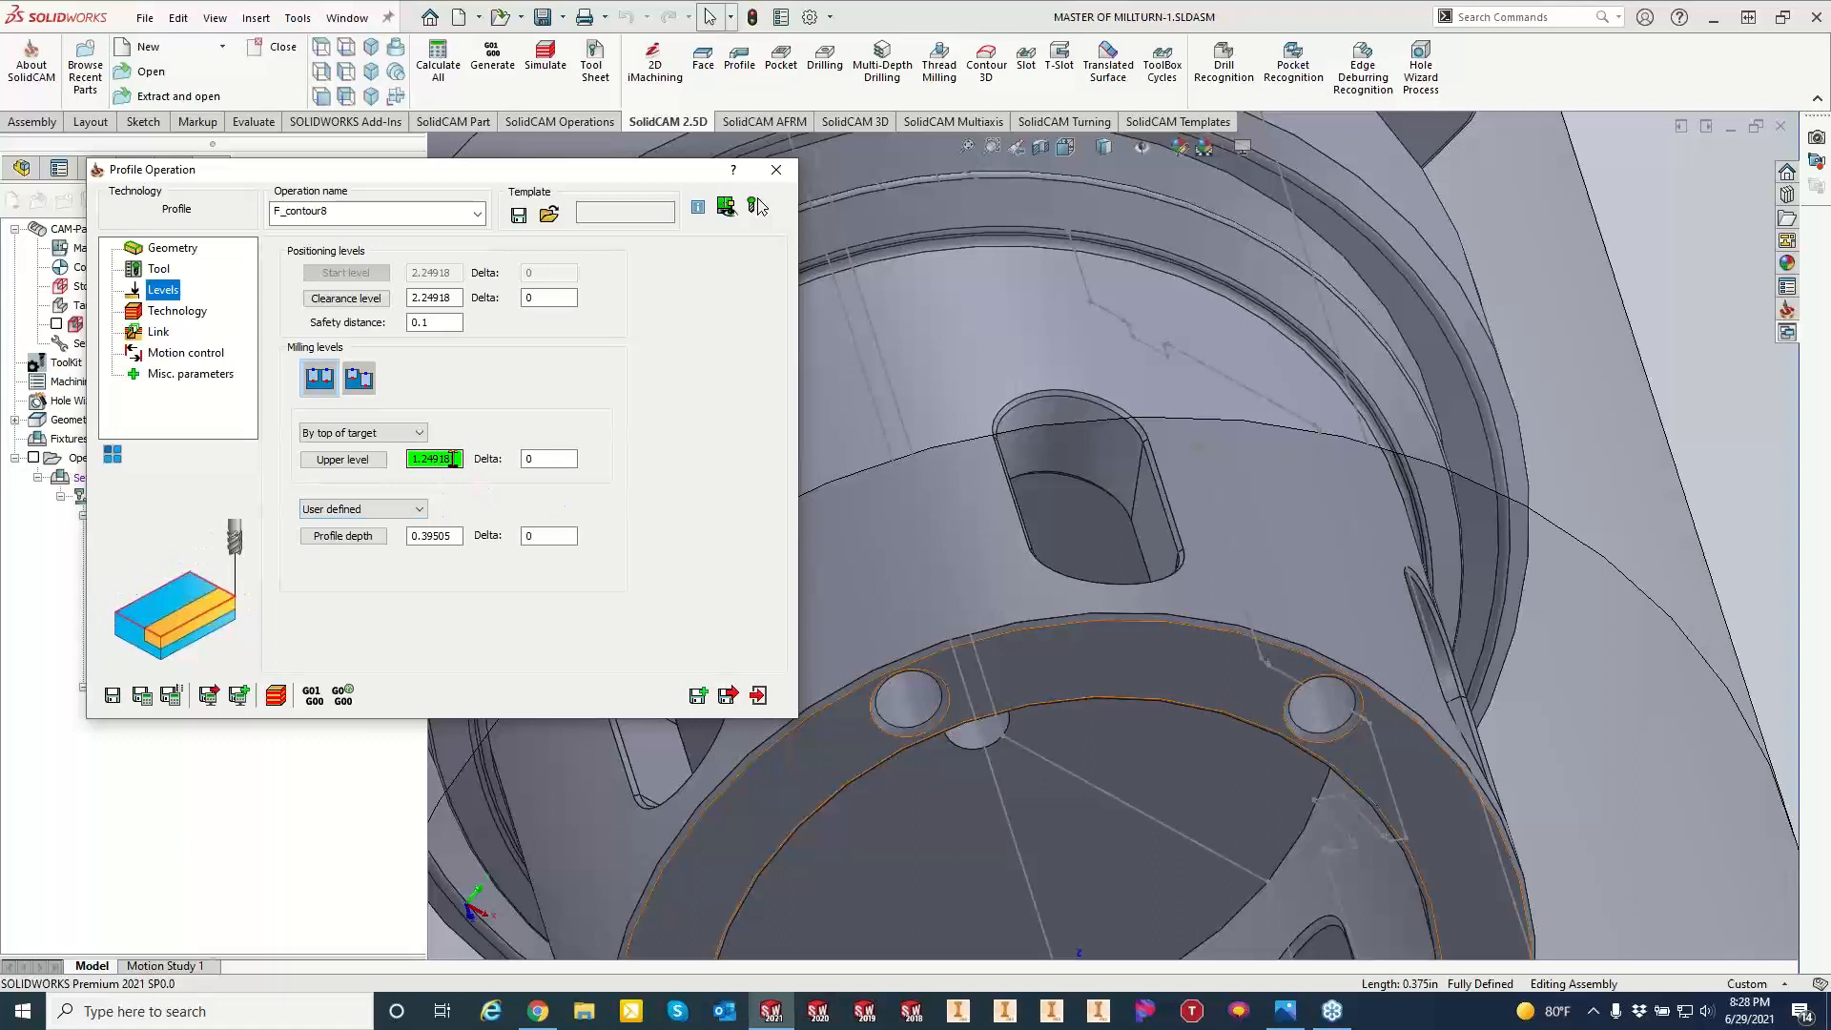
pyautogui.click(1148, 438)
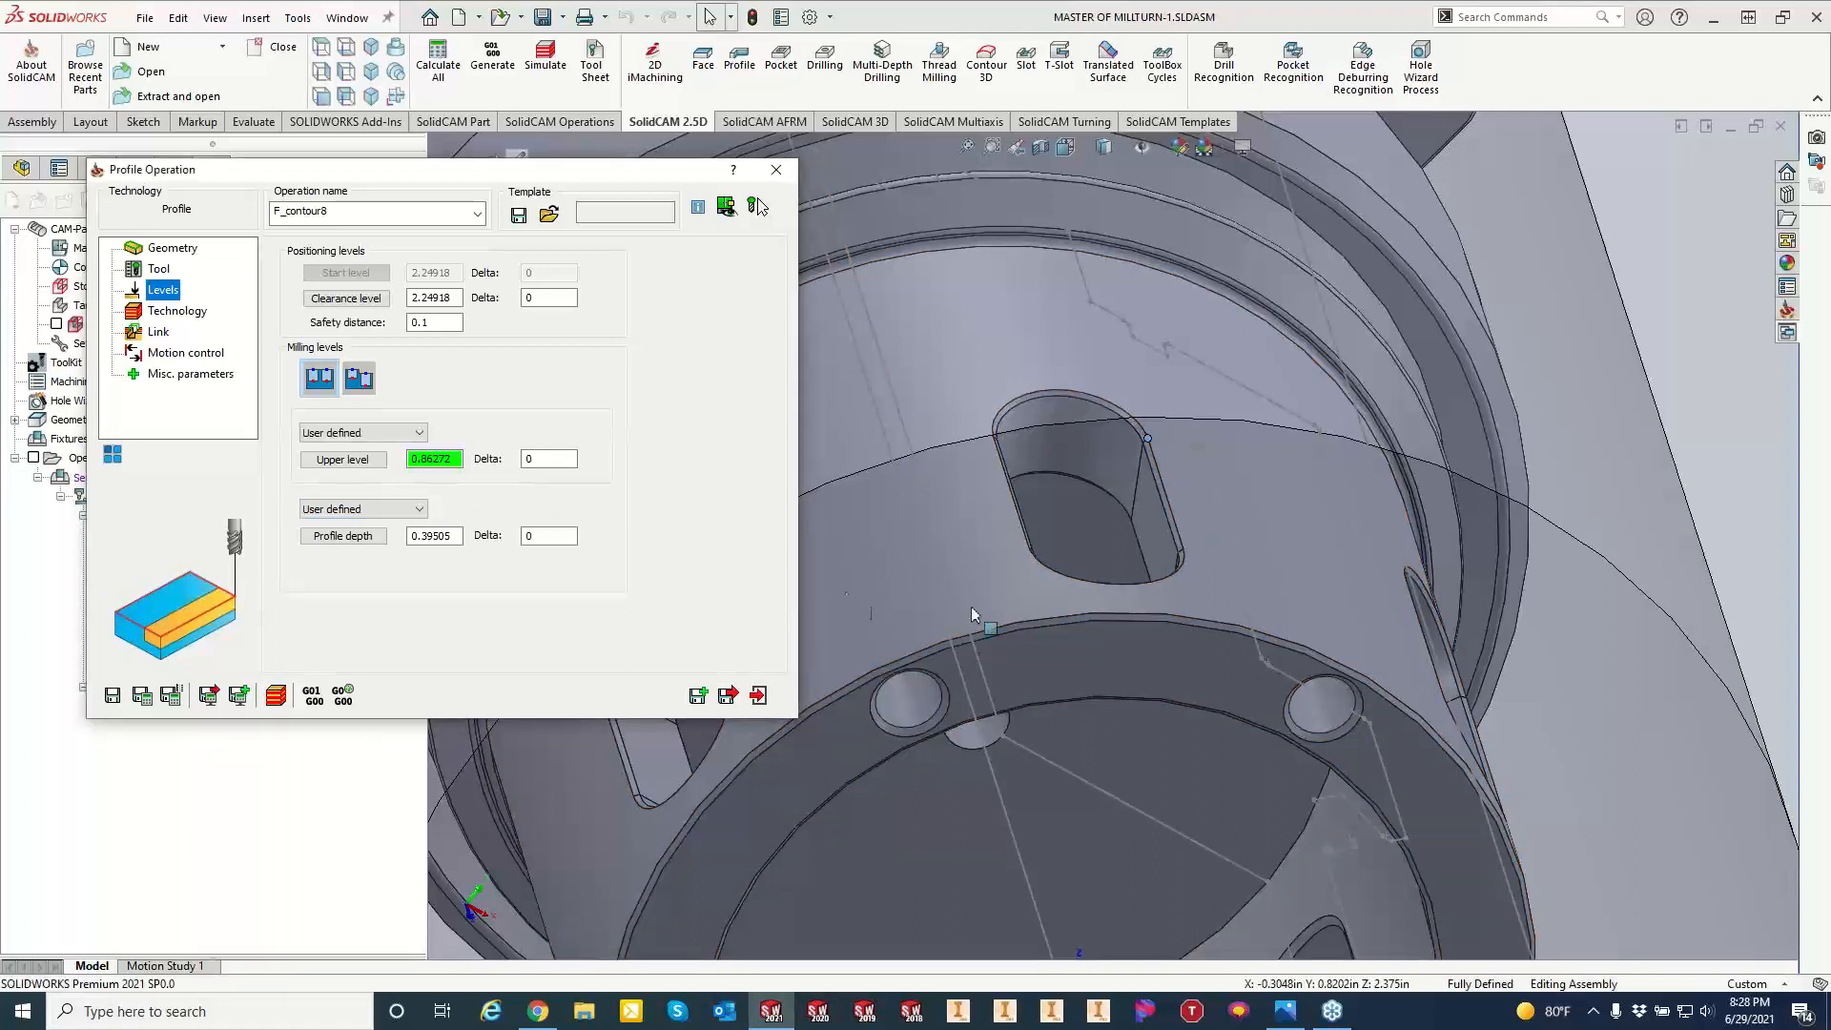
pyautogui.click(343, 535)
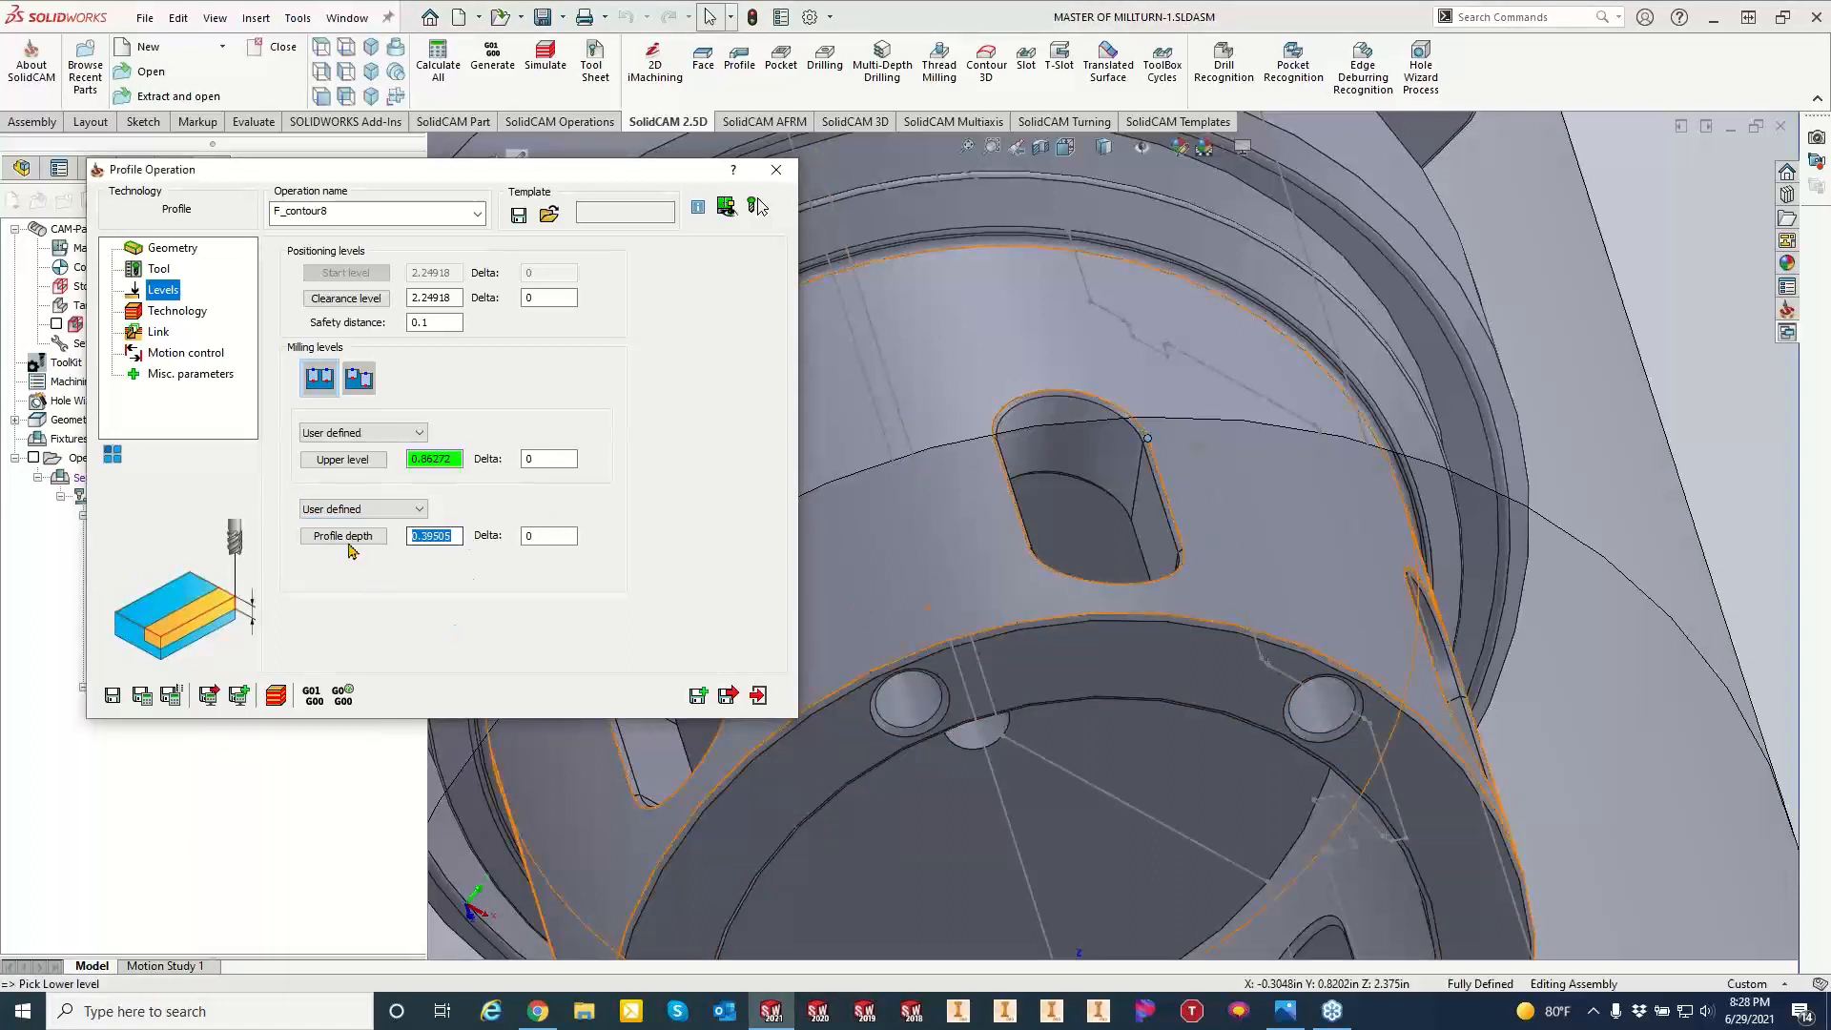
pyautogui.click(1143, 441)
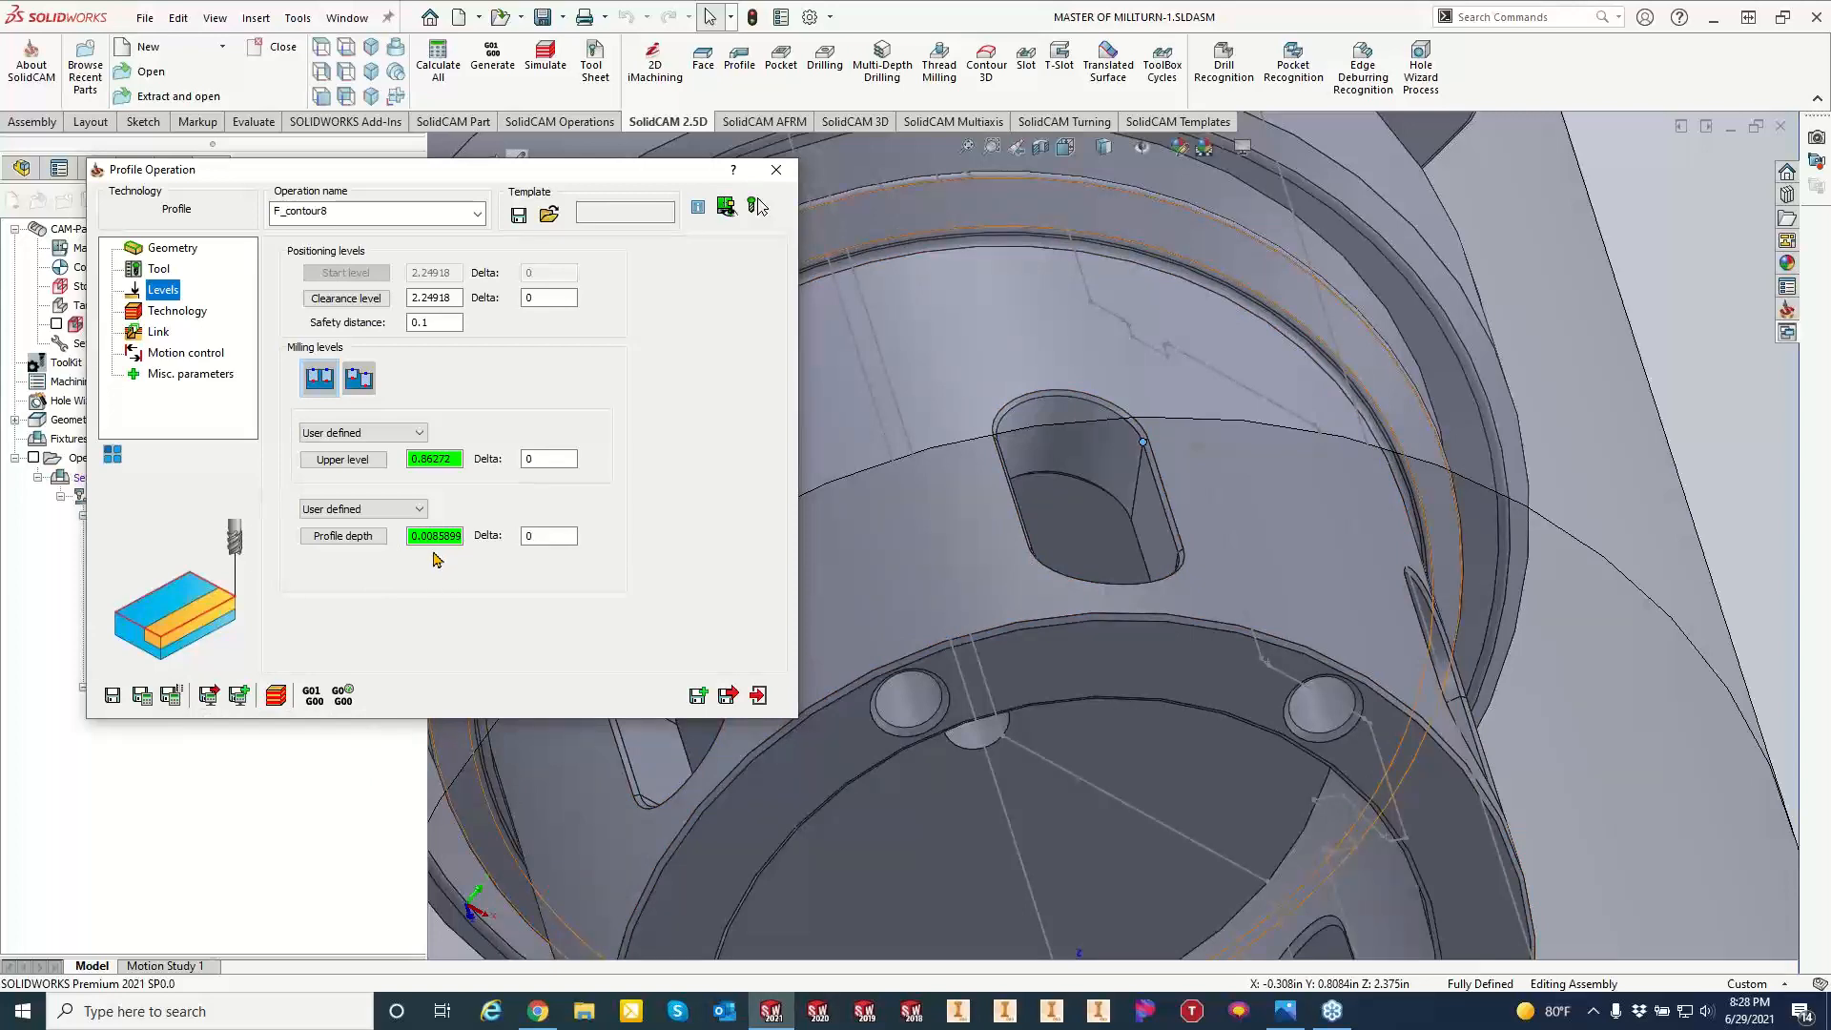
# Set the operation's rest material/chamfer option to Chamfer with a cutting diameter of 0.1 in.
pyautogui.click(167, 312)
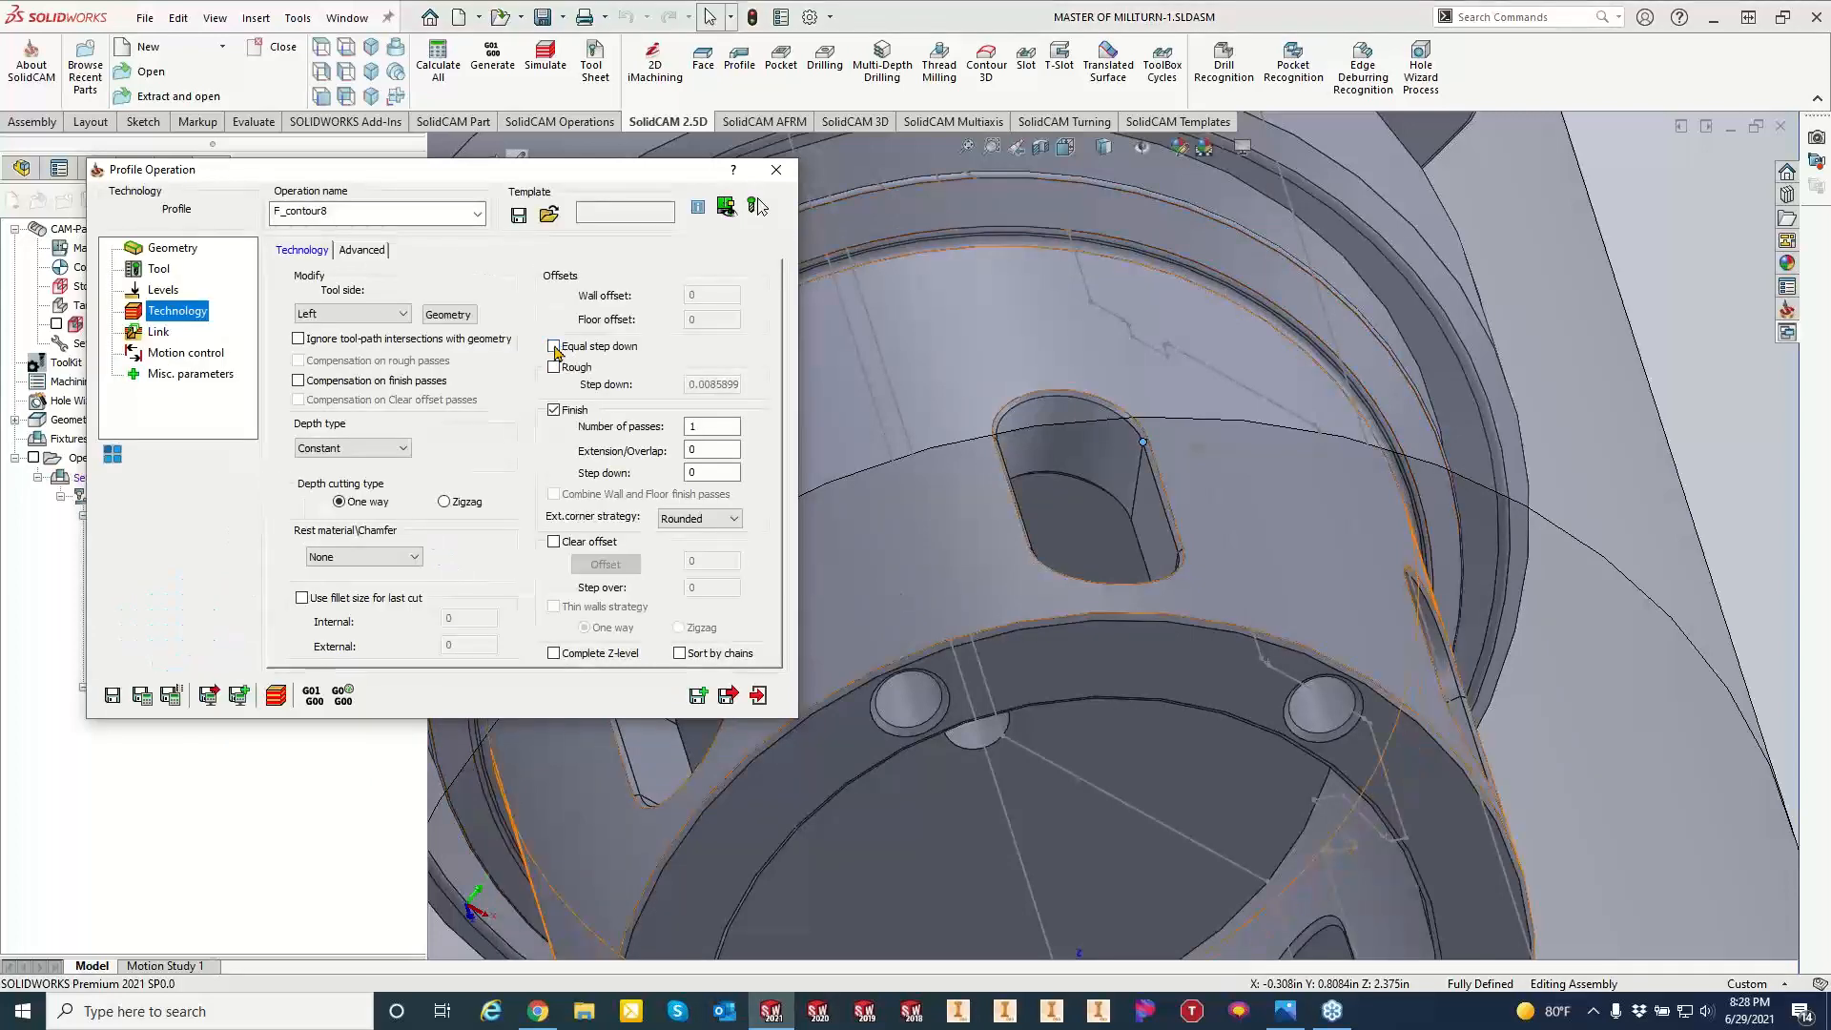
pyautogui.click(361, 559)
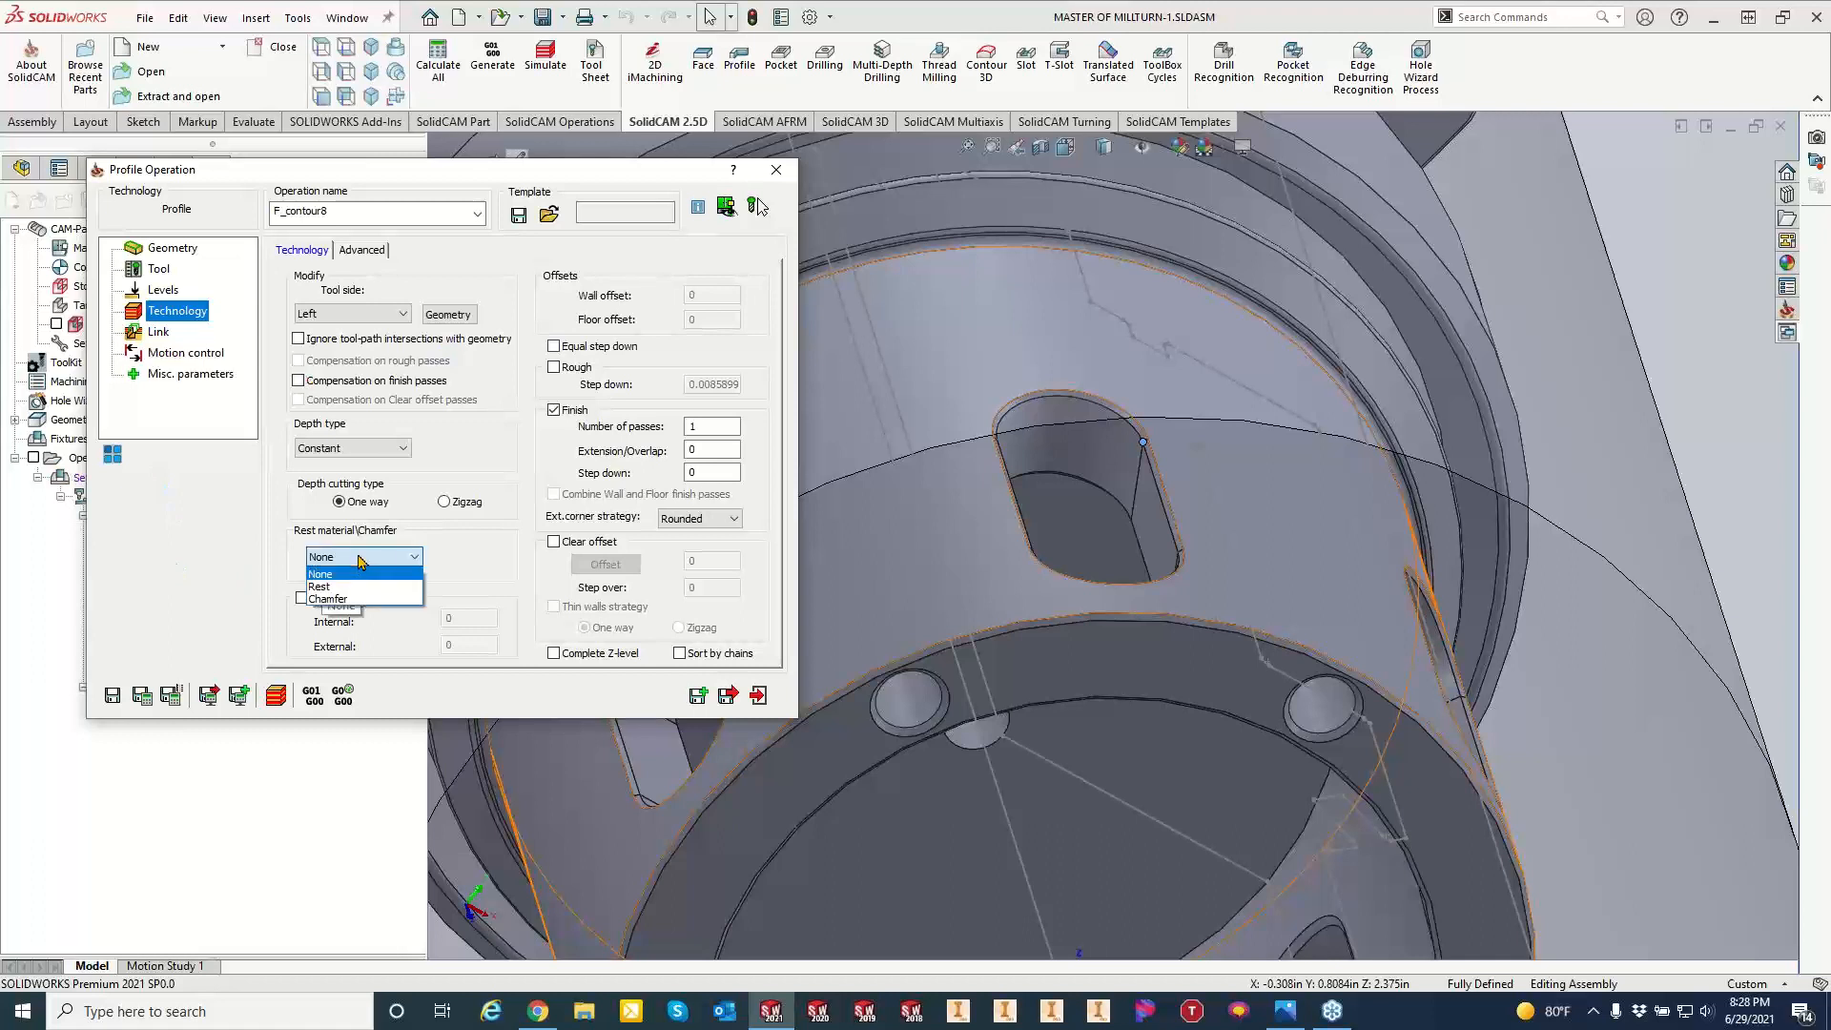
pyautogui.click(357, 599)
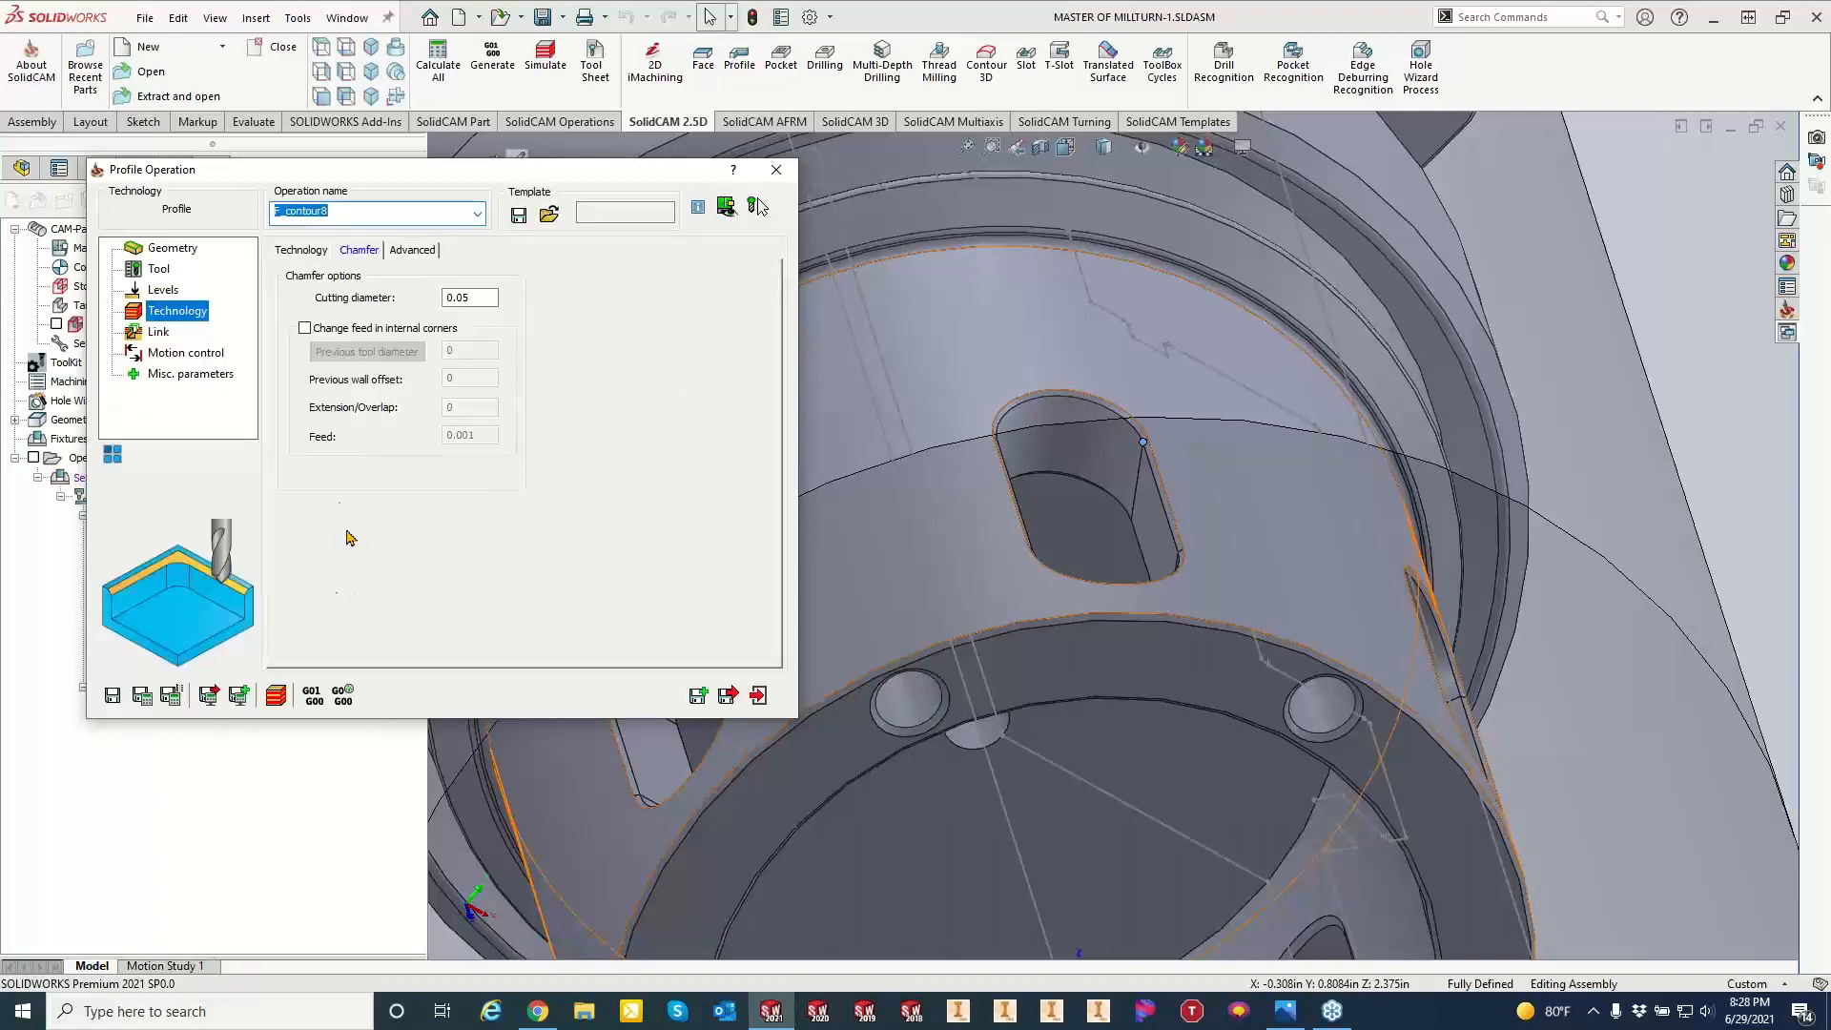
pyautogui.click(472, 298)
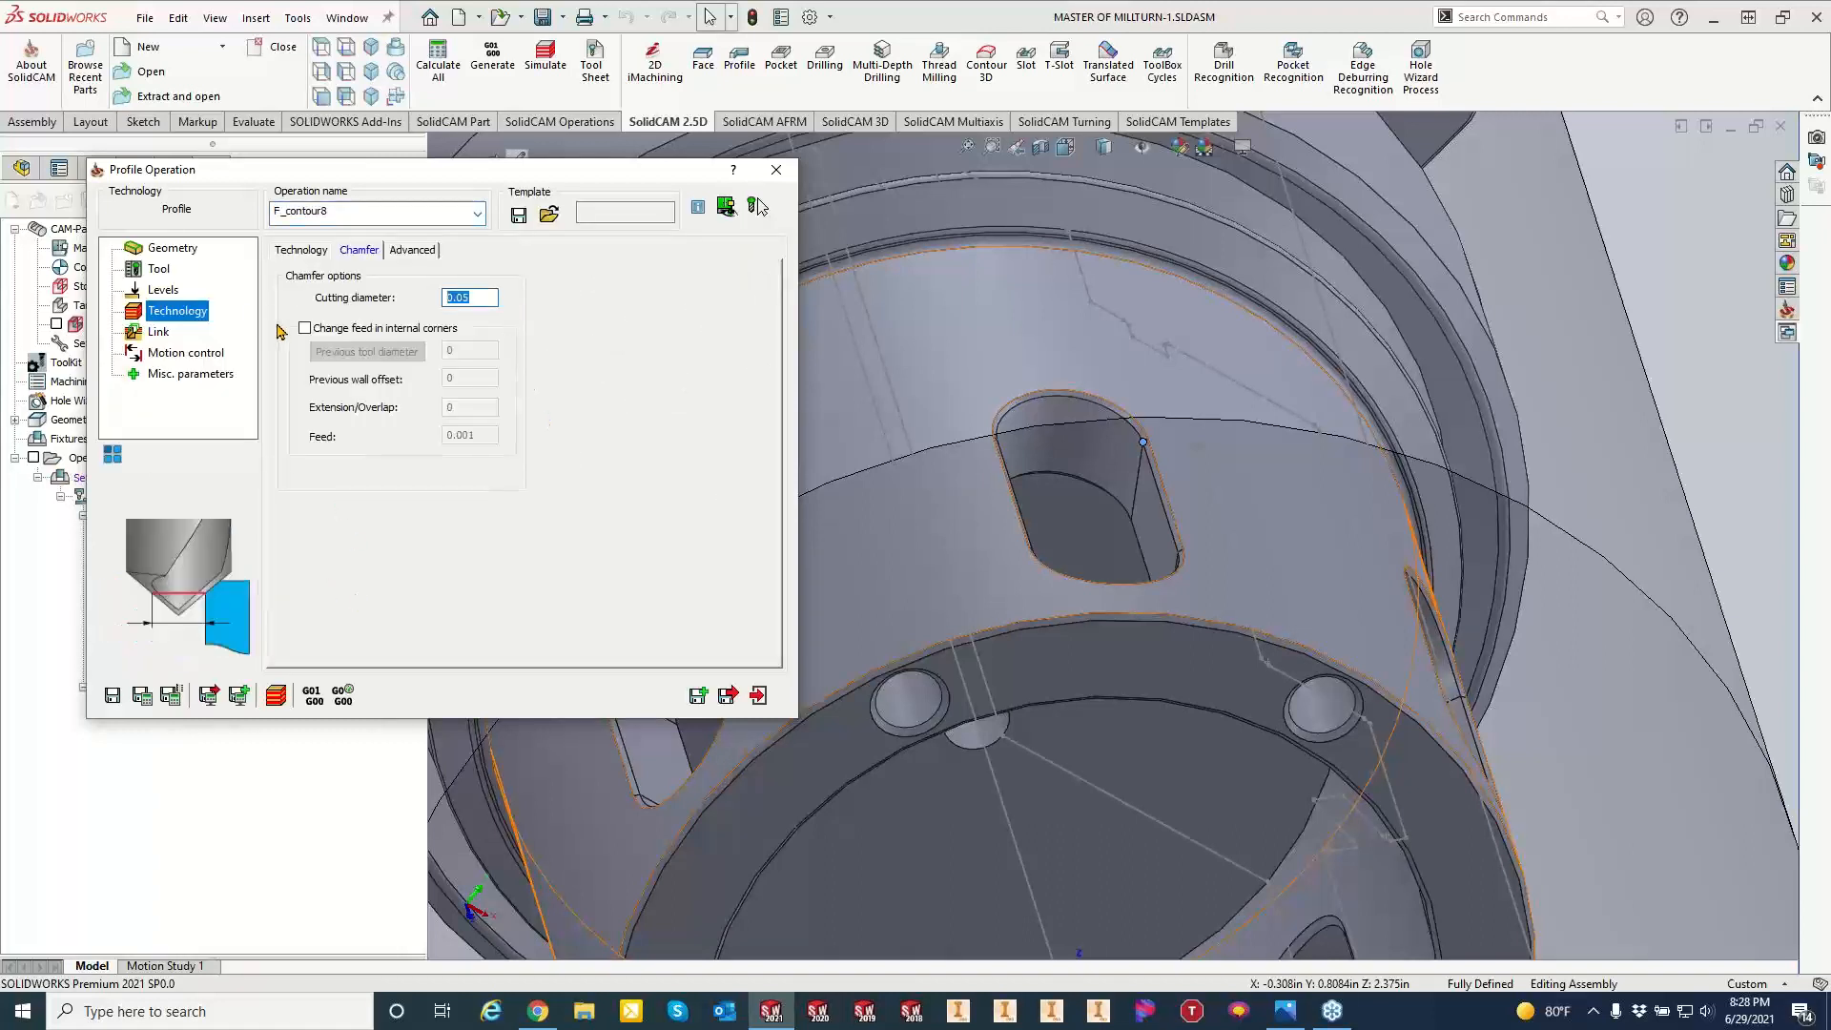
pyautogui.write('.1')
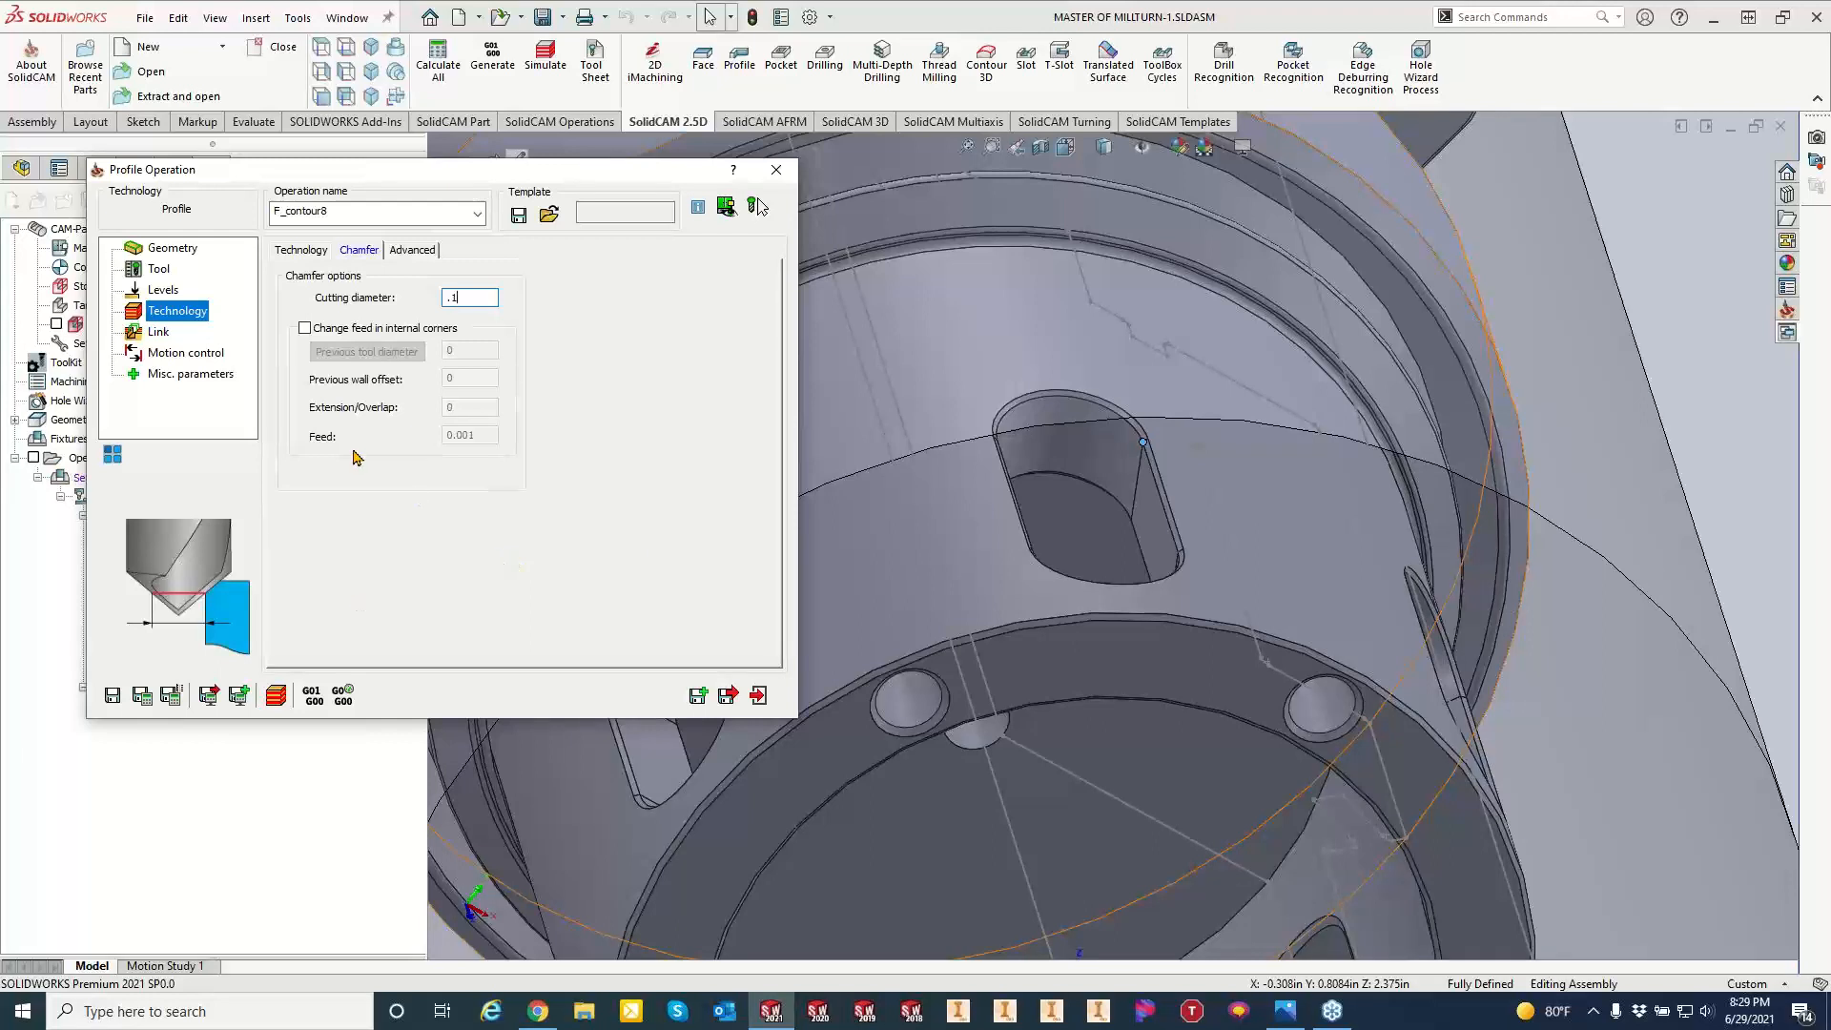
# Save and calculate the chamfering operation with its default arc lead-in and lead-out, and inspect the toolpath inside the slot.
pyautogui.click(157, 334)
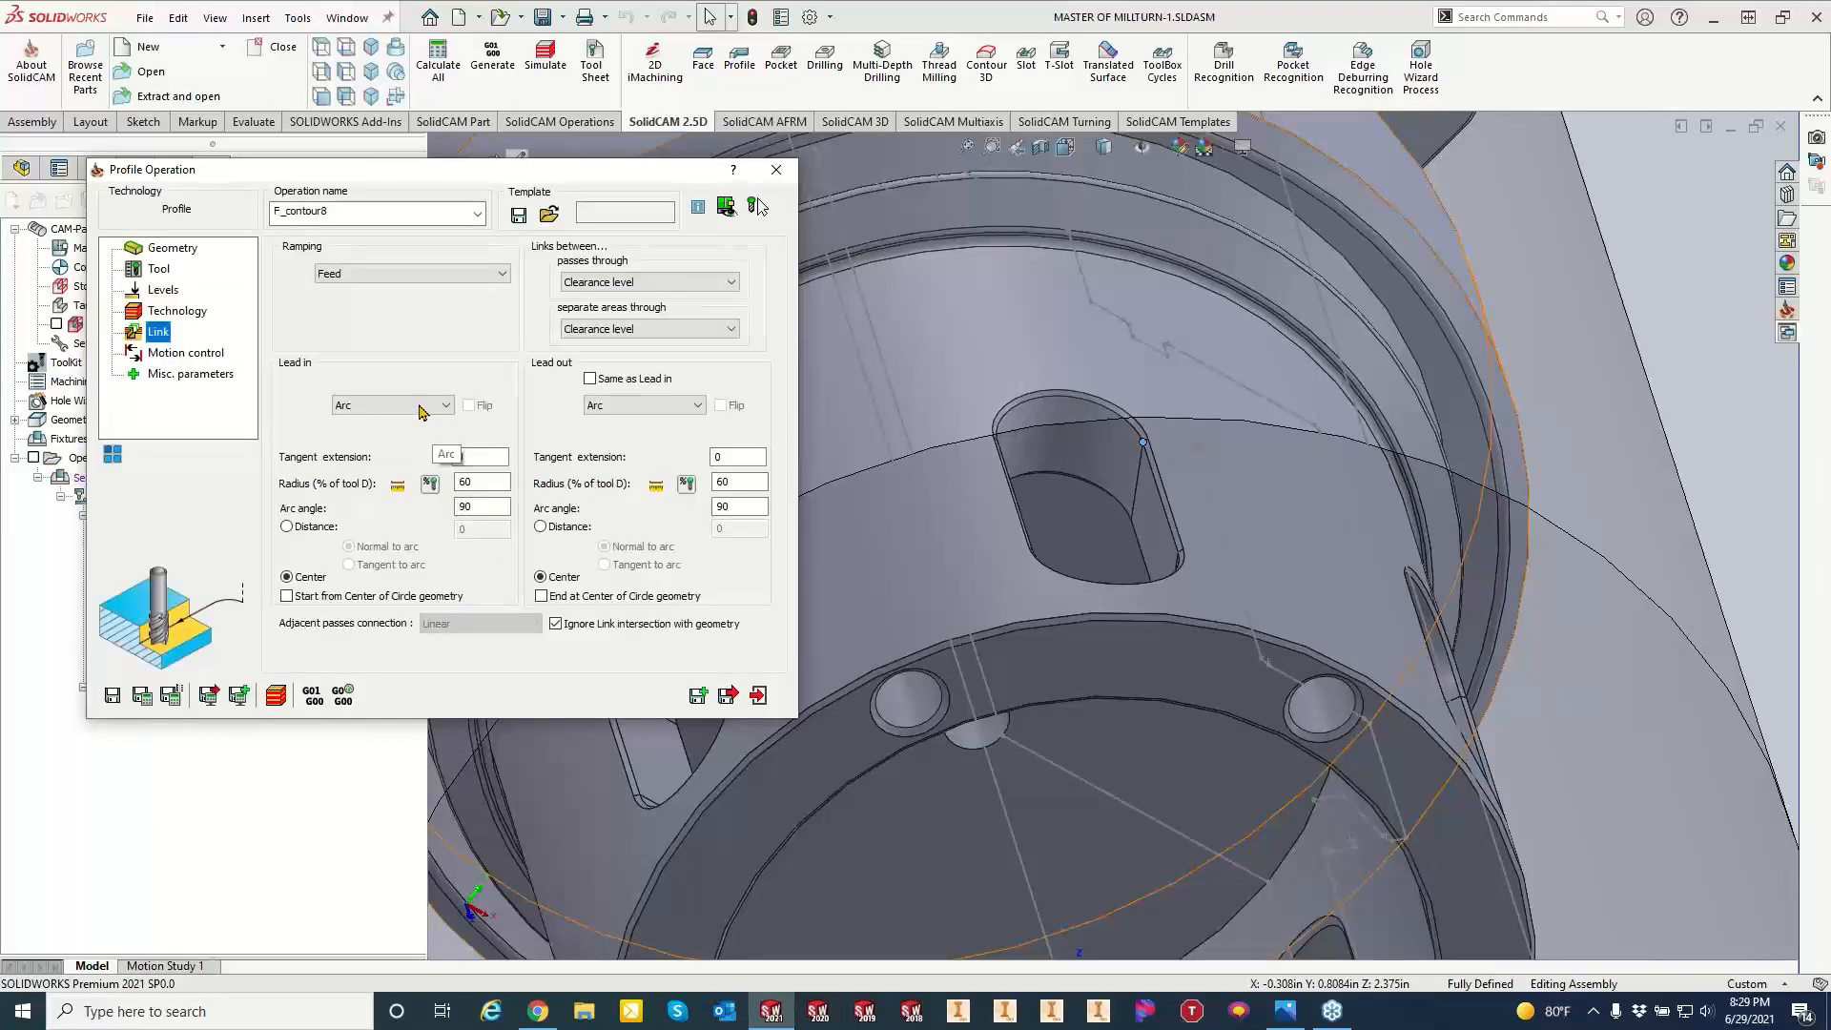
pyautogui.click(142, 696)
pyautogui.moveTo(1253, 496); pyautogui.dragTo(1225, 631, button='middle')
pyautogui.scroll(5, 1106, 647)
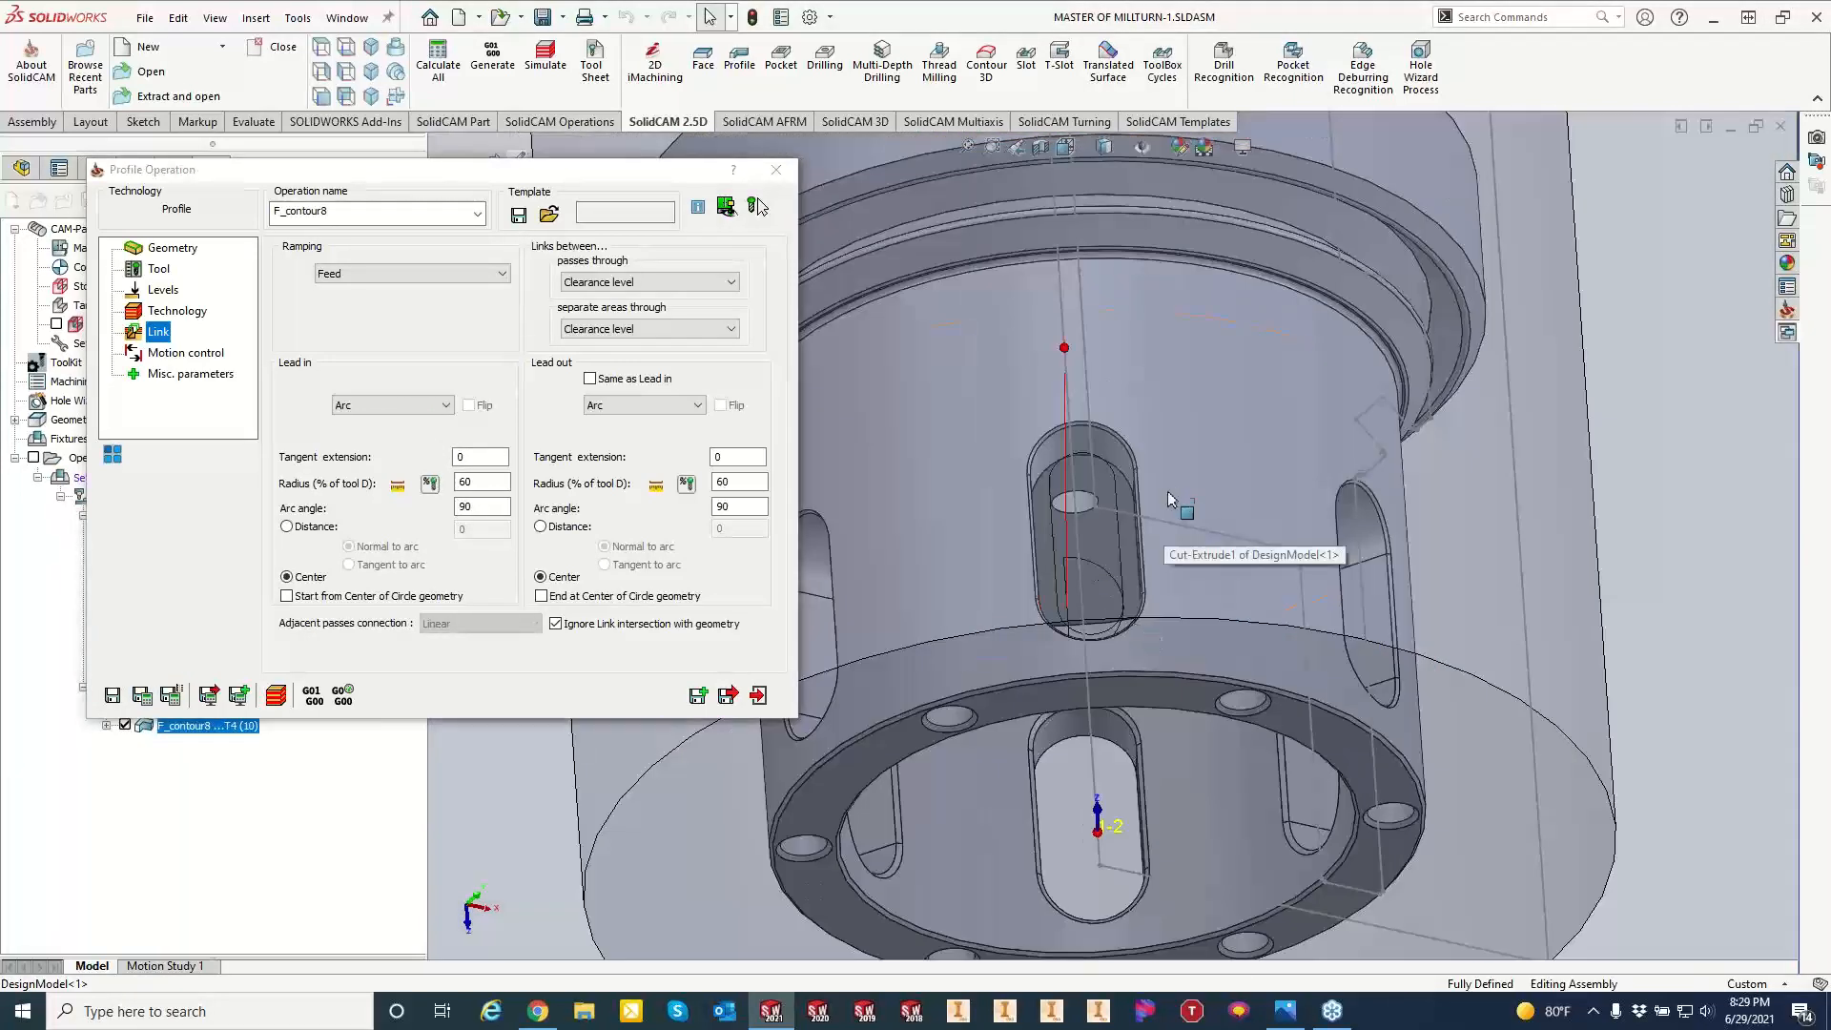
pyautogui.scroll(-5, 1098, 650)
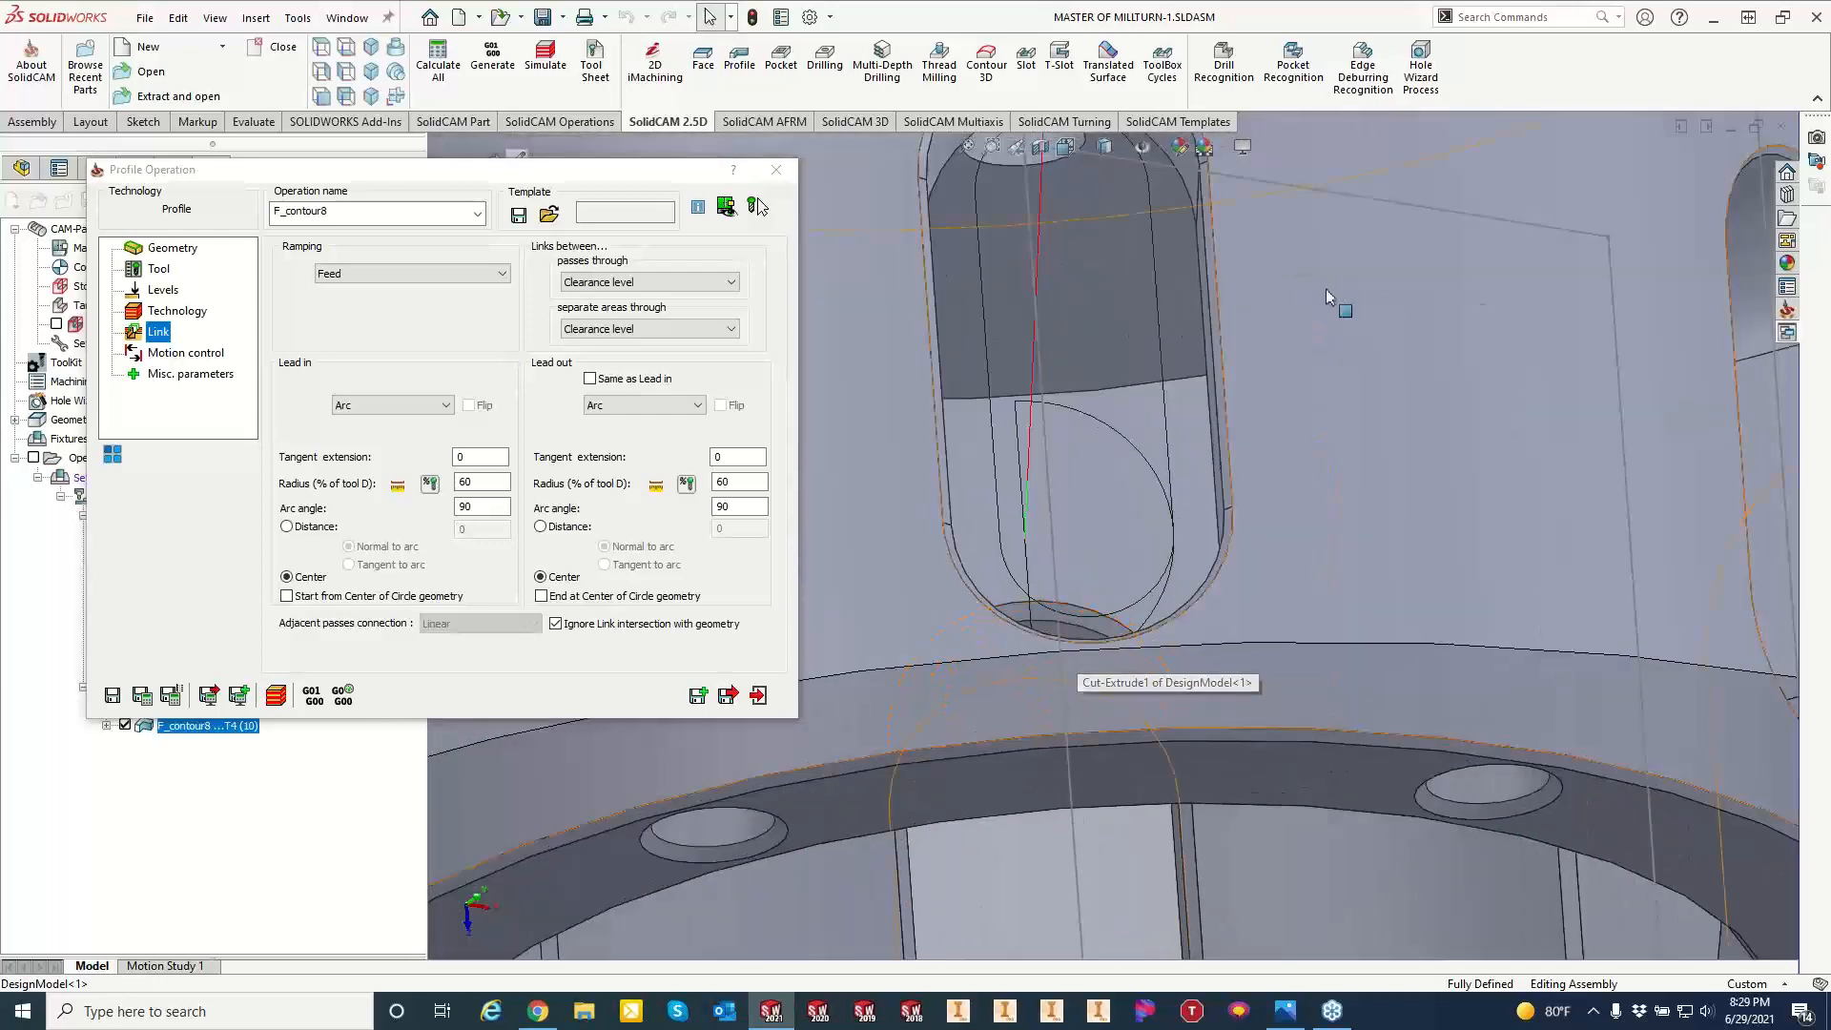
pyautogui.moveTo(1103, 649); pyautogui.dragTo(1328, 397, button='middle')
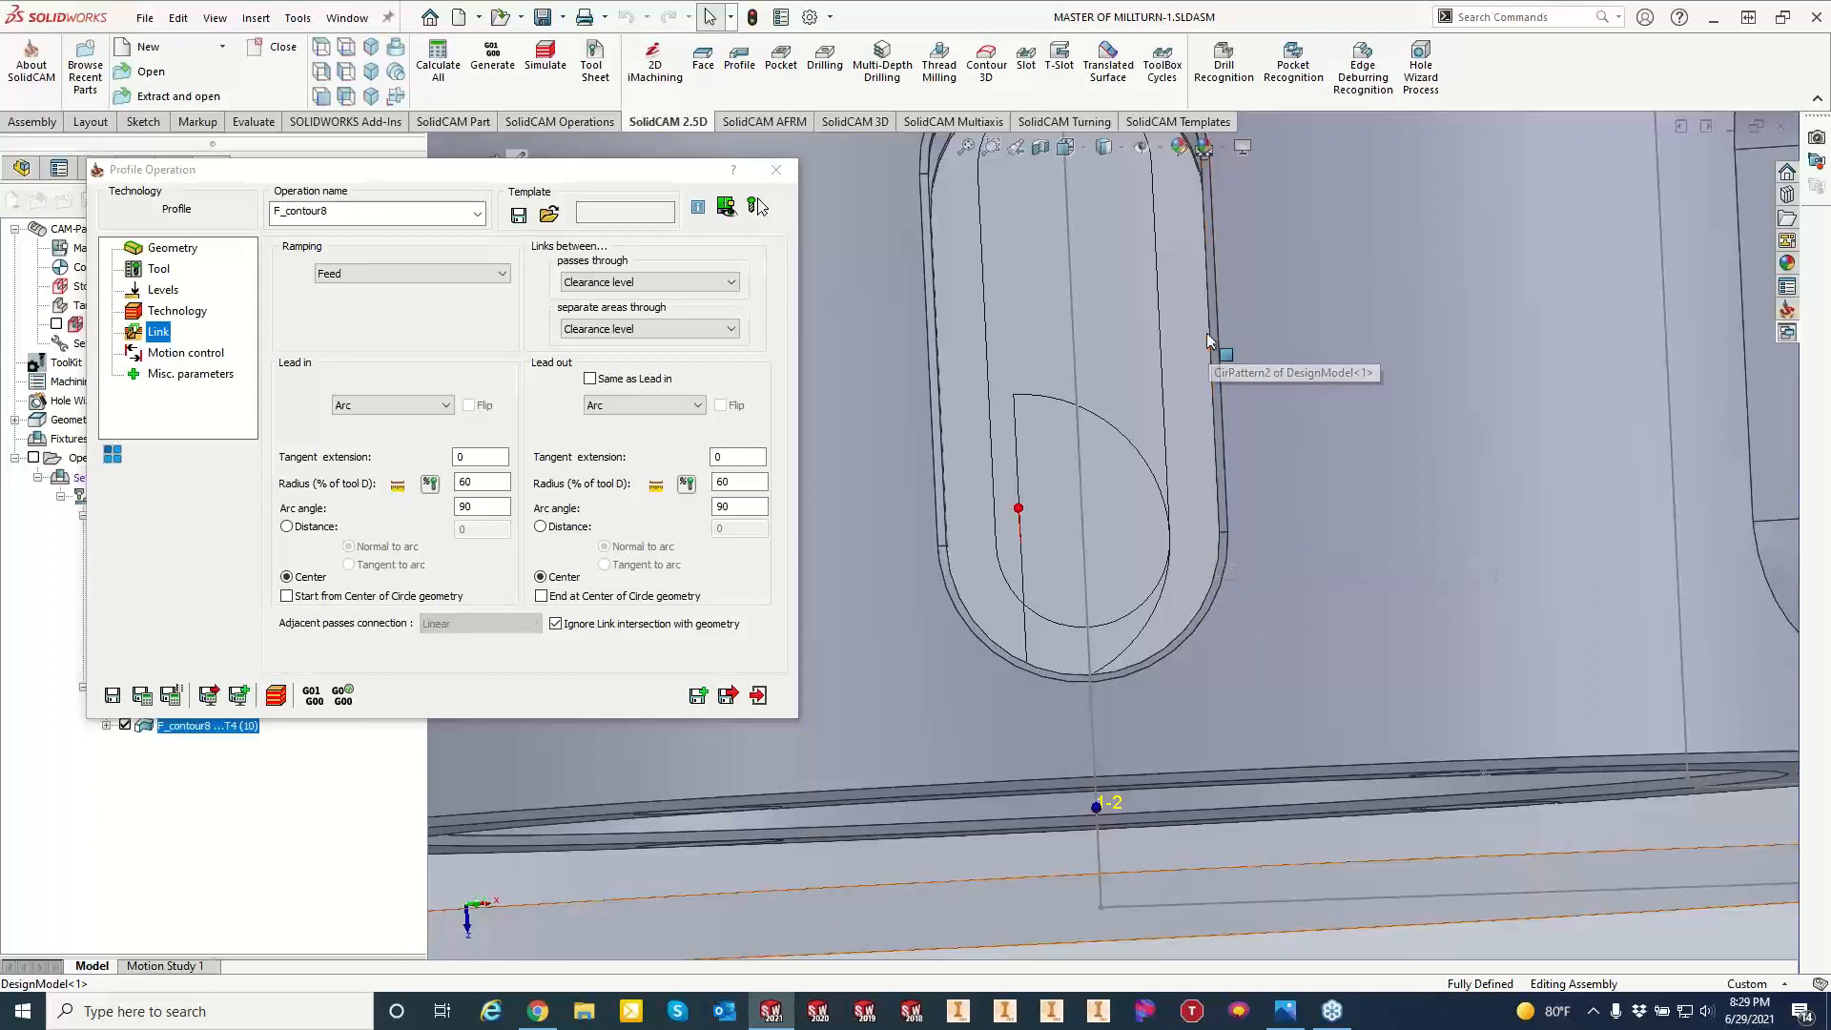
# Shift the chain's start position to about 12.76% of the whole chain, on the slot's straight side, and recalculate the operation.
pyautogui.click(180, 311)
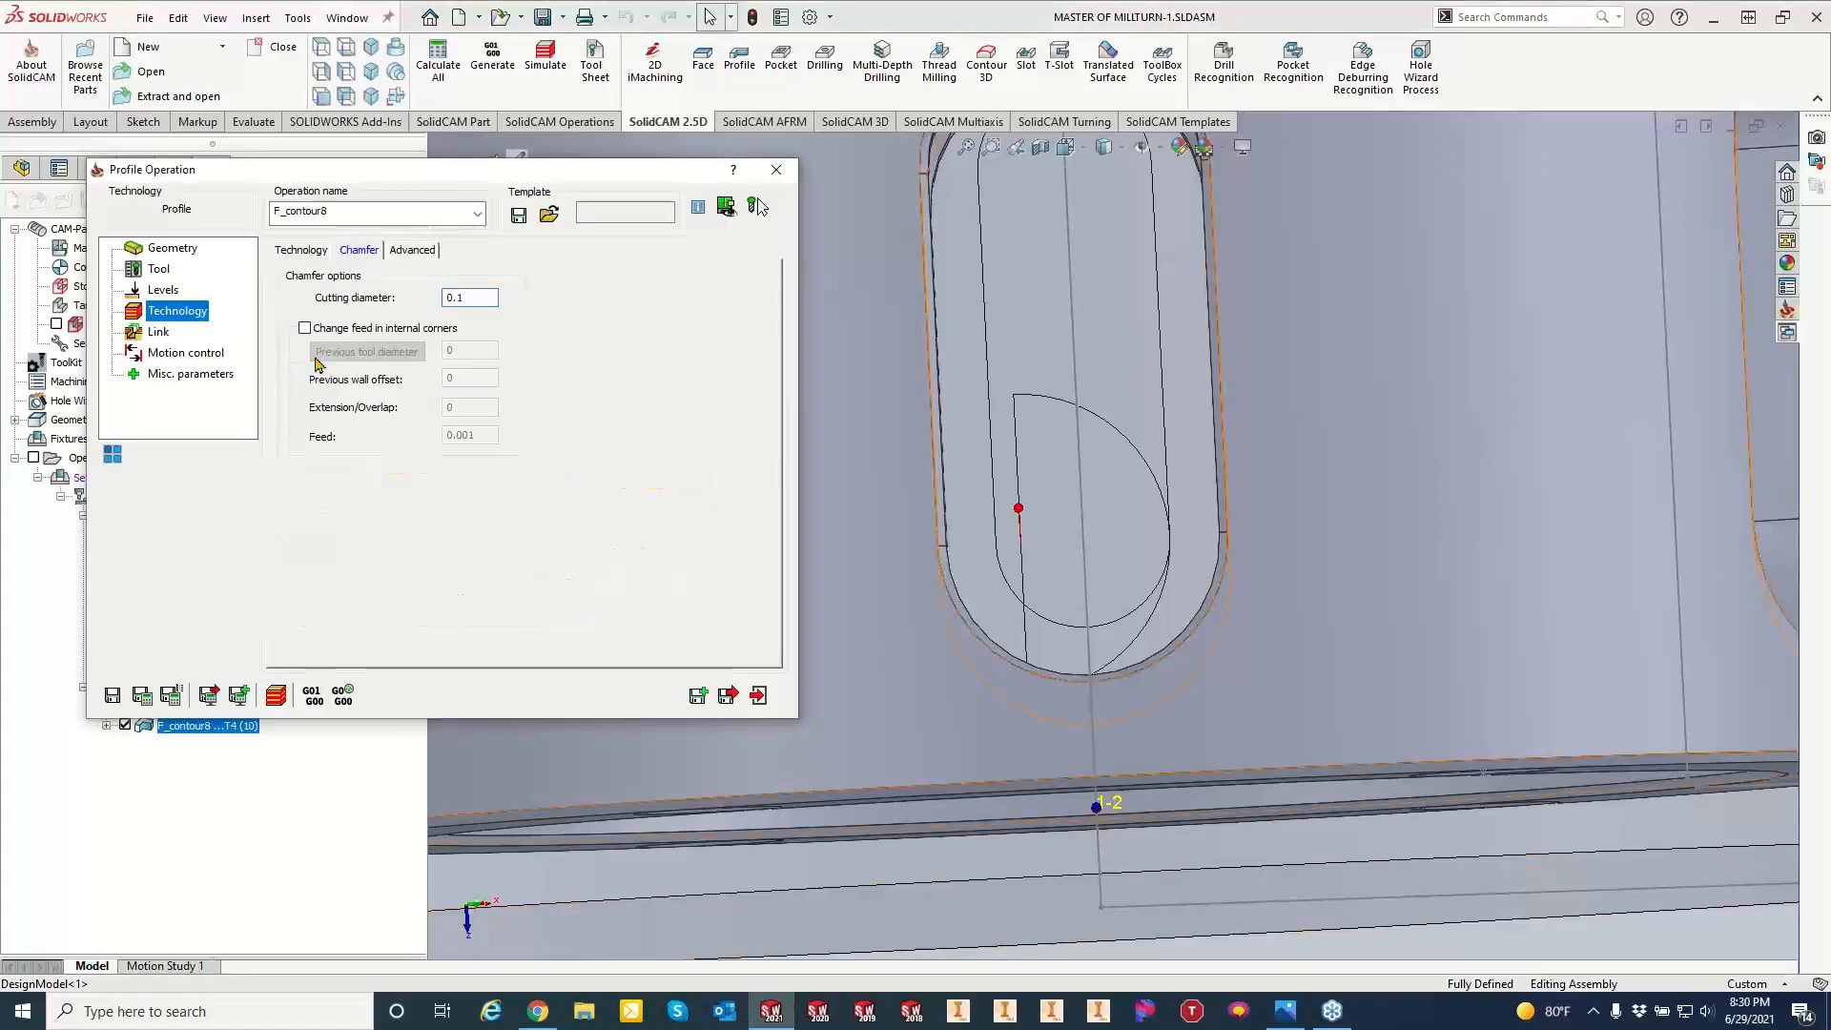
pyautogui.click(303, 251)
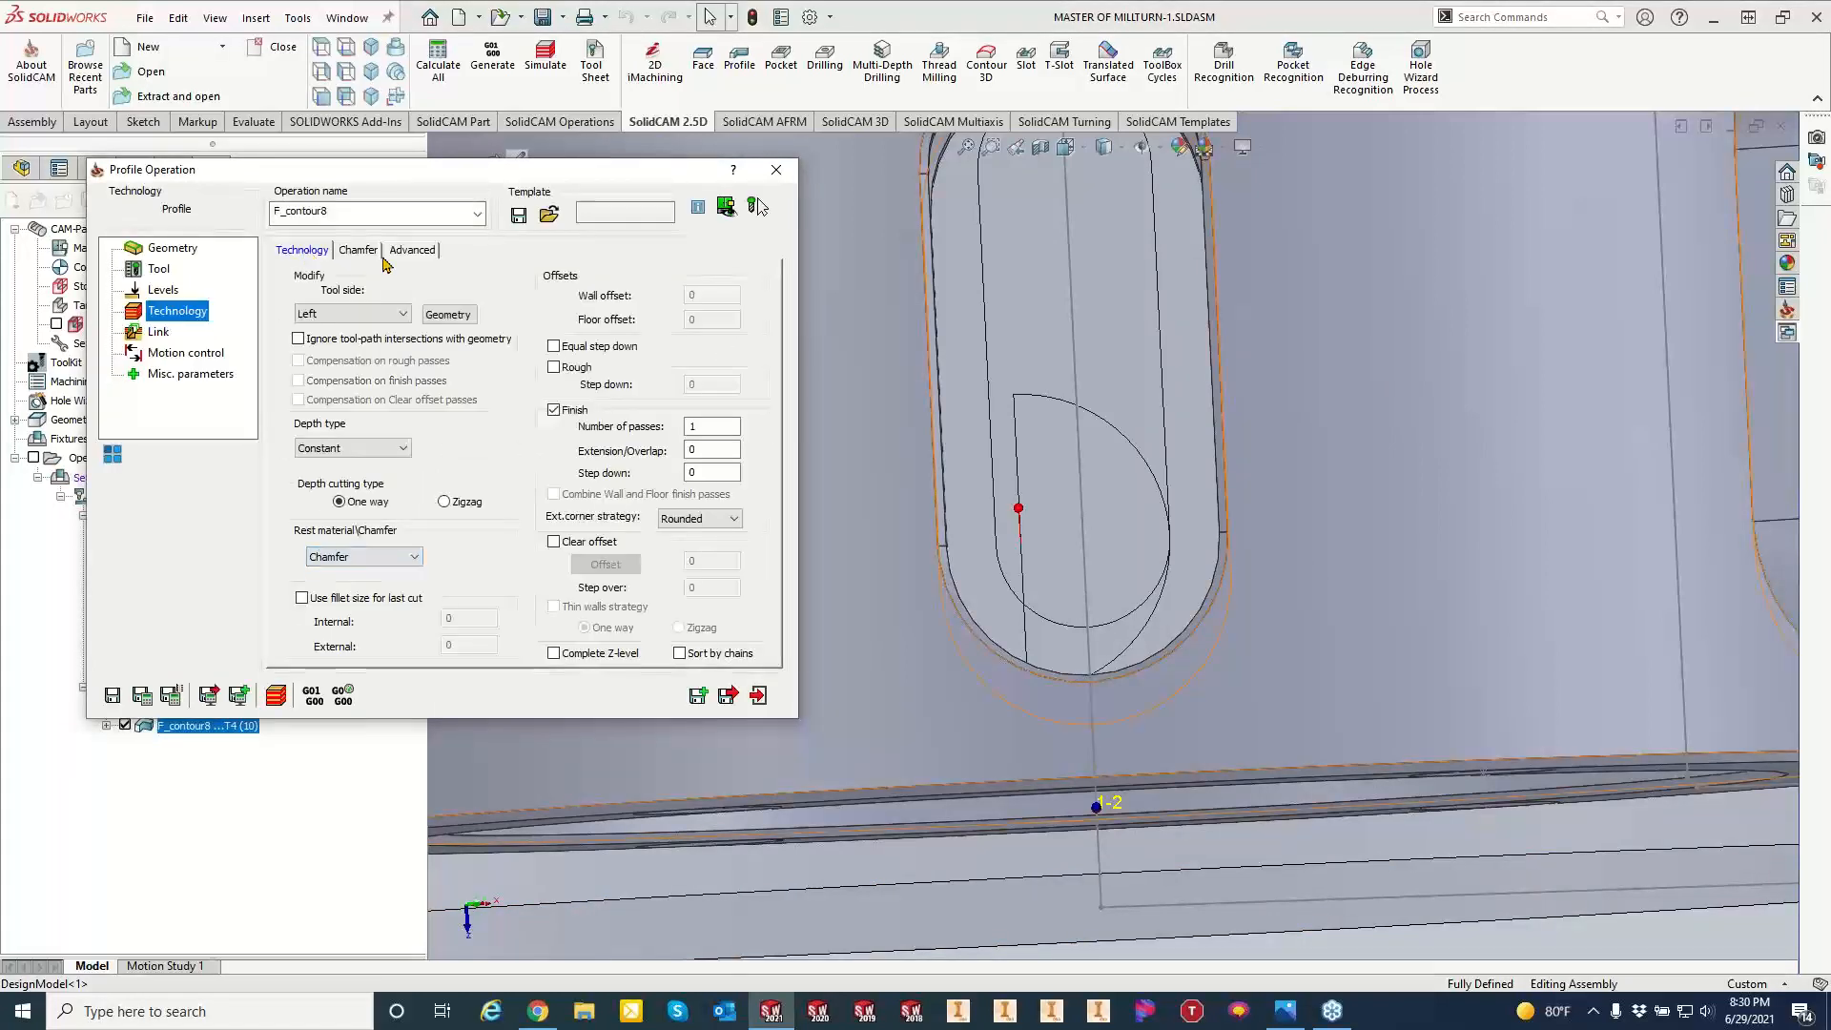
pyautogui.click(448, 314)
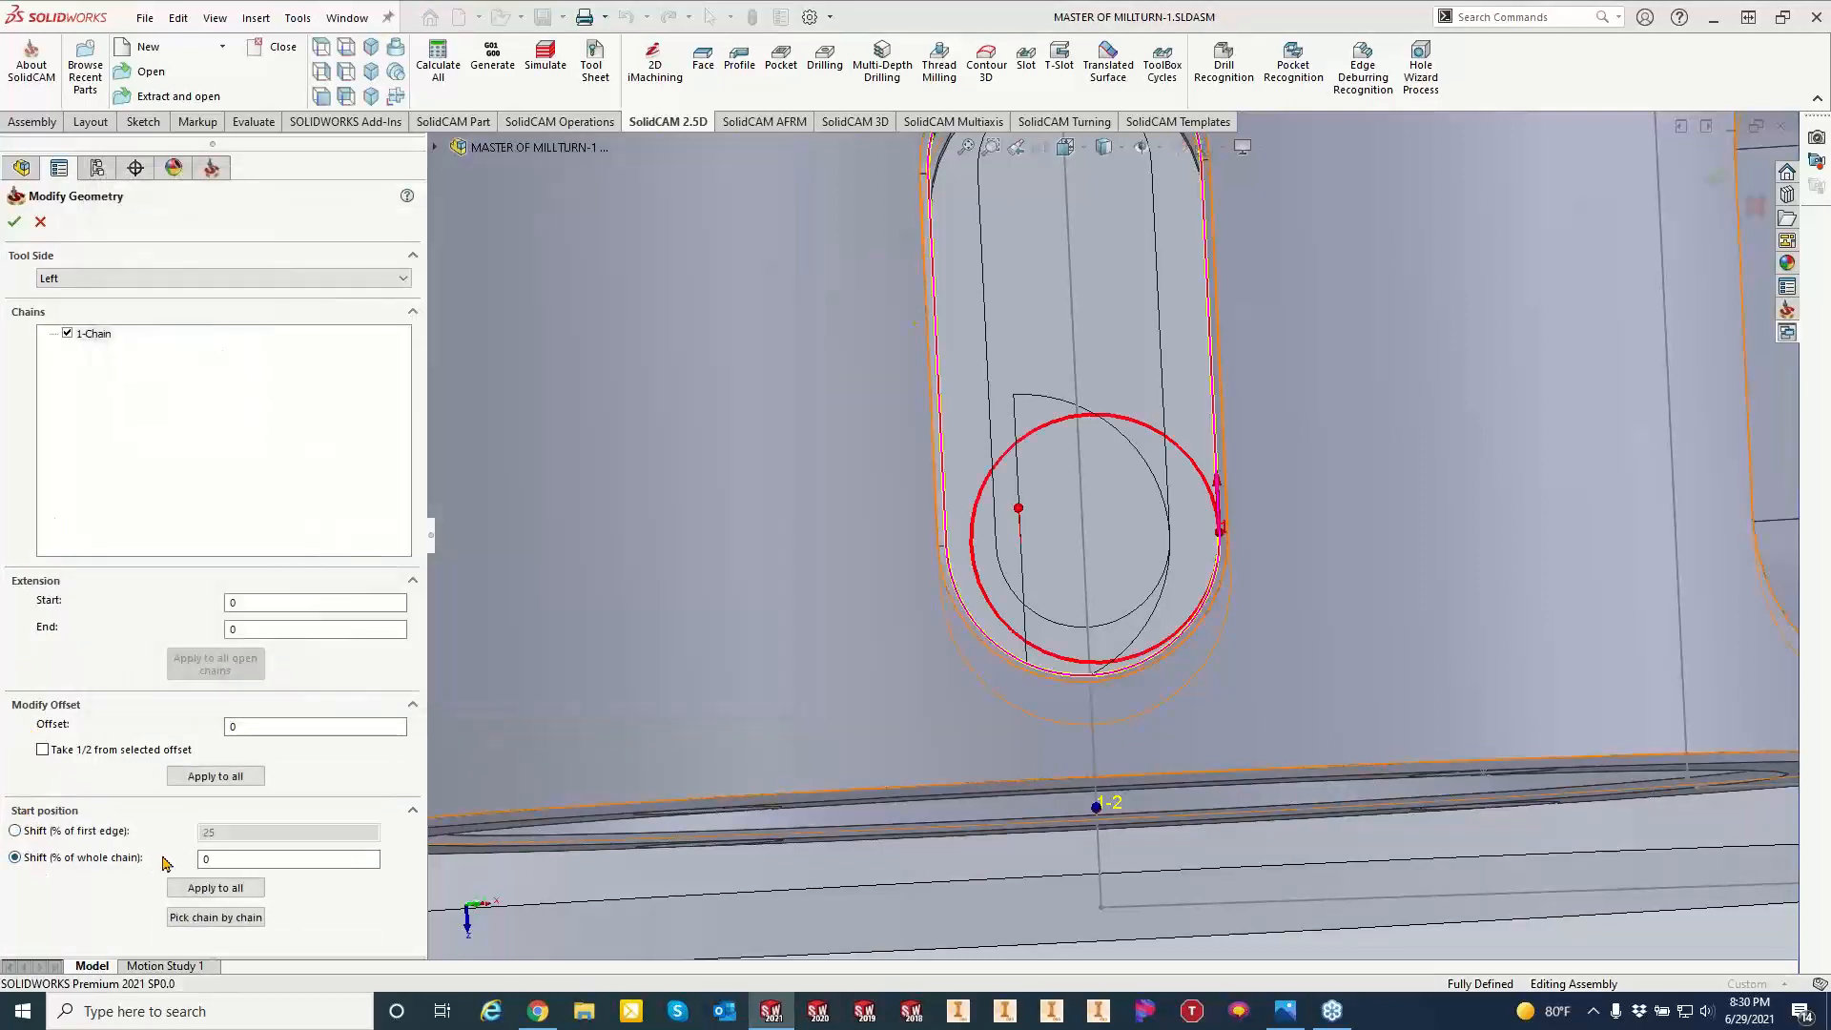
pyautogui.click(277, 859)
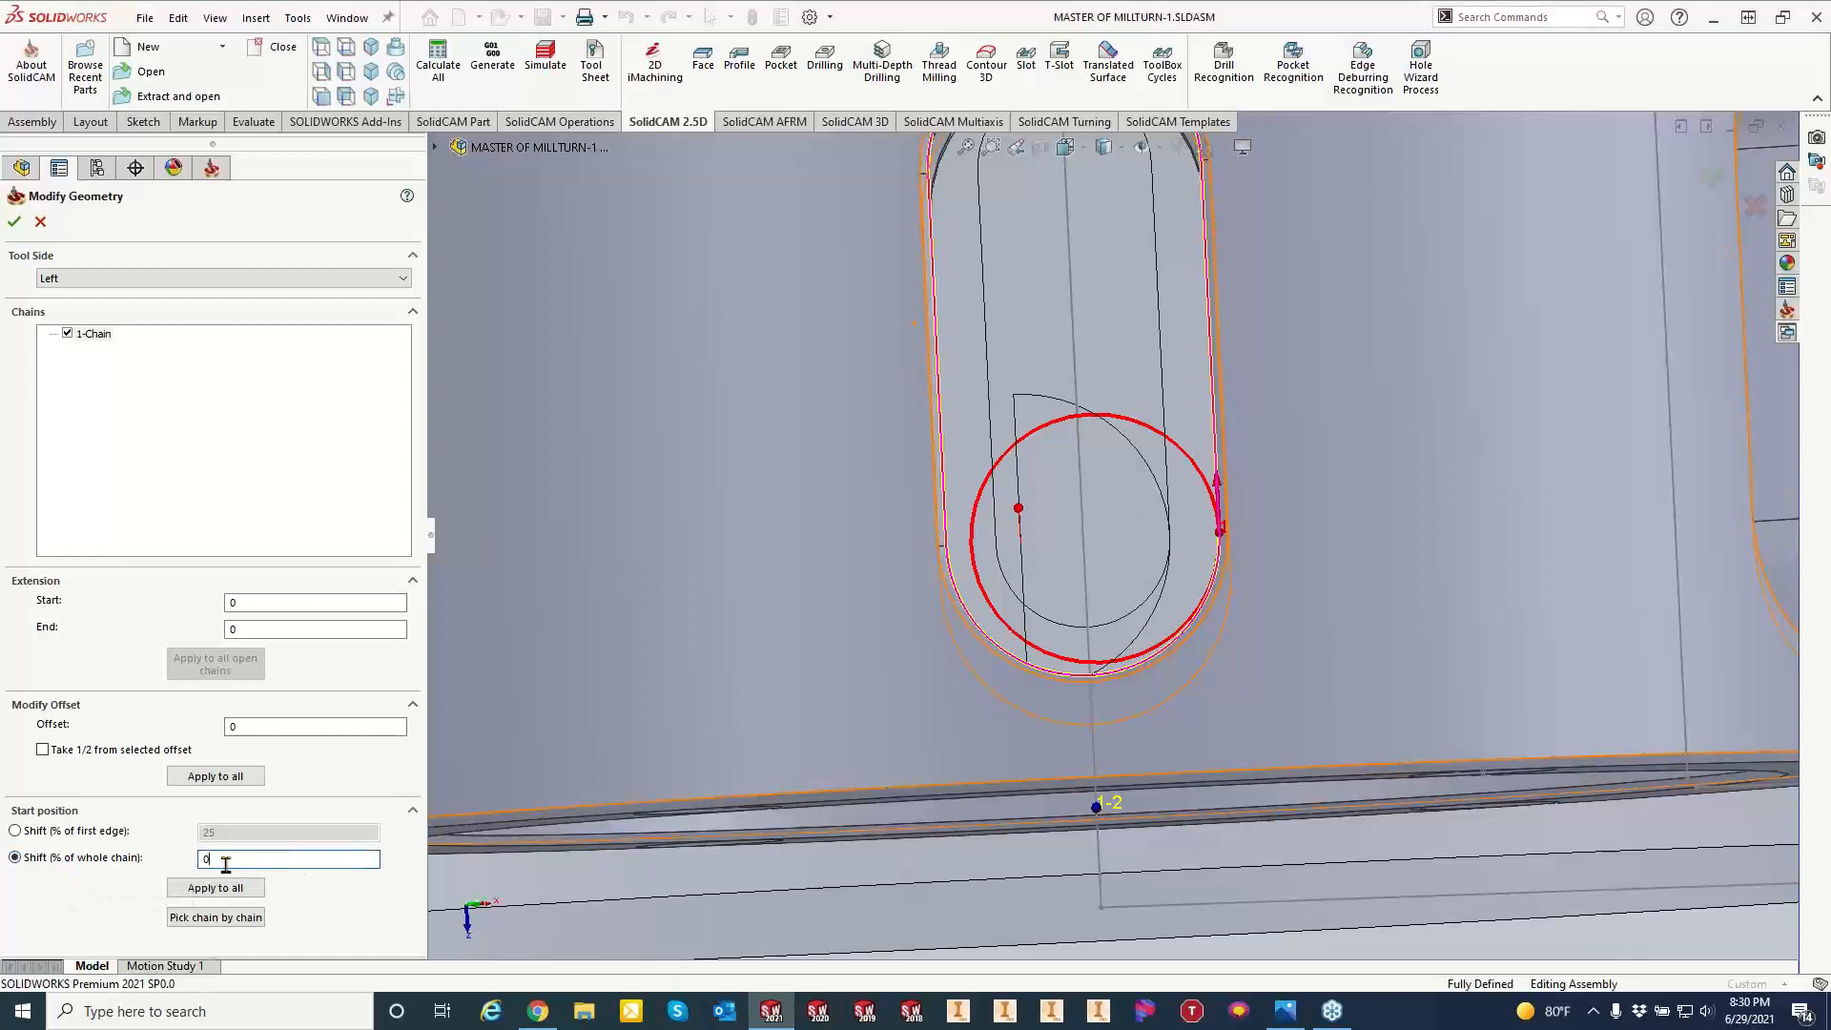
pyautogui.click(1209, 329)
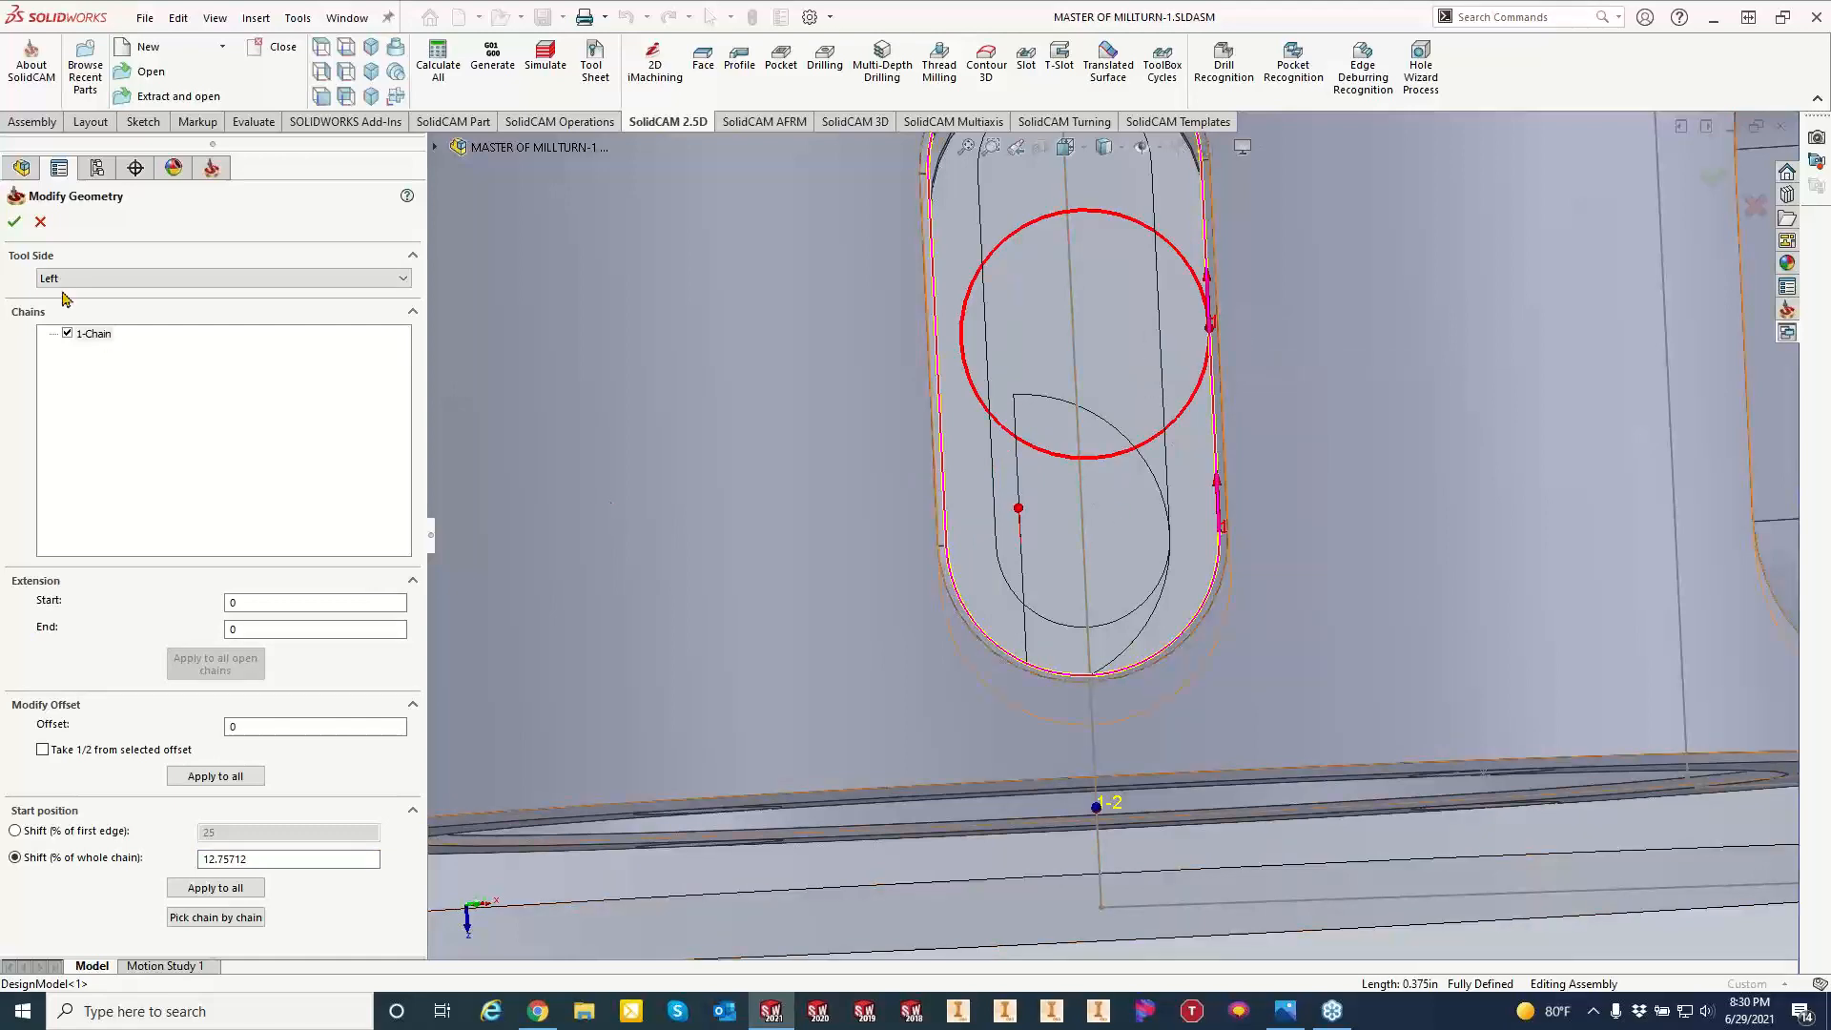
pyautogui.click(14, 222)
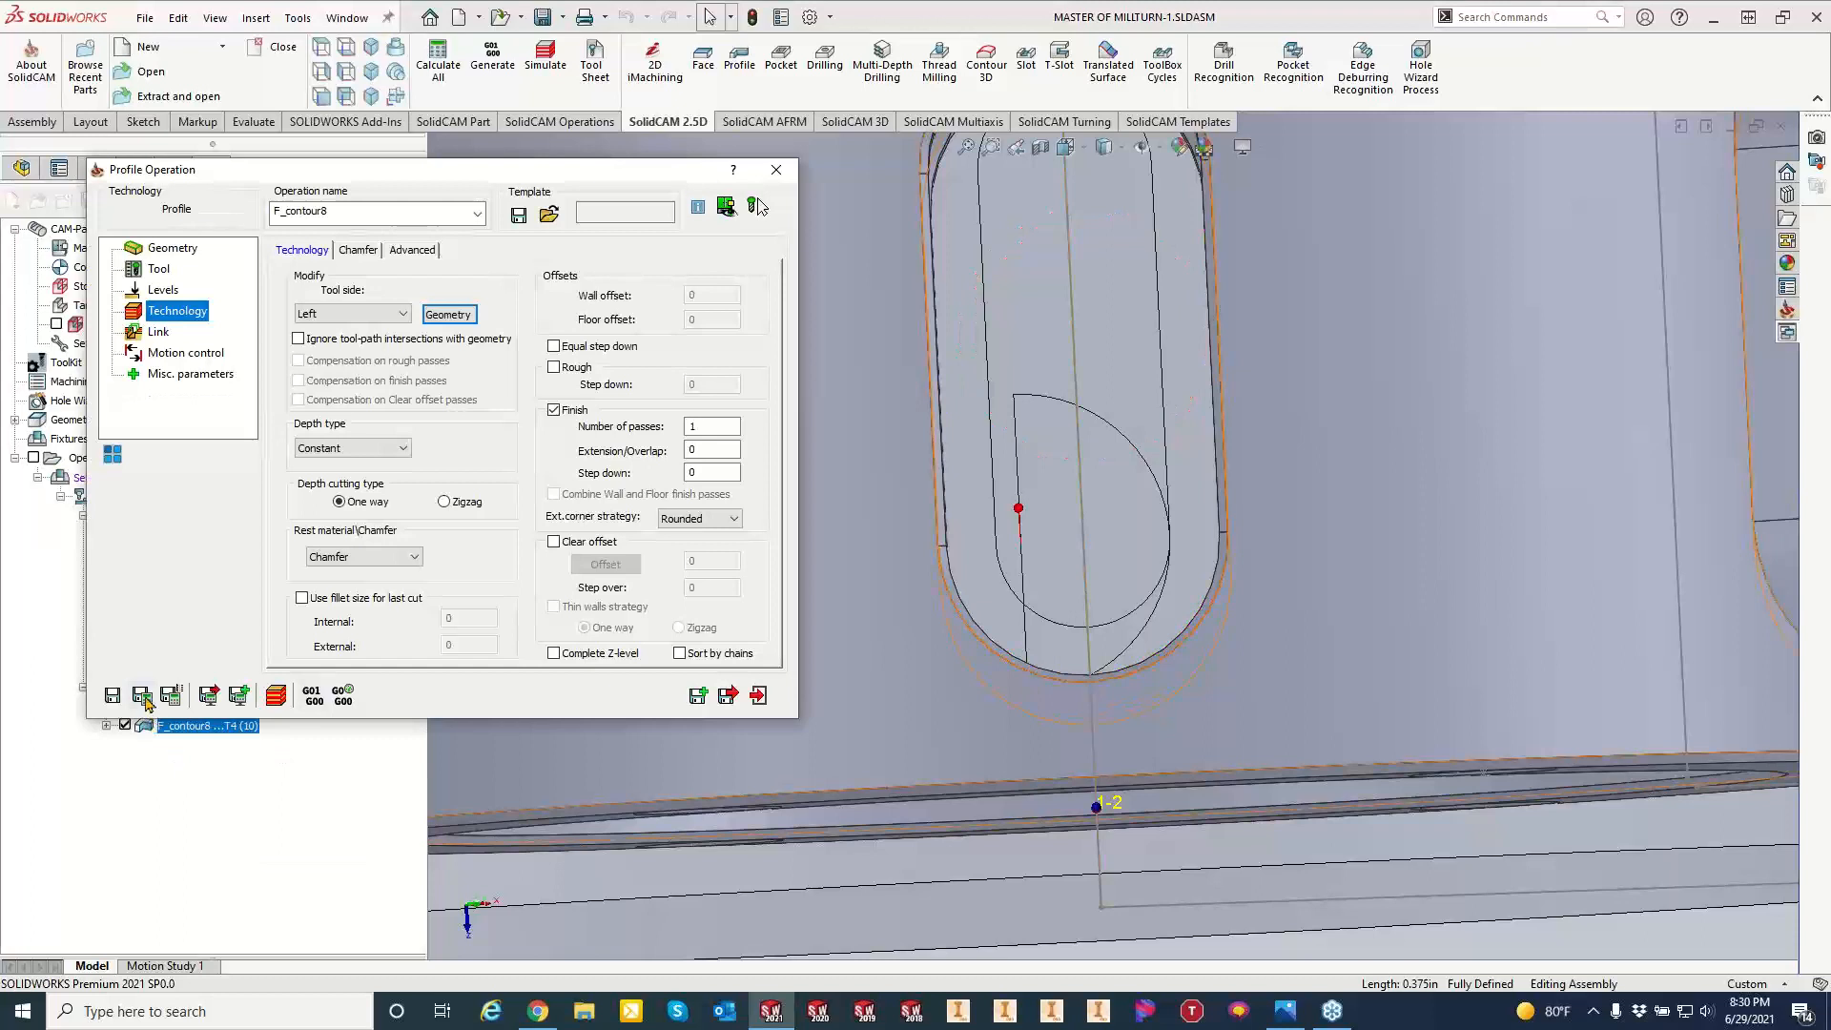
pyautogui.click(146, 698)
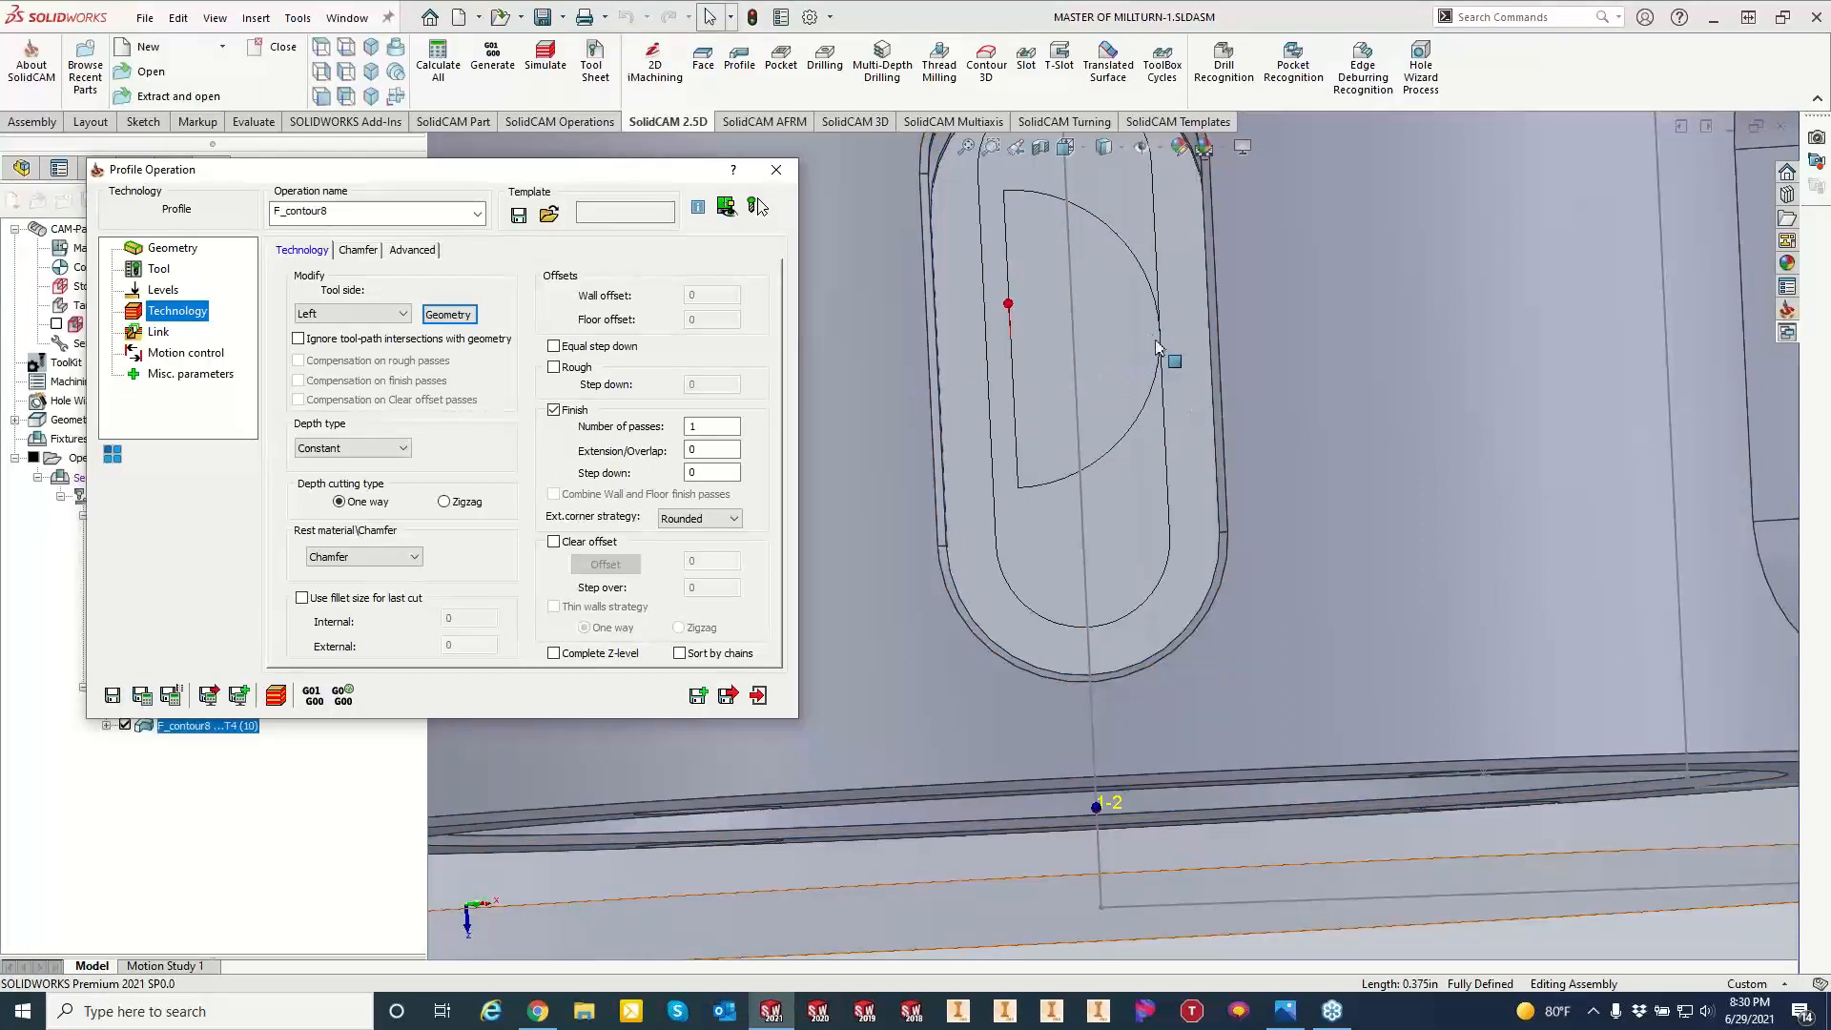
# Run a SolidVerify simulation of the chamfering operation and examine the chamfered edges of a slot up close.
pyautogui.click(714, 469)
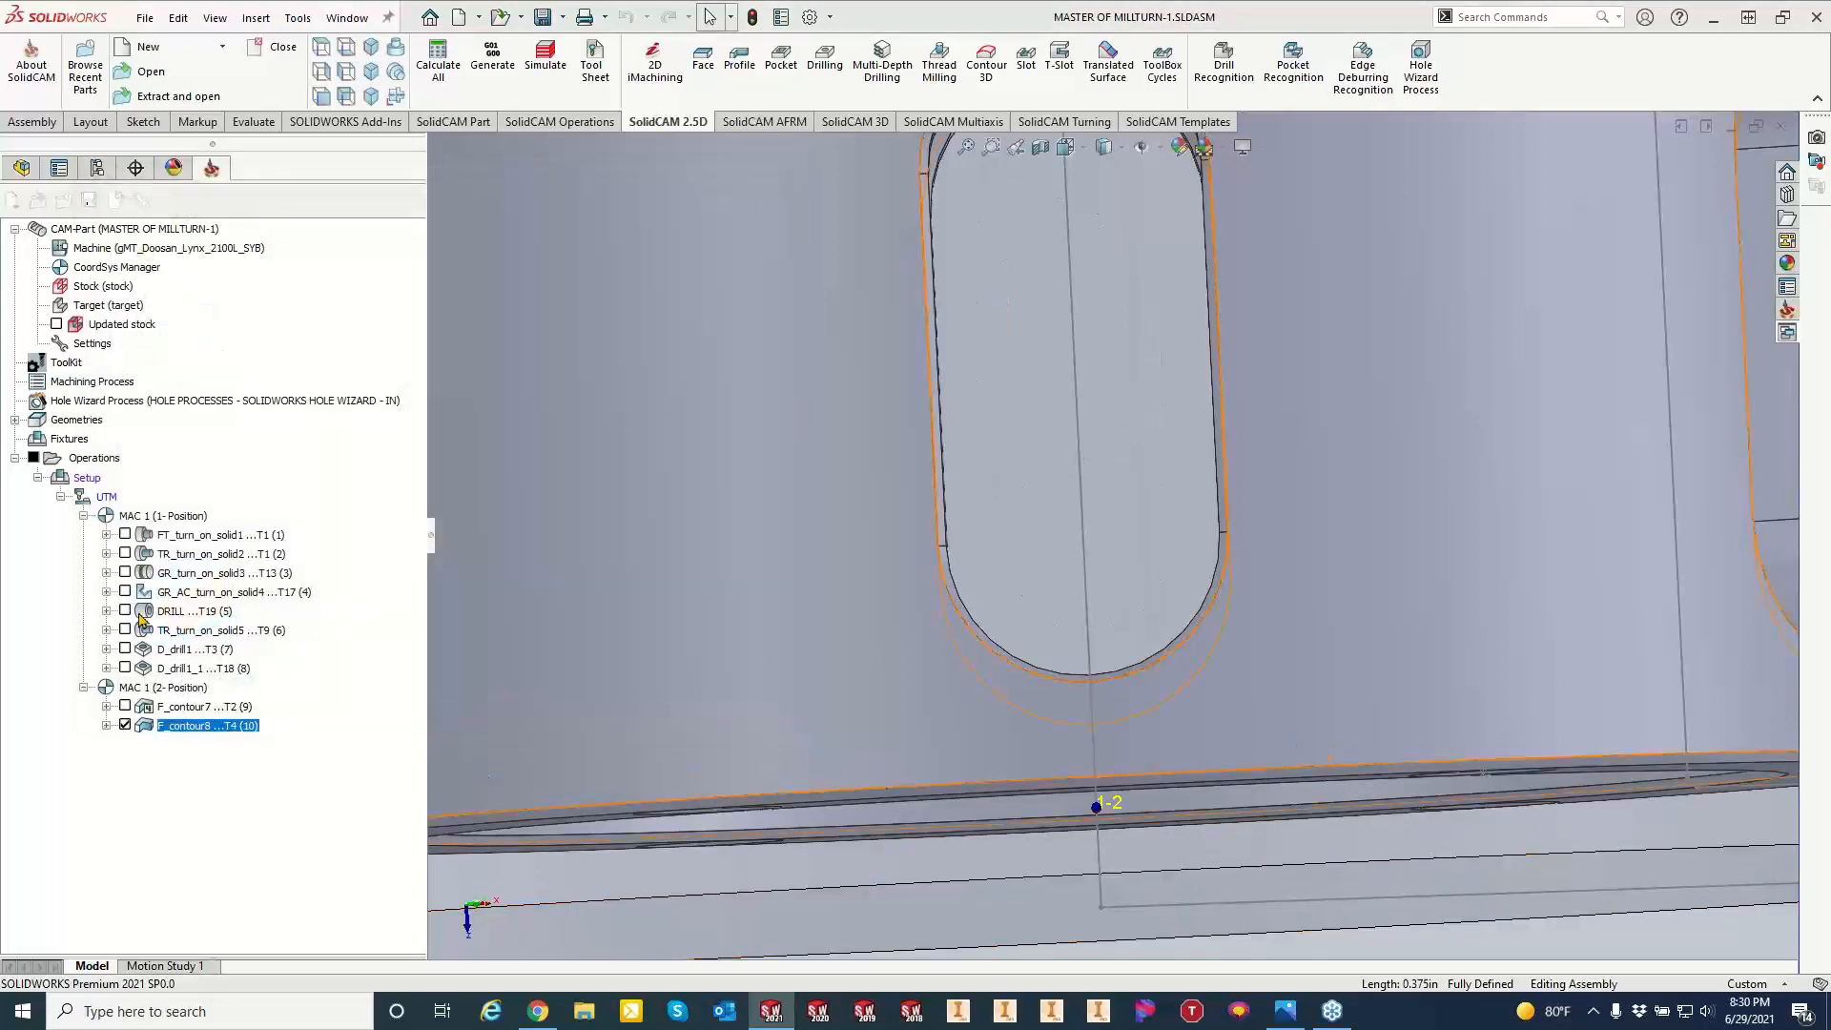
pyautogui.click(151, 555)
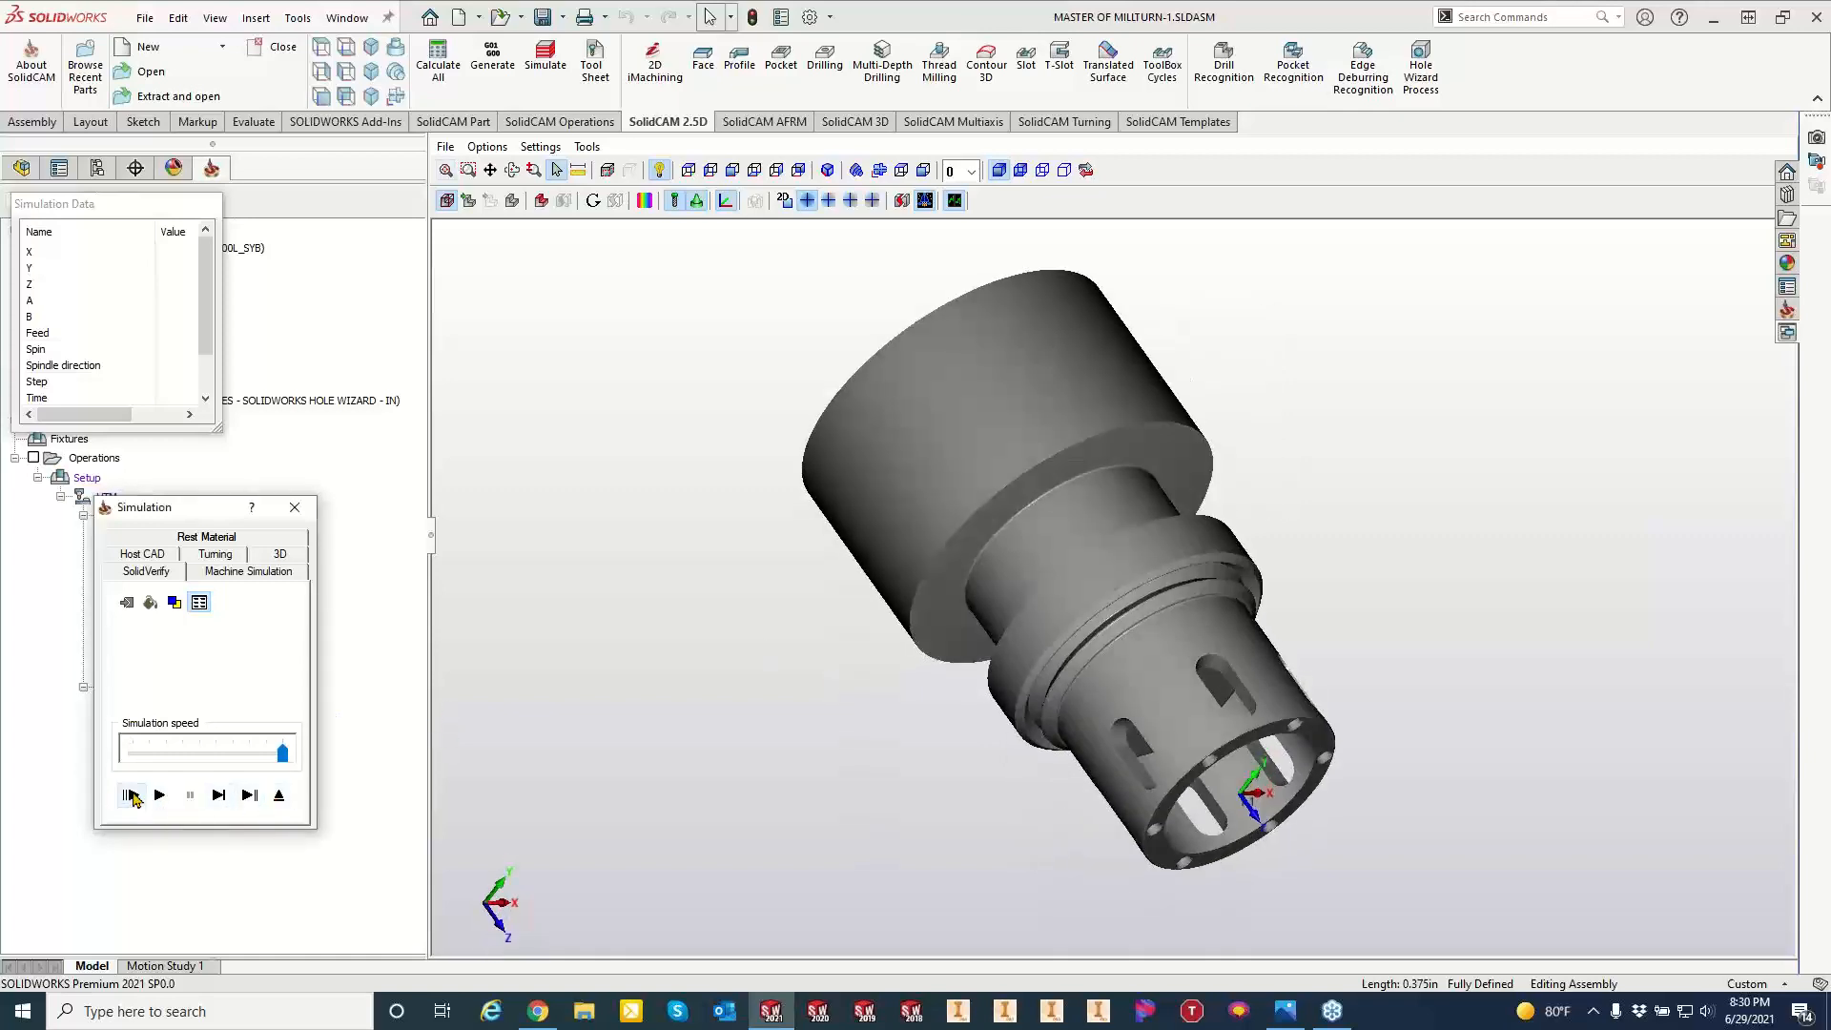
pyautogui.click(162, 796)
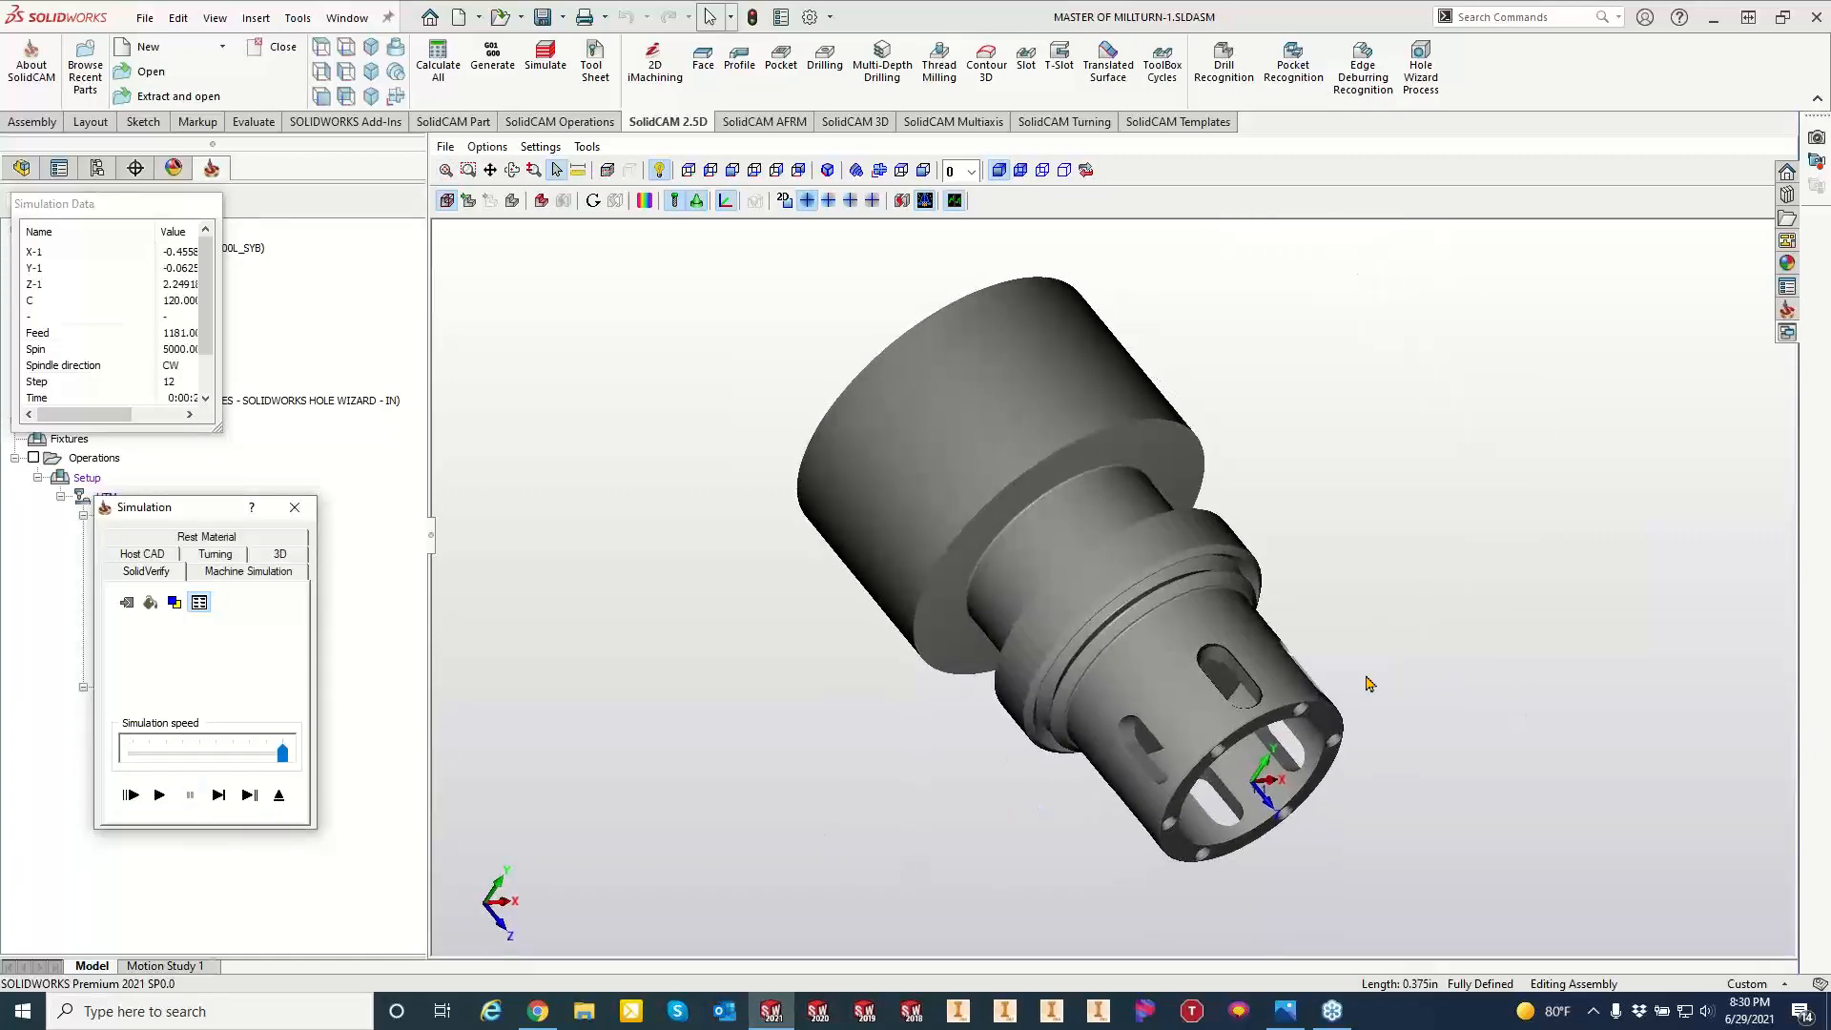
pyautogui.scroll(5, 1154, 713)
pyautogui.scroll(3, 1154, 713)
pyautogui.moveTo(1118, 837); pyautogui.dragTo(1384, 481, button='middle')
pyautogui.moveTo(1132, 479); pyautogui.dragTo(932, 341, button='middle')
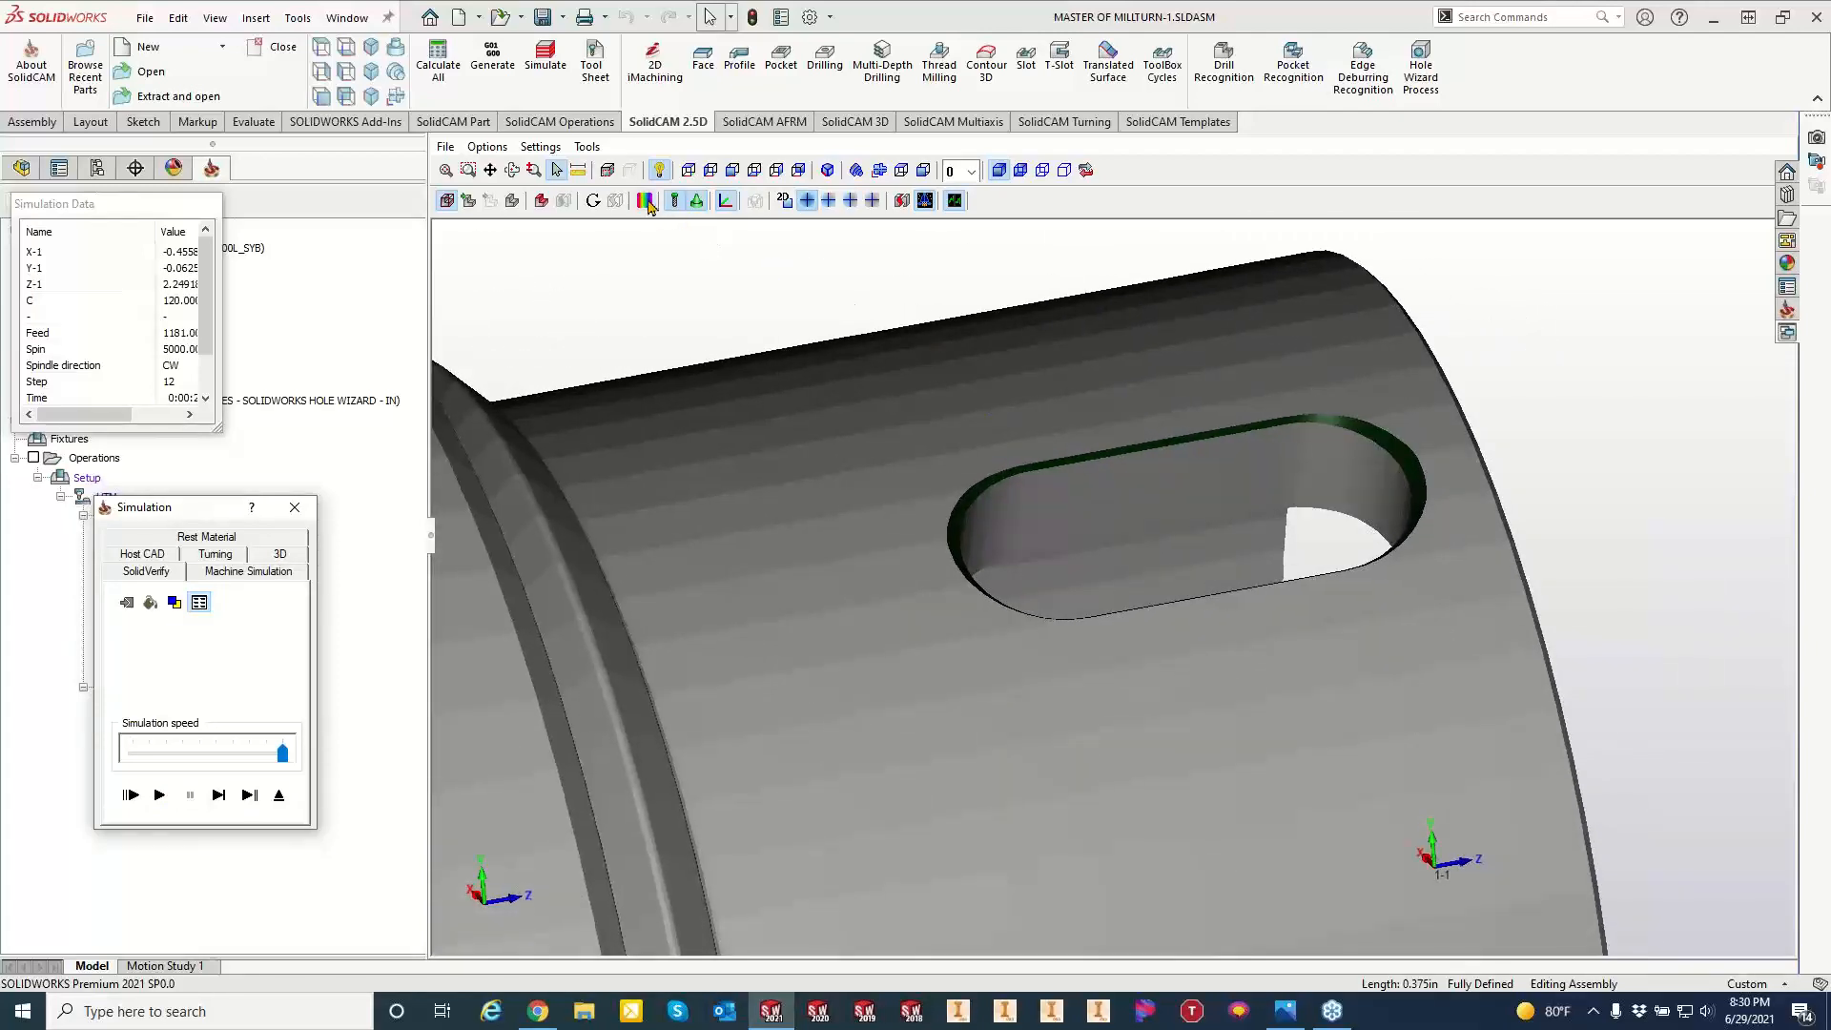
pyautogui.scroll(5, 982, 421)
pyautogui.scroll(2, 1192, 465)
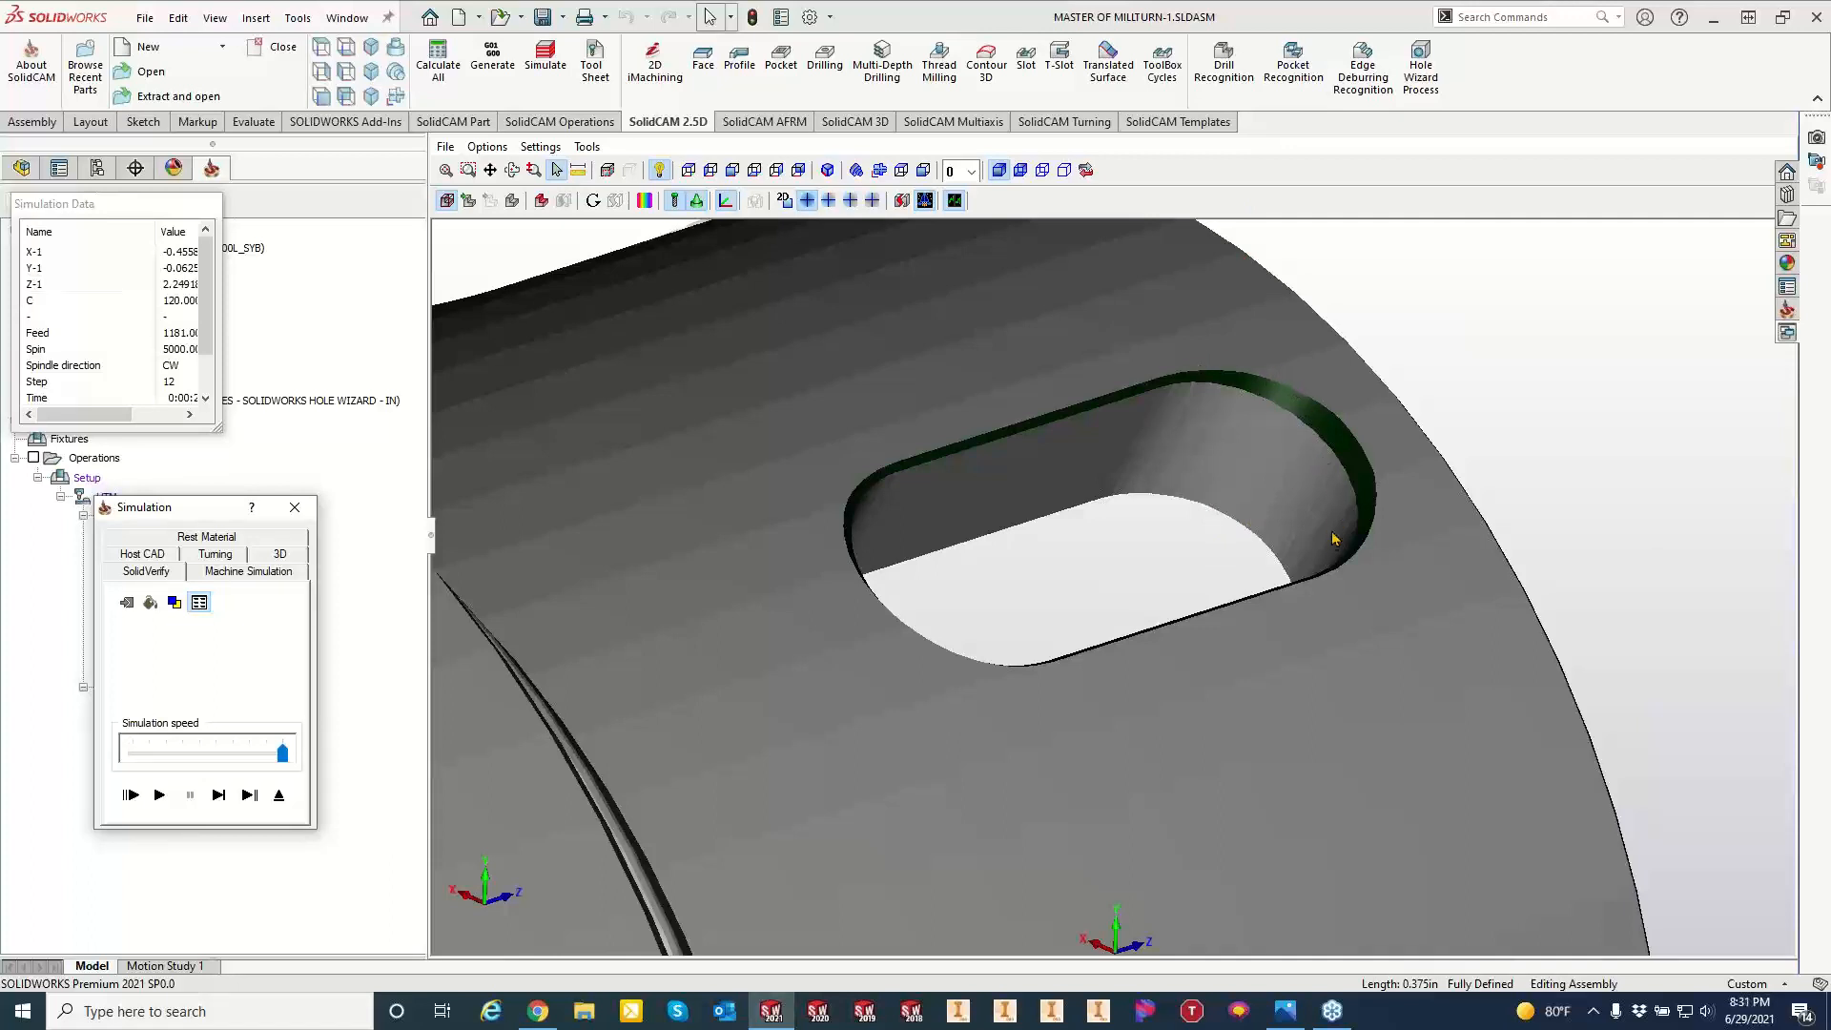
# Compare the machined stock with the target model around the slot's chamfer, and close the simulation.
pyautogui.click(645, 200)
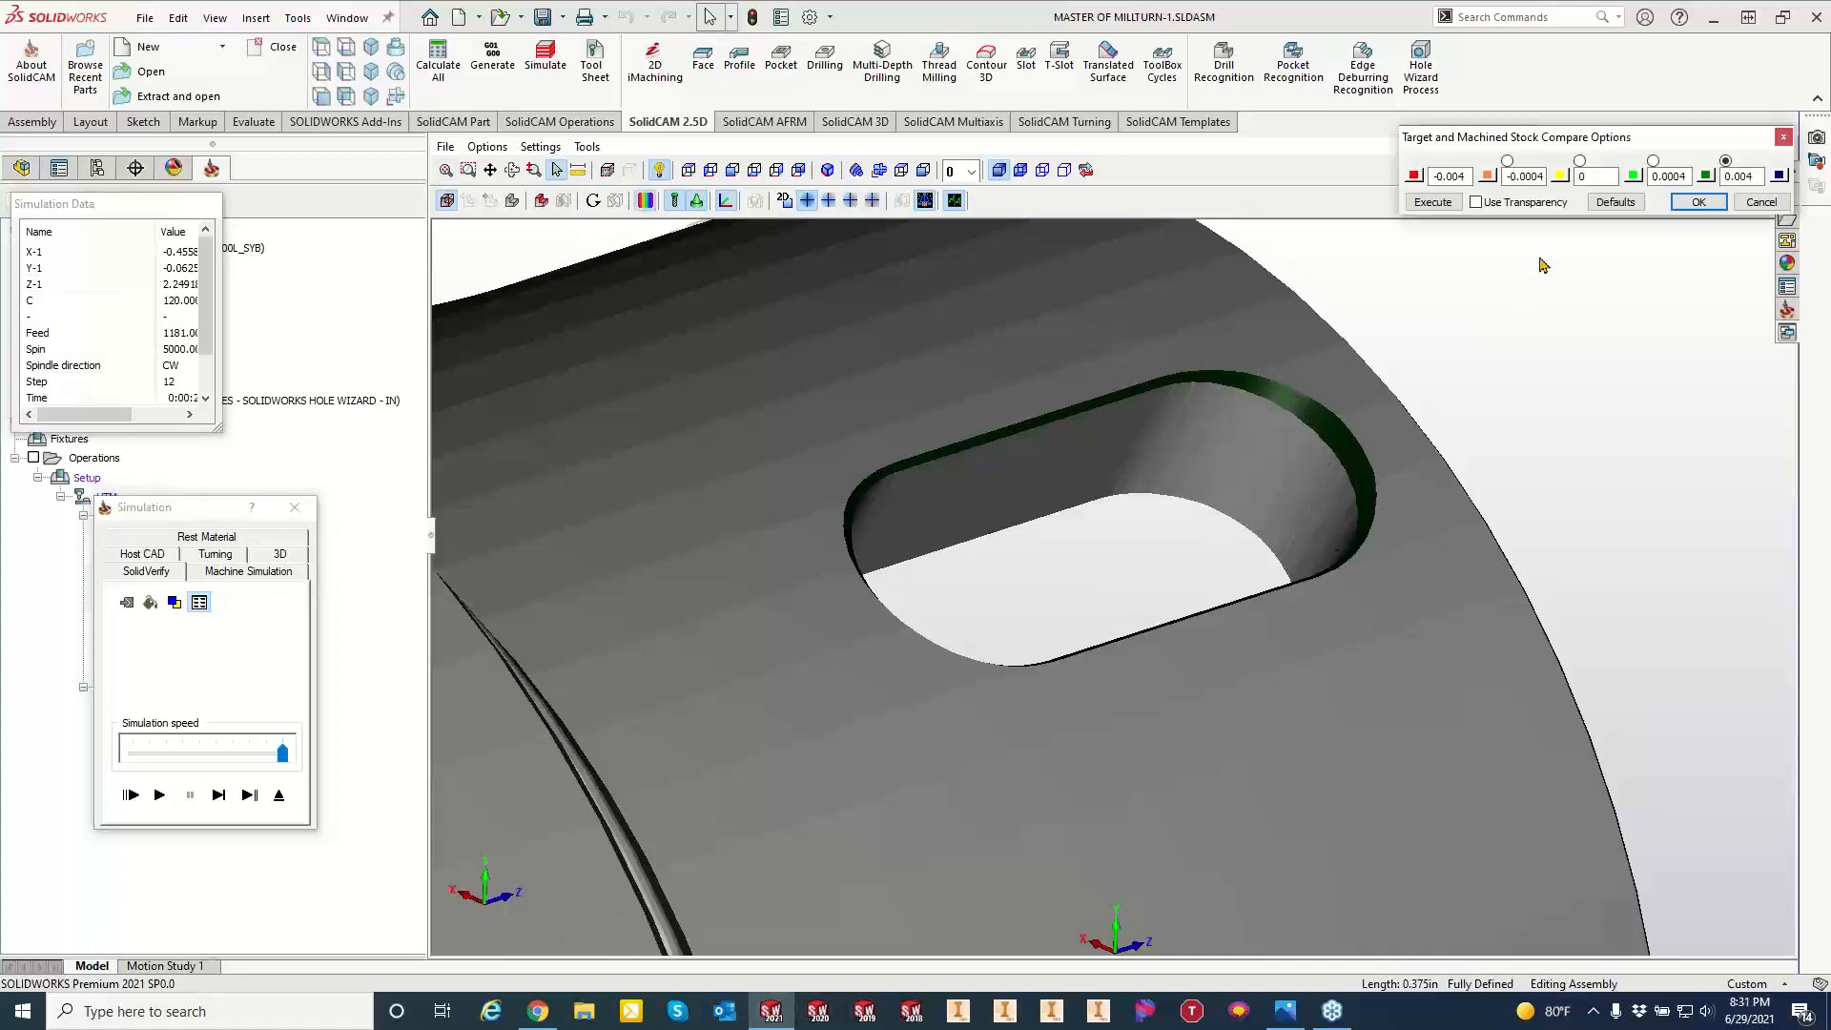
pyautogui.click(1433, 203)
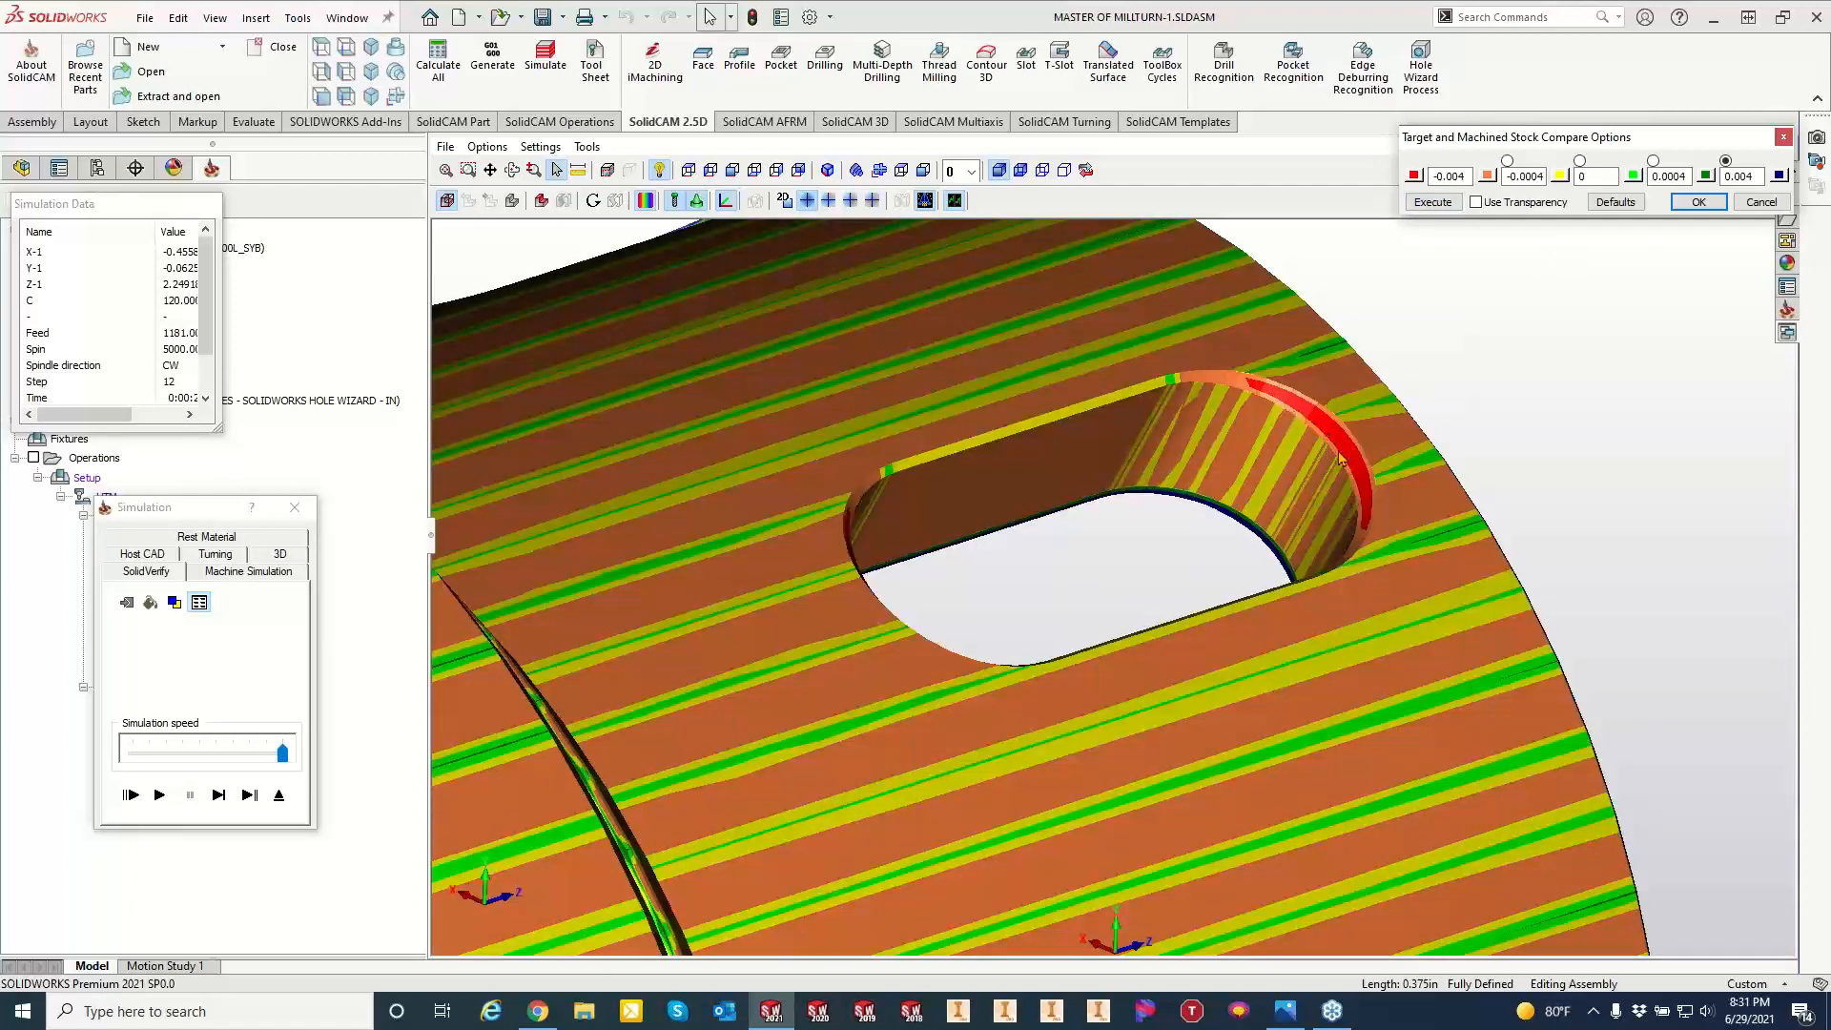
pyautogui.moveTo(1345, 465); pyautogui.dragTo(1630, 530, button='middle')
pyautogui.click(1431, 203)
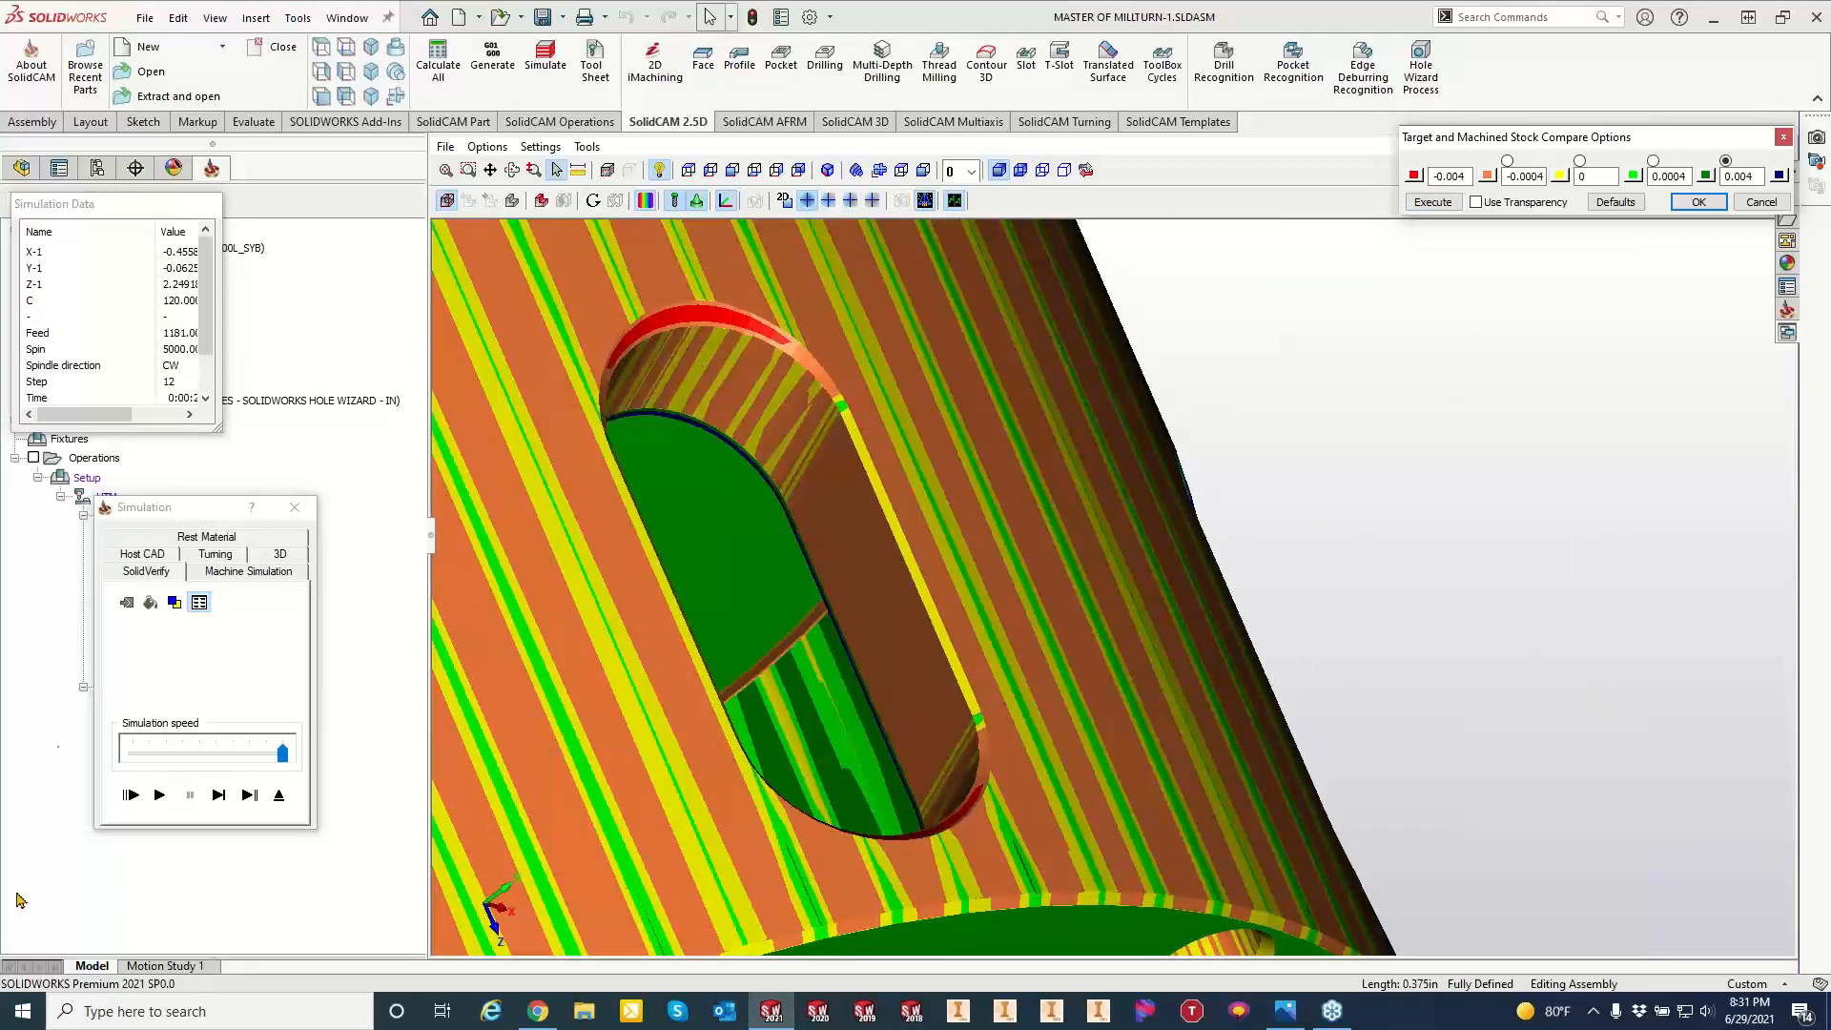
pyautogui.click(294, 506)
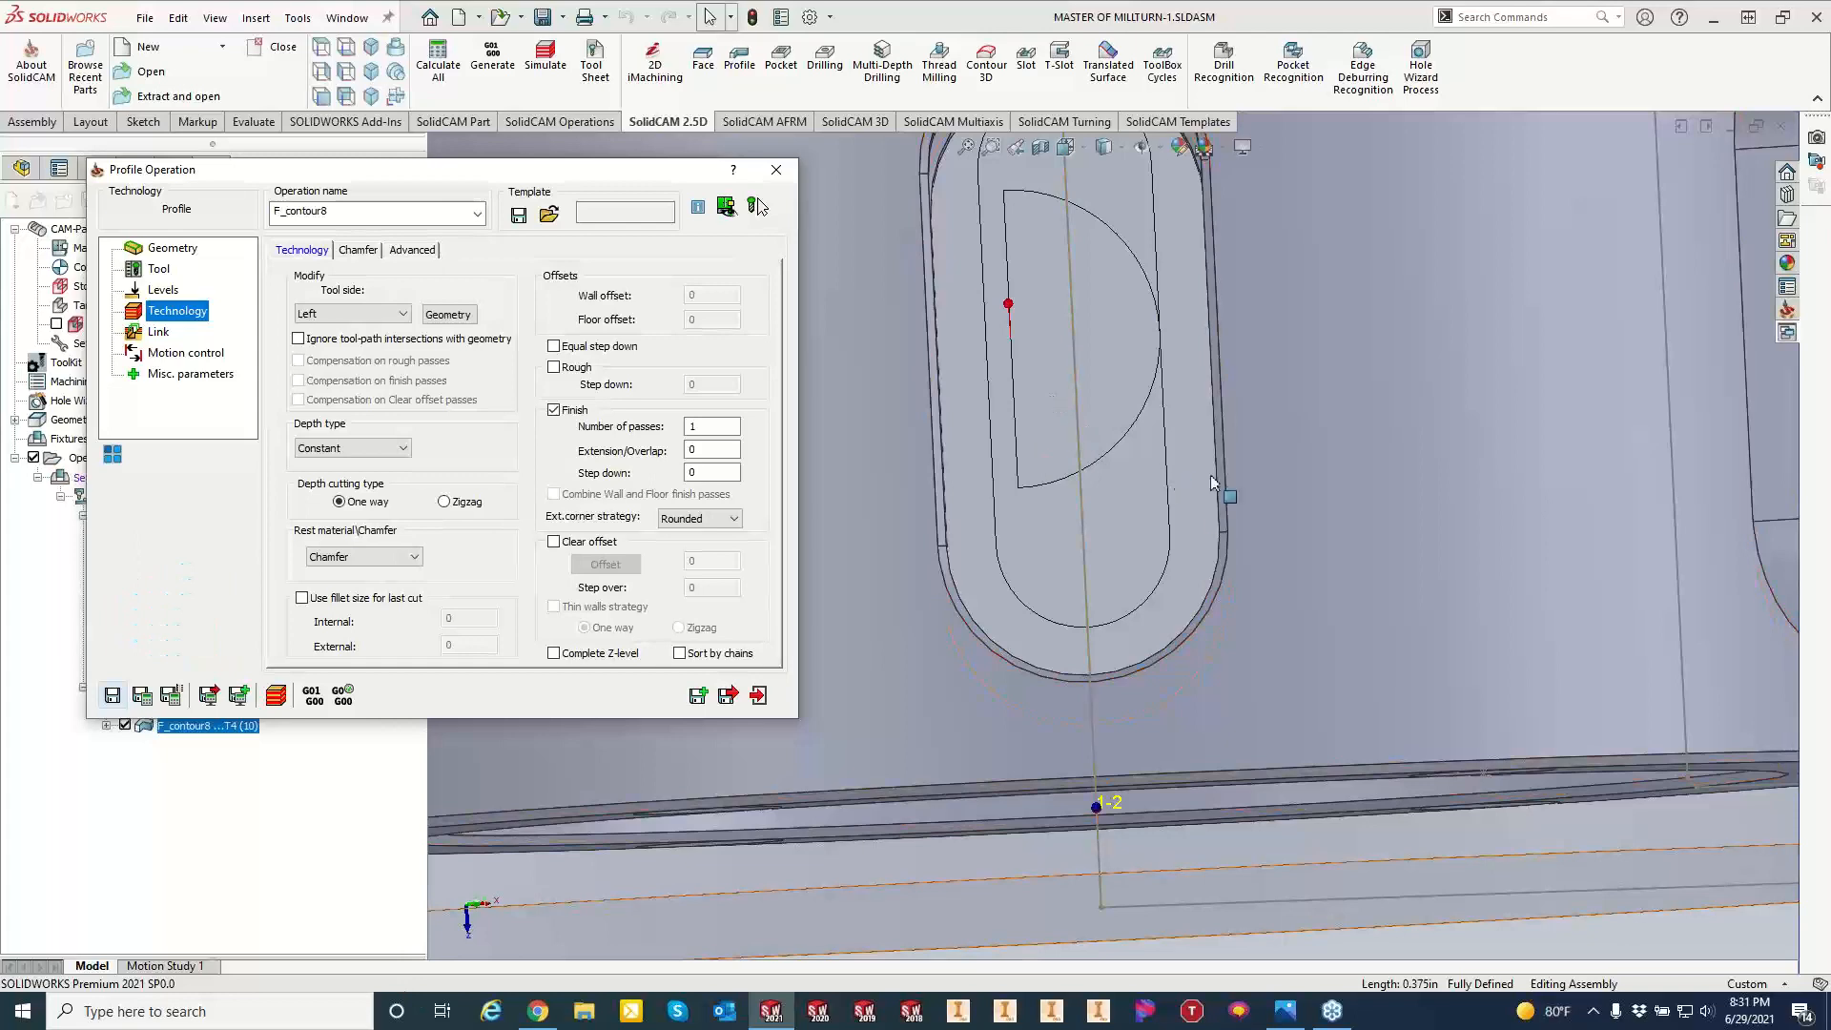
# Define a new wrapped geometry chain around the slot's chamfer edge and assign it to the profile operation.
pyautogui.moveTo(1223, 467); pyautogui.dragTo(1211, 95, button='middle')
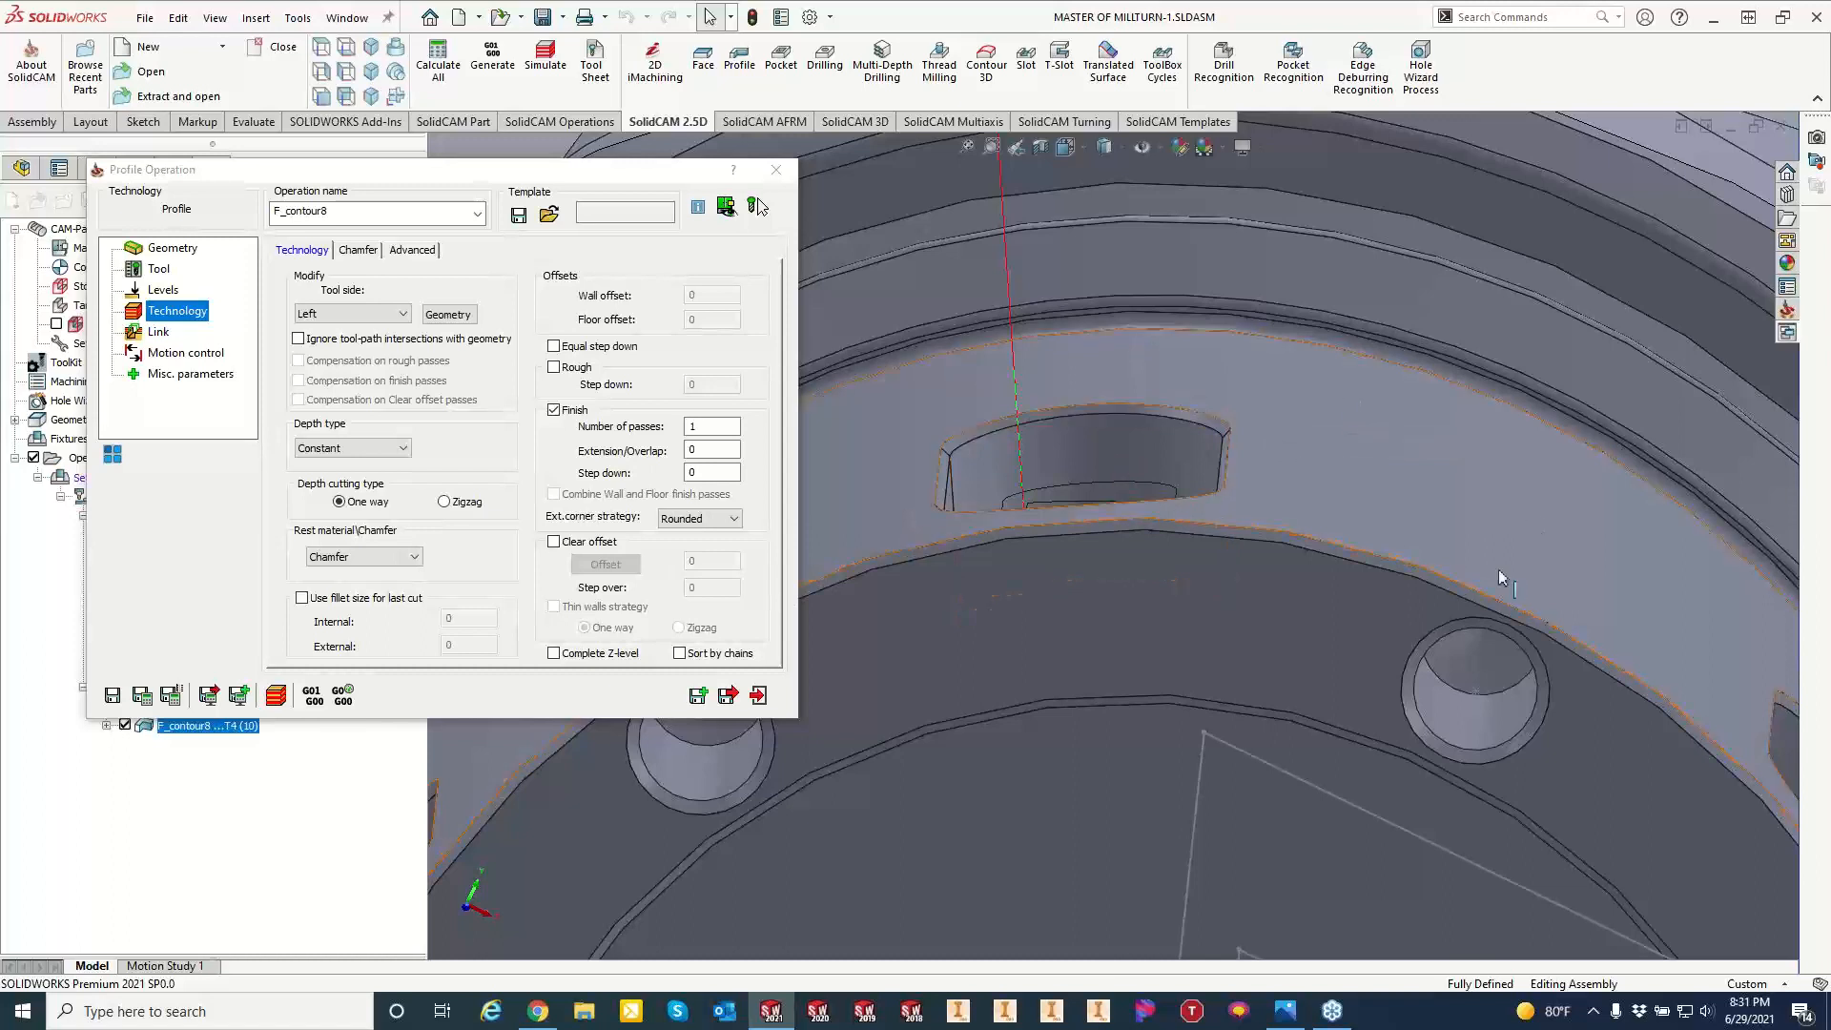
pyautogui.click(172, 249)
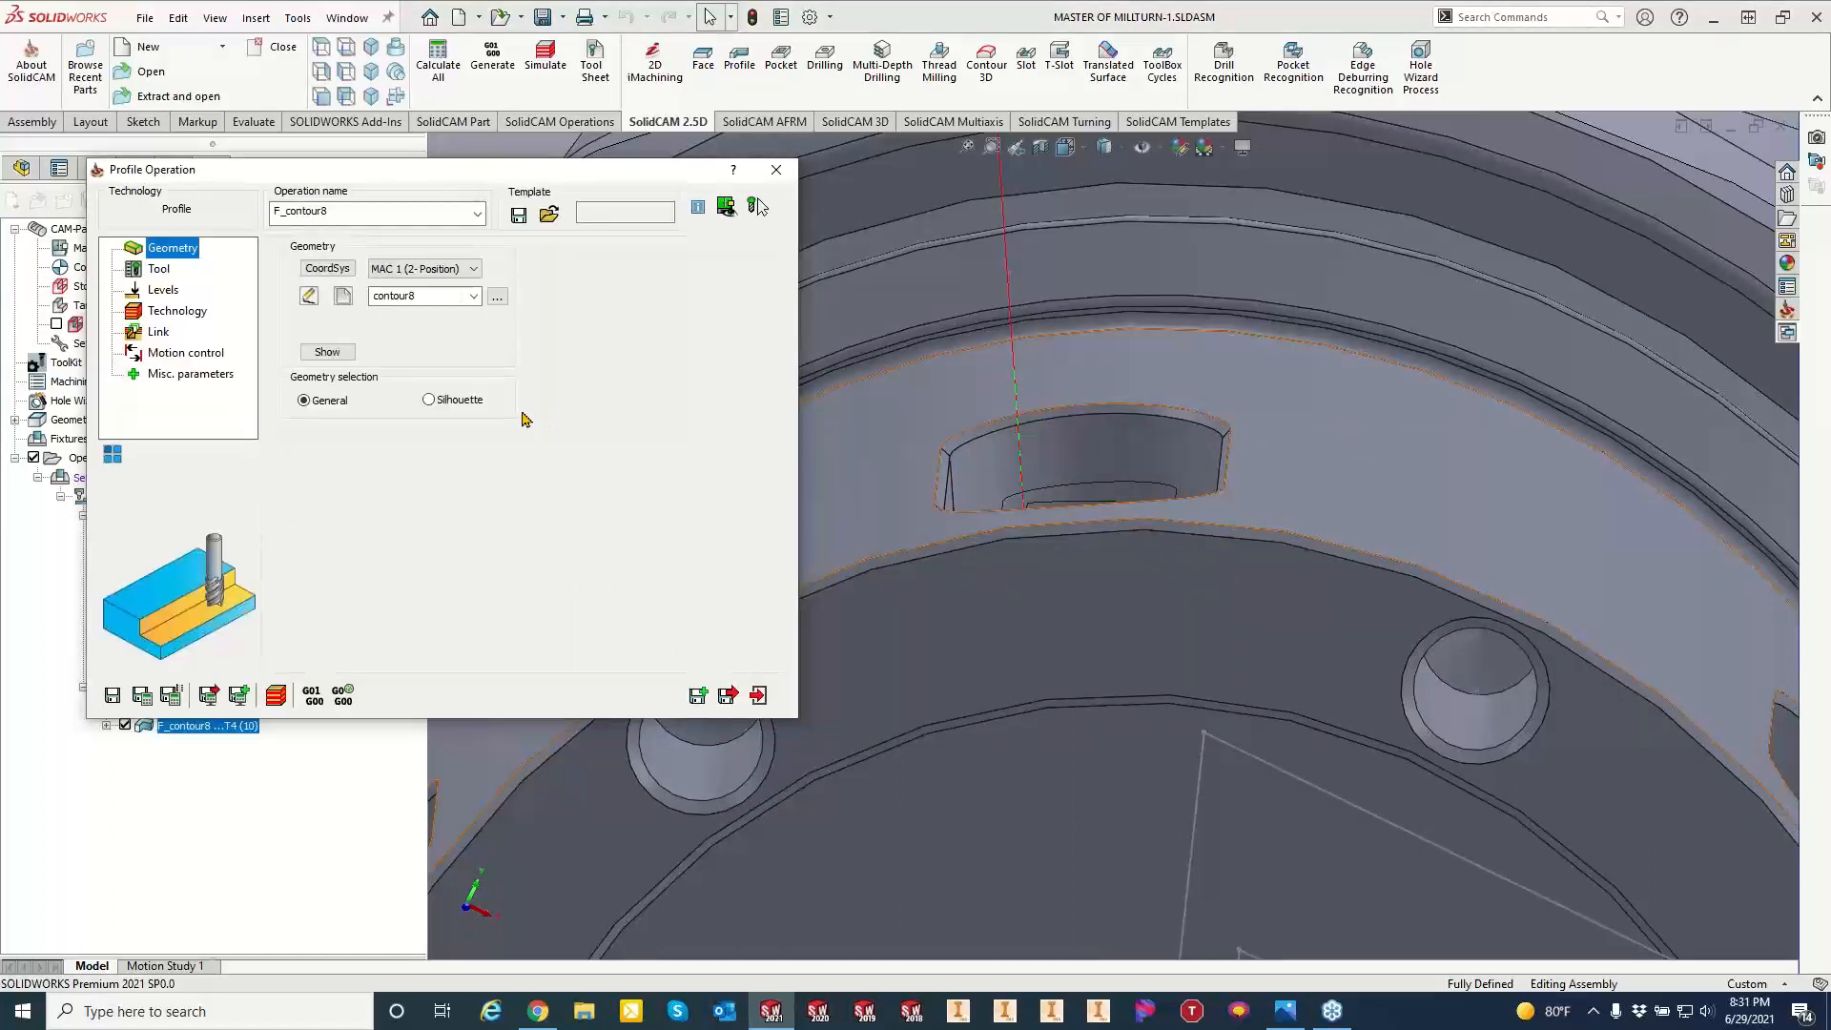
pyautogui.click(343, 296)
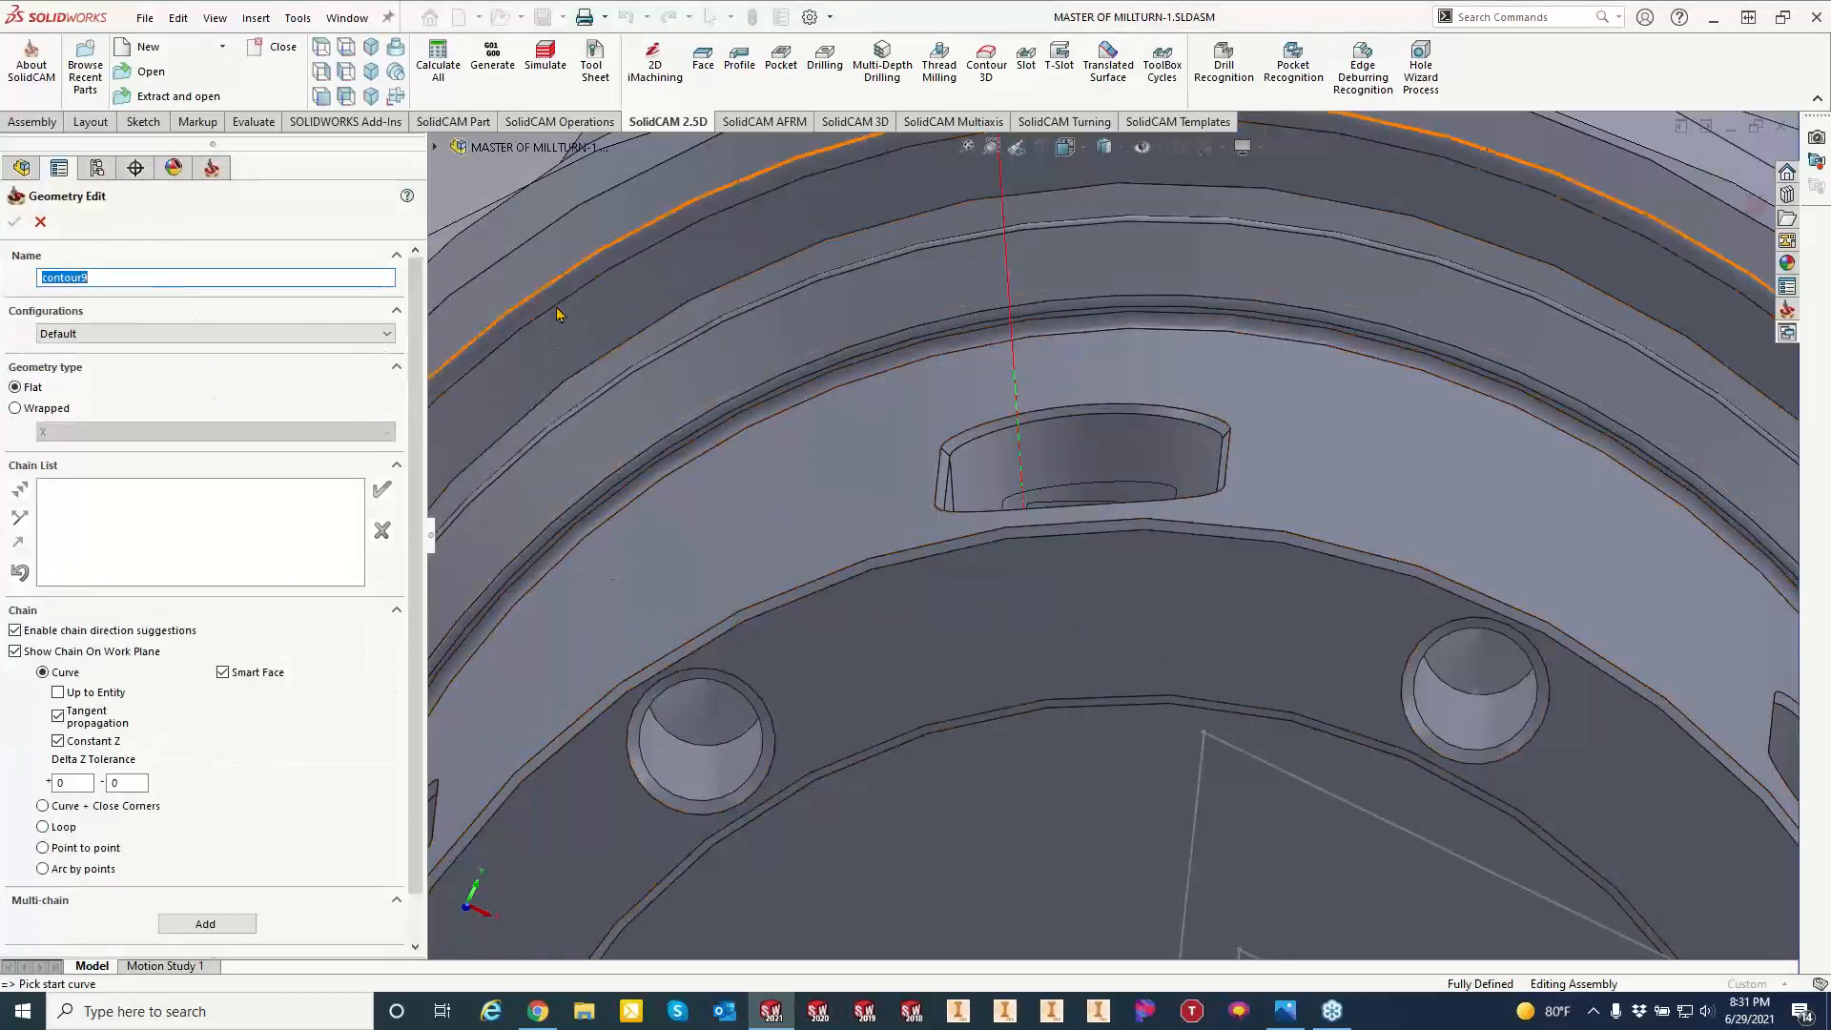
pyautogui.click(16, 409)
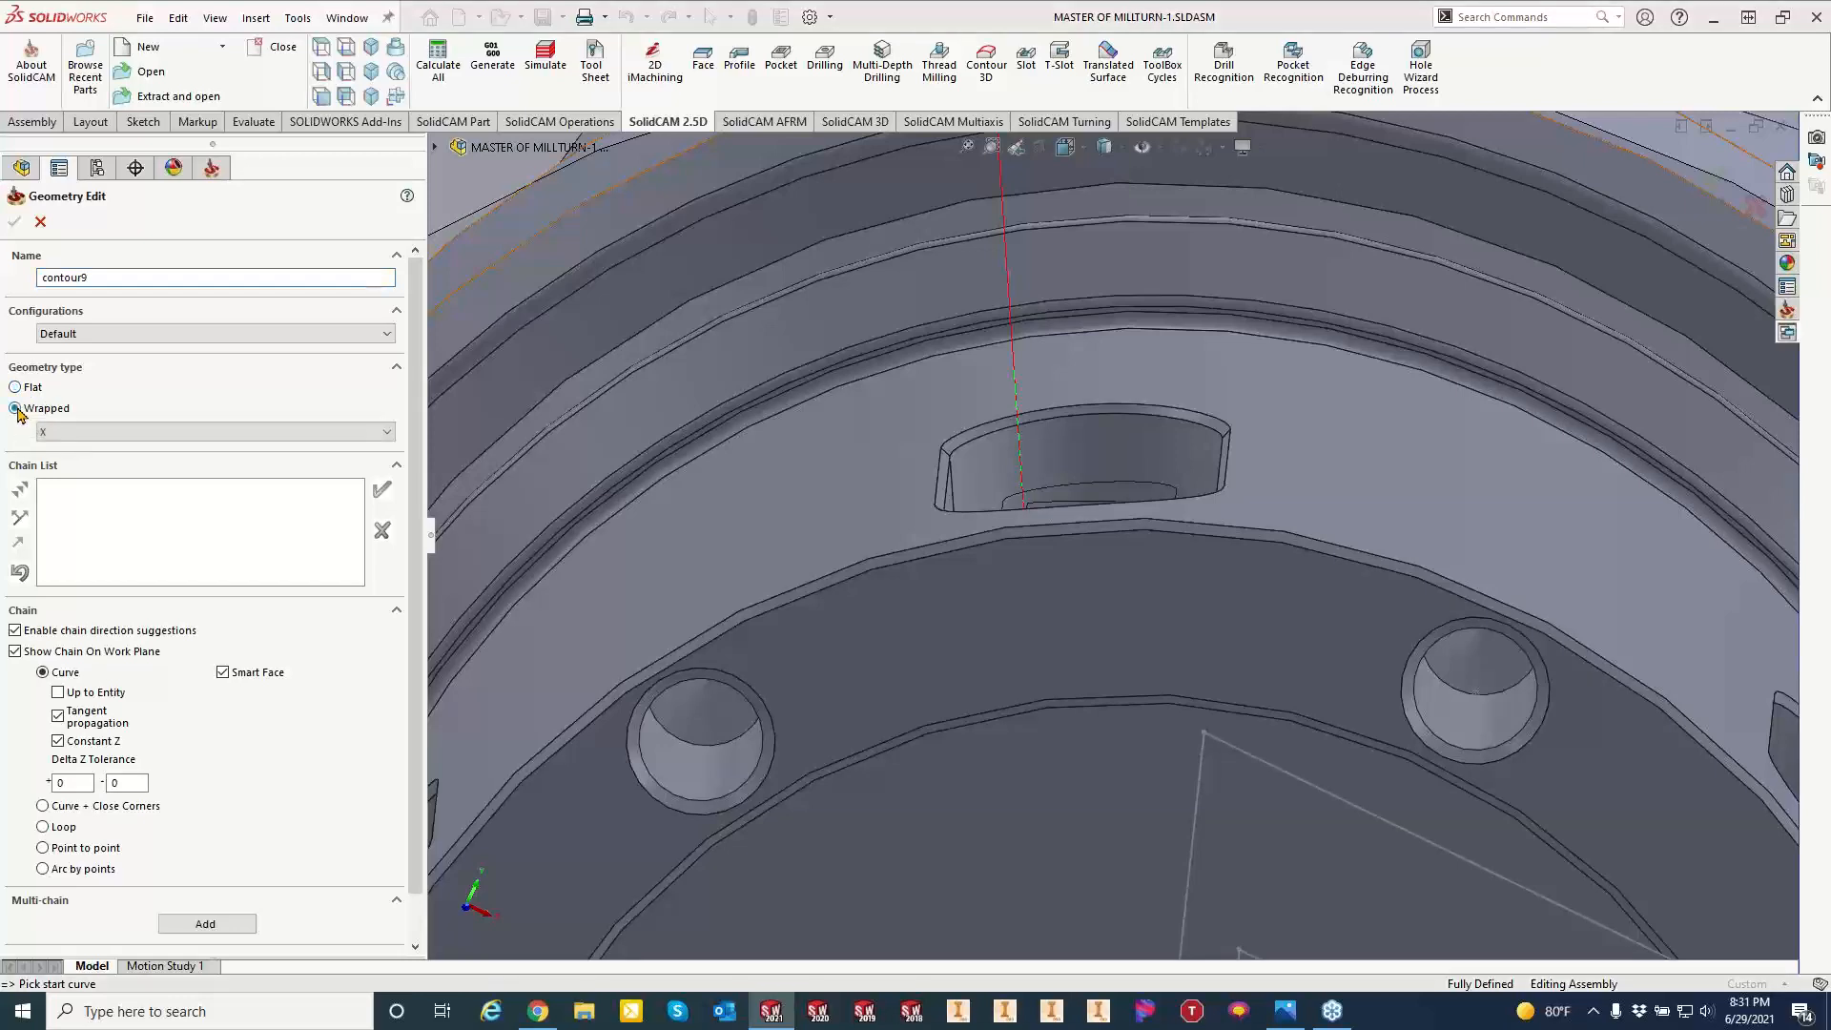
pyautogui.moveTo(1271, 506); pyautogui.dragTo(1164, 488, button='middle')
pyautogui.click(1168, 489)
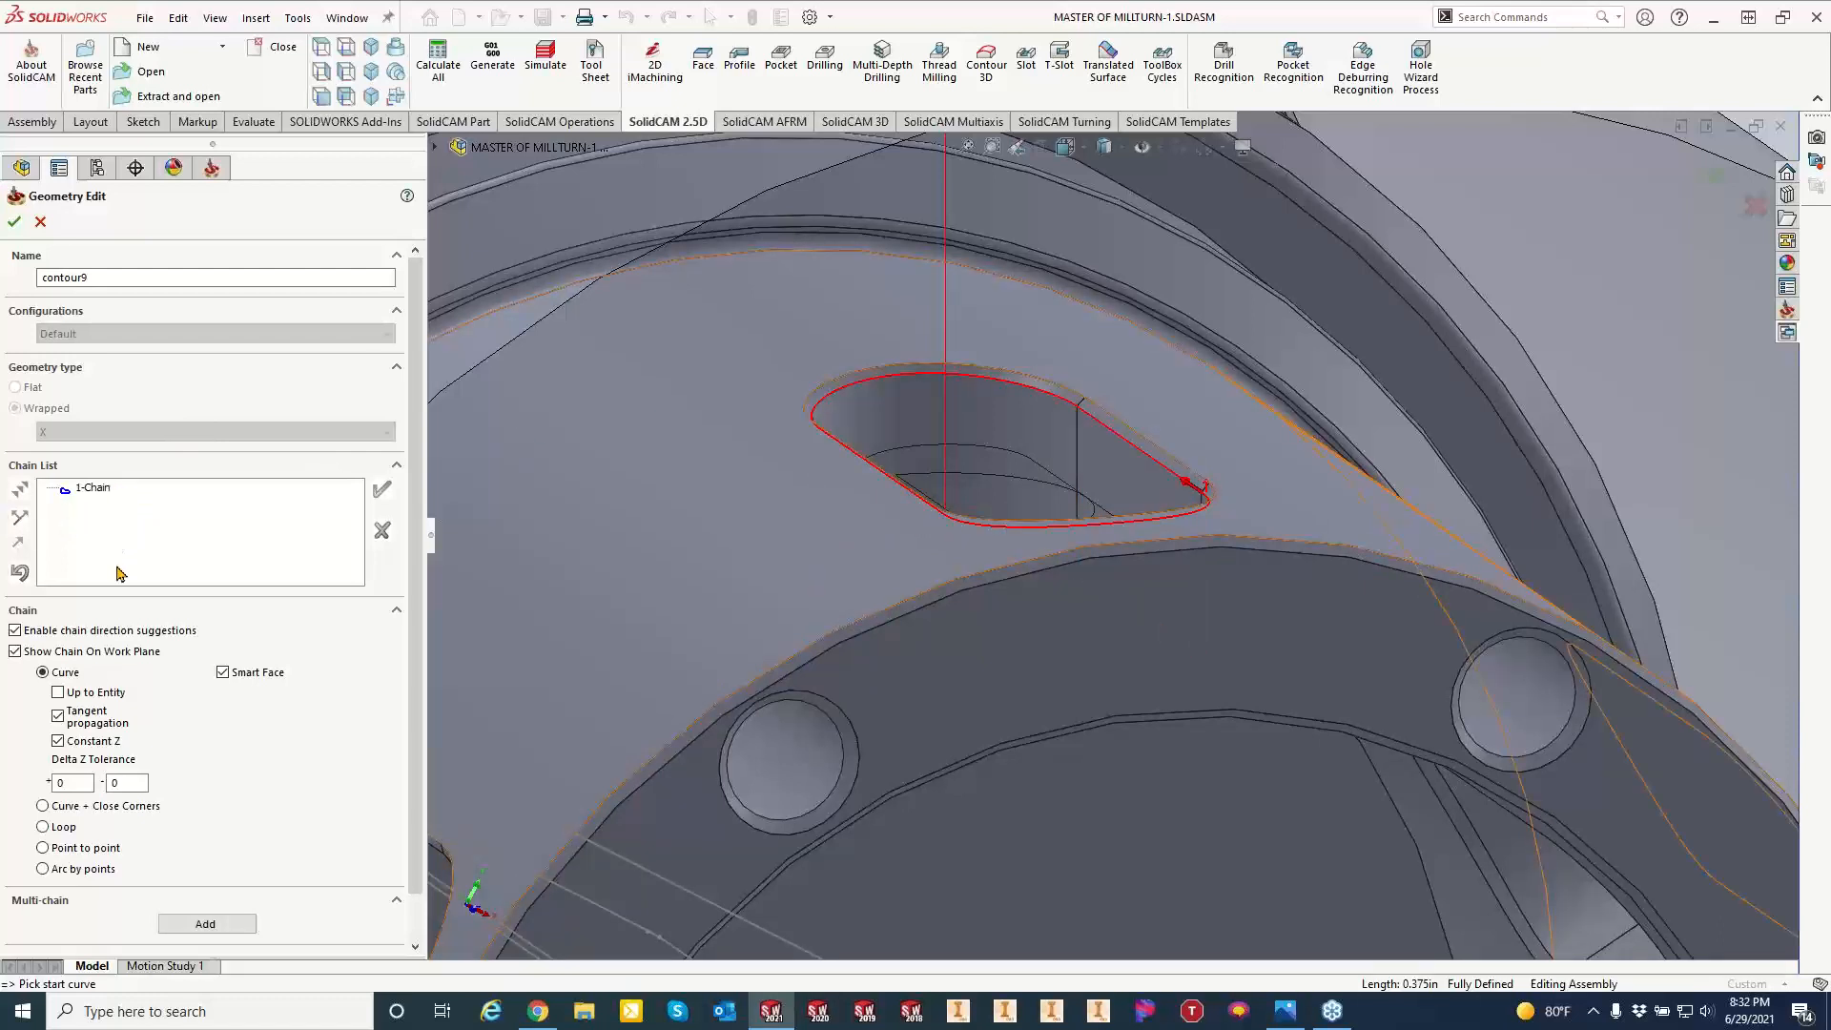
pyautogui.click(14, 221)
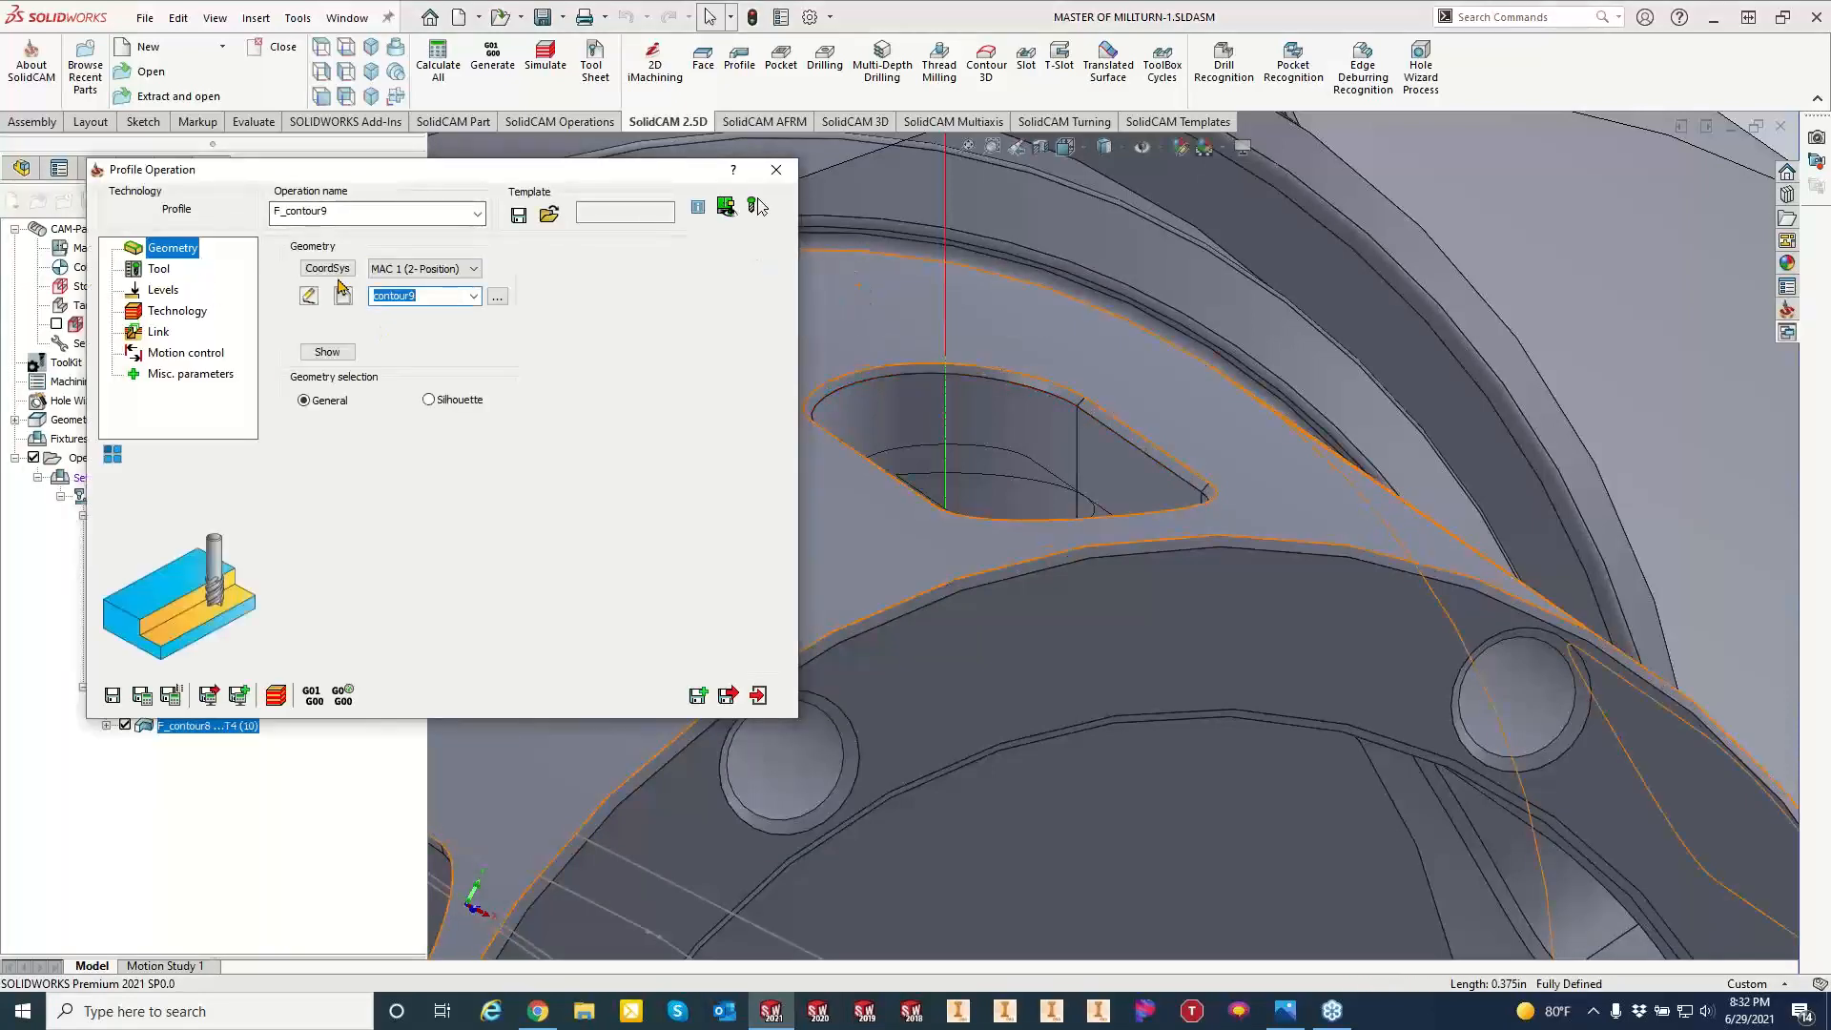
# Review the levels and technology settings of the profile operation, and save and calculate it with the wrapped geometry.
pyautogui.click(162, 290)
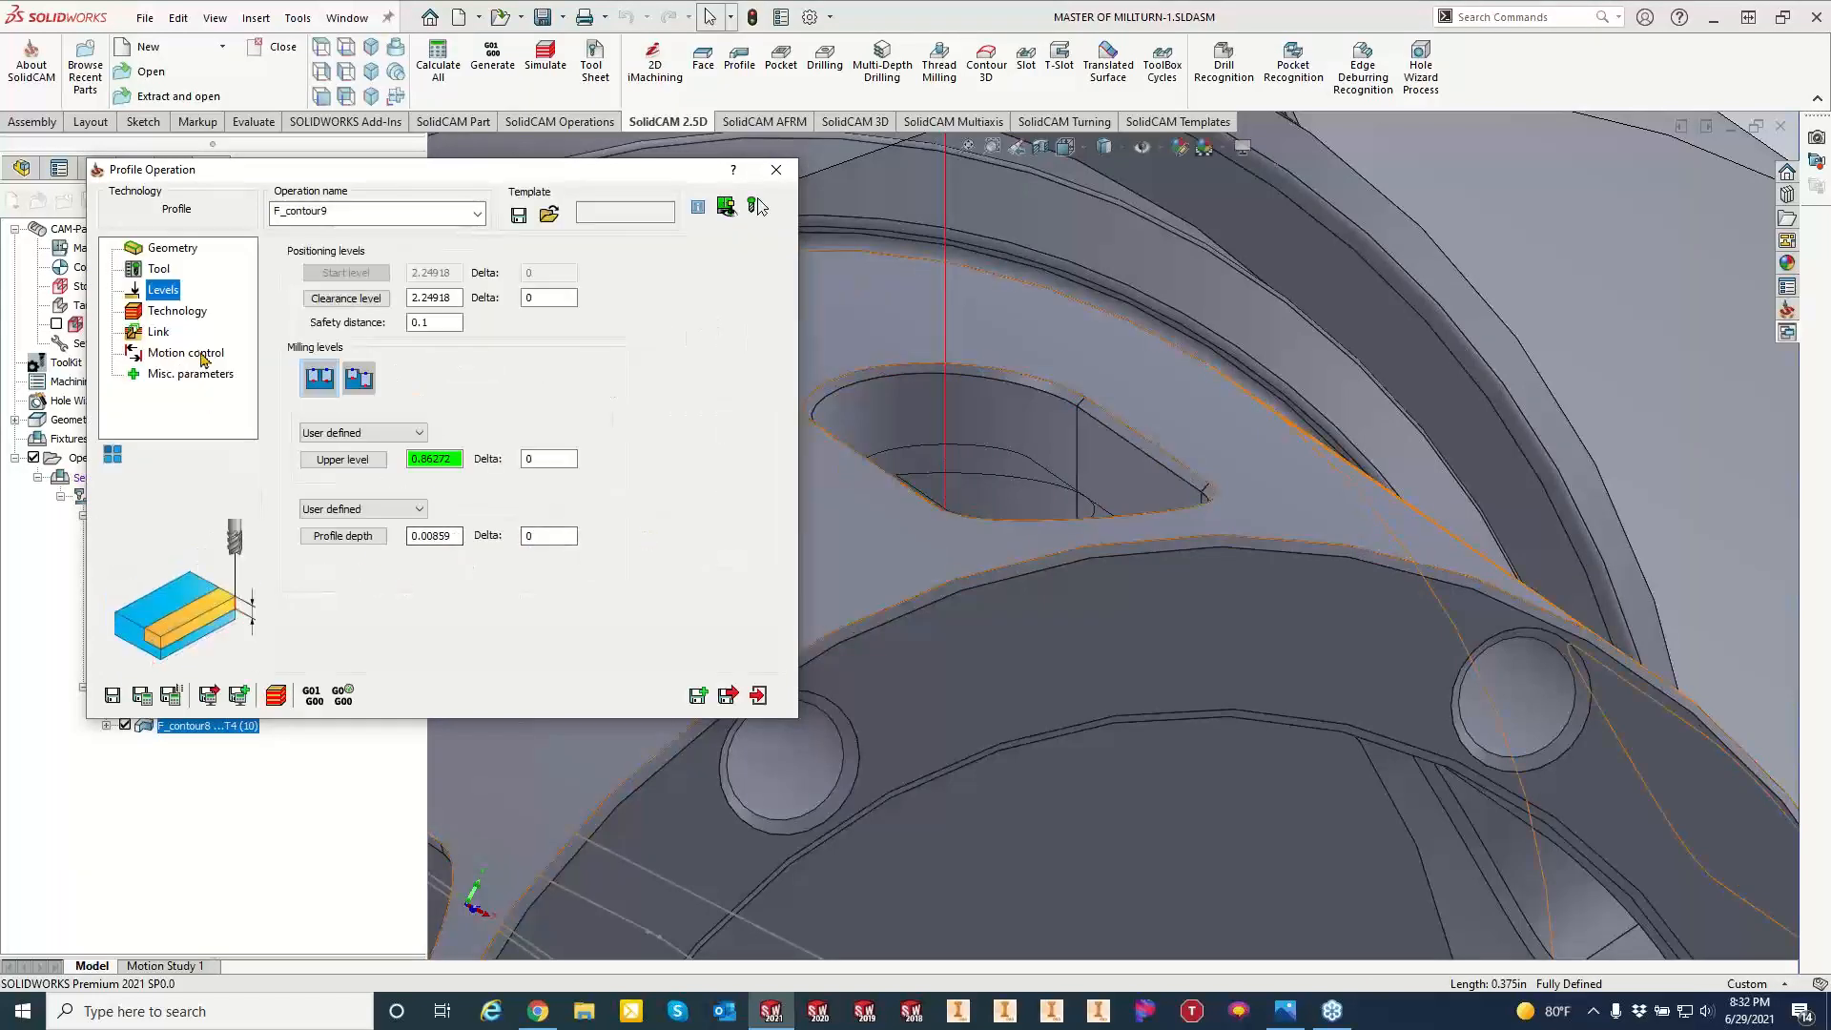
pyautogui.click(177, 311)
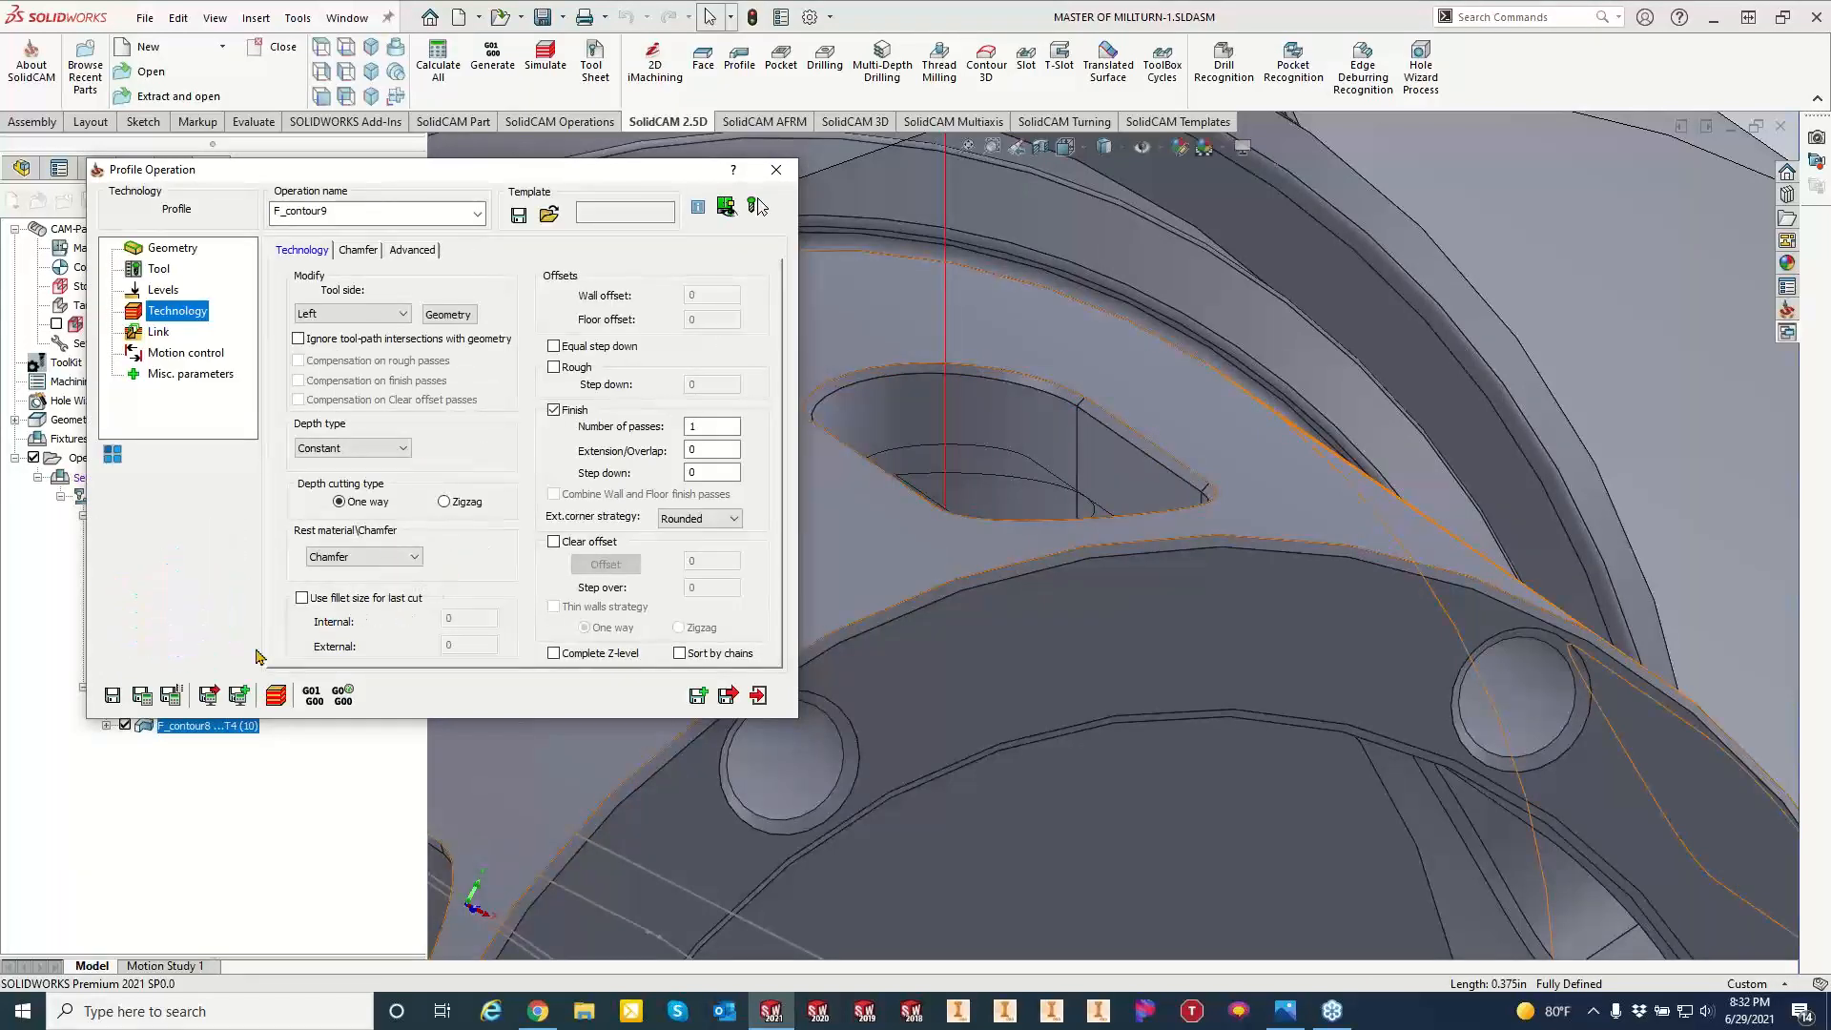
pyautogui.click(143, 697)
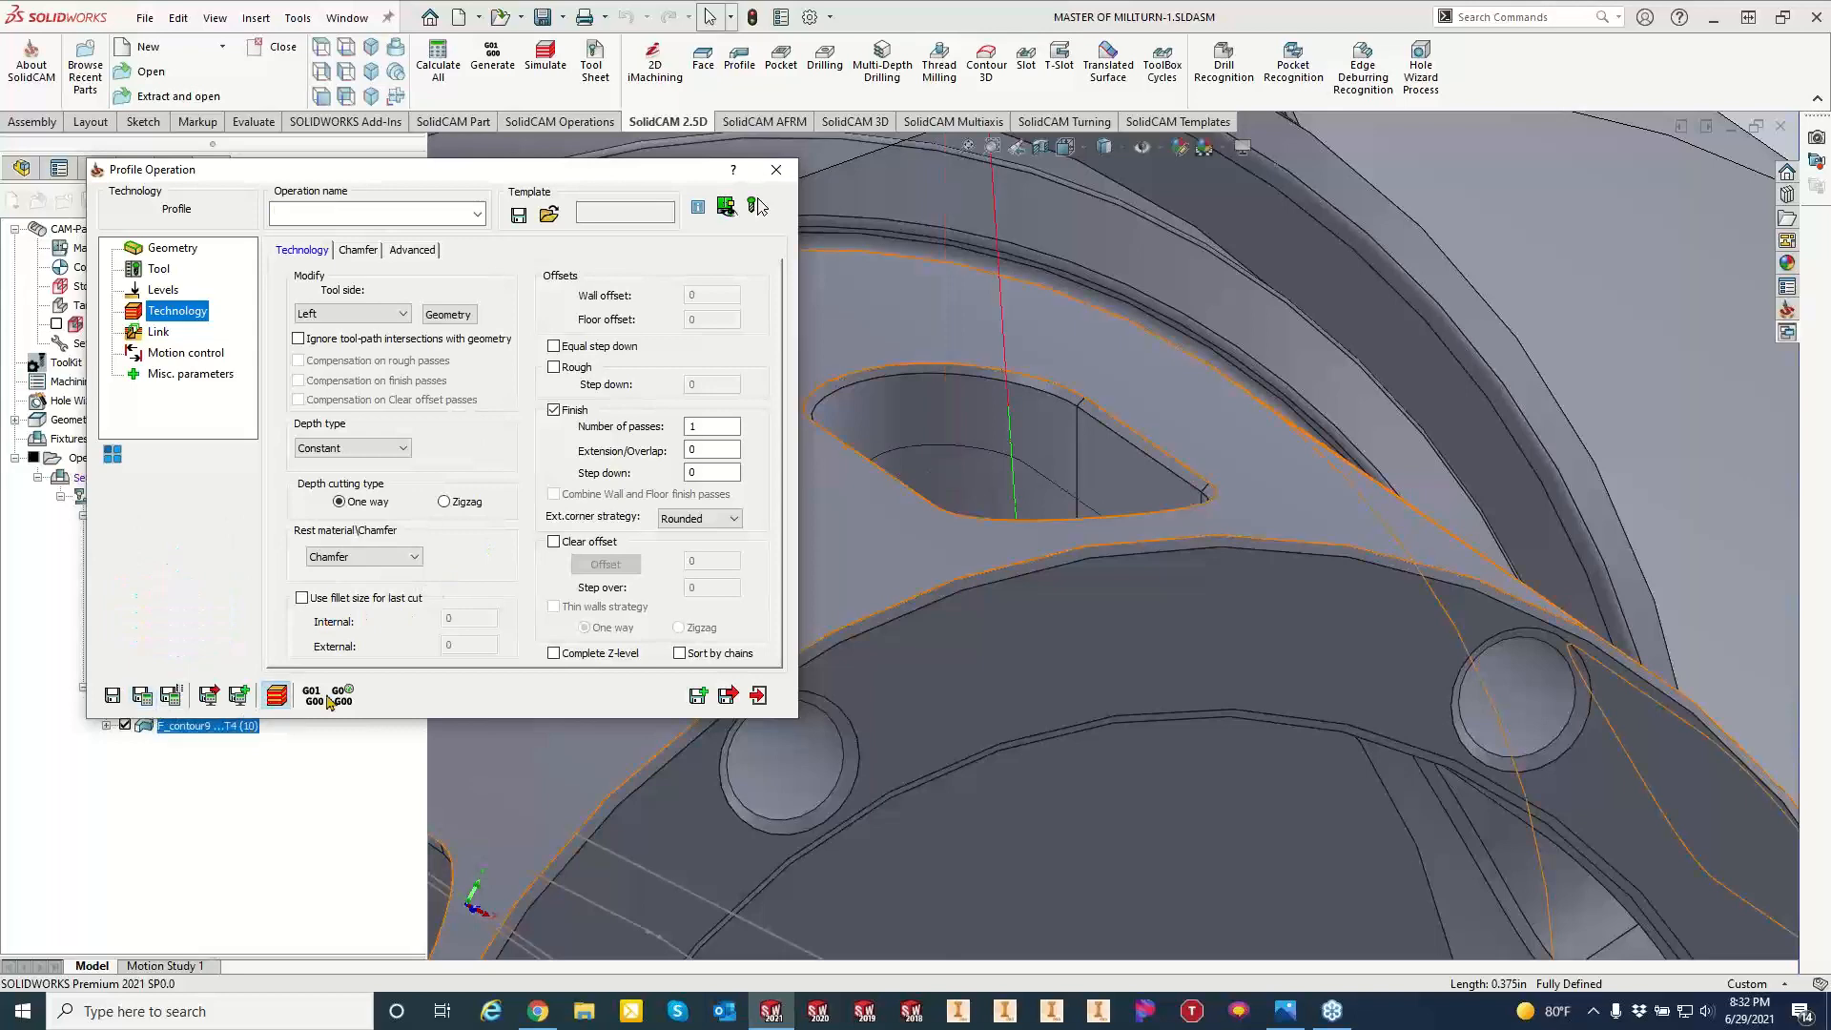
# Run a SolidVerify simulation of the wrapped chamfering operation, examine the slot's edge up close, and close the simulation.
pyautogui.click(330, 699)
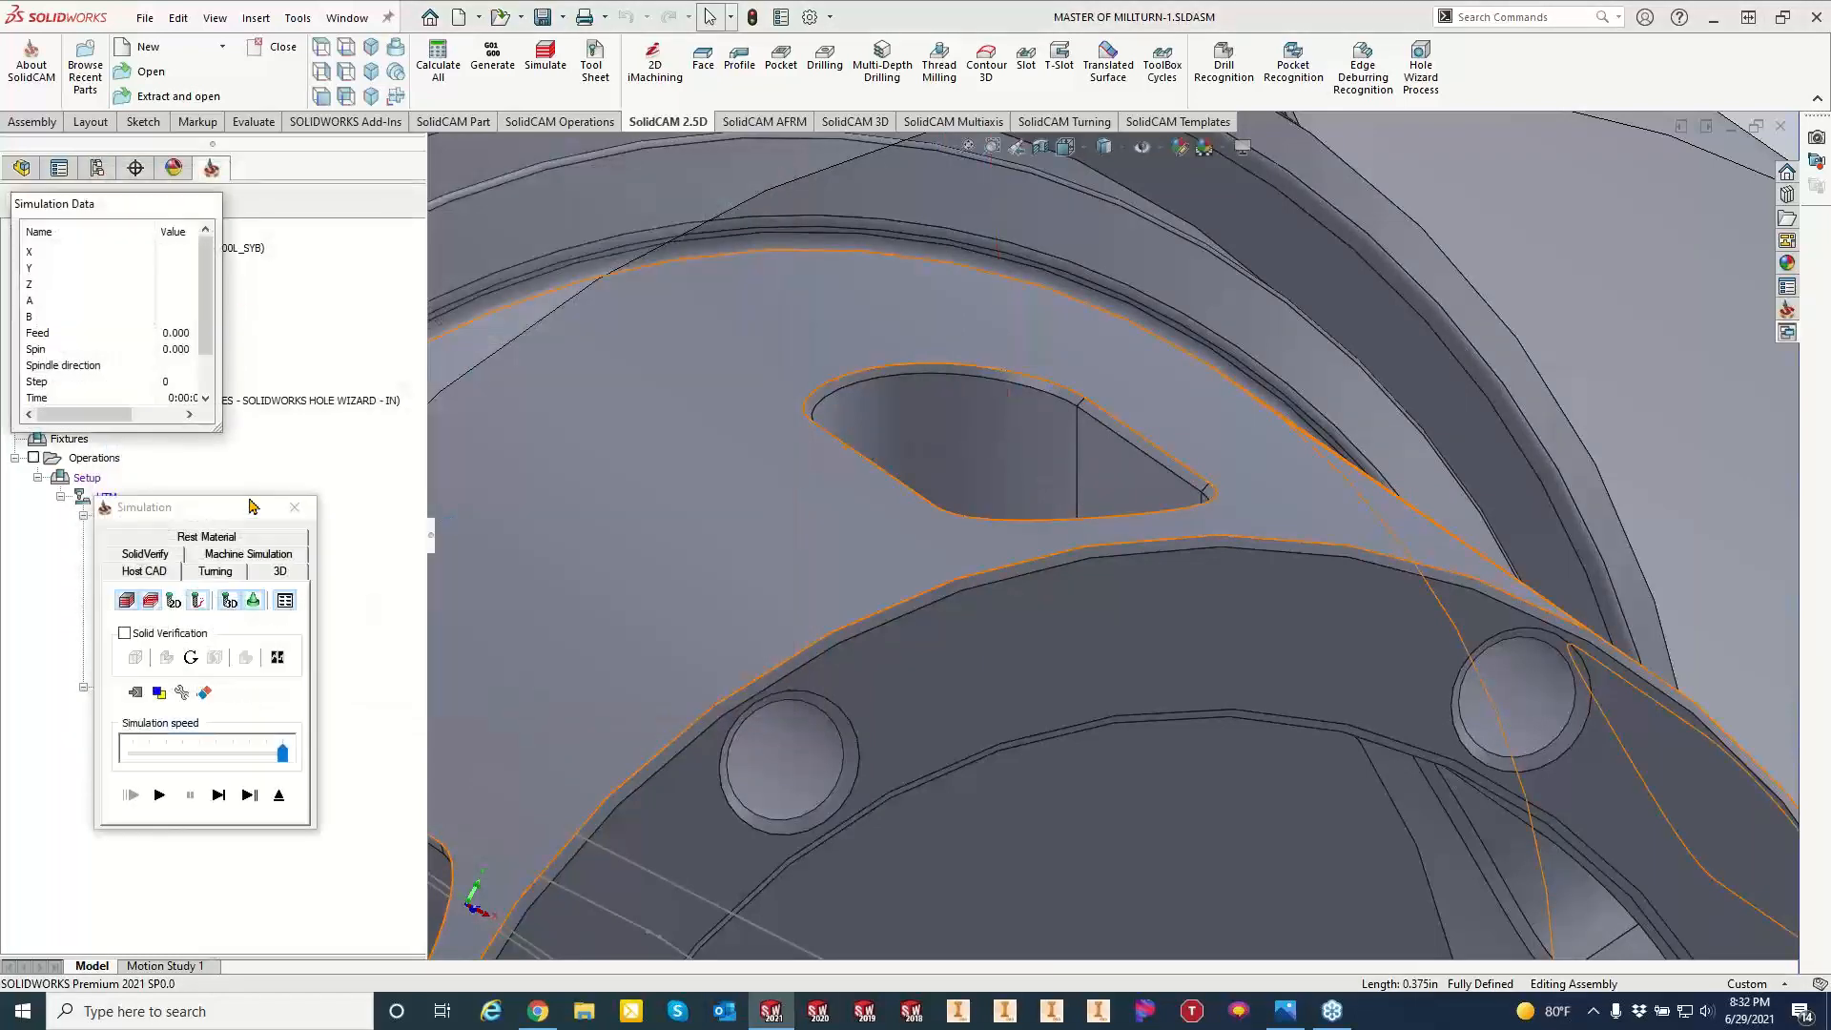
pyautogui.click(154, 556)
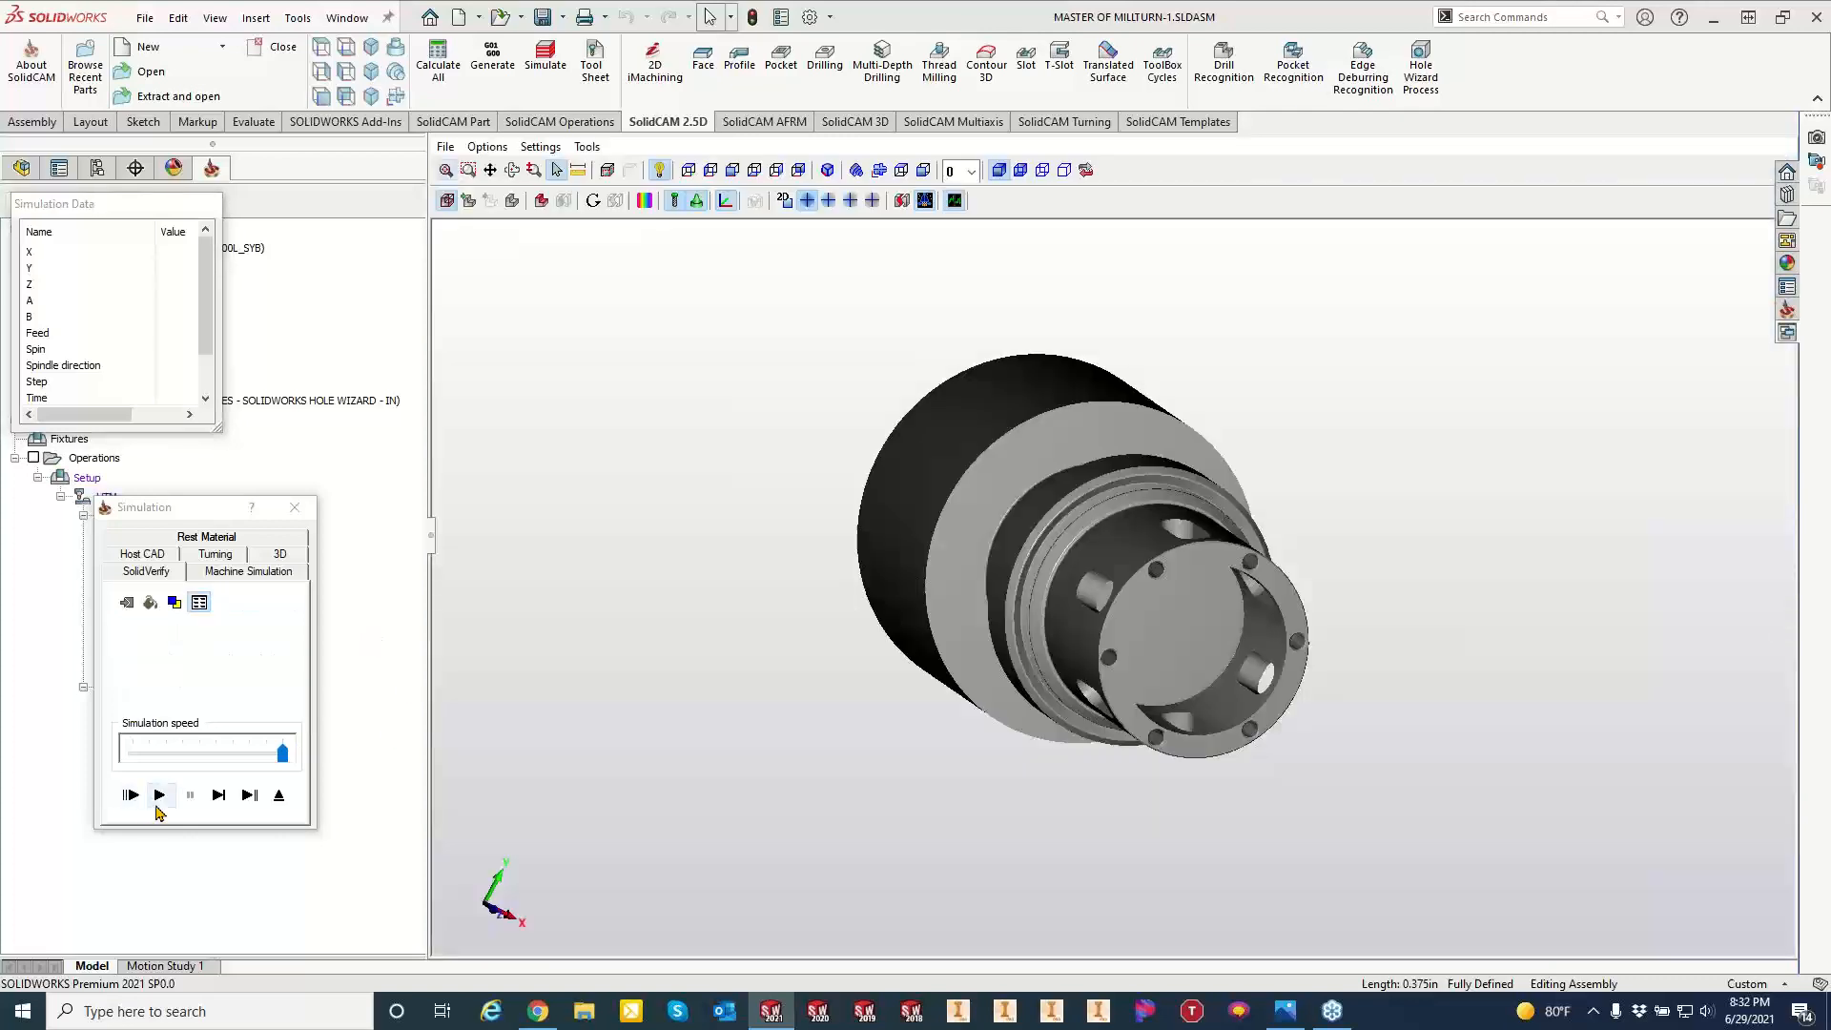
pyautogui.click(158, 794)
pyautogui.scroll(8, 1230, 527)
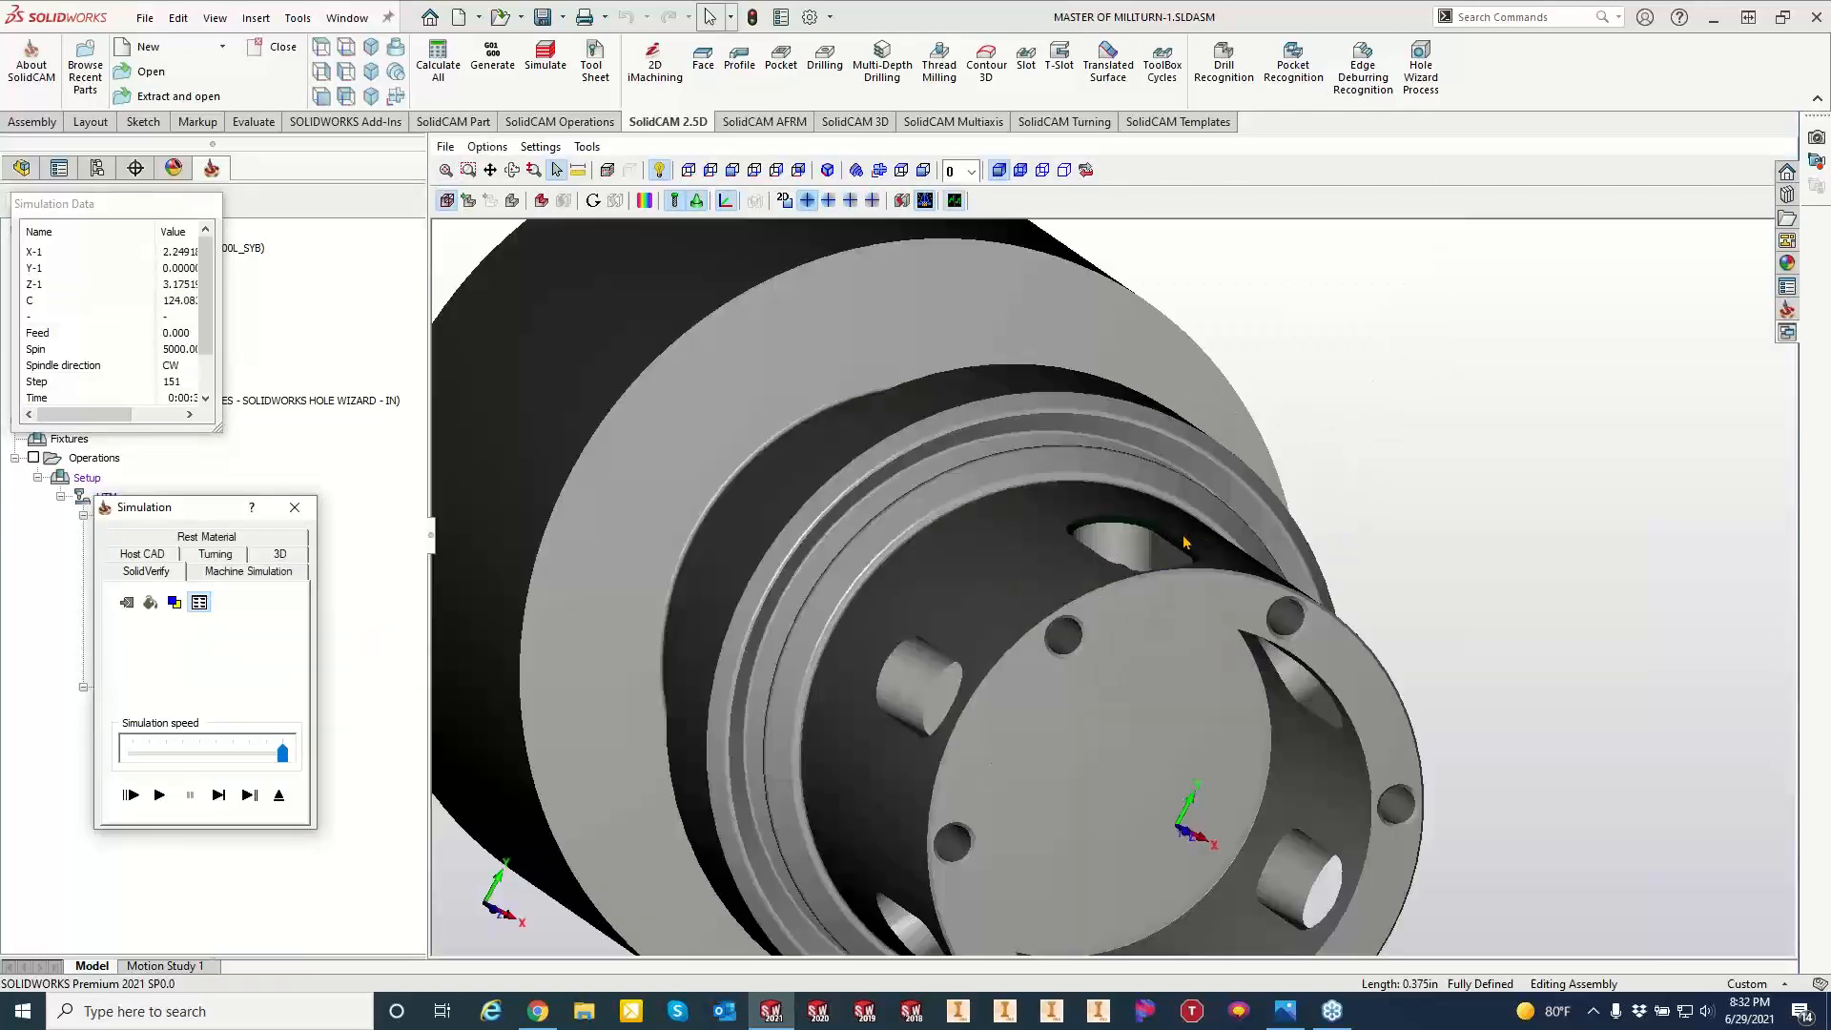
pyautogui.moveTo(1148, 605); pyautogui.dragTo(1189, 645, button='middle')
pyautogui.scroll(-5, 1355, 752)
pyautogui.scroll(8, 1427, 811)
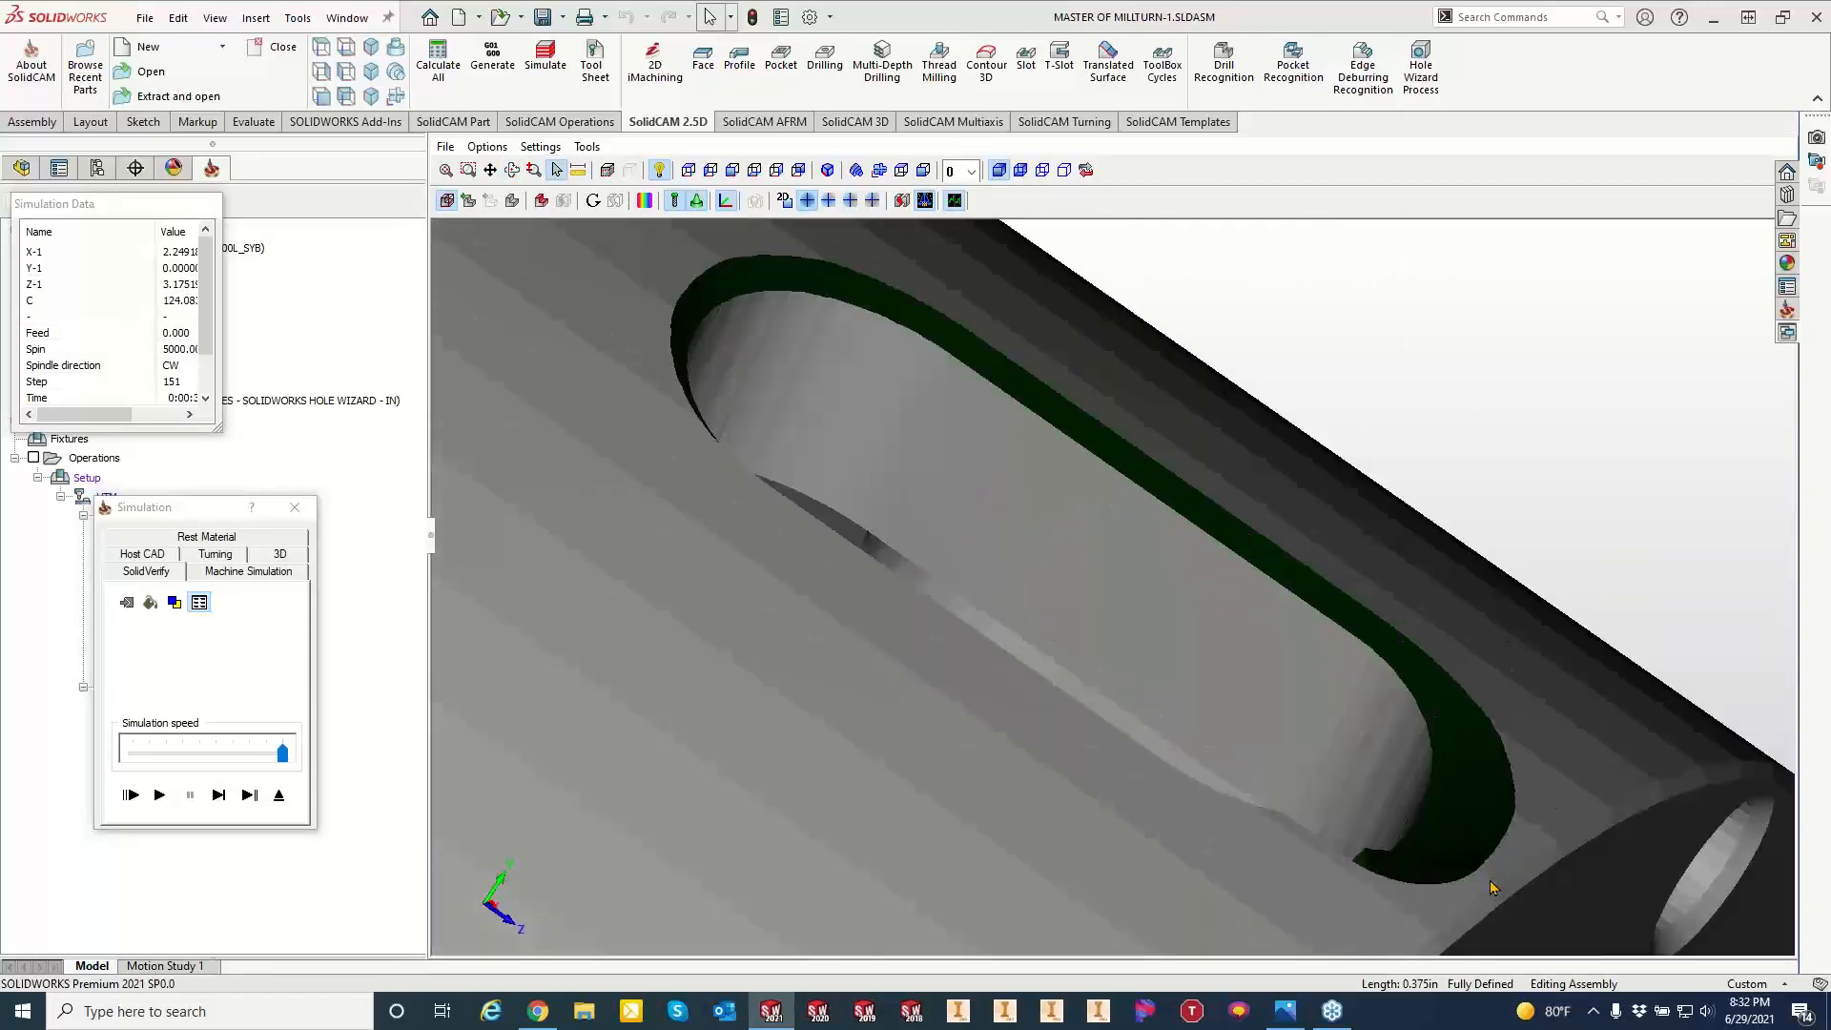
pyautogui.moveTo(1494, 888); pyautogui.dragTo(1459, 860, button='middle')
pyautogui.click(295, 507)
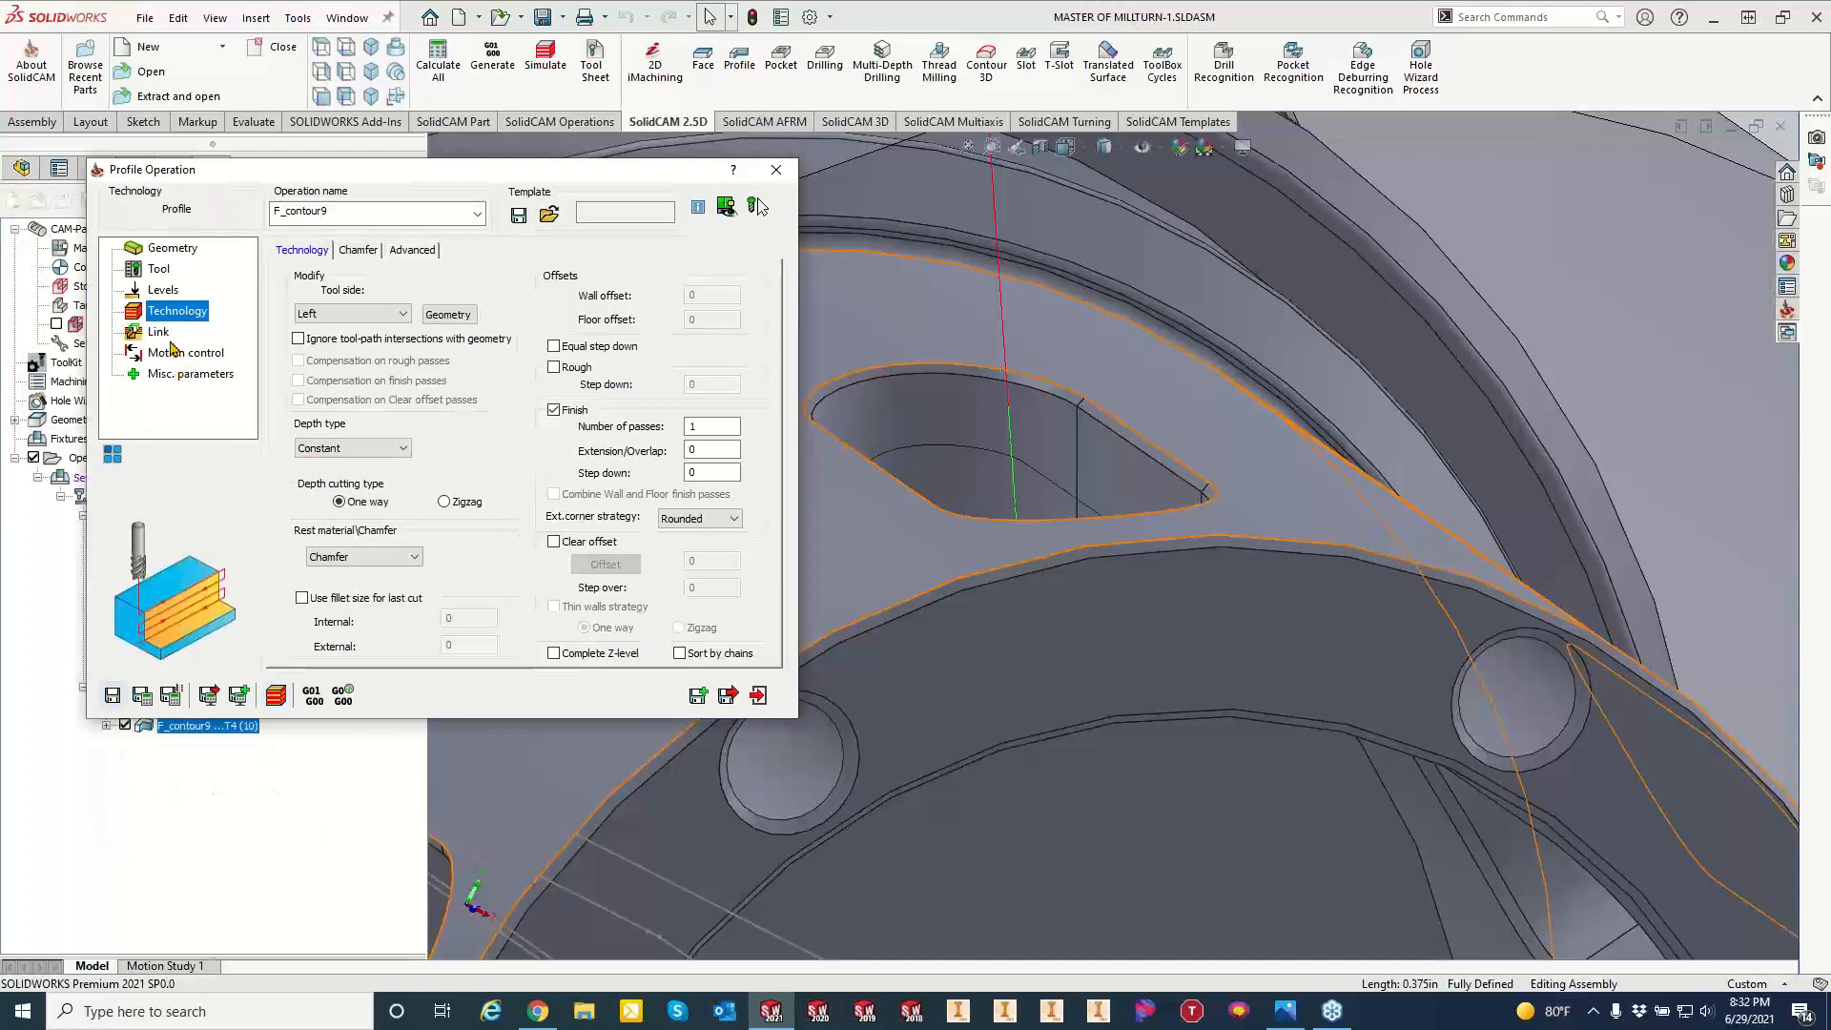
# Set the operation's lead-in to None and make the lead-out the same as the lead-in.
pyautogui.click(157, 332)
pyautogui.click(391, 405)
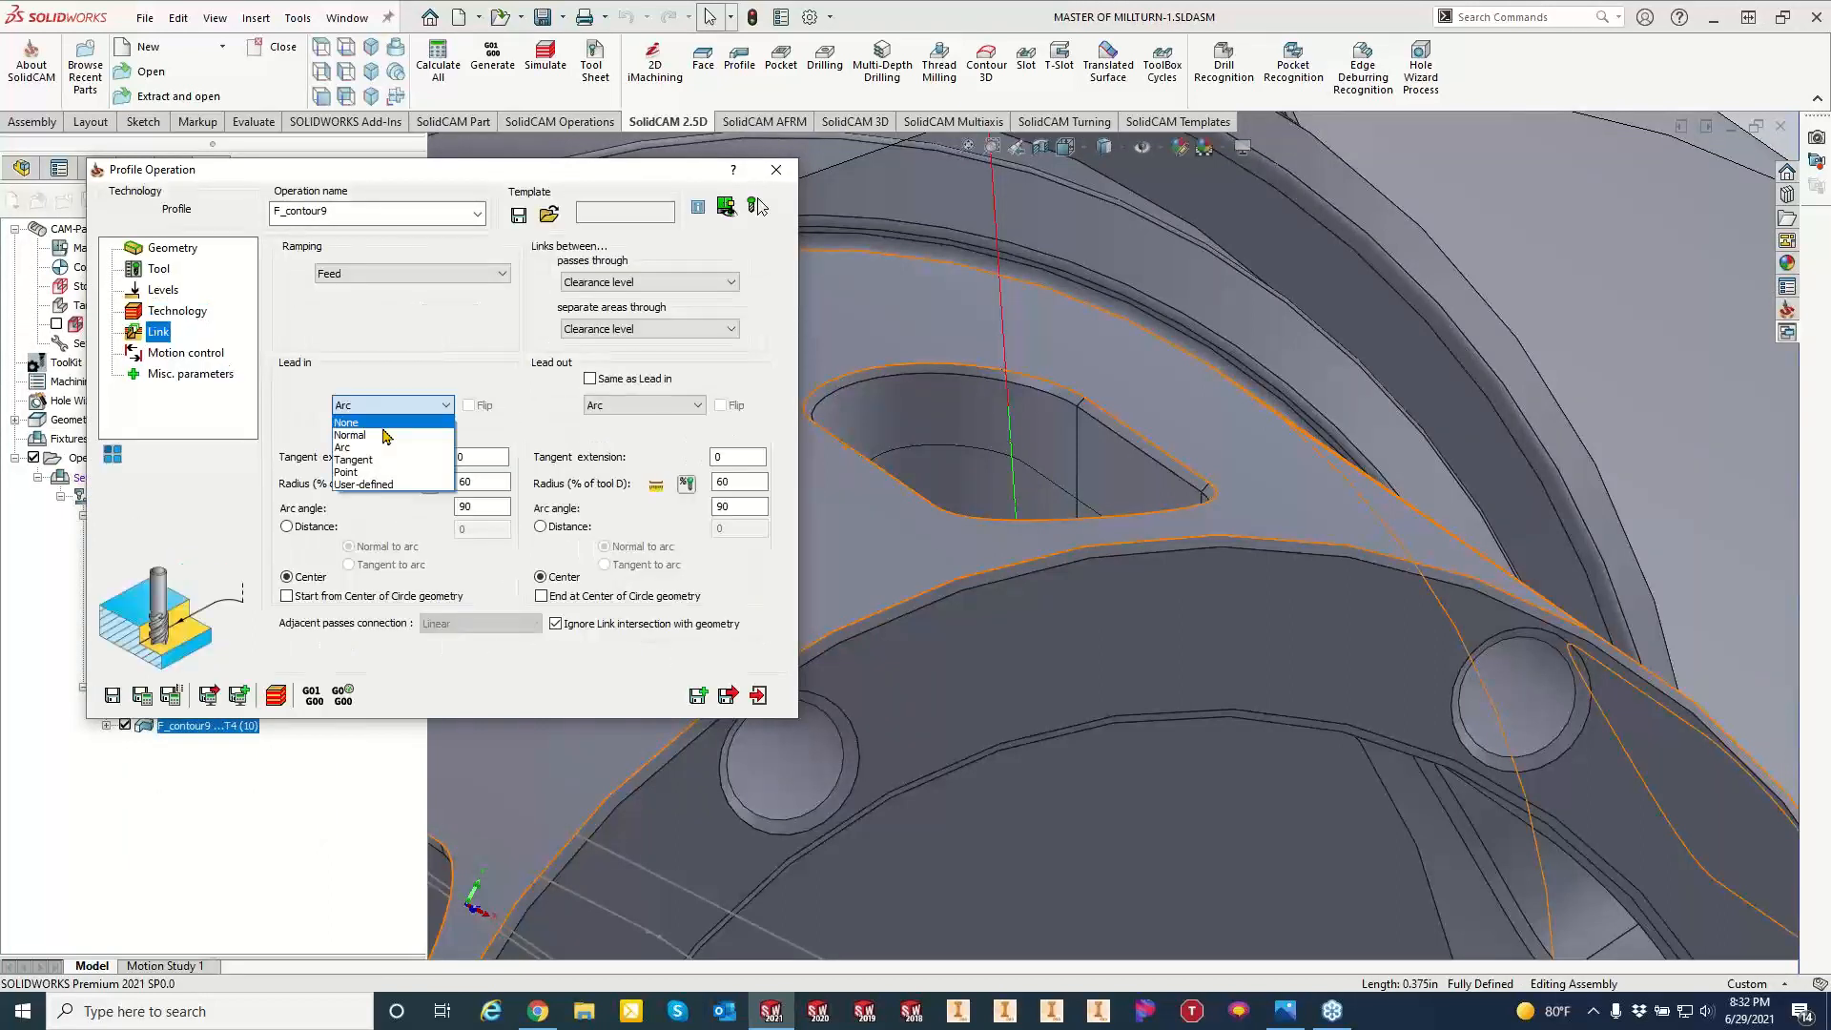
pyautogui.click(603, 415)
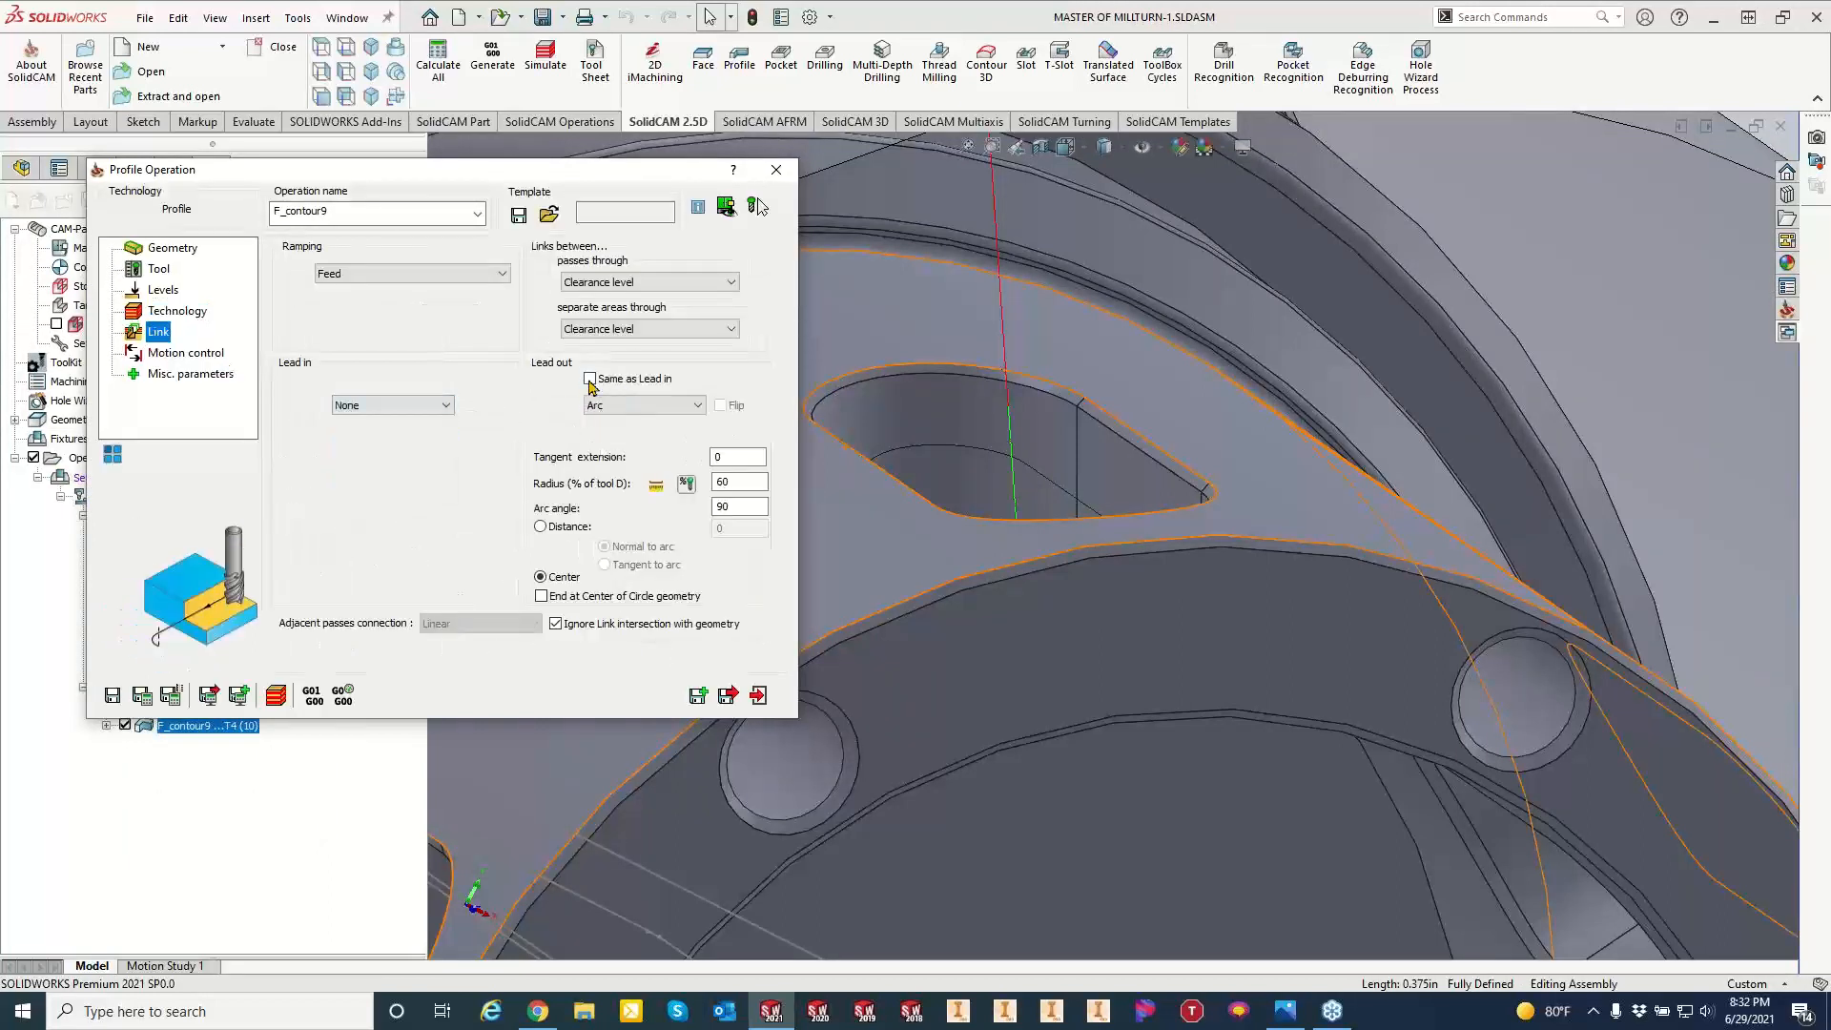
pyautogui.click(604, 379)
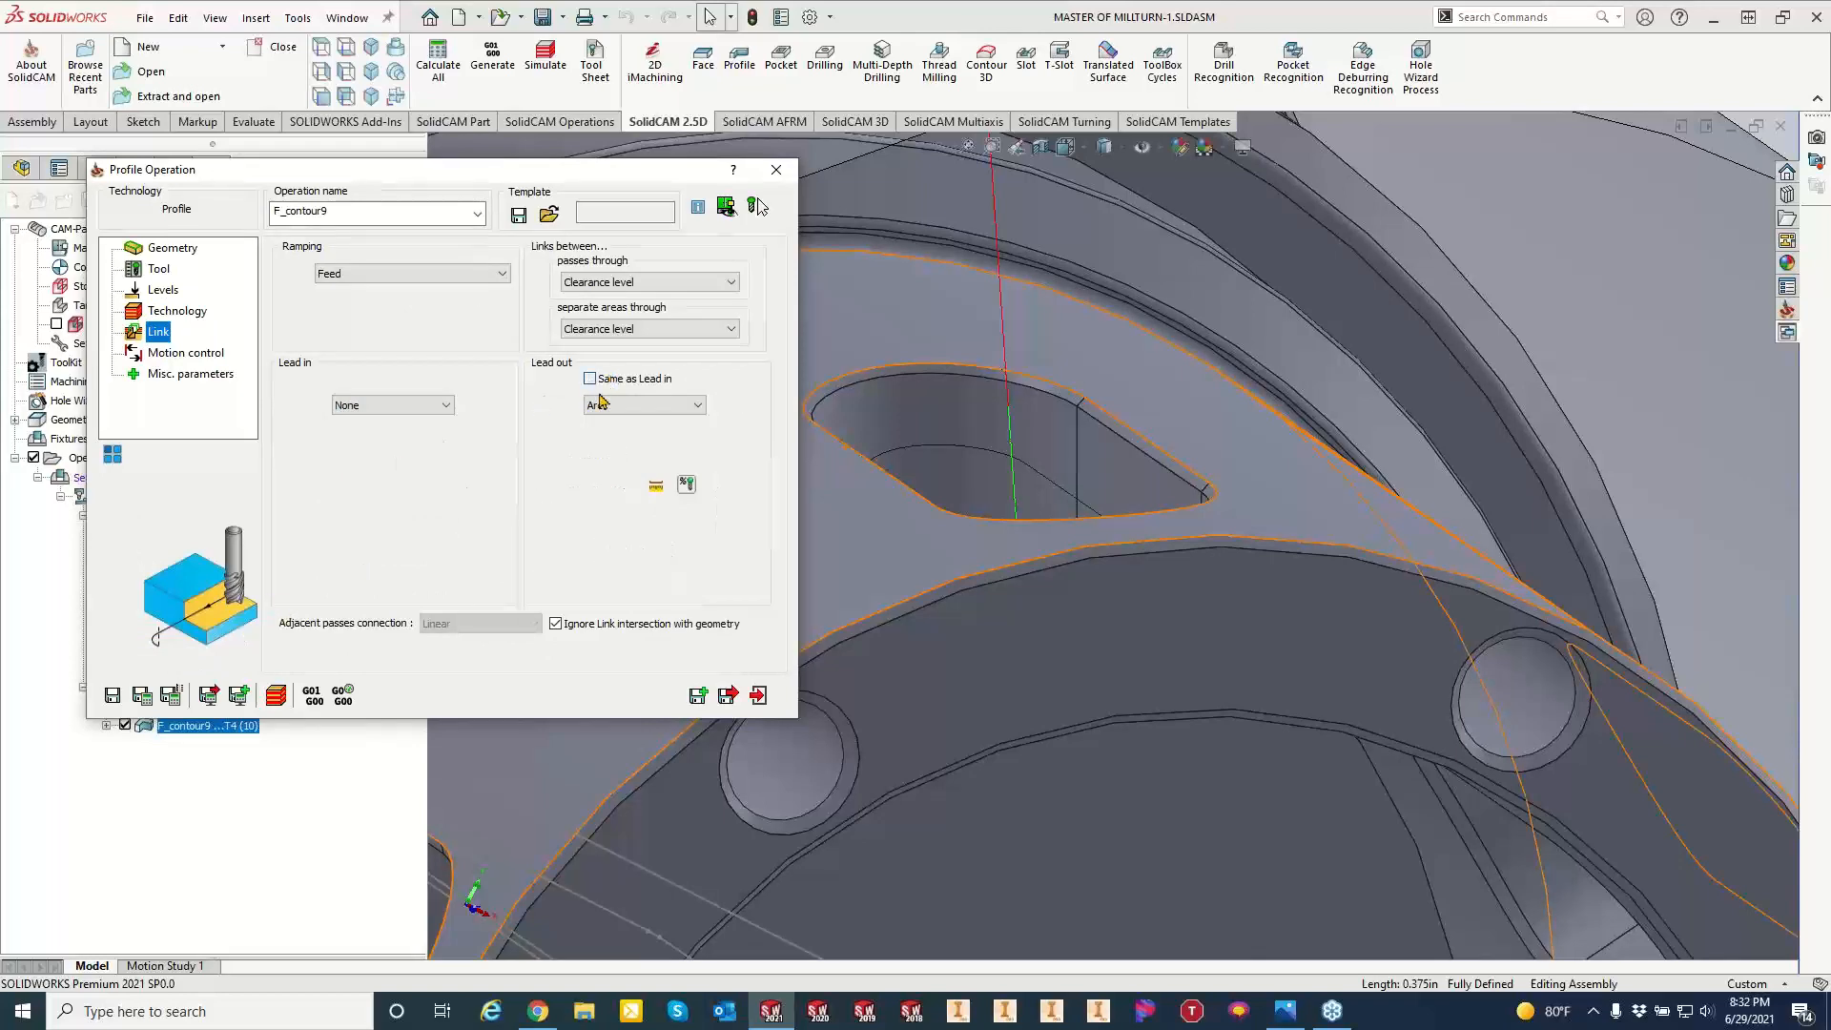
# Simulate the operation in SolidVerify, stepping through the first moves before playing the rest, and examine the chamfered slot.
pyautogui.click(276, 694)
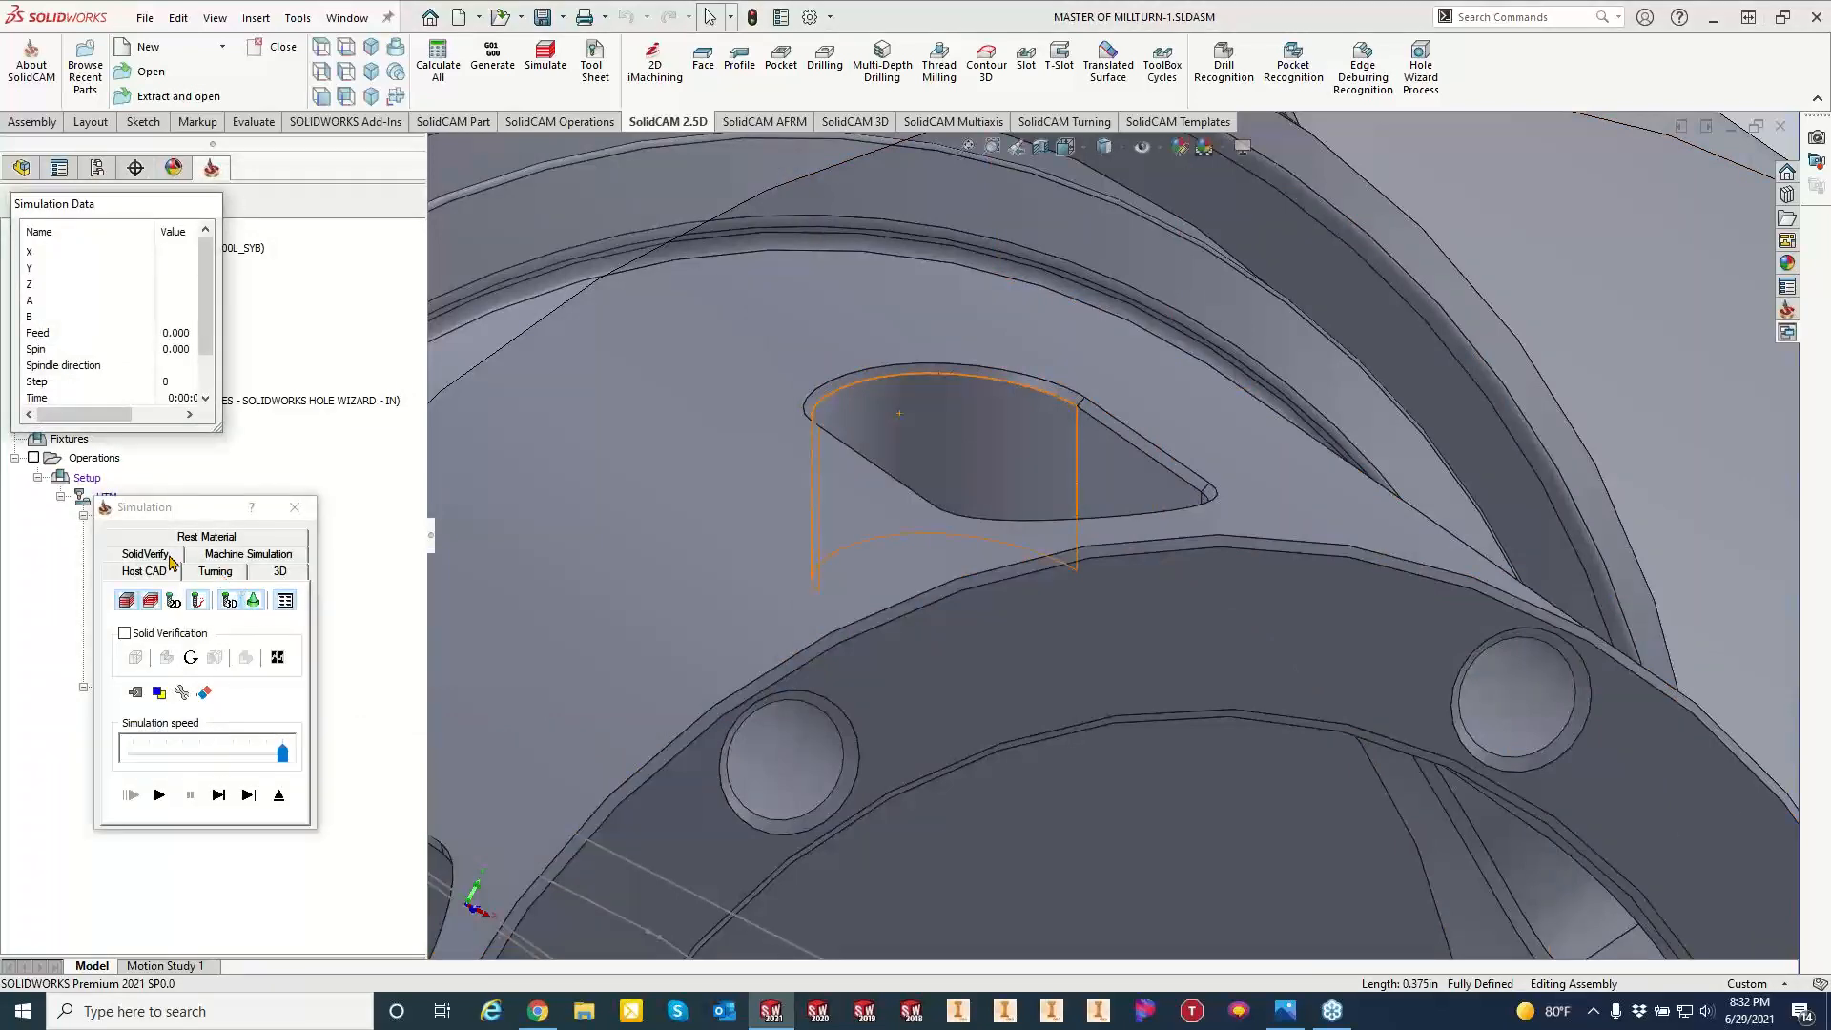
pyautogui.click(170, 556)
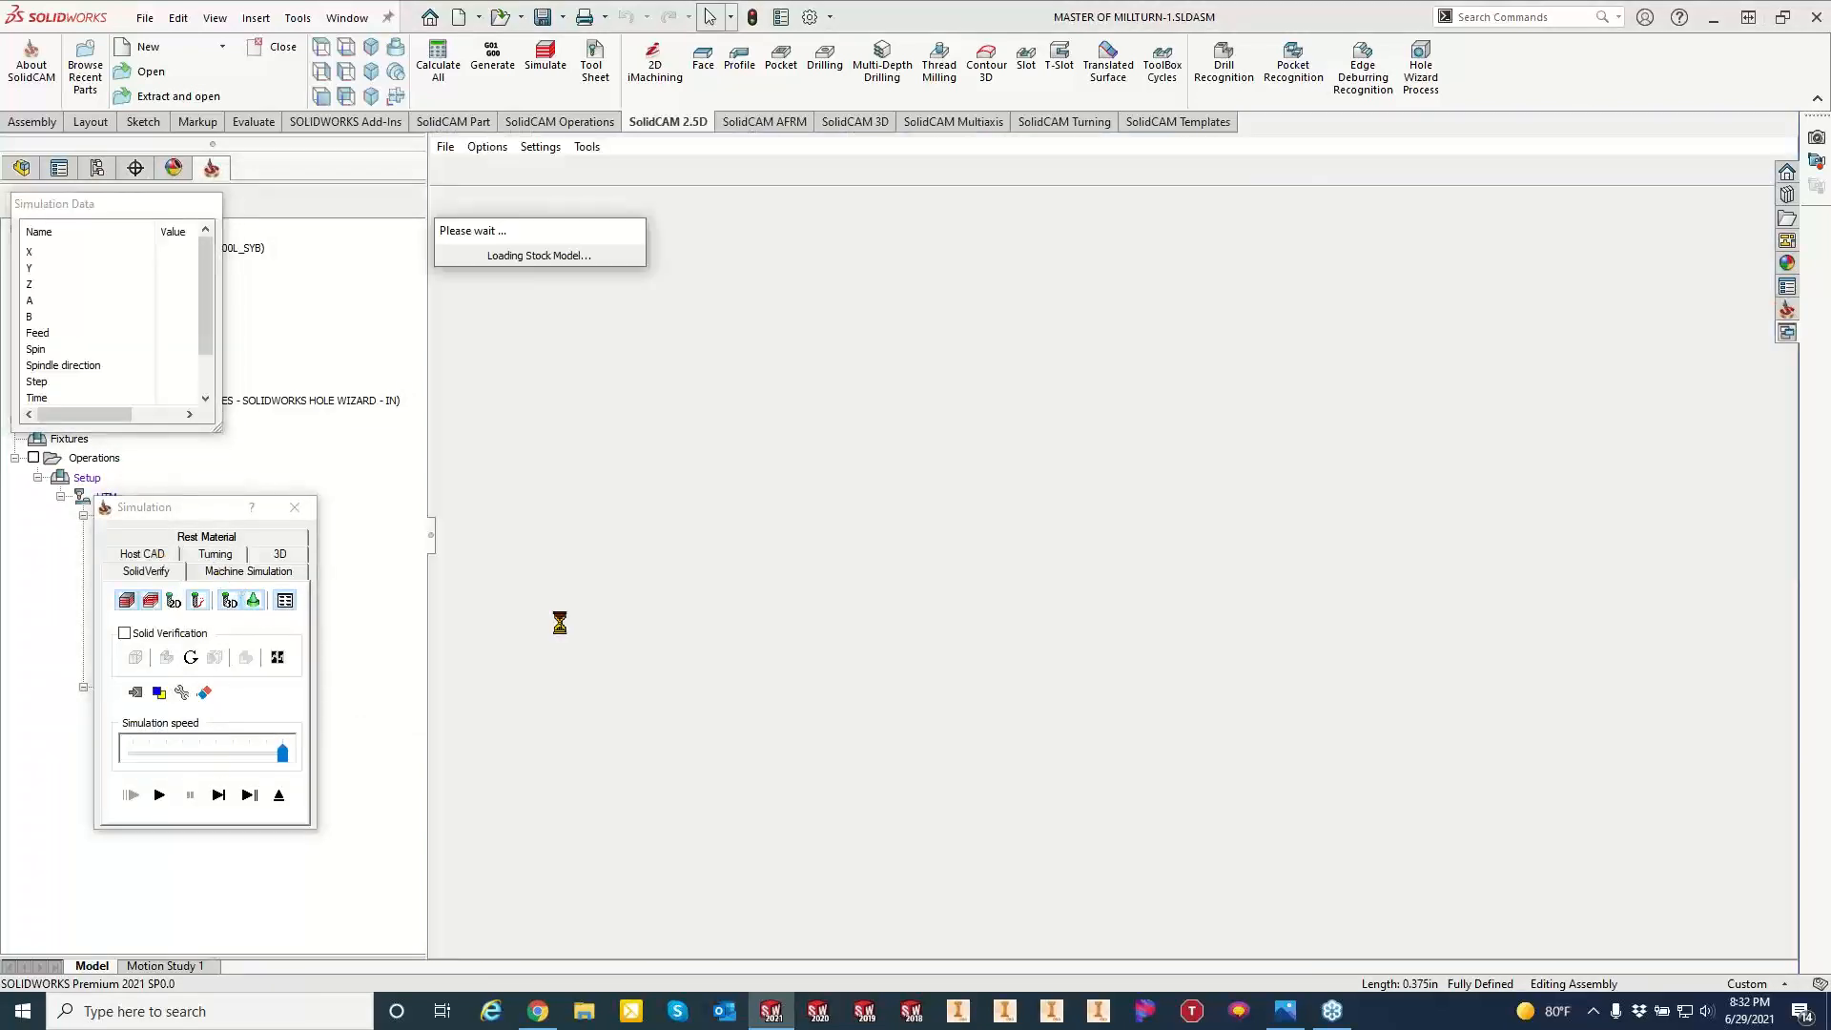
pyautogui.scroll(4, 1159, 588)
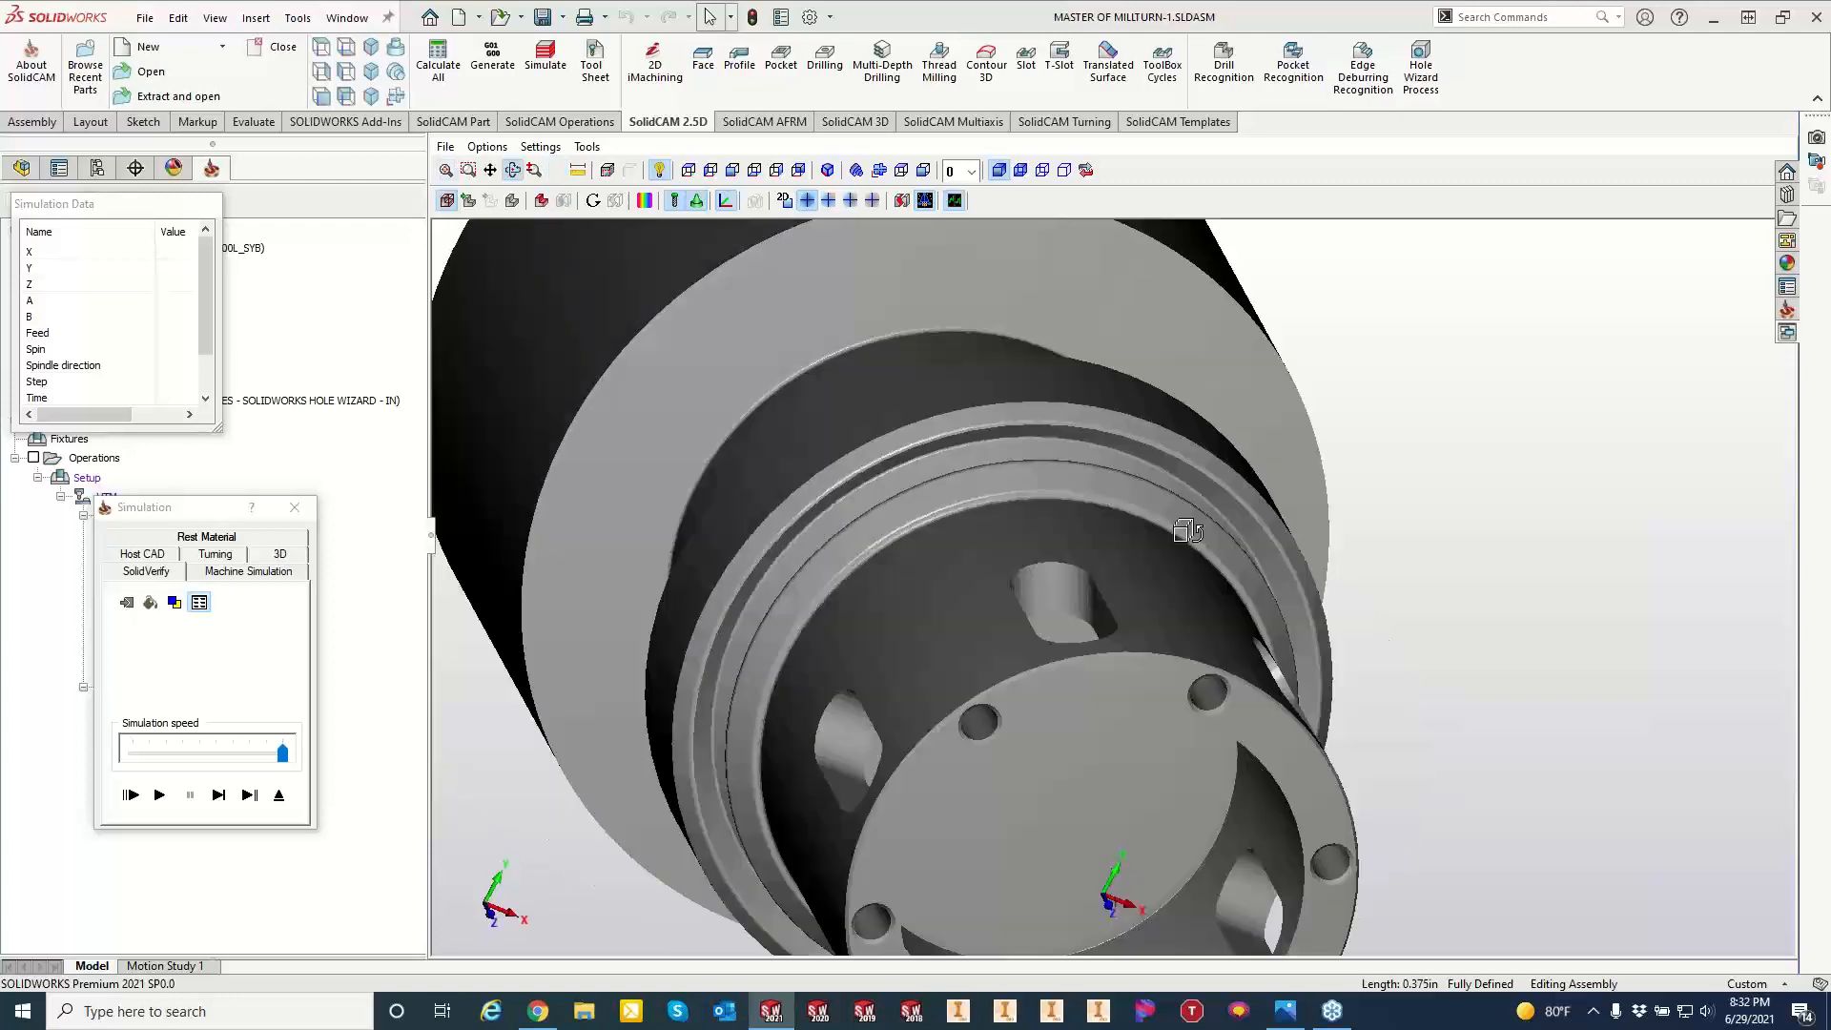
pyautogui.click(232, 796)
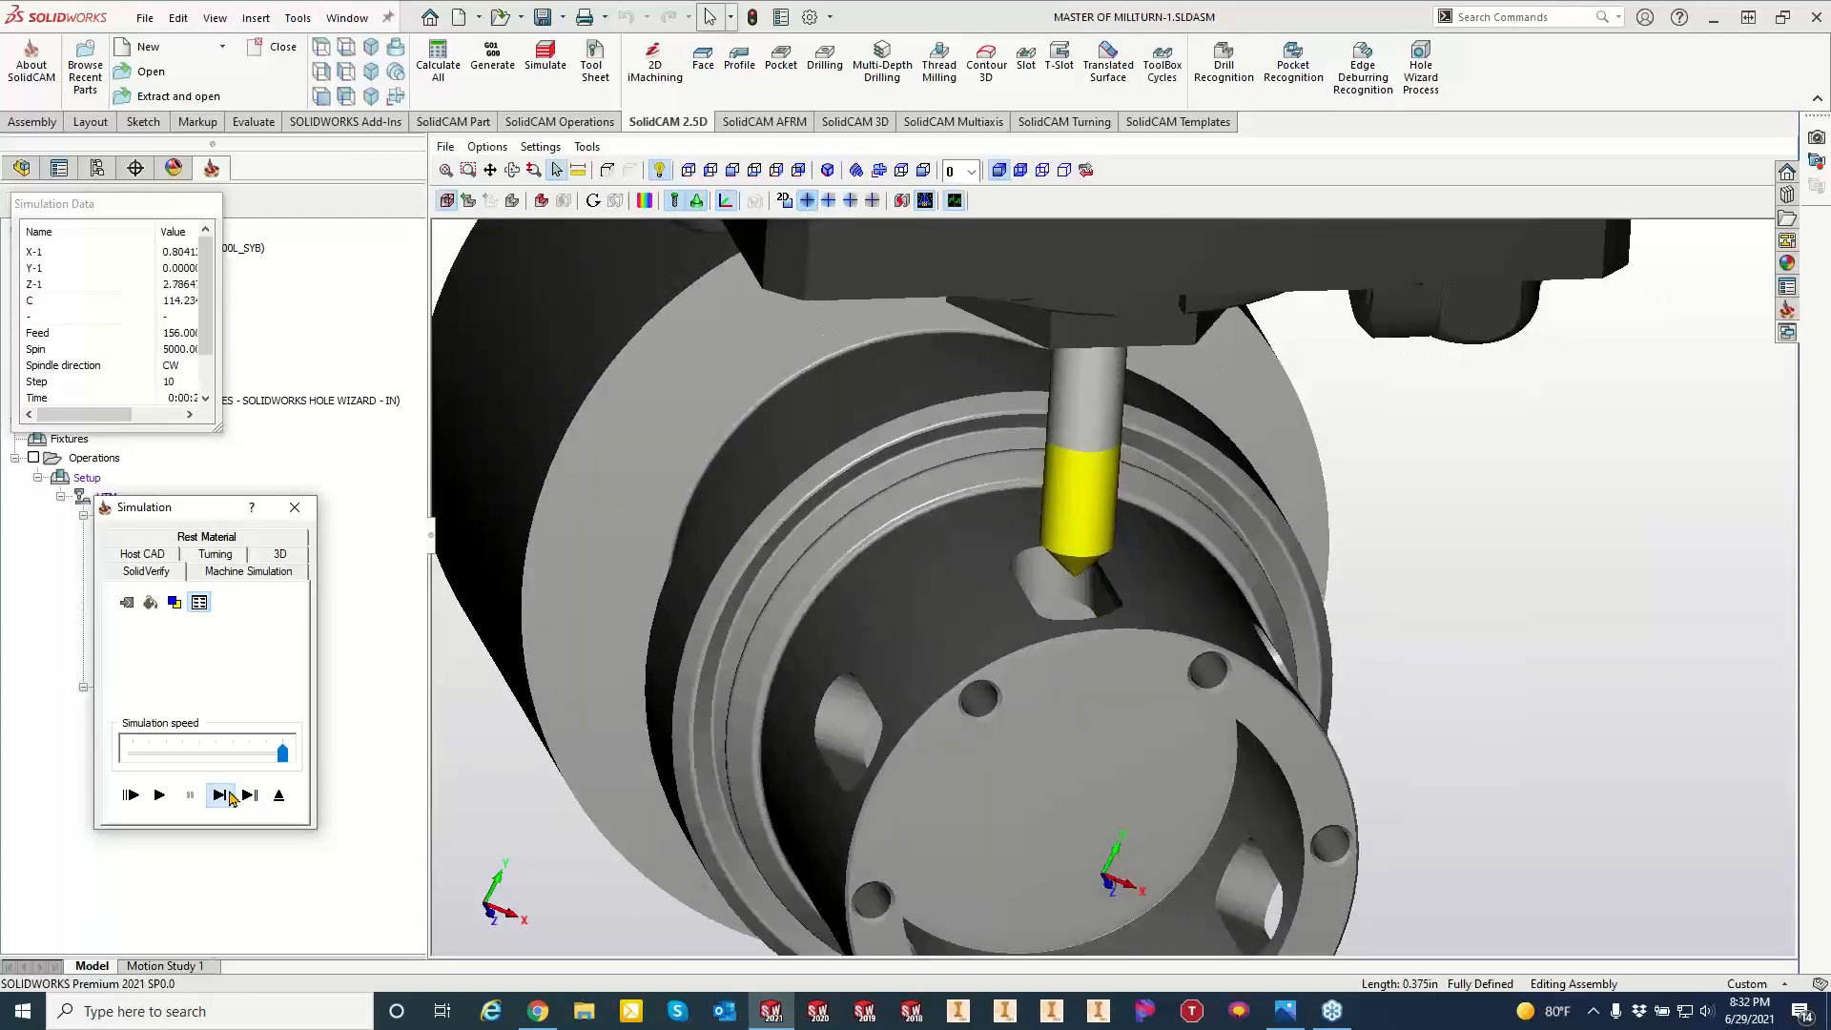
pyautogui.click(232, 797)
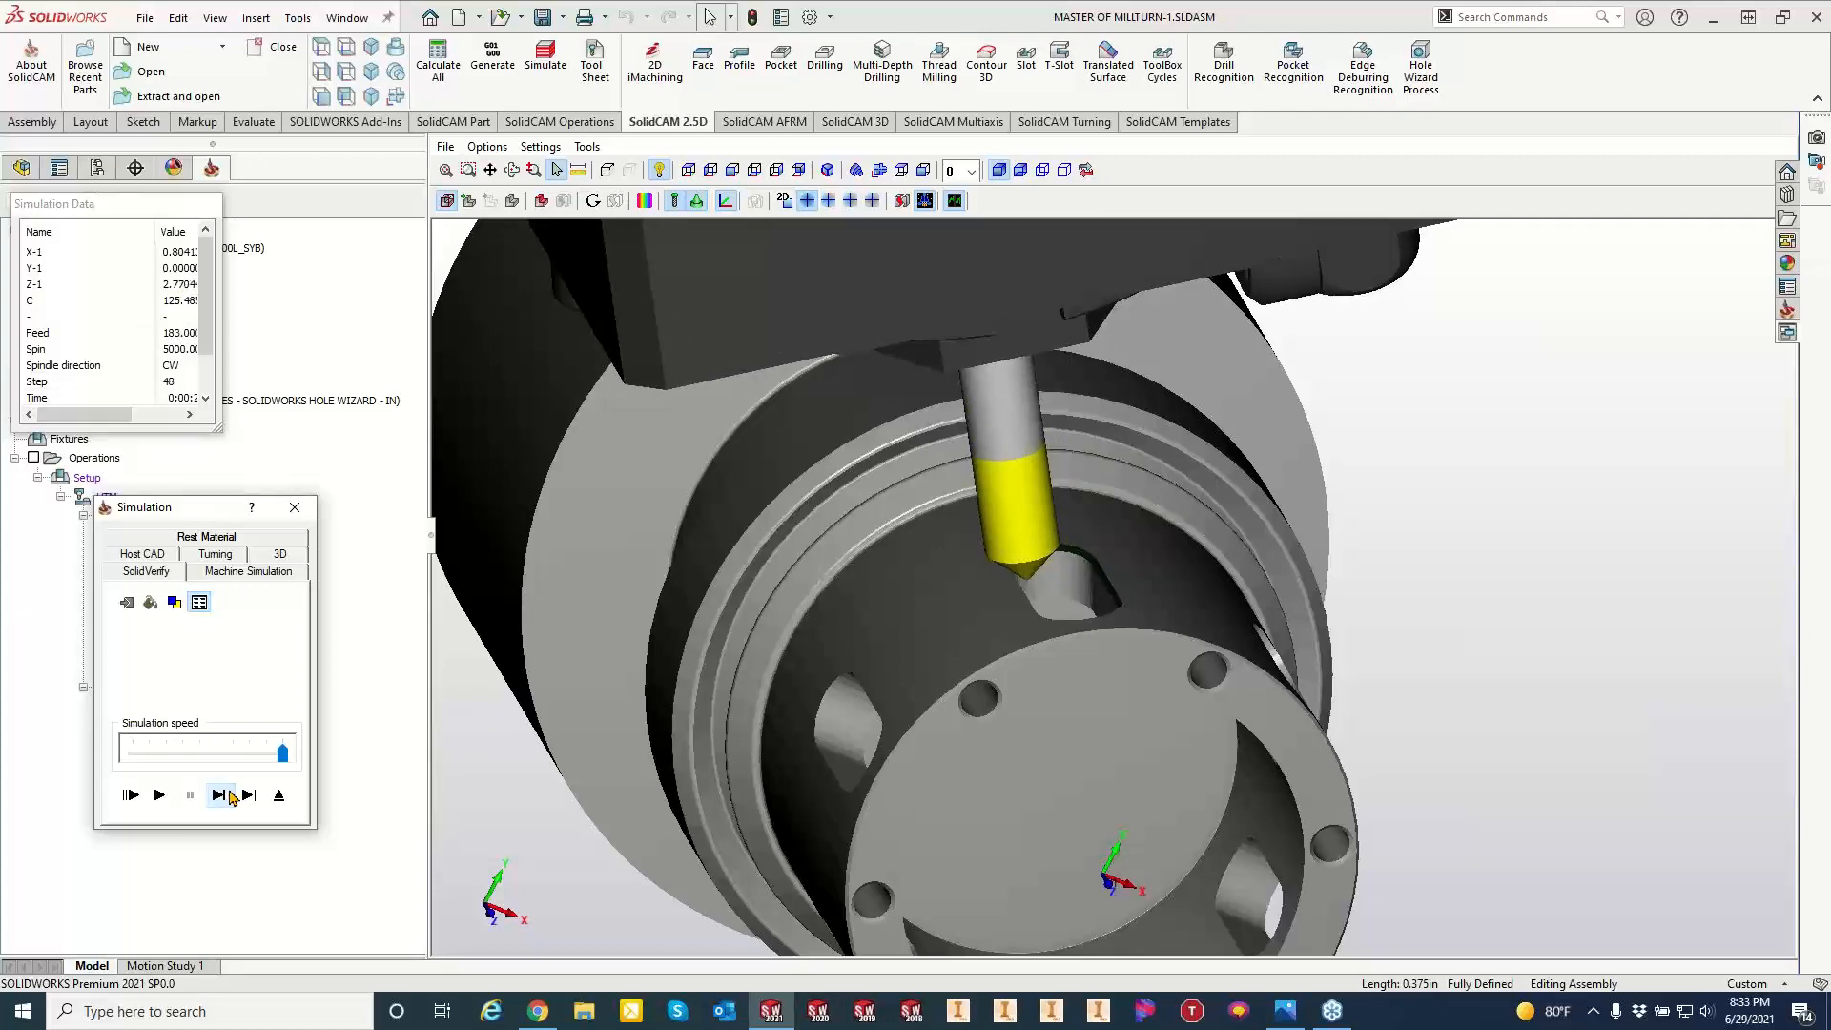
pyautogui.click(161, 803)
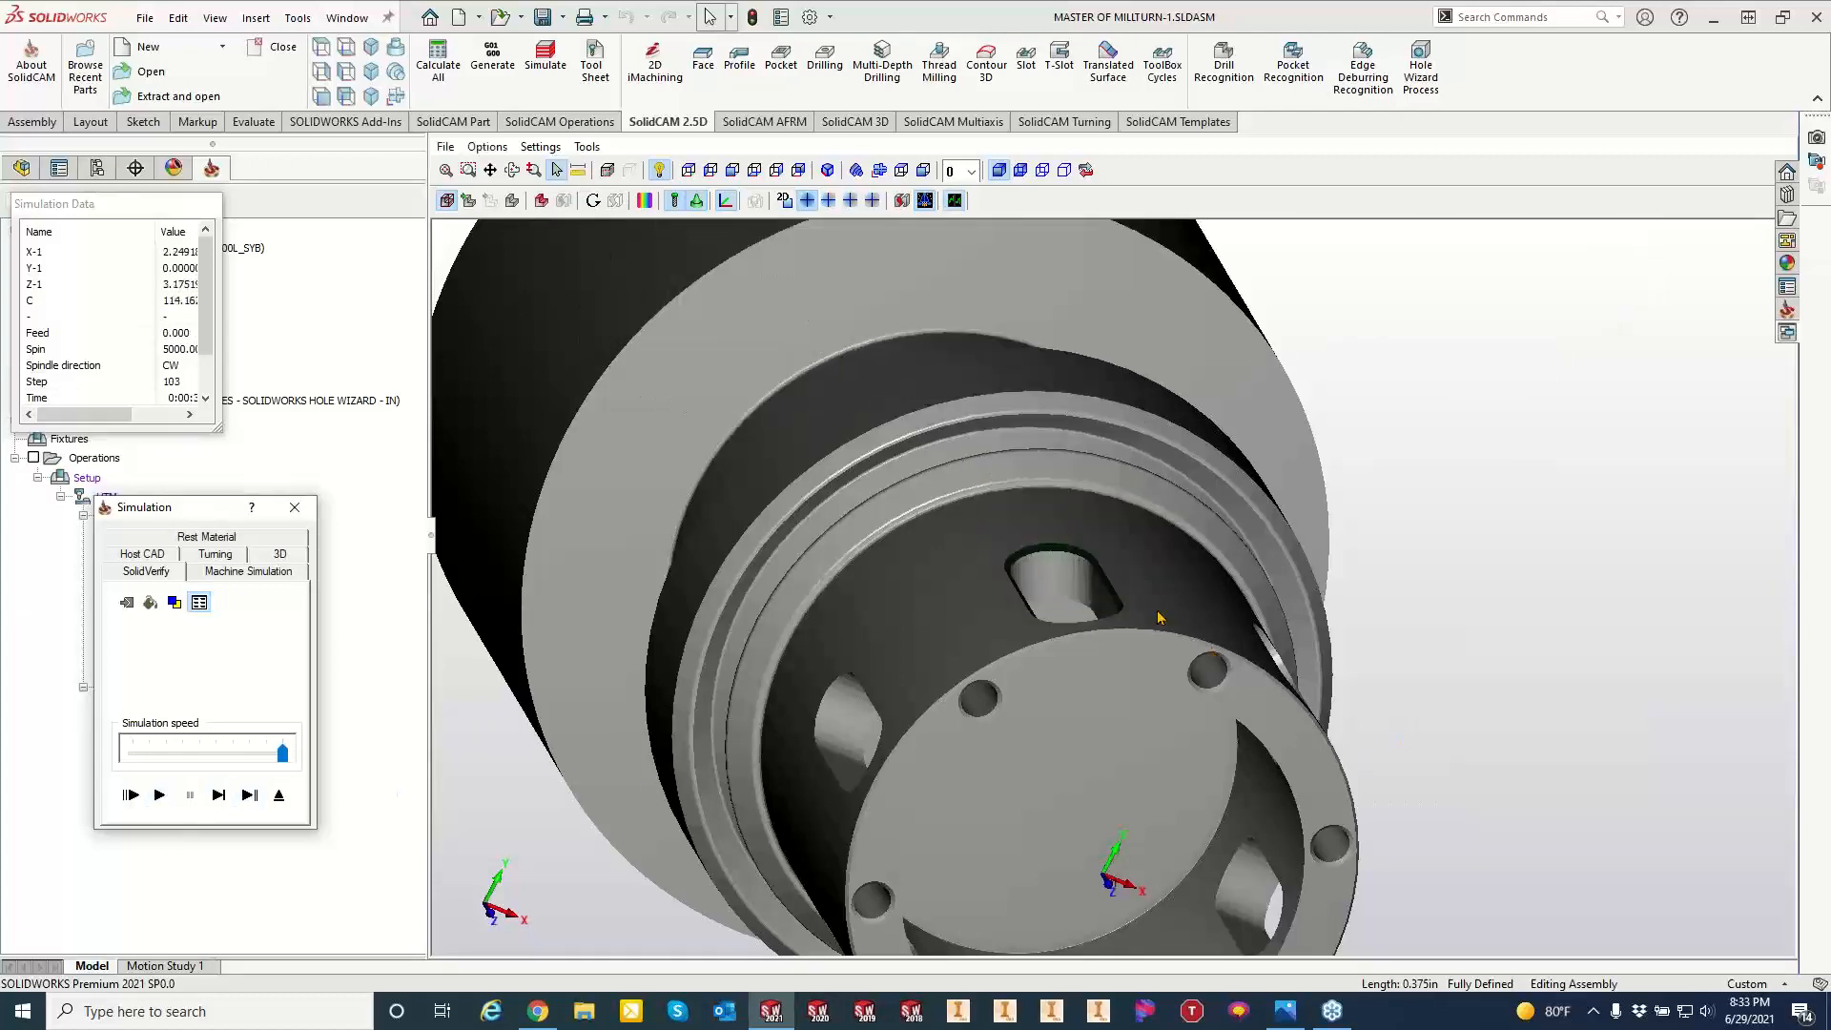
pyautogui.scroll(-5, 1131, 591)
pyautogui.moveTo(1041, 530); pyautogui.dragTo(1097, 553, button='middle')
pyautogui.scroll(6, 1612, 887)
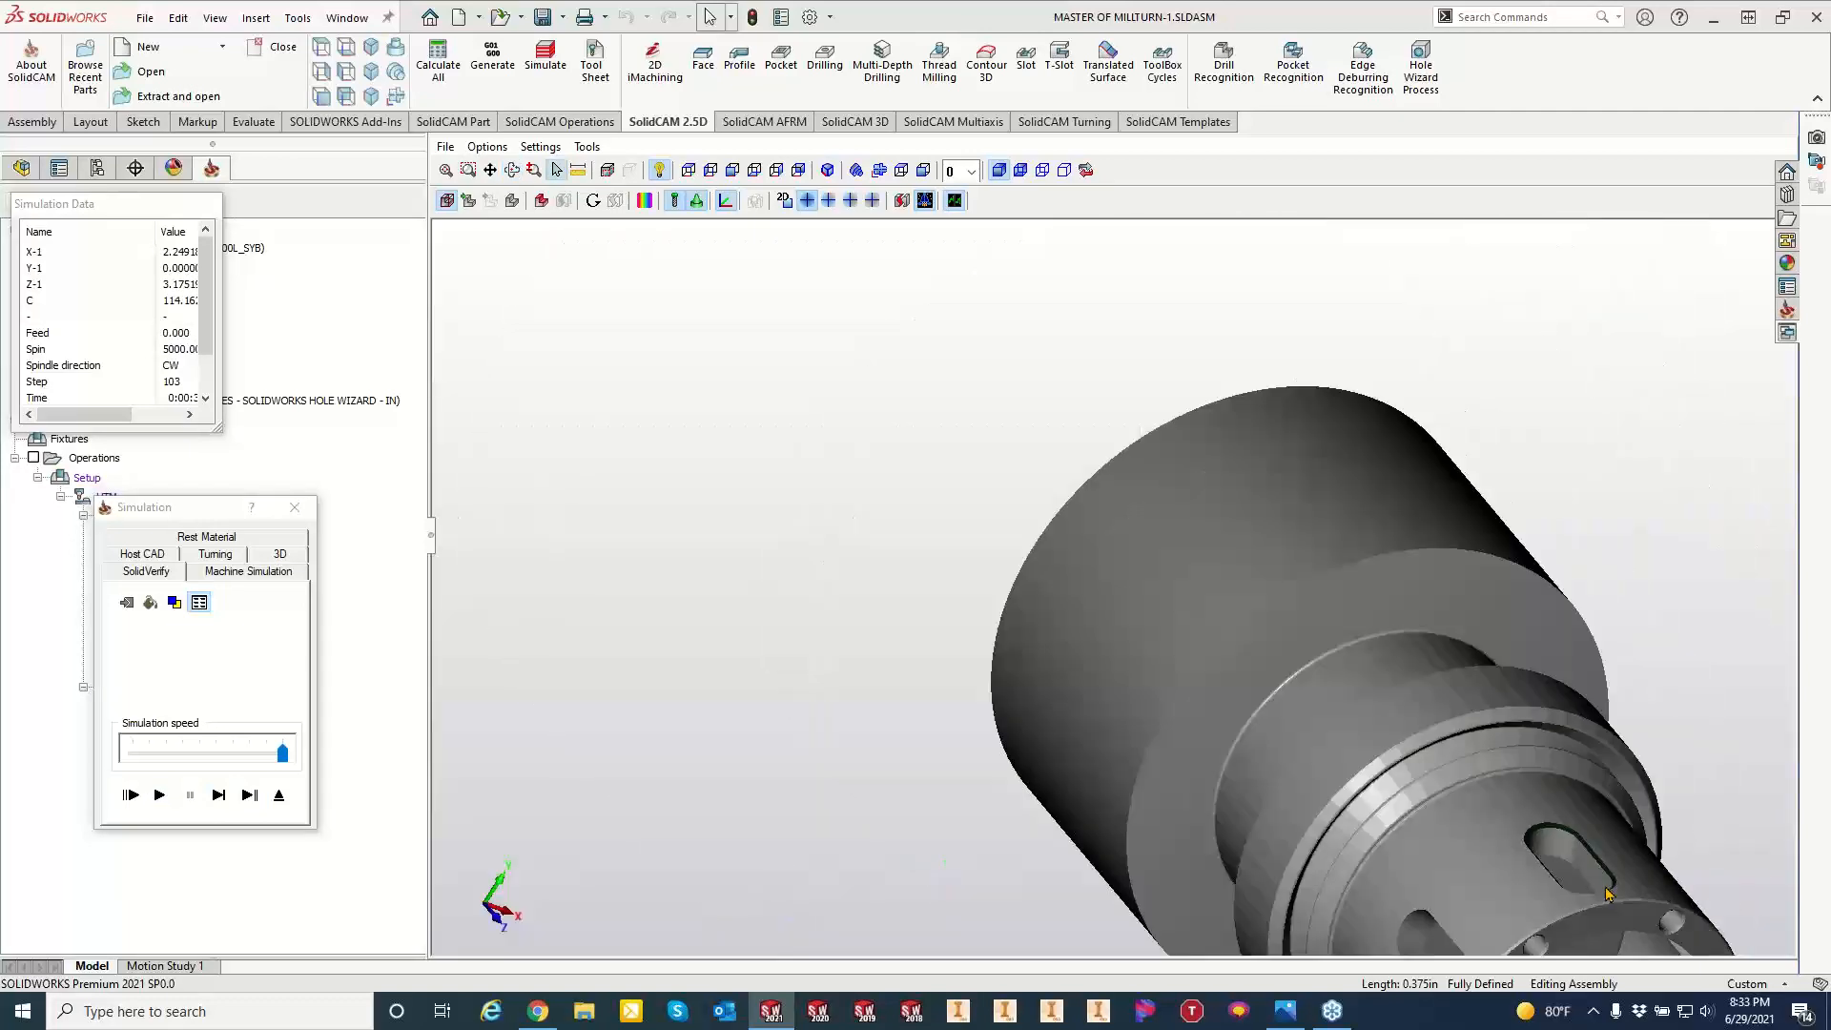
pyautogui.moveTo(1418, 755); pyautogui.dragTo(1414, 780, button='middle')
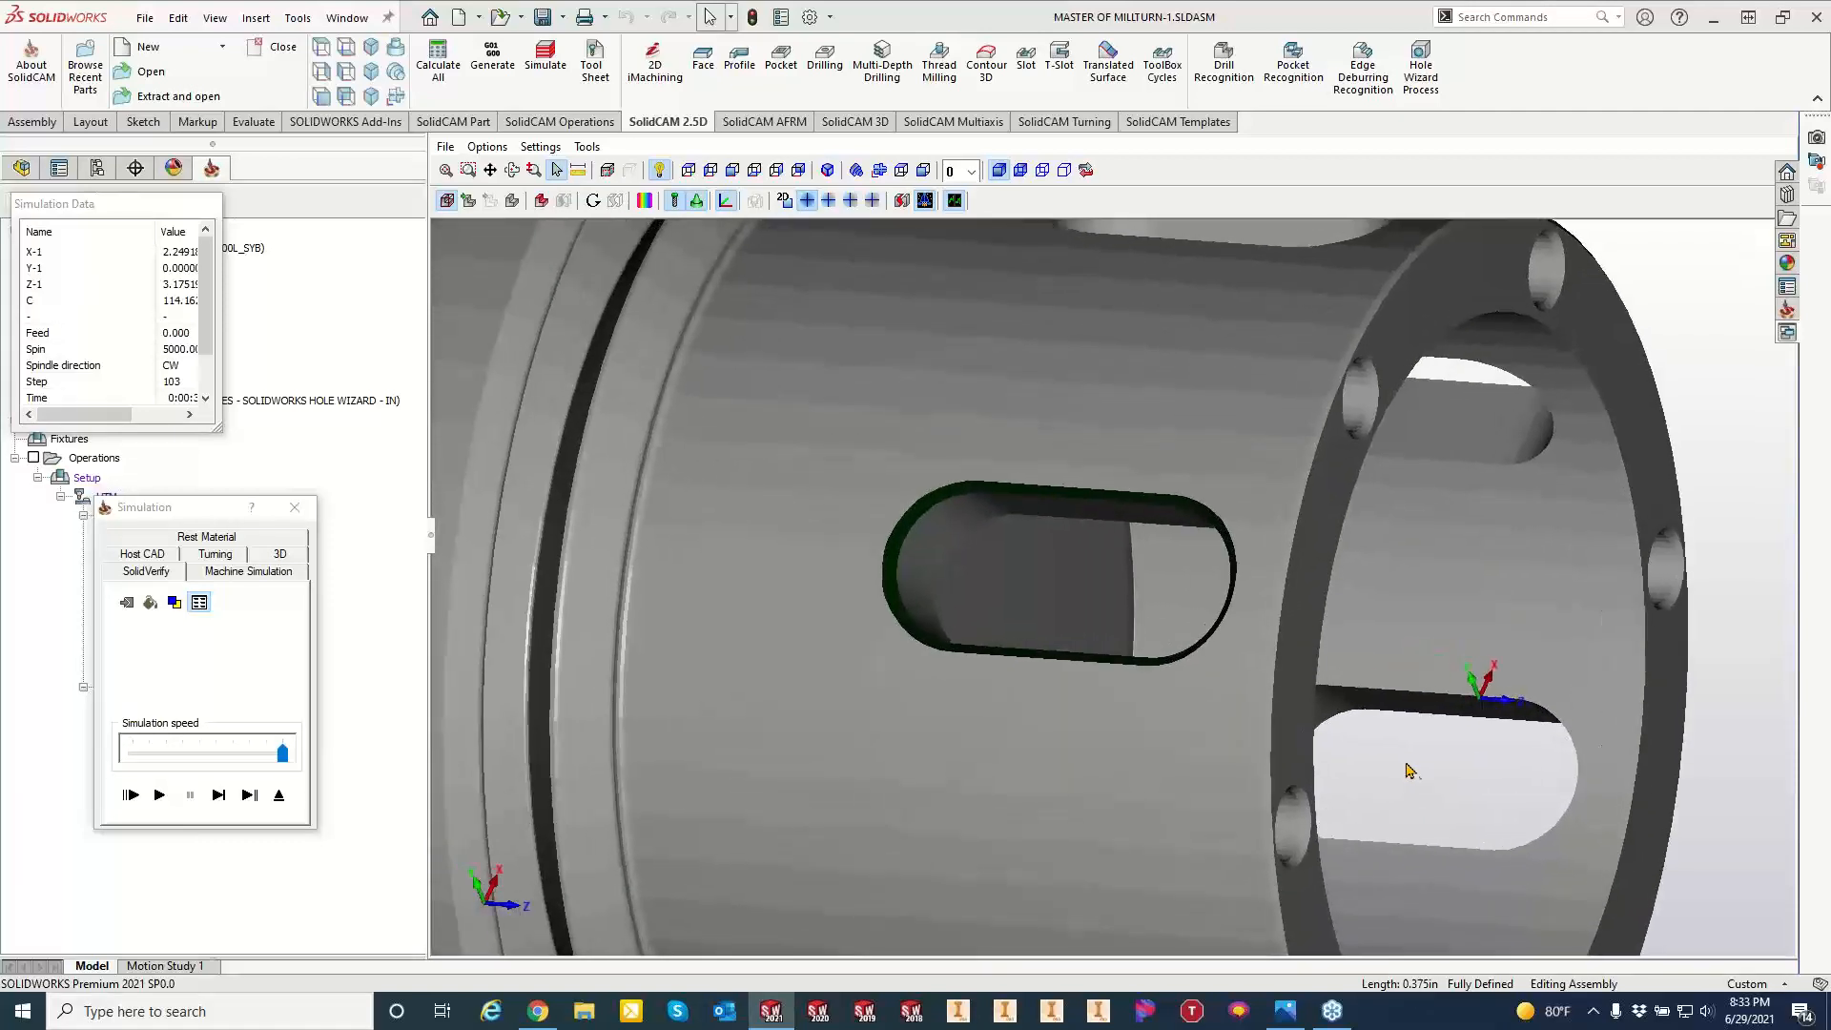
# Compare the machined stock with the target model, repeating the comparison at closer views of the slot's chamfer.
pyautogui.click(633, 200)
pyautogui.click(1431, 203)
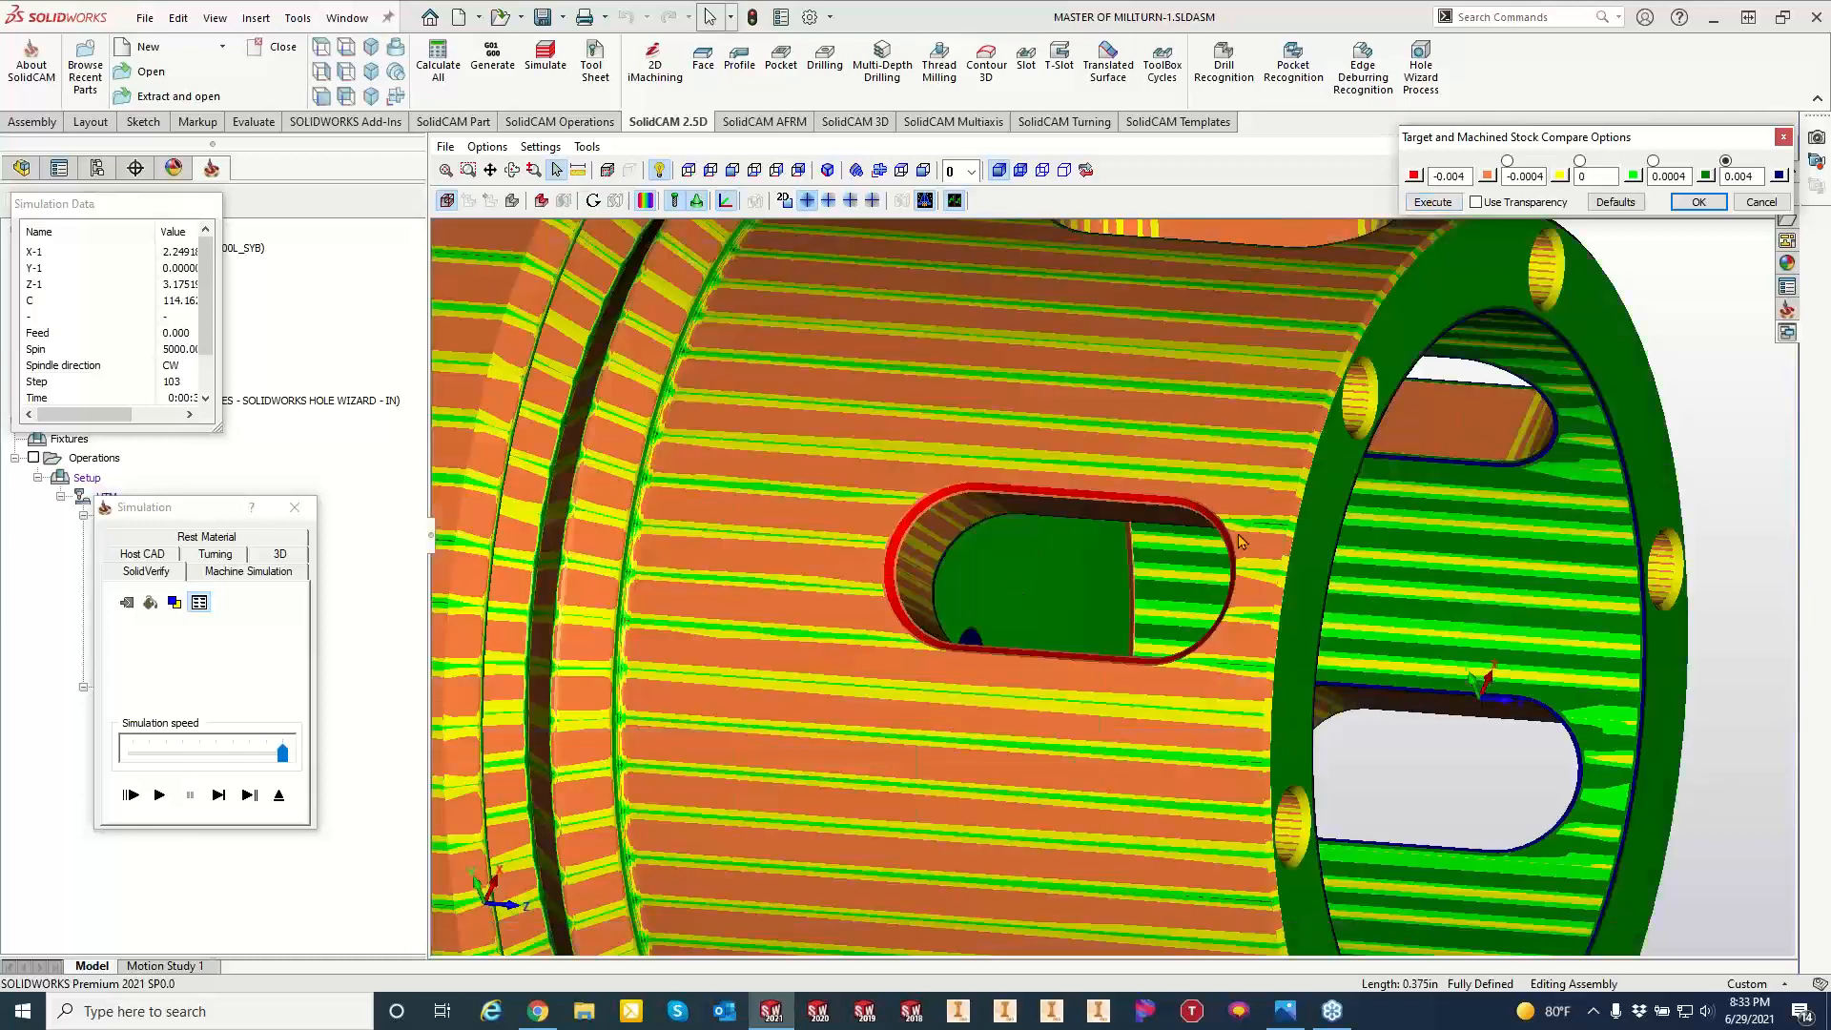
pyautogui.moveTo(1168, 512); pyautogui.dragTo(1559, 533, button='middle')
pyautogui.scroll(5, 1507, 462)
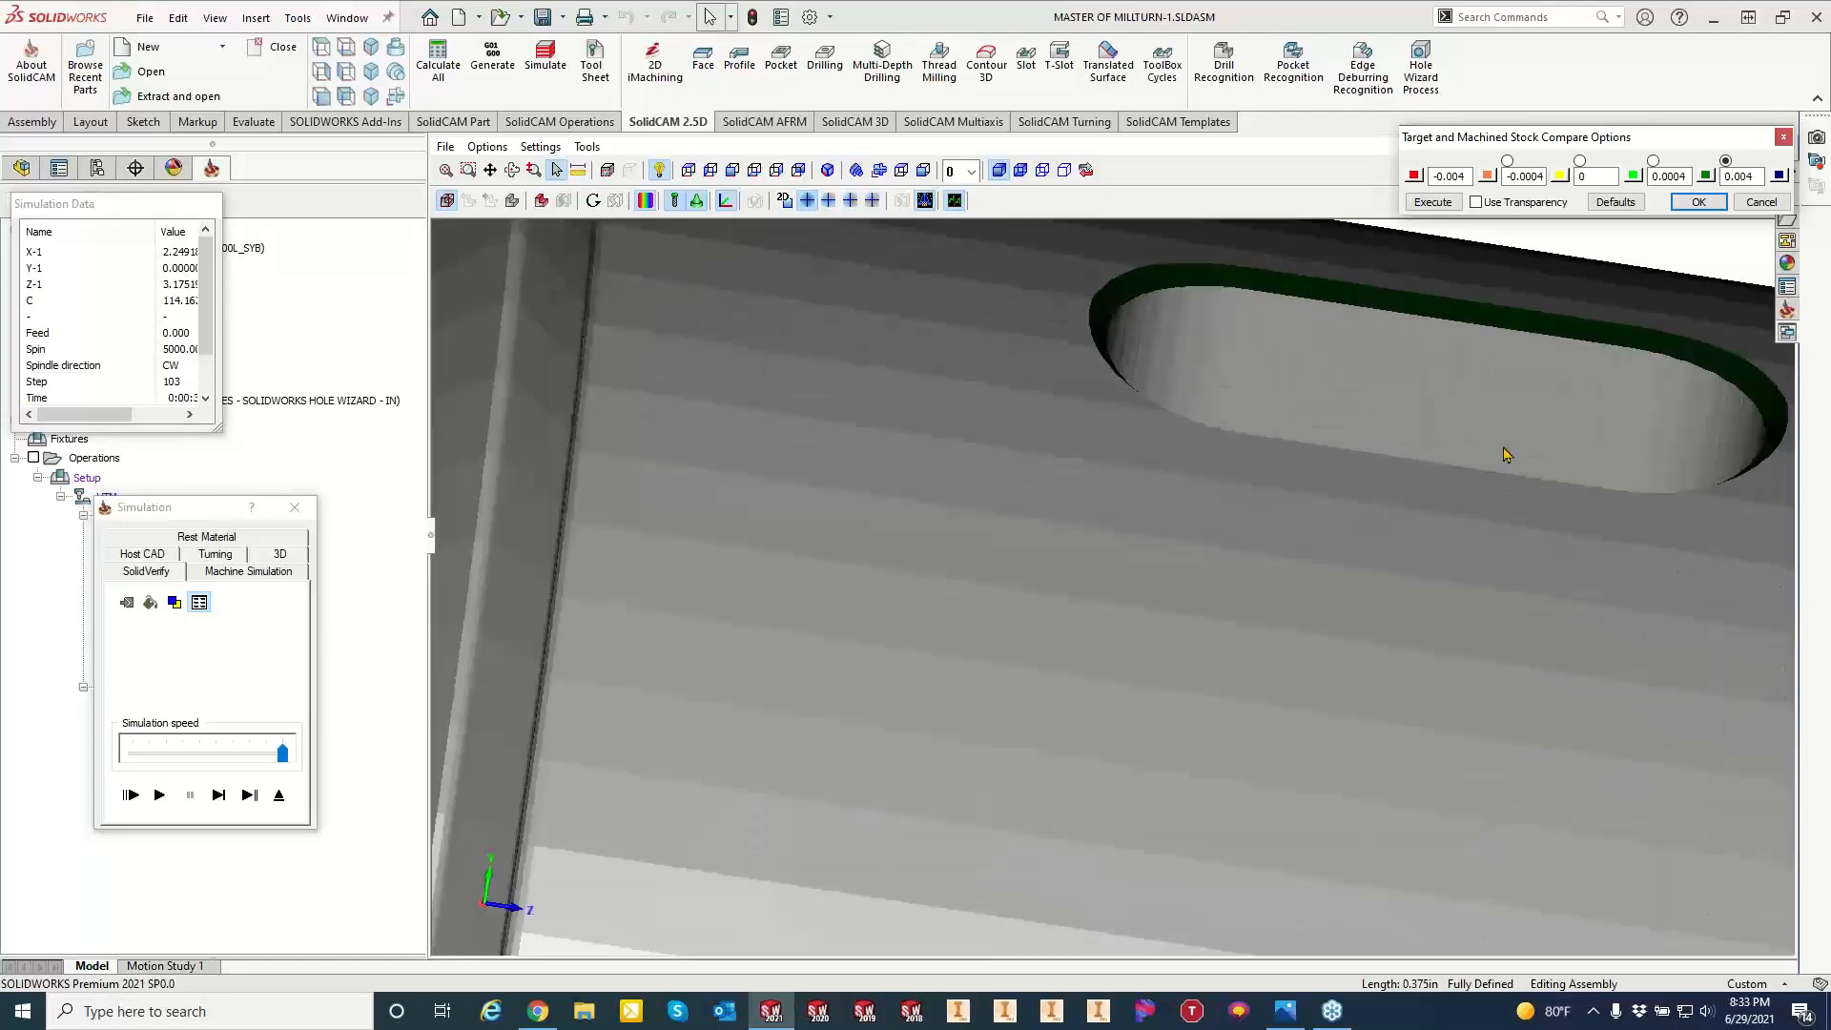
pyautogui.click(1434, 204)
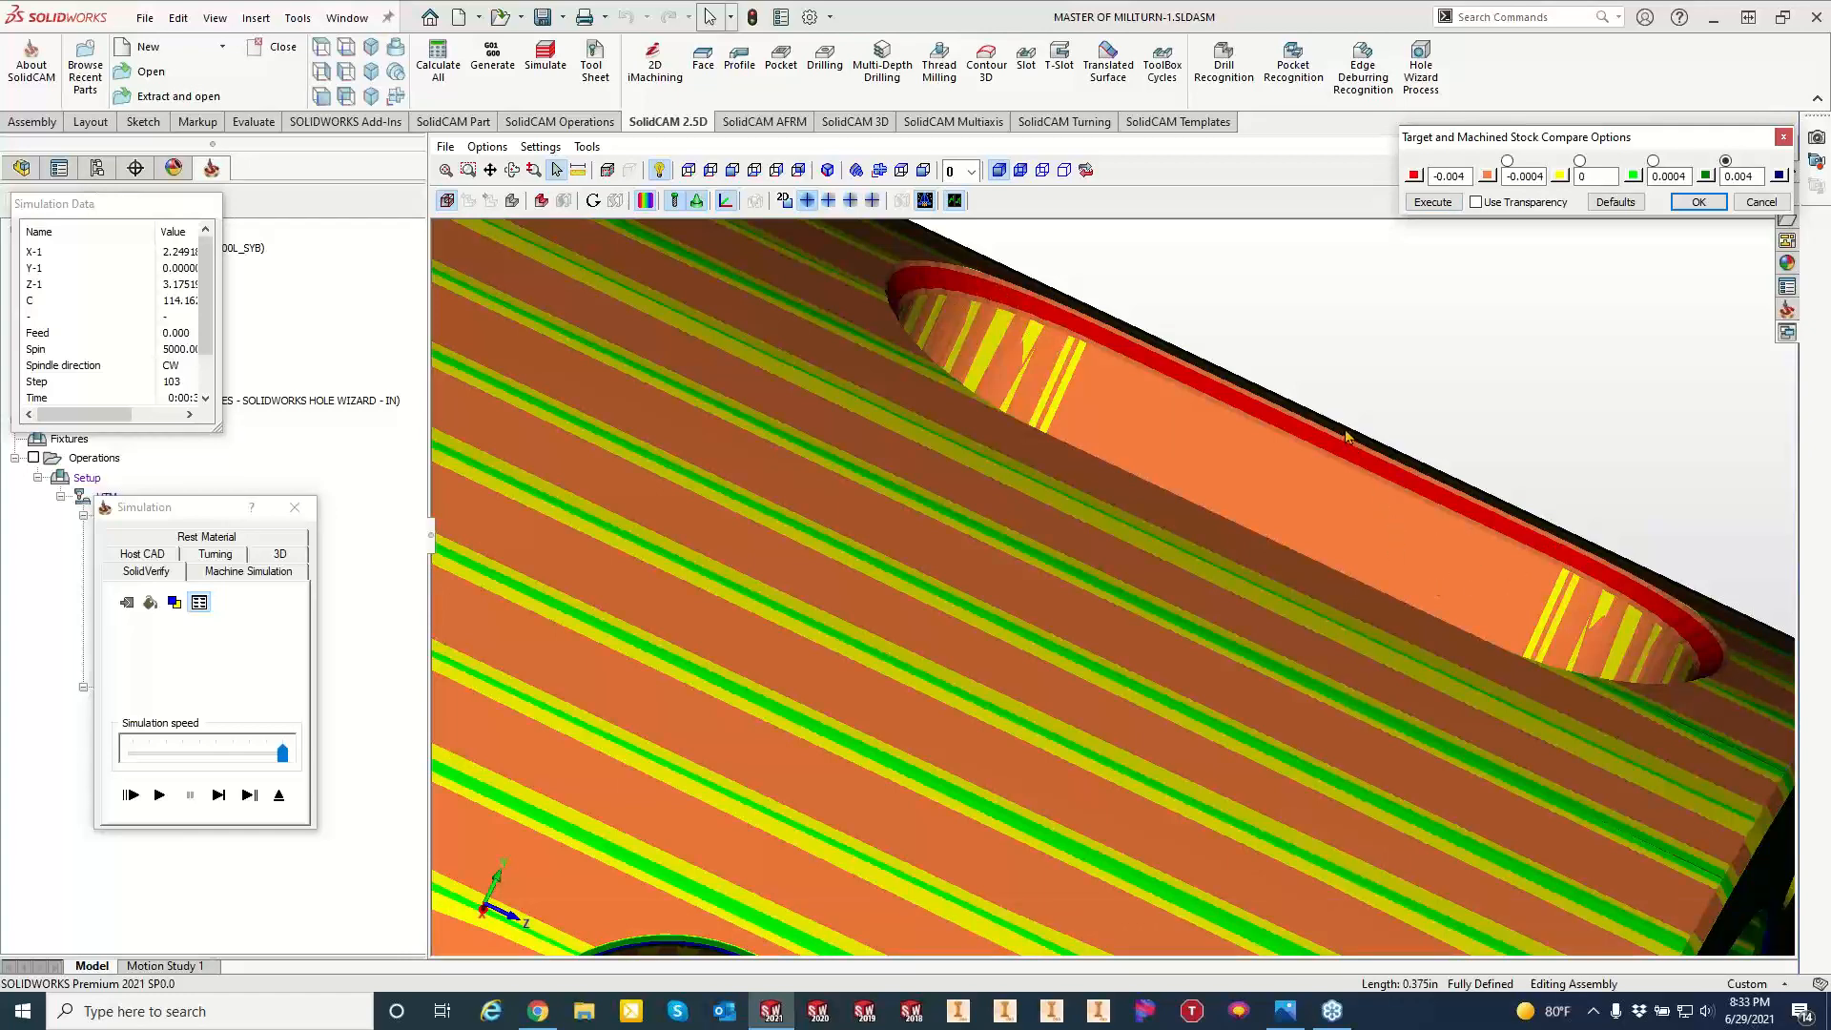
pyautogui.scroll(6, 1345, 437)
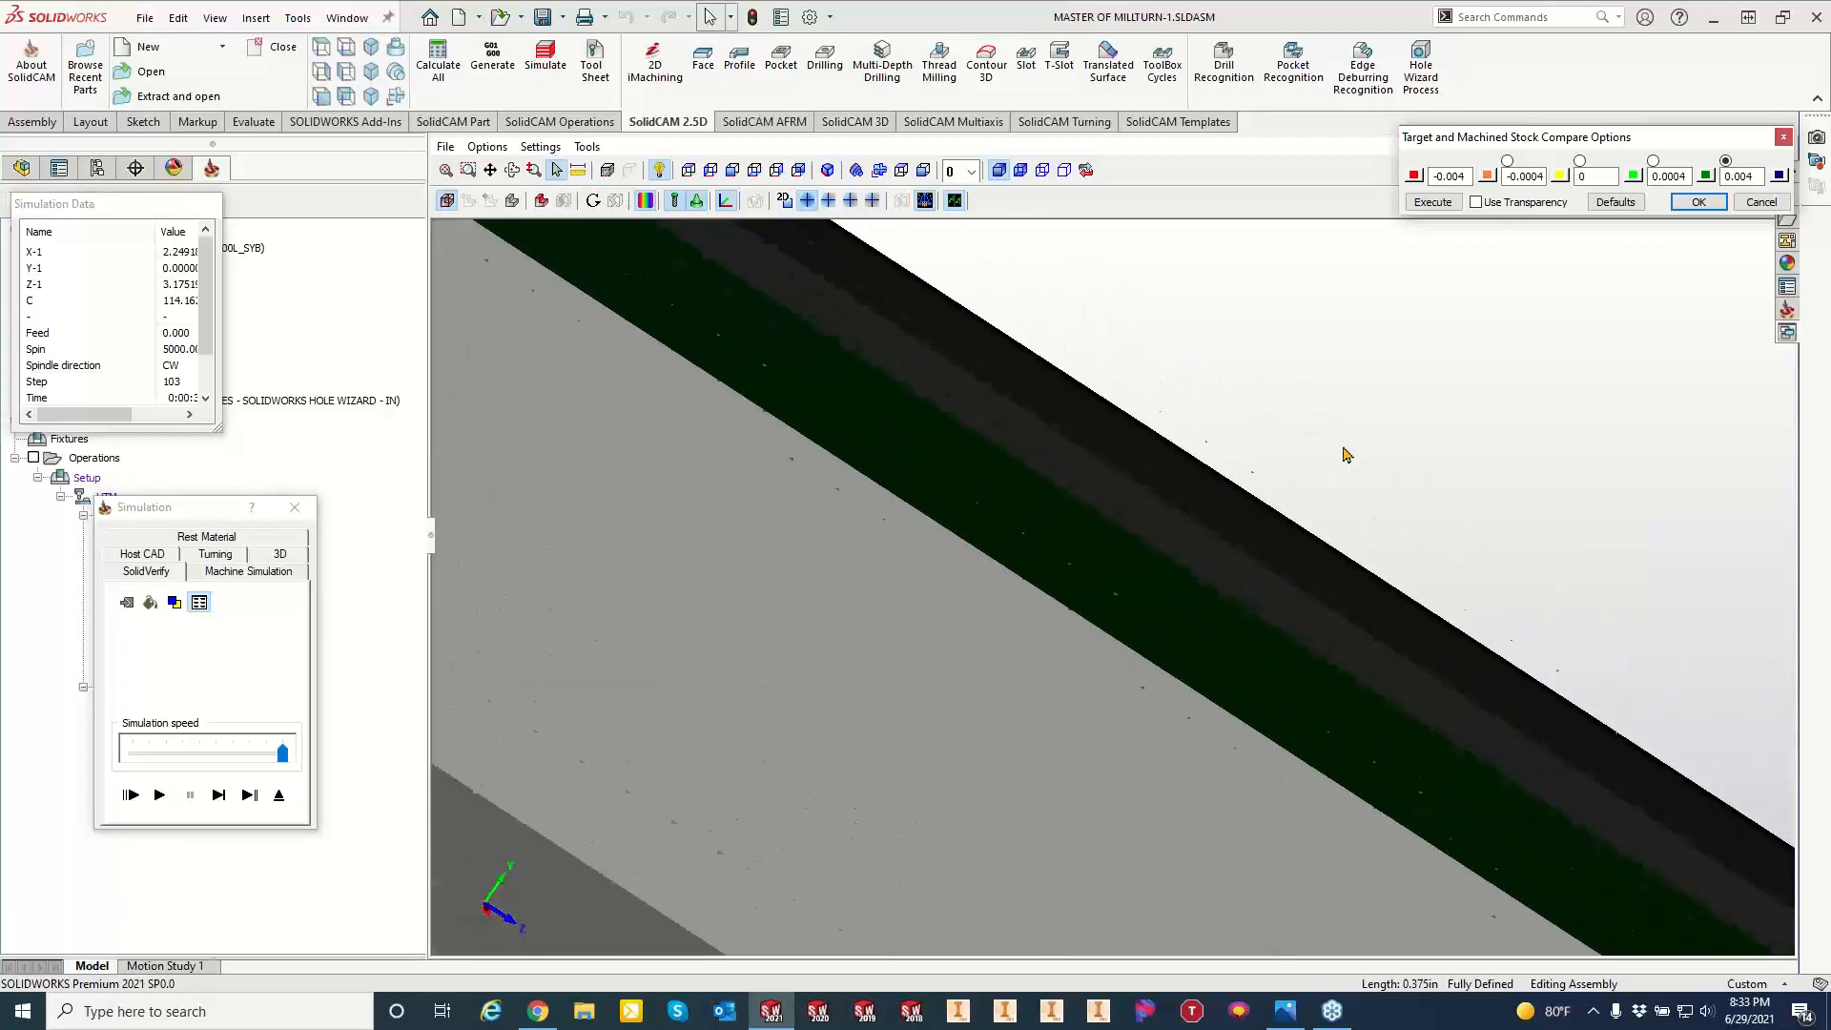
pyautogui.click(1432, 202)
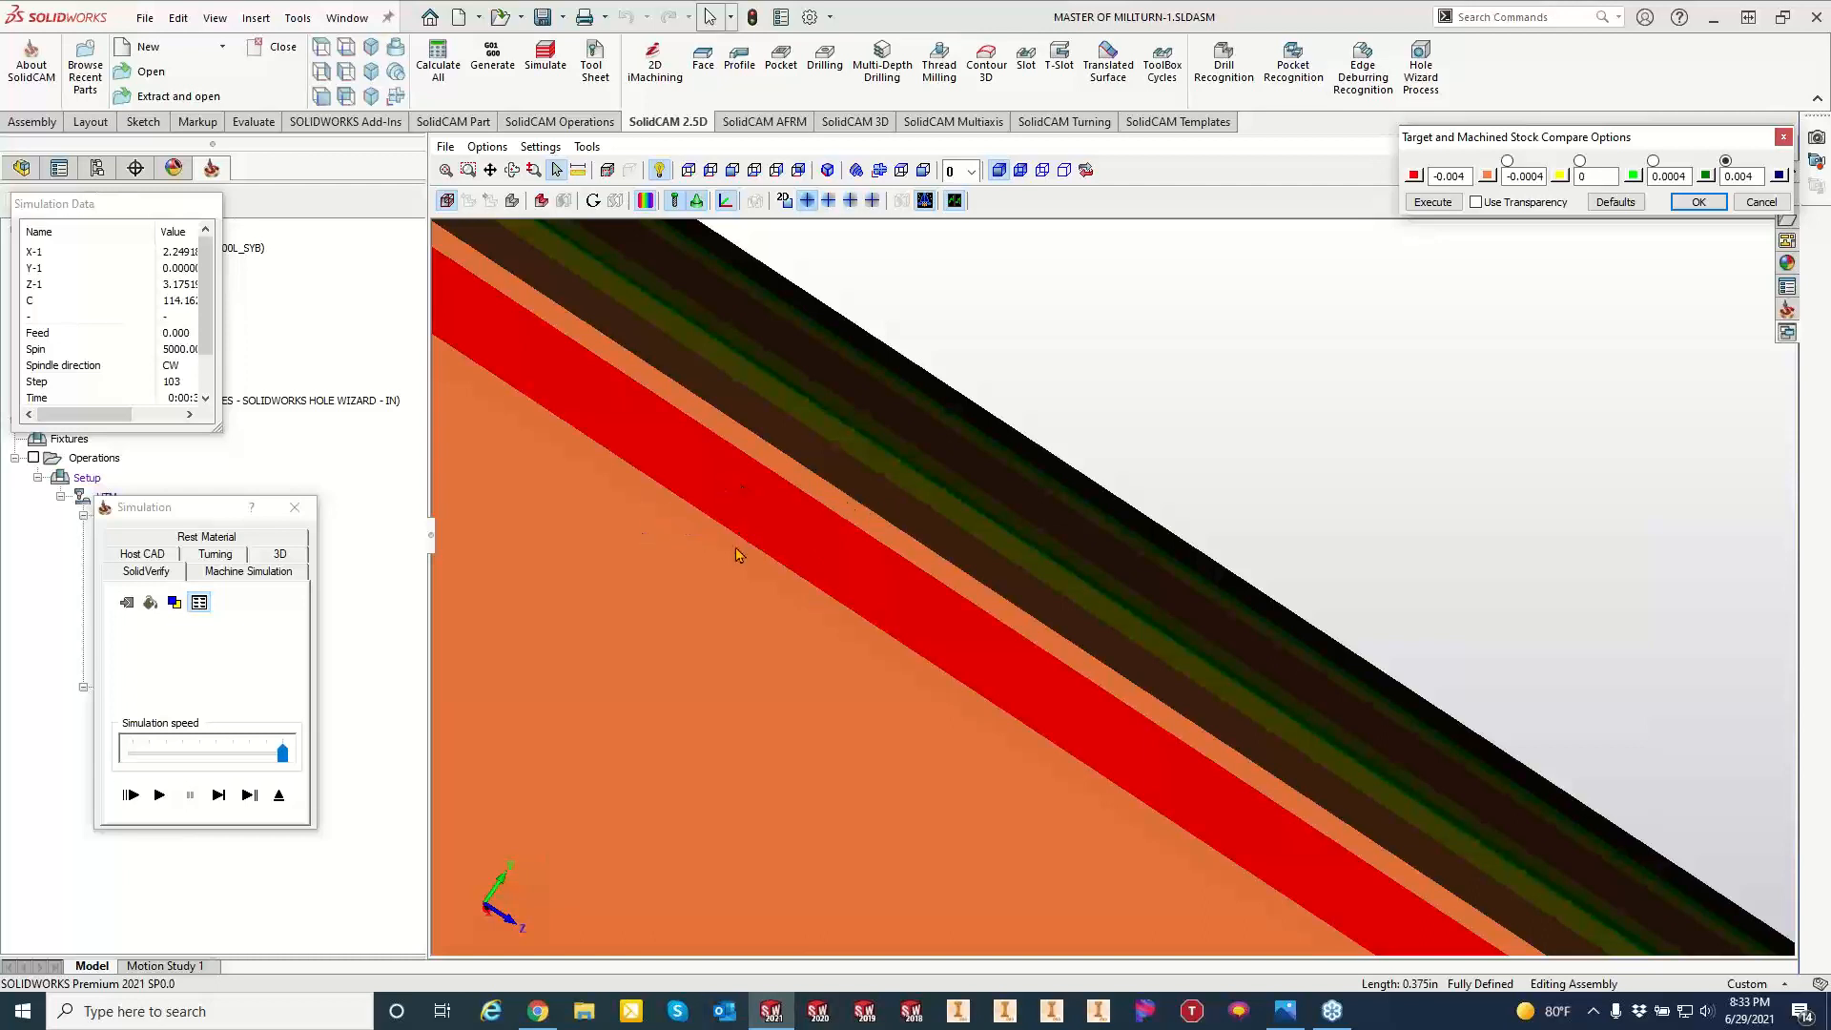
# Examine the chamfered slot from several sides of the machined part, and close the simulation.
pyautogui.scroll(-3, 799, 584)
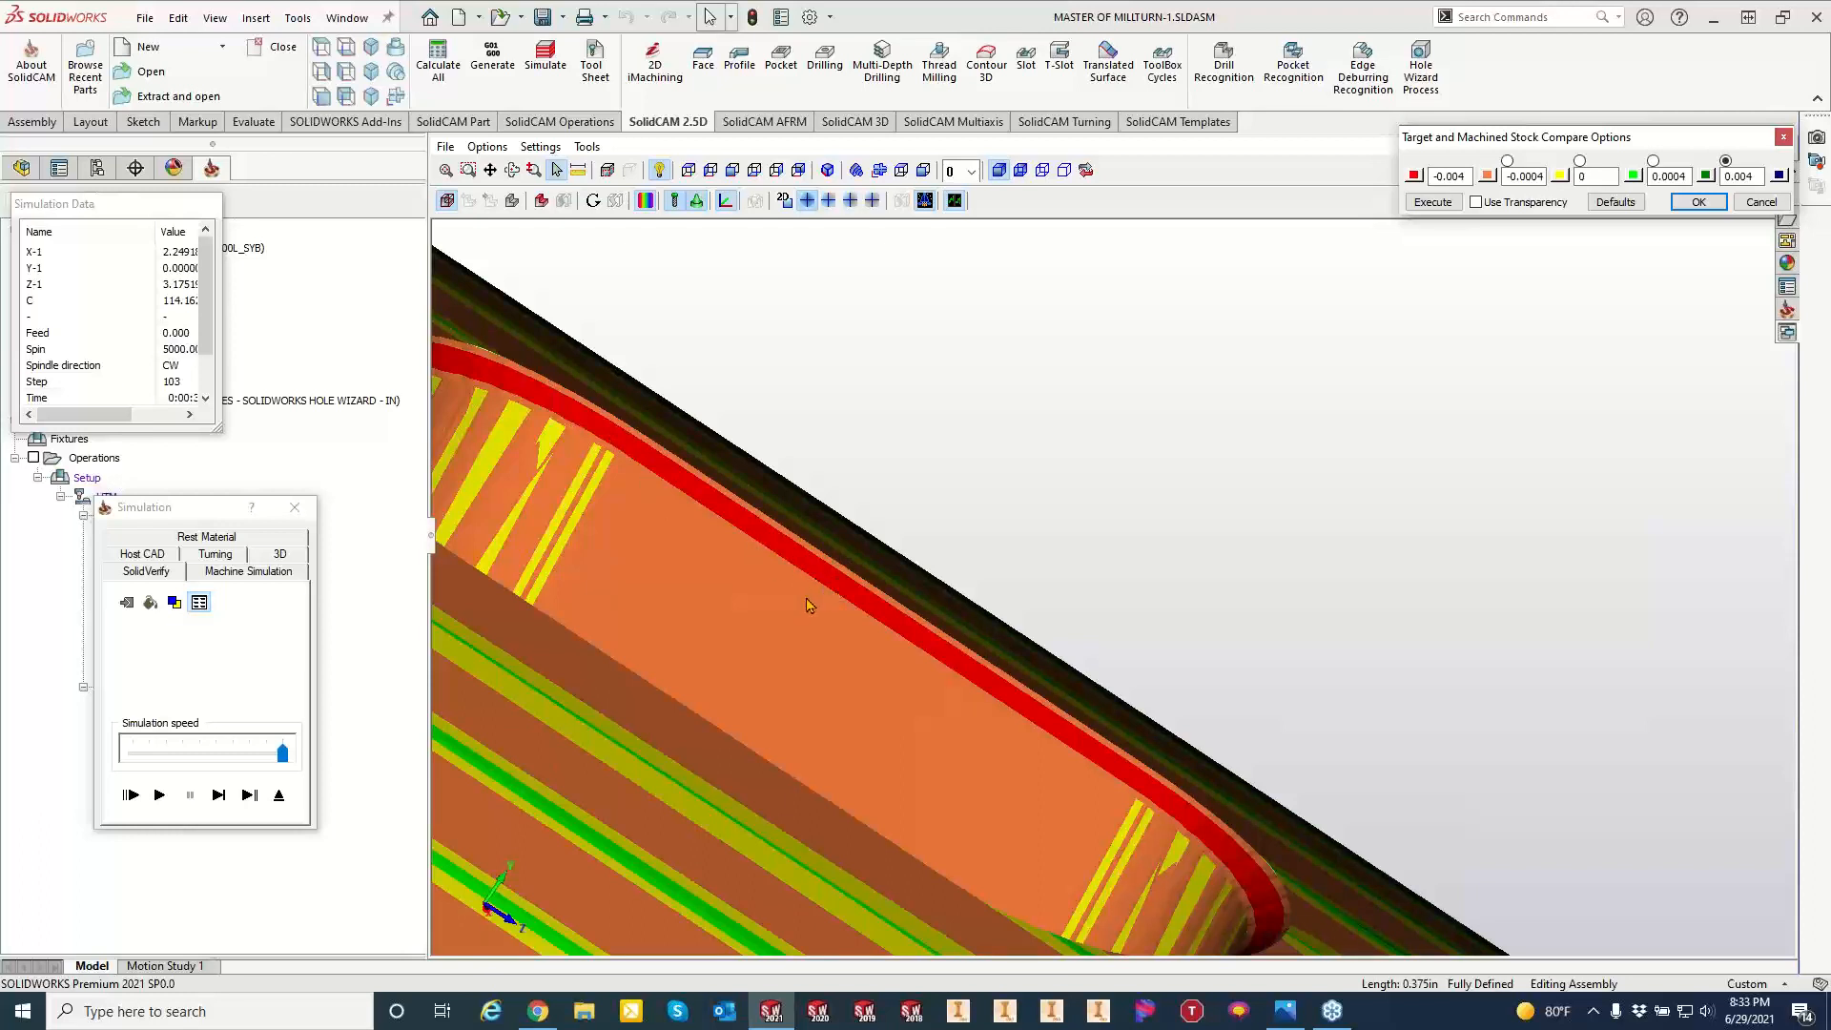
pyautogui.scroll(-5, 797, 614)
pyautogui.moveTo(804, 687); pyautogui.dragTo(1071, 655, button='middle')
pyautogui.scroll(3, 1019, 658)
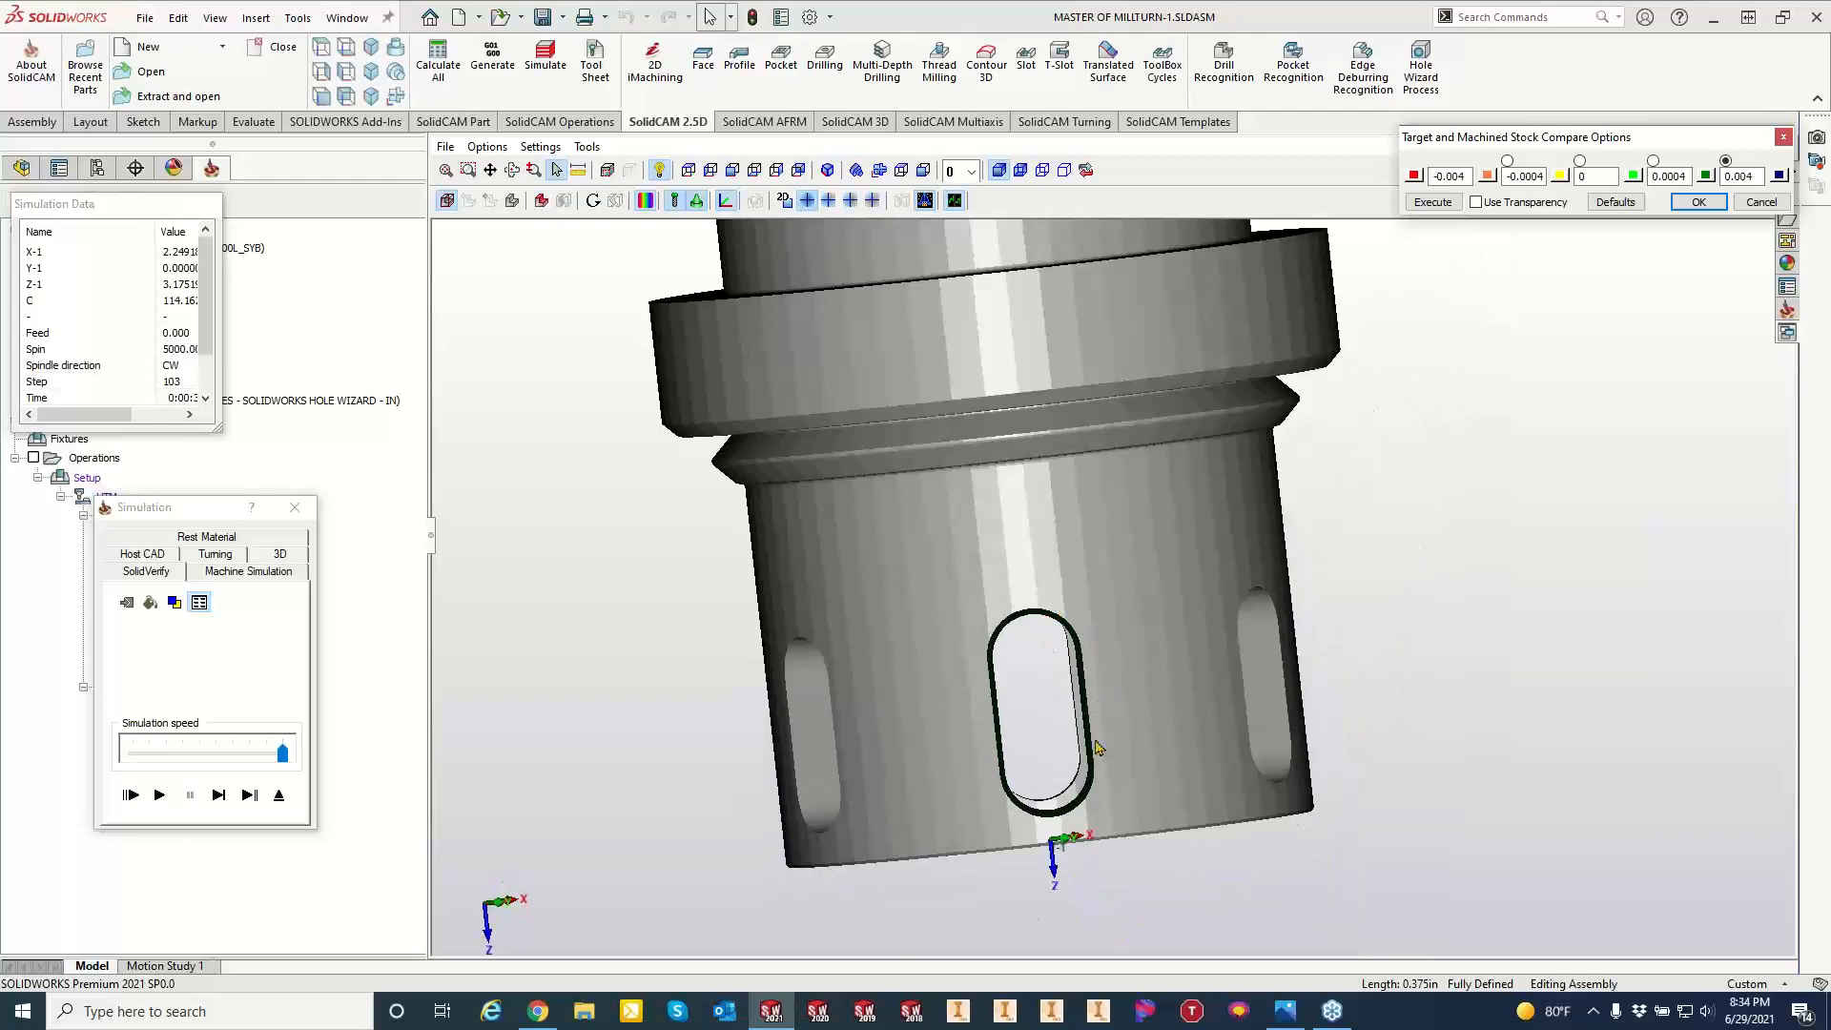
pyautogui.moveTo(1096, 747); pyautogui.dragTo(1001, 742, button='middle')
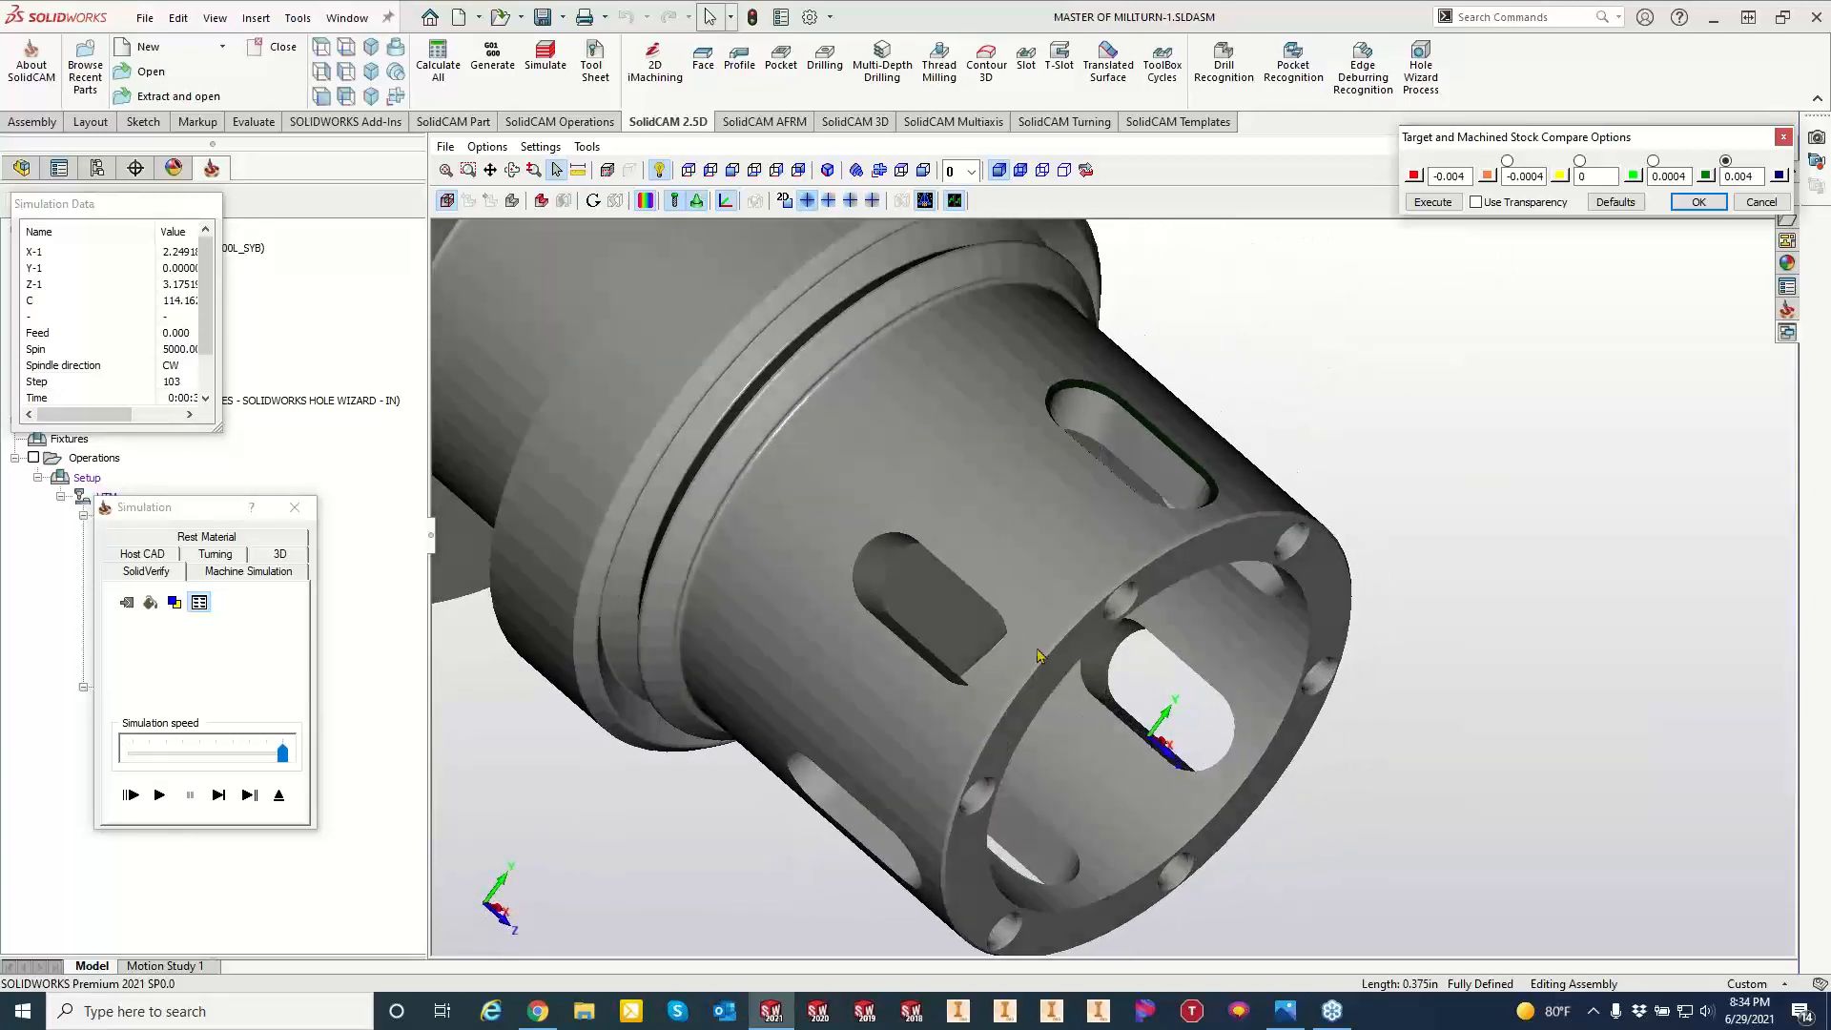
pyautogui.click(295, 506)
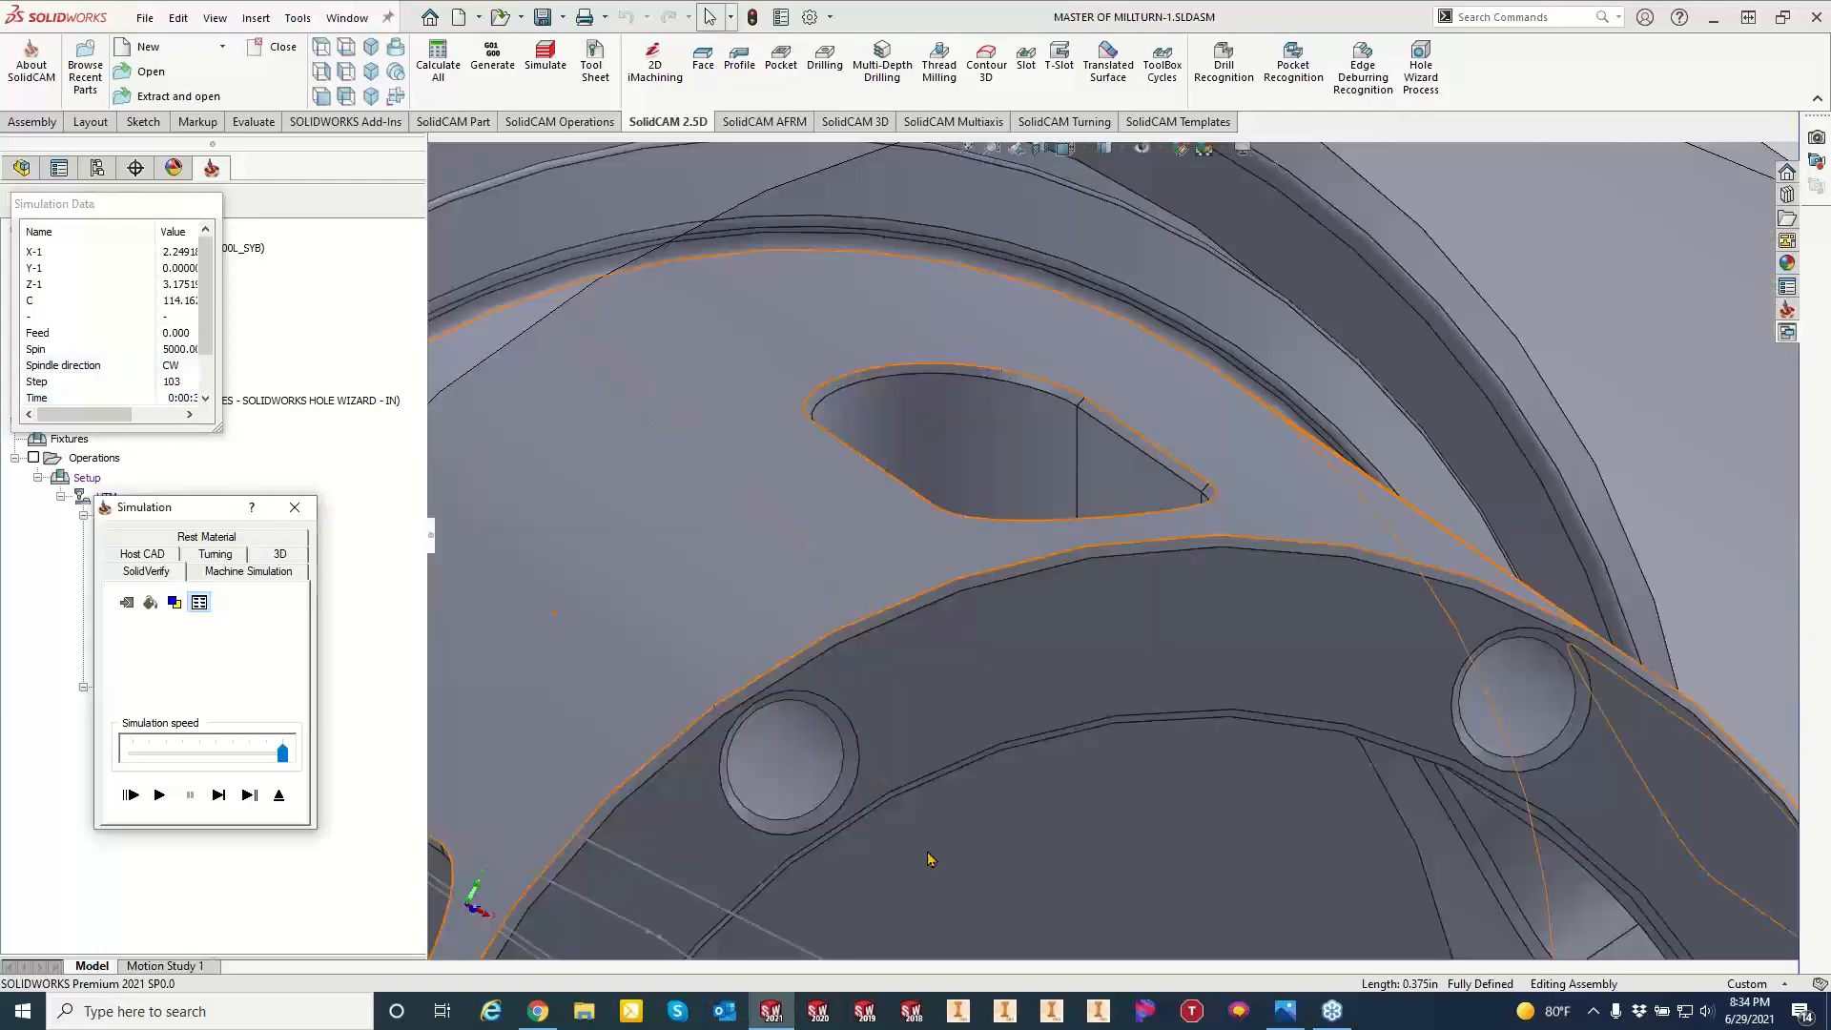
pyautogui.scroll(5, 1119, 425)
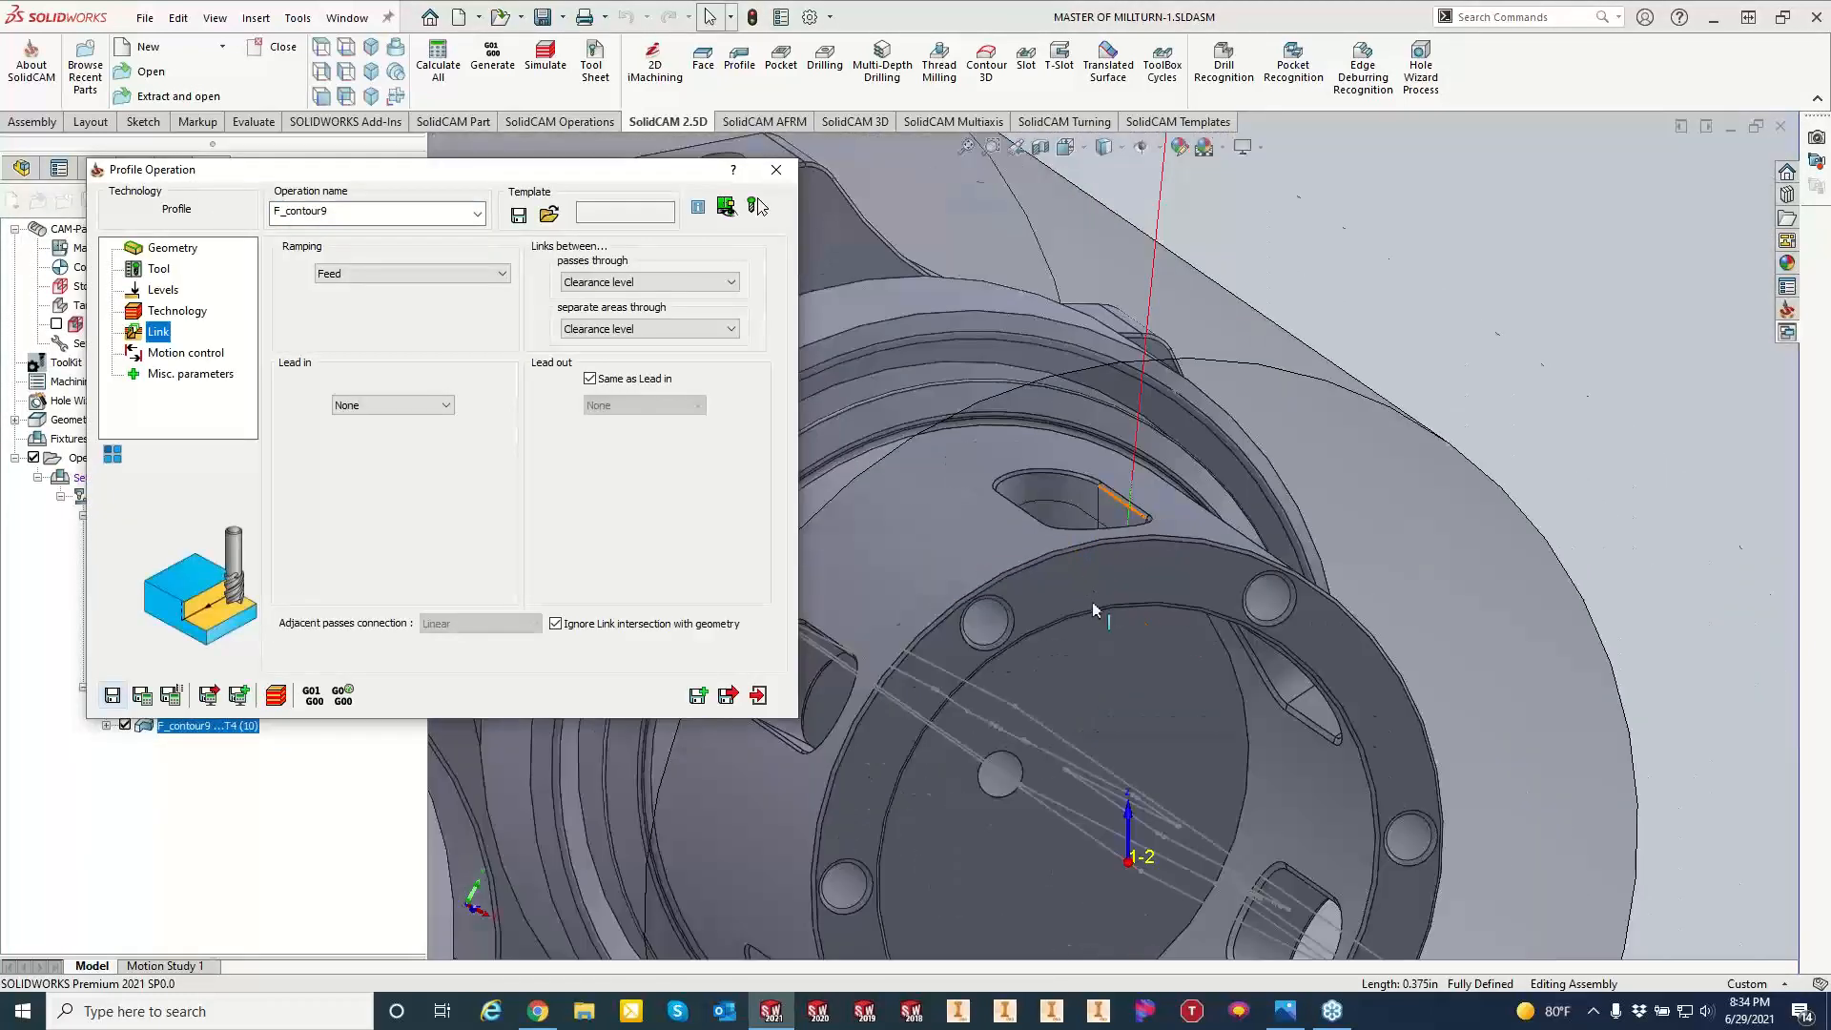
# Add a 4-axis transformation to F_contour9 with six rotations in 60° increments, including the original operation.
pyautogui.click(112, 458)
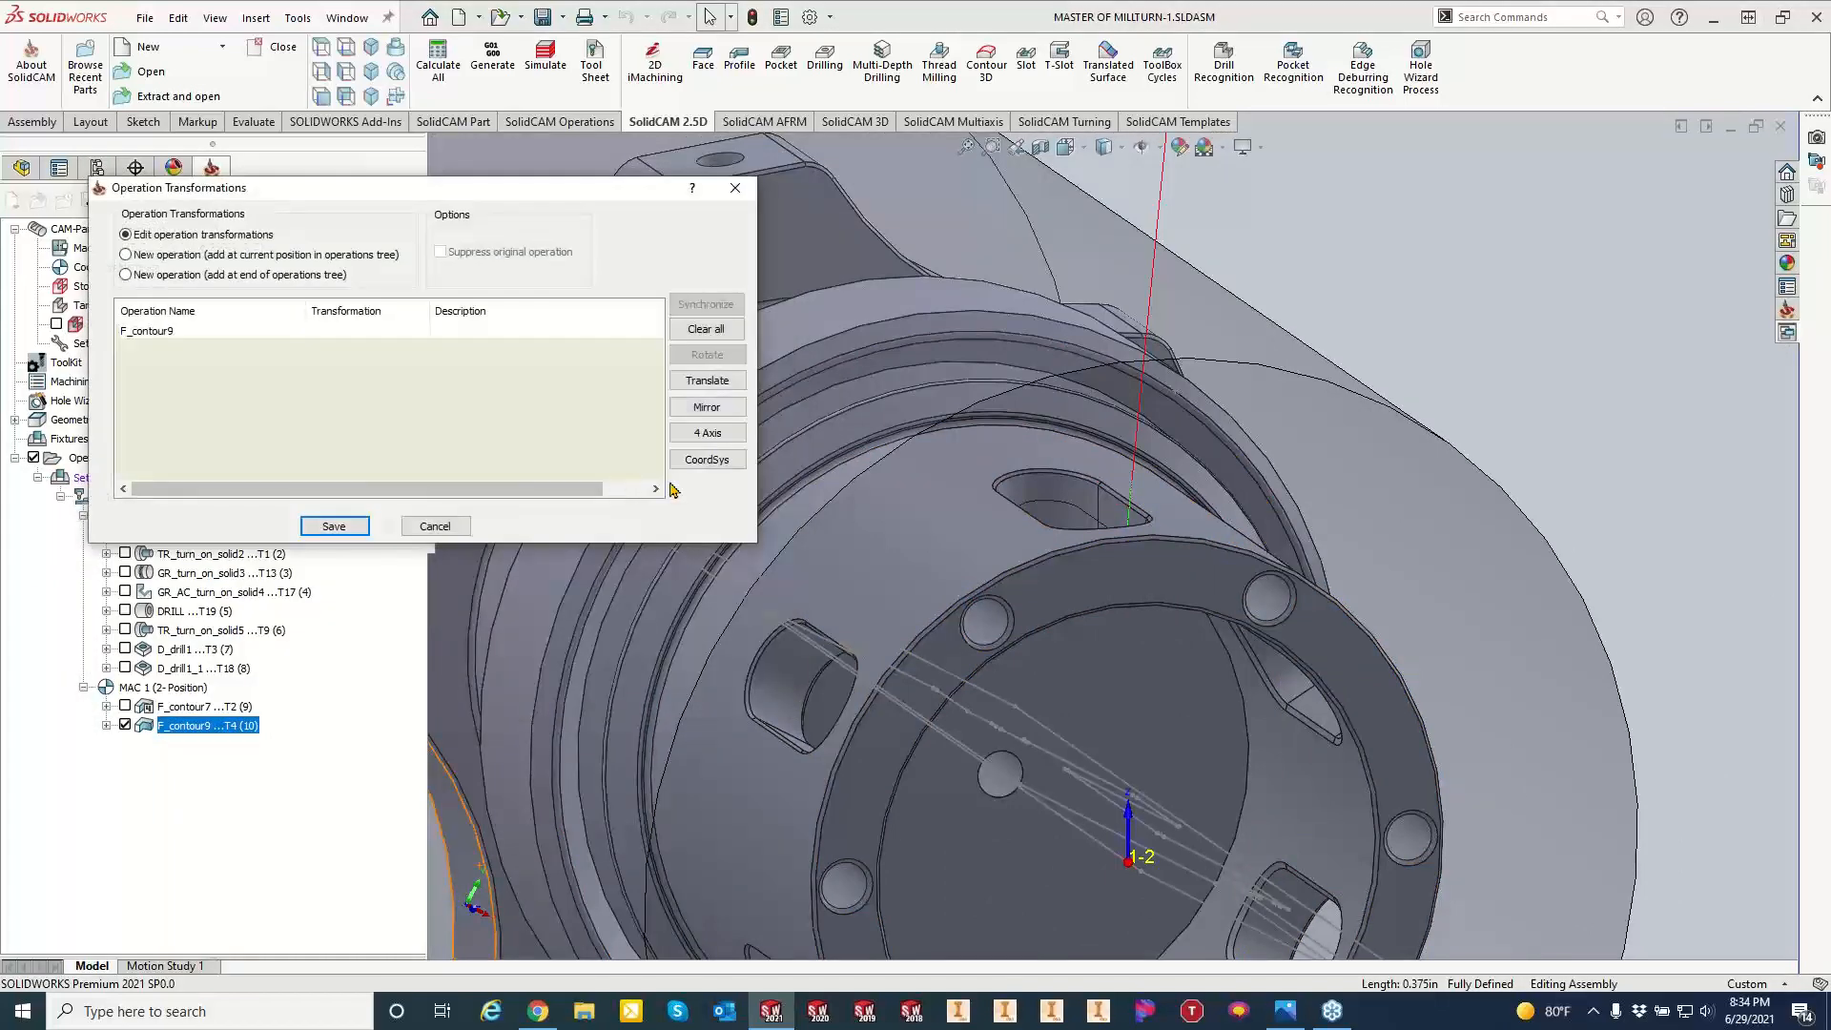
pyautogui.click(706, 433)
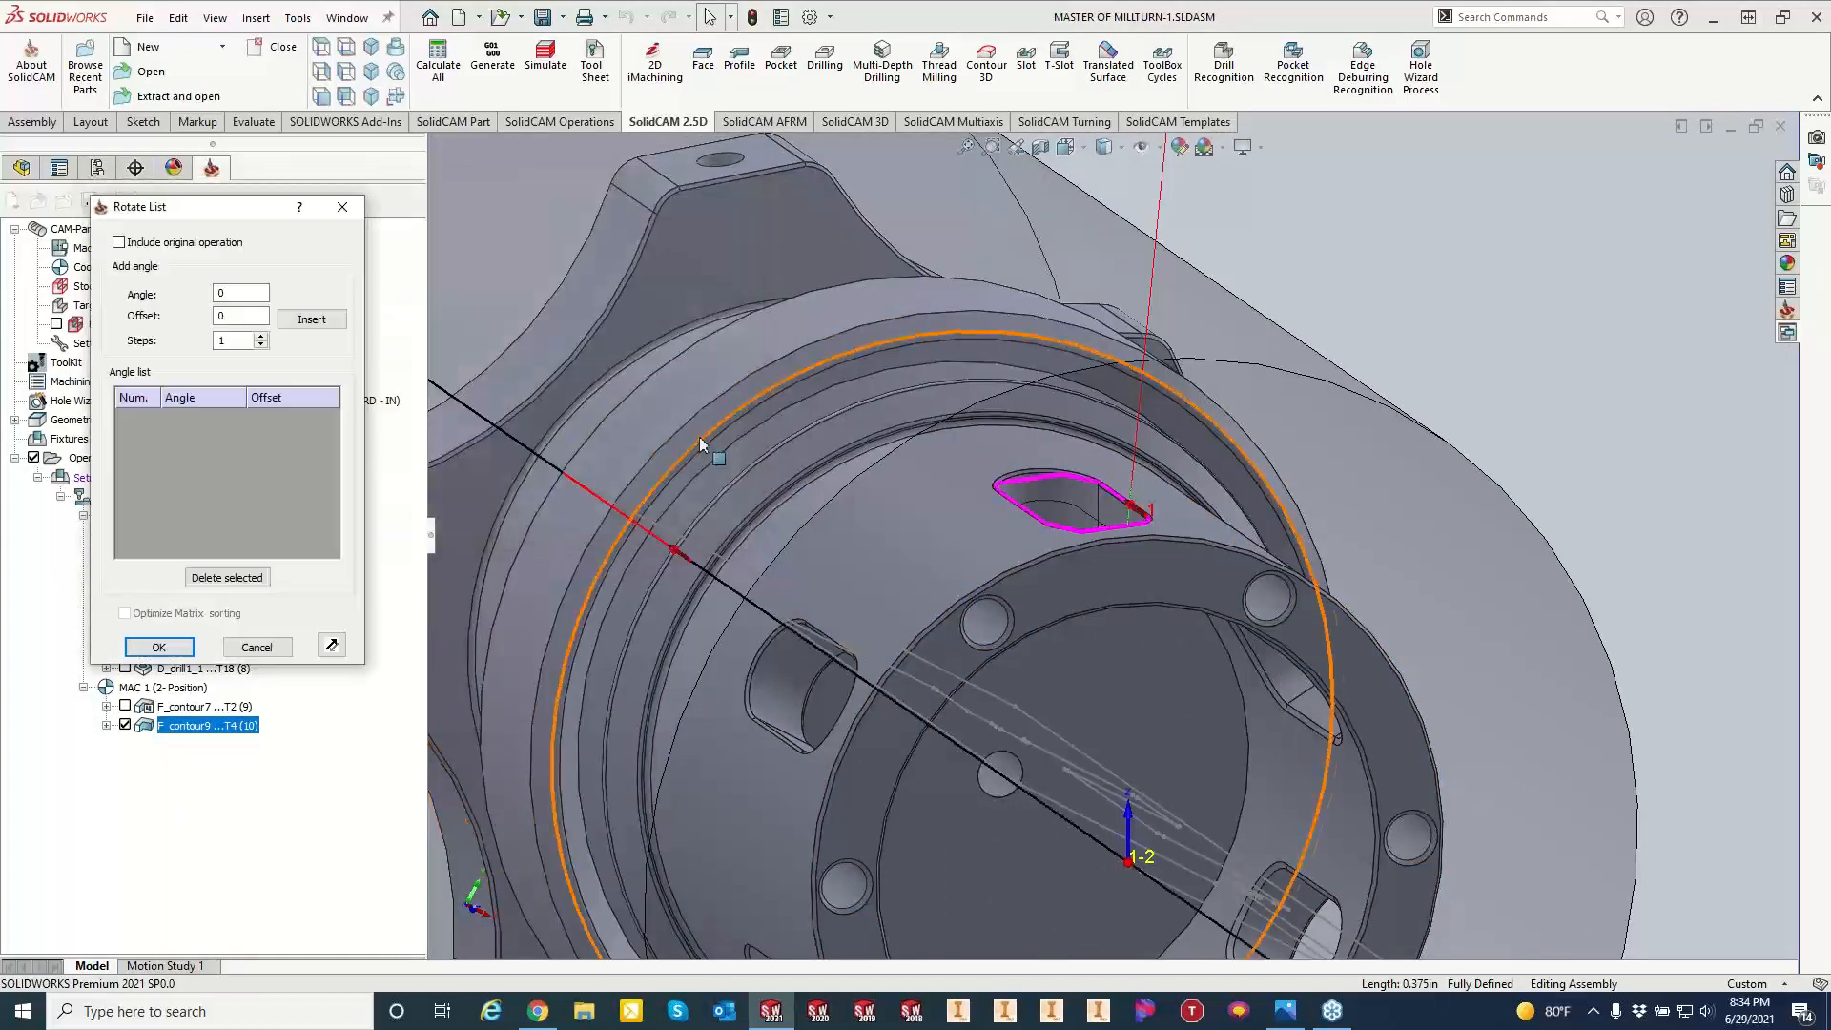
pyautogui.click(120, 241)
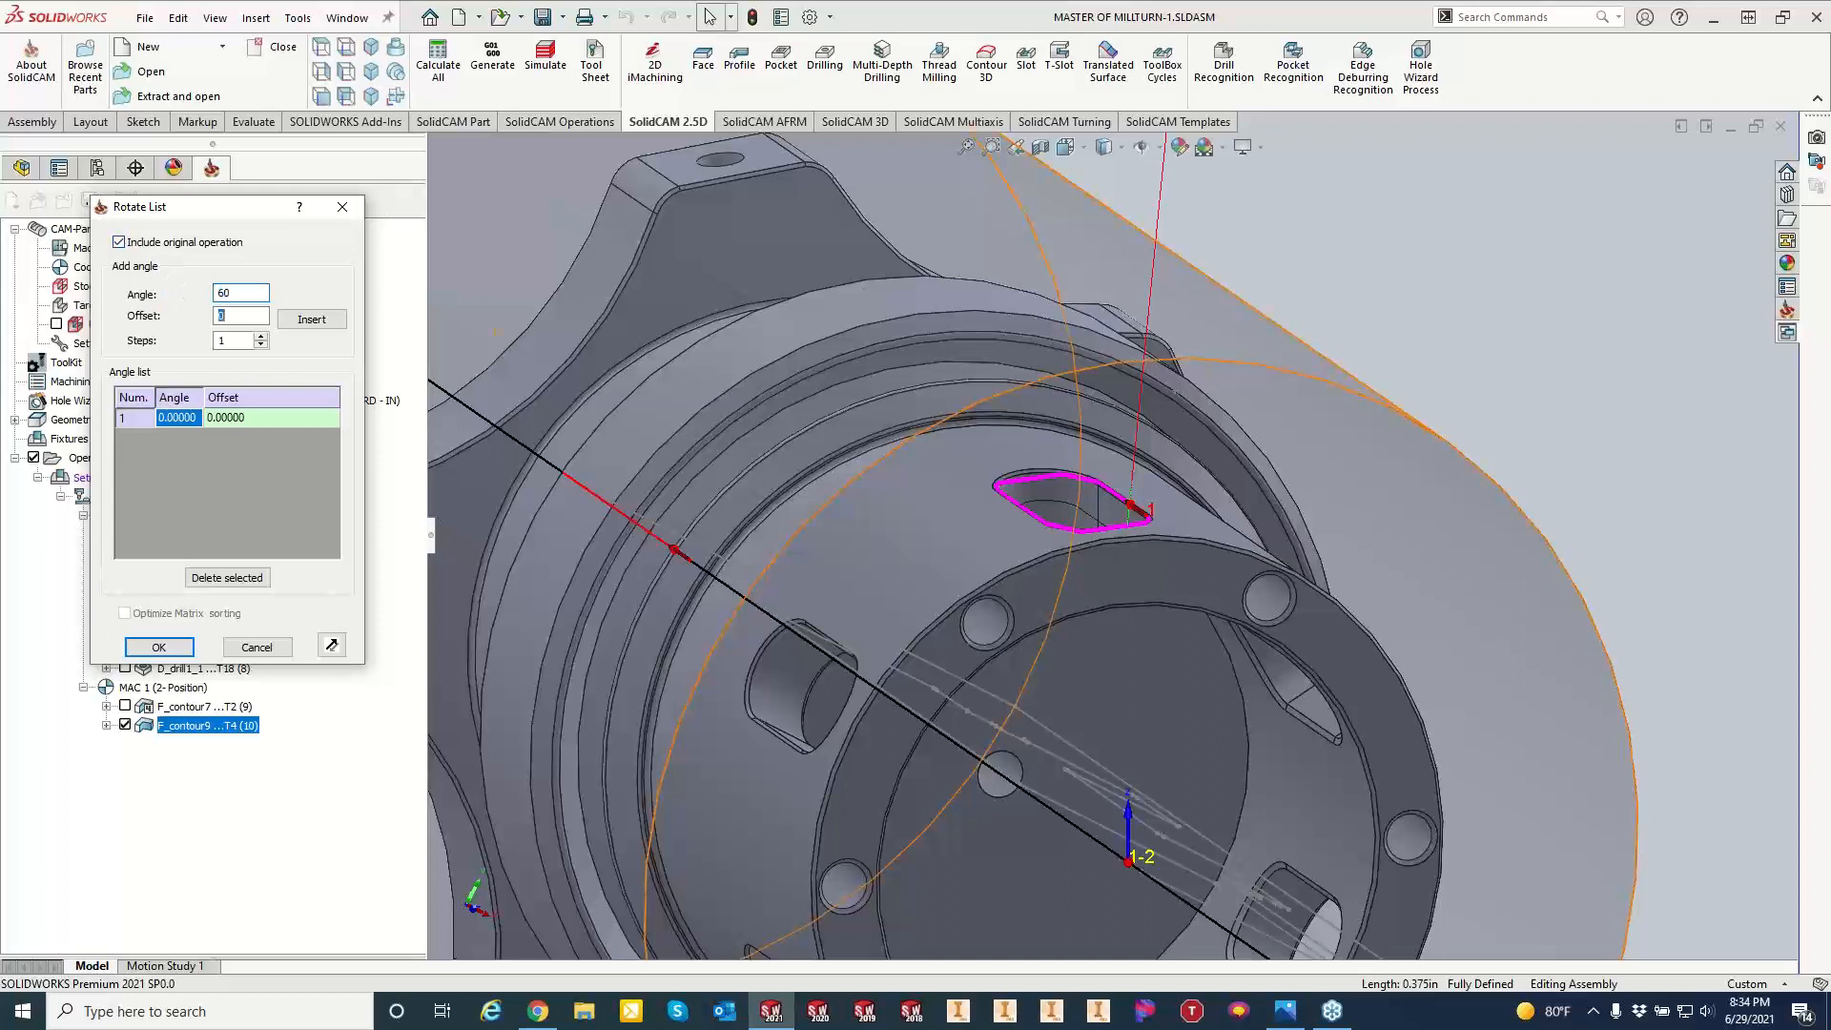
pyautogui.click(311, 319)
pyautogui.click(158, 646)
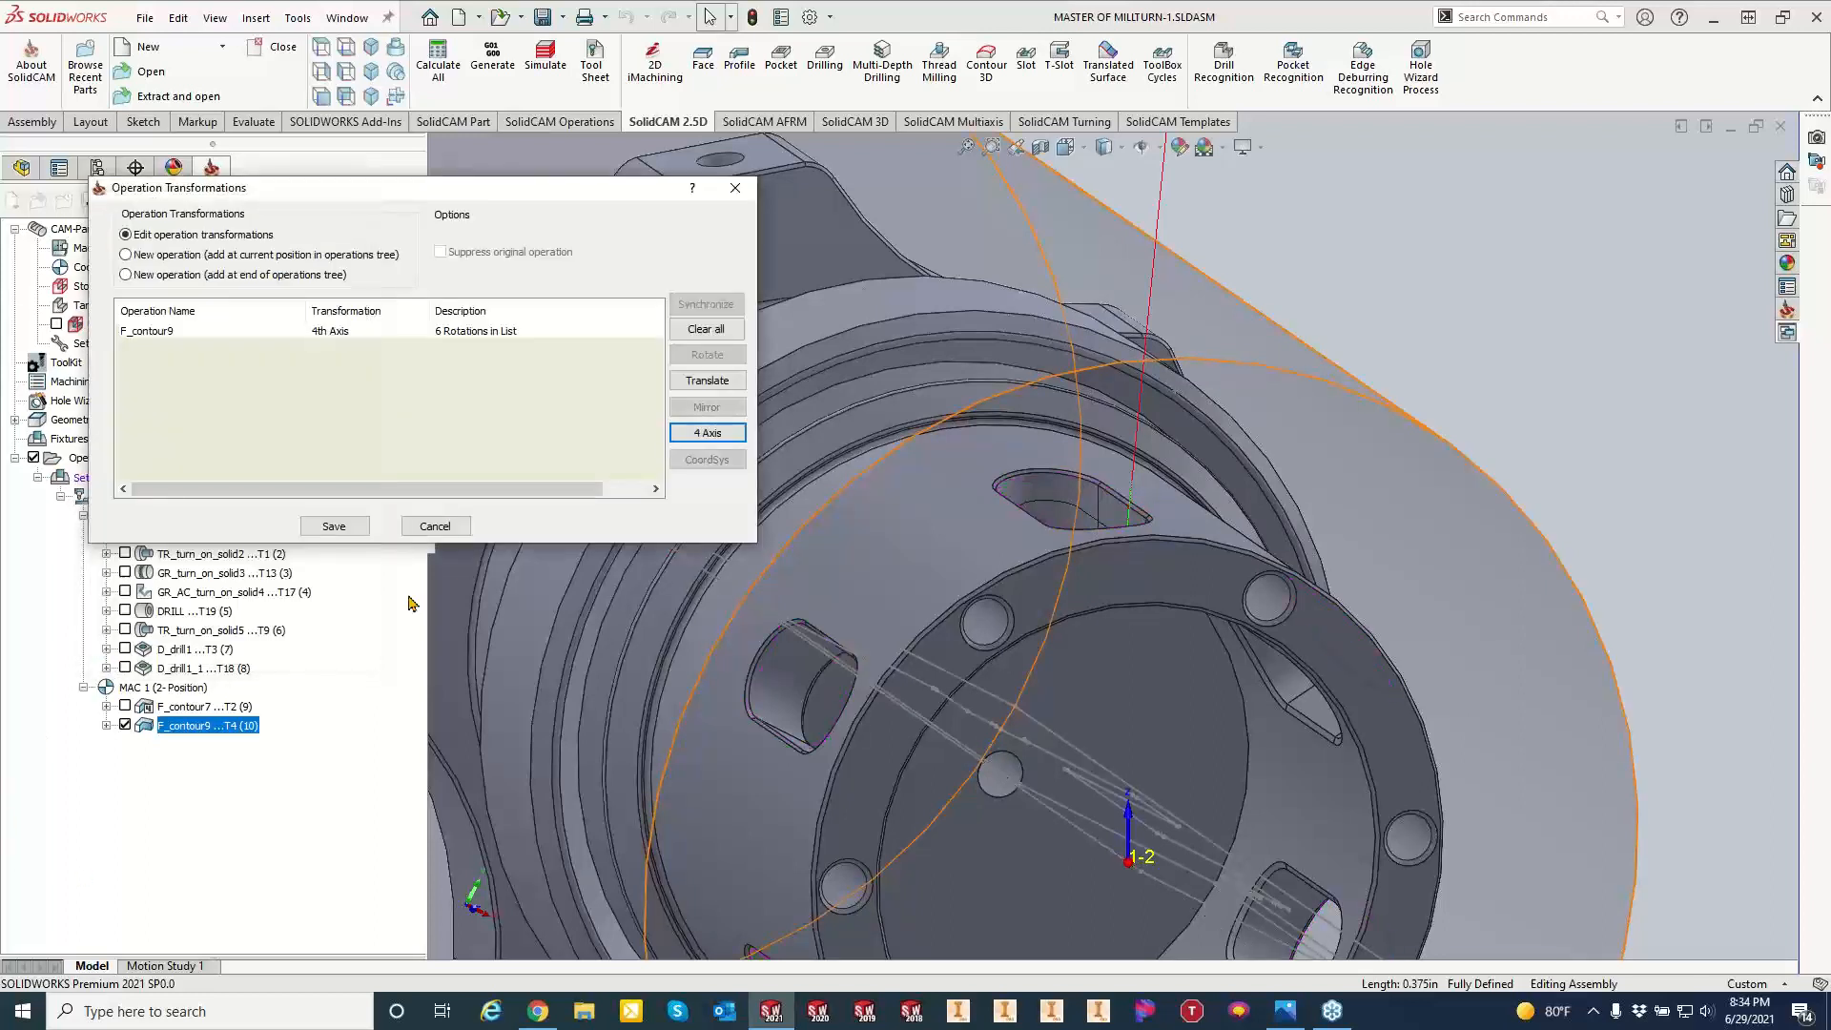
pyautogui.click(365, 527)
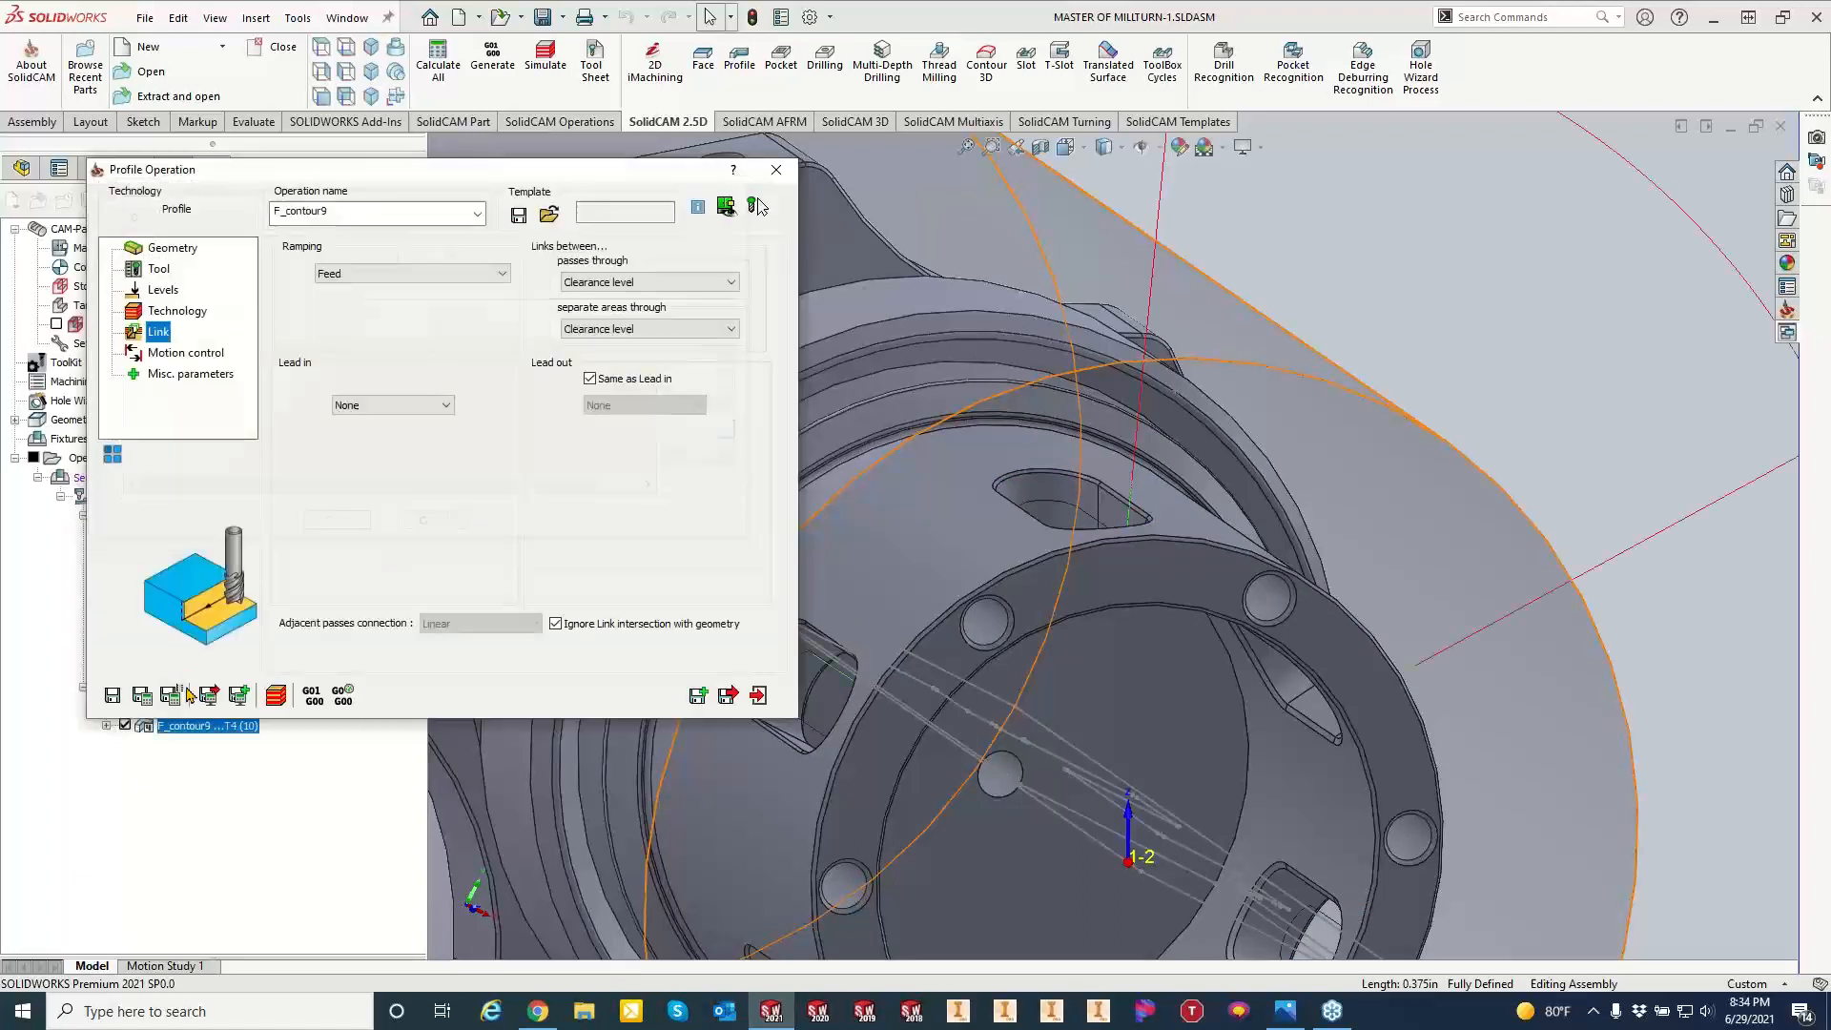
# Save and calculate the F_contour9 profile operation, close it, and hide its toolpath on the model.
pyautogui.click(143, 697)
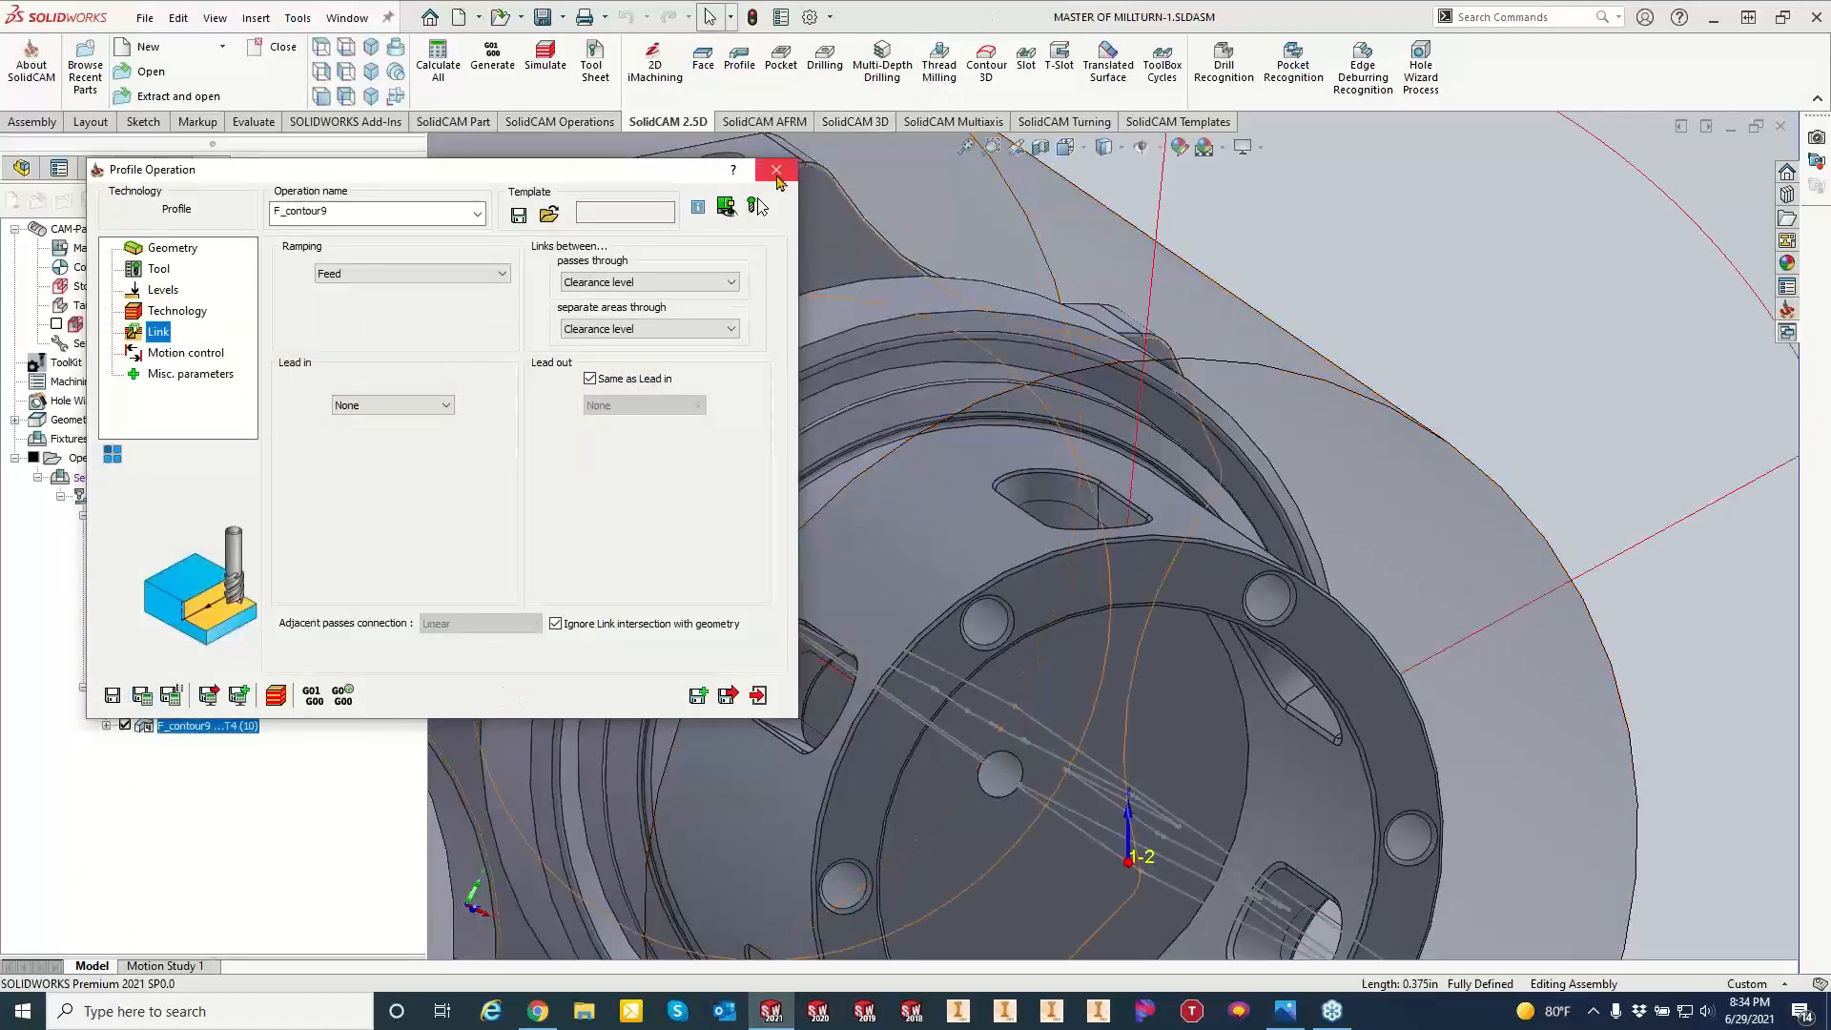
pyautogui.click(777, 169)
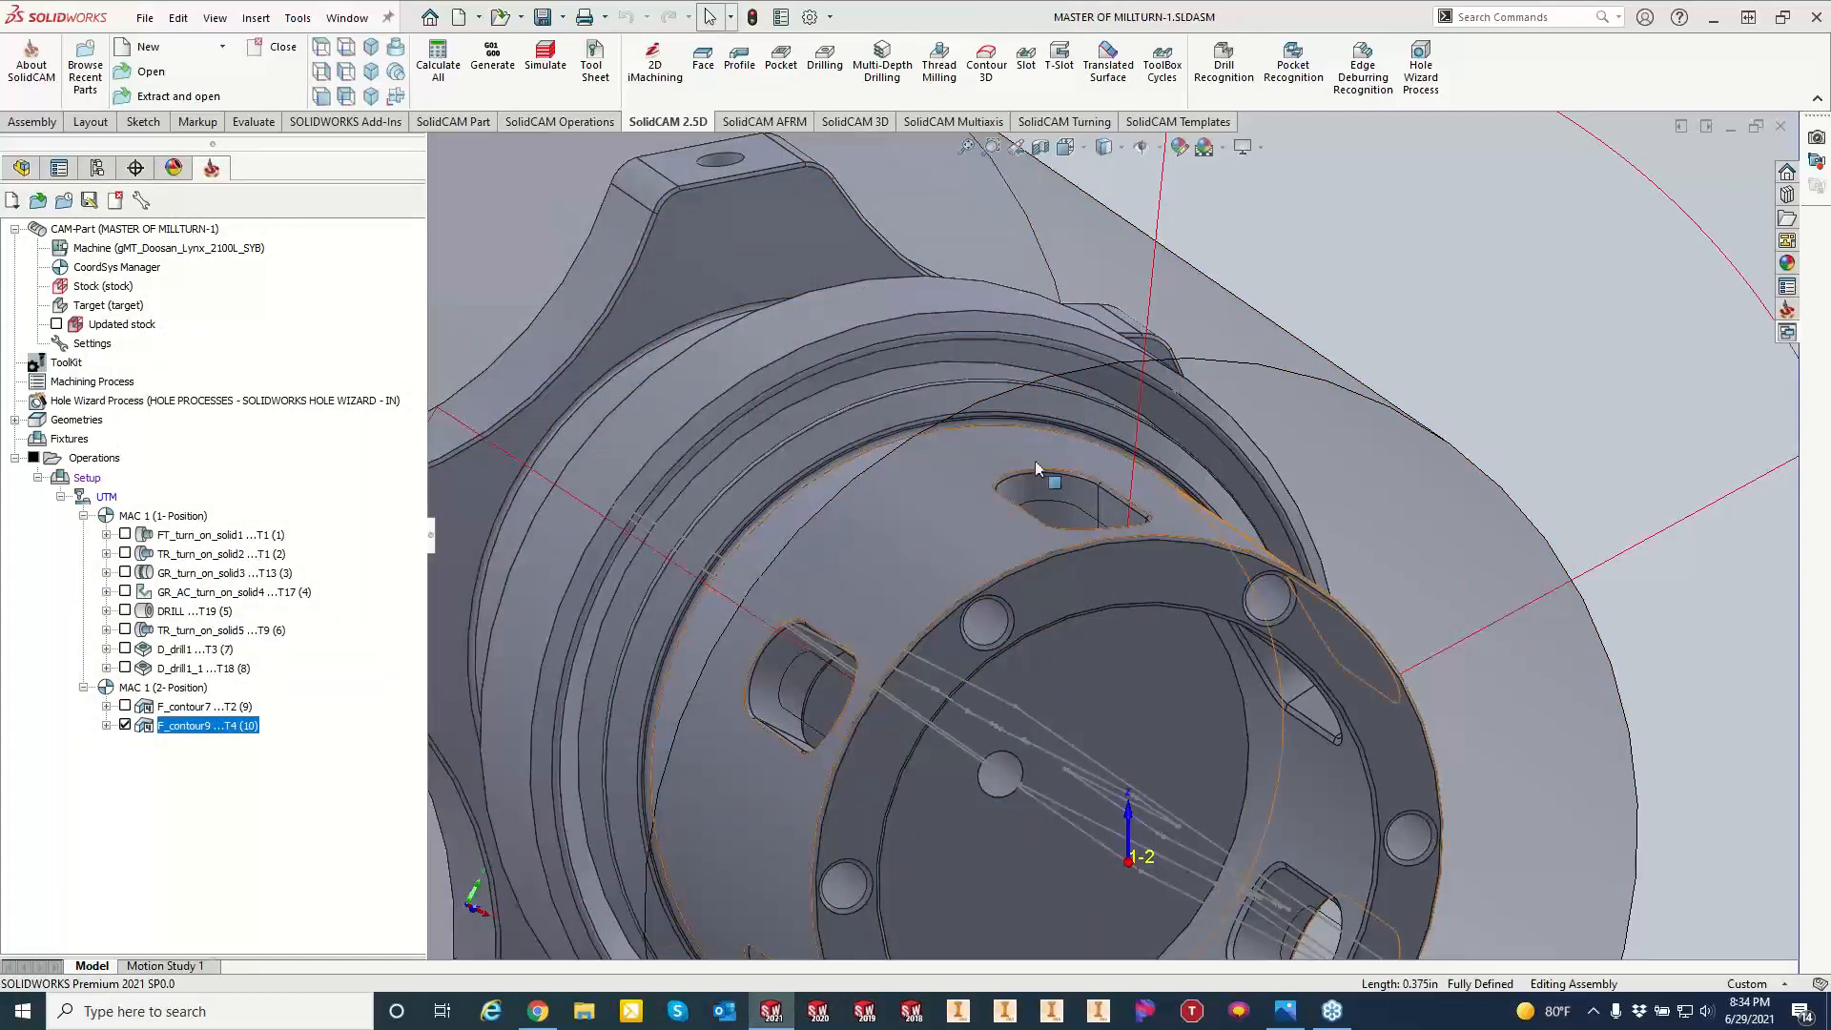
pyautogui.click(125, 725)
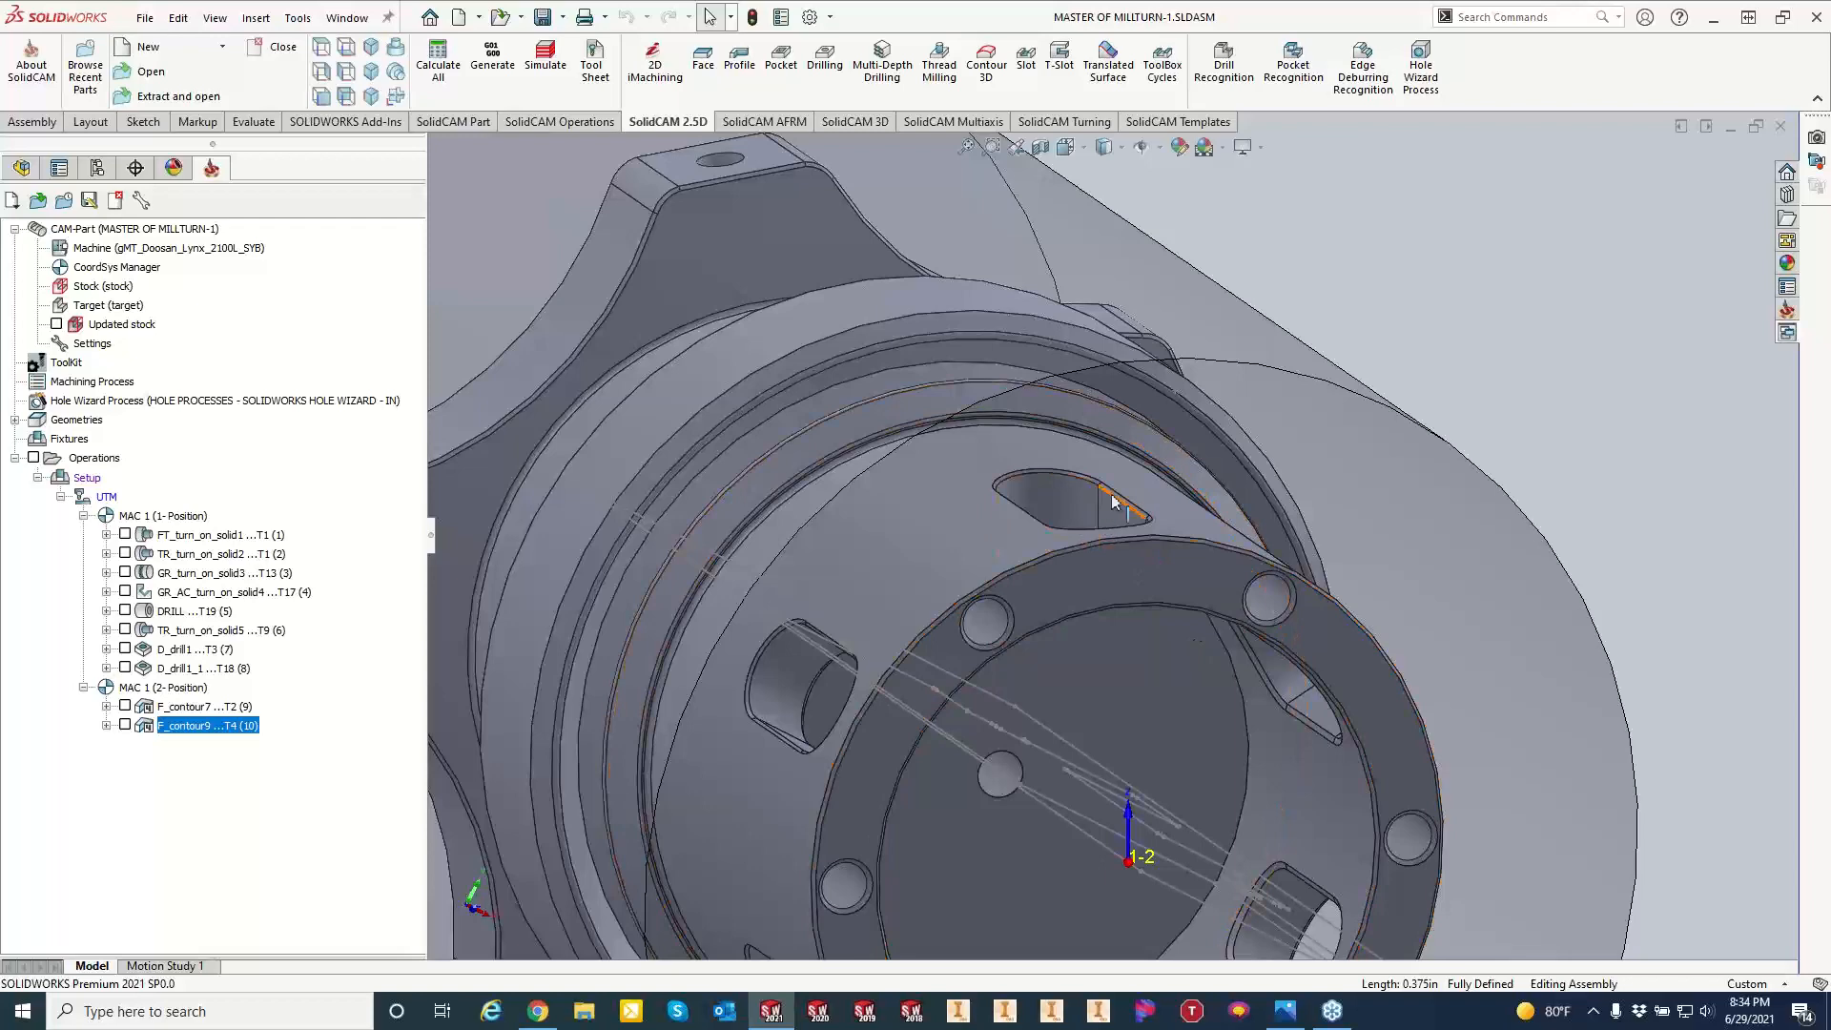
# Start a new HSS operation on MAC 1 (2- Position) using the Parallel to Curve(s) technology.
pyautogui.moveTo(1108, 500); pyautogui.dragTo(1151, 449, button='middle')
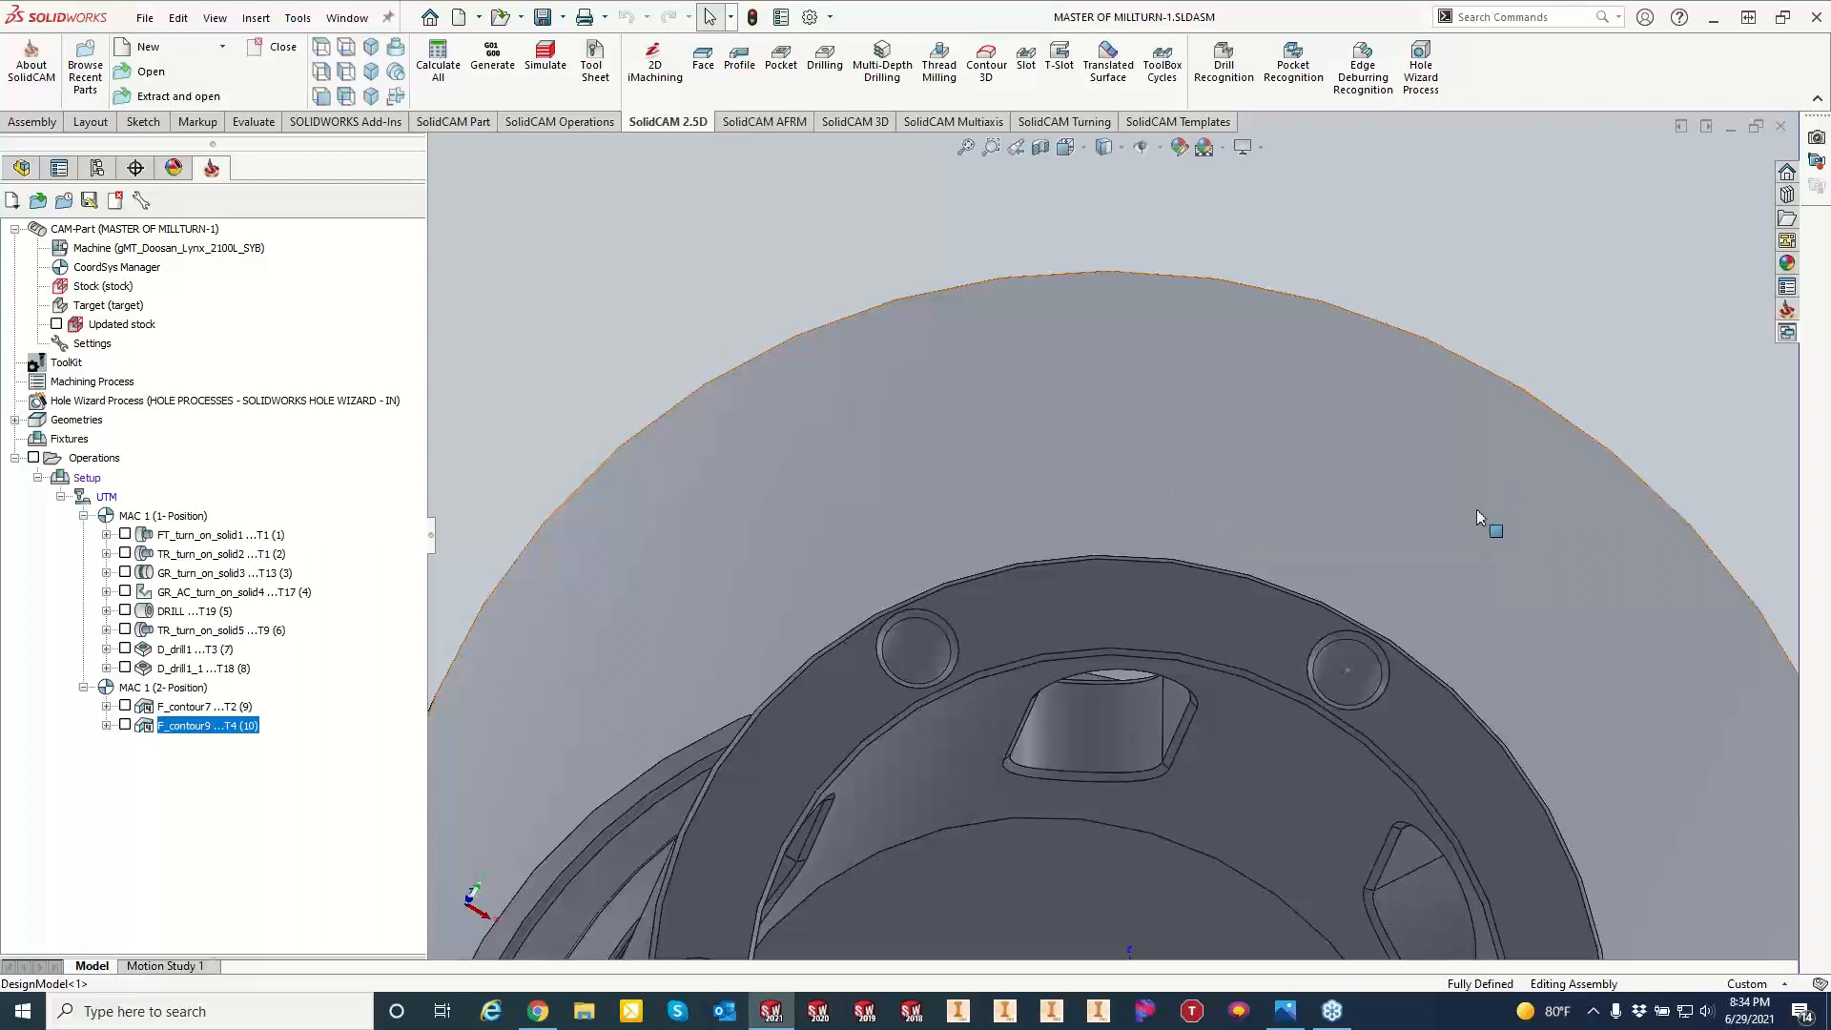
pyautogui.click(855, 122)
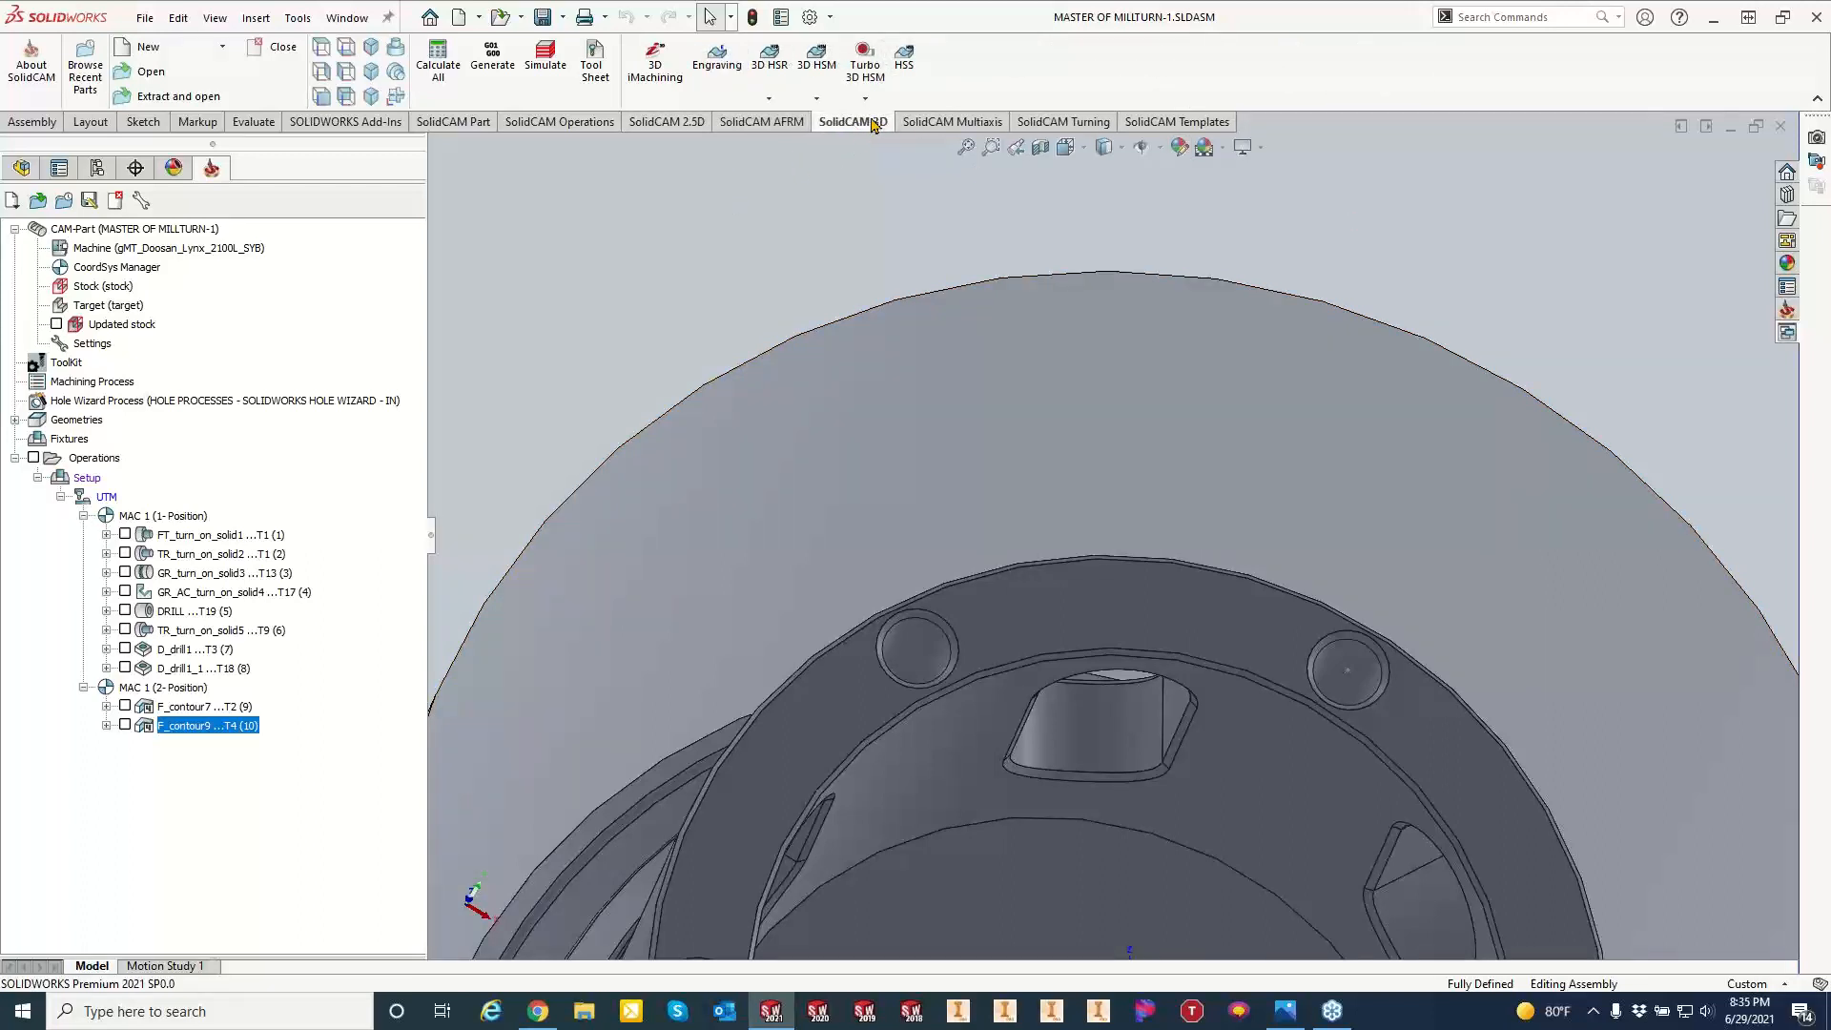
pyautogui.click(904, 63)
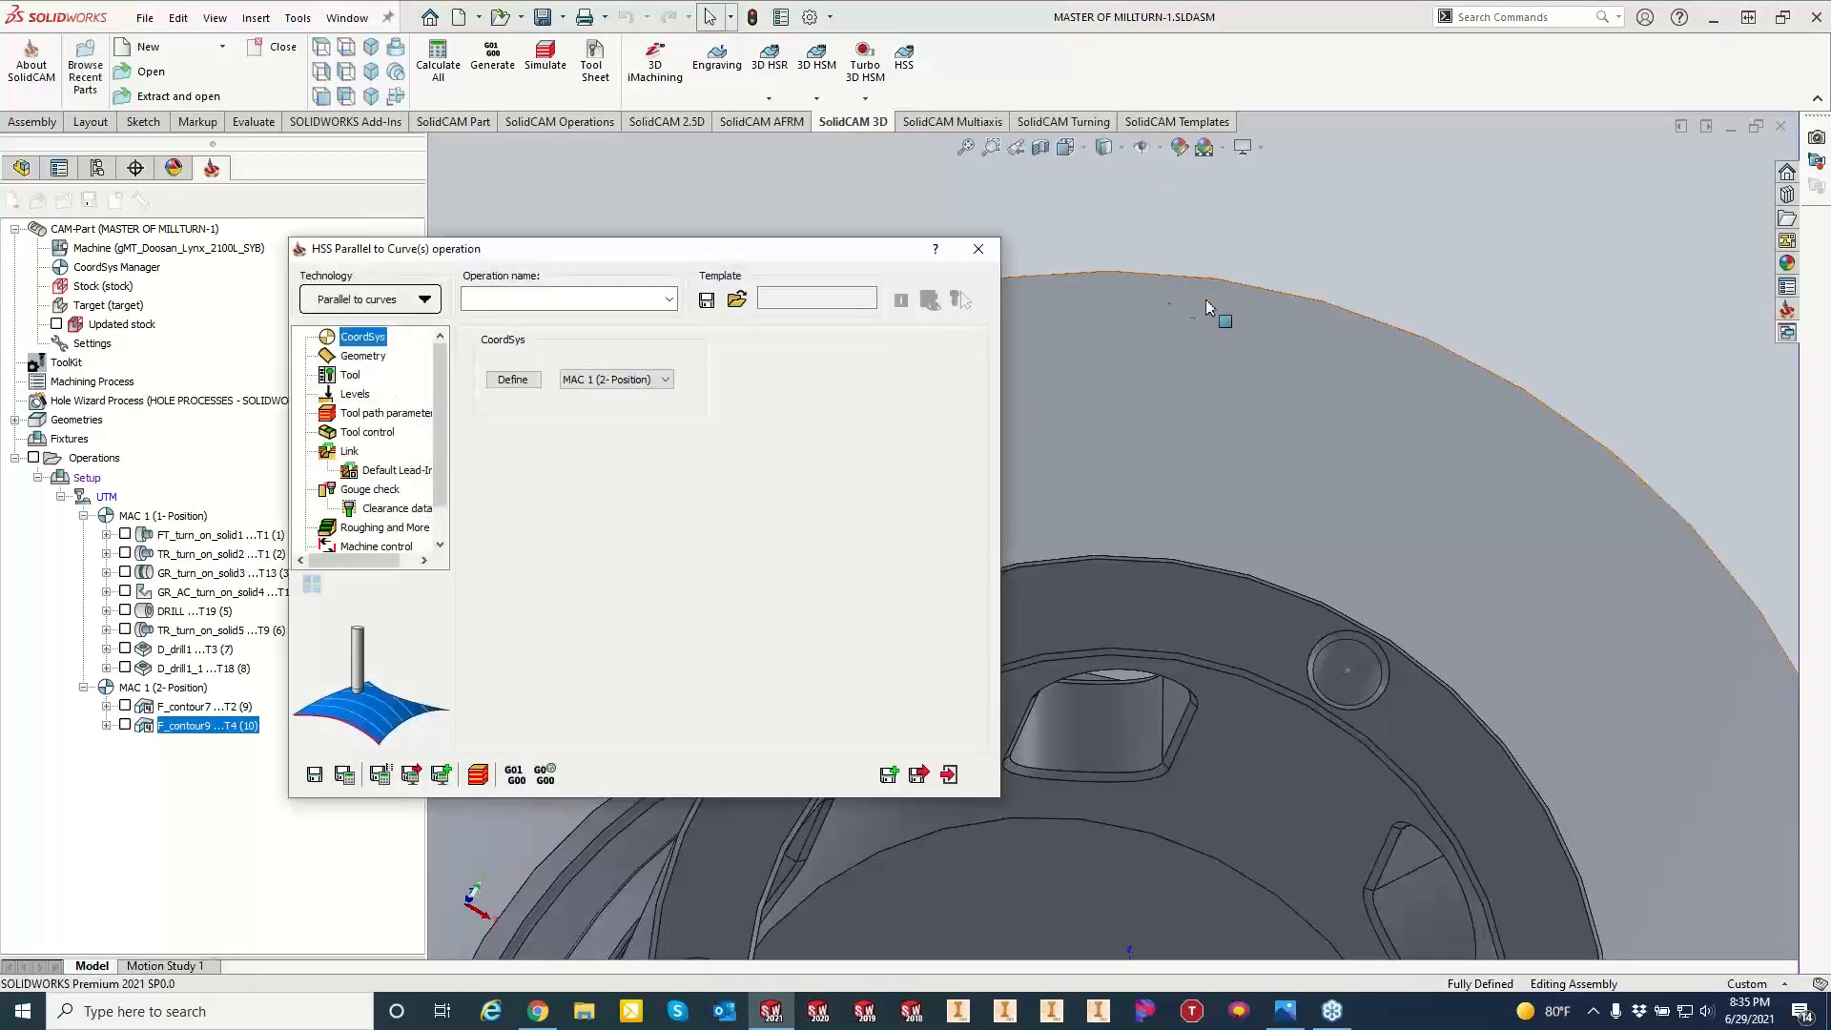
pyautogui.click(422, 309)
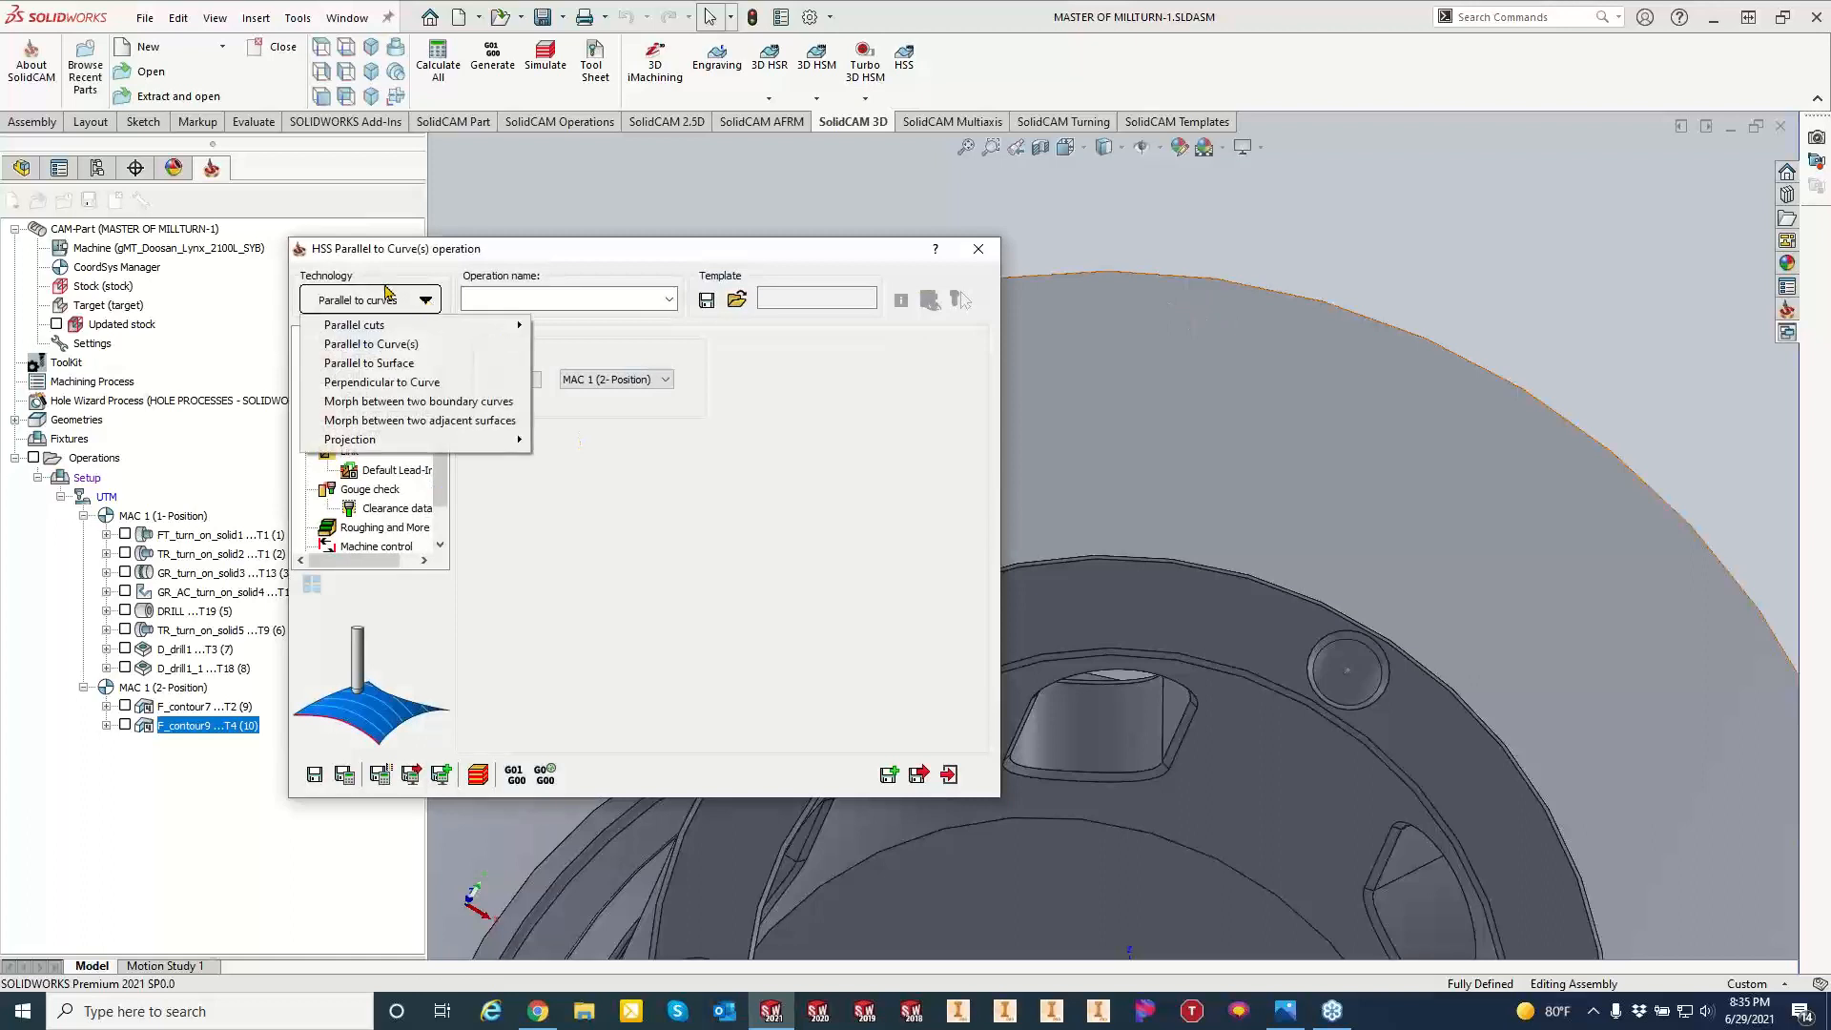
pyautogui.moveTo(390, 328)
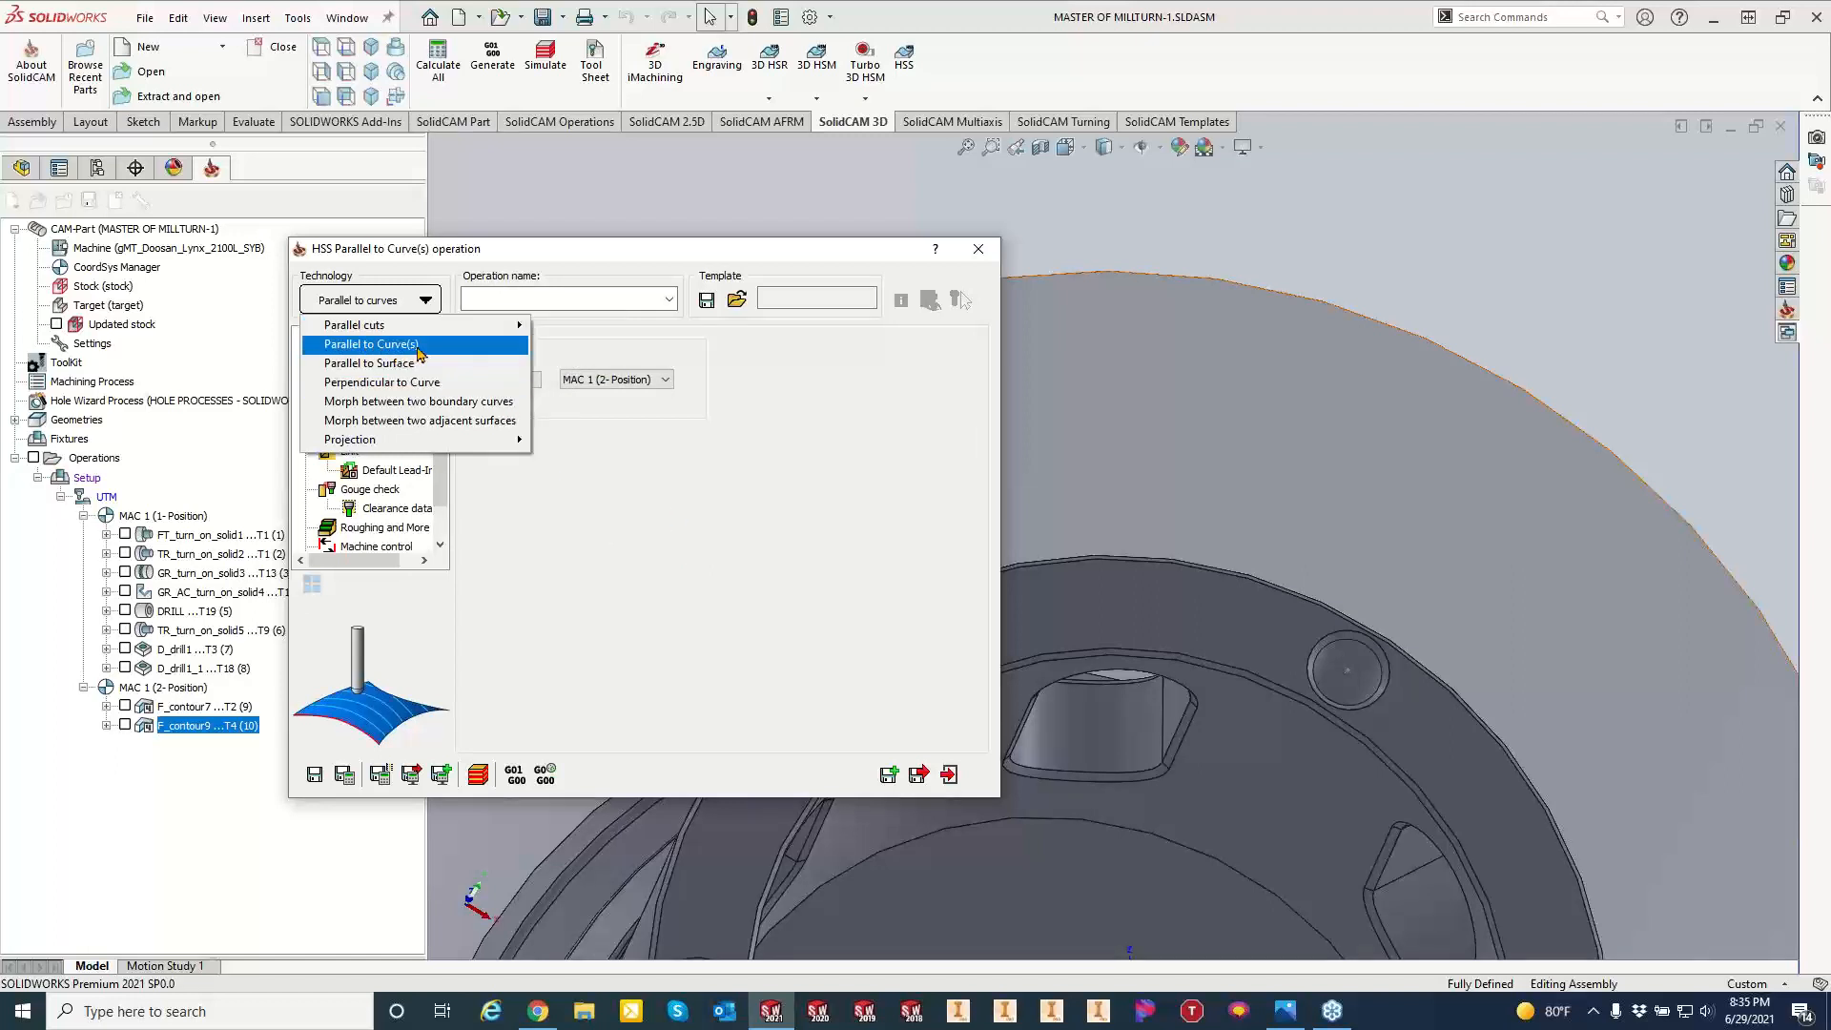
pyautogui.click(420, 347)
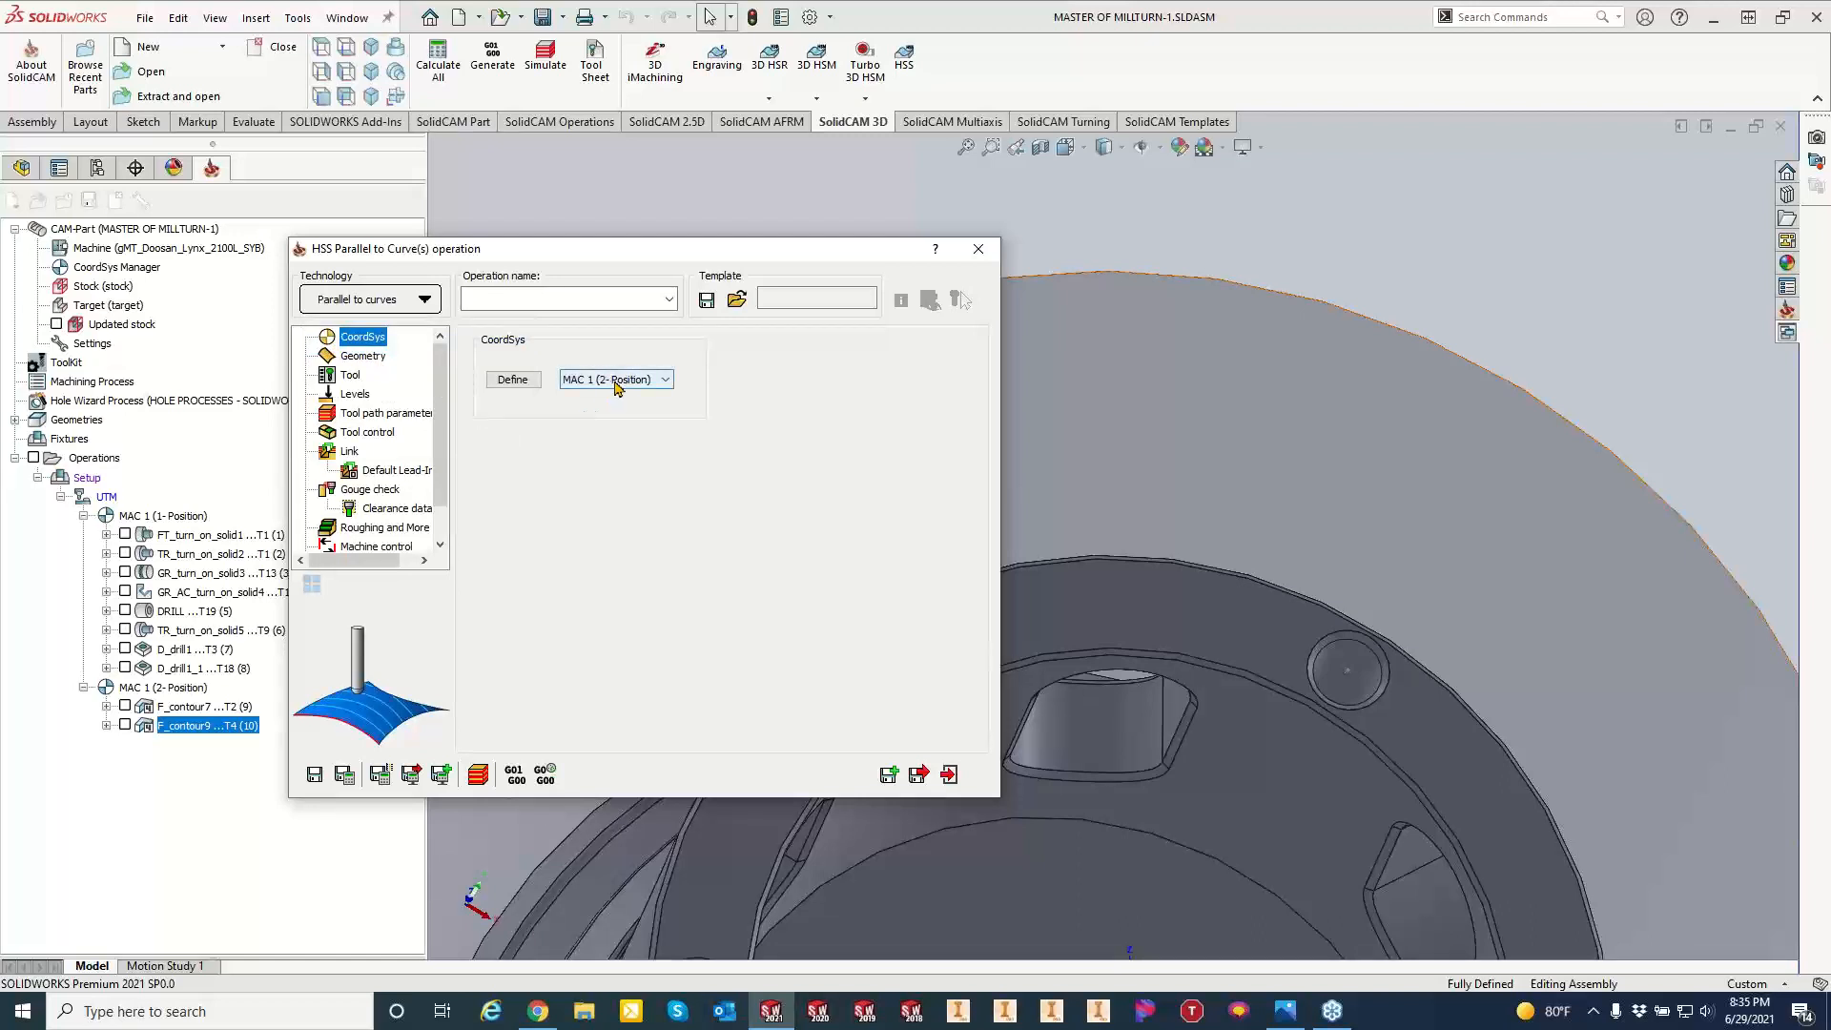
# Define the drive surface from the four chamfer faces around the slot's opening inside the bore.
pyautogui.click(367, 355)
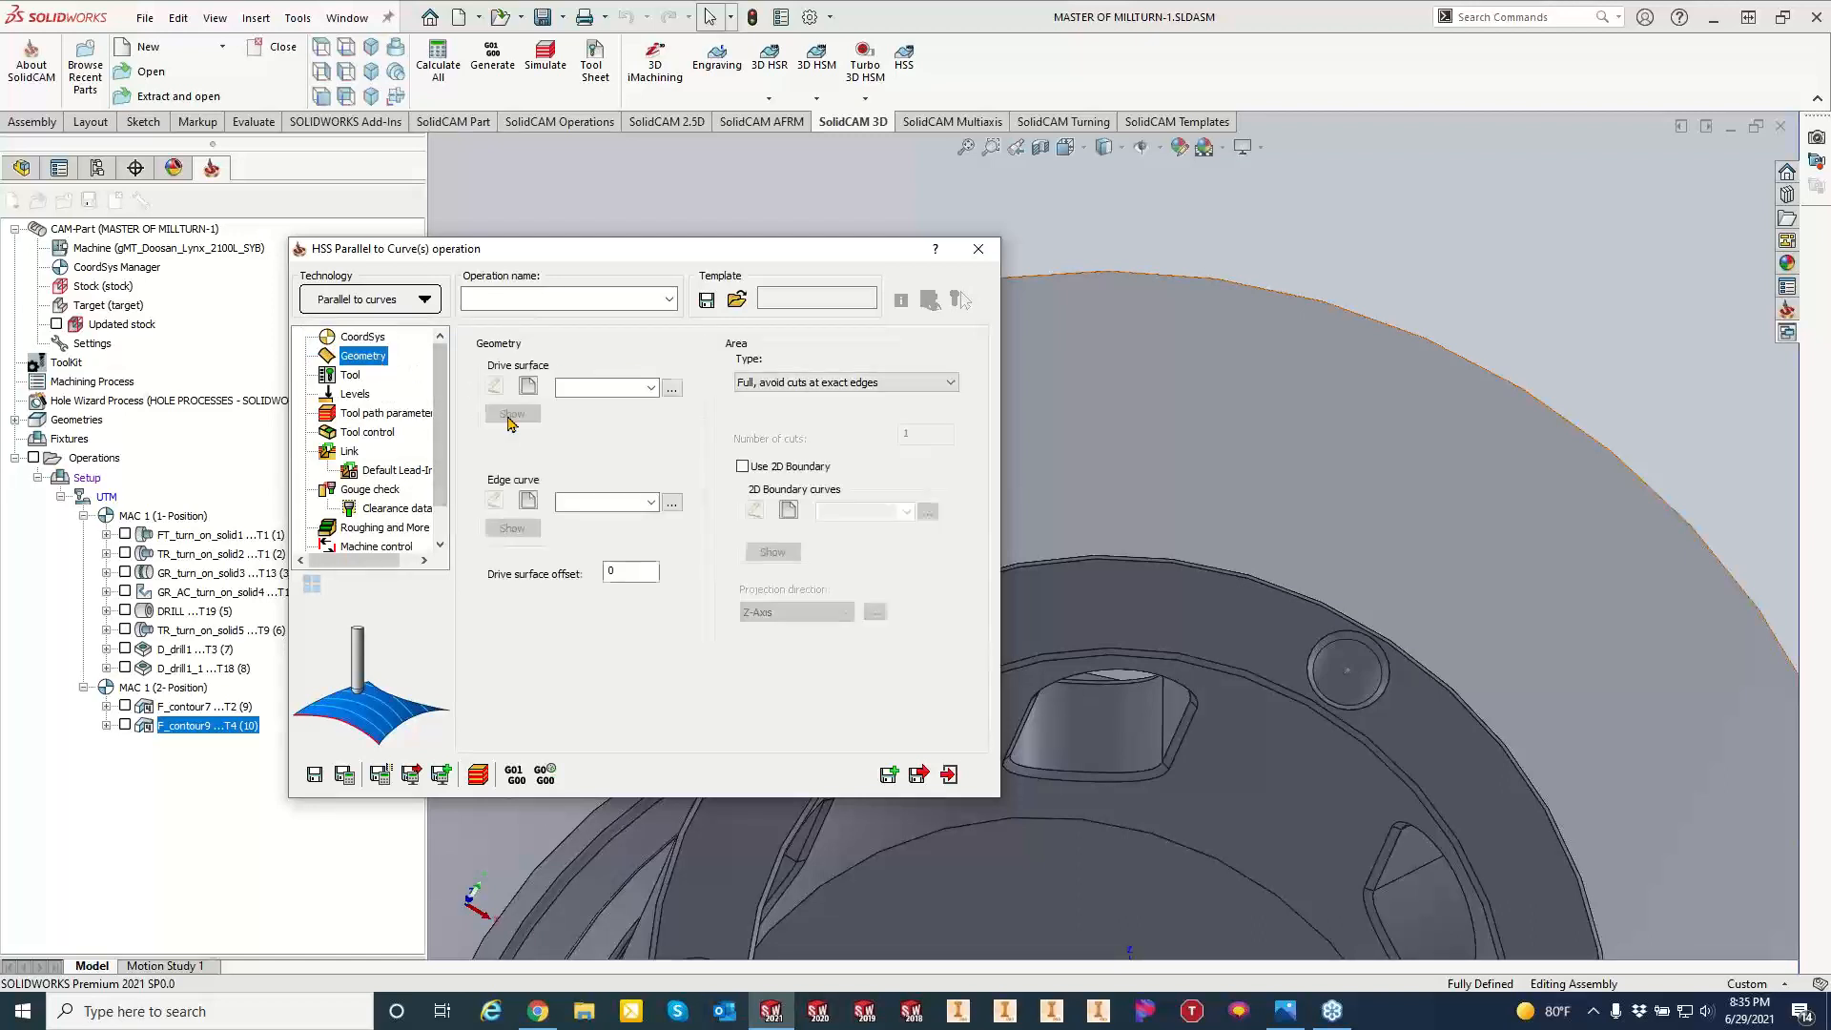
pyautogui.click(531, 387)
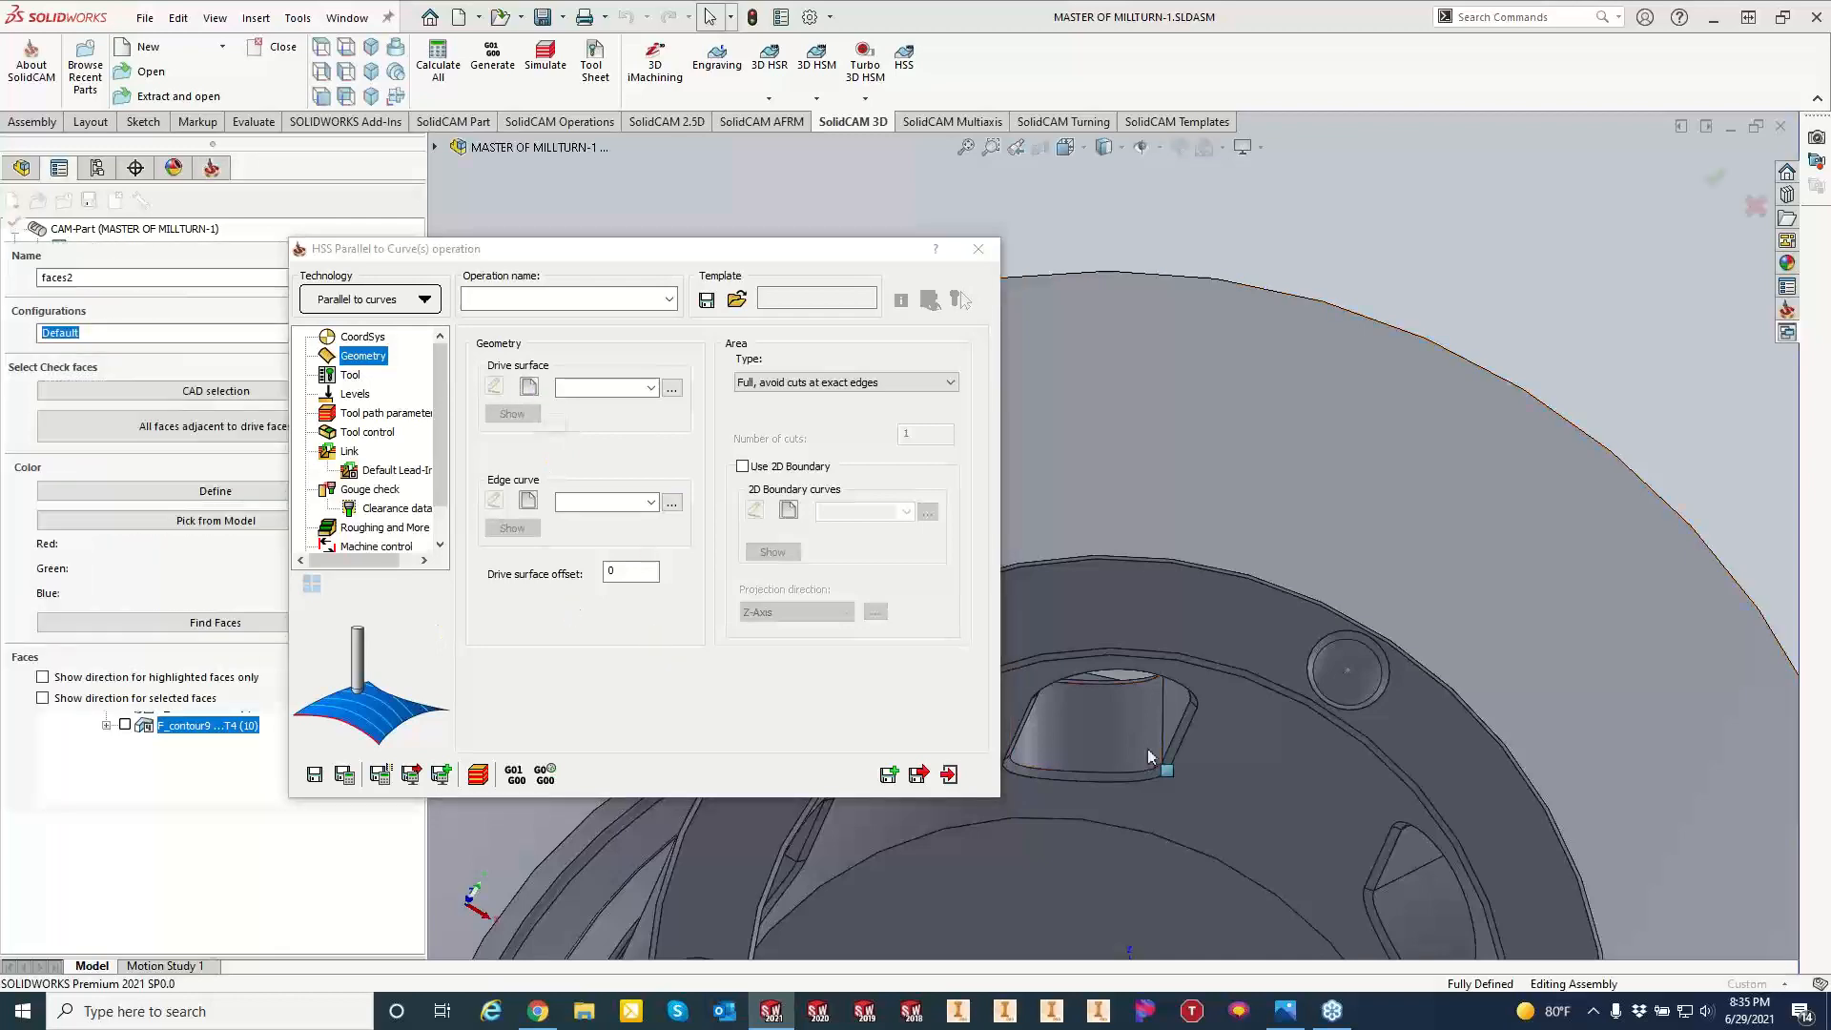
pyautogui.scroll(-3, 1177, 761)
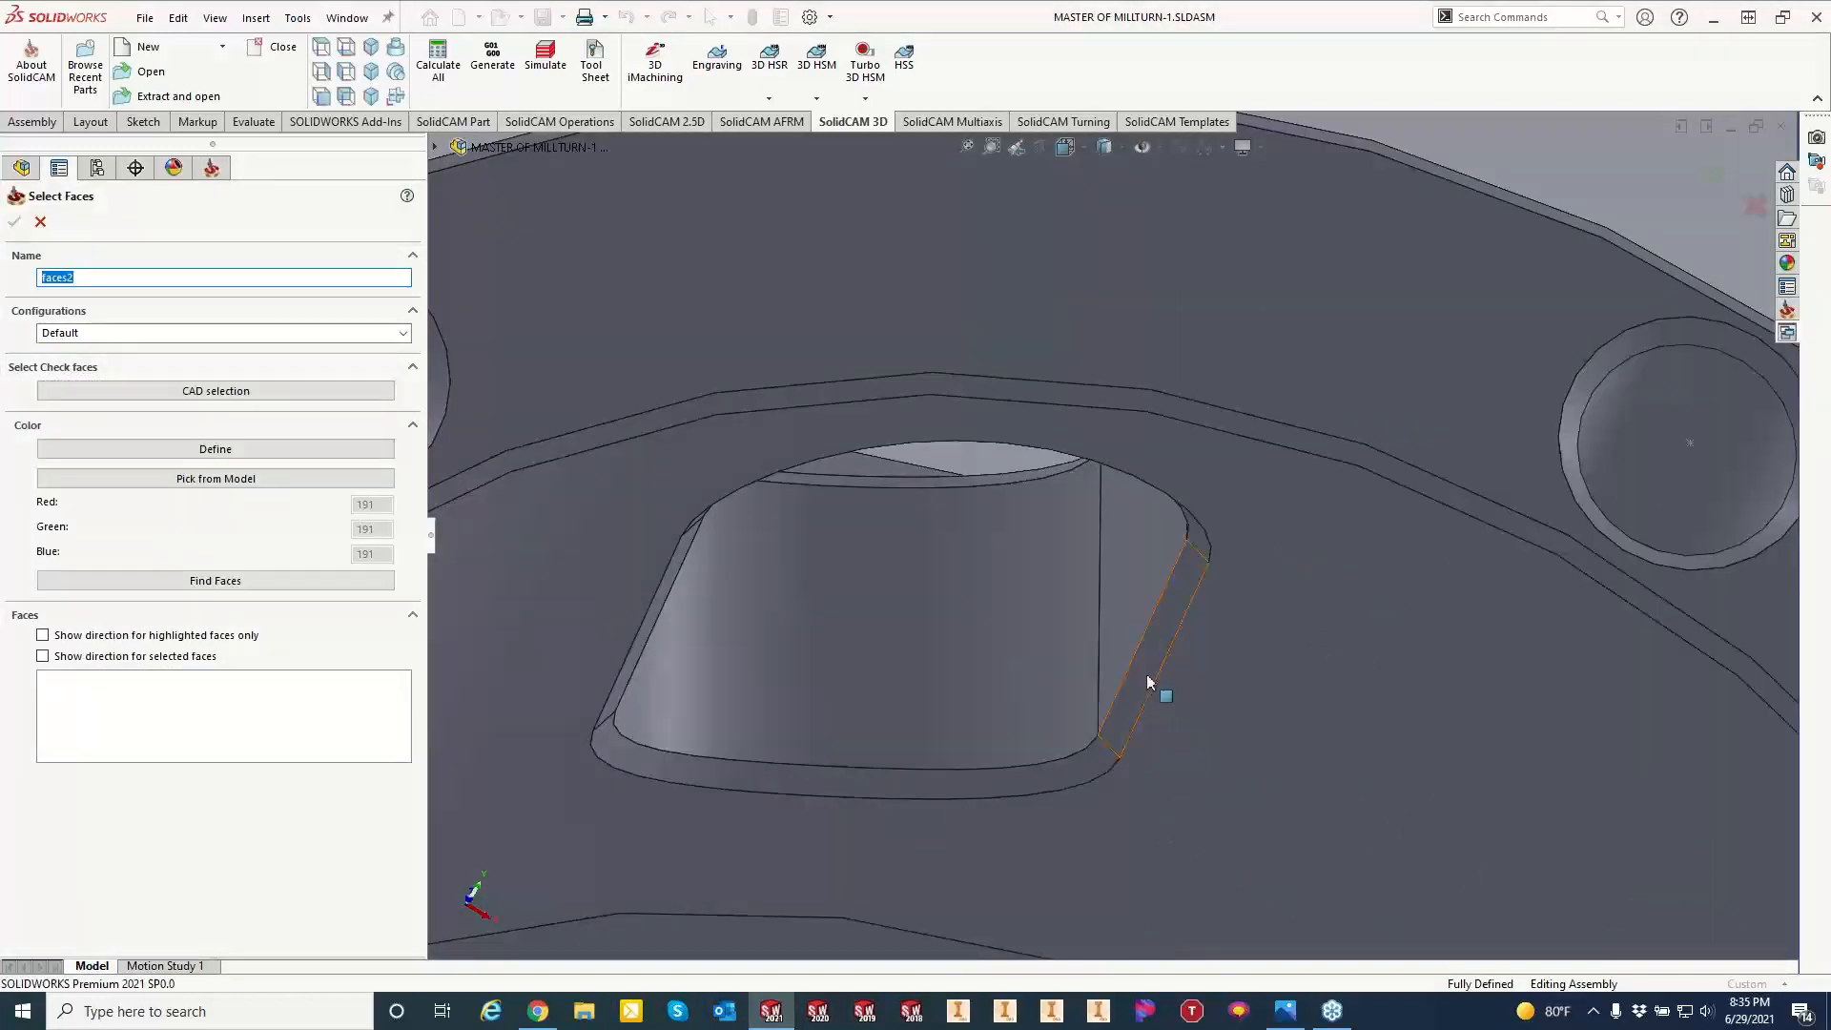
pyautogui.click(1180, 584)
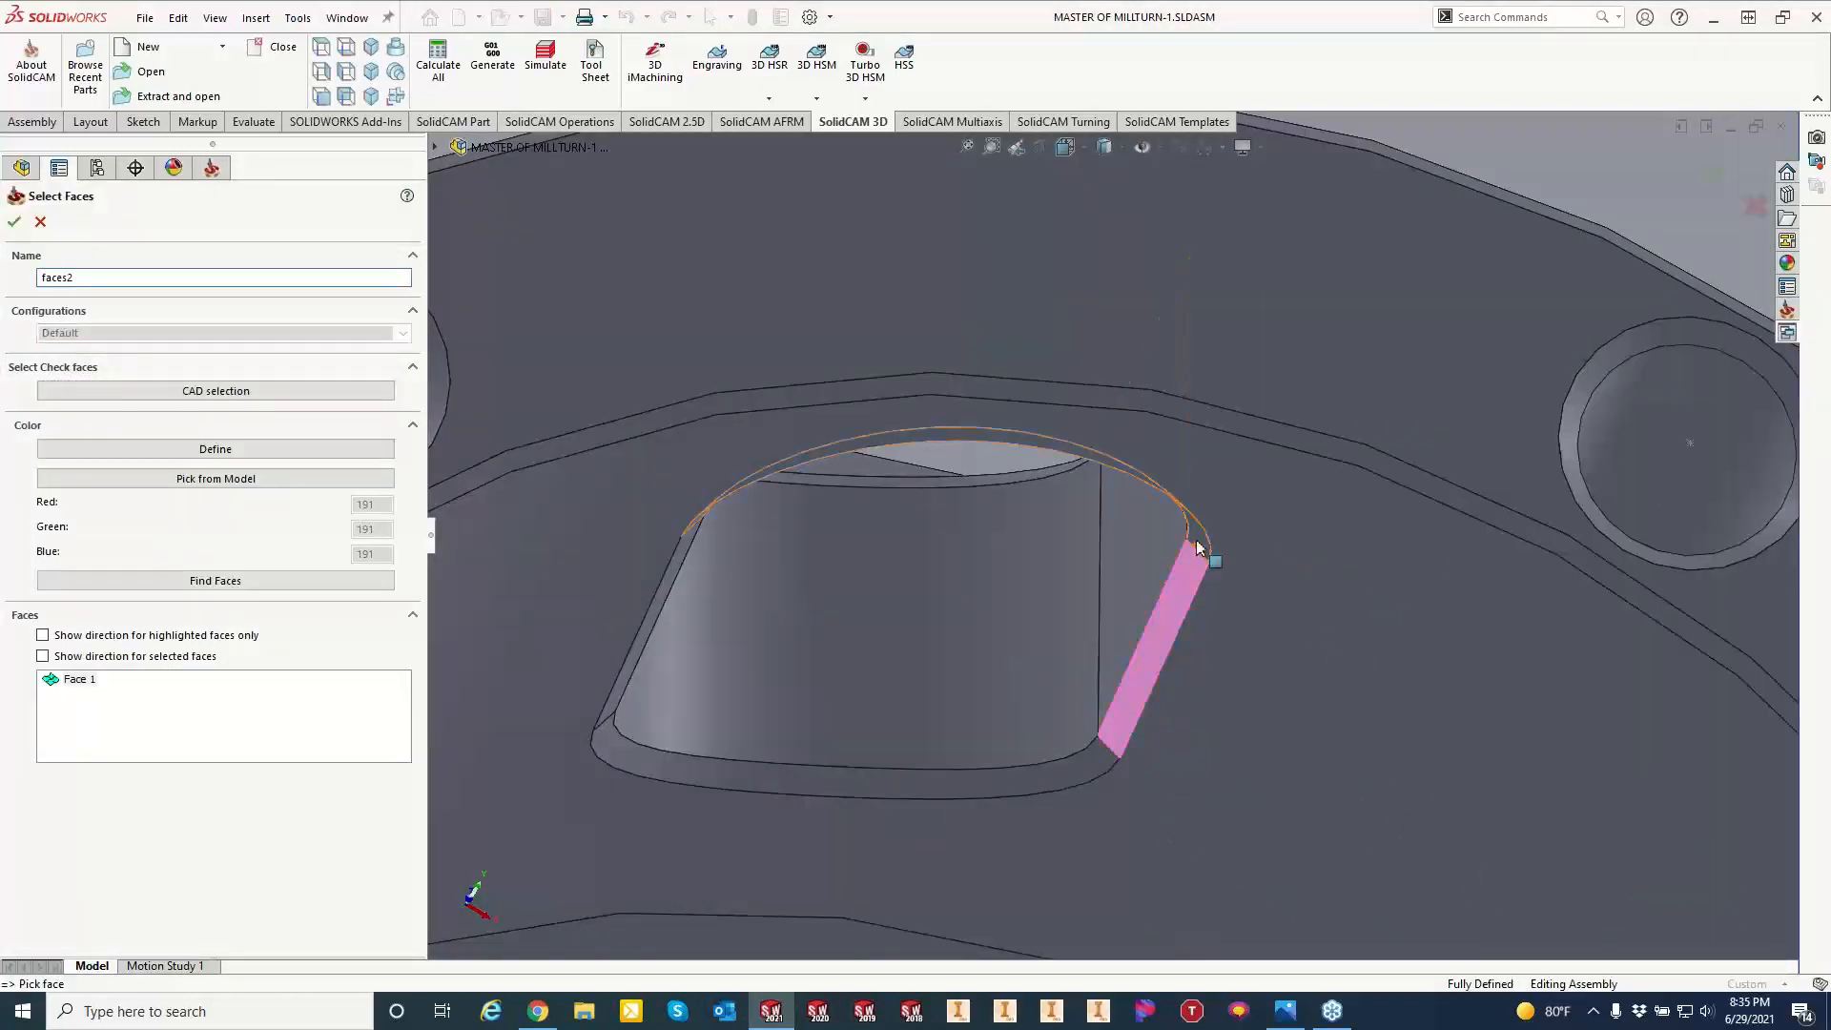
pyautogui.click(1194, 543)
pyautogui.click(641, 661)
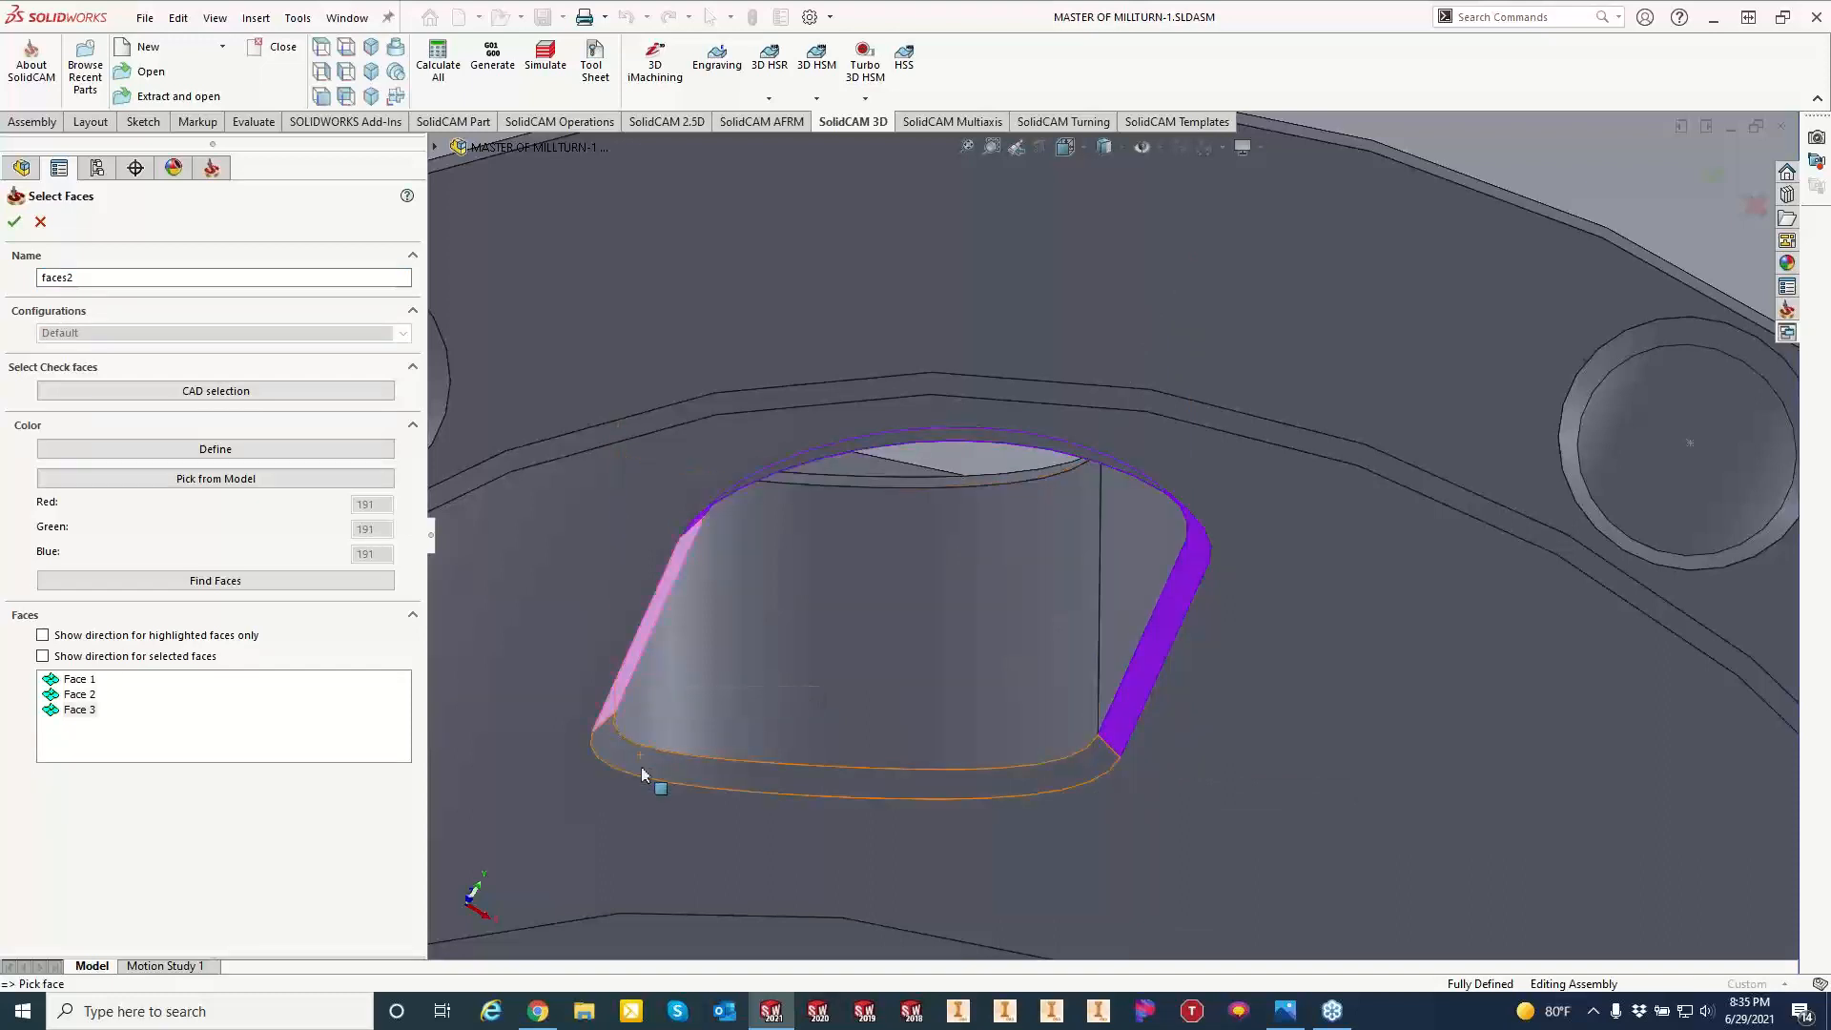
pyautogui.click(645, 771)
pyautogui.click(14, 221)
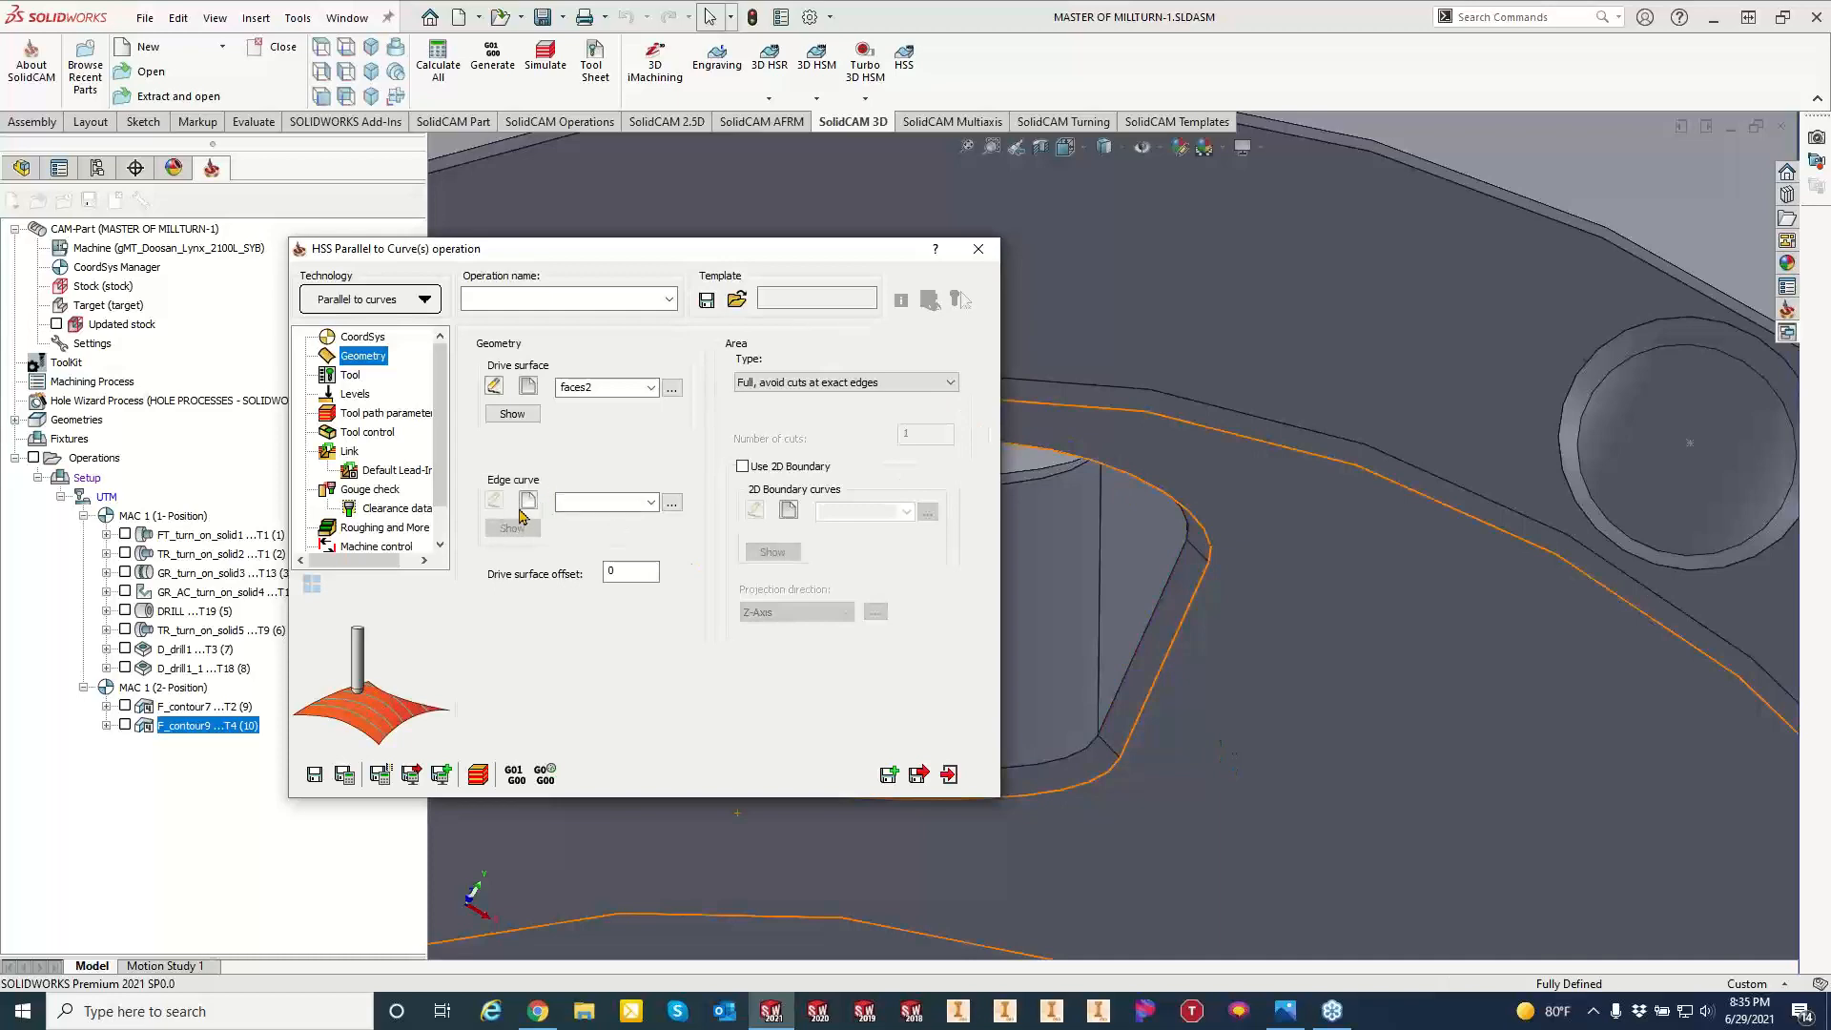
# Define the edge curve along the chamfer's edge next to the slot walls, and set the area type to Determined by number of cuts.
pyautogui.click(527, 503)
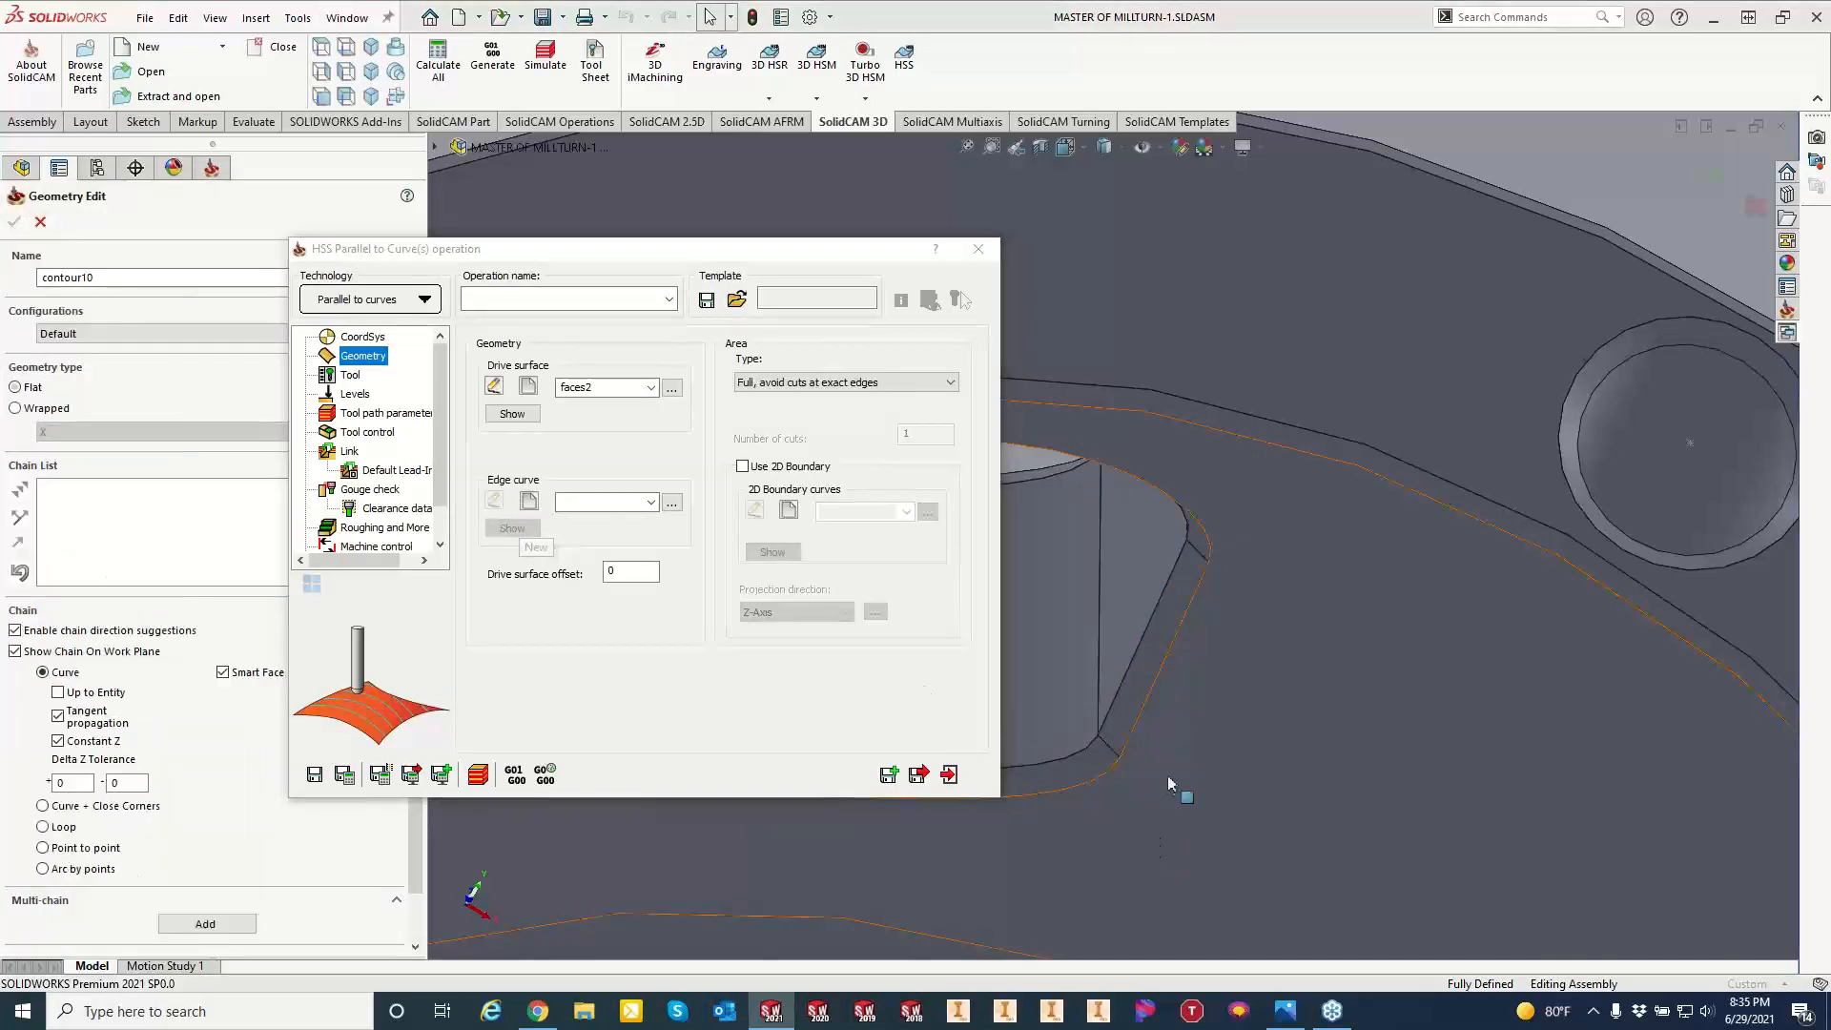
pyautogui.click(1173, 576)
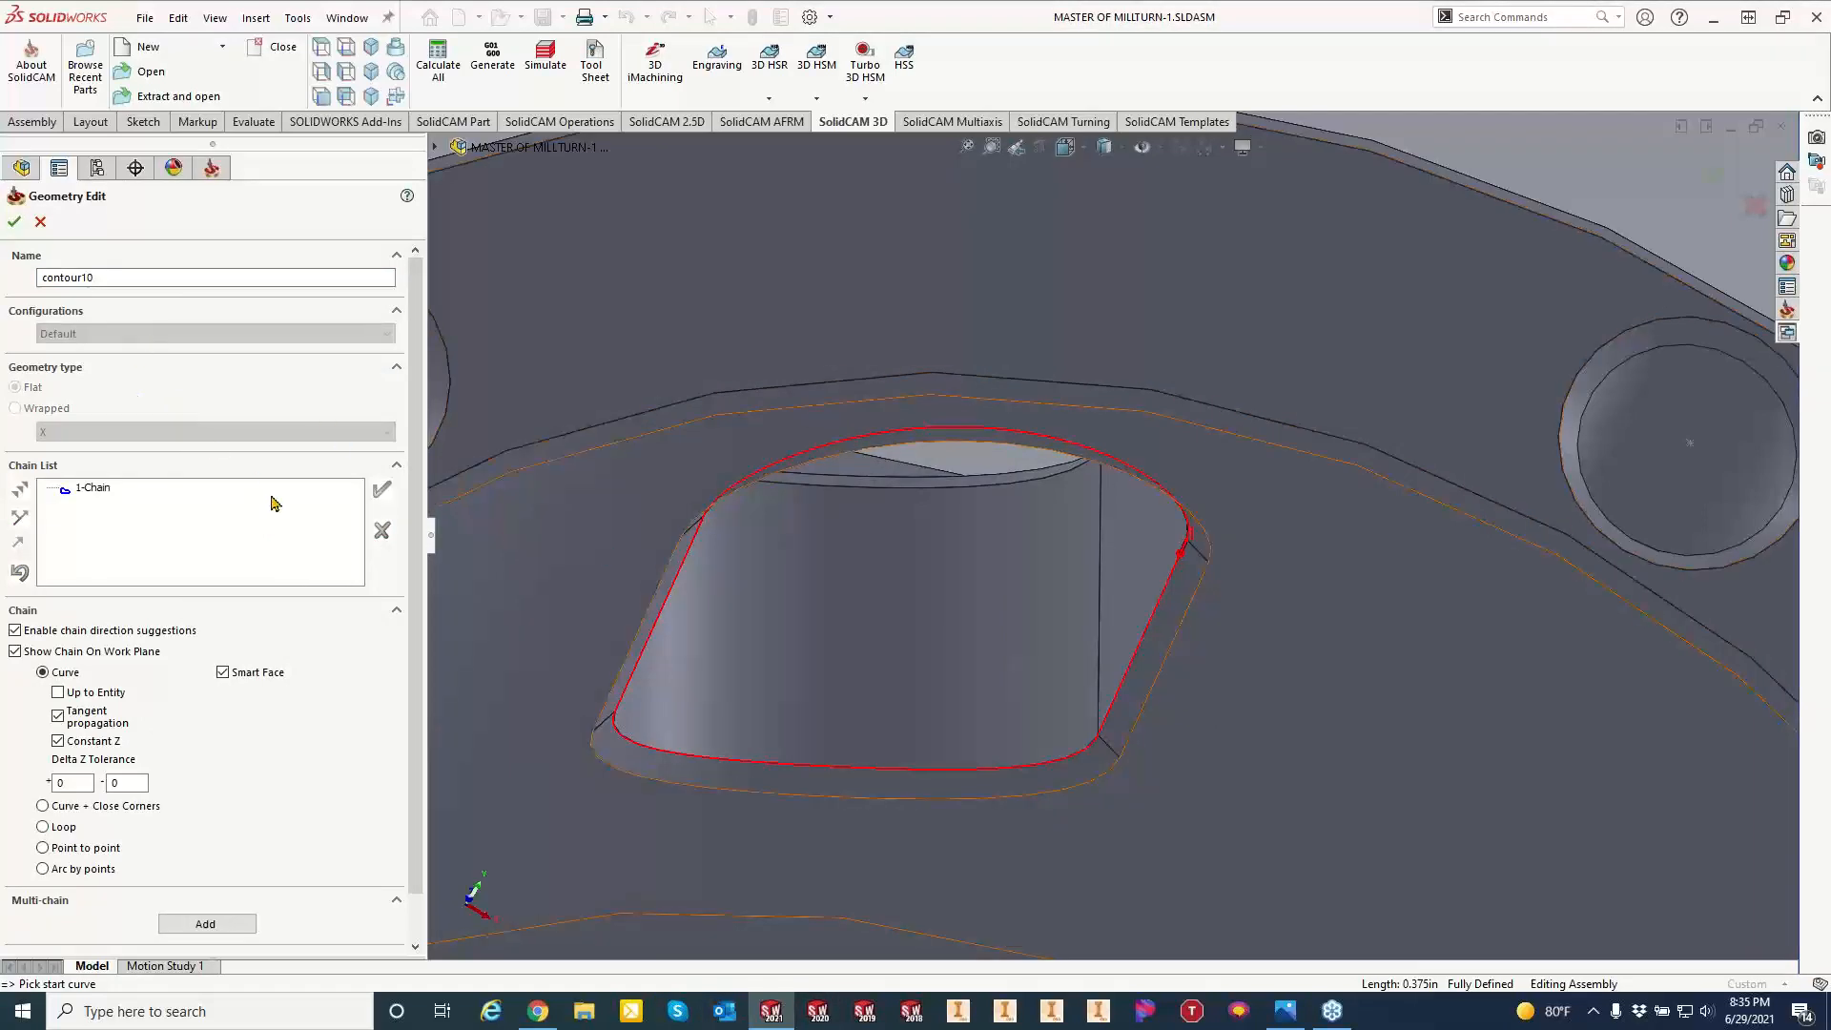
pyautogui.click(14, 223)
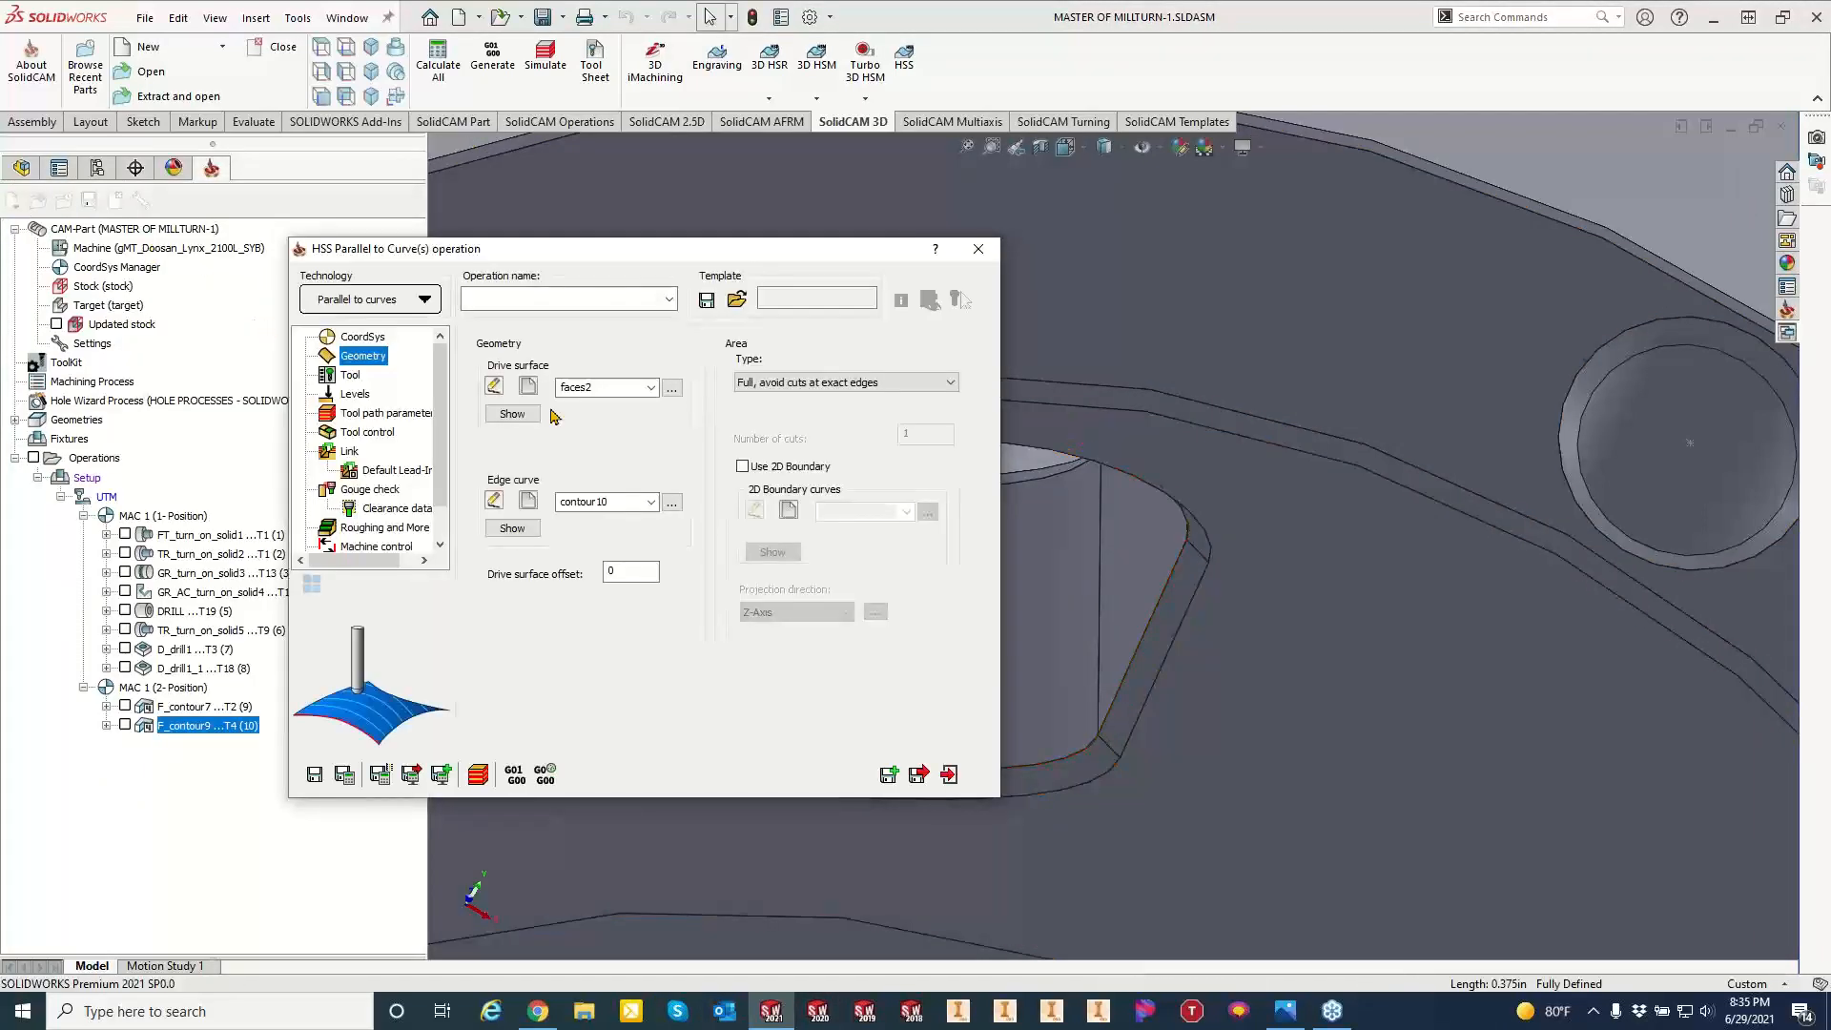
pyautogui.click(864, 383)
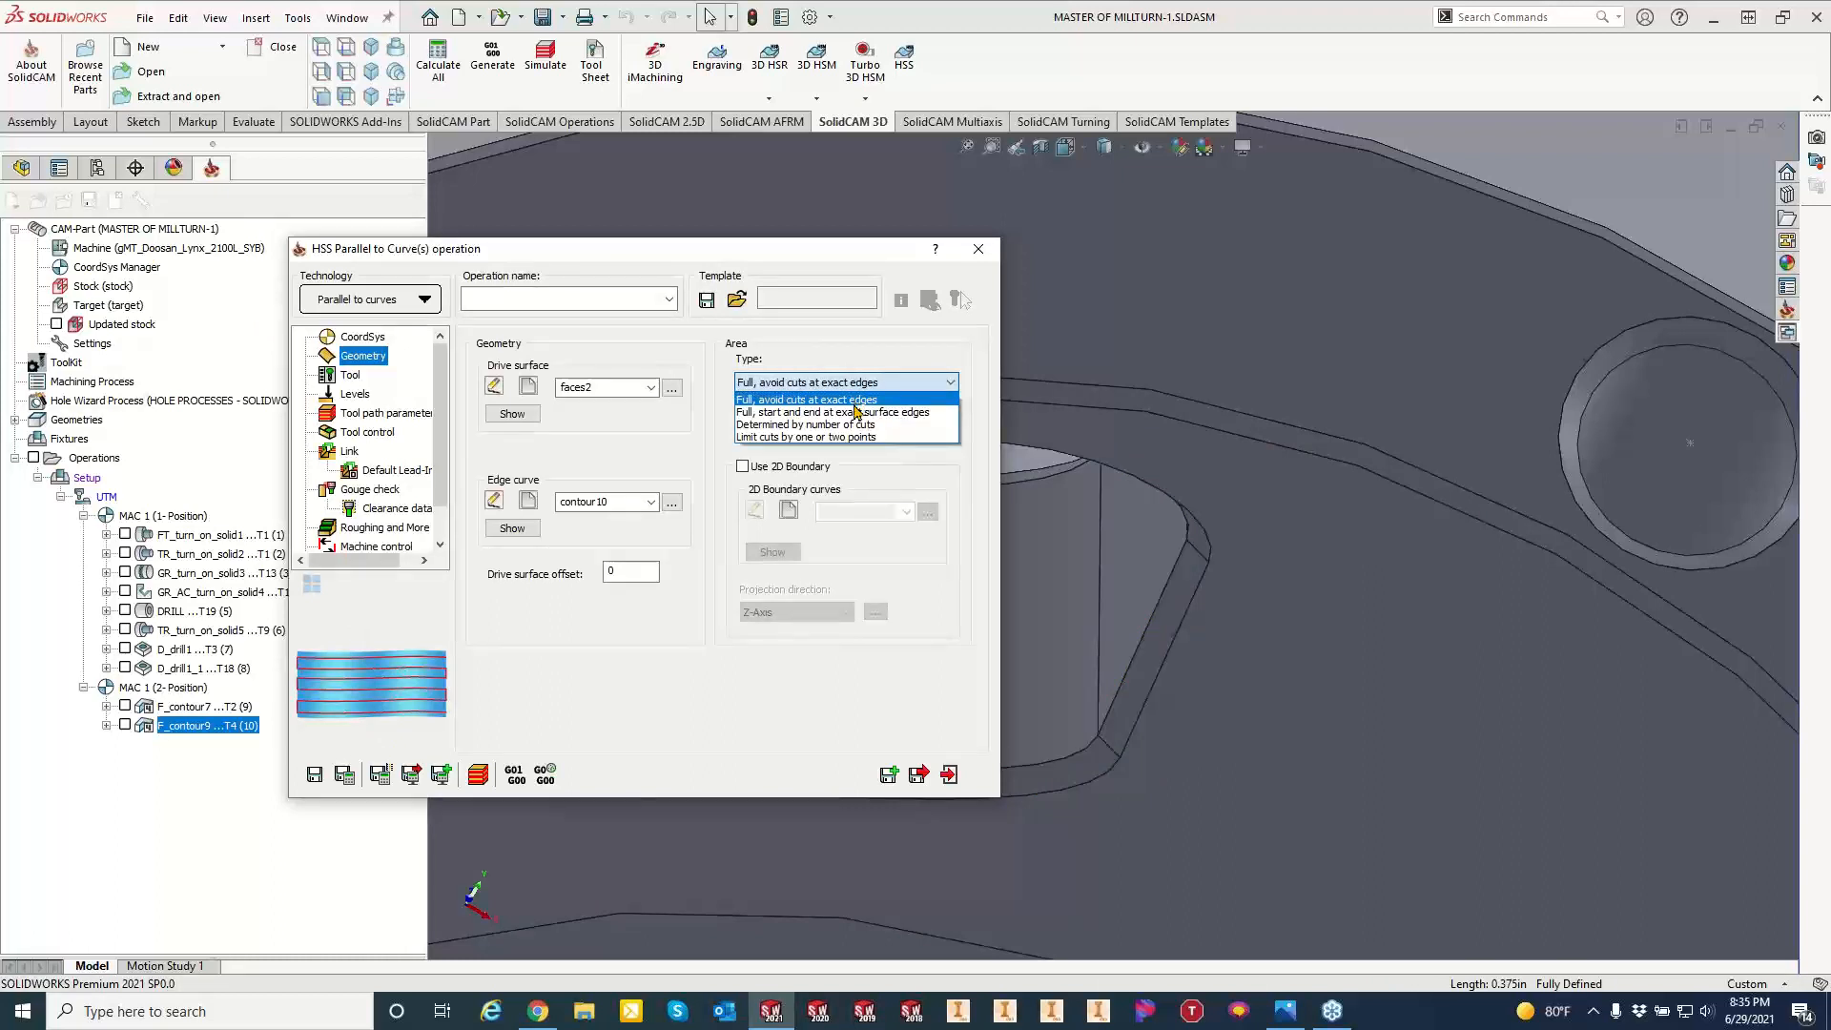
pyautogui.click(853, 426)
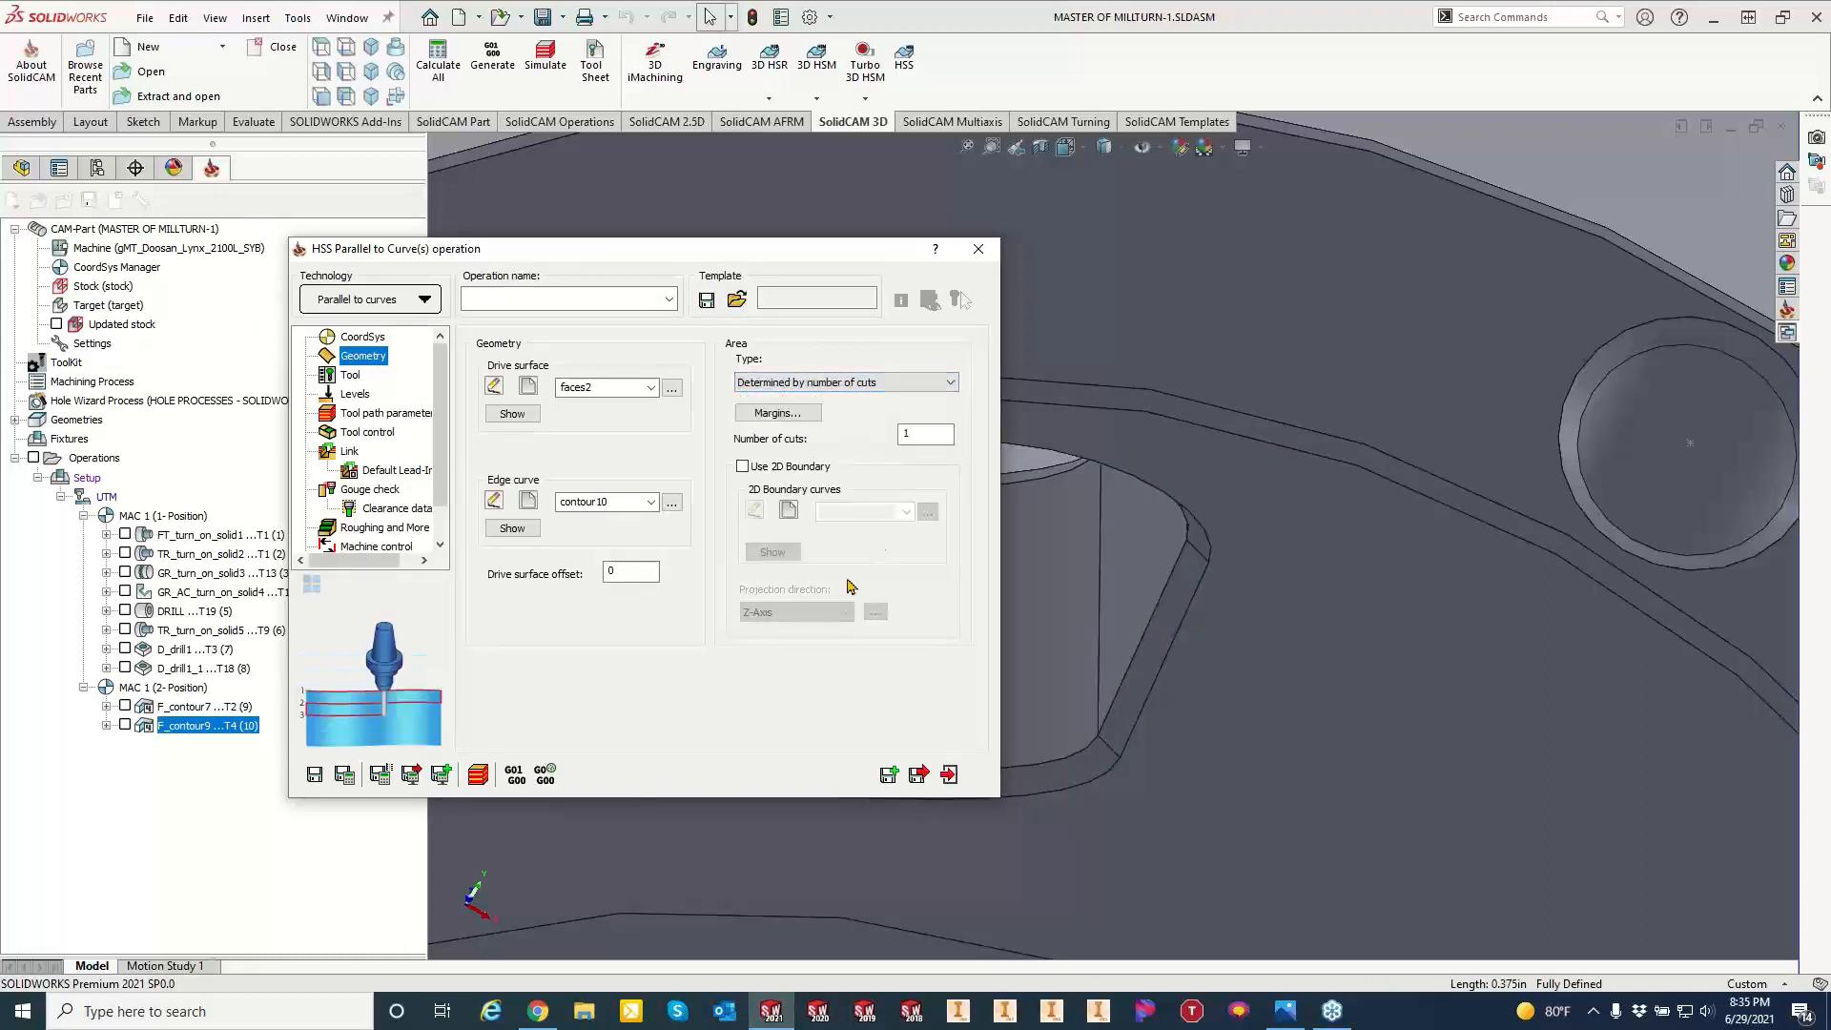
# Assign tool 7, the 0.125 in lollipop mill, to the operation and inspect its preview up close.
pyautogui.click(347, 377)
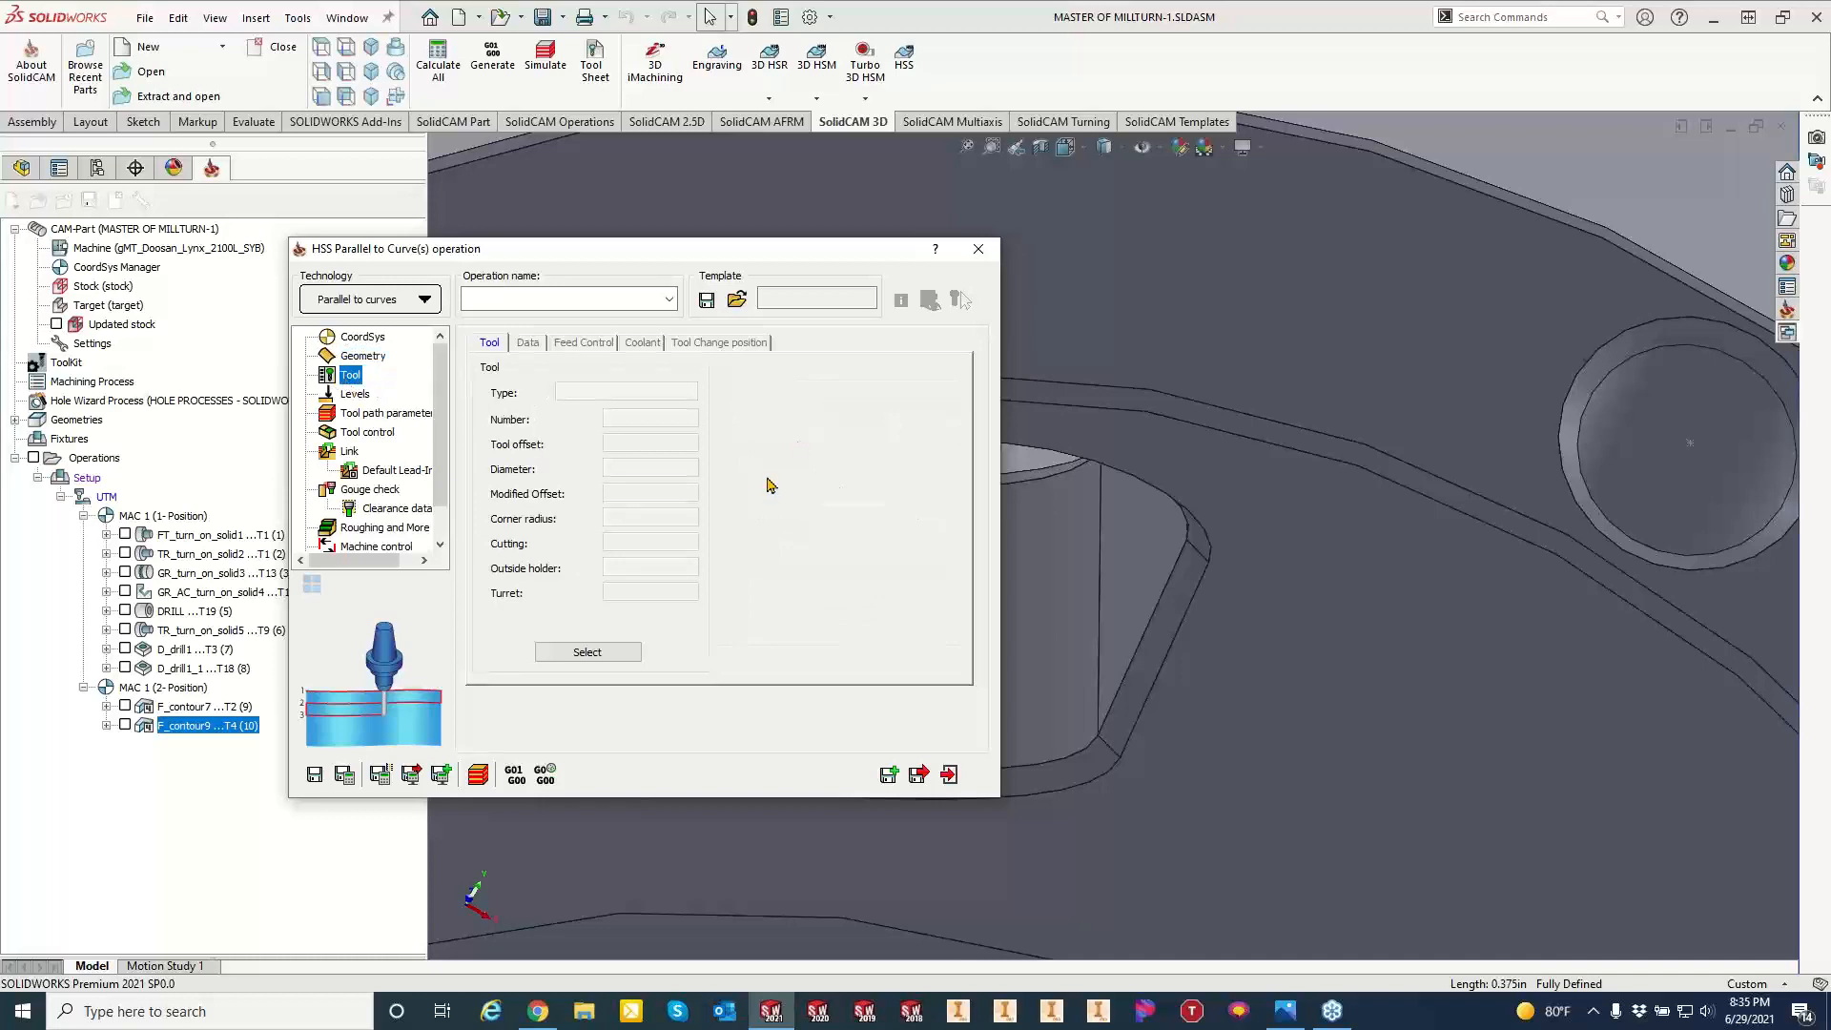
pyautogui.click(599, 653)
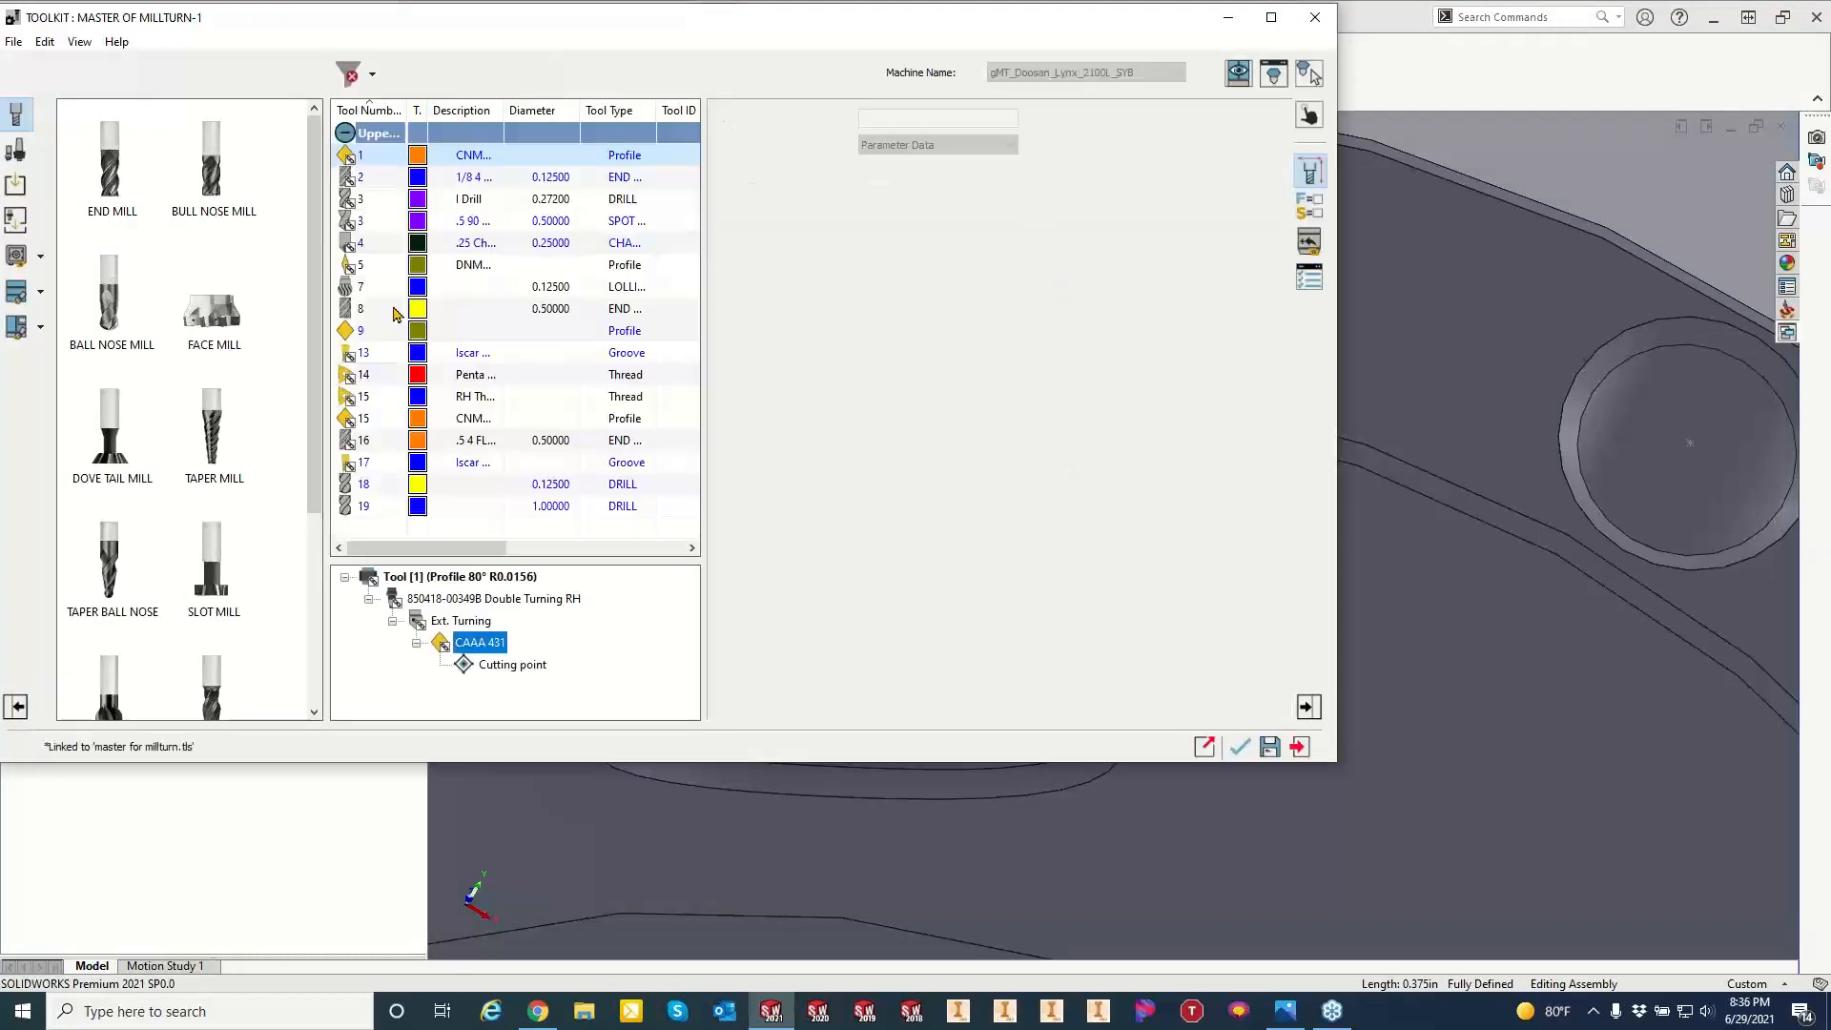
pyautogui.click(385, 287)
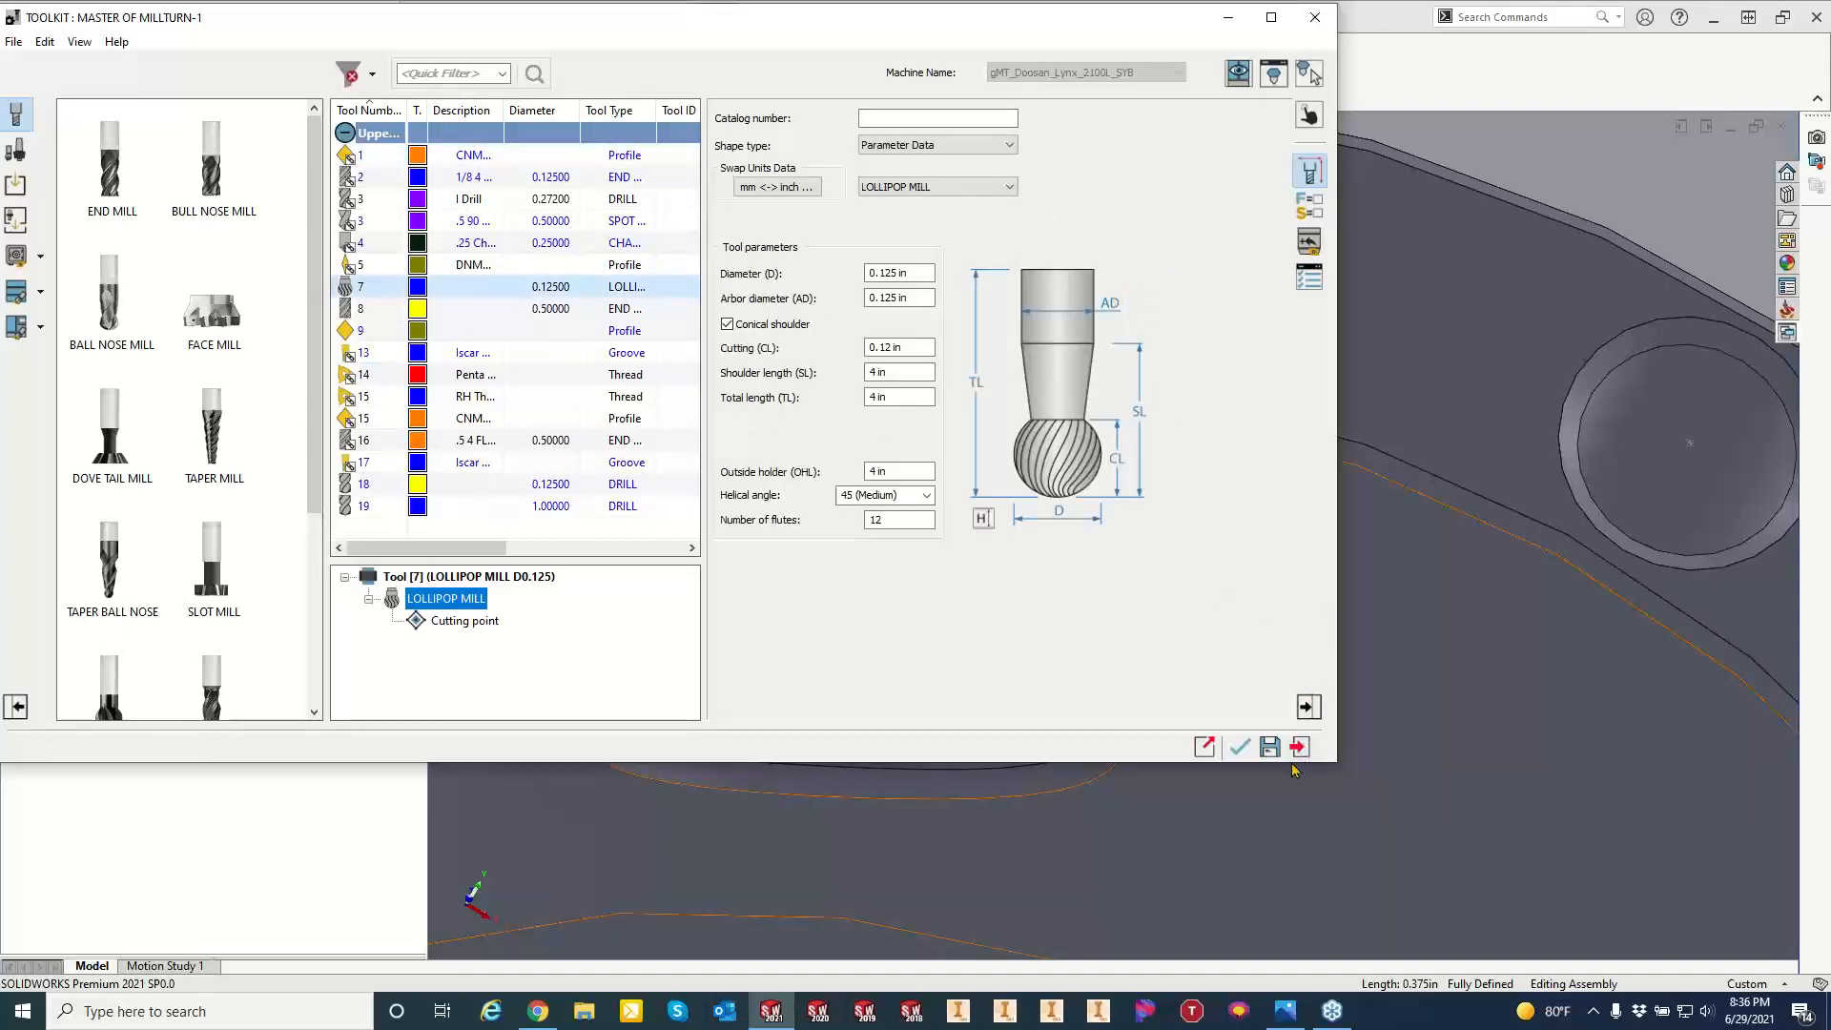
pyautogui.click(1241, 746)
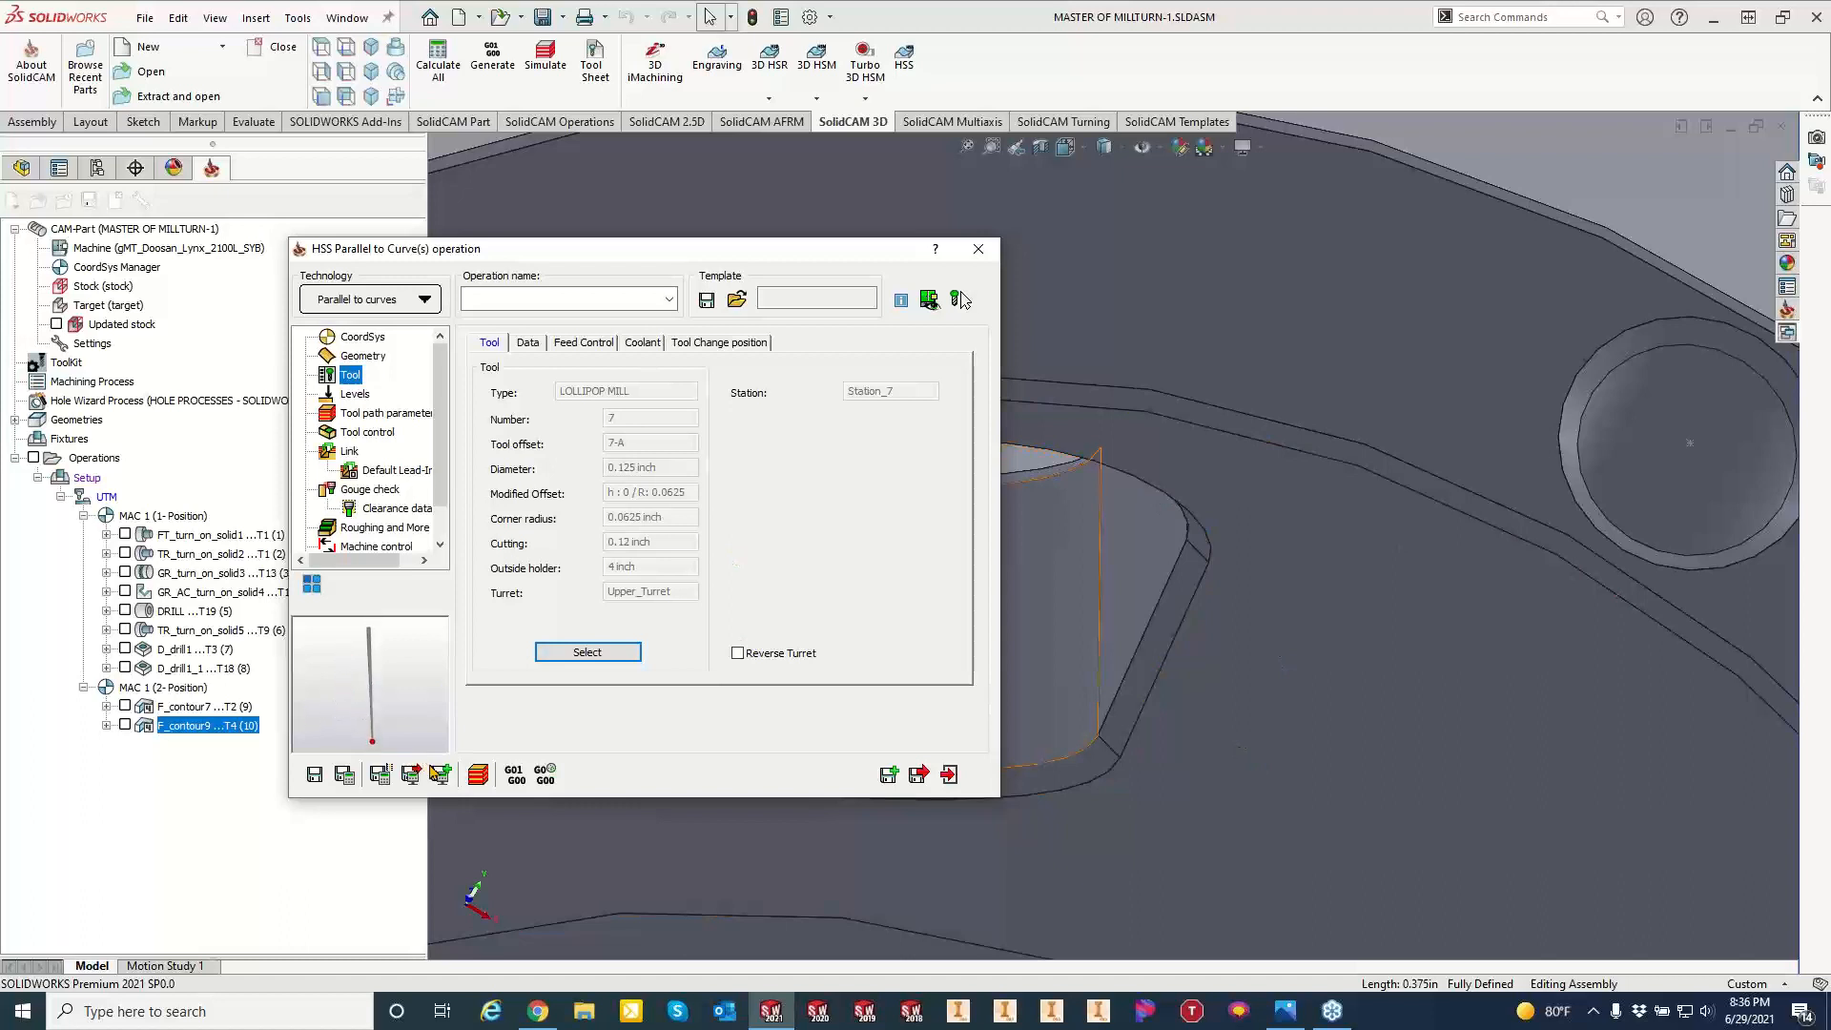
pyautogui.scroll(6, 390, 726)
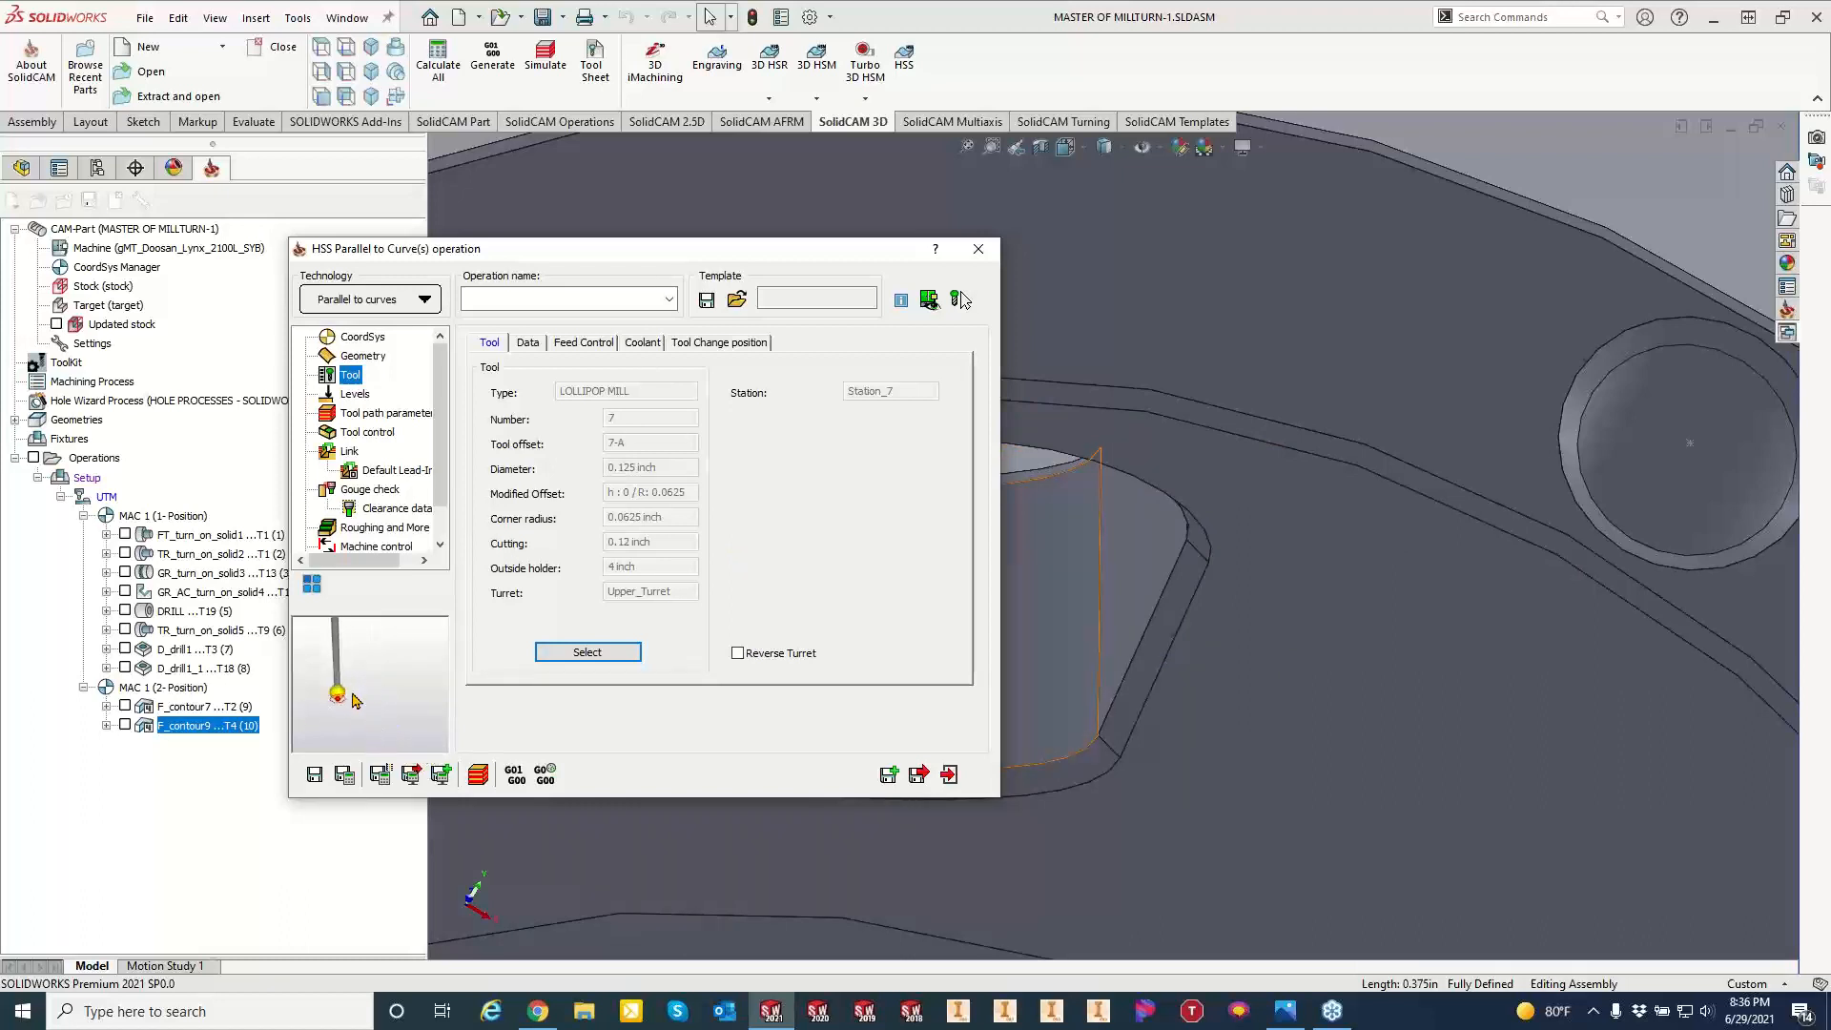
pyautogui.scroll(8, 355, 699)
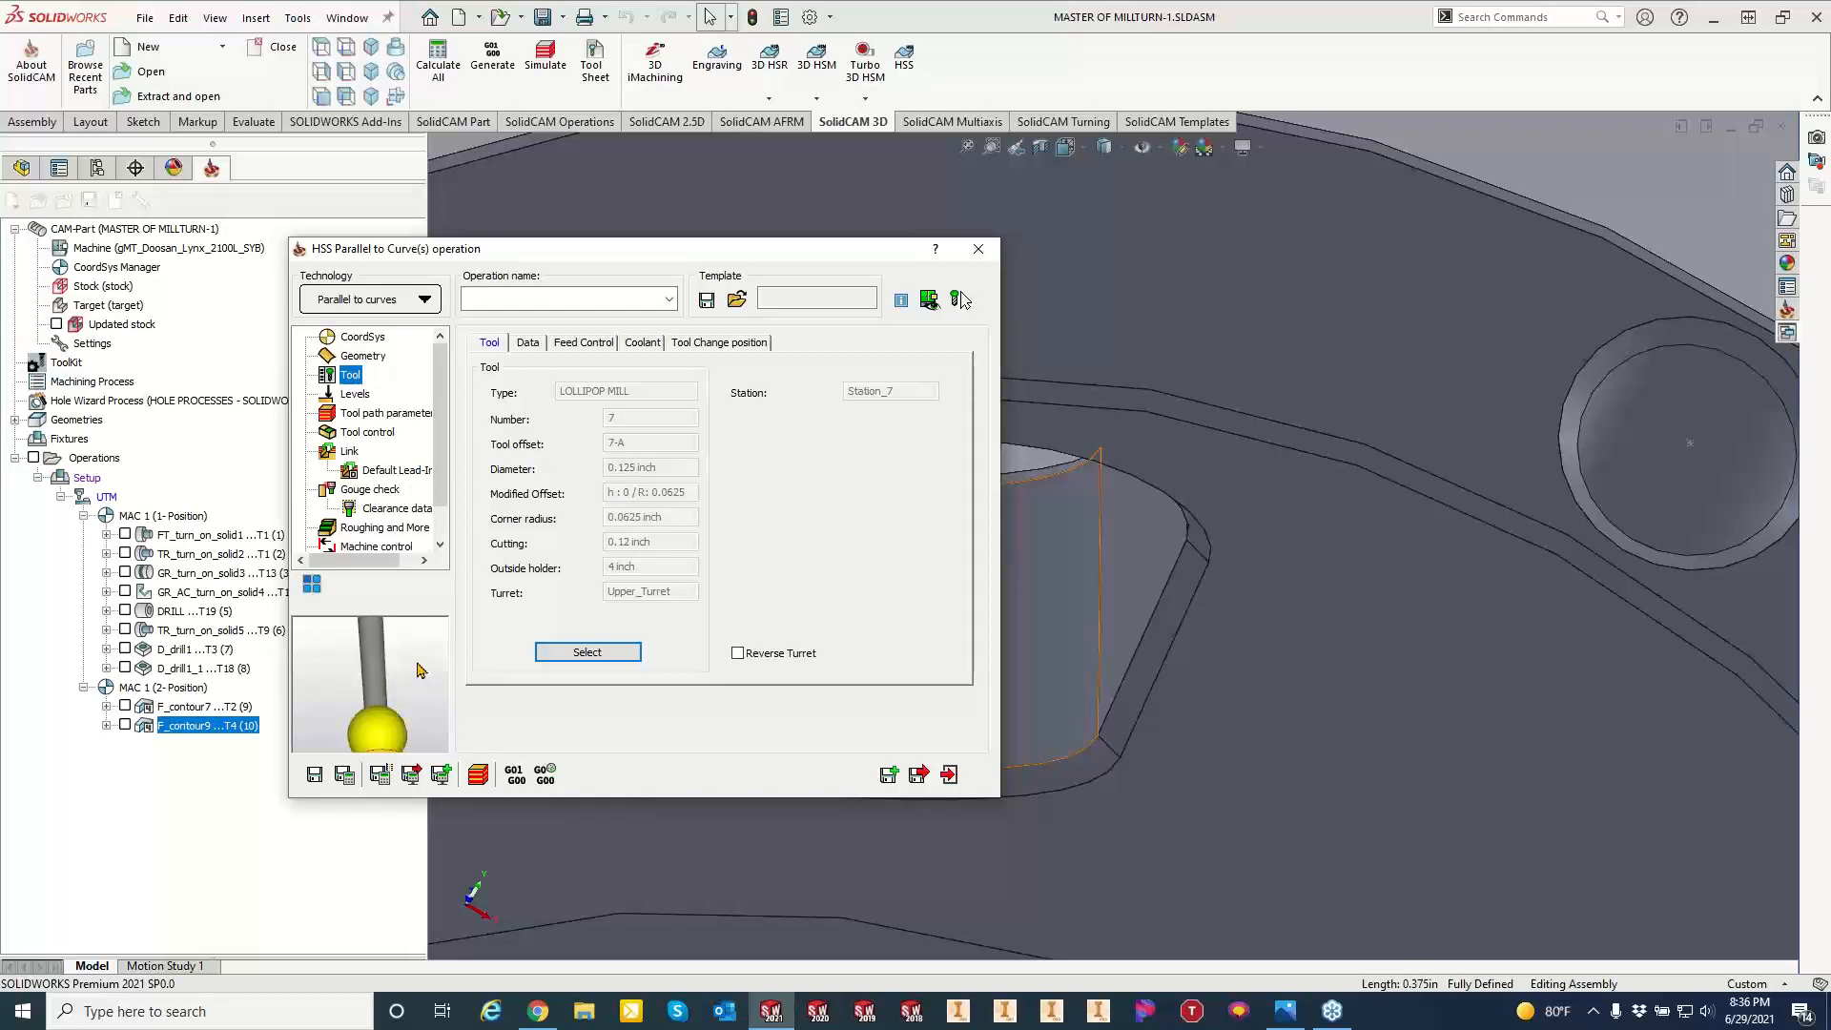
# Set the clearance area type to Cylinder, and review the tool path parameters and tool control settings.
pyautogui.click(357, 396)
pyautogui.click(599, 393)
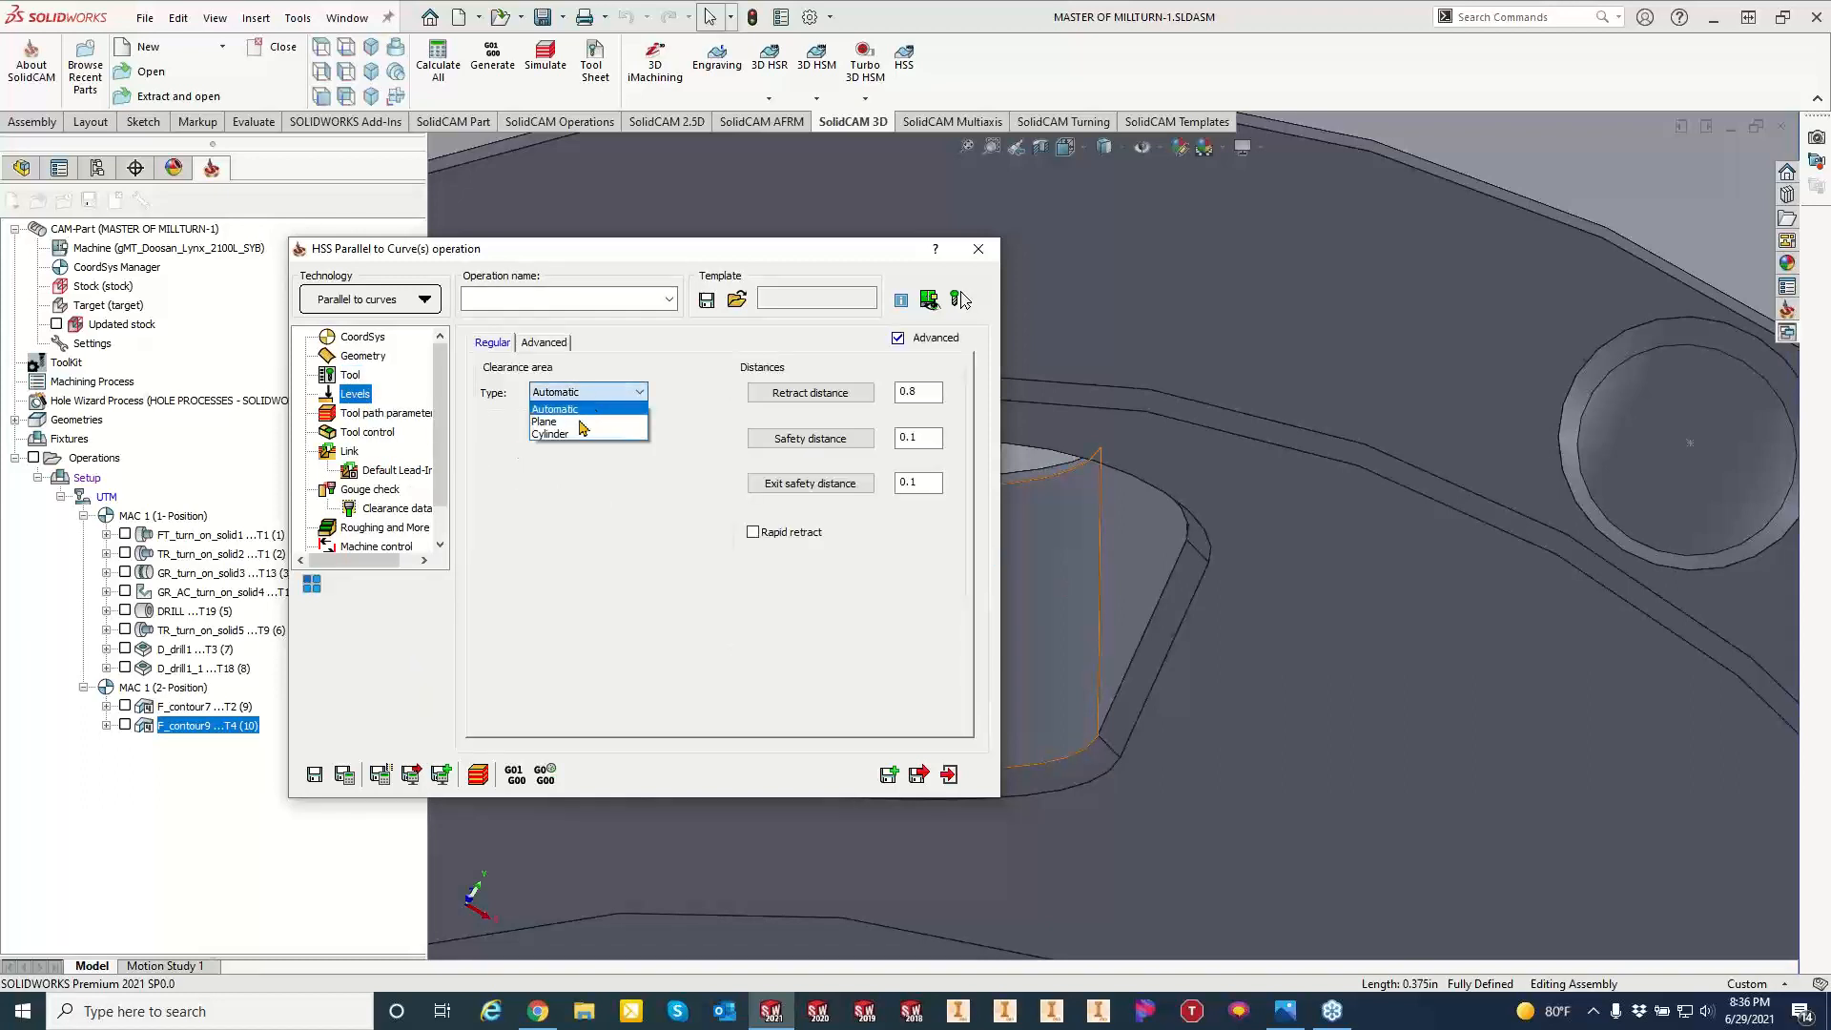
pyautogui.click(550, 434)
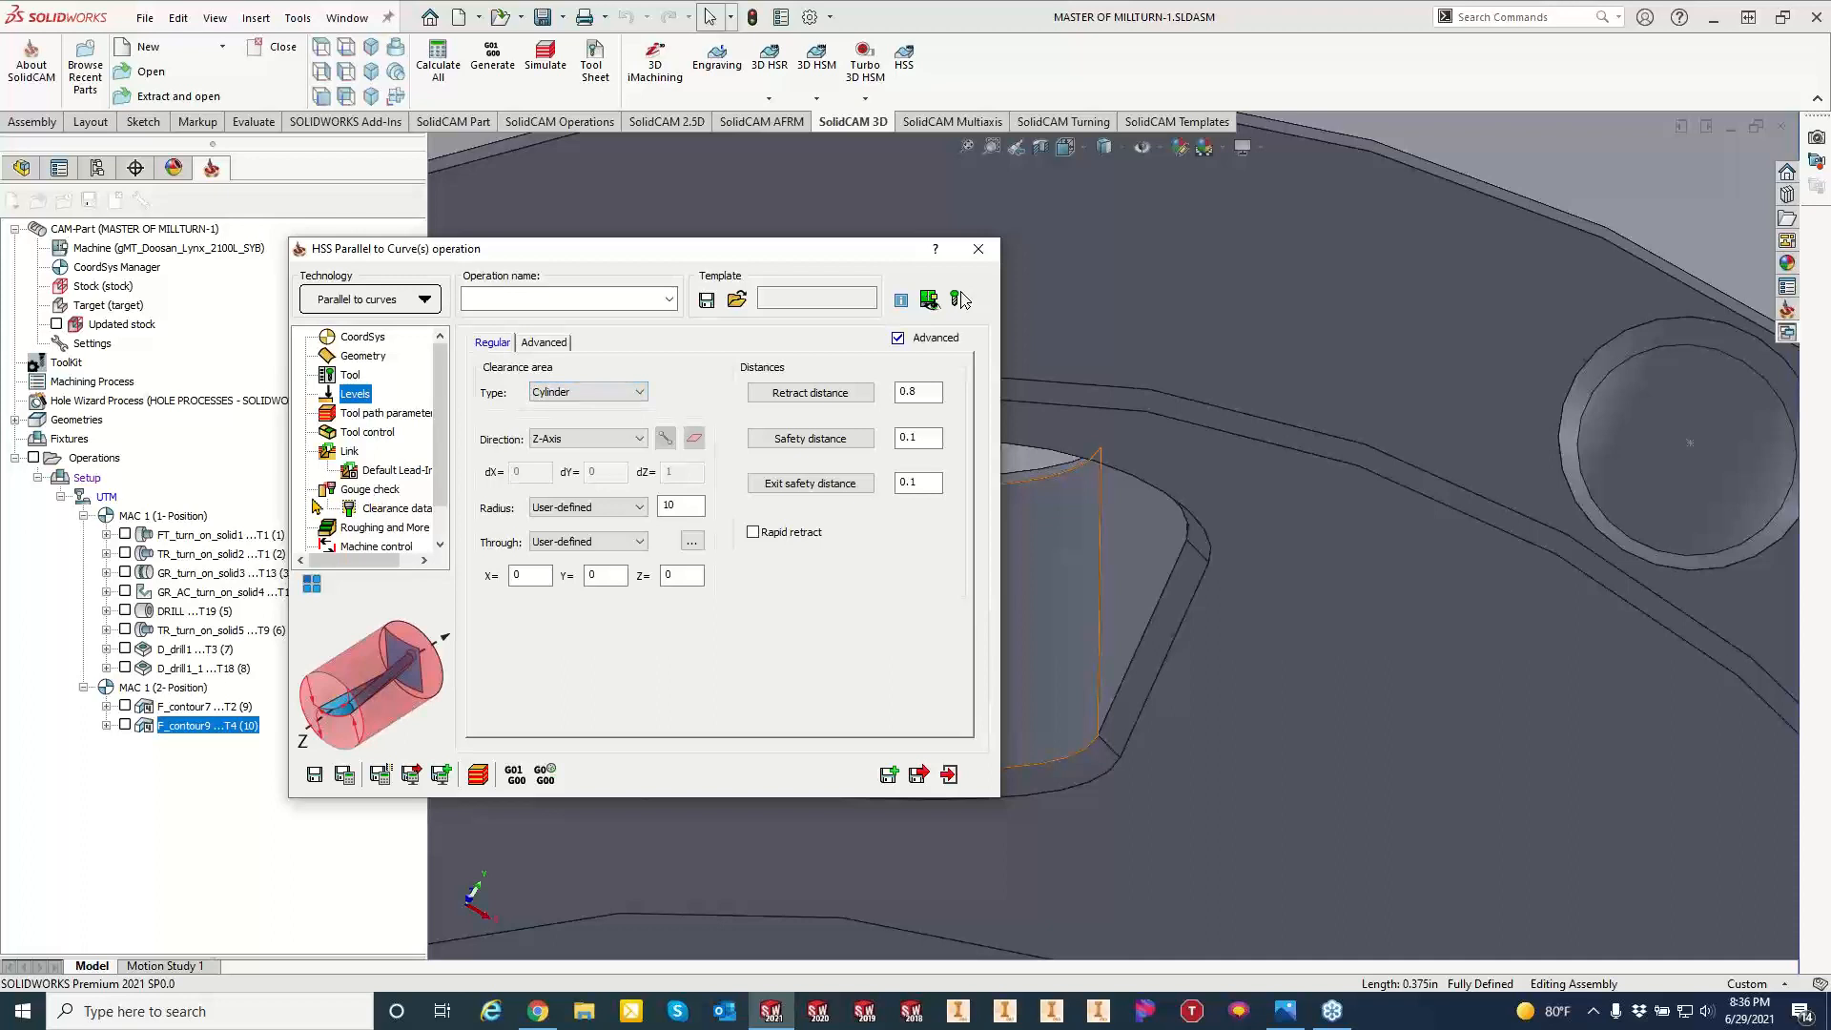
pyautogui.click(383, 416)
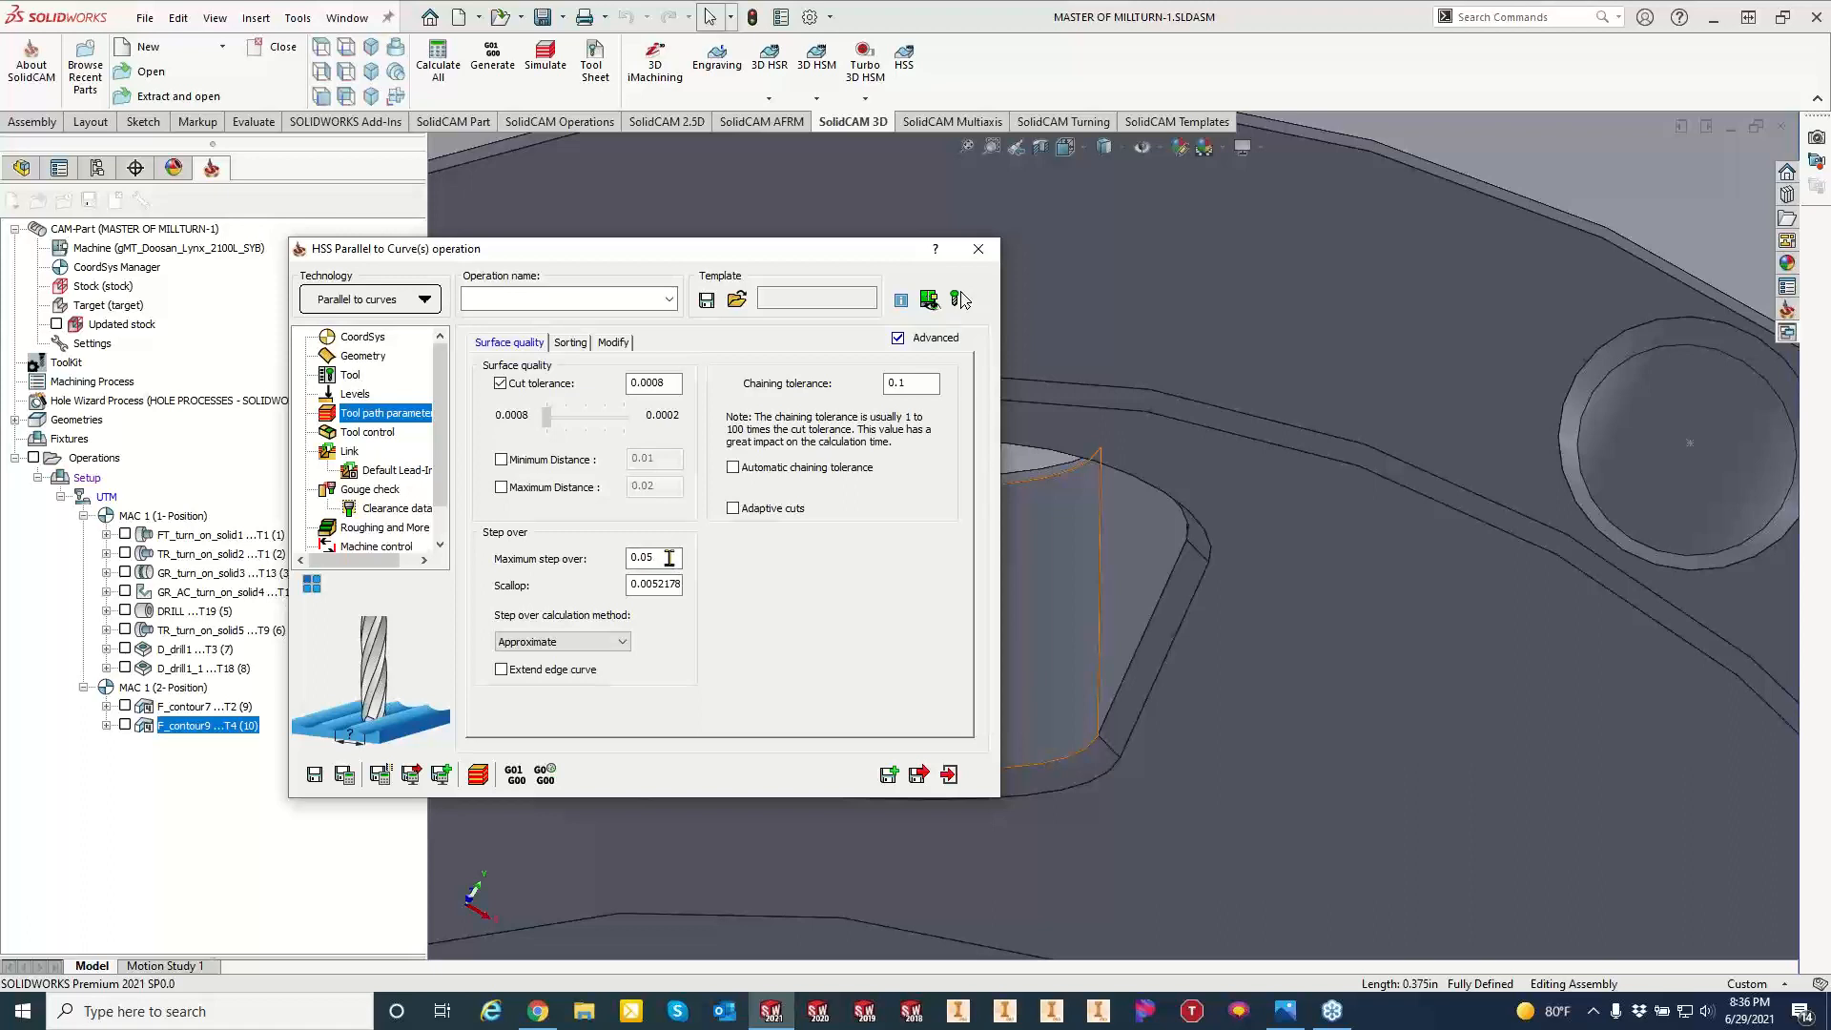
pyautogui.press('Down')
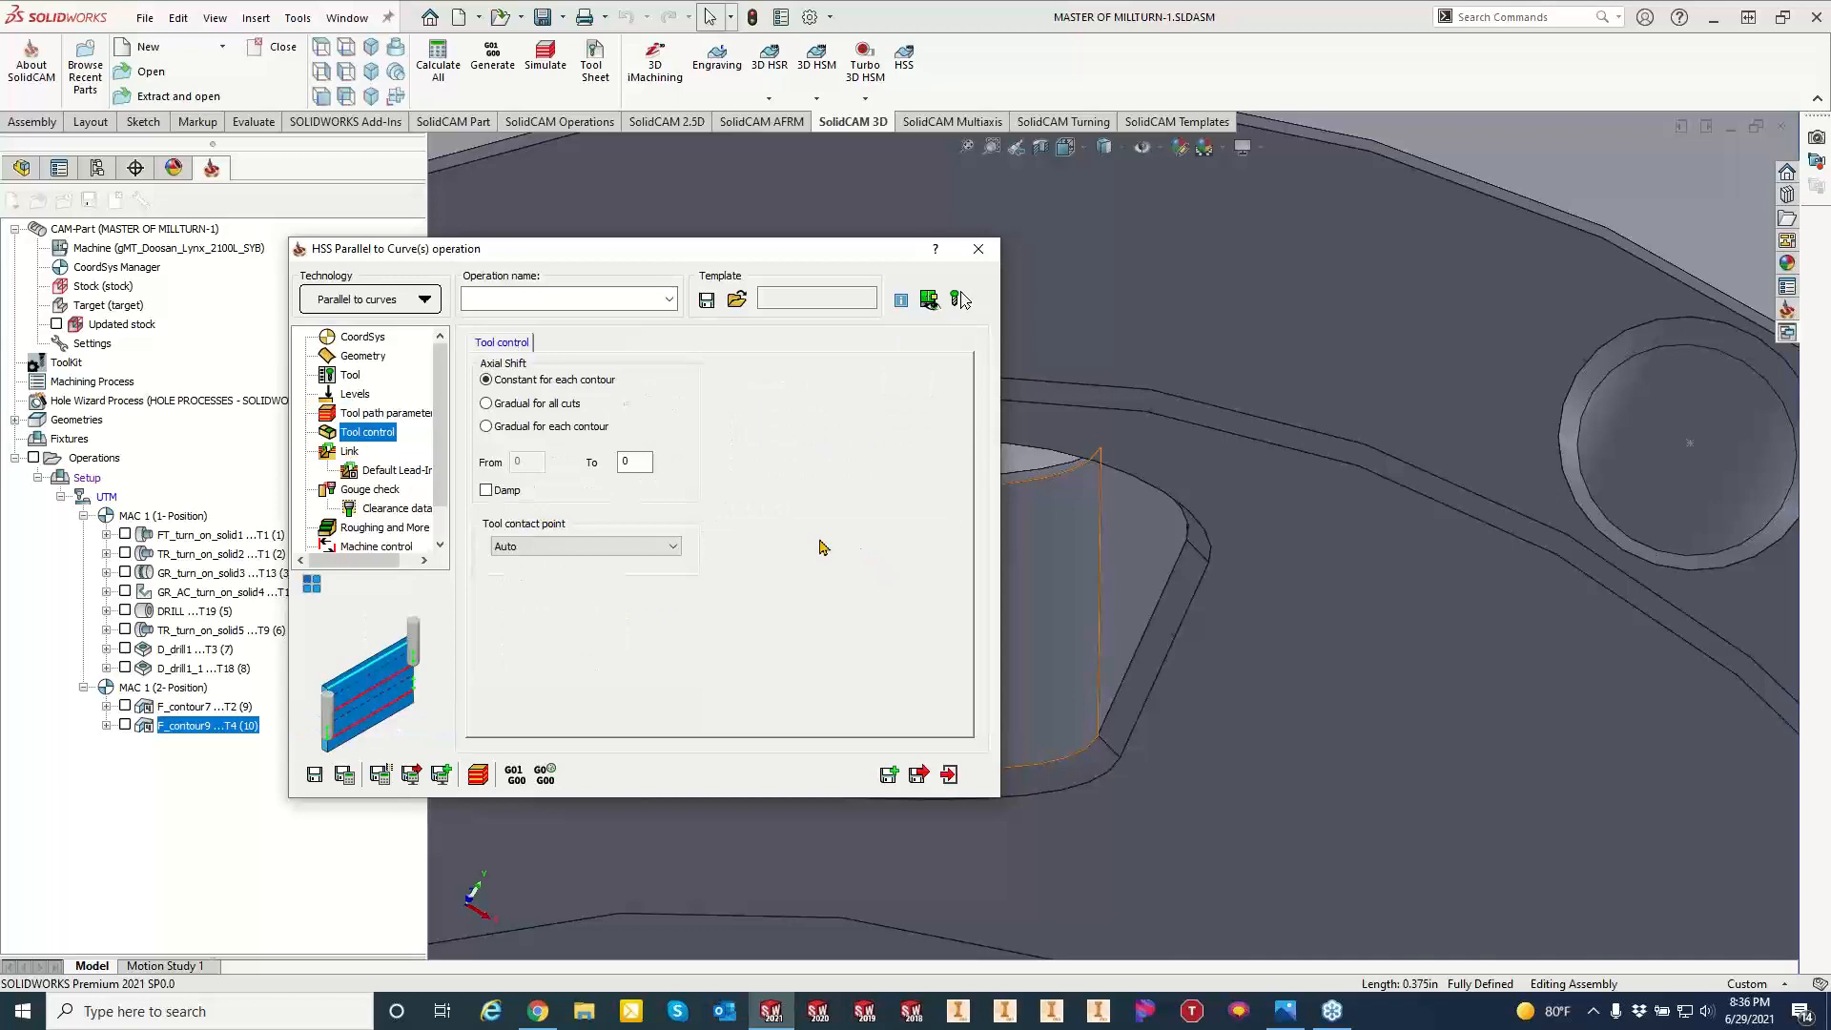
# Save and calculate the HSS parallel-to-curves operation, and inspect its tool path in the slot on the part.
pyautogui.click(346, 776)
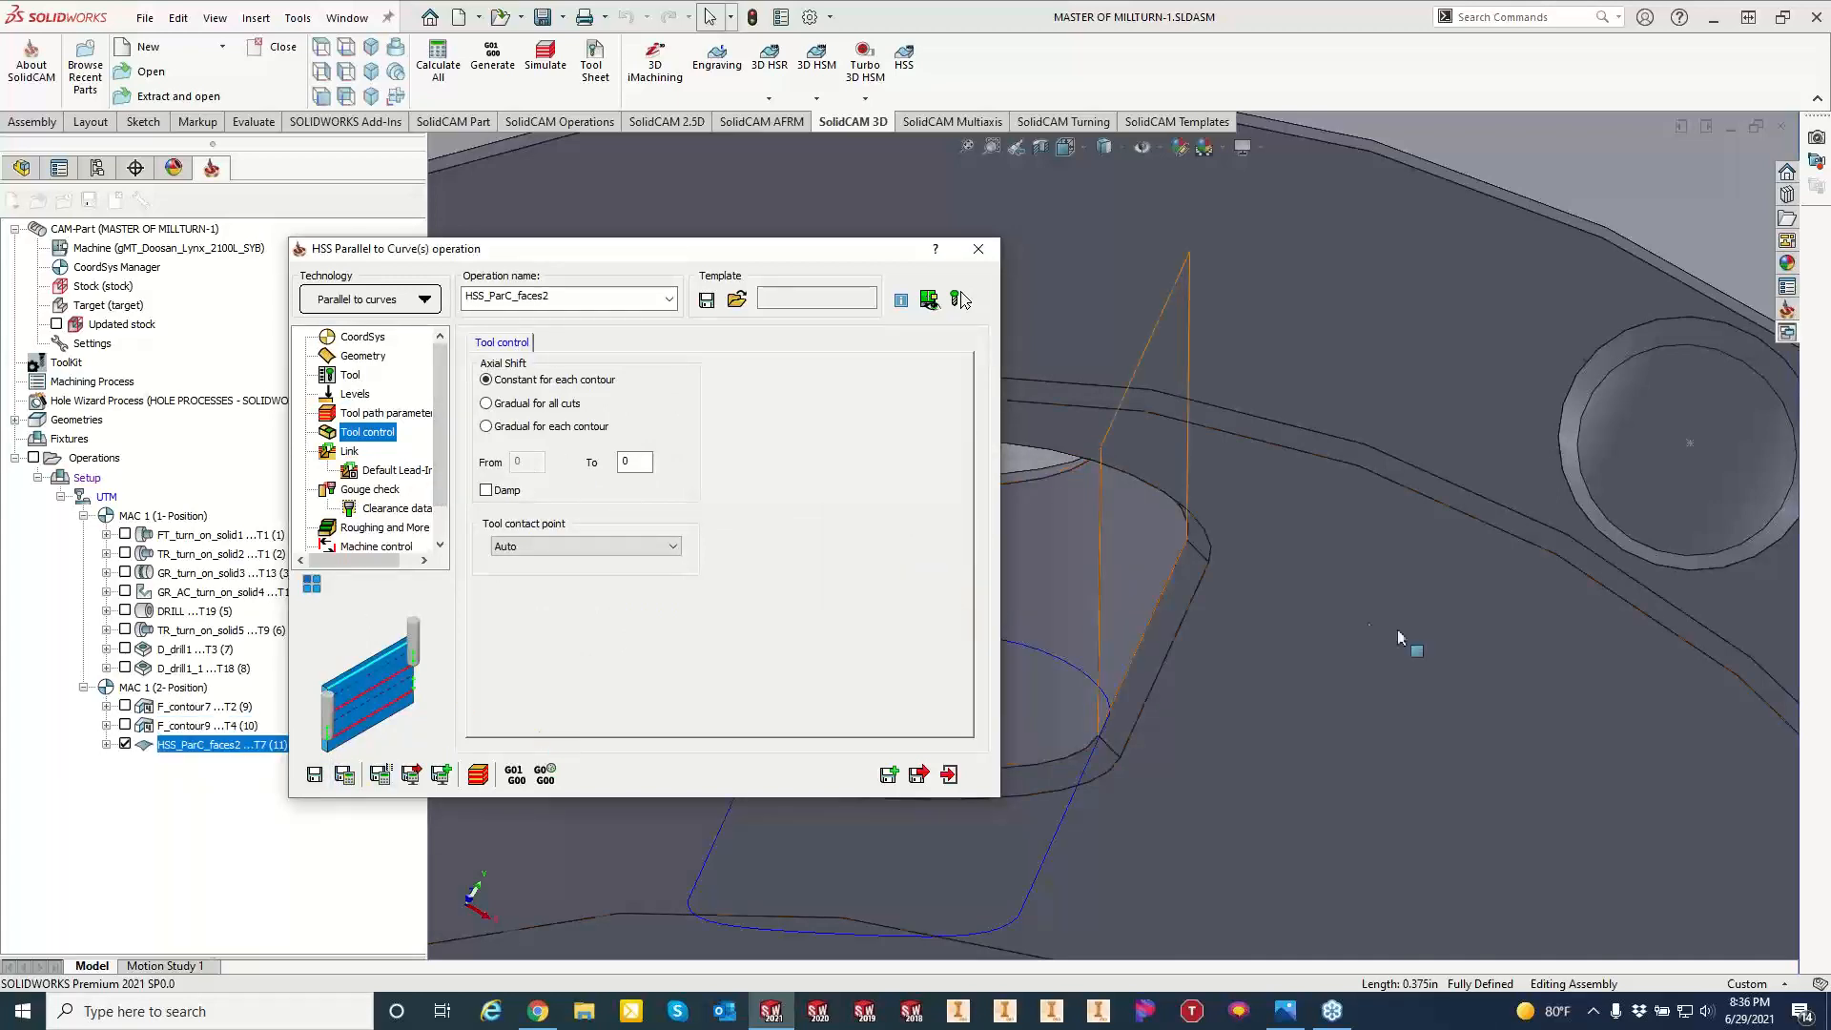
pyautogui.scroll(5, 1096, 524)
pyautogui.moveTo(763, 248); pyautogui.dragTo(331, 228)
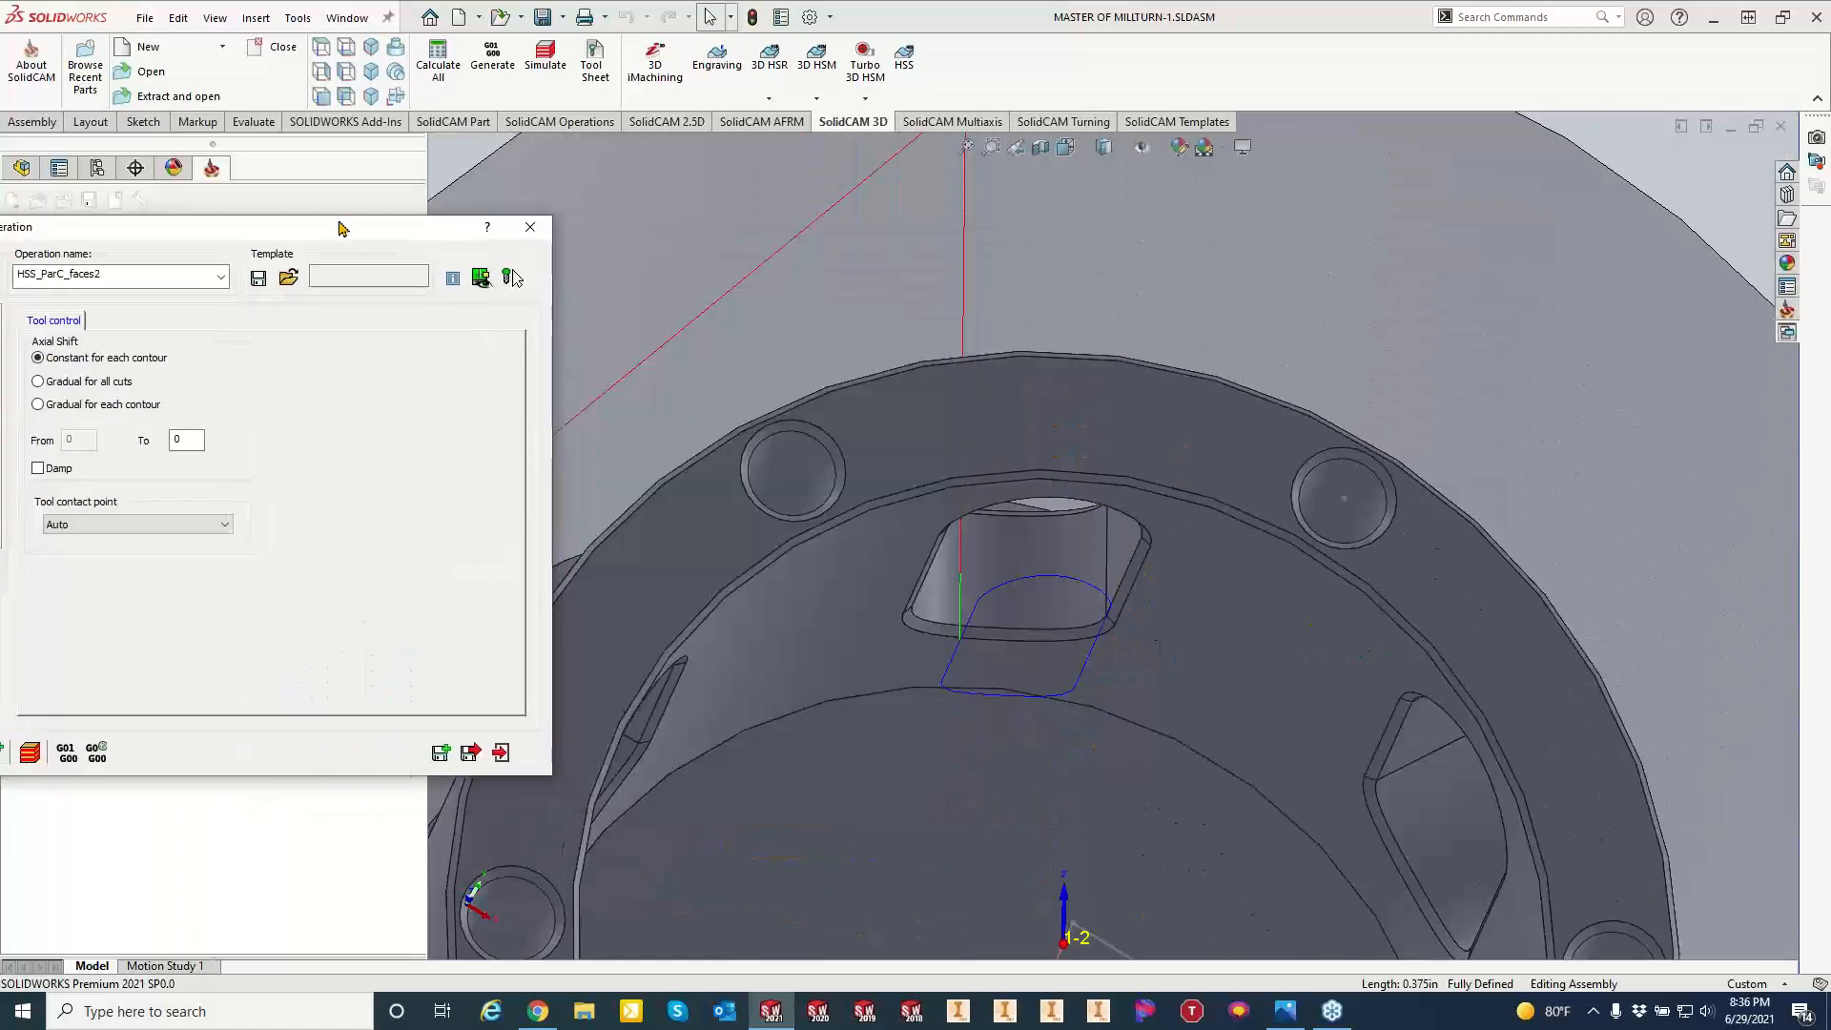
pyautogui.moveTo(1125, 410); pyautogui.dragTo(1119, 536, button='middle')
pyautogui.scroll(5, 1077, 395)
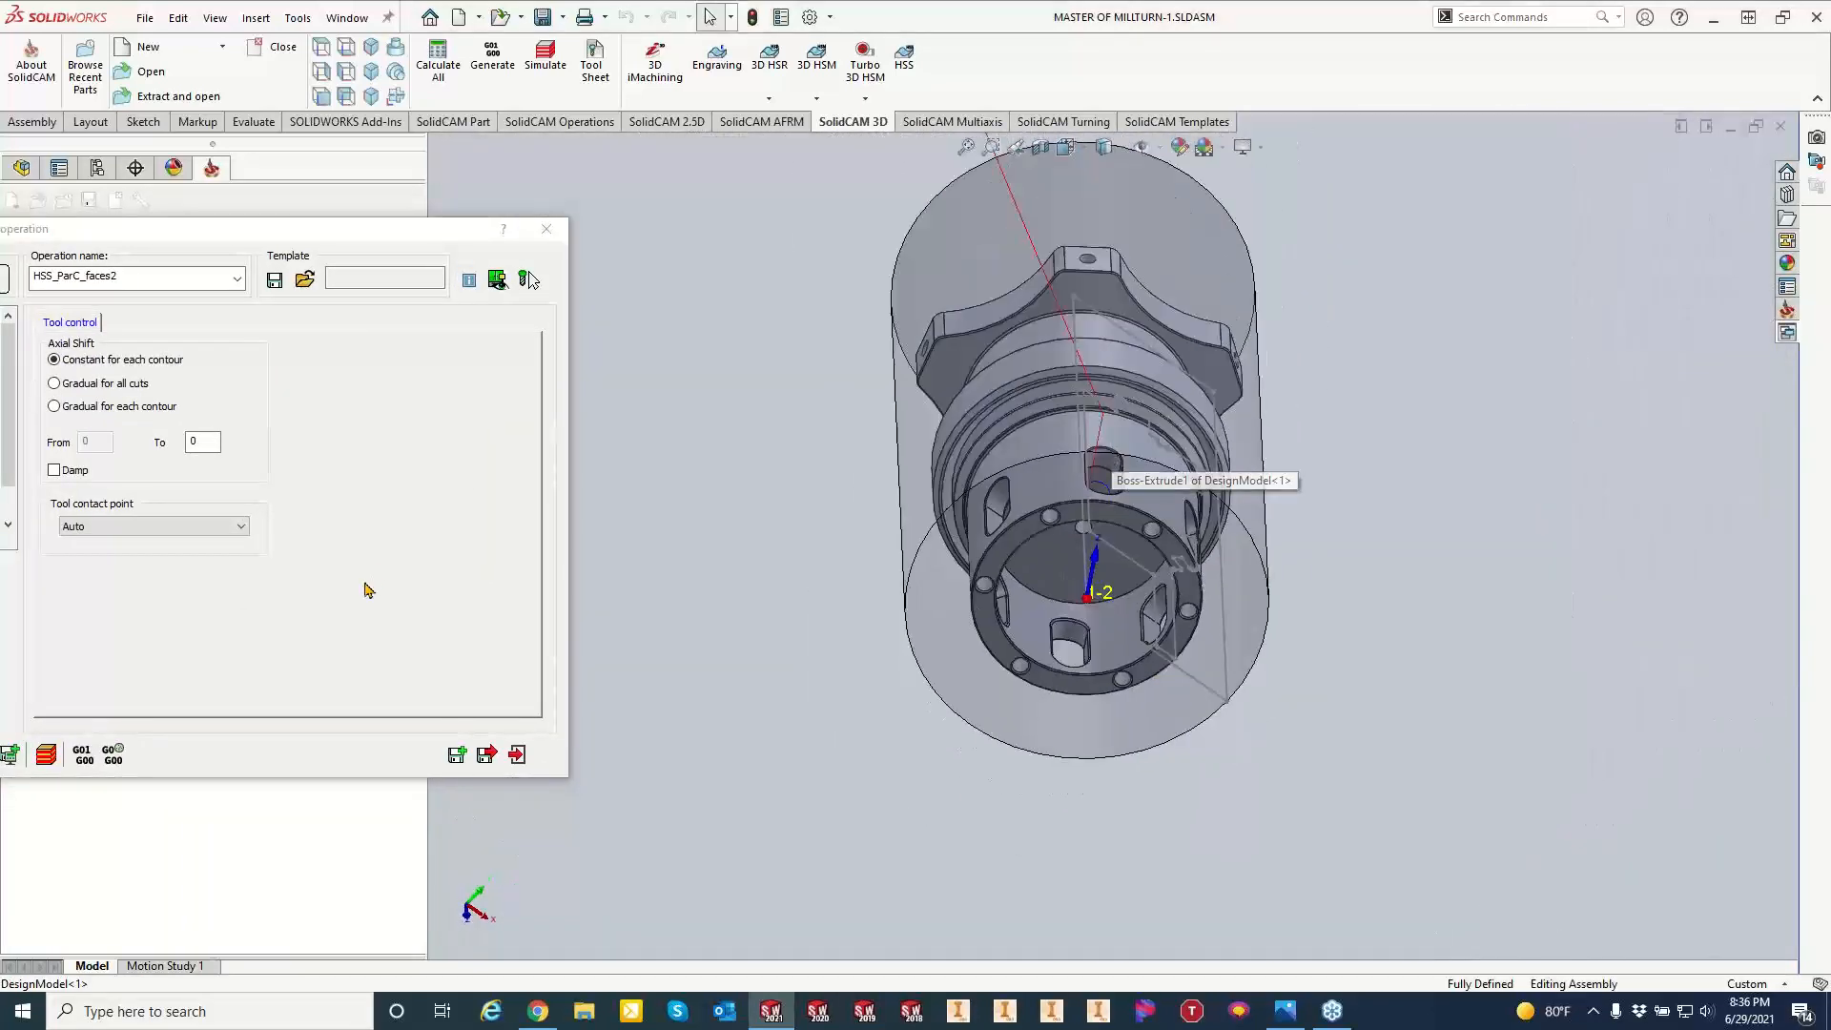
# Start a SolidVerify simulation of the HSS operation and advance the lollipop mill to the slot, viewed up close.
pyautogui.click(486, 755)
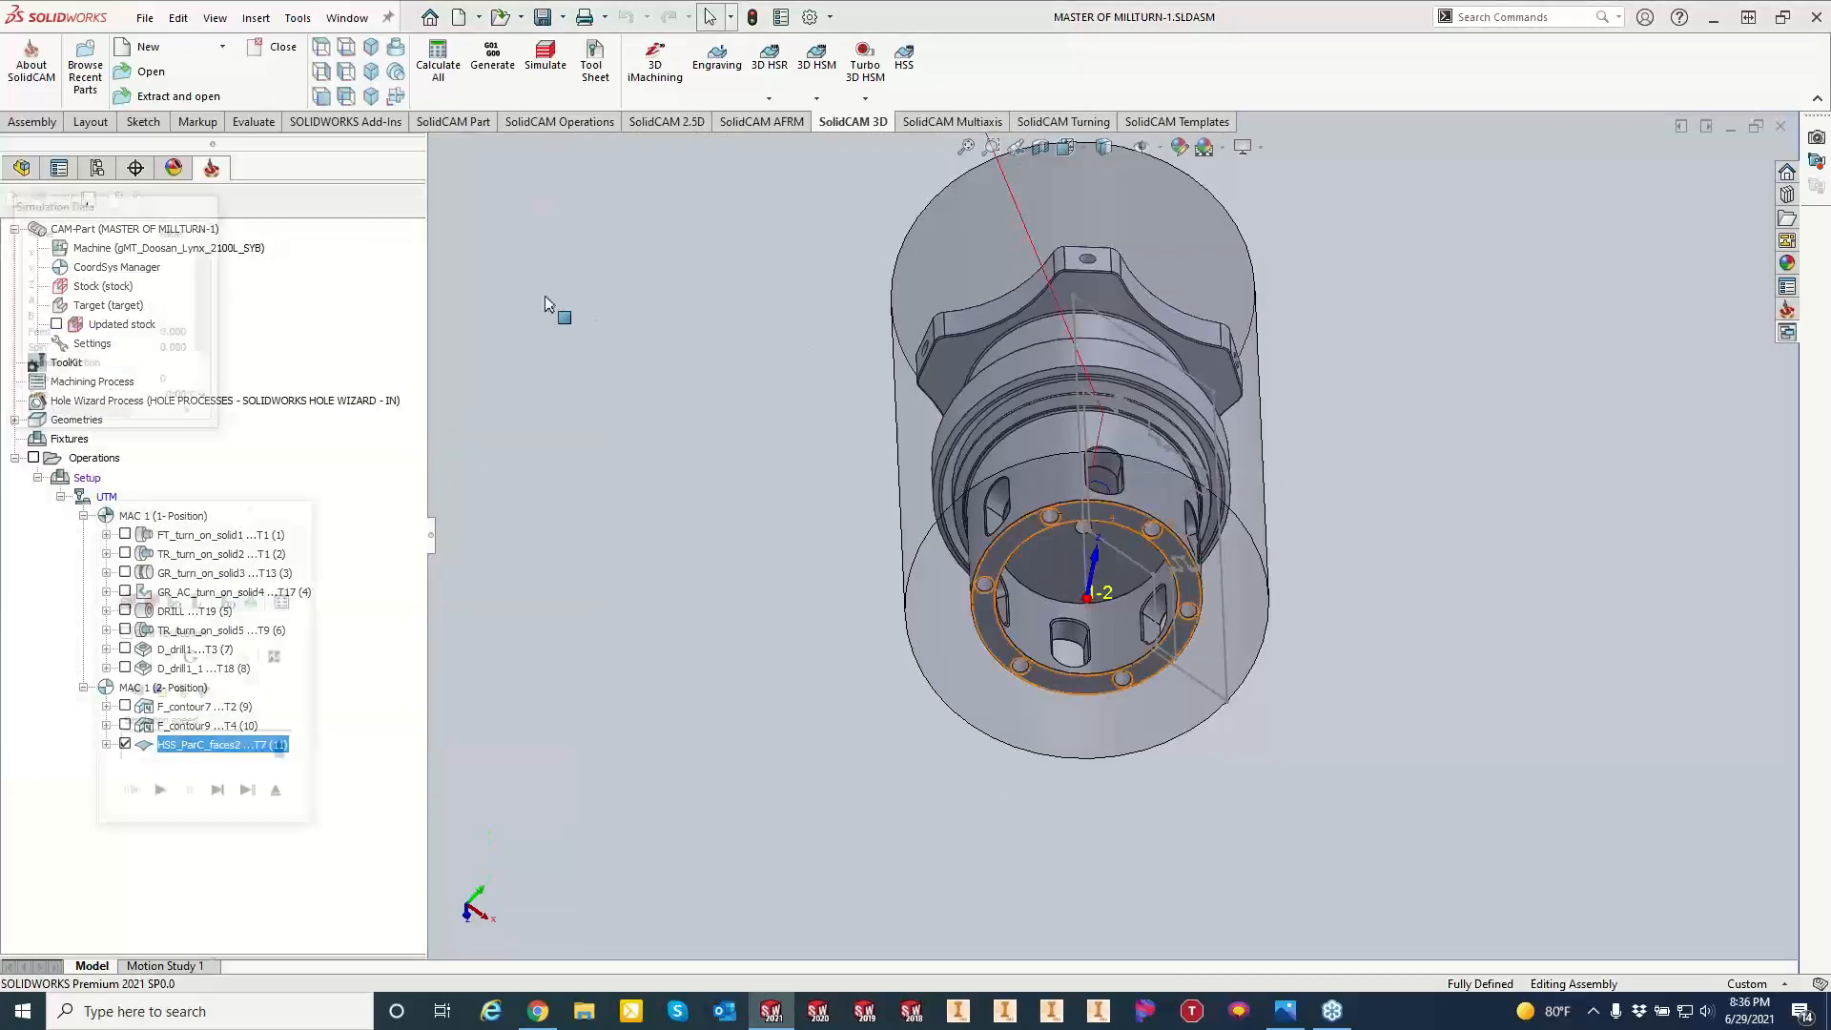
pyautogui.click(146, 555)
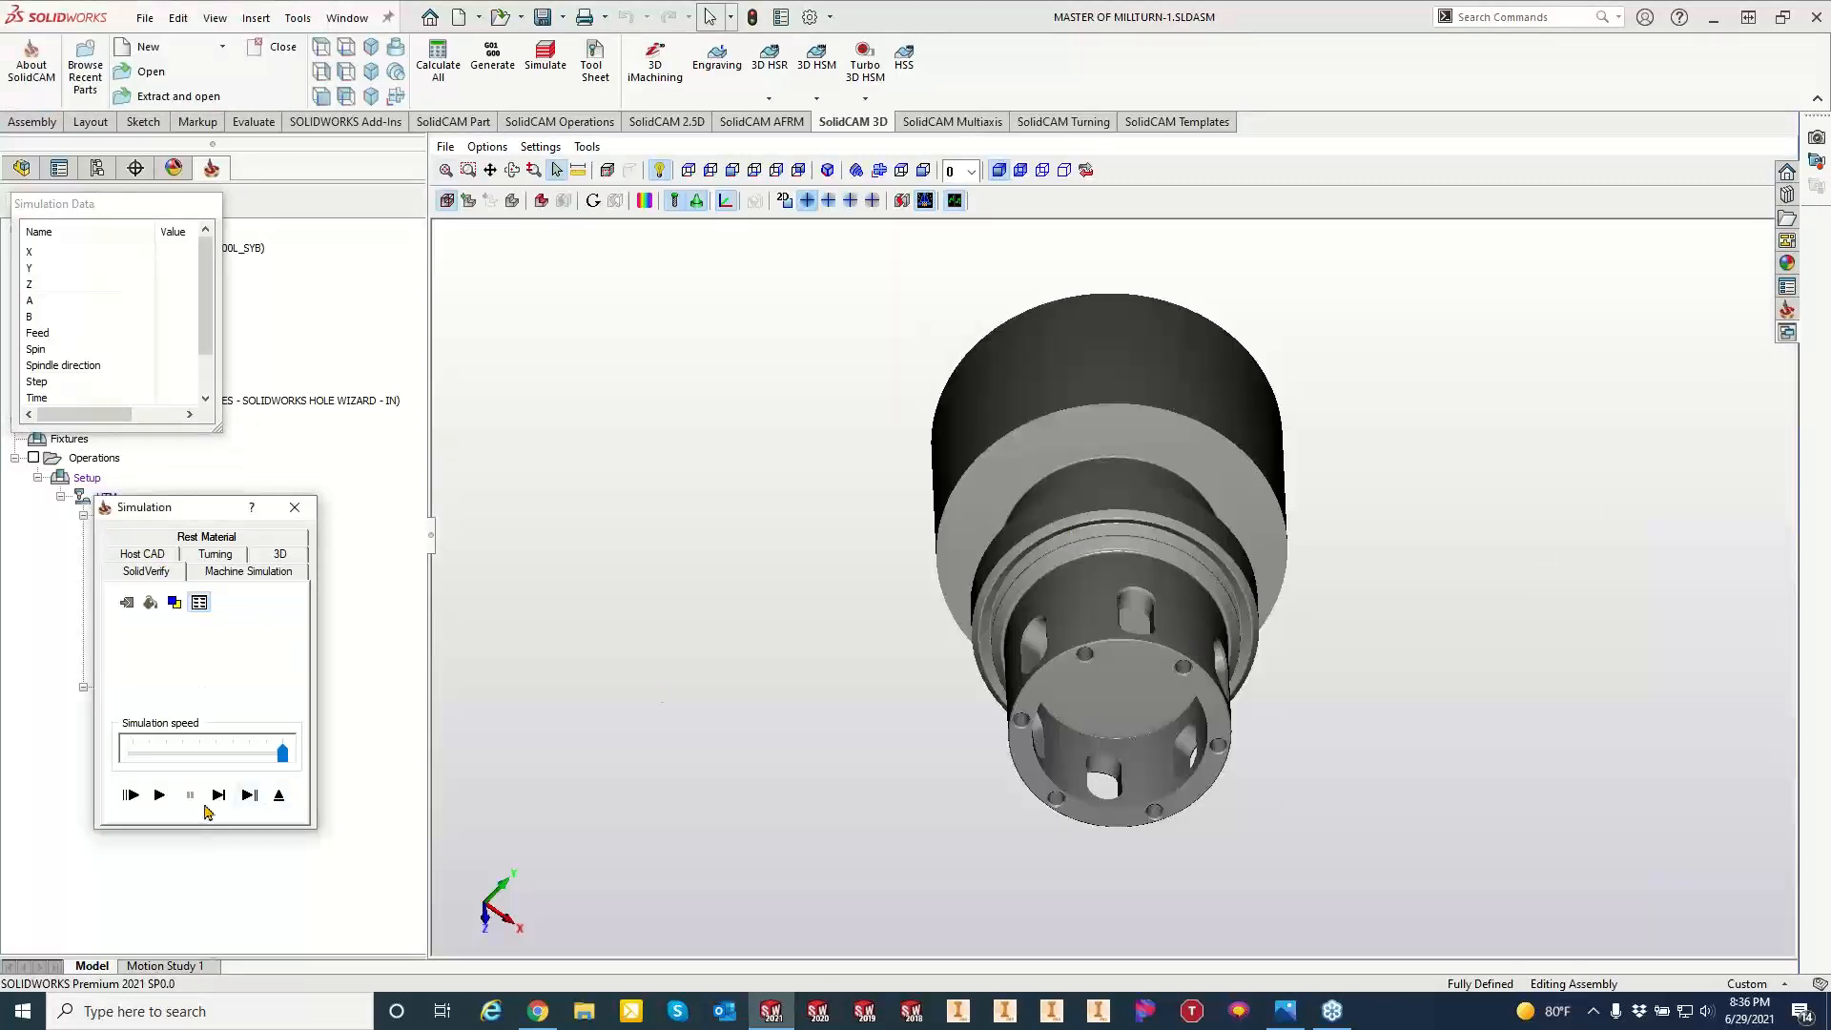
pyautogui.click(220, 796)
pyautogui.click(220, 795)
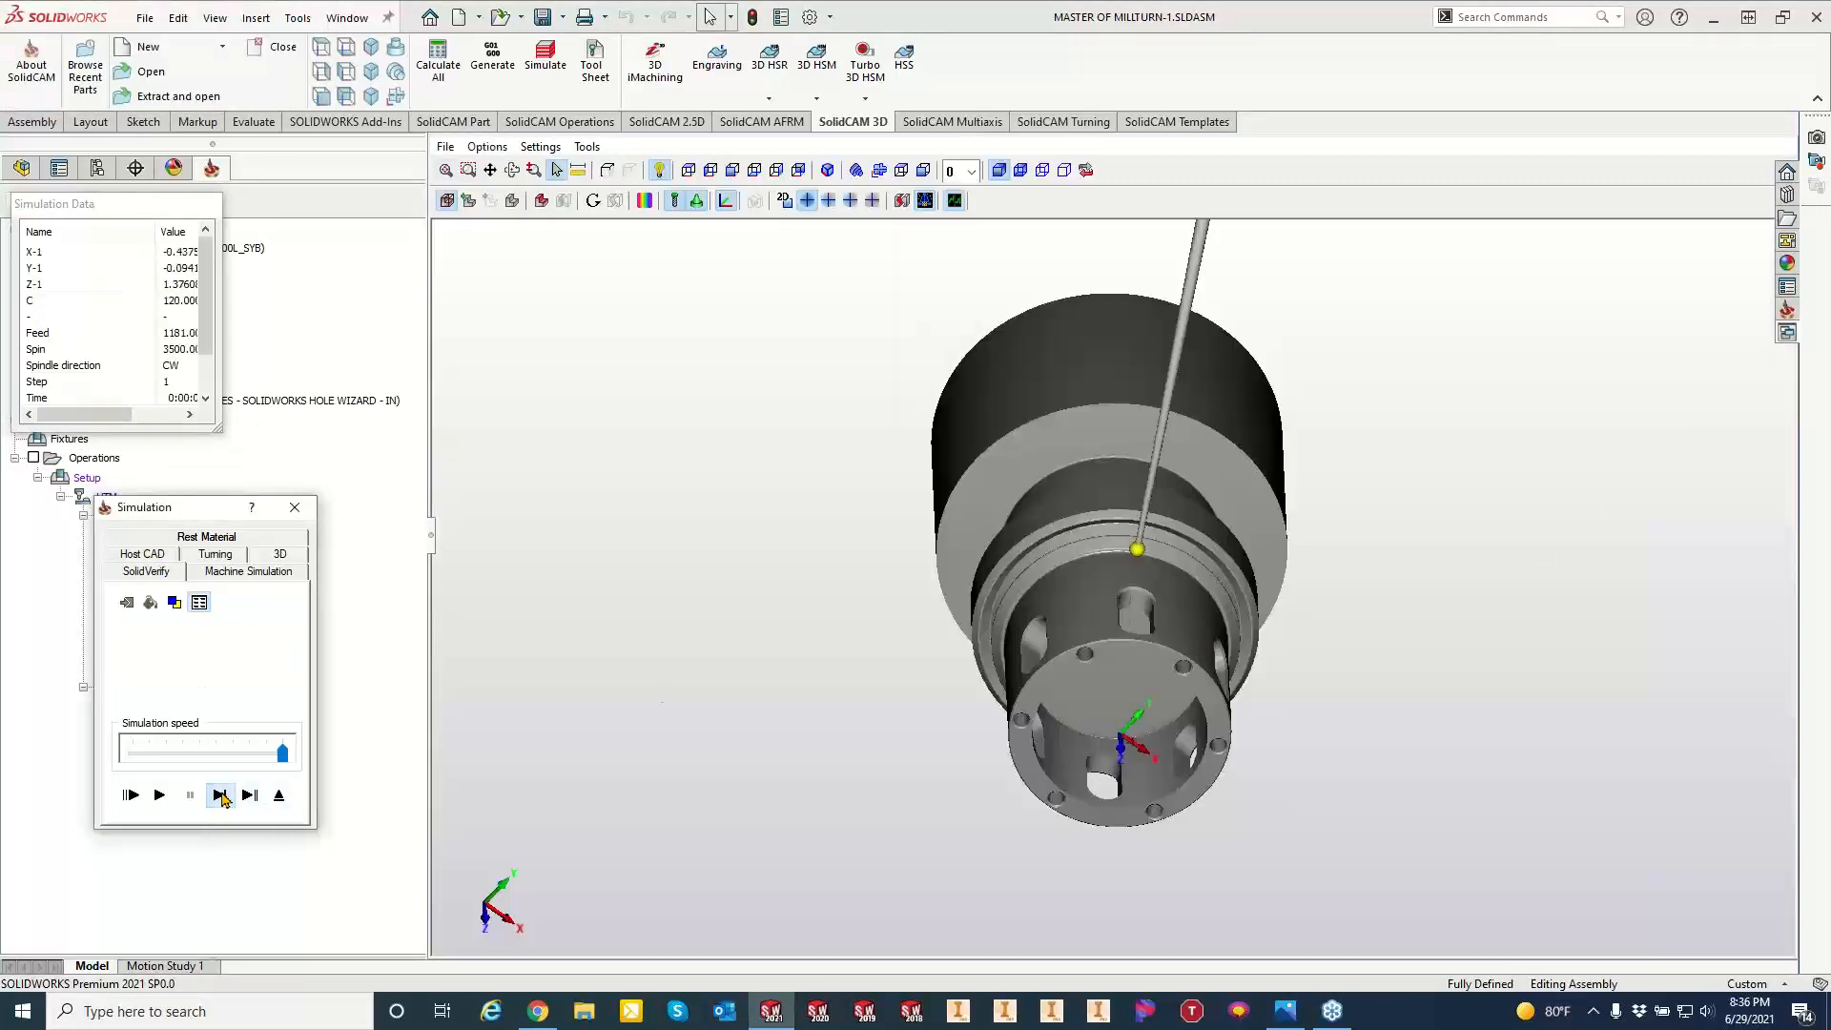
pyautogui.scroll(5, 1110, 625)
pyautogui.moveTo(1109, 632); pyautogui.dragTo(1086, 633, button='middle')
pyautogui.scroll(4, 976, 577)
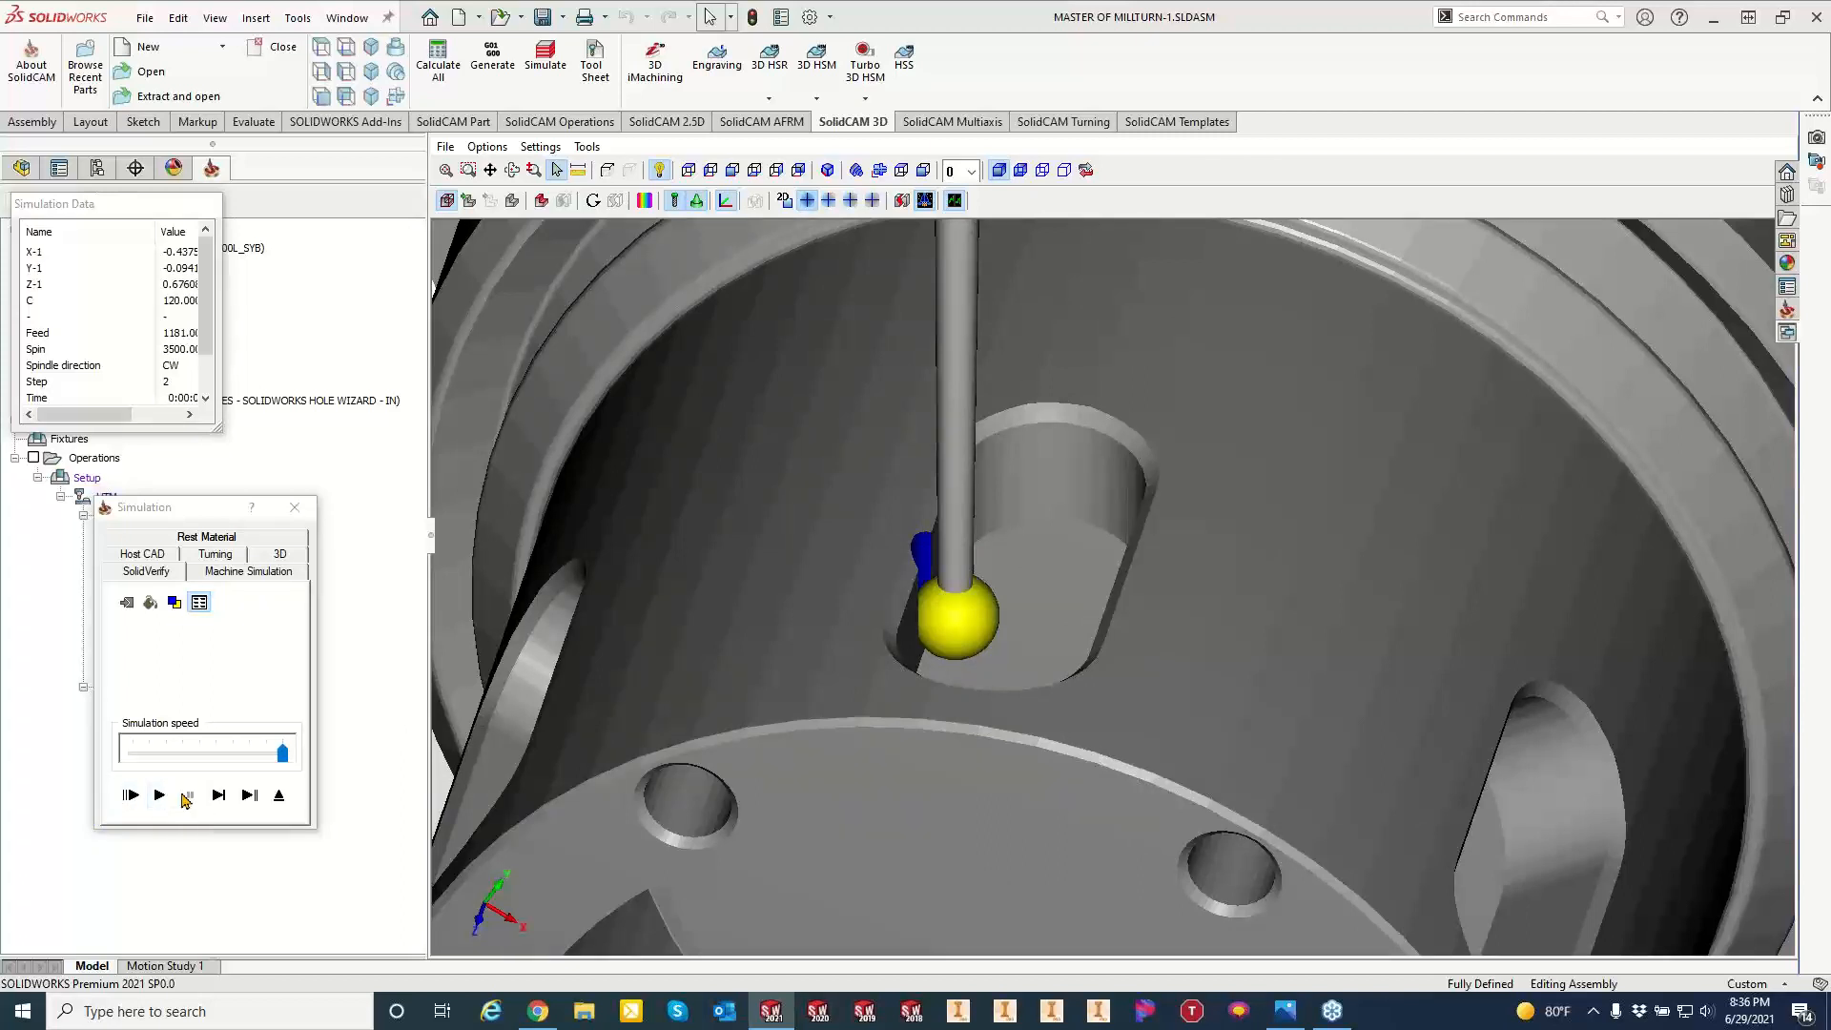
# Step the simulation through the lollipop mill's full pass around the slot's inner edge until it retracts.
pyautogui.click(214, 795)
pyautogui.click(214, 796)
pyautogui.click(213, 795)
pyautogui.click(212, 797)
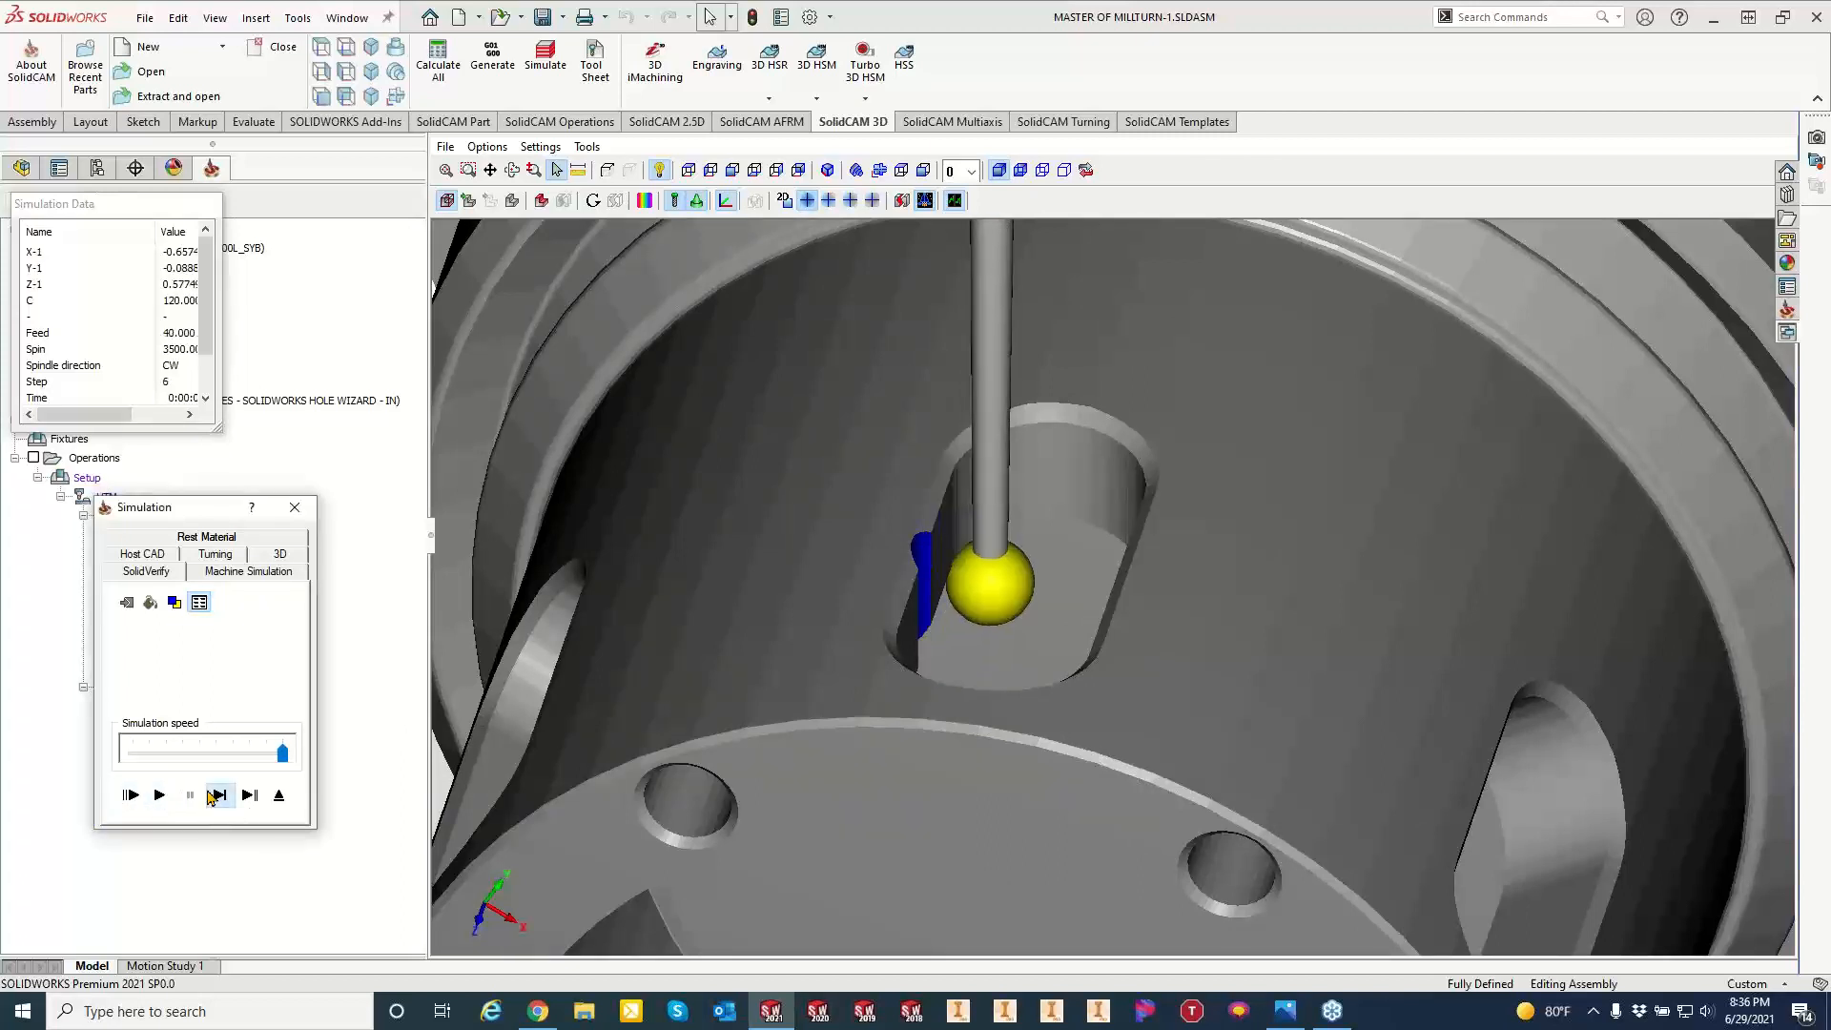
pyautogui.click(212, 797)
pyautogui.click(211, 797)
pyautogui.click(211, 797)
pyautogui.click(212, 797)
pyautogui.click(211, 797)
pyautogui.click(212, 798)
pyautogui.click(212, 797)
pyautogui.click(212, 797)
pyautogui.click(212, 797)
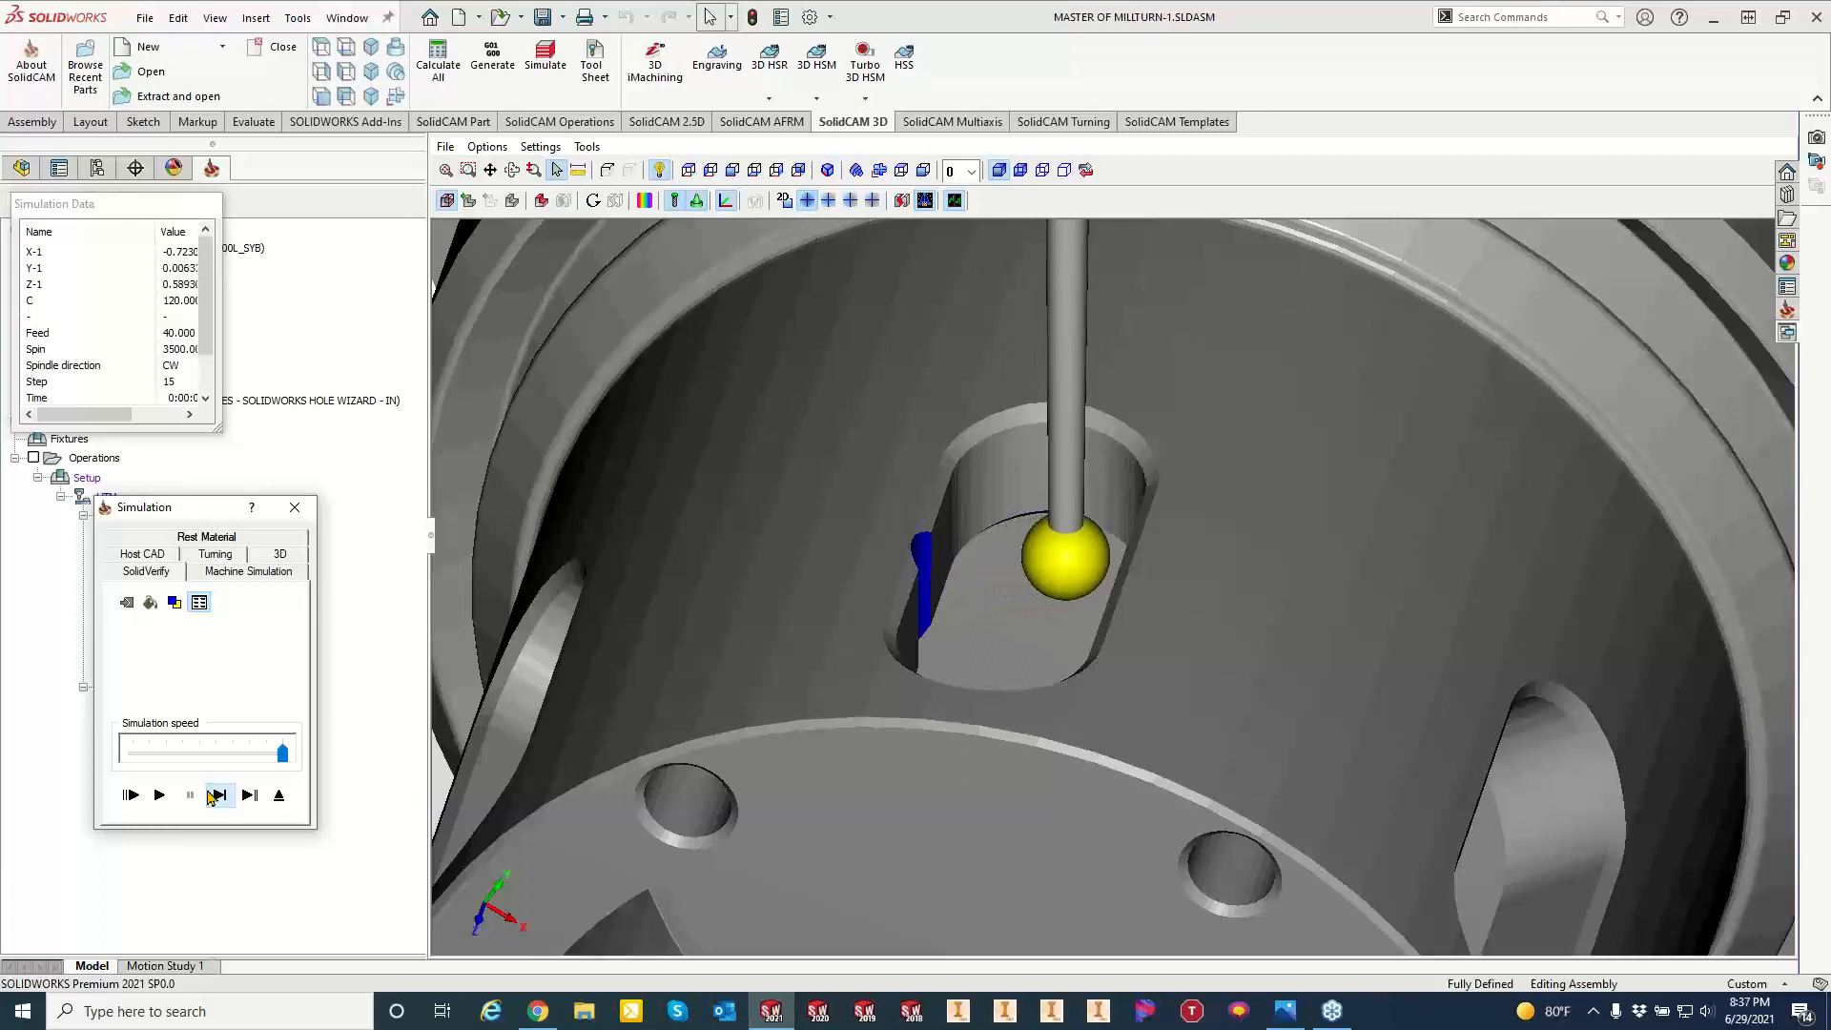
pyautogui.click(211, 797)
pyautogui.click(211, 797)
pyautogui.click(212, 797)
pyautogui.click(212, 797)
pyautogui.click(212, 797)
pyautogui.click(211, 797)
pyautogui.click(212, 797)
pyautogui.click(211, 797)
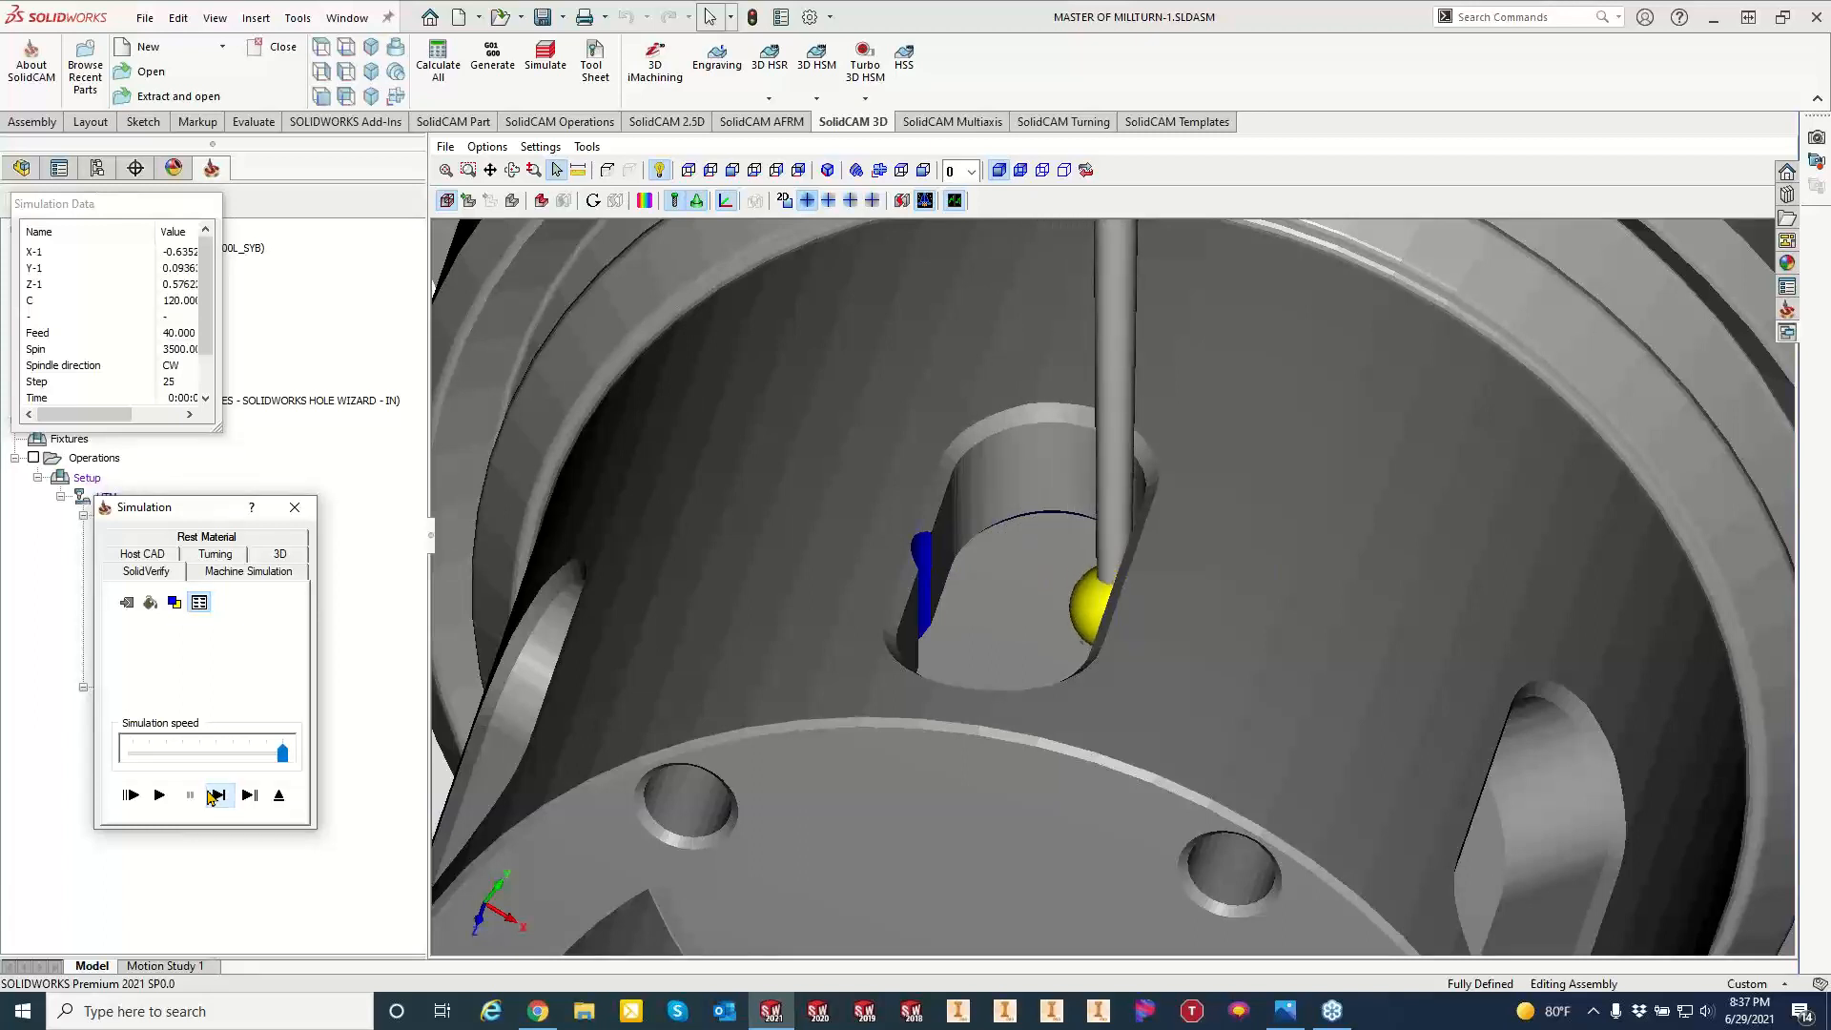
pyautogui.click(211, 798)
pyautogui.click(212, 797)
pyautogui.click(211, 797)
pyautogui.click(212, 797)
pyautogui.click(212, 797)
pyautogui.click(211, 797)
pyautogui.click(212, 797)
pyautogui.click(212, 797)
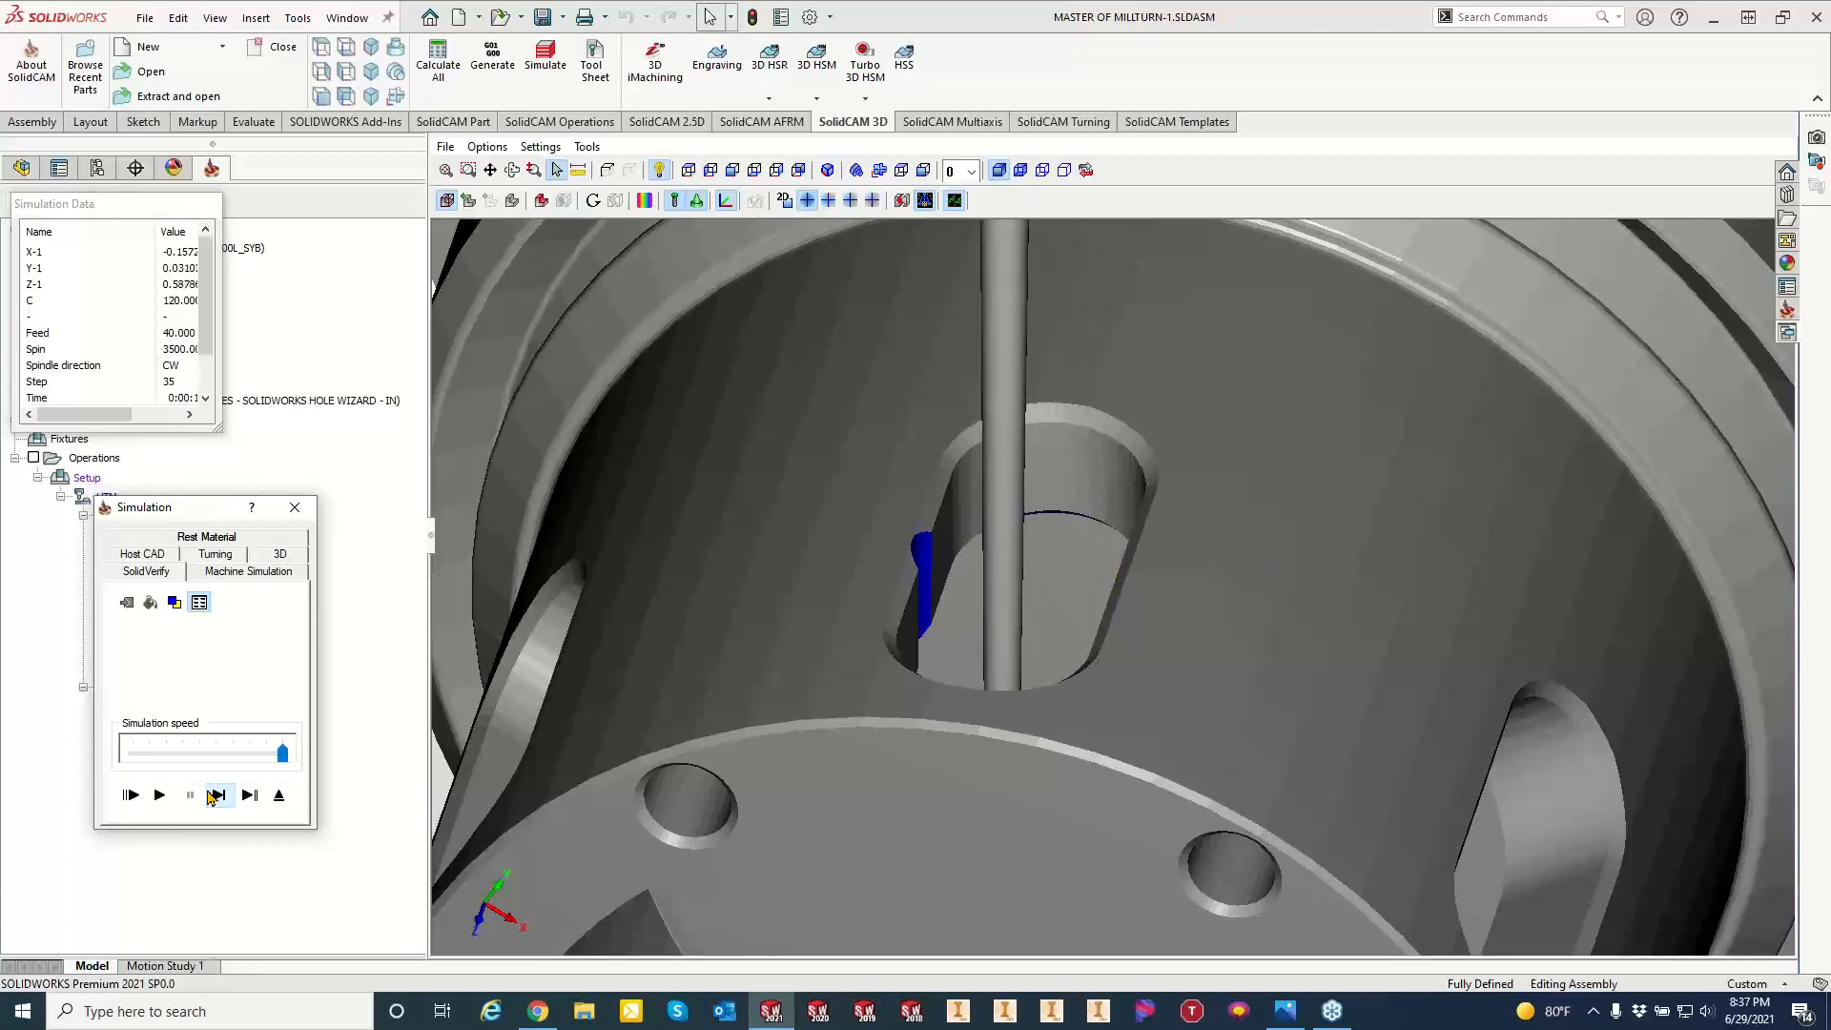
pyautogui.click(212, 797)
pyautogui.click(212, 797)
pyautogui.click(212, 797)
pyautogui.click(212, 798)
pyautogui.click(212, 797)
pyautogui.click(212, 797)
pyautogui.click(211, 797)
pyautogui.click(212, 797)
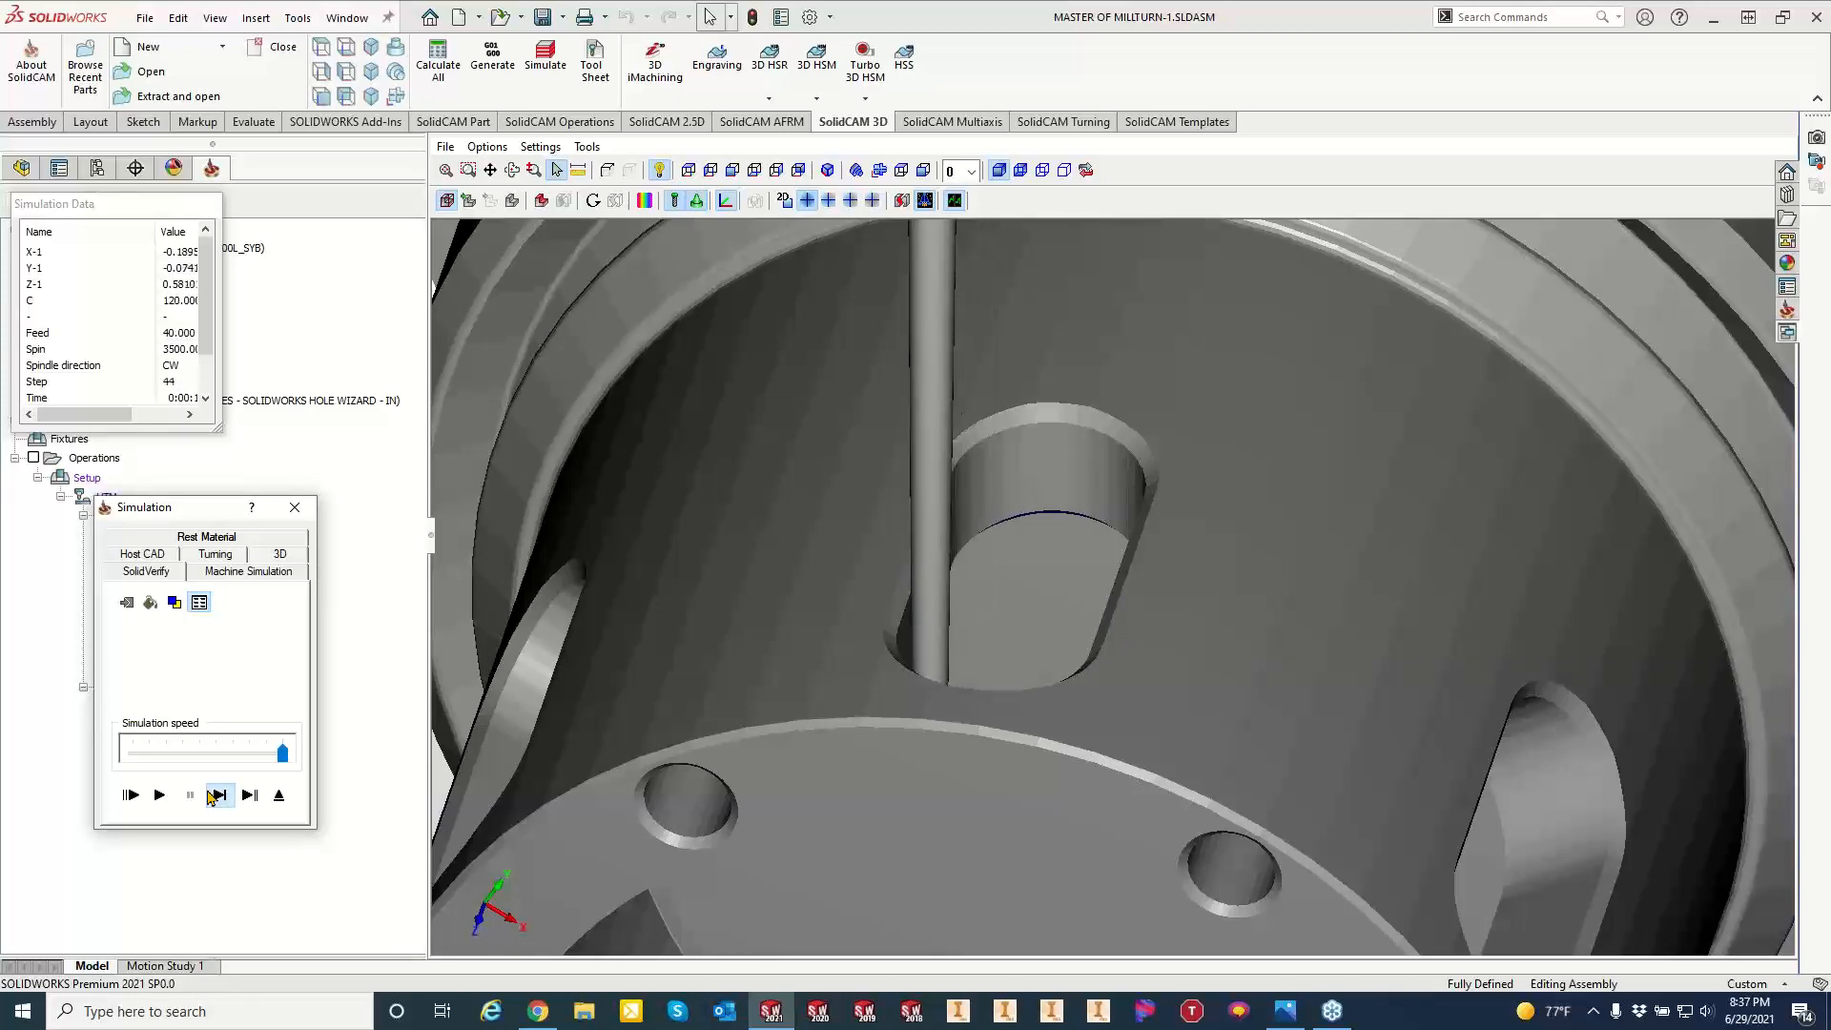
pyautogui.click(212, 797)
pyautogui.click(211, 797)
pyautogui.click(212, 797)
pyautogui.click(212, 797)
pyautogui.click(211, 797)
pyautogui.click(211, 797)
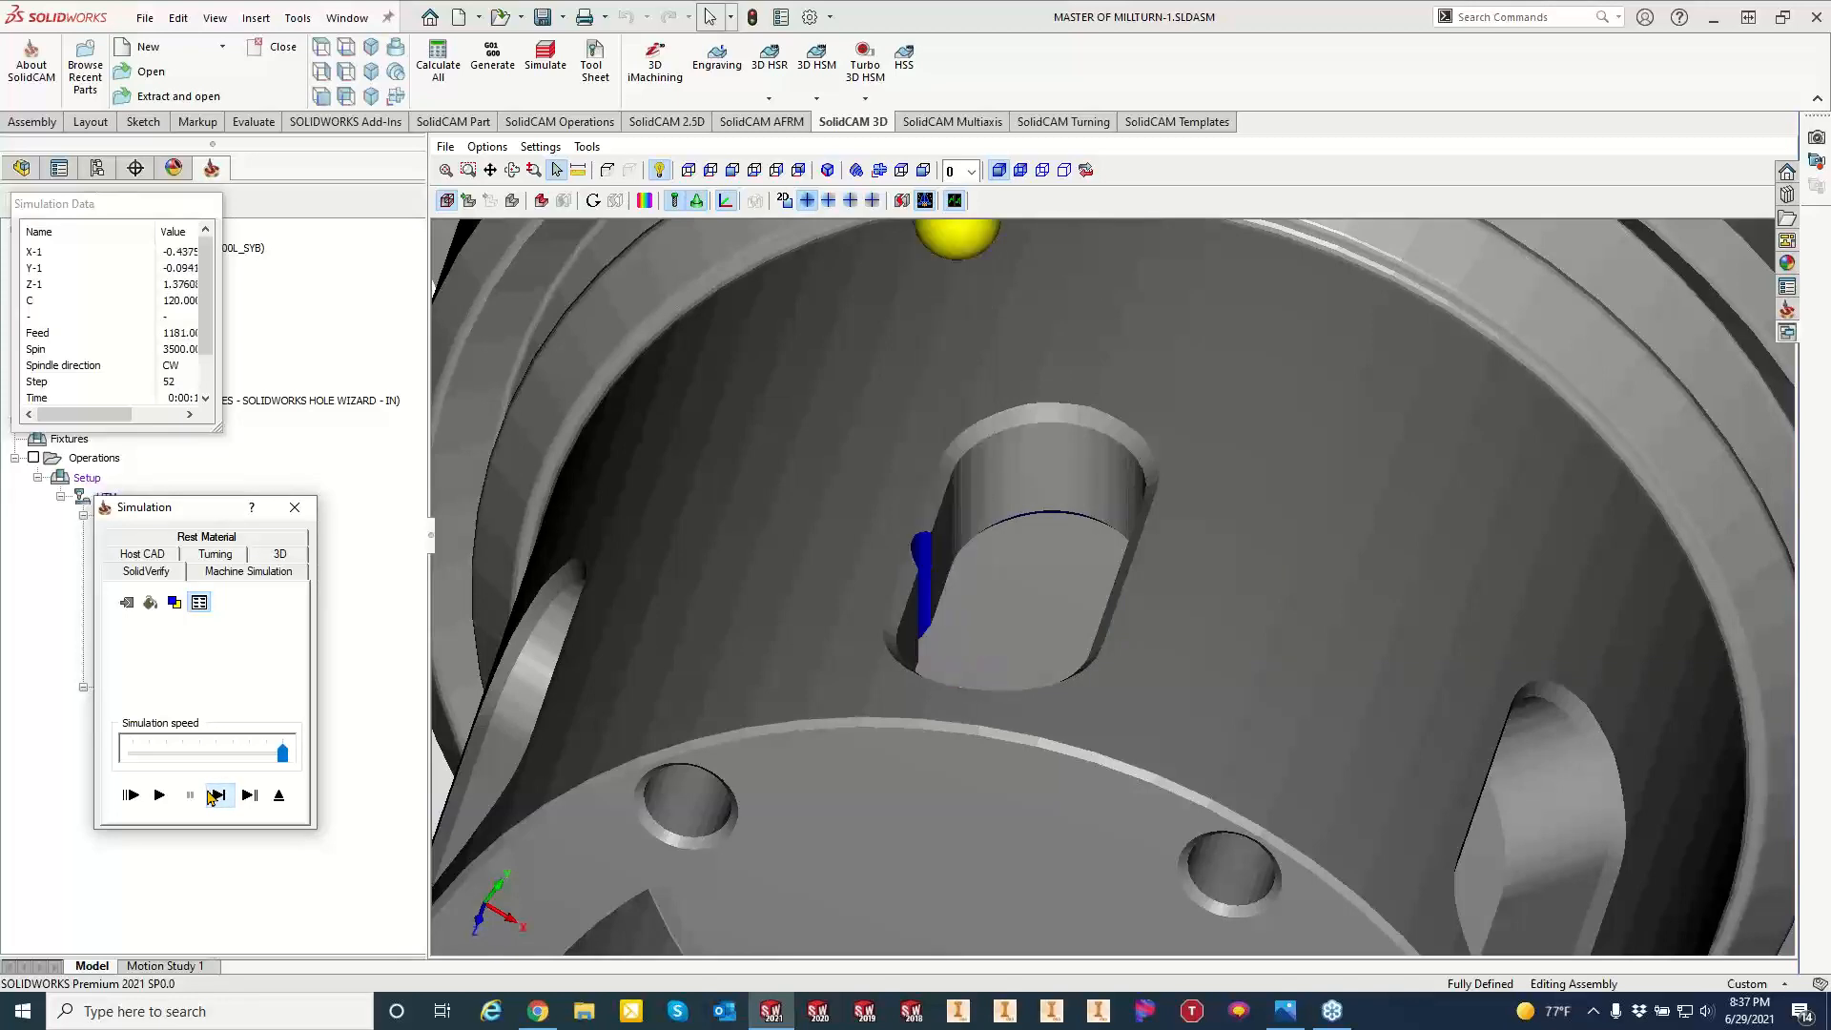
# Inspect the cut edge from inside the bore, compare the machined stock with the target, and close the simulation.
pyautogui.scroll(4, 1182, 722)
pyautogui.moveTo(1097, 742); pyautogui.dragTo(1178, 549, button='middle')
pyautogui.scroll(5, 1241, 278)
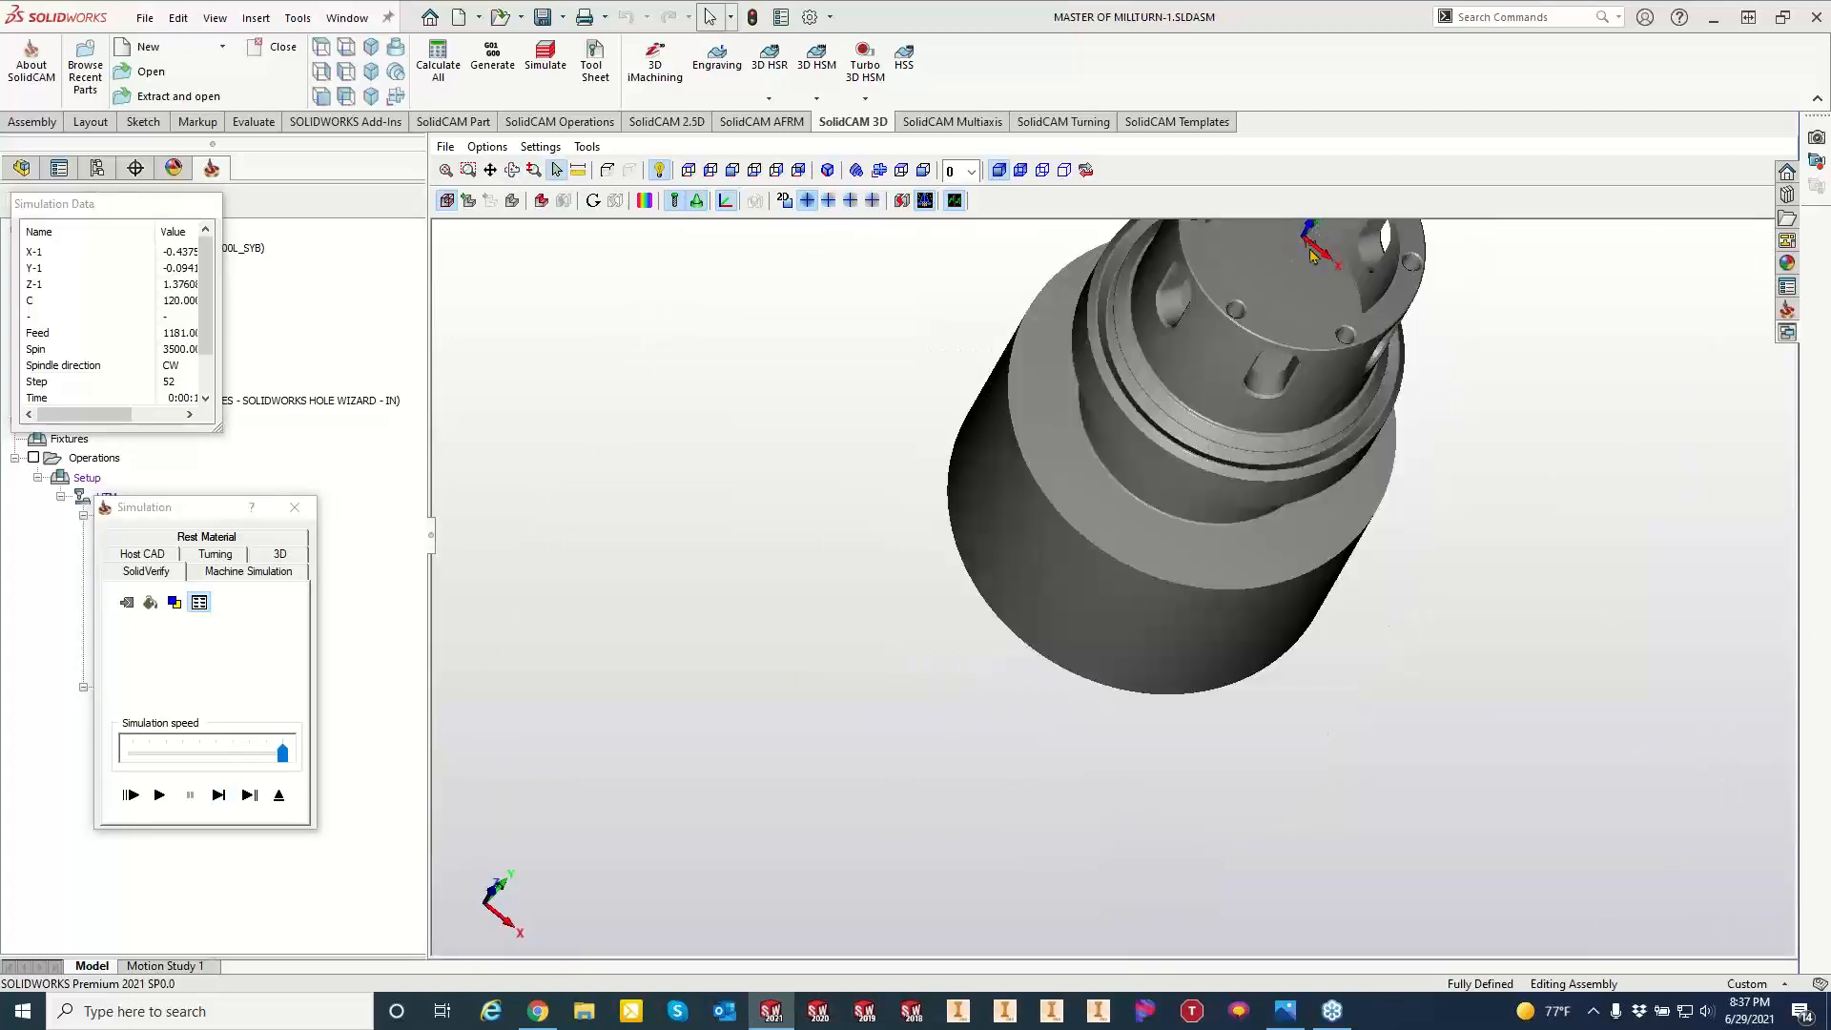
pyautogui.moveTo(1476, 465); pyautogui.dragTo(1344, 416, button='middle')
pyautogui.scroll(-10, 1344, 417)
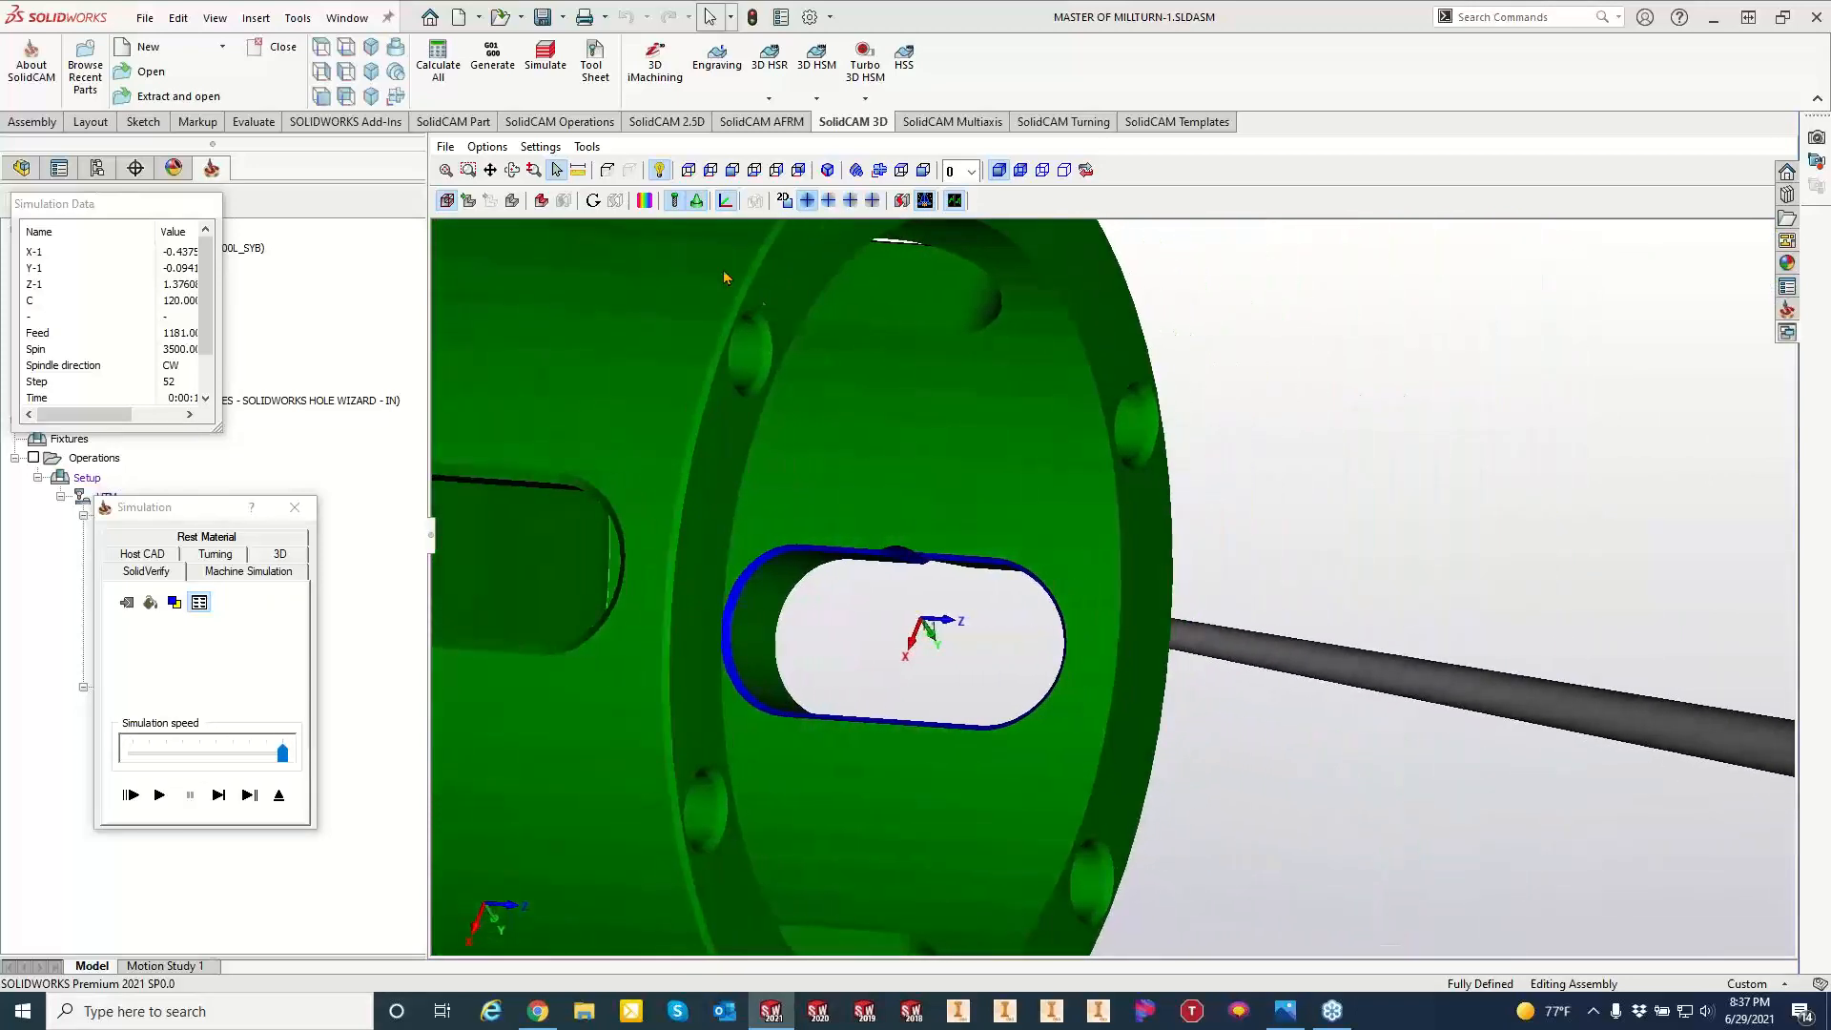
pyautogui.click(645, 201)
pyautogui.click(1449, 205)
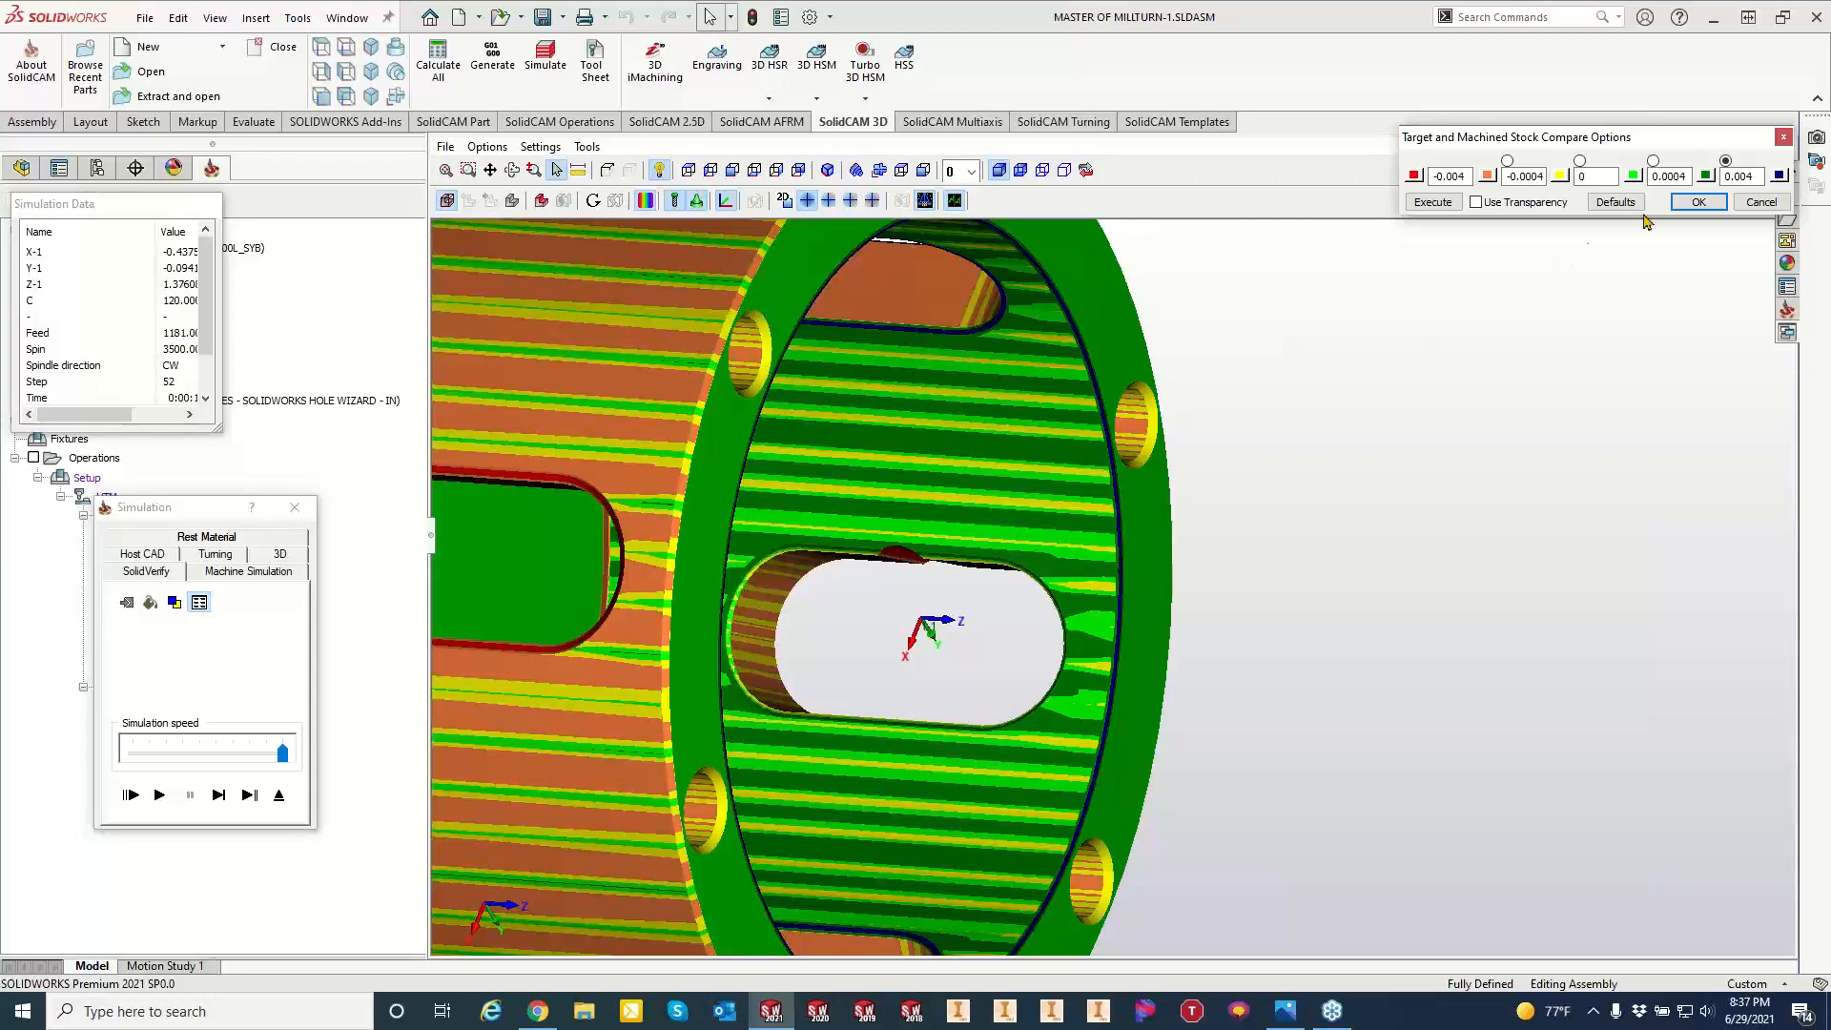
pyautogui.click(1696, 202)
pyautogui.click(295, 507)
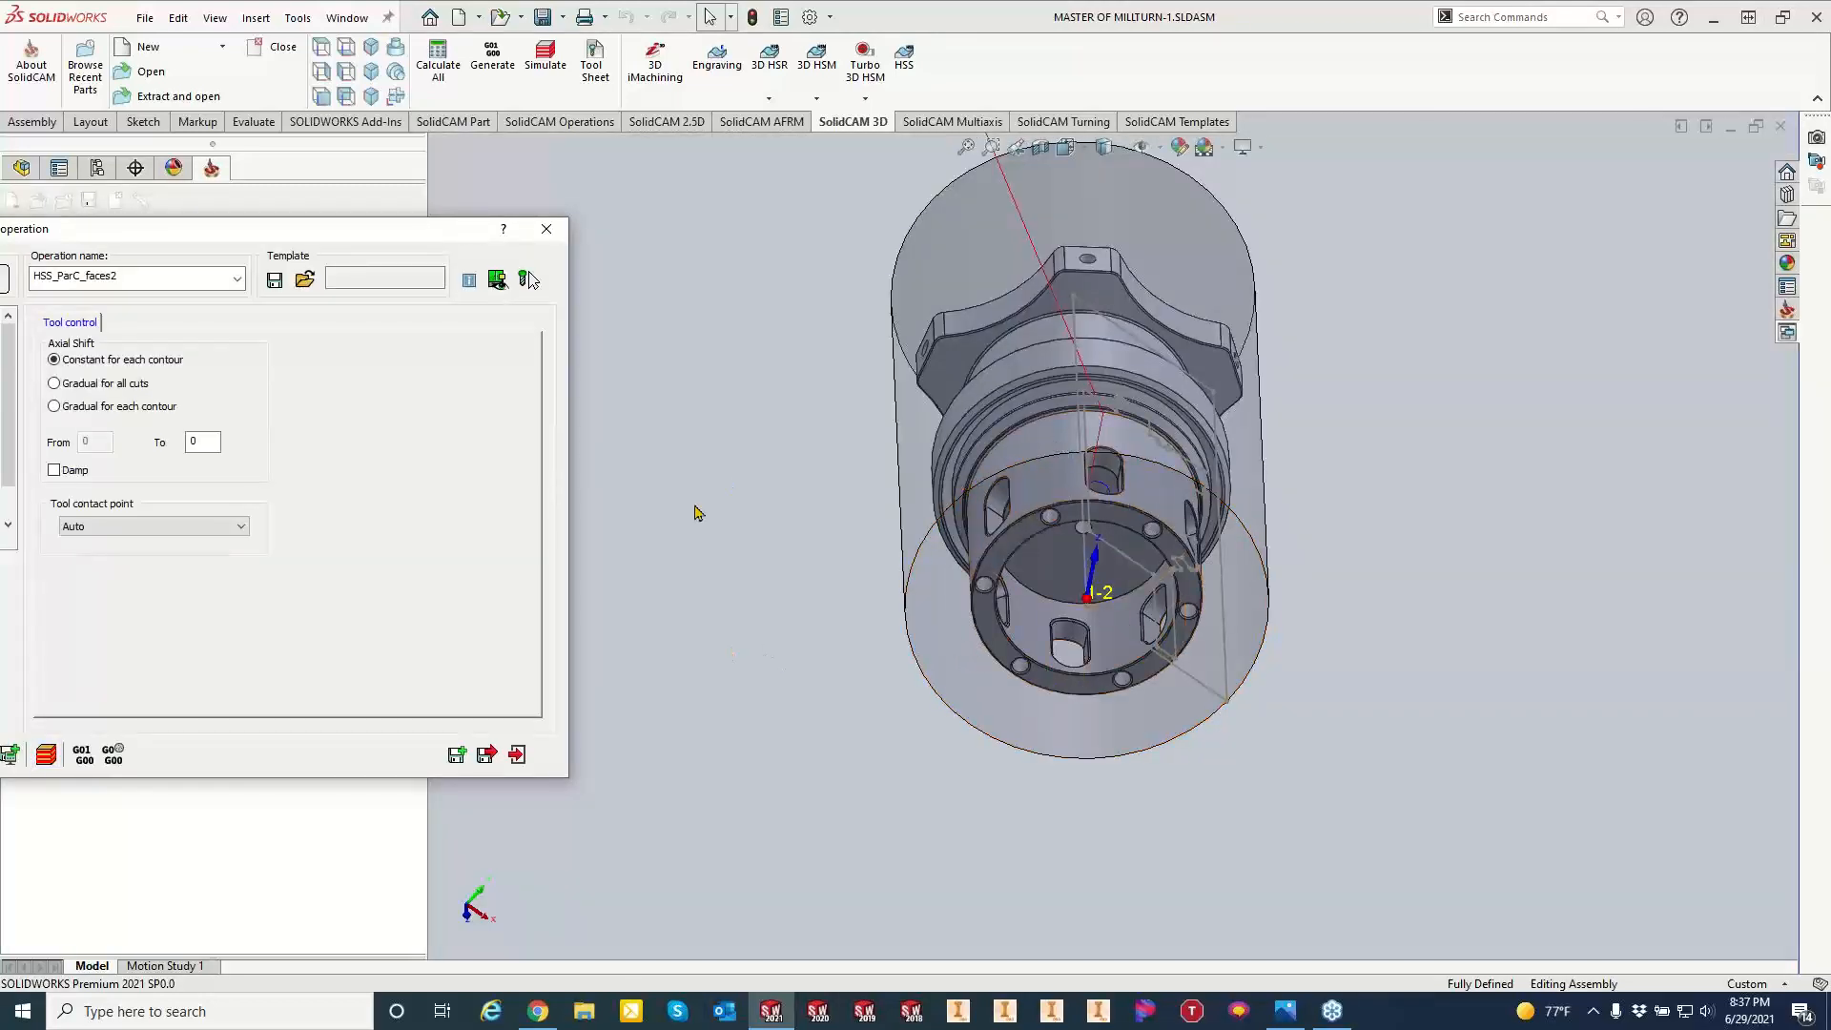
# Set the first entry to Use Lead-In and the last exit to Use Lead-Out, and recalculate the operation.
pyautogui.scroll(-5, 1377, 526)
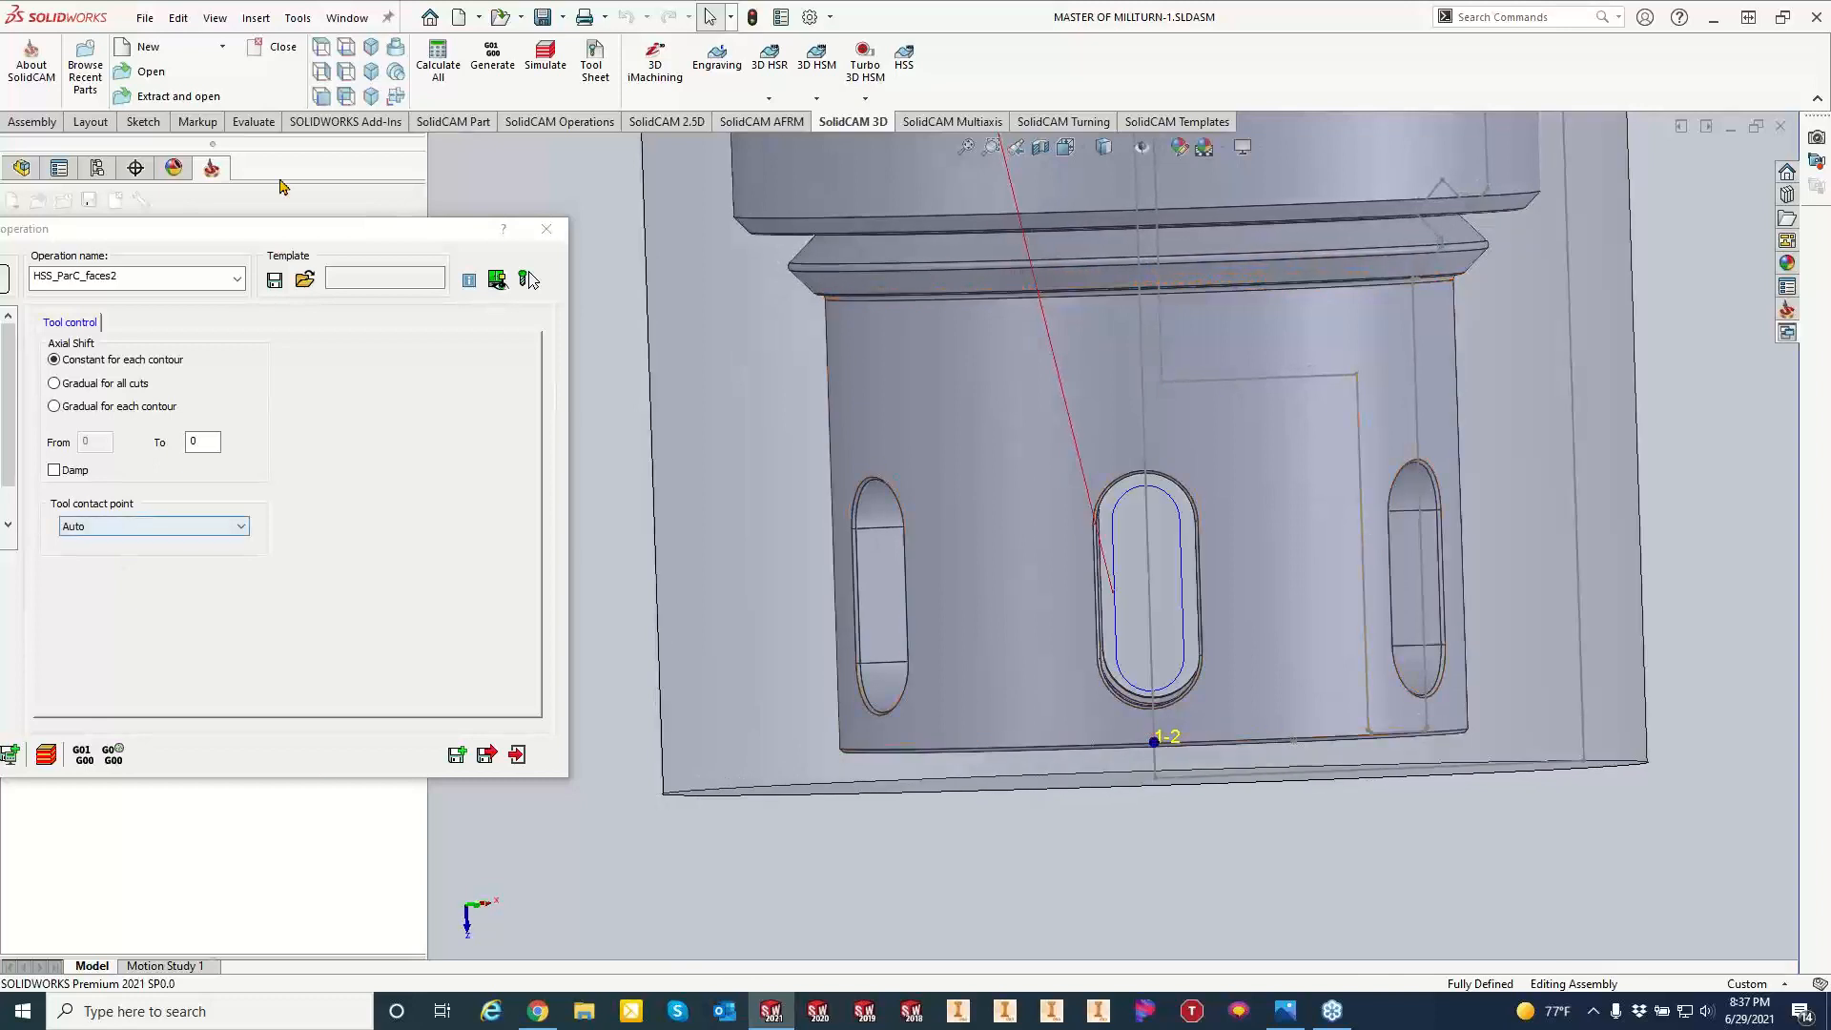
pyautogui.moveTo(276, 241); pyautogui.dragTo(494, 79)
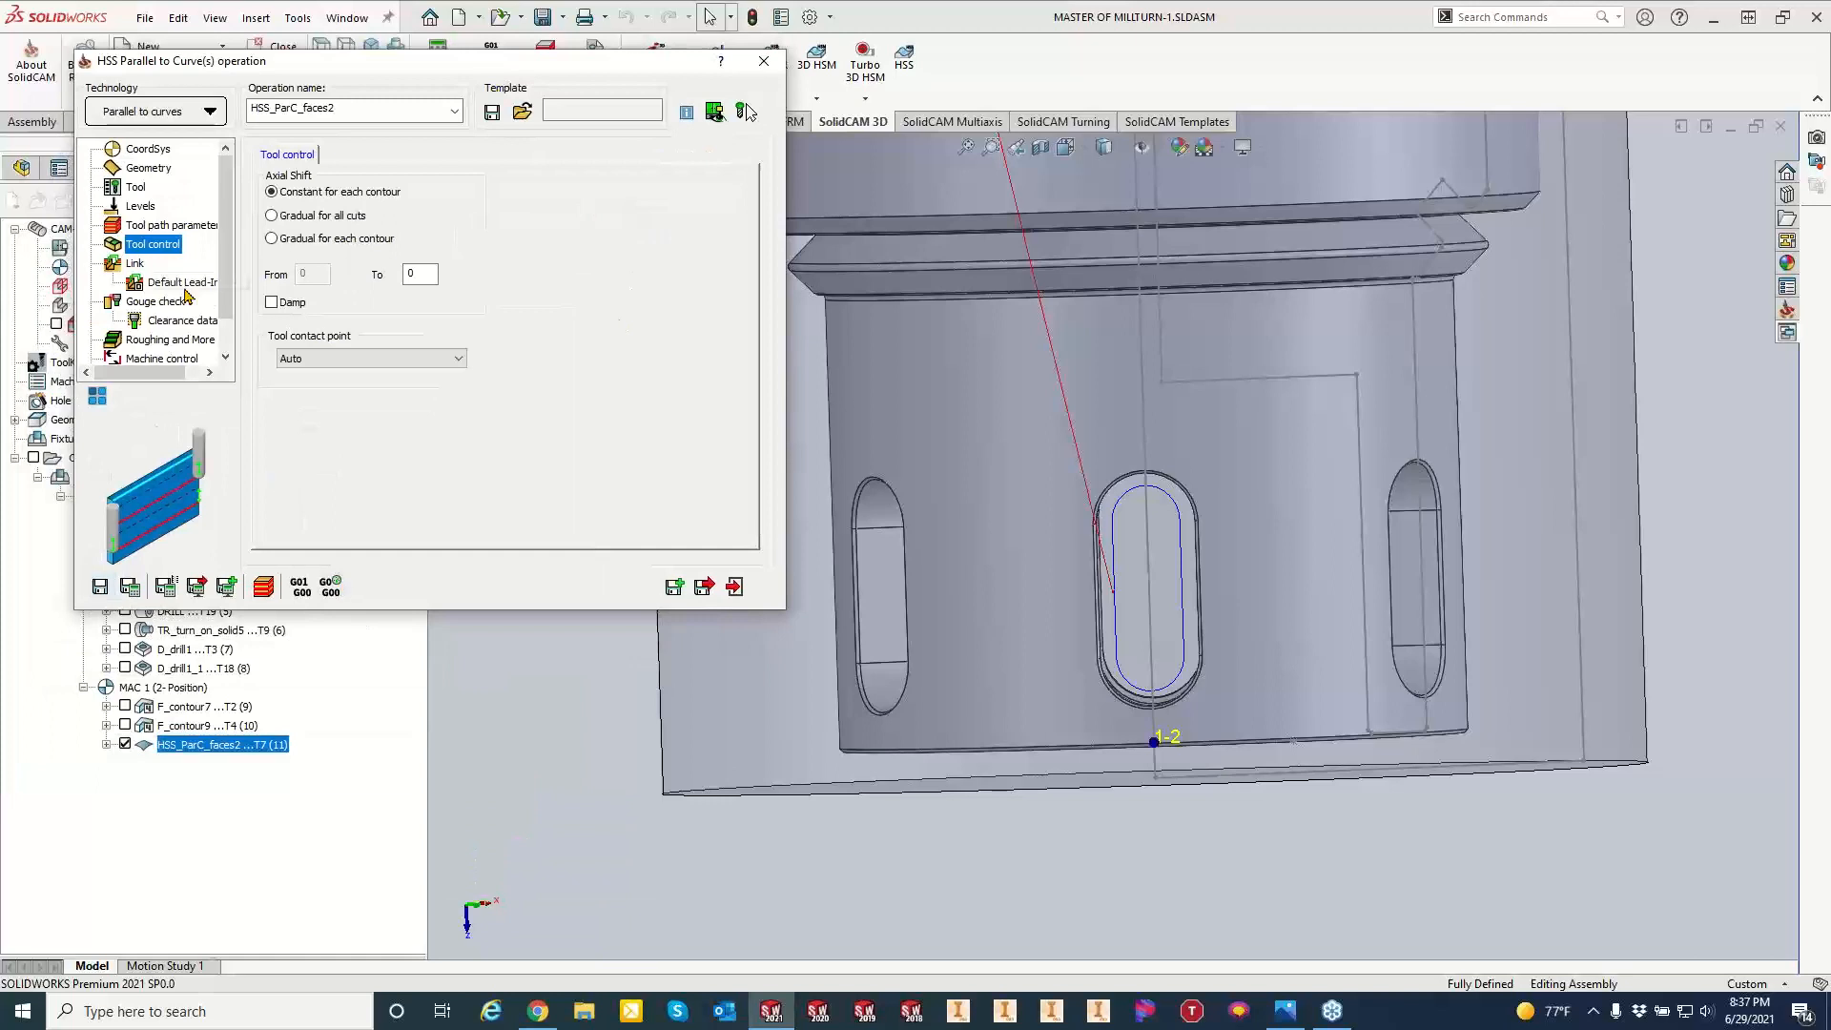
pyautogui.click(137, 265)
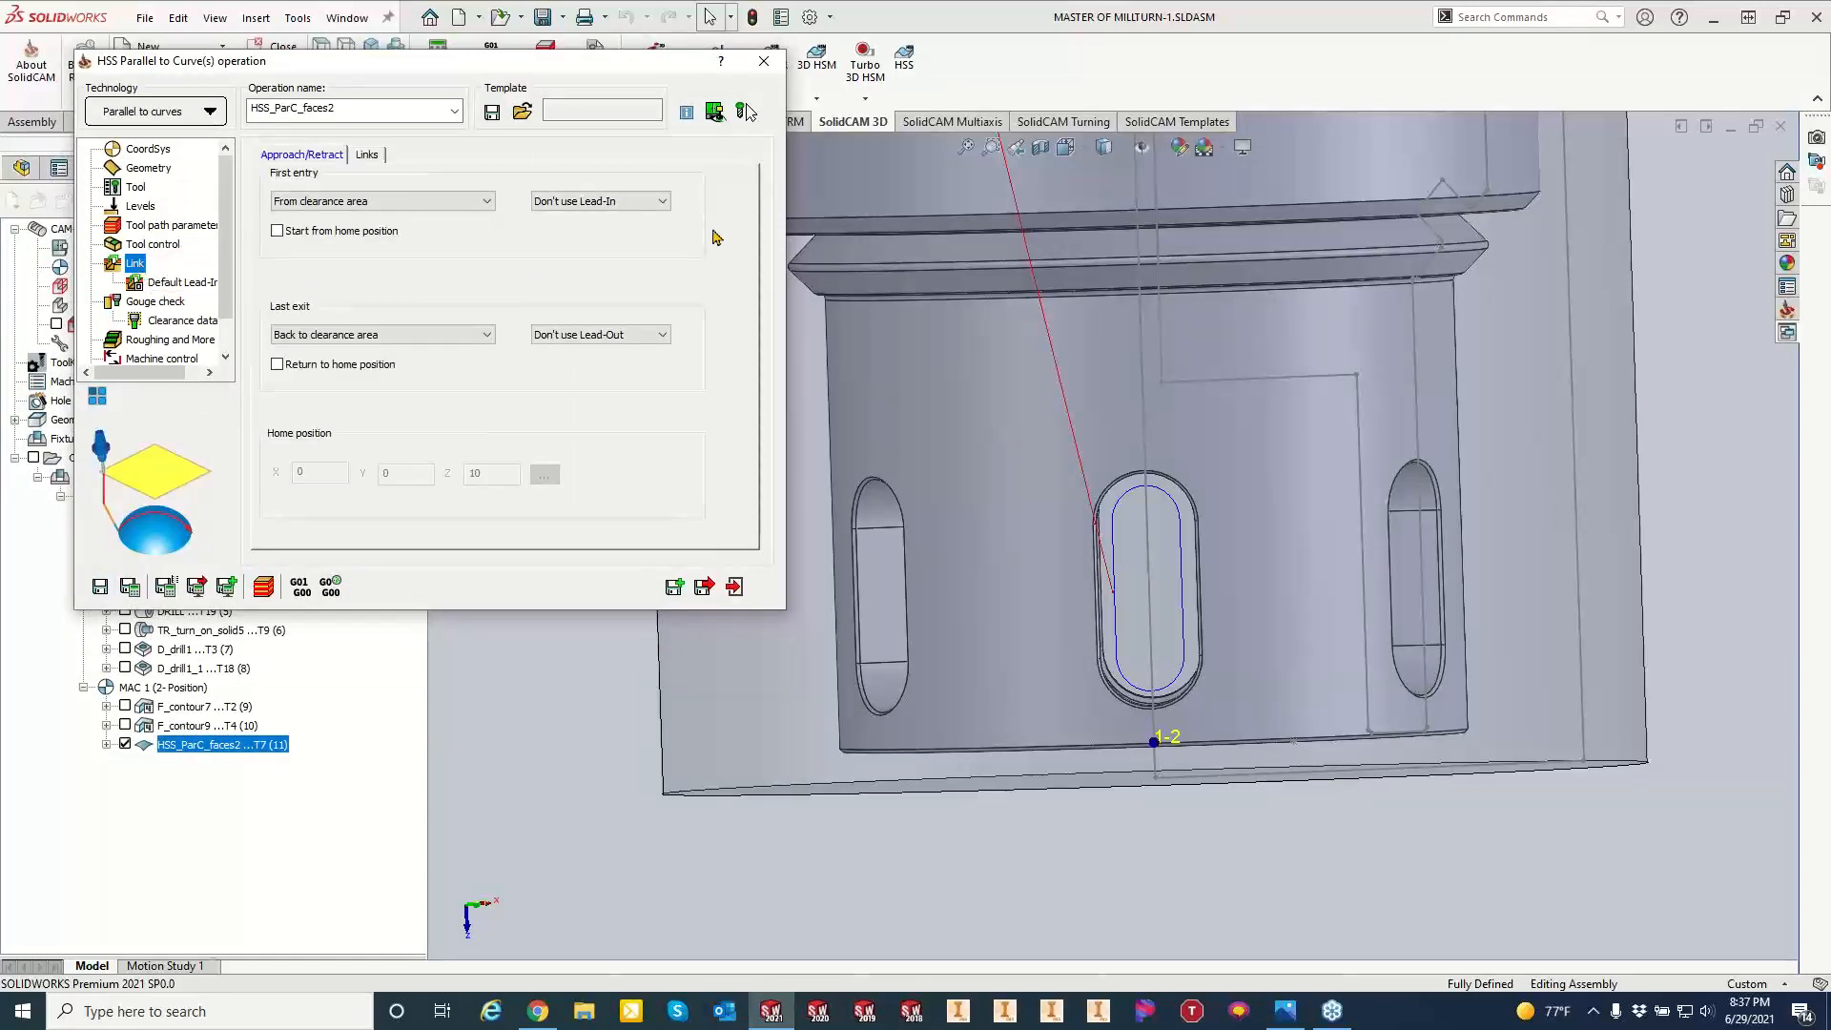
pyautogui.click(631, 201)
pyautogui.click(618, 229)
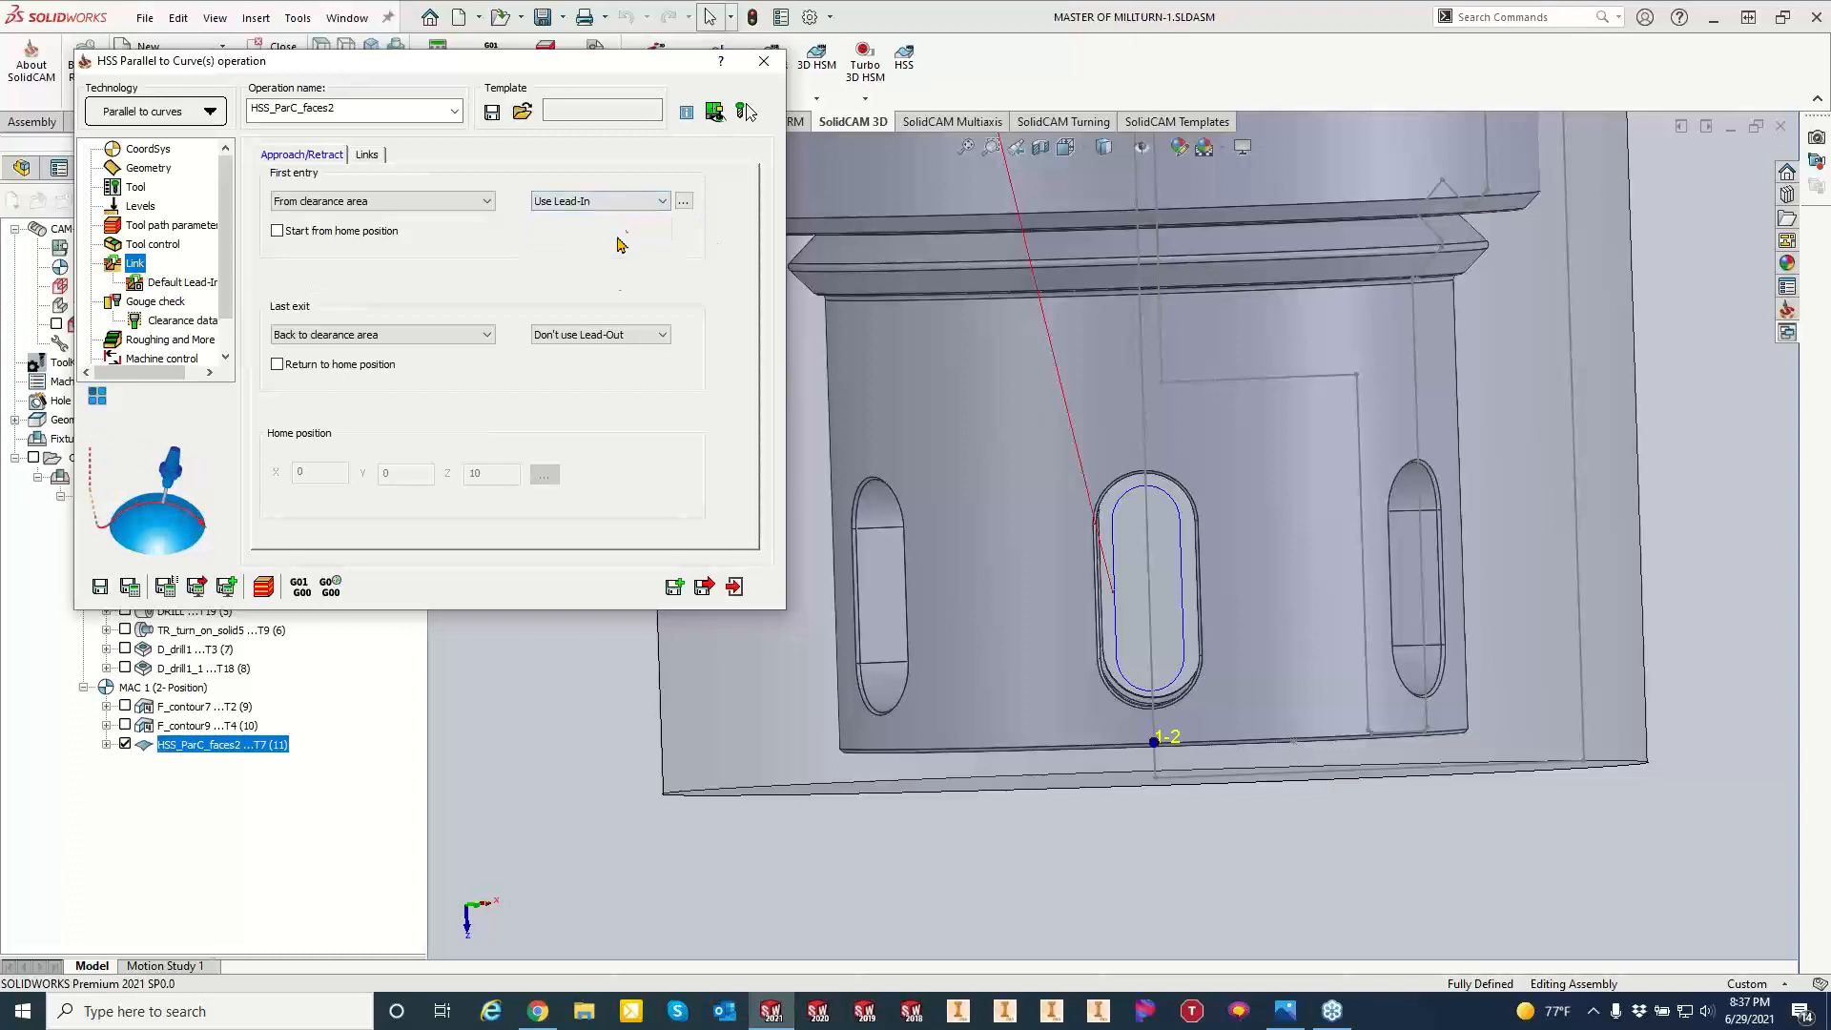
pyautogui.click(606, 335)
pyautogui.click(598, 364)
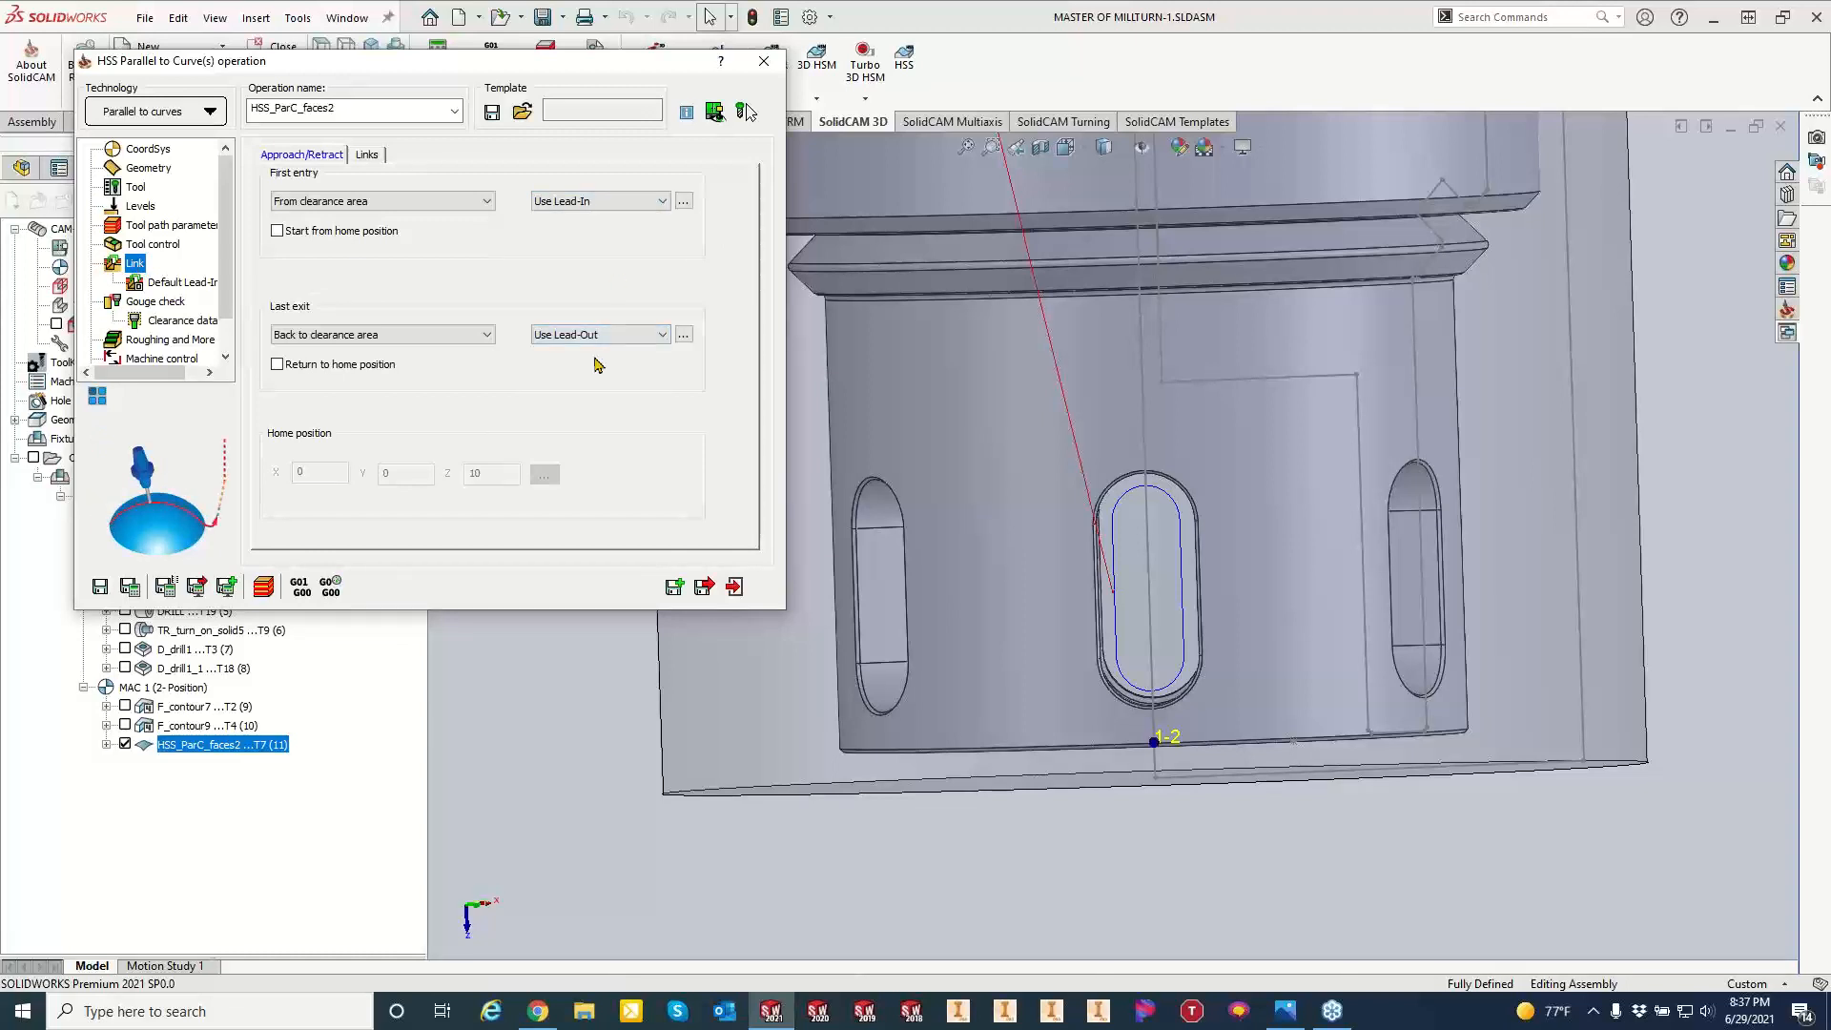
pyautogui.click(130, 586)
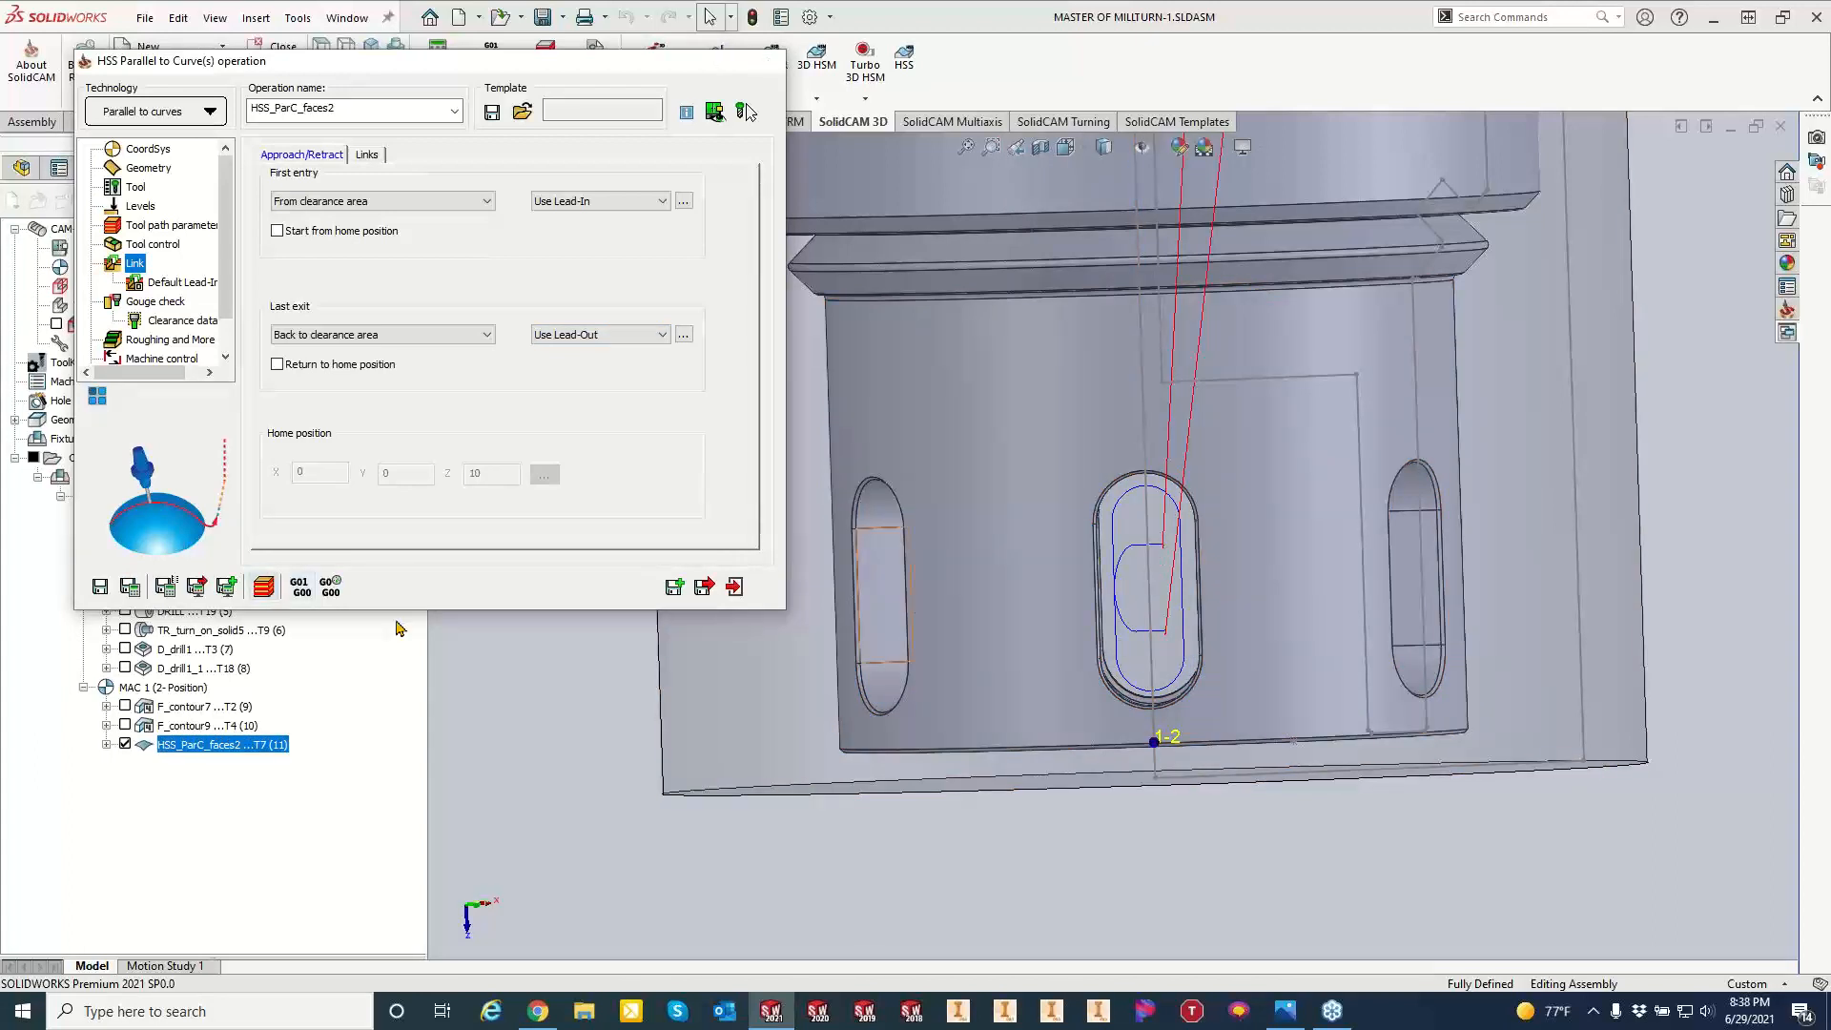
# Run the recalculated operation in SolidVerify and examine where the tool cuts the large-diameter stock.
pyautogui.click(263, 585)
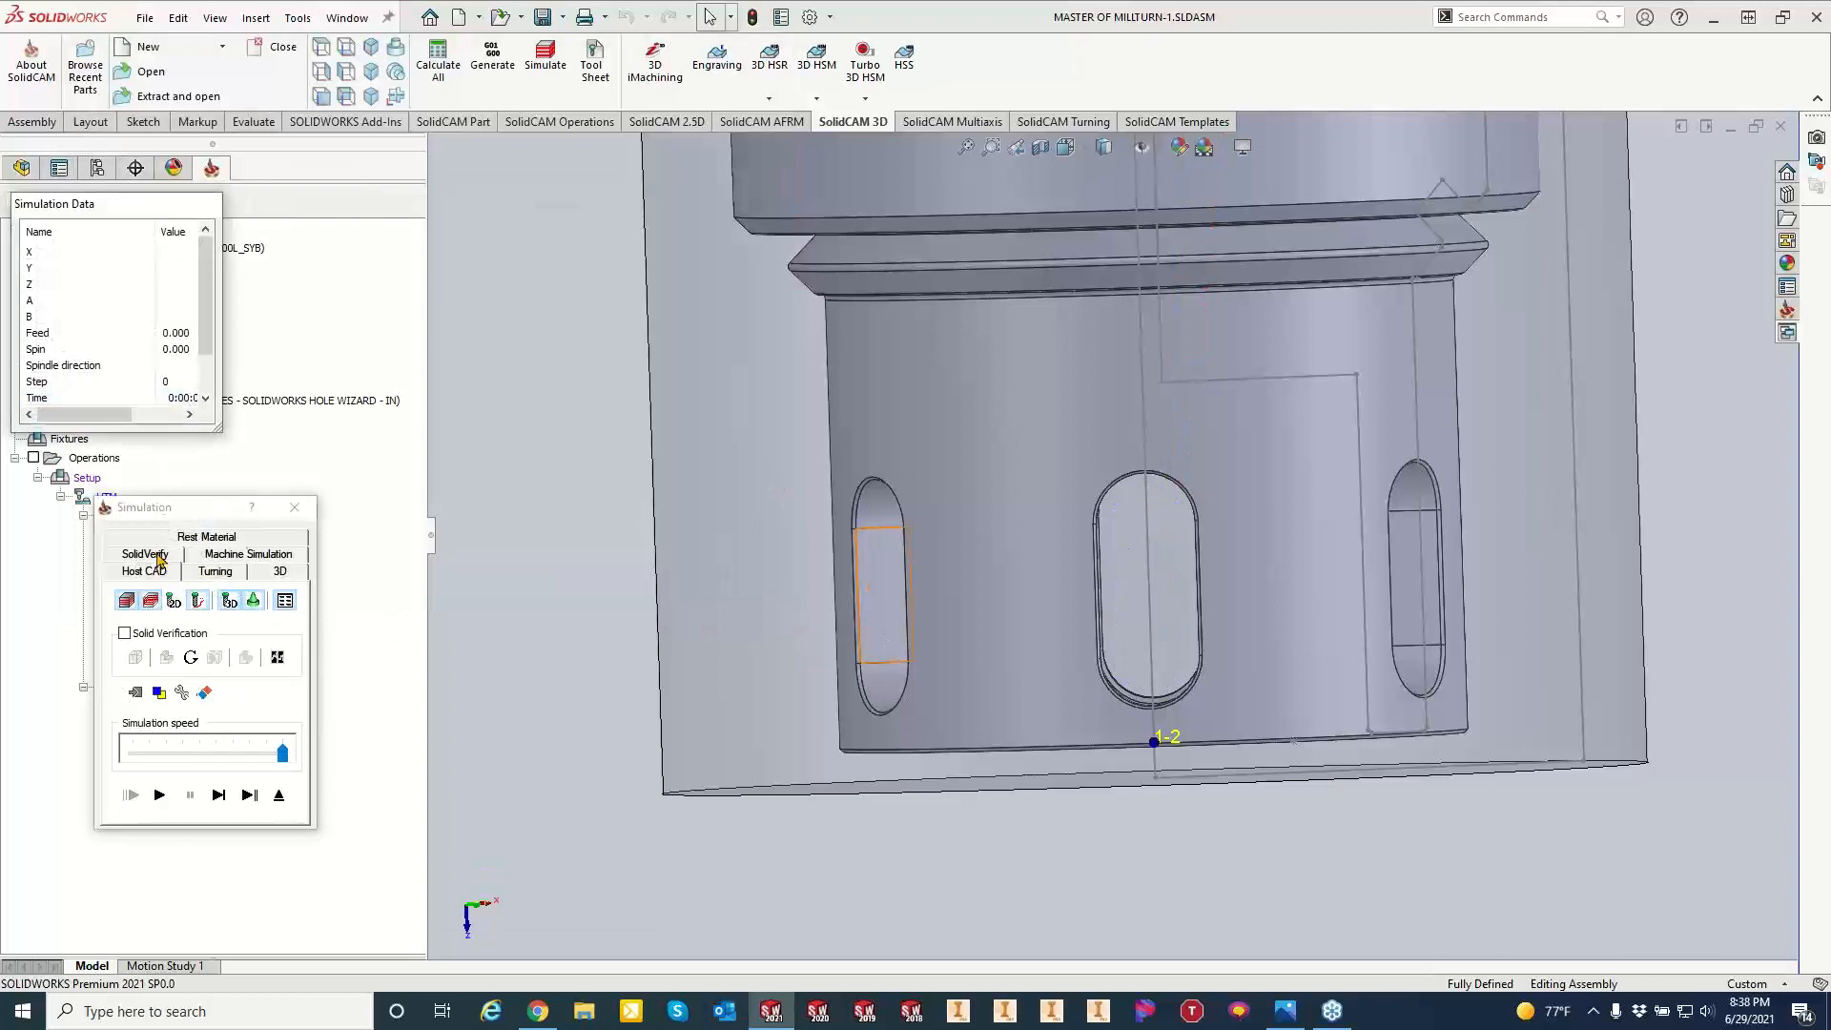
pyautogui.click(153, 555)
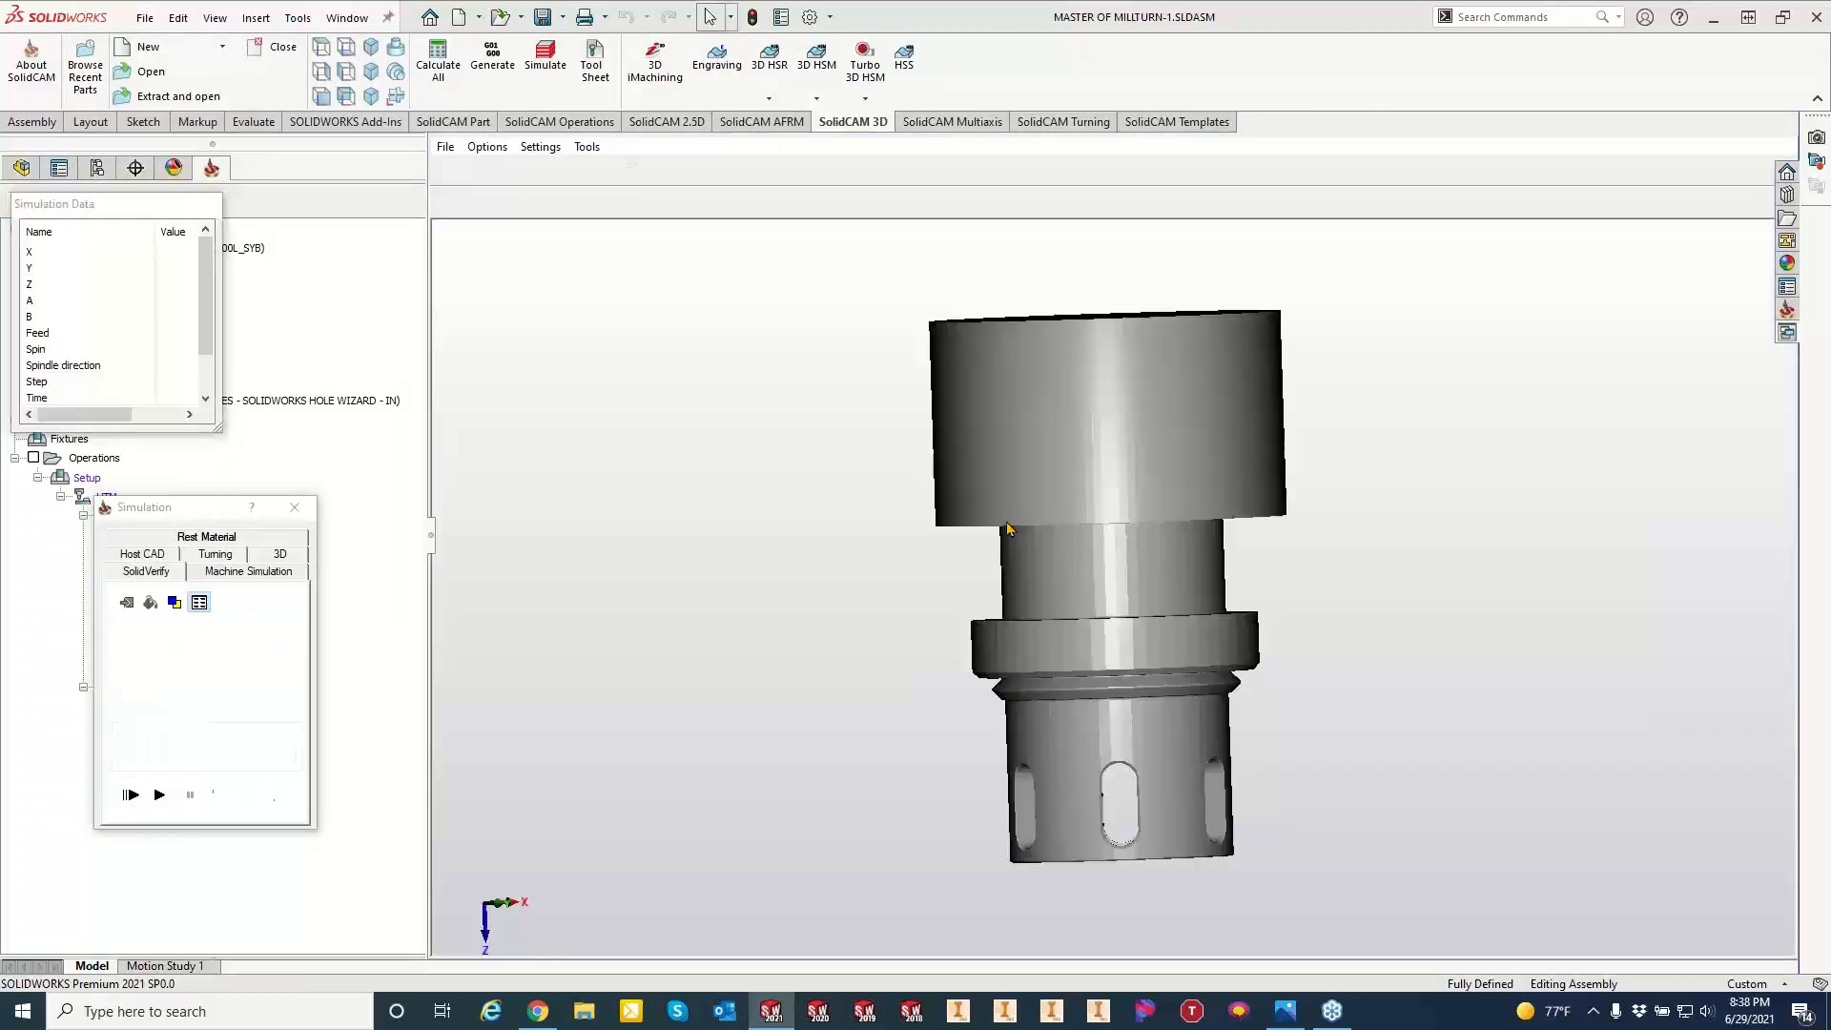
pyautogui.click(160, 794)
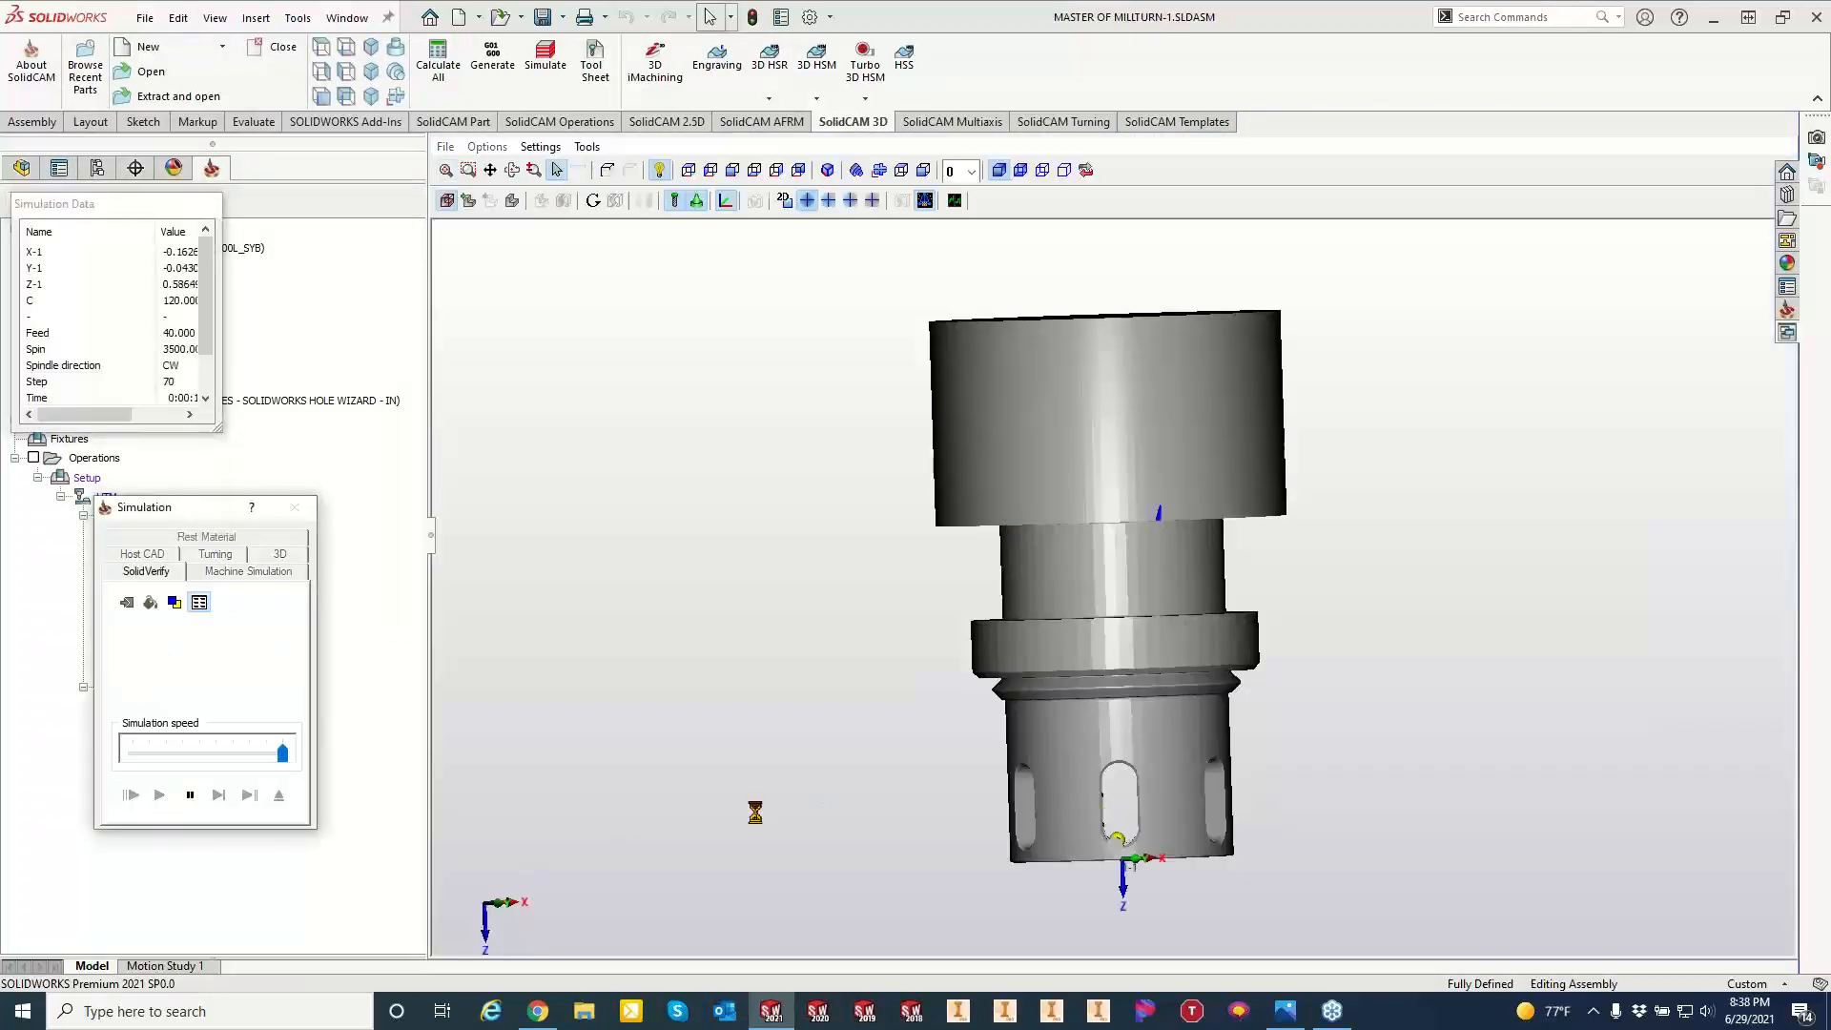
pyautogui.moveTo(768, 814); pyautogui.dragTo(913, 815, button='middle')
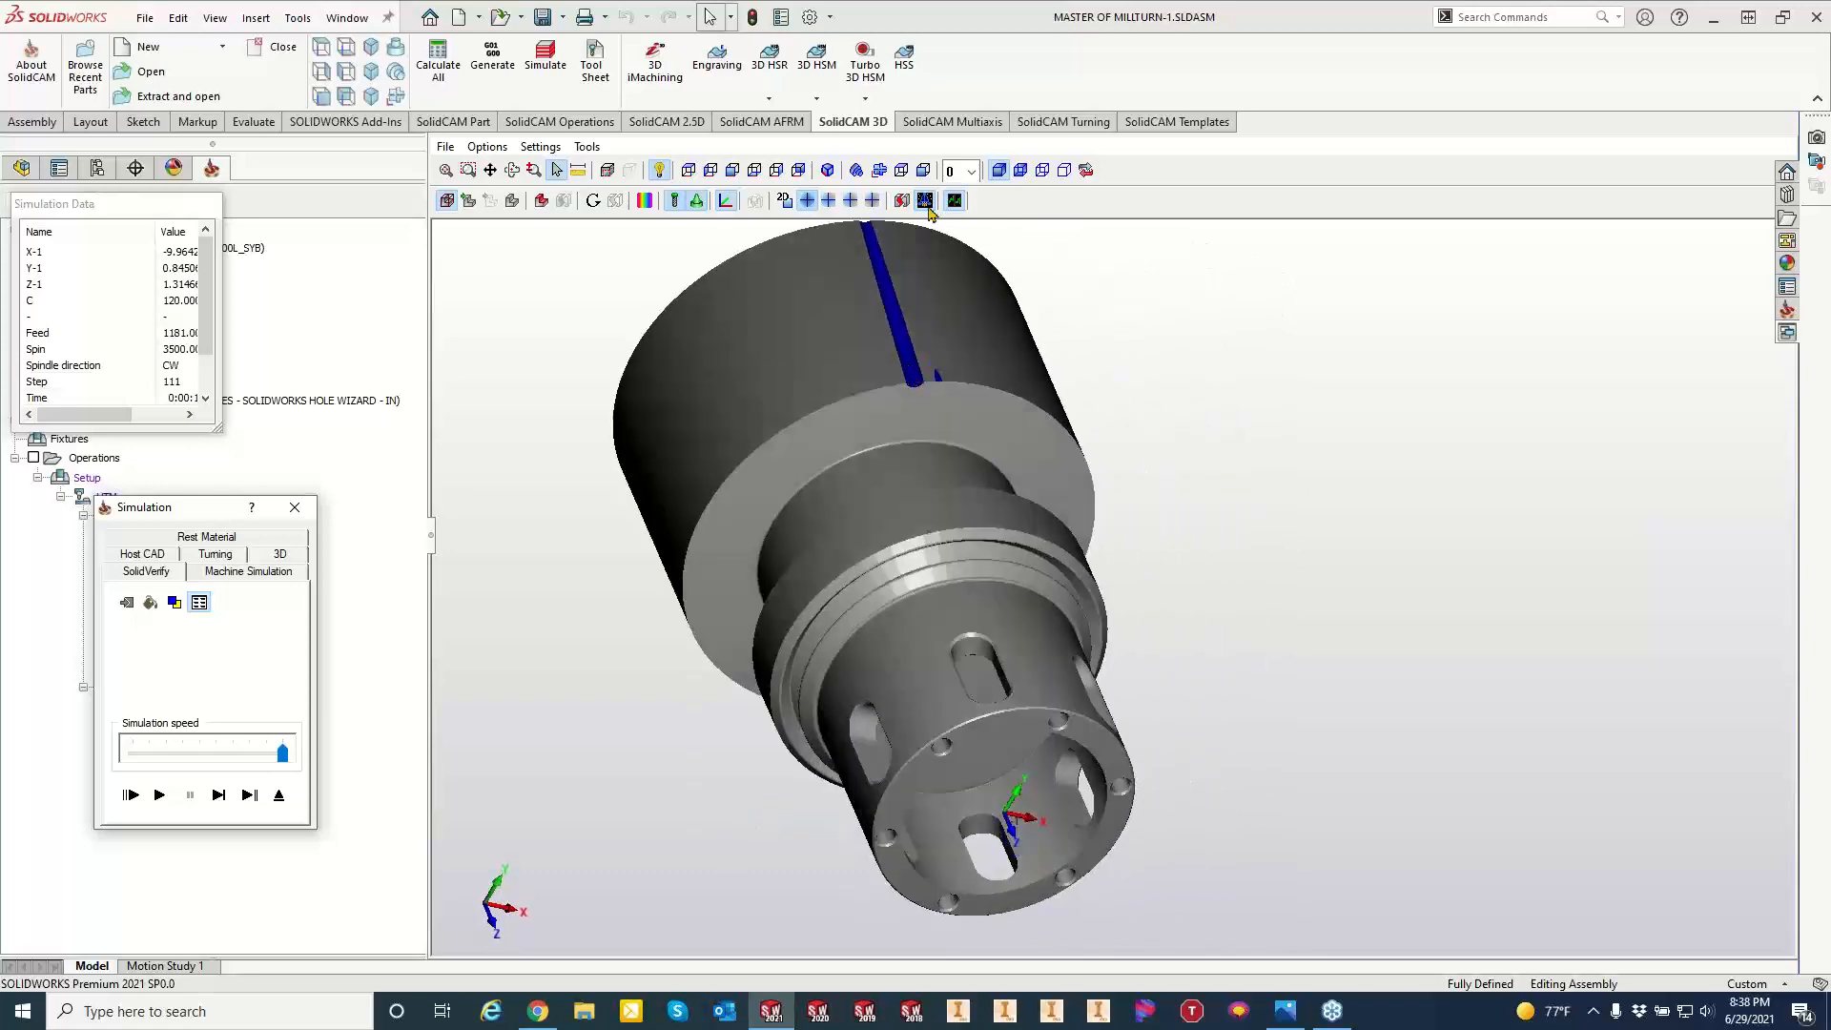
pyautogui.moveTo(903, 525)
pyautogui.mouseDown(button='middle')
pyautogui.moveTo(893, 373)
pyautogui.moveTo(875, 570)
pyautogui.mouseUp(button='middle')
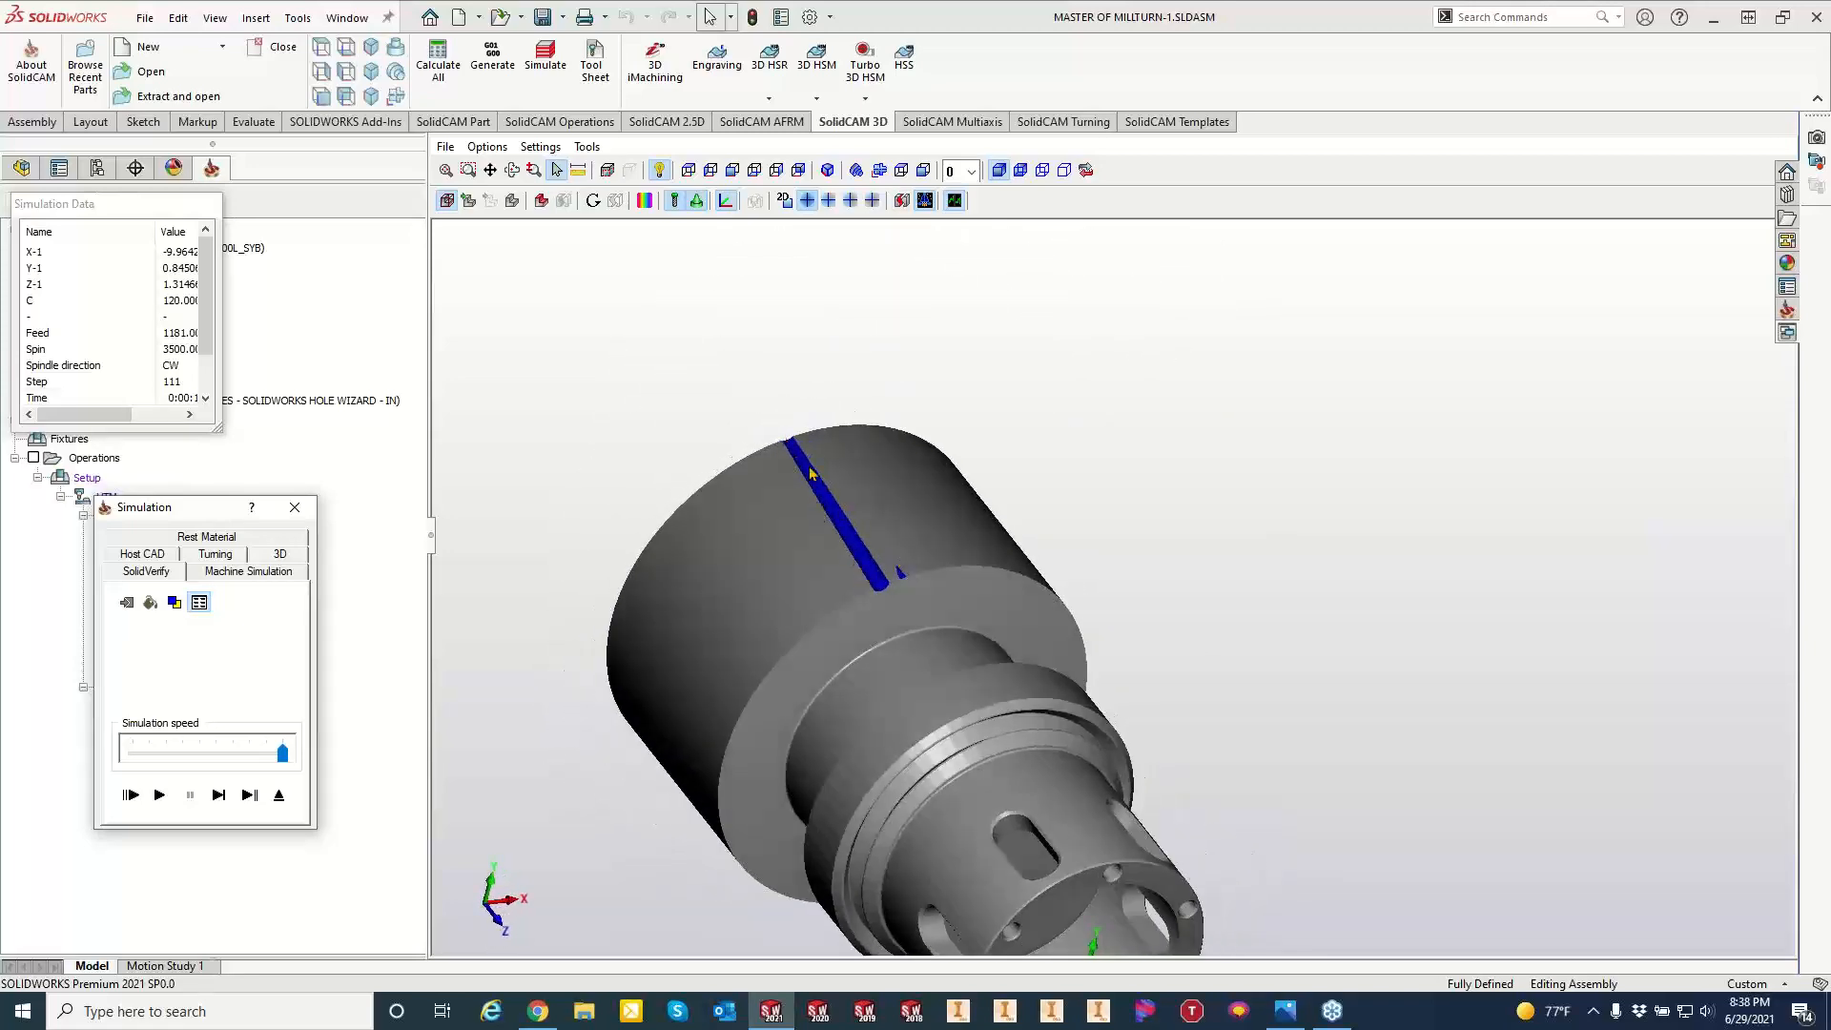
# Compare the machined stock with the target model, inspect the slots and outer diameter, and exit the simulation.
pyautogui.click(618, 201)
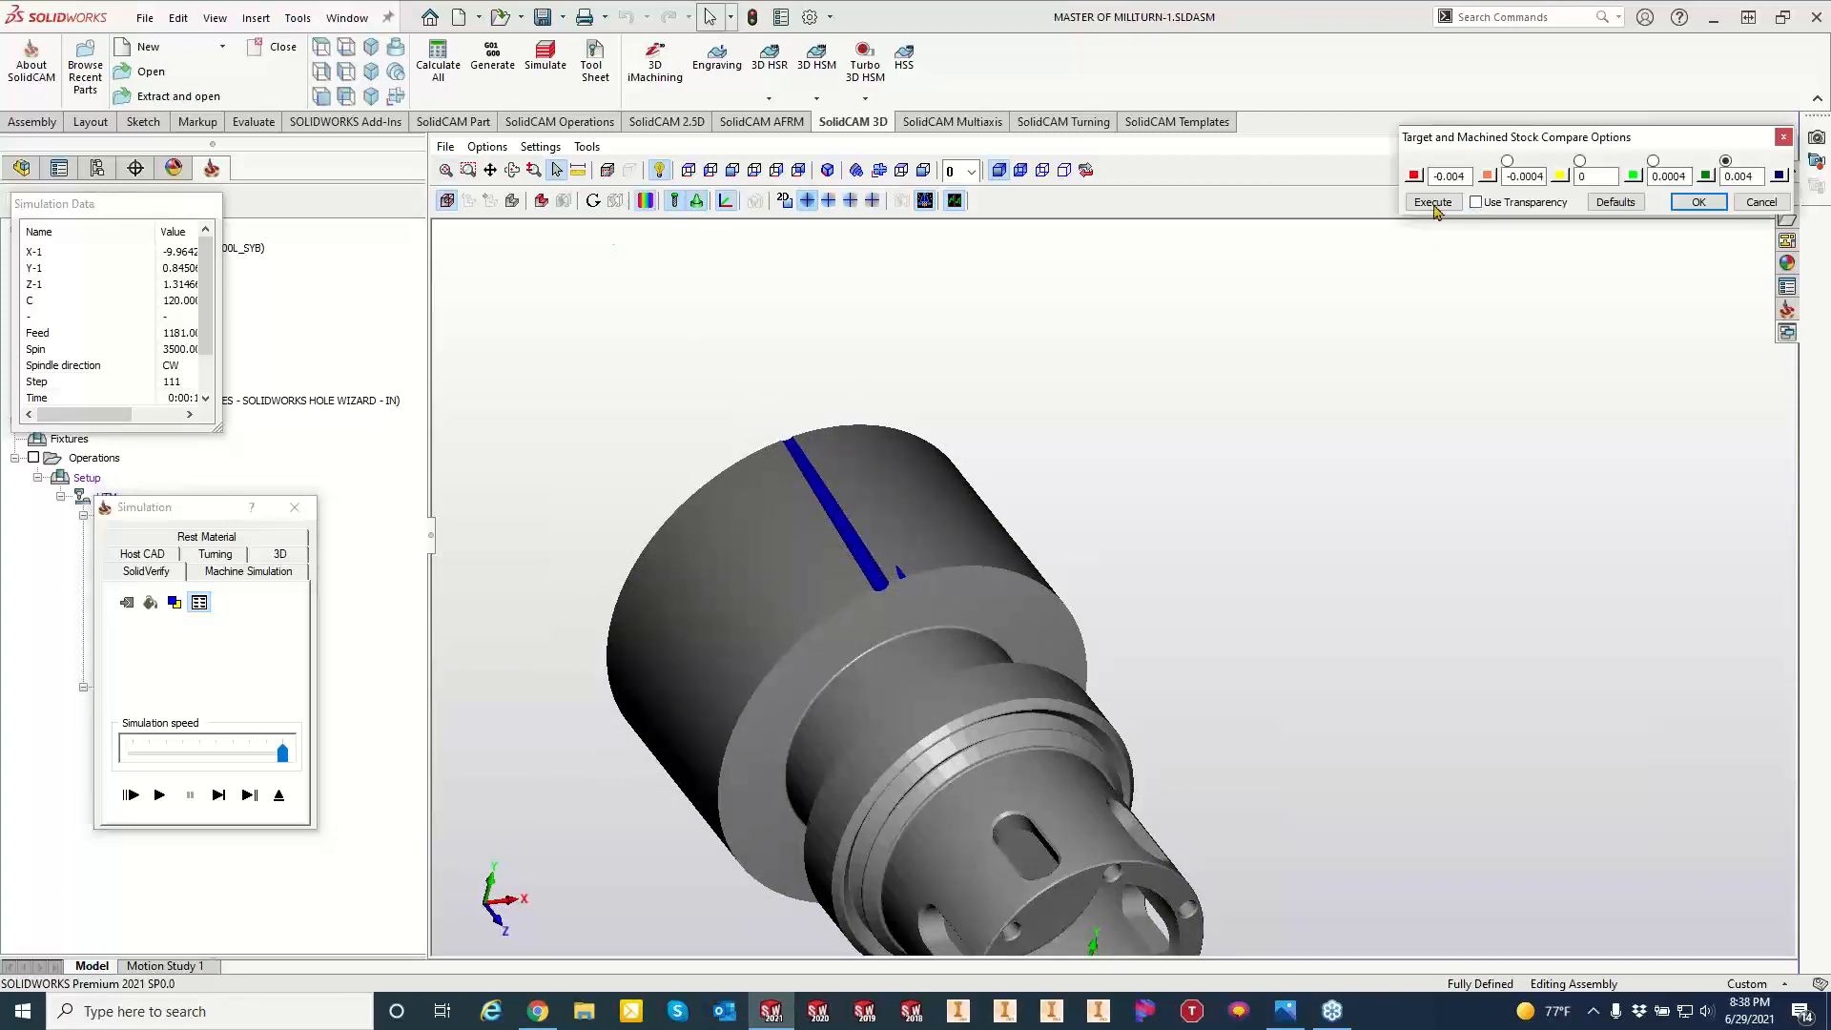
pyautogui.click(1432, 203)
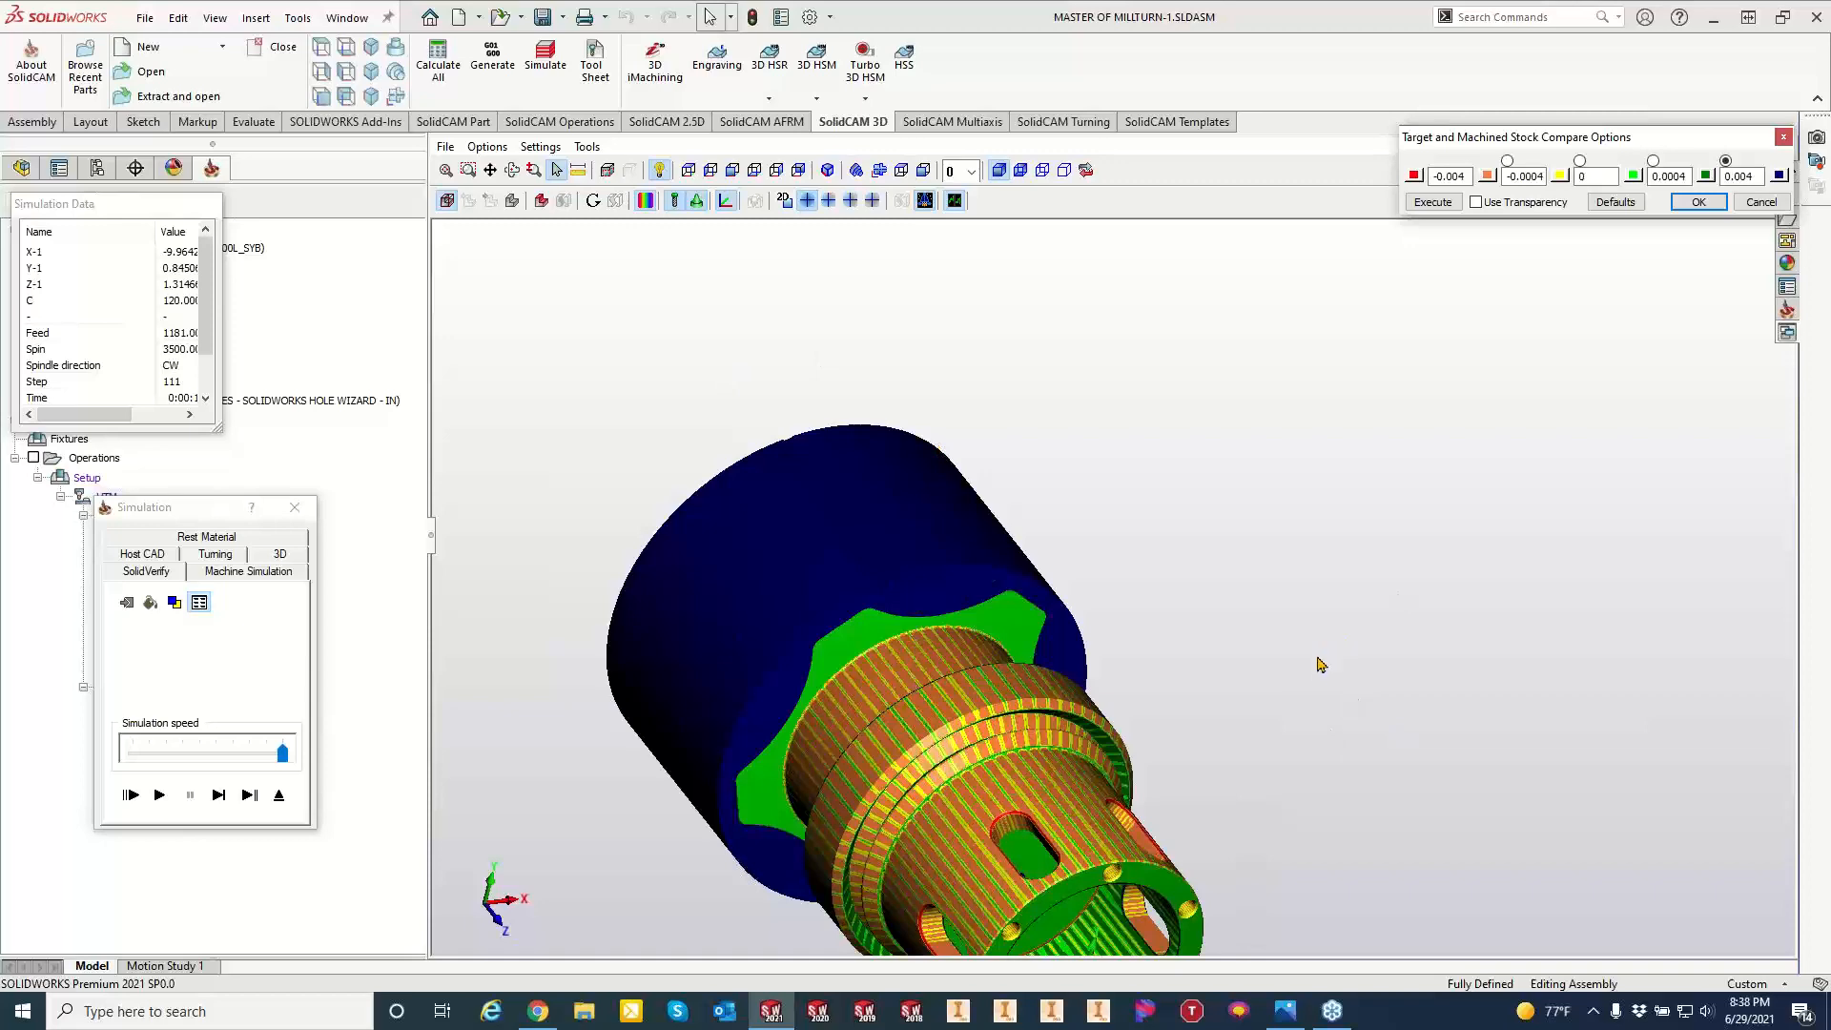
pyautogui.scroll(-3, 1346, 579)
pyautogui.moveTo(1346, 579); pyautogui.dragTo(898, 731, button='middle')
pyautogui.scroll(6, 1342, 585)
pyautogui.scroll(-4, 1008, 734)
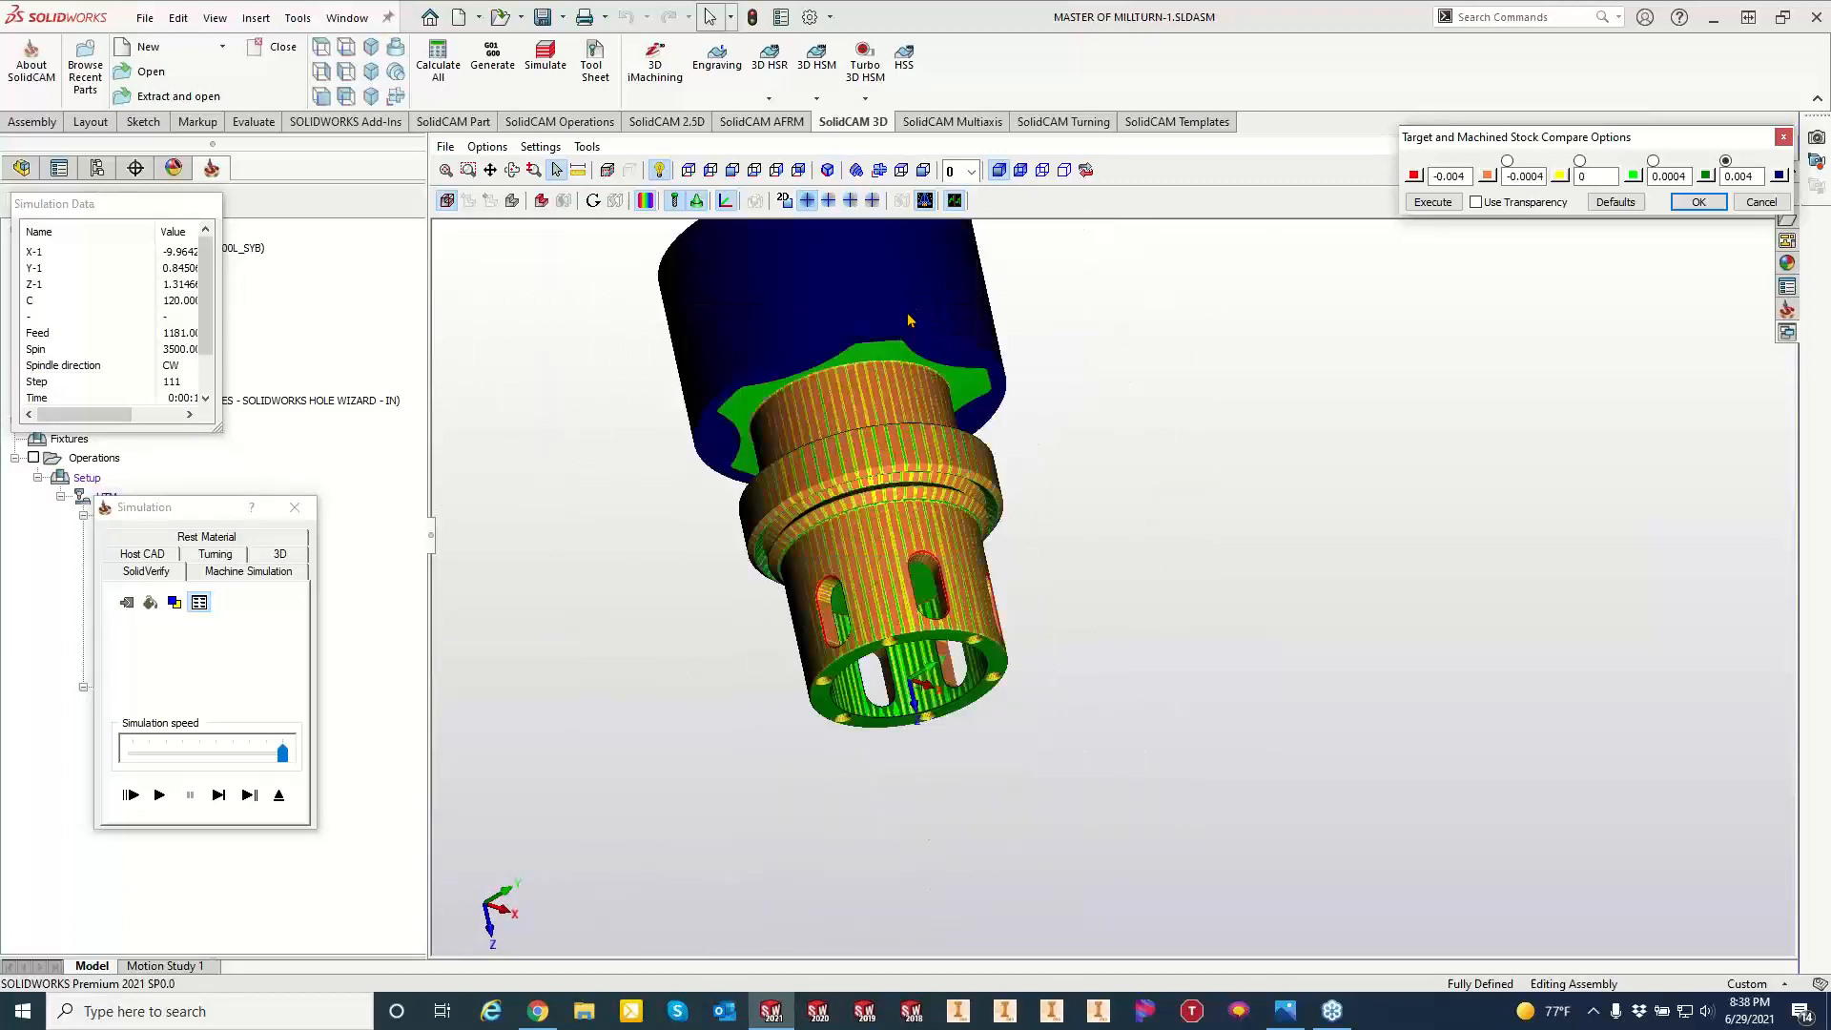
pyautogui.click(295, 506)
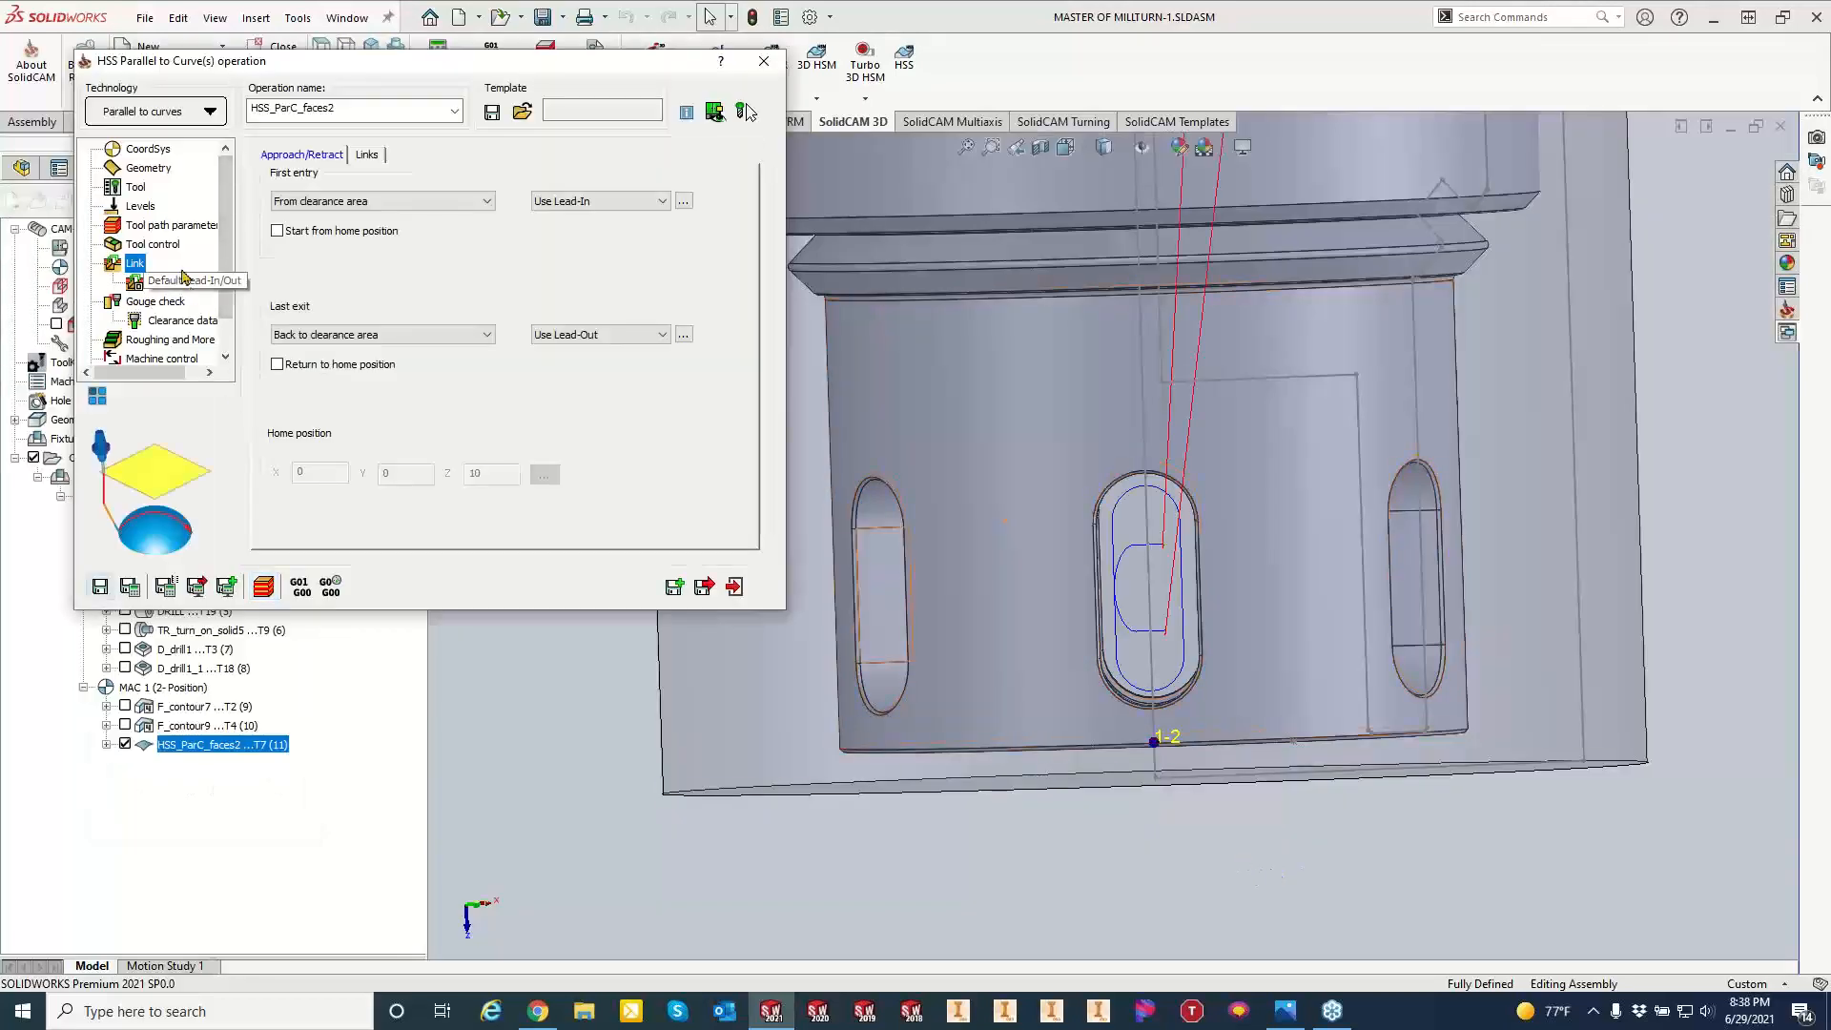
# Set the direction of the operation's cylindrical clearance area to X-Axis in the levels settings.
pyautogui.click(141, 206)
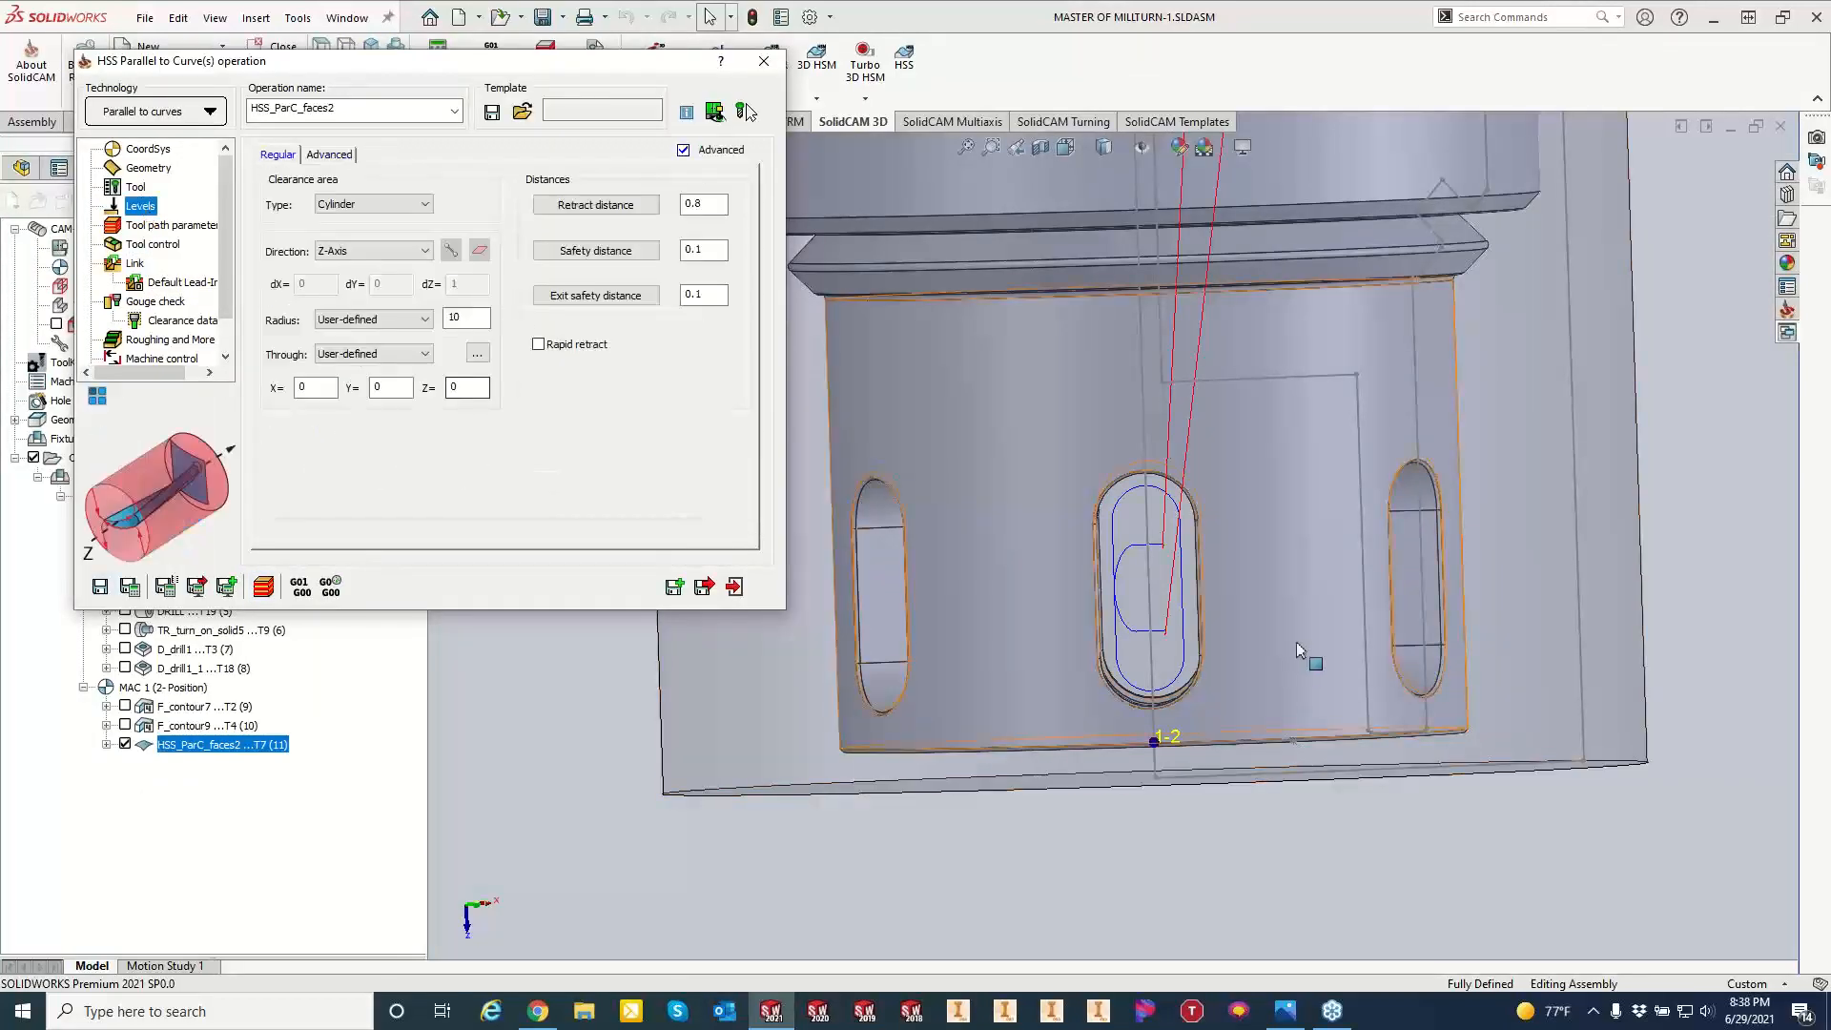
pyautogui.scroll(-2, 1116, 531)
pyautogui.moveTo(1160, 809); pyautogui.dragTo(1335, 658, button='middle')
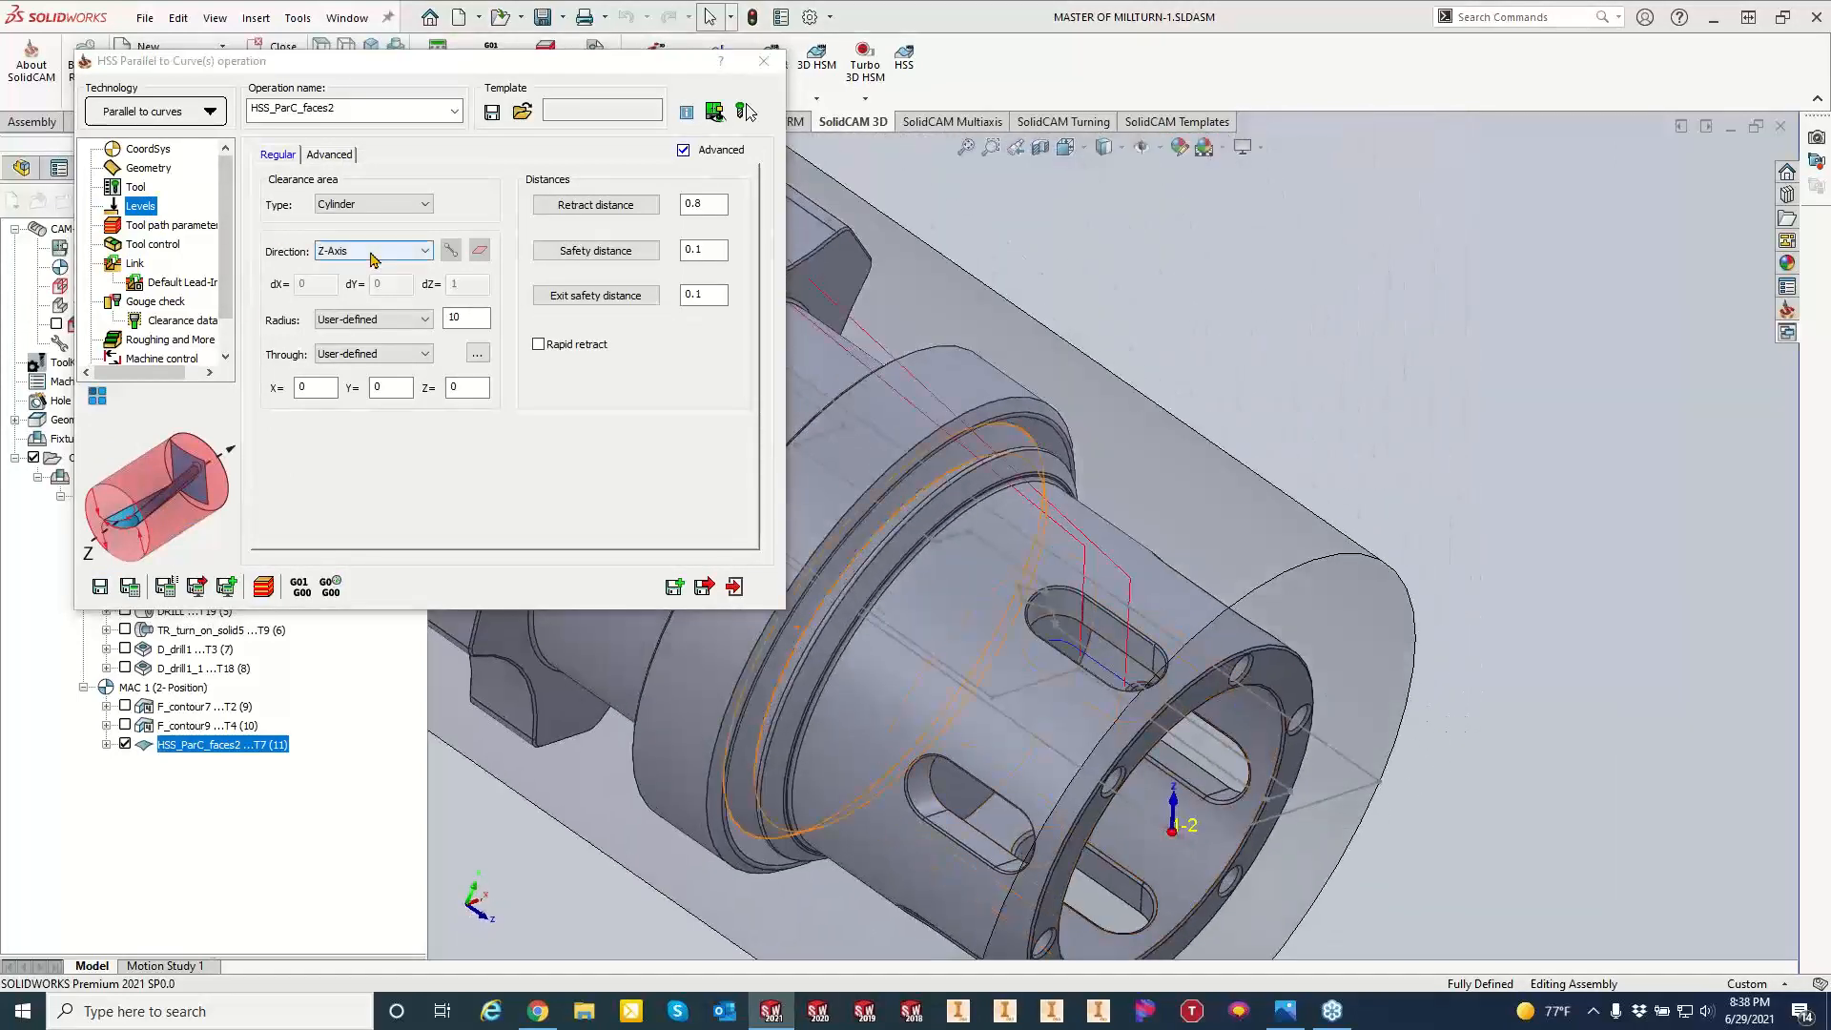
pyautogui.click(415, 251)
pyautogui.click(366, 285)
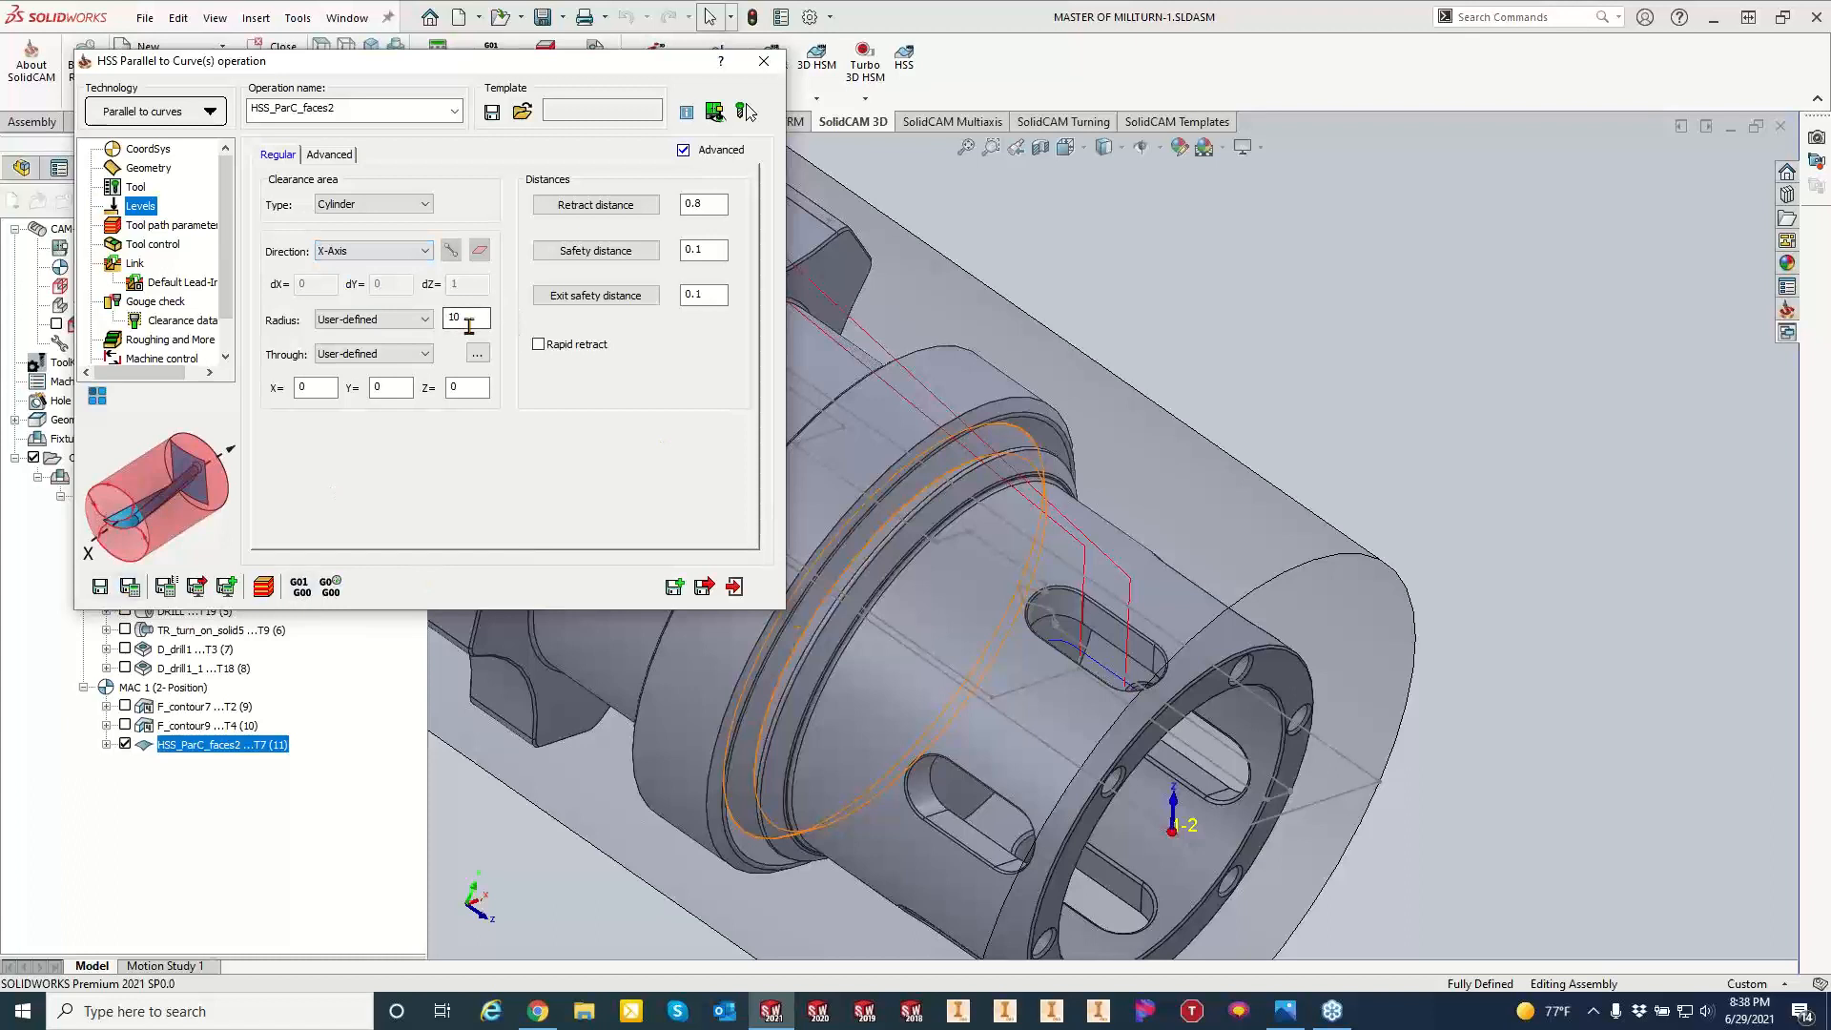
# Set the radius of the operation's cylindrical clearance area to 3 and recalculate the operation.
pyautogui.click(1402, 588)
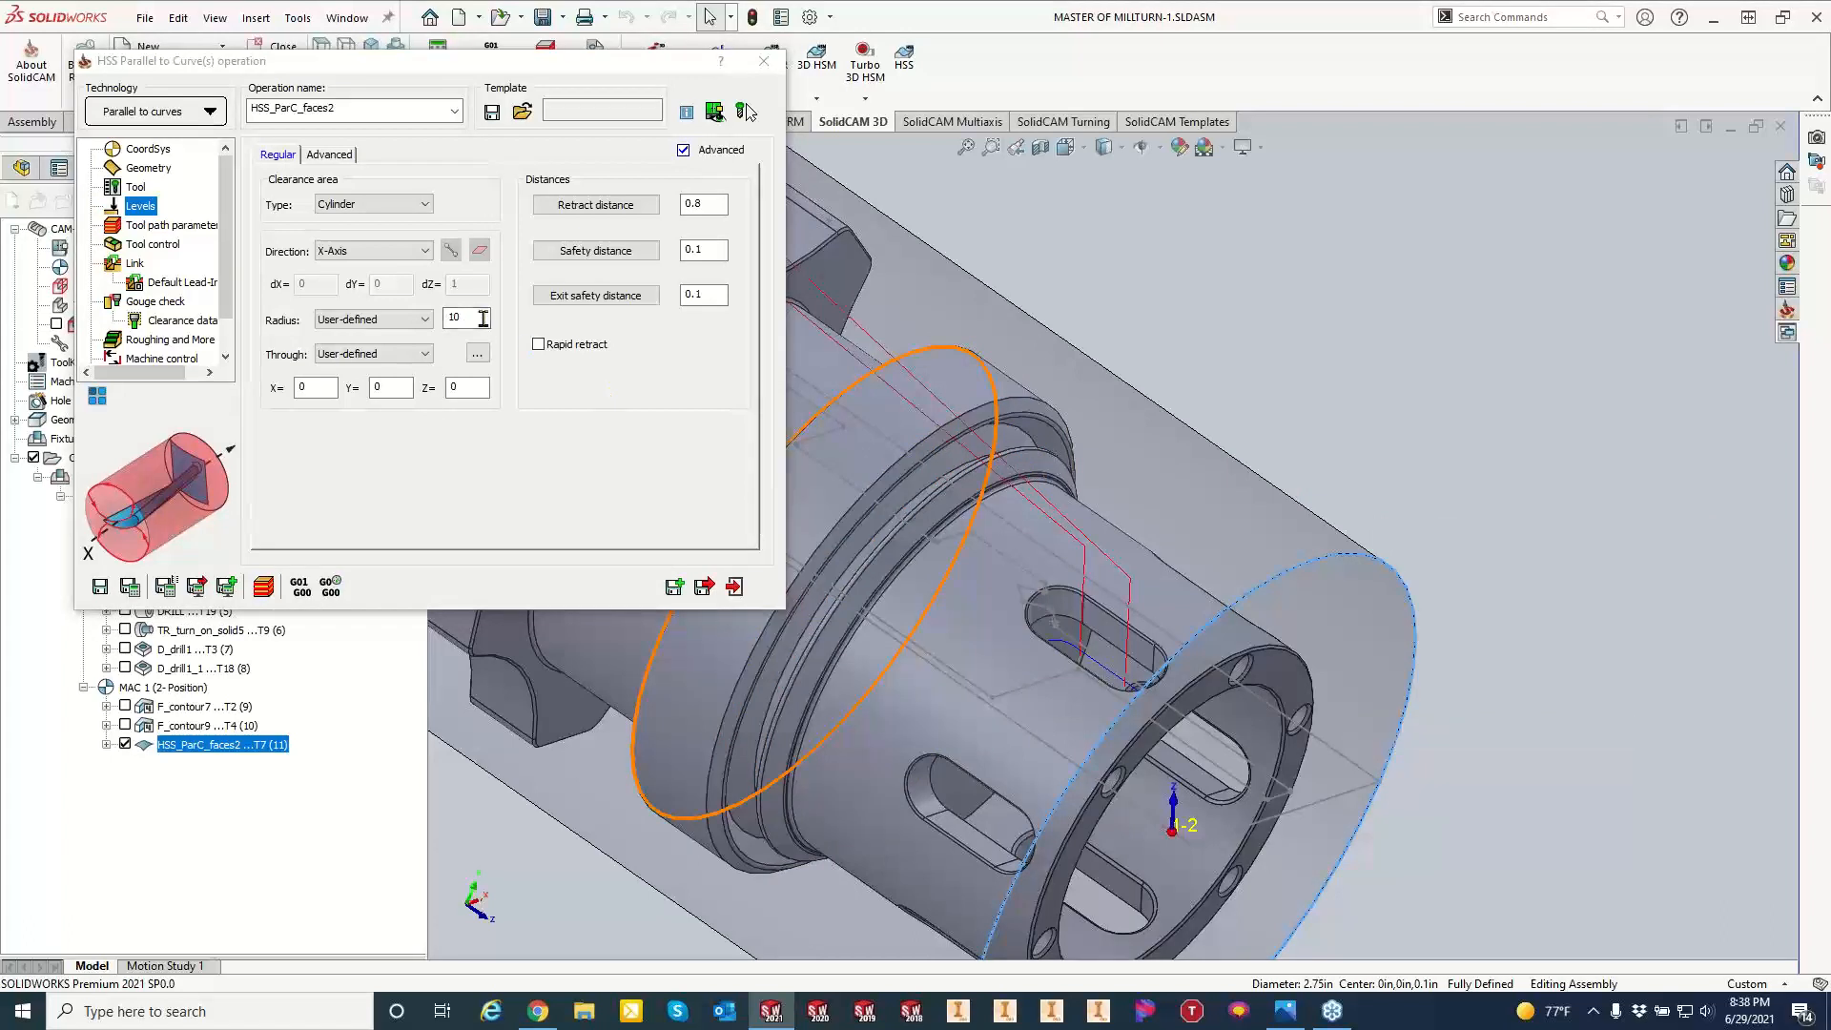
pyautogui.moveTo(484, 318); pyautogui.dragTo(234, 314)
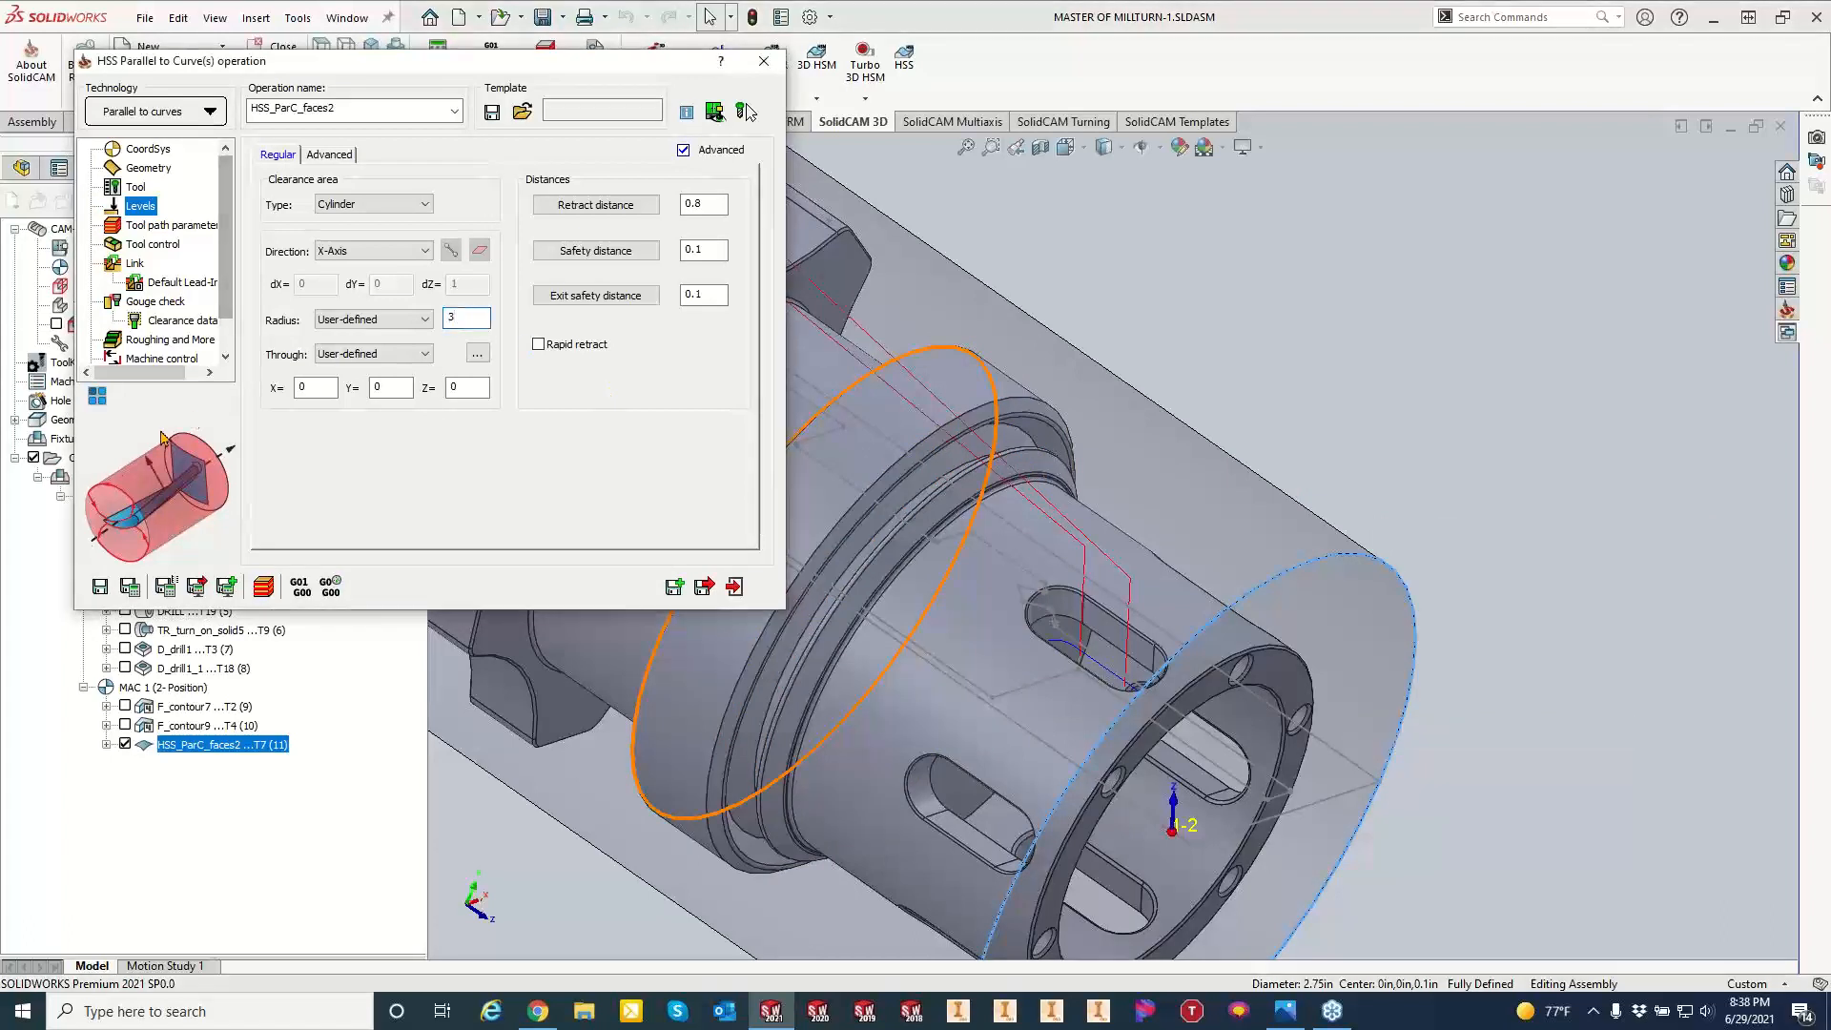
pyautogui.click(130, 585)
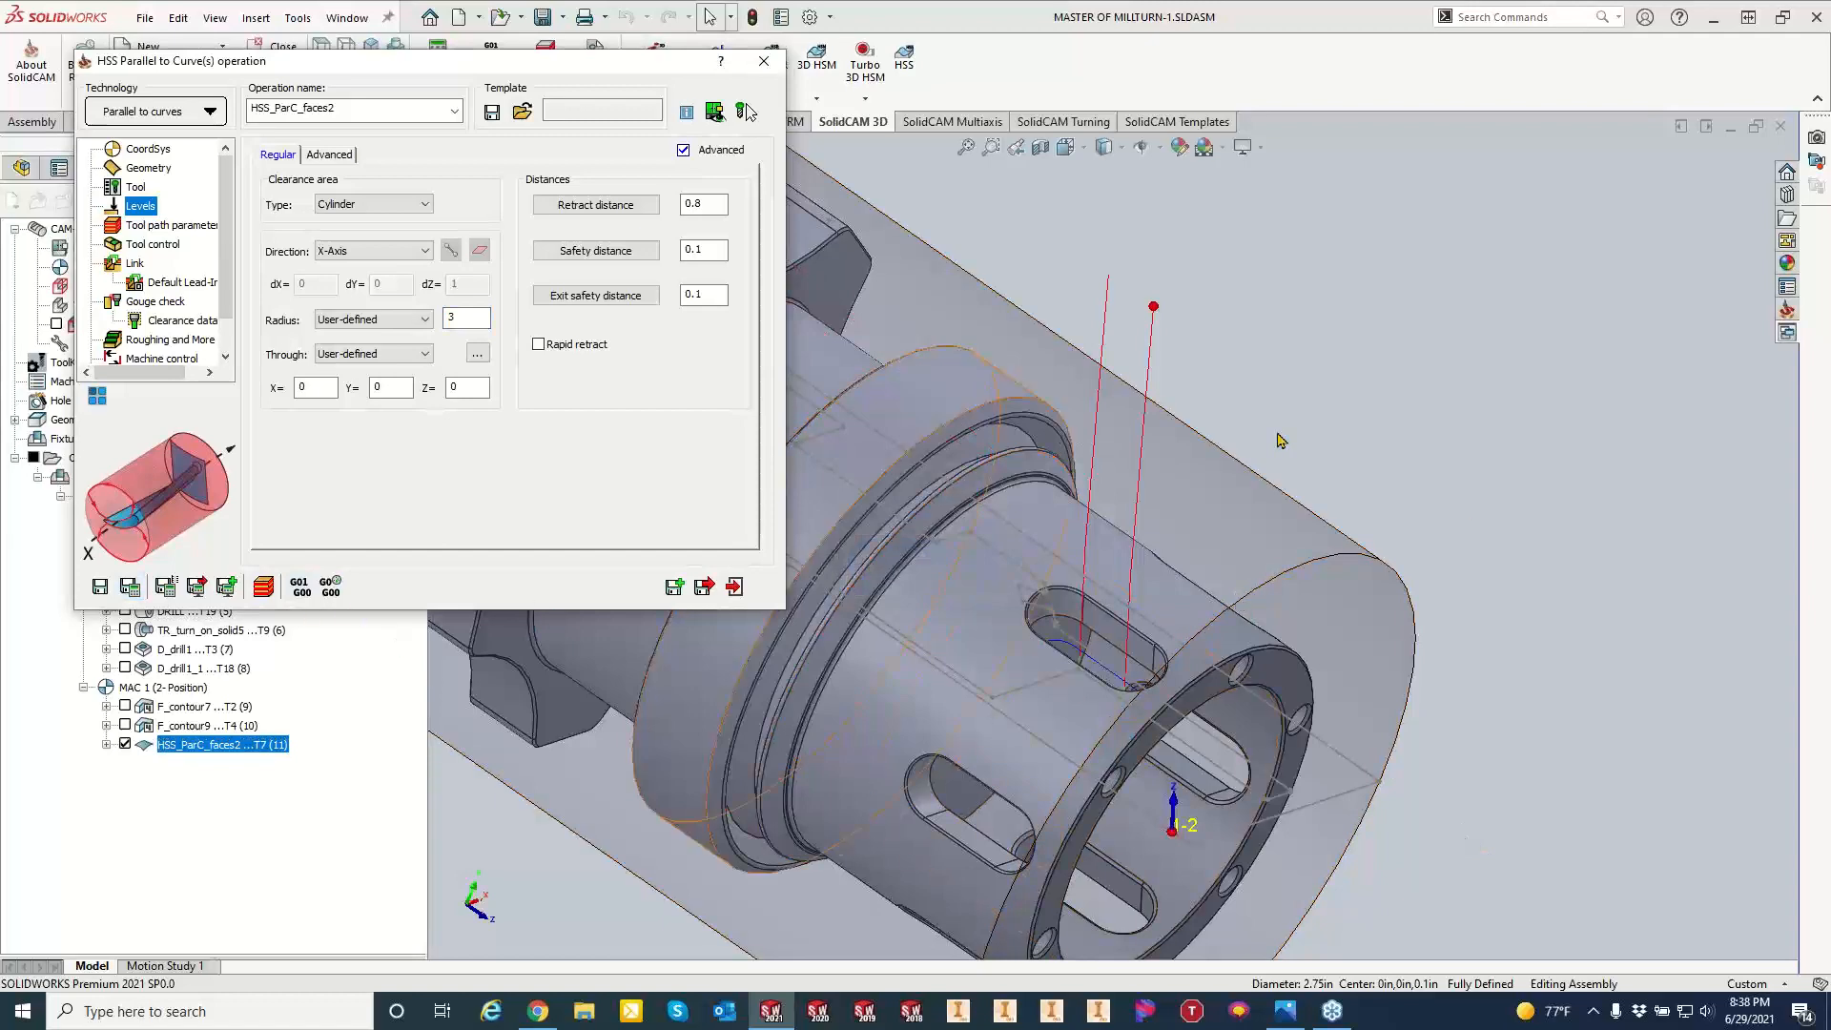
# Simulate the recalculated operation in SolidVerify, examine the slot's inner edge from the front of the part, and exit the simulation.
pyautogui.click(264, 588)
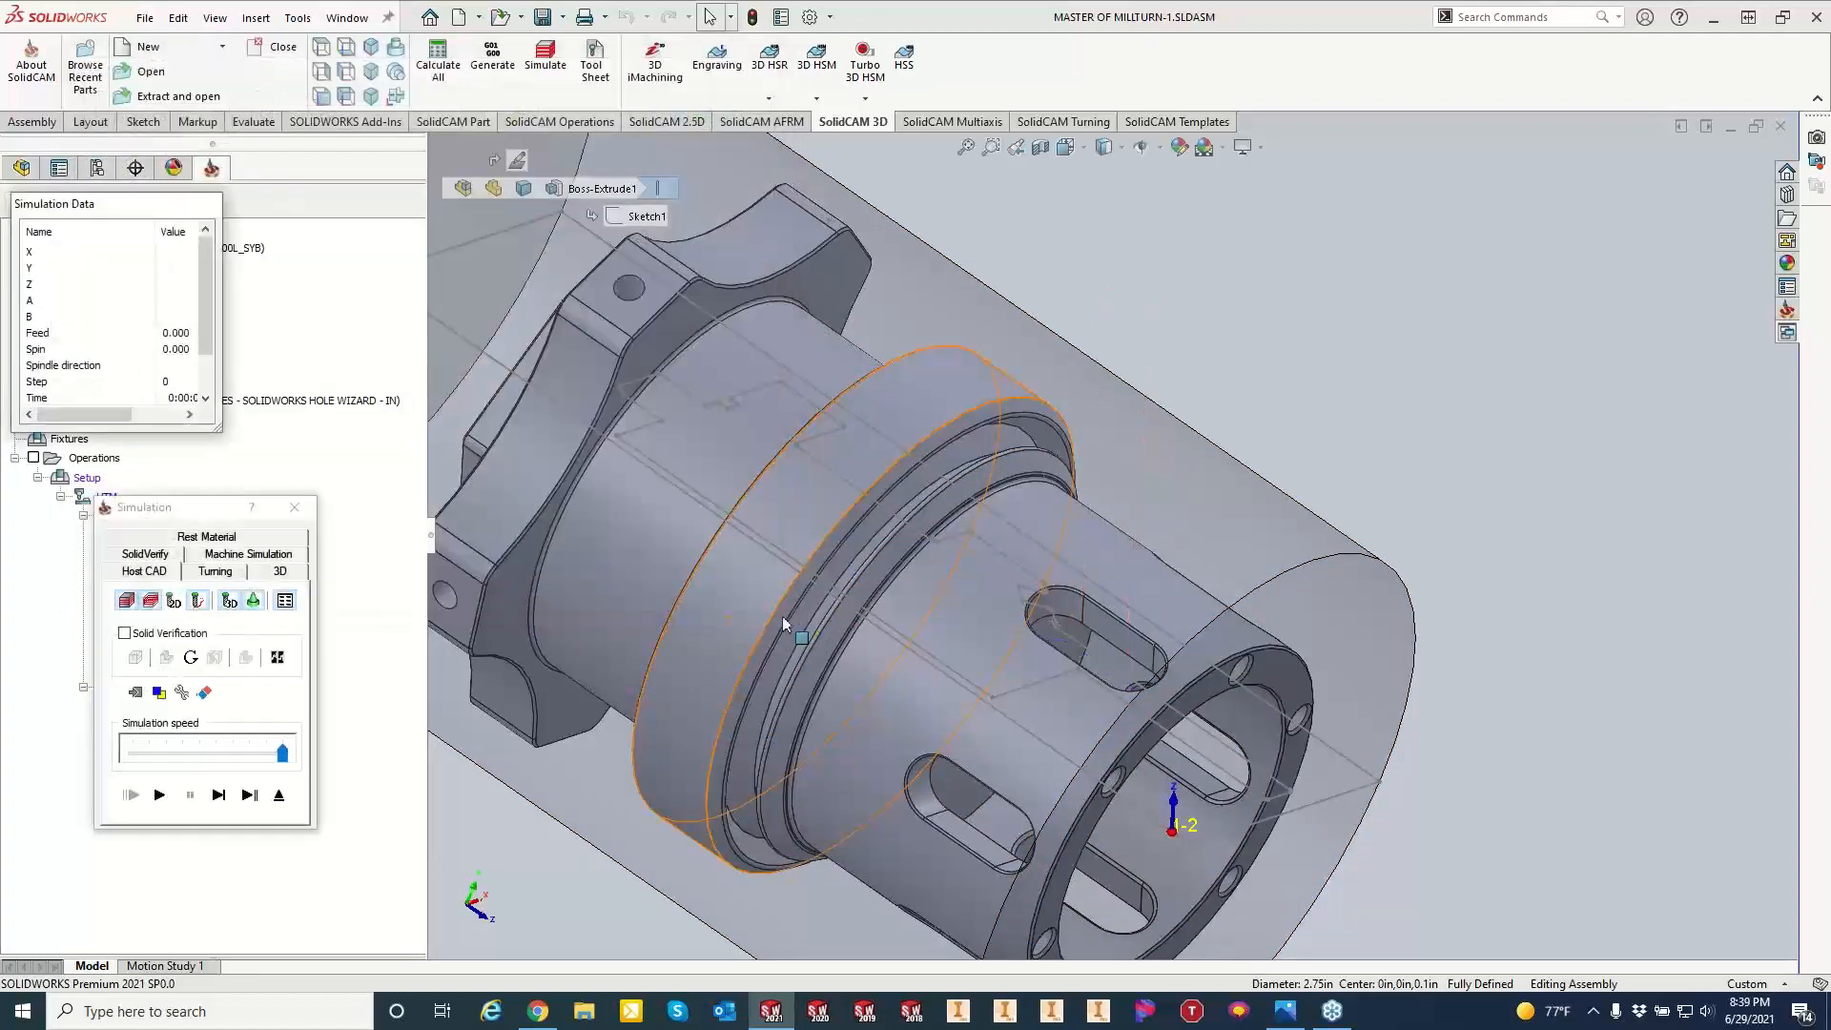
pyautogui.click(143, 554)
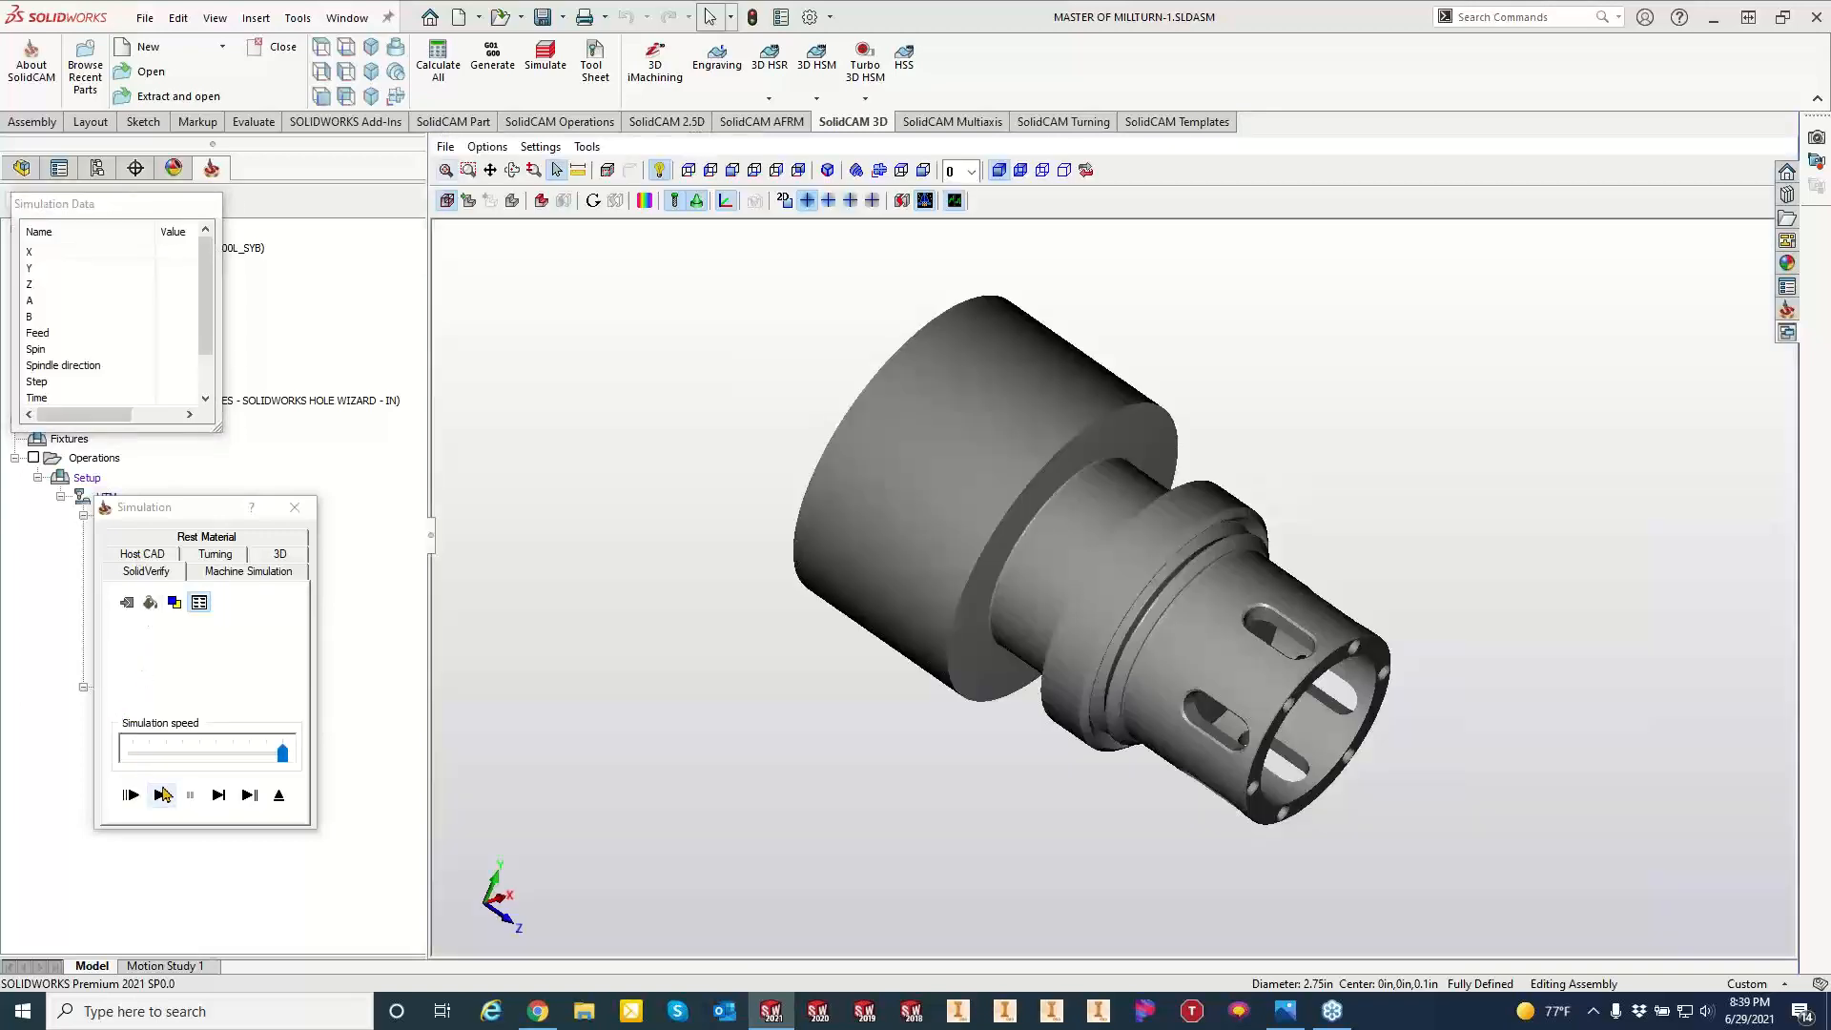
pyautogui.click(160, 794)
pyautogui.moveTo(1650, 777); pyautogui.dragTo(1658, 719, button='middle')
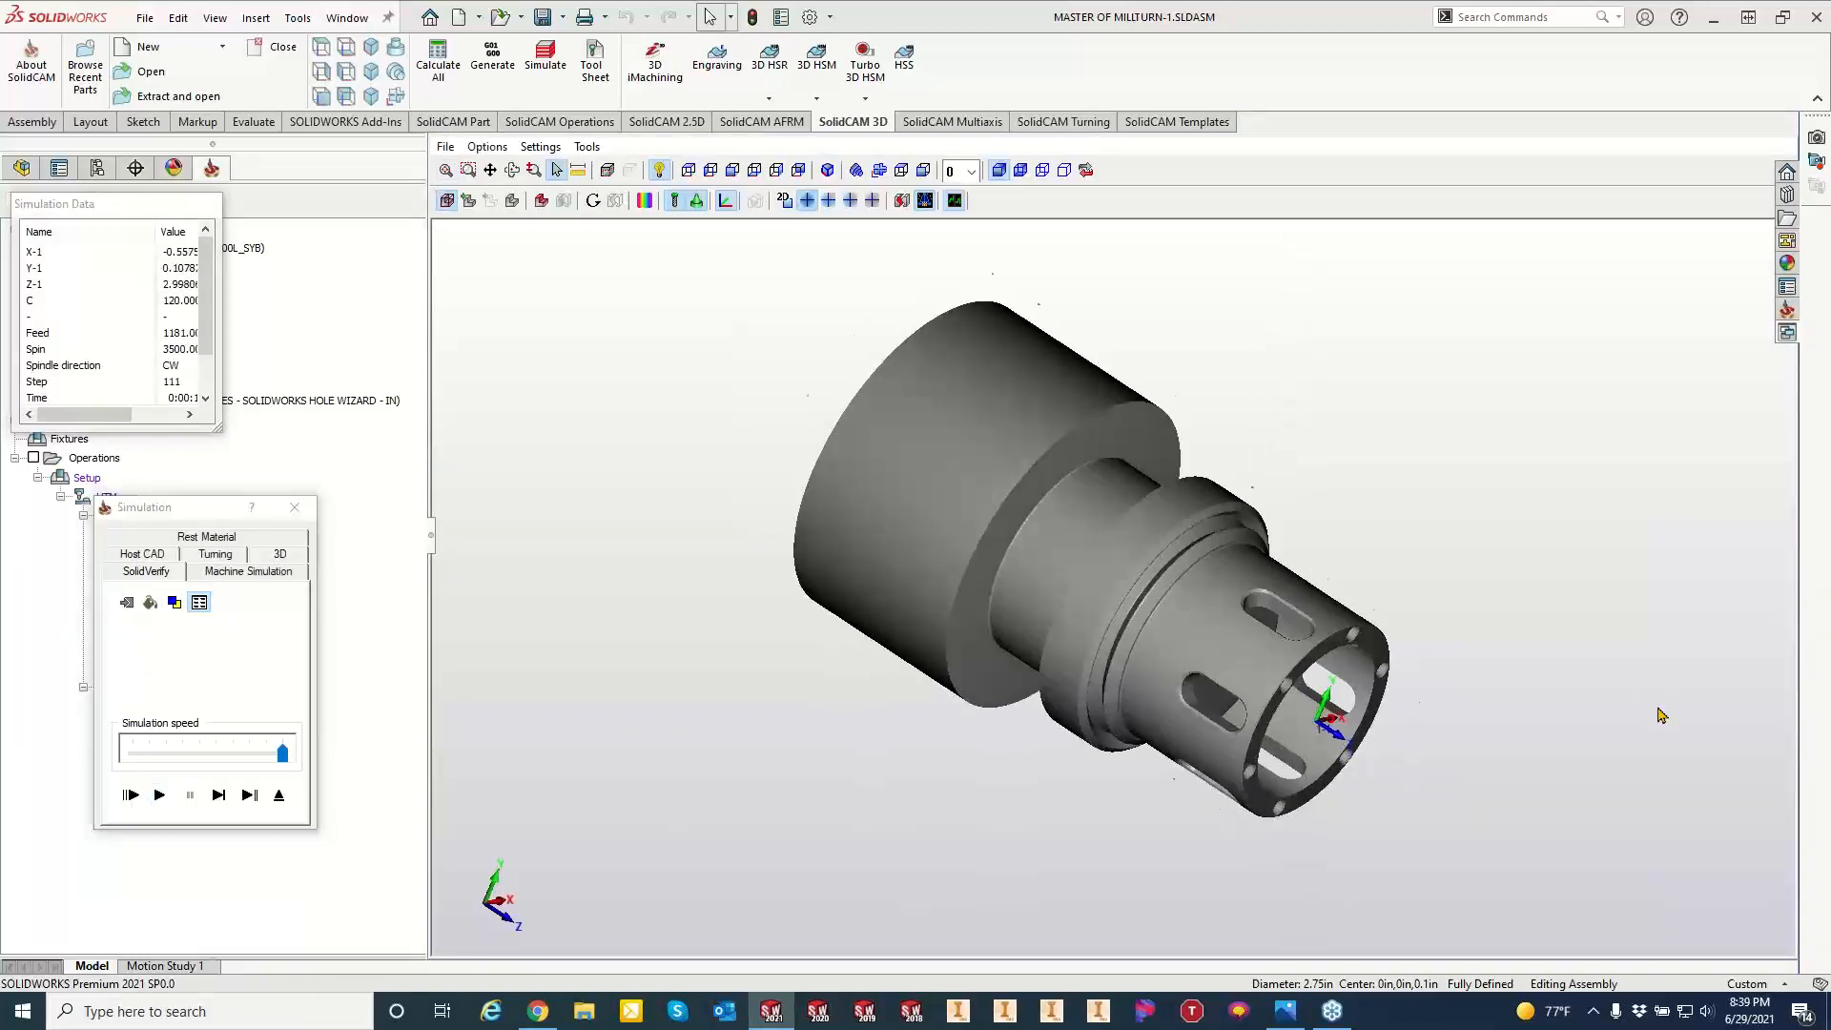
pyautogui.scroll(4, 1657, 719)
pyautogui.moveTo(752, 335); pyautogui.dragTo(1144, 434, button='middle')
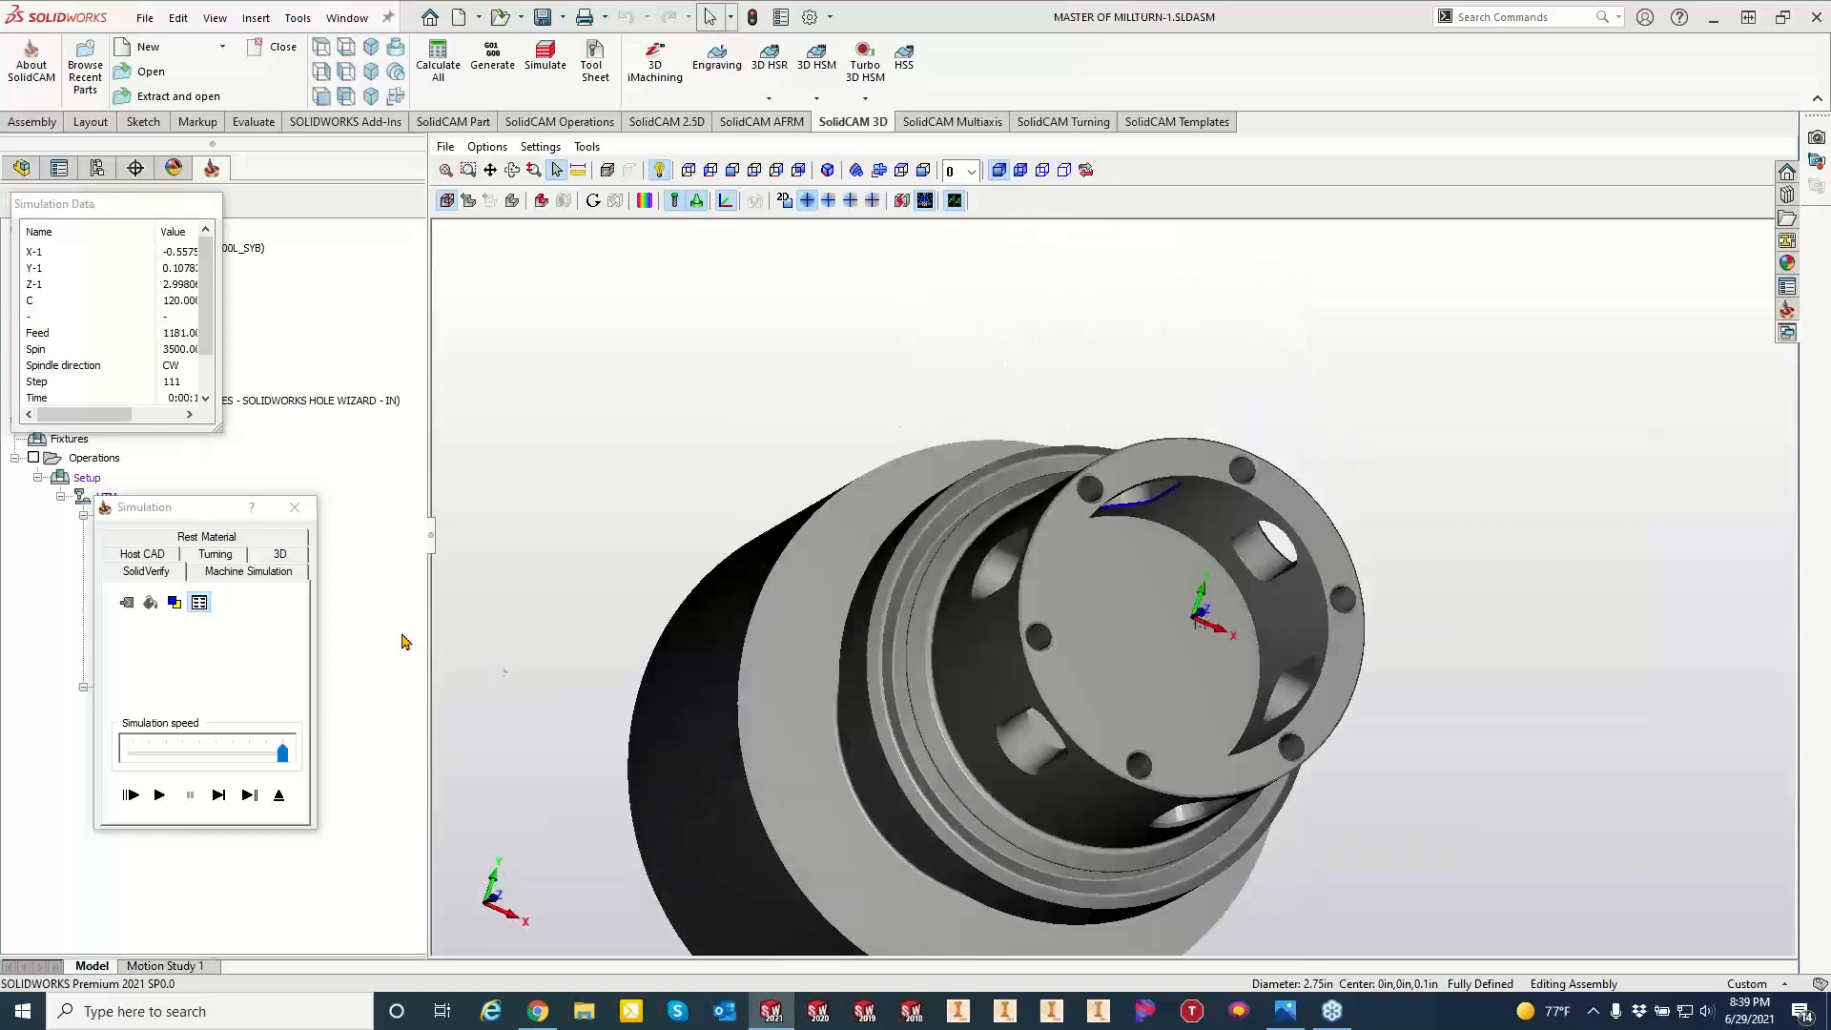
pyautogui.click(294, 507)
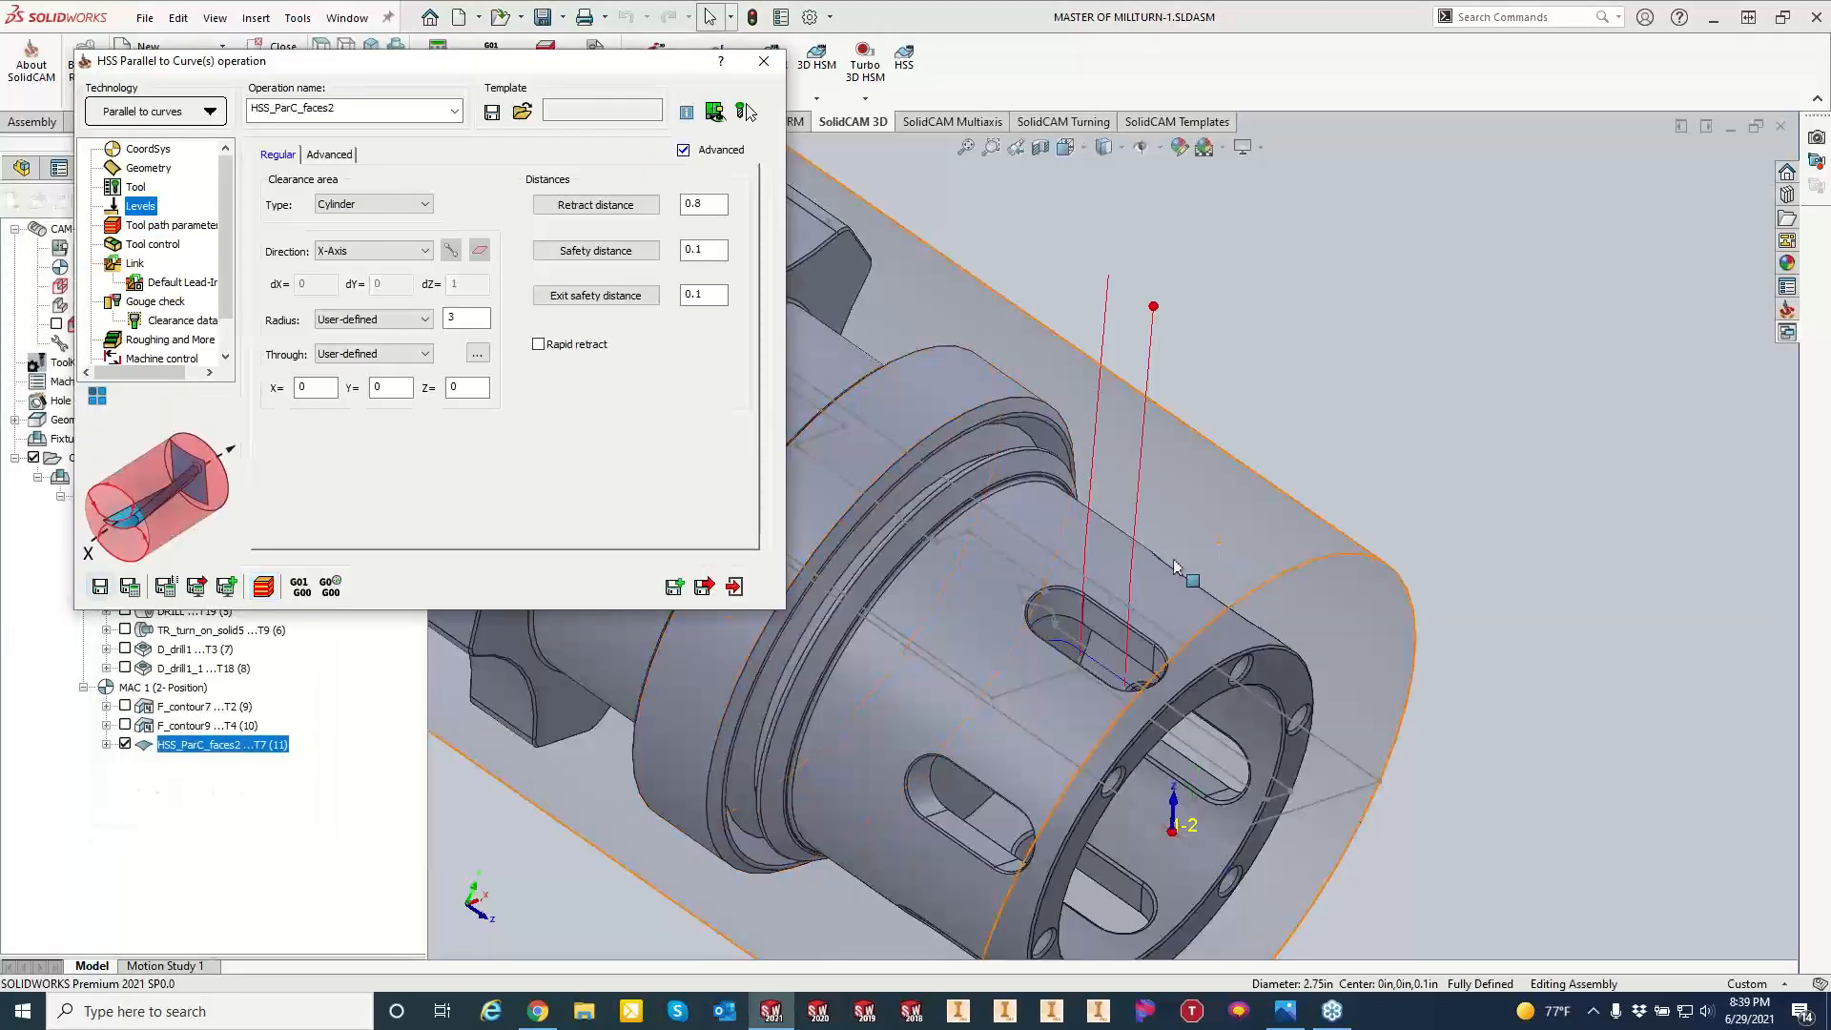
# Try a 4-axis transformation of the operation that includes the original plus five steps of 60 degrees.
pyautogui.scroll(3, 1167, 558)
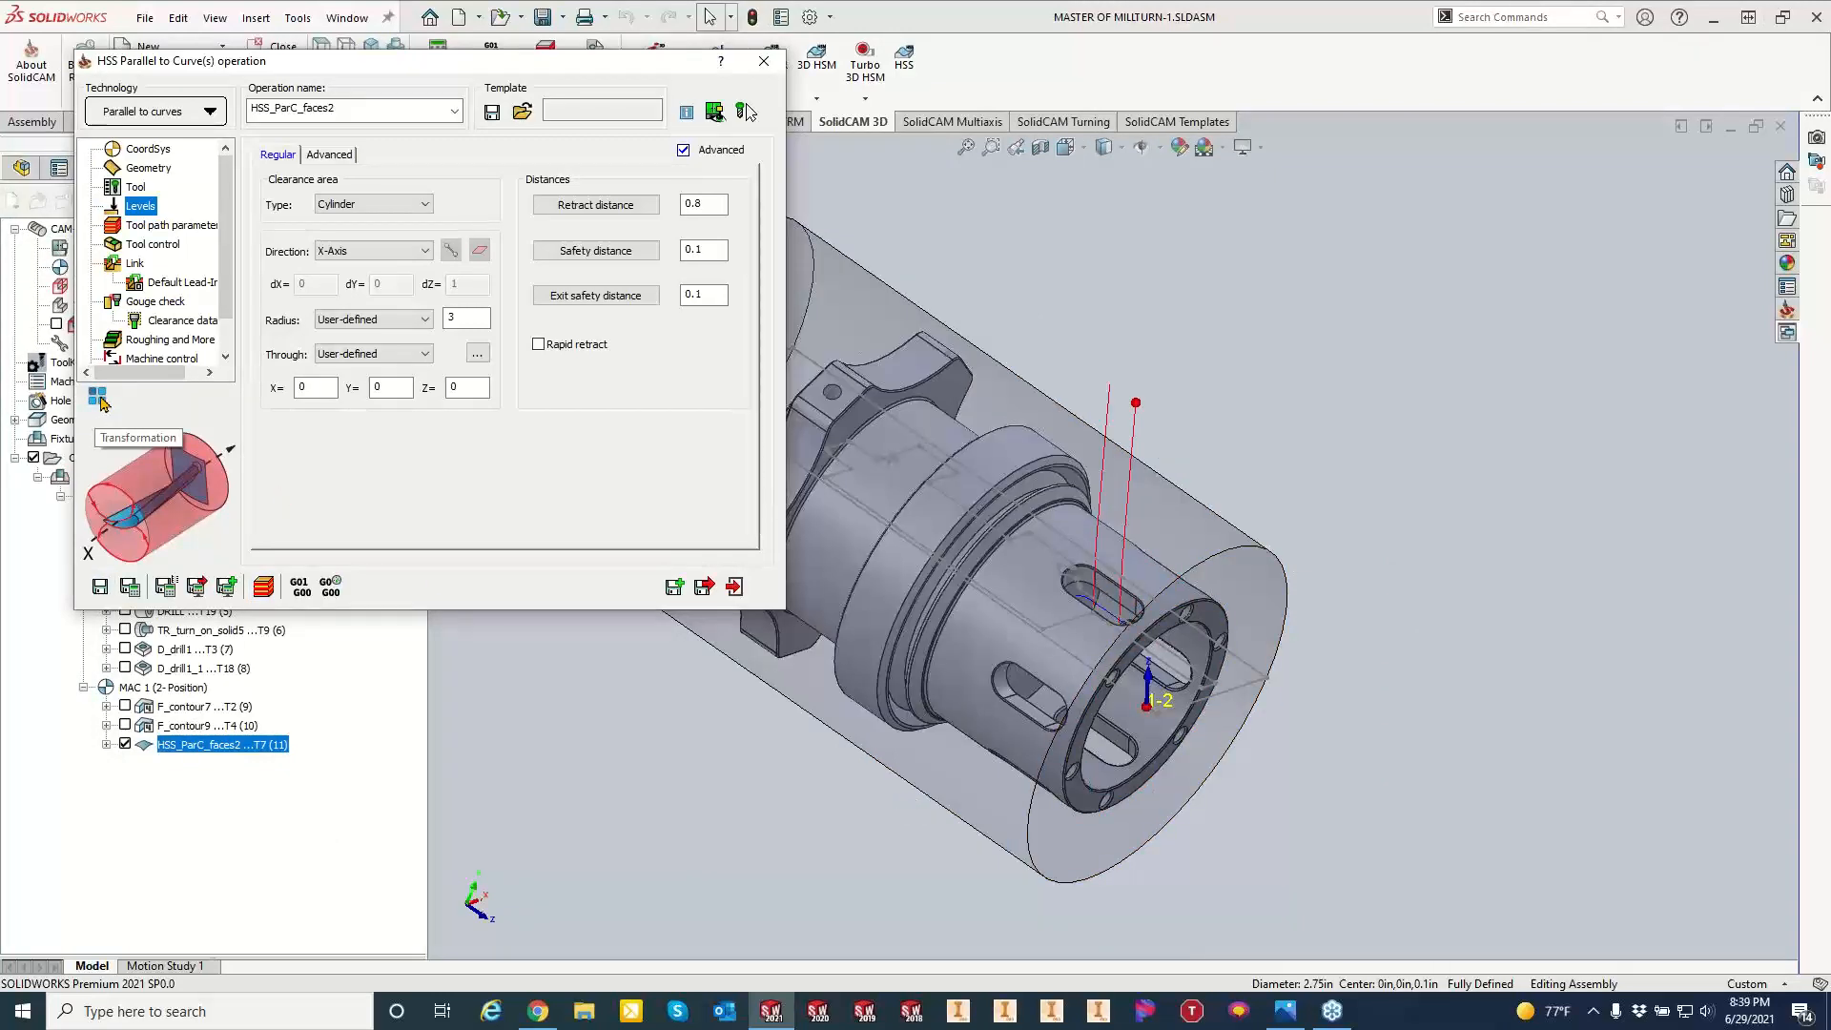
pyautogui.click(99, 400)
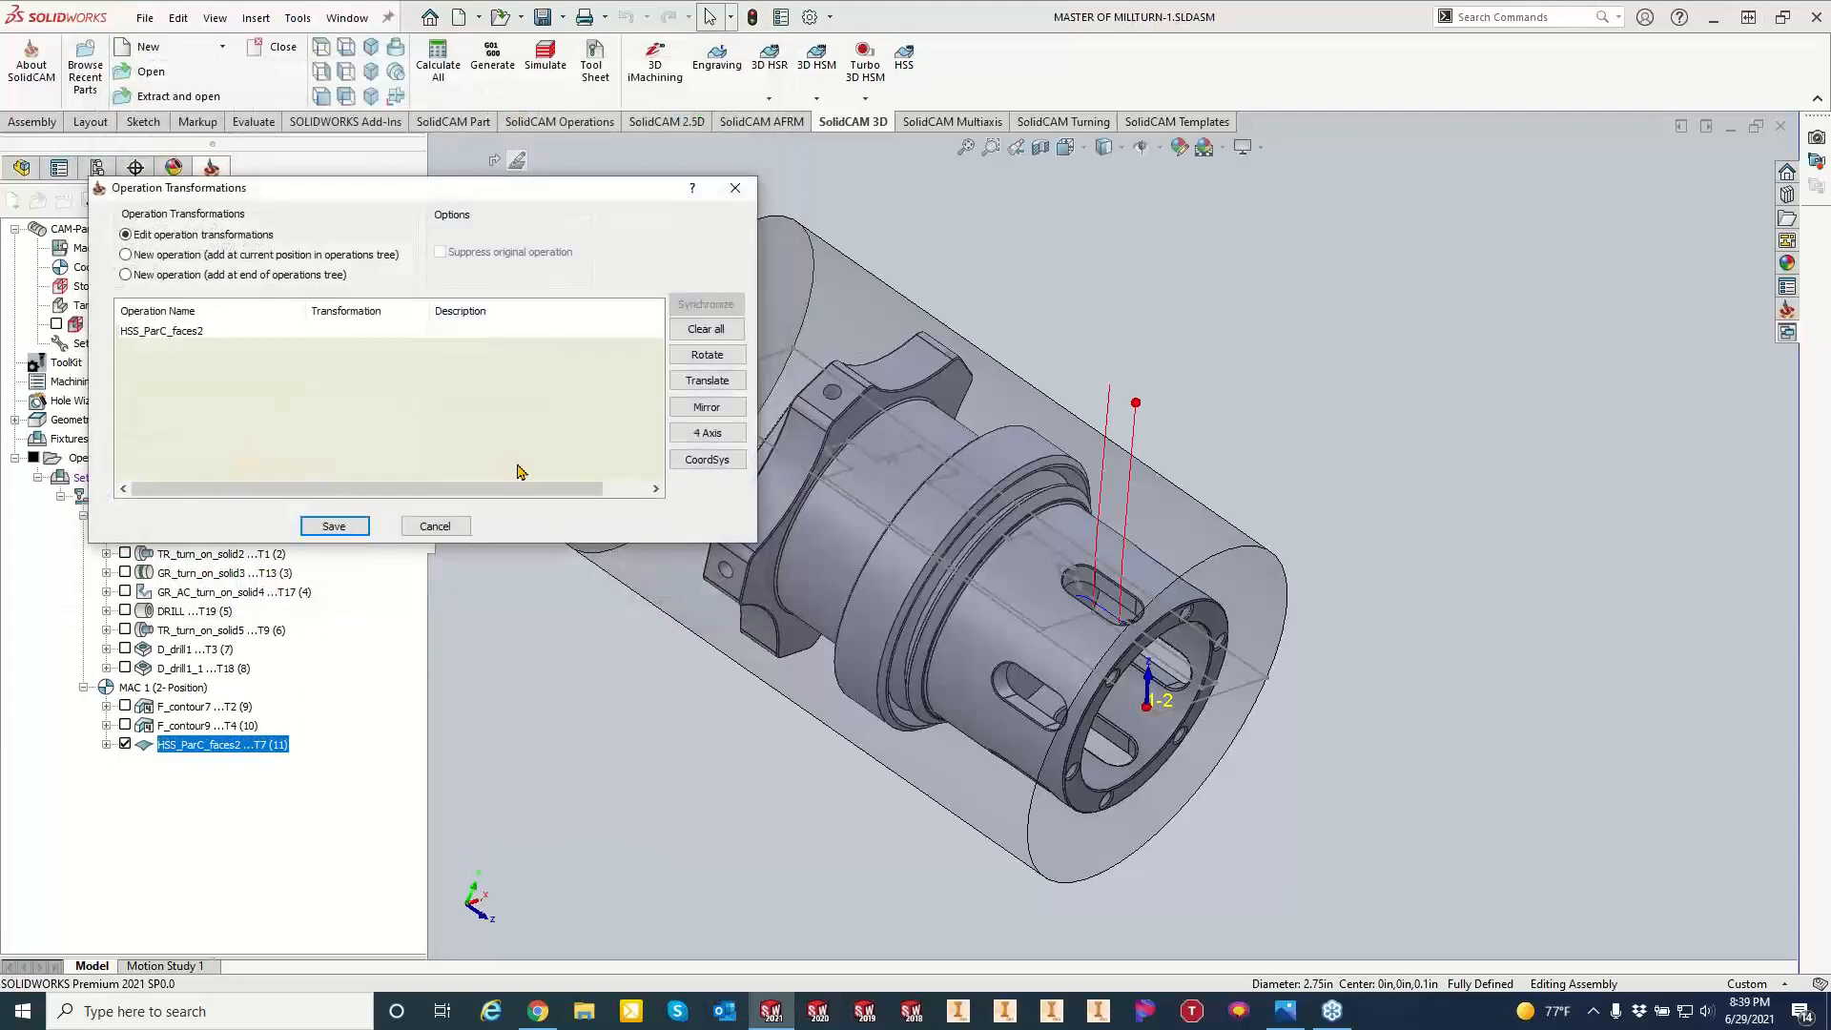
pyautogui.click(707, 353)
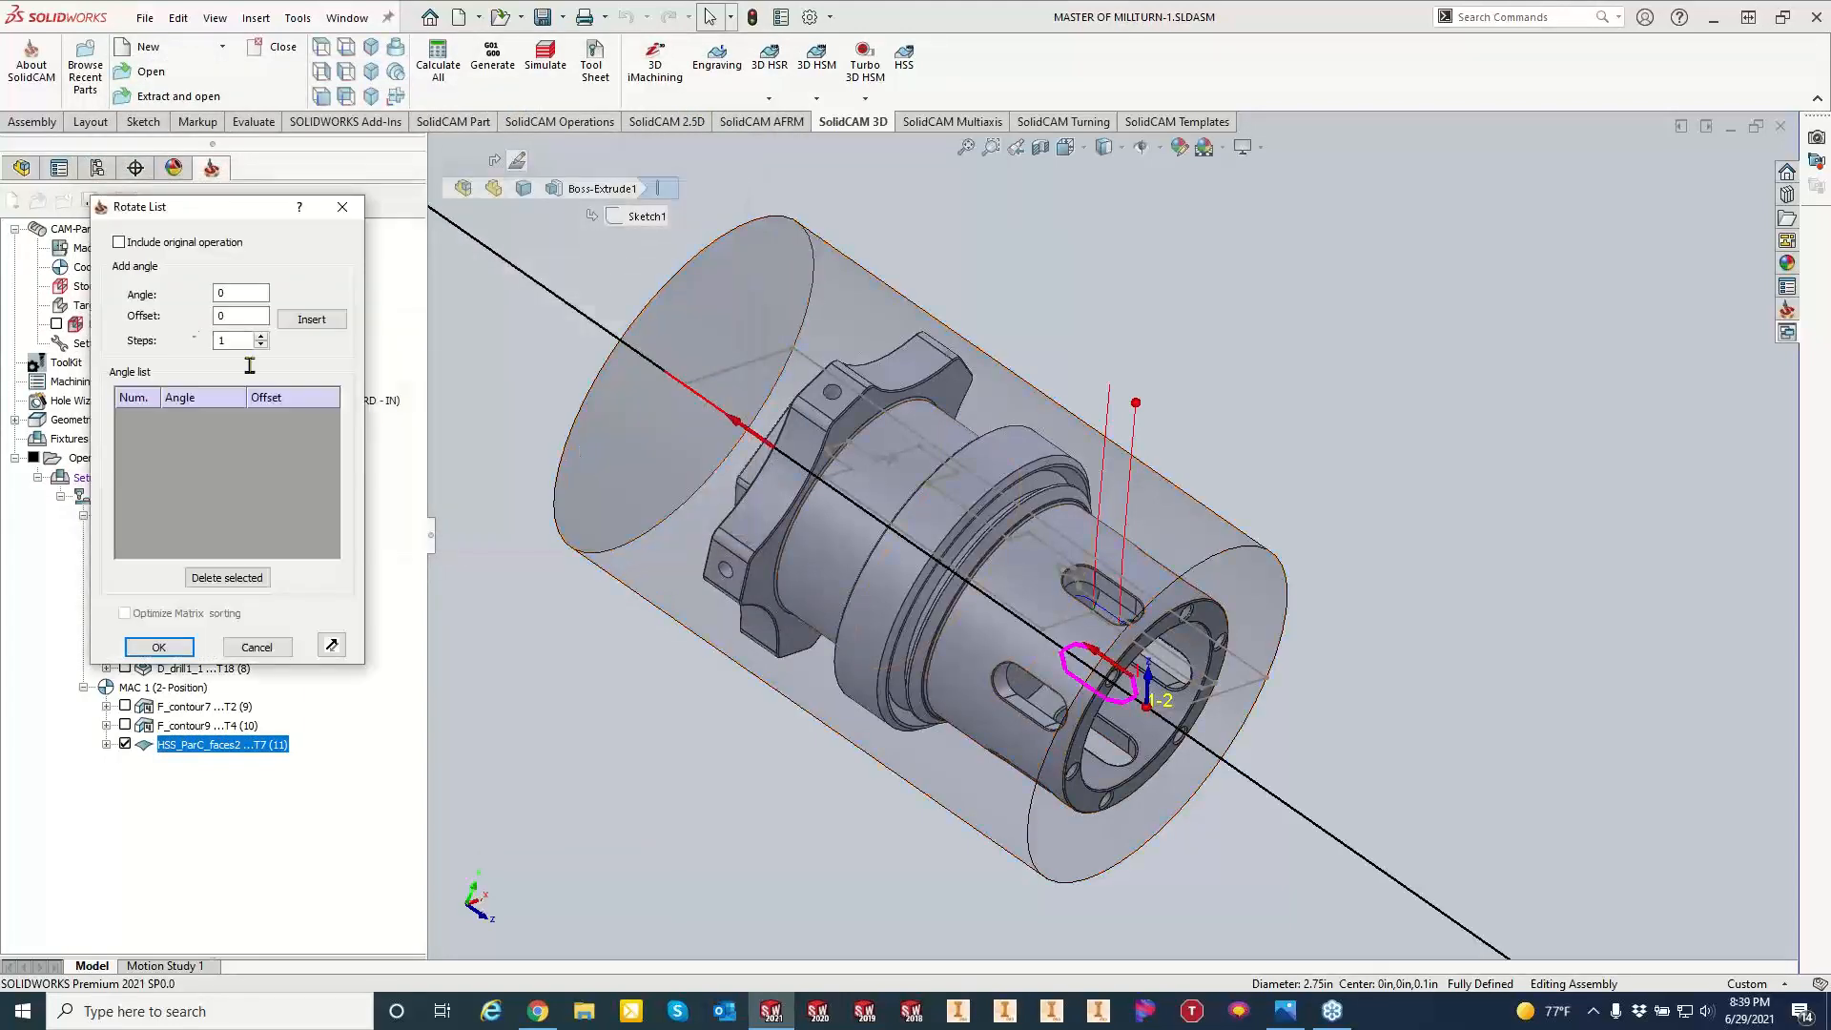
pyautogui.click(119, 243)
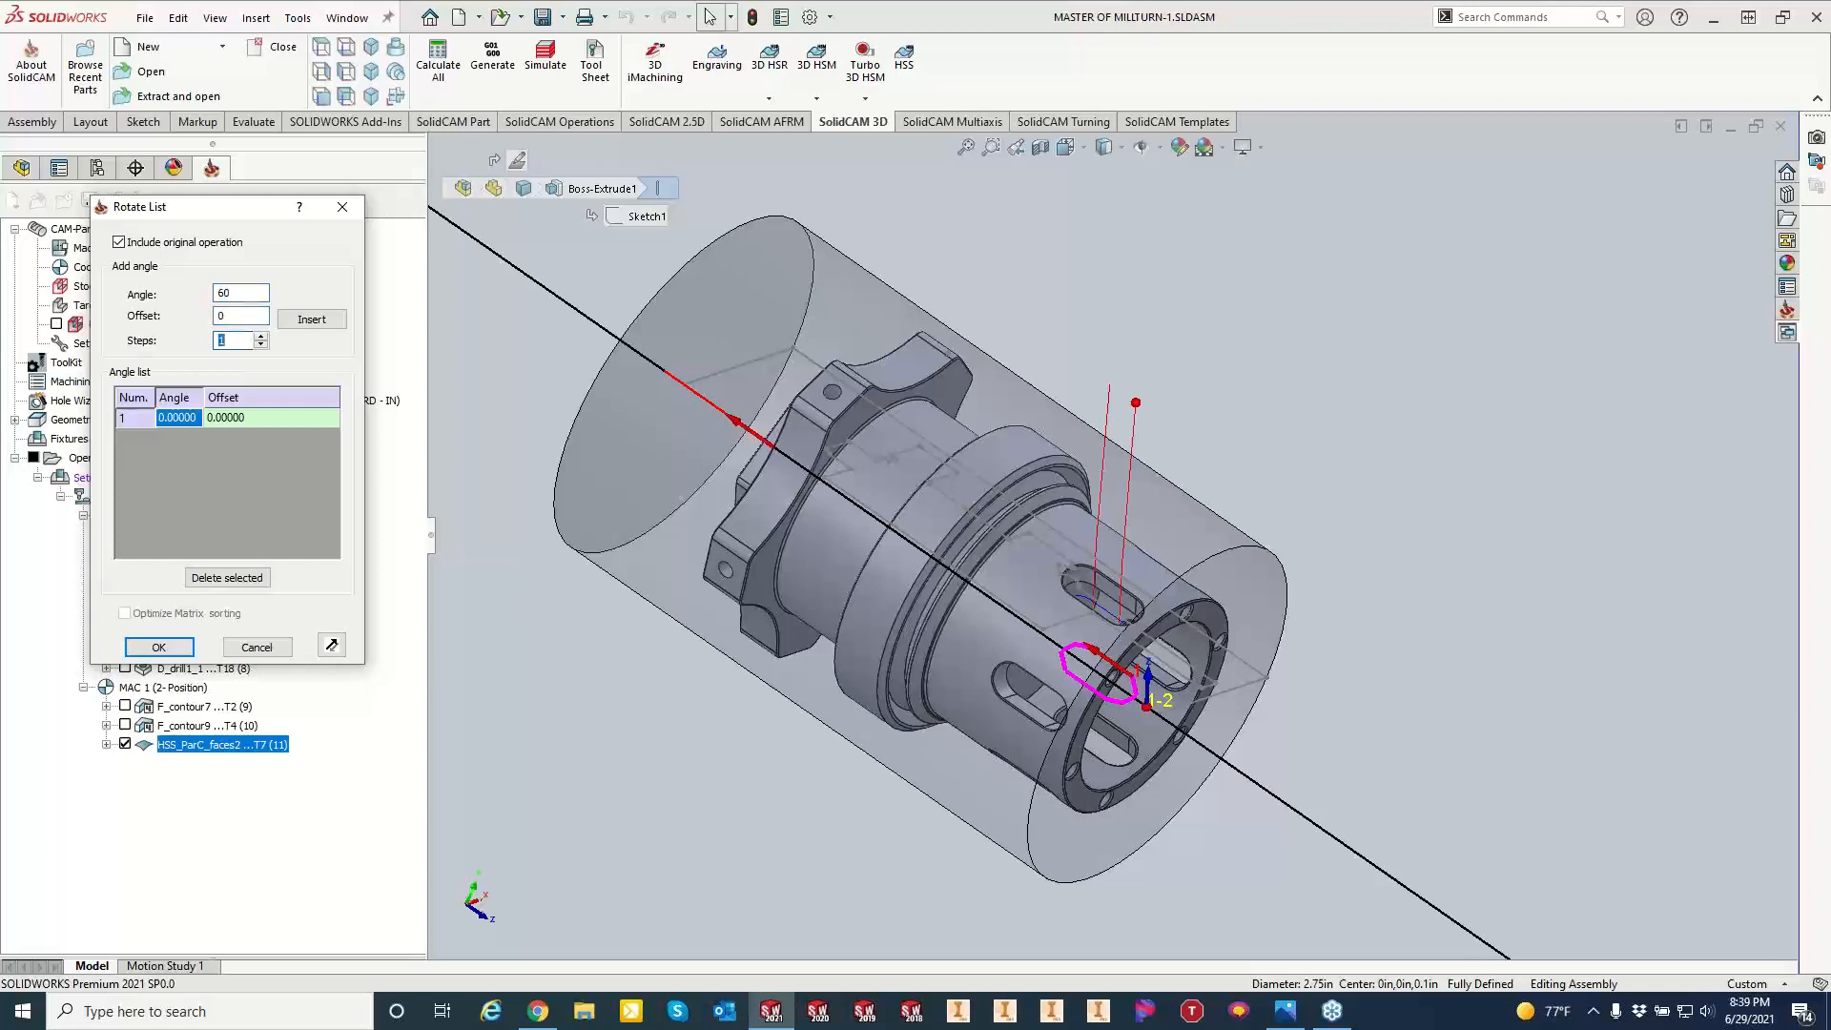
pyautogui.click(312, 319)
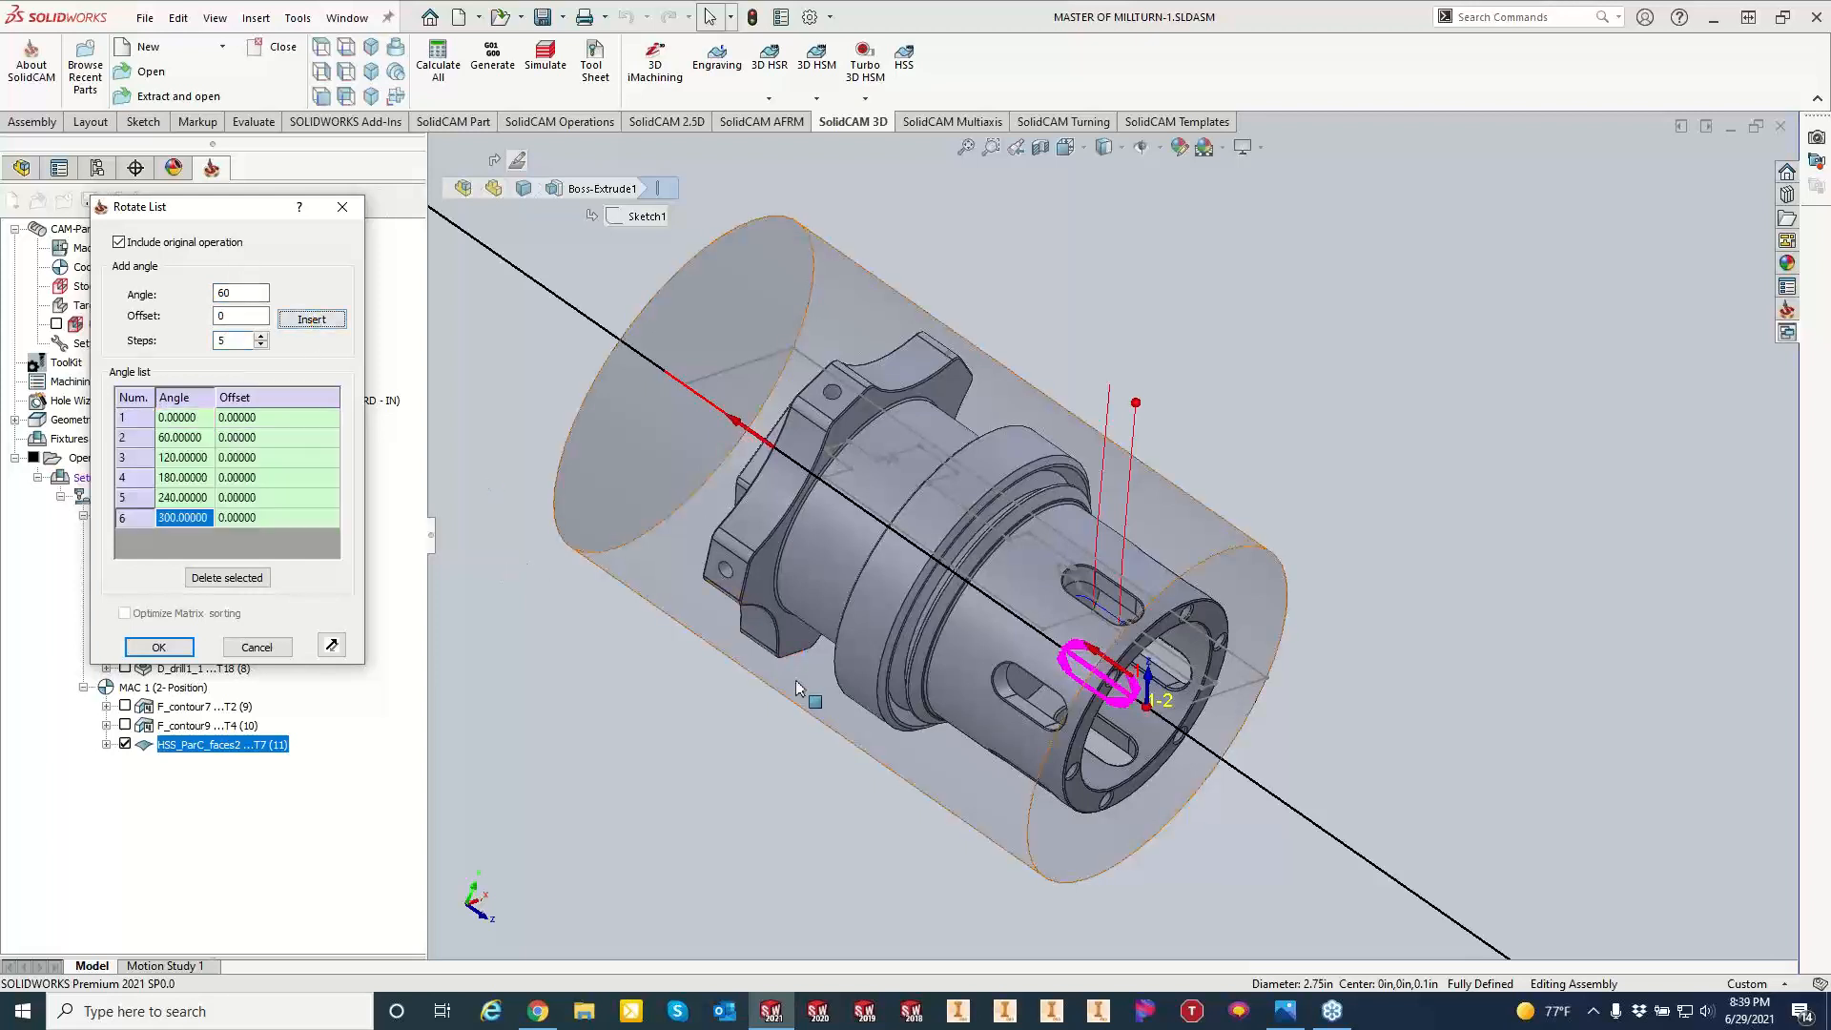
pyautogui.moveTo(797, 686); pyautogui.dragTo(734, 689, button='middle')
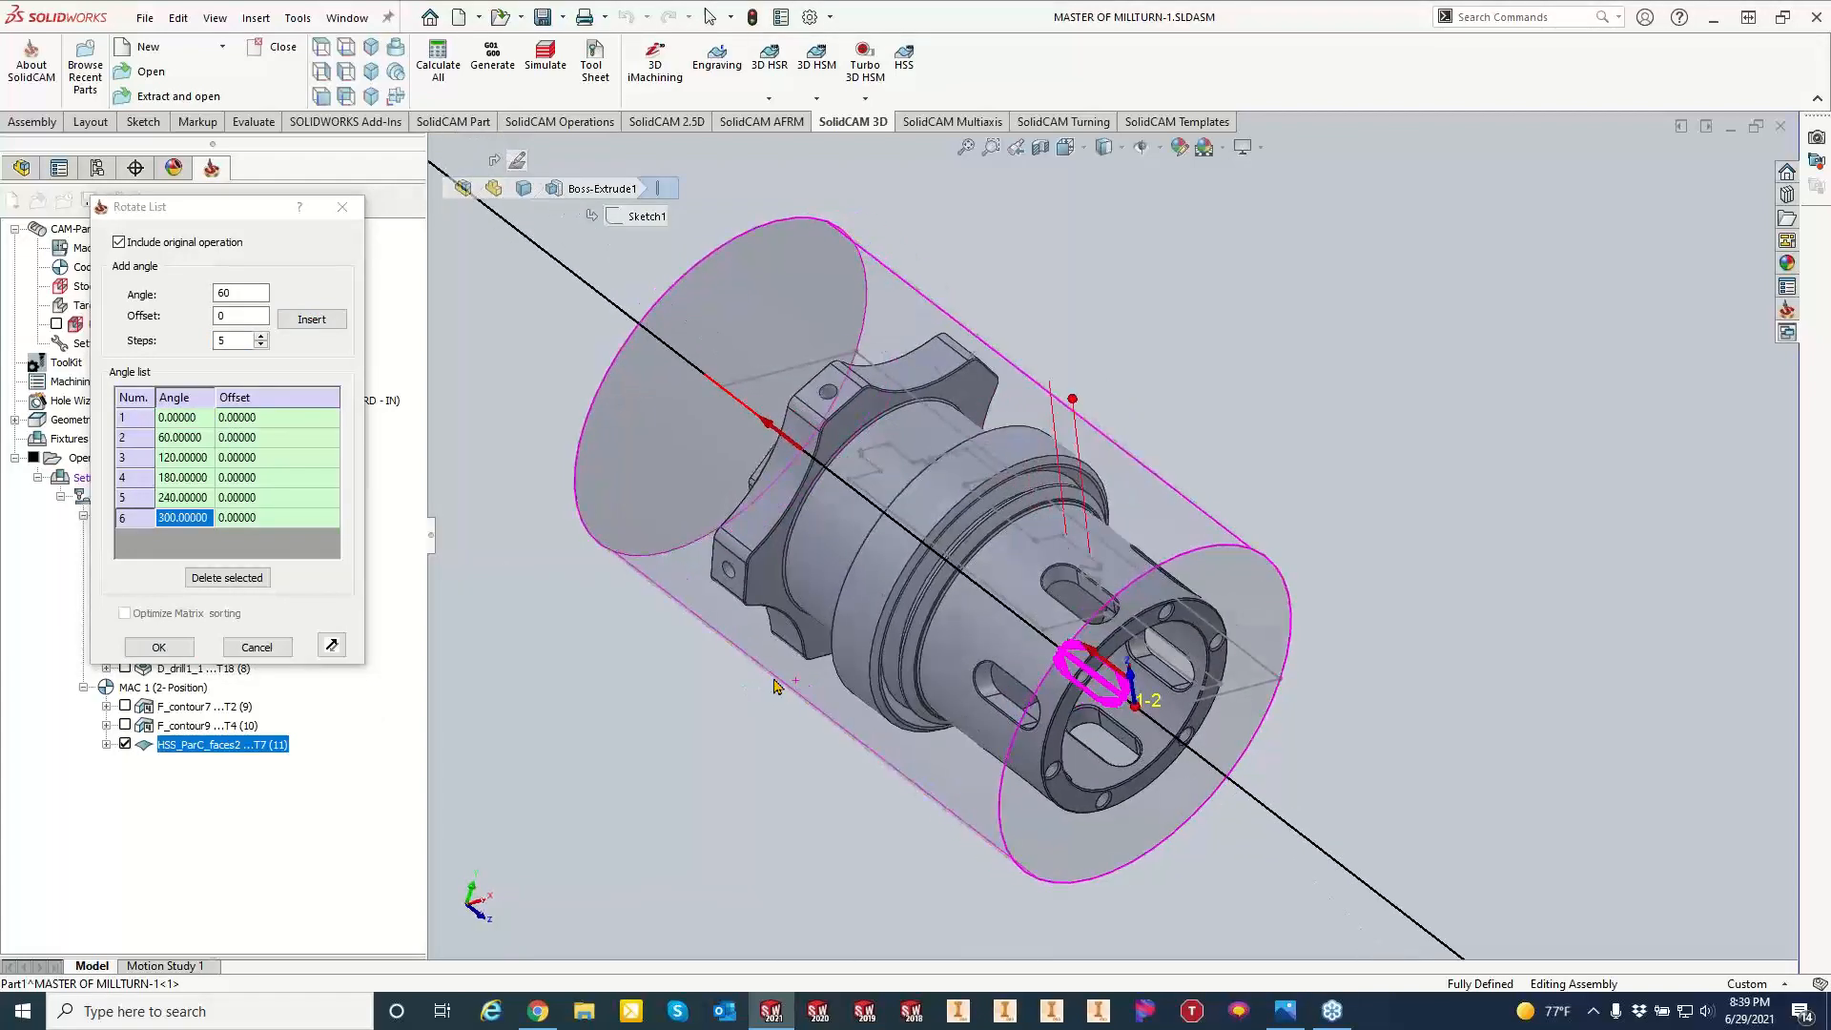
pyautogui.click(256, 647)
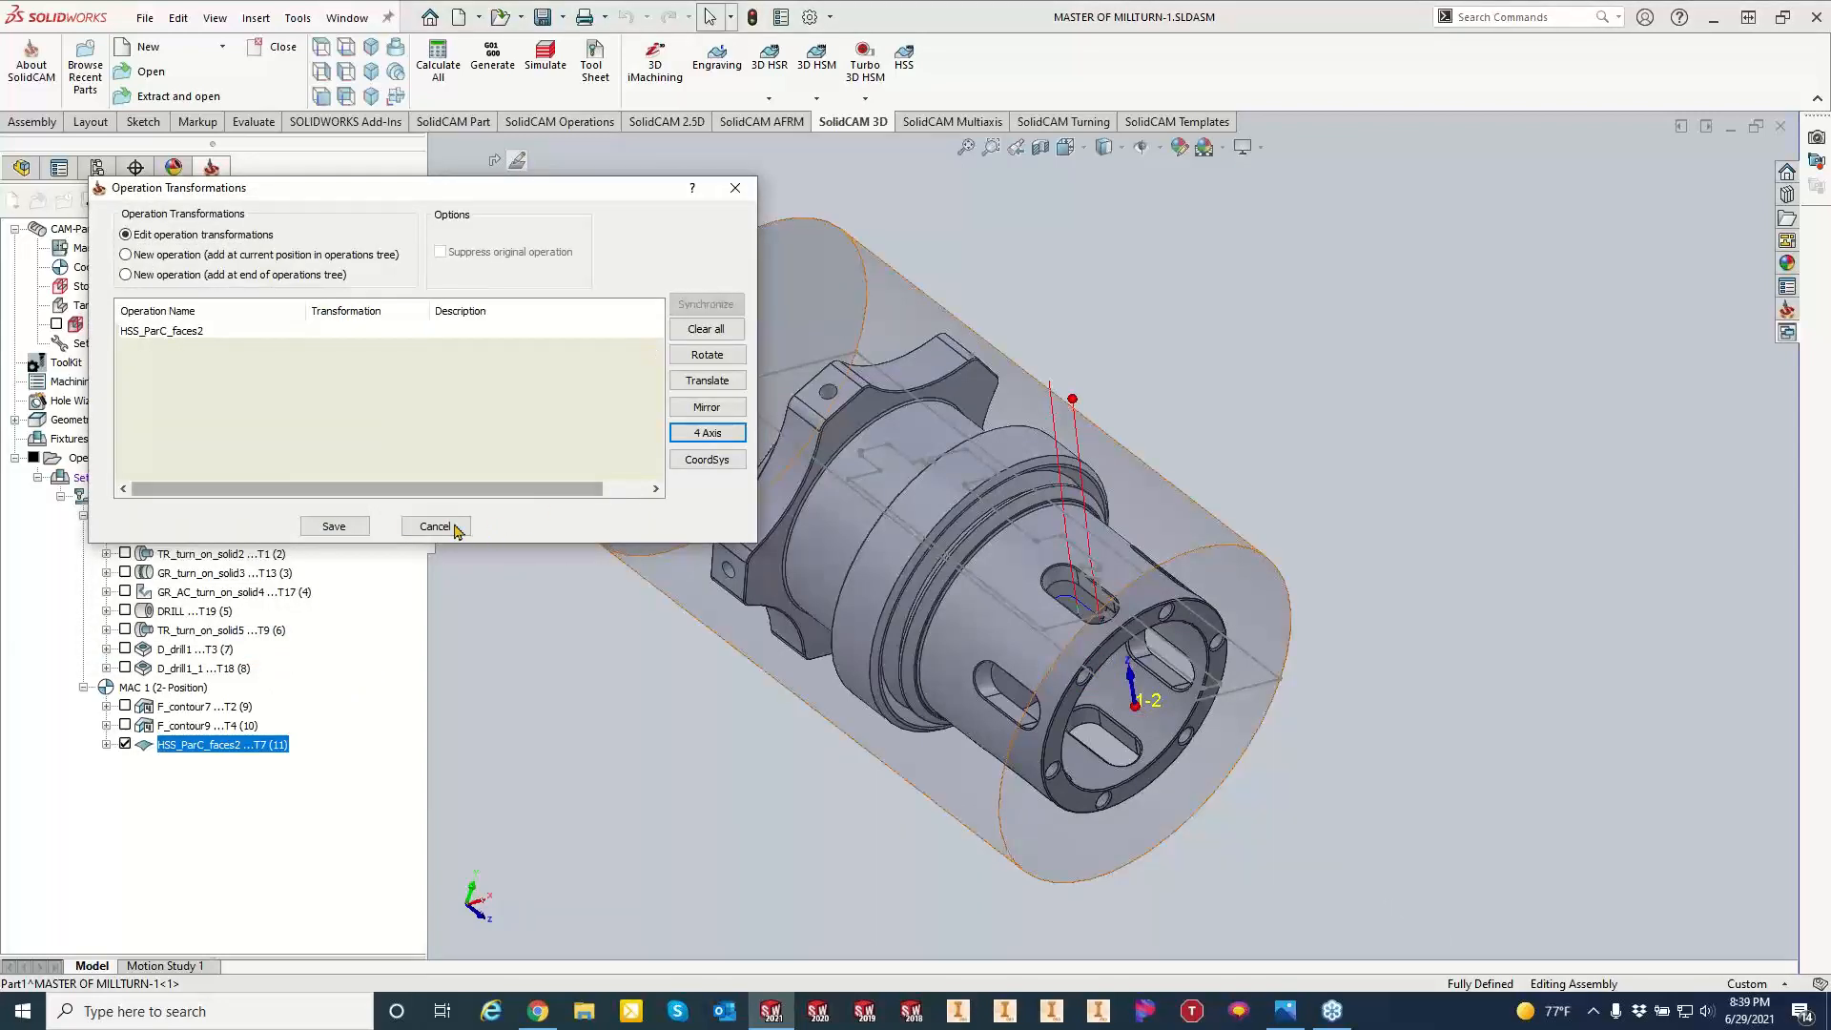
pyautogui.click(441, 526)
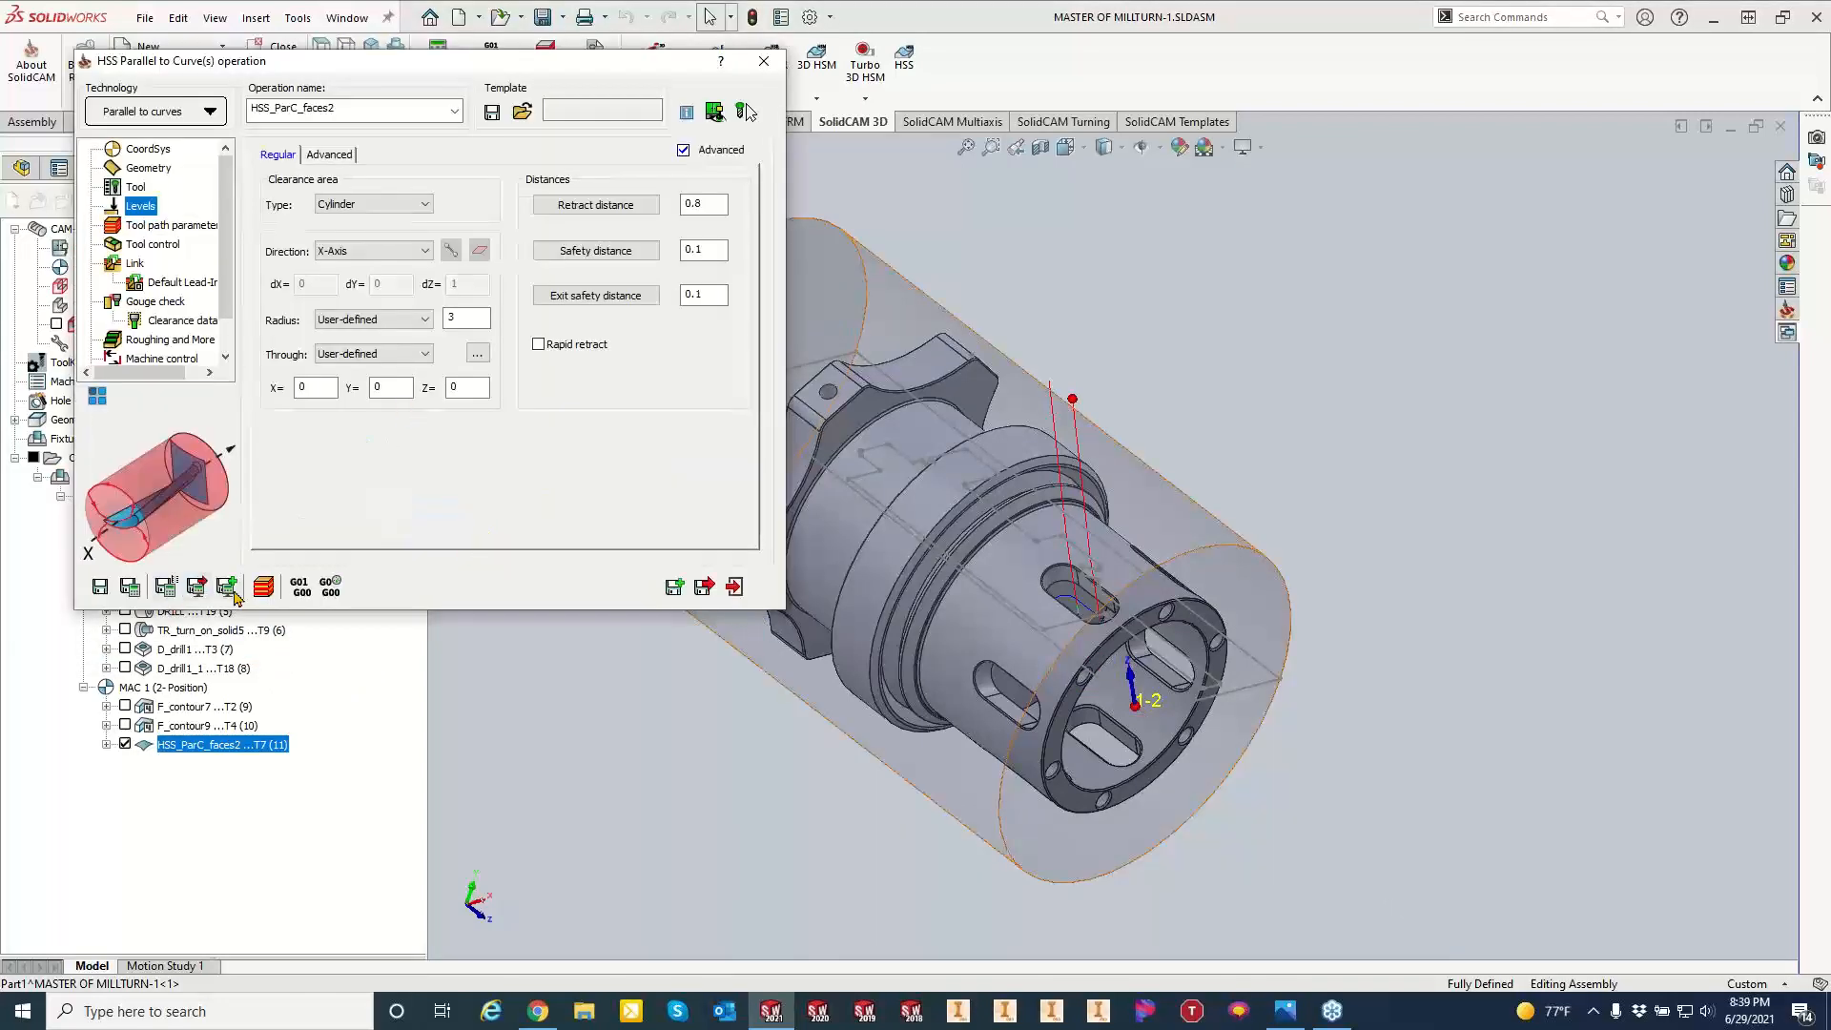
pyautogui.click(131, 588)
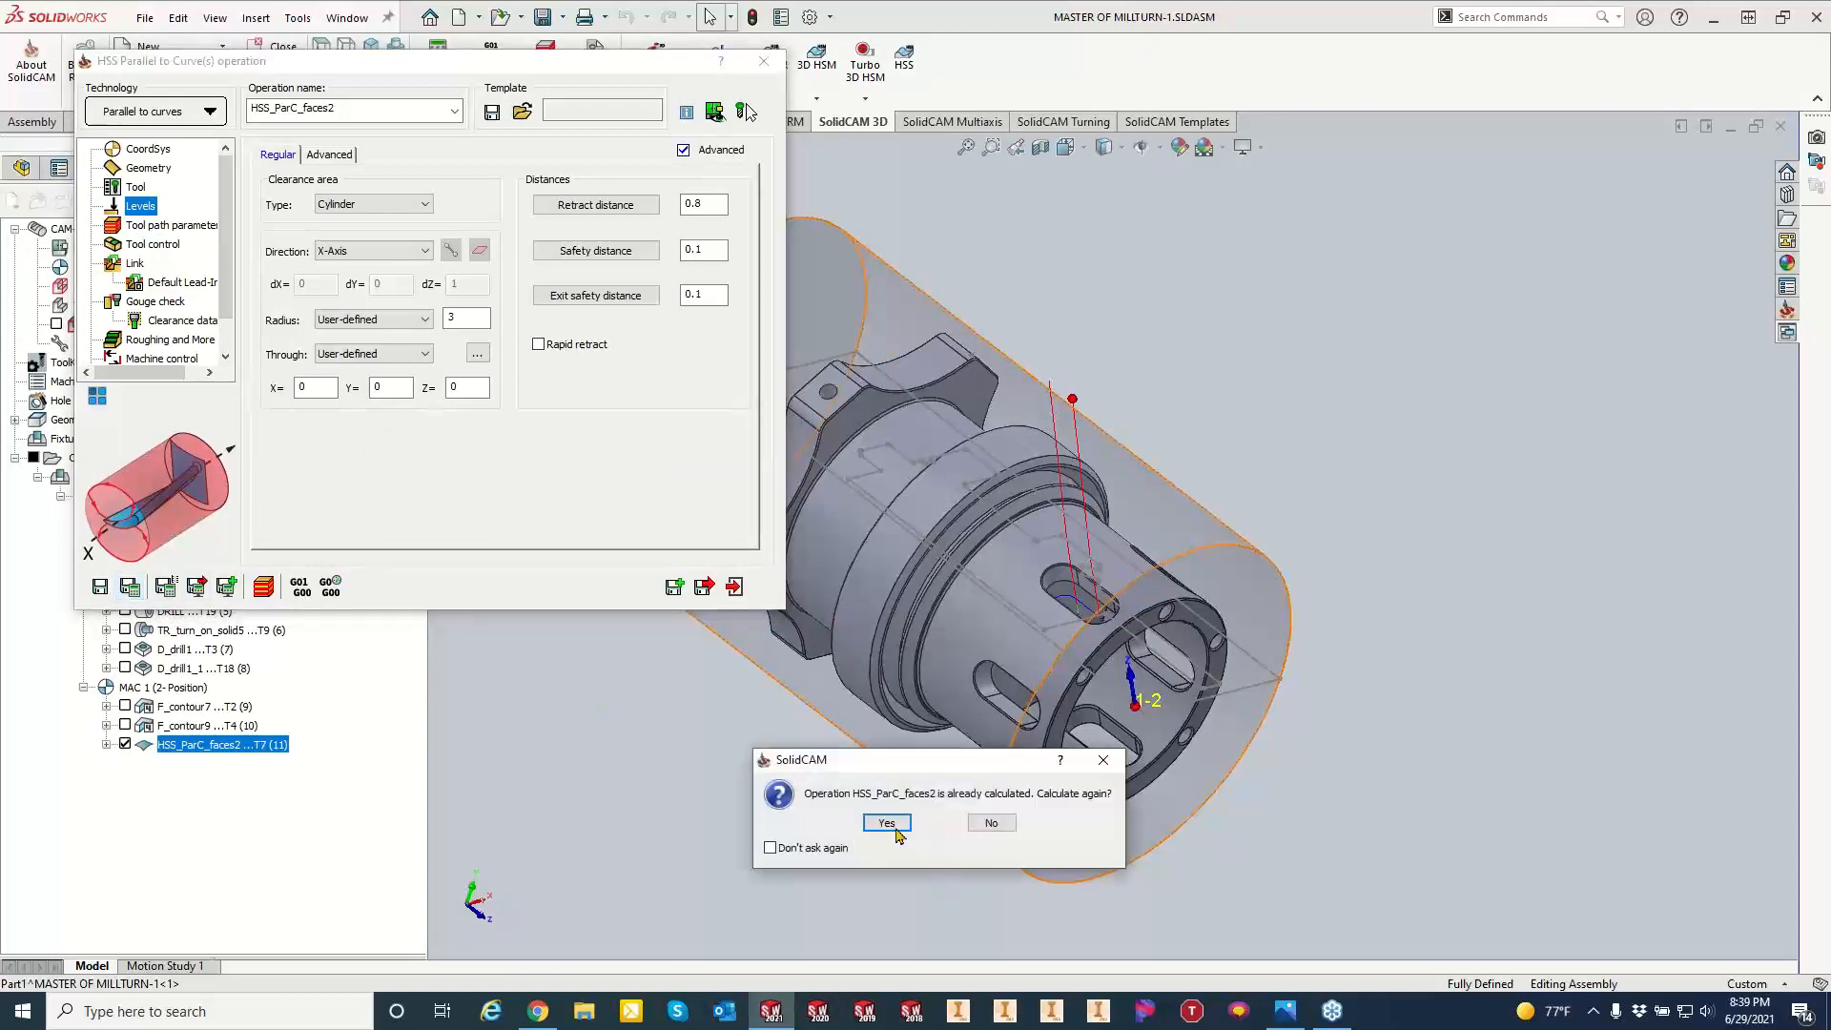
pyautogui.click(897, 832)
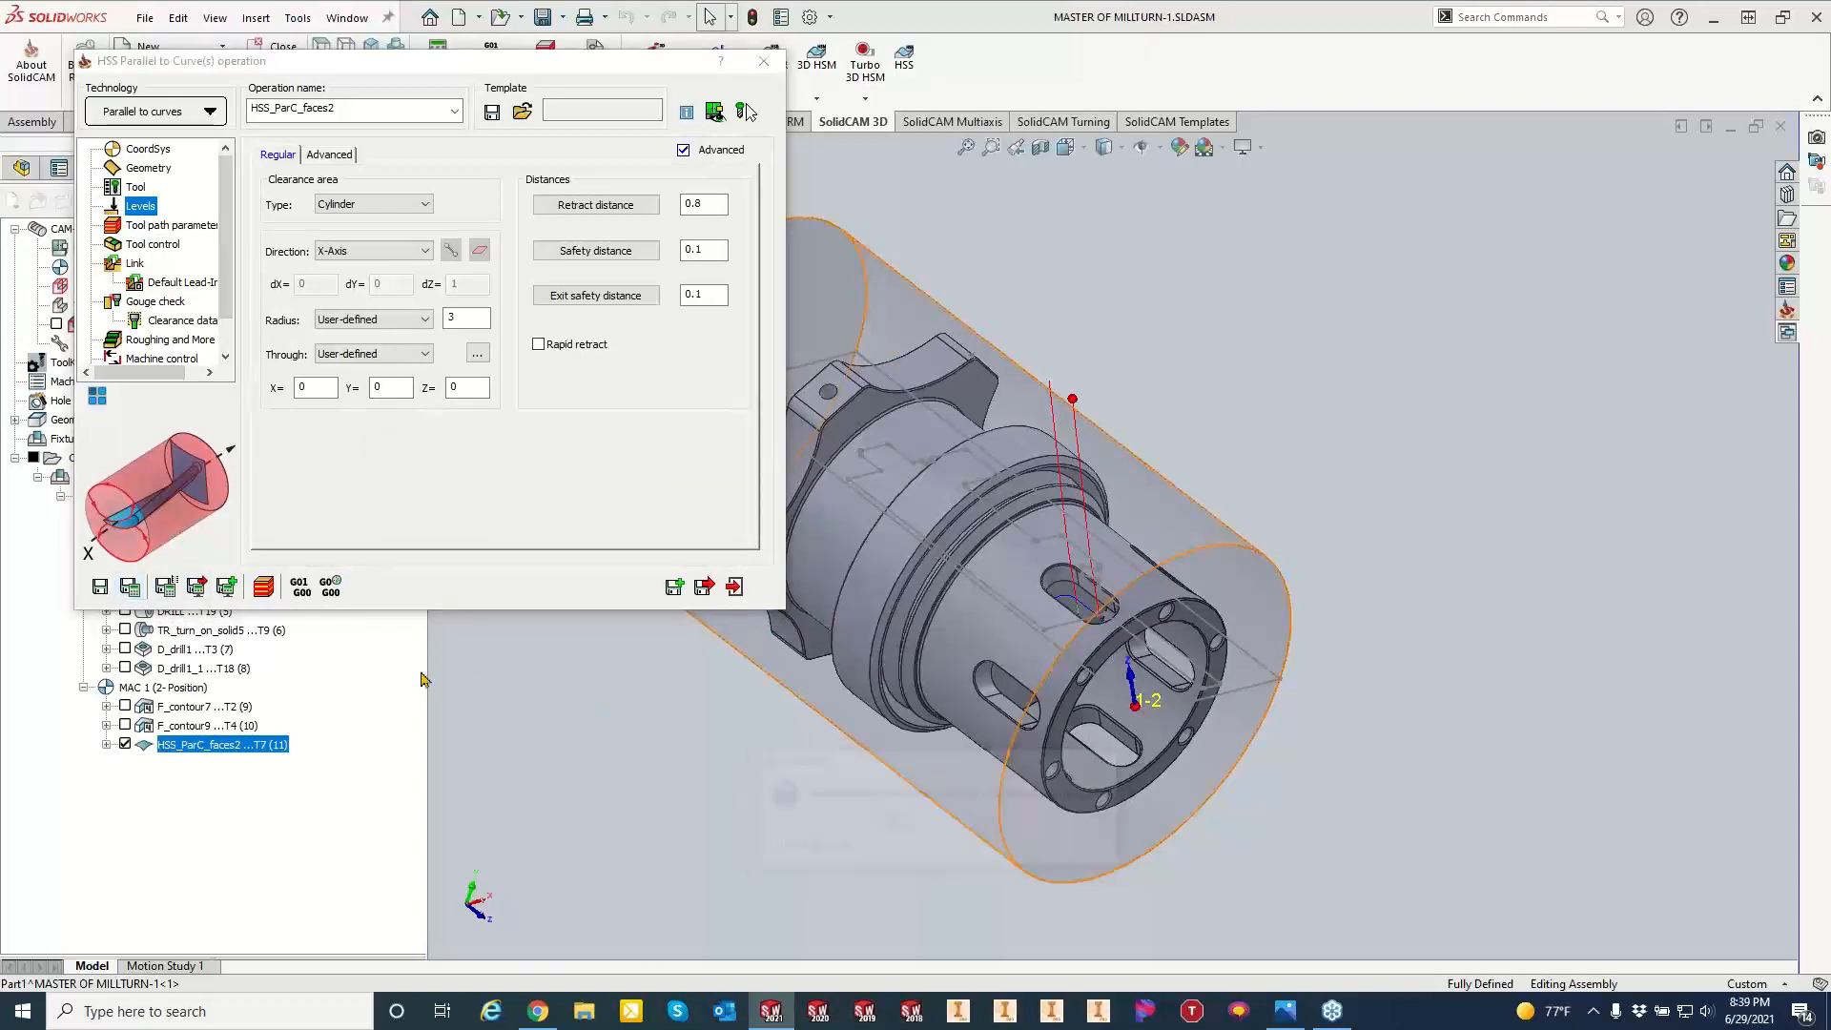
pyautogui.click(98, 396)
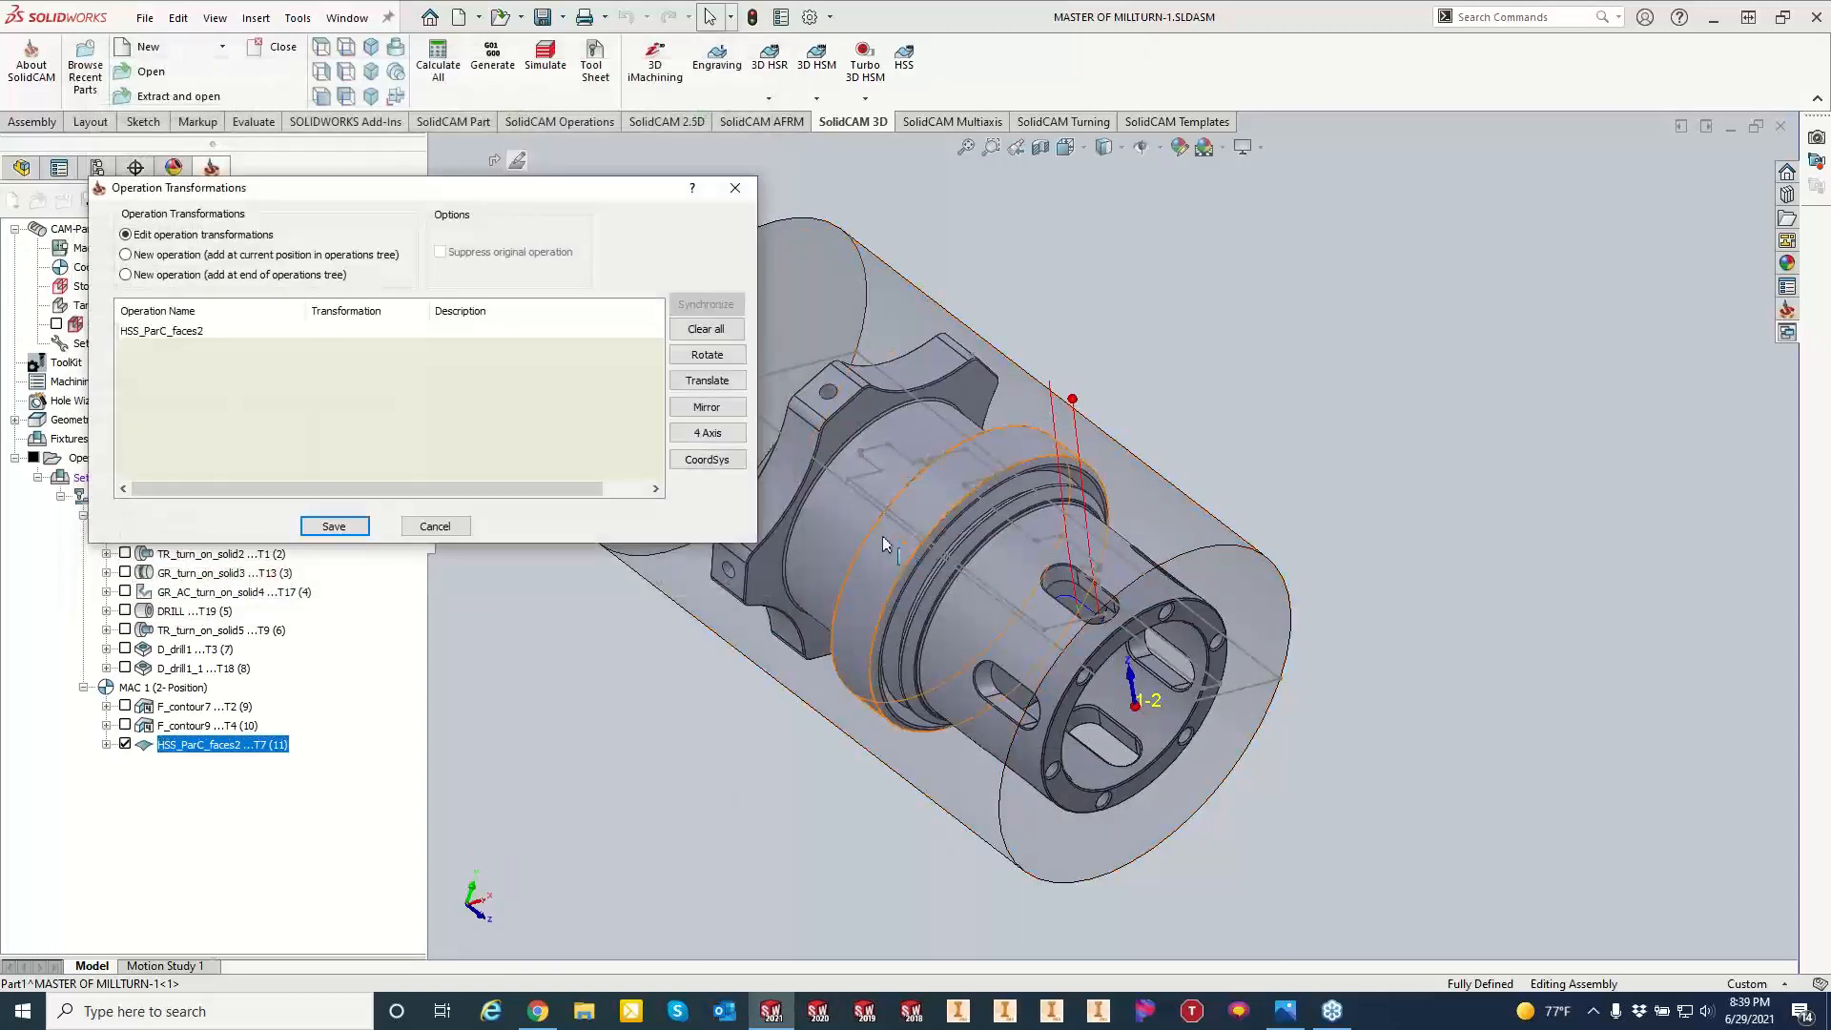
pyautogui.click(730, 436)
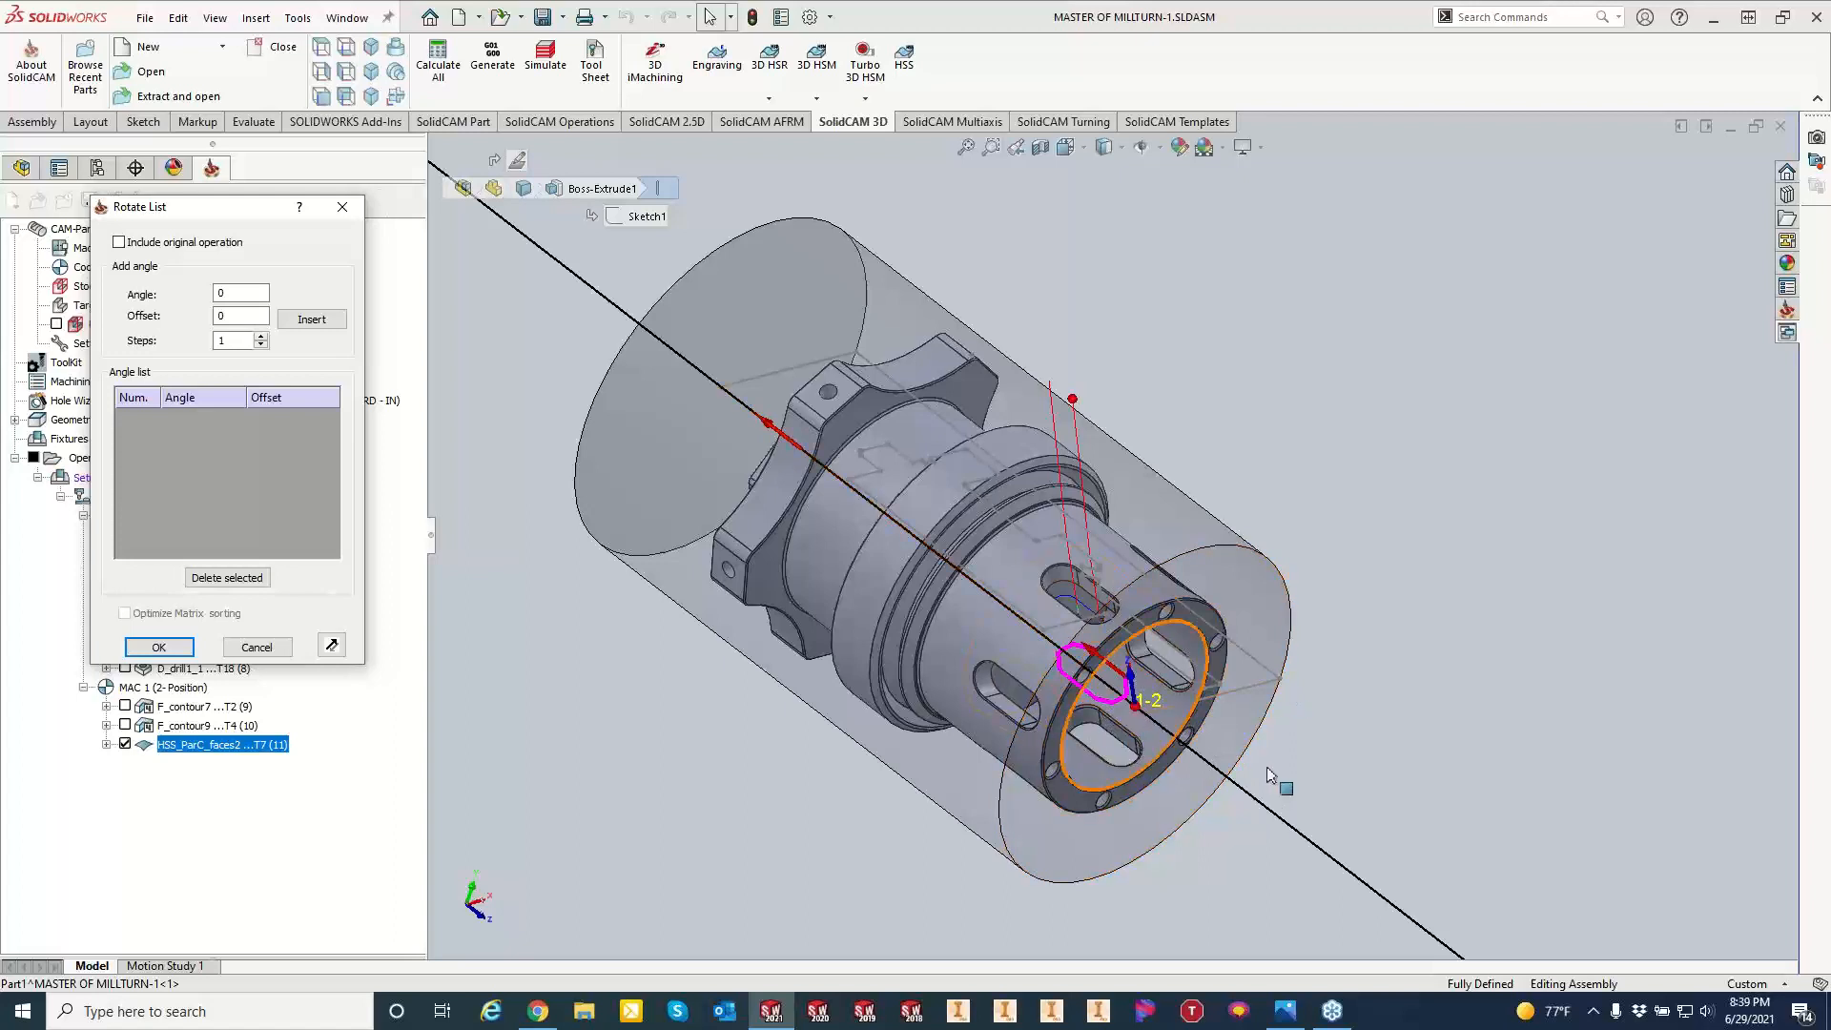
pyautogui.click(256, 647)
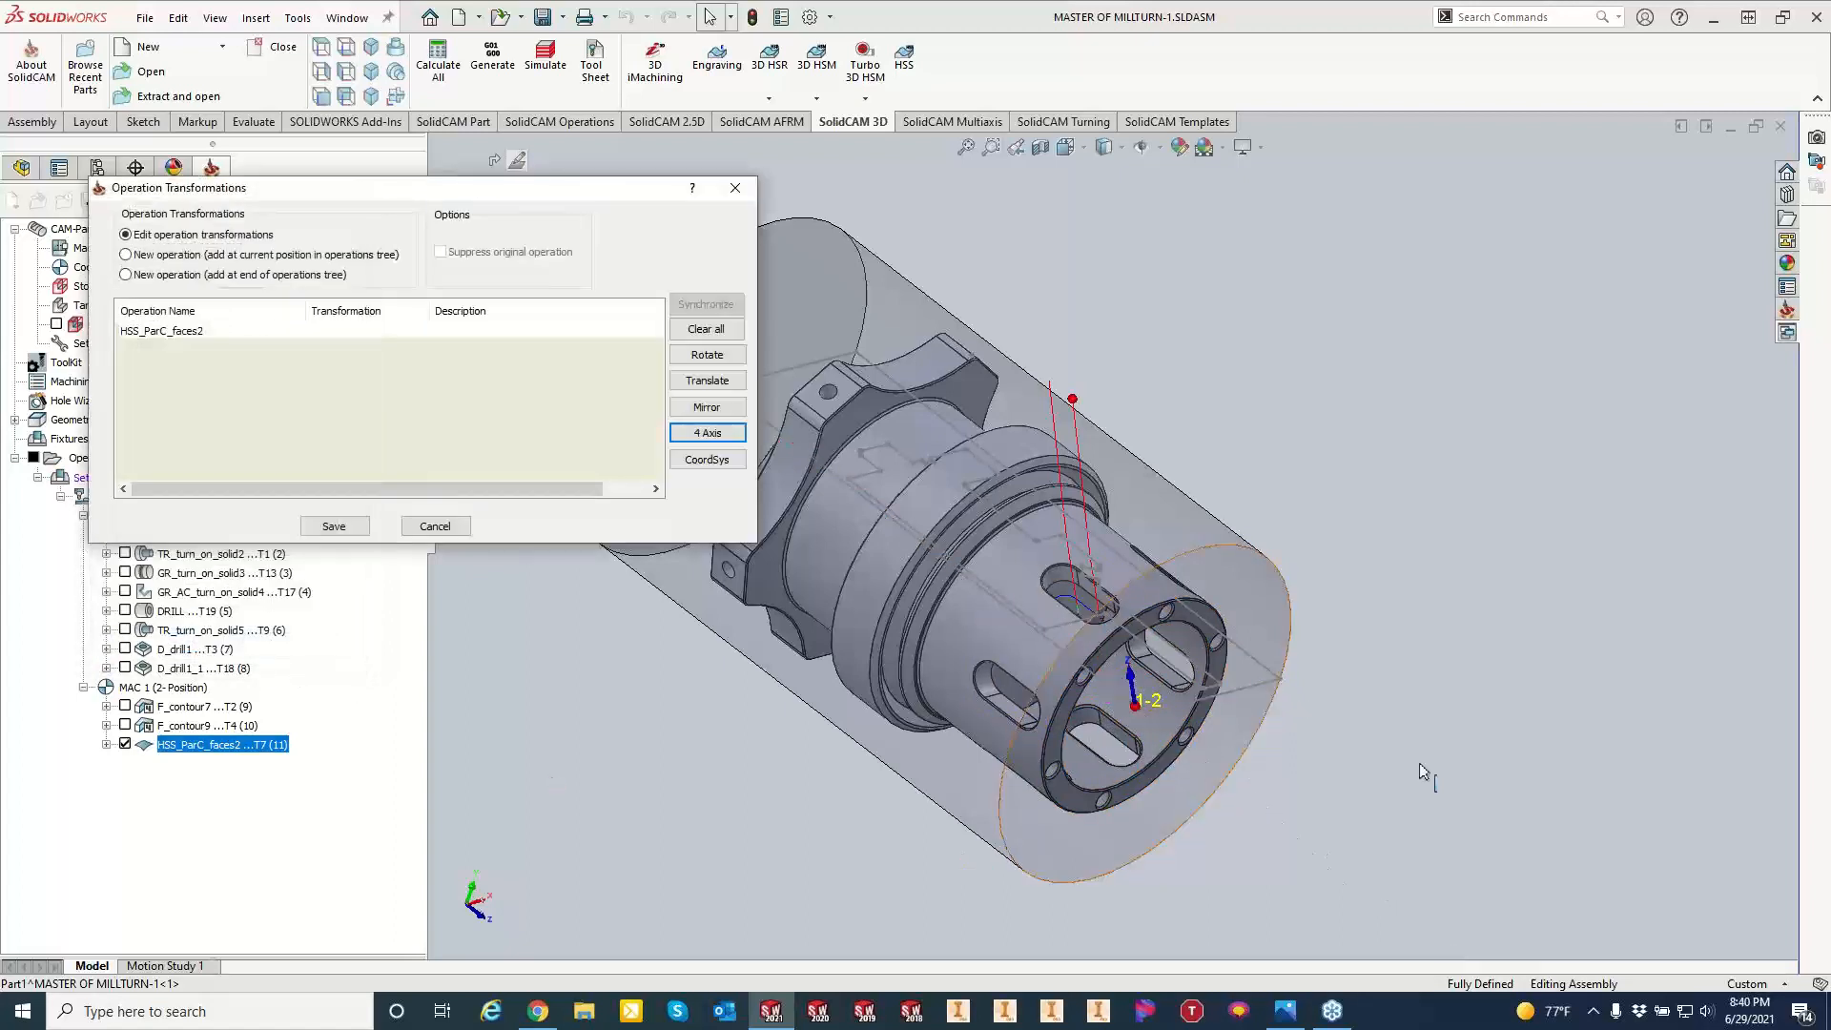
pyautogui.click(435, 526)
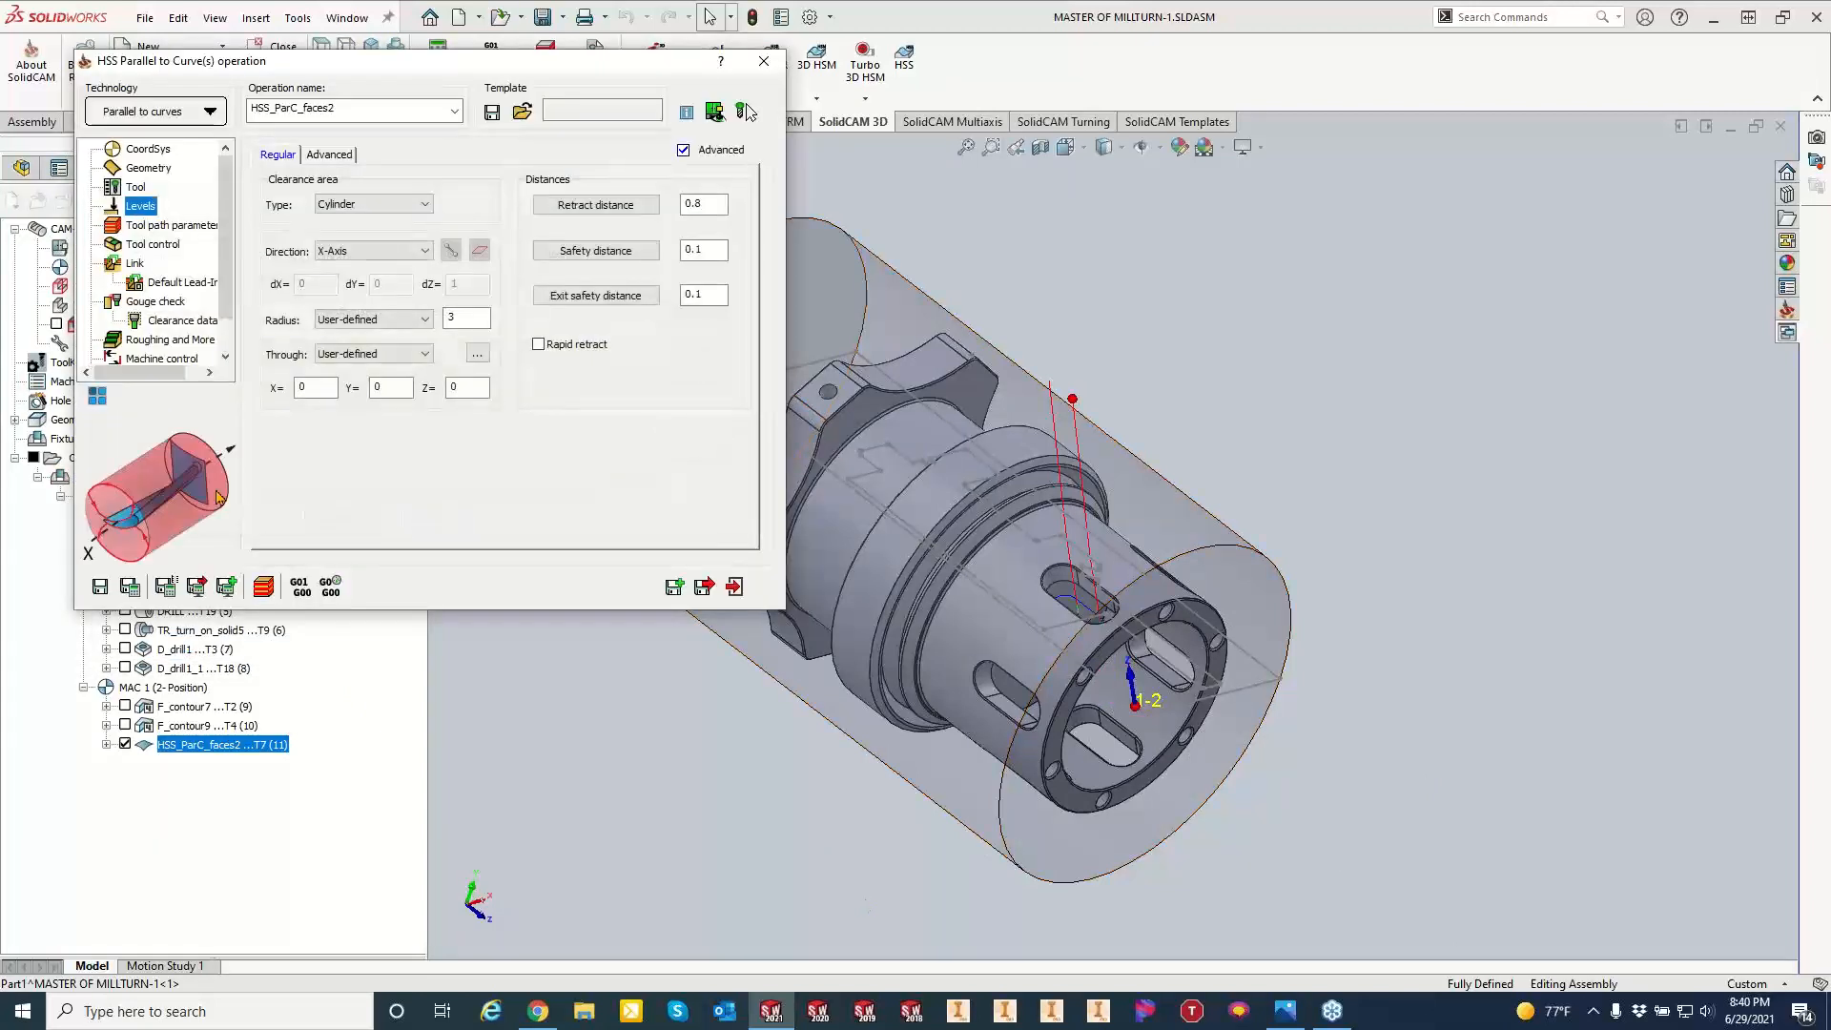
# Try rotating the tool path with Rotate & Translate using 5 steps and a 60-degree rotation angle, and recalculate the operation.
pyautogui.click(172, 339)
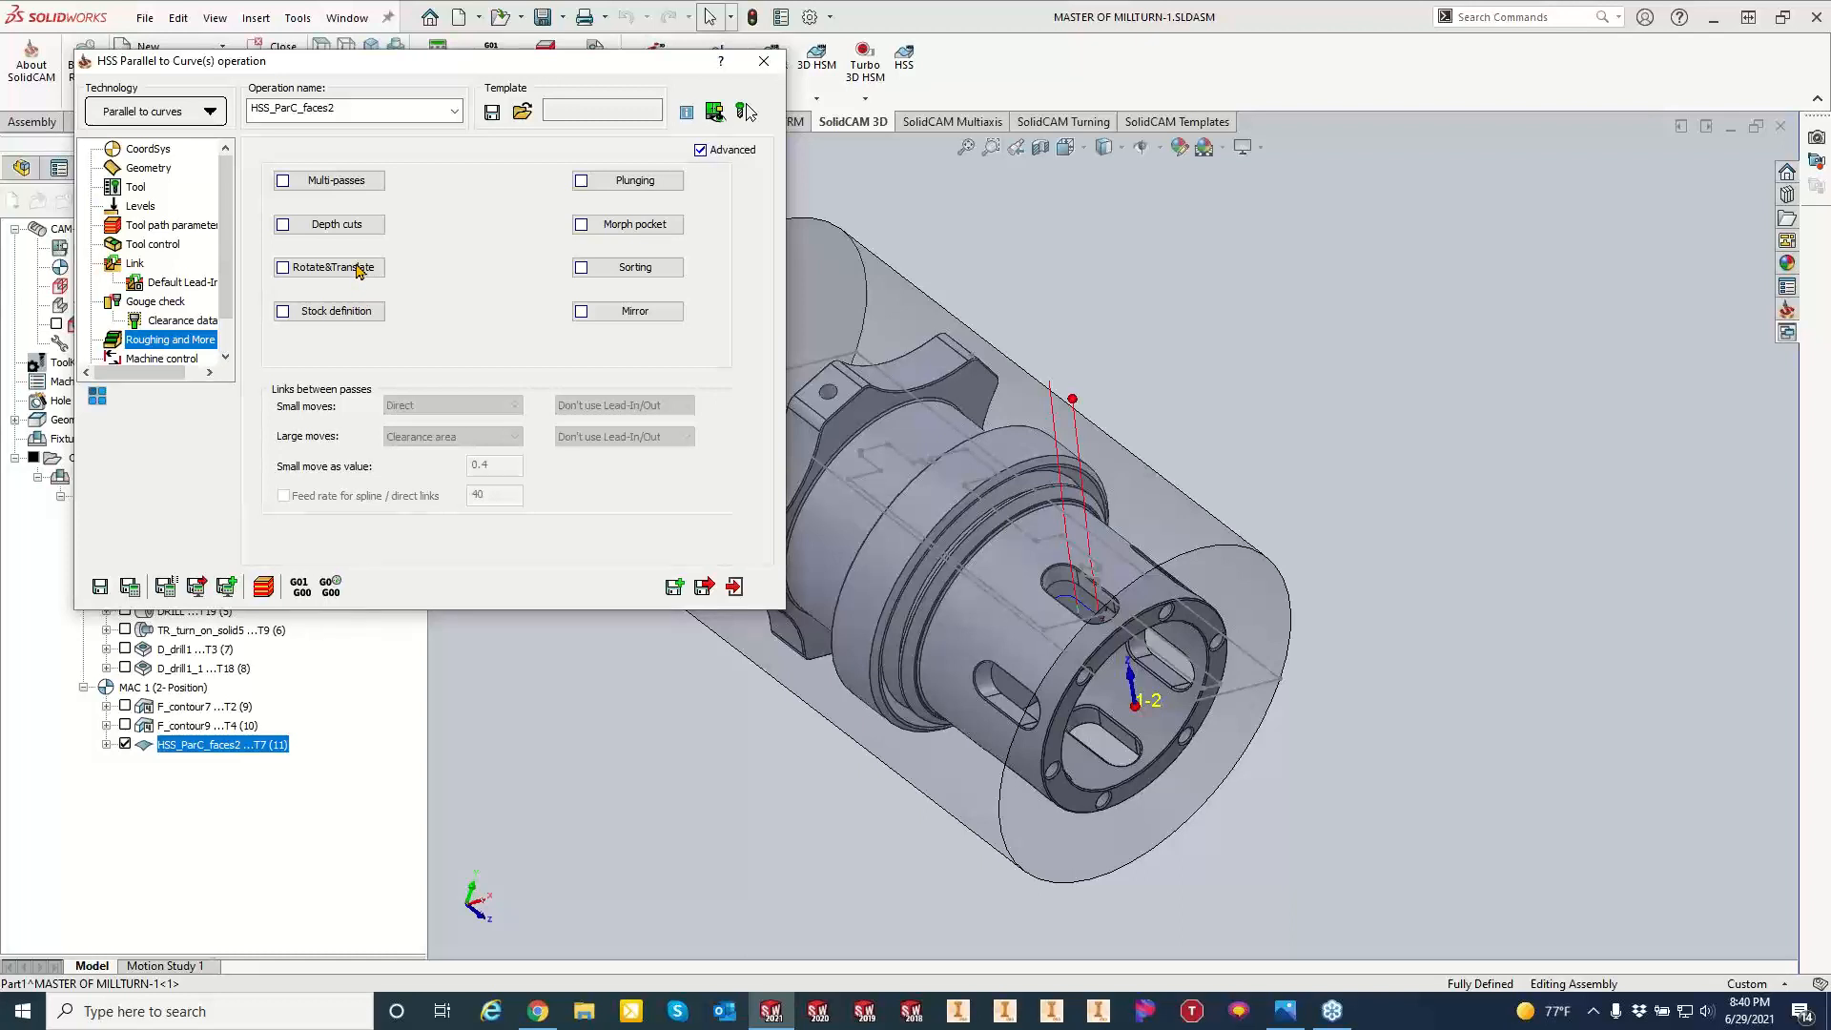
pyautogui.click(334, 268)
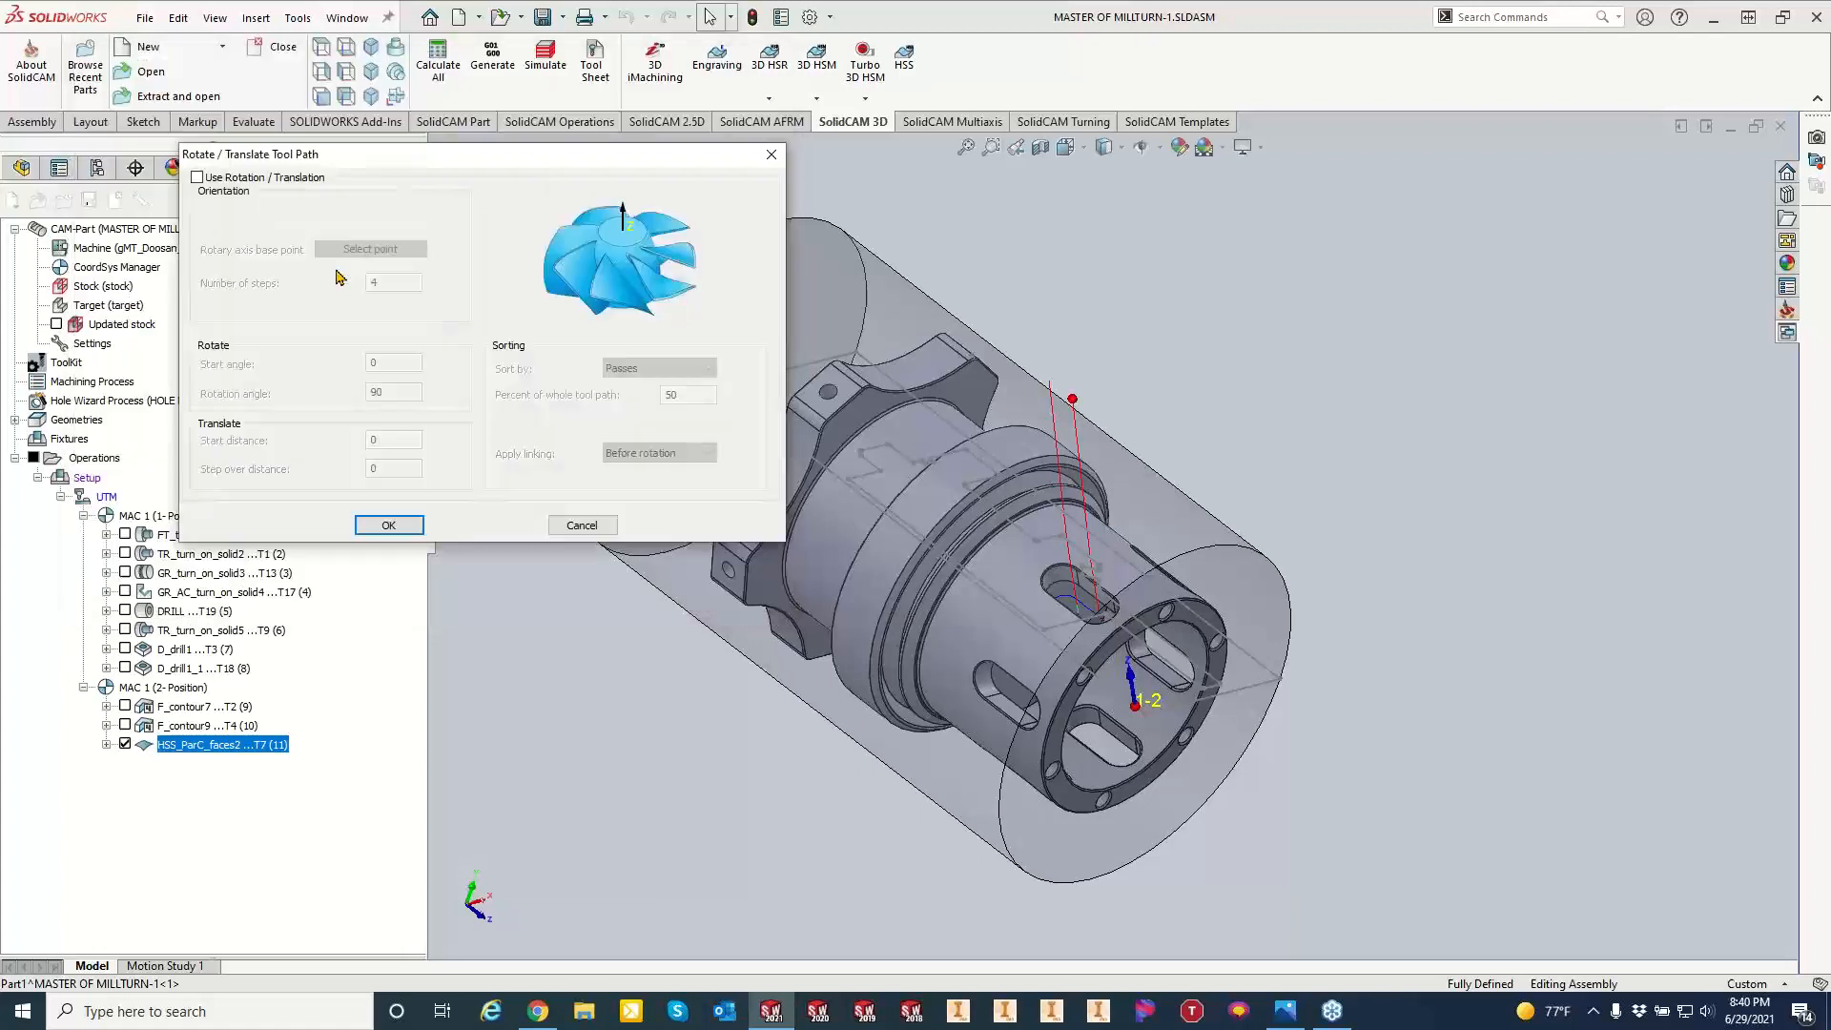
pyautogui.click(197, 177)
pyautogui.doubleClick(386, 283)
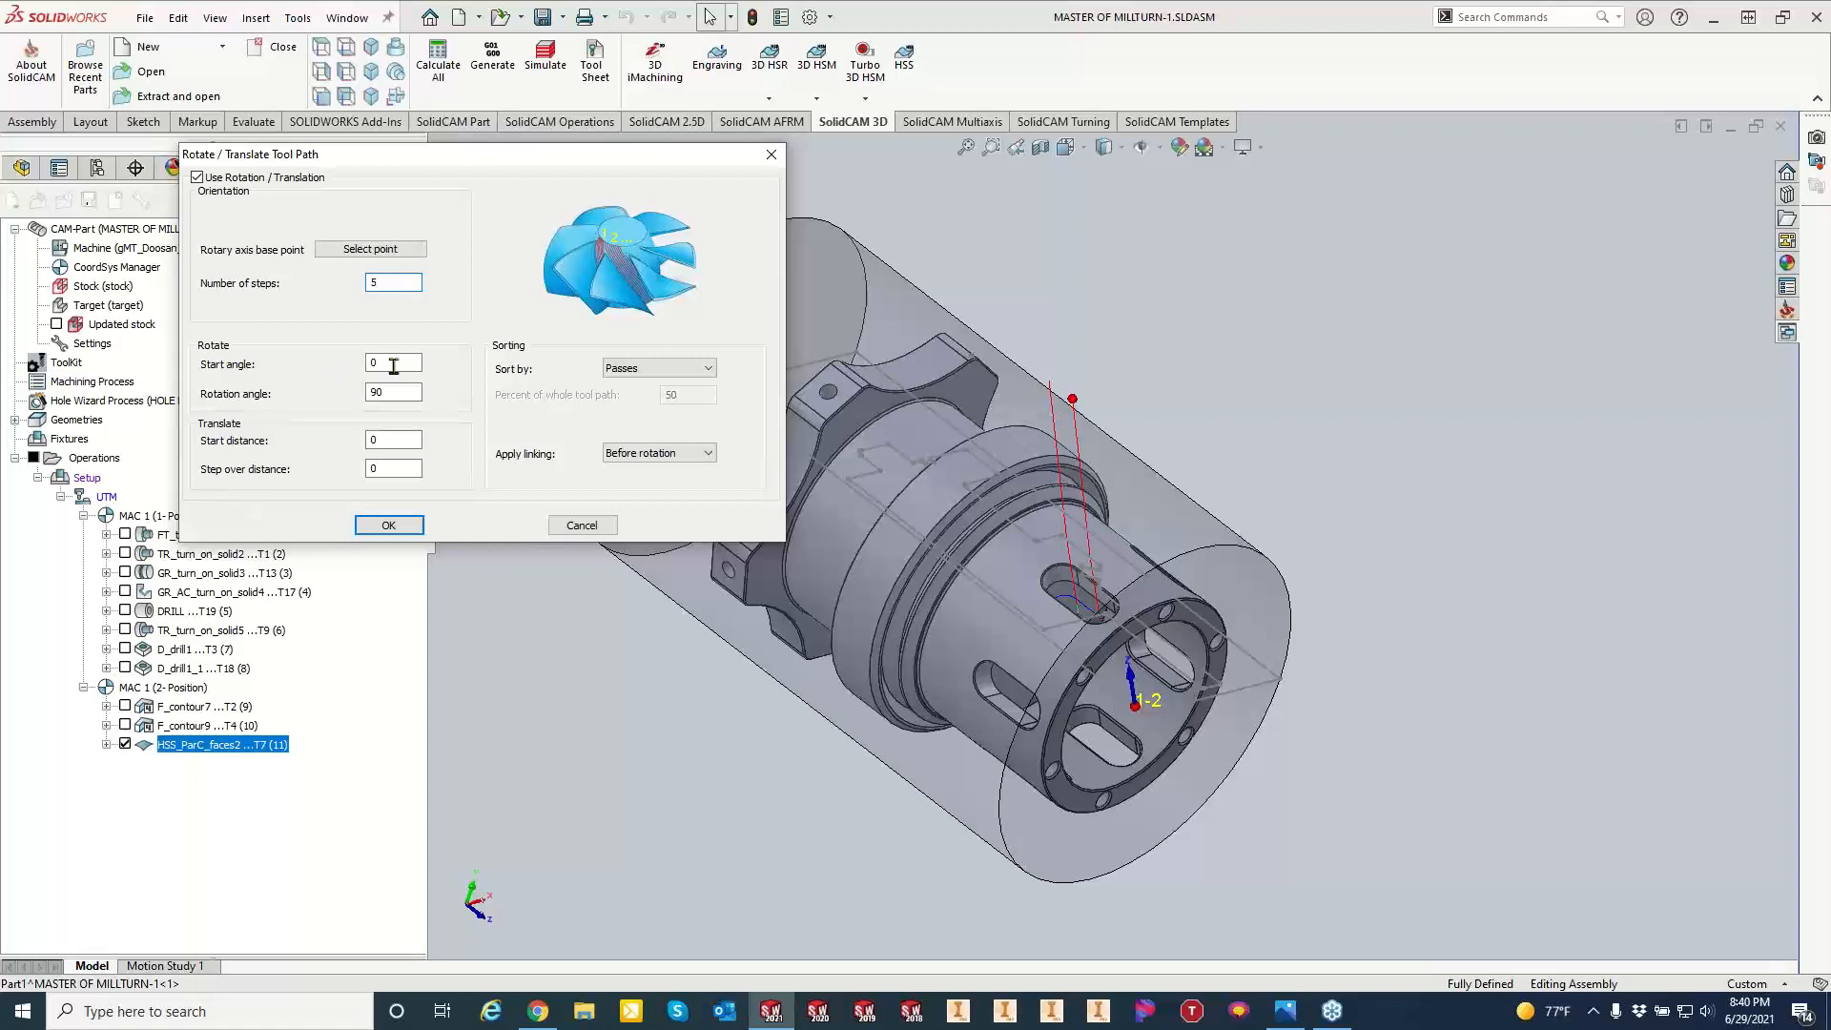
pyautogui.press('Tab')
pyautogui.click(388, 525)
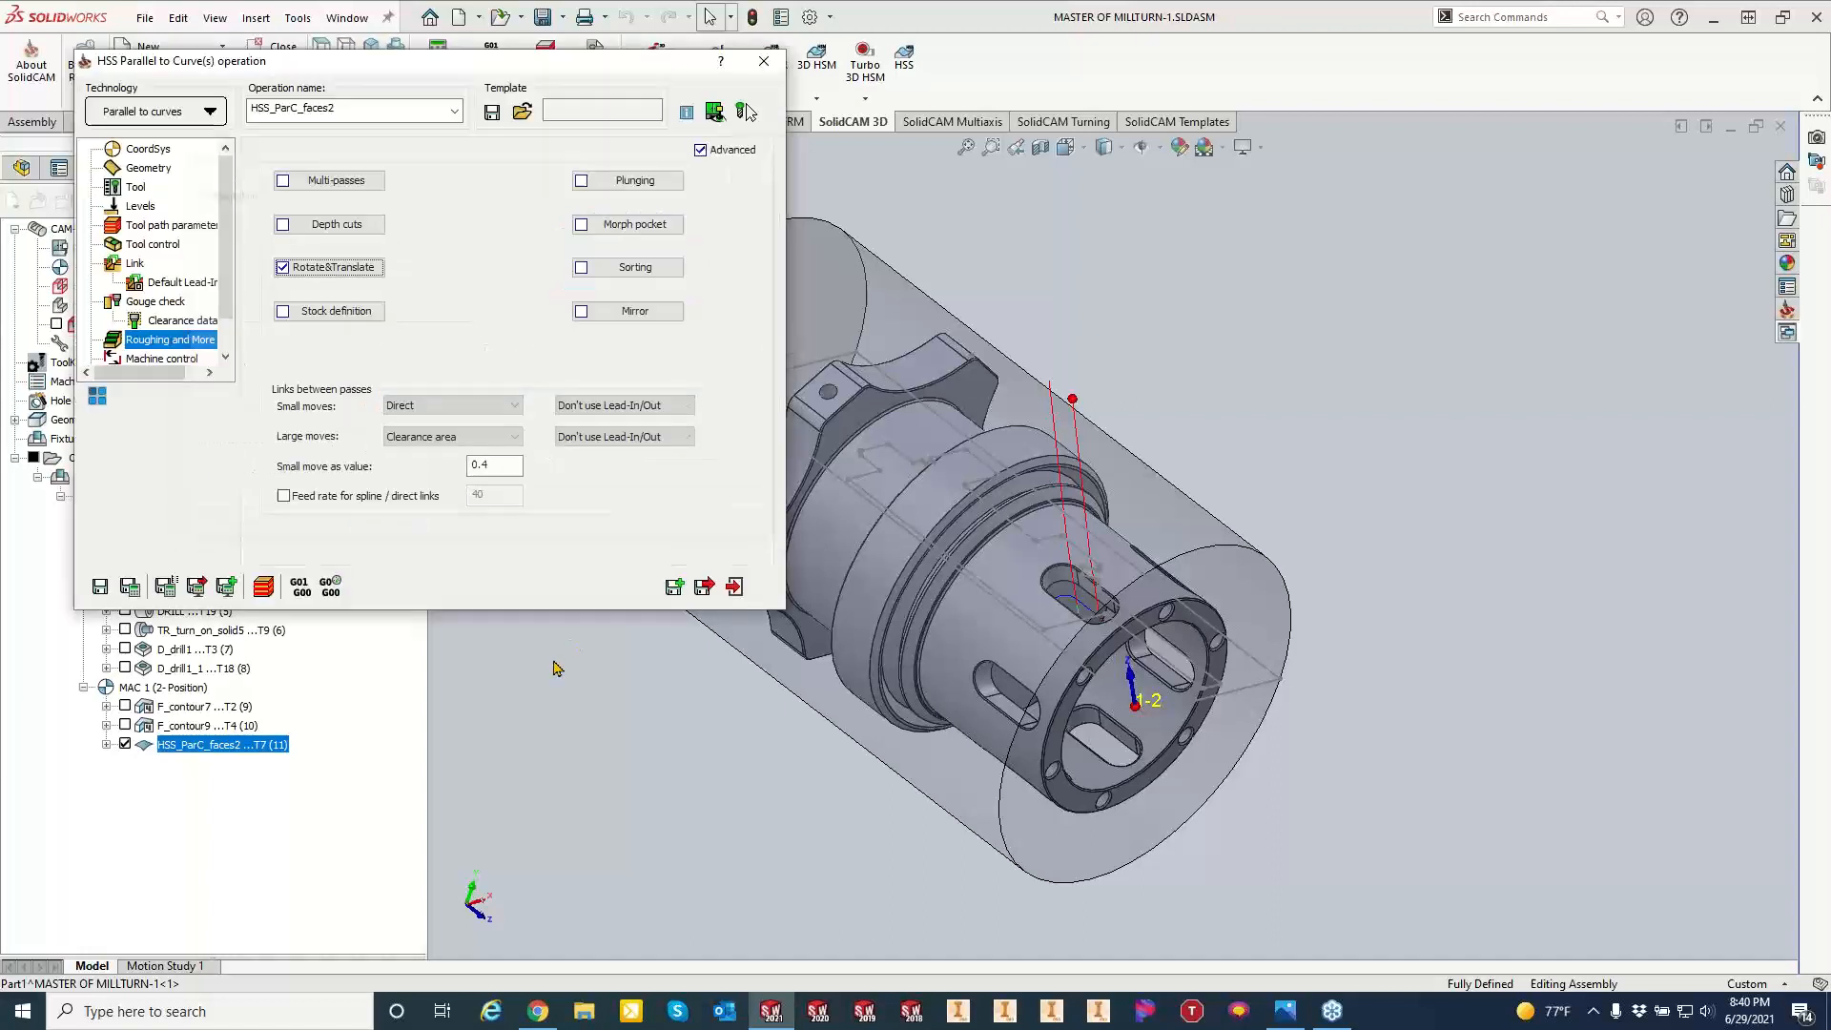
pyautogui.click(130, 585)
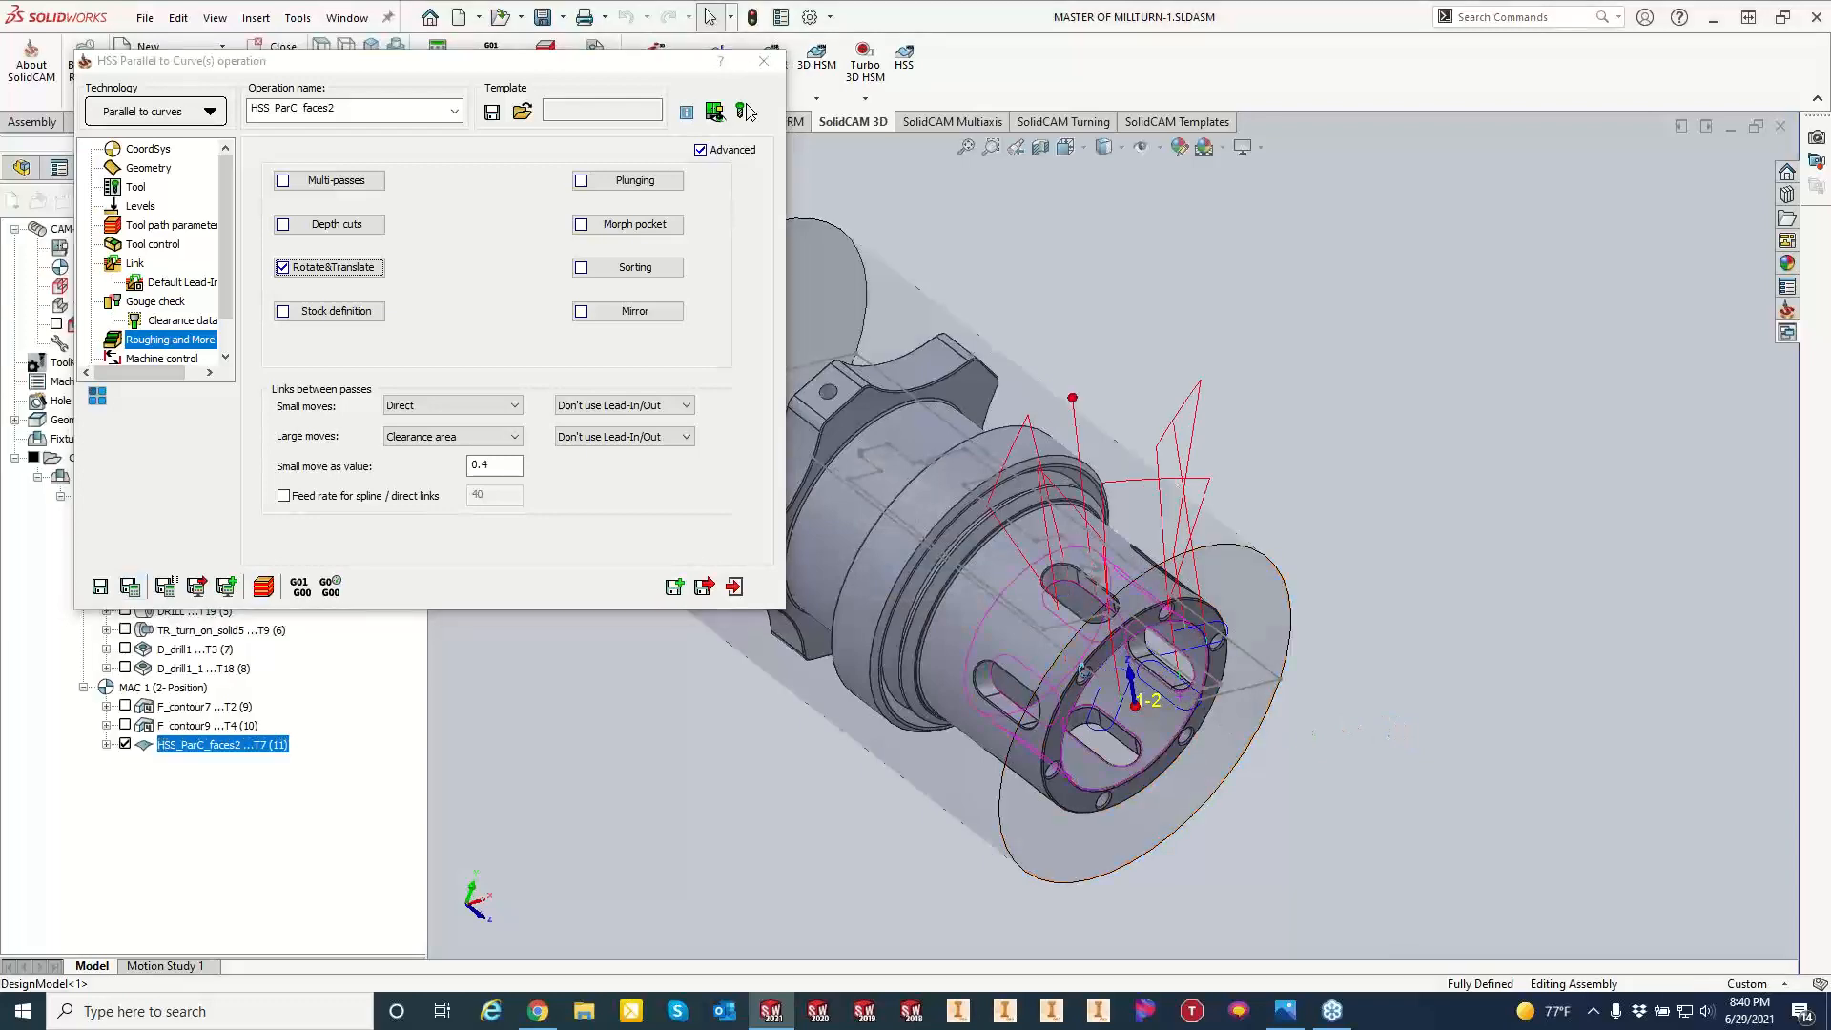
pyautogui.moveTo(1083, 671); pyautogui.dragTo(1209, 674, button='middle')
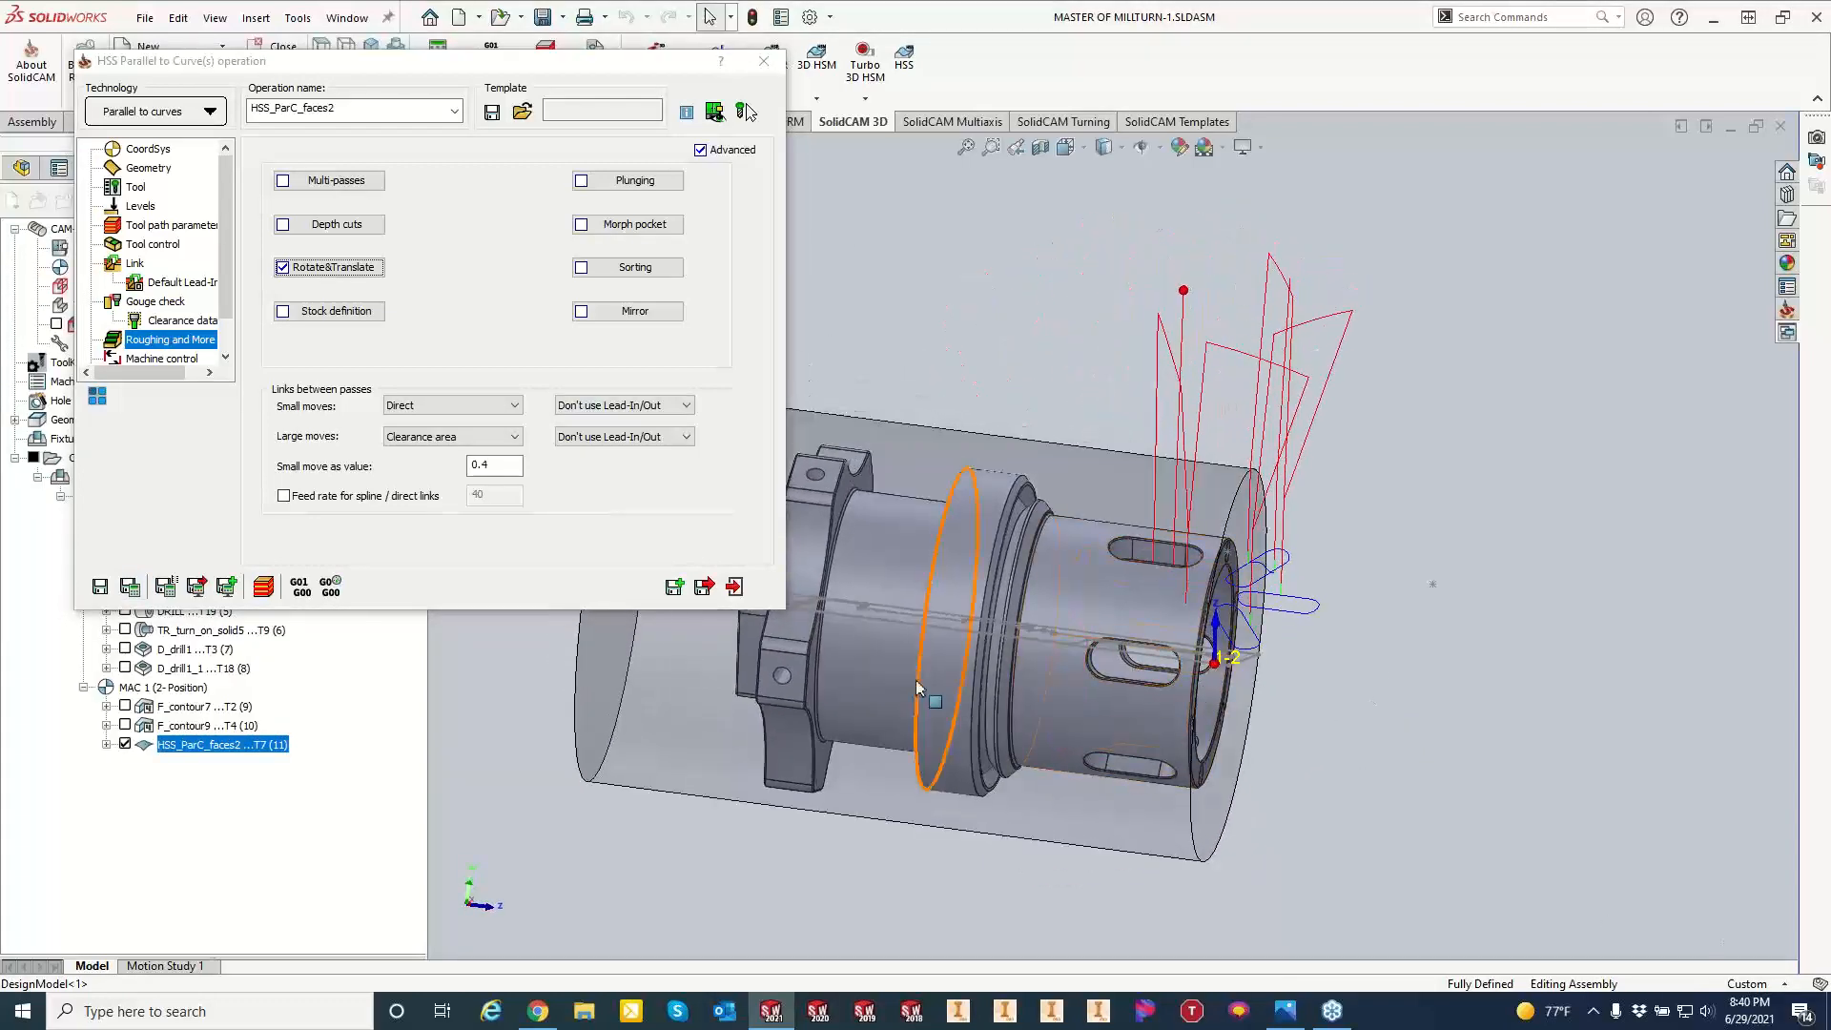
# Accept X 0, Y 0, Z 0 as the rotary axis base point of the tool path rotation and recalculate the operation.
pyautogui.click(356, 270)
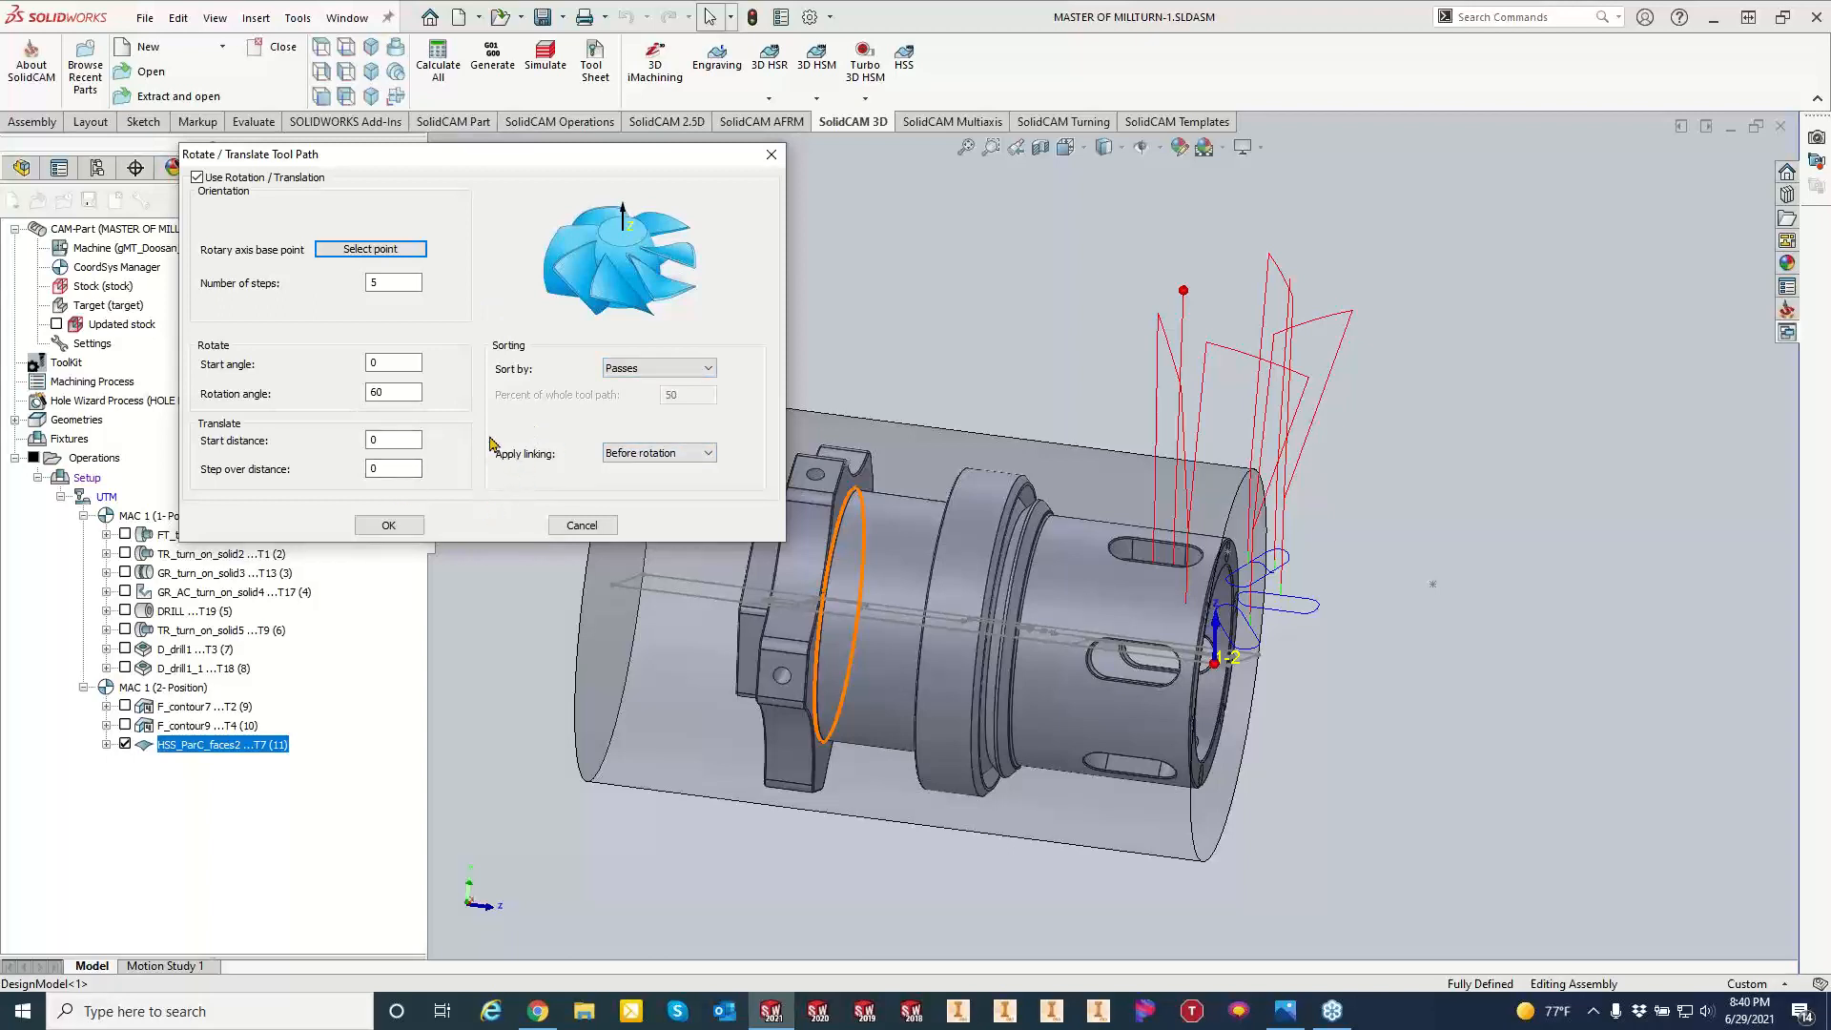
pyautogui.click(364, 249)
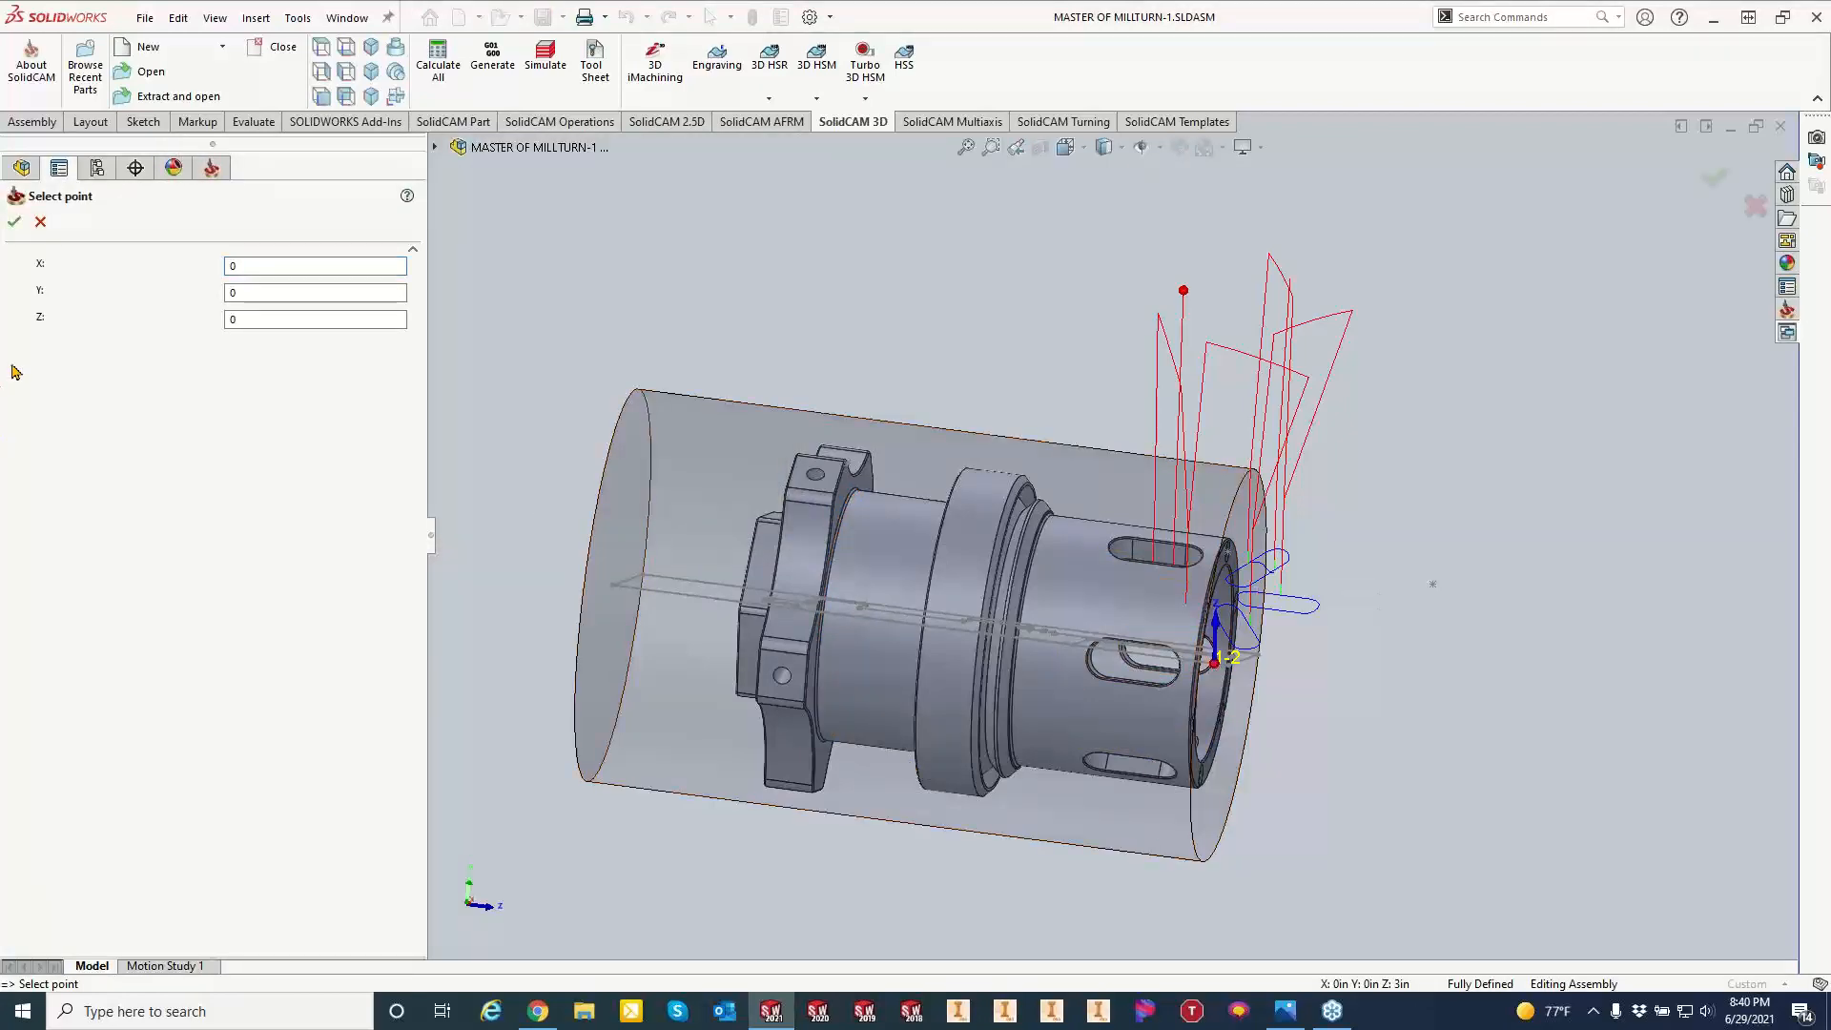
pyautogui.click(15, 221)
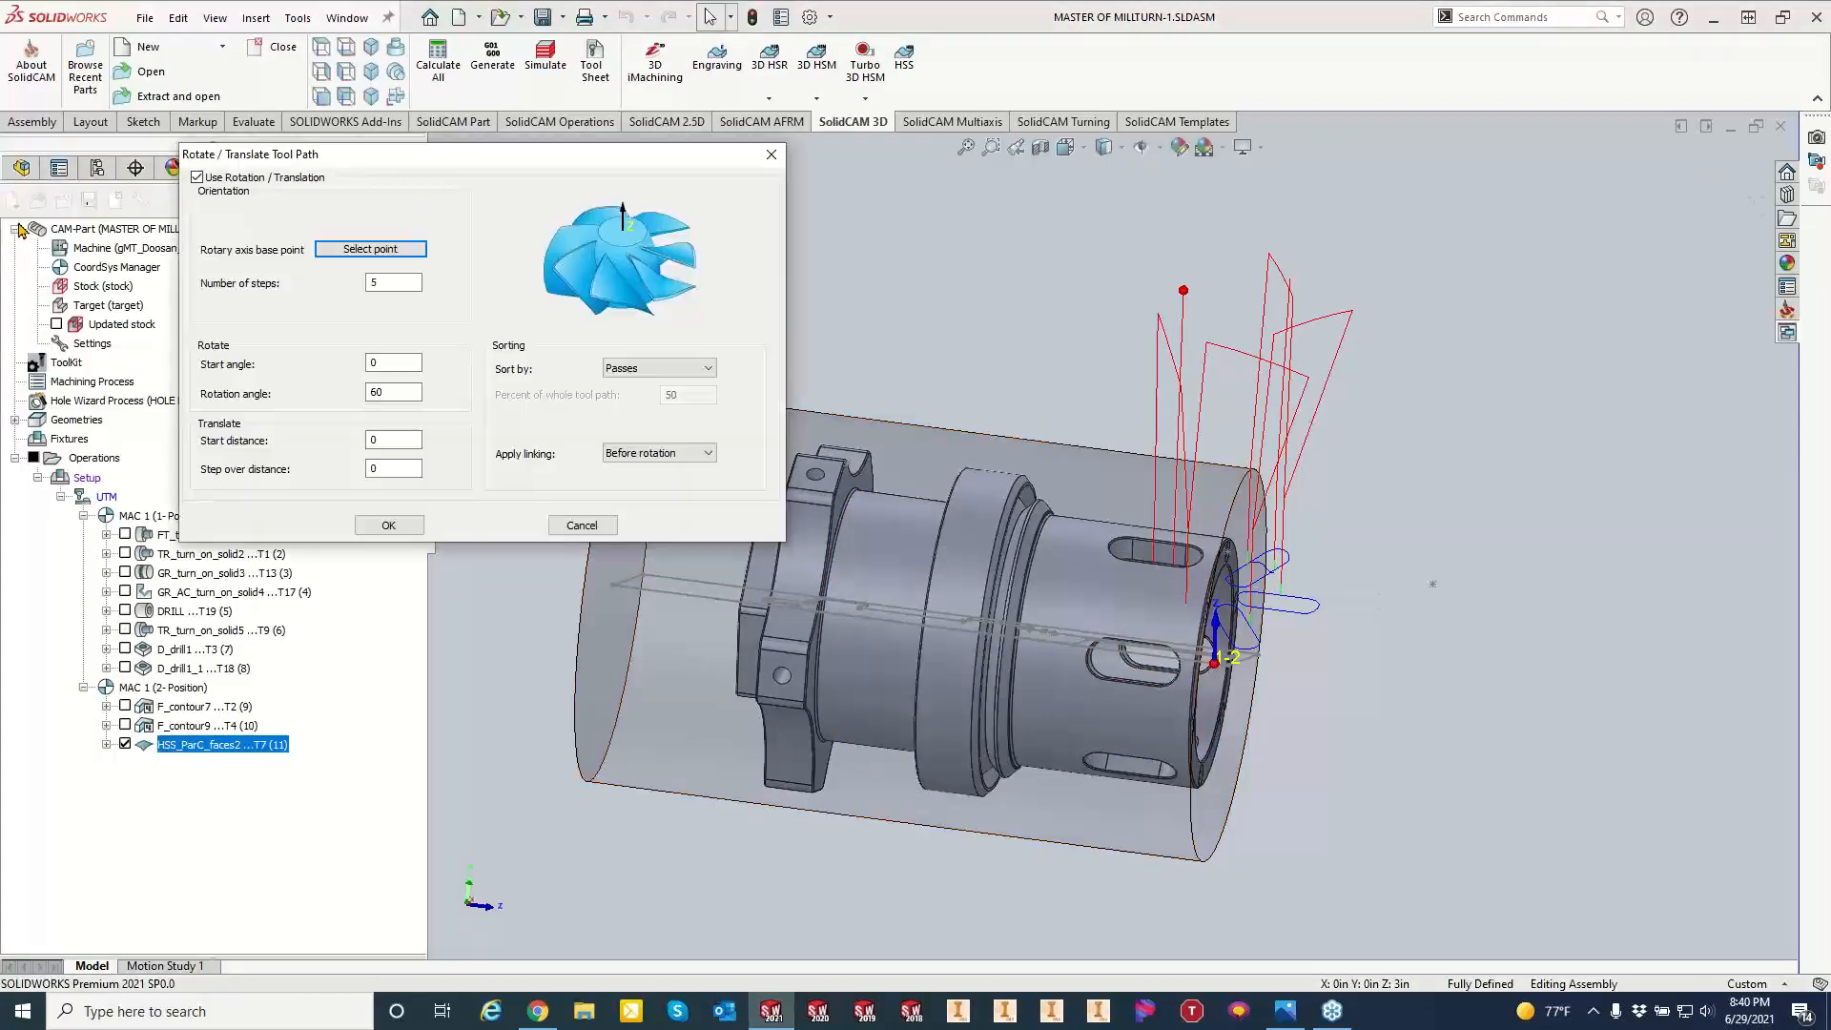
pyautogui.click(387, 525)
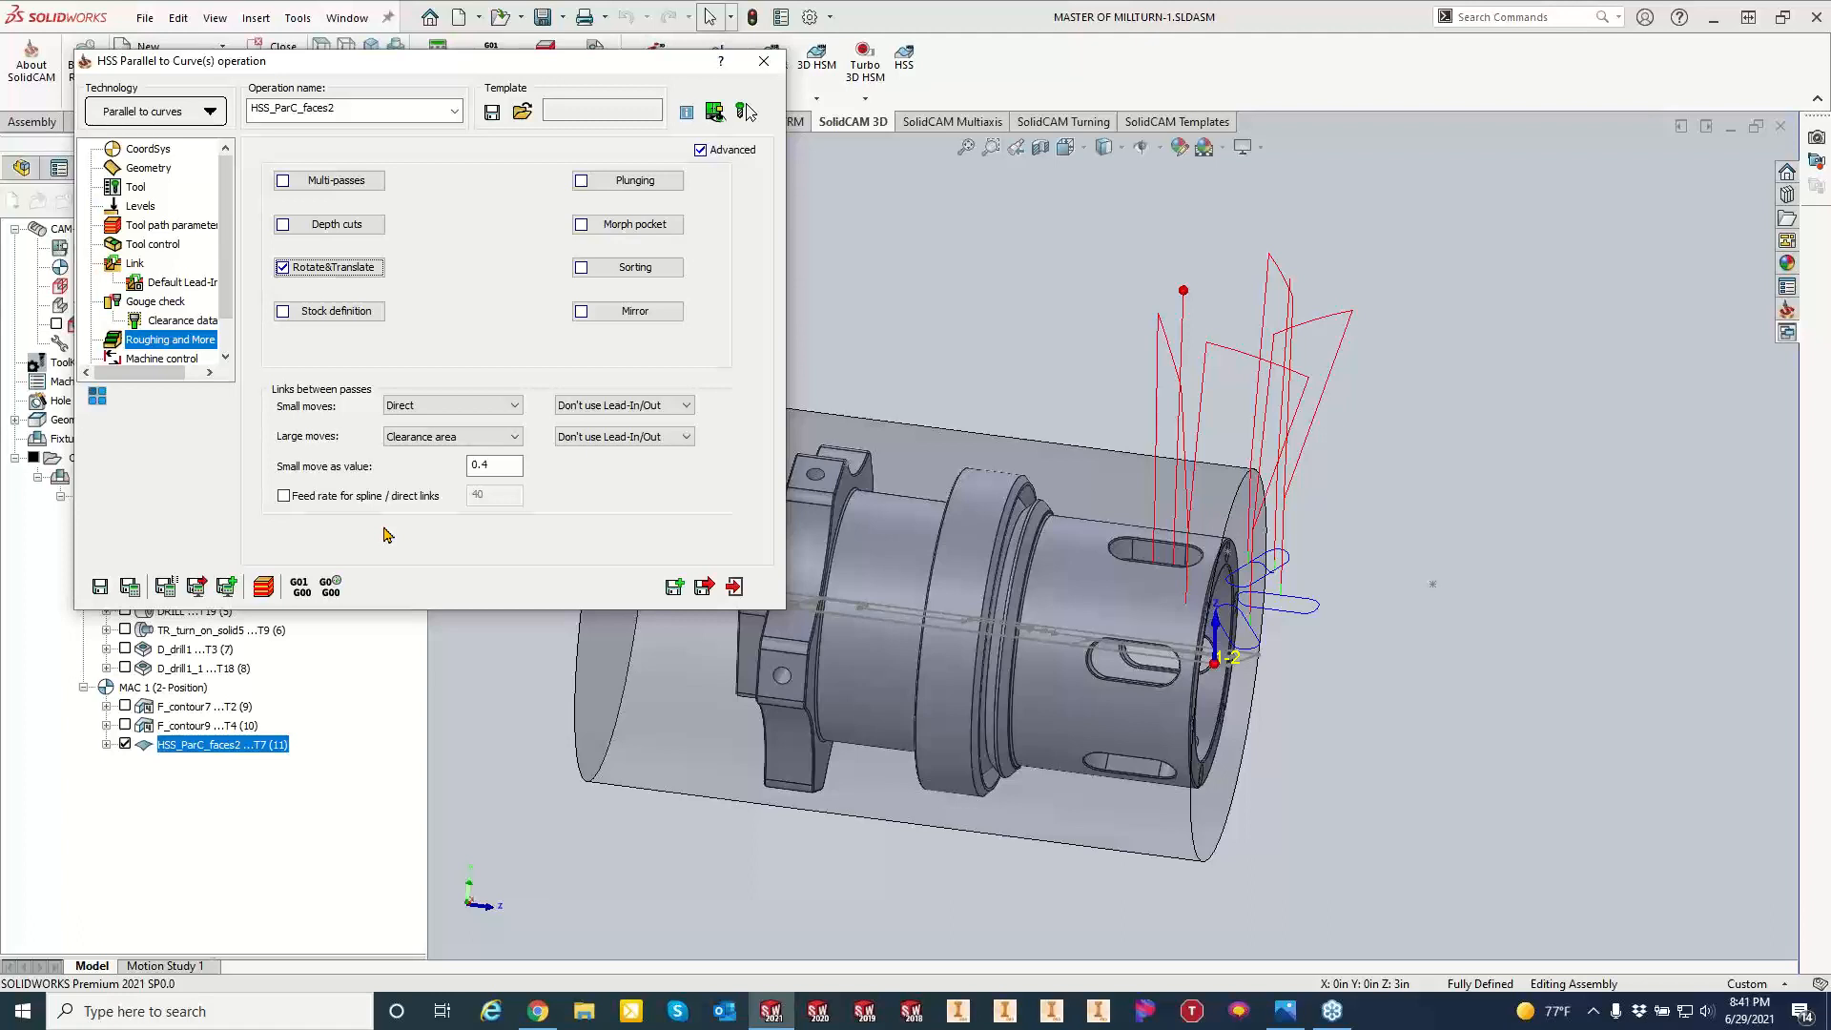
pyautogui.click(130, 587)
pyautogui.click(890, 829)
# Turn off the Rotate & Translate option of the HSS operation.
pyautogui.click(283, 268)
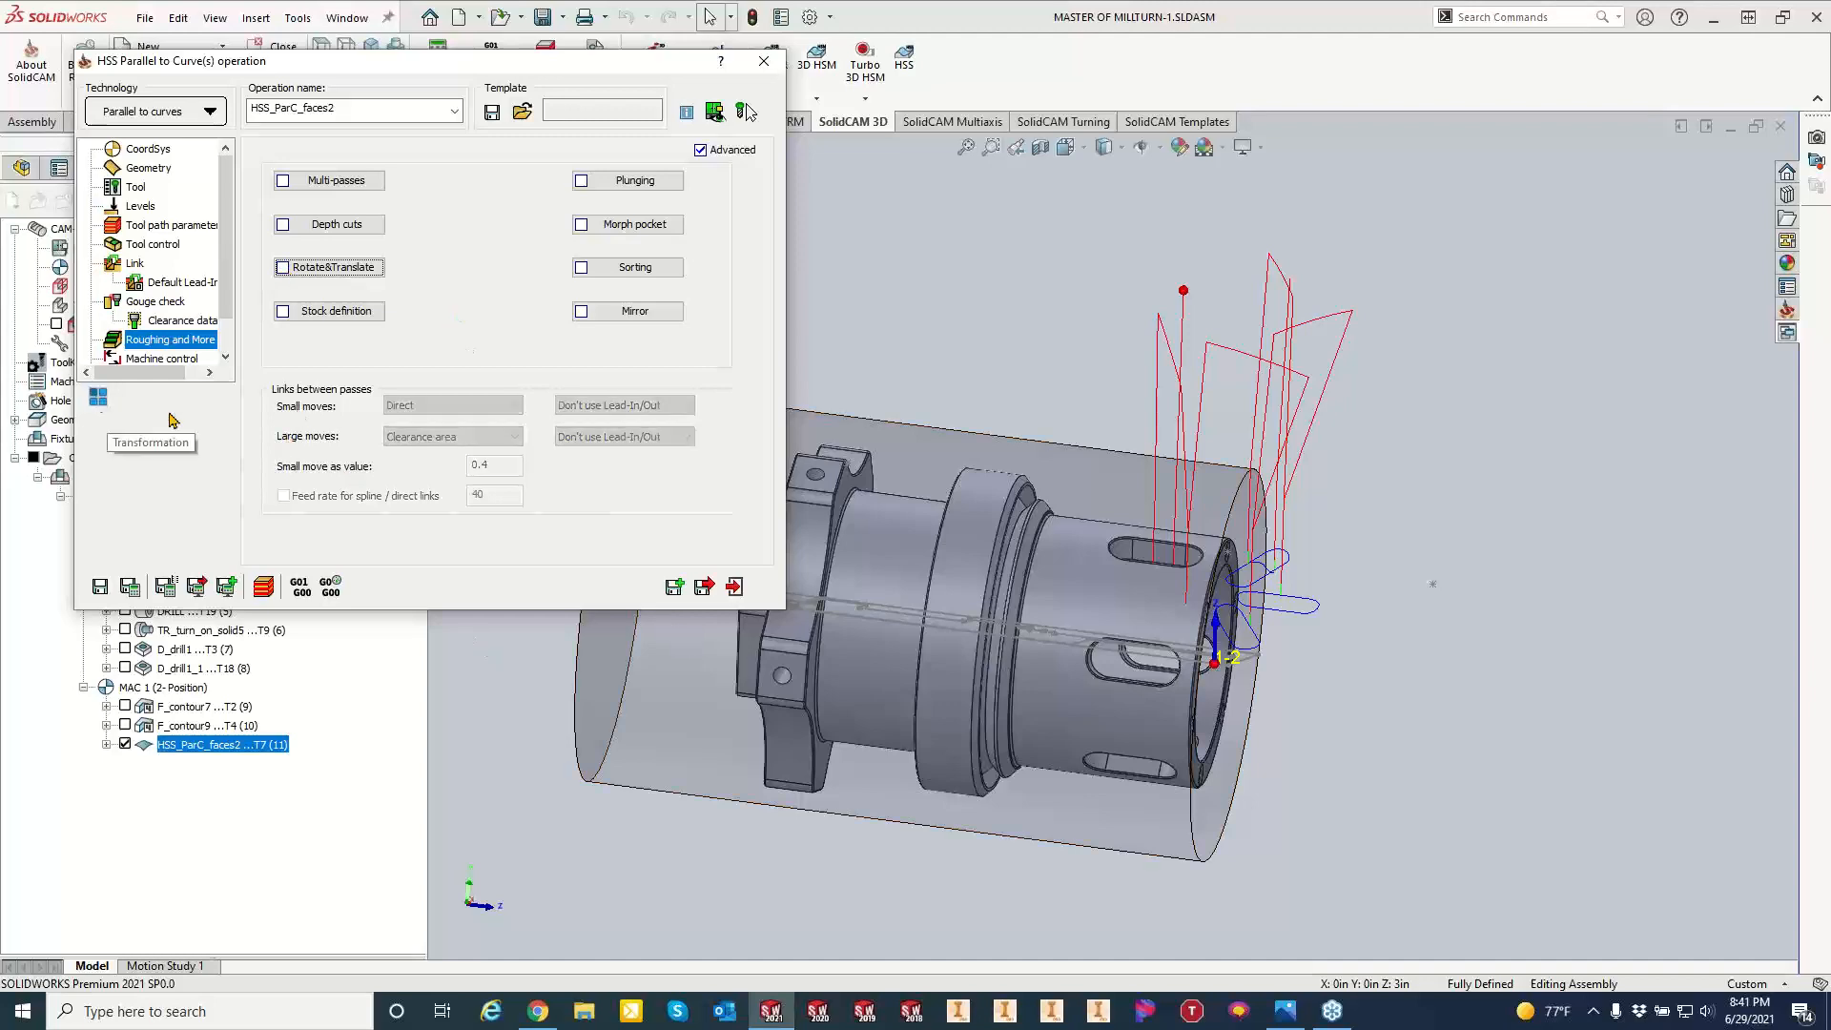
pyautogui.click(98, 397)
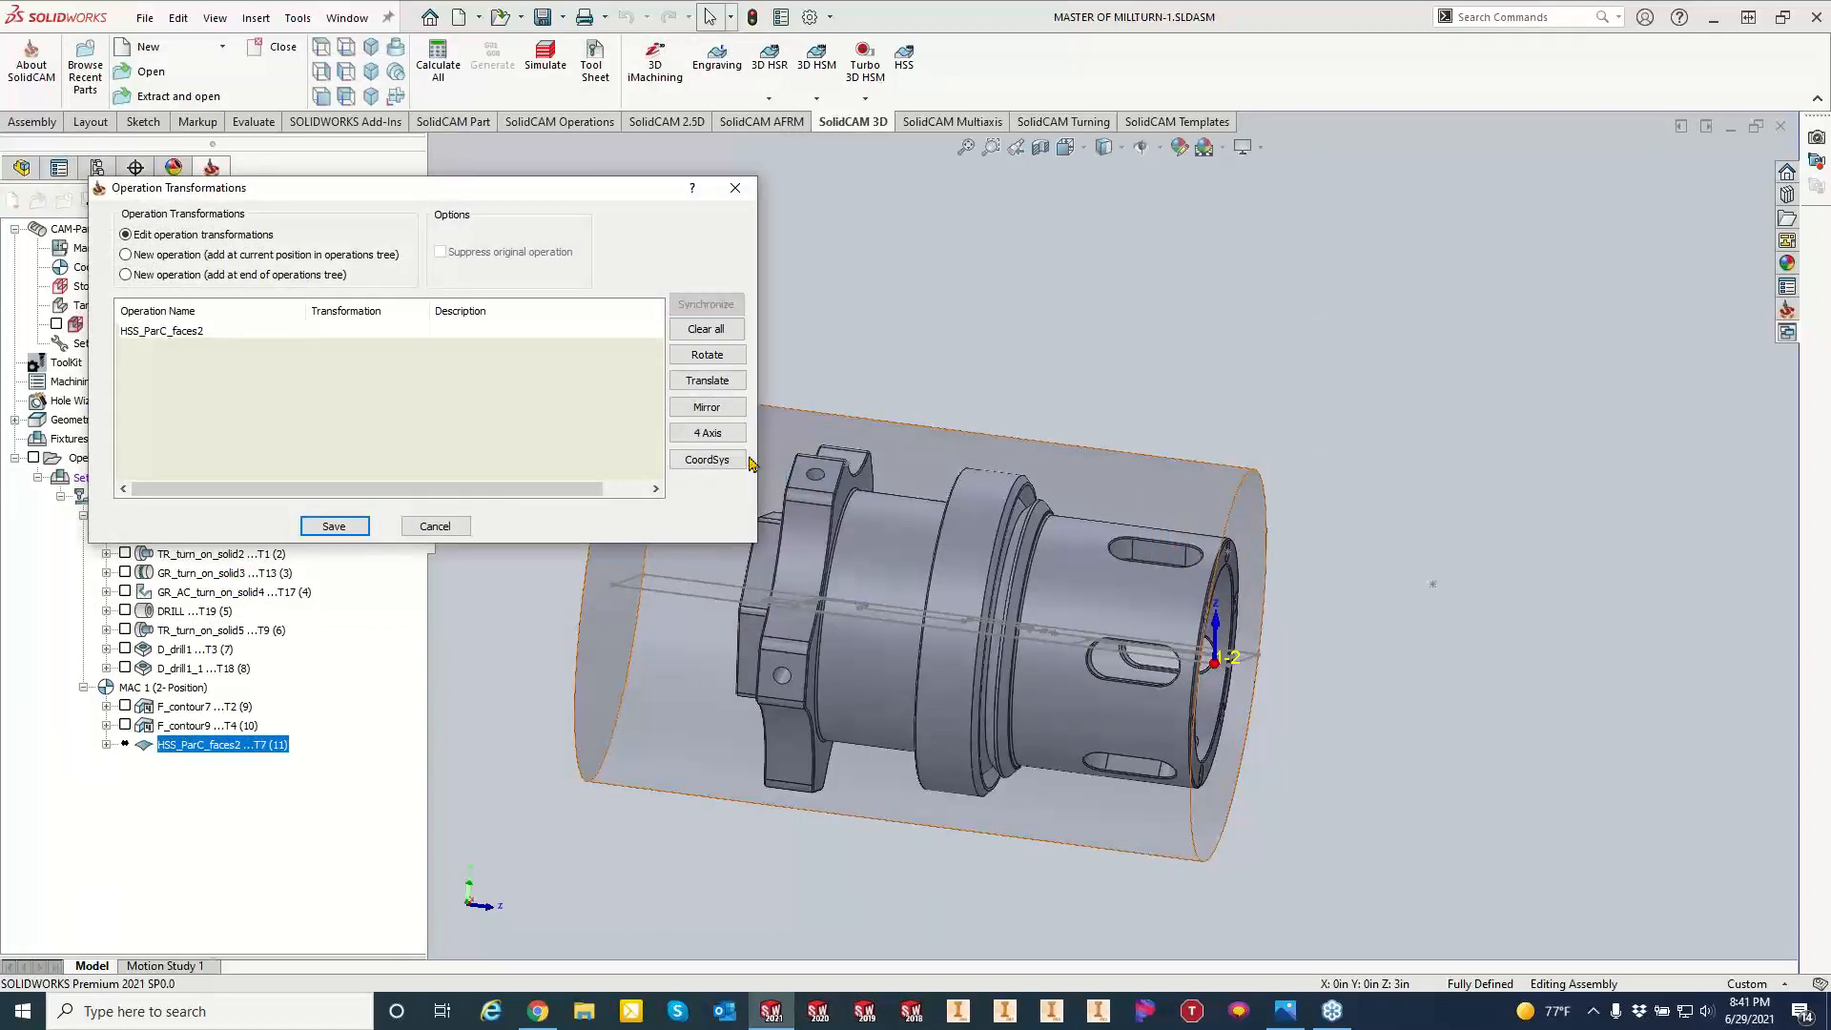
pyautogui.click(724, 434)
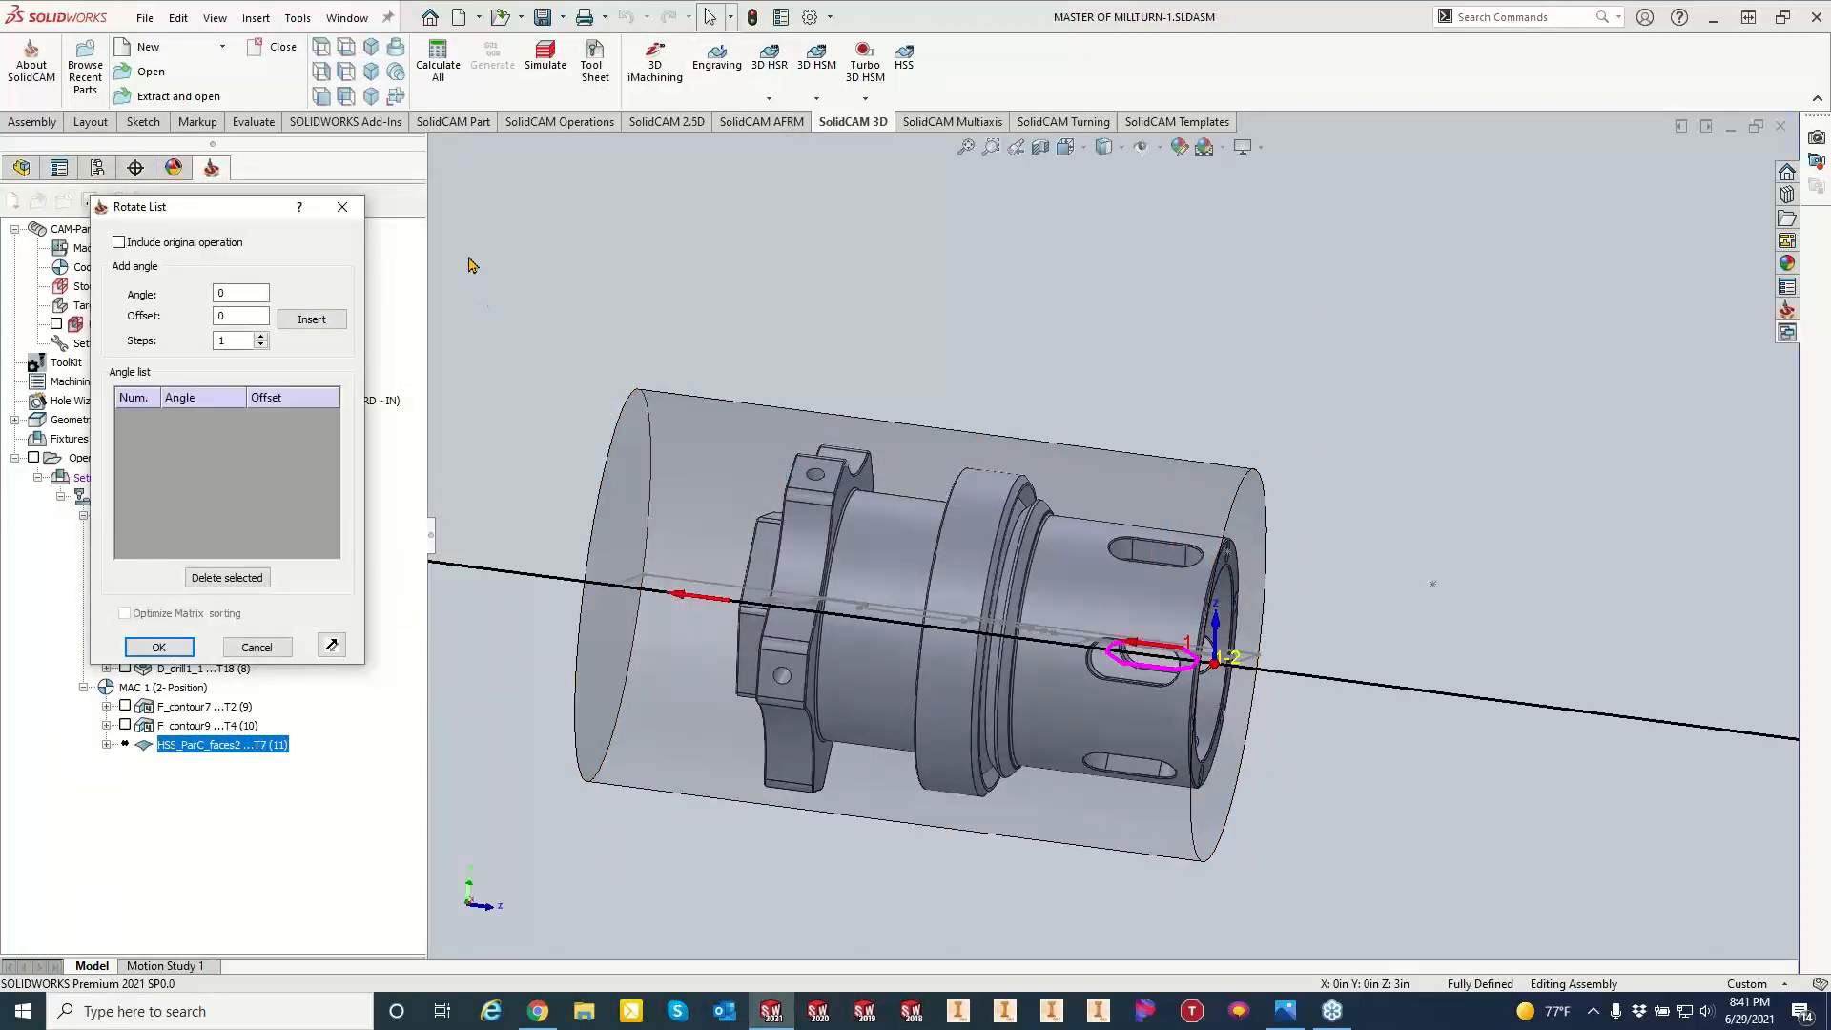
pyautogui.click(119, 242)
pyautogui.click(313, 320)
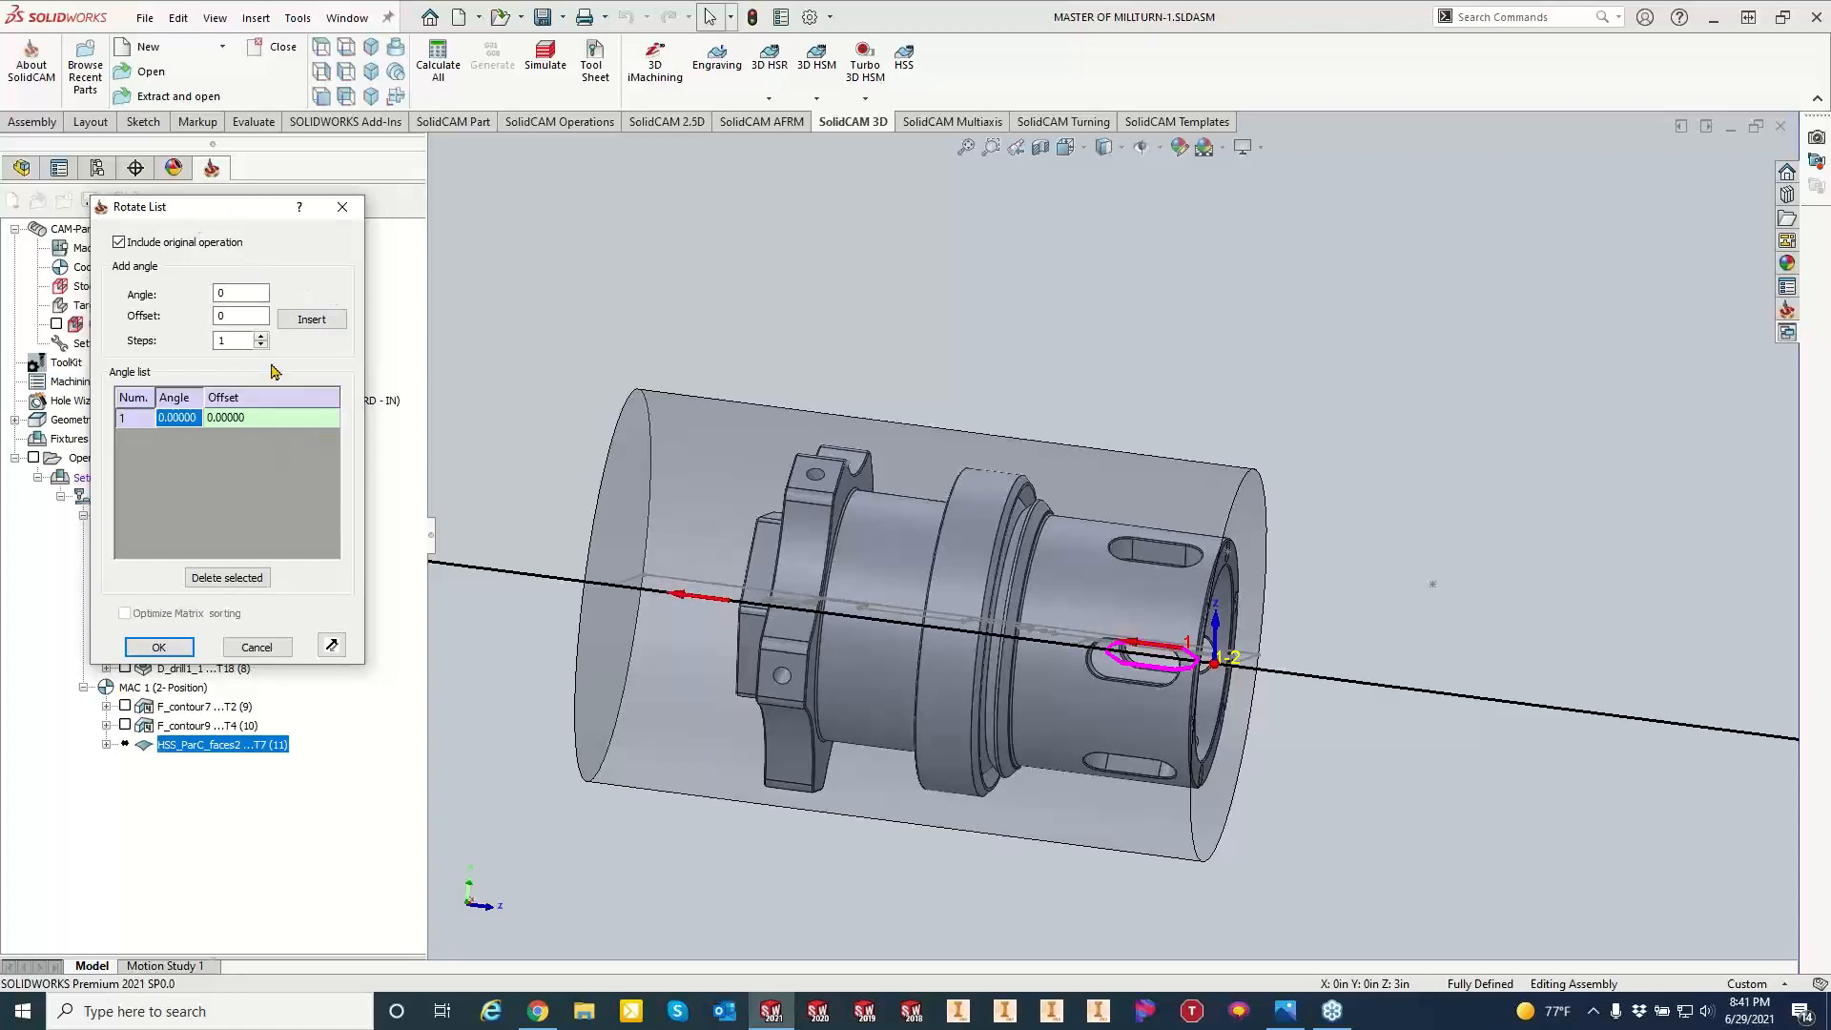
pyautogui.click(247, 294)
pyautogui.moveTo(255, 292); pyautogui.dragTo(83, 274)
pyautogui.click(312, 320)
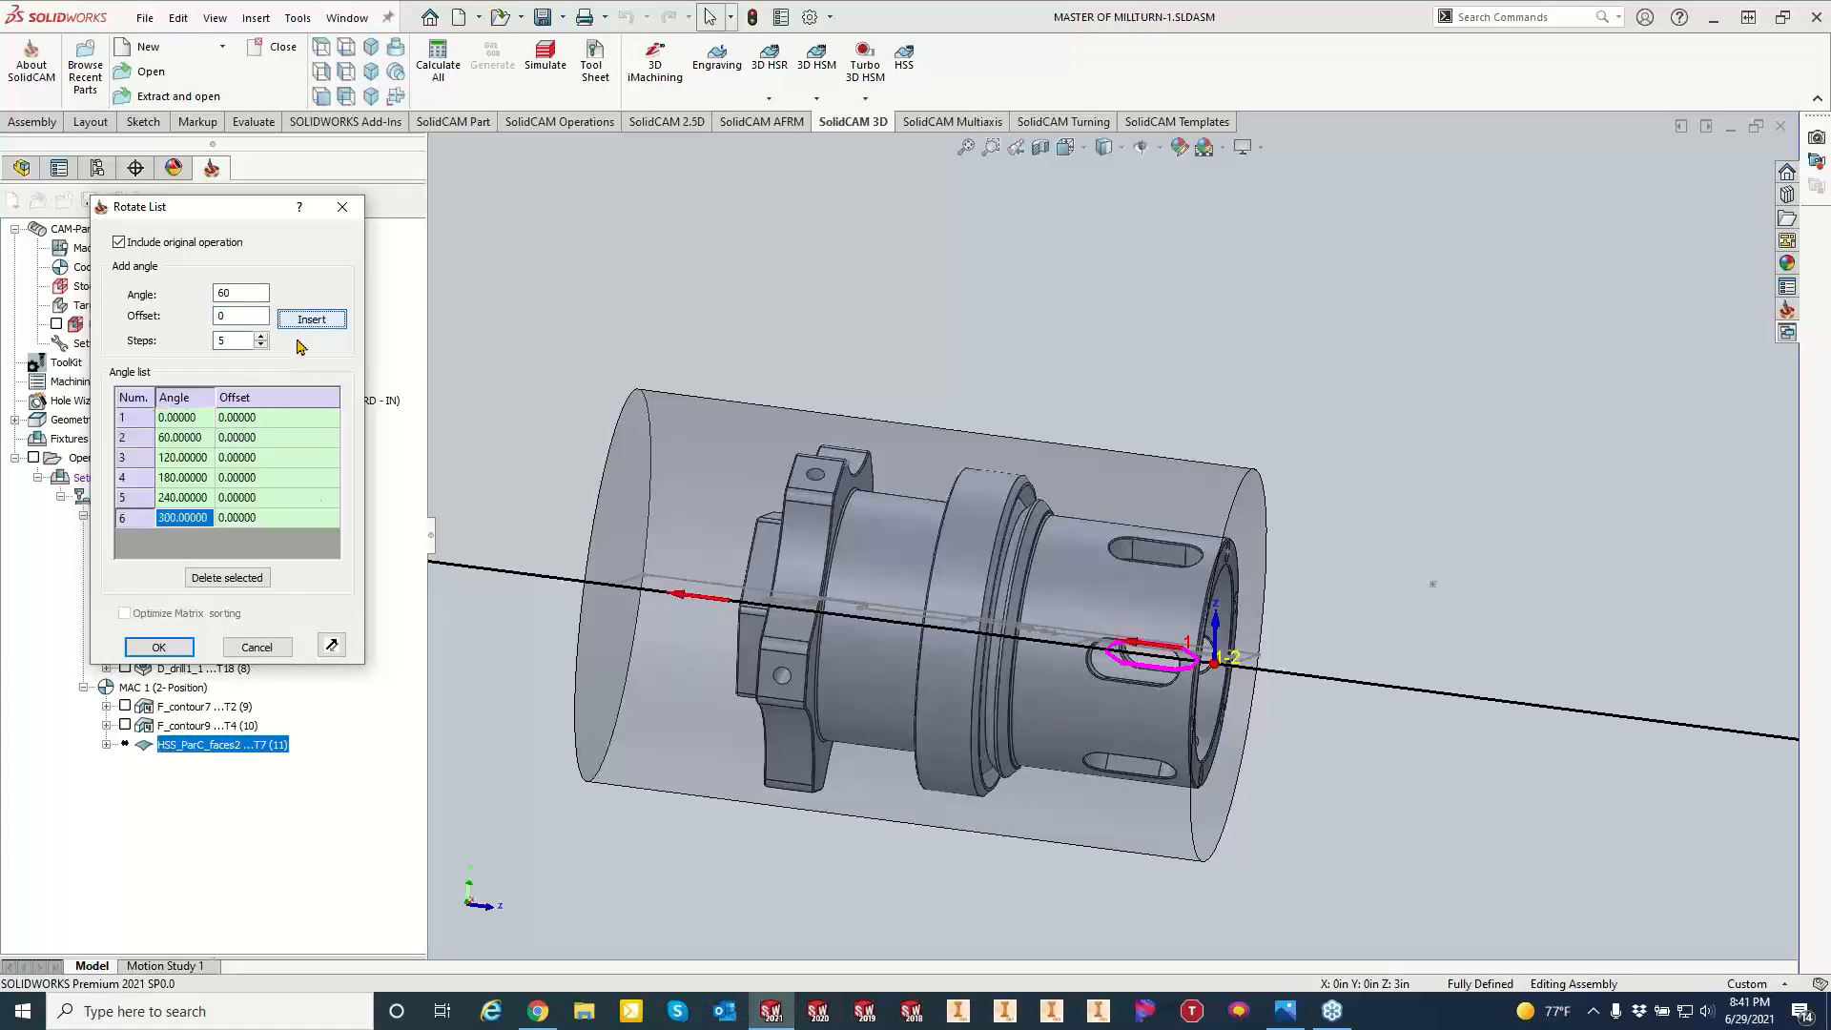
pyautogui.click(332, 646)
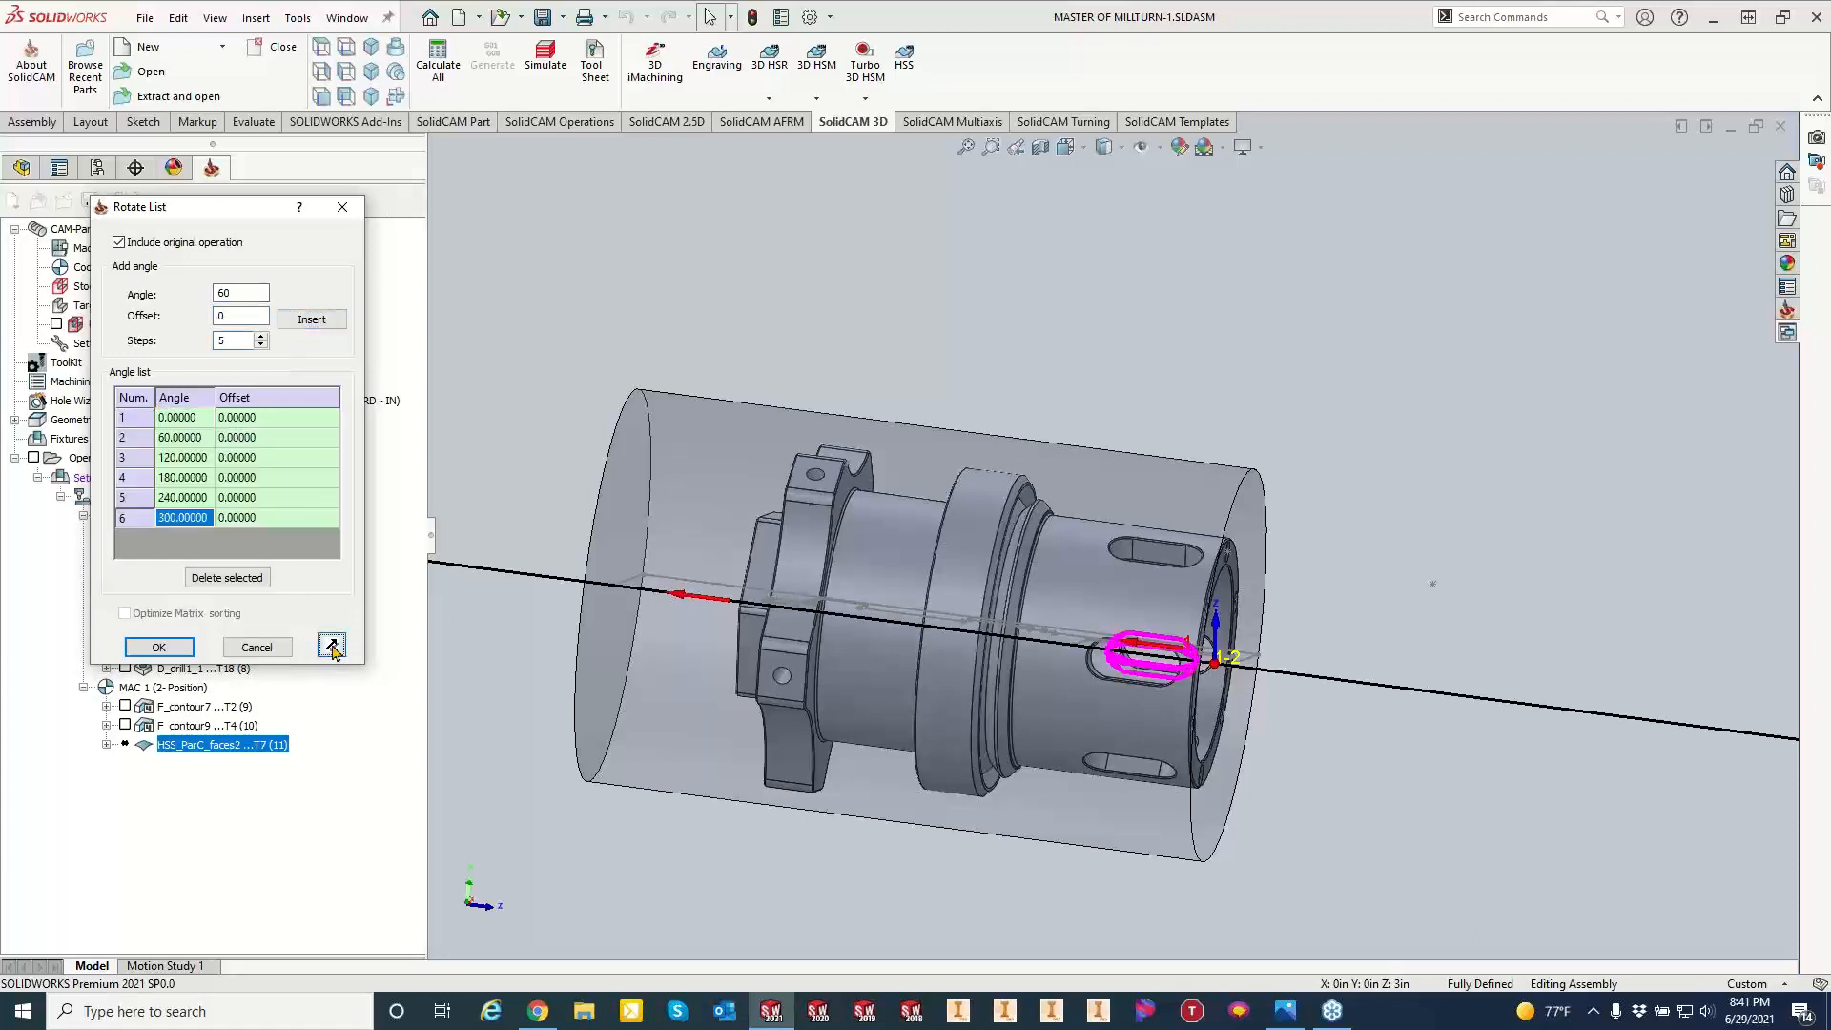
pyautogui.click(235, 652)
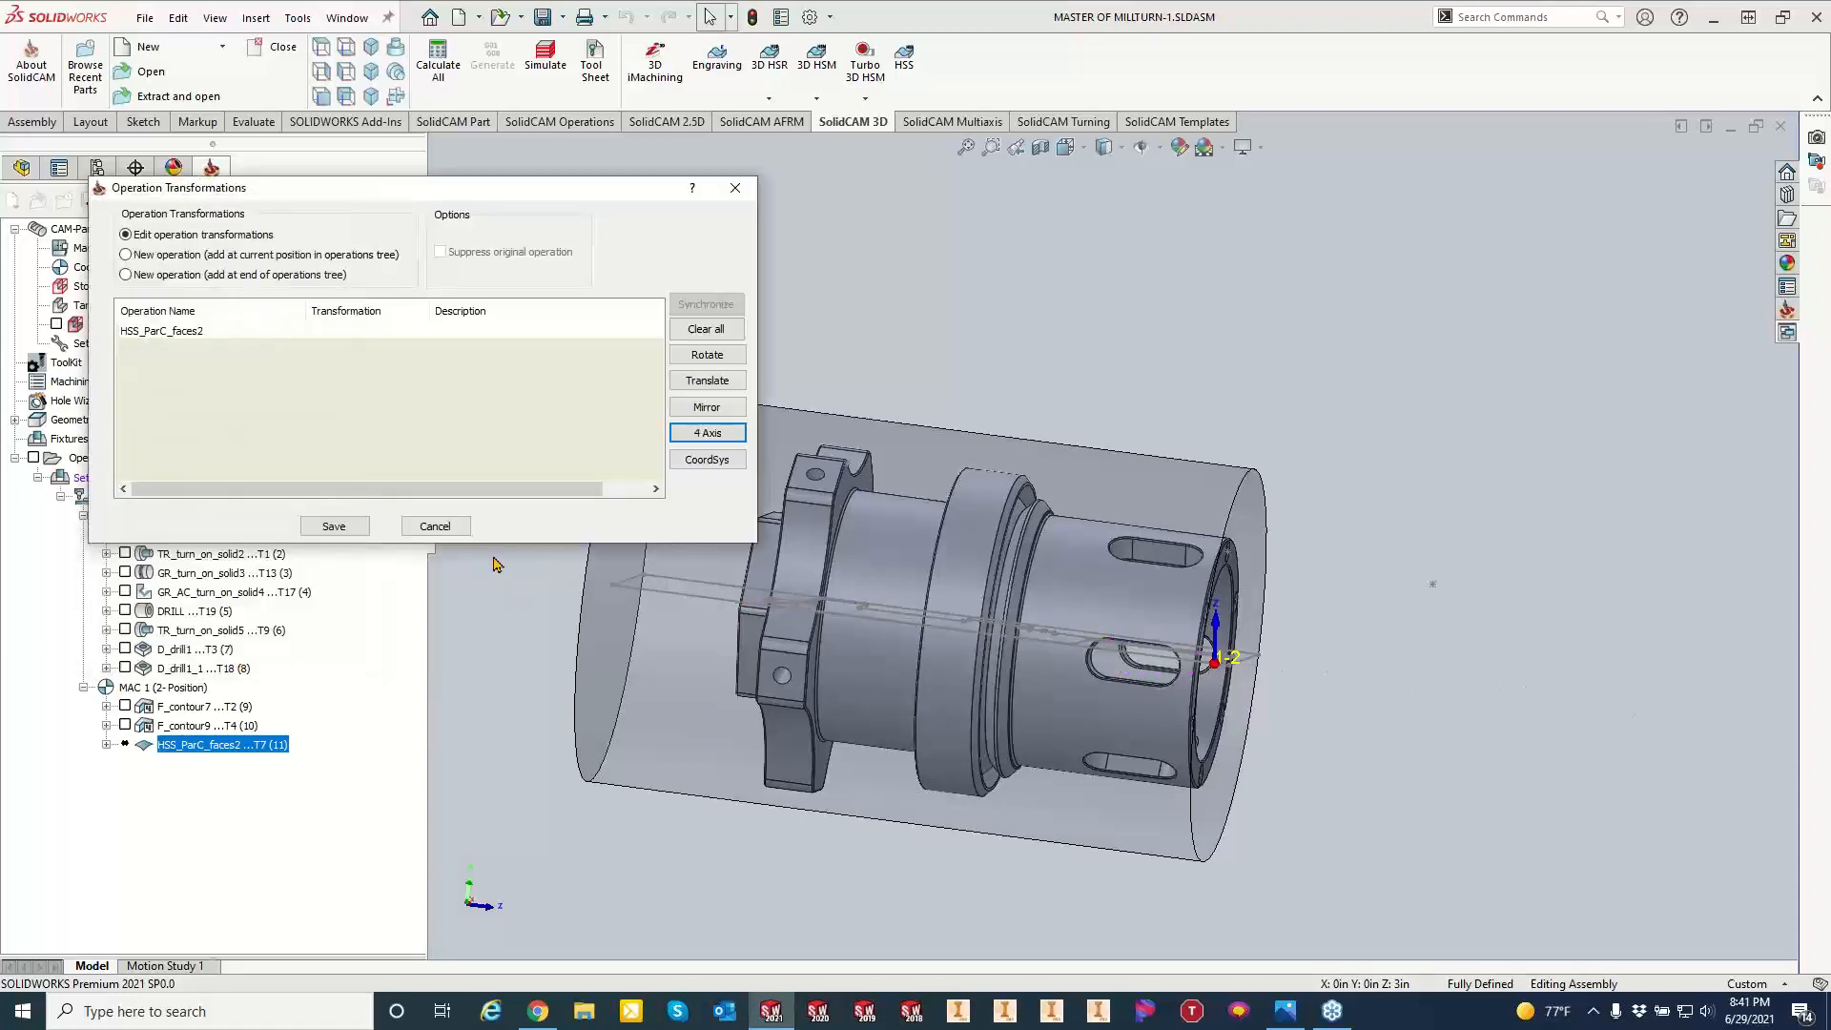
# Examine the coordinate-system, translation-list and translation-matrix options for transforming the operation, view the part from its front, and leave the transformations.
pyautogui.click(706, 459)
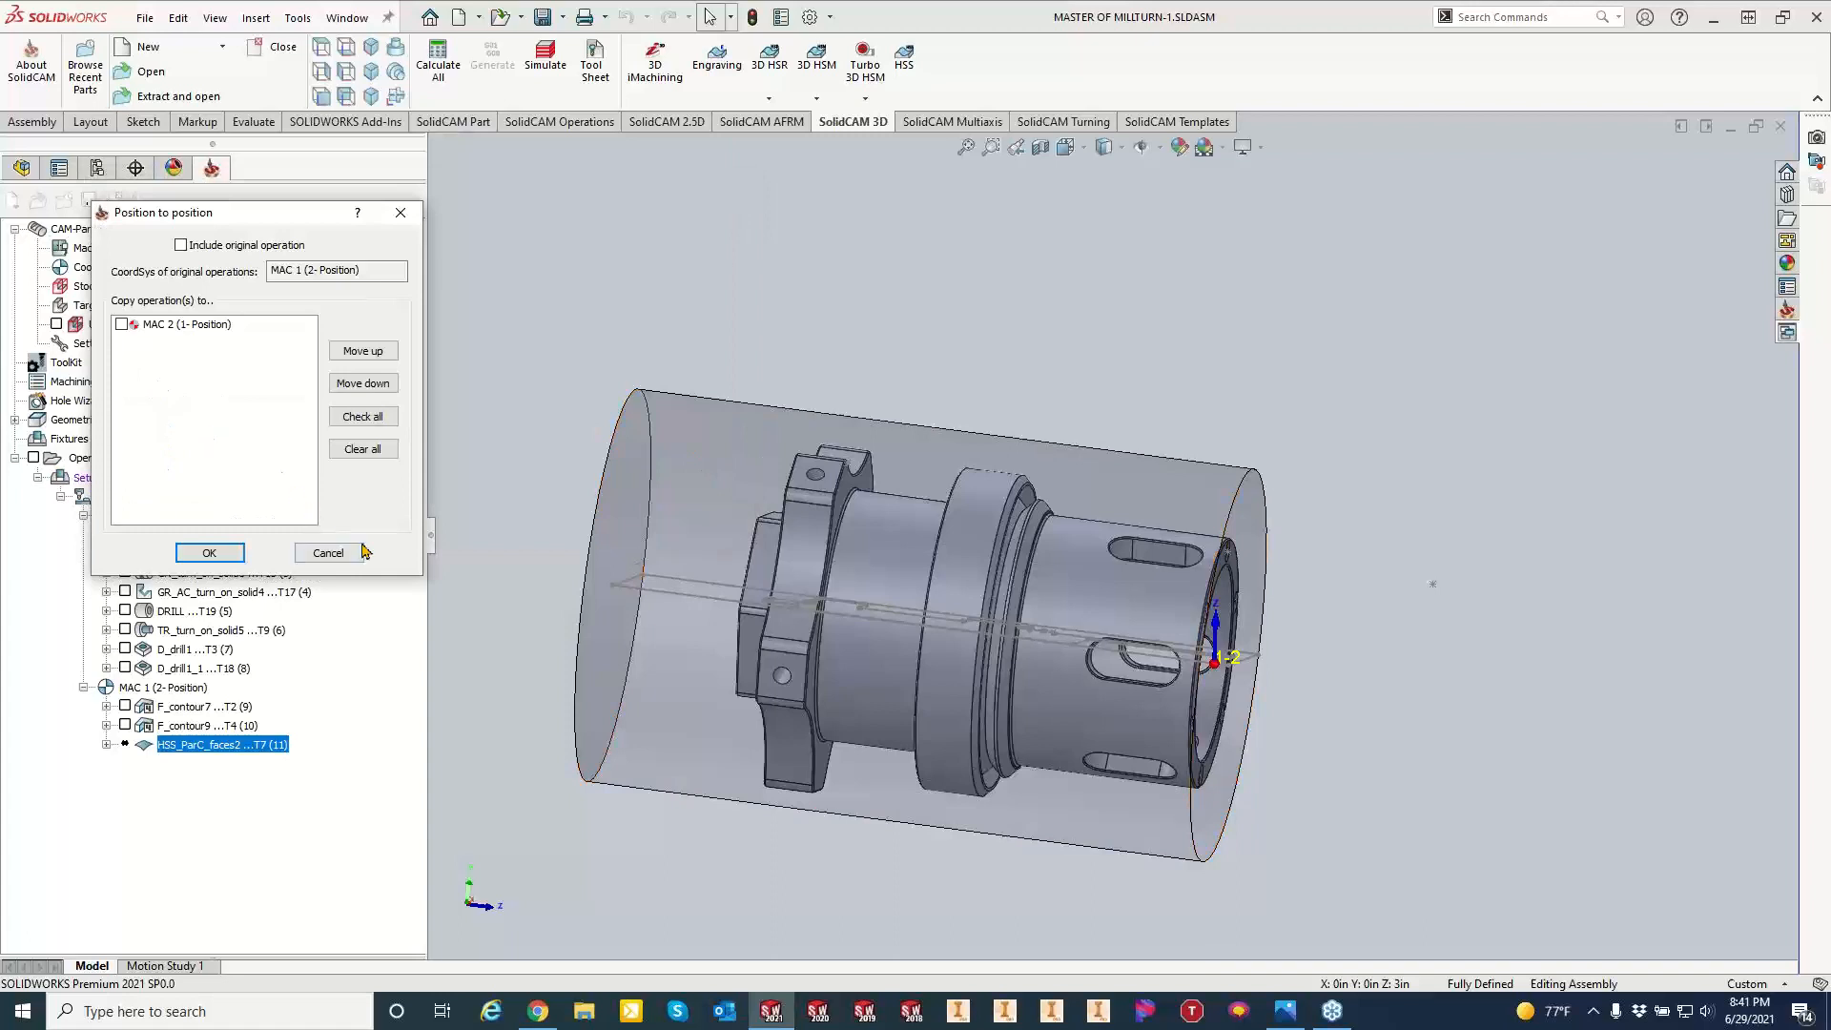
pyautogui.click(328, 552)
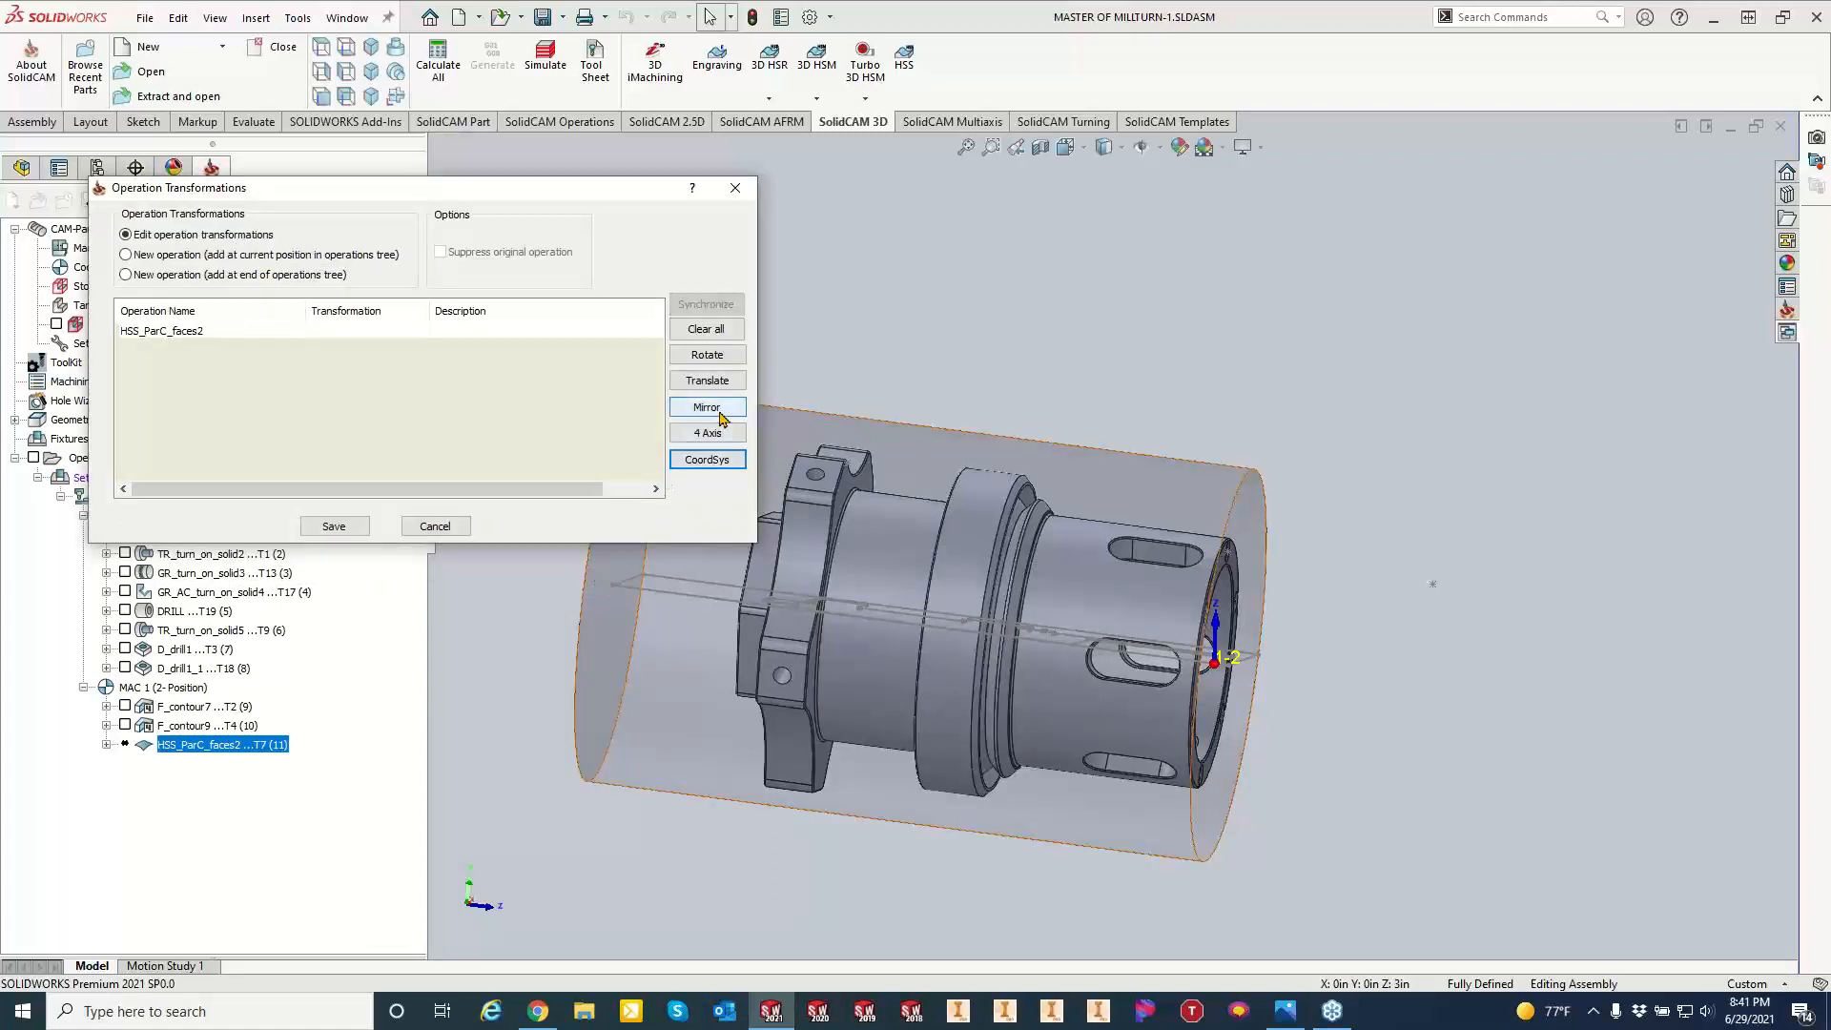
pyautogui.click(707, 381)
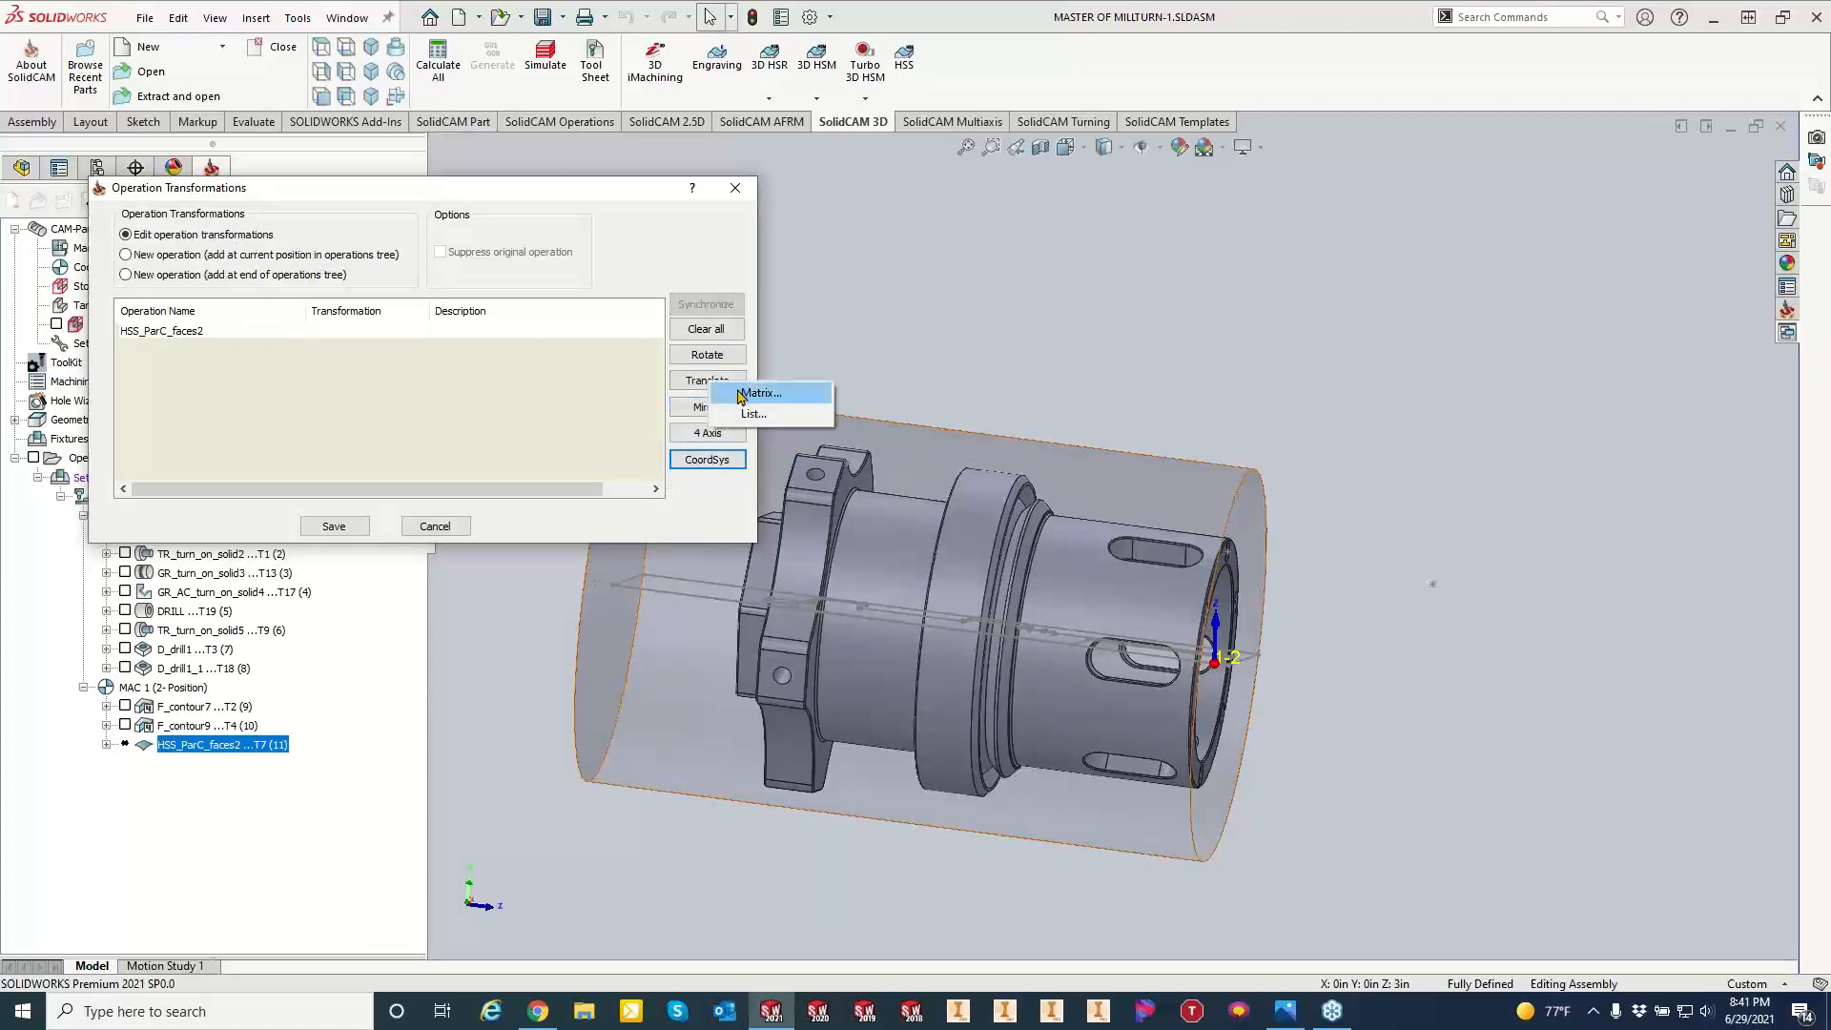
pyautogui.click(754, 416)
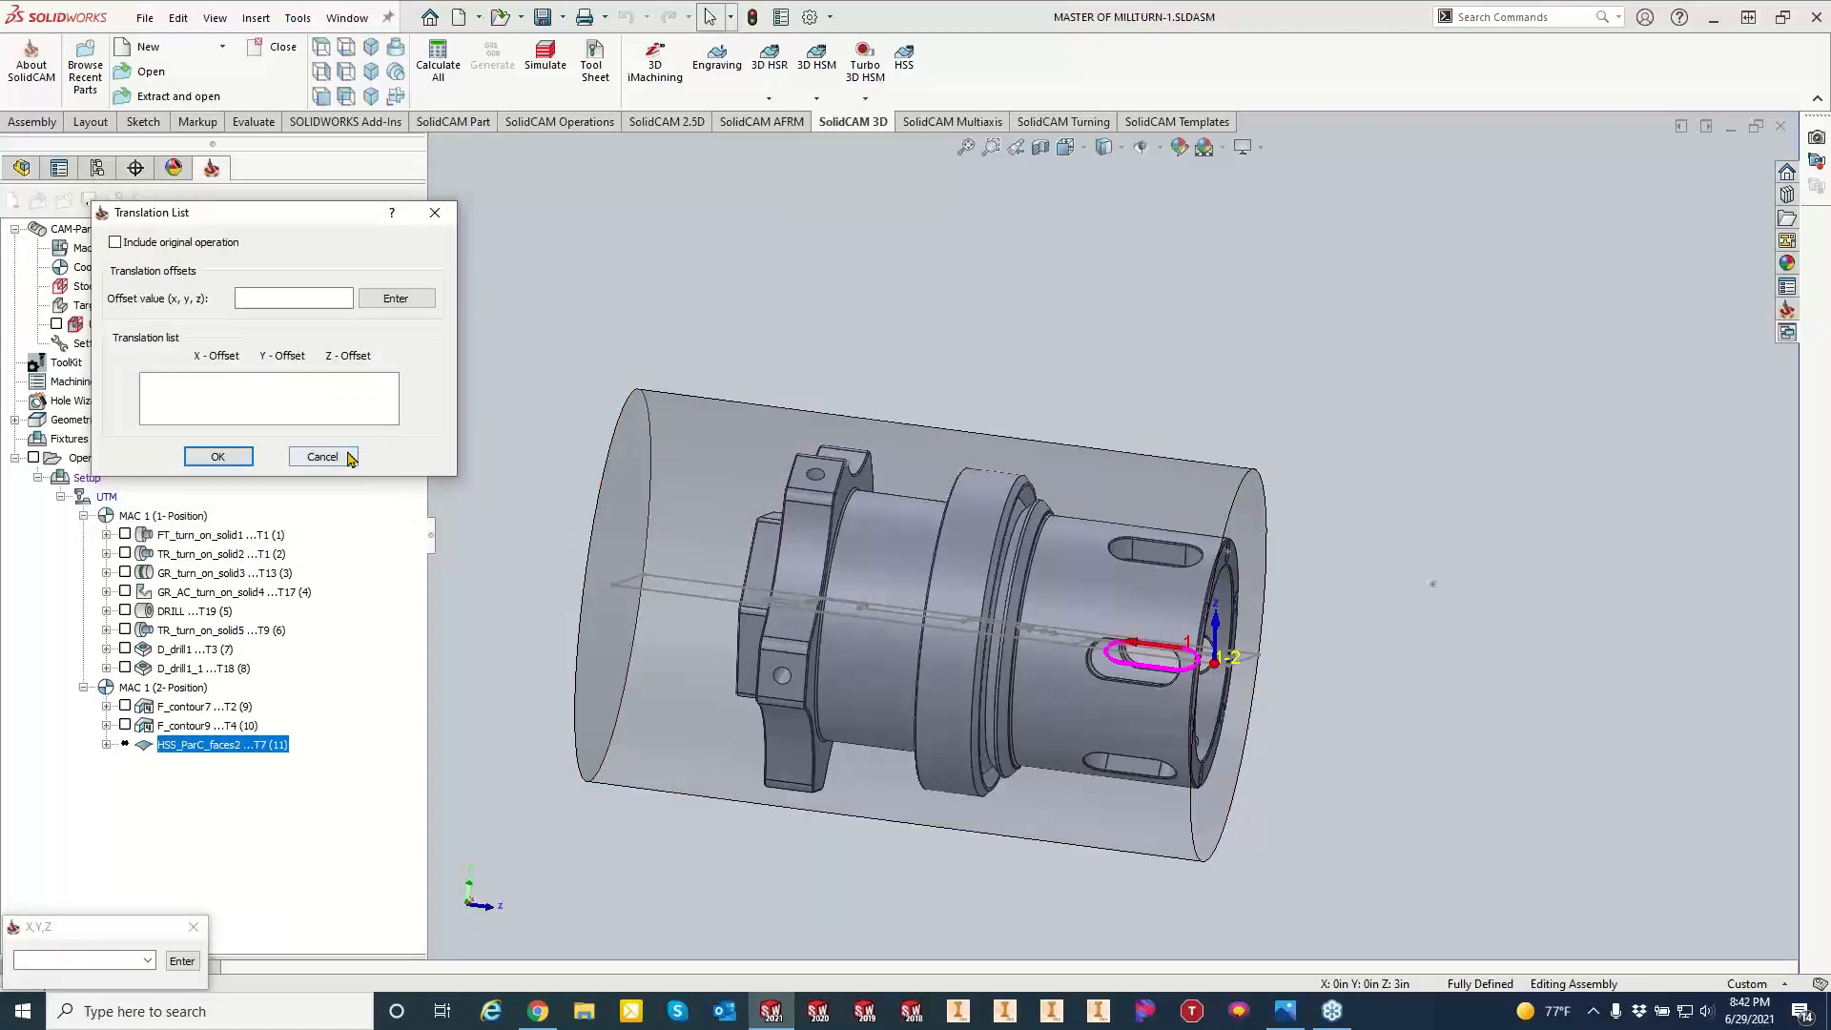
pyautogui.click(349, 459)
pyautogui.click(693, 381)
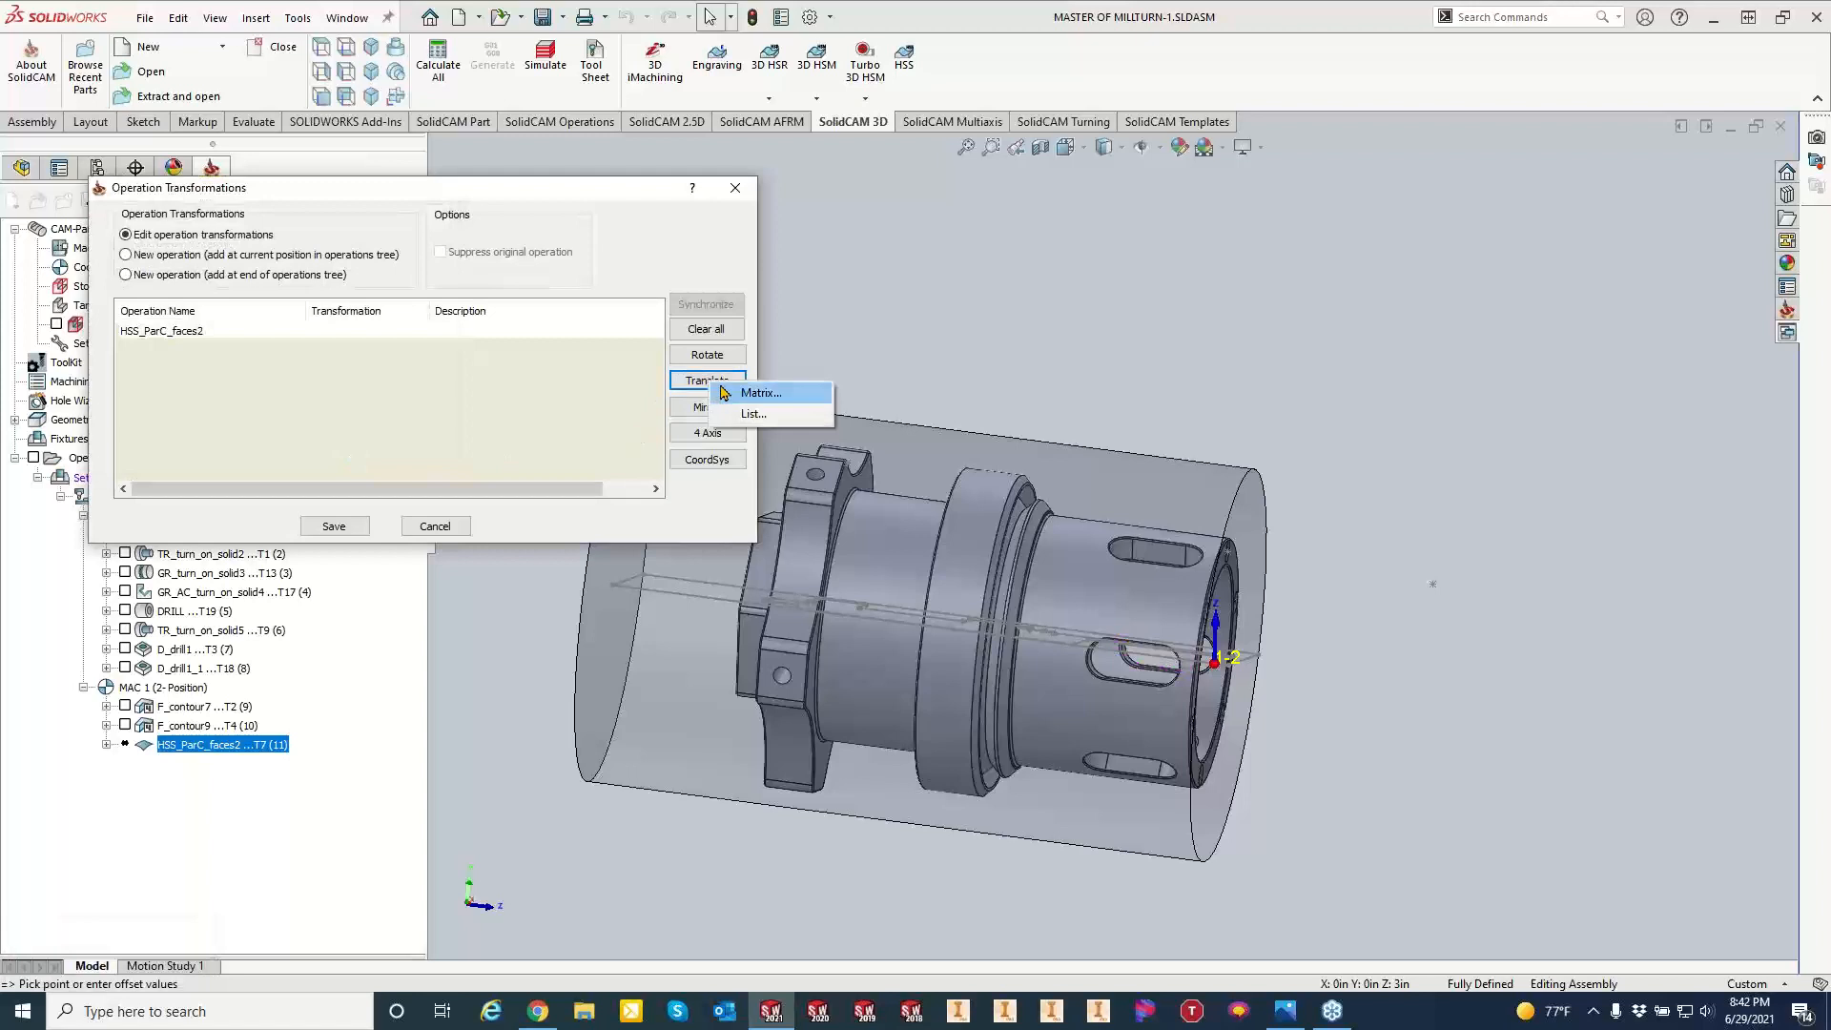
pyautogui.click(723, 392)
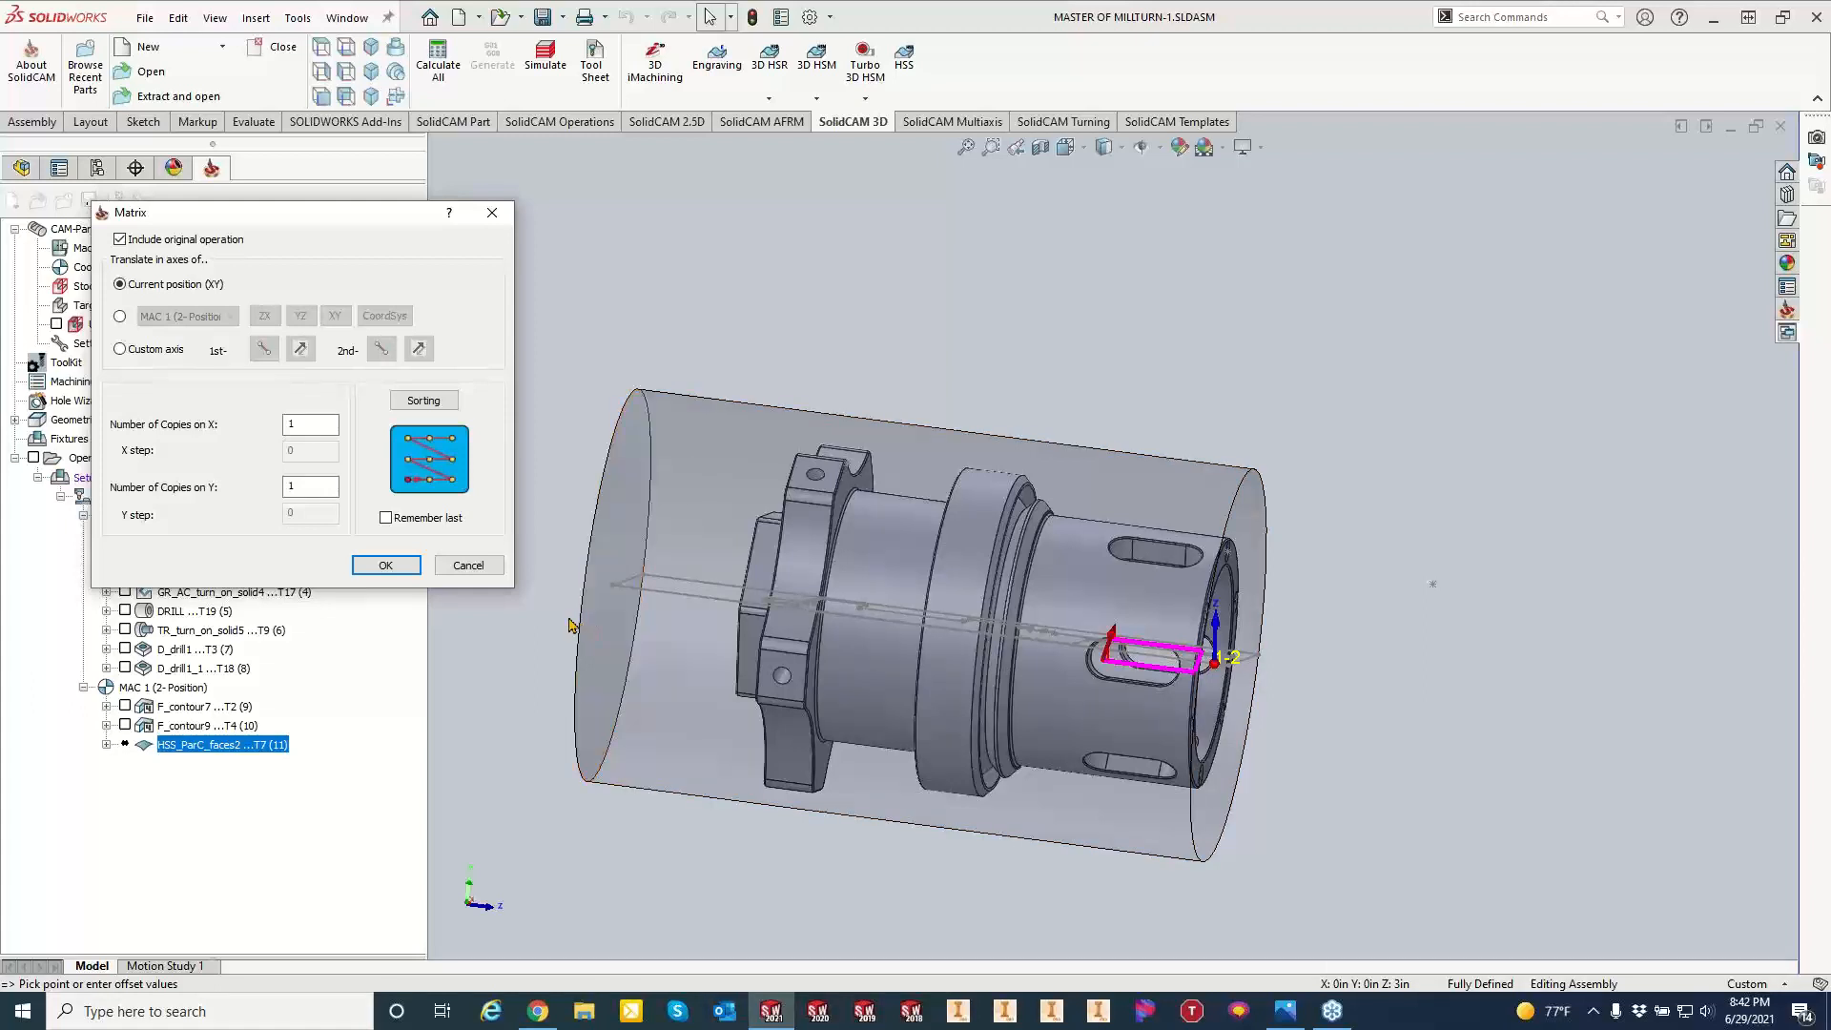
pyautogui.click(485, 568)
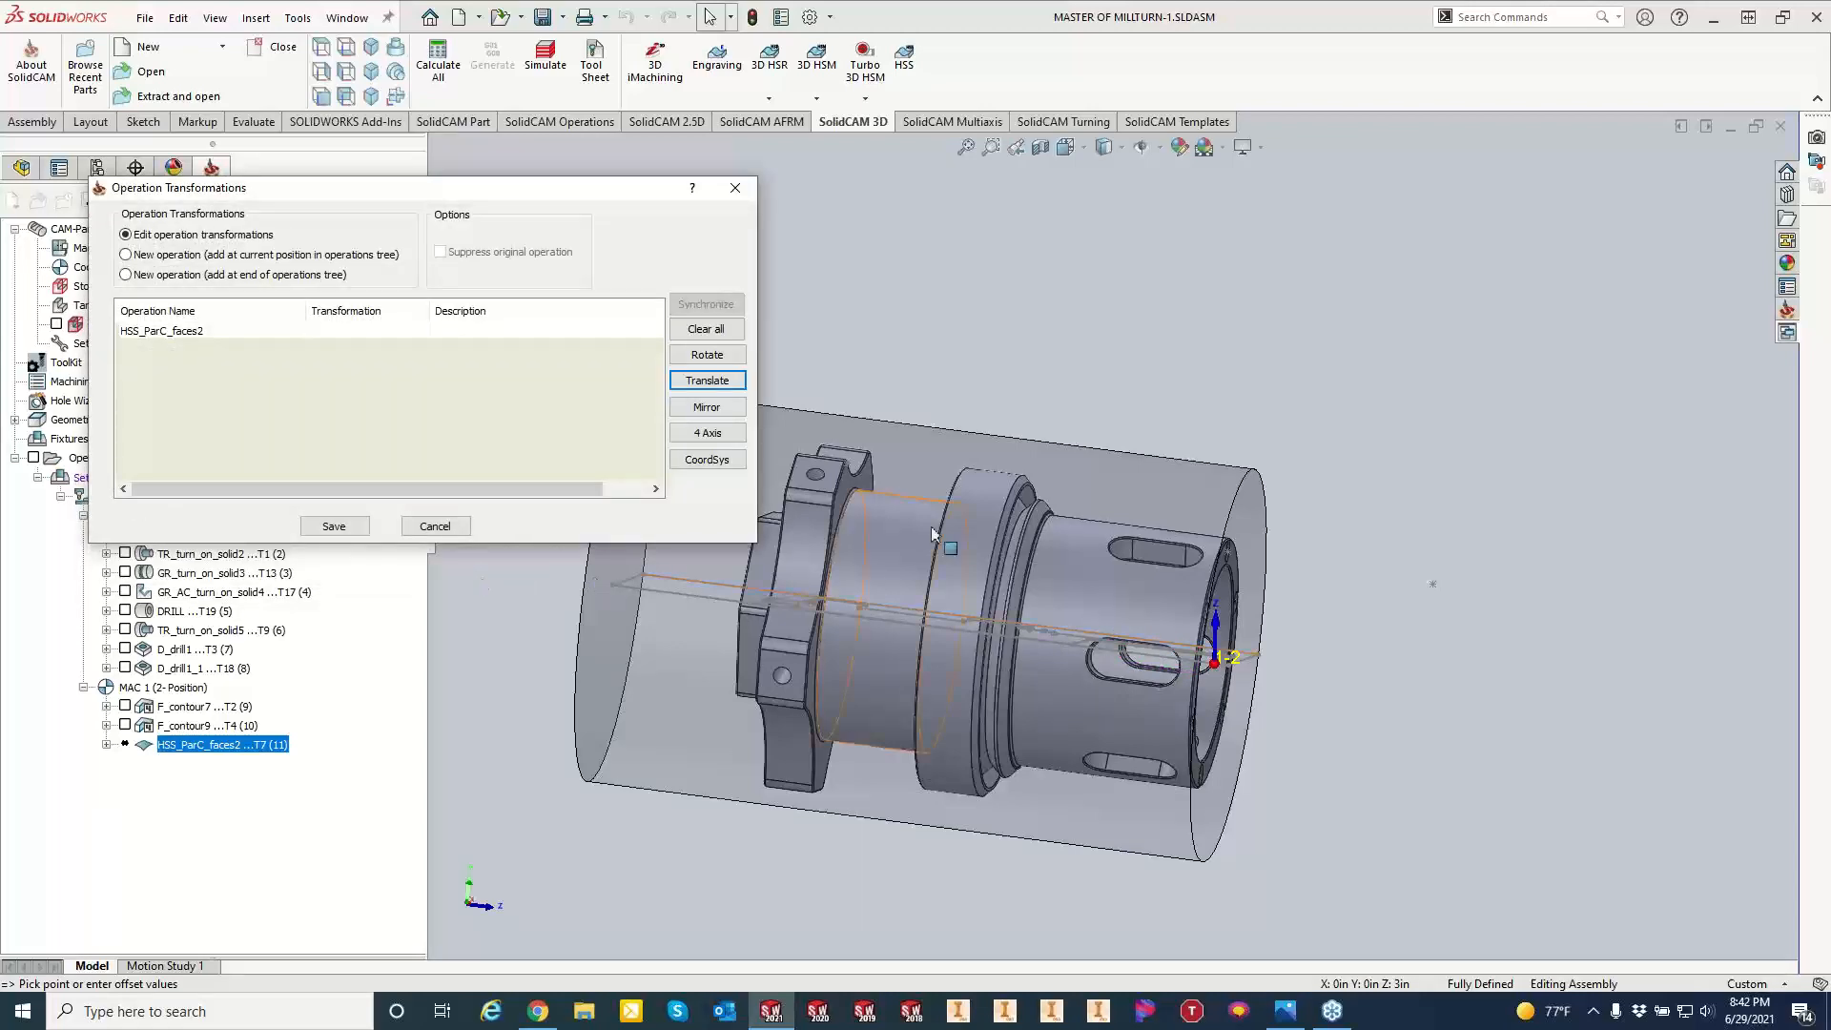
pyautogui.moveTo(1090, 699); pyautogui.dragTo(973, 525, button='middle')
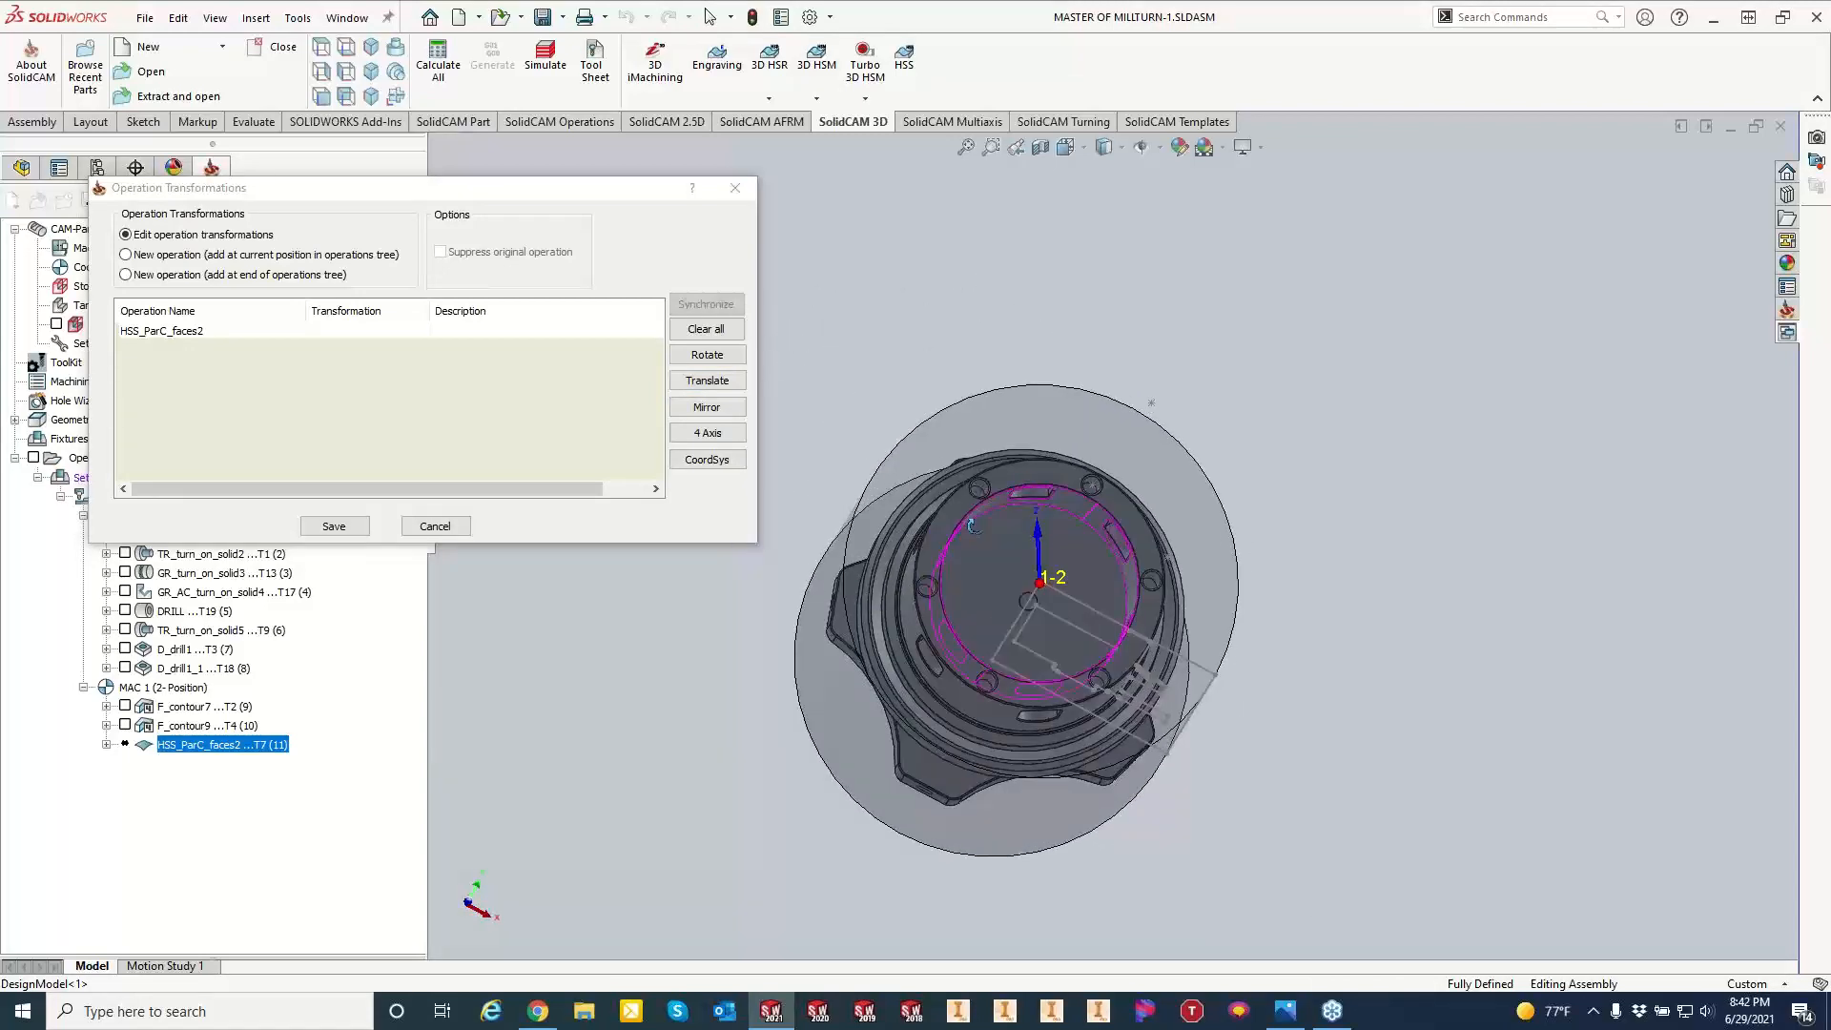
pyautogui.moveTo(972, 526); pyautogui.dragTo(975, 526, button='middle')
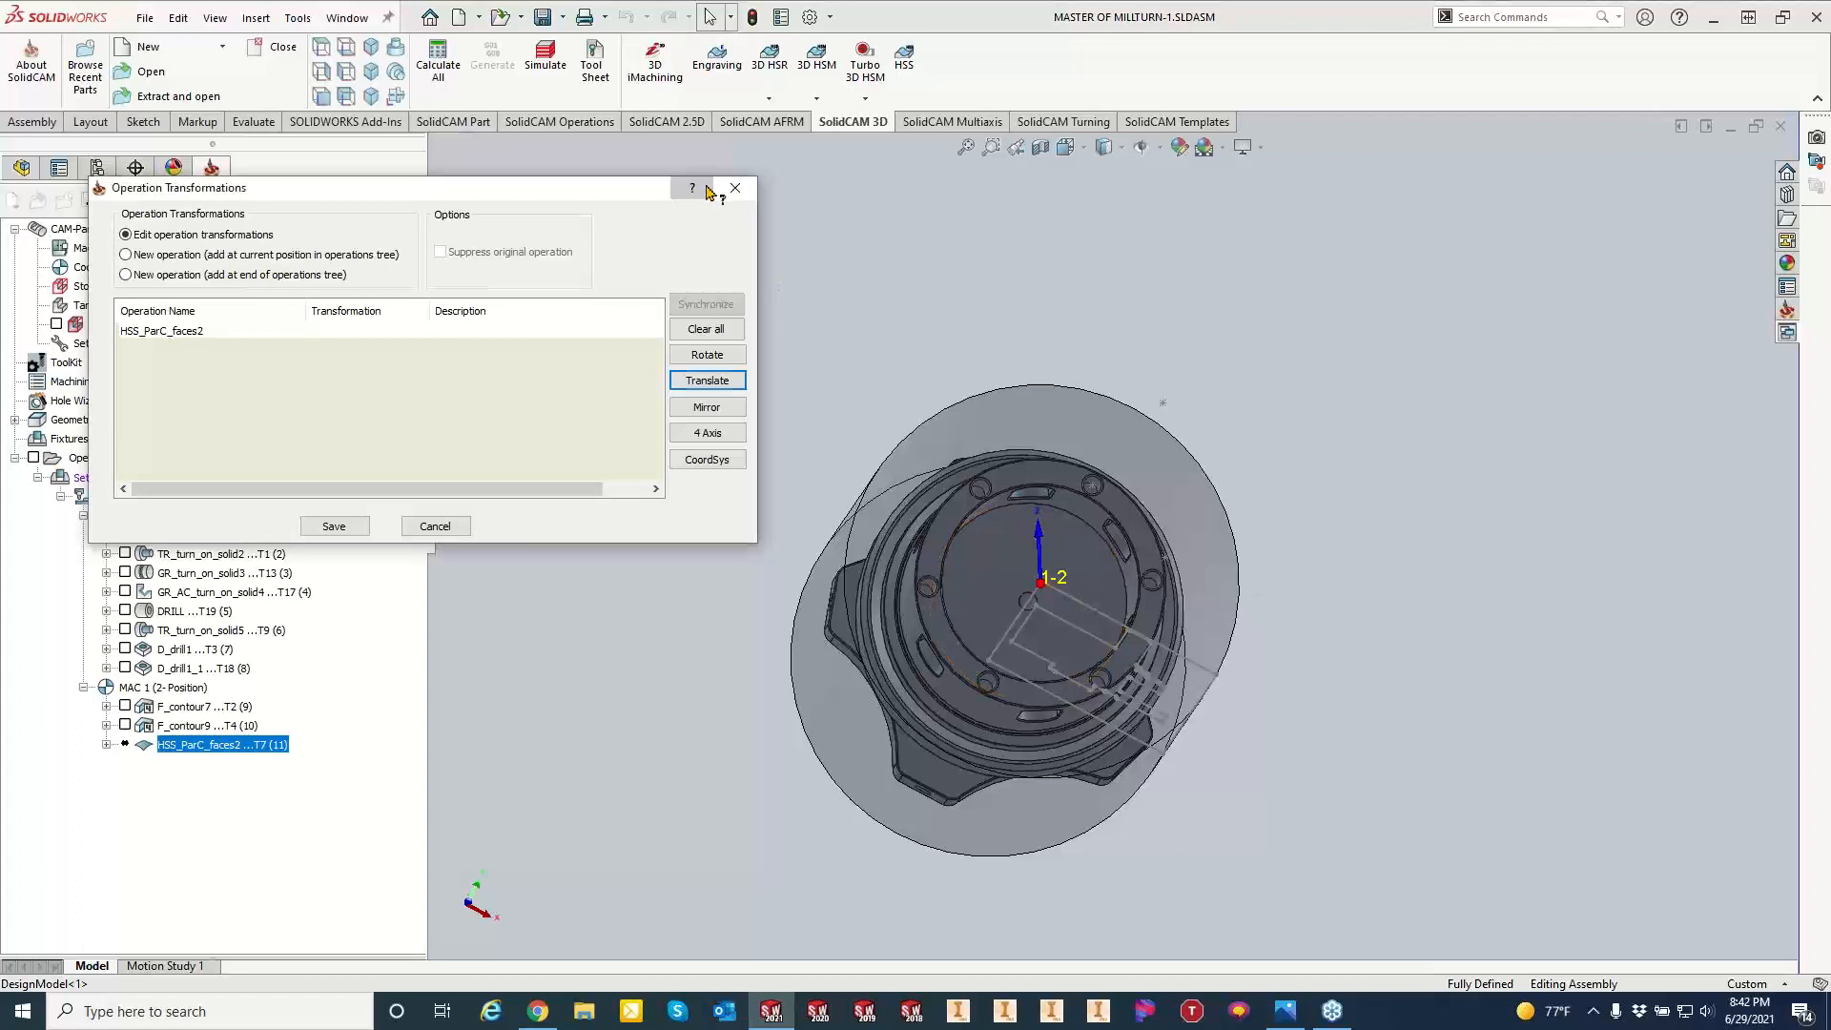
pyautogui.click(735, 188)
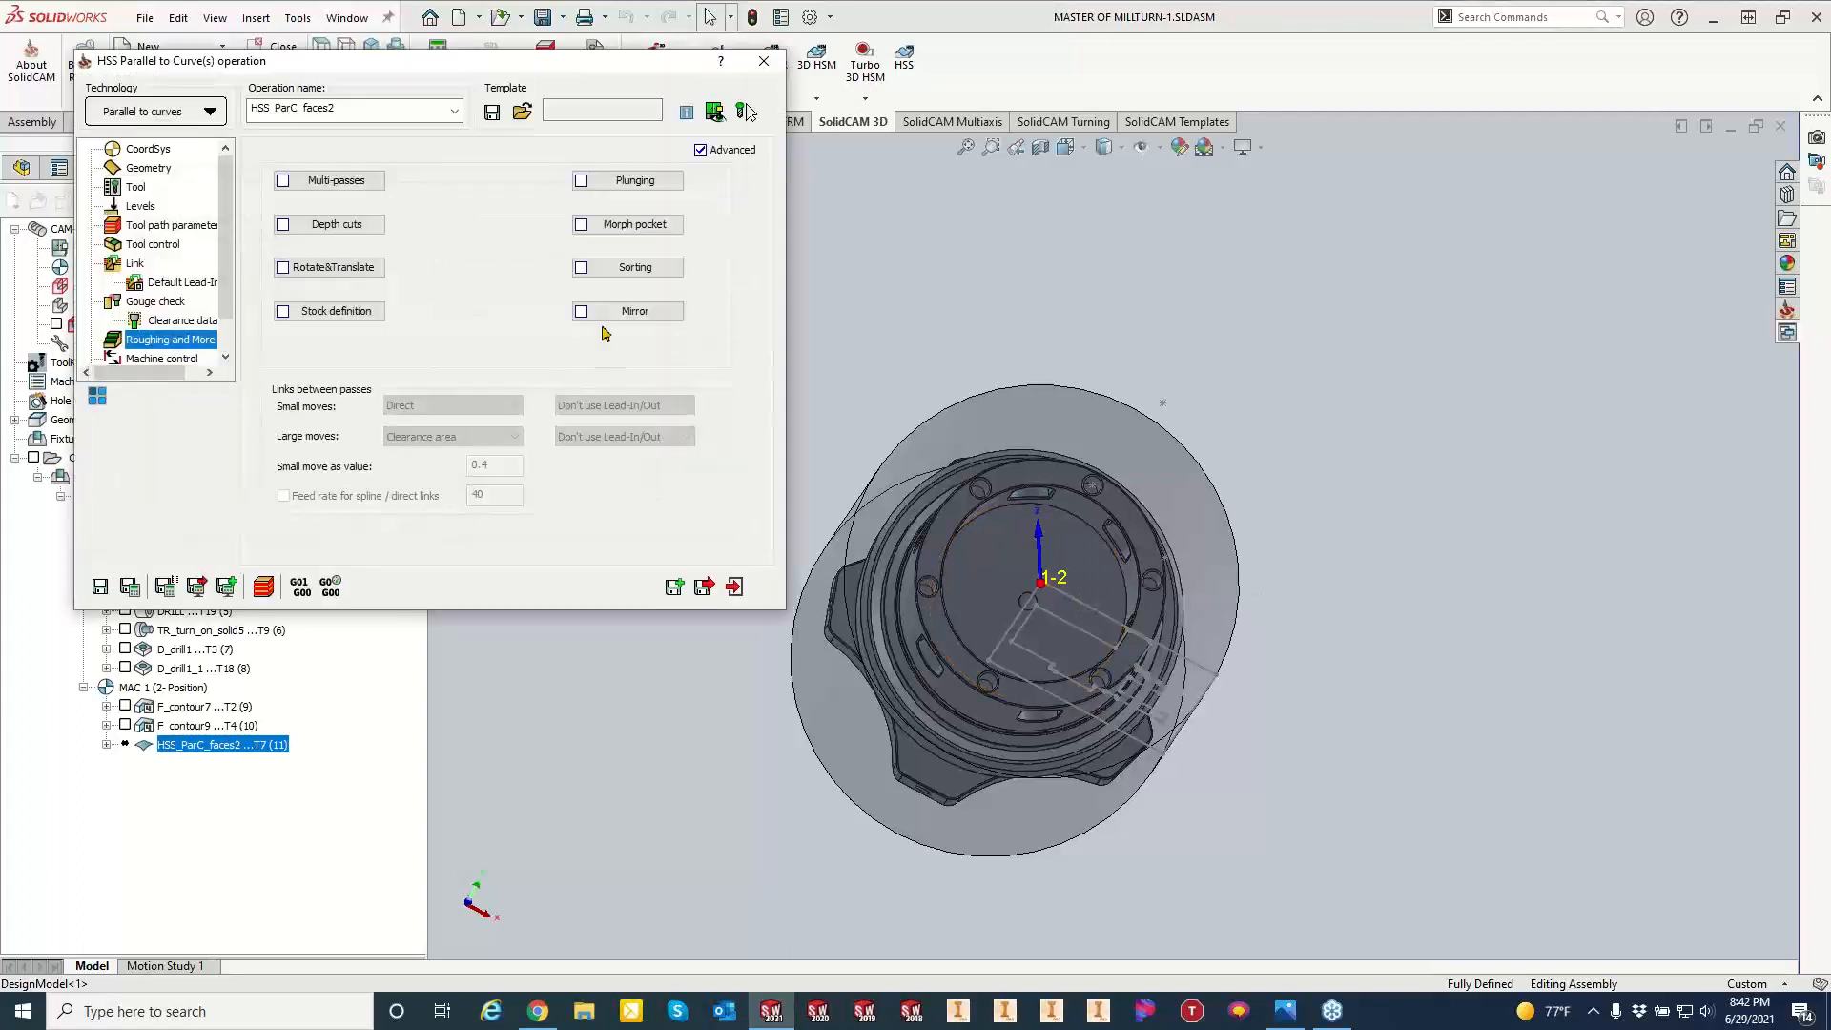
pyautogui.click(327, 270)
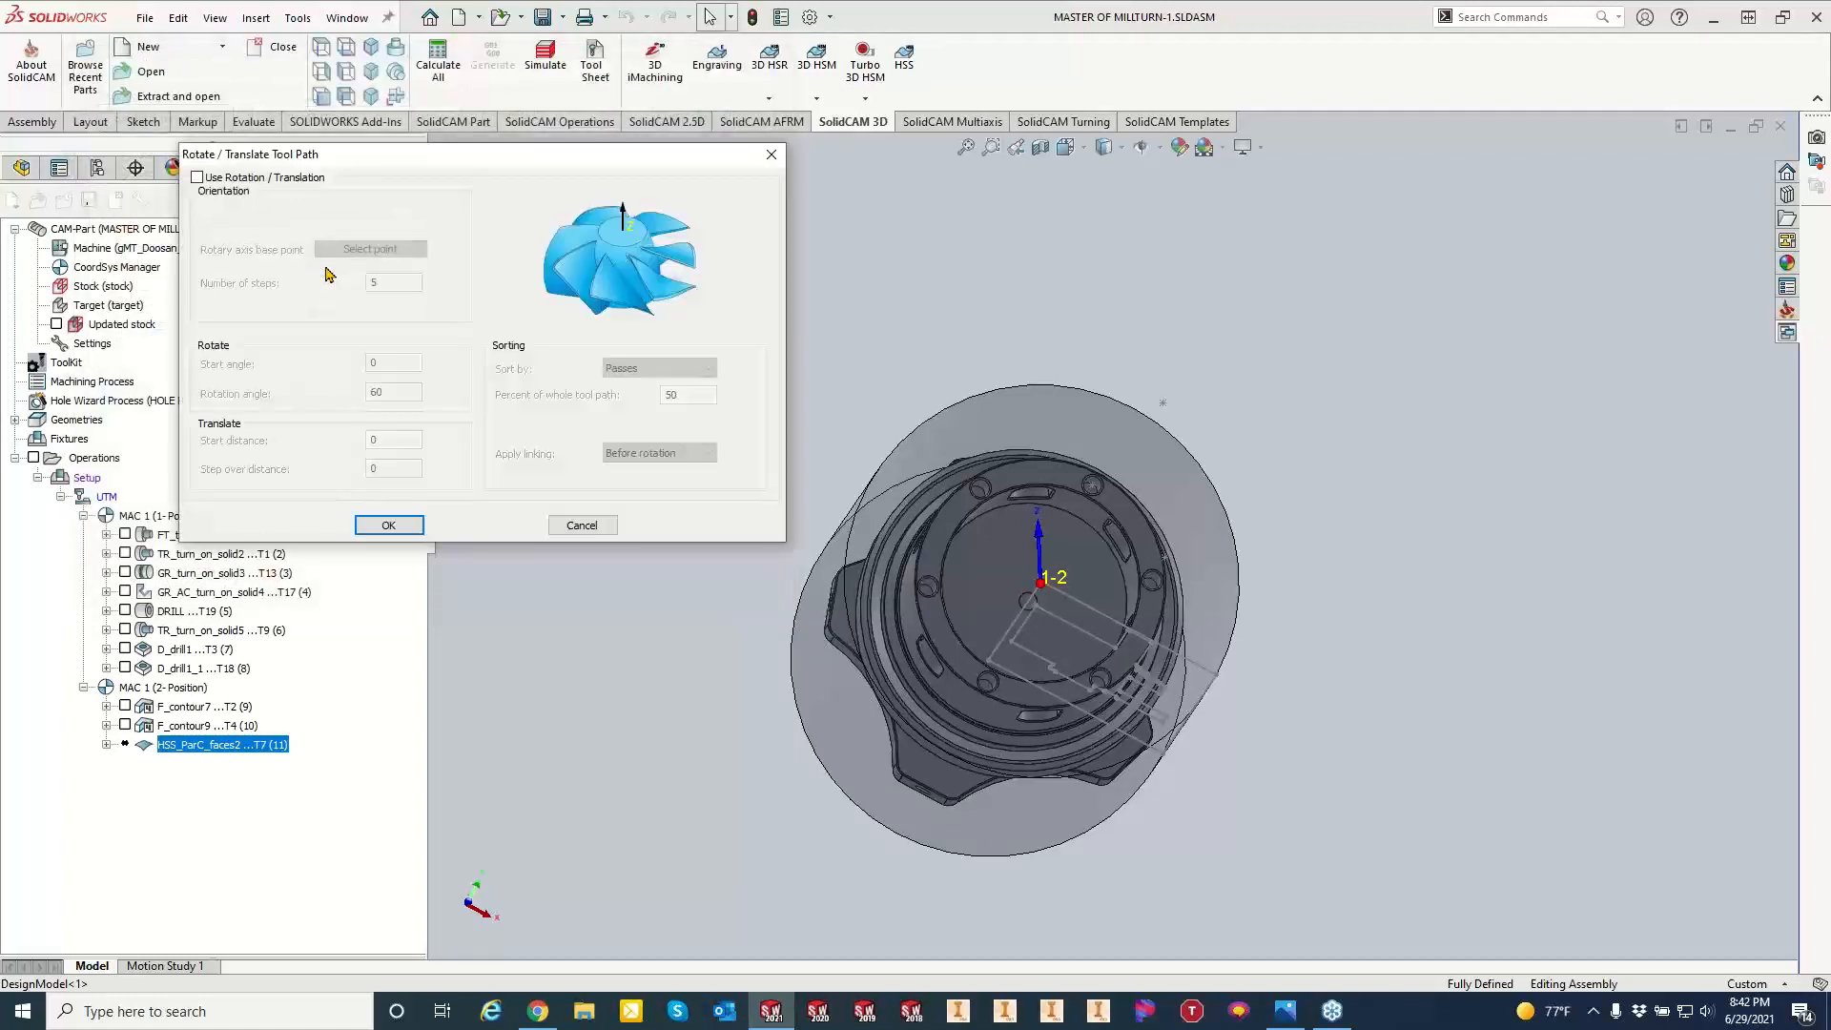
pyautogui.click(197, 178)
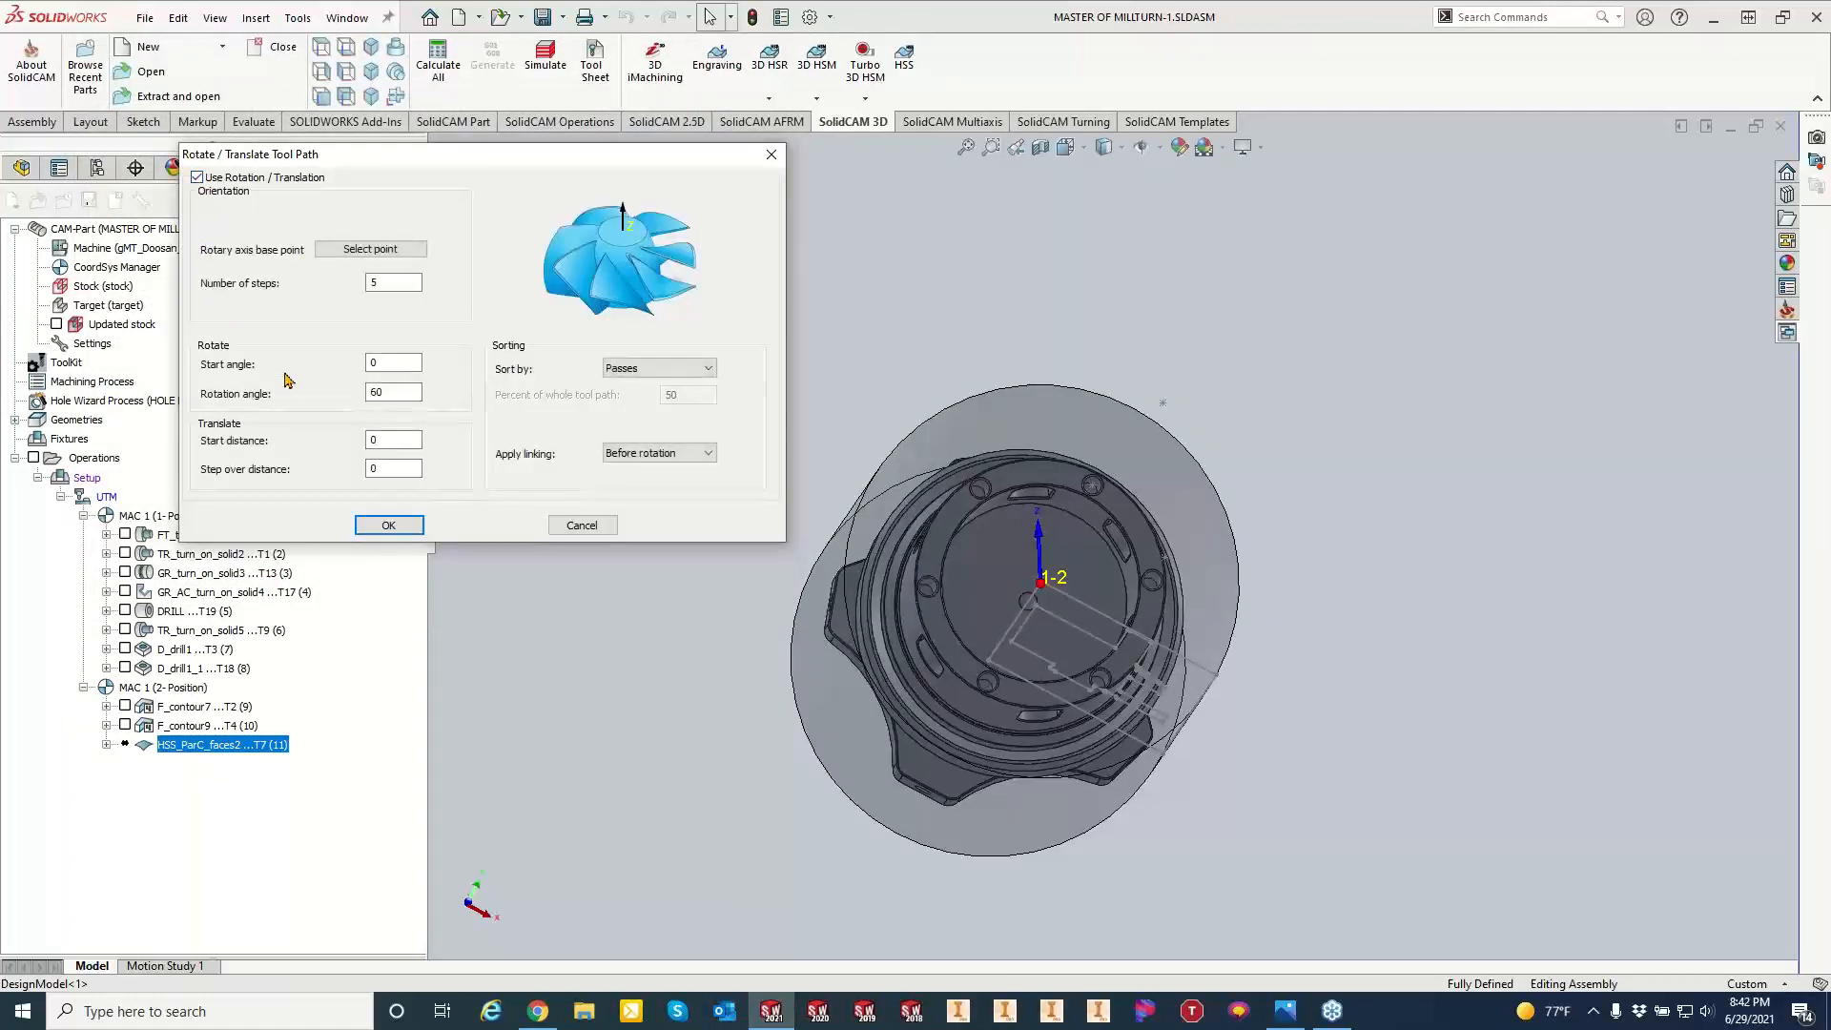
pyautogui.click(692, 372)
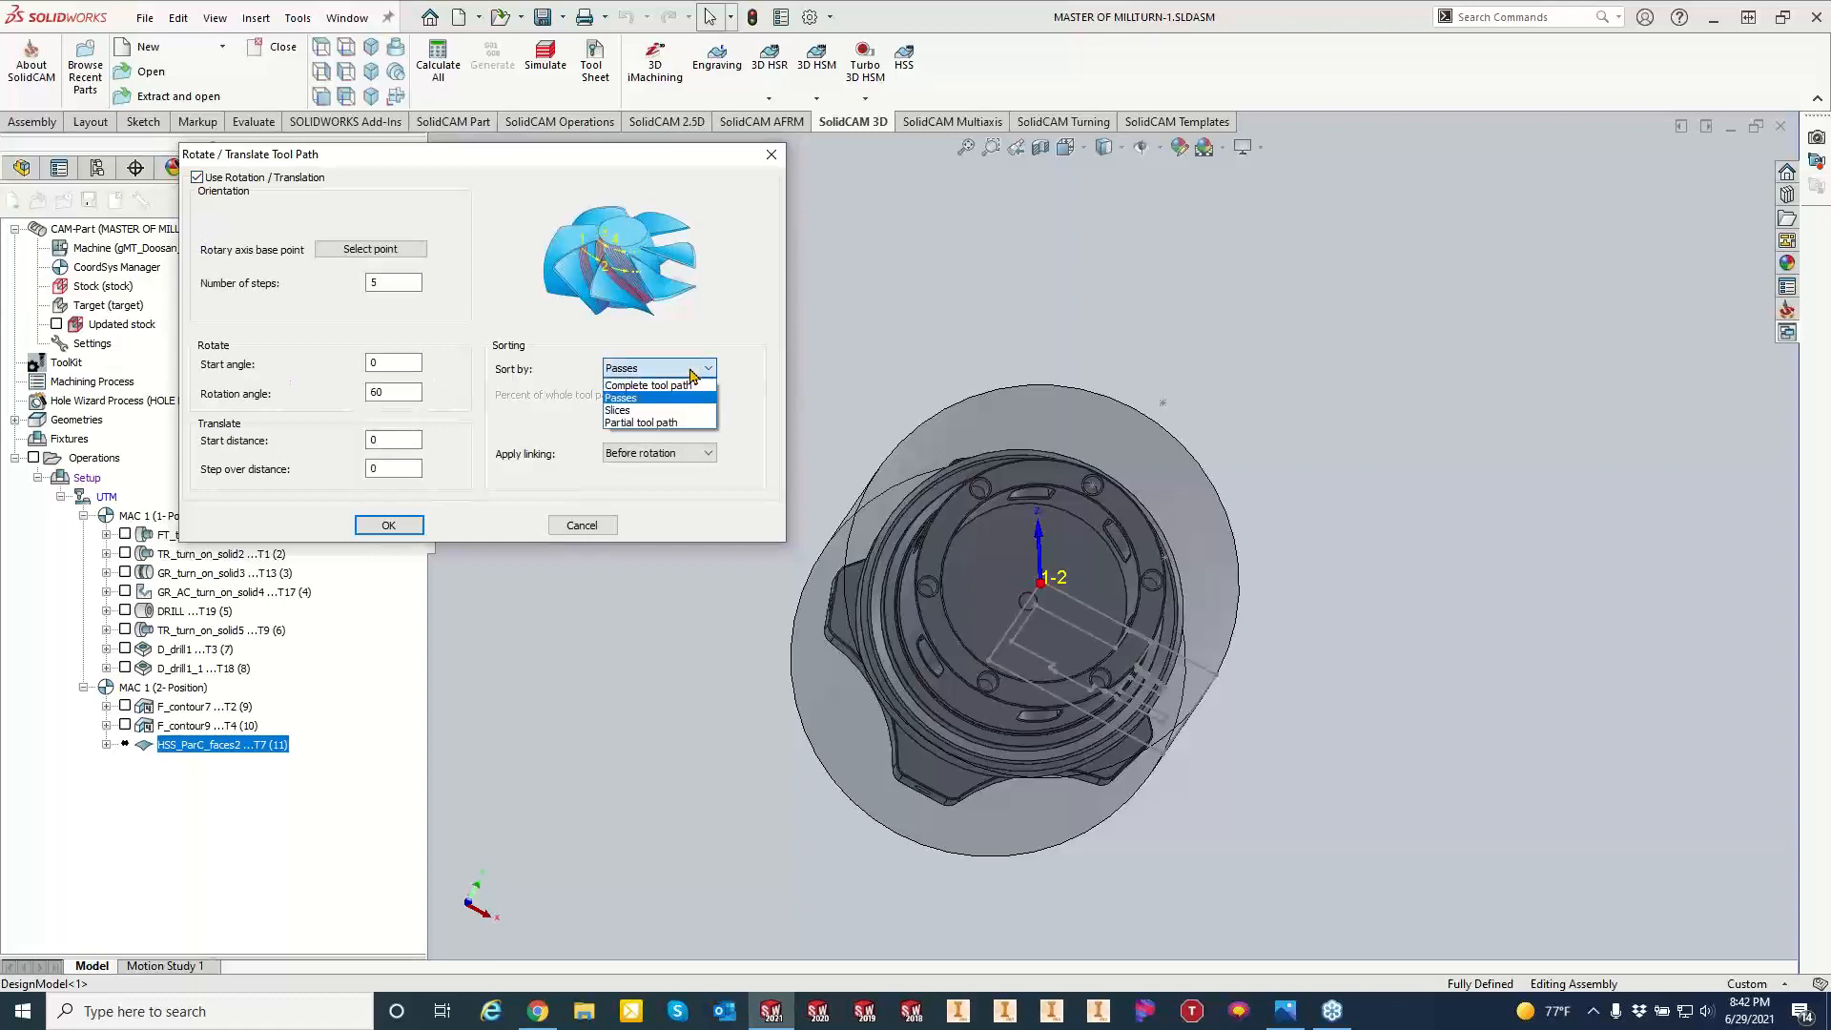
pyautogui.click(691, 397)
pyautogui.click(693, 454)
pyautogui.click(692, 467)
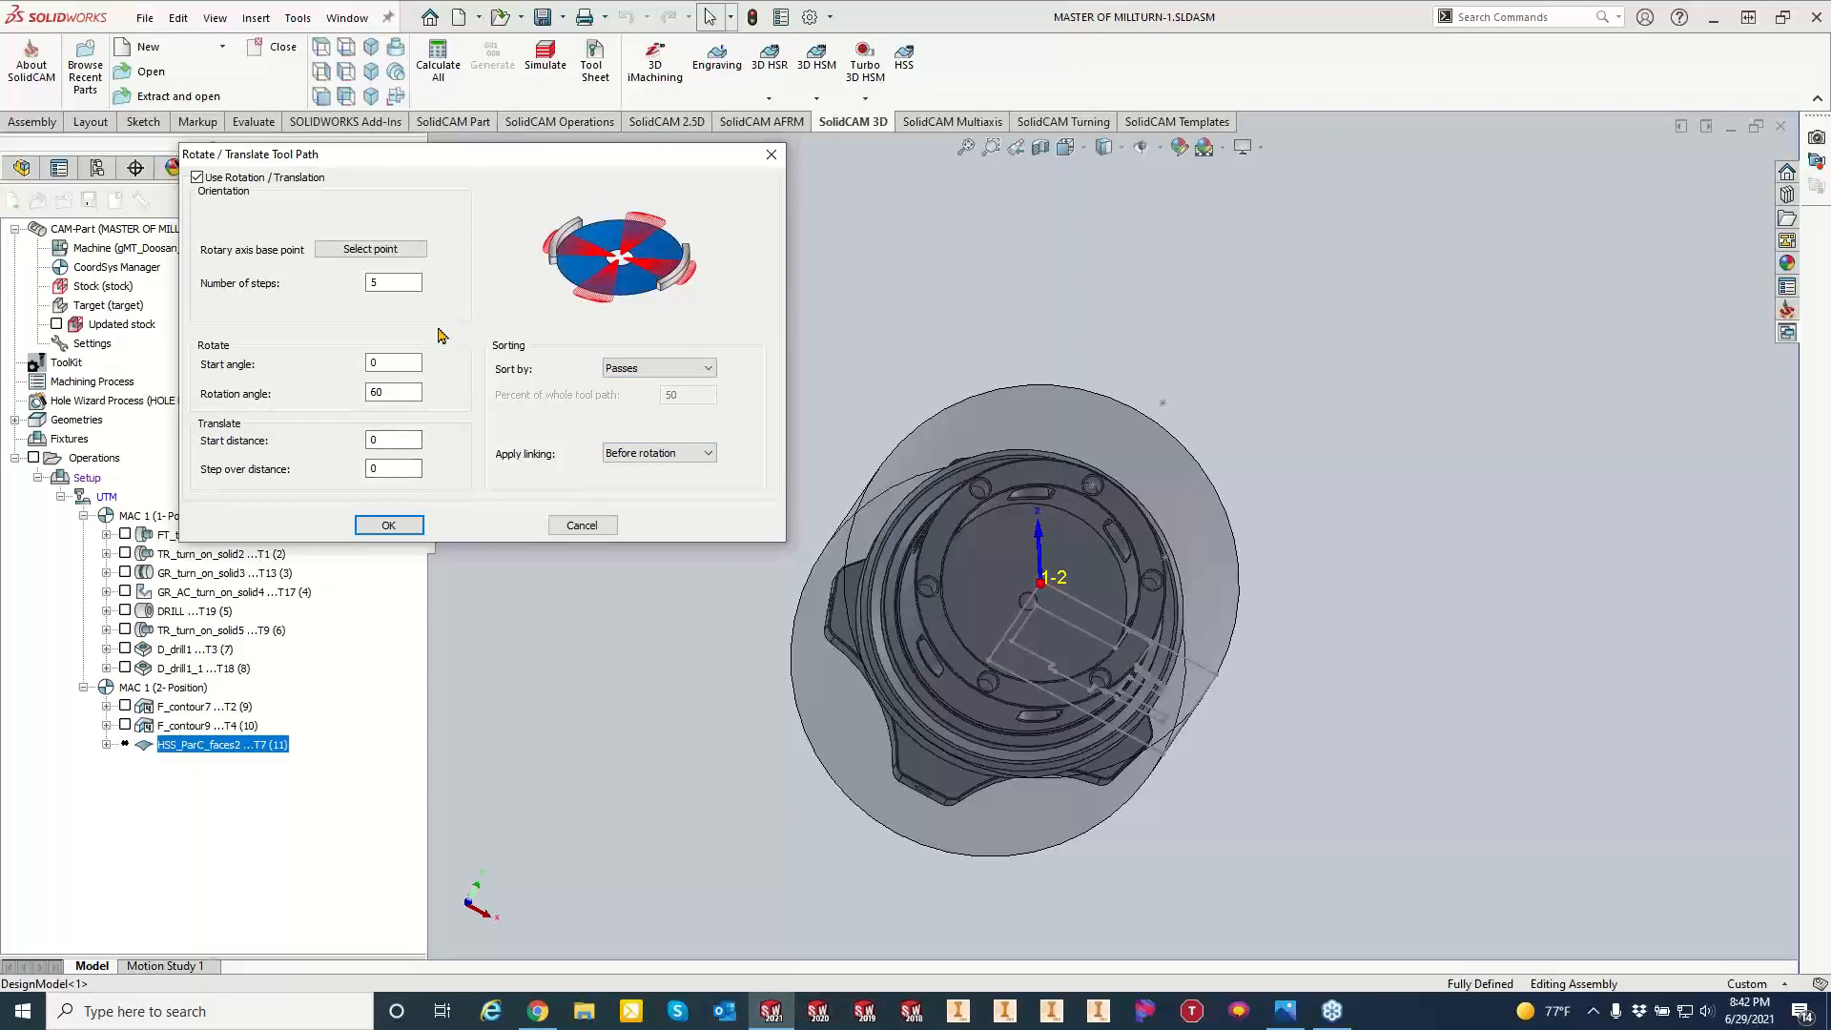
pyautogui.click(706, 453)
pyautogui.click(703, 477)
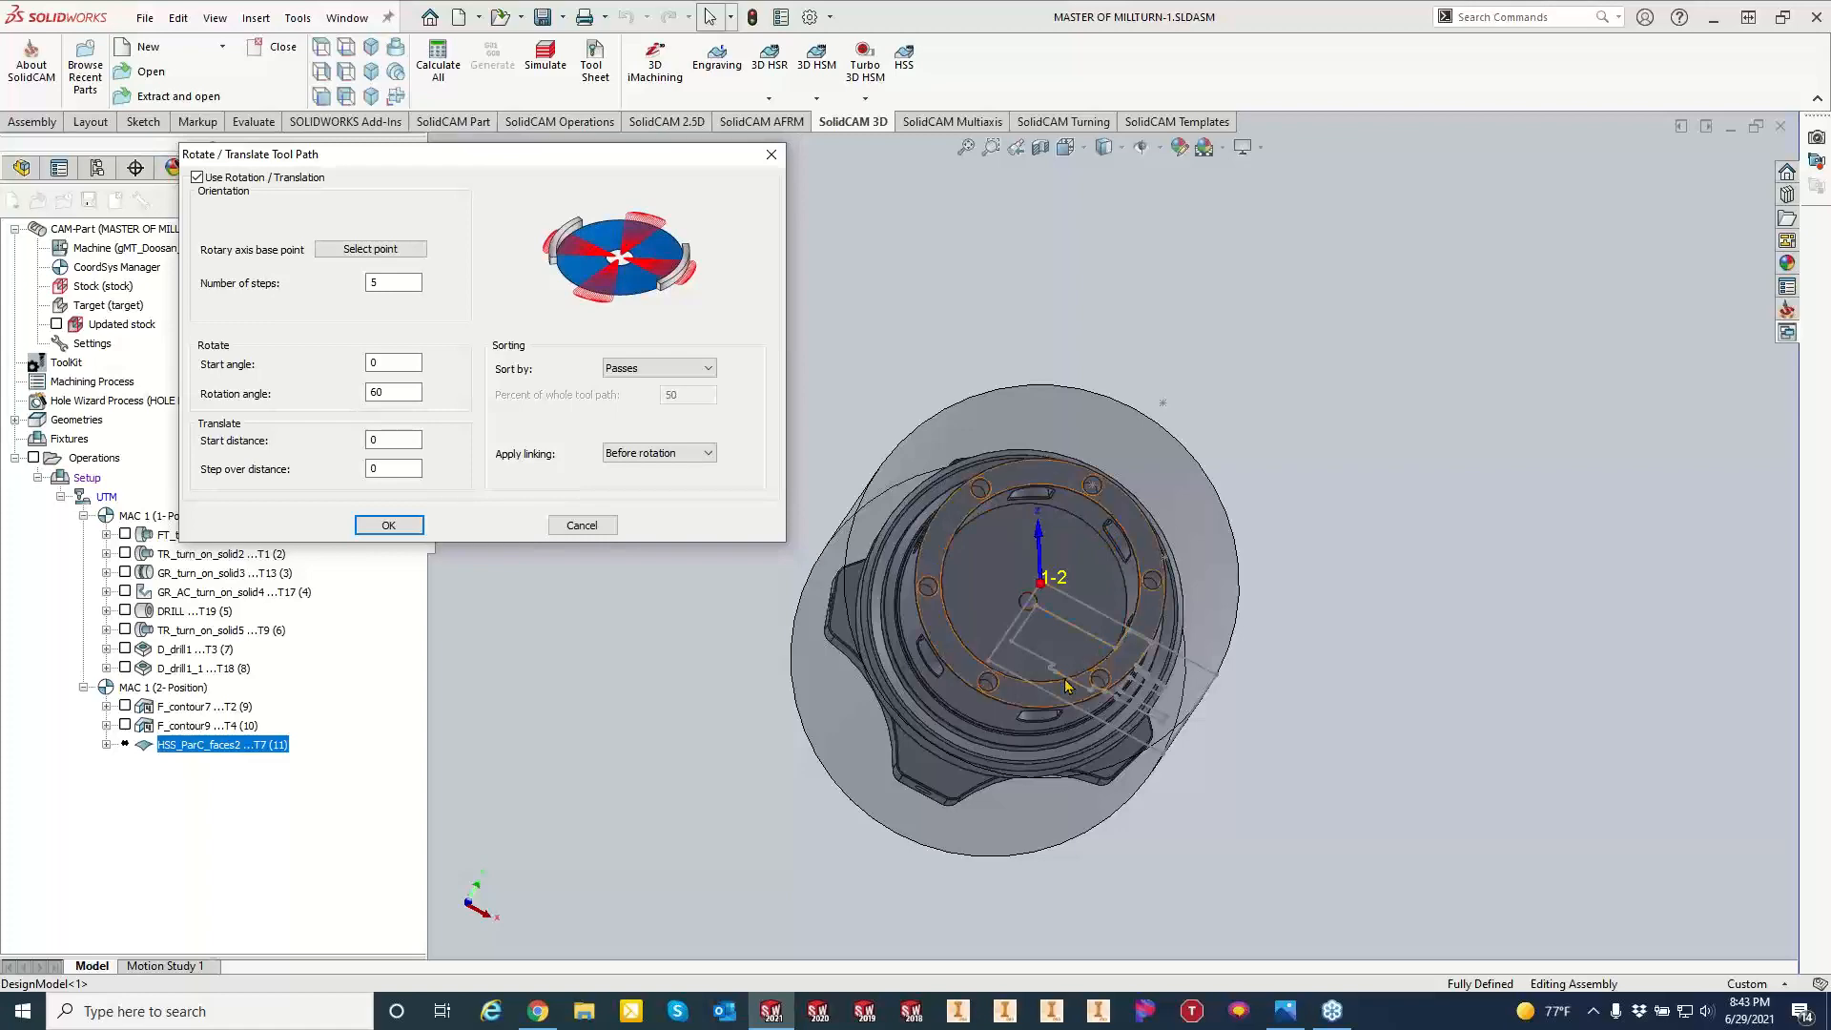
pyautogui.click(771, 154)
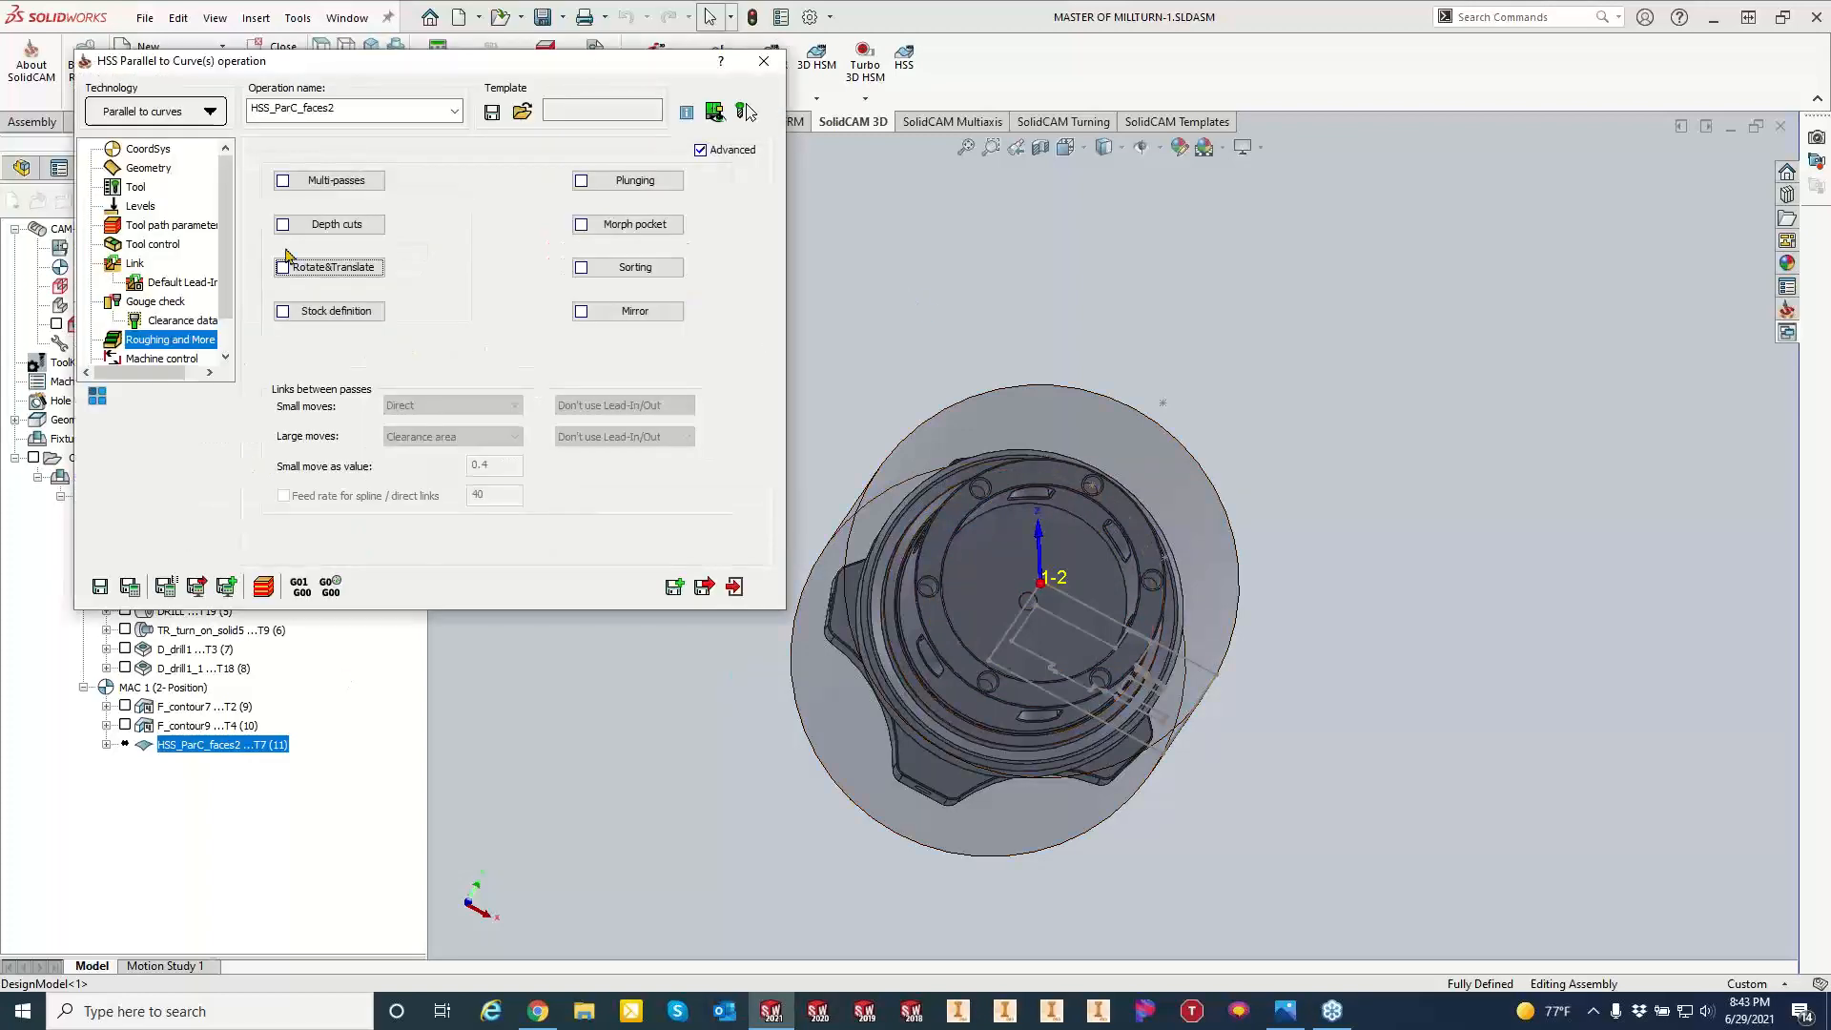
# Apply a 4-axis transformation that includes the original operation plus five steps of 60 degrees, save it, and recalculate the operation.
pyautogui.click(96, 396)
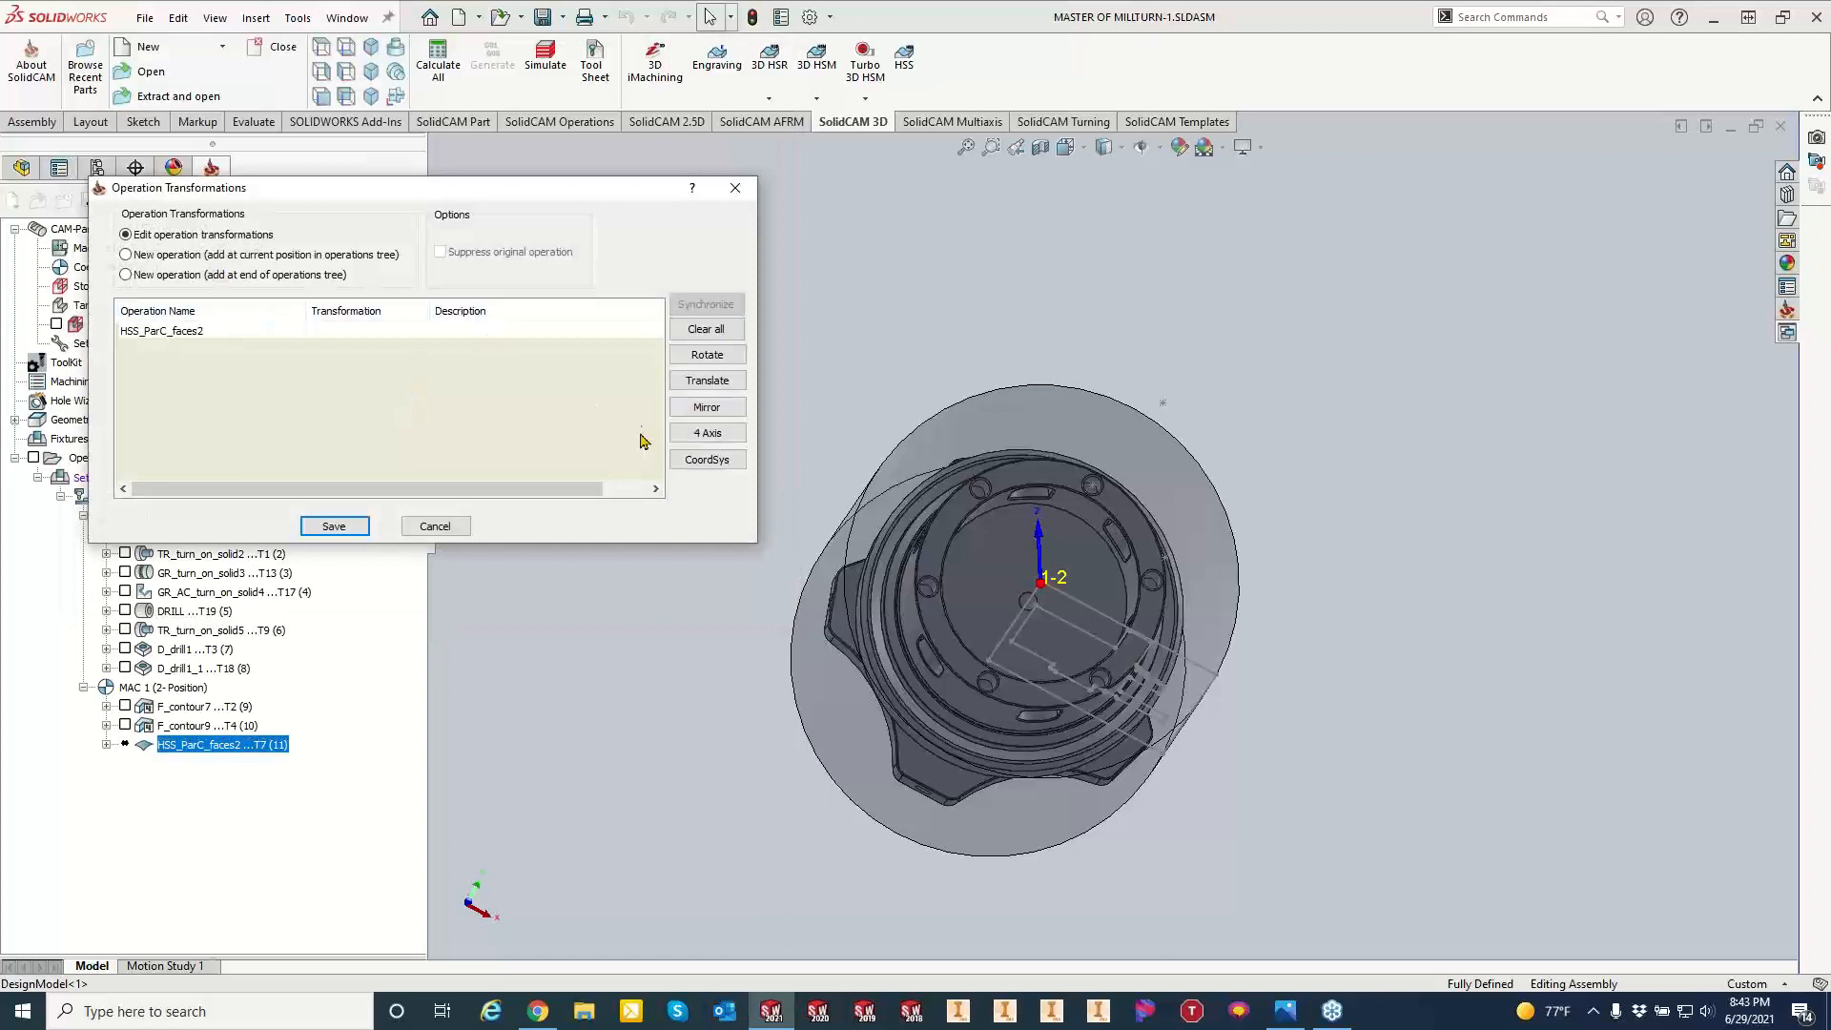
pyautogui.click(707, 354)
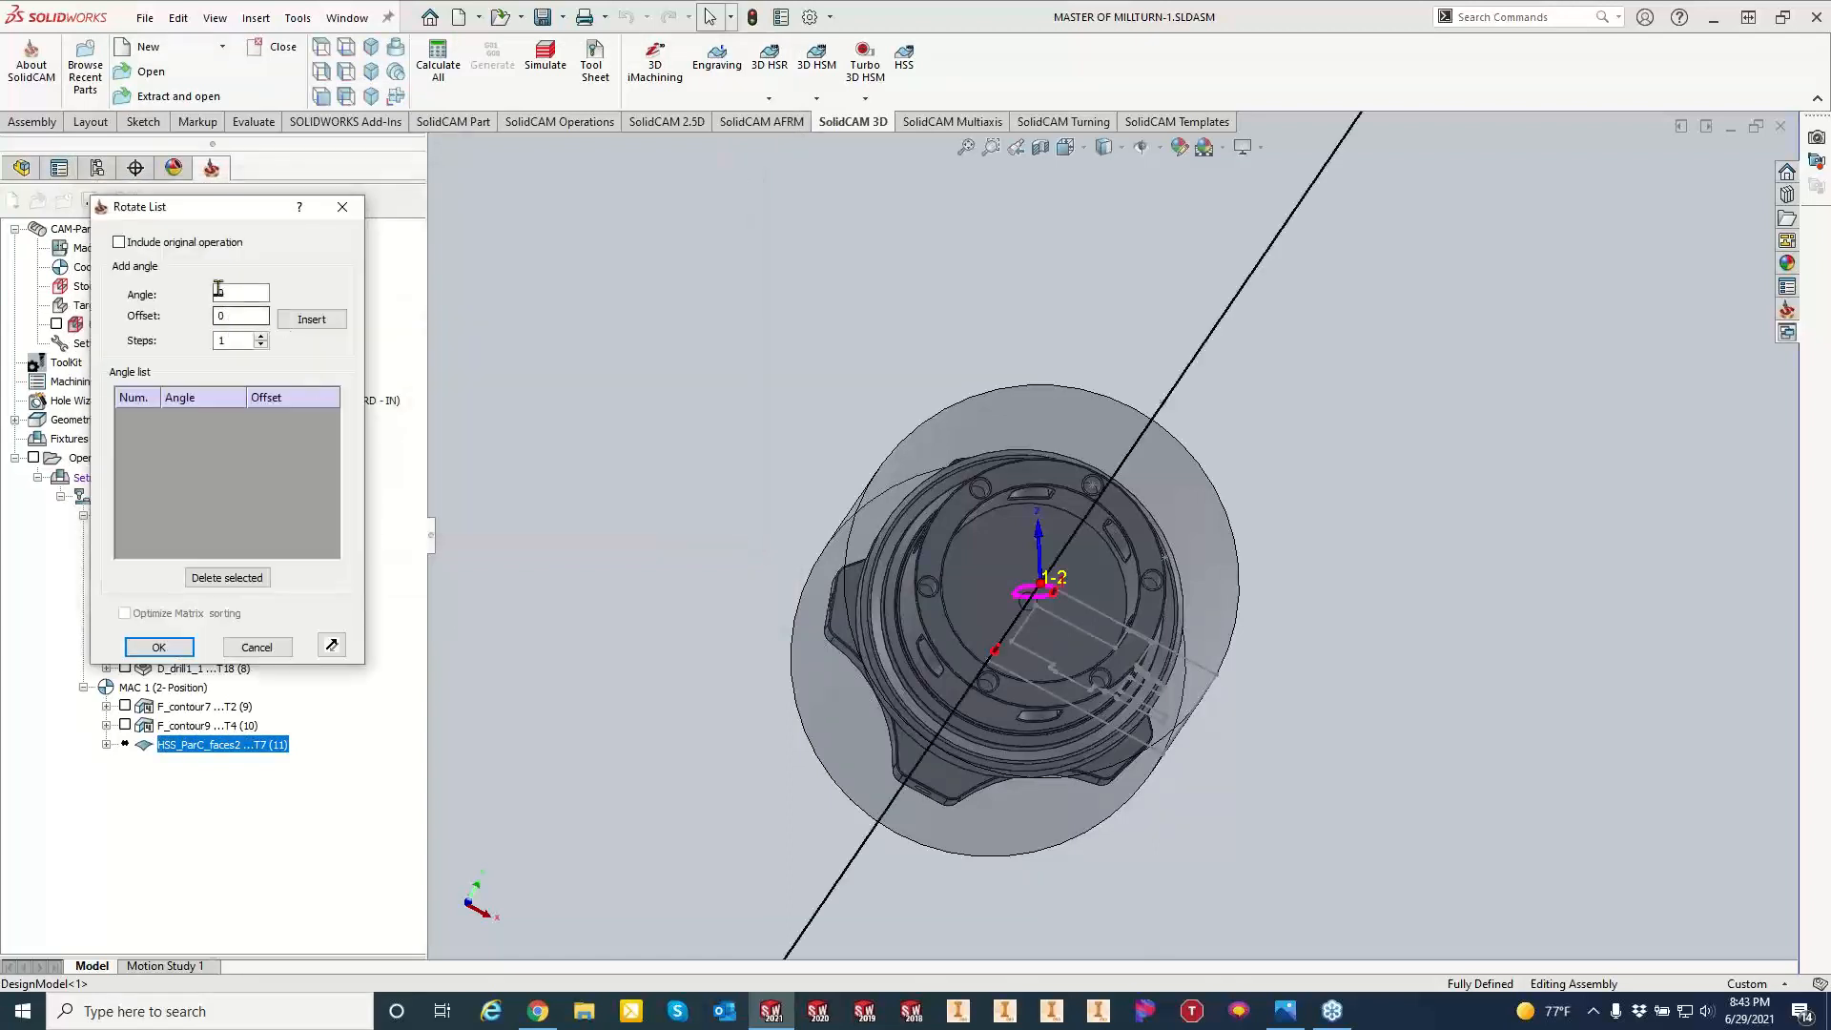
pyautogui.click(130, 244)
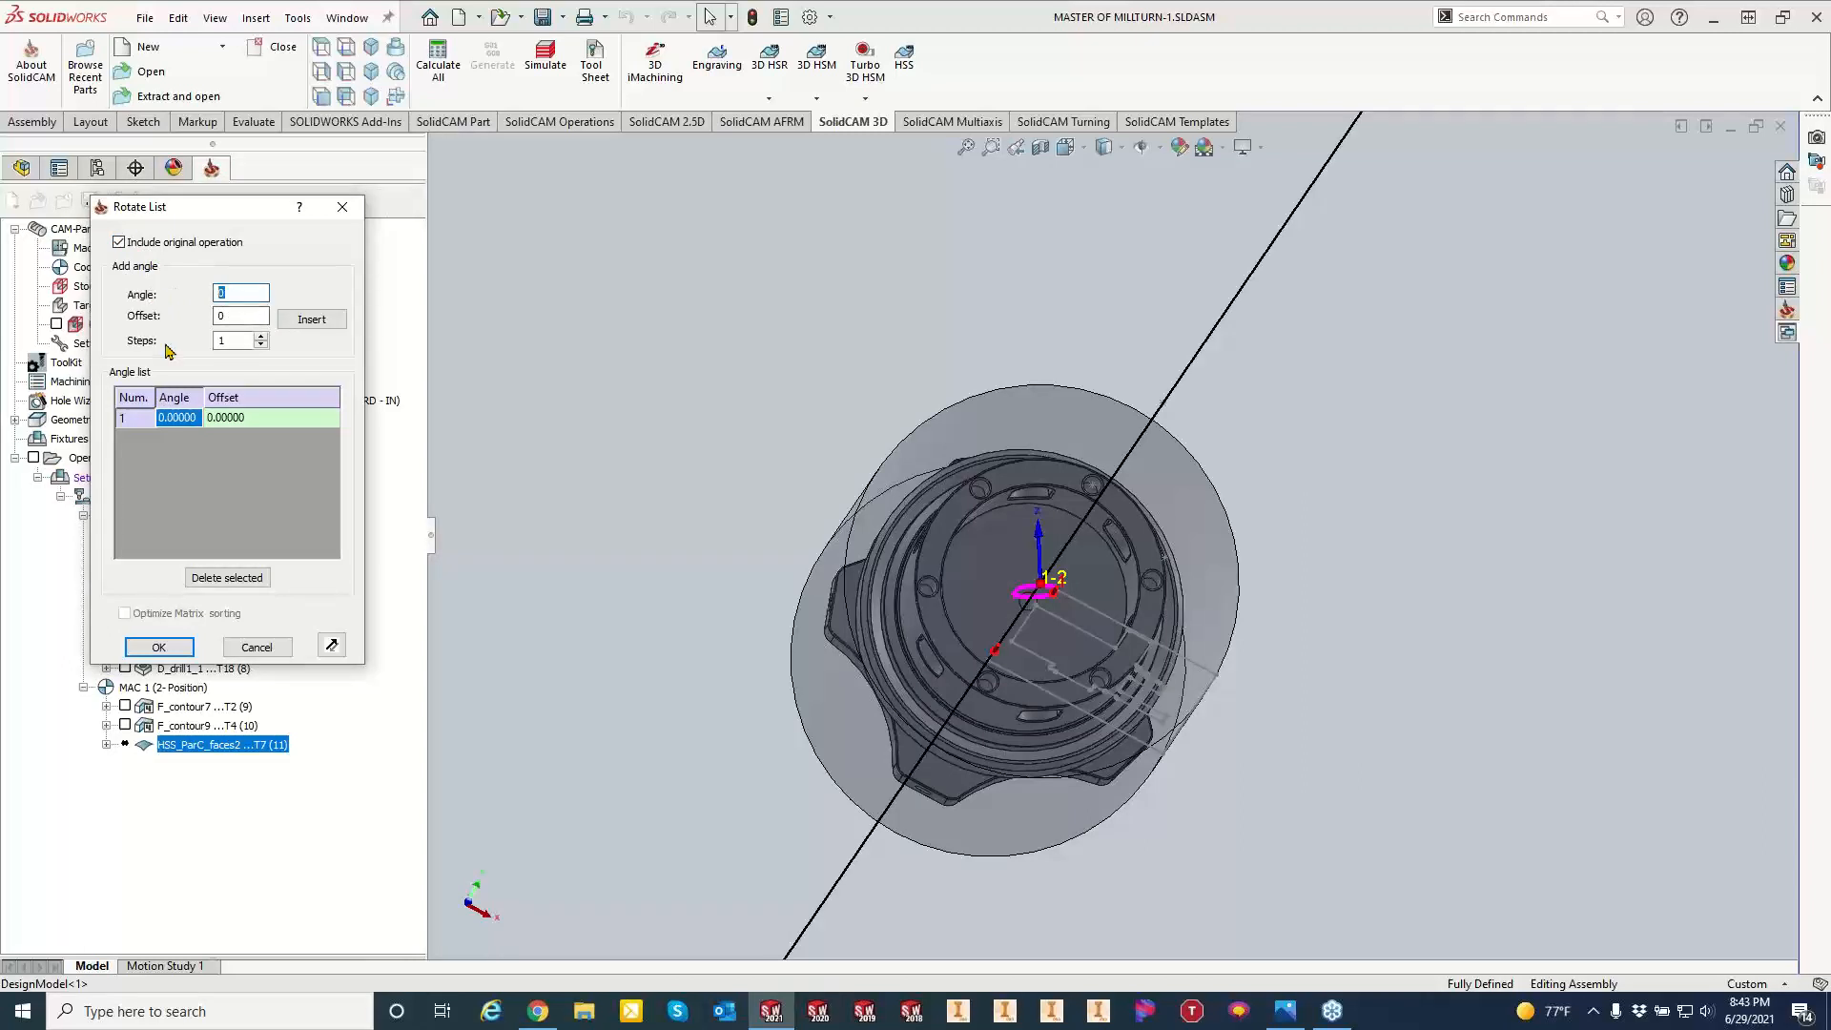
pyautogui.doubleClick(228, 341)
pyautogui.write('50')
pyautogui.click(309, 320)
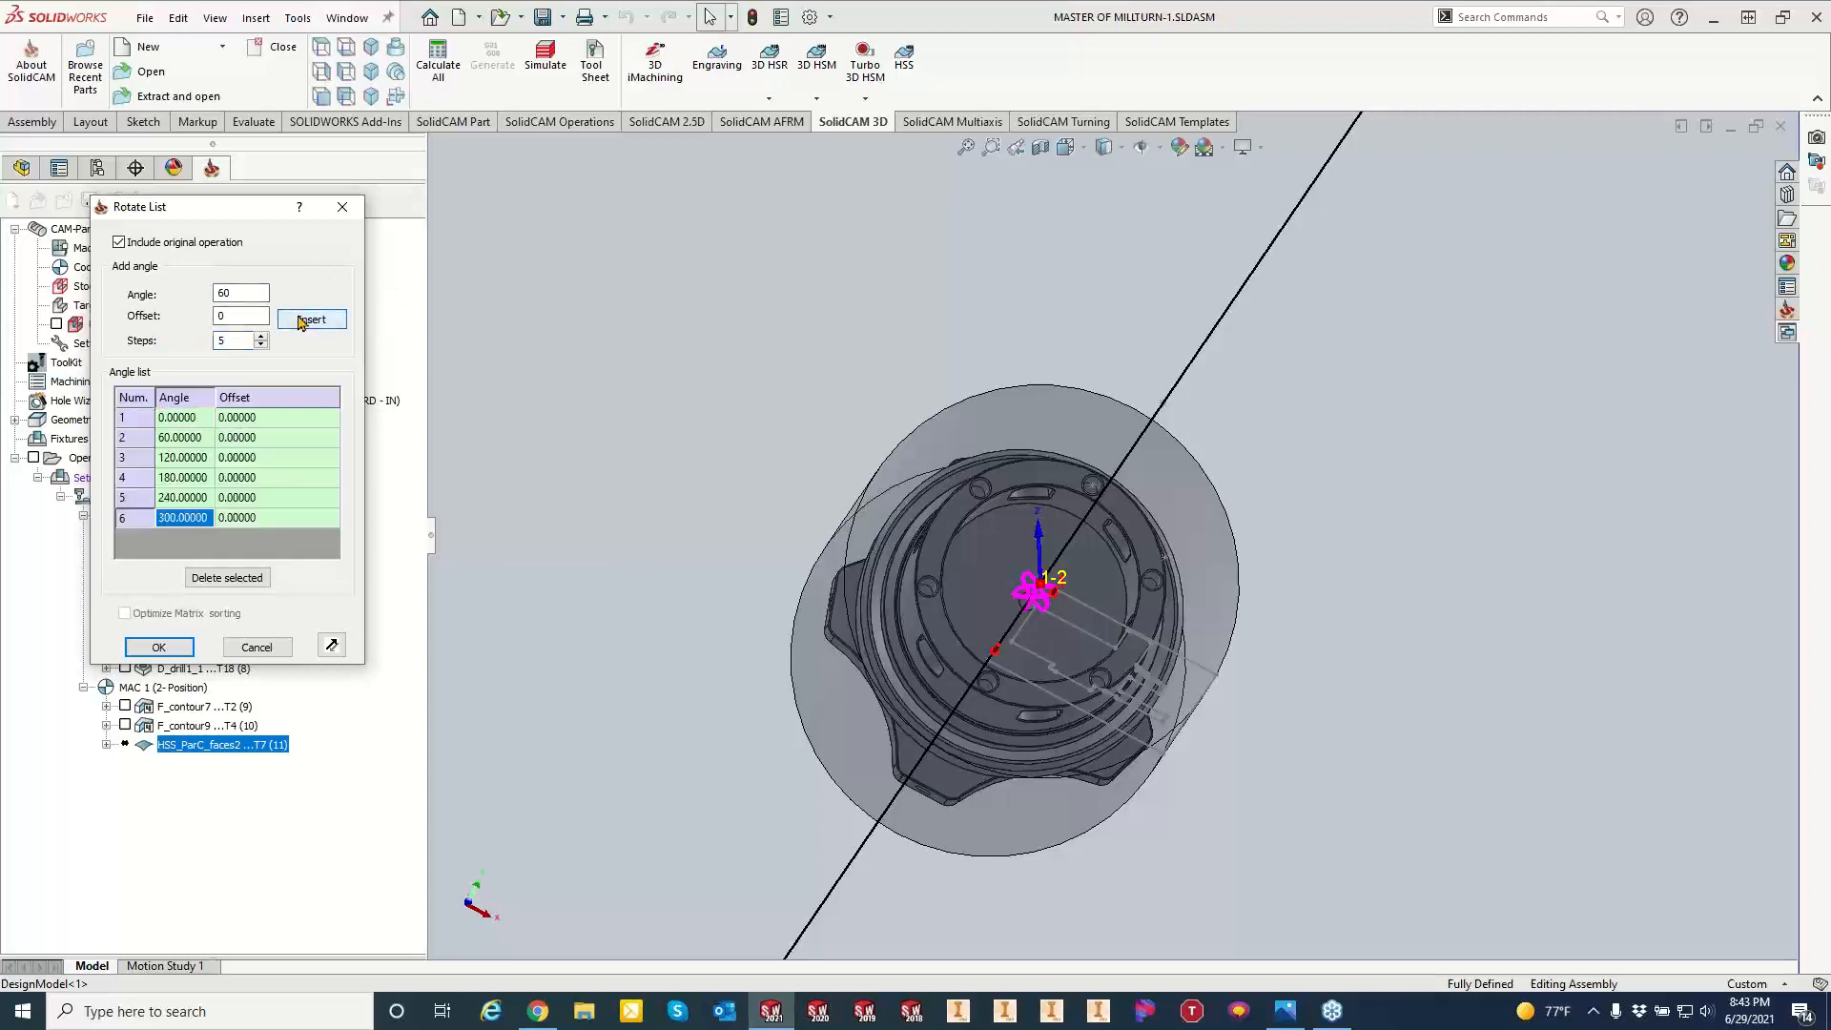
pyautogui.click(158, 647)
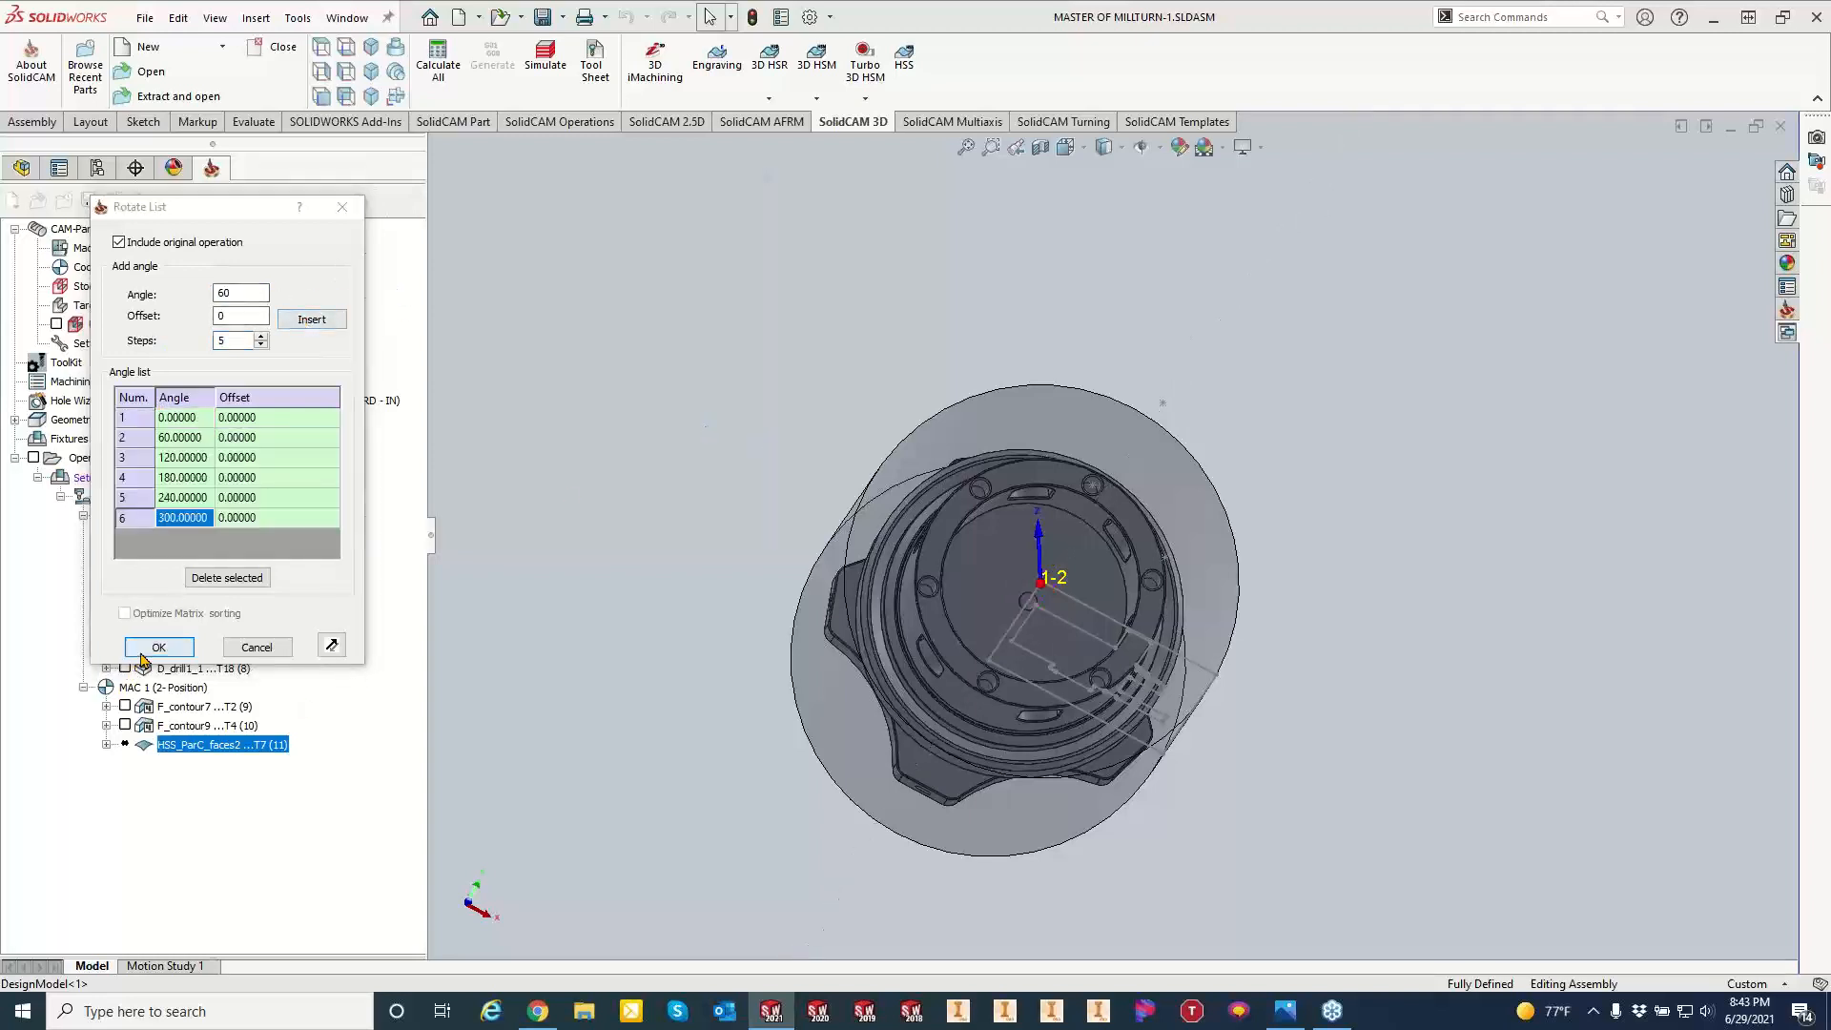
pyautogui.click(331, 527)
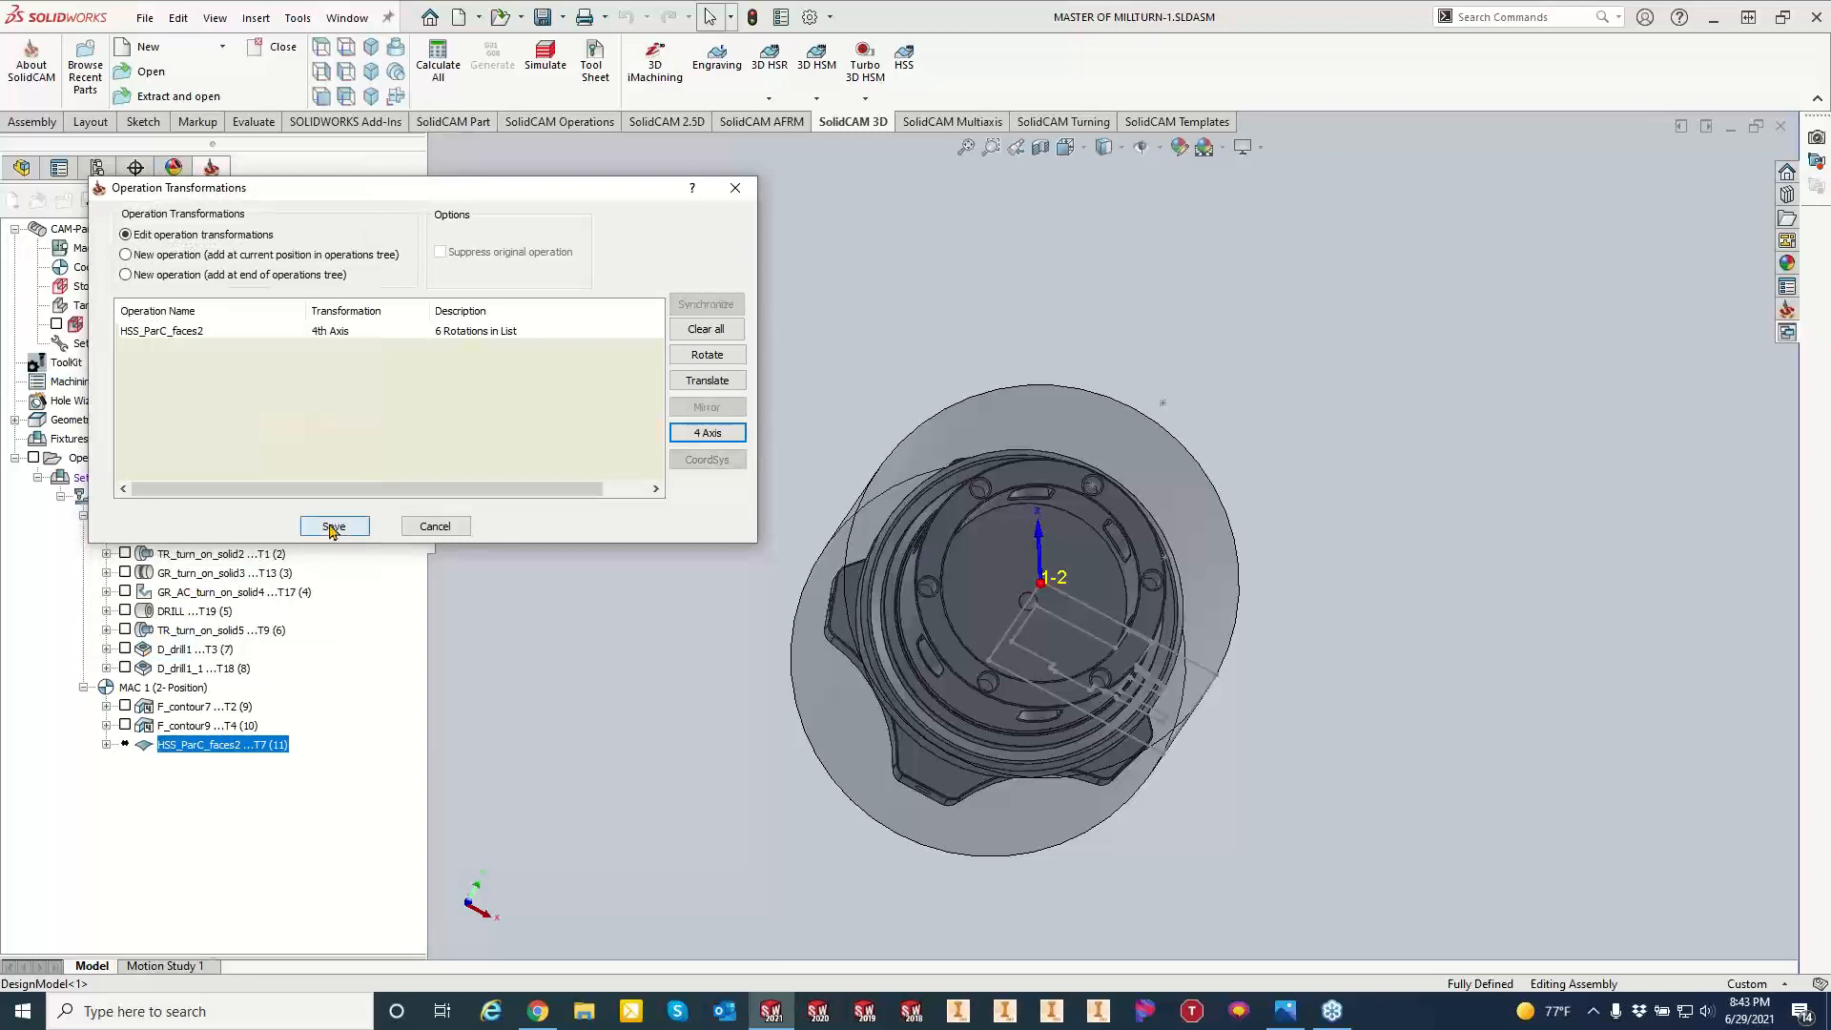
pyautogui.click(130, 585)
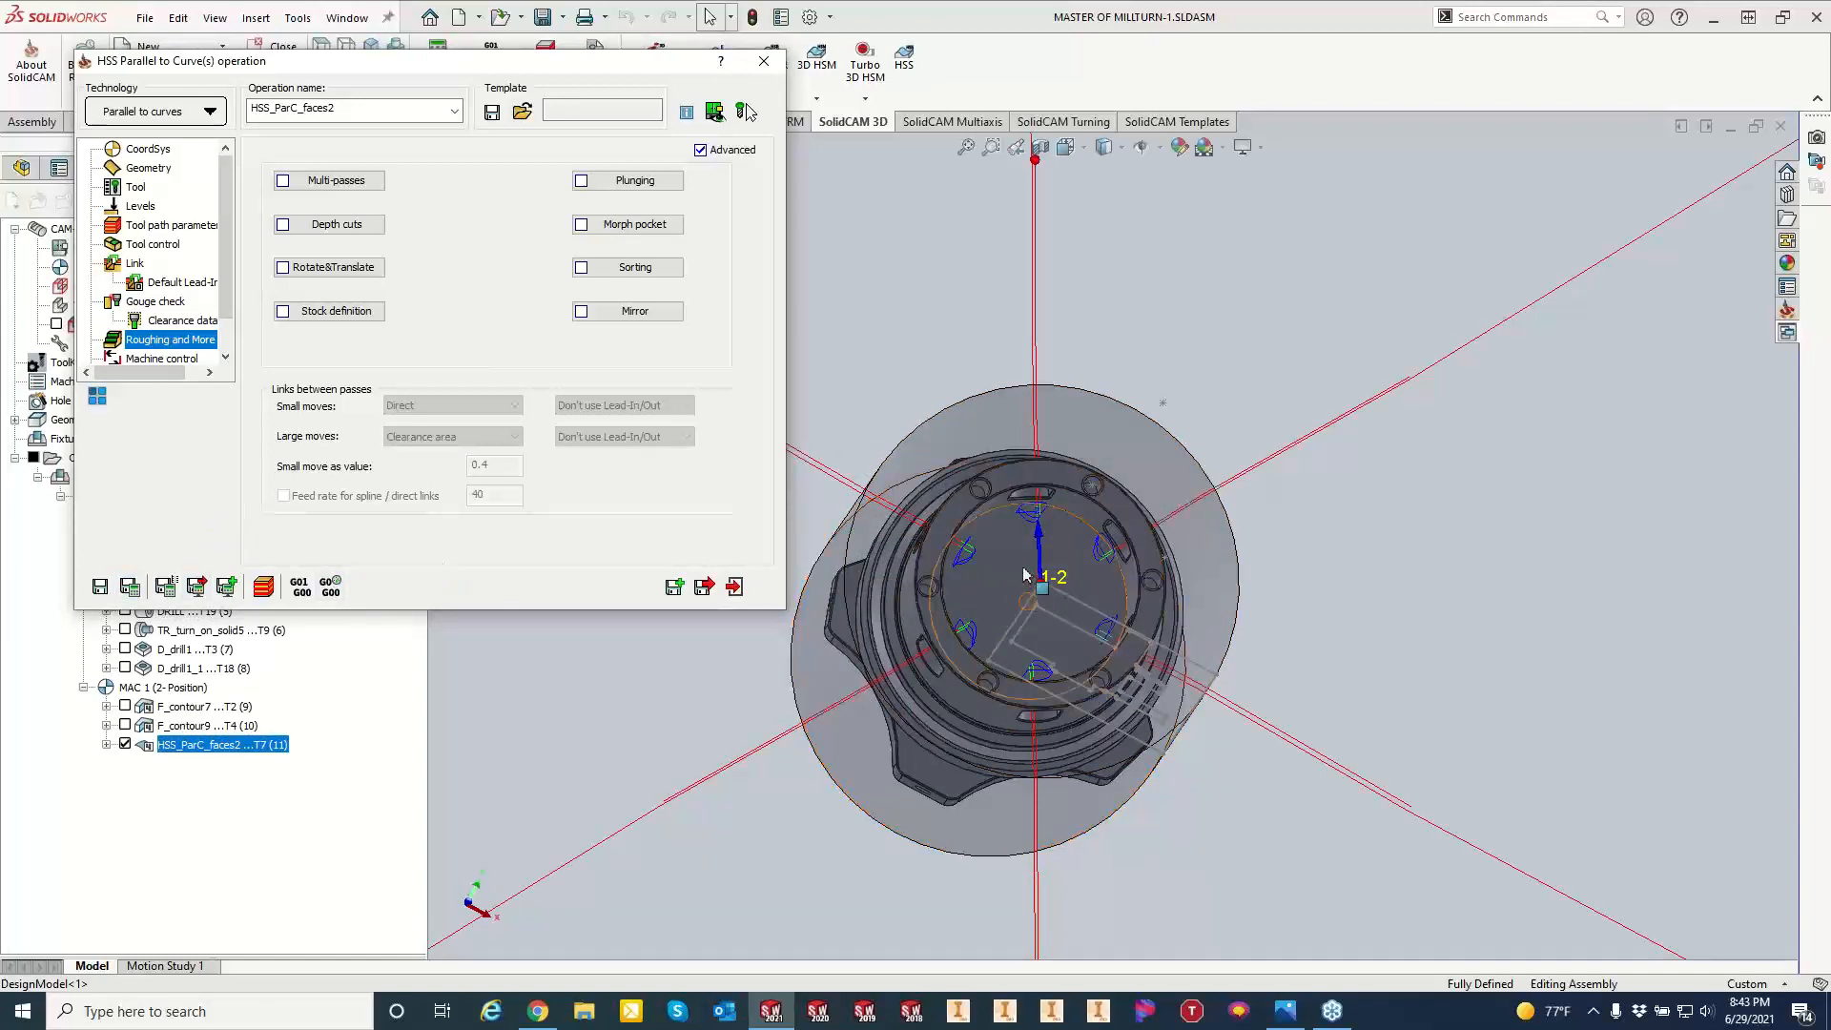
# Reopen the 4-axis rotation list, examine its rotation axis against the tool paths at the slots from an angled view, and cancel.
pyautogui.click(96, 395)
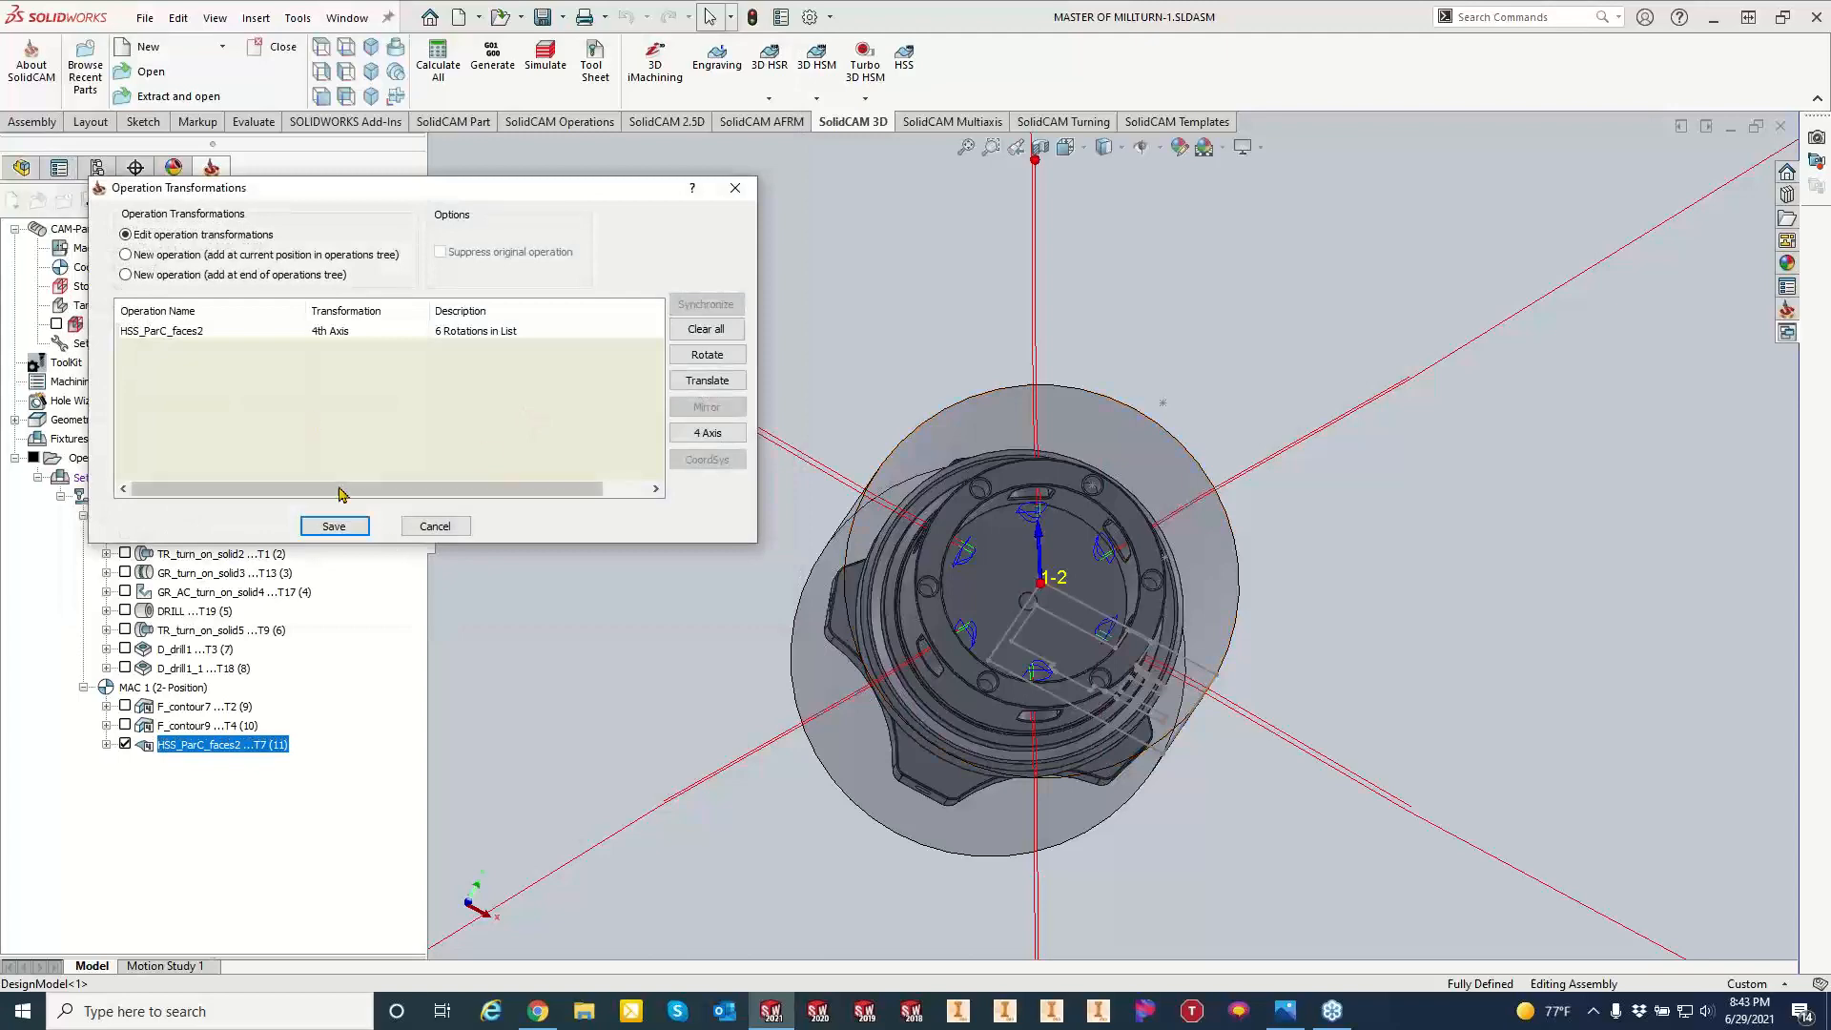
pyautogui.click(725, 434)
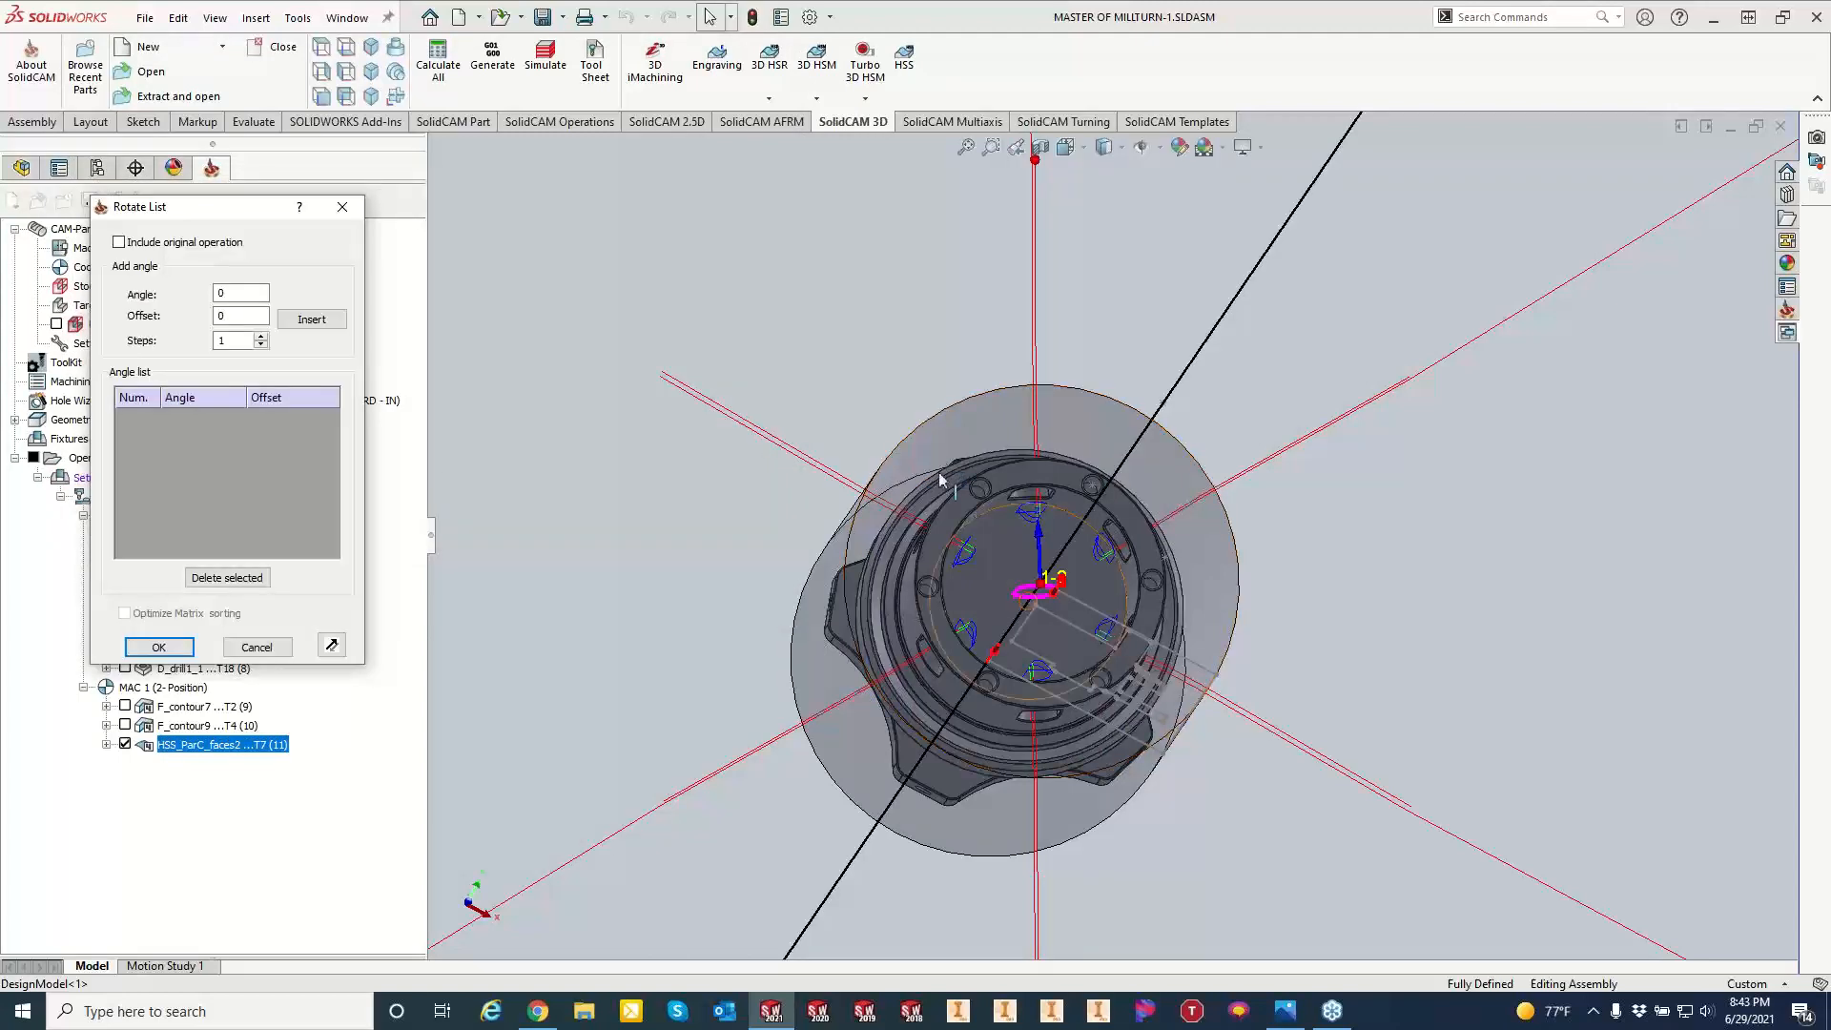
pyautogui.moveTo(1059, 609); pyautogui.dragTo(1090, 656, button='middle')
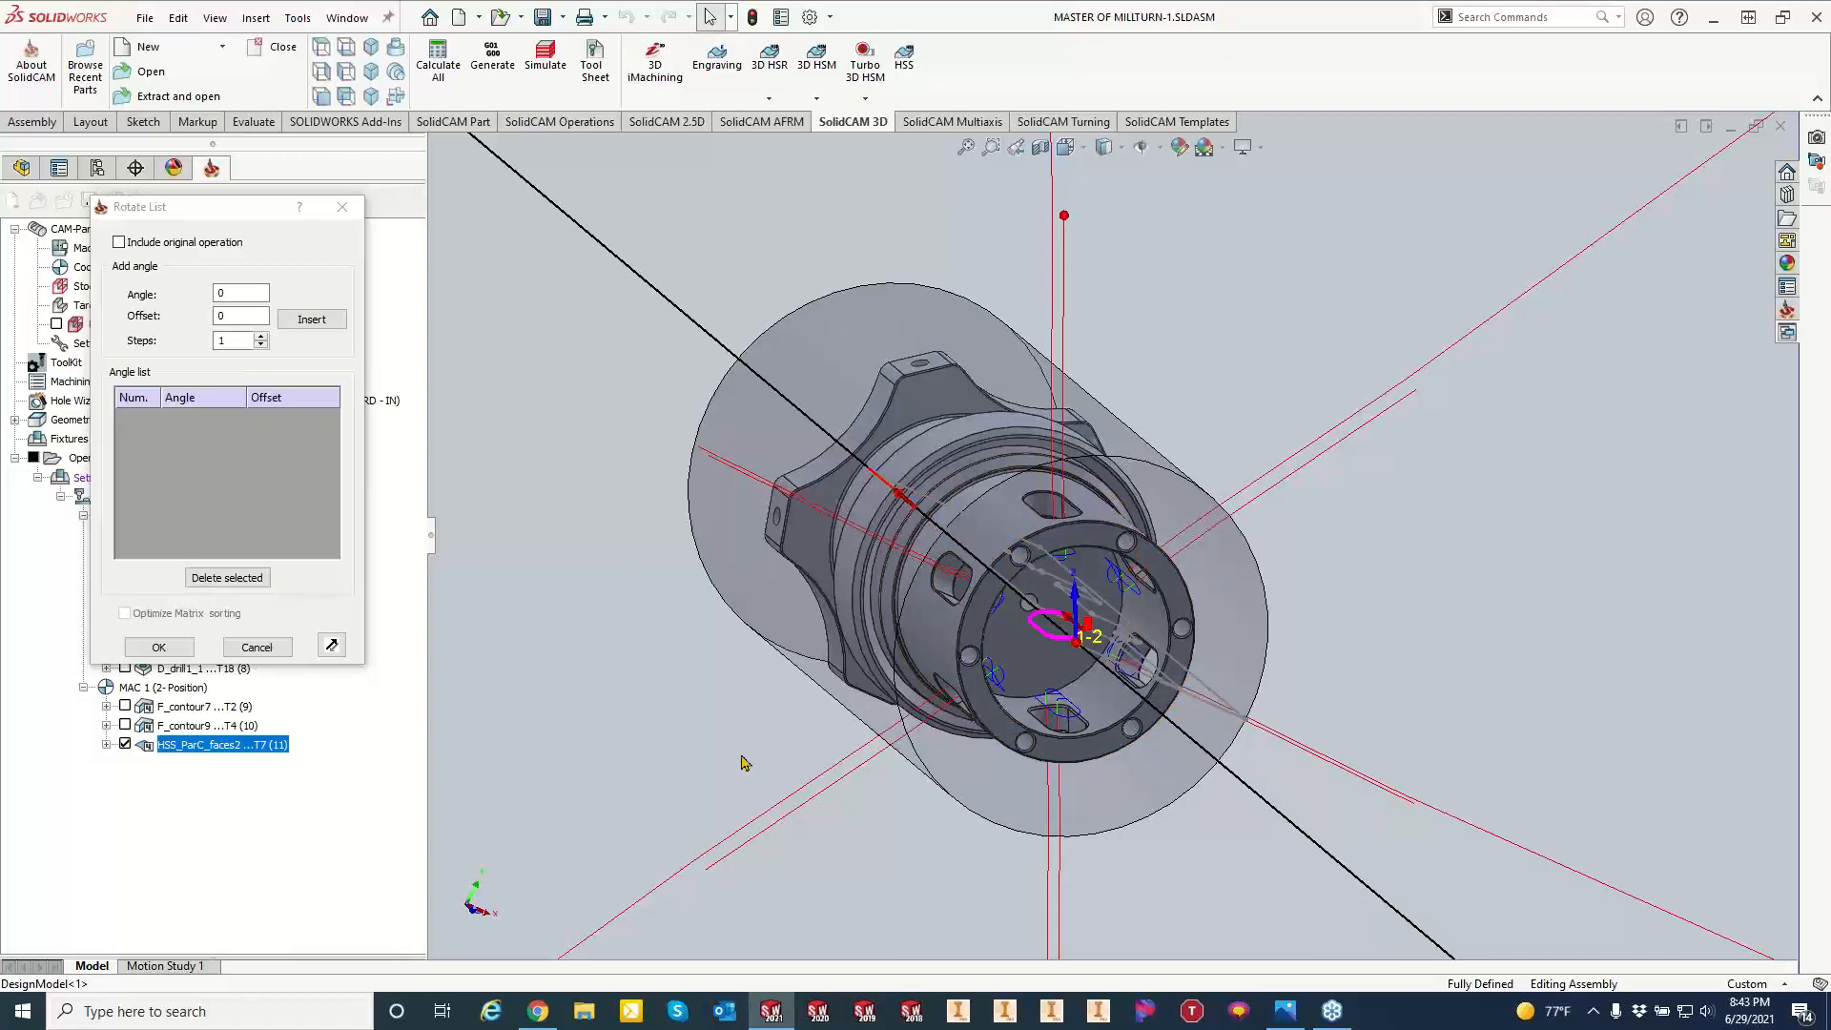
pyautogui.click(271, 646)
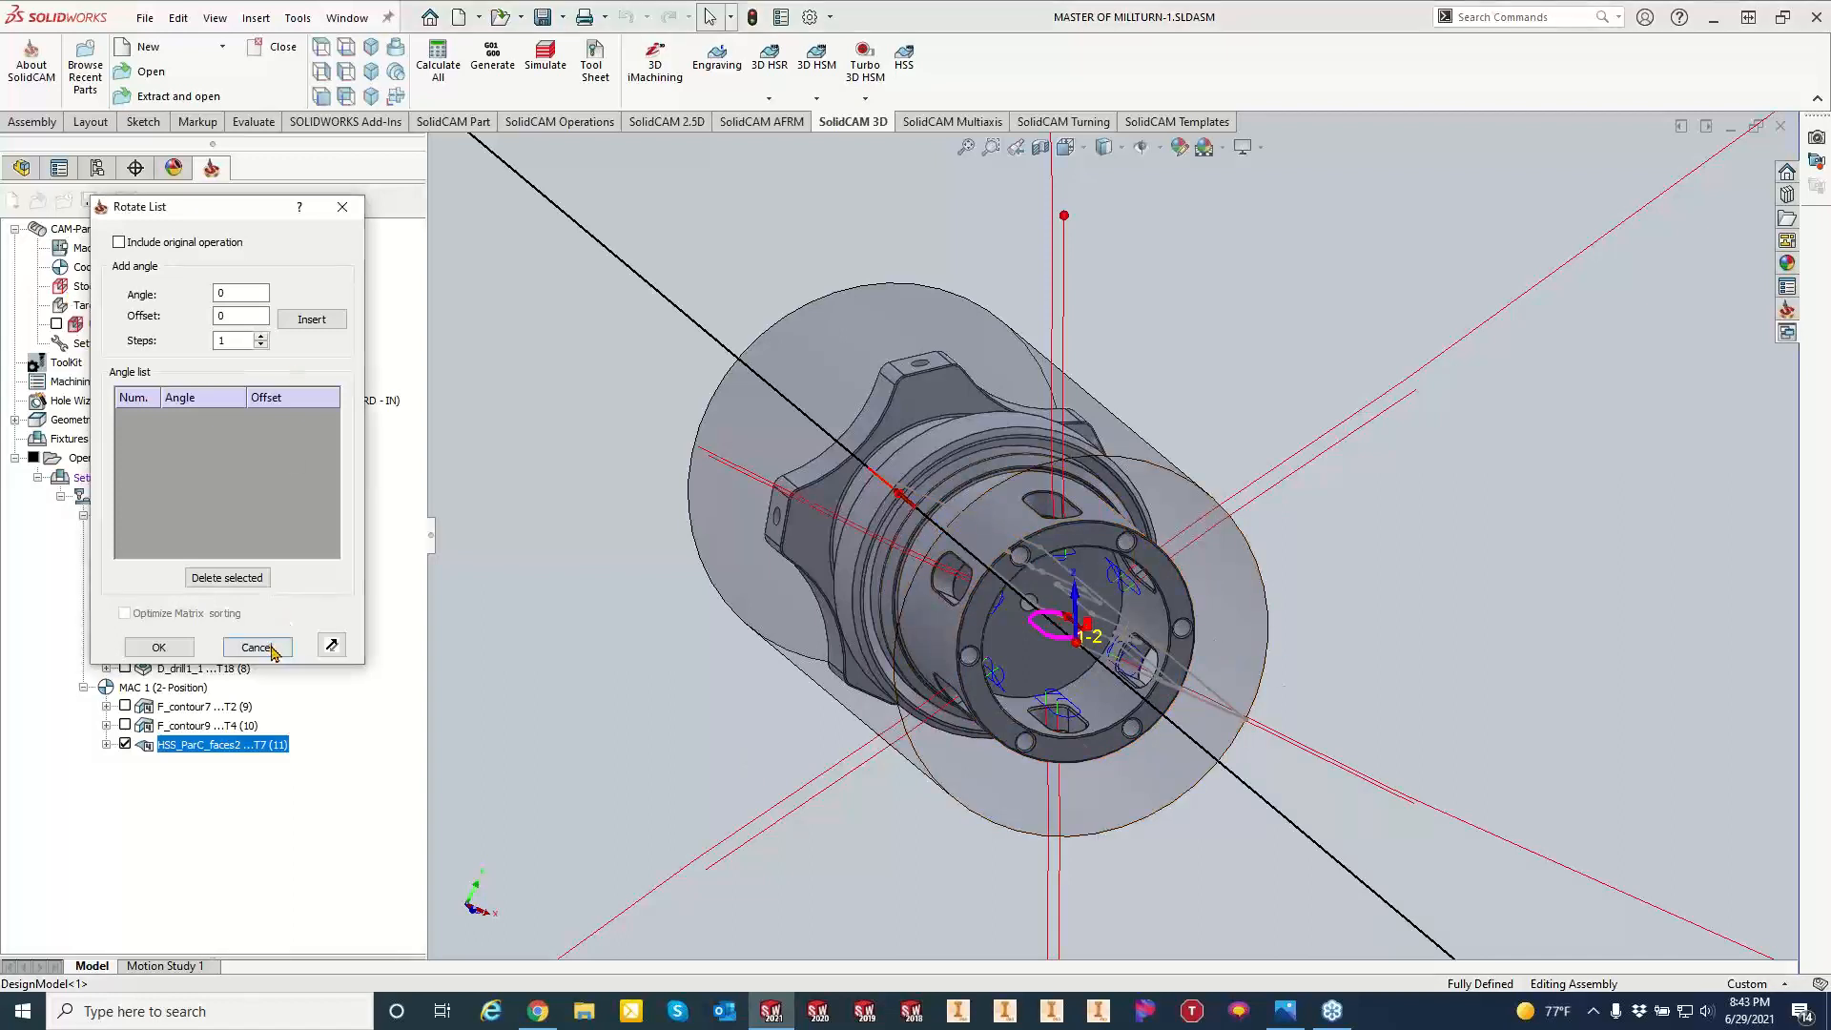
pyautogui.click(435, 526)
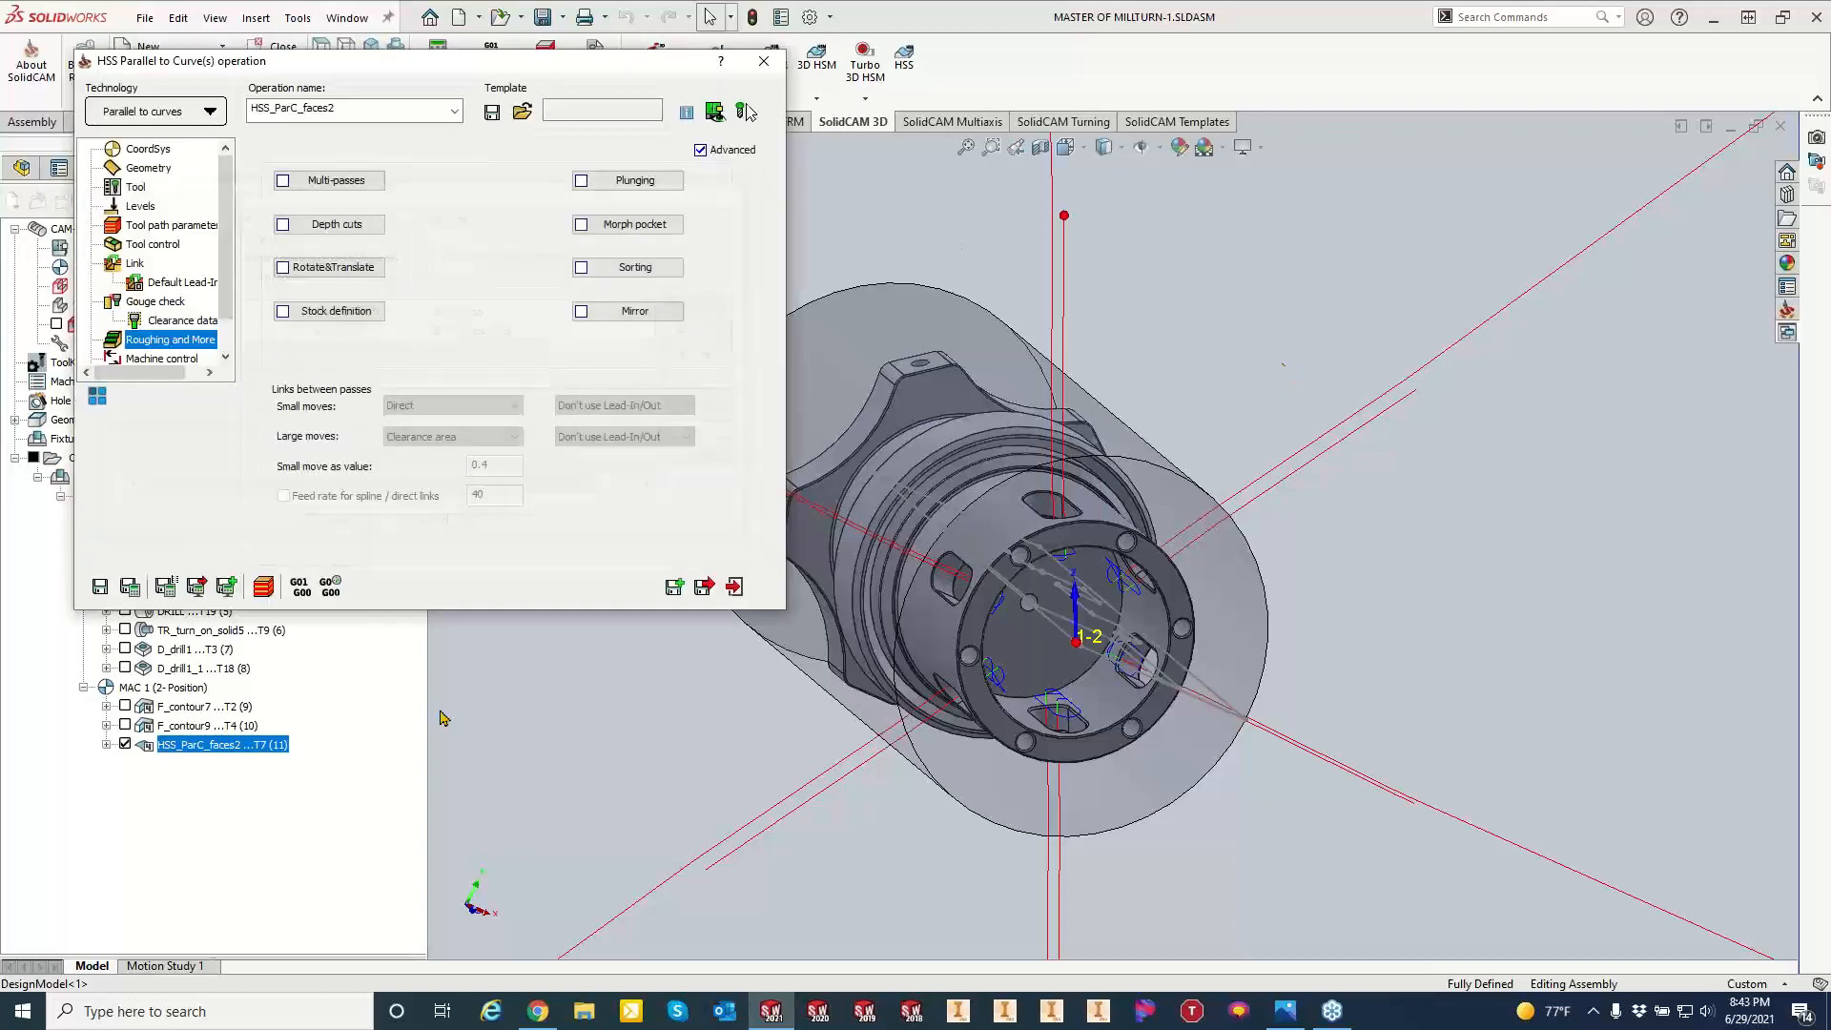
# Simulate the six-position HSS chamfer operation in SolidVerify, then close the simulation and the operation.
pyautogui.click(257, 585)
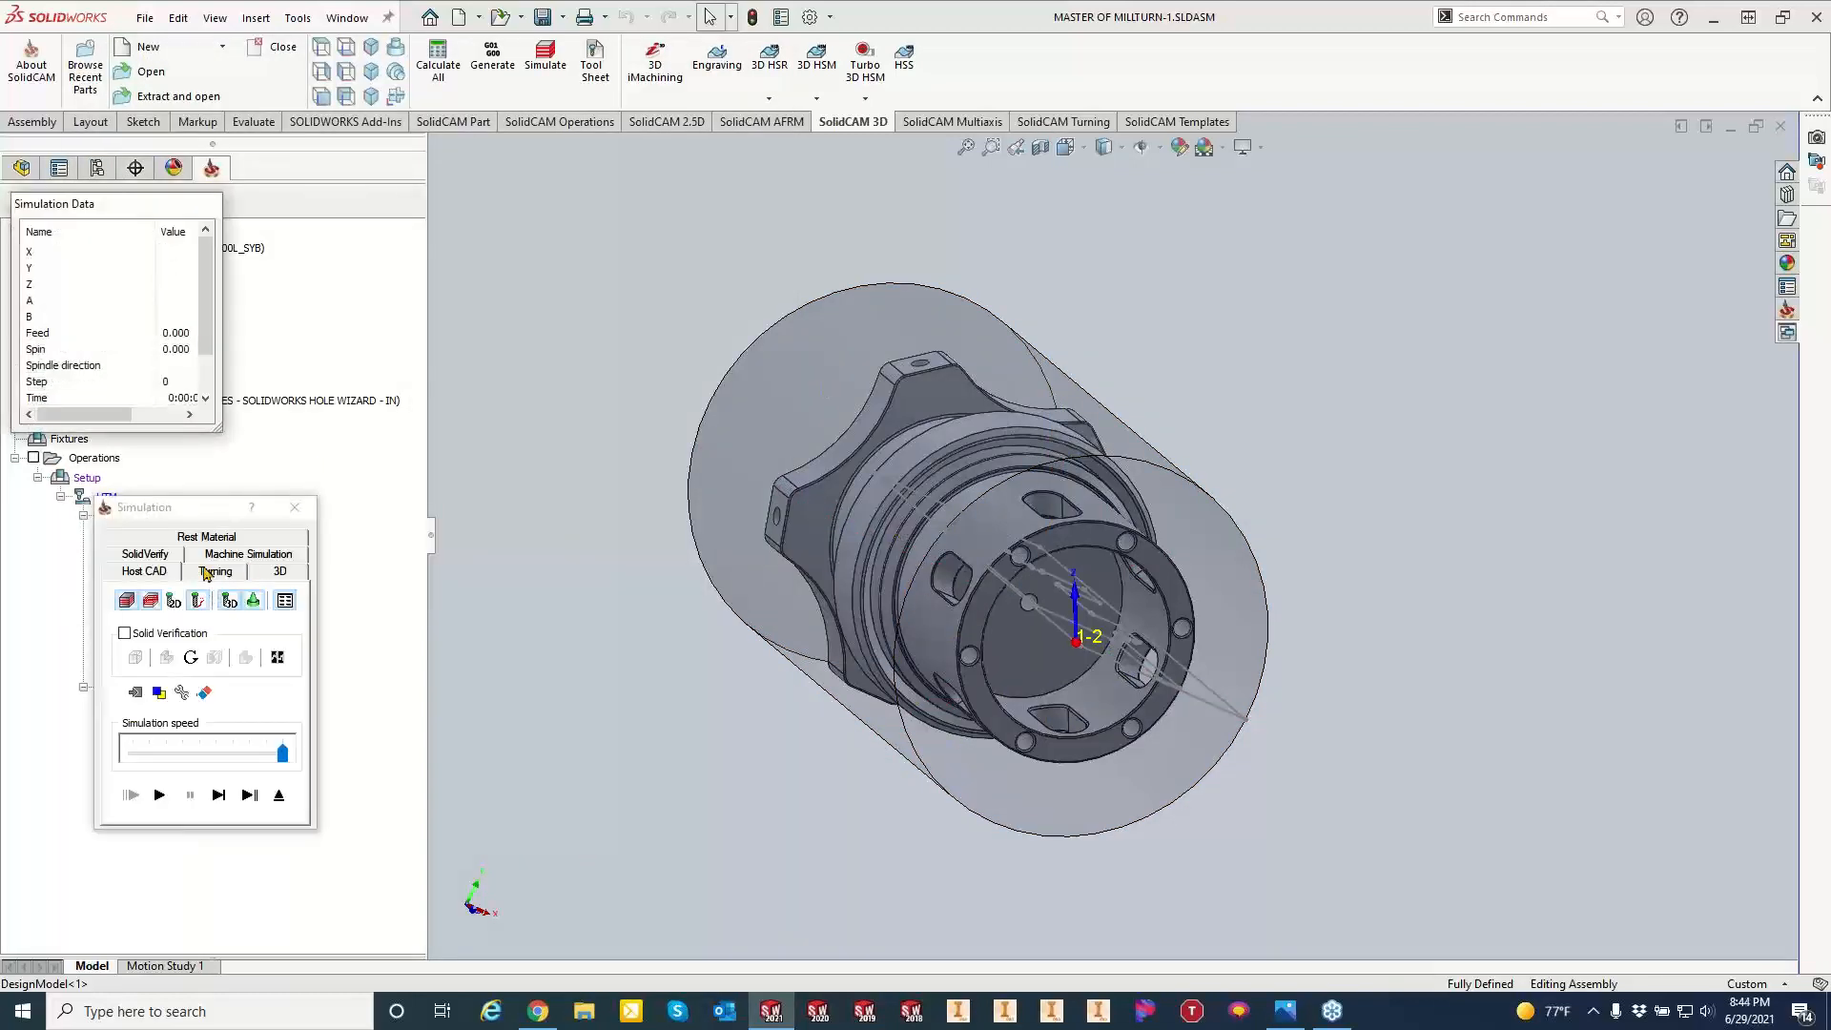
pyautogui.click(207, 572)
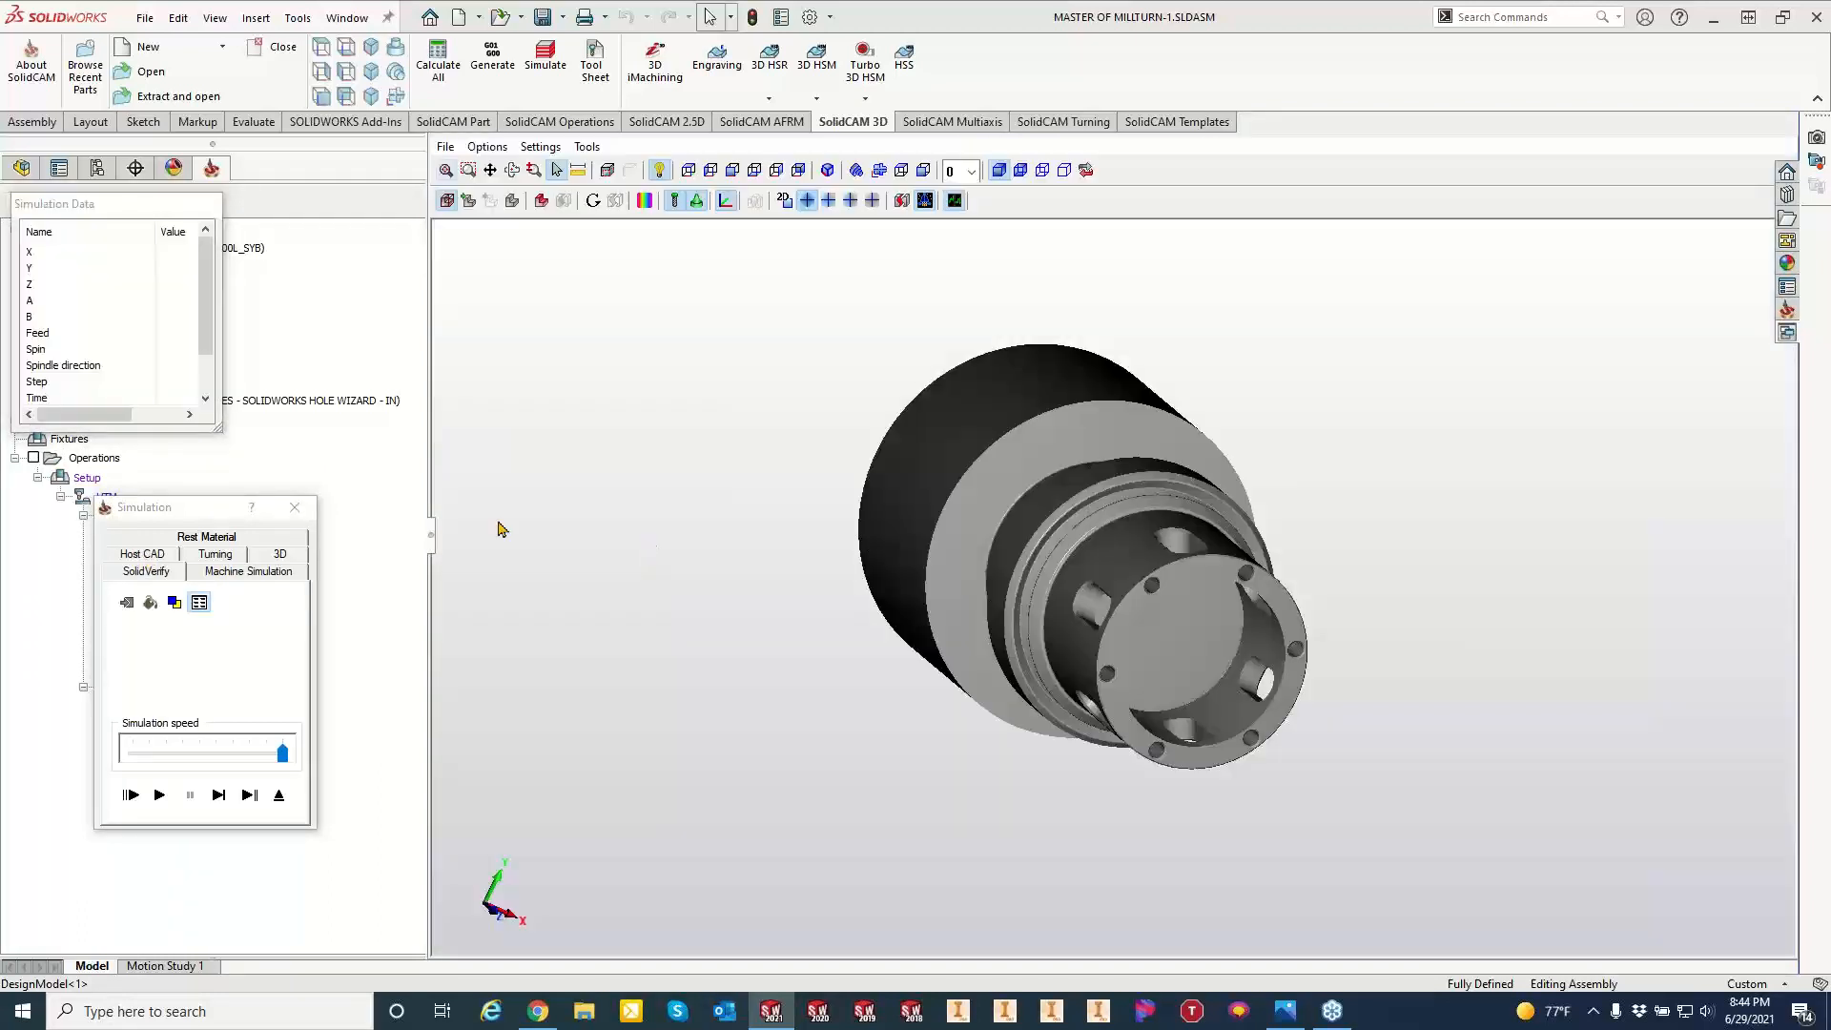
pyautogui.click(159, 795)
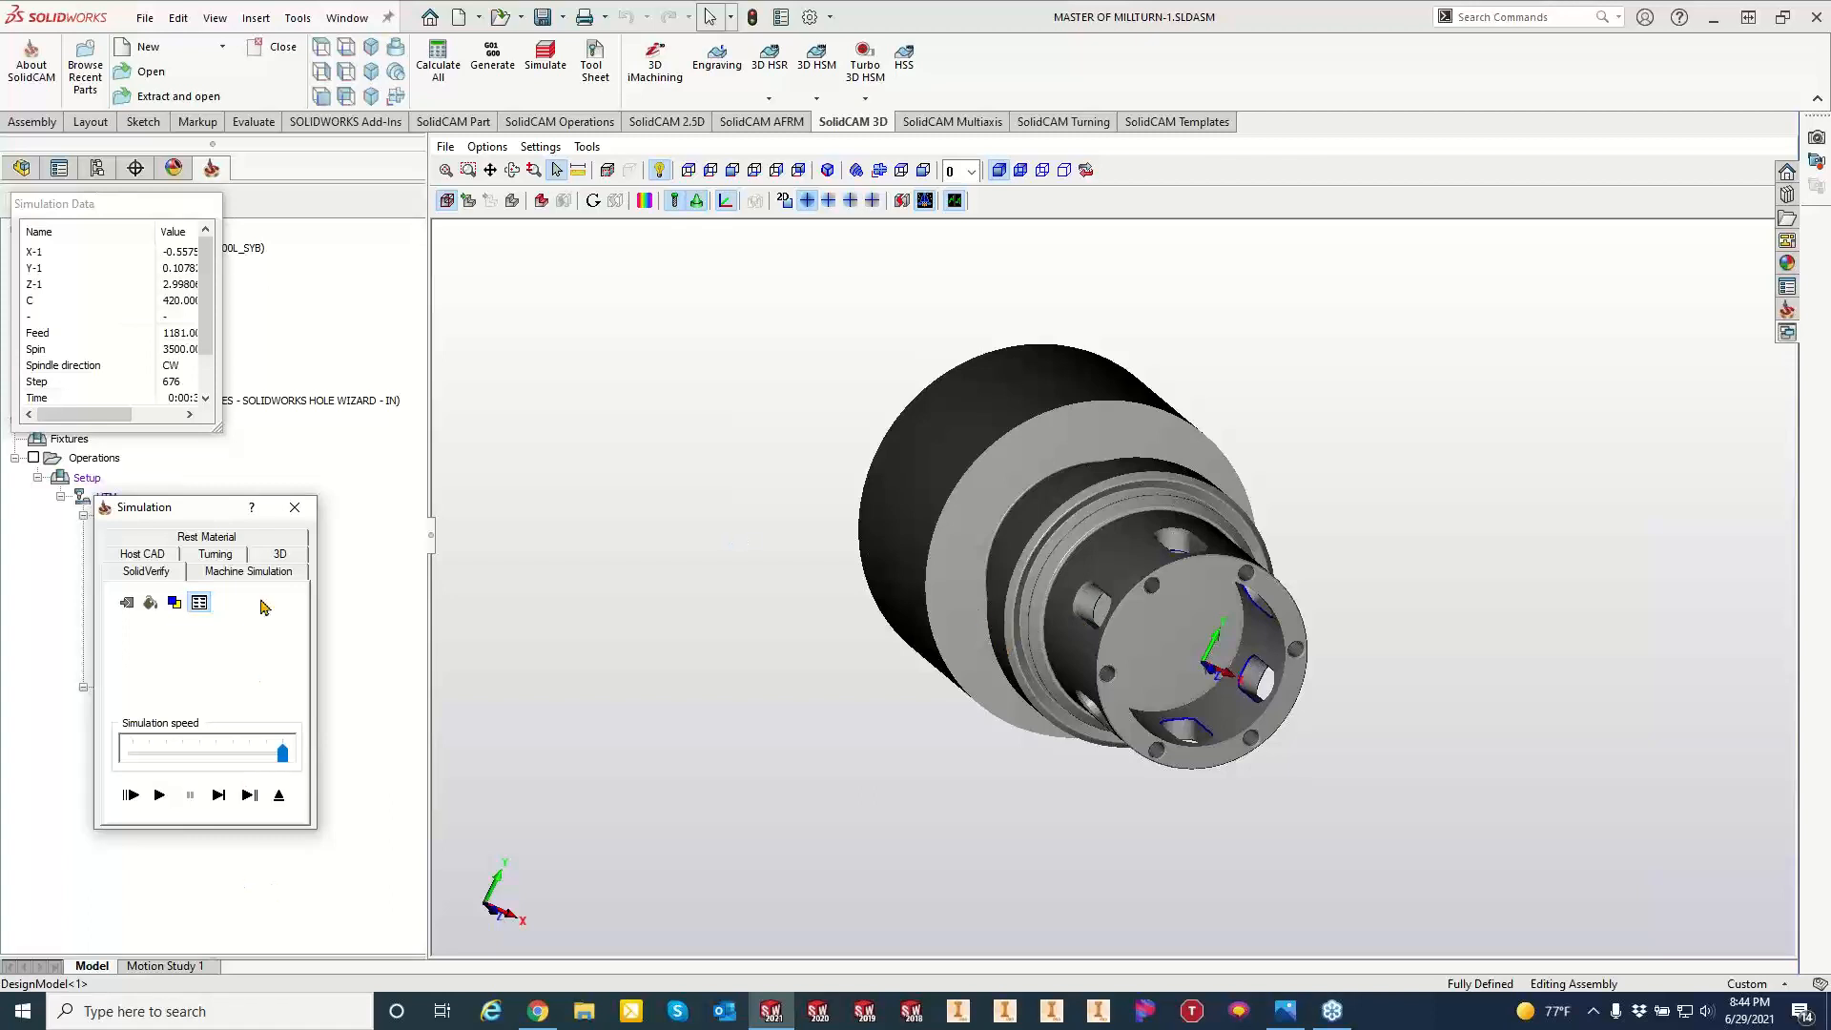
pyautogui.click(295, 508)
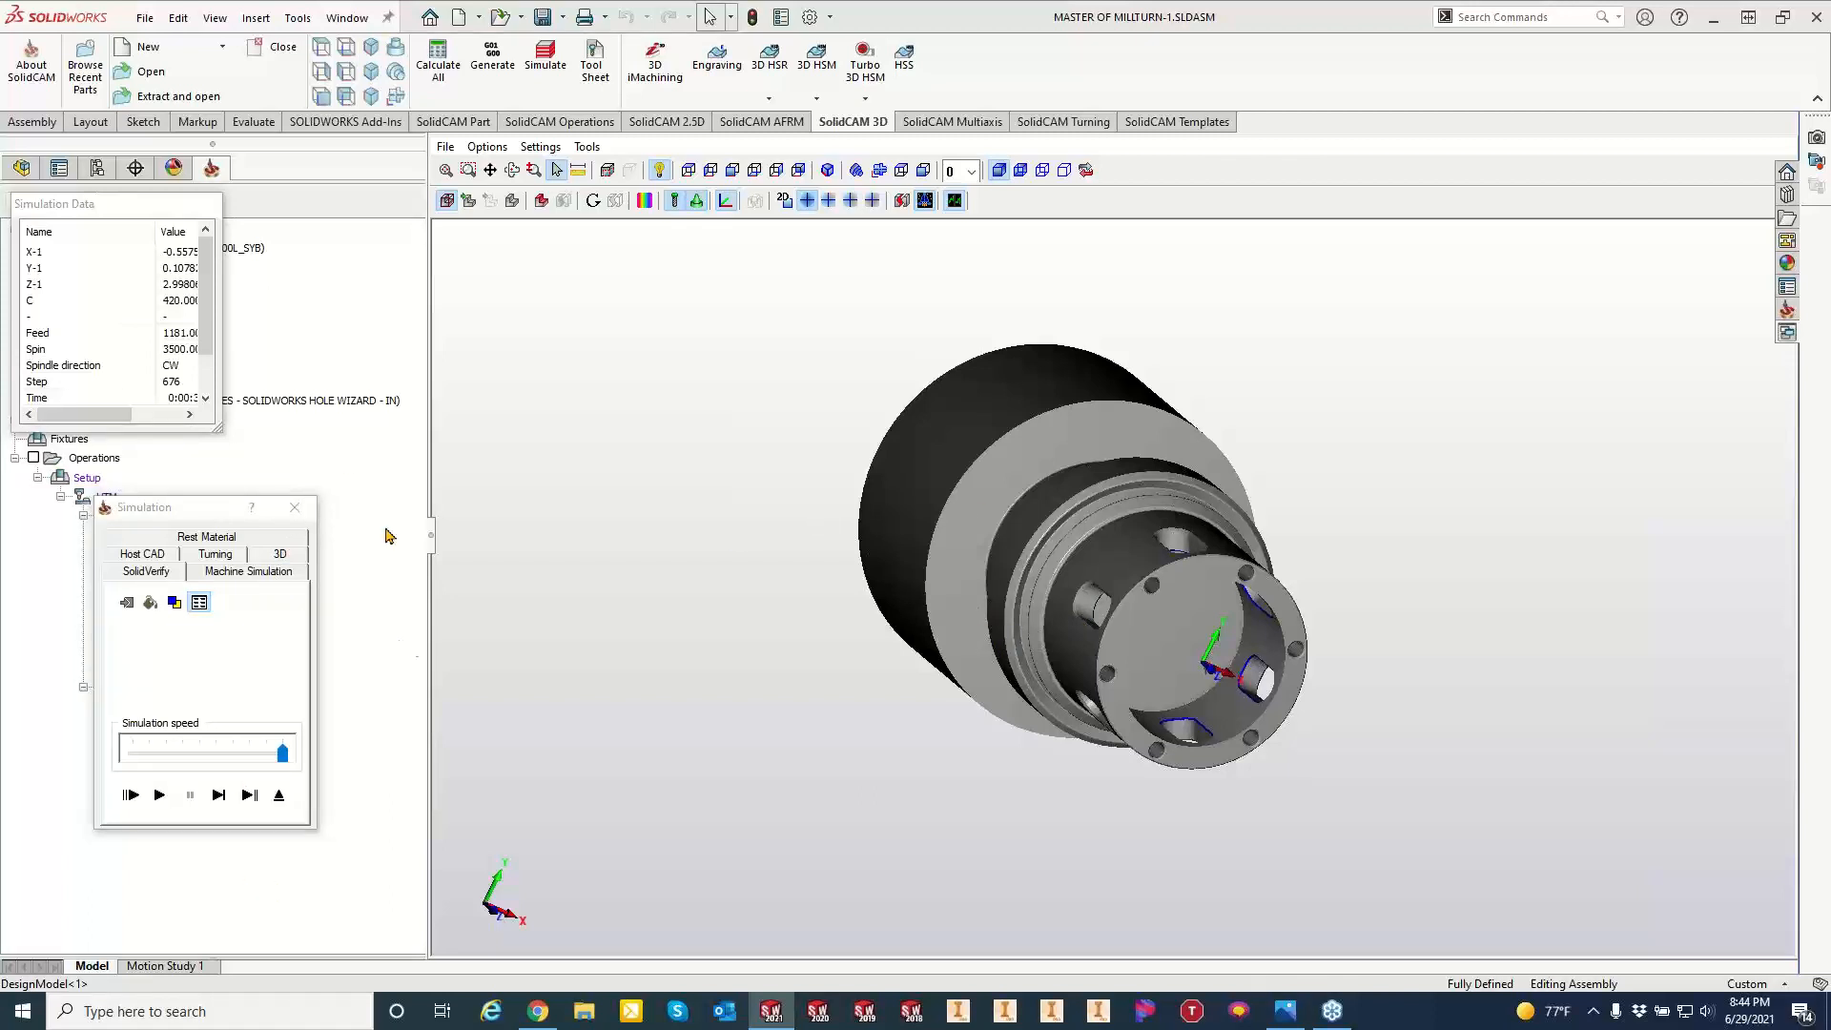
pyautogui.click(295, 507)
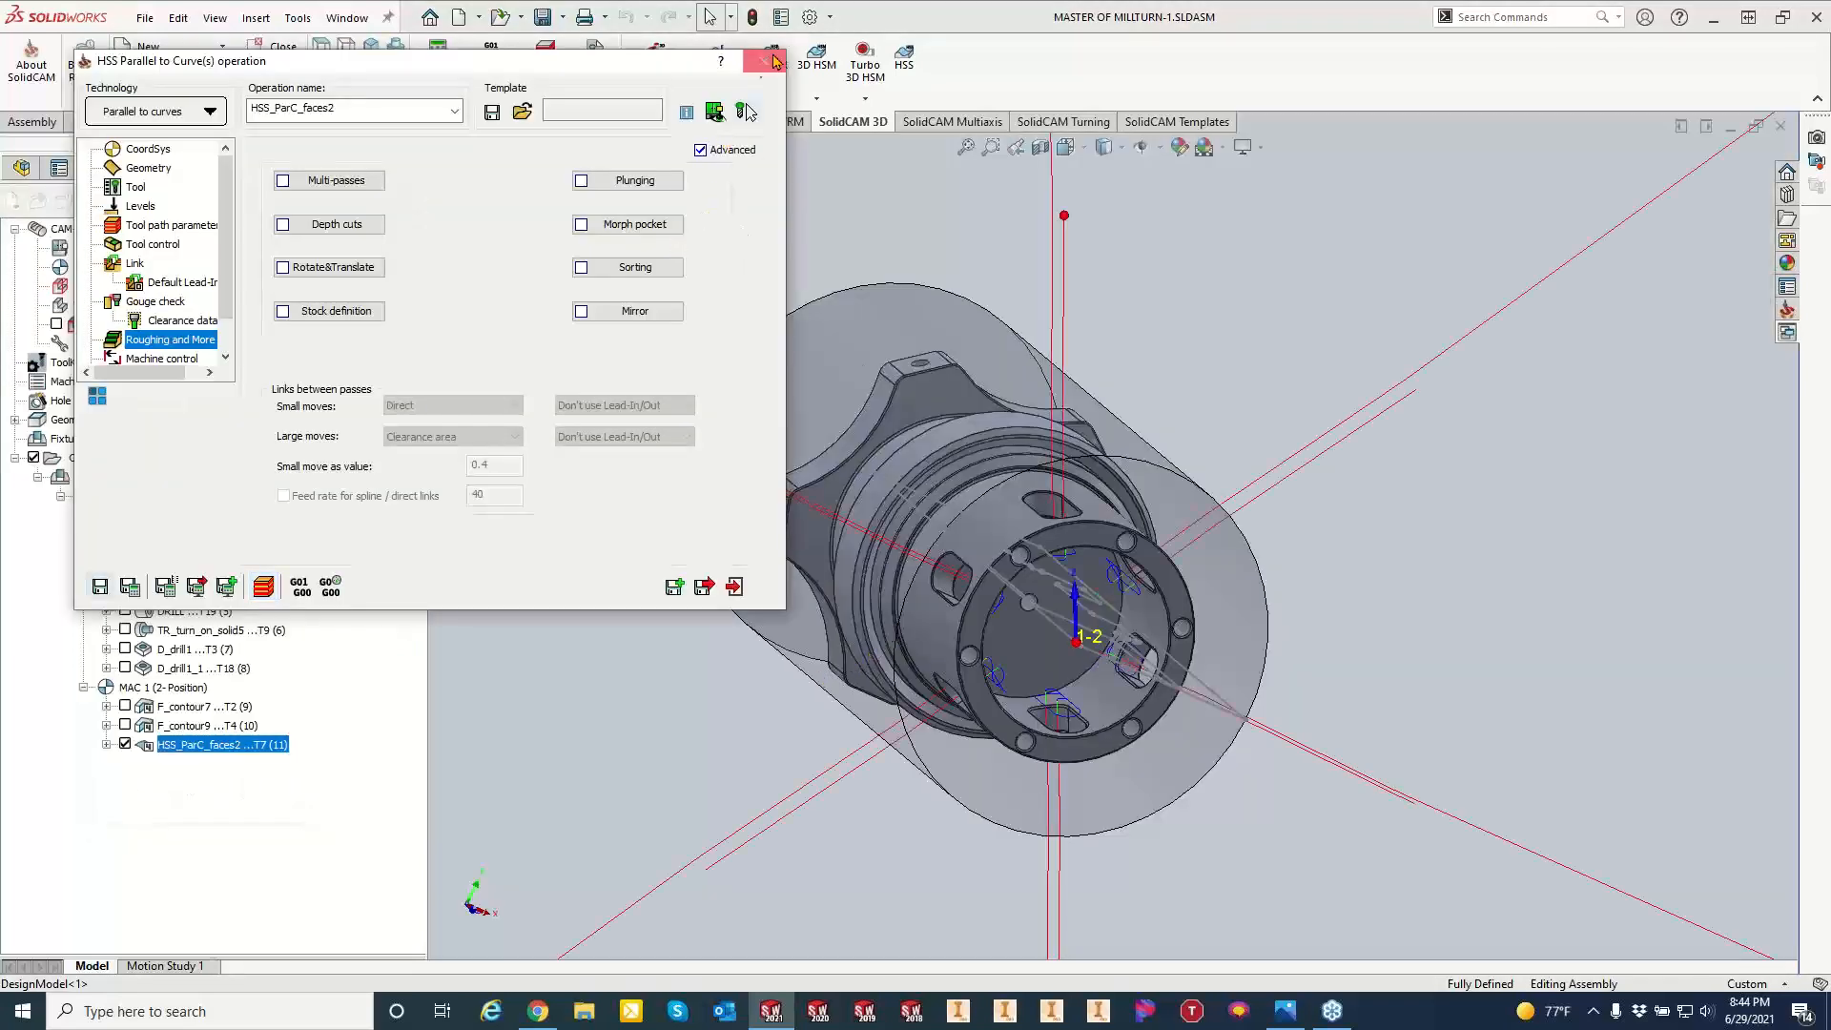
pyautogui.click(764, 60)
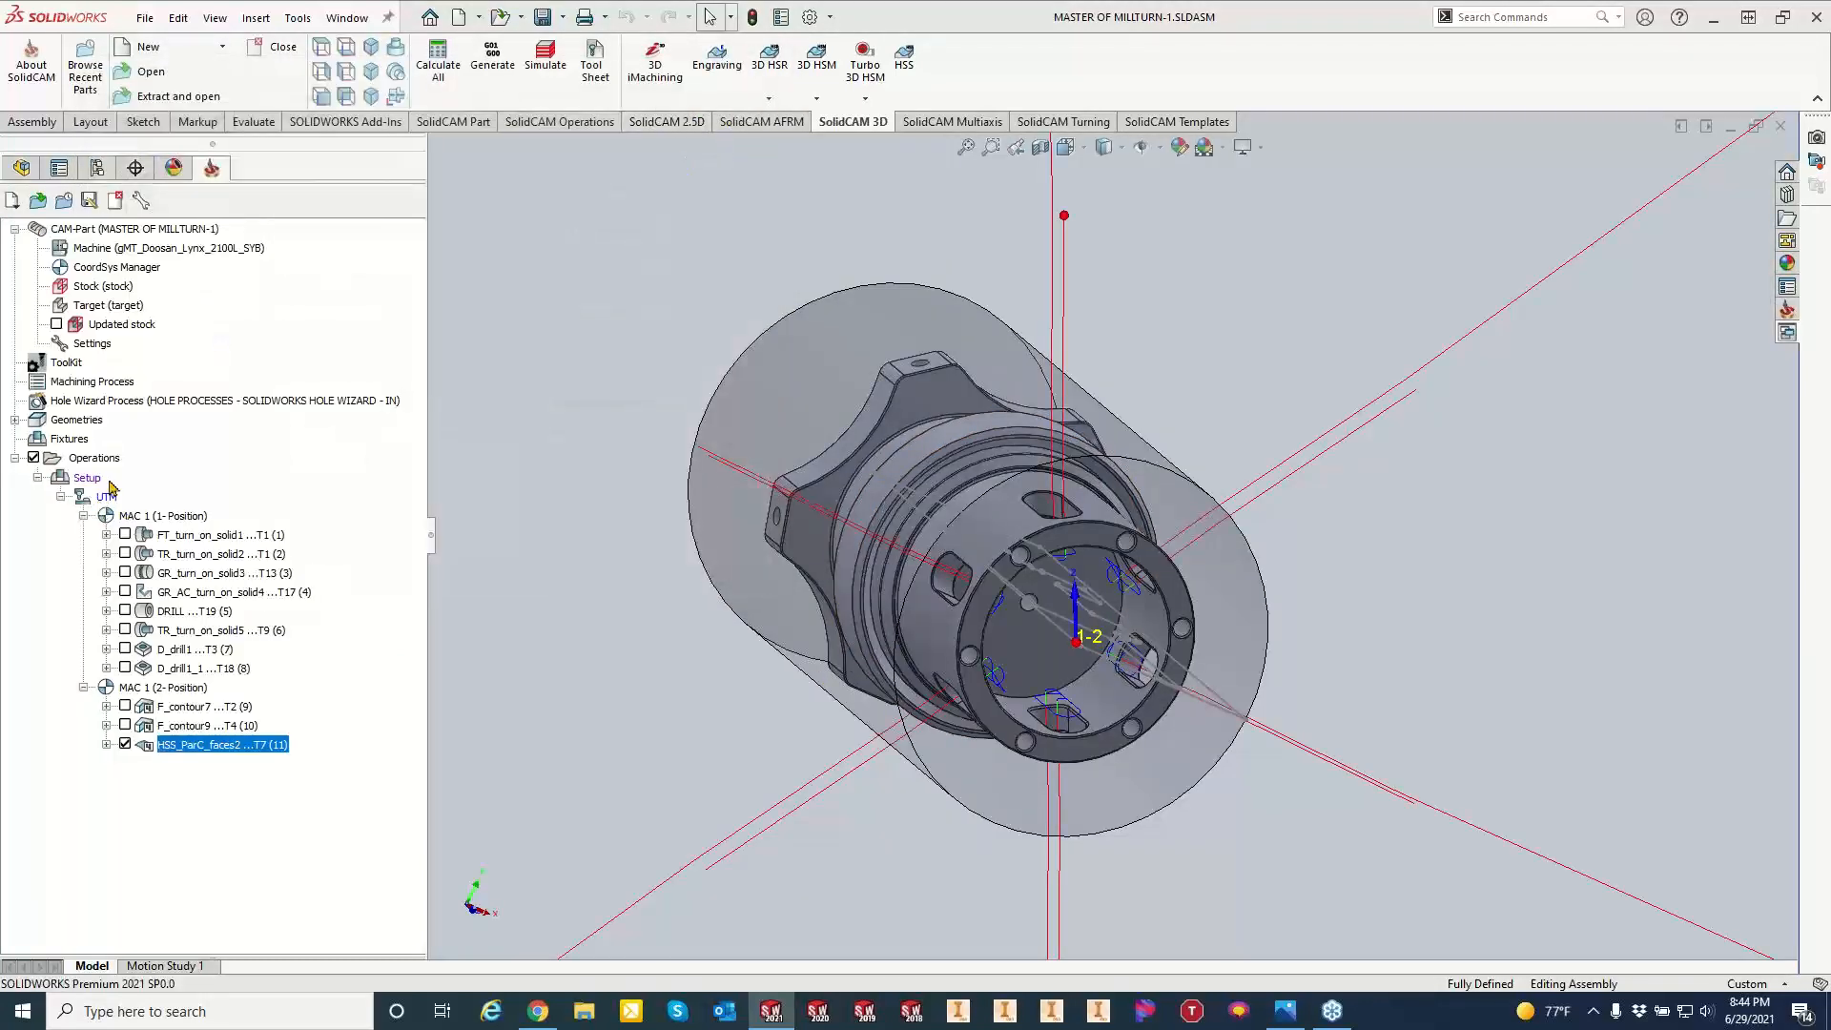
# Run the Machine Simulation for all operations, viewing the lathe from its front.
pyautogui.rightClick(88, 459)
pyautogui.rightClick(92, 465)
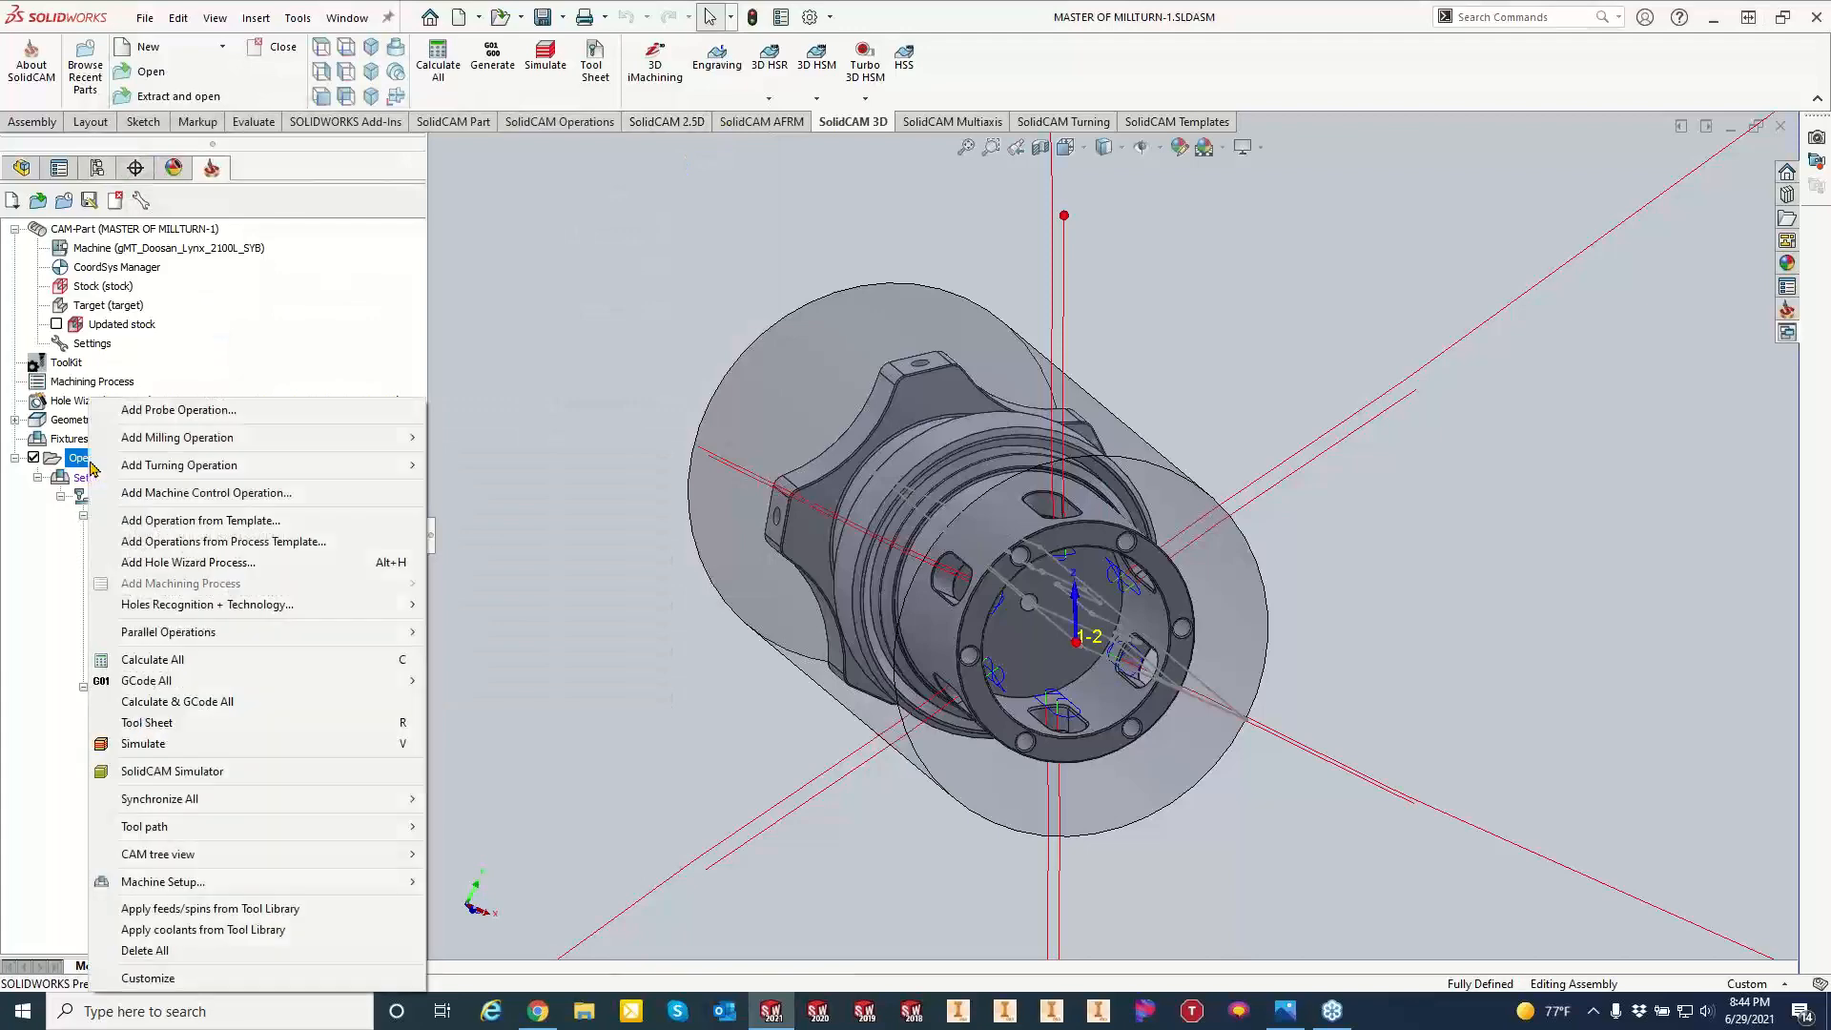
pyautogui.click(152, 744)
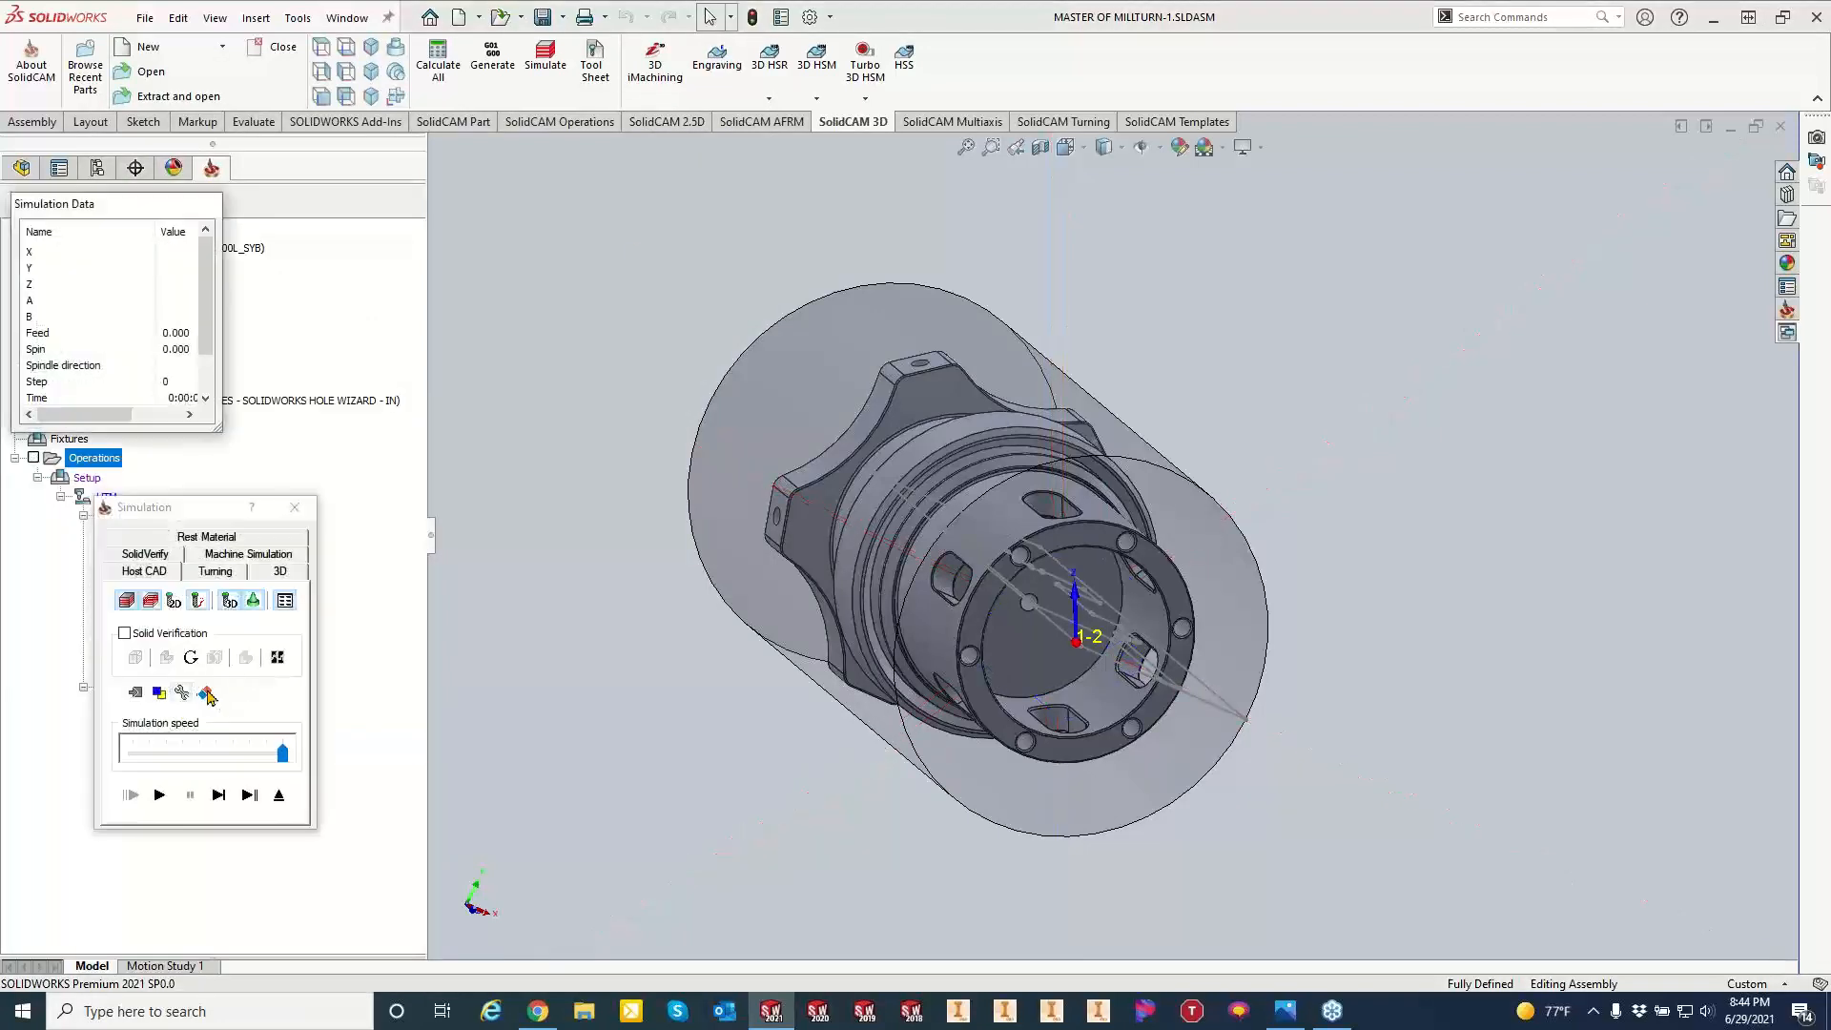
pyautogui.click(248, 554)
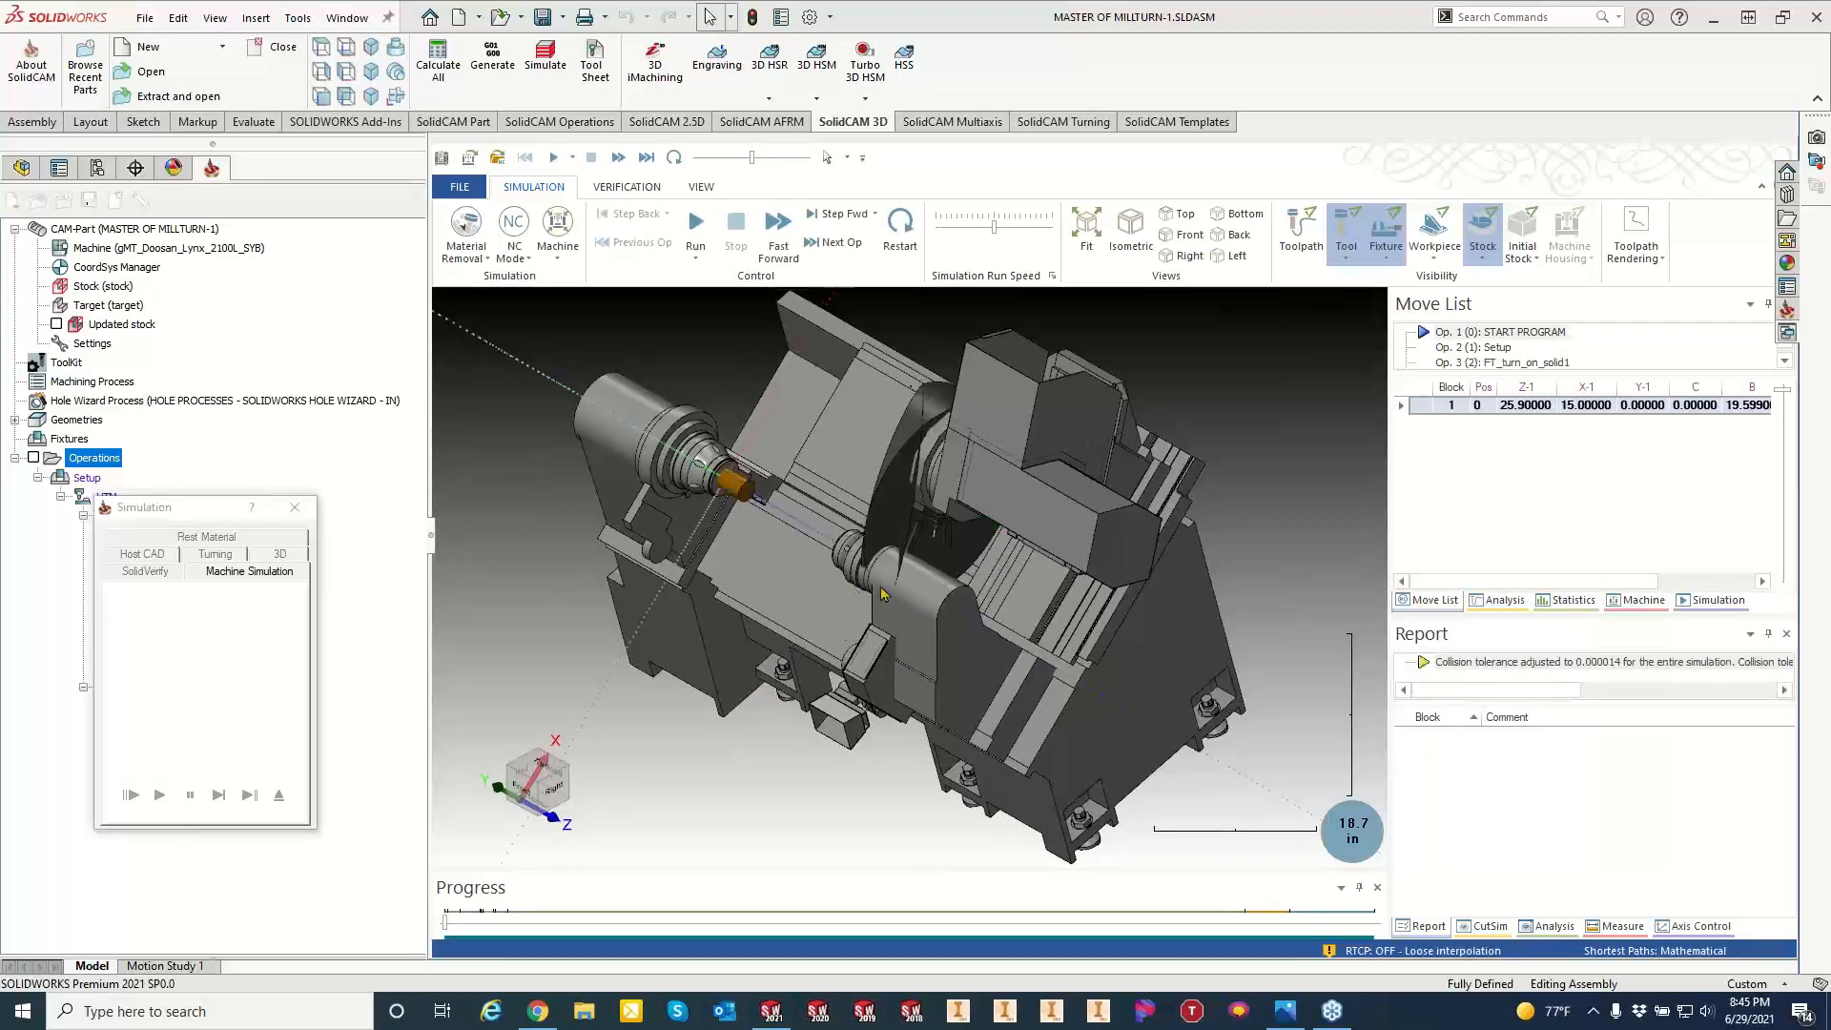
pyautogui.moveTo(1285, 672); pyautogui.dragTo(1158, 665, button='middle')
pyautogui.click(695, 225)
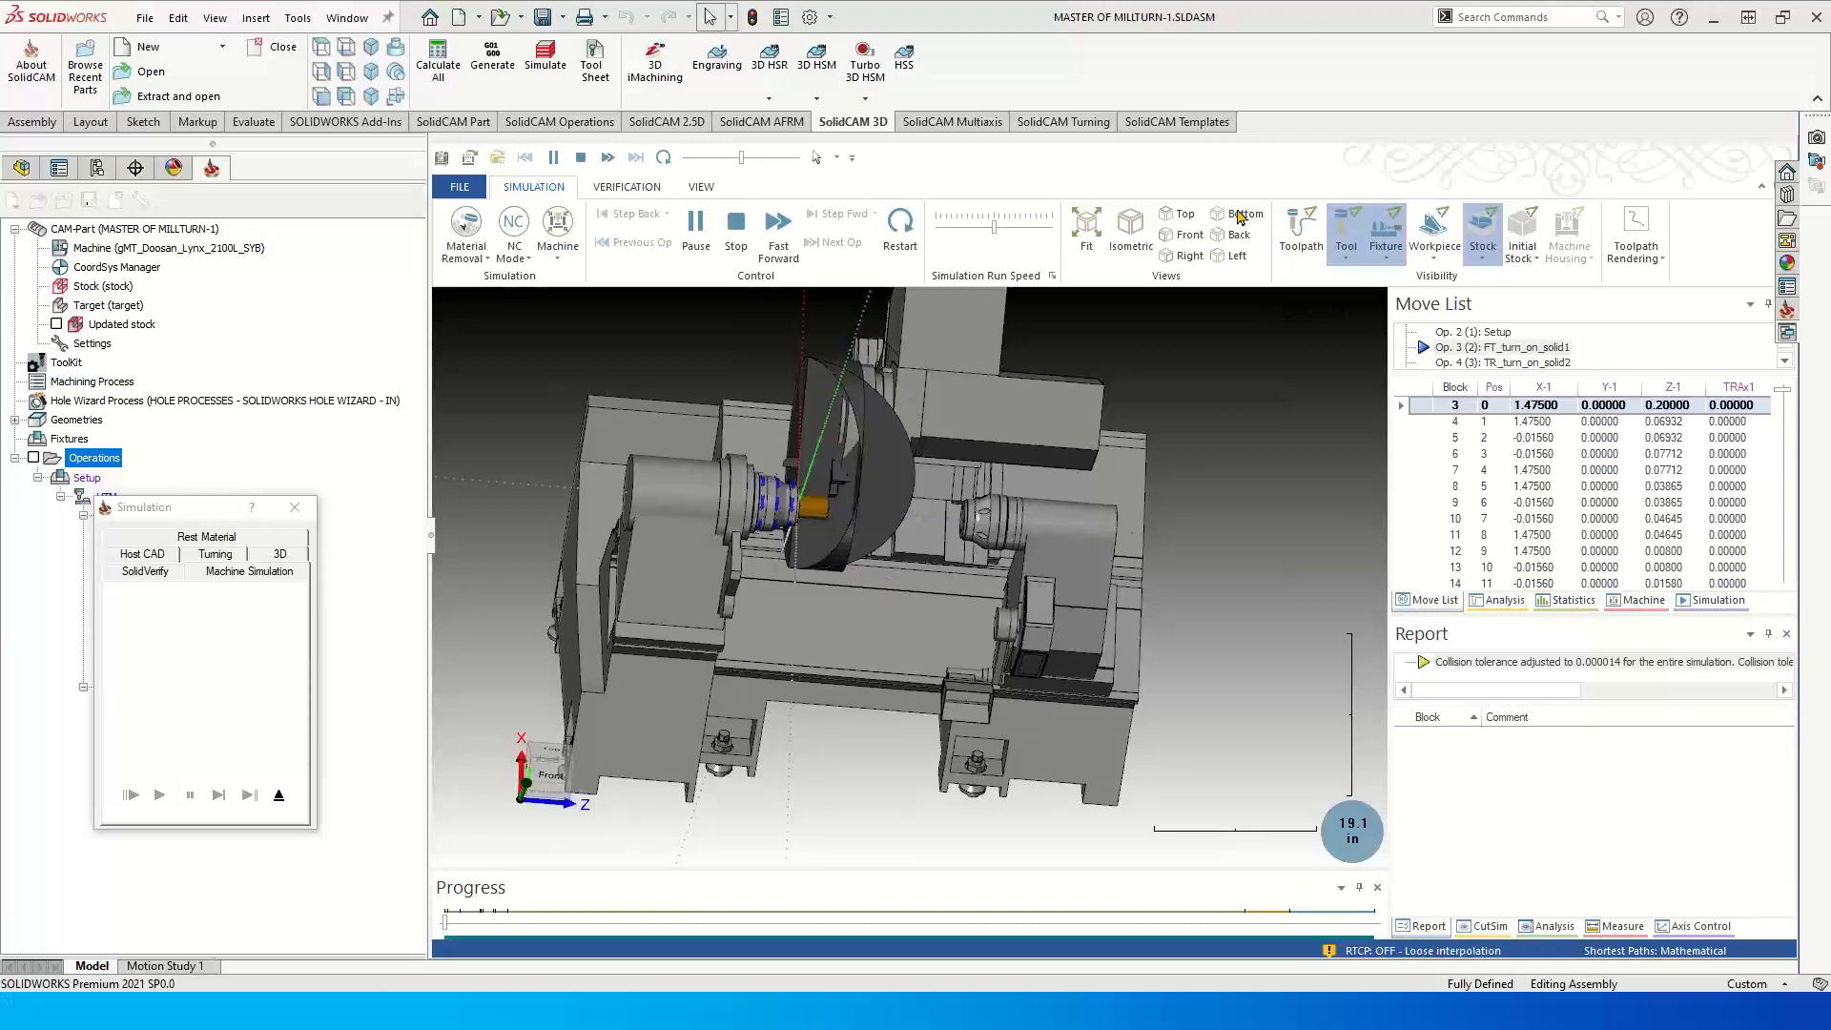
# Switch to Chrome to view the KevCAM class schedule page, and return to SOLIDWORKS.
pyautogui.click(539, 1012)
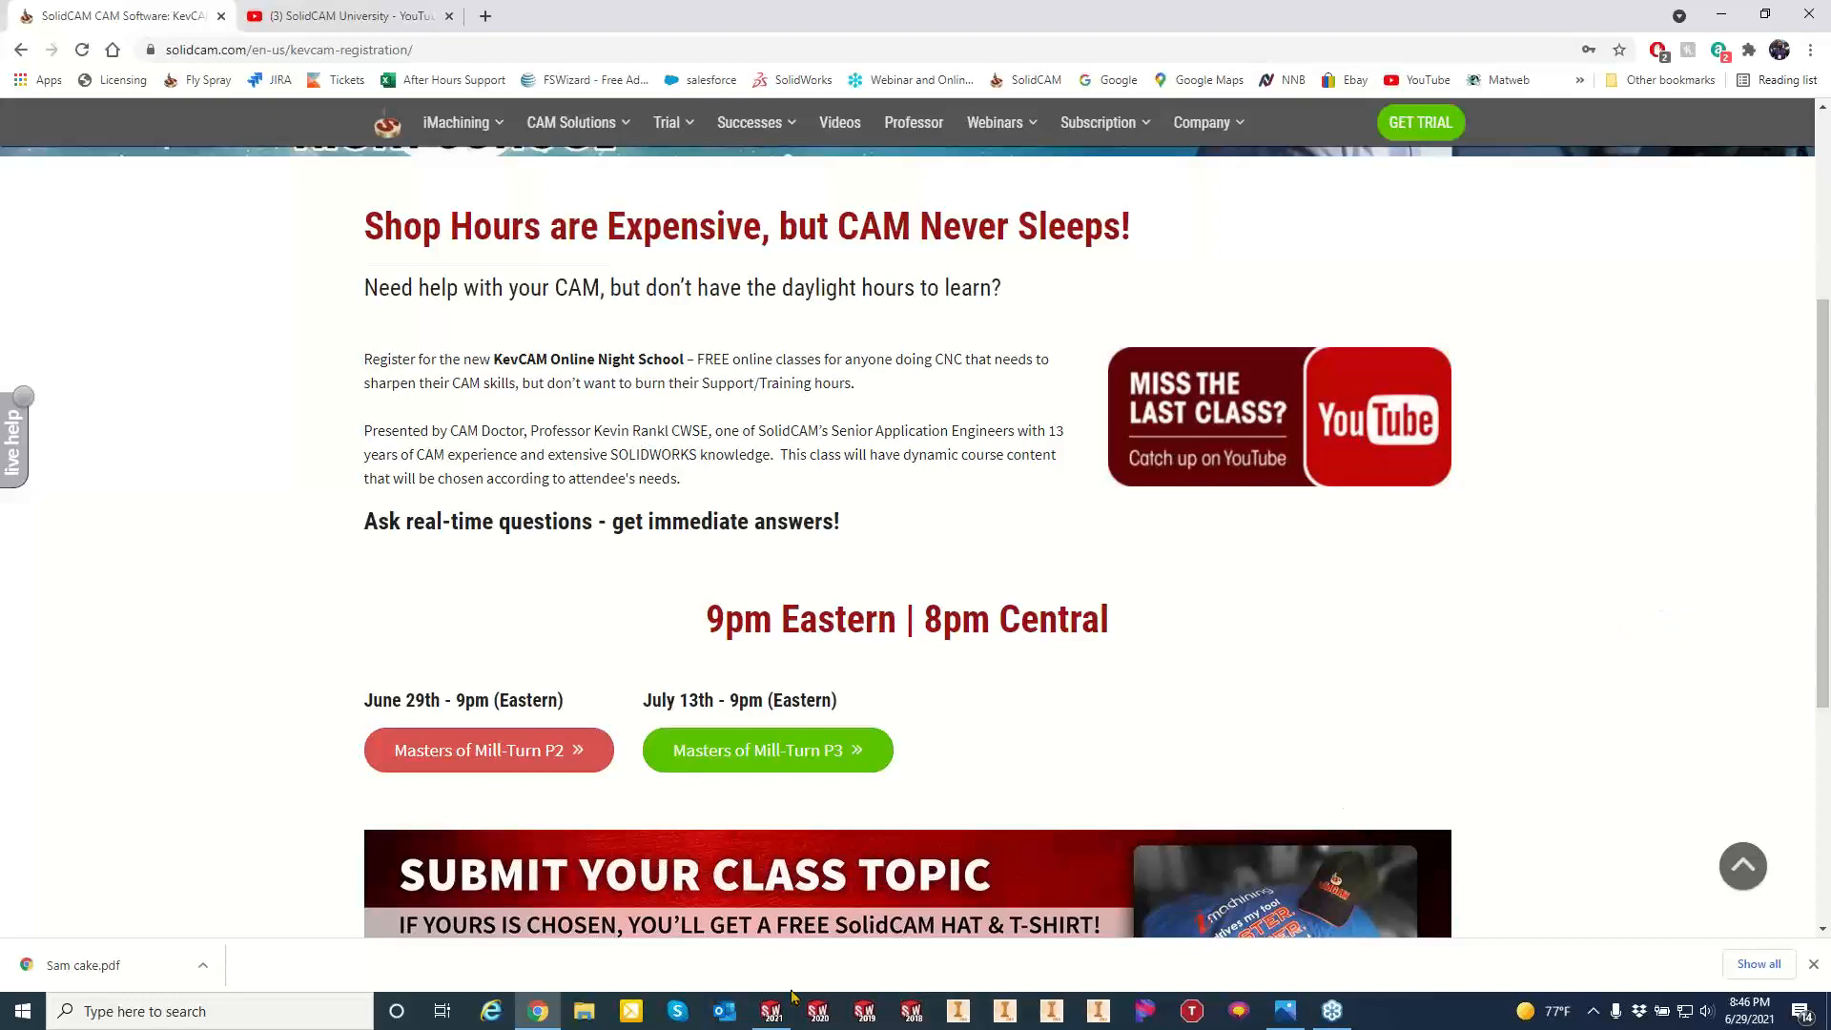
pyautogui.click(776, 1014)
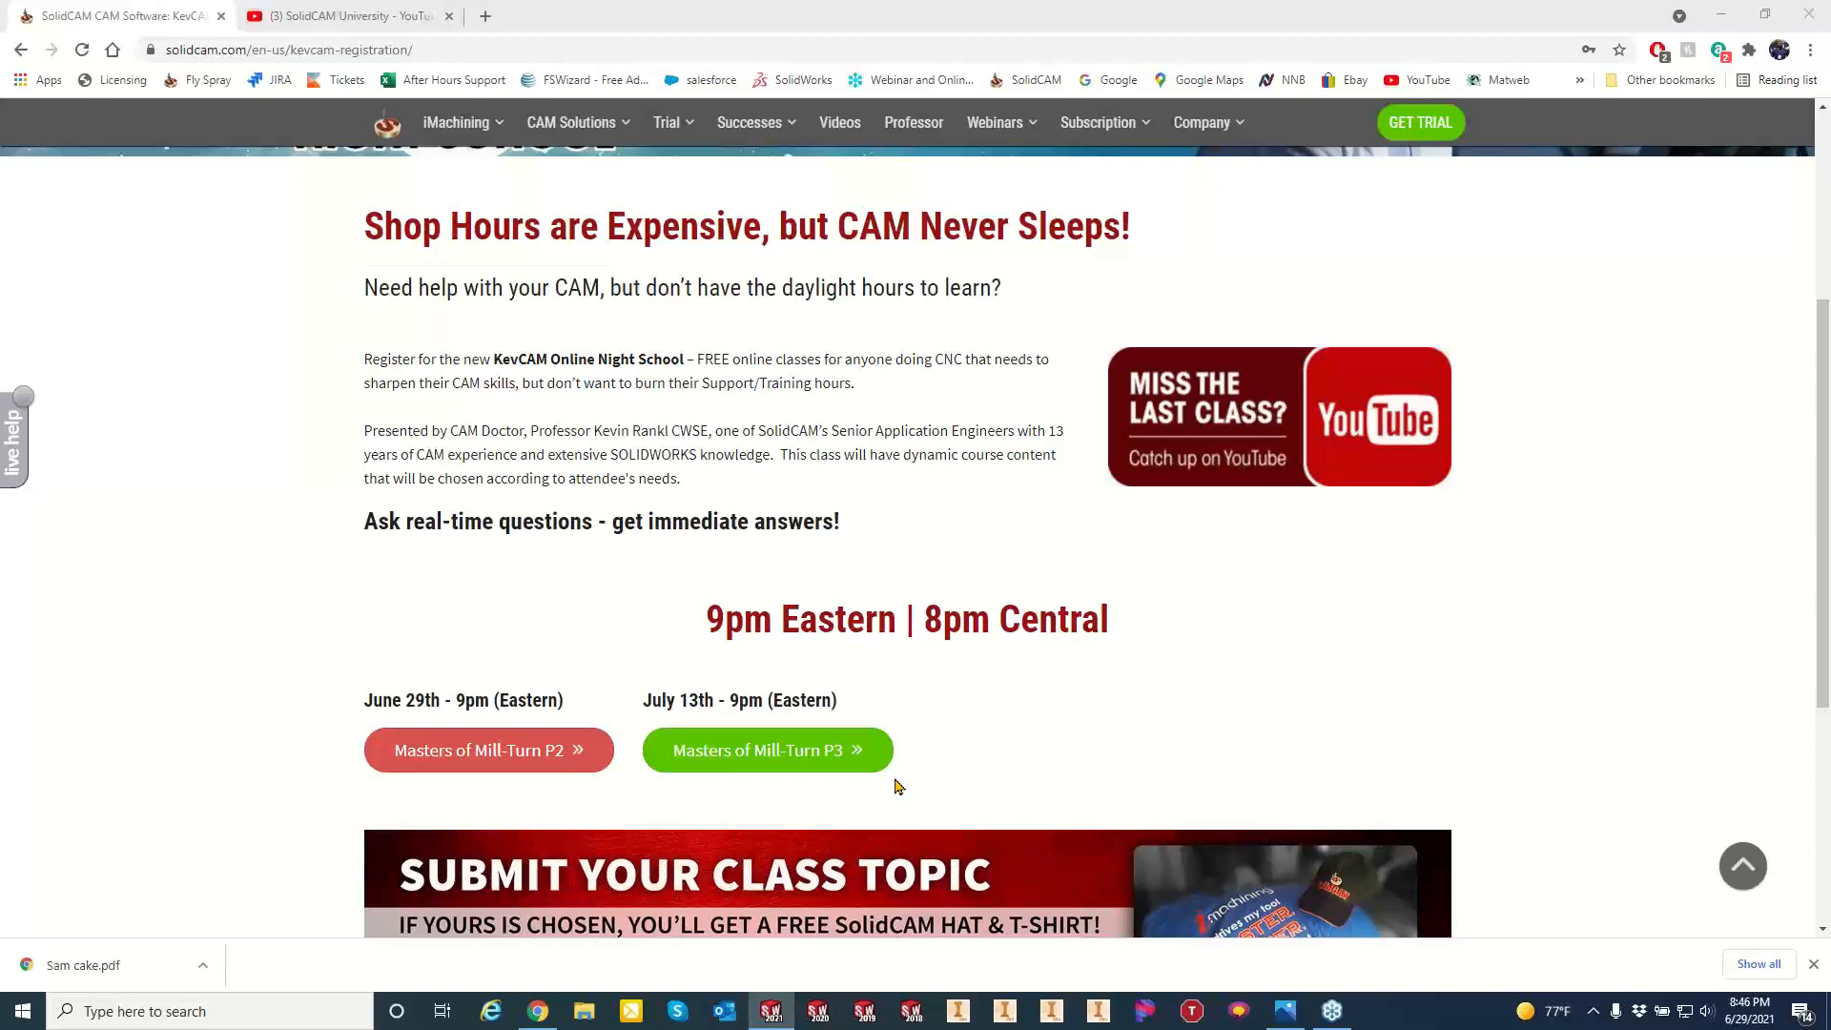
pyautogui.hotkey('alt', 'Tab')
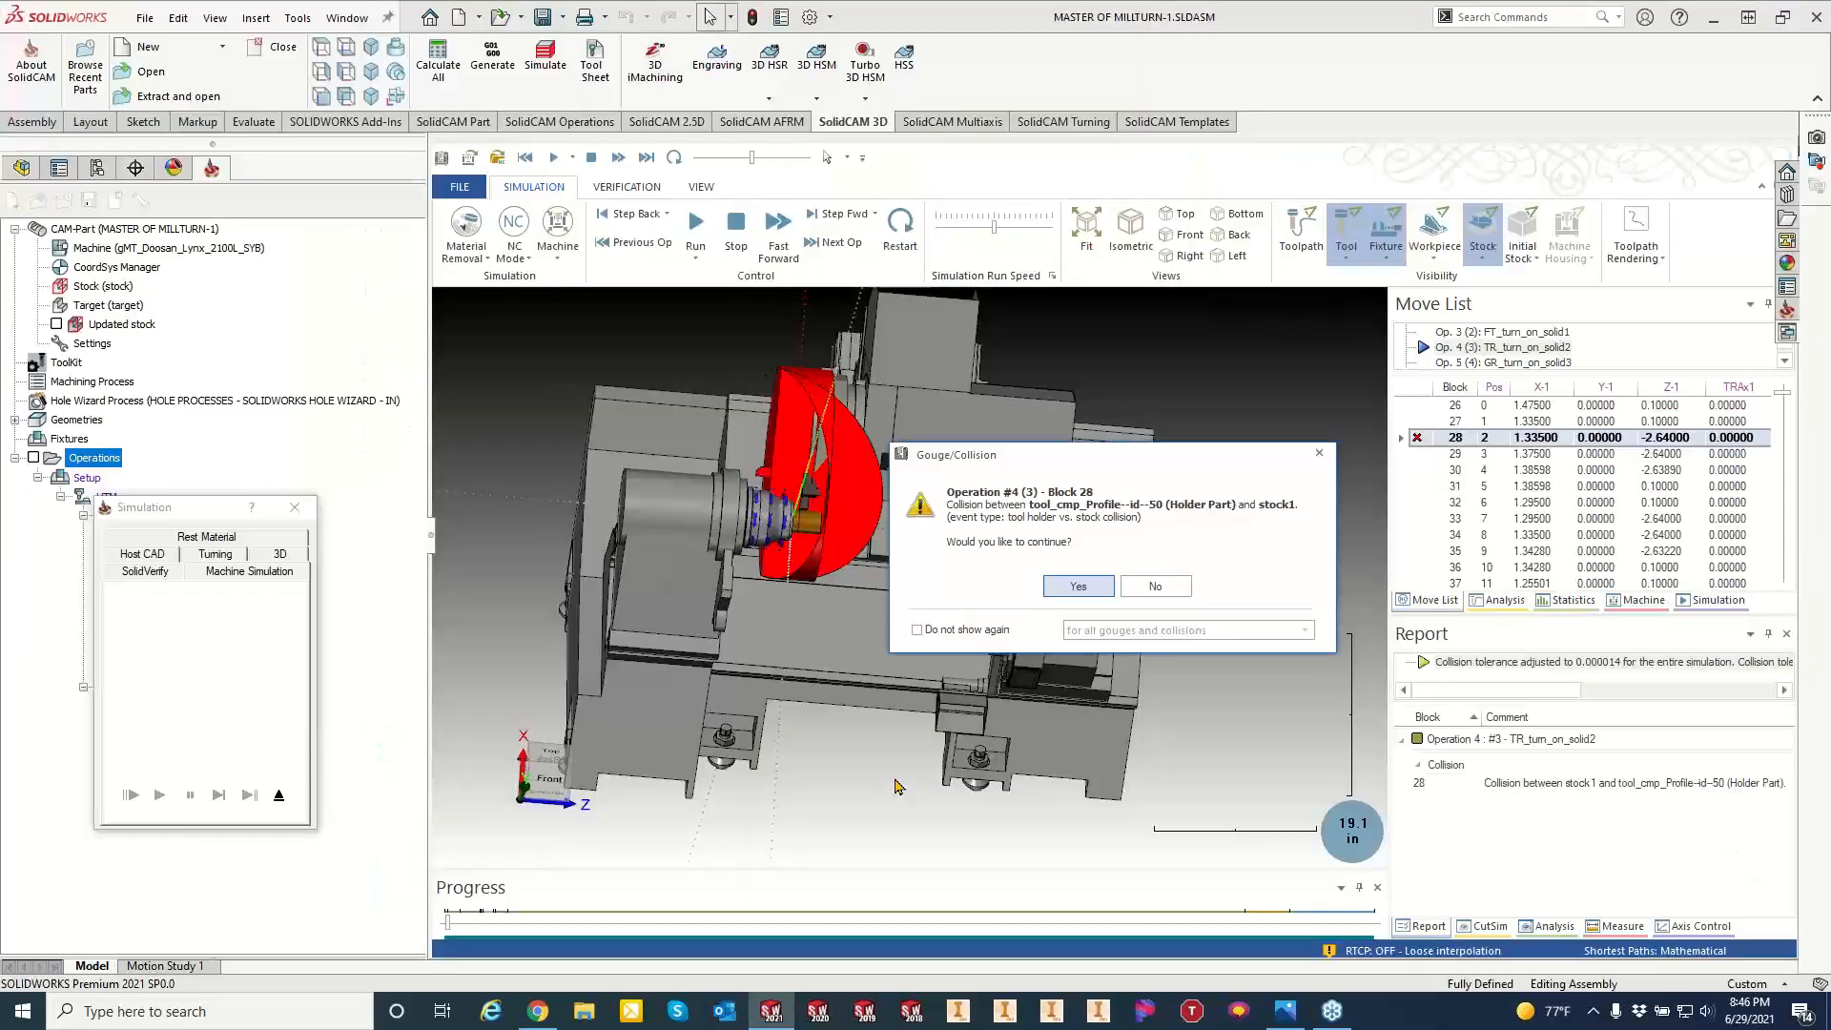
# Stop the machine simulation at the TR_turn_on_solid2 collision and examine the tool holder against the stock up close.
pyautogui.click(1153, 585)
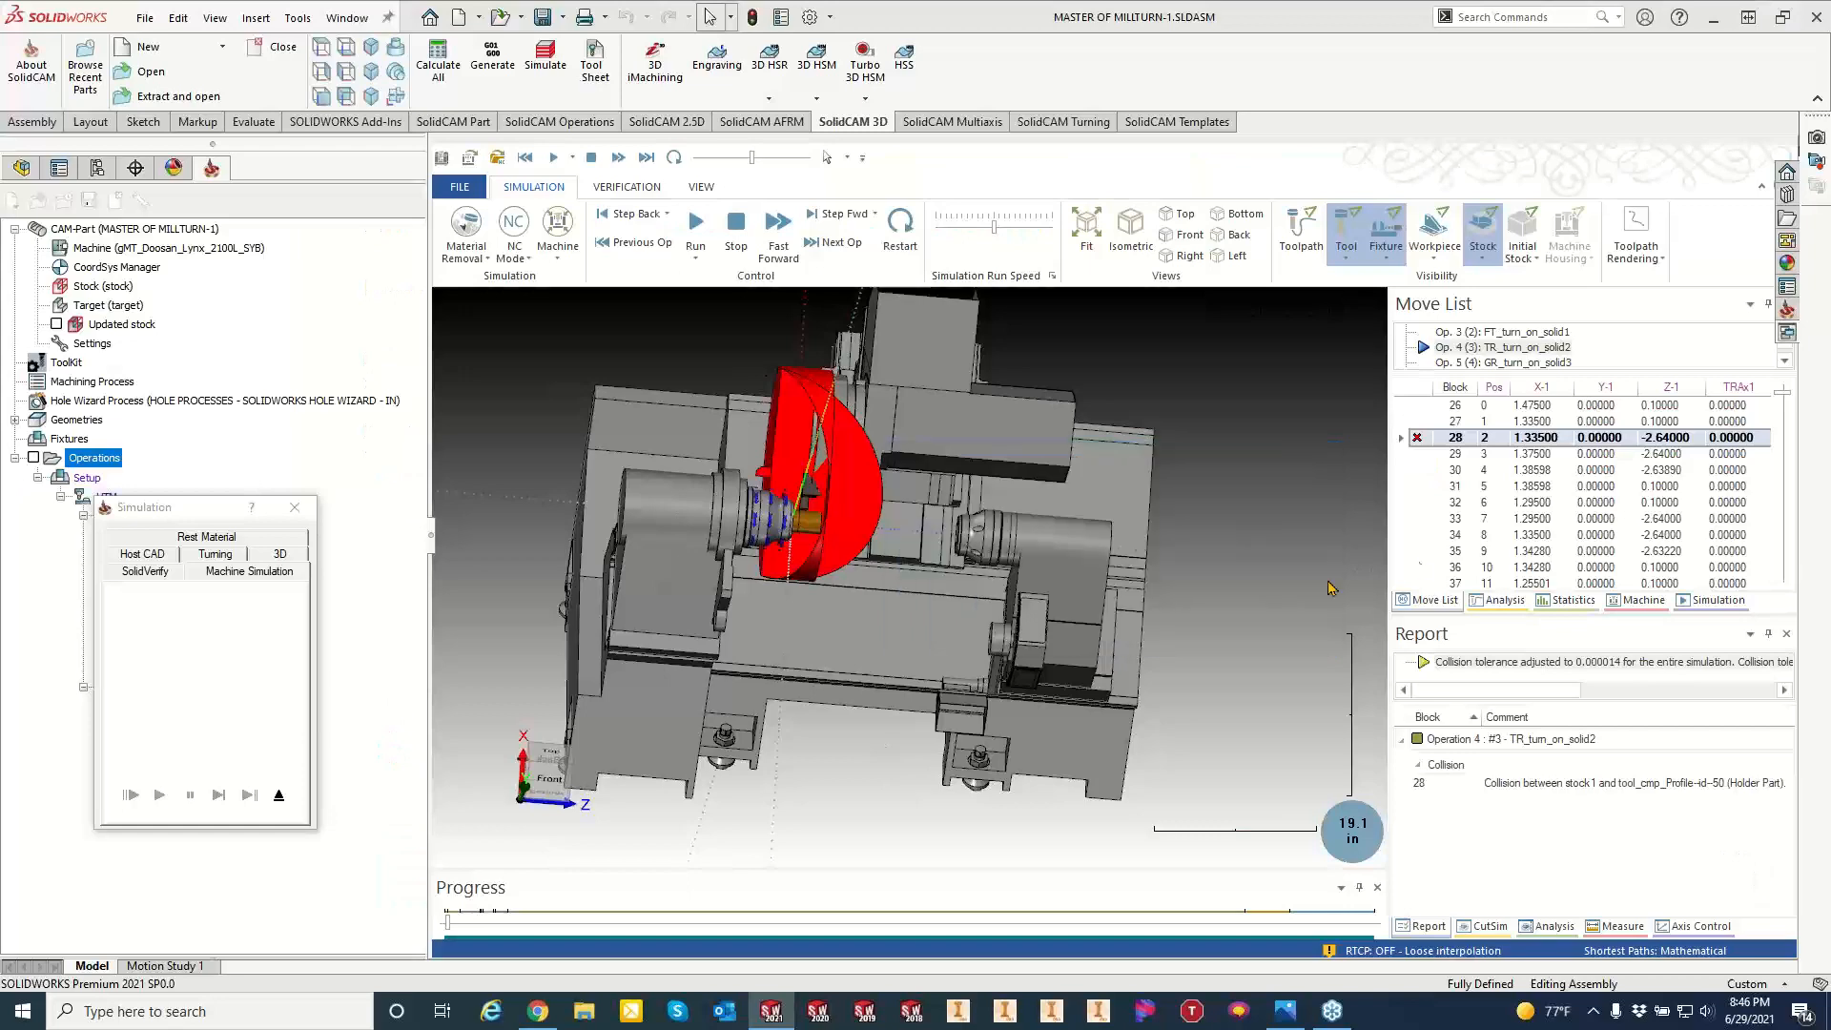
pyautogui.click(1713, 17)
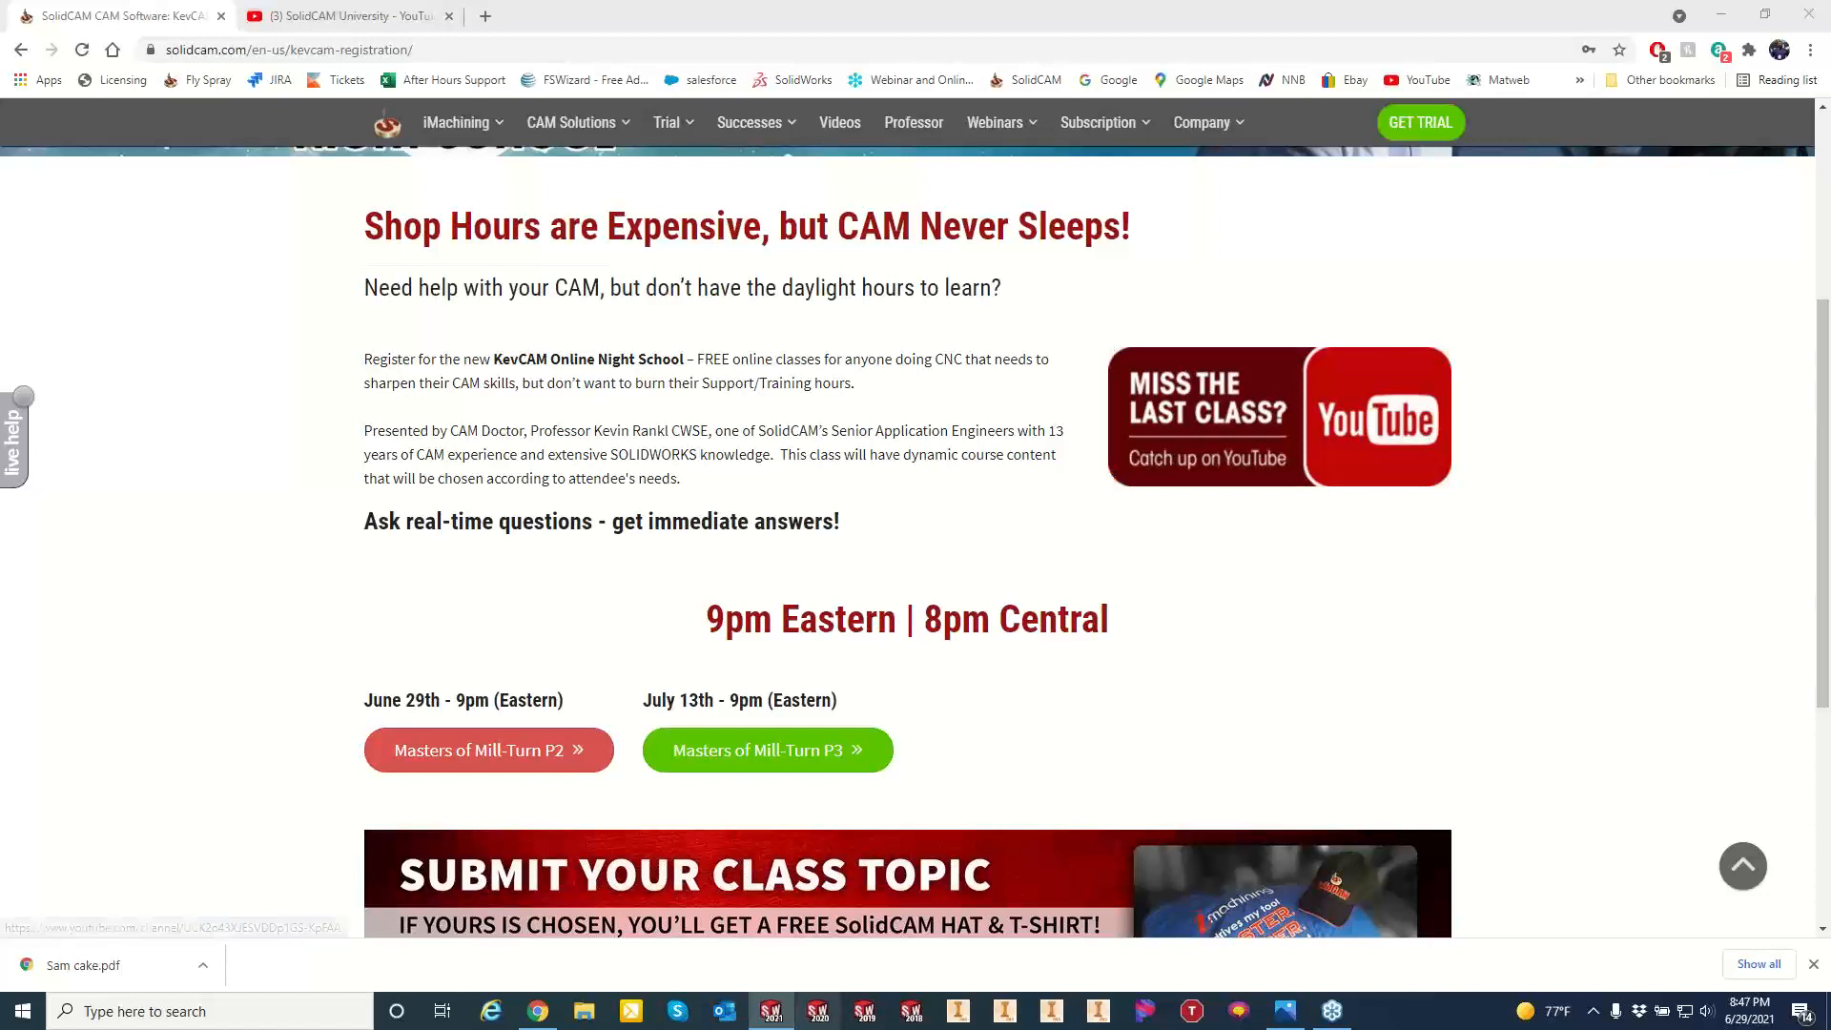
pyautogui.moveTo(772, 1017)
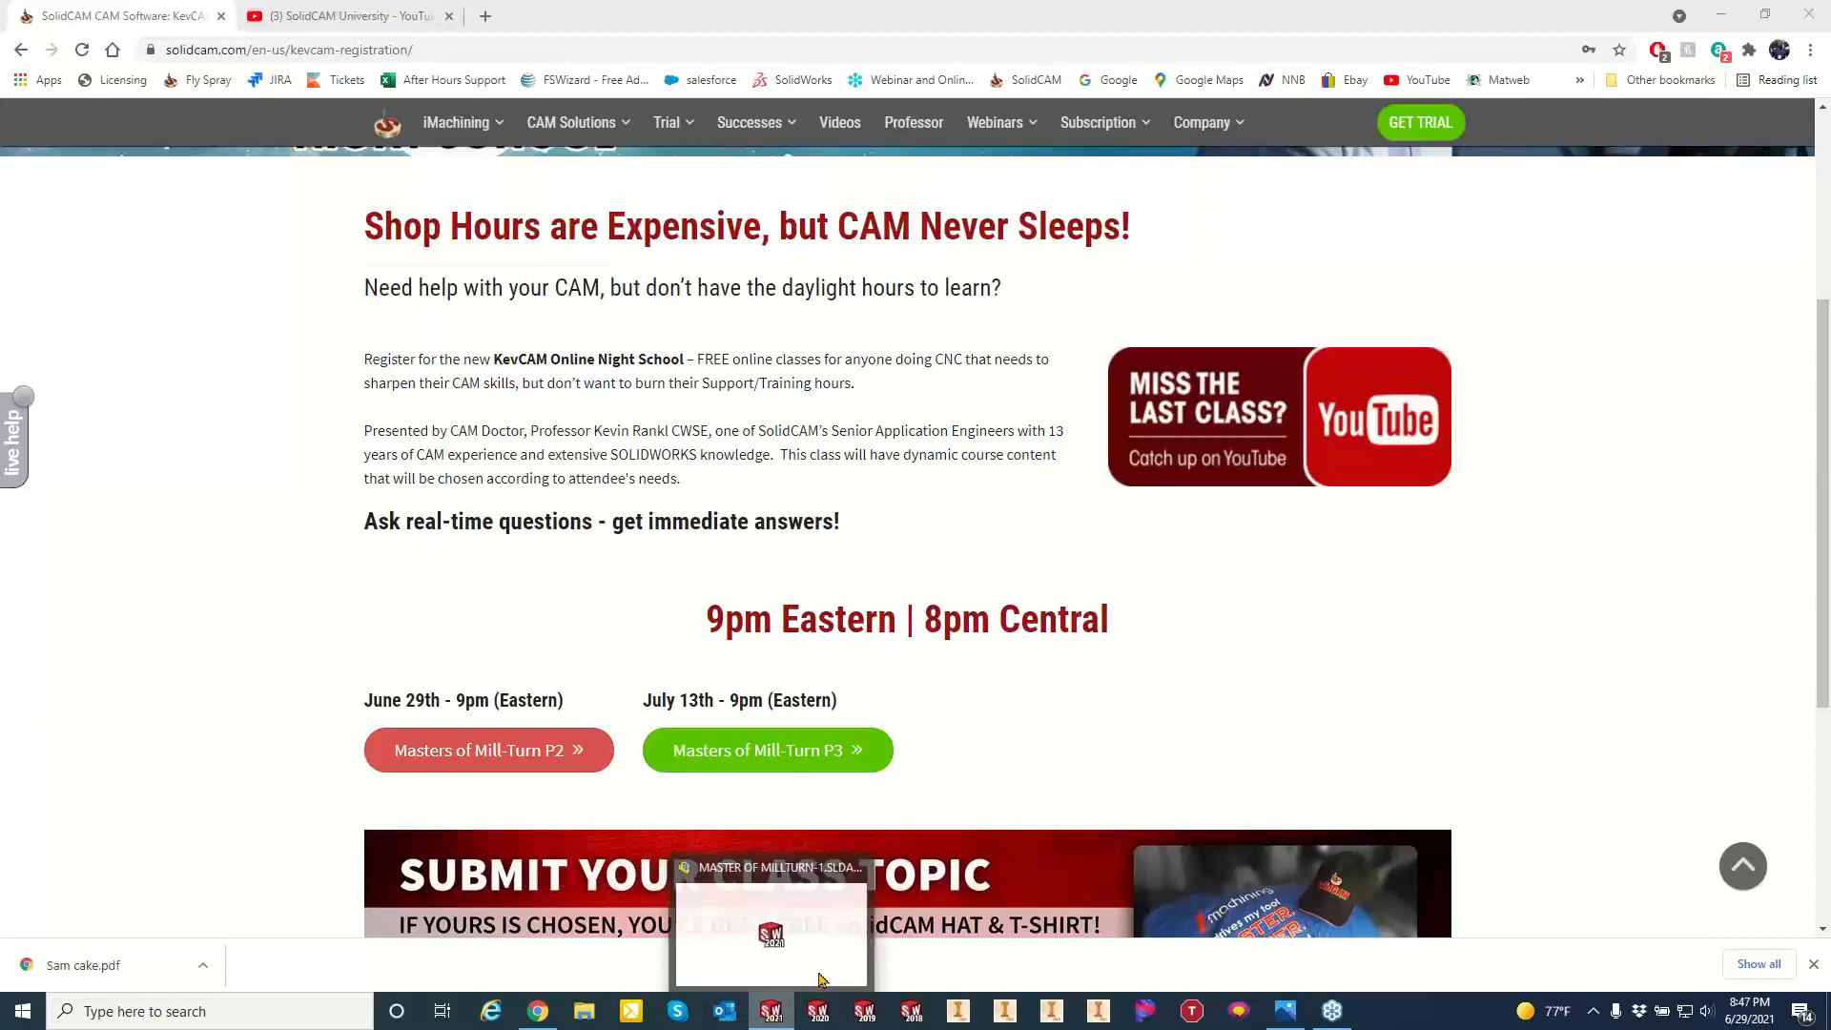
pyautogui.click(1723, 14)
pyautogui.click(771, 1012)
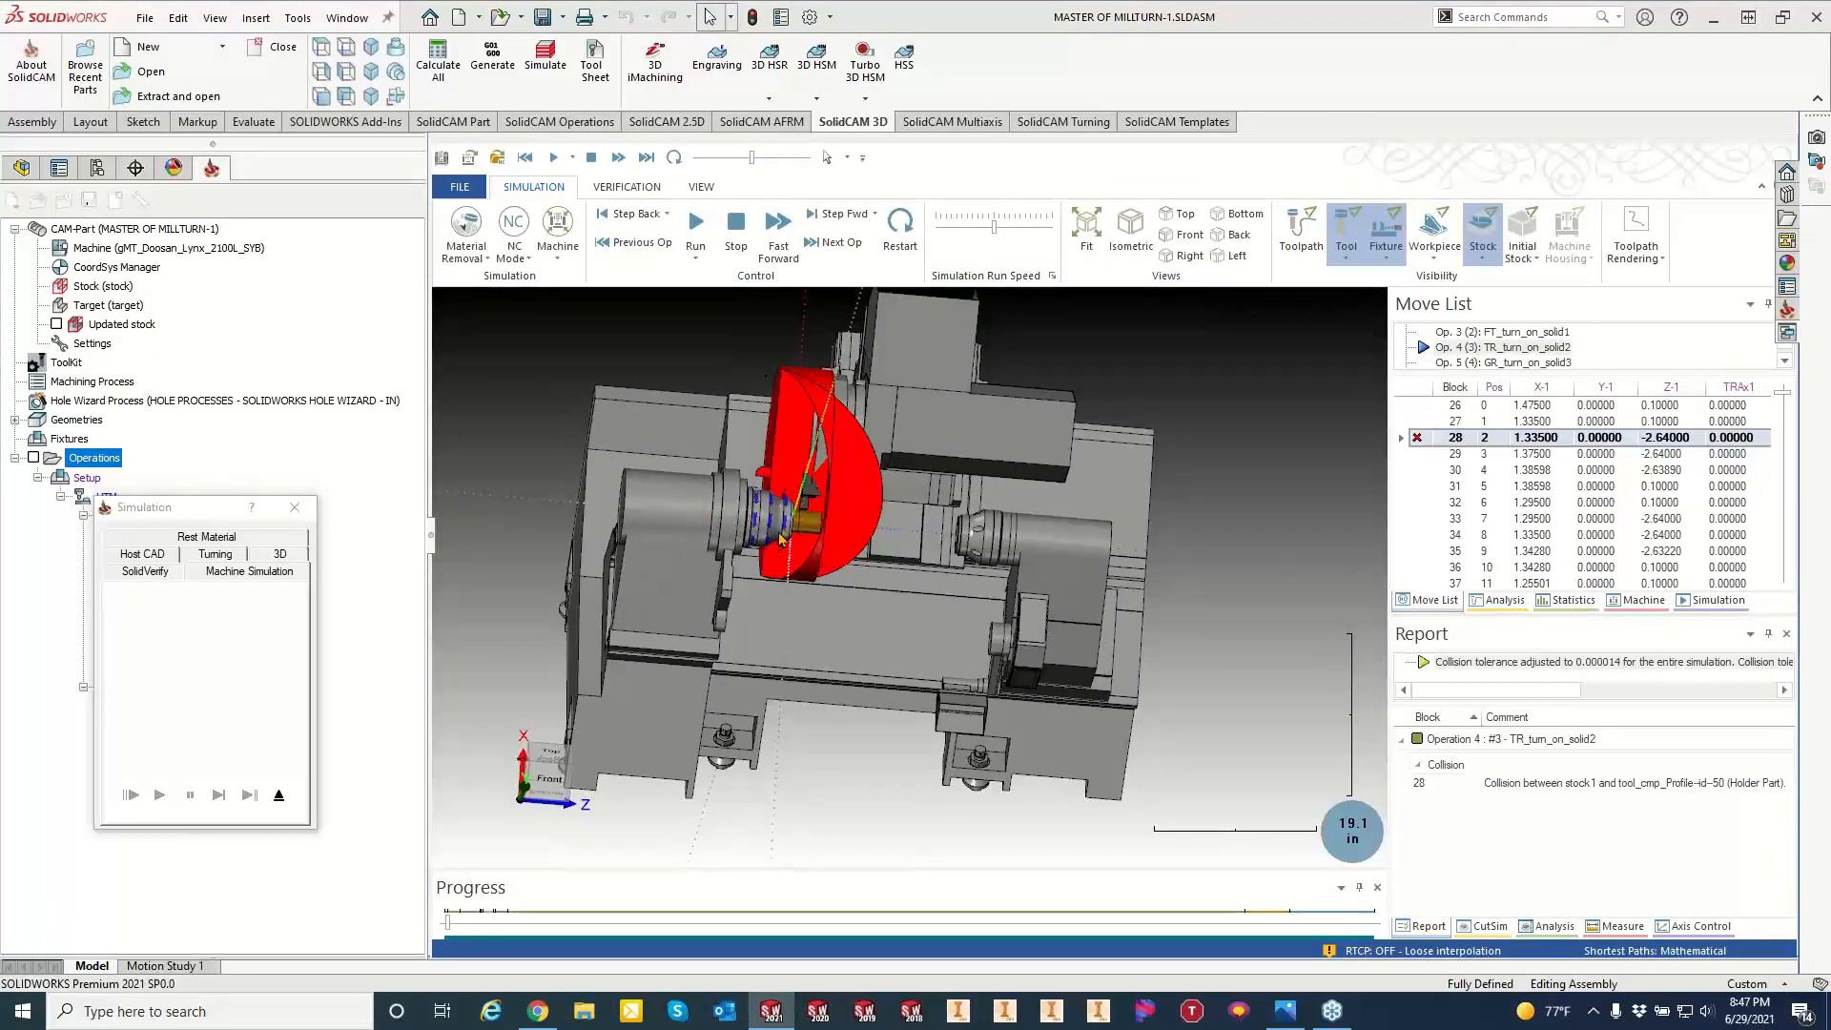
pyautogui.scroll(3, 789, 525)
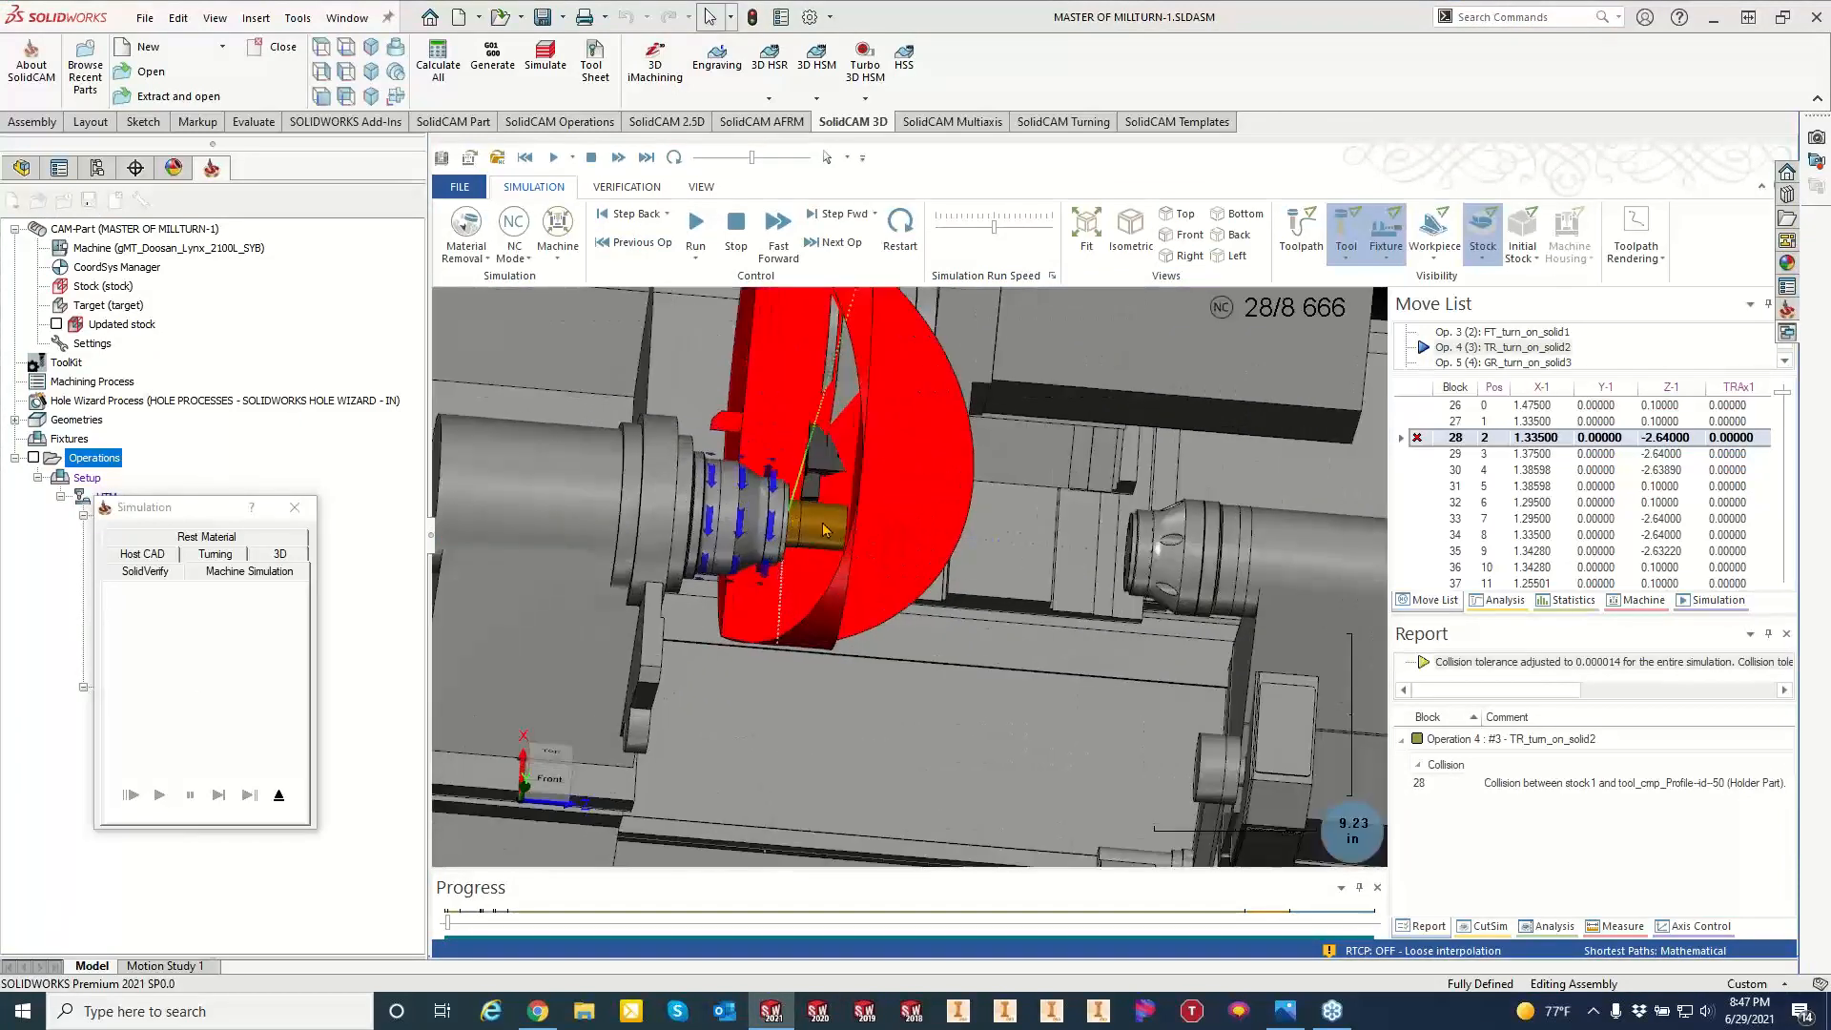